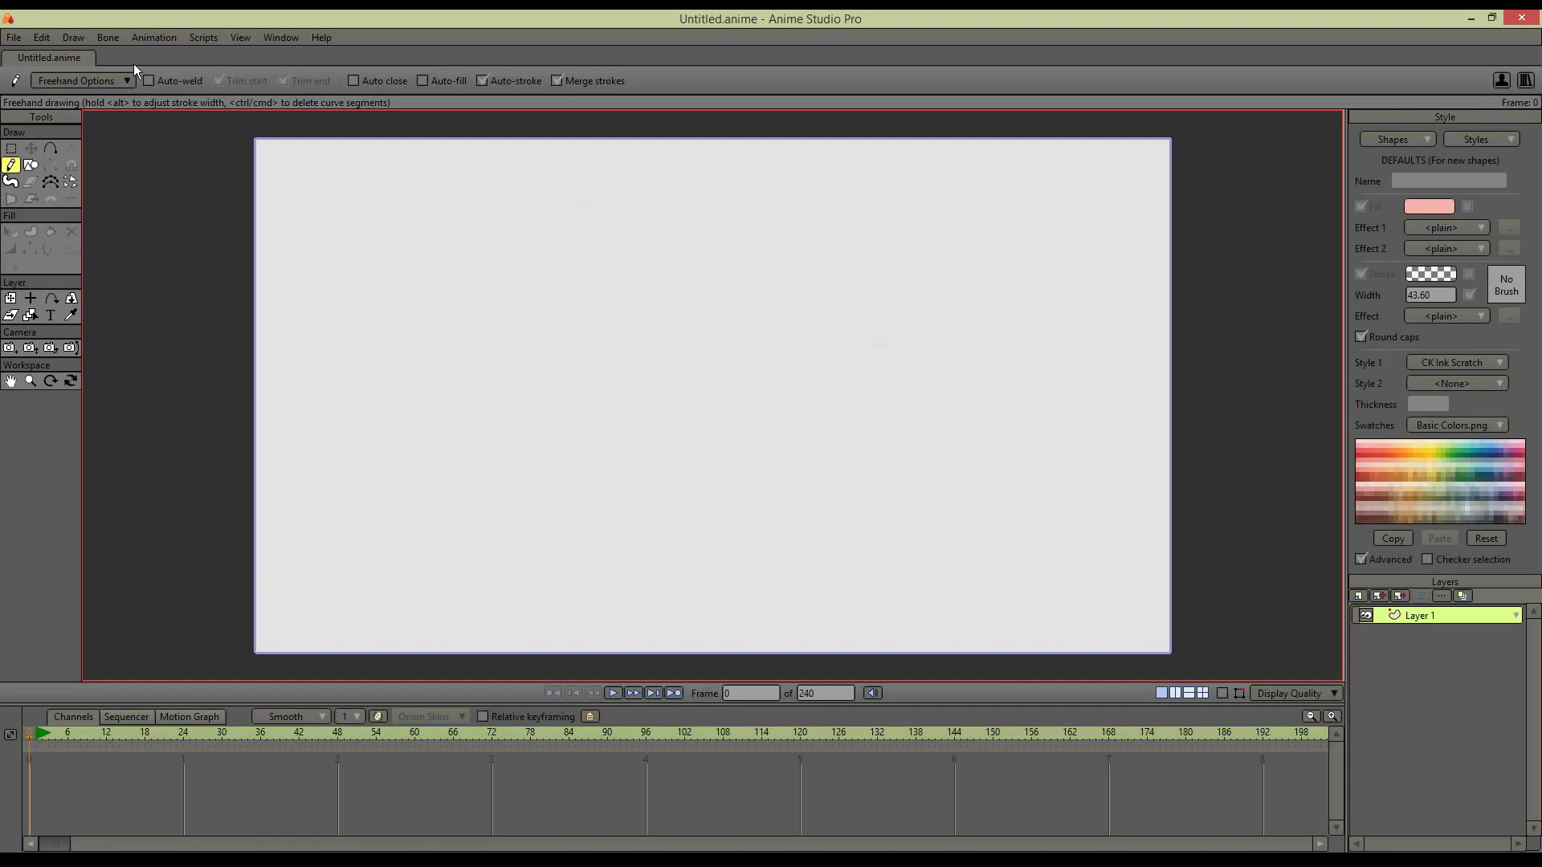
View the GUI Colors page of the program preferences and cancel without changes
click(16, 38)
click(58, 33)
click(59, 36)
mouse_move(46, 35)
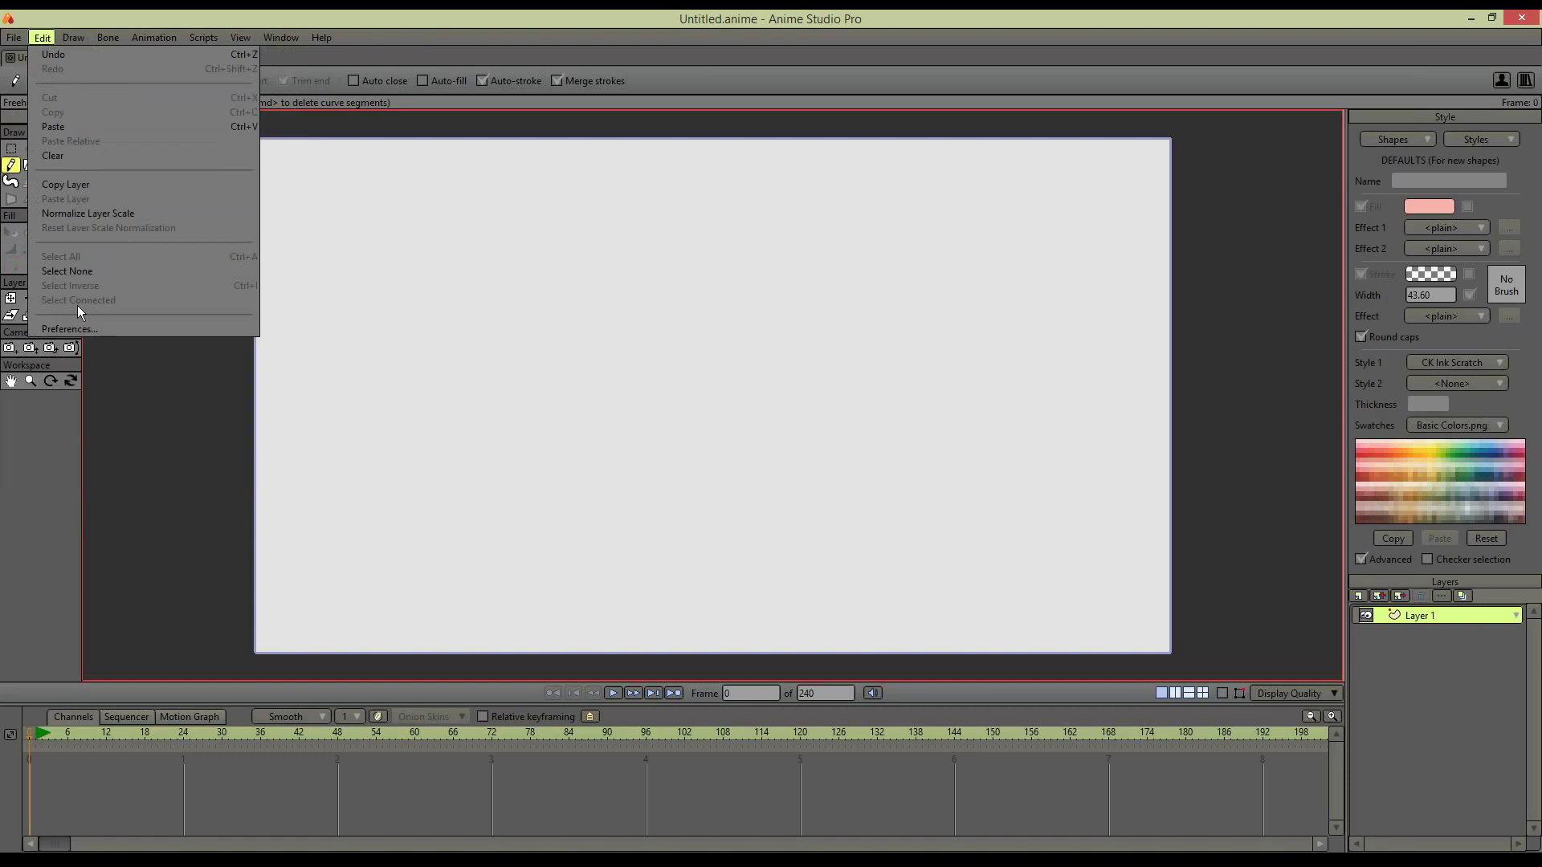
click(93, 325)
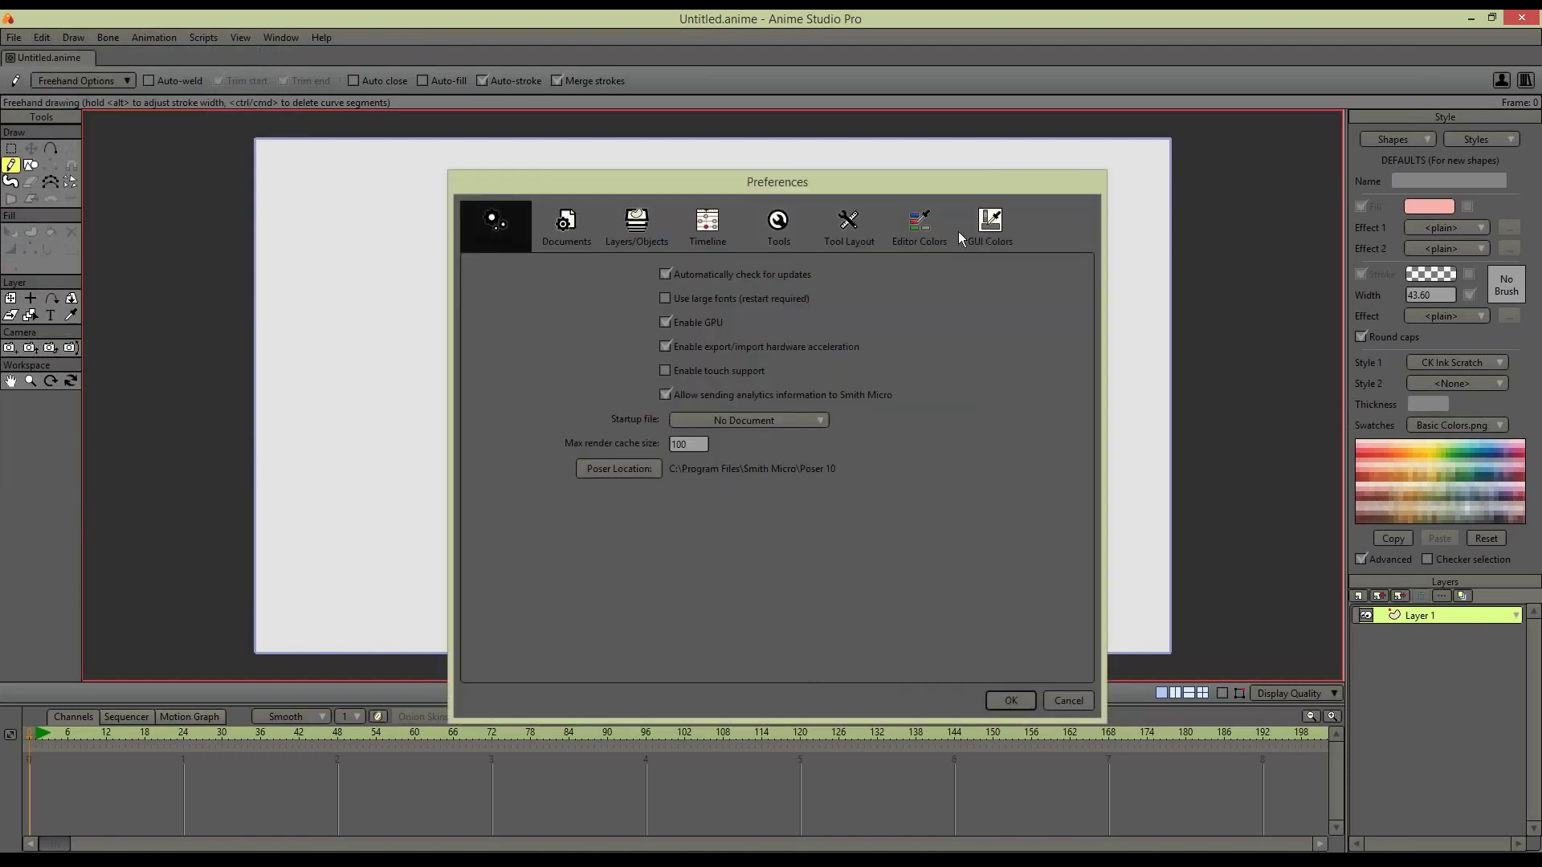
click(983, 229)
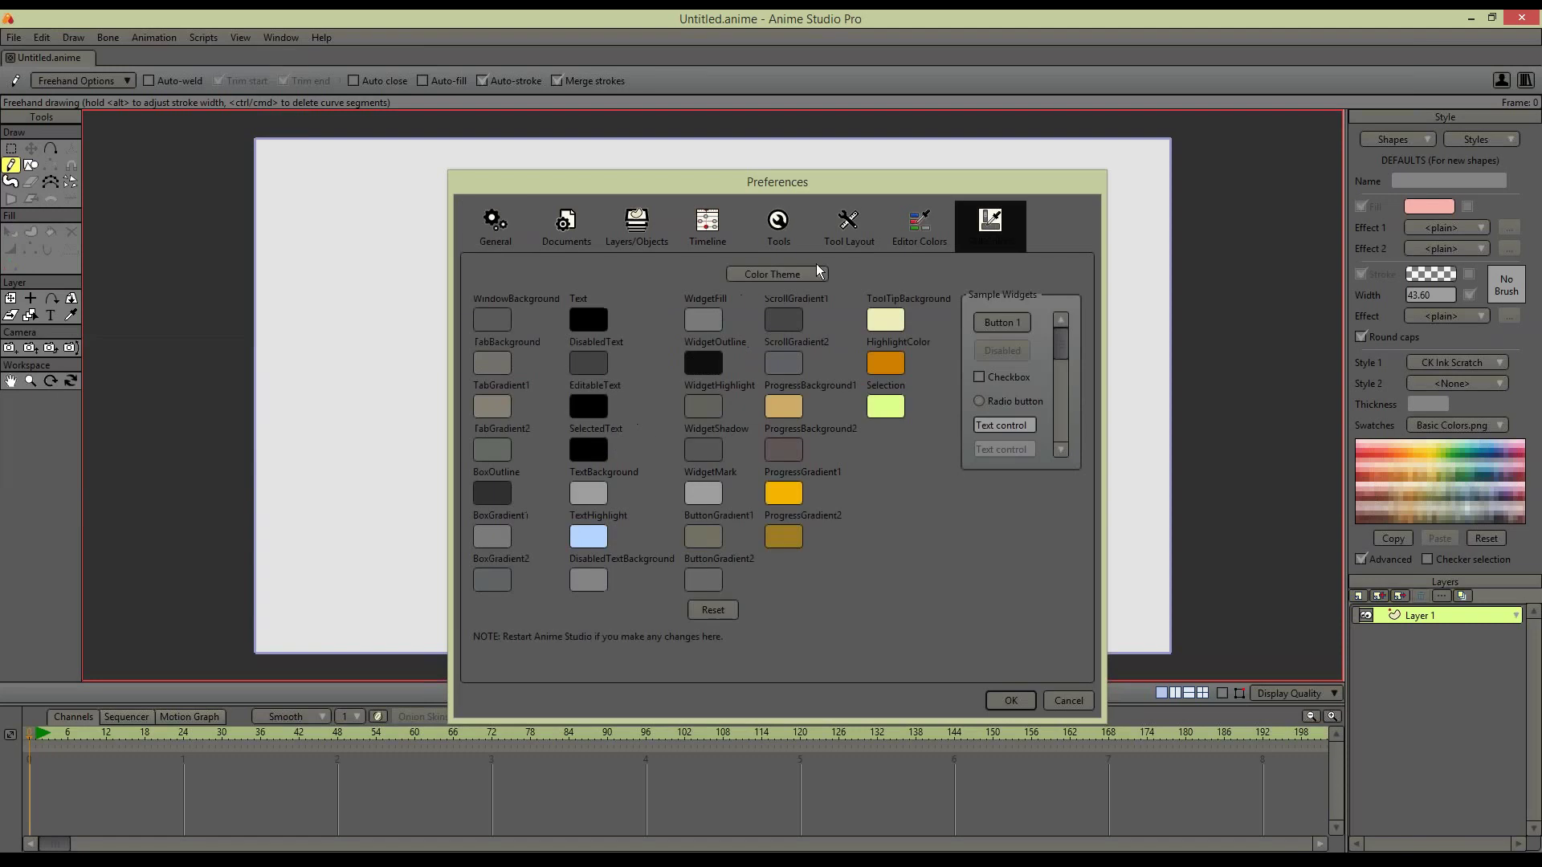
click(1065, 700)
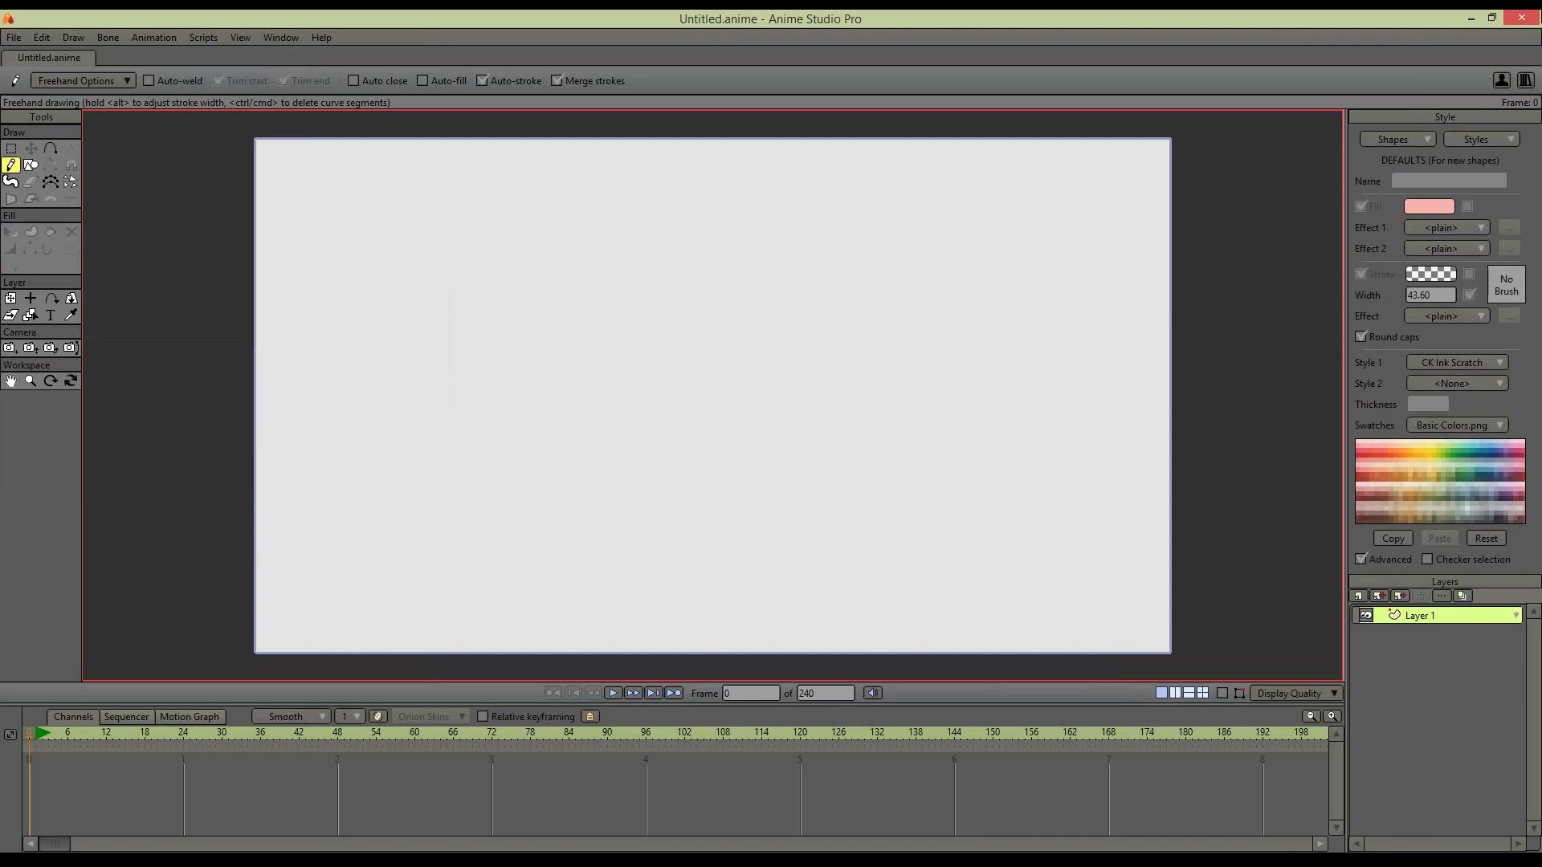
mouse_move(1541, 1)
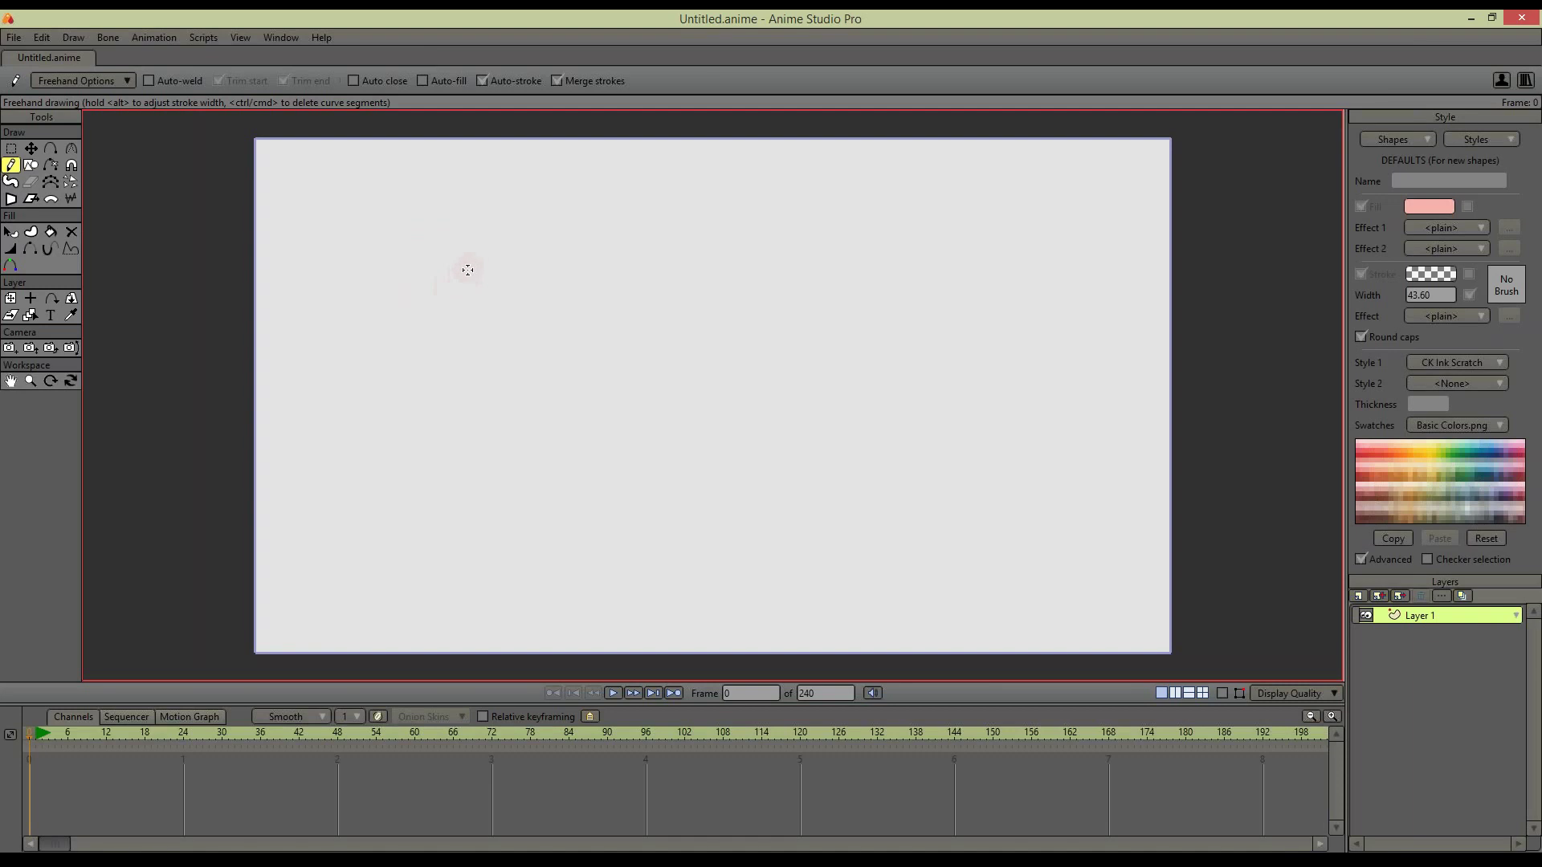
Scribble freehand test strokes with the CK Ink Scratch style across the canvas, and delete all of them
mouse_move(493, 237)
mouse_down()
mouse_move(432, 300)
mouse_move(428, 357)
mouse_move(587, 244)
mouse_move(479, 374)
mouse_move(626, 308)
mouse_move(456, 506)
mouse_move(709, 314)
mouse_move(888, 256)
mouse_move(936, 267)
mouse_move(705, 425)
mouse_move(982, 291)
mouse_move(774, 405)
mouse_move(689, 520)
mouse_move(957, 377)
mouse_move(1020, 392)
mouse_move(688, 563)
mouse_up()
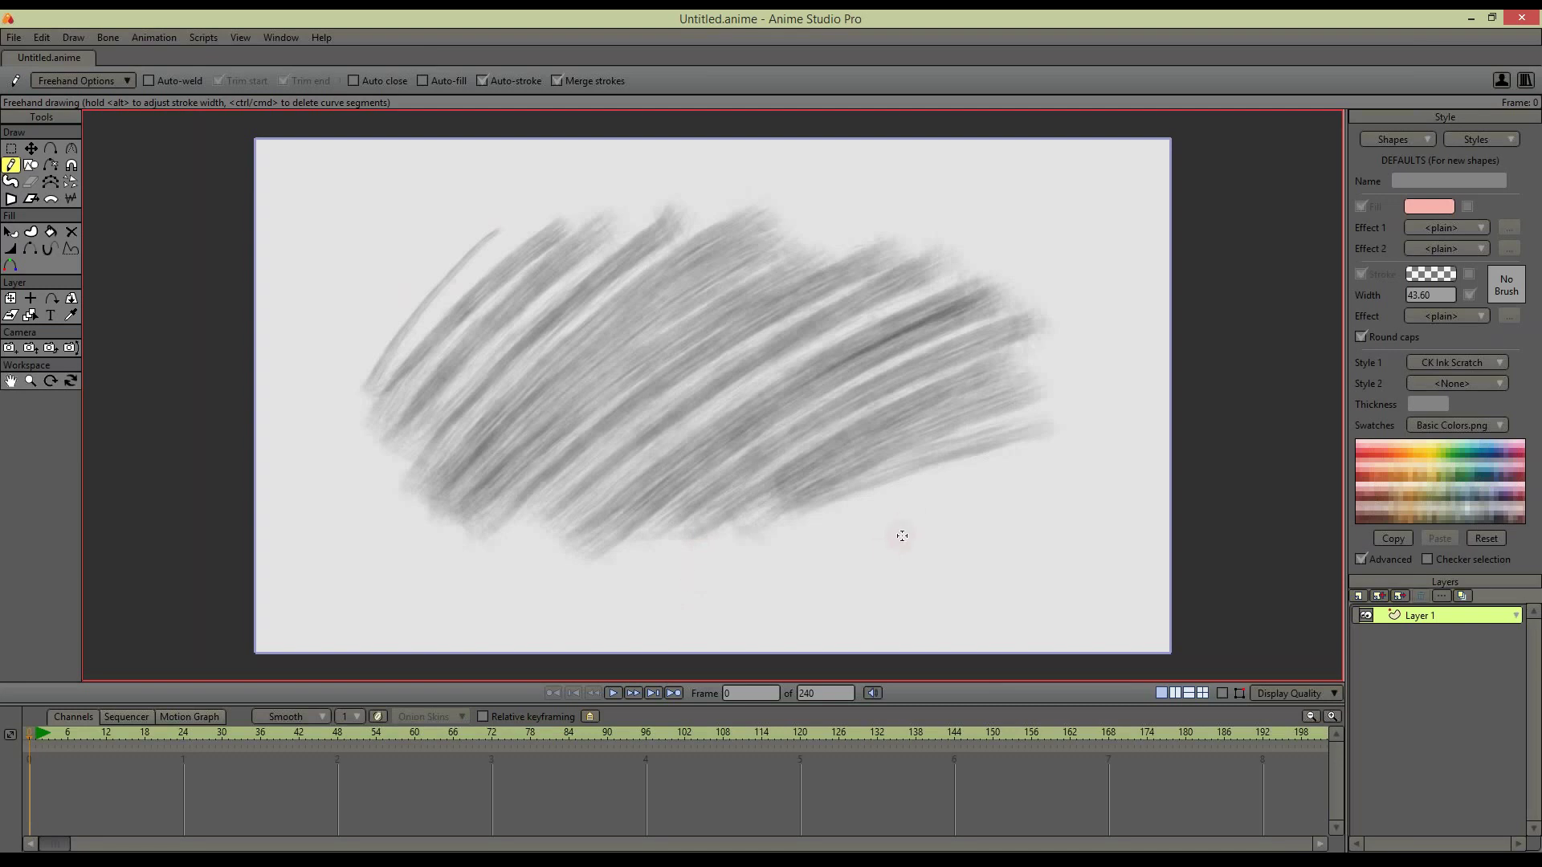
mouse_move(1036, 519)
mouse_down()
mouse_move(778, 571)
mouse_move(895, 548)
mouse_move(918, 596)
mouse_move(1137, 535)
mouse_move(851, 522)
mouse_move(734, 567)
mouse_move(1050, 516)
mouse_move(839, 565)
mouse_move(938, 532)
mouse_move(792, 532)
mouse_move(769, 477)
mouse_up()
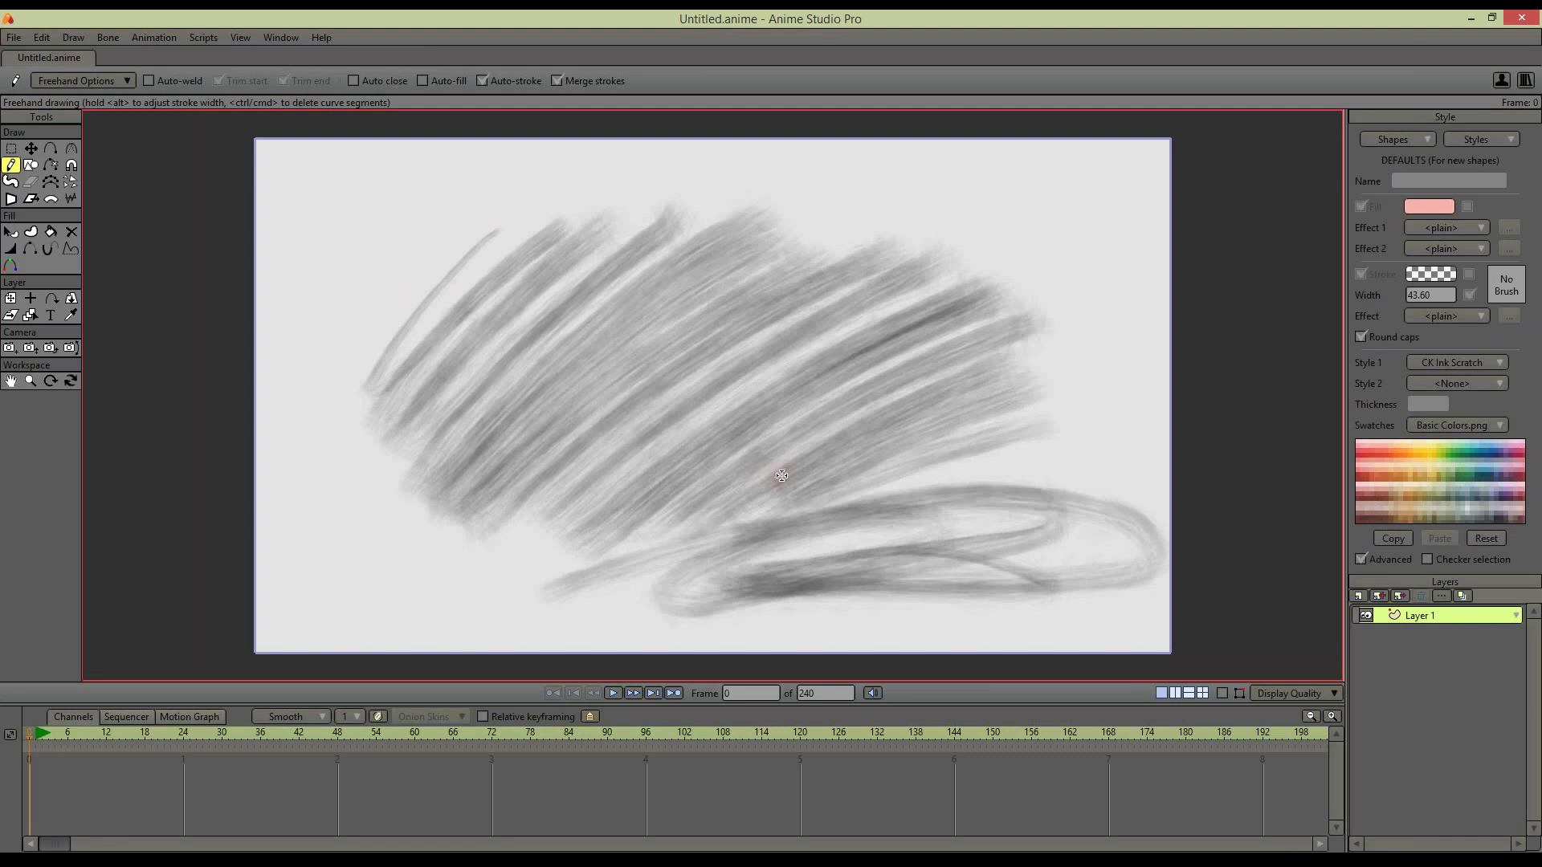
key(ctrl+a)
key(Delete)
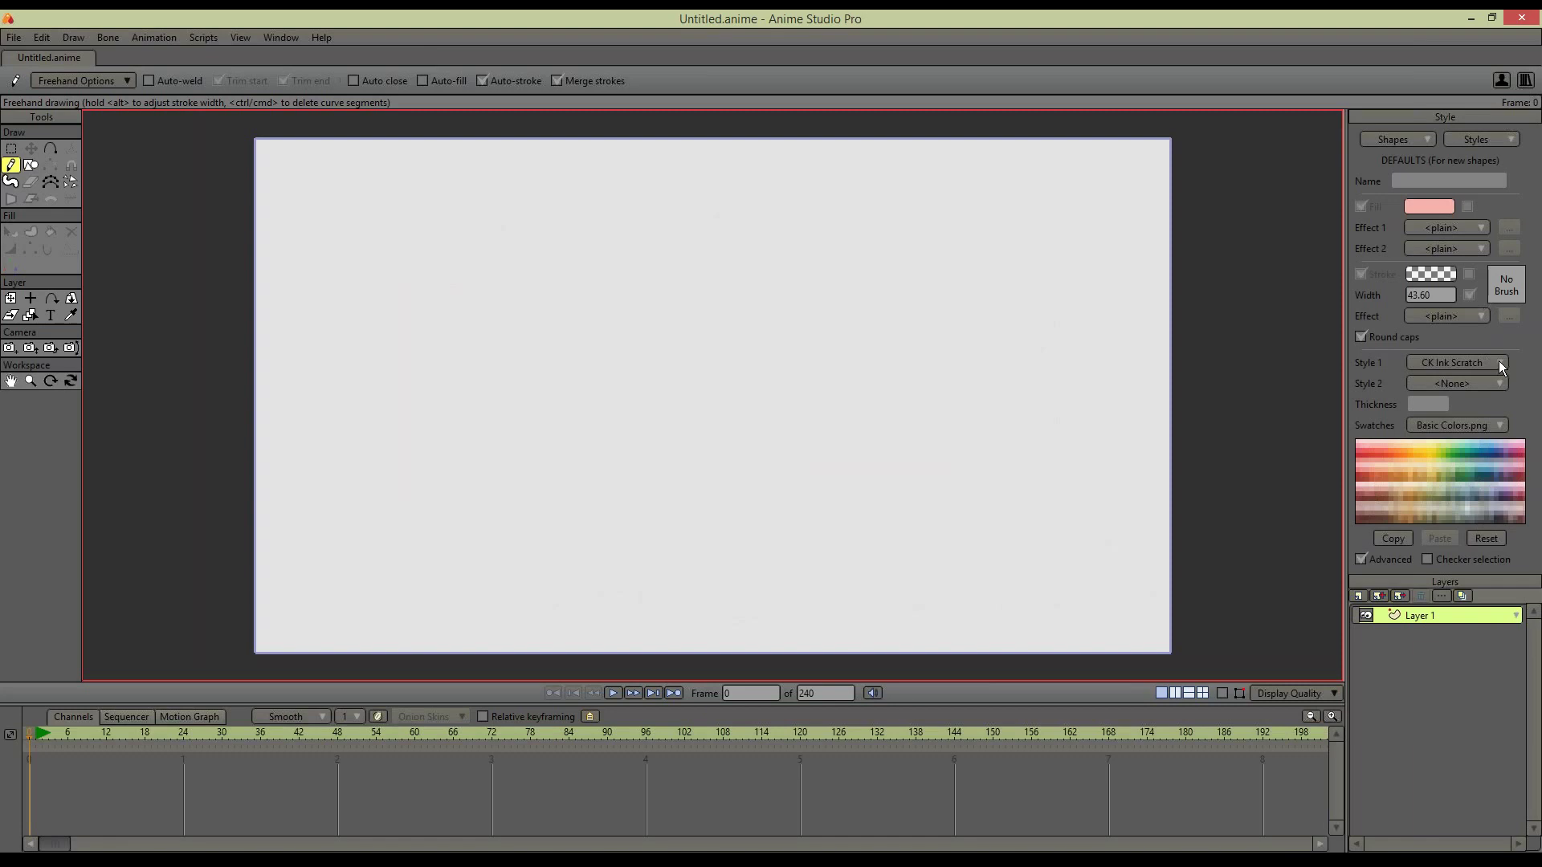
Open the Content Library's Styles category and browse the Anime Studio 11 Characters and CK Content folders
click(1523, 81)
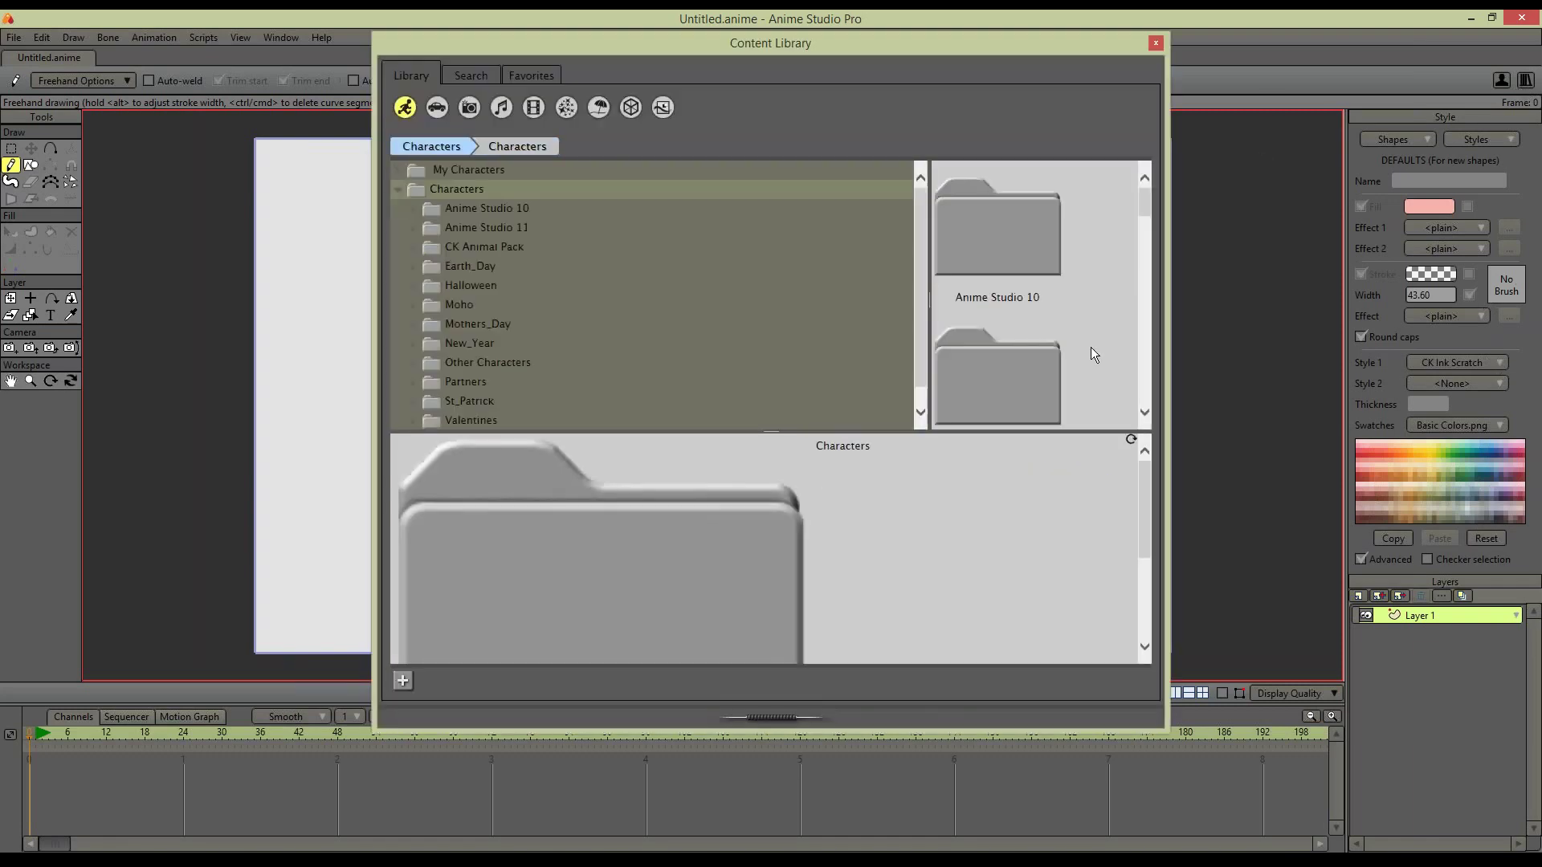
click(664, 108)
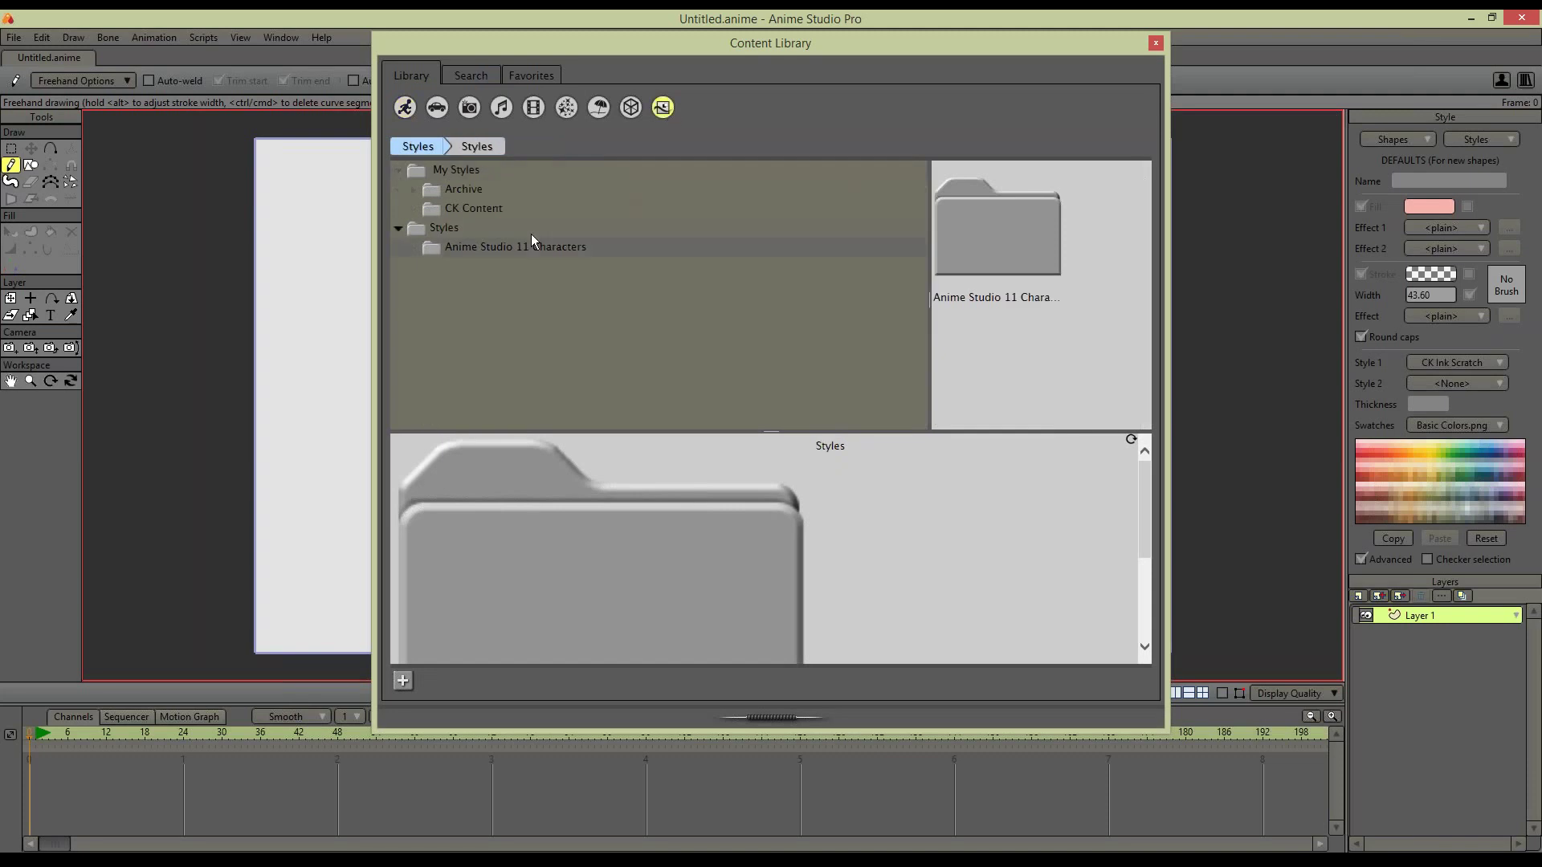
click(465, 233)
click(483, 247)
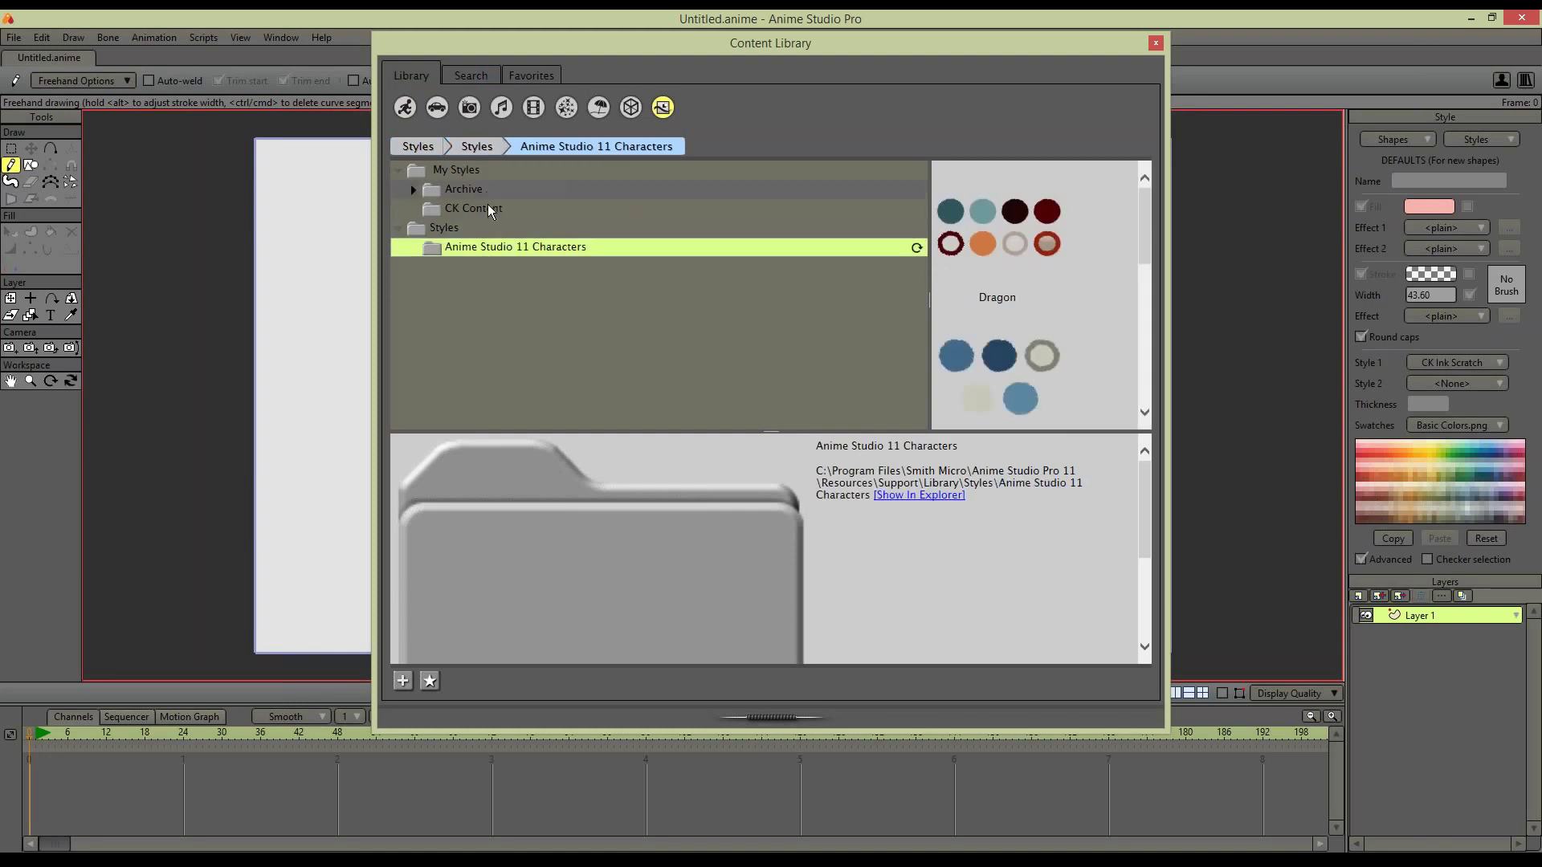
click(486, 208)
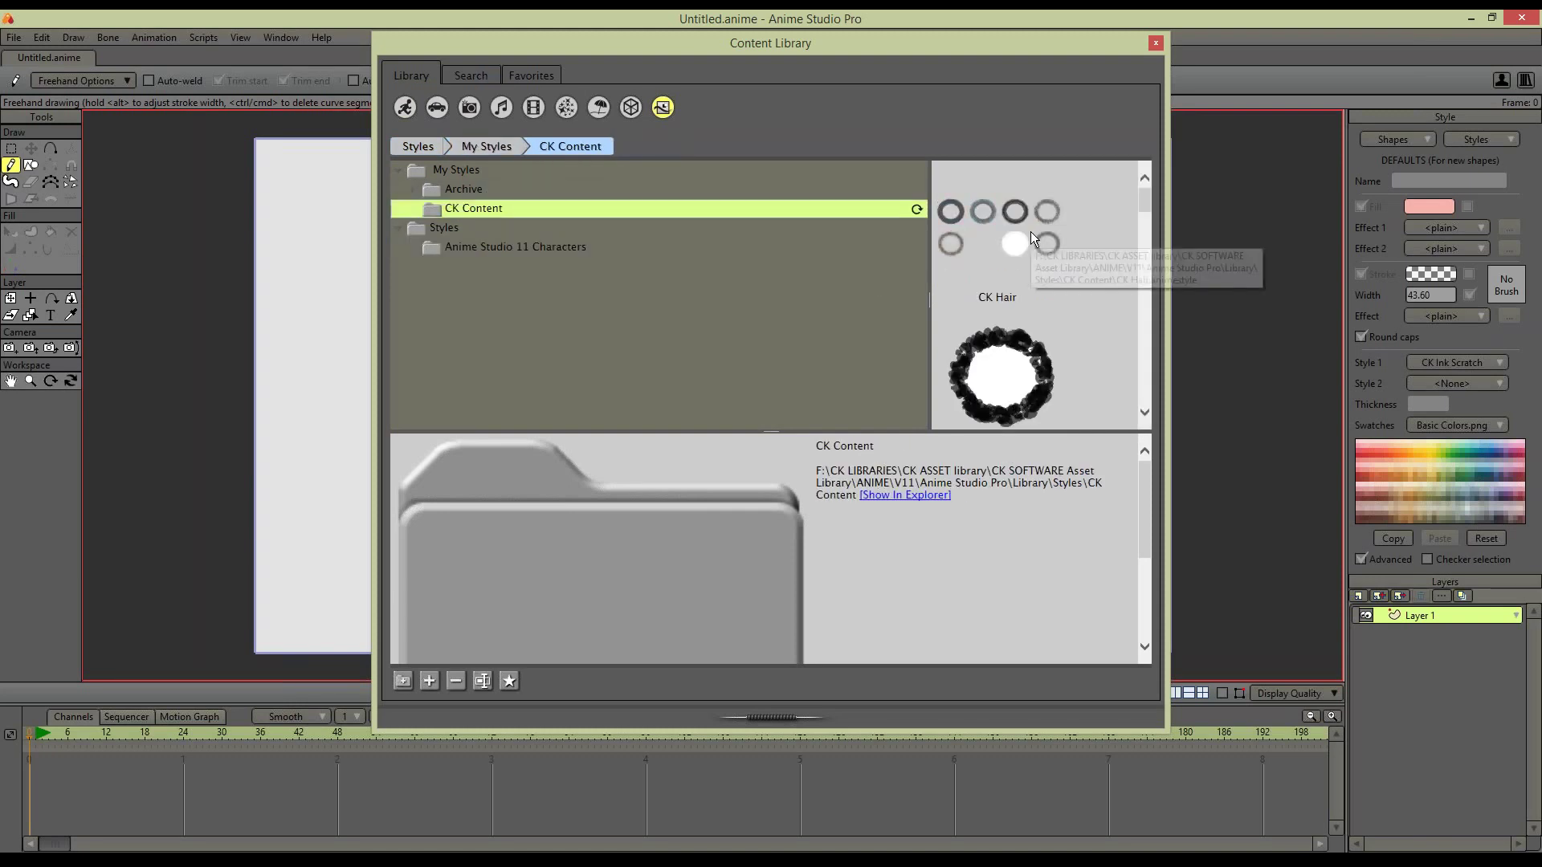
Preview the CK Hair, CK Ink Rough Dry and CK Ink Styles entries, and close the Content Library
click(1031, 233)
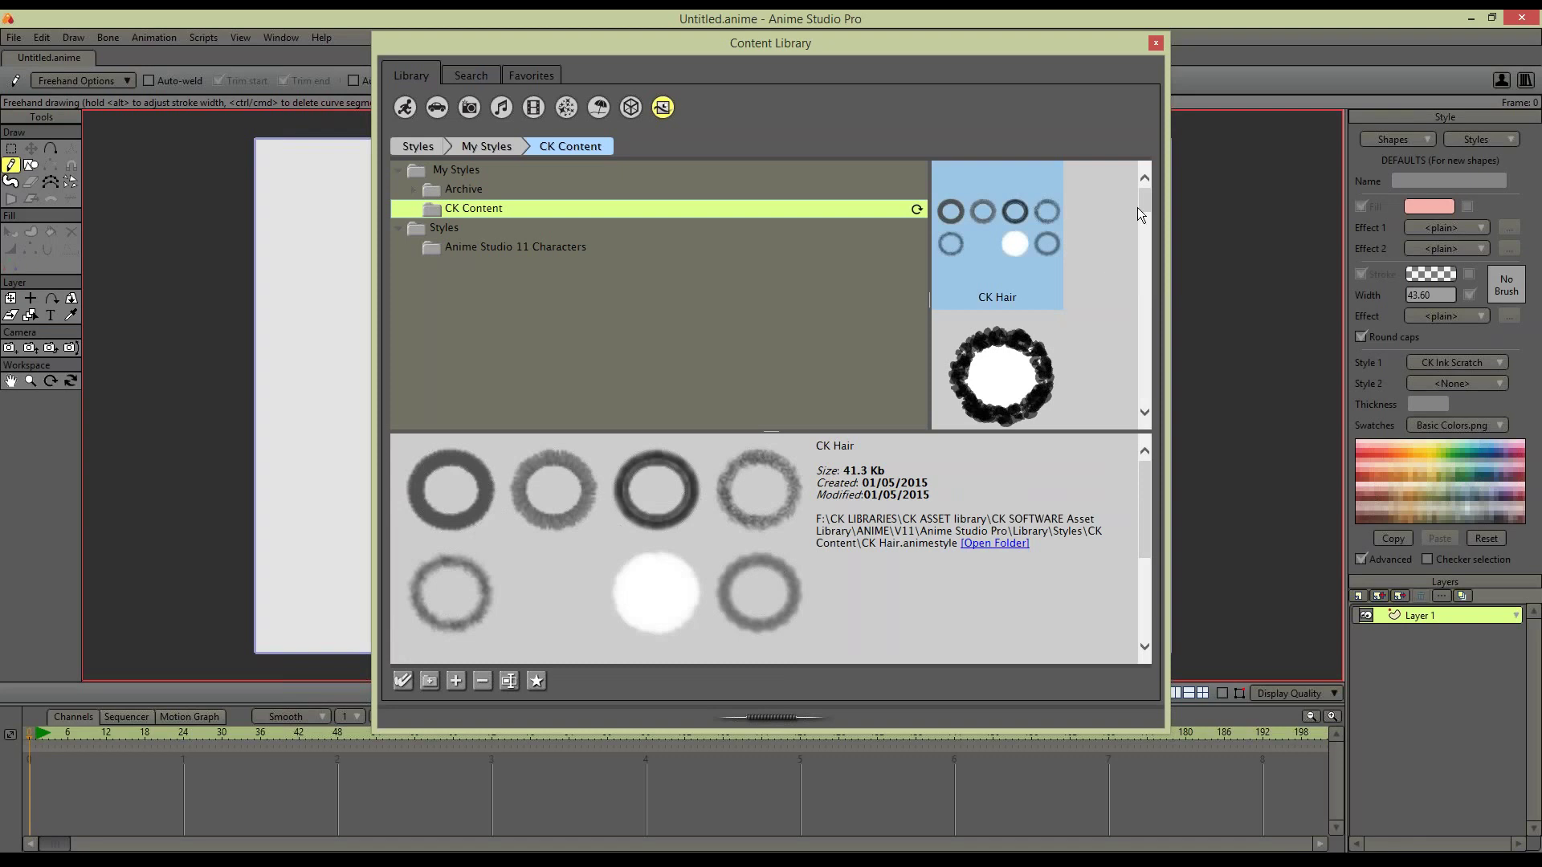
drag(1140, 205, 1144, 262)
scroll(1144, 259, up, 2)
scroll(1144, 259, up, 1)
click(1111, 278)
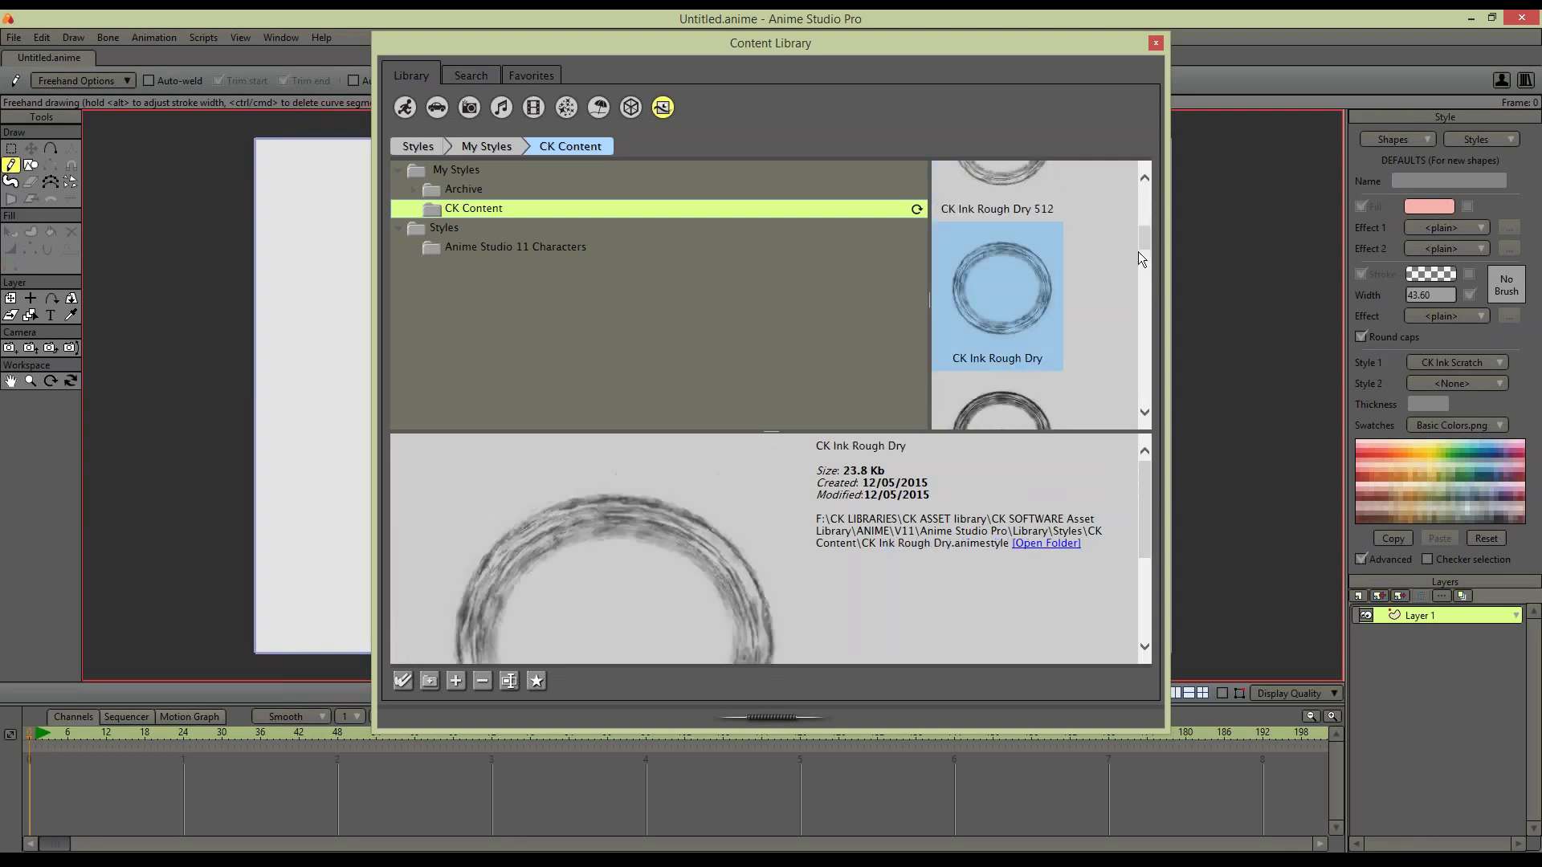
drag(1145, 508, 1140, 543)
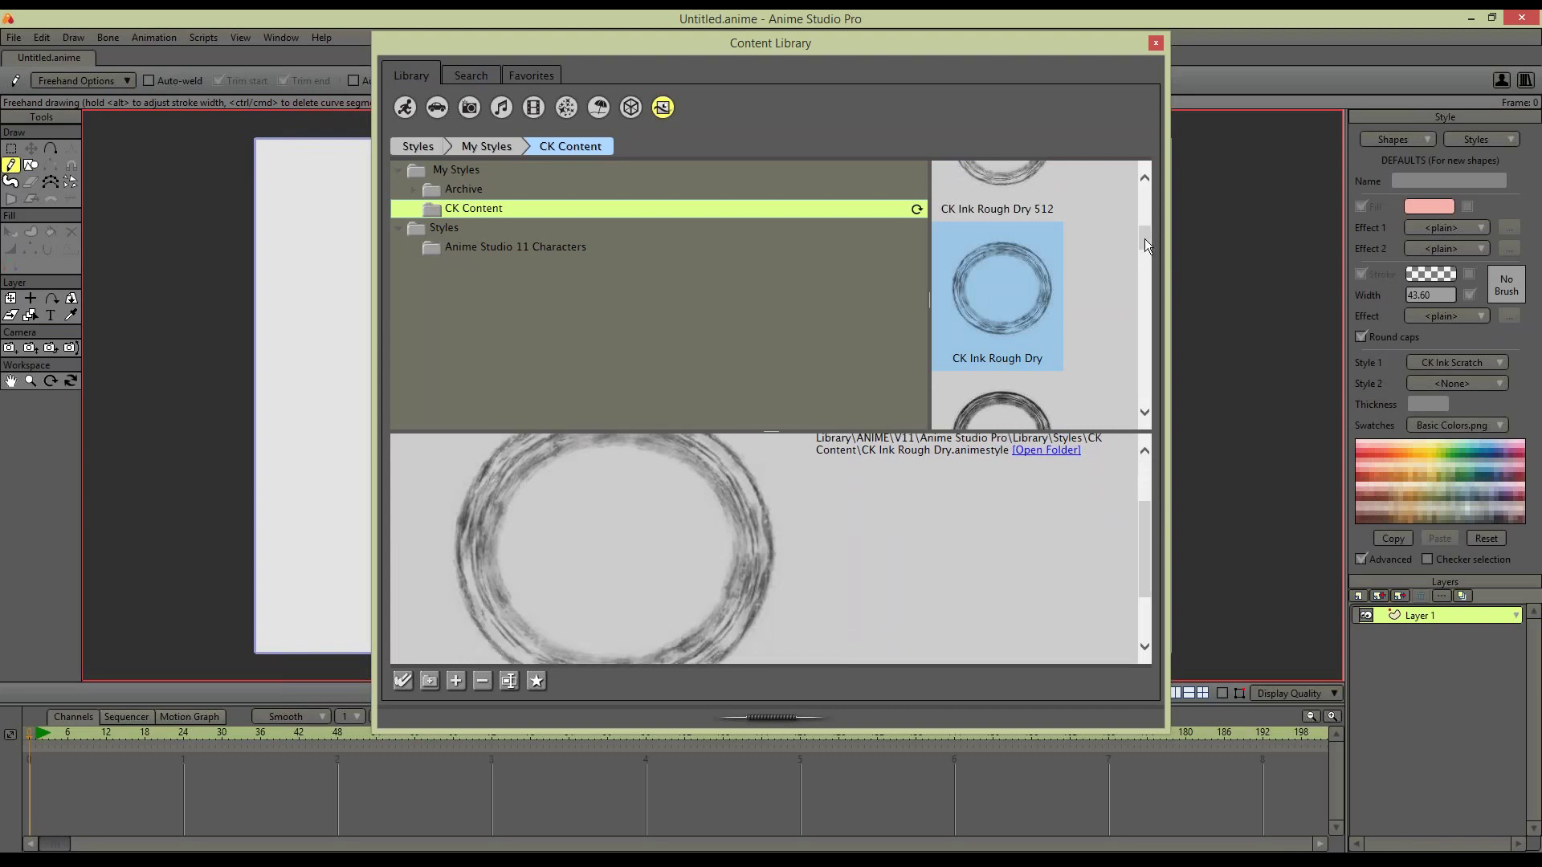
scroll(1144, 239, down, 3)
click(1023, 267)
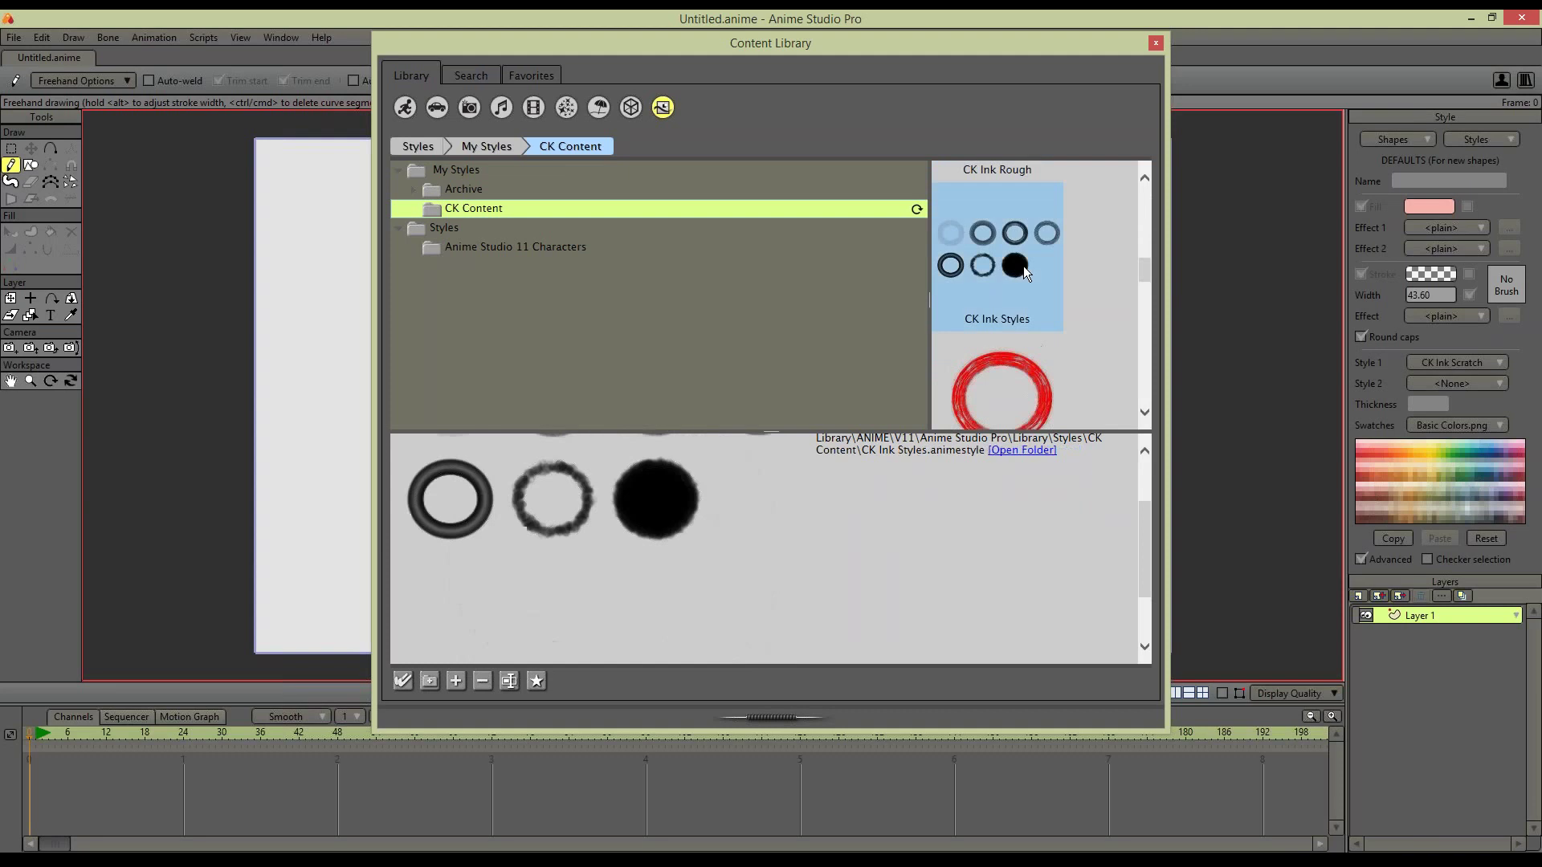
scroll(1145, 502, up, 3)
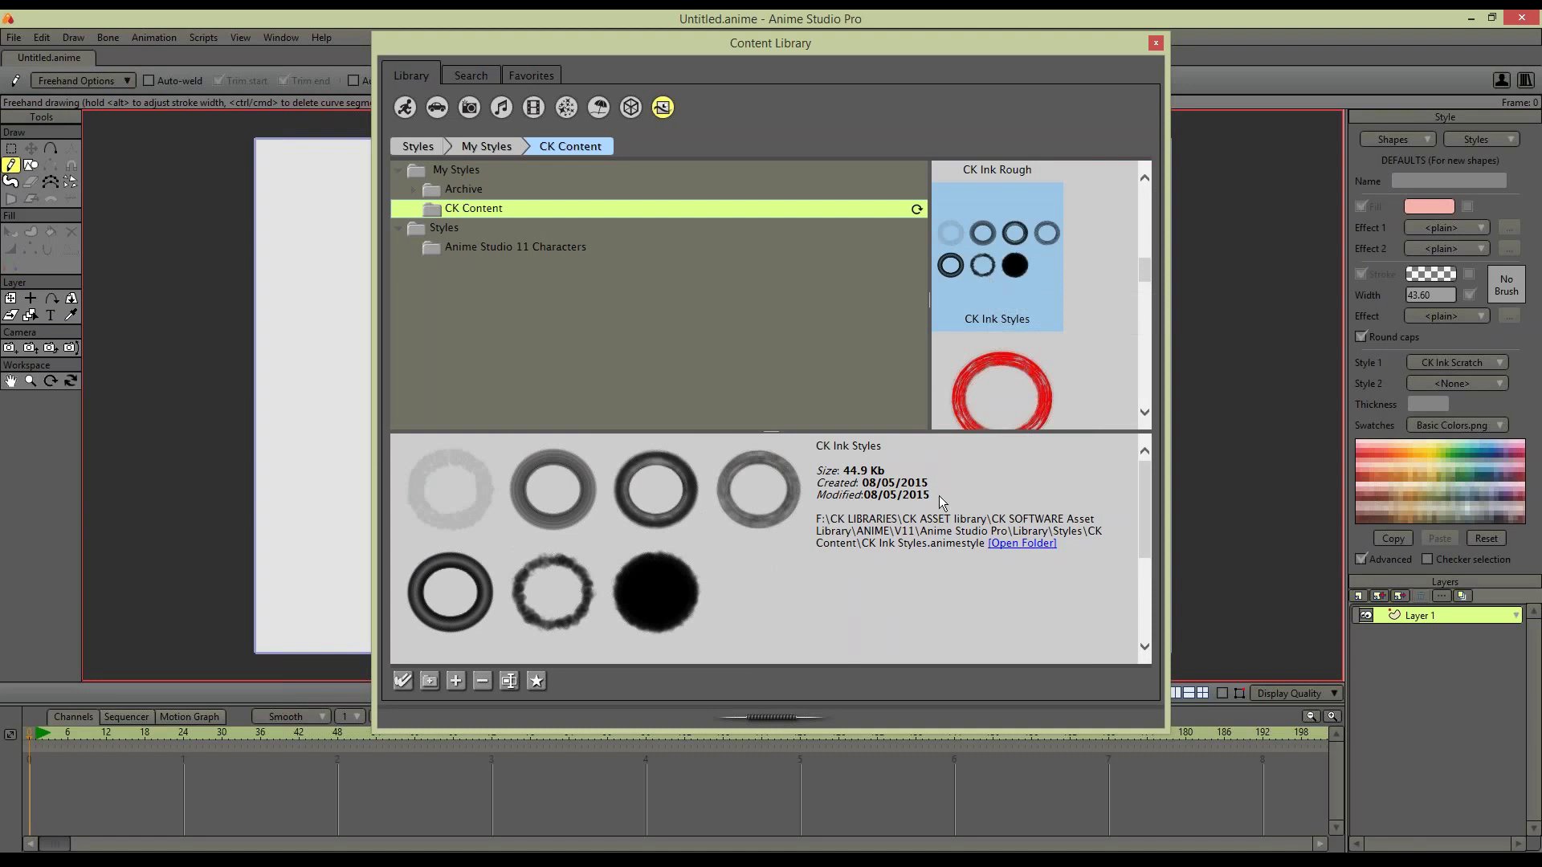
click(1155, 44)
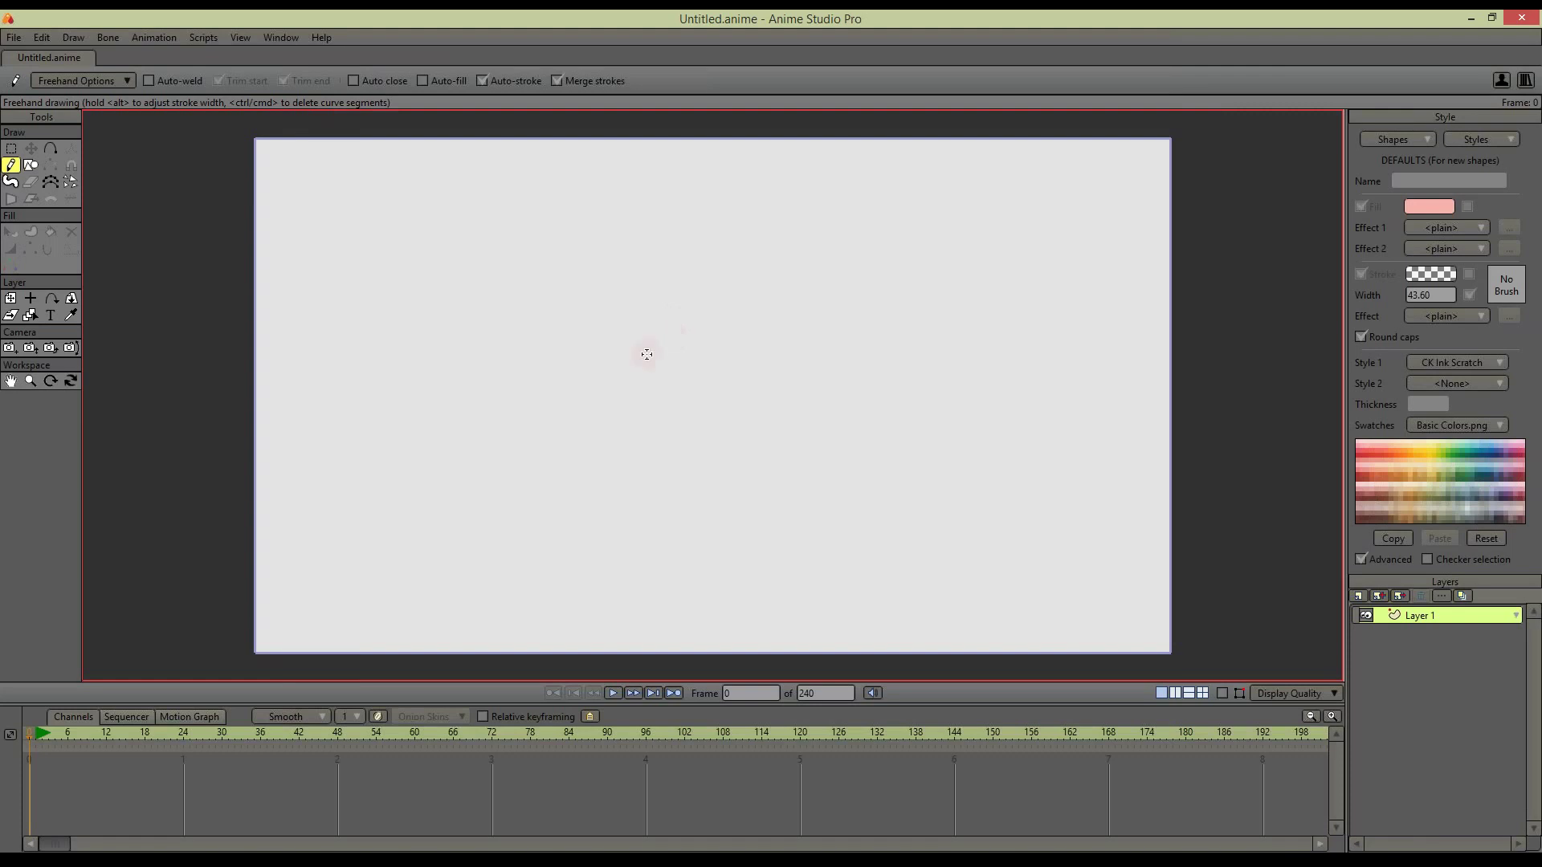
Draw a wide freehand arch across the upper canvas with the CK Ink Scratch style and display its points
click(1222, 693)
drag(341, 393, 1037, 368)
click(10, 149)
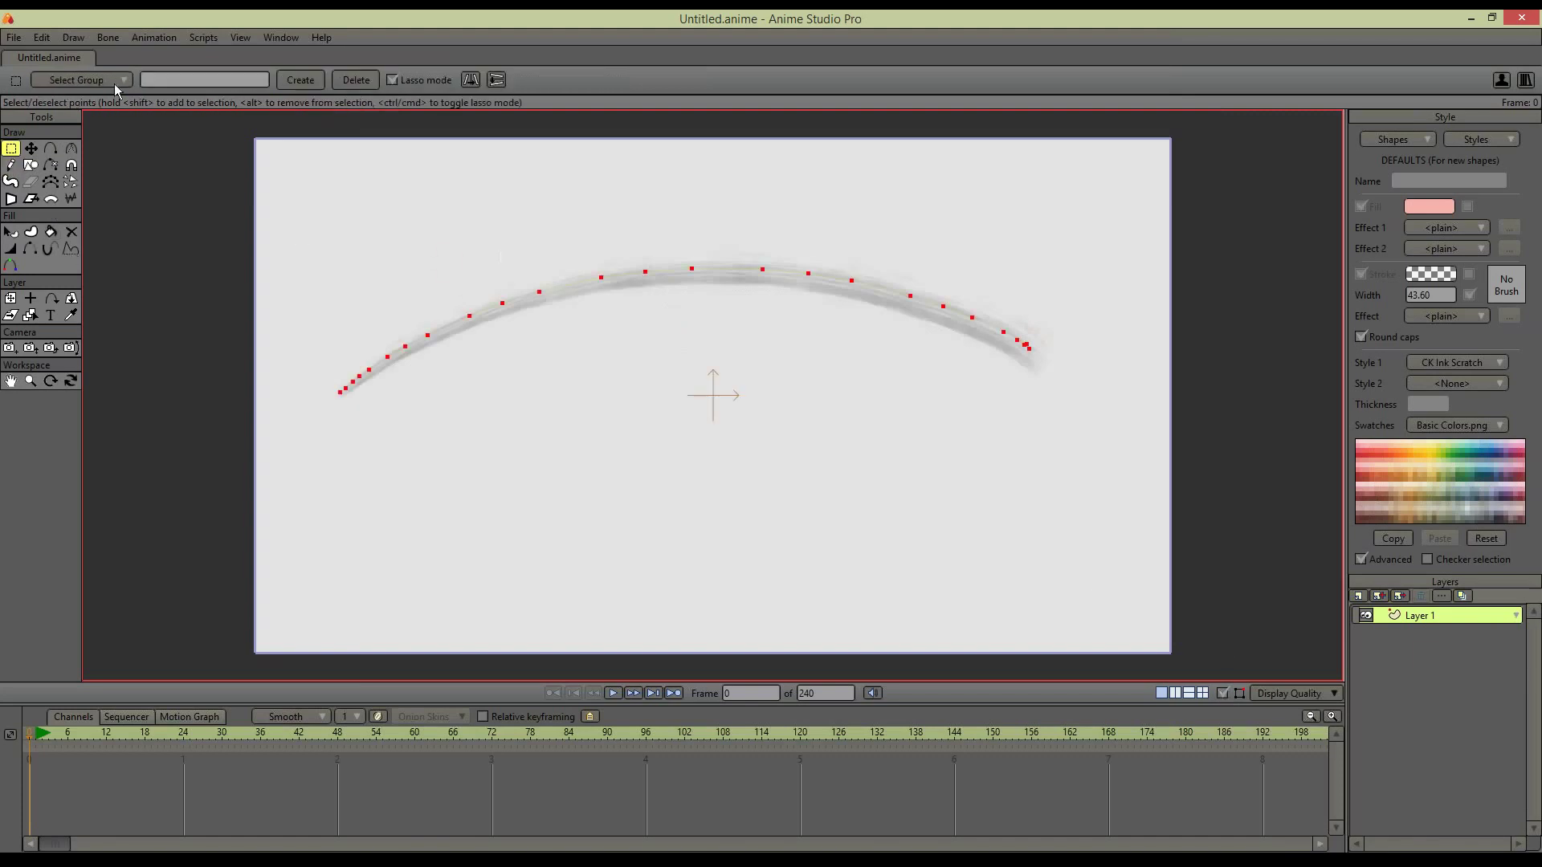
Return to the Freehand tool and examine its line width, taper and smoothing options
key(f)
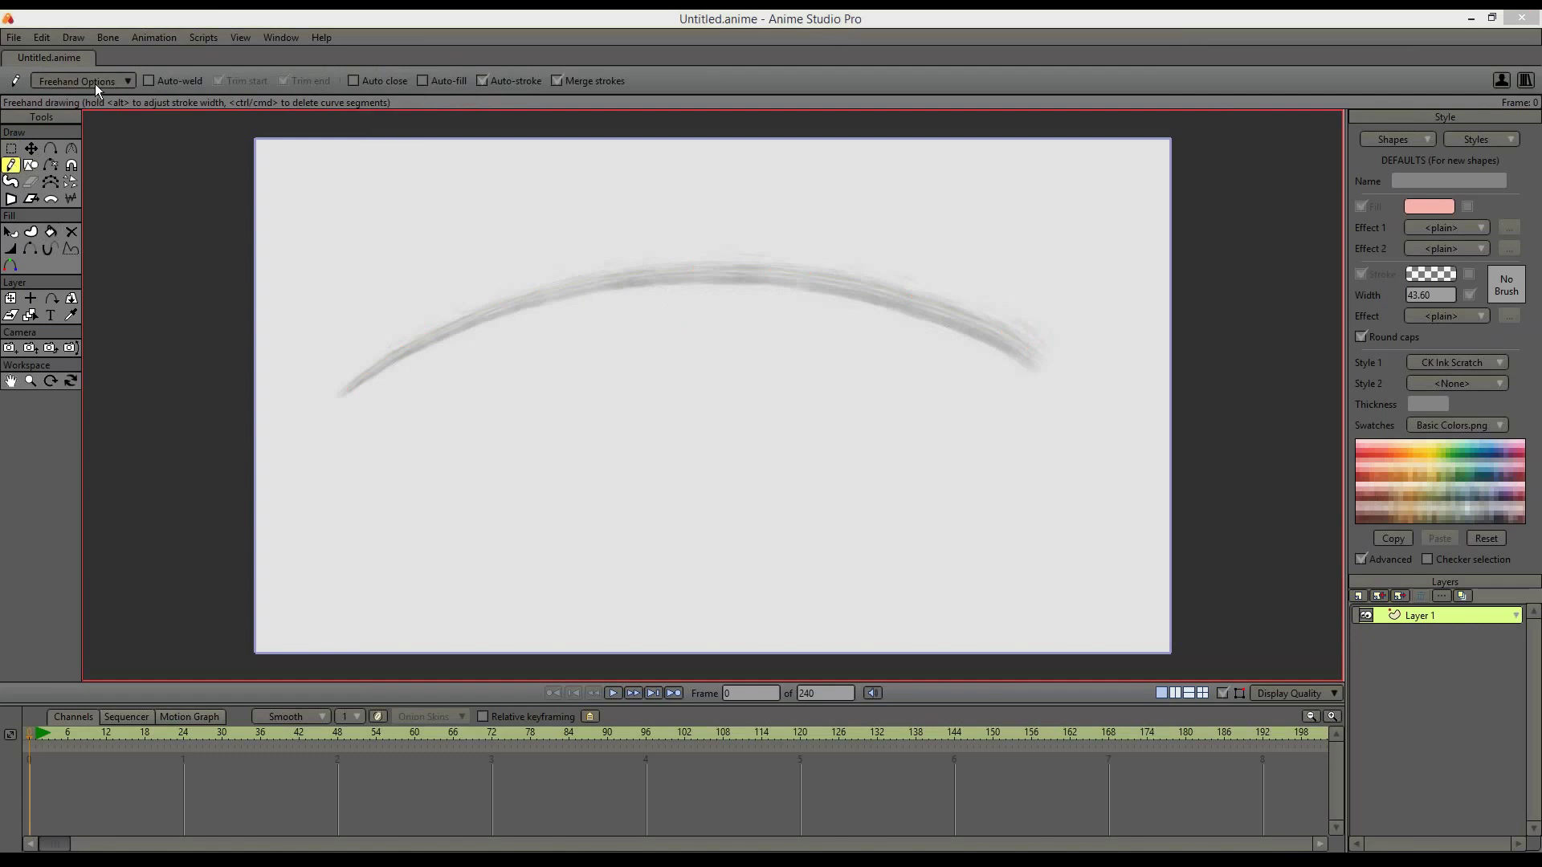
click(95, 81)
drag(46, 297, 116, 297)
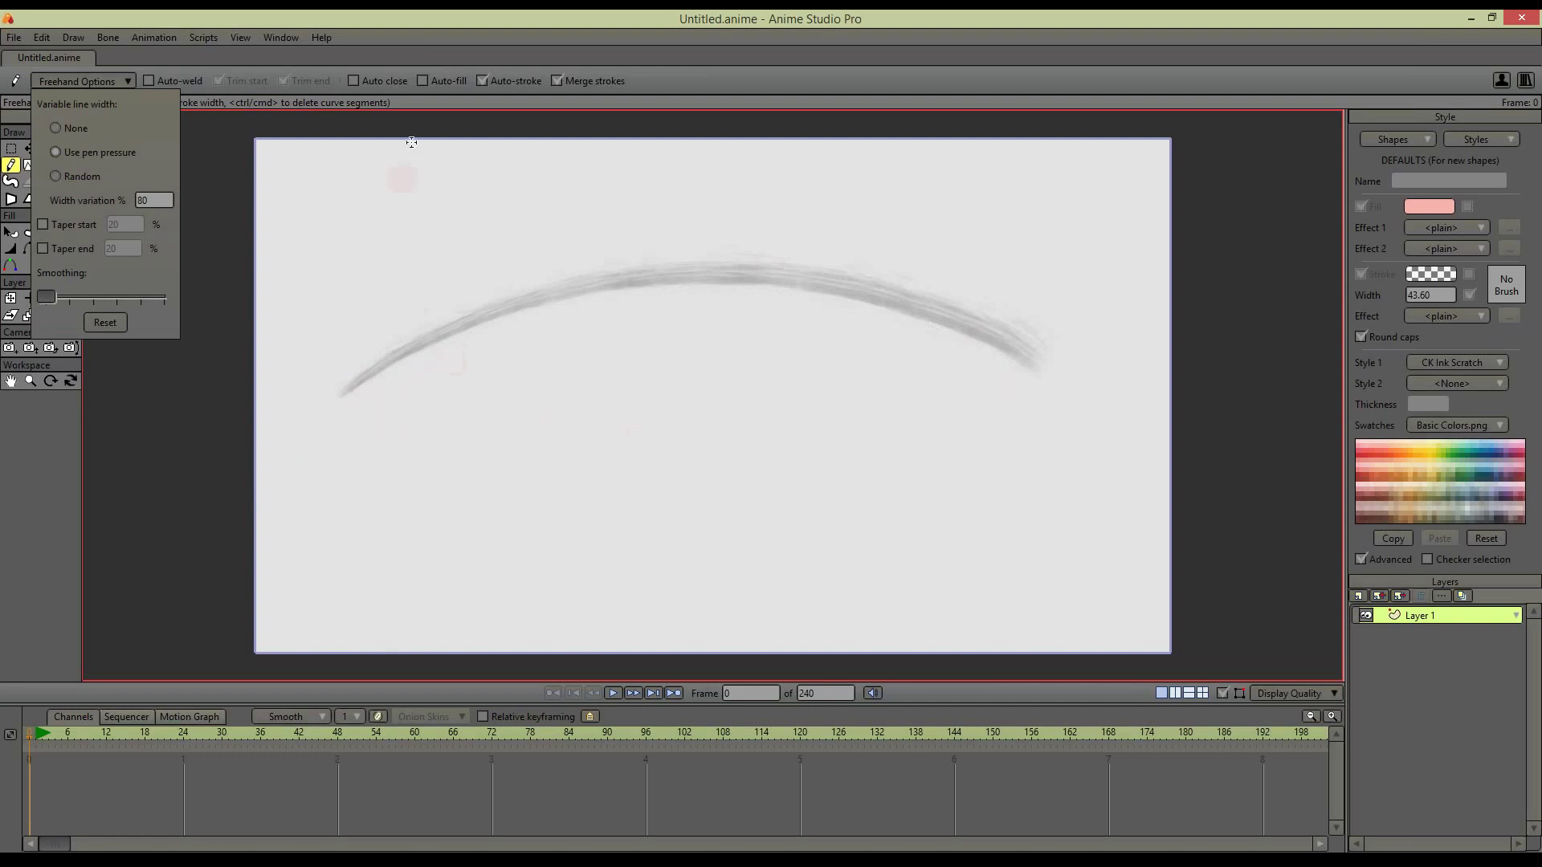
click(174, 369)
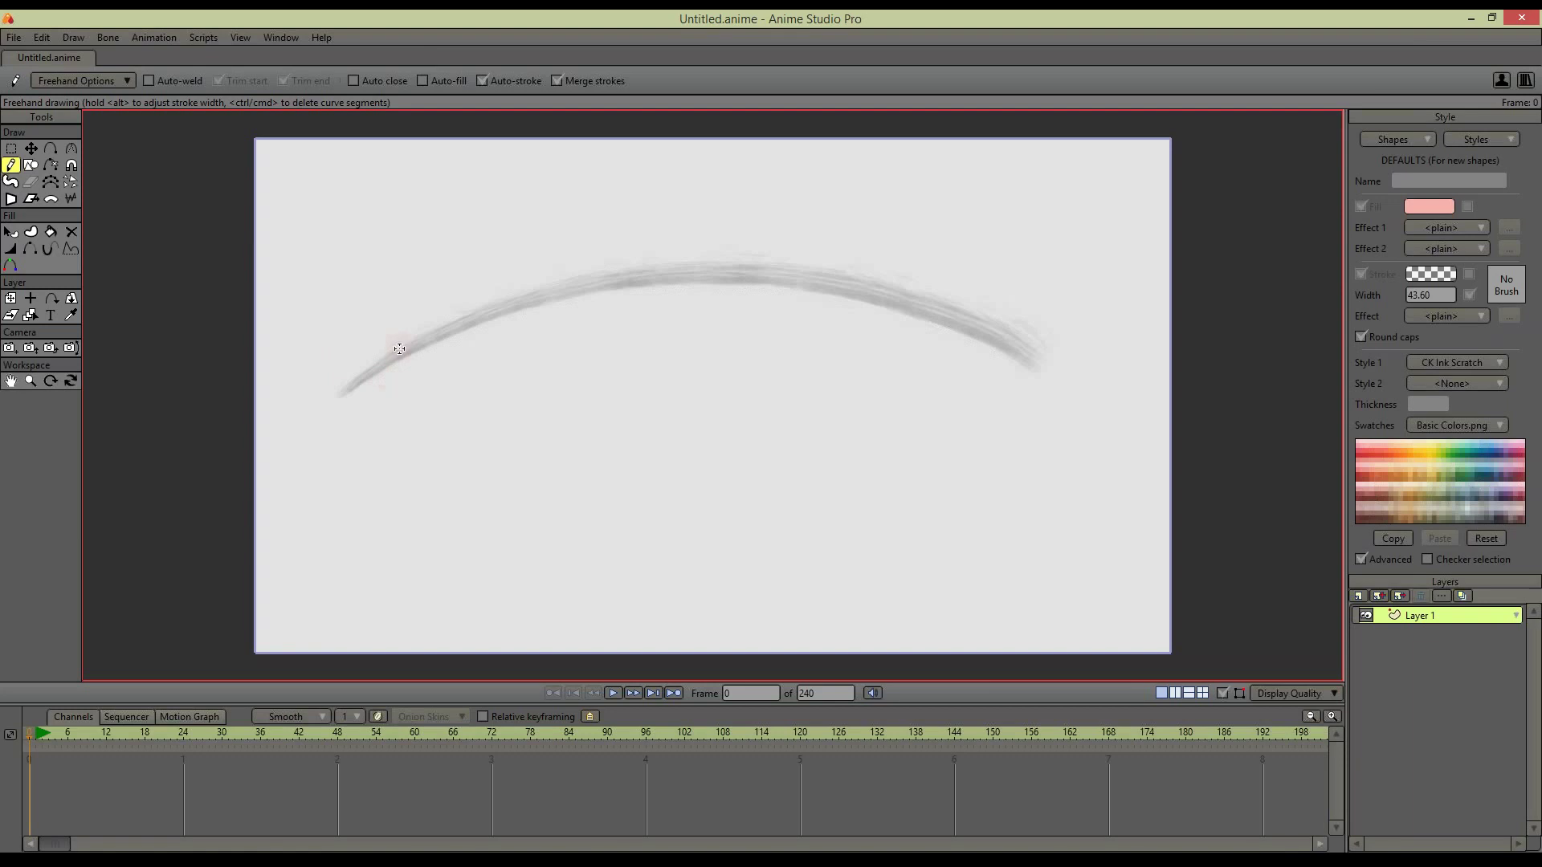
Set Style 1 to <None>, draw a vertical test stroke below the arch, and undo it
click(1497, 363)
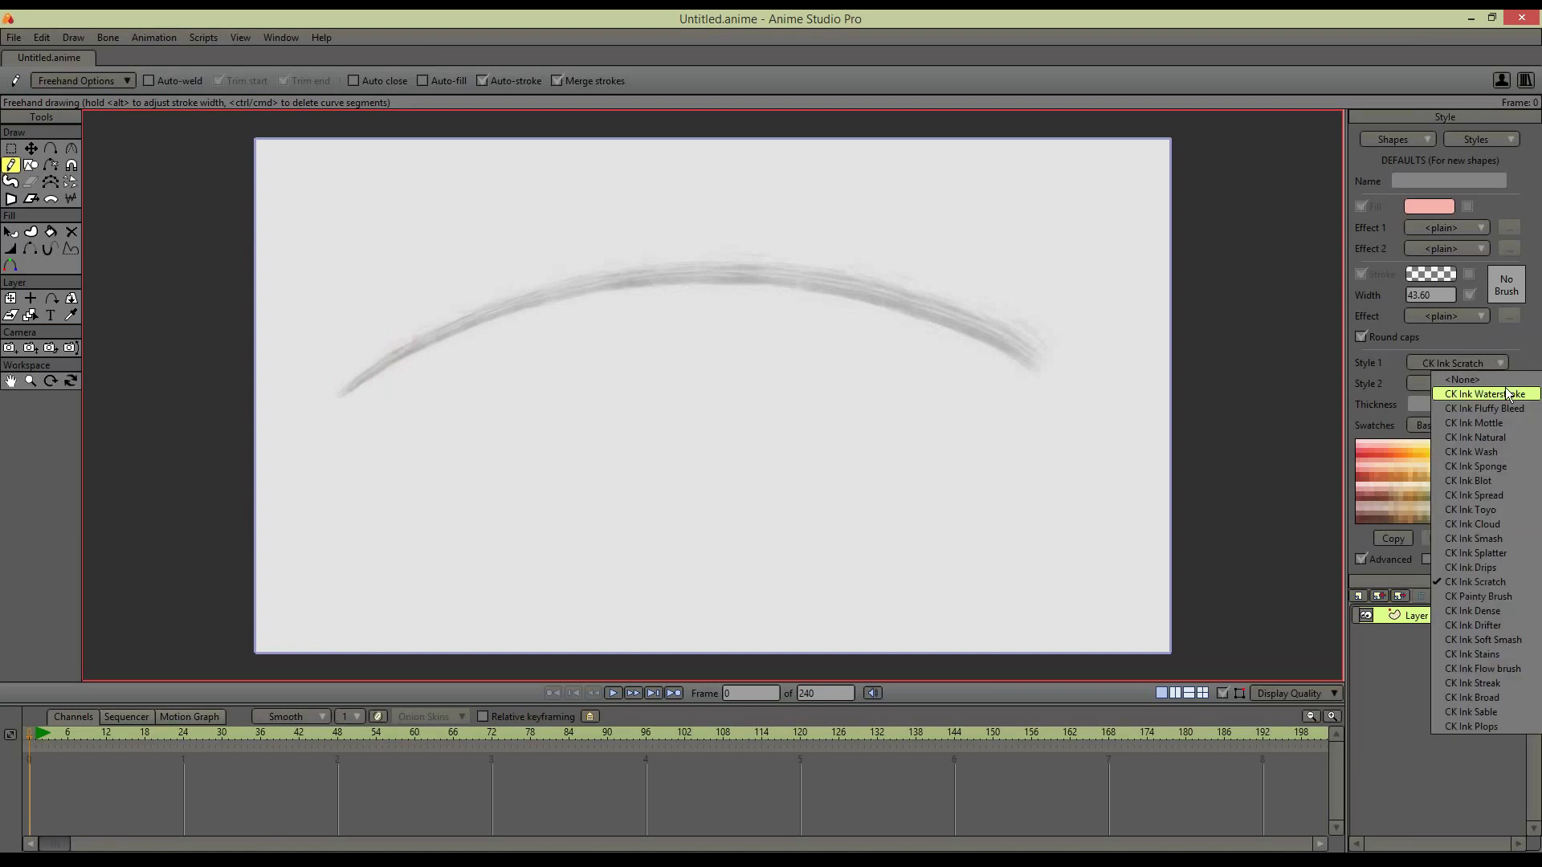
click(1500, 380)
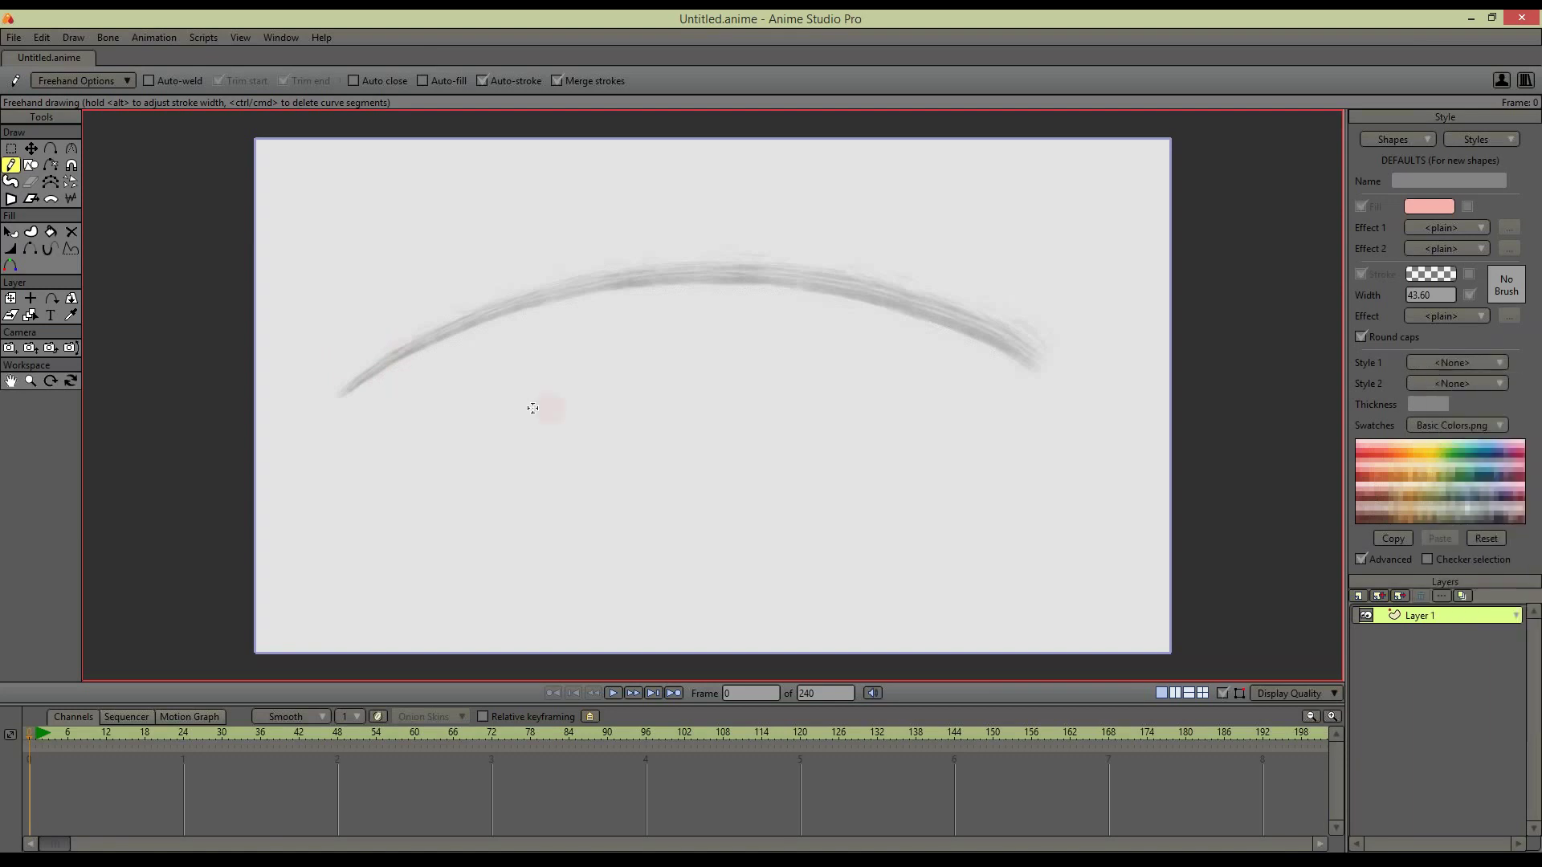
drag(518, 380, 523, 534)
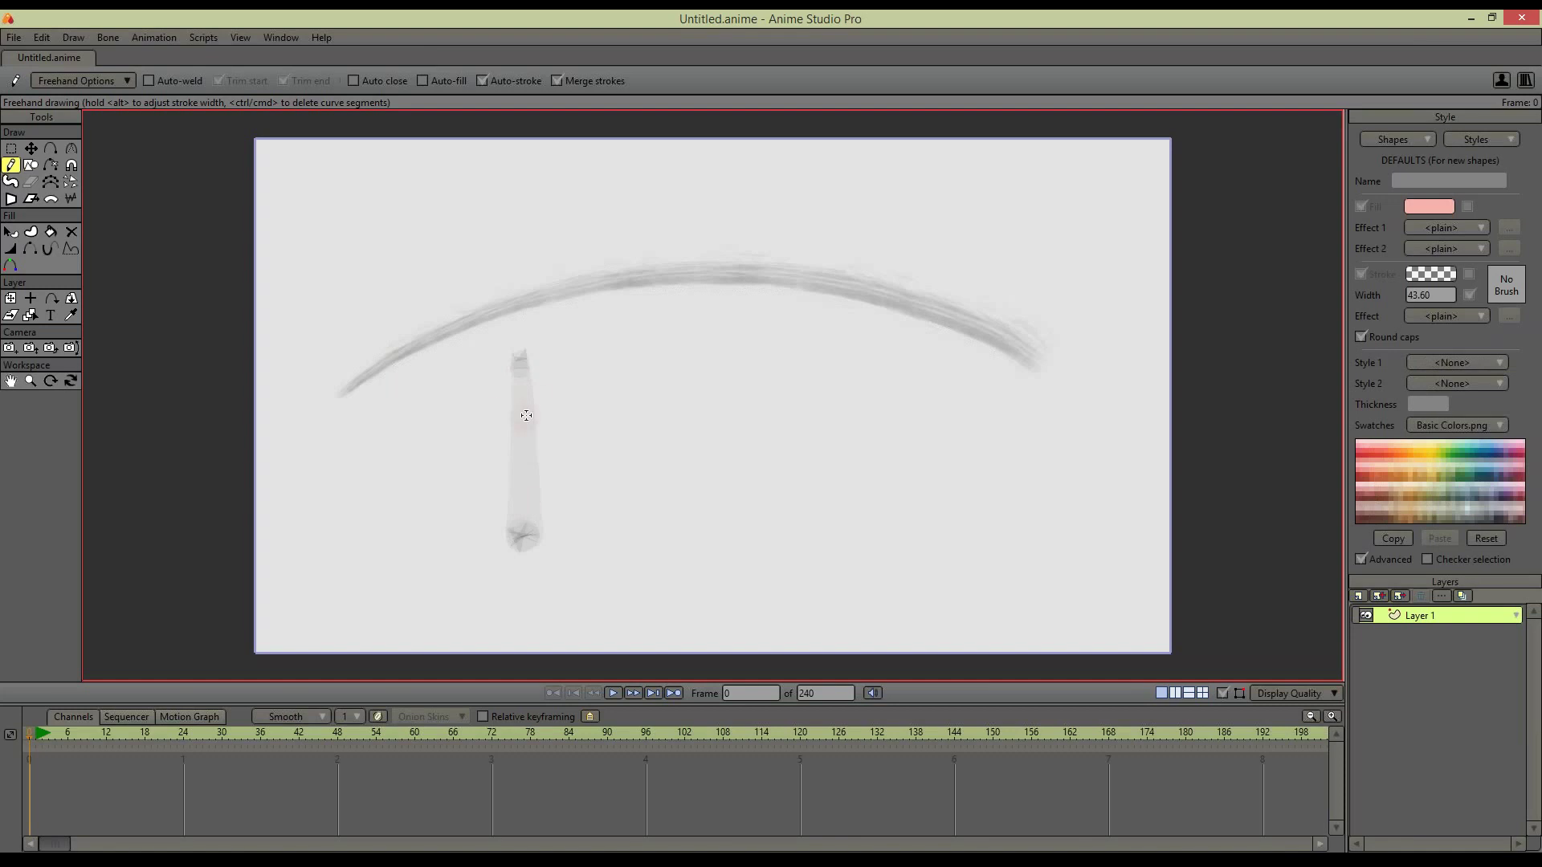
key(ctrl+z)
Make the default stroke colour fully opaque black
click(1432, 277)
click(1443, 339)
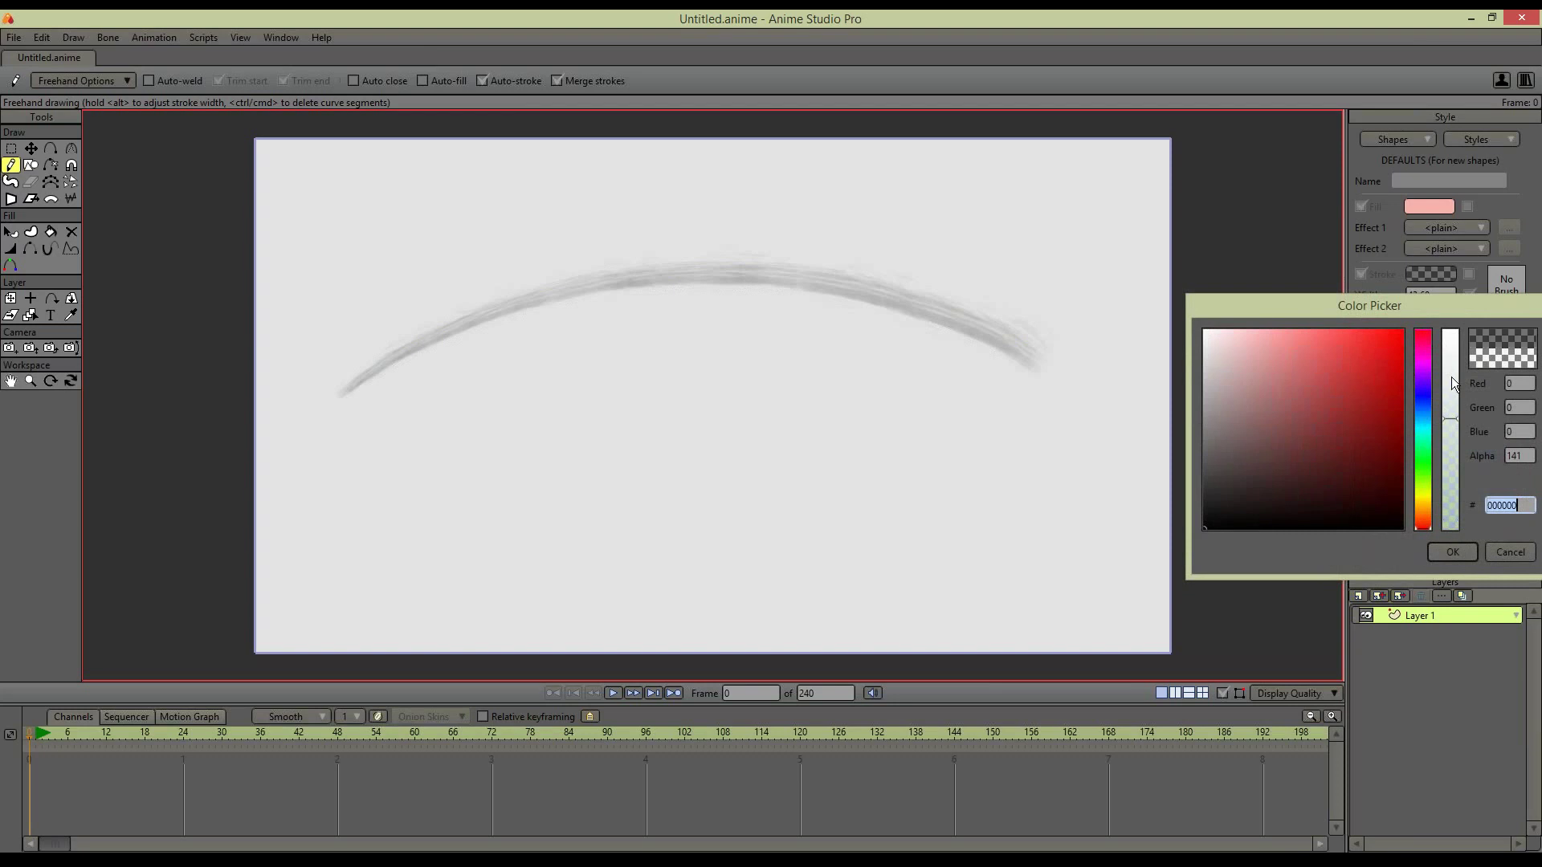
click(1448, 551)
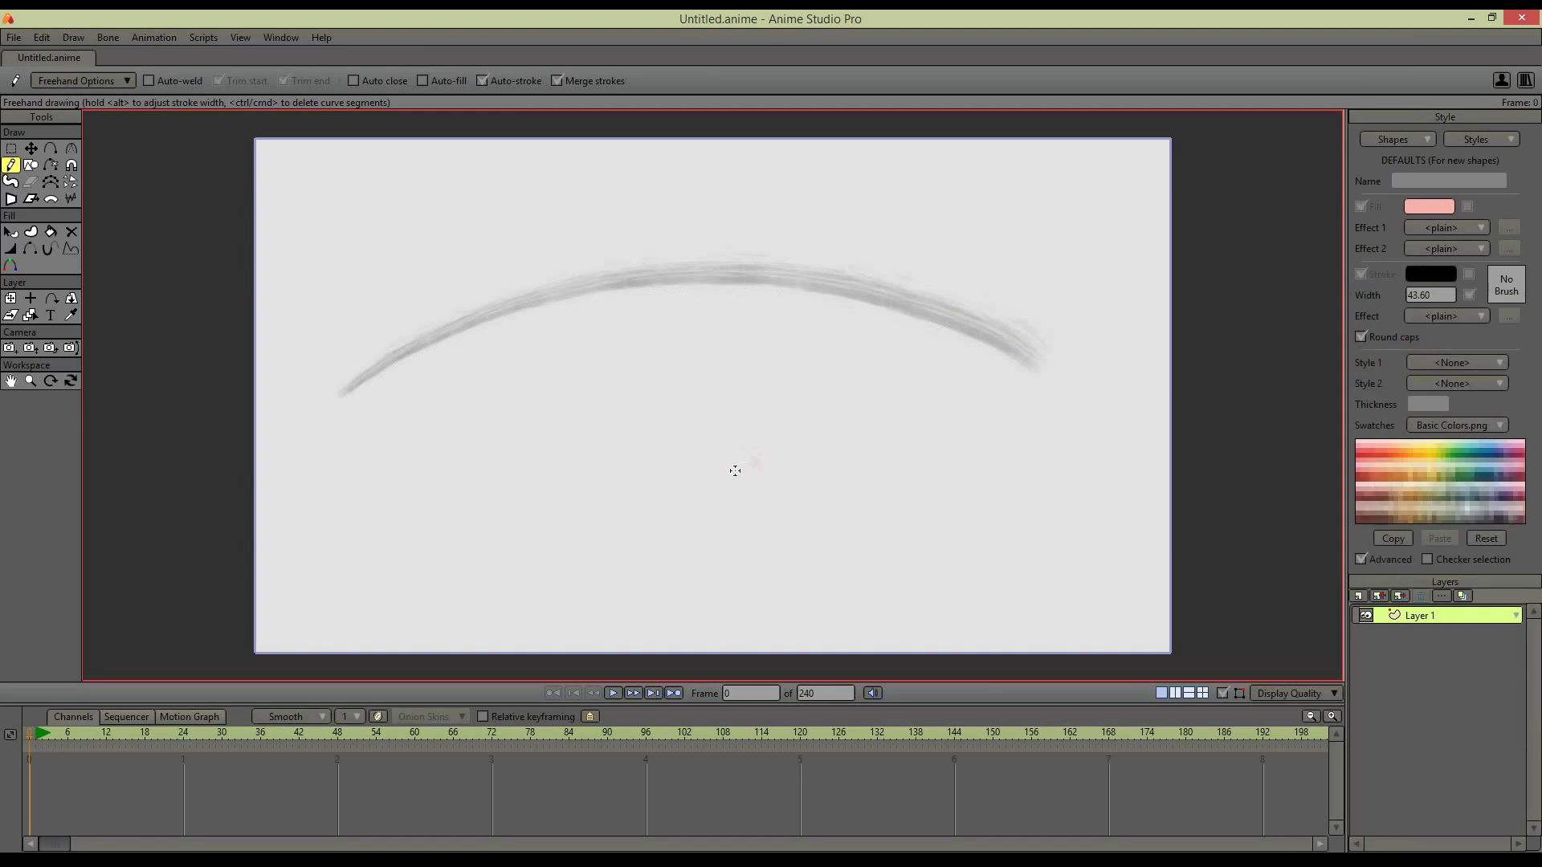
Draw a vertical stroke crossed by two diagonals at stroke width 12.40, and undo these strokes
drag(635, 350, 636, 541)
drag(567, 412, 819, 293)
drag(559, 452, 671, 482)
drag(767, 512, 819, 528)
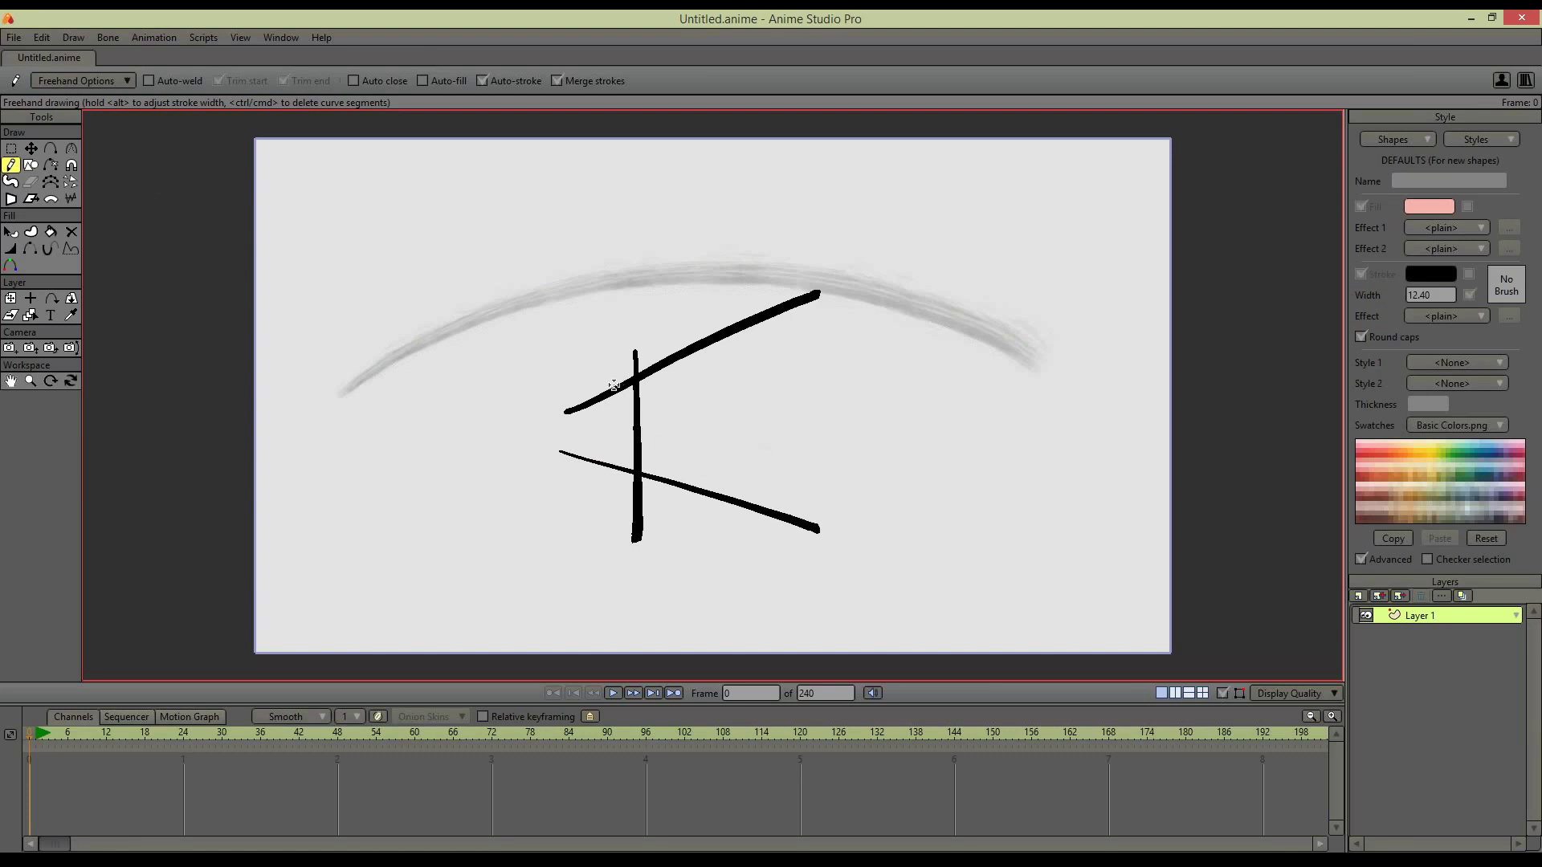
key(ctrl+z)
key(ctrl+z)
key(ctrl+z)
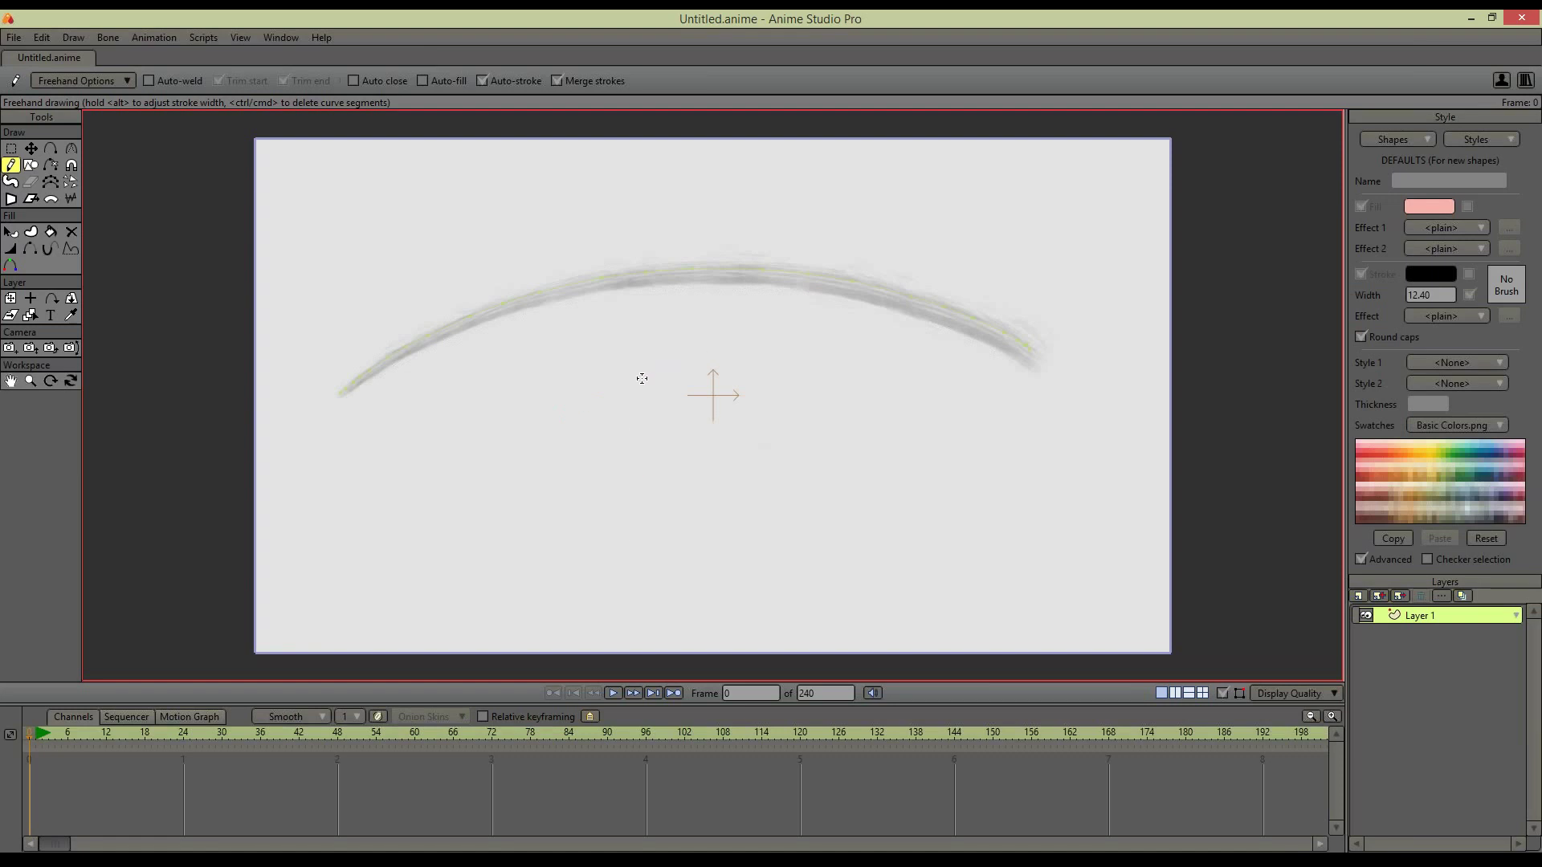
With Auto-weld enabled, draw a vertical stroke with two diverging diagonals starting on it, and delete the vertical's overhanging ends
click(149, 80)
drag(611, 339, 608, 502)
drag(613, 371, 783, 287)
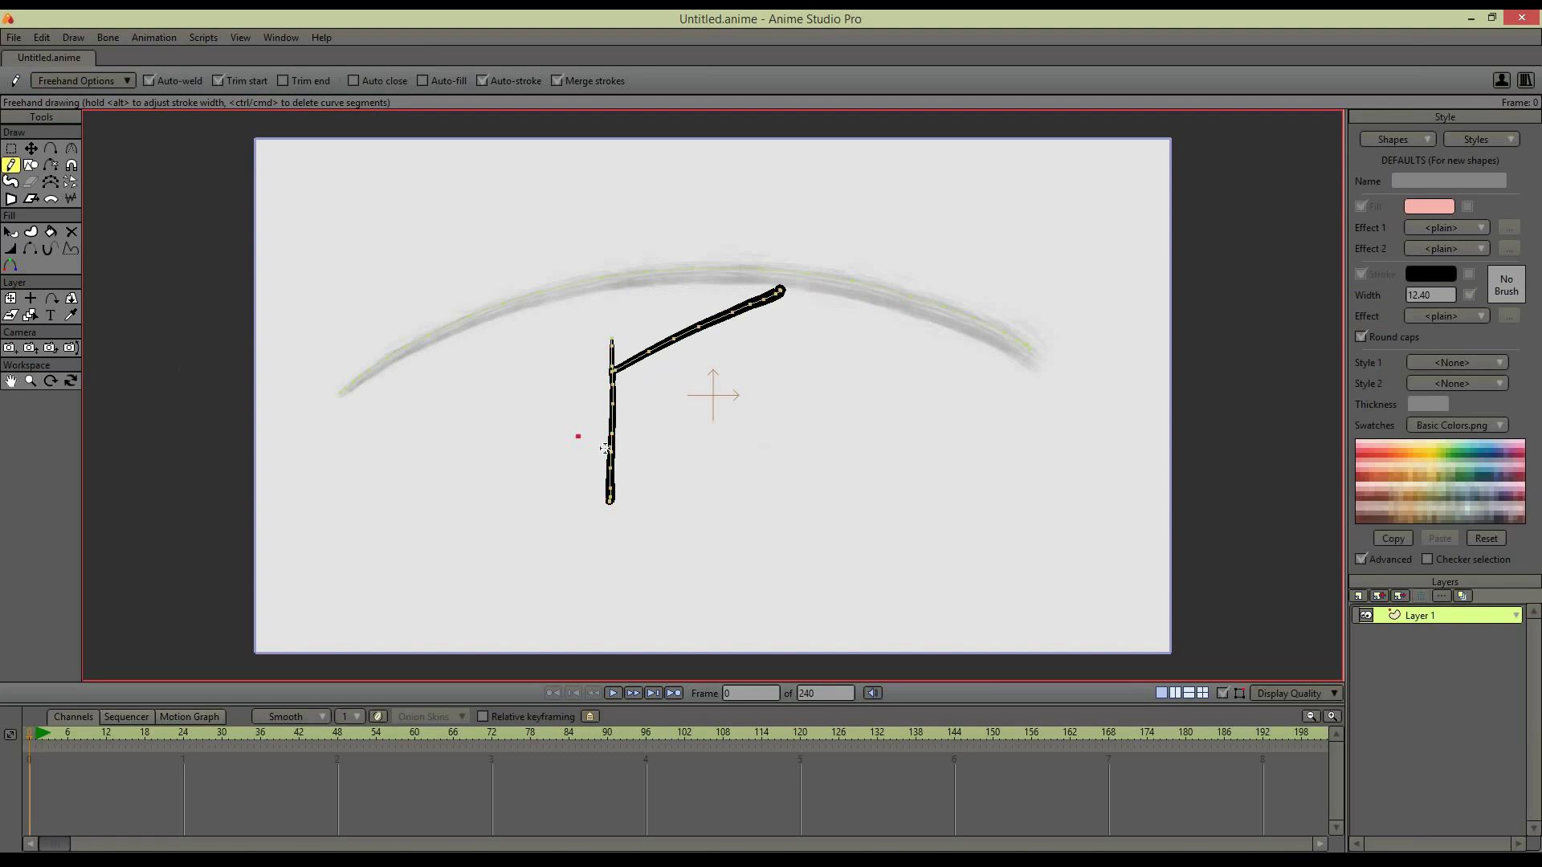
drag(612, 452, 791, 520)
ctrl+click(611, 480)
ctrl+click(612, 352)
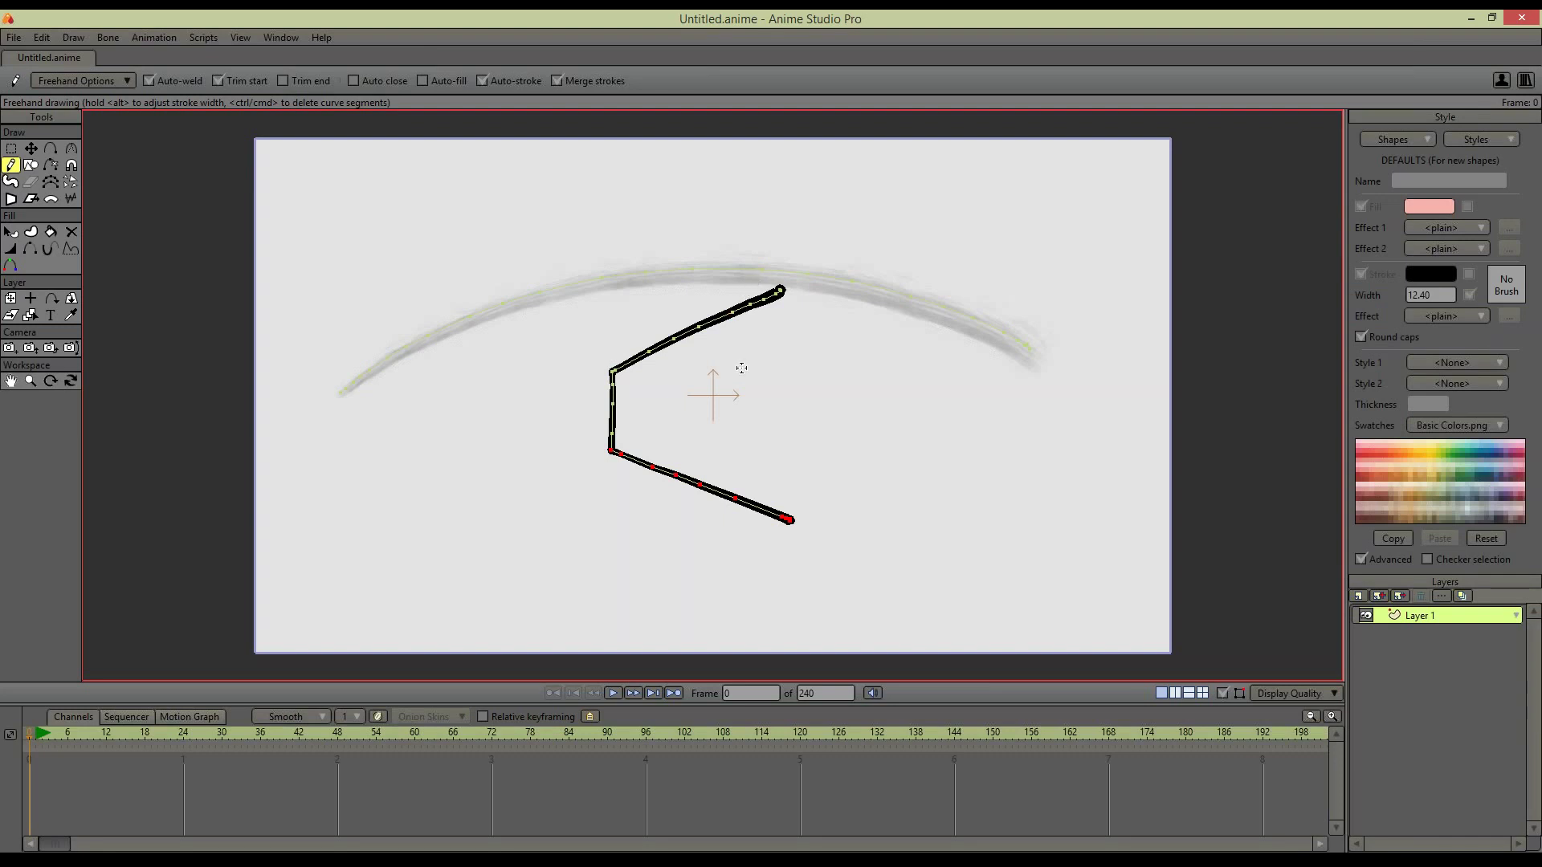
Close the shape with a vertical stroke across both diagonals, and delete the overhanging segments and the arch
drag(738, 269, 733, 601)
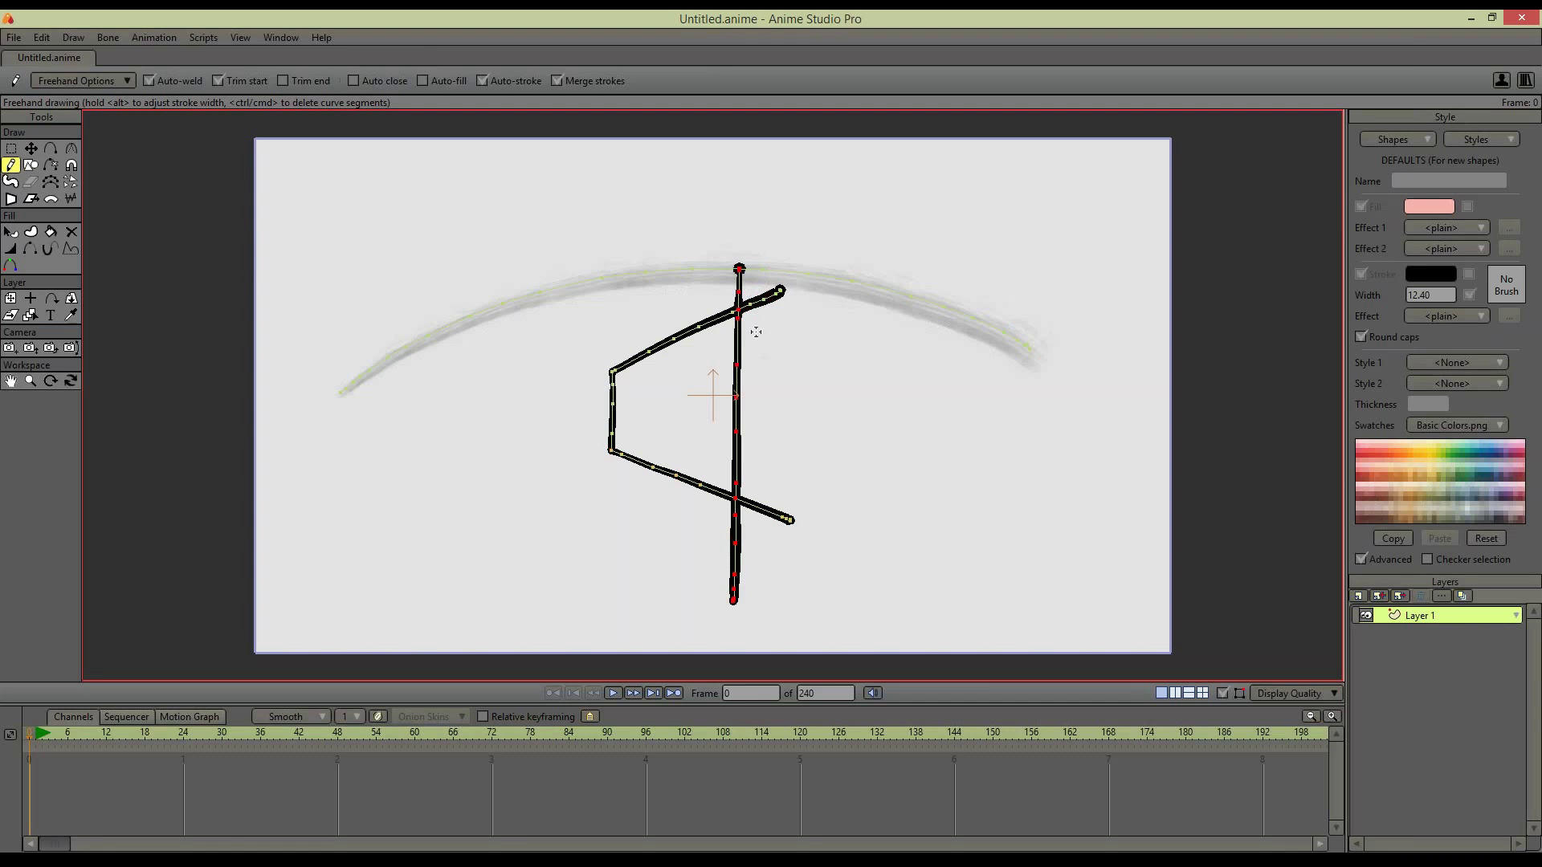
ctrl+click(739, 291)
ctrl+click(756, 302)
ctrl+click(734, 540)
ctrl+click(759, 518)
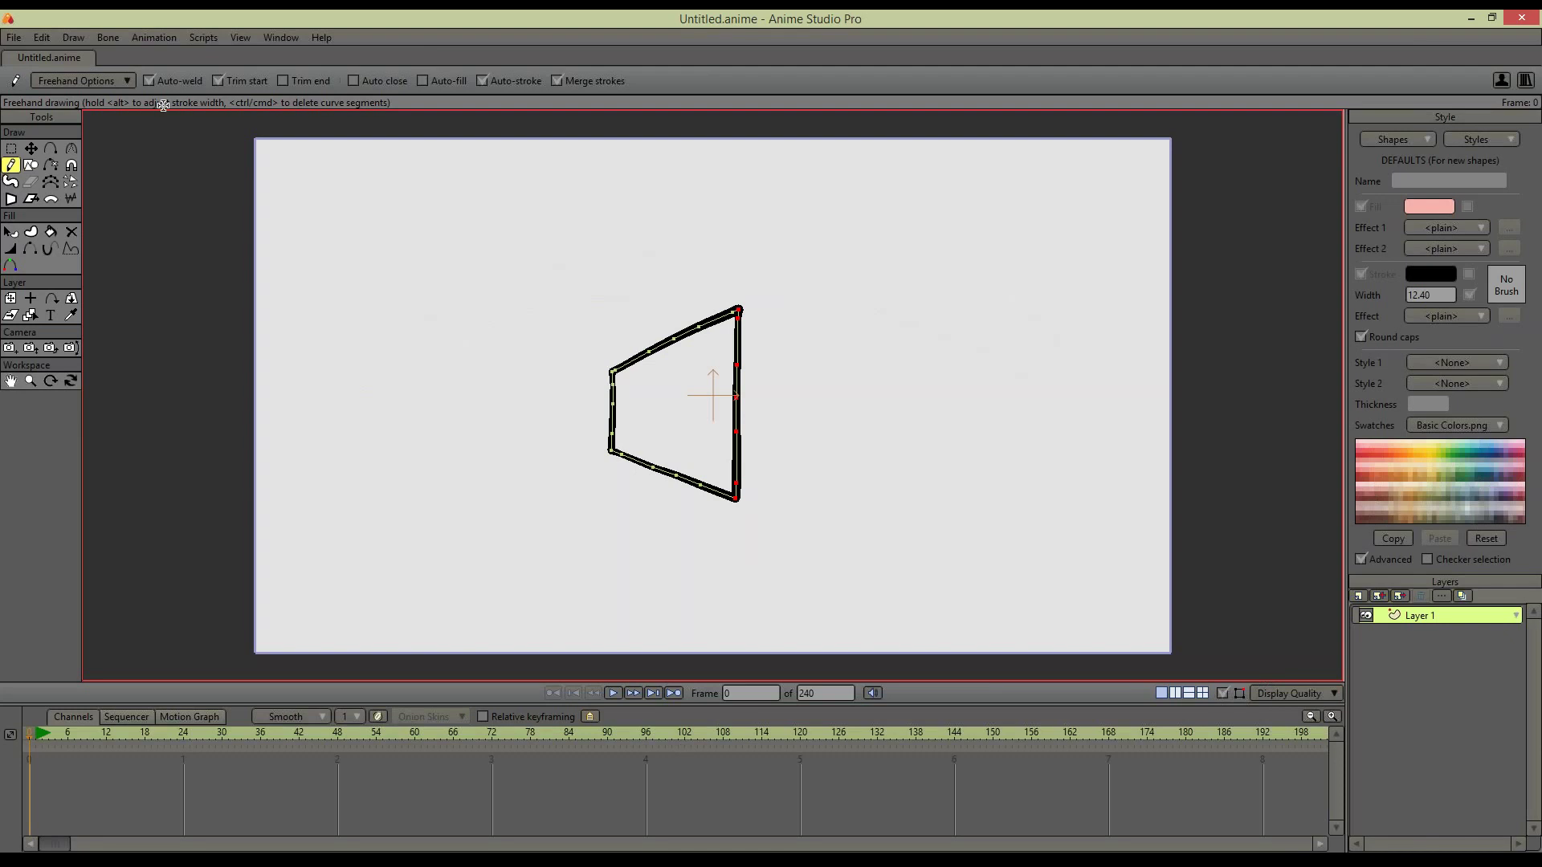
Turn off Auto-weld and switch to the Select Points tool to display the trapezoid's points
click(150, 80)
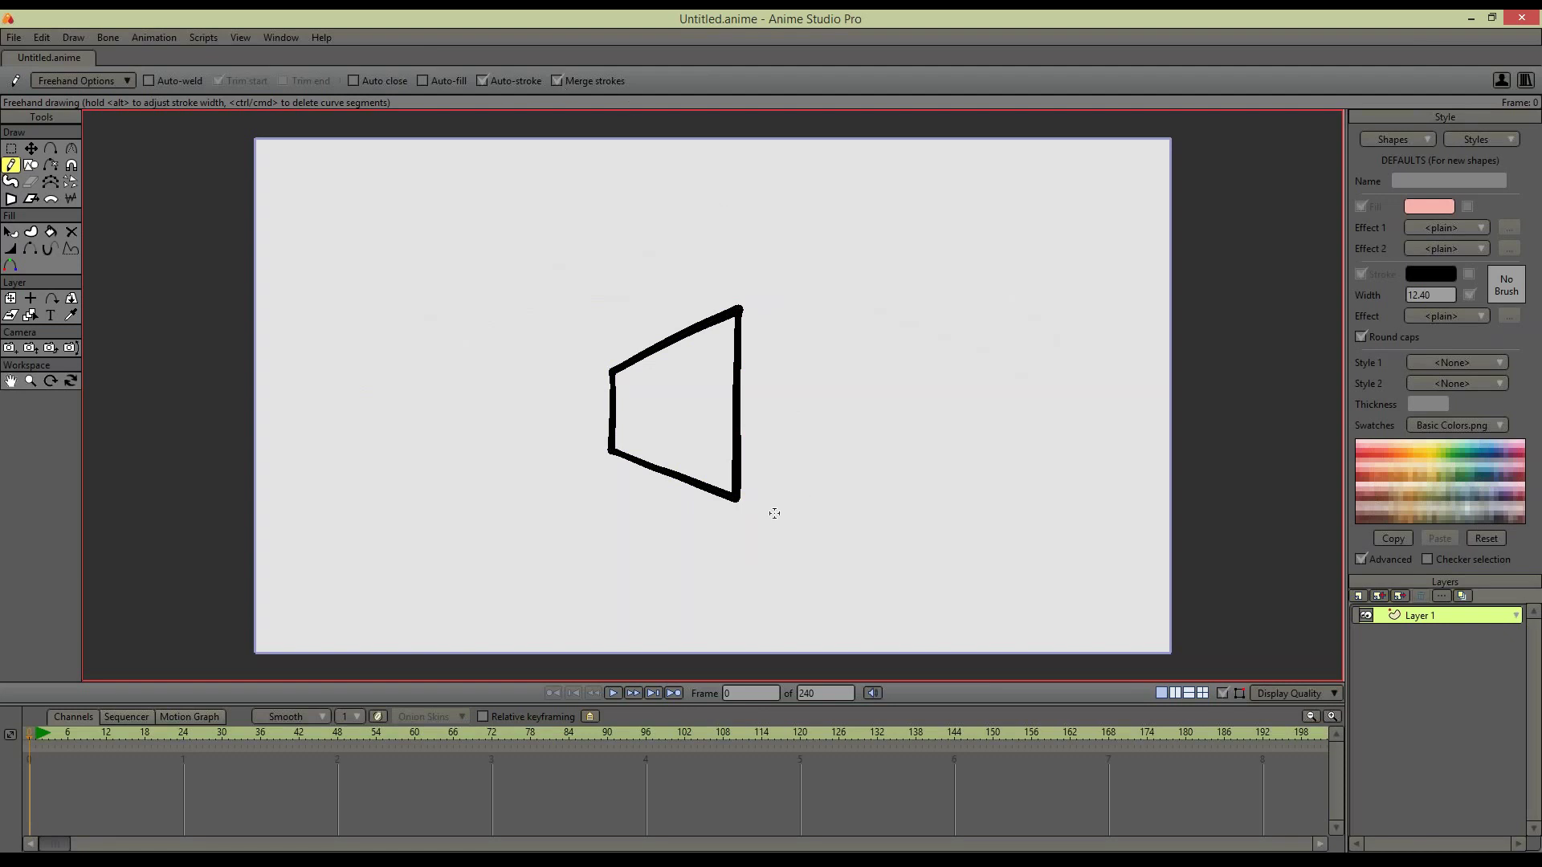
click(1222, 693)
click(11, 149)
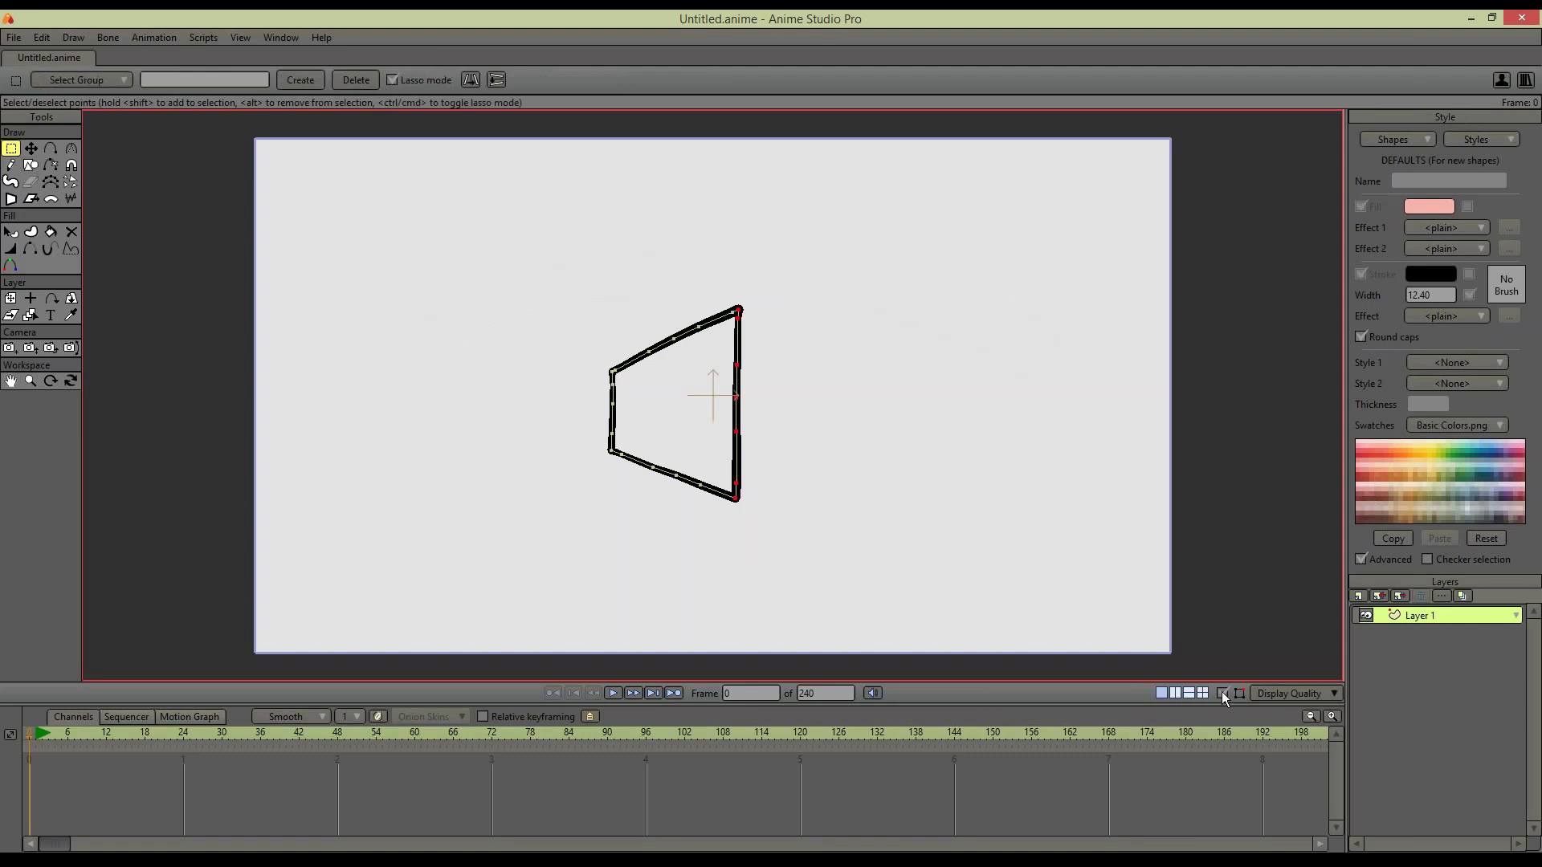
Select the whole trapezoid and delete it to clear the canvas
click(10, 164)
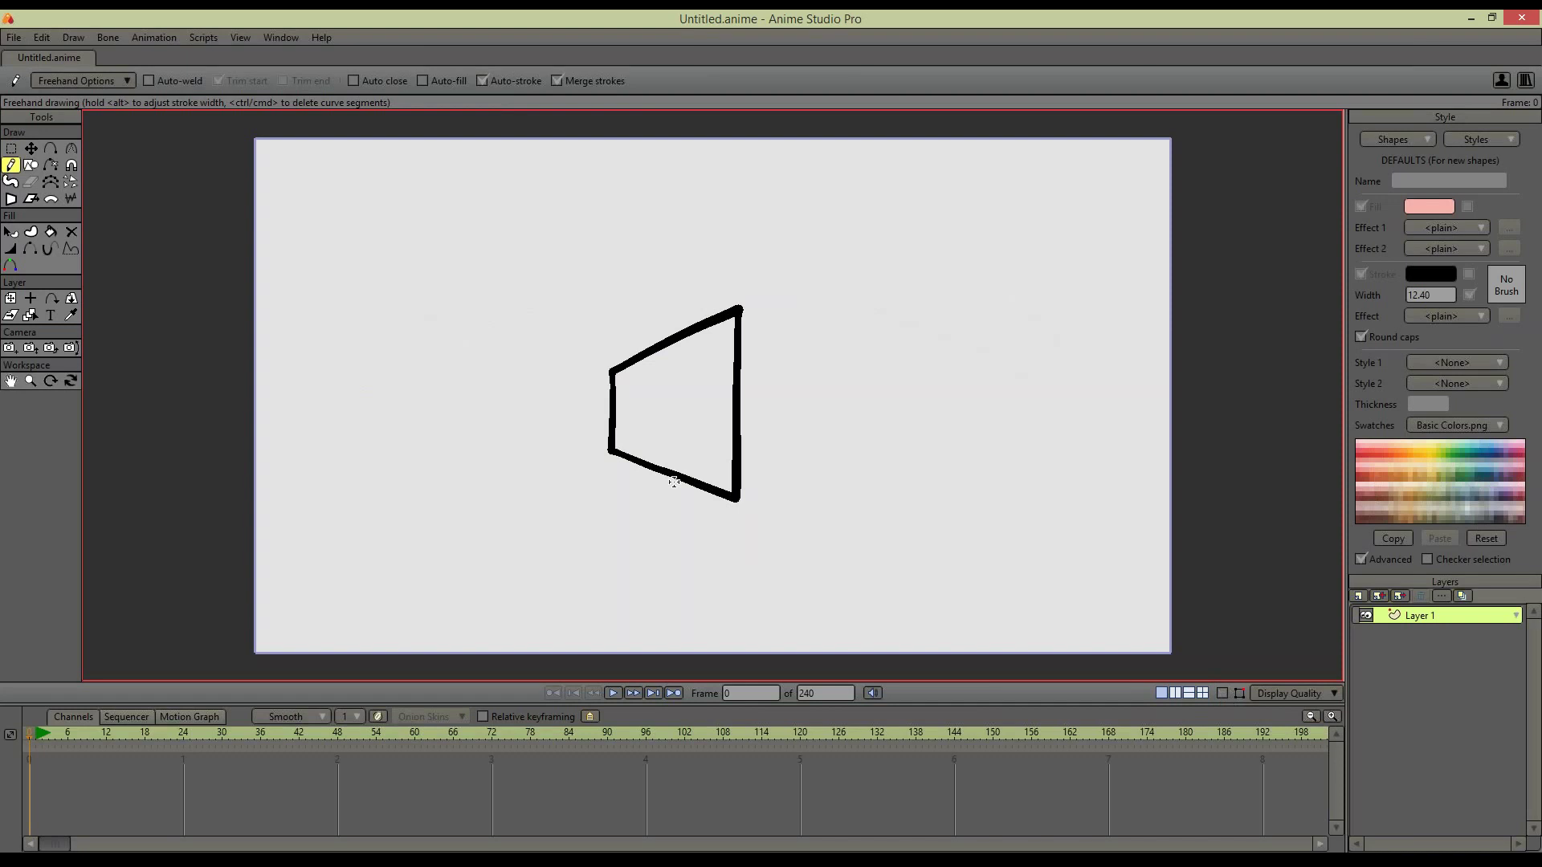
click(1279, 694)
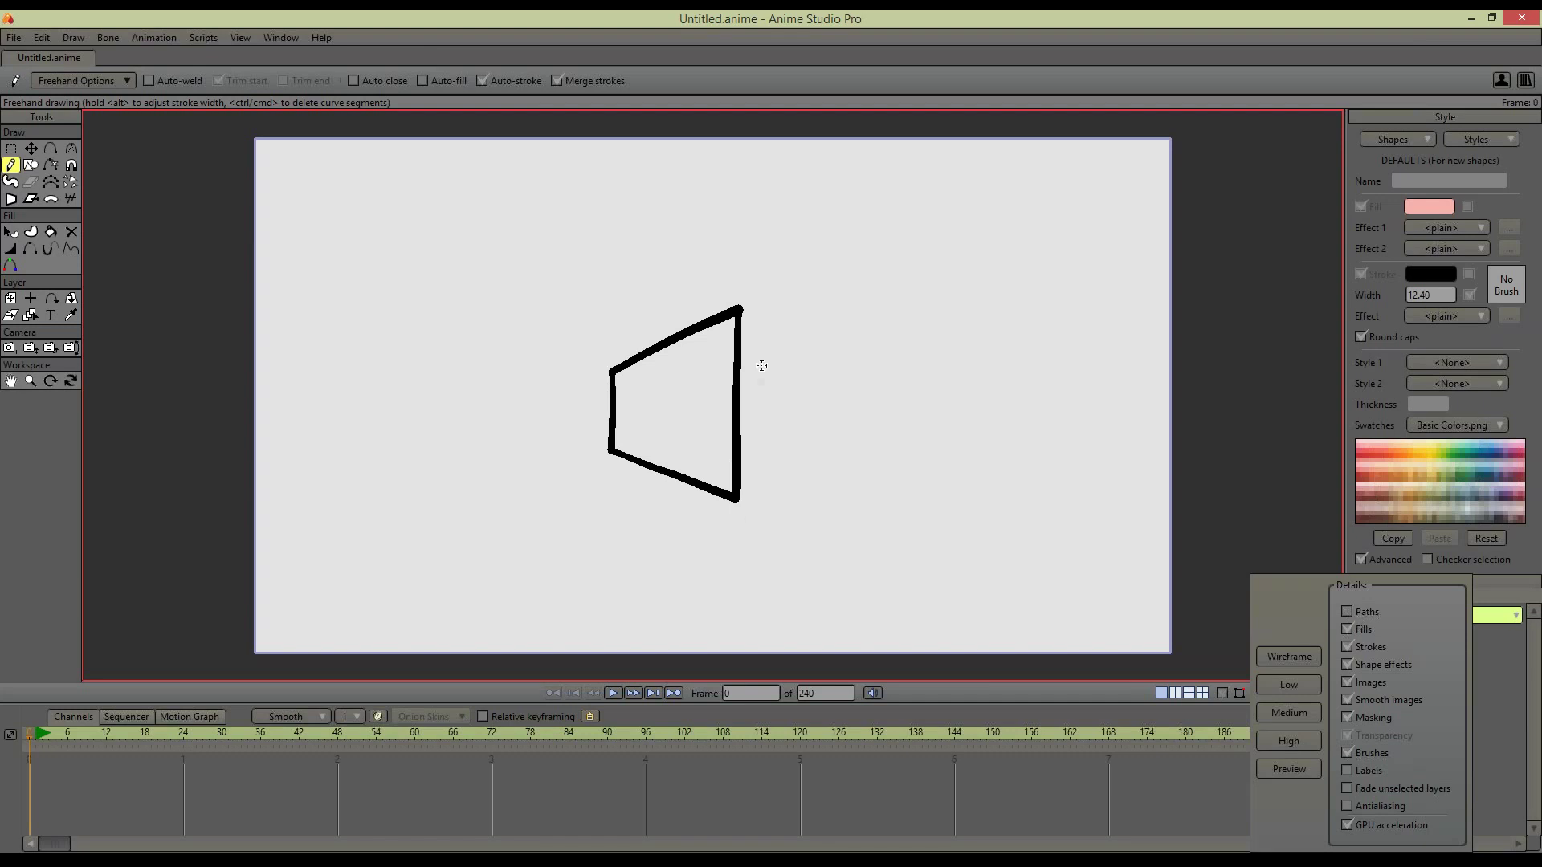
click(11, 150)
mouse_move(767, 277)
mouse_down()
mouse_move(623, 571)
mouse_move(858, 403)
mouse_up()
key(Delete)
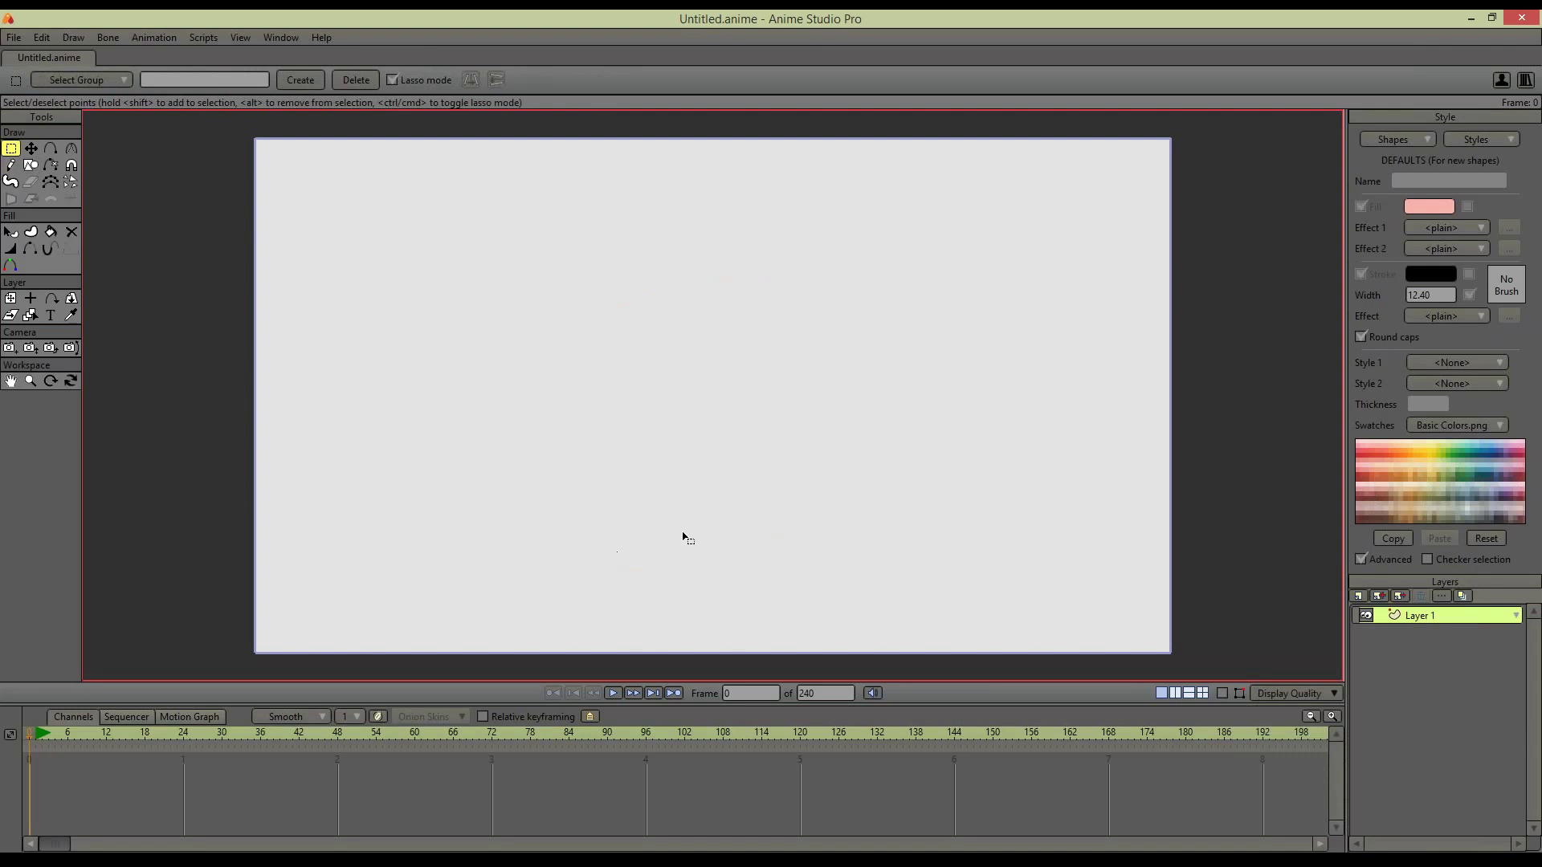
Activate the Freehand tool and load the CK Ink Drips style from the document's saved styles
click(11, 165)
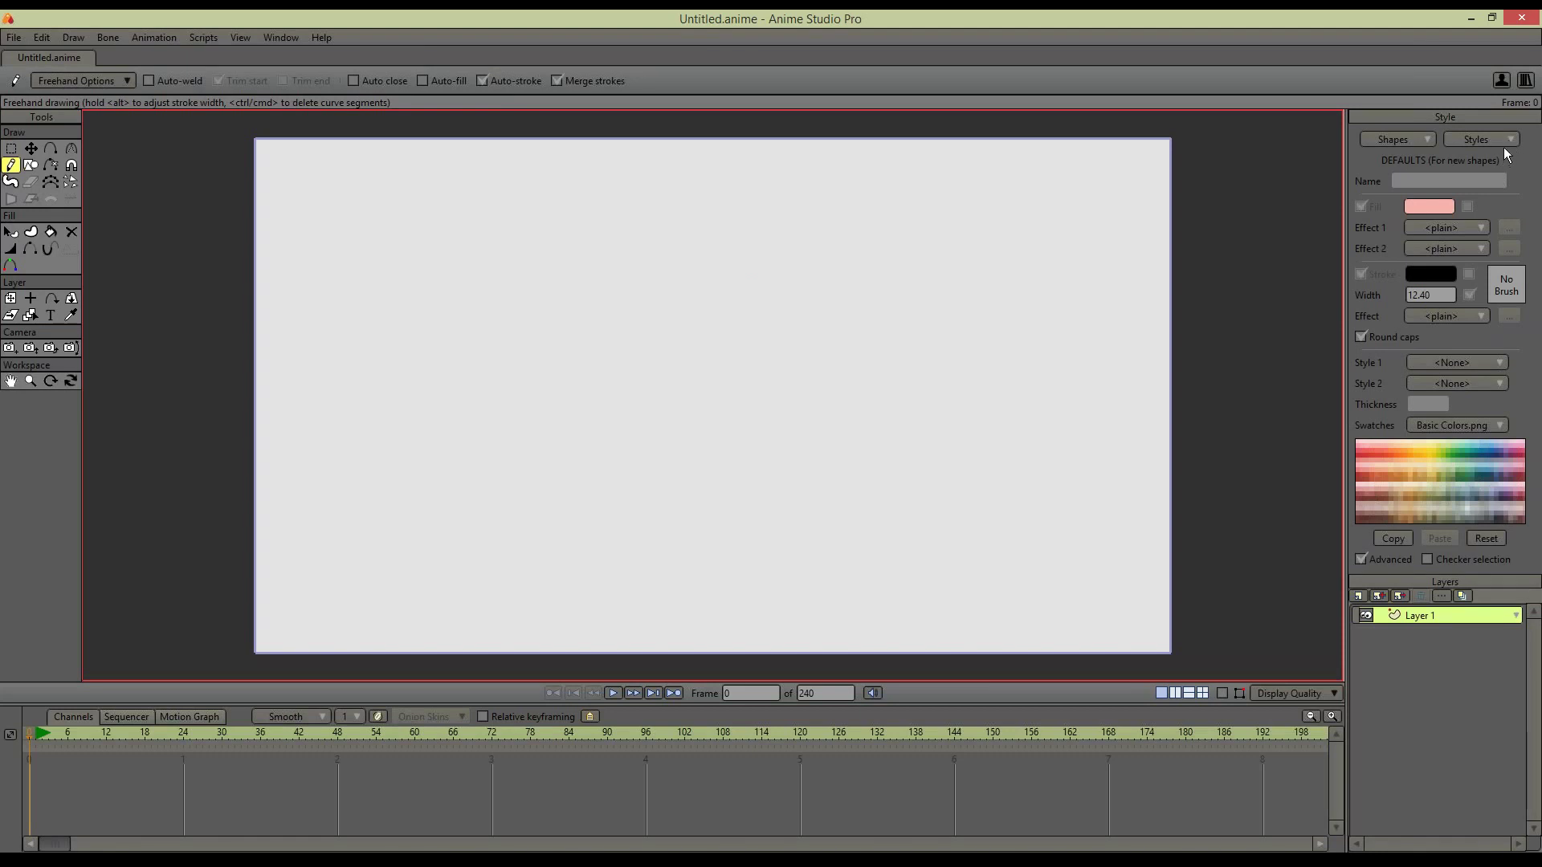
click(1511, 143)
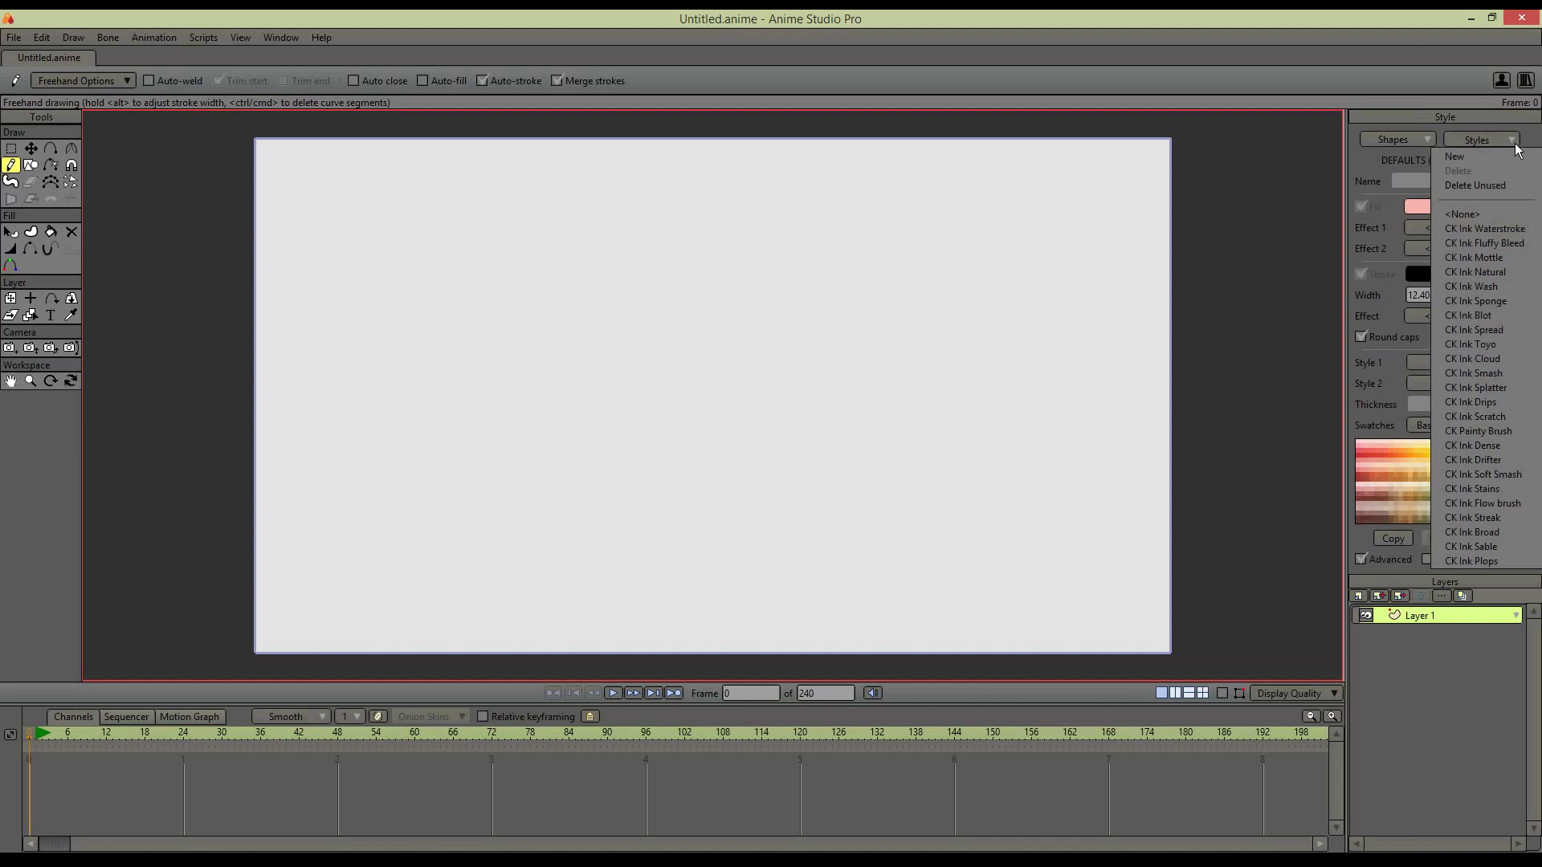
click(1477, 214)
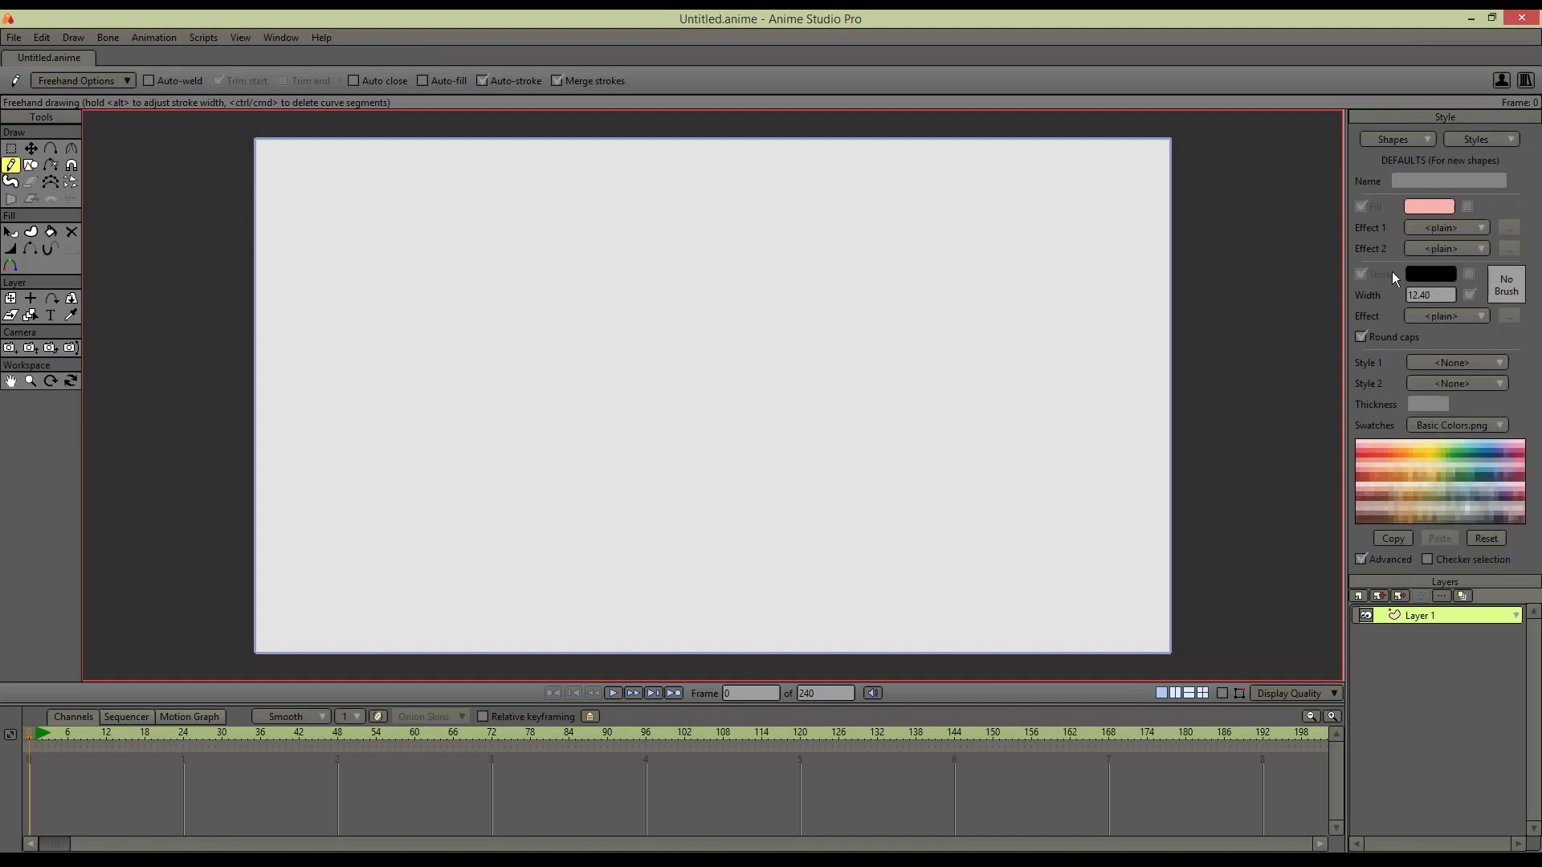
click(1500, 140)
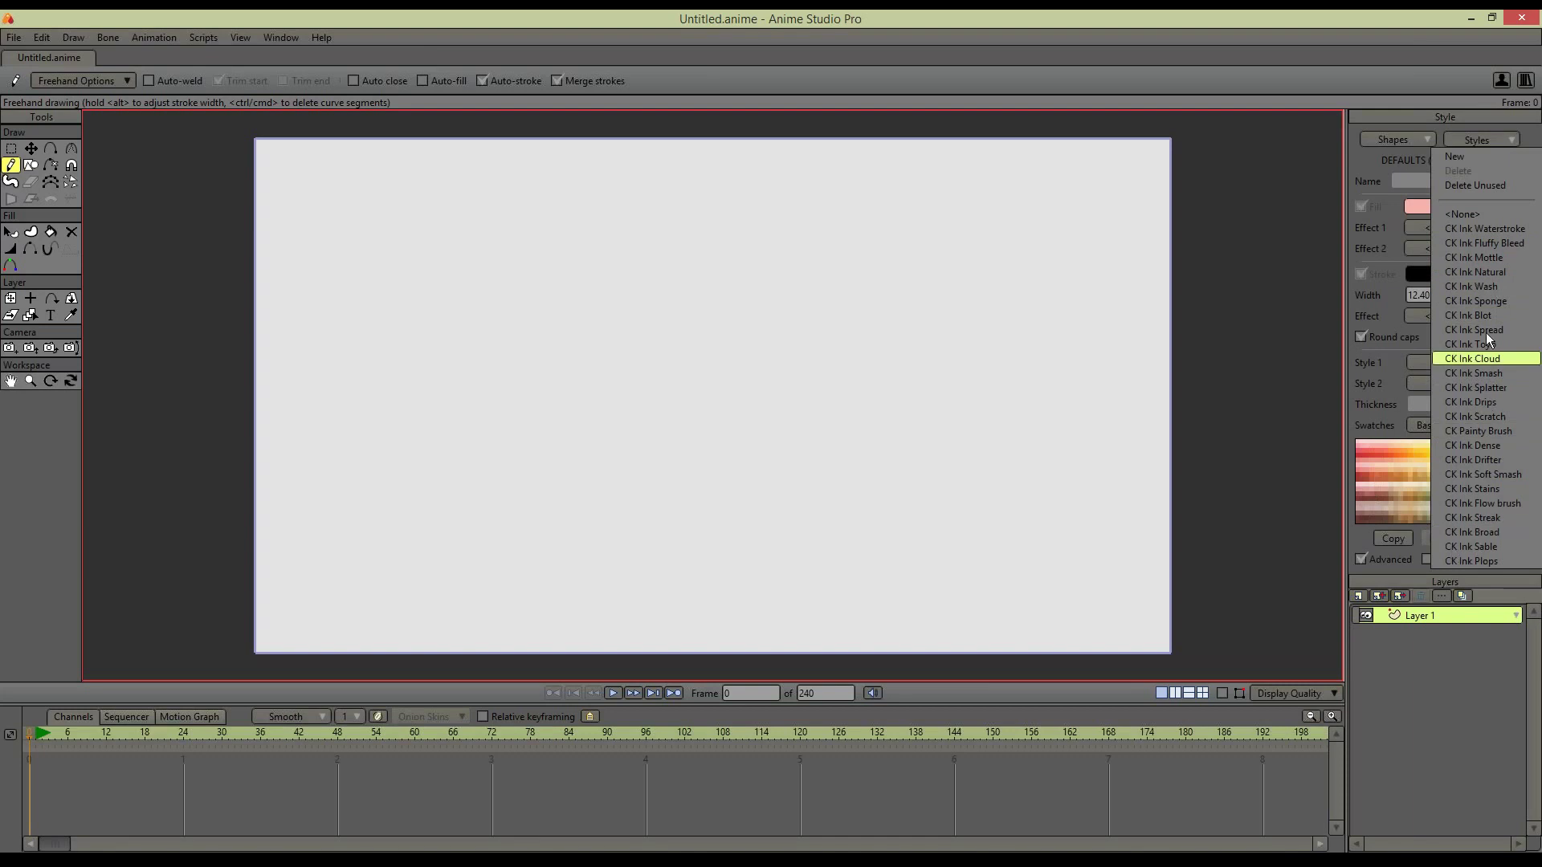
click(1494, 164)
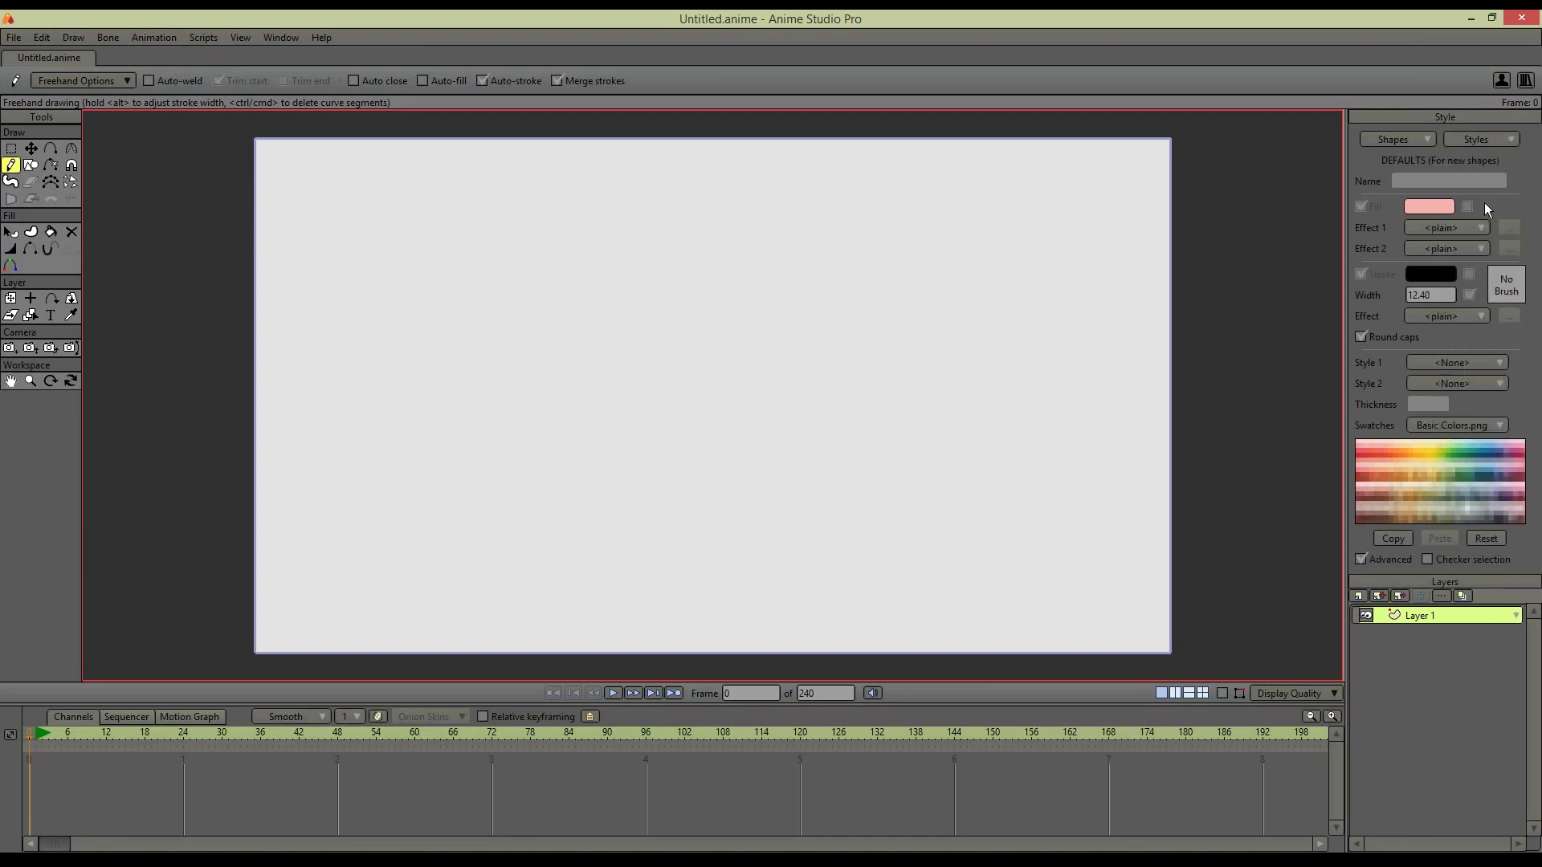
click(1495, 142)
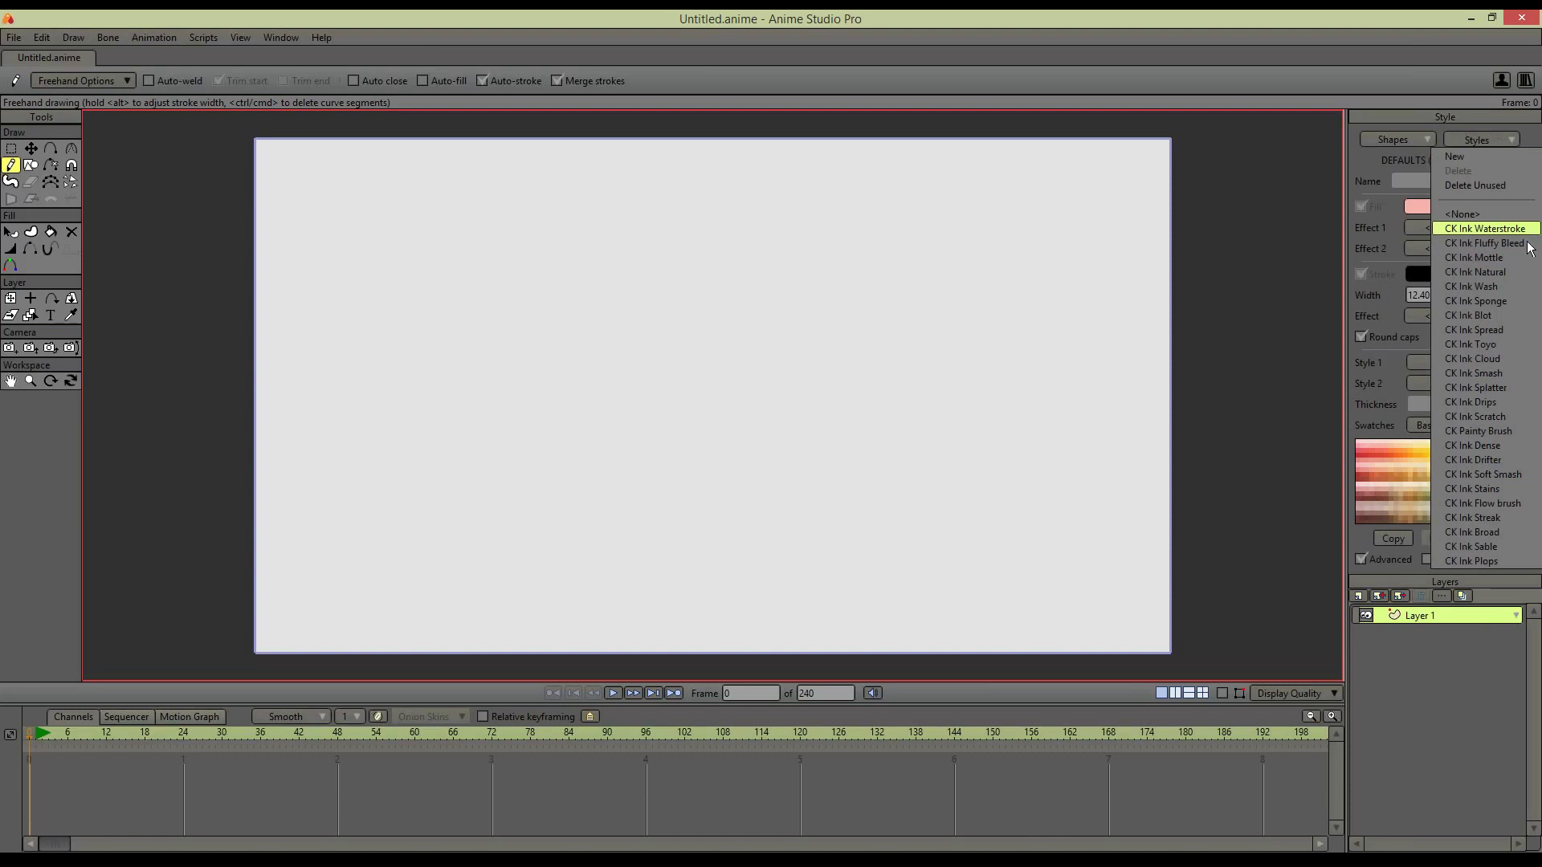
click(1499, 397)
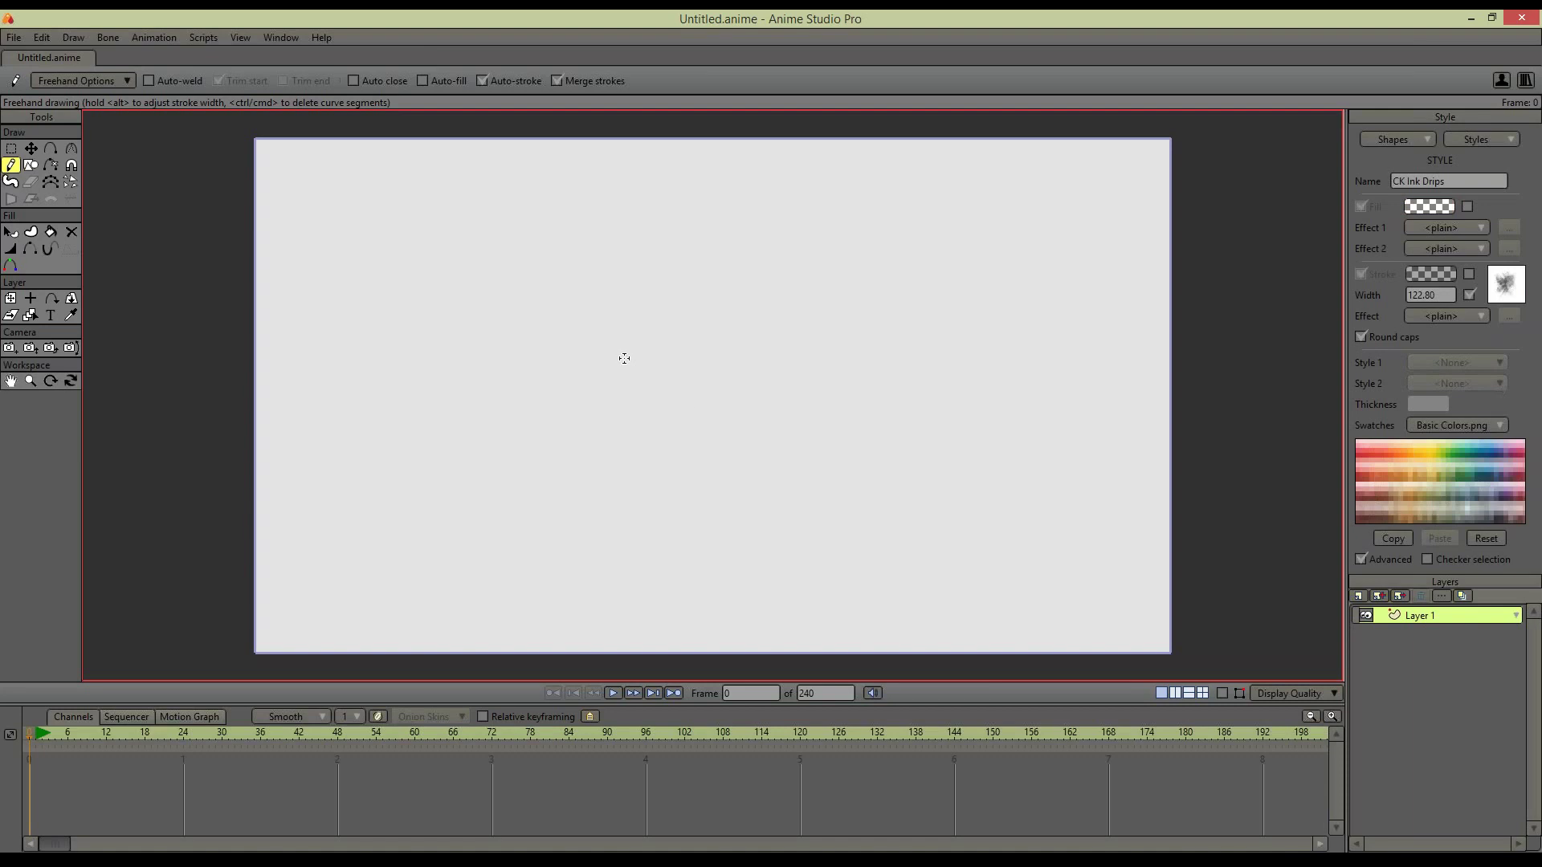
Try wide ink-drip strokes across the canvas, including with a more transparent stroke colour, and undo them
mouse_move(401, 318)
mouse_down()
mouse_move(612, 299)
mouse_move(963, 302)
mouse_move(852, 346)
mouse_up()
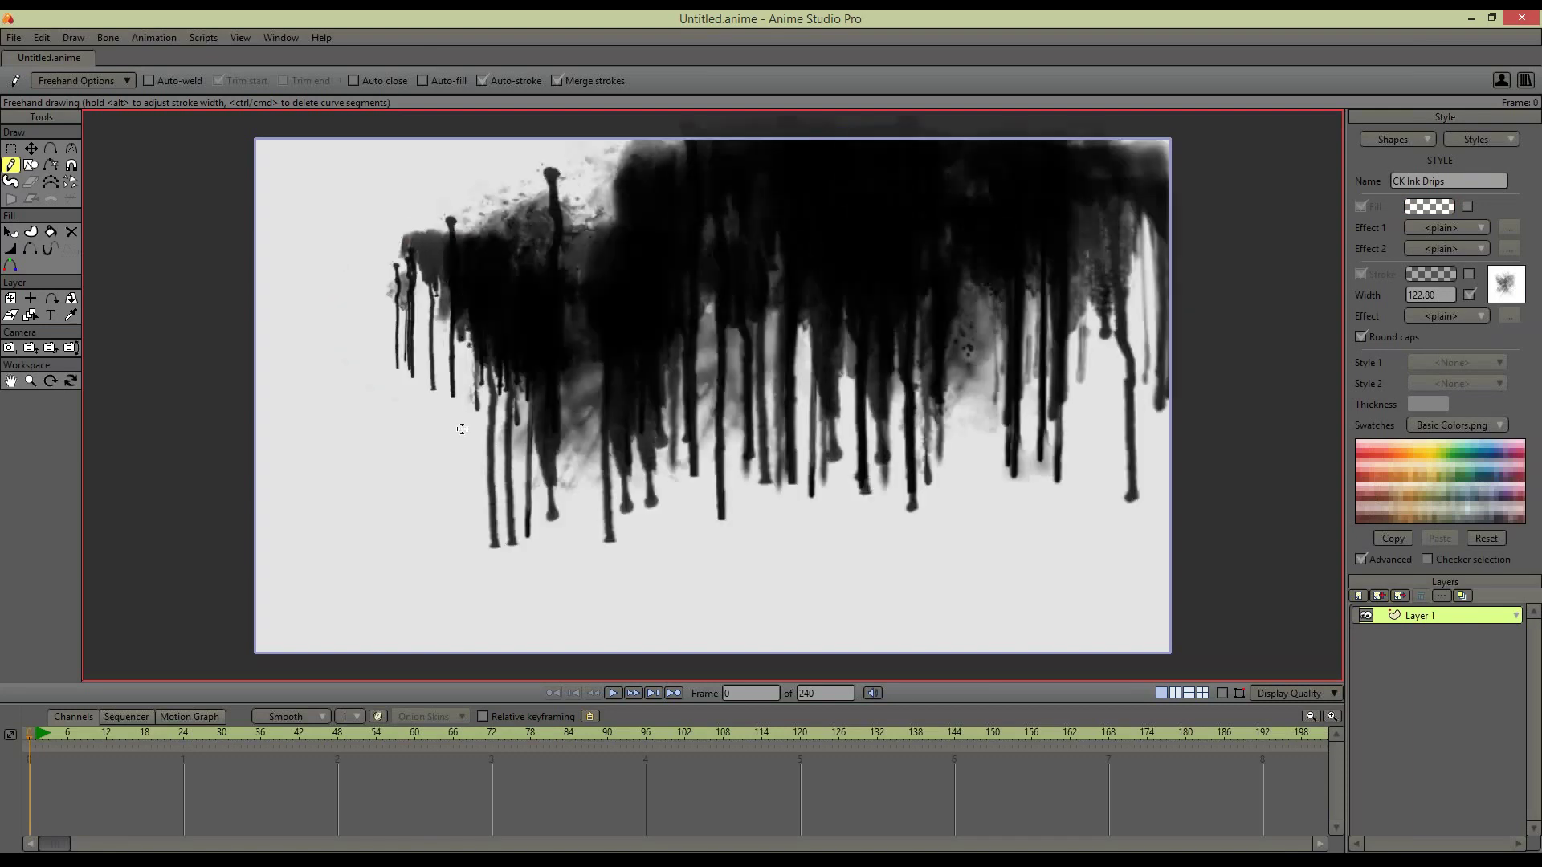
key(ctrl+z)
click(1431, 273)
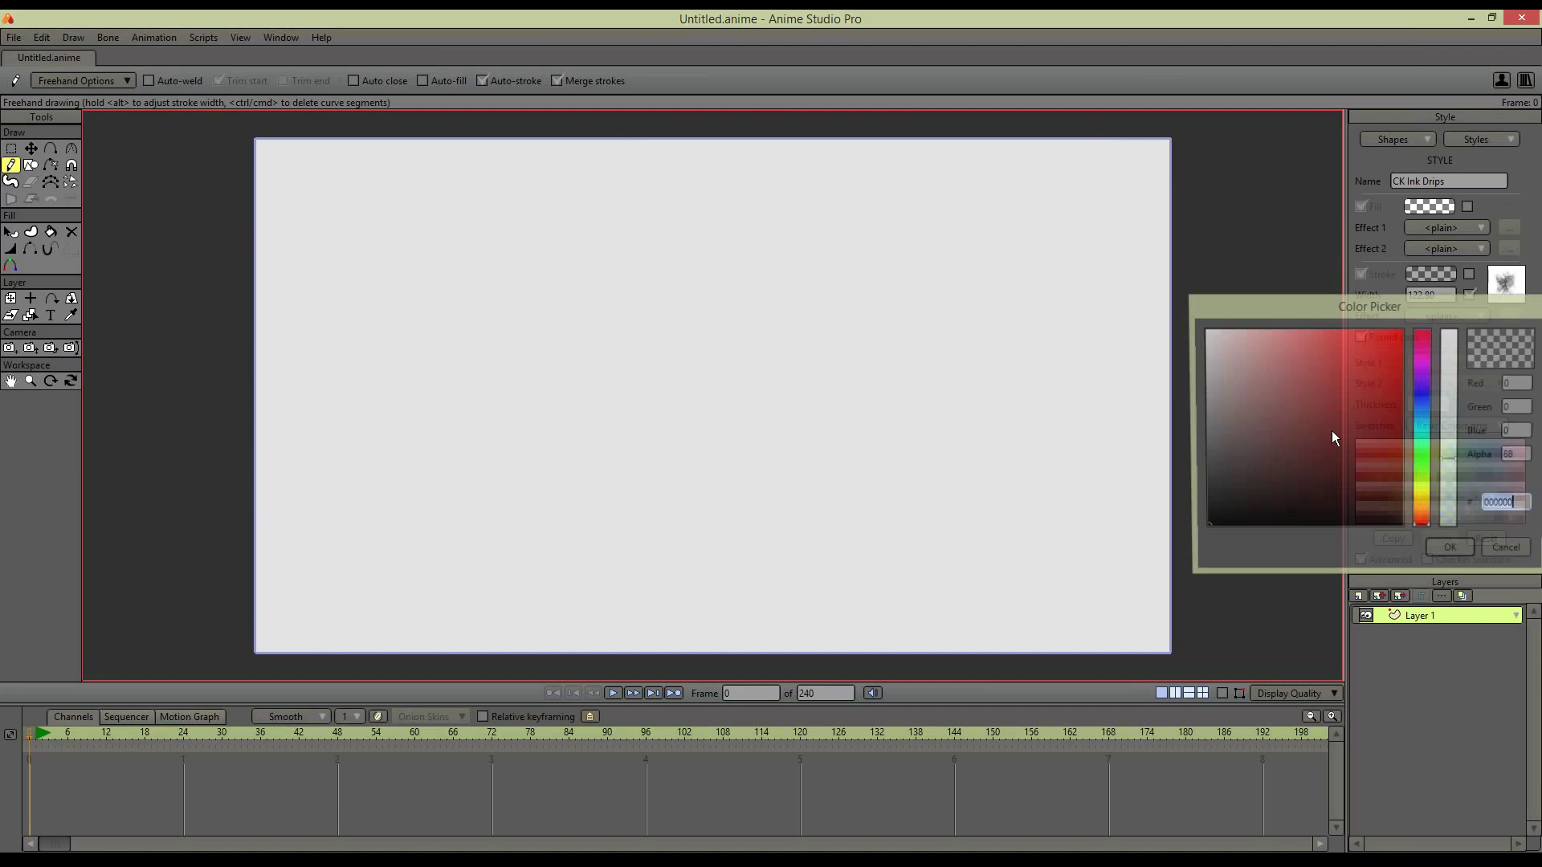
click(1450, 548)
mouse_move(434, 341)
mouse_down()
mouse_move(666, 335)
mouse_move(966, 391)
mouse_move(636, 407)
mouse_move(467, 435)
mouse_move(580, 371)
mouse_move(929, 283)
mouse_move(540, 306)
mouse_up()
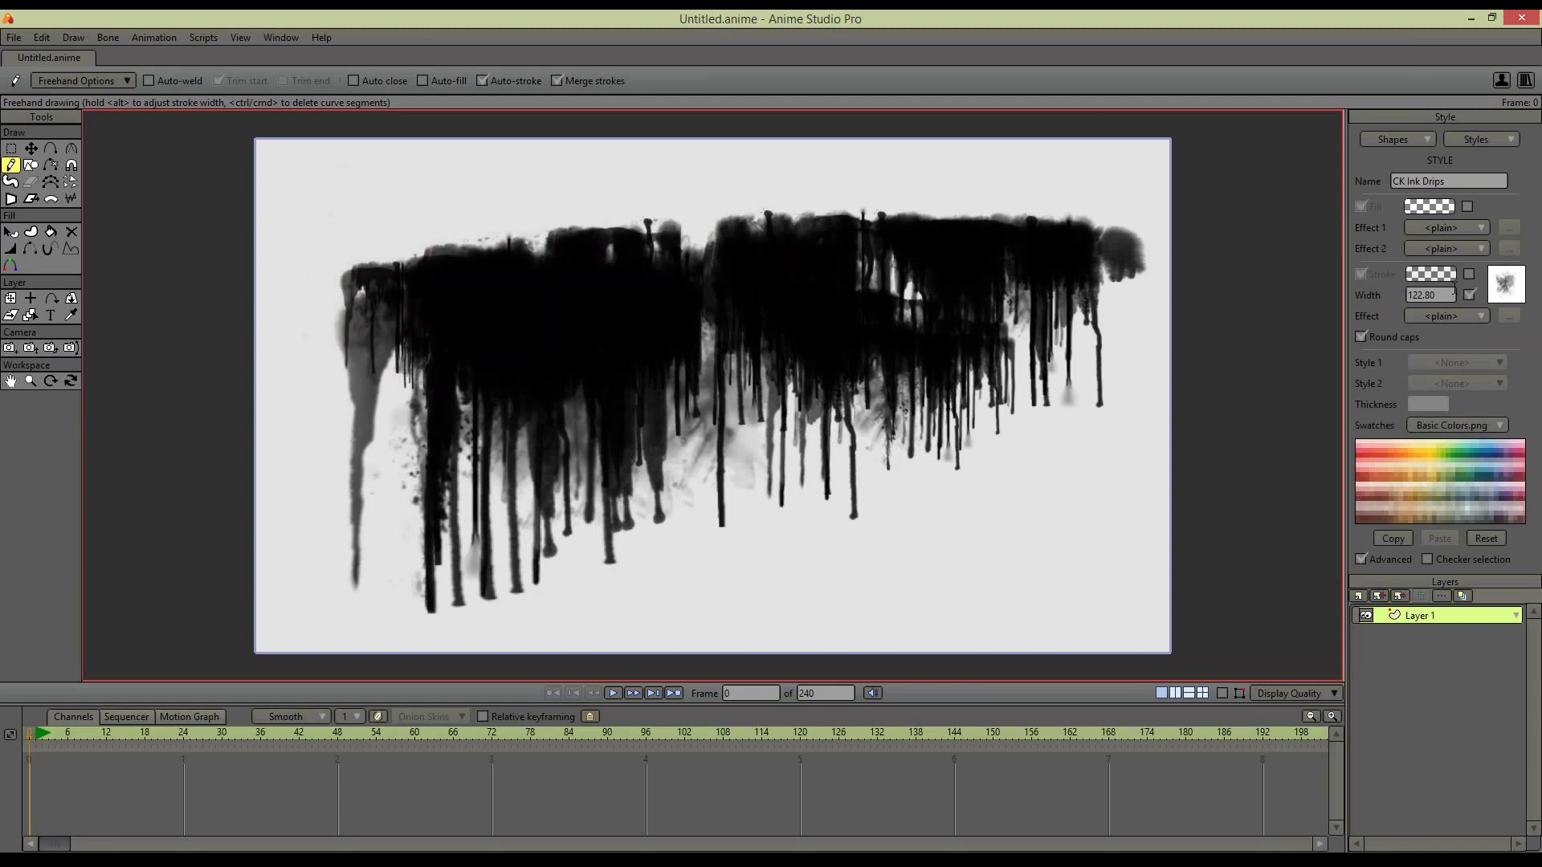
click(1505, 300)
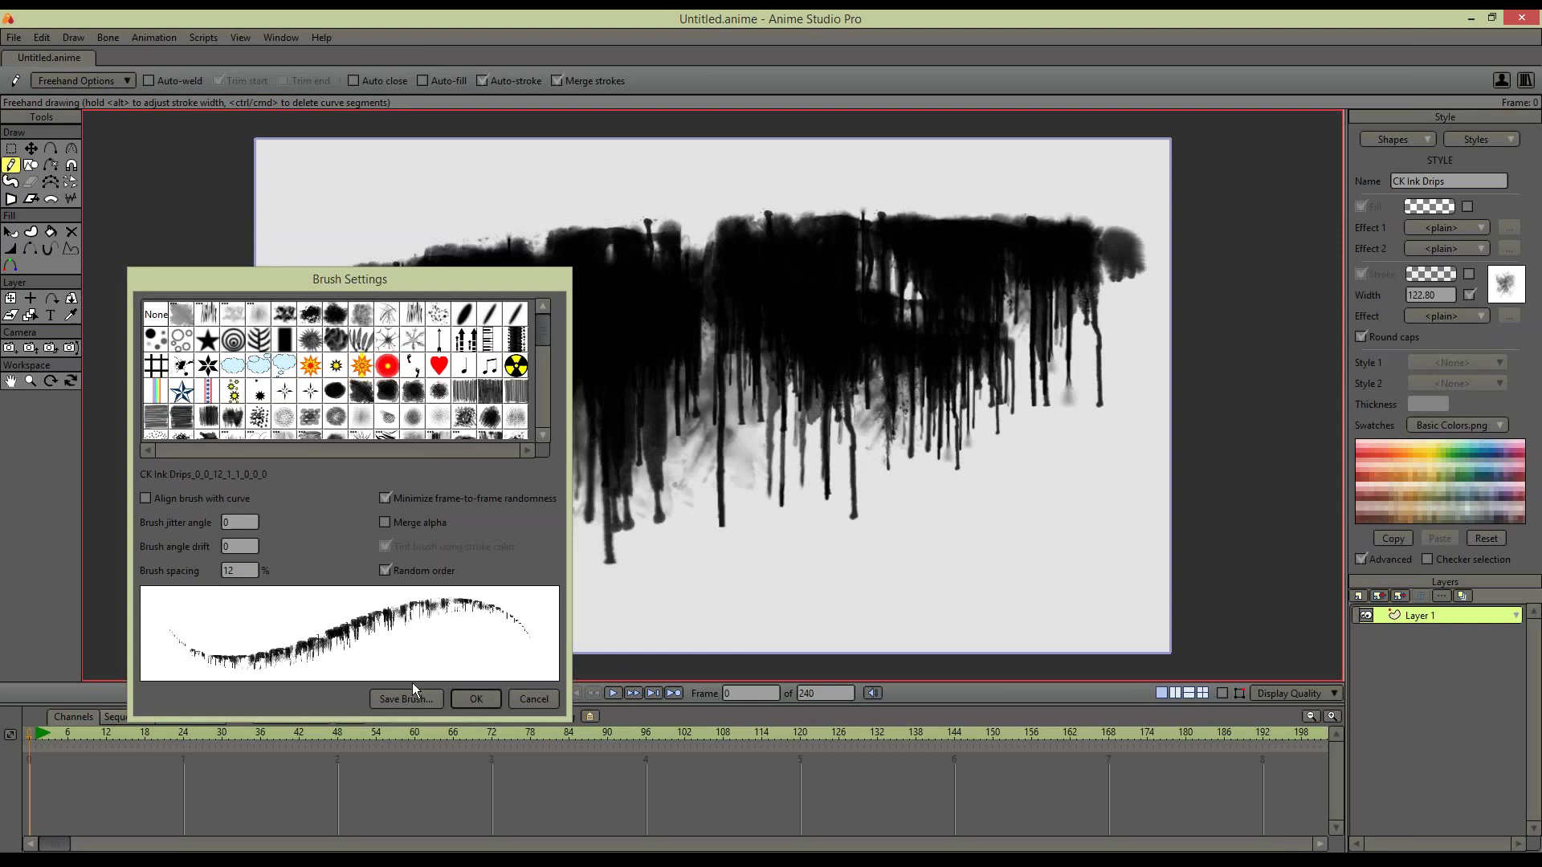
click(479, 700)
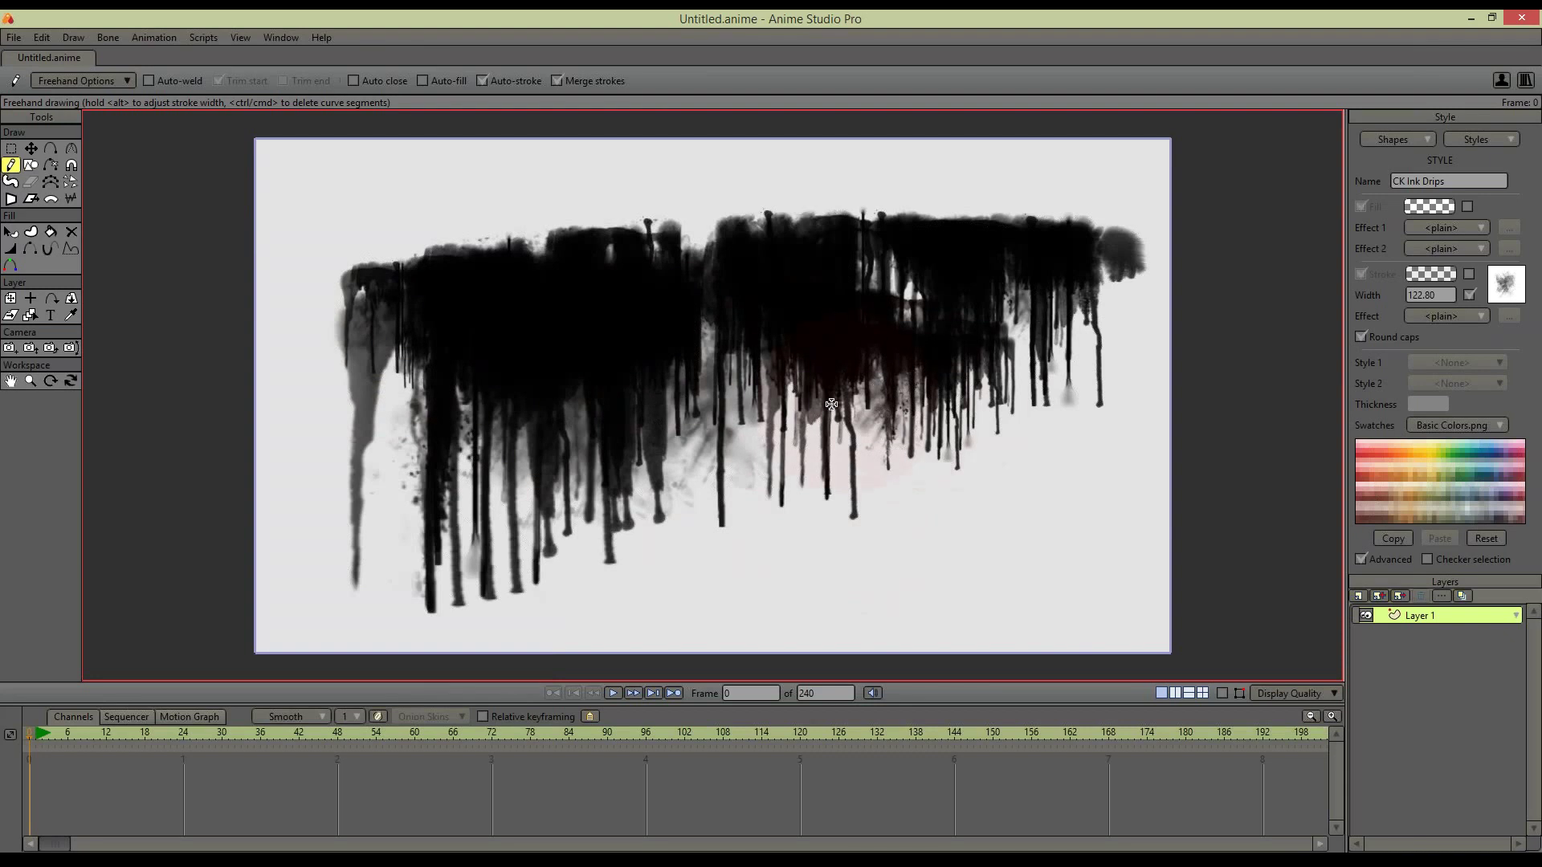
key(ctrl+z)
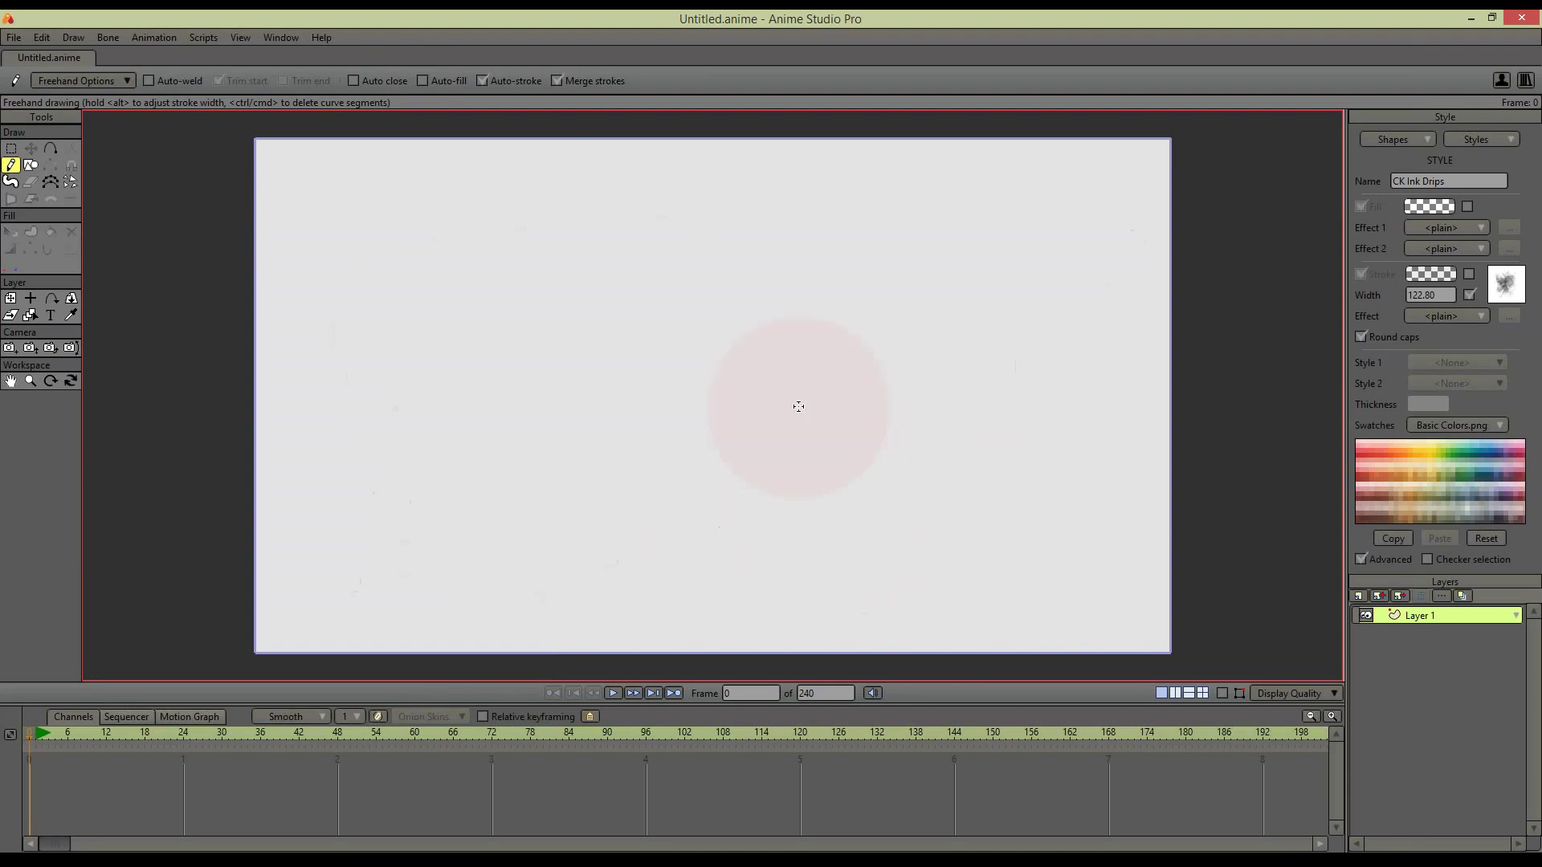
Set the CK Ink Drips stroke colour's alpha to 9 and paint overlapping horizontal drip strokes across the upper canvas
click(1432, 274)
drag(1451, 521, 1452, 522)
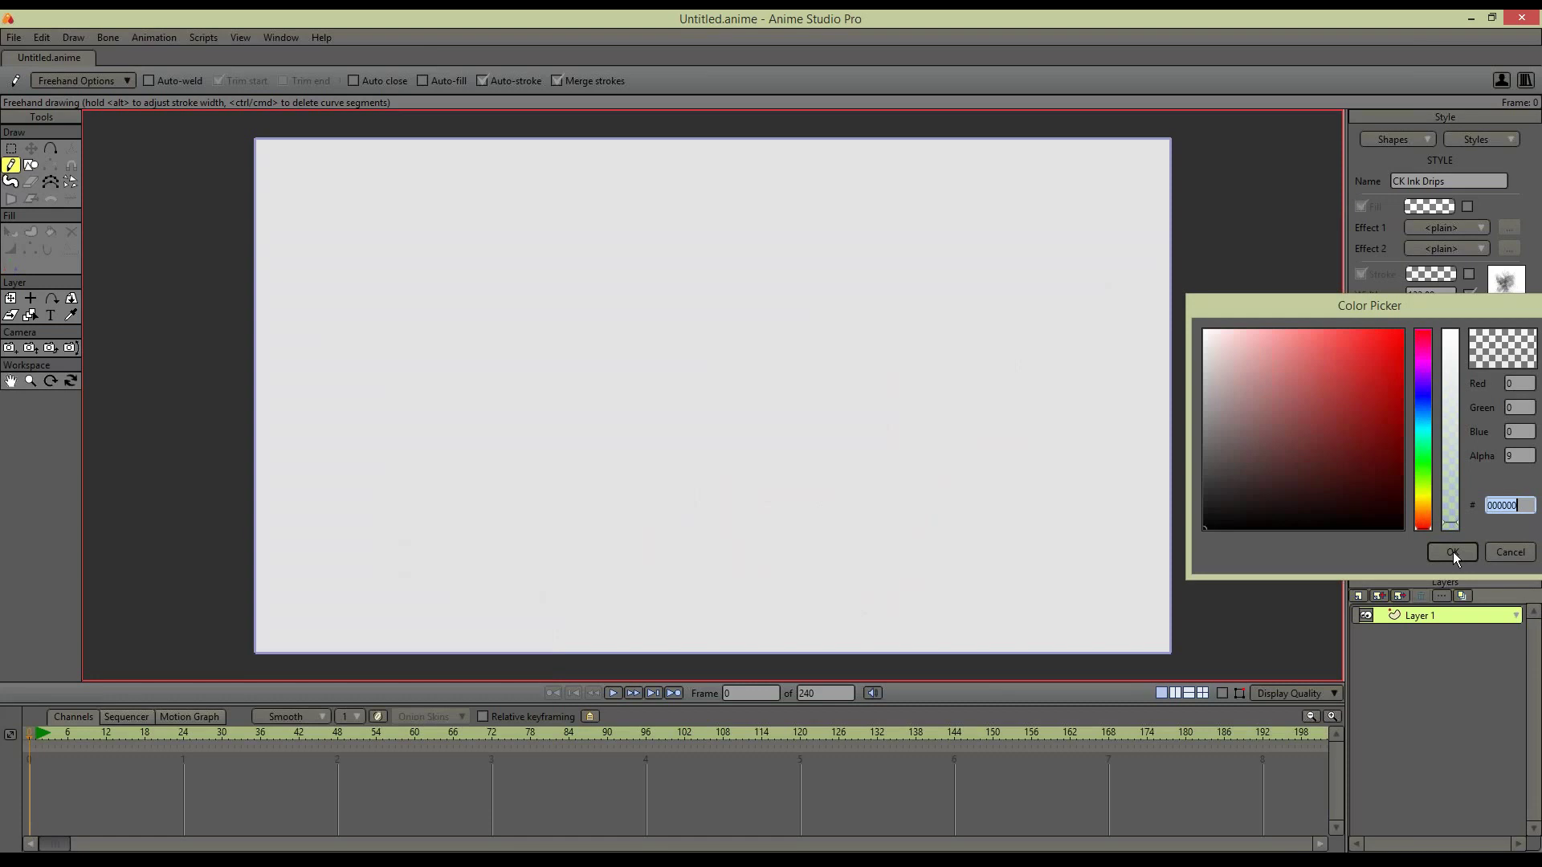
click(1452, 554)
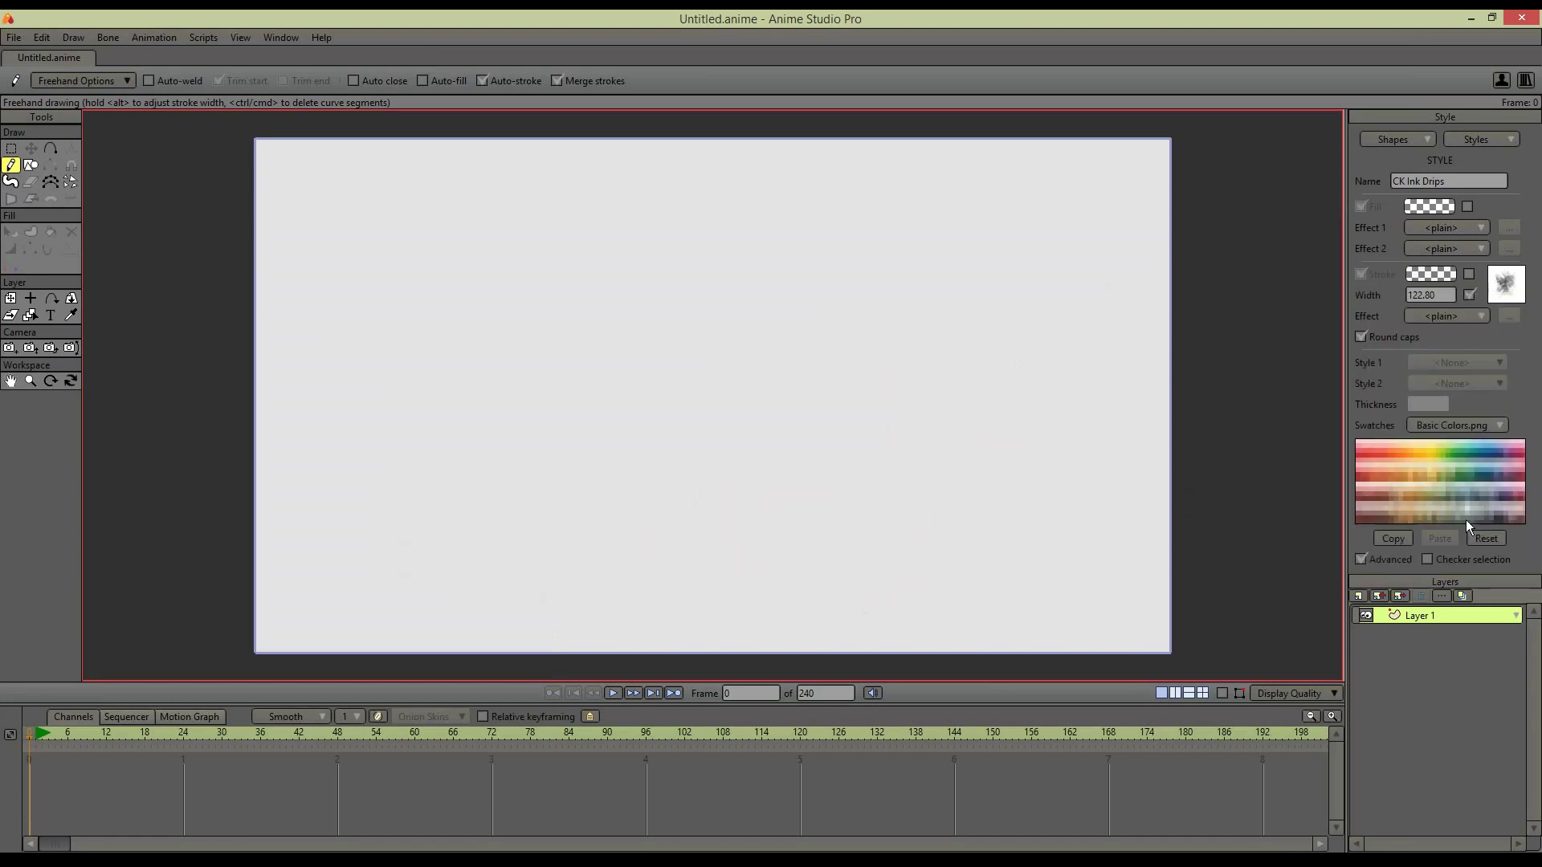
mouse_move(387, 280)
mouse_down()
mouse_move(937, 262)
mouse_move(1100, 237)
mouse_up()
mouse_move(762, 330)
mouse_down()
mouse_move(431, 362)
mouse_move(931, 345)
mouse_up()
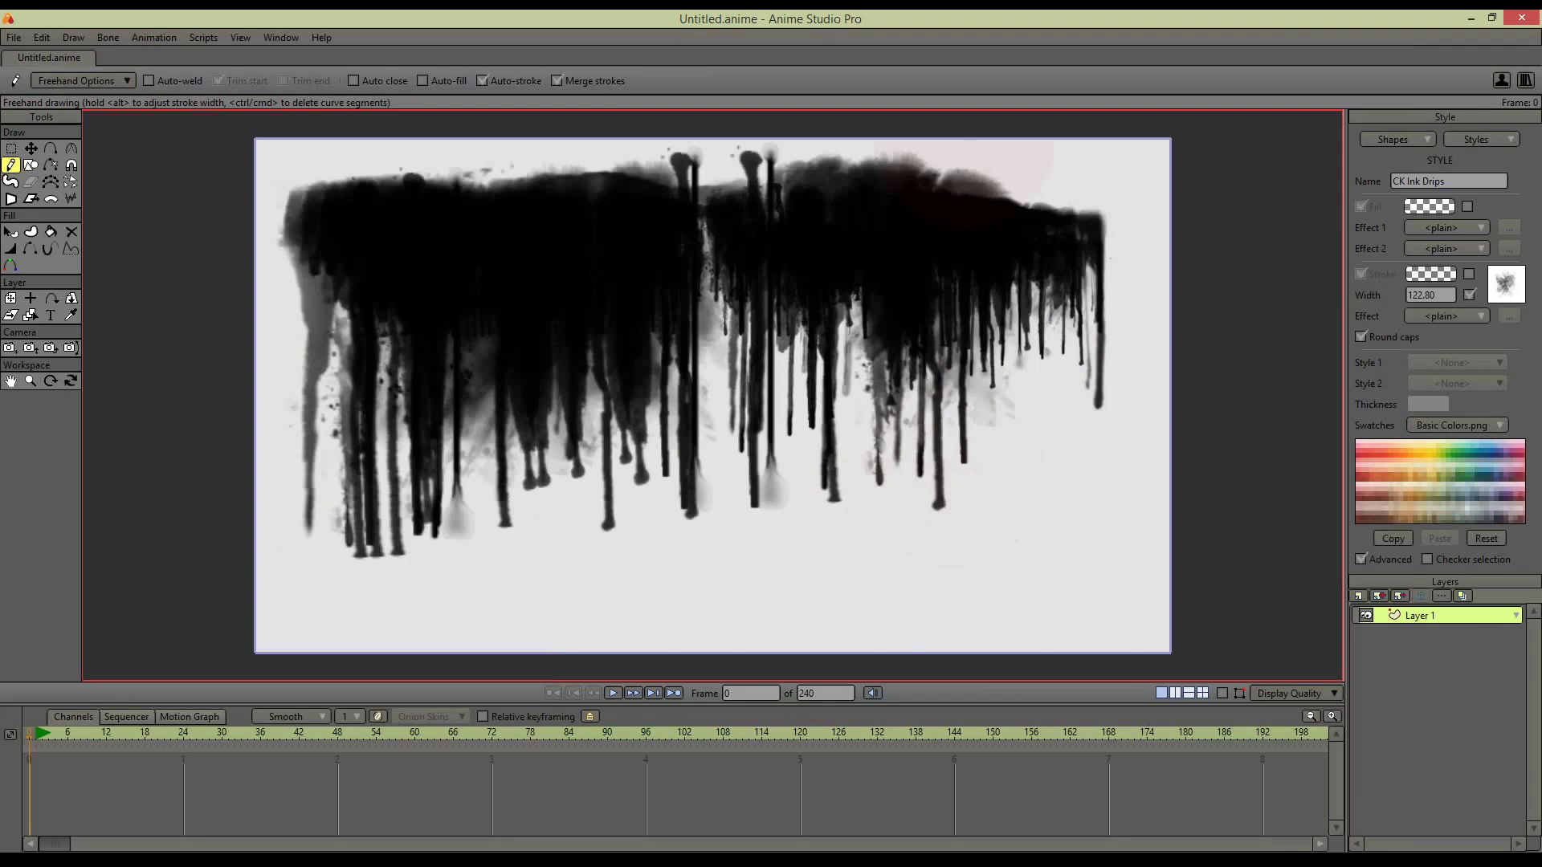
Check the Merge alpha option in the brush settings and preview the drip strokes in a rendered frame
click(1506, 294)
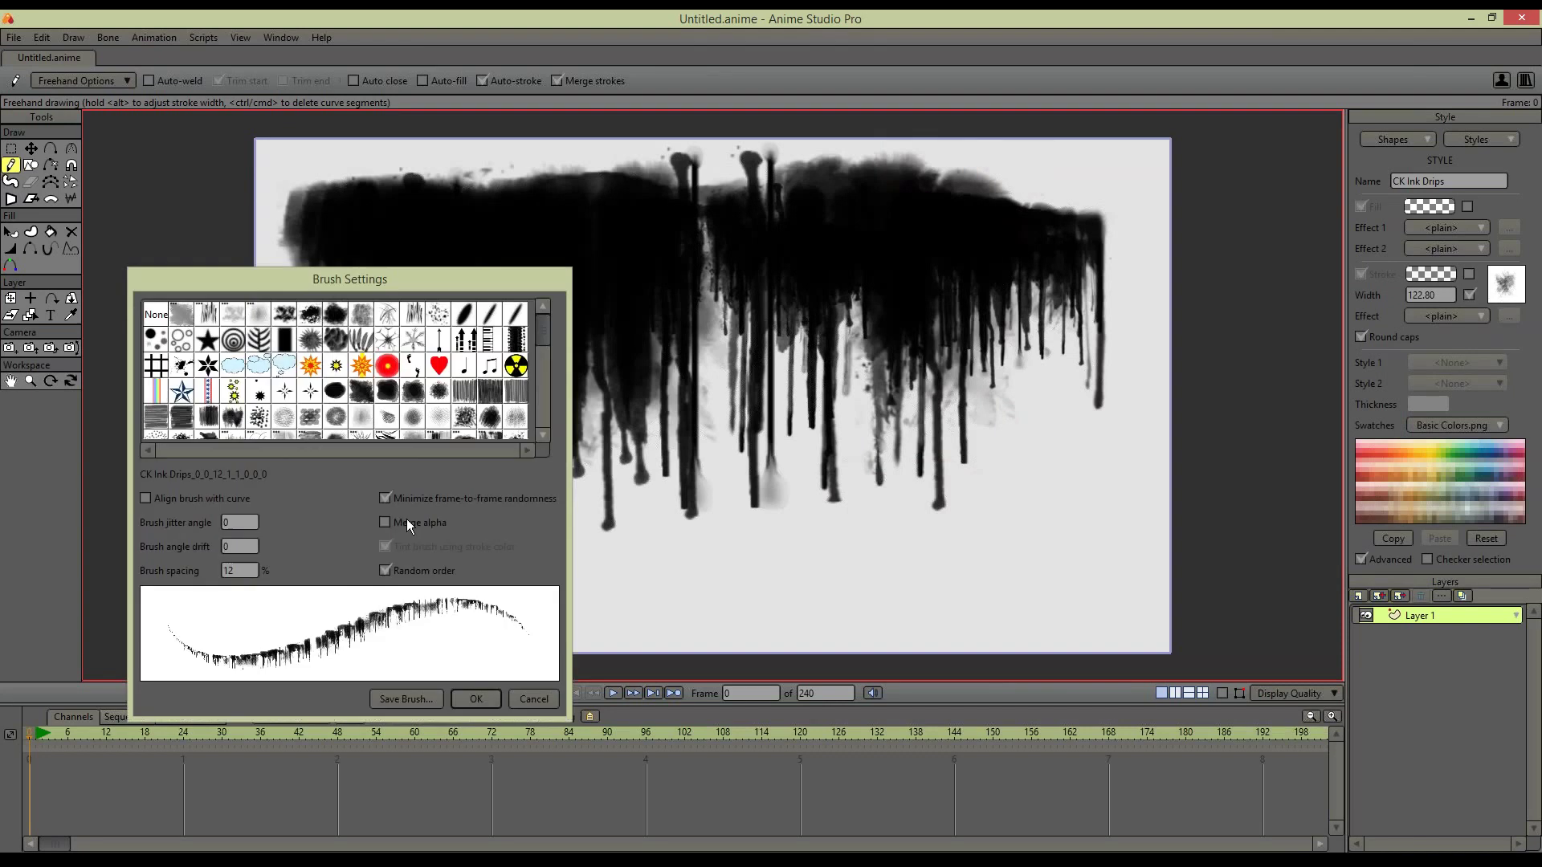
click(477, 696)
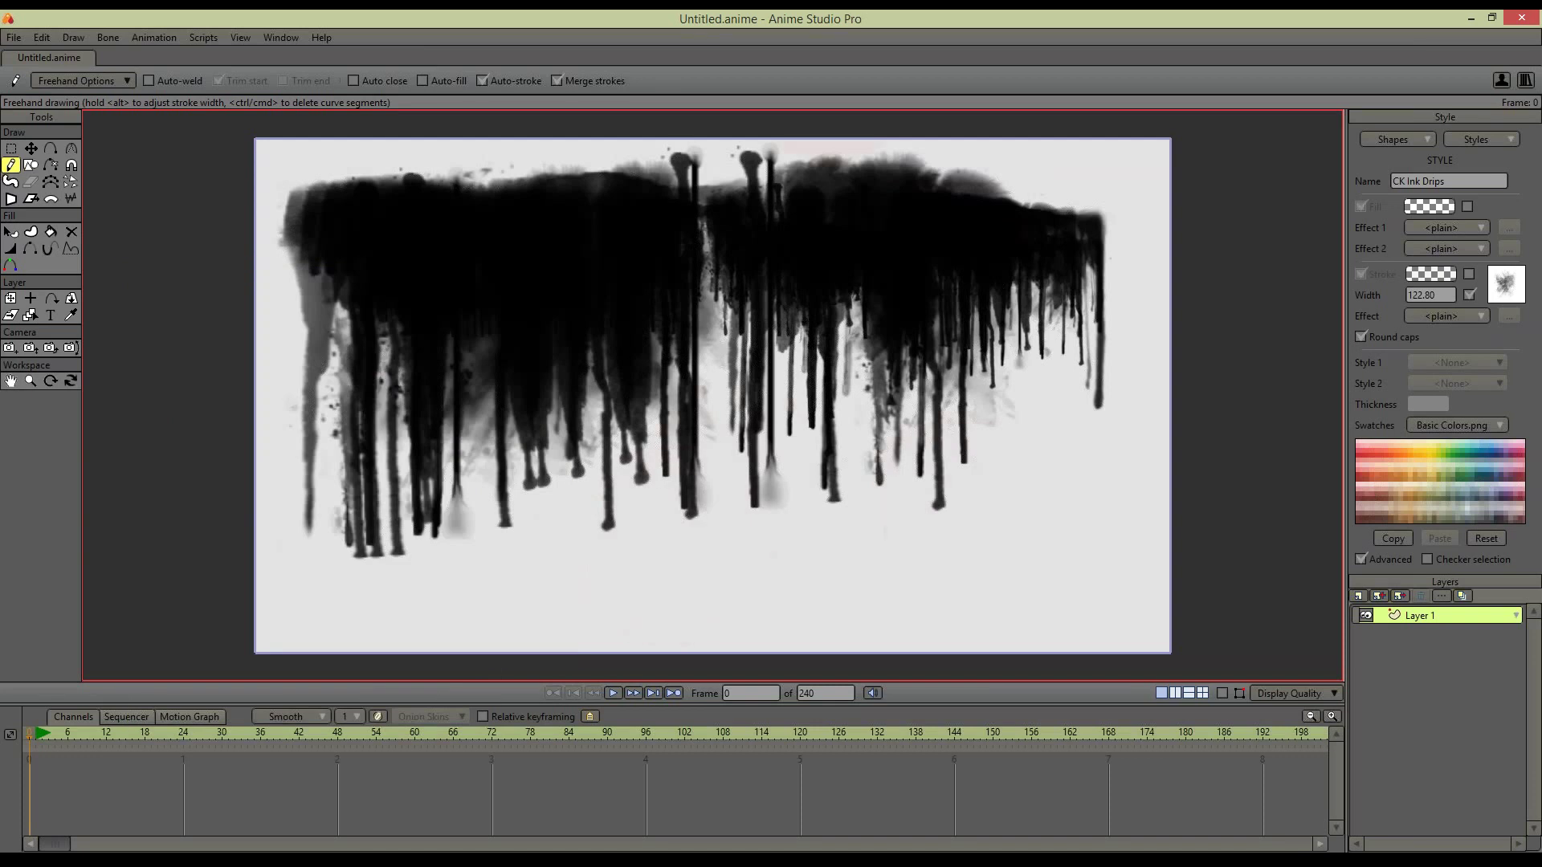
key(ctrl+r)
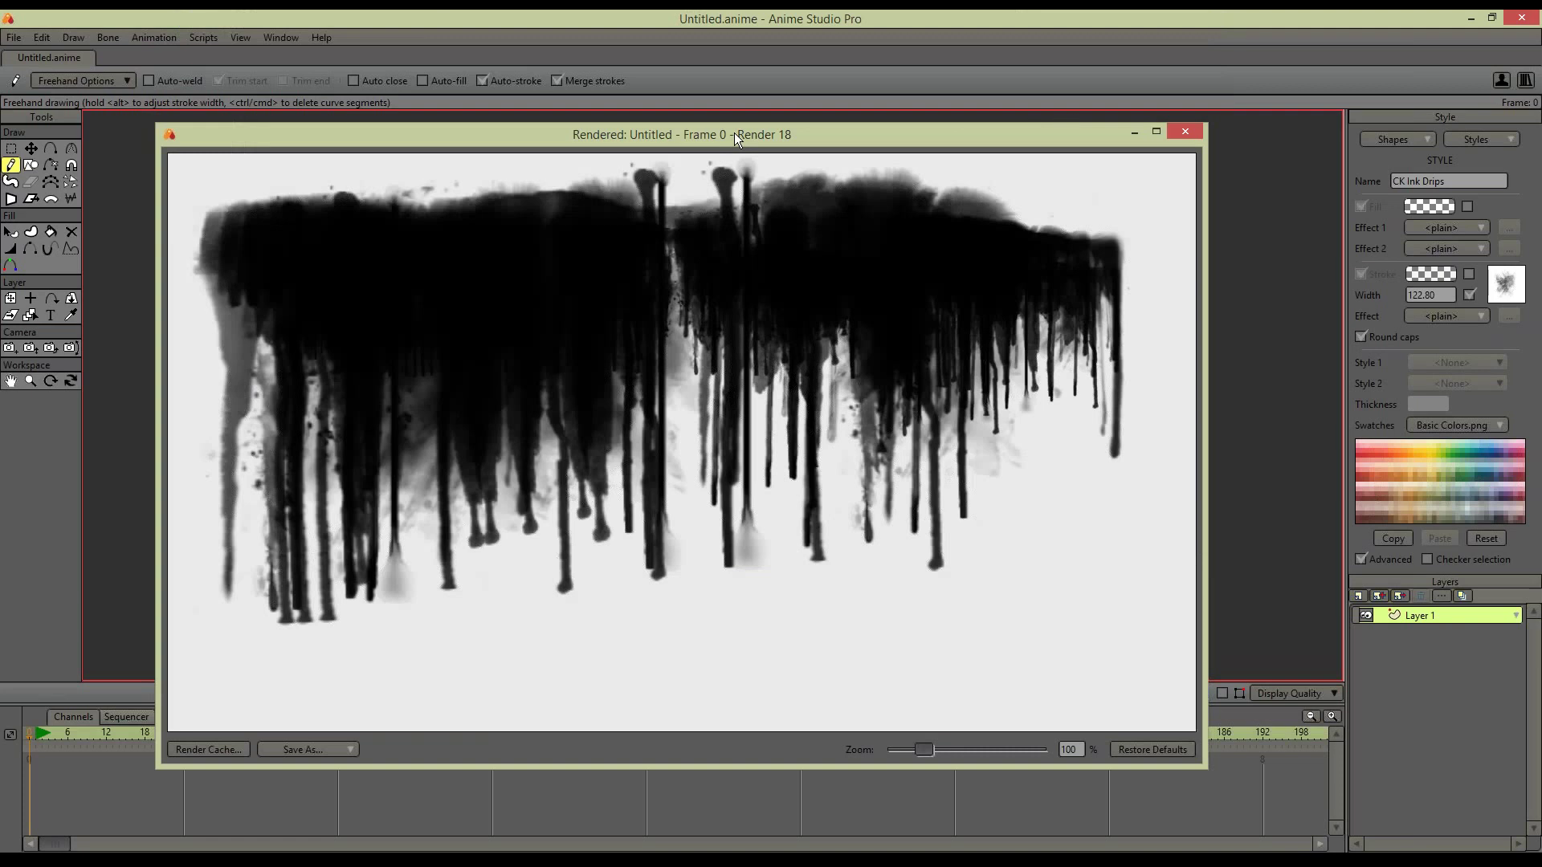
drag(734, 133, 753, 103)
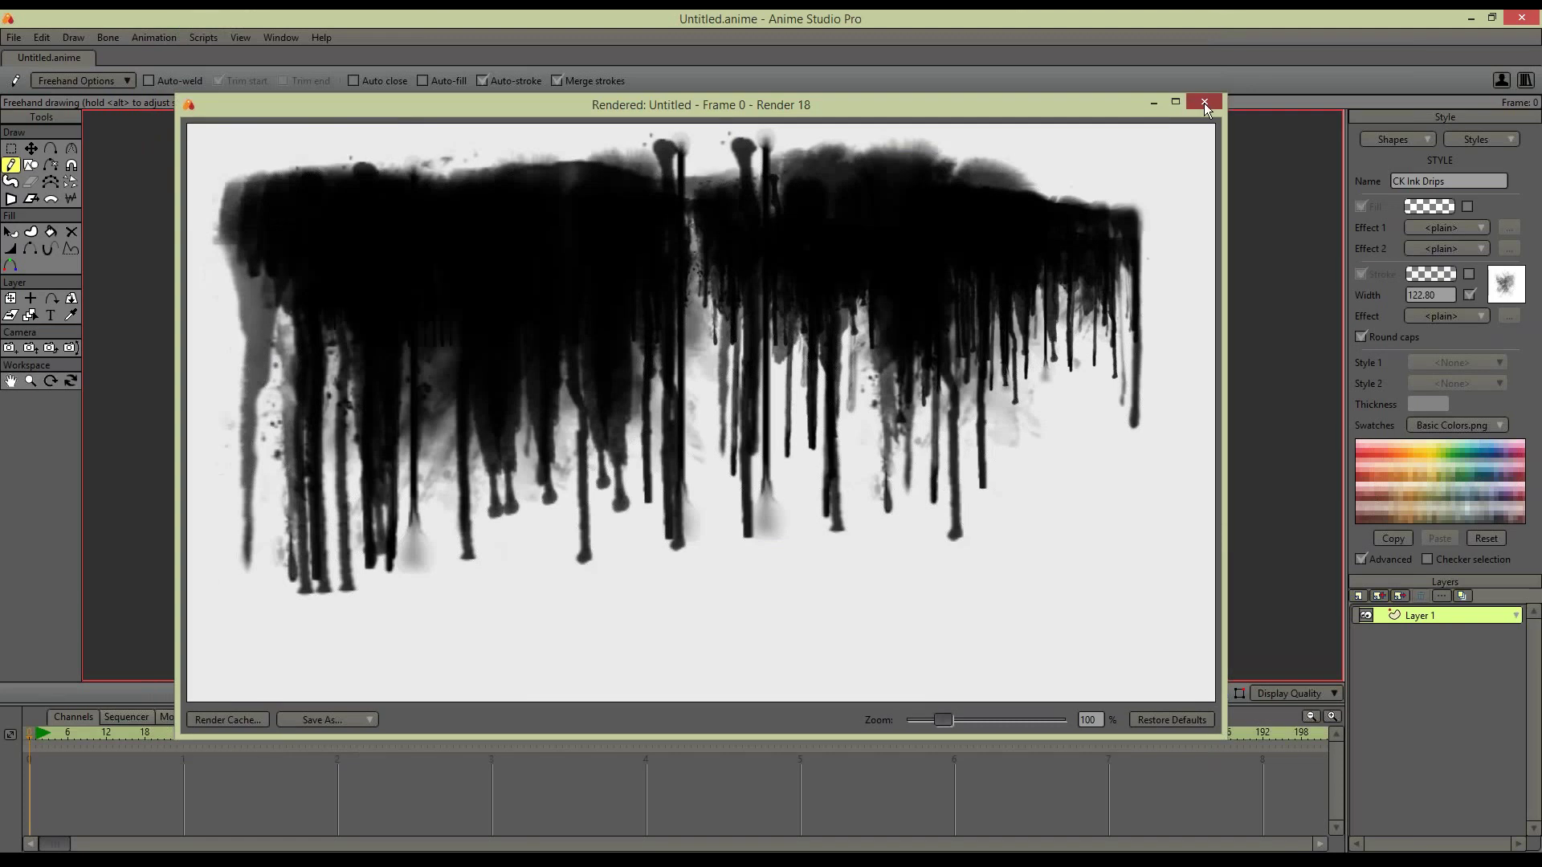
click(1203, 102)
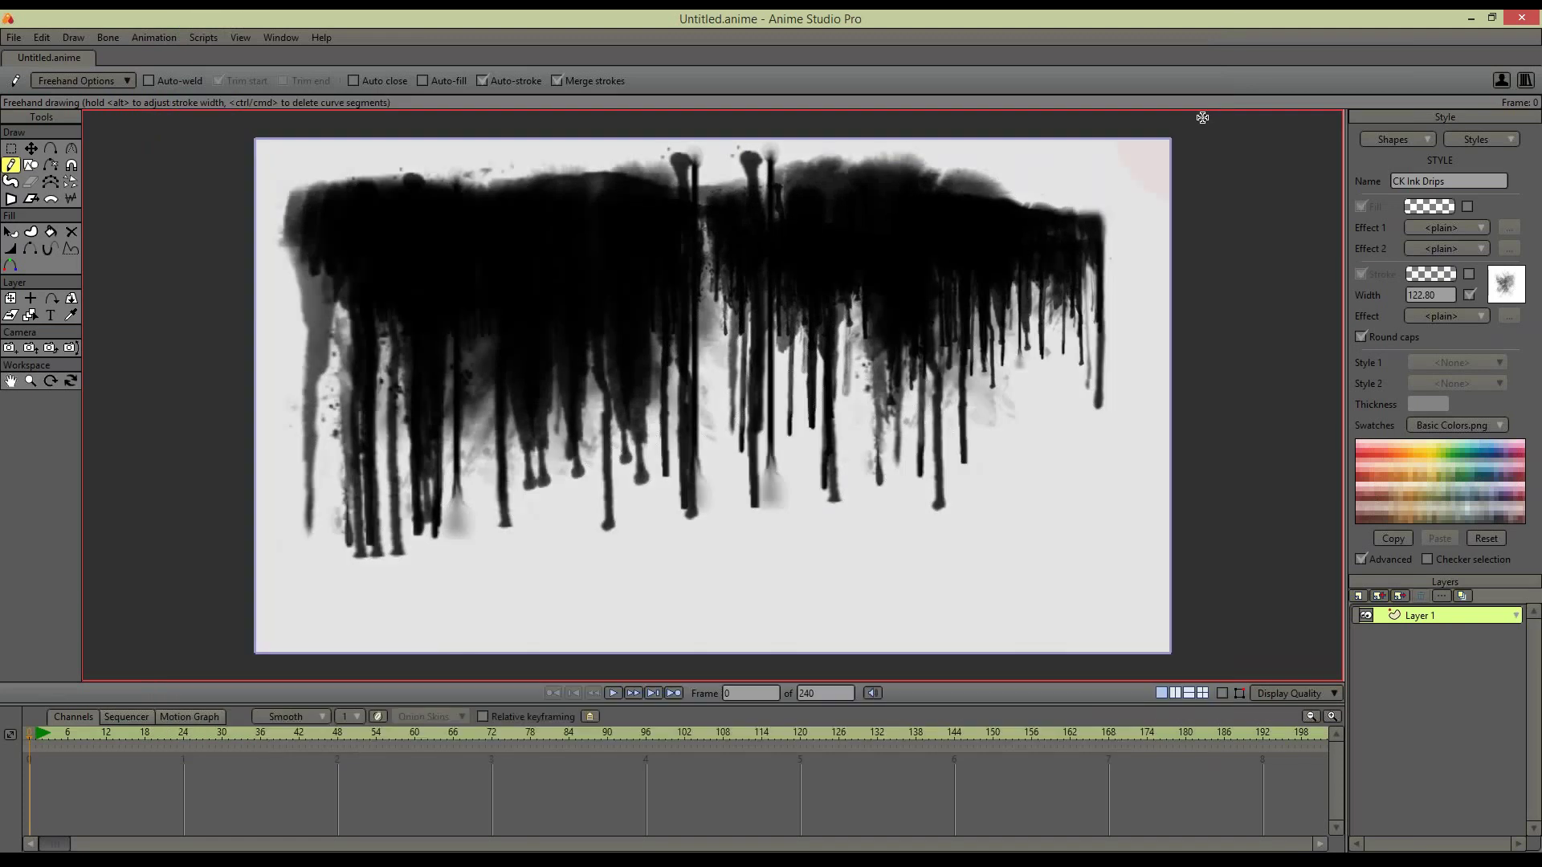
Undo the drip strokes, repaint them back and forth across the upper canvas, and render the frame
key(ctrl+z)
drag(426, 301, 1080, 301)
drag(844, 249, 322, 249)
key(ctrl+r)
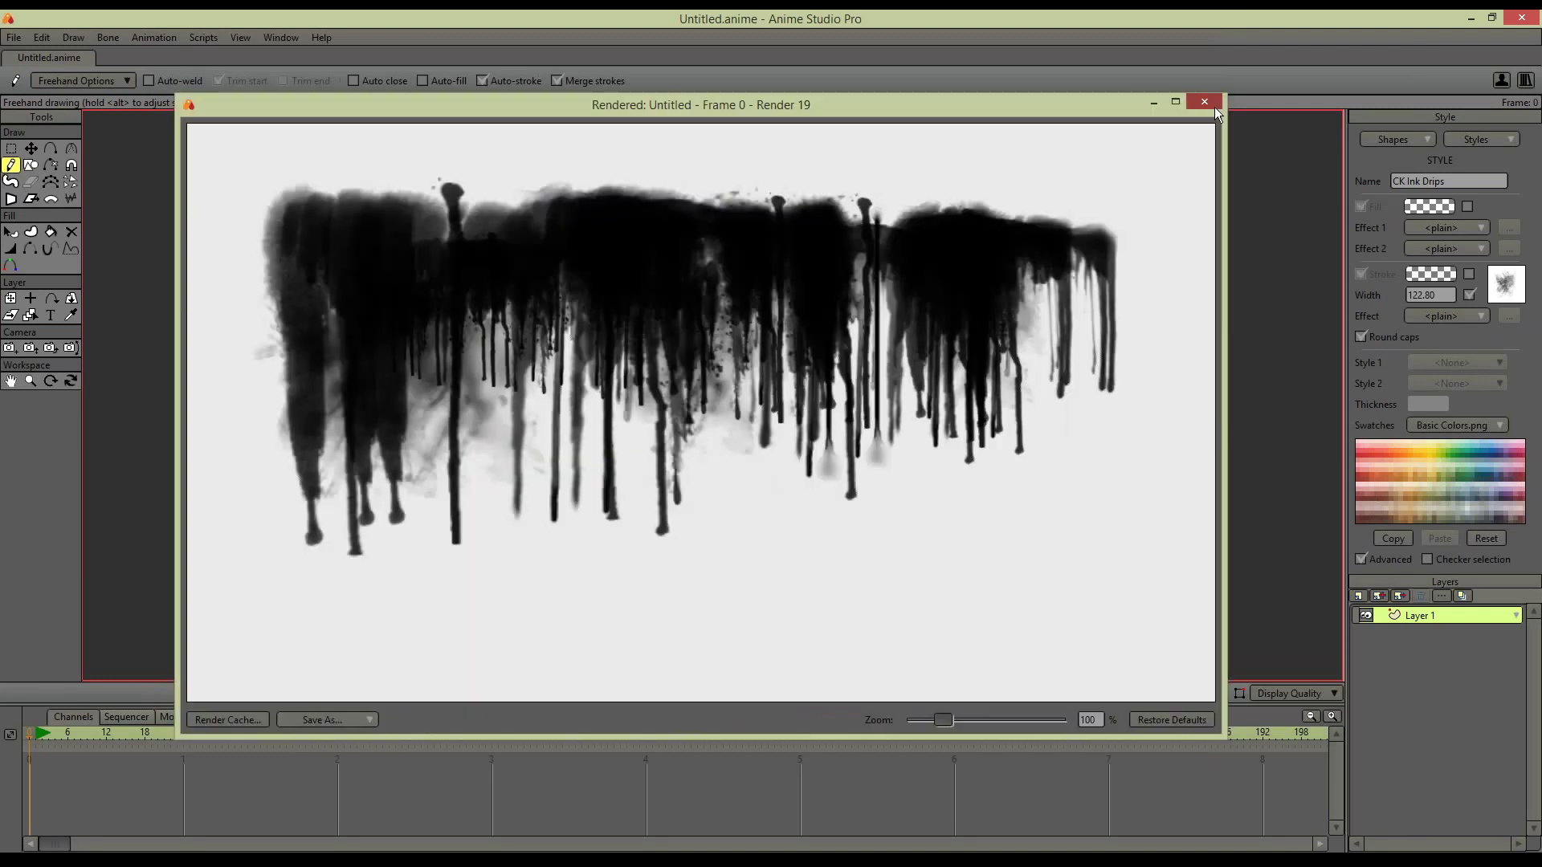
click(1212, 104)
Check the brush's Merge alpha option, undo the drip strokes, and reset the selected style to <None>
click(1513, 297)
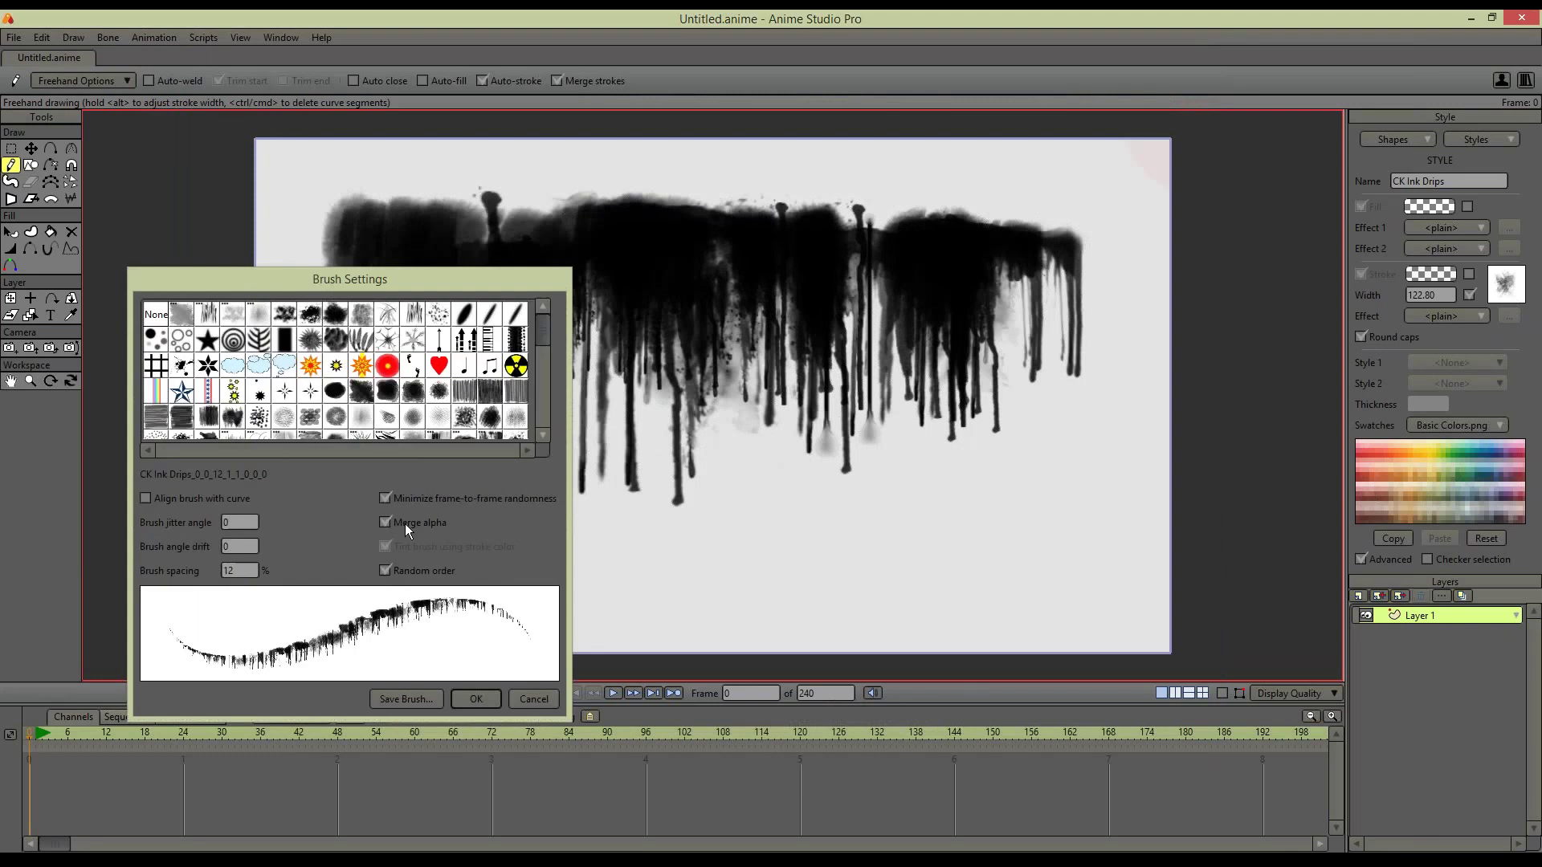
click(475, 699)
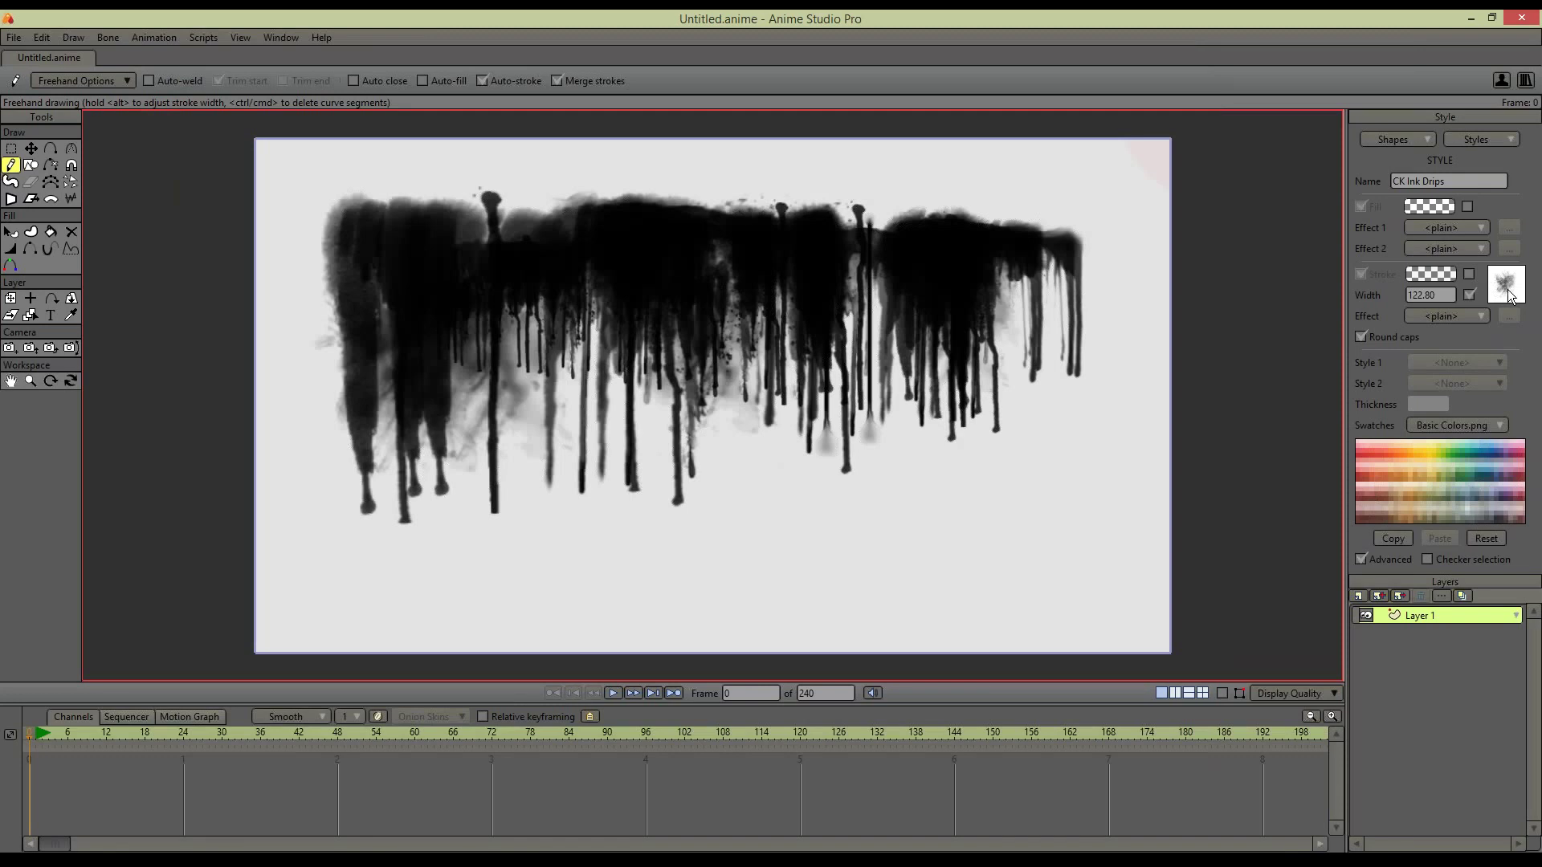
click(1505, 138)
click(1067, 212)
key(ctrl+z)
click(1498, 140)
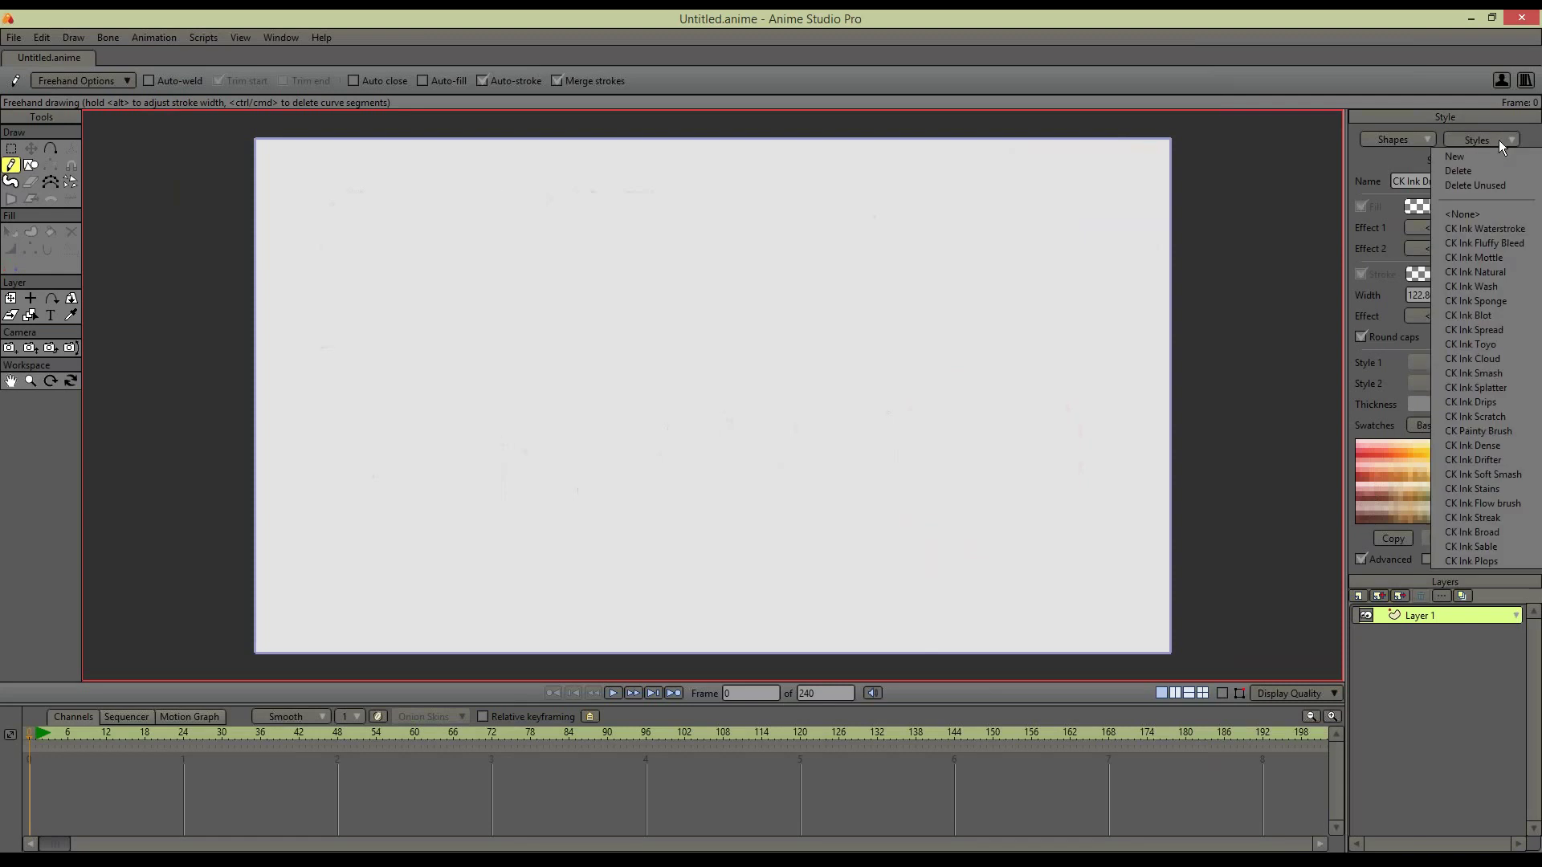
click(1462, 214)
click(1496, 365)
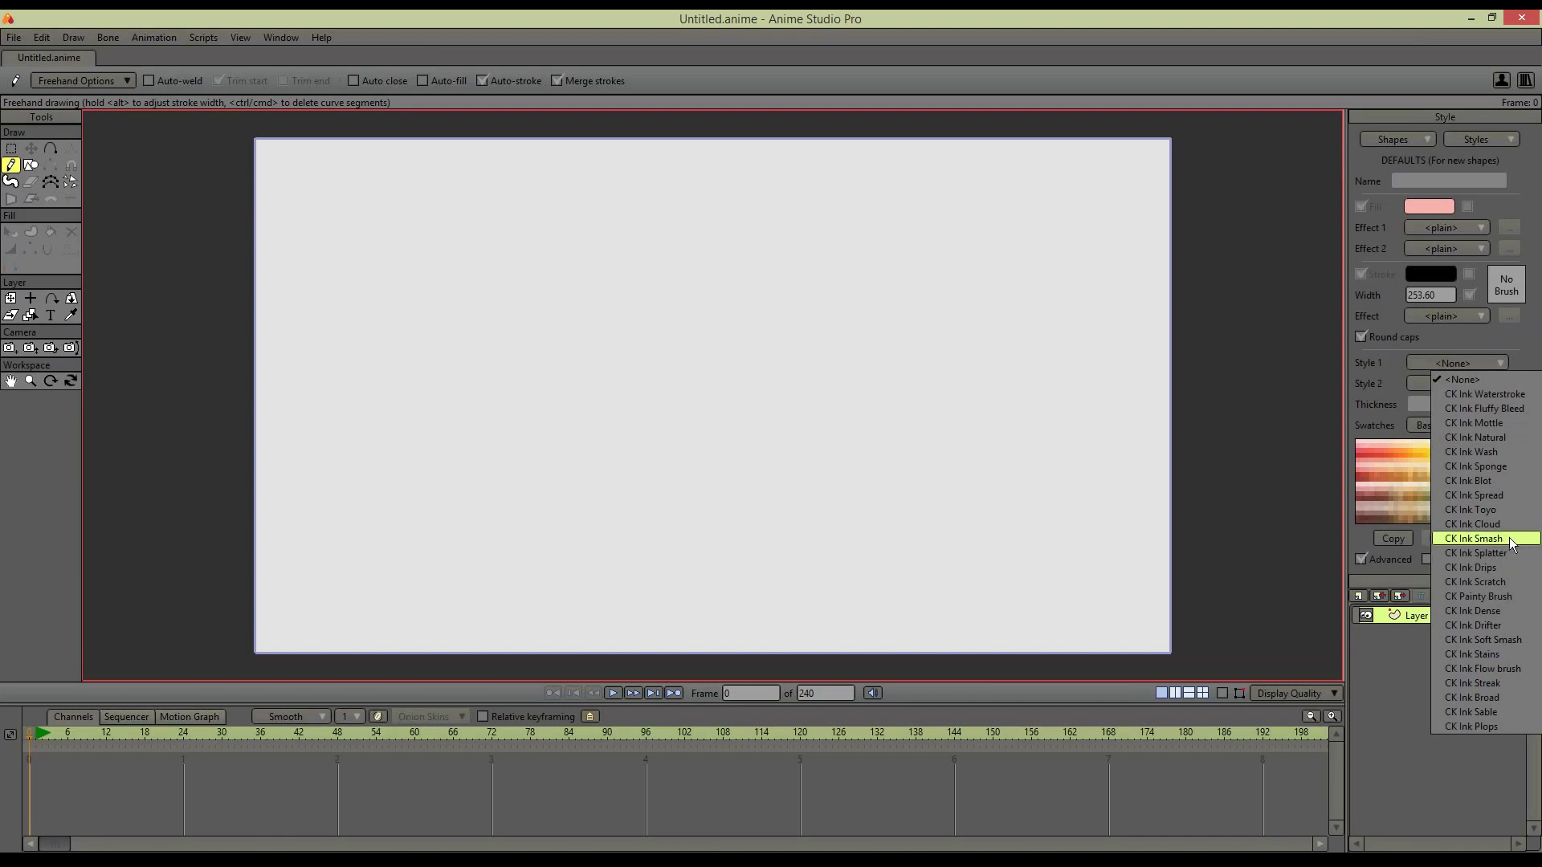
click(1510, 295)
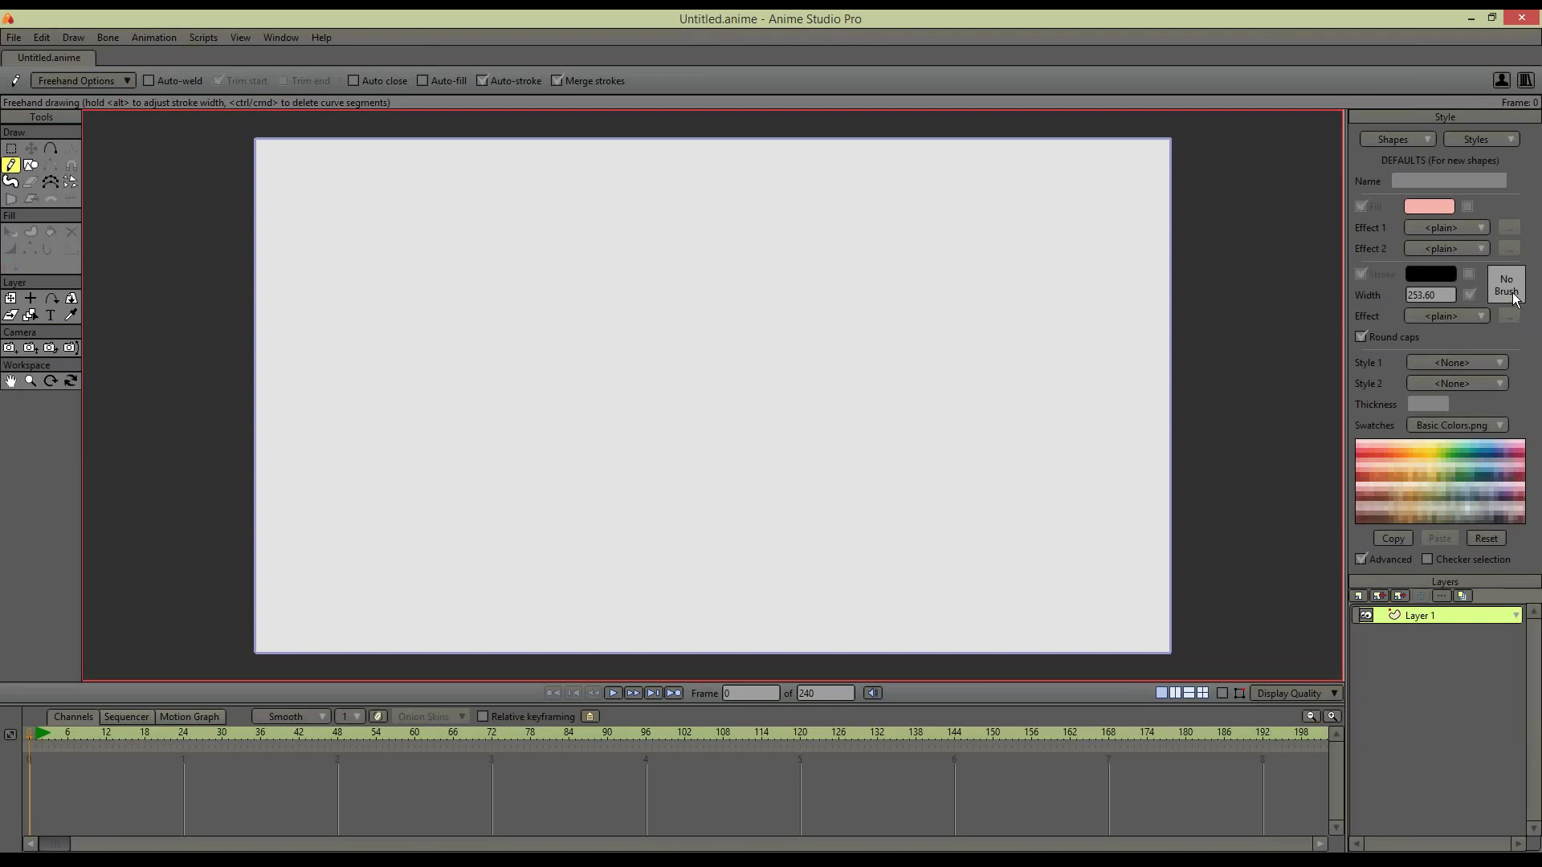
click(1510, 293)
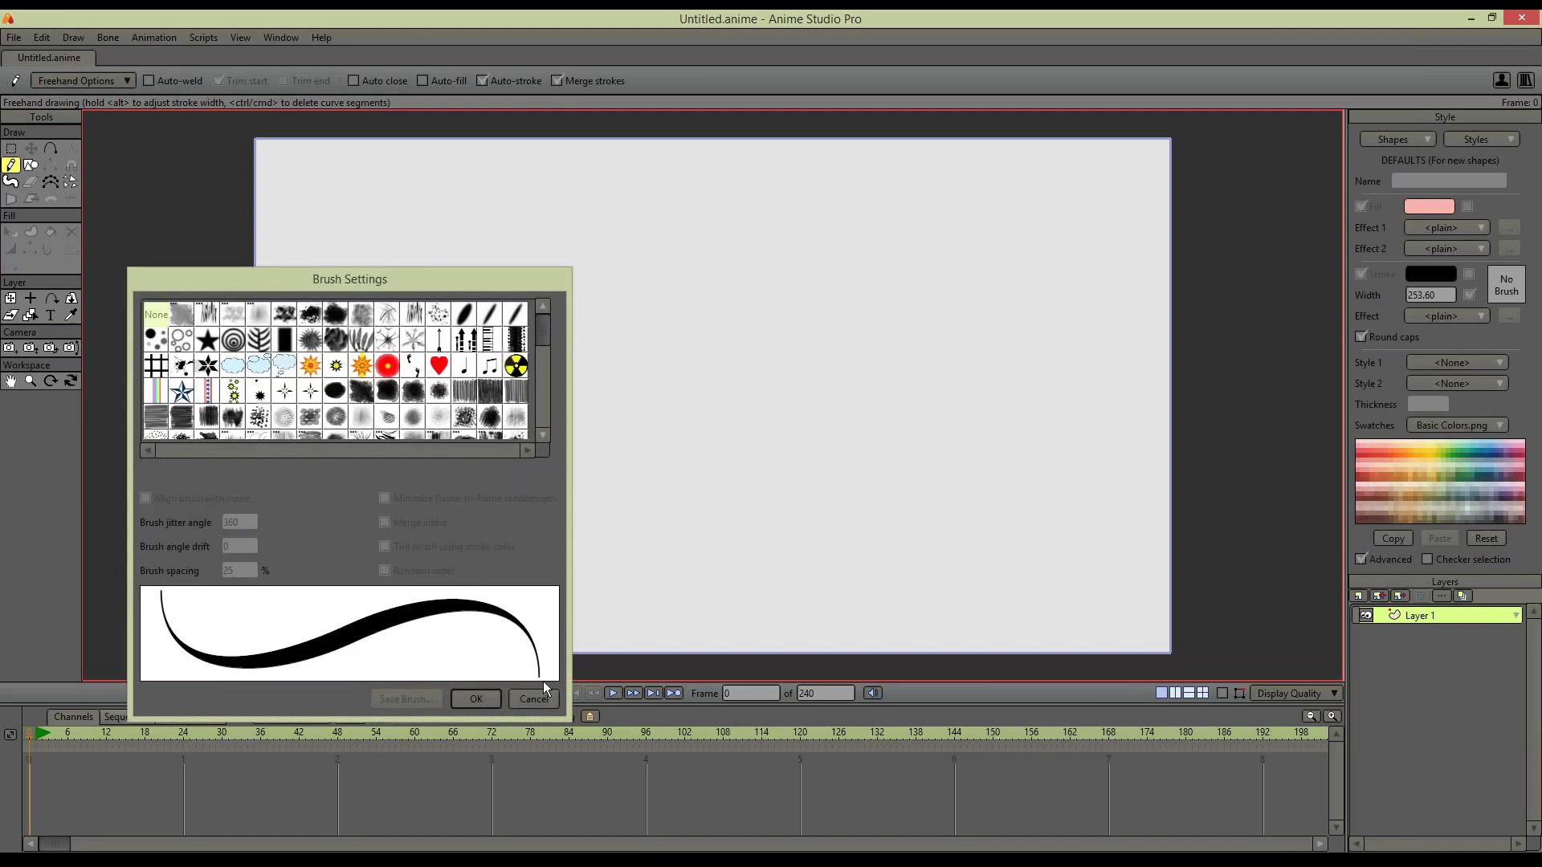
click(543, 681)
Set Style 1 to CK Ink Stains and paint broad stains diagonally across the canvas and at its lower middle
click(1477, 363)
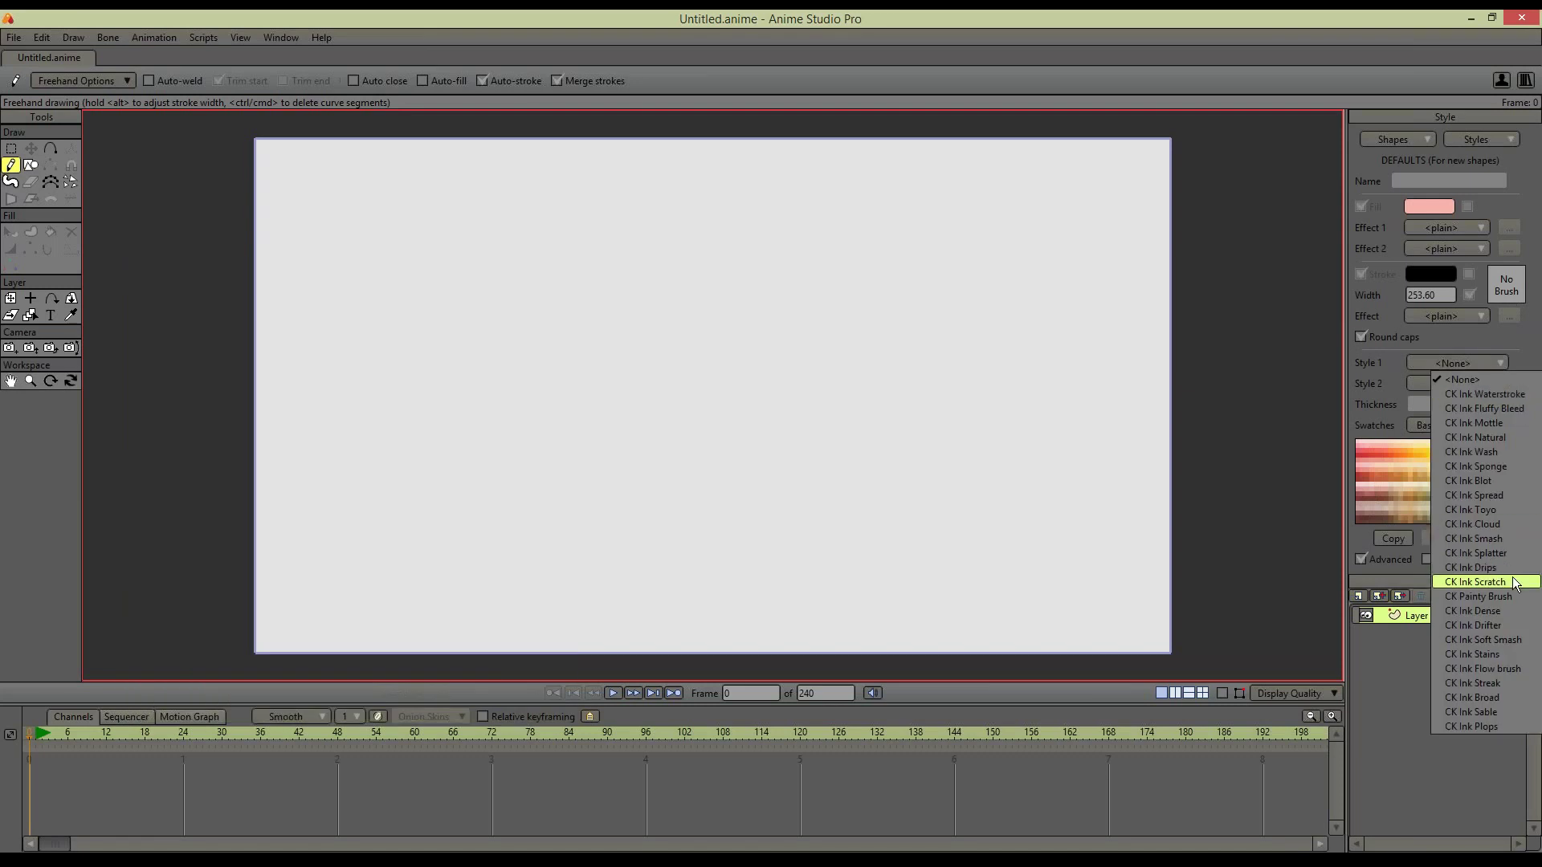
click(1502, 636)
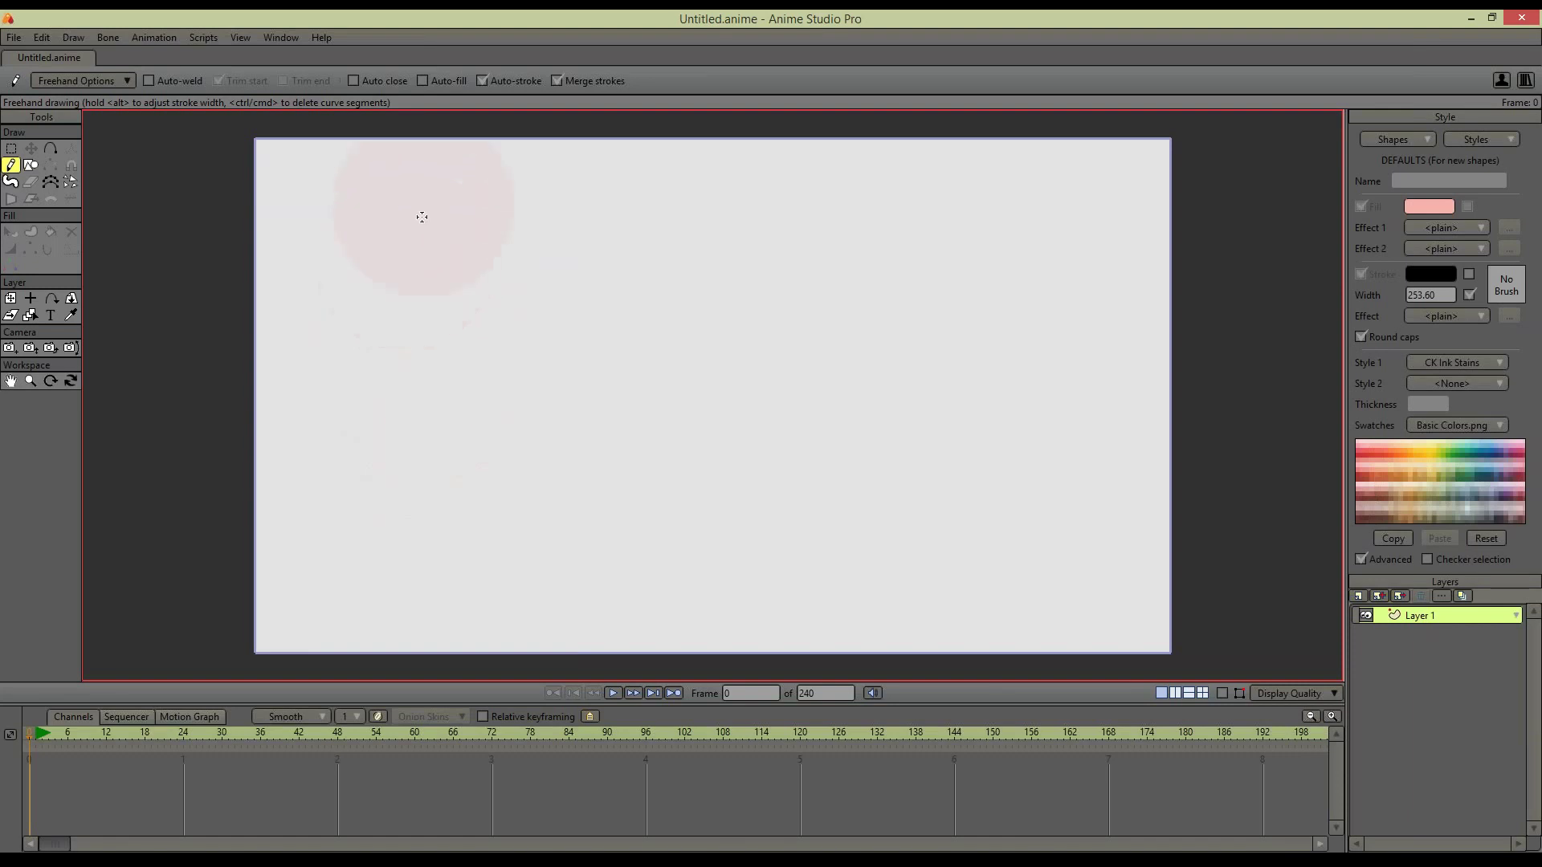
mouse_move(414, 254)
mouse_down()
mouse_move(389, 312)
mouse_move(439, 366)
mouse_move(647, 394)
mouse_move(762, 356)
mouse_move(893, 464)
mouse_move(1001, 493)
mouse_move(1009, 541)
mouse_up()
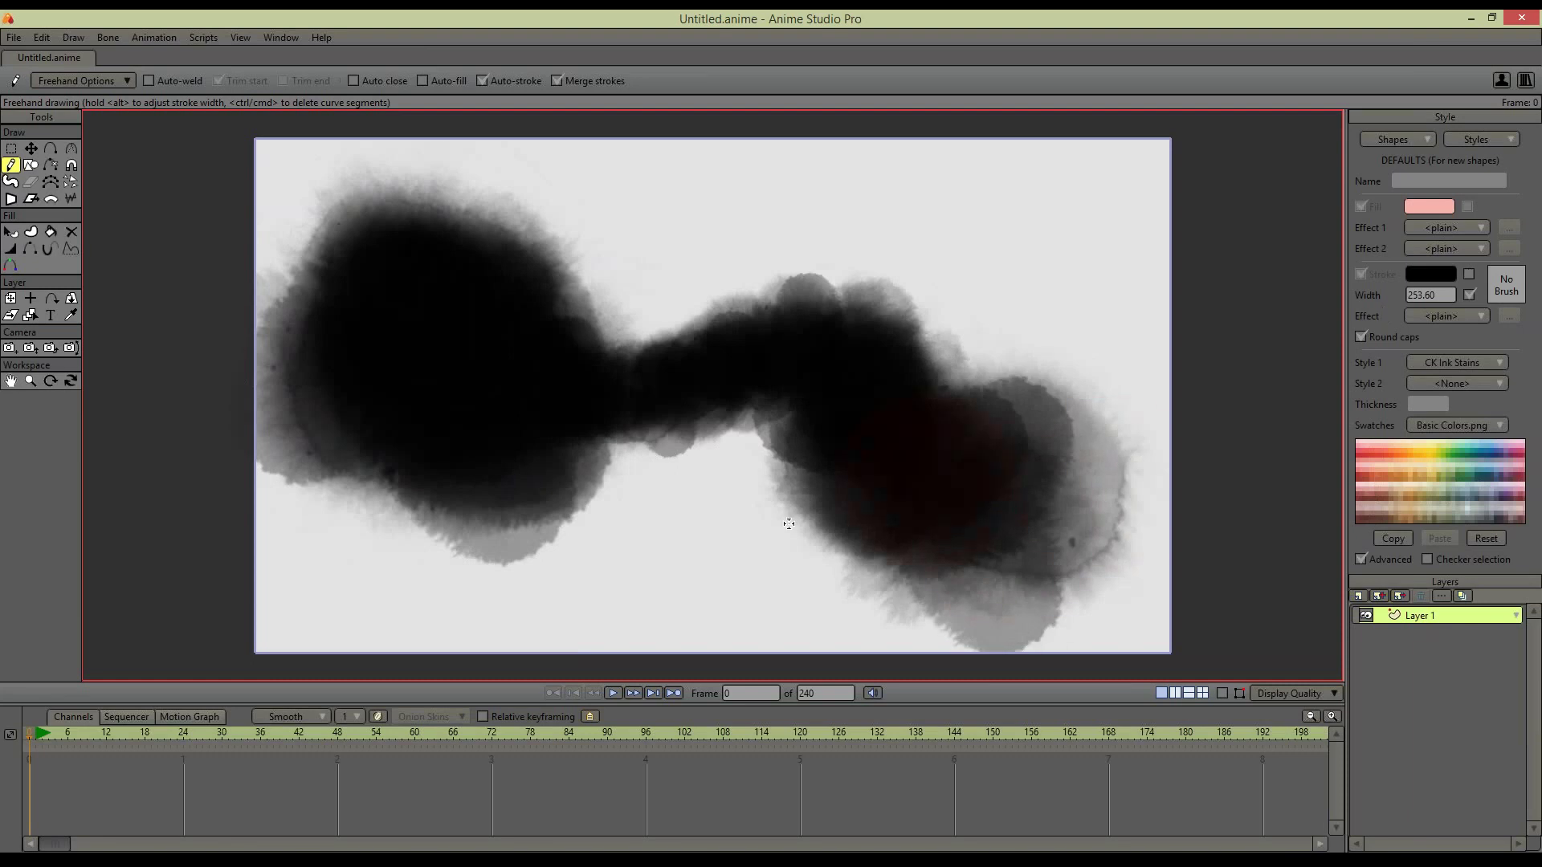
drag(673, 542, 811, 542)
Paint a CK Ink Sponge patch in the canvas's upper right and a CK Ink Fluffy Bleed stroke from upper centre to lower left
click(1494, 364)
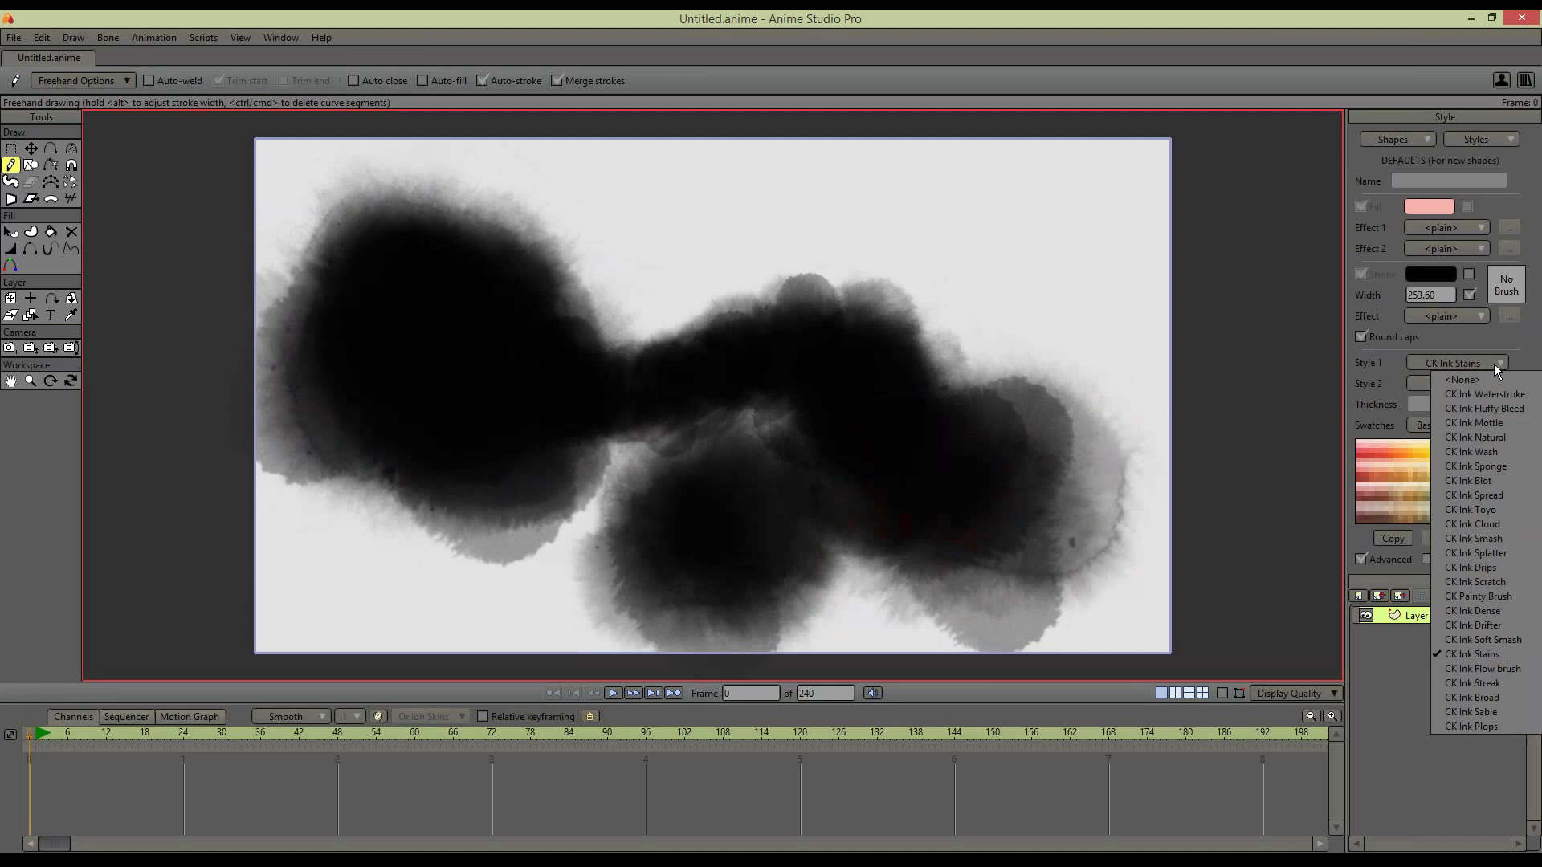
click(1496, 466)
click(1077, 258)
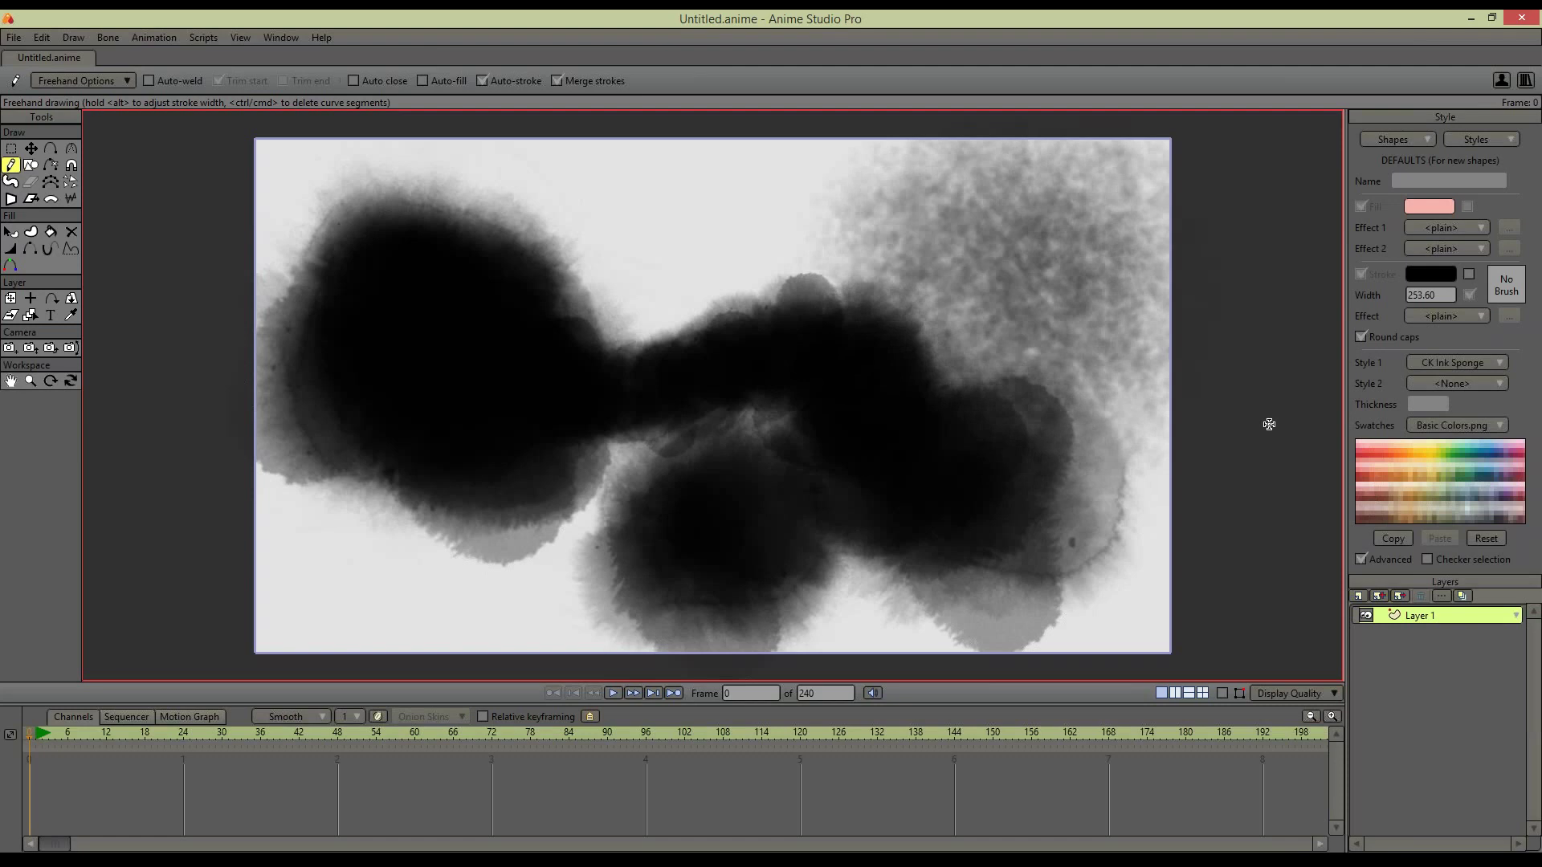
click(1456, 362)
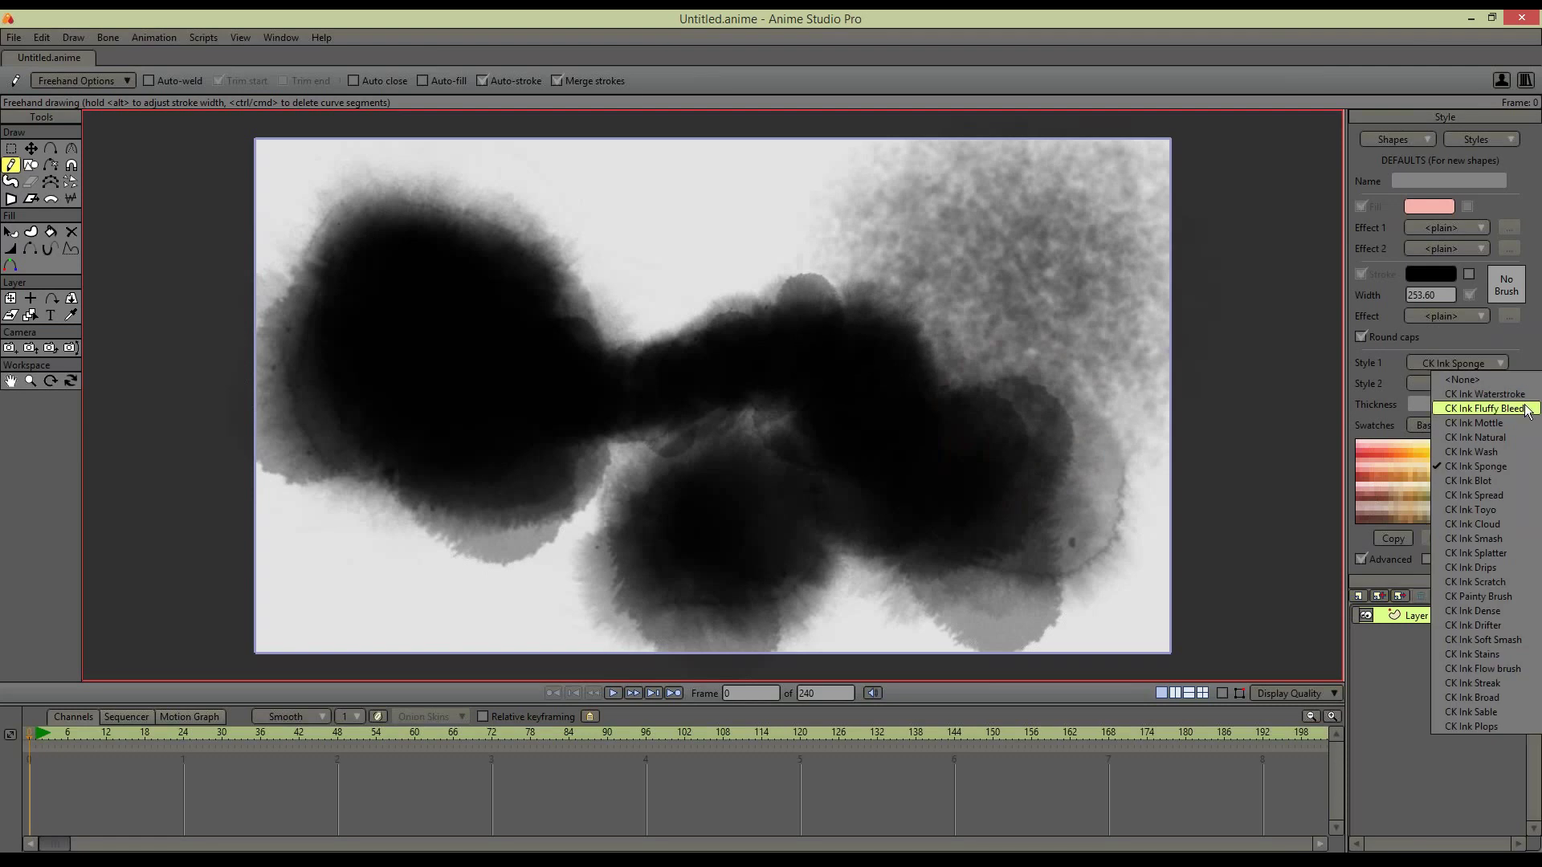
mouse_move(838, 227)
mouse_down()
mouse_move(650, 244)
mouse_move(652, 337)
mouse_move(594, 474)
mouse_move(381, 606)
mouse_up()
Set the stroke colour's alpha to 9 and undo all ink strokes to empty the canvas
click(1430, 273)
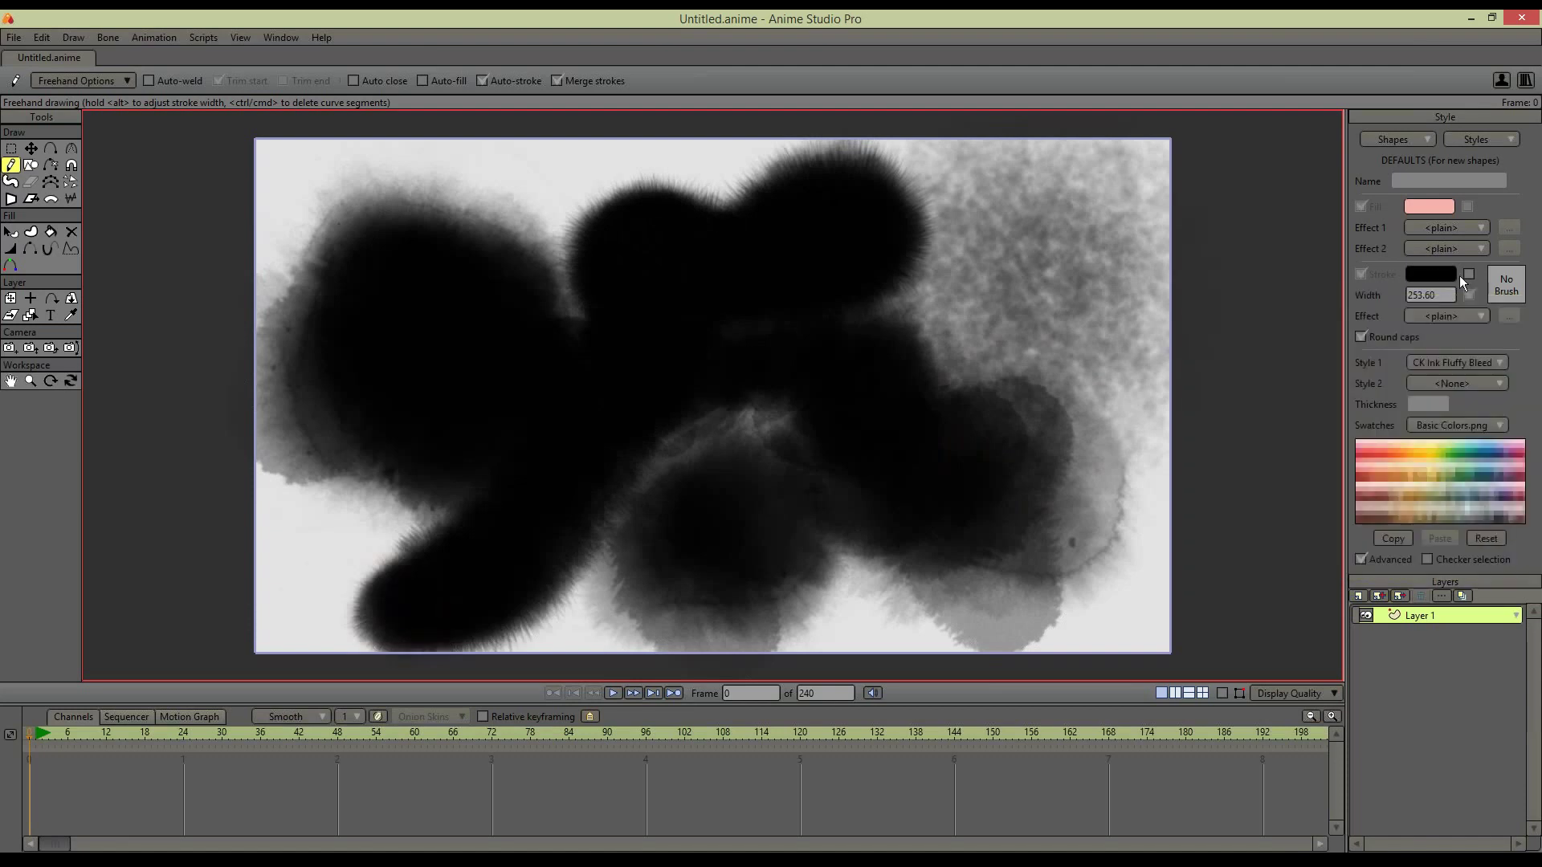
click(1443, 273)
drag(1449, 337, 1450, 538)
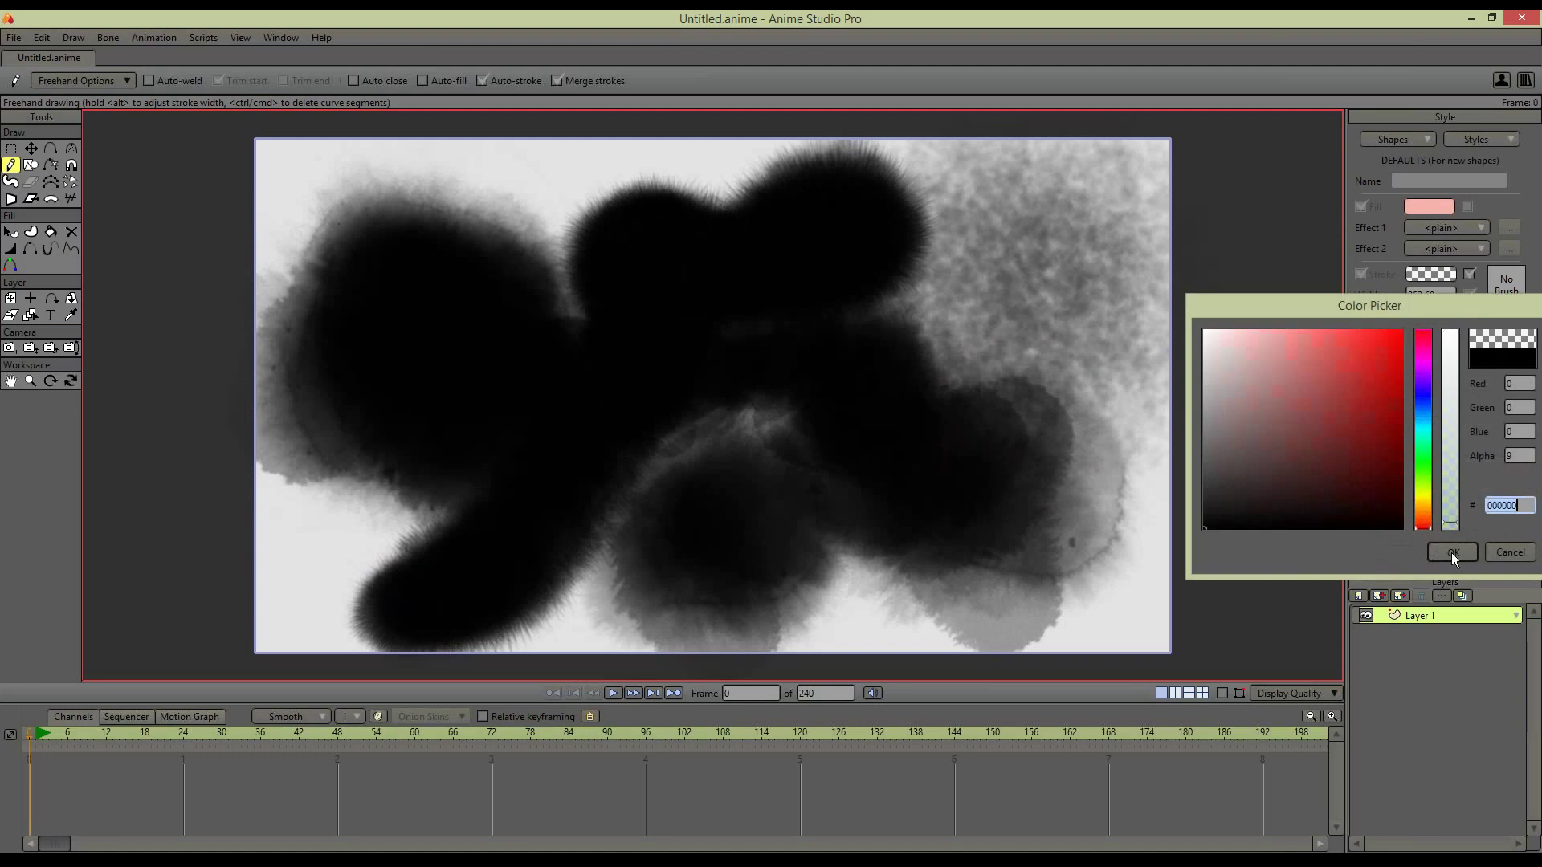
click(1452, 551)
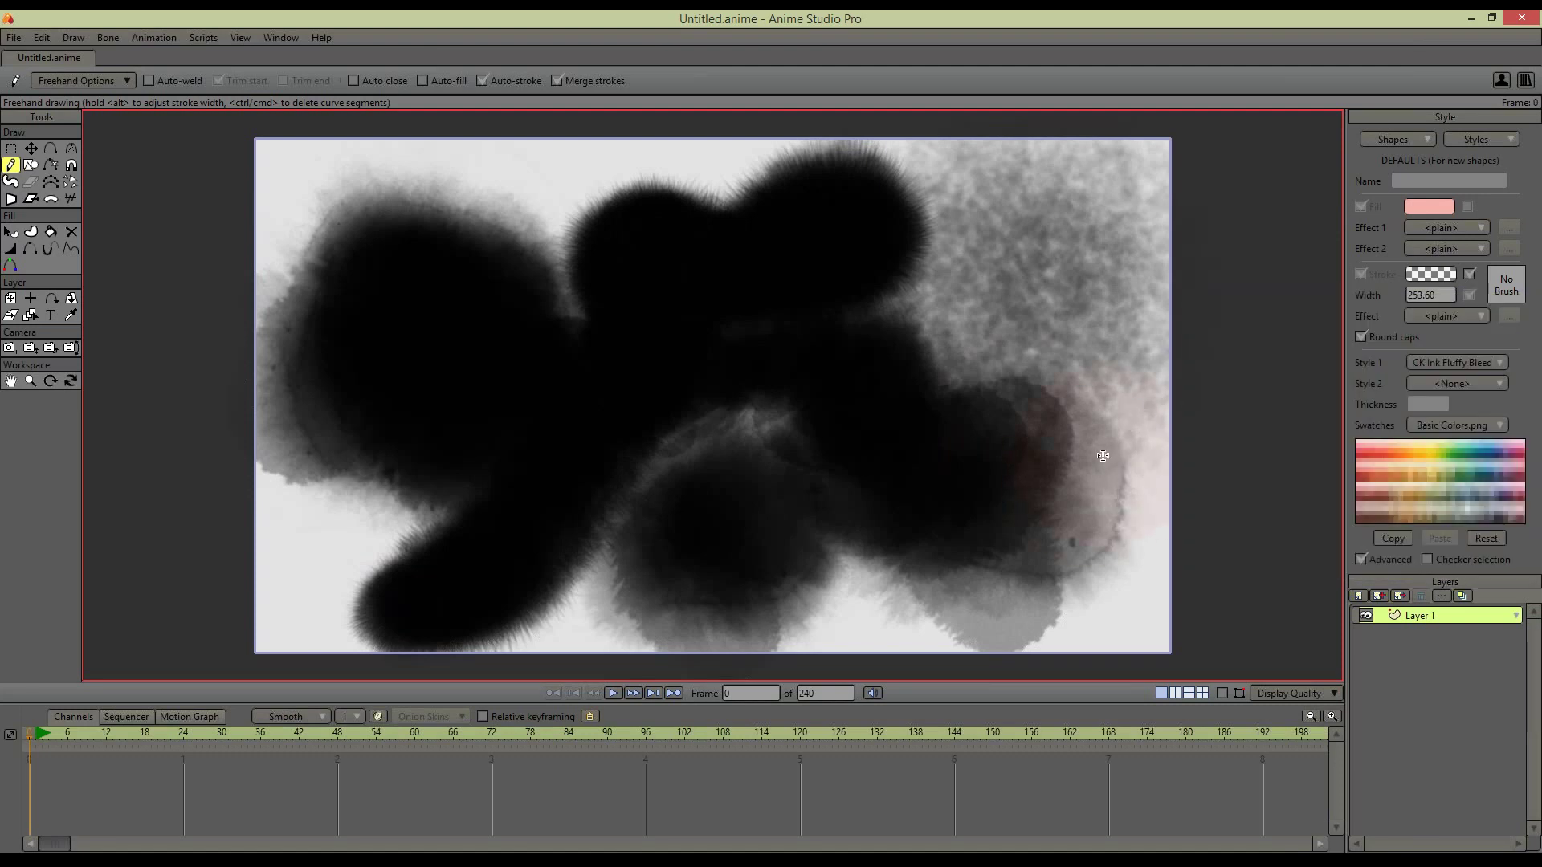
key(ctrl+z)
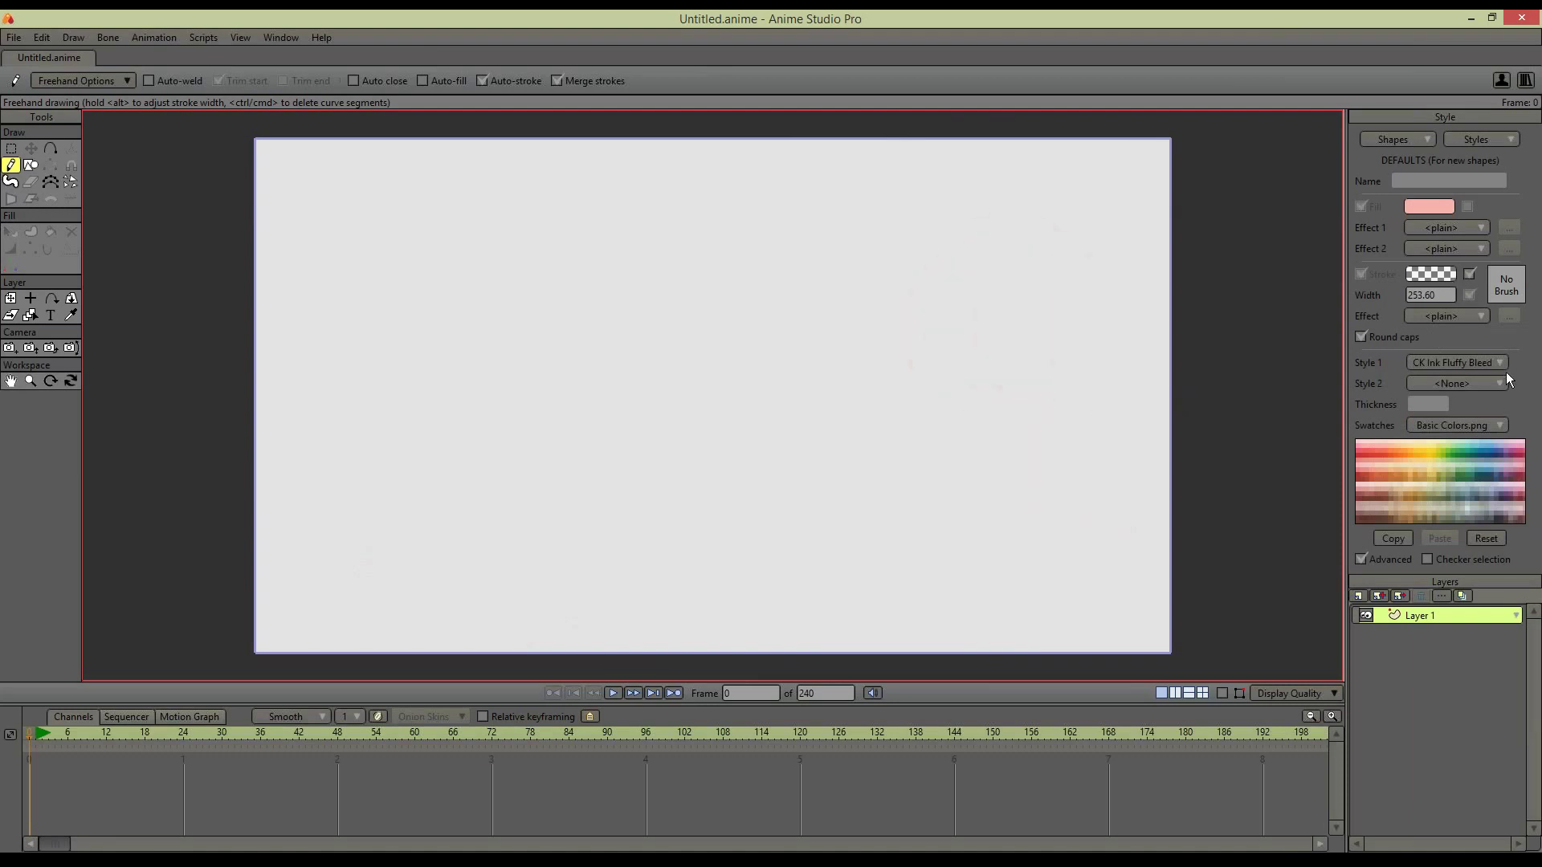
Paint overlapping translucent Fluffy Bleed blotches across the canvas and look over the list of available styles
mouse_move(956, 295)
mouse_down()
mouse_move(877, 369)
mouse_move(757, 340)
mouse_move(792, 483)
mouse_move(557, 482)
mouse_move(496, 533)
mouse_move(464, 375)
mouse_move(385, 527)
mouse_move(722, 576)
mouse_move(795, 554)
mouse_up()
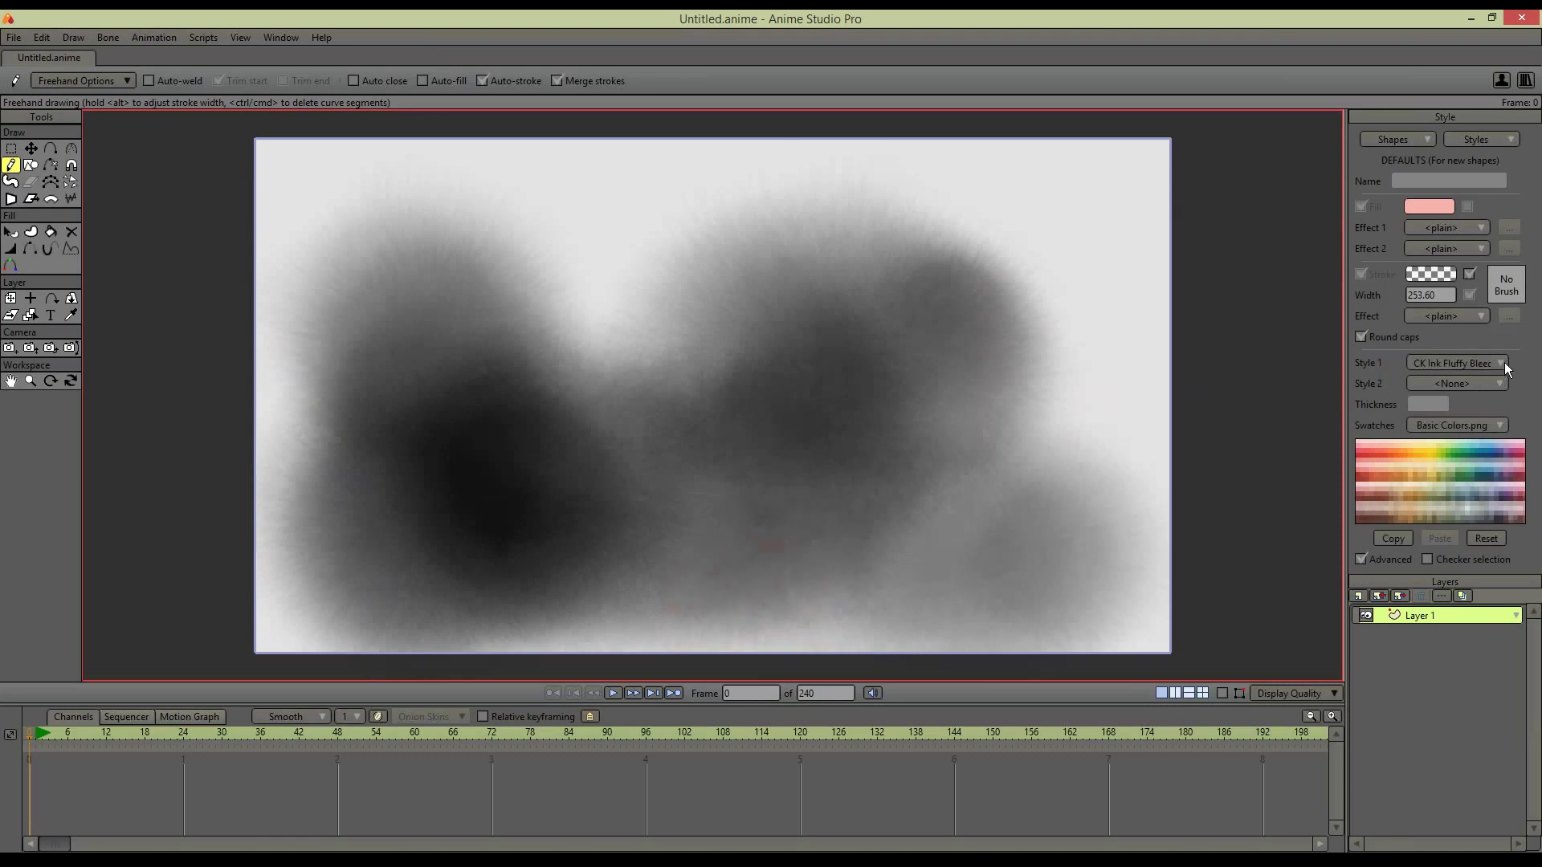
click(1499, 362)
click(1515, 335)
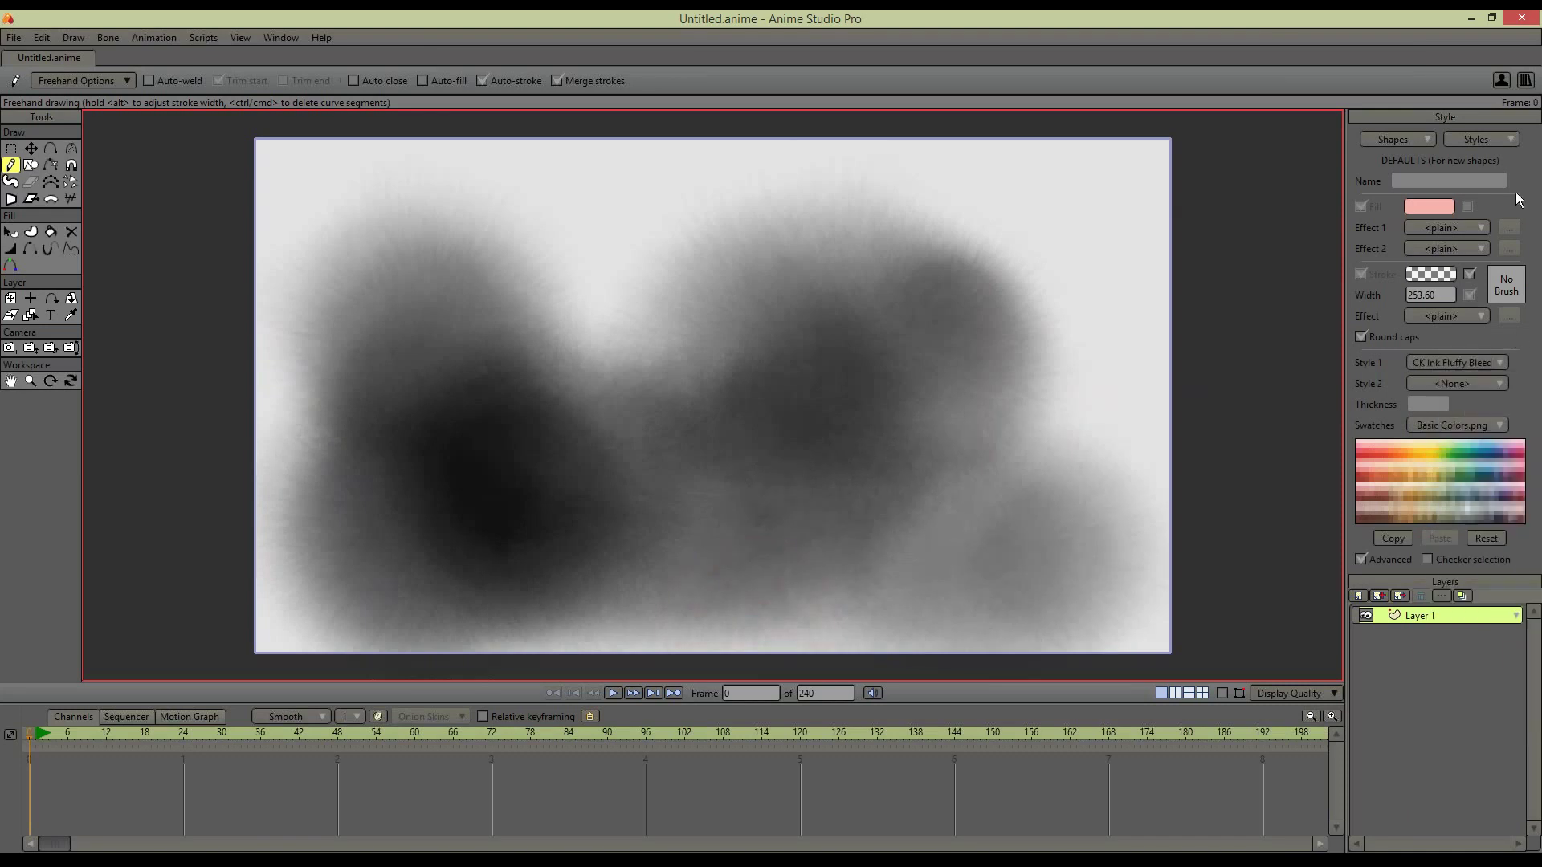
click(1516, 143)
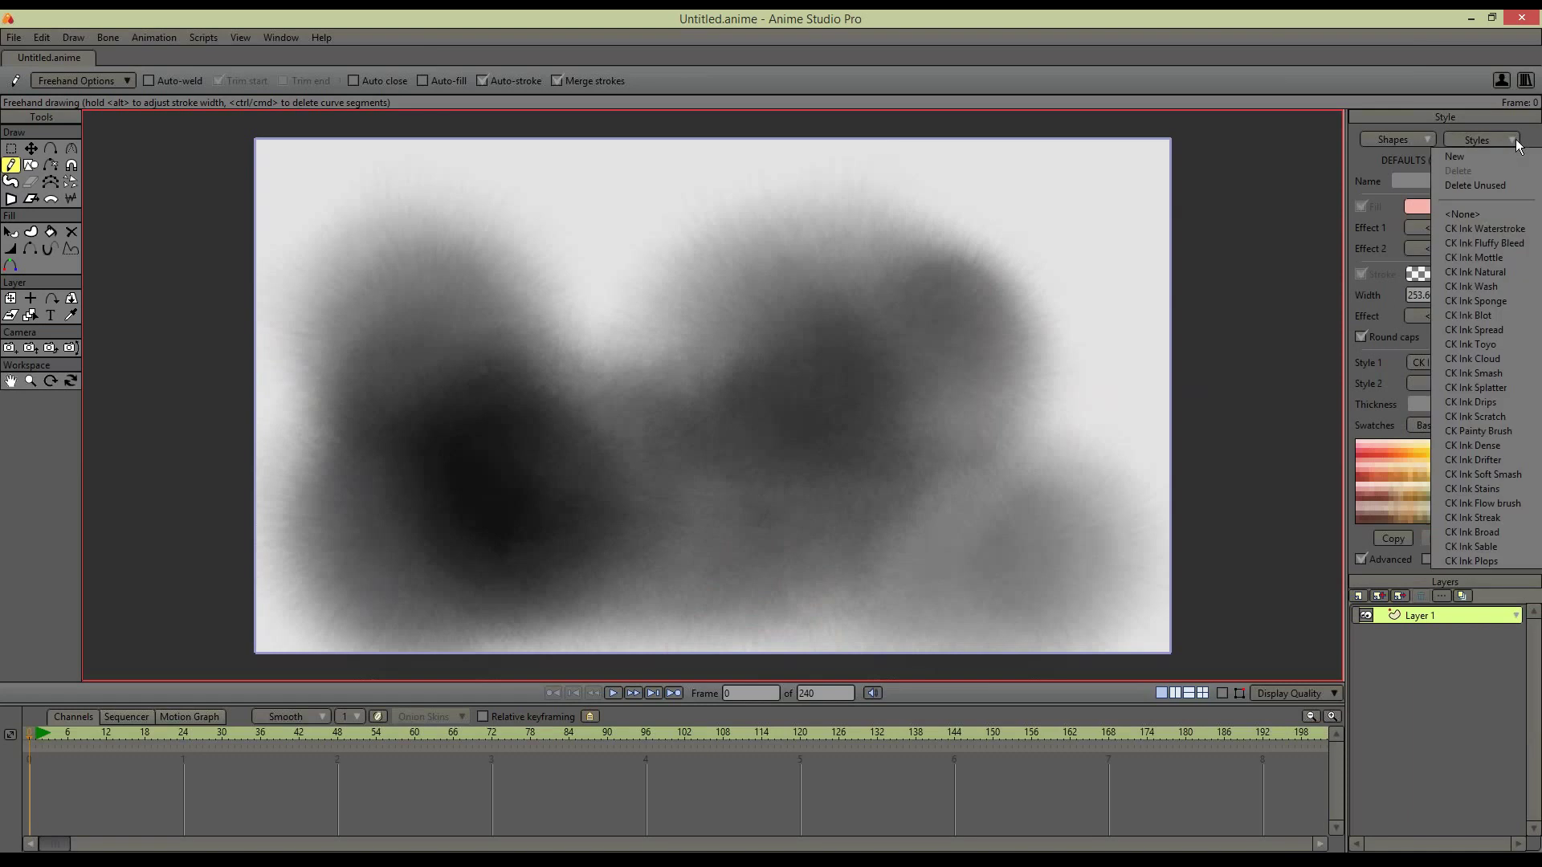
click(1477, 140)
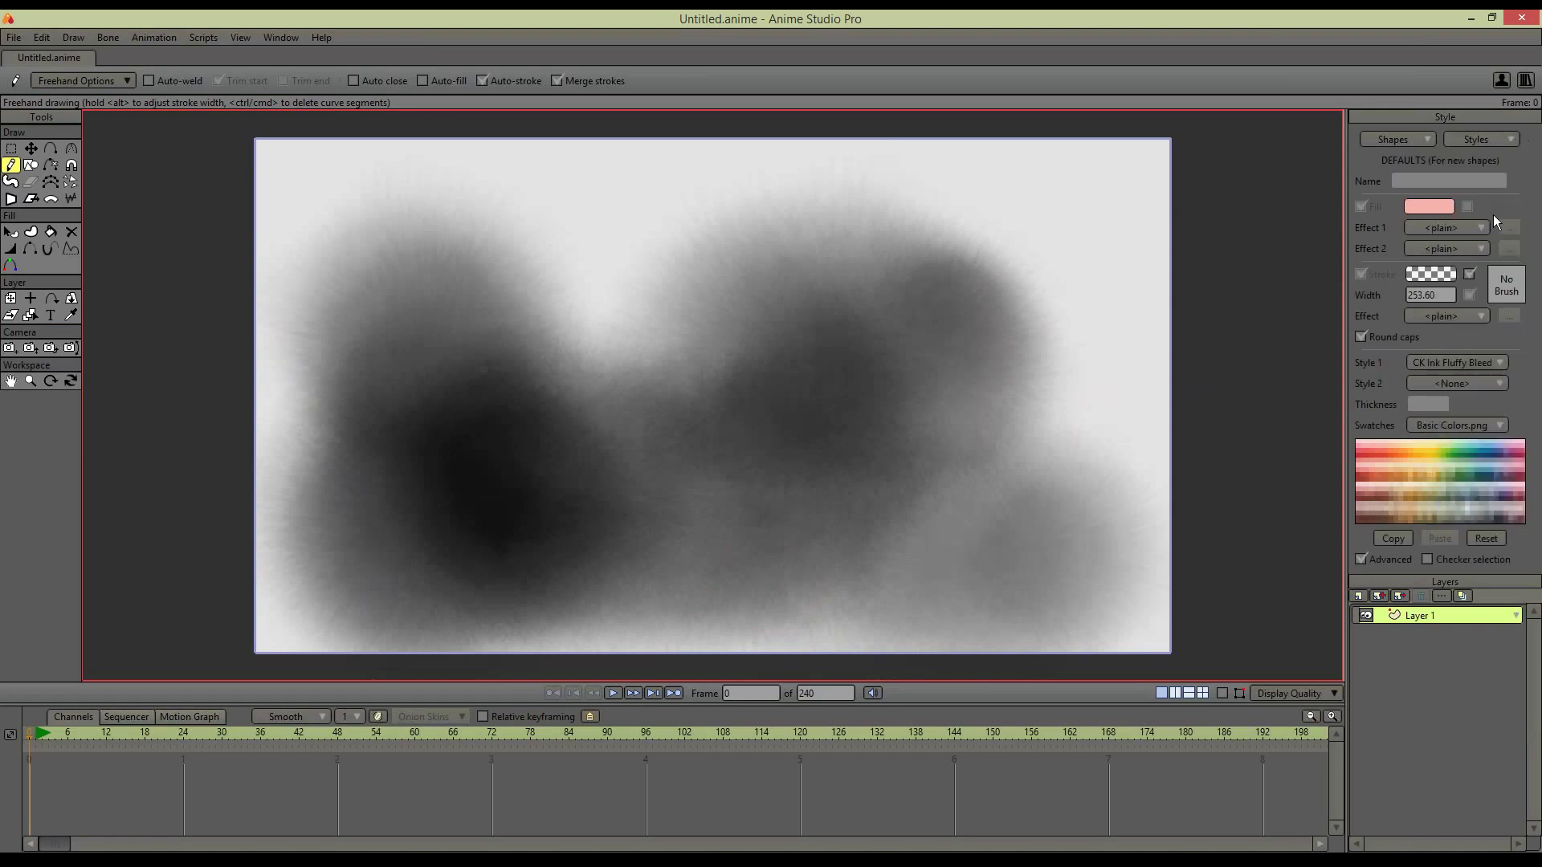
Set Style 1 to CK Ink Splatter and paint faint splatter along the canvas's right side
click(1497, 365)
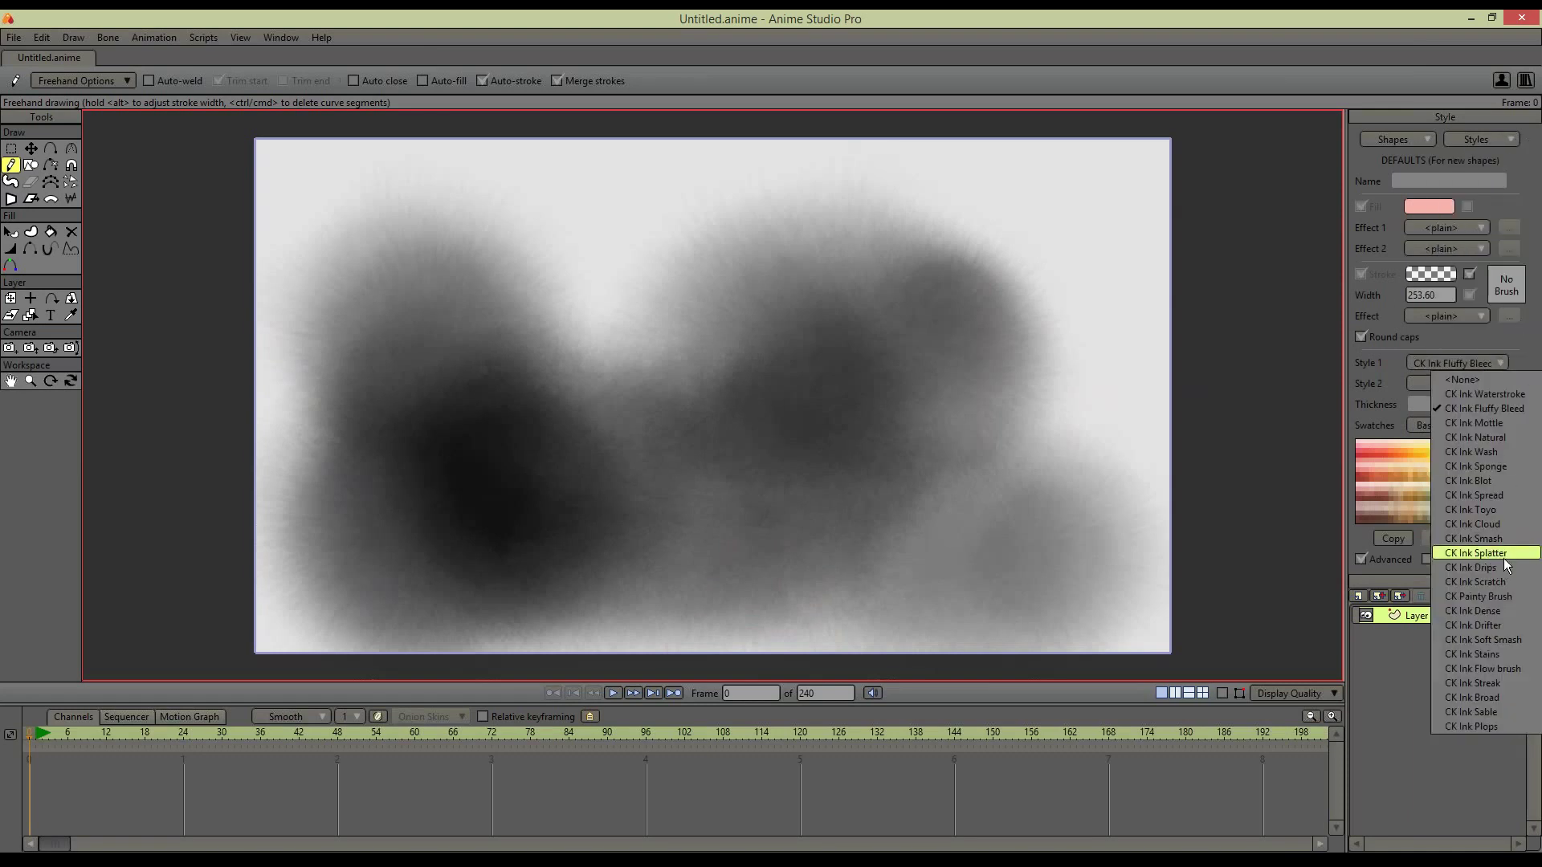
key(Return)
mouse_move(1049, 492)
mouse_down()
mouse_move(1029, 530)
mouse_move(1070, 371)
mouse_move(1026, 371)
mouse_move(930, 444)
mouse_up()
Set the stroke colour's alpha to 48 and paint darker splatter from the canvas's right side to its centre
click(1443, 275)
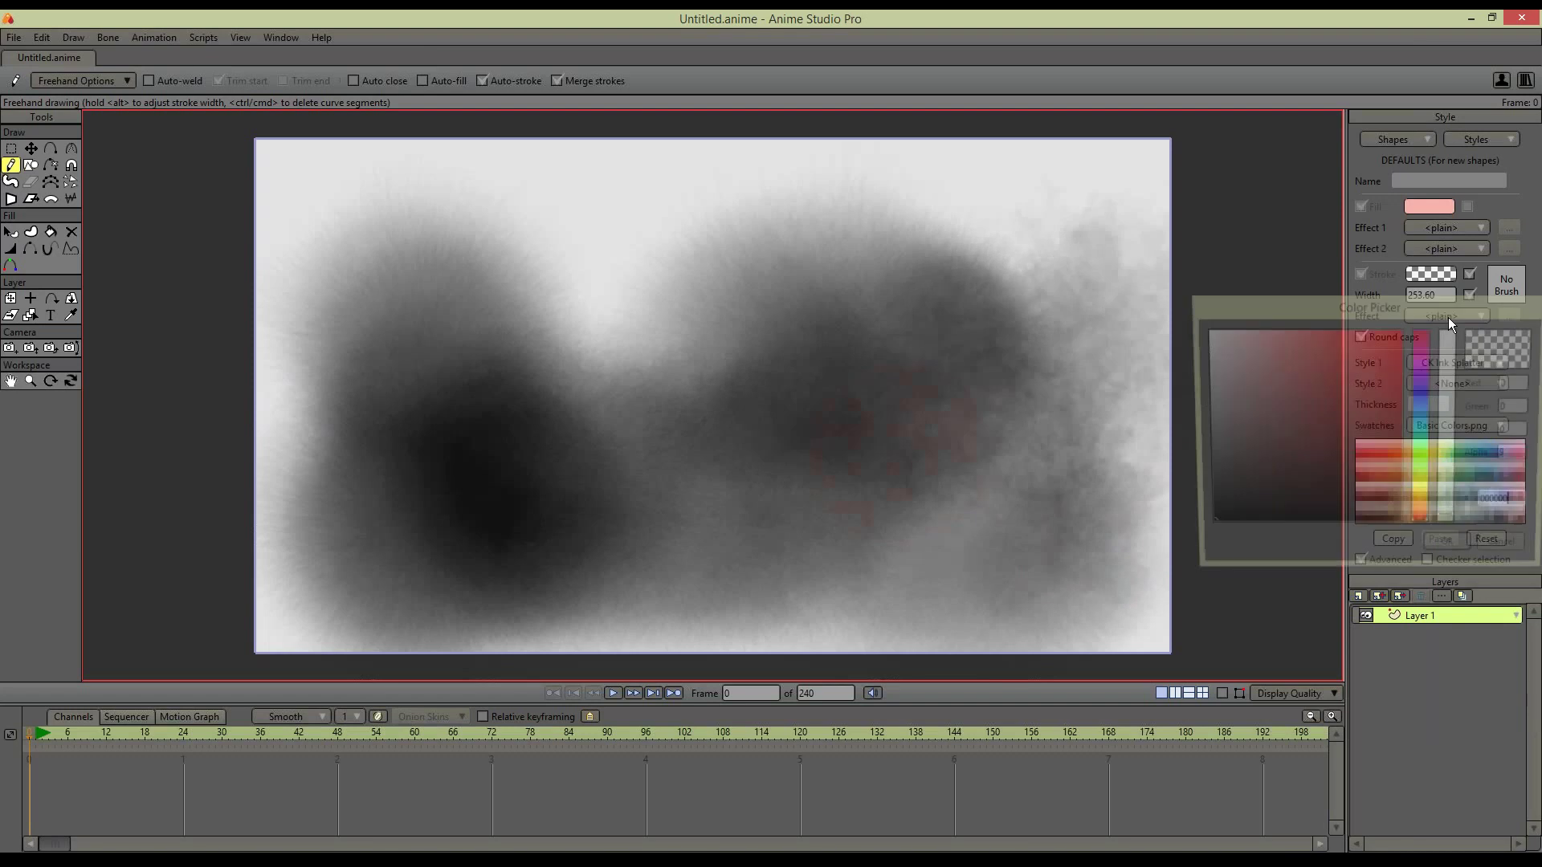
click(1451, 554)
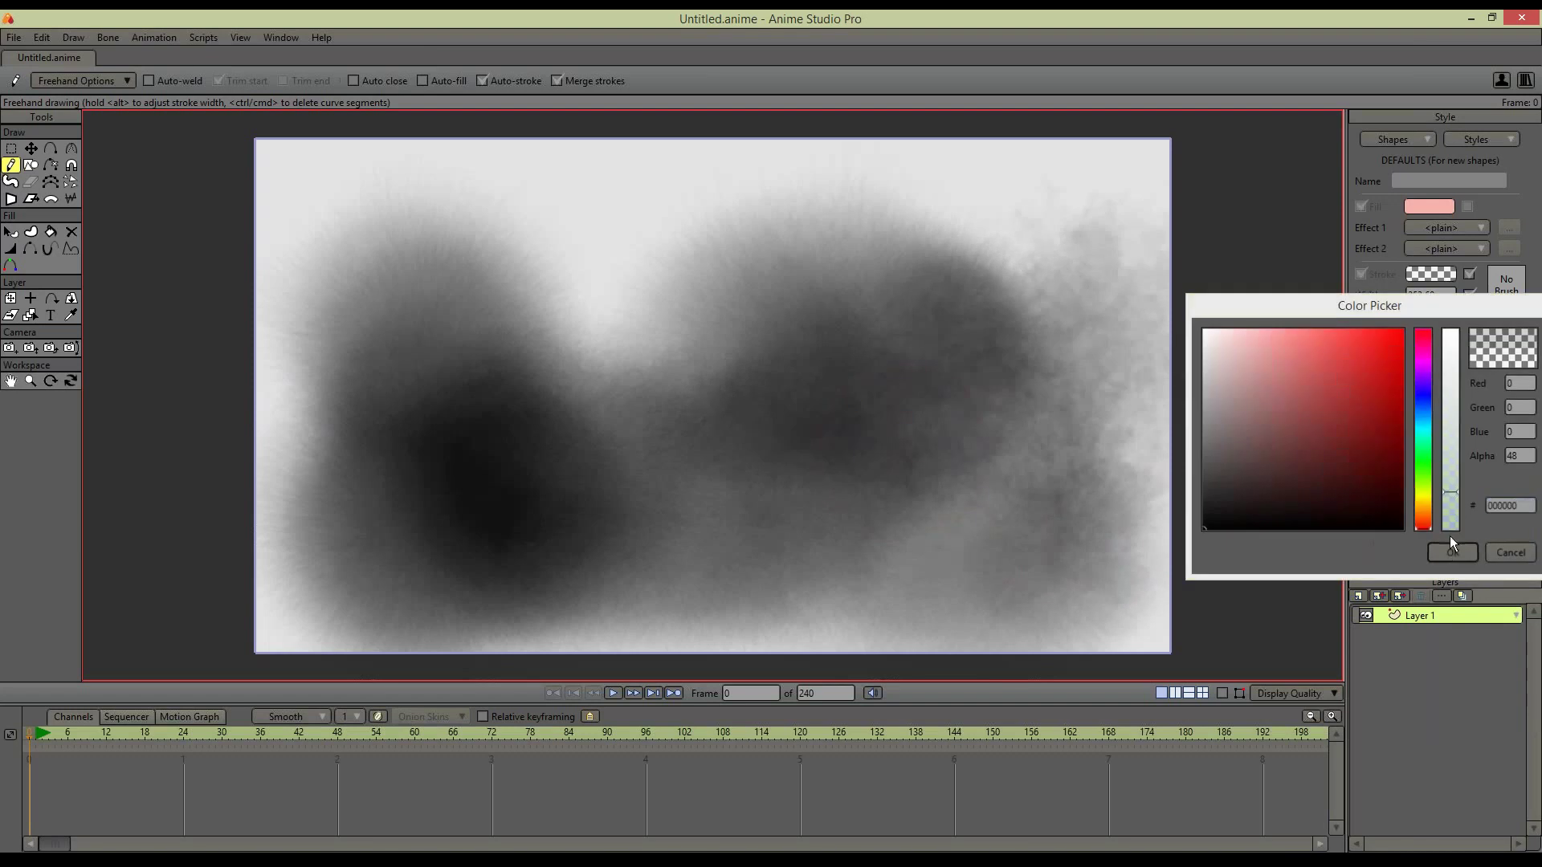
mouse_move(1116, 297)
mouse_down()
mouse_move(990, 475)
mouse_move(830, 412)
mouse_move(665, 511)
mouse_move(610, 321)
mouse_move(596, 537)
mouse_up()
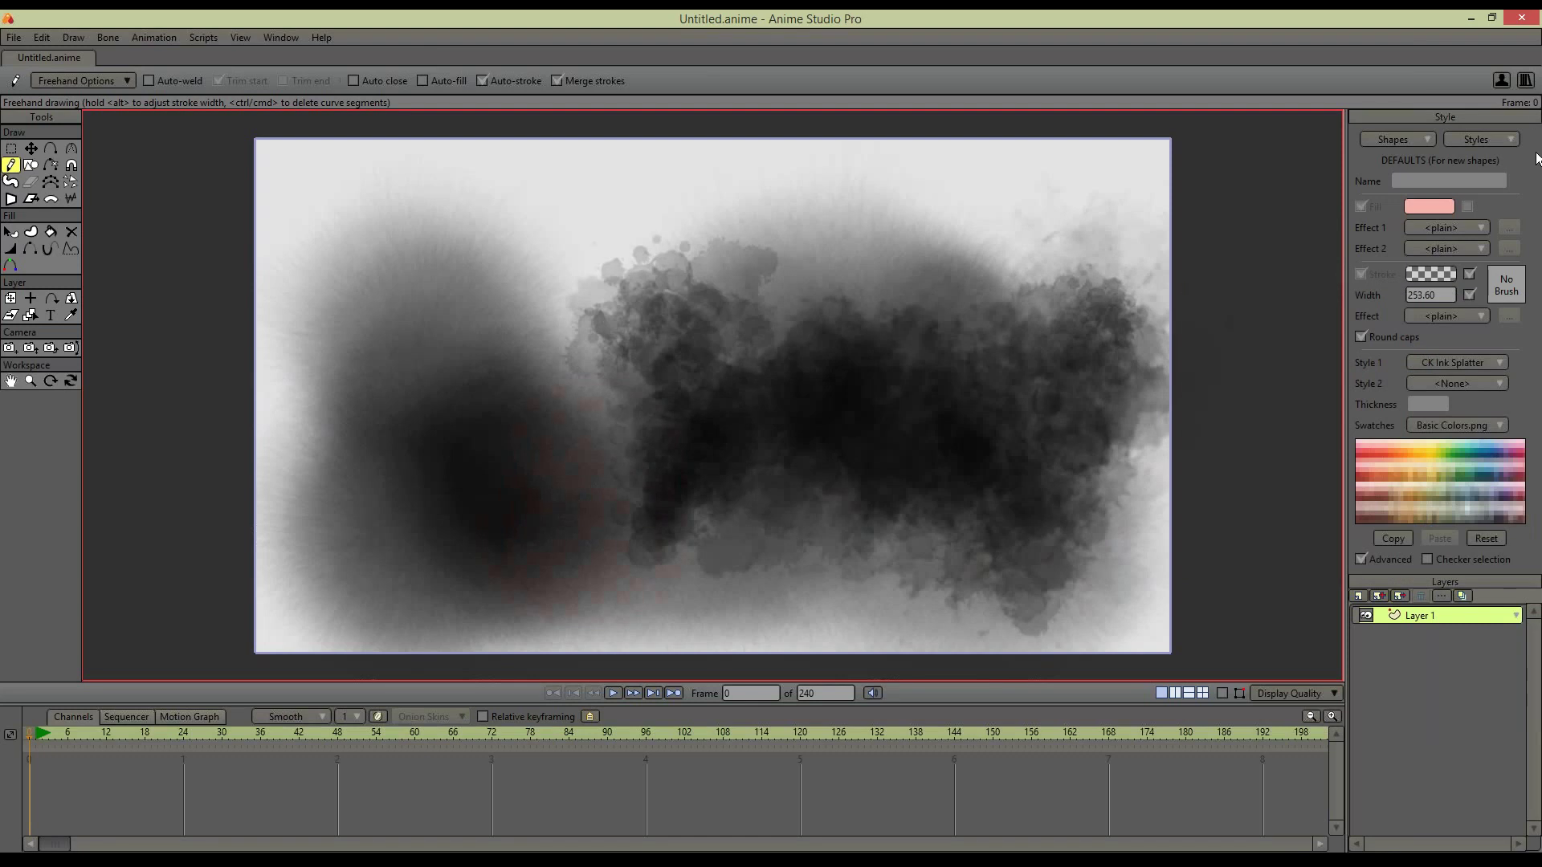
Change the stroke colour to translucent red and paint splatter strokes across the whole canvas
click(1450, 276)
click(1394, 392)
click(1453, 552)
mouse_move(1060, 177)
mouse_down()
mouse_move(914, 425)
mouse_move(685, 448)
mouse_move(562, 337)
mouse_move(513, 193)
mouse_move(447, 484)
mouse_move(494, 546)
mouse_up()
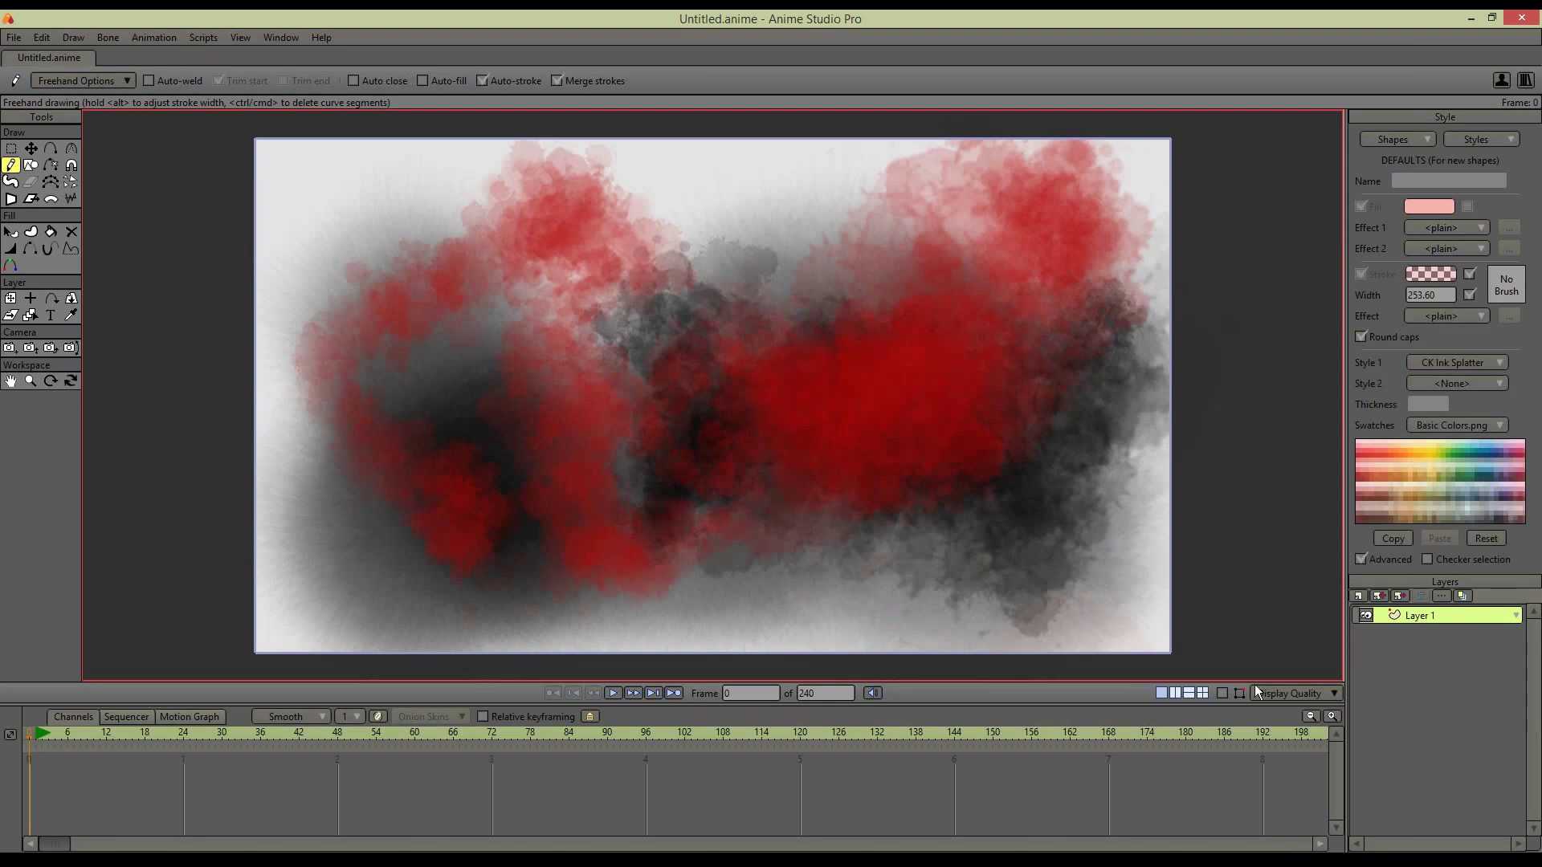
Check the brush settings without changing them and clear all painted strokes from the canvas
click(1505, 287)
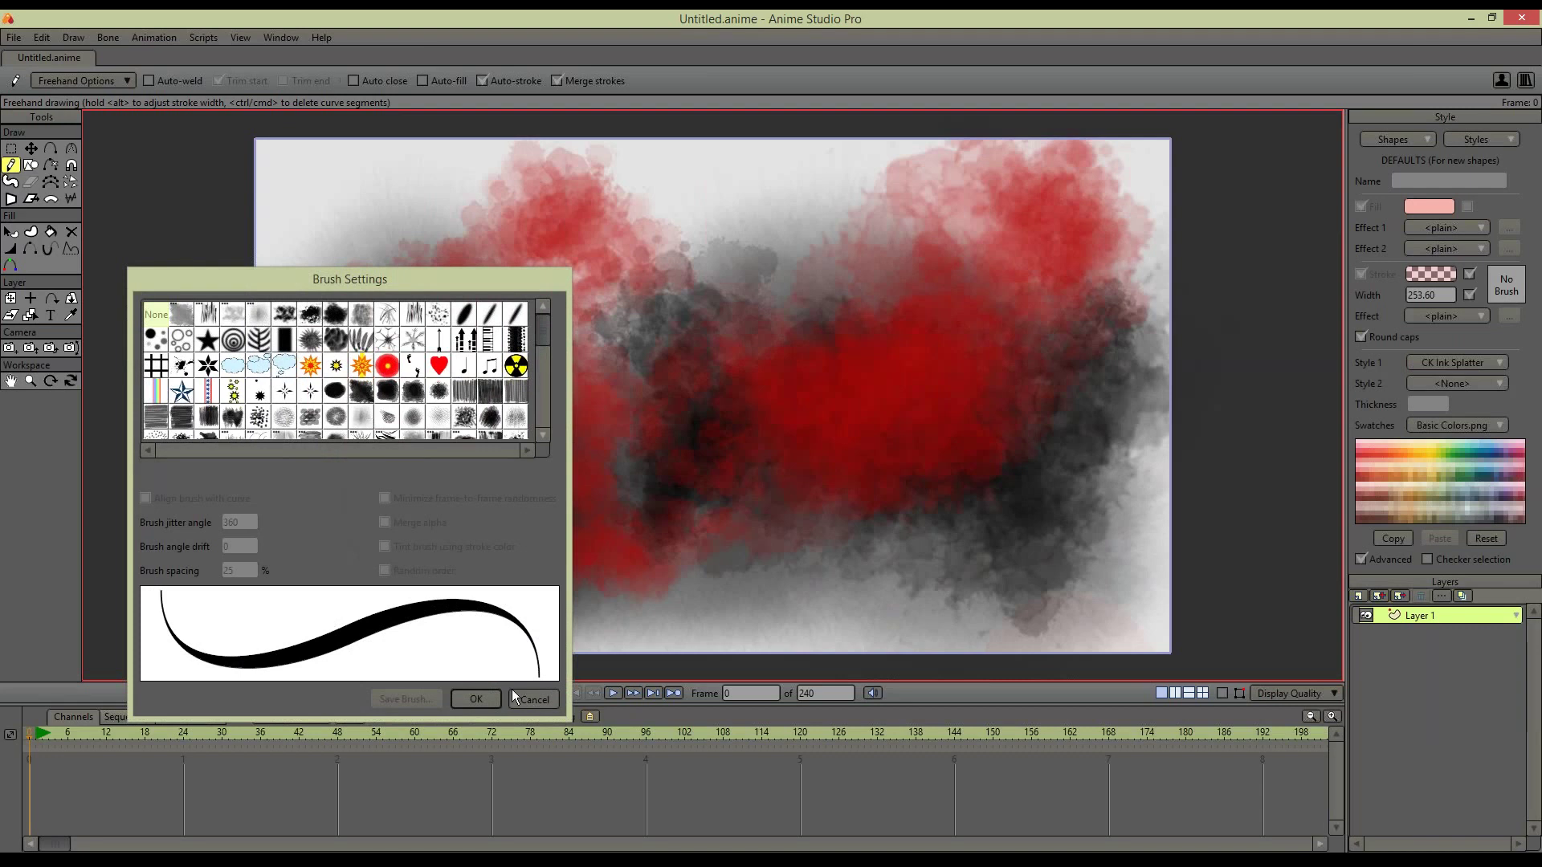
click(514, 693)
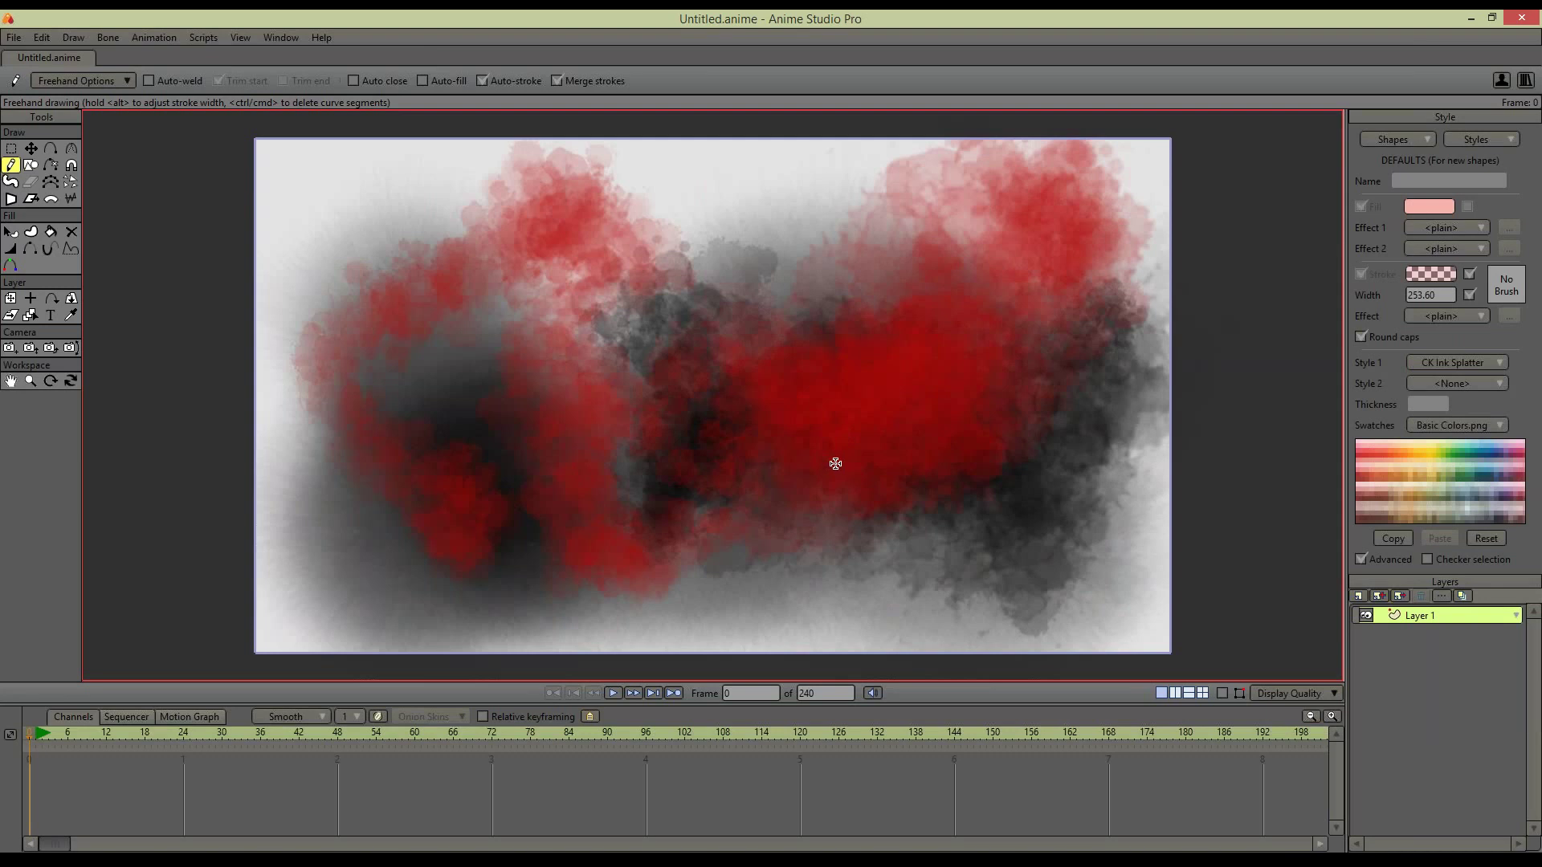
drag(836, 464, 835, 464)
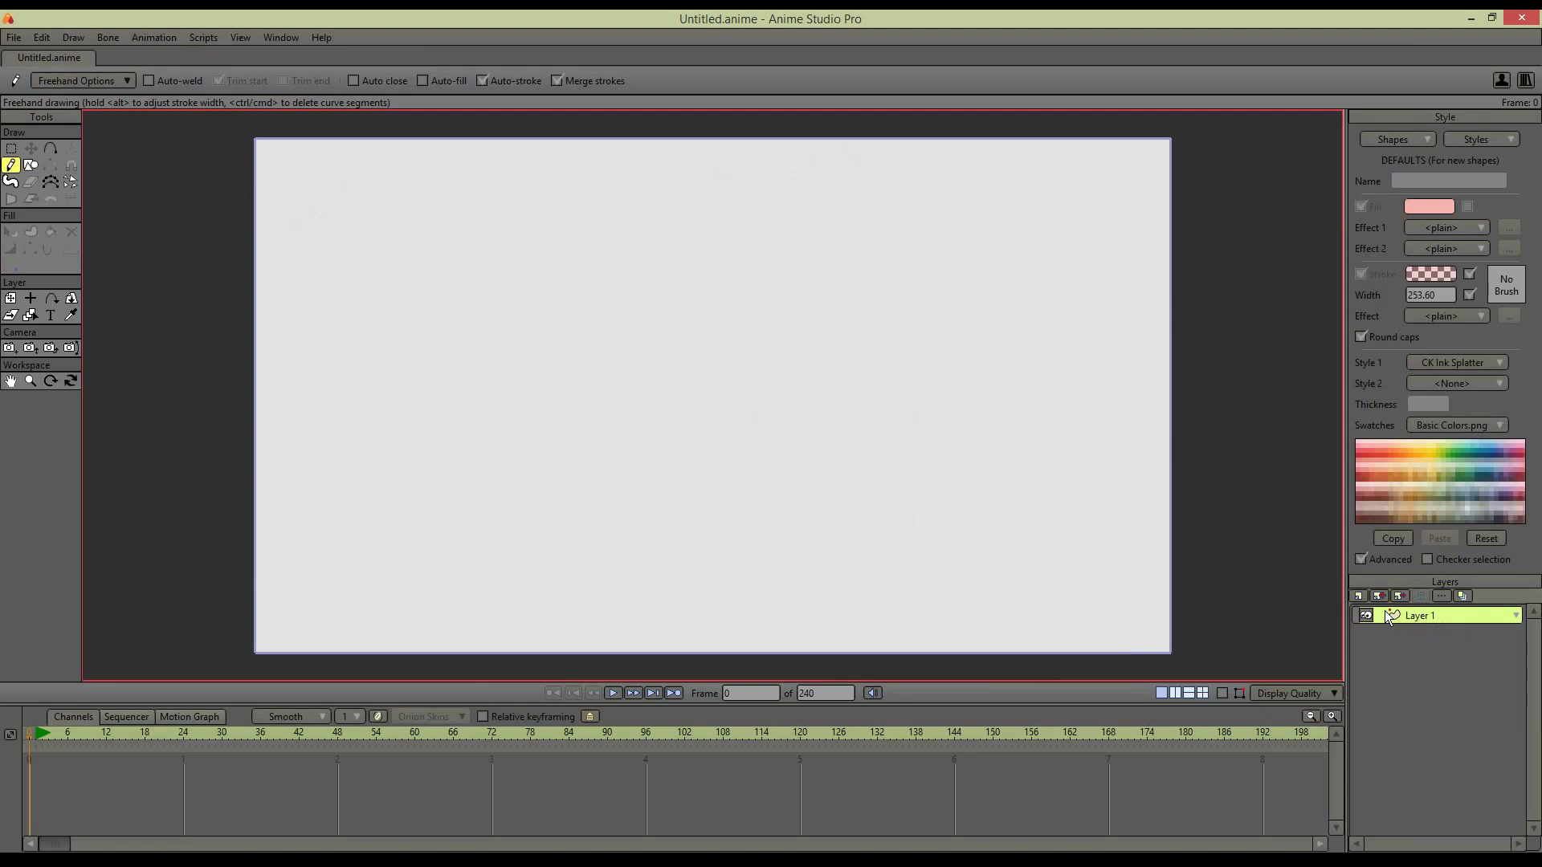
Set Style 1 to CK Ink Scratch and the stroke colour to translucent black
click(1497, 363)
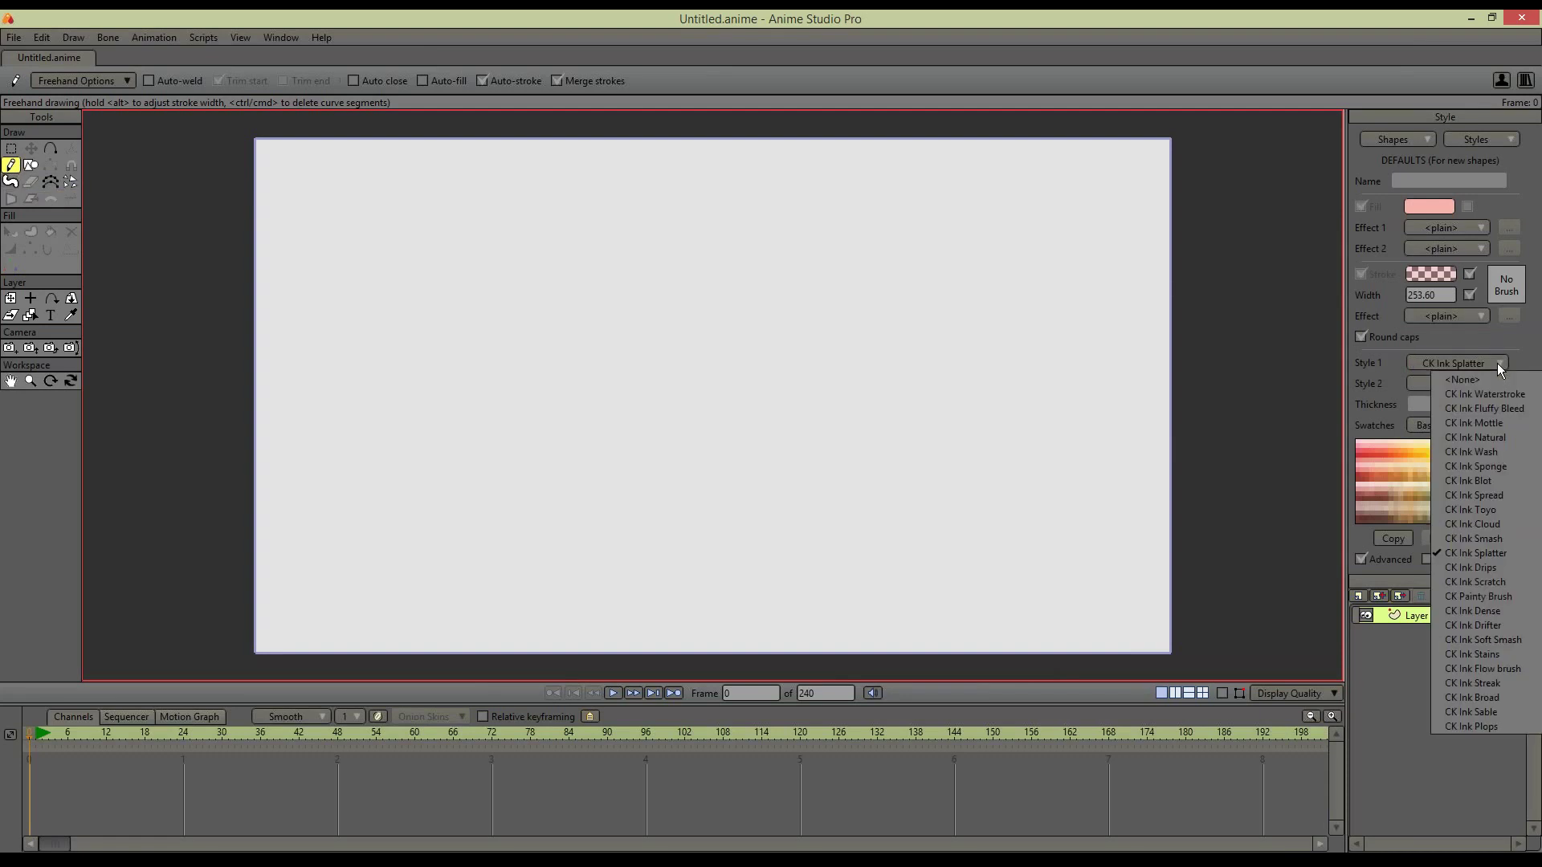
click(1513, 583)
click(1431, 275)
click(1451, 508)
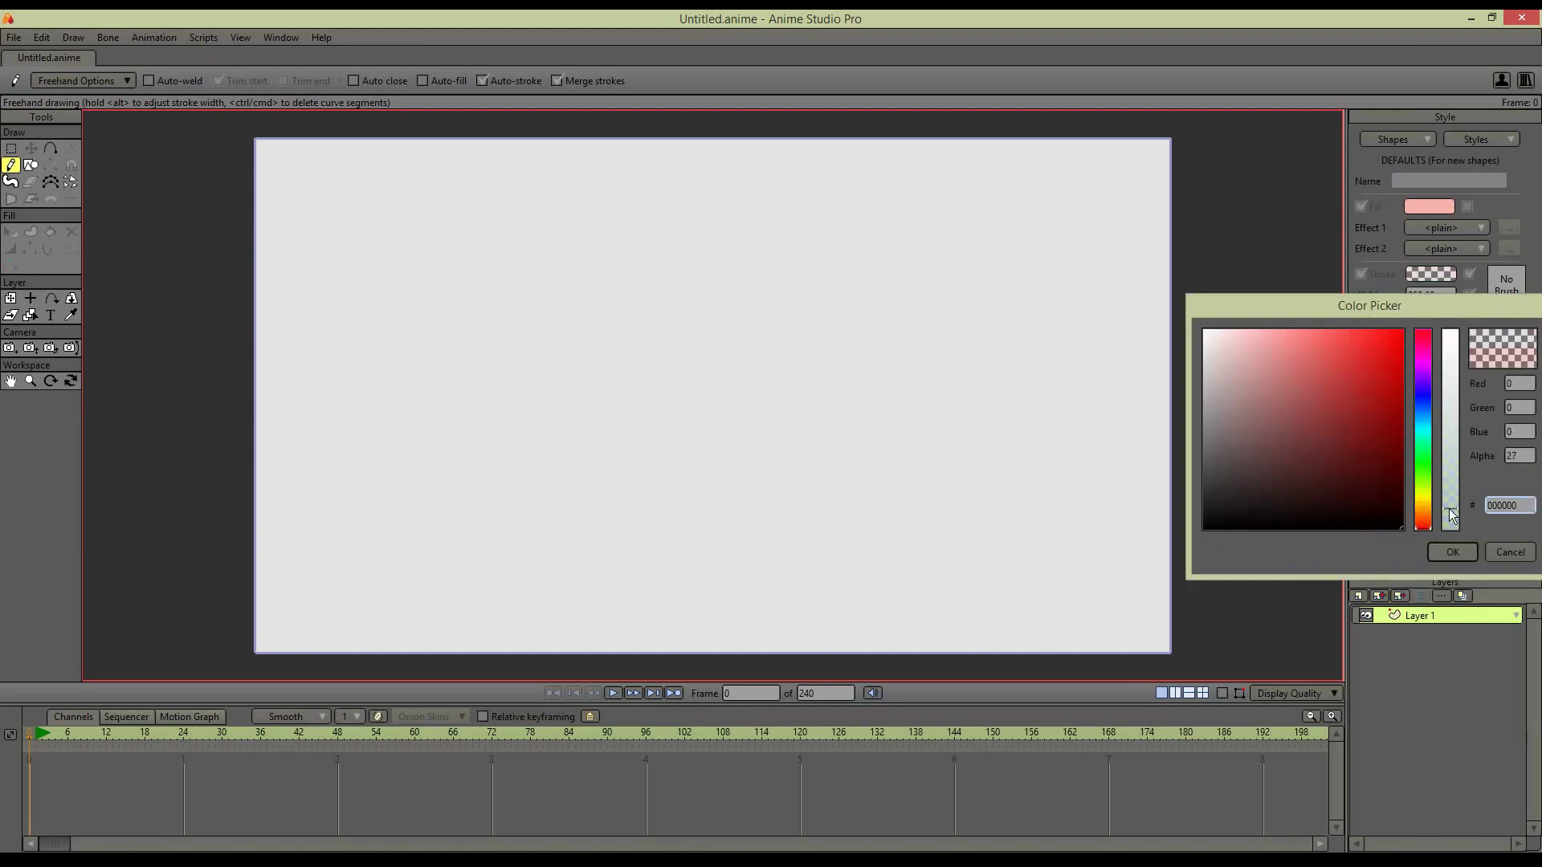
click(1452, 551)
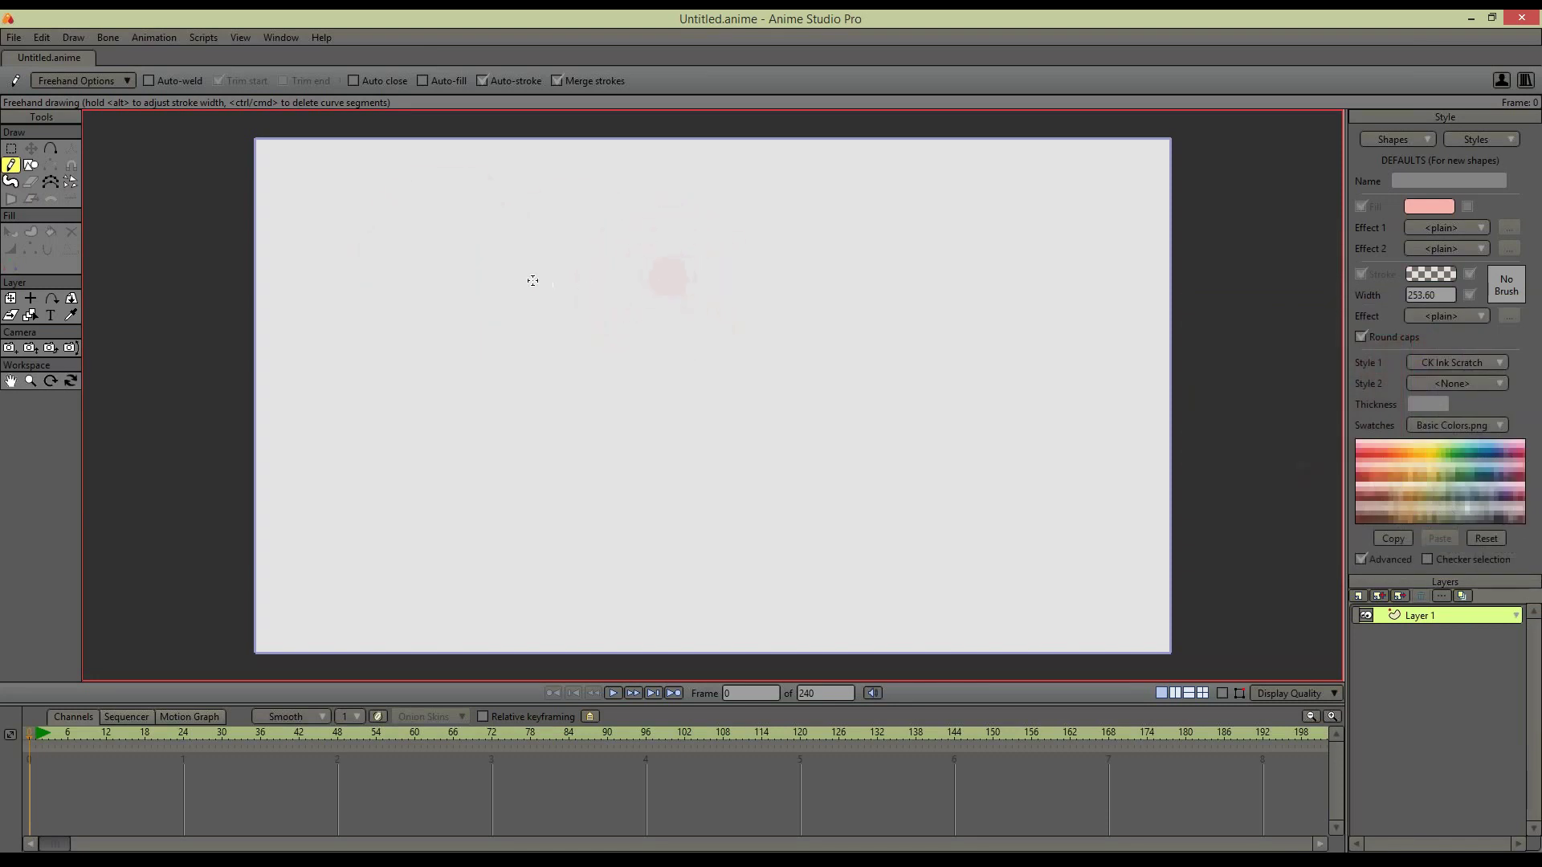
Reduce the stroke width to 46 and sketch a shaded volcano in the canvas's upper left with a horizon line spanning the canvas
drag(530, 276, 529, 286)
mouse_move(446, 232)
mouse_down()
mouse_move(361, 321)
mouse_move(440, 211)
mouse_move(455, 250)
mouse_move(438, 265)
mouse_move(482, 289)
mouse_move(366, 325)
mouse_move(431, 220)
mouse_move(320, 344)
mouse_up()
mouse_move(492, 237)
mouse_down()
mouse_move(515, 283)
mouse_move(494, 231)
mouse_move(554, 305)
mouse_move(366, 345)
mouse_move(498, 330)
mouse_move(410, 369)
mouse_move(727, 370)
mouse_move(415, 361)
mouse_move(521, 301)
mouse_move(1025, 374)
mouse_move(988, 356)
mouse_move(345, 389)
mouse_up()
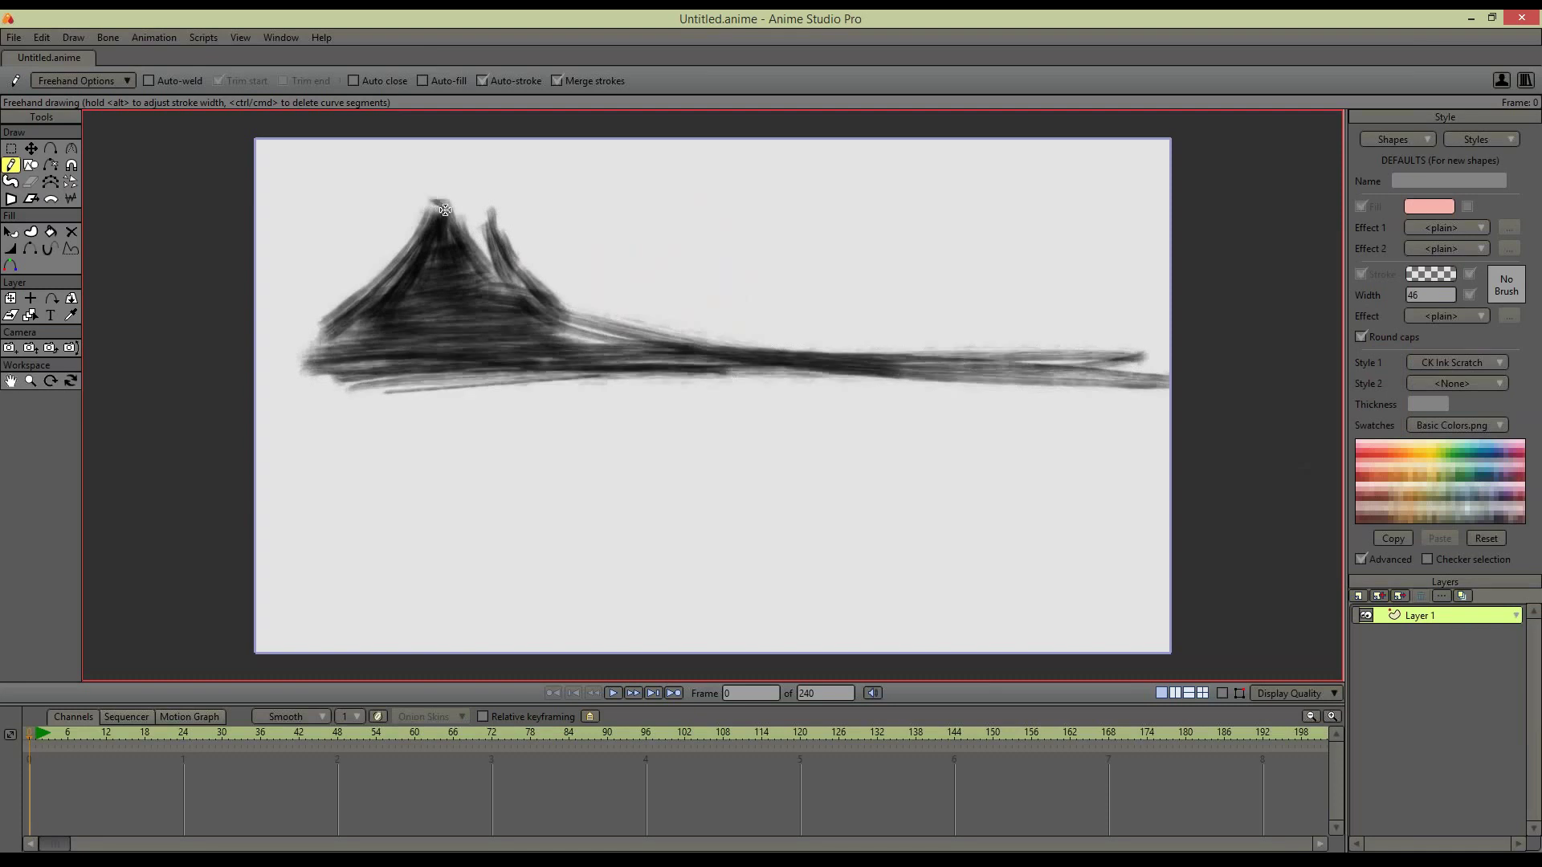
mouse_move(325, 328)
mouse_down()
mouse_move(251, 357)
mouse_move(643, 359)
mouse_move(269, 390)
mouse_up()
Inspect the vector points of the volcano sketch and return to the Freehand tool
key(g)
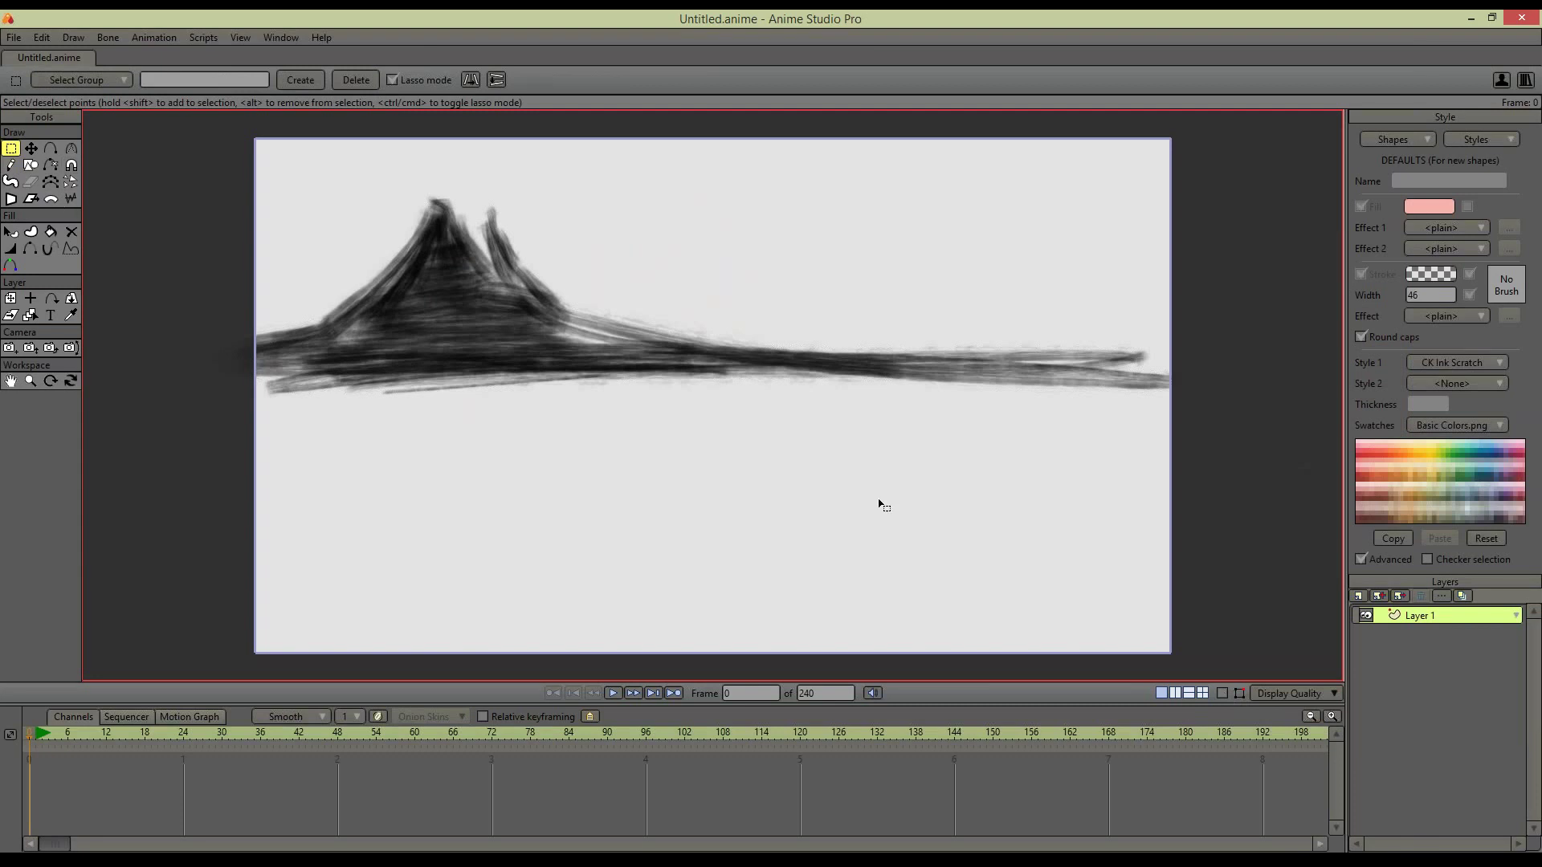
click(1223, 694)
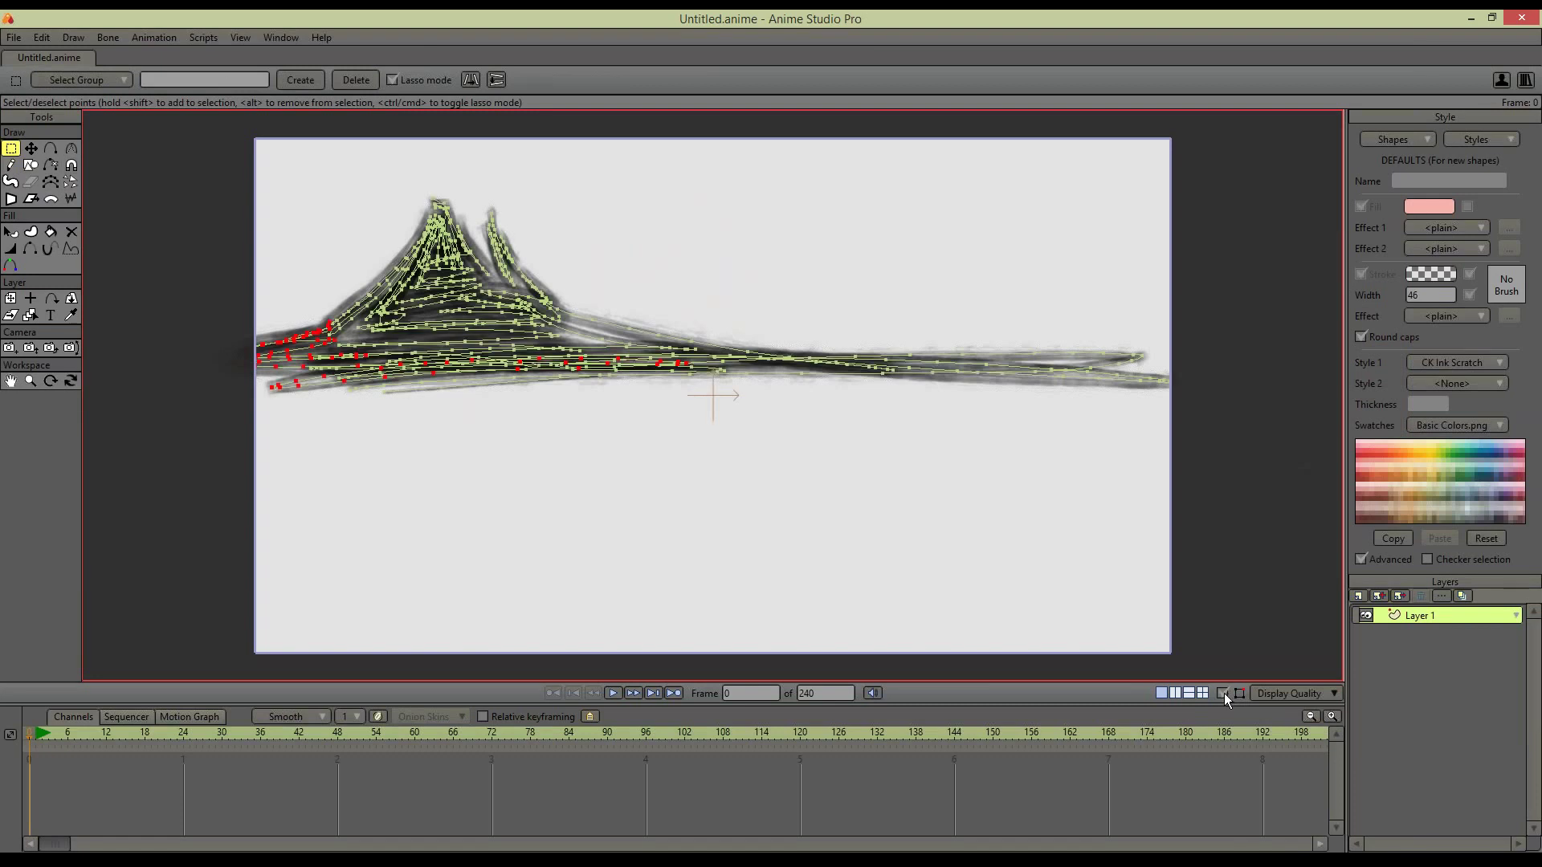
click(1225, 693)
click(11, 164)
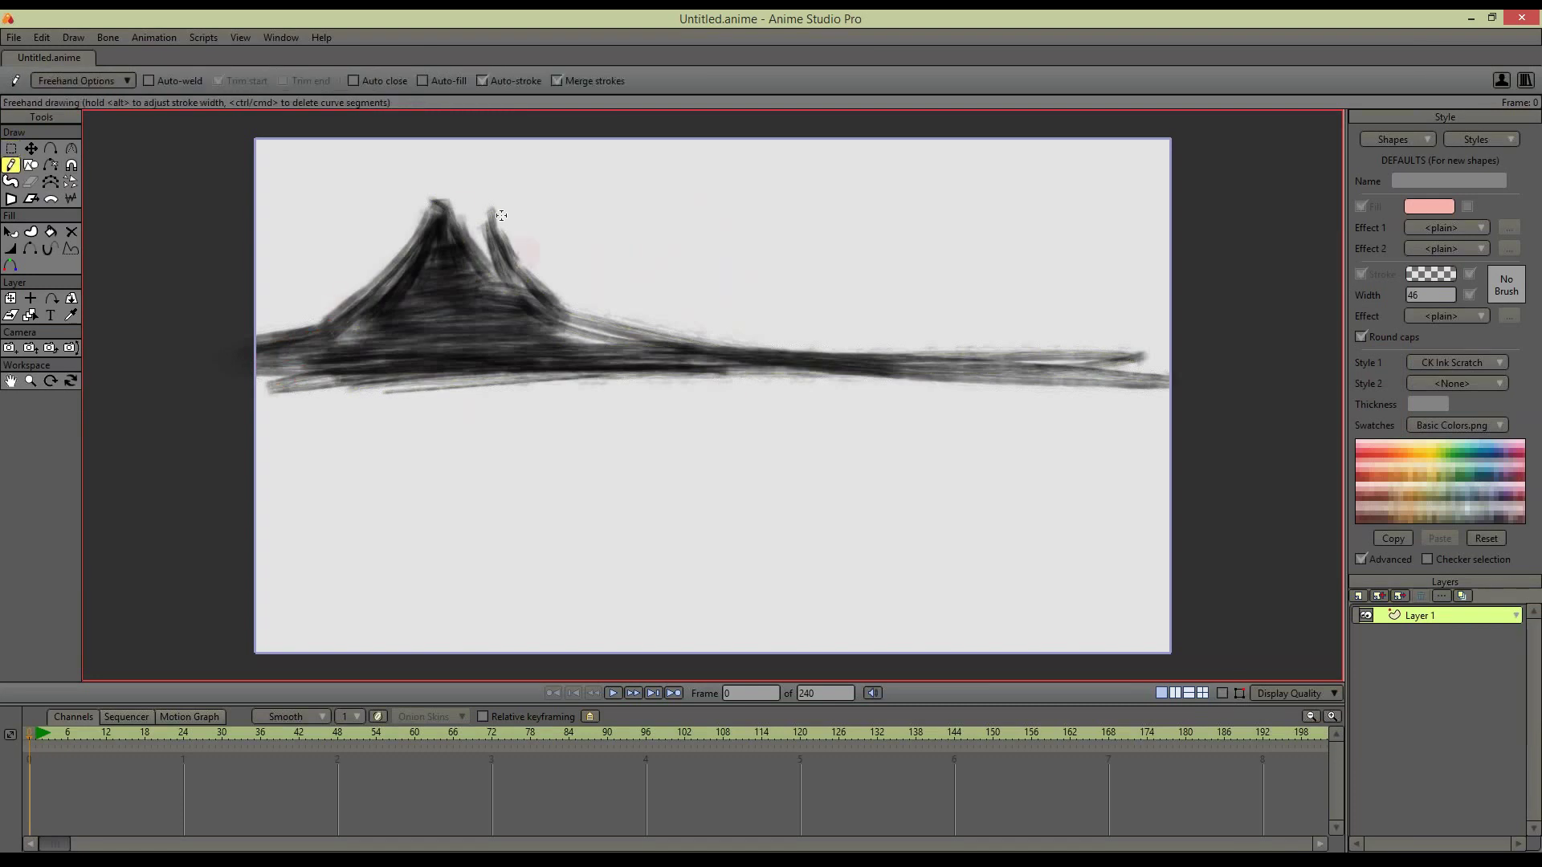
Undo the first crater rim stroke and redraw the rim between the volcano's peaks with a stroke width of 19.60
drag(464, 211, 490, 210)
key(ctrl+z)
mouse_move(441, 203)
mouse_down()
mouse_move(472, 222)
mouse_move(492, 210)
mouse_up()
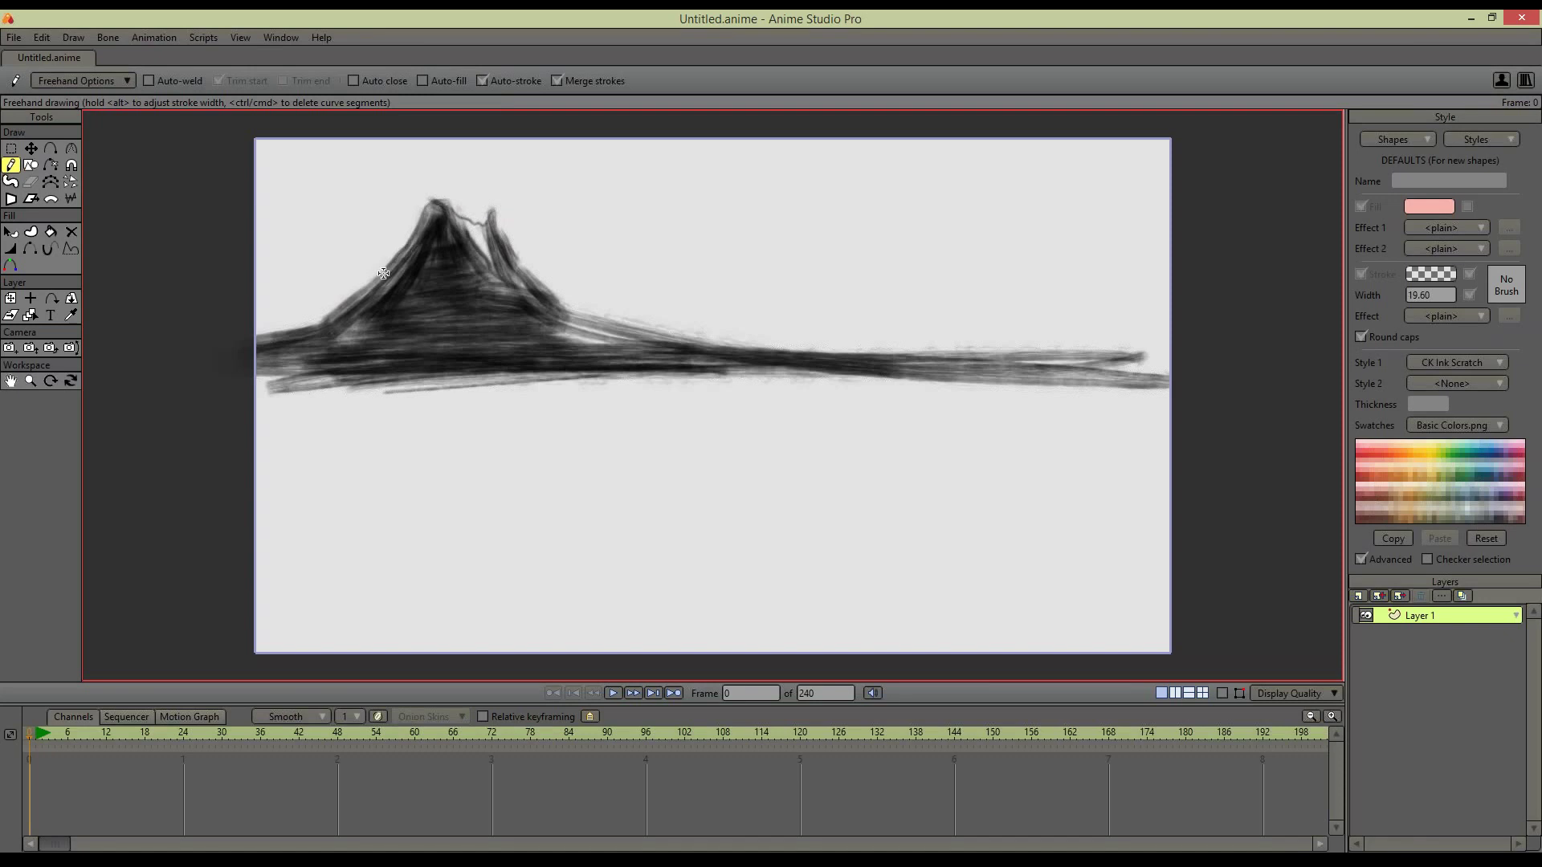
Darken the volcano's base and paint broad translucent horizontal bands below the horizon with a stroke width of 162.40
mouse_move(578, 321)
mouse_down()
mouse_move(816, 345)
mouse_move(809, 375)
mouse_move(1164, 388)
mouse_move(291, 398)
mouse_move(691, 396)
mouse_move(361, 418)
mouse_move(1169, 434)
mouse_move(1186, 472)
mouse_move(344, 502)
mouse_up()
click(1430, 275)
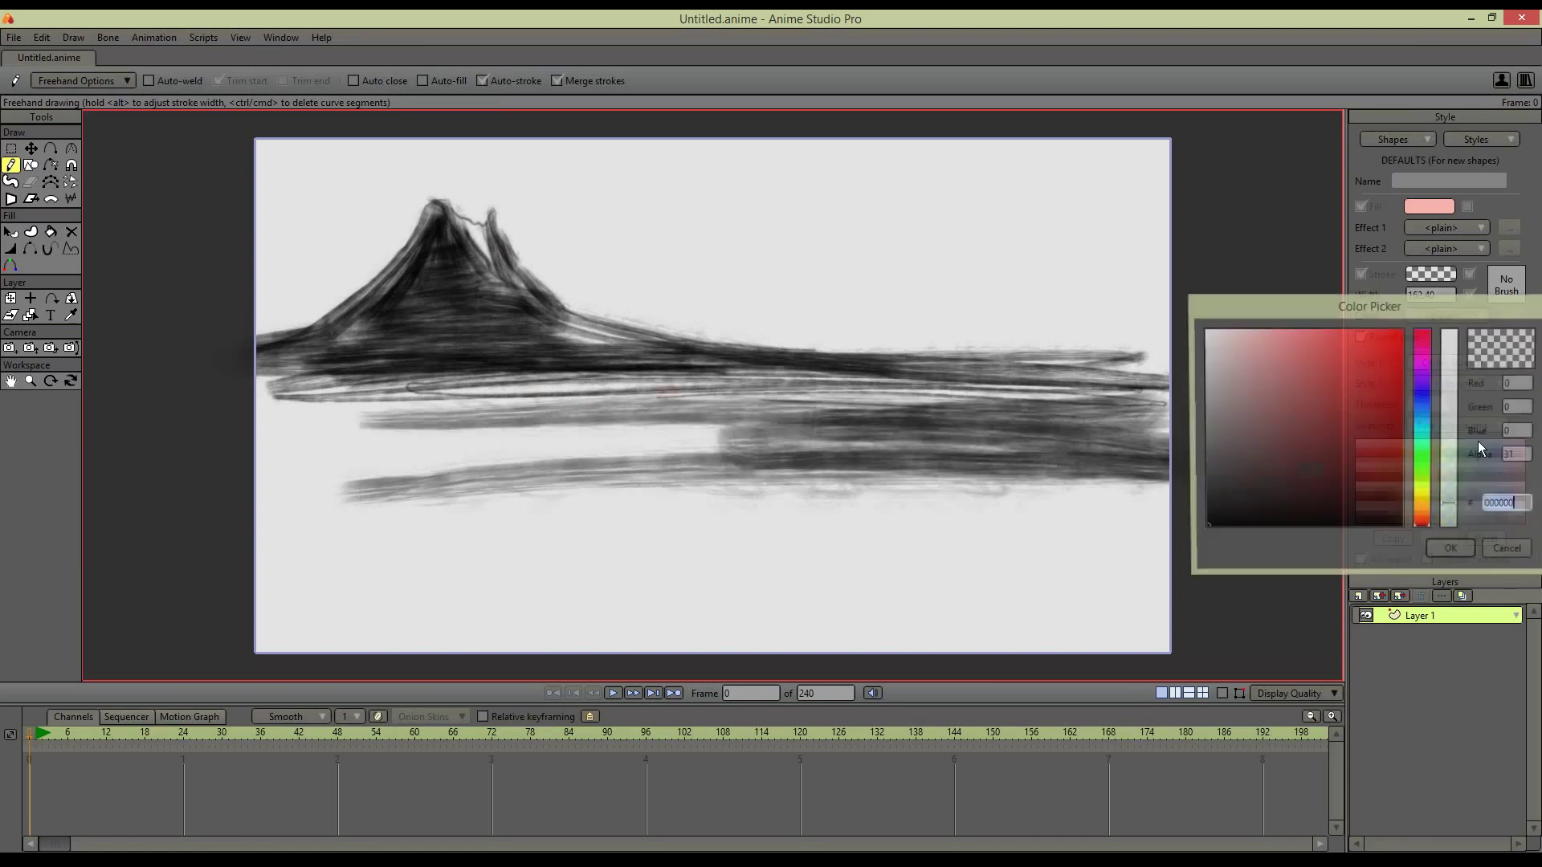
click(1447, 546)
mouse_move(1156, 502)
mouse_down()
mouse_move(405, 539)
mouse_move(389, 464)
mouse_move(354, 474)
mouse_move(337, 368)
mouse_move(228, 419)
mouse_move(1180, 368)
mouse_move(660, 379)
mouse_up()
drag(251, 359, 234, 363)
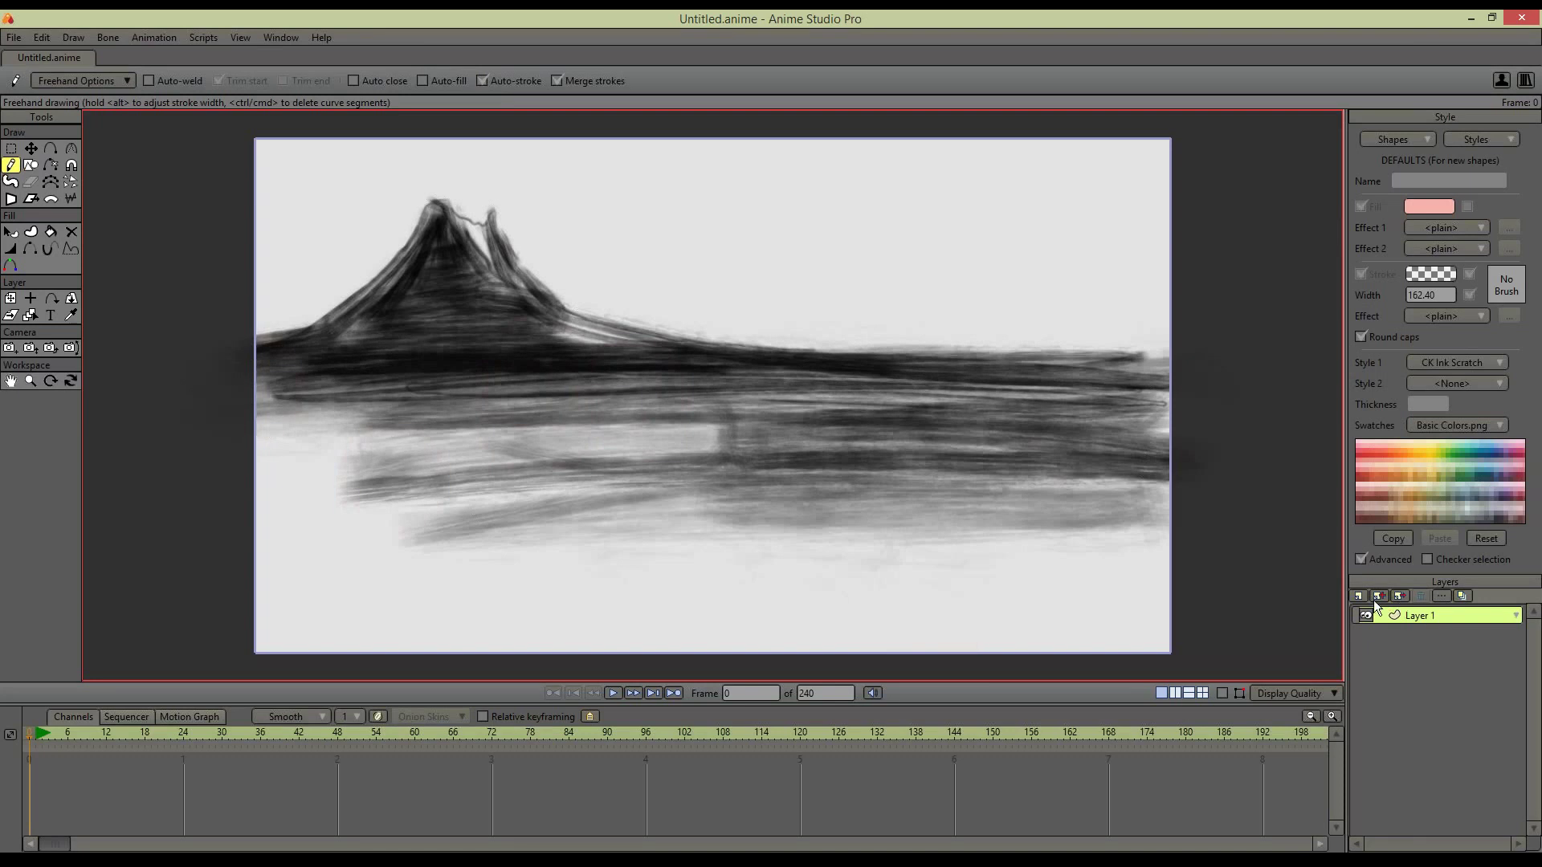
Add a new vector layer above the landscape and set the stroke colour's alpha to 68
click(1362, 597)
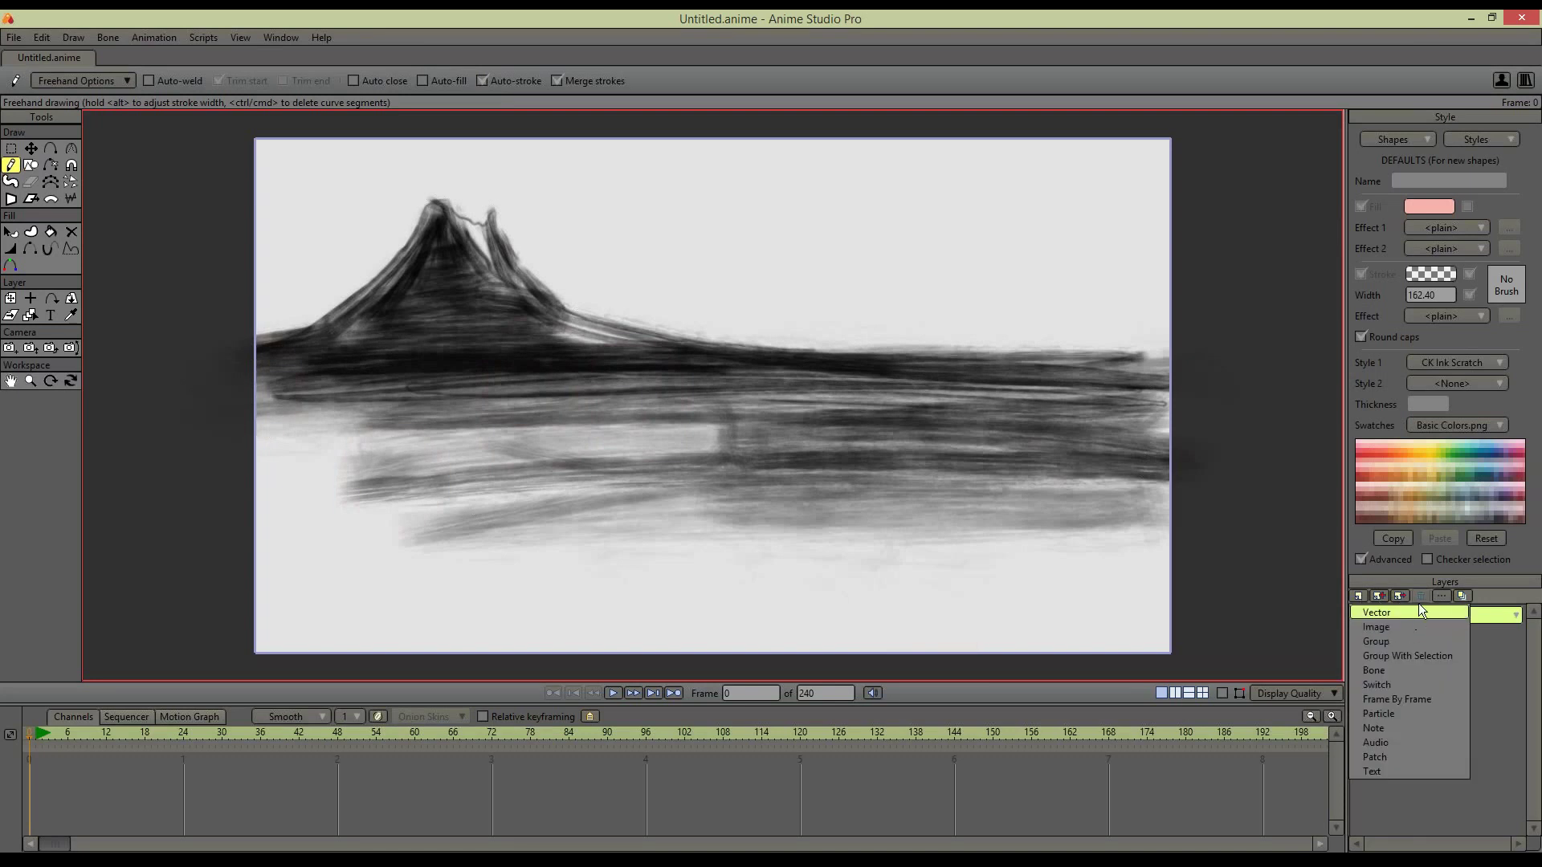
click(1414, 612)
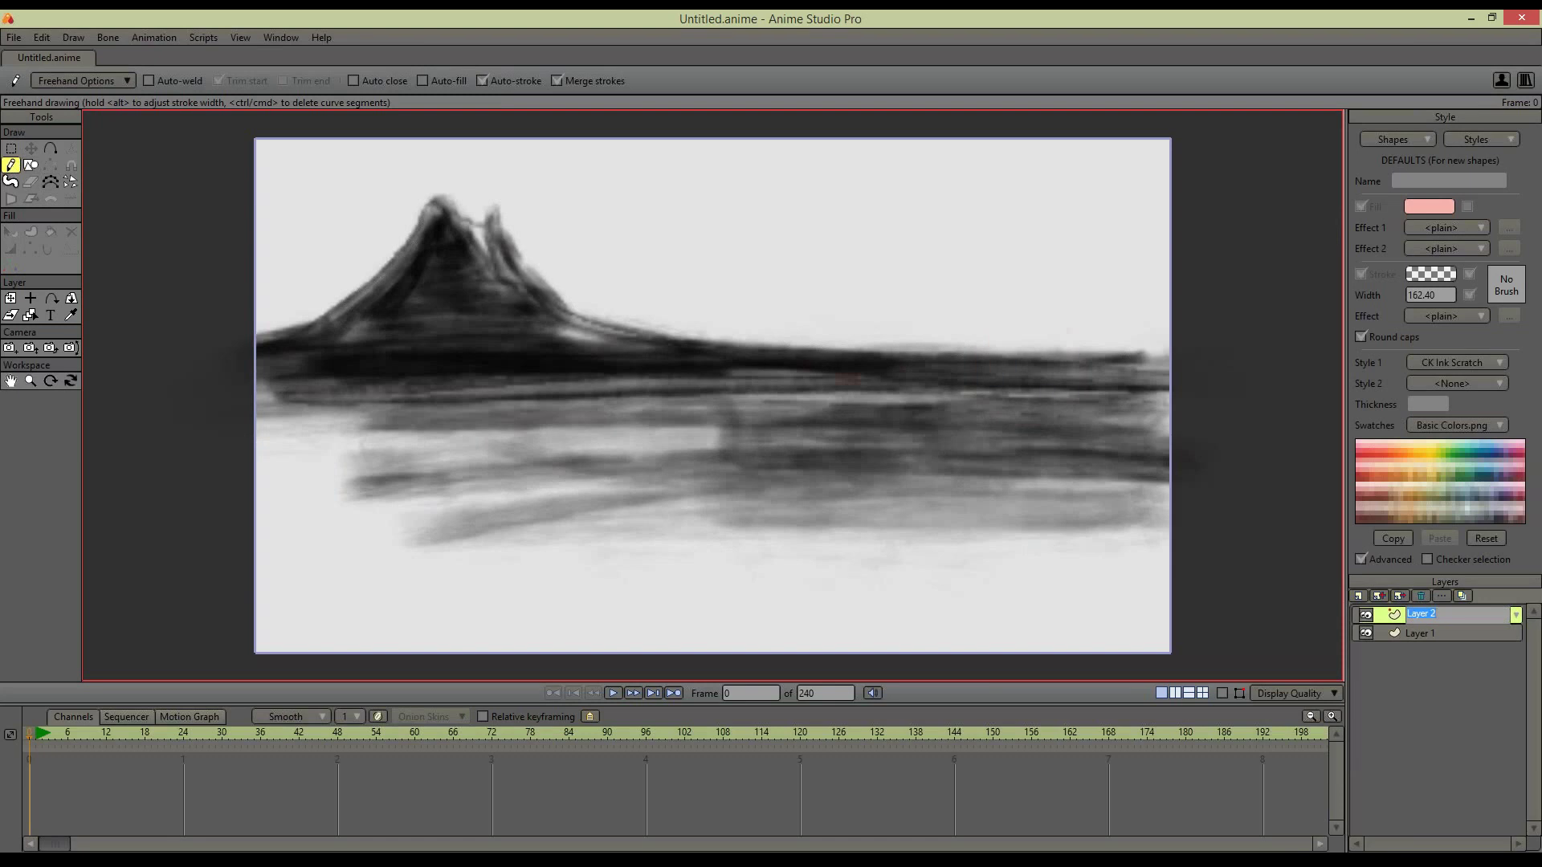
click(1434, 275)
click(1452, 484)
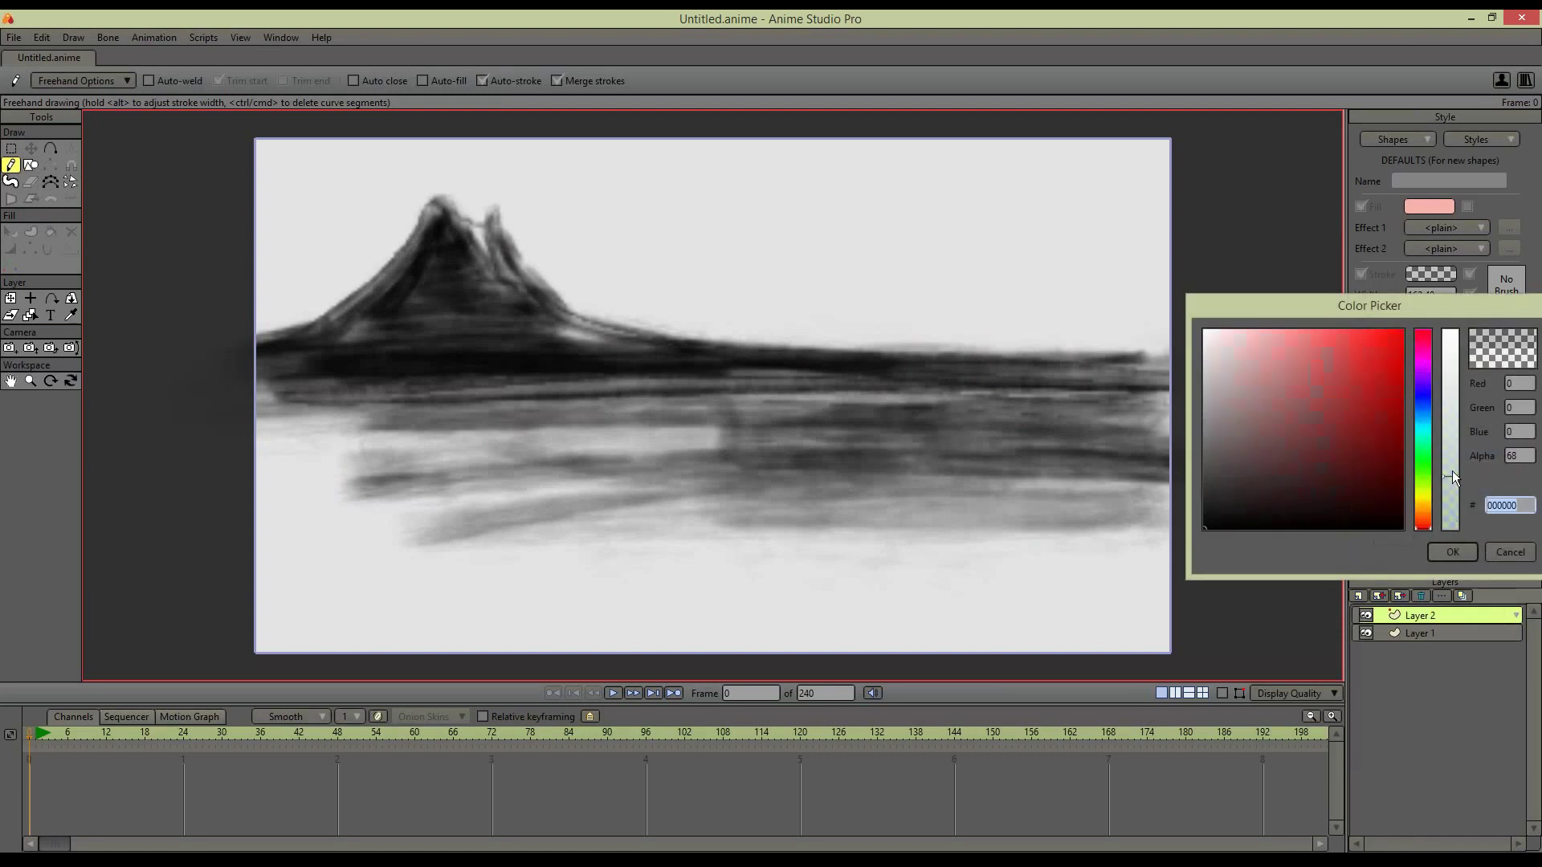
key(Return)
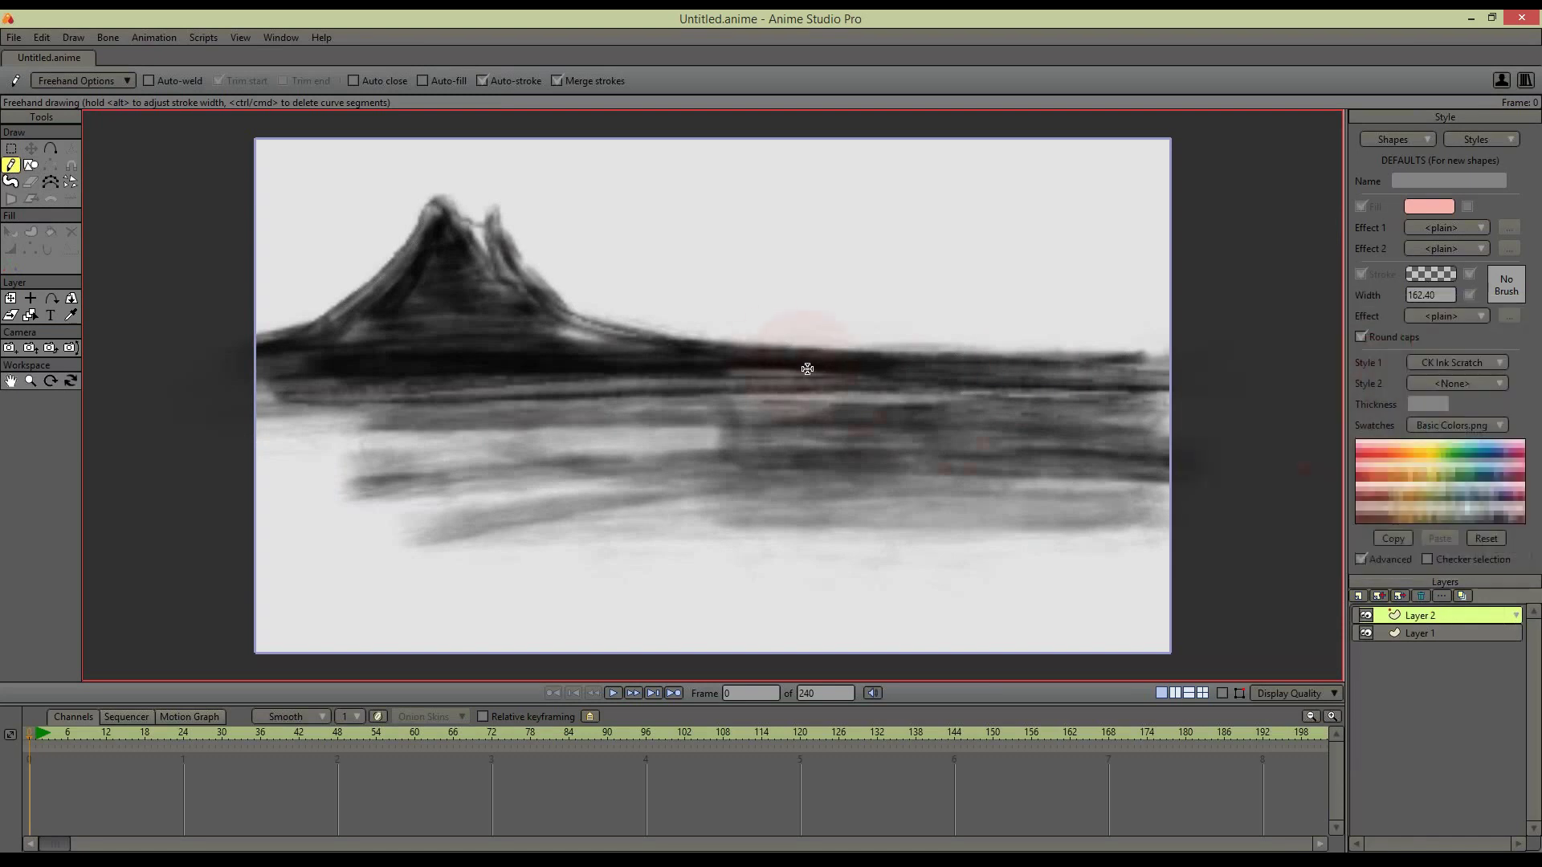
drag(937, 303, 938, 413)
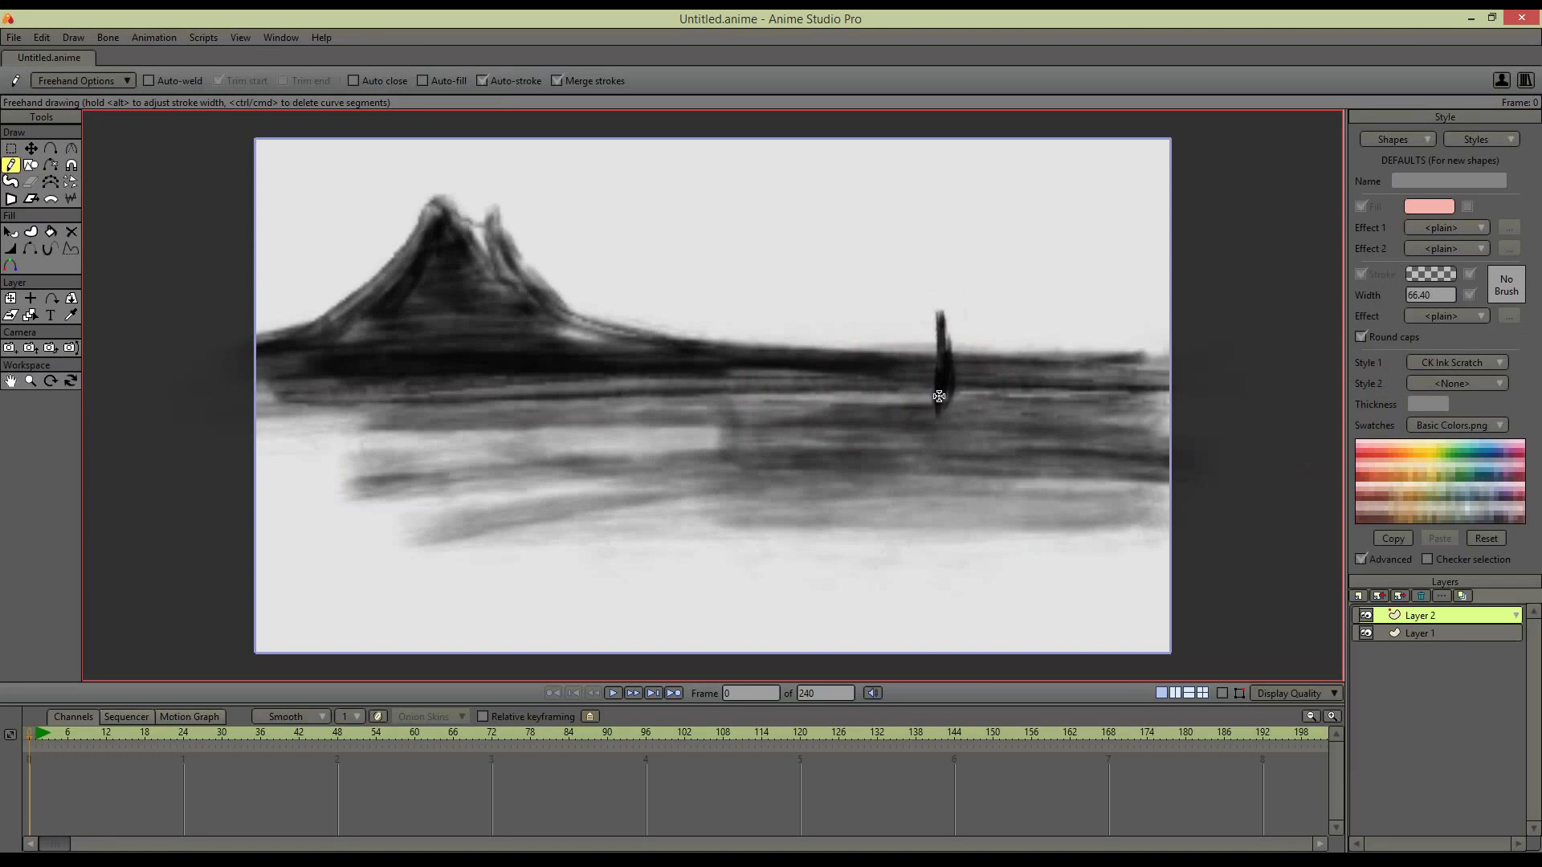
key(ctrl+z)
key(ctrl+z)
Paint two palm trees on the landscape's right side and a dark foreground land strip across the canvas with a stroke width of 66.40
drag(933, 255, 963, 383)
mouse_move(931, 241)
mouse_down()
mouse_move(882, 262)
mouse_move(928, 236)
mouse_move(929, 255)
mouse_move(936, 231)
mouse_move(964, 240)
mouse_move(936, 282)
mouse_move(956, 406)
mouse_move(910, 422)
mouse_move(399, 428)
mouse_move(1136, 434)
mouse_move(988, 407)
mouse_move(1064, 399)
mouse_move(1081, 424)
mouse_move(228, 440)
mouse_move(614, 437)
mouse_move(377, 450)
mouse_move(598, 442)
mouse_move(1153, 480)
mouse_move(346, 473)
mouse_move(316, 458)
mouse_move(265, 438)
mouse_up()
mouse_move(1016, 343)
mouse_down()
mouse_move(1028, 404)
mouse_move(1028, 288)
mouse_move(1047, 324)
mouse_move(1044, 290)
mouse_move(997, 287)
mouse_move(1060, 271)
mouse_up()
mouse_move(598, 466)
mouse_down()
mouse_move(265, 487)
mouse_move(1014, 507)
mouse_up()
mouse_move(1205, 512)
mouse_down()
mouse_move(265, 502)
mouse_move(906, 465)
mouse_move(240, 454)
mouse_move(1135, 475)
mouse_move(998, 441)
mouse_up()
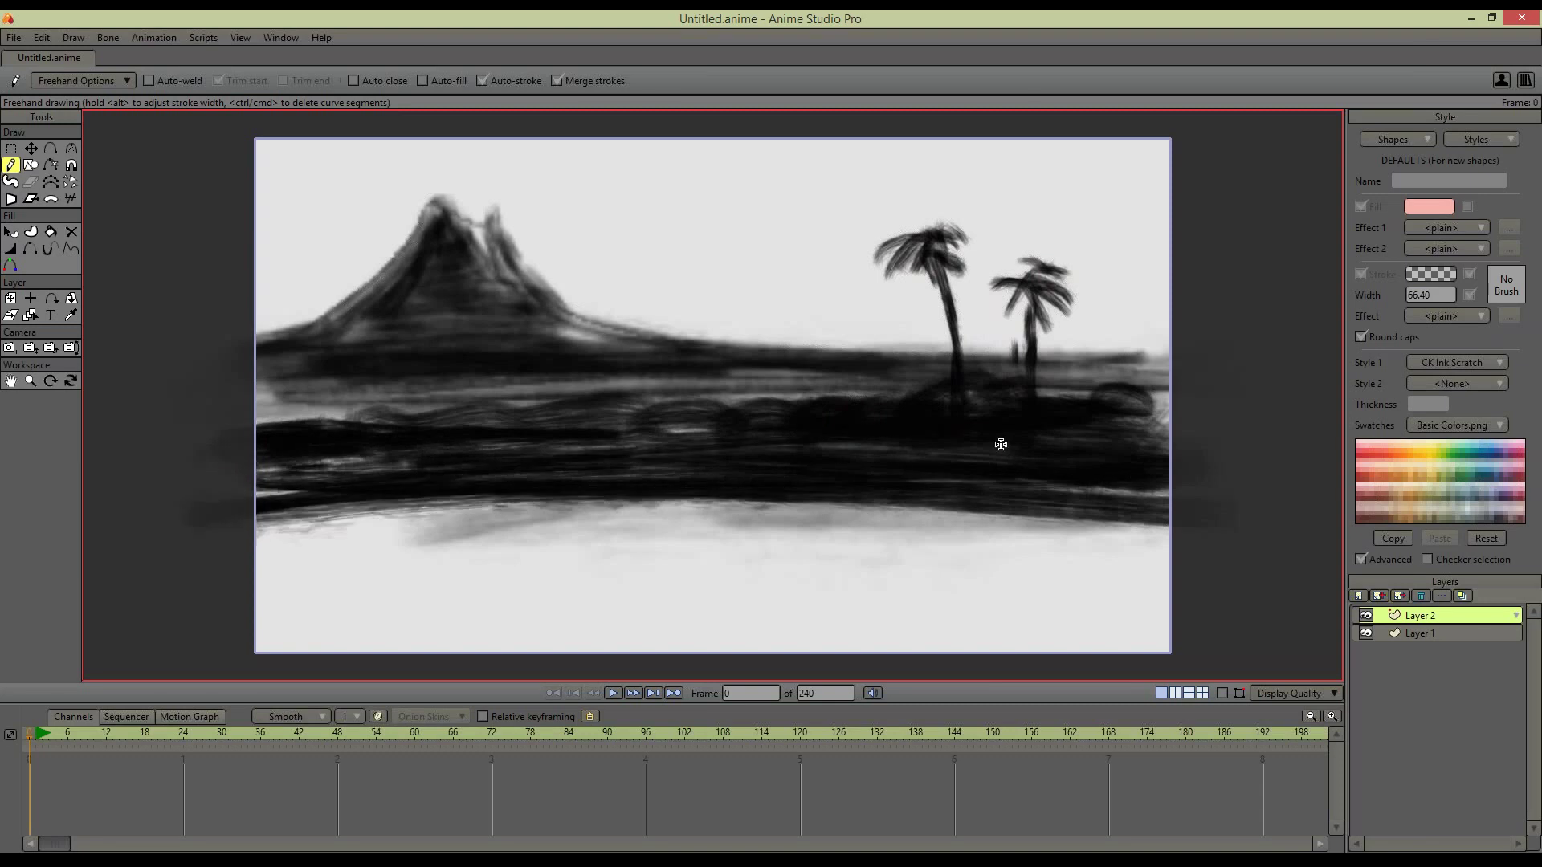
Add a new vector layer and place it beneath Layer 1 at the bottom of the layer stack
click(1382, 596)
click(1378, 612)
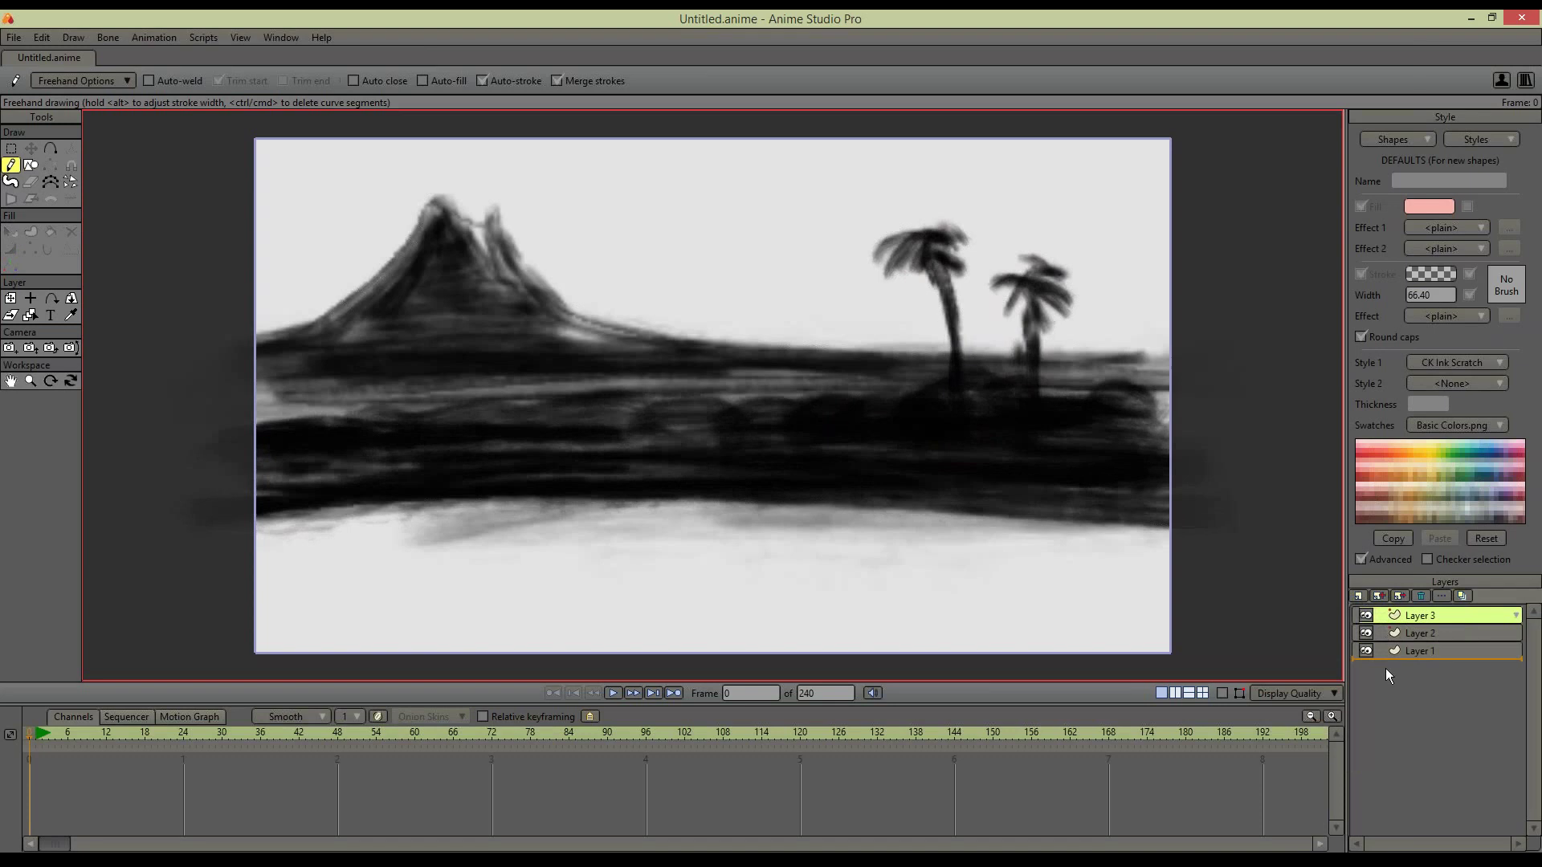
drag(1383, 625, 1414, 660)
Paint translucent dark clouds across the sky with the CK Ink Stains style and a stroke width of 256, checking the result by toggling Layer 3
click(1437, 281)
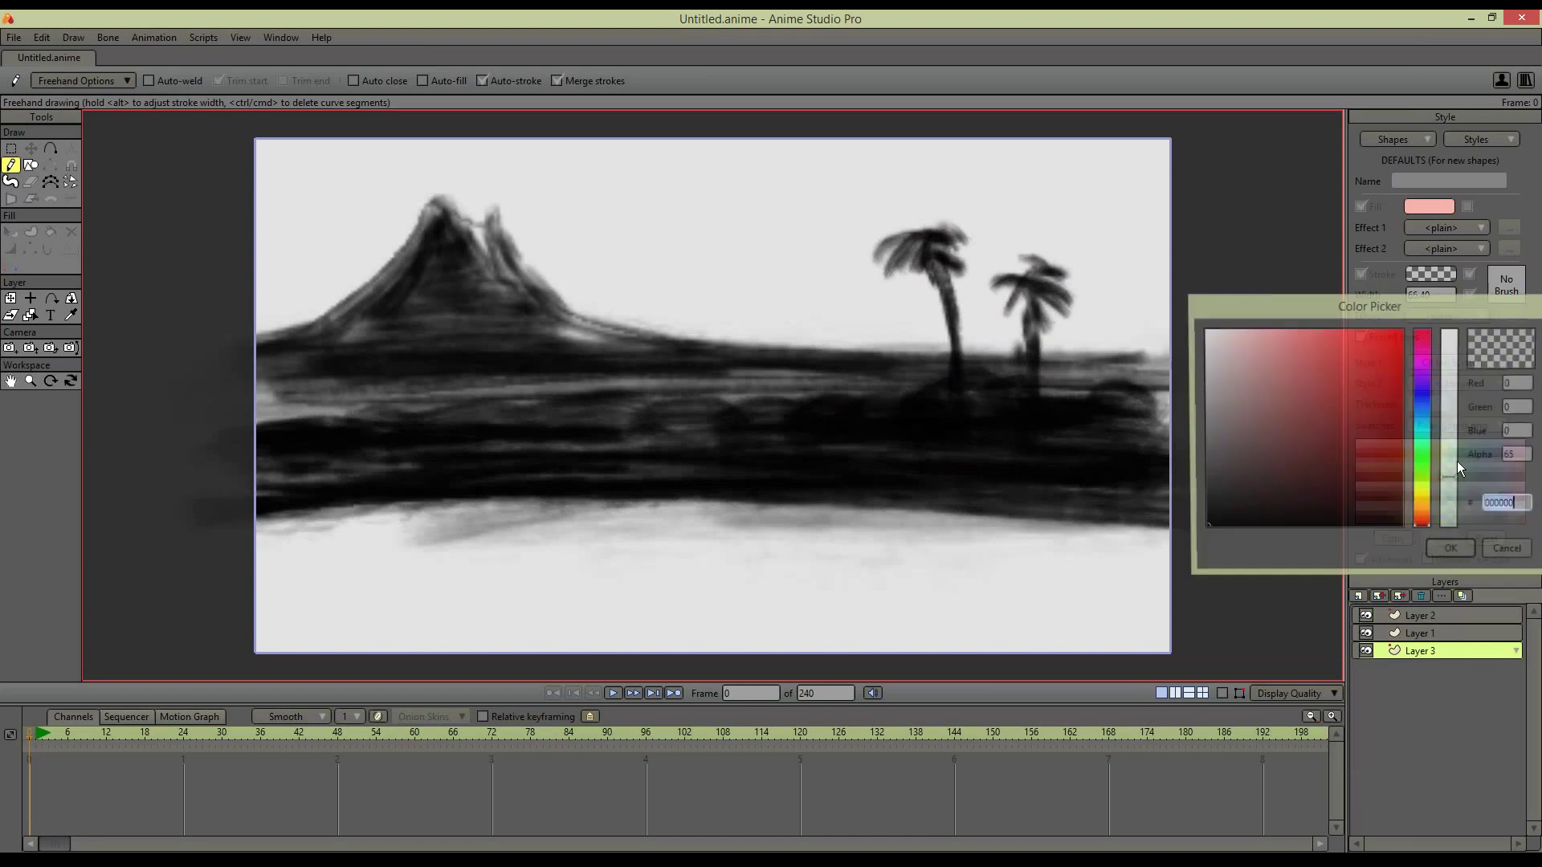
click(1450, 549)
click(1483, 363)
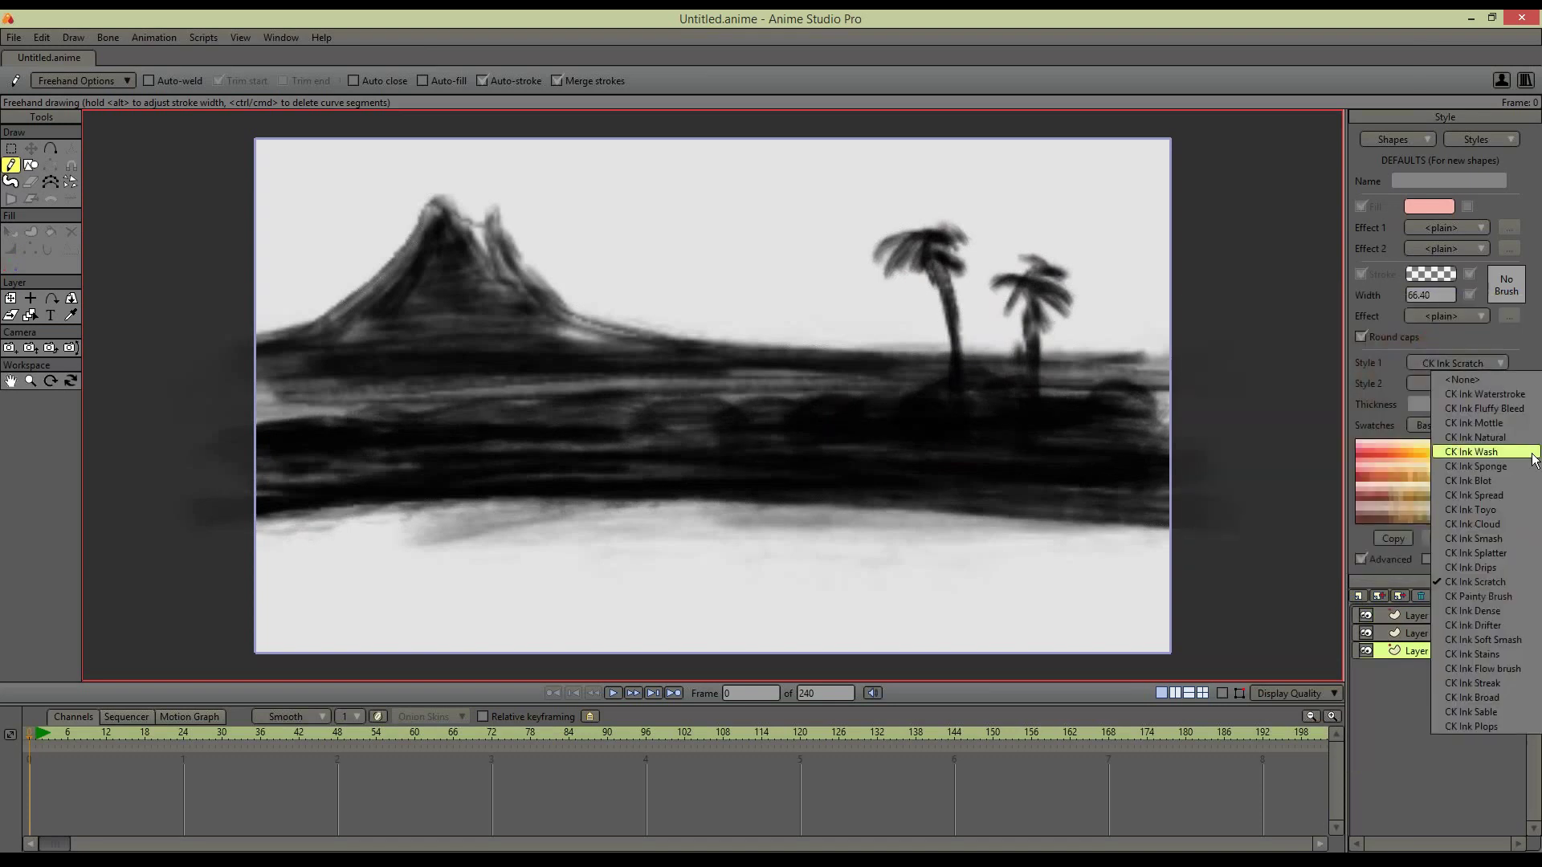
click(1504, 415)
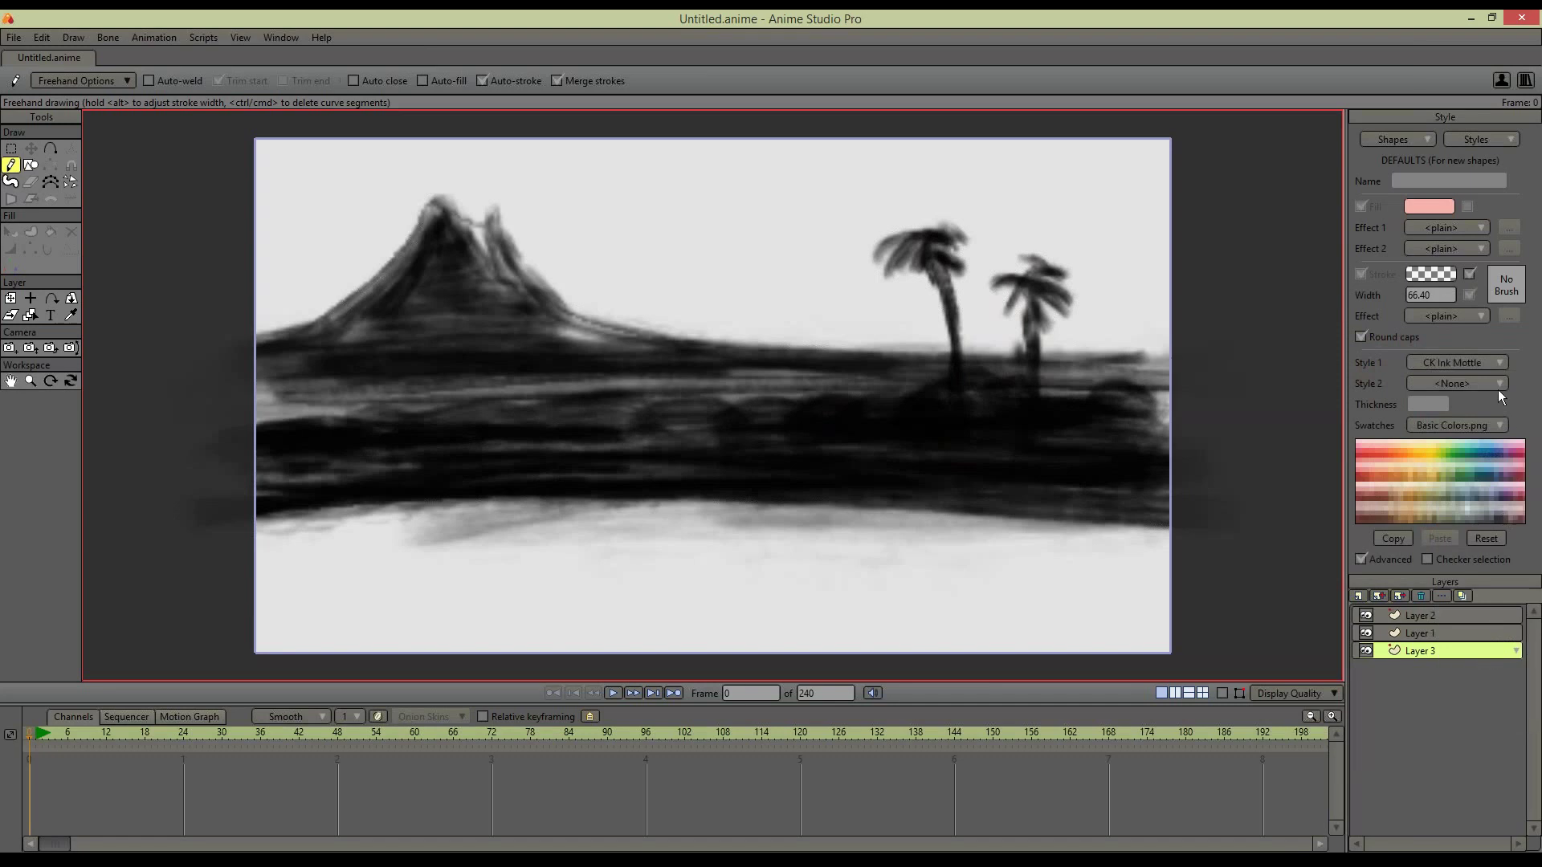
click(1482, 363)
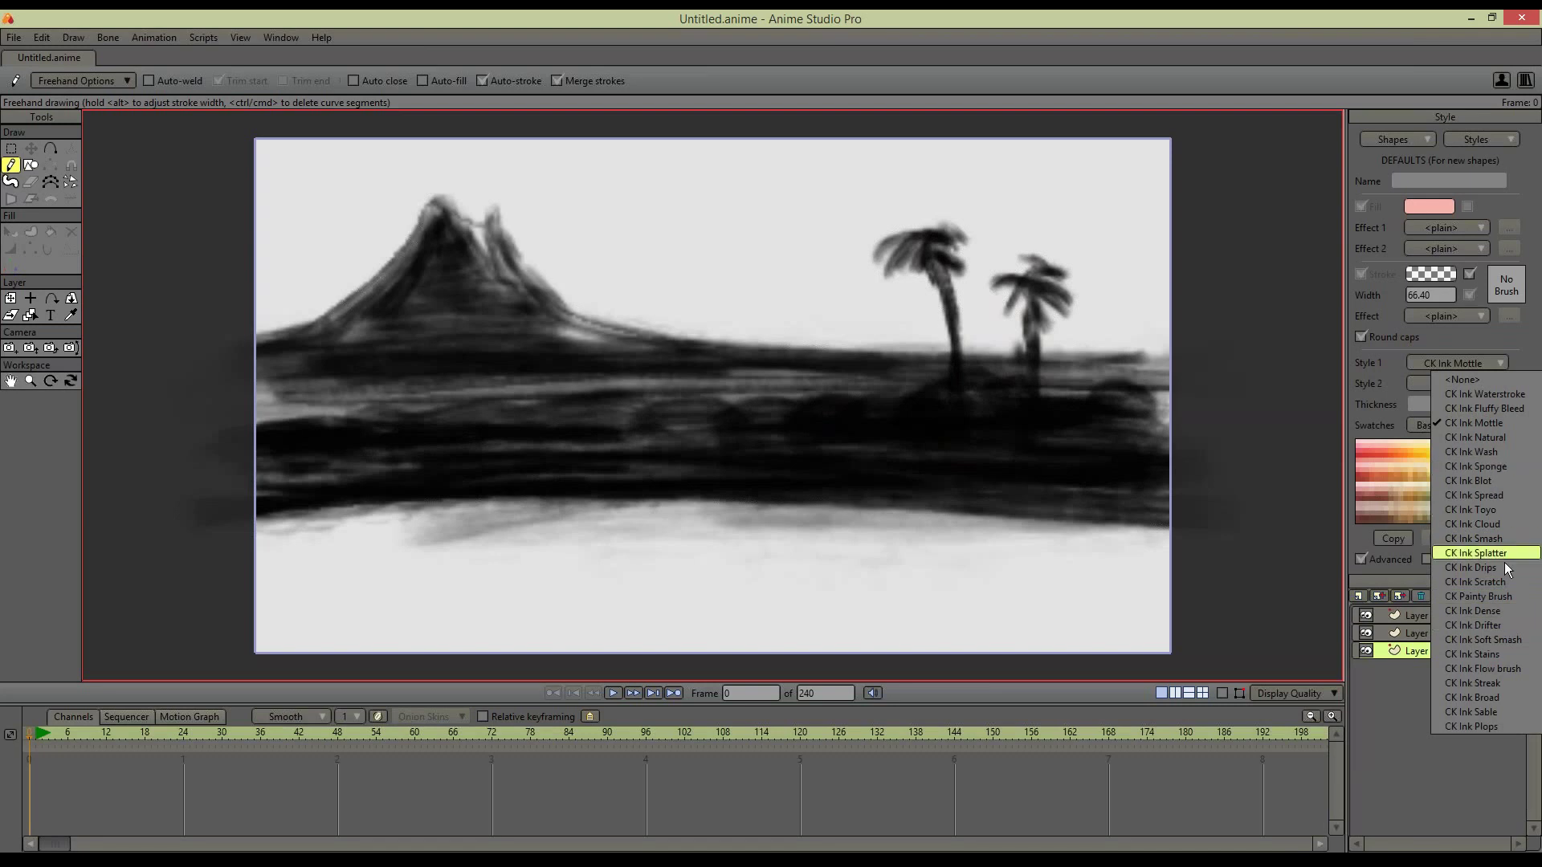
click(1502, 654)
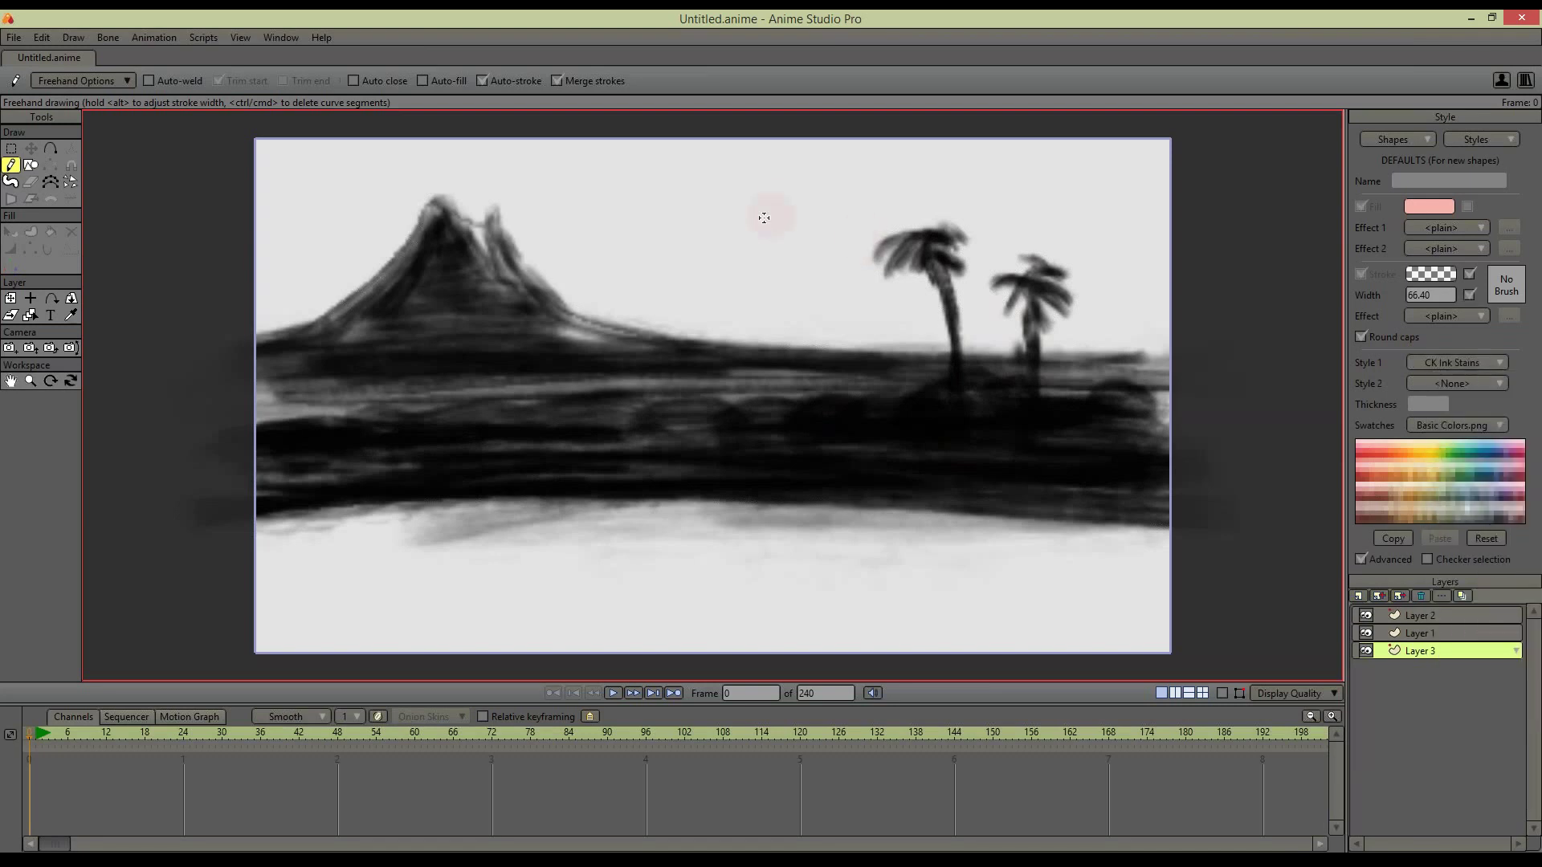
mouse_move(776, 210)
mouse_down()
mouse_move(862, 180)
mouse_move(876, 215)
mouse_move(779, 184)
mouse_move(813, 158)
mouse_move(924, 150)
mouse_move(834, 186)
mouse_move(906, 174)
mouse_move(863, 211)
mouse_up()
mouse_move(974, 228)
mouse_down()
mouse_move(1115, 206)
mouse_move(1111, 238)
mouse_move(1057, 266)
mouse_move(873, 257)
mouse_move(739, 219)
mouse_move(634, 158)
mouse_move(840, 150)
mouse_move(710, 220)
mouse_move(774, 189)
mouse_move(738, 225)
mouse_move(793, 196)
mouse_move(770, 243)
mouse_move(908, 208)
mouse_move(882, 199)
mouse_move(1001, 205)
mouse_move(1157, 164)
mouse_move(1168, 219)
mouse_move(568, 126)
mouse_move(398, 127)
mouse_move(248, 216)
mouse_up()
click(1366, 651)
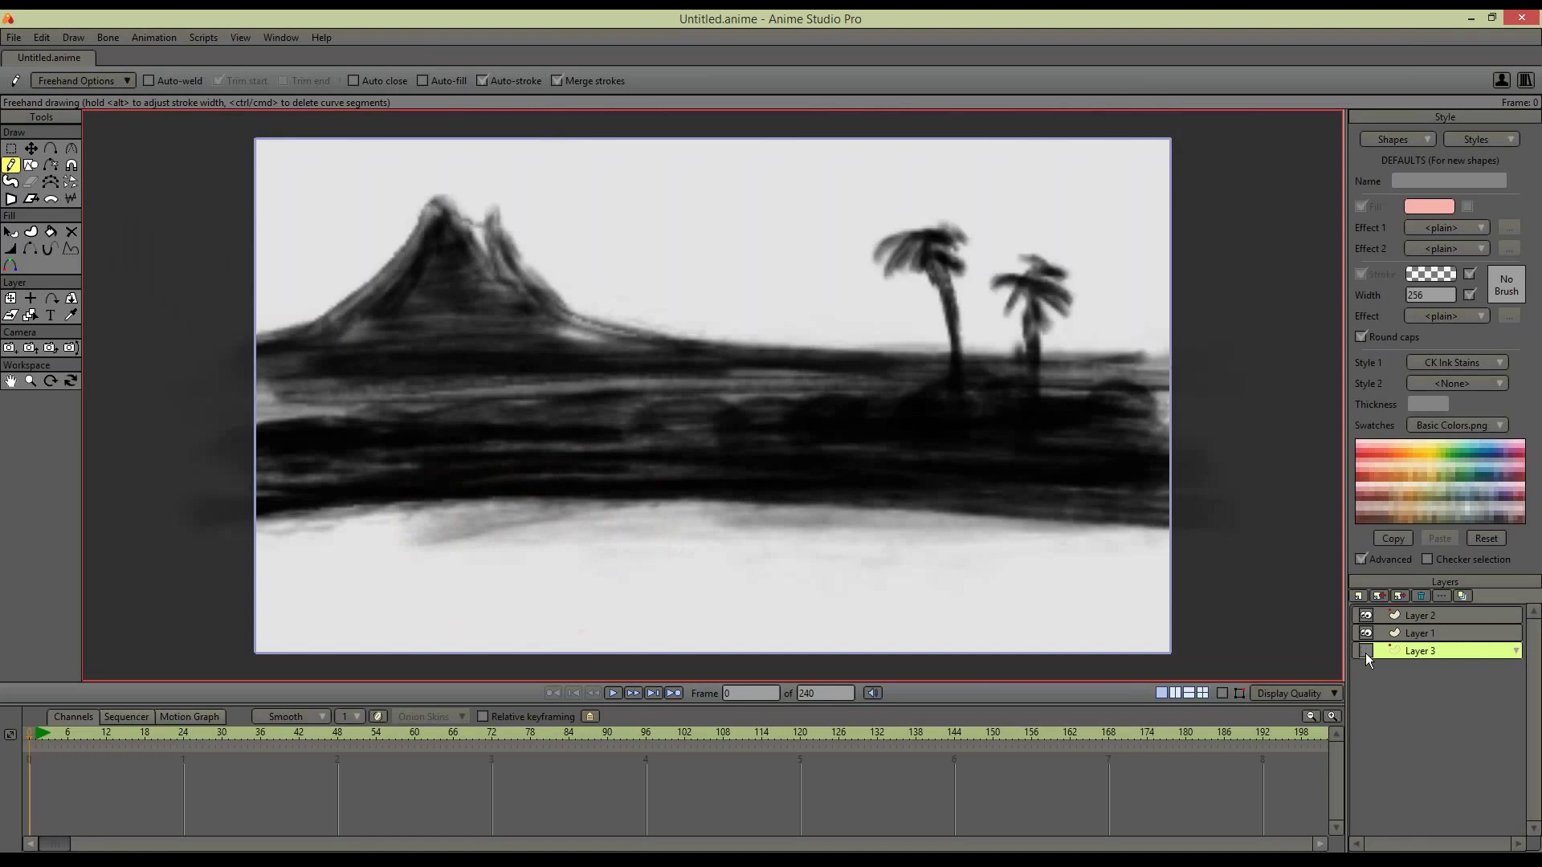
click(1366, 651)
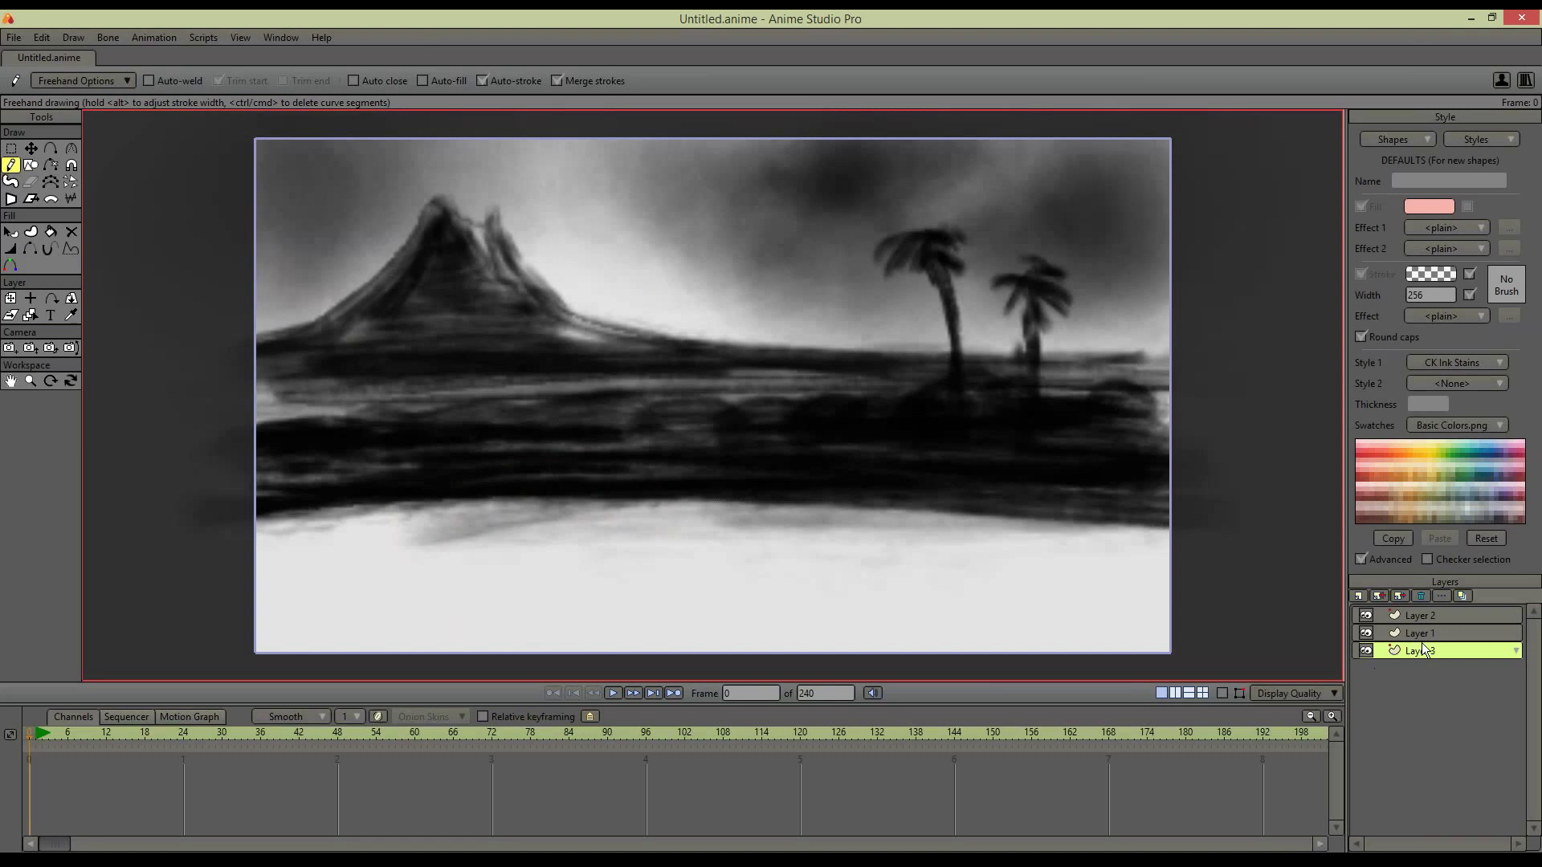
On Layer 1, paint a pale smoke plume above the volcano's crater with a translucent white stroke and a width of 133.60
click(1386, 633)
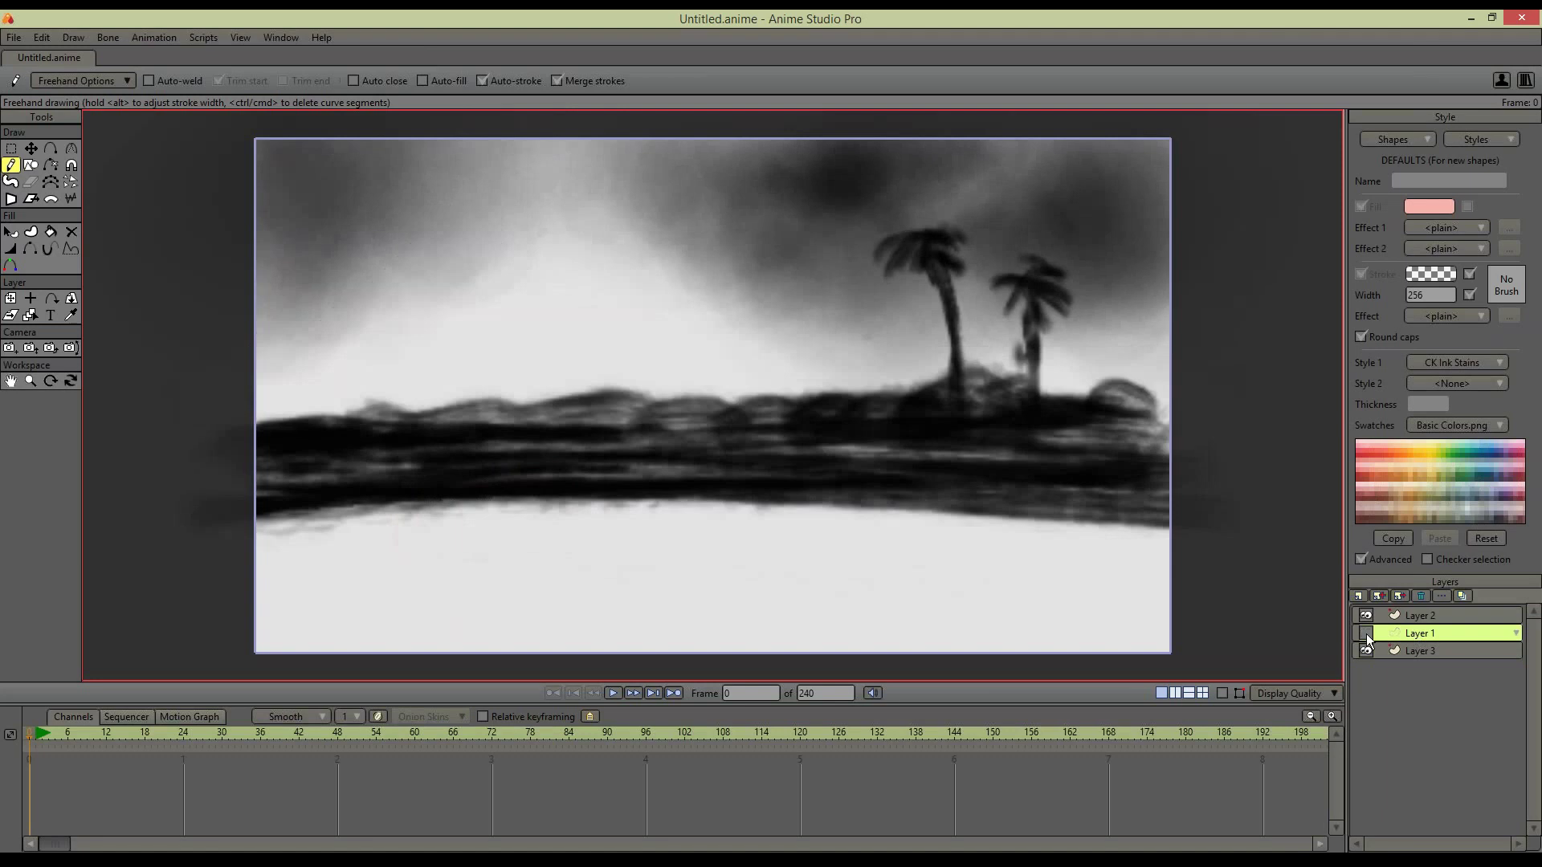
click(1432, 276)
key(Return)
drag(625, 321, 592, 275)
mouse_move(477, 185)
mouse_down()
mouse_move(533, 149)
mouse_move(455, 218)
mouse_move(485, 161)
mouse_move(497, 341)
mouse_up()
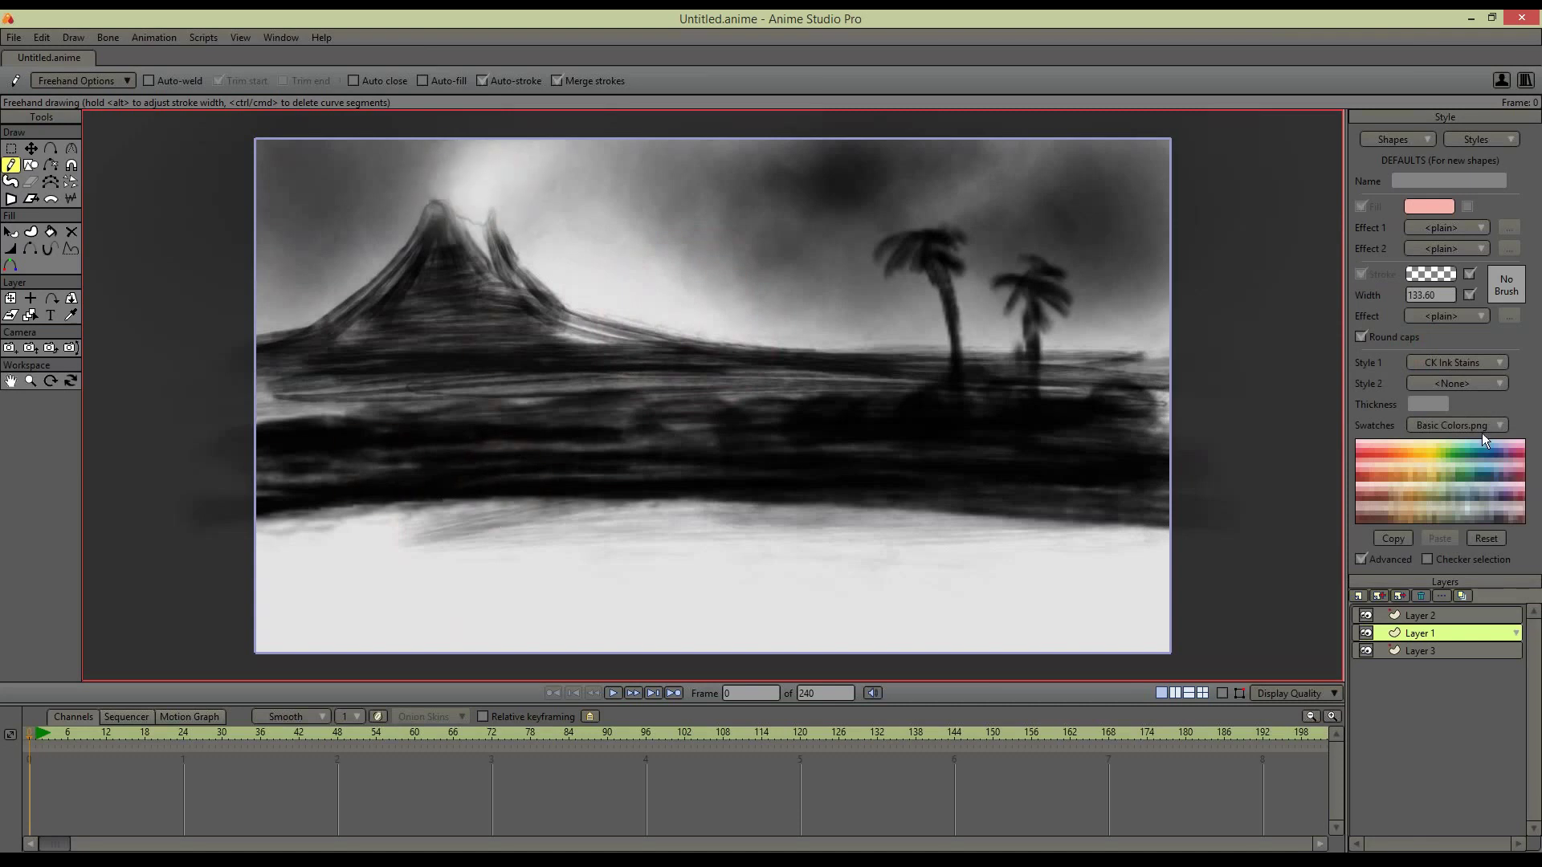
Paint an opaque white lava streak down the volcano's right slope with the CK Ink Waterstroke style and a stroke width of 23.20
click(1486, 364)
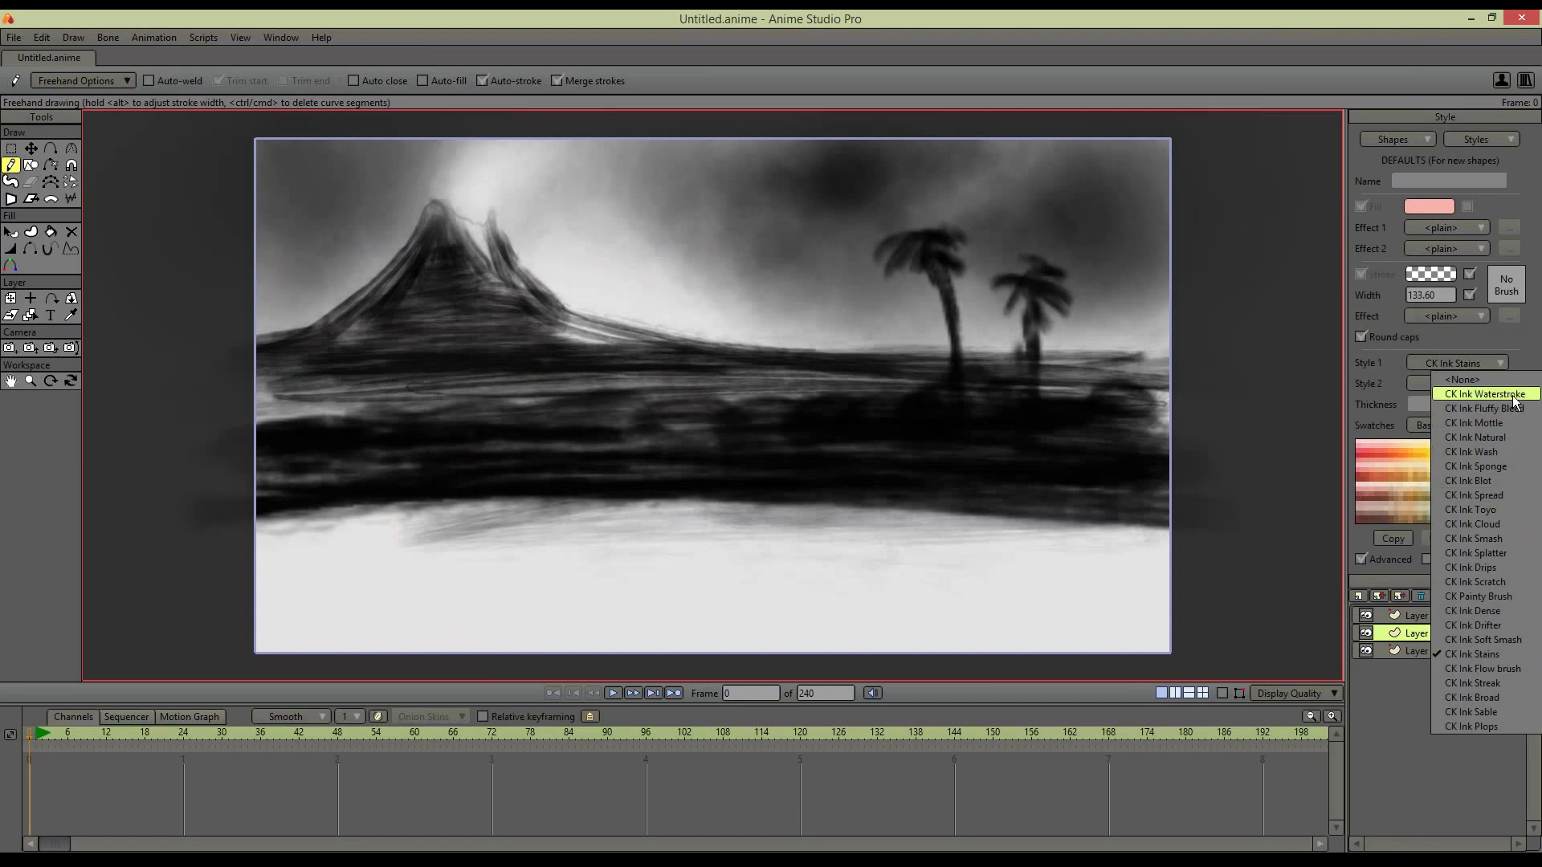
key(Return)
drag(958, 552, 1006, 522)
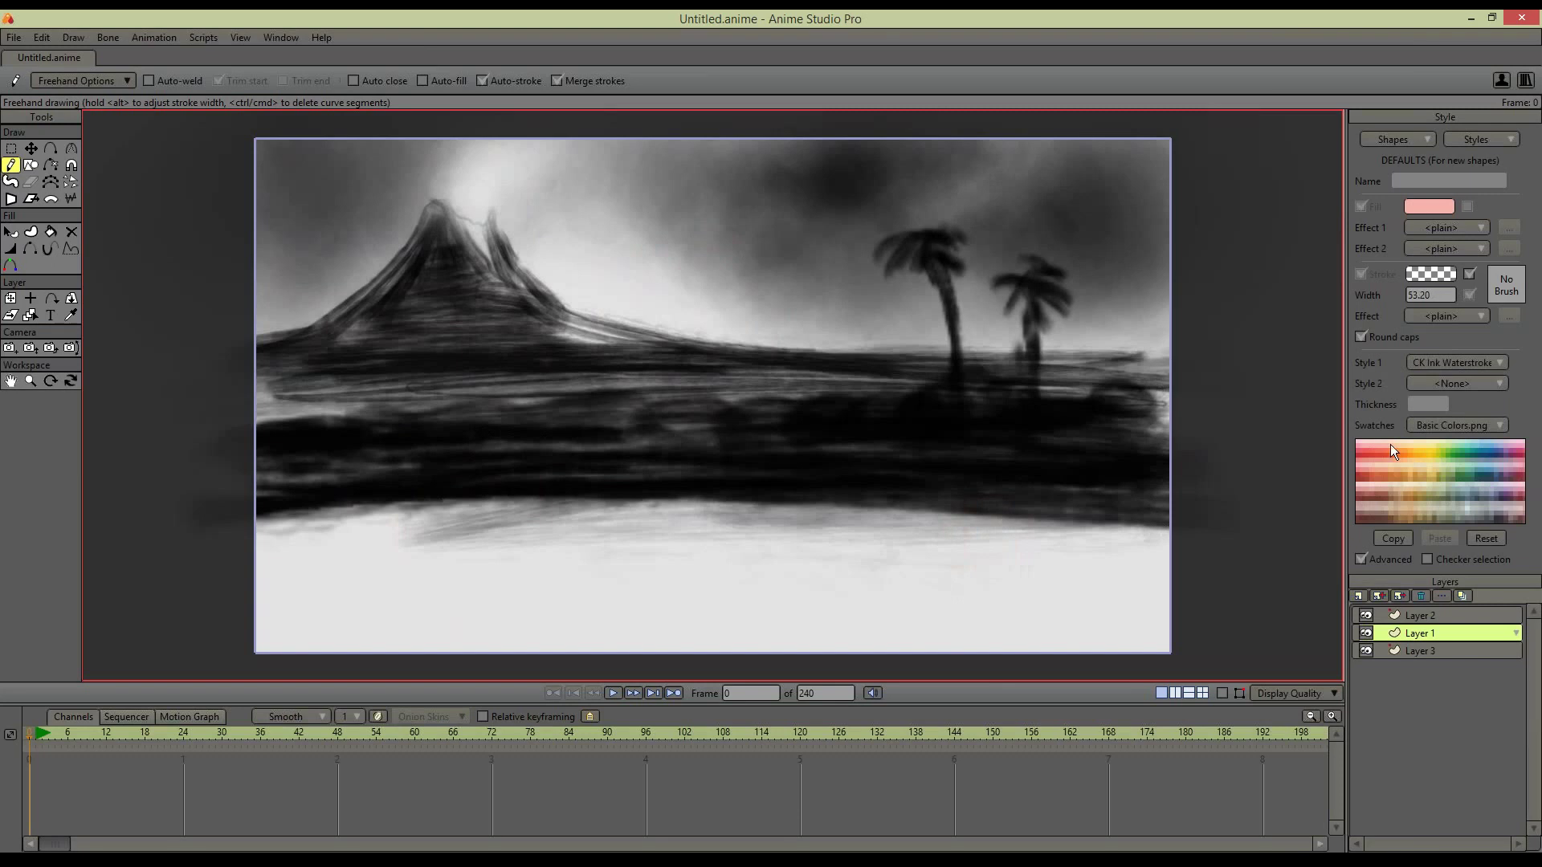
click(1429, 273)
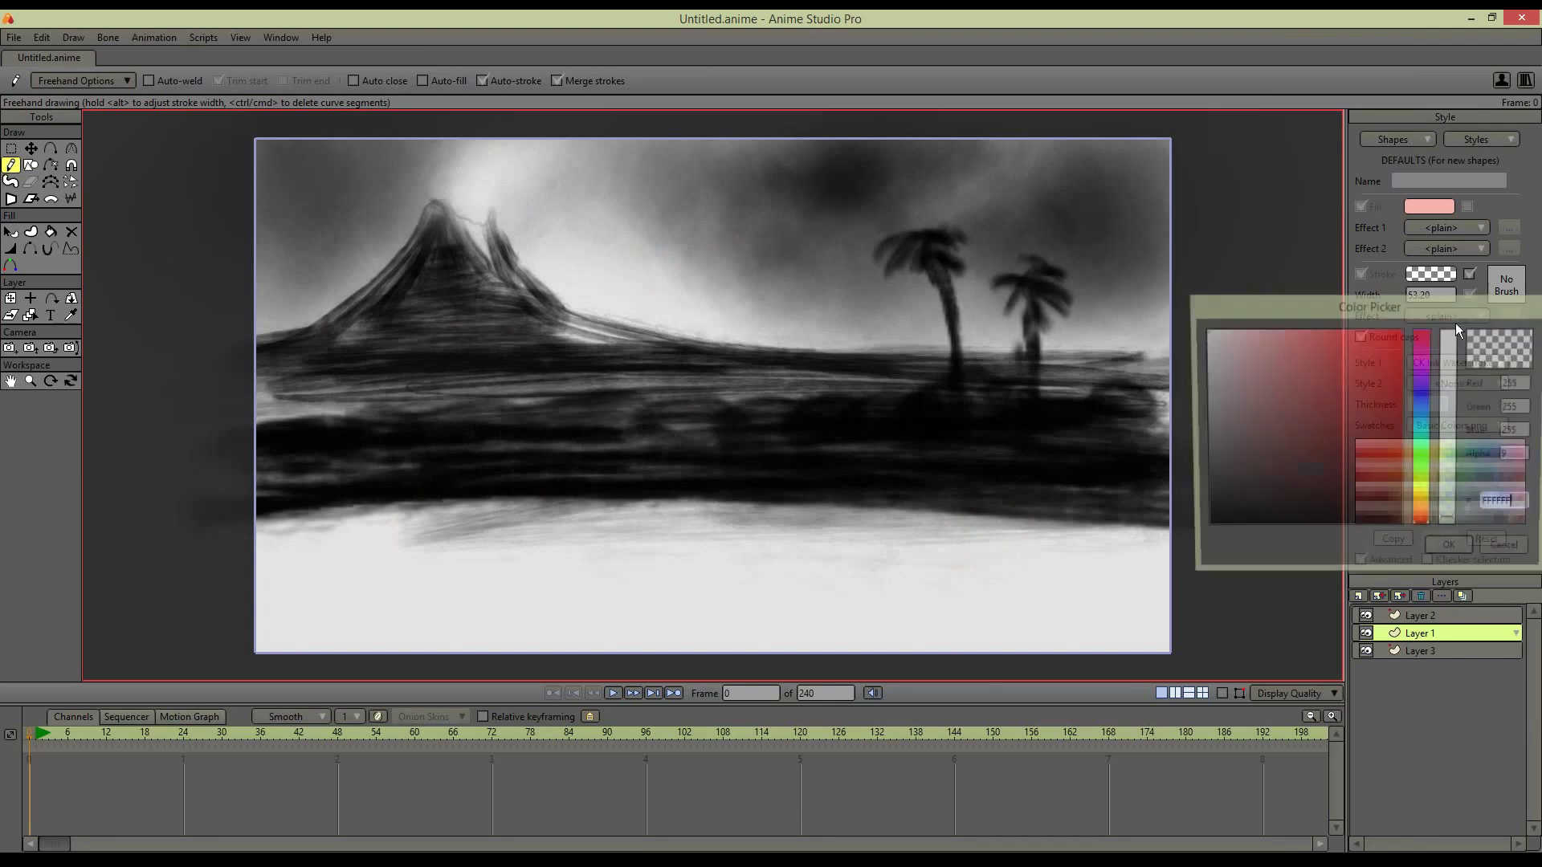
click(1452, 553)
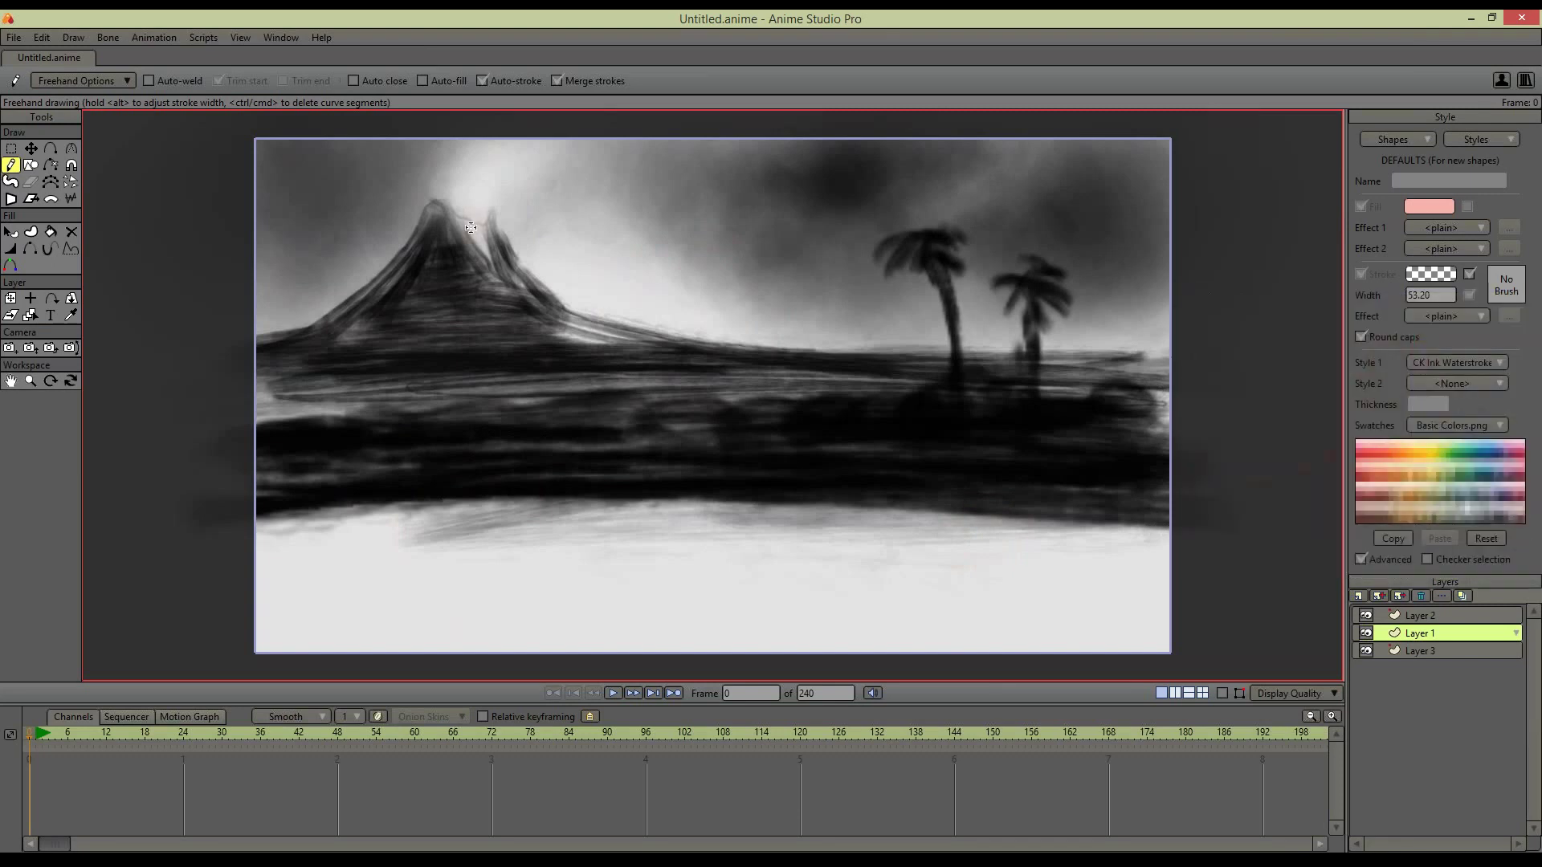
click(1425, 273)
click(1445, 553)
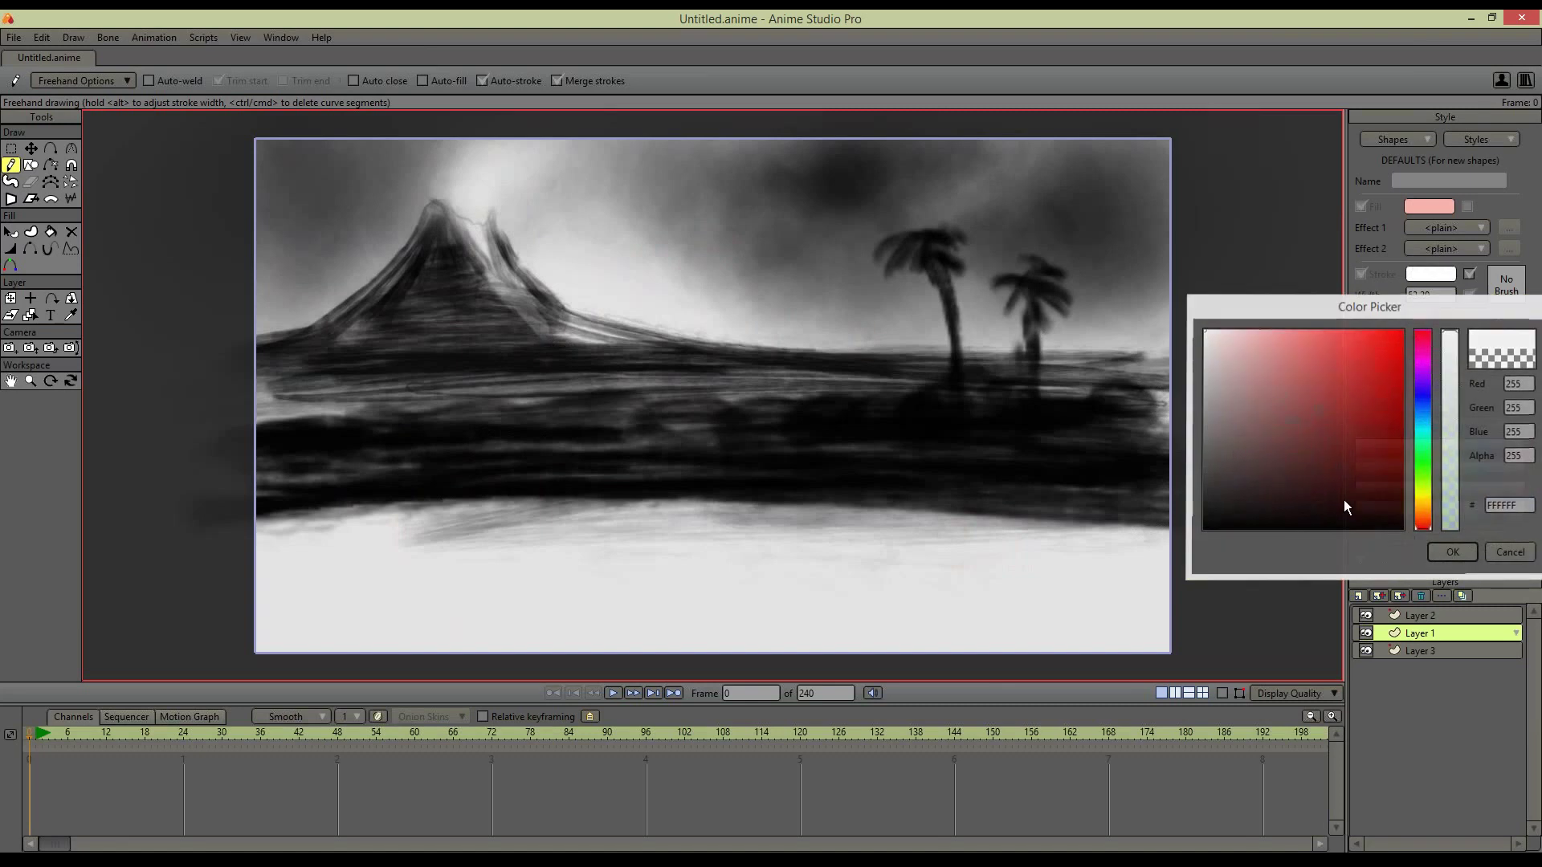
drag(469, 231, 544, 331)
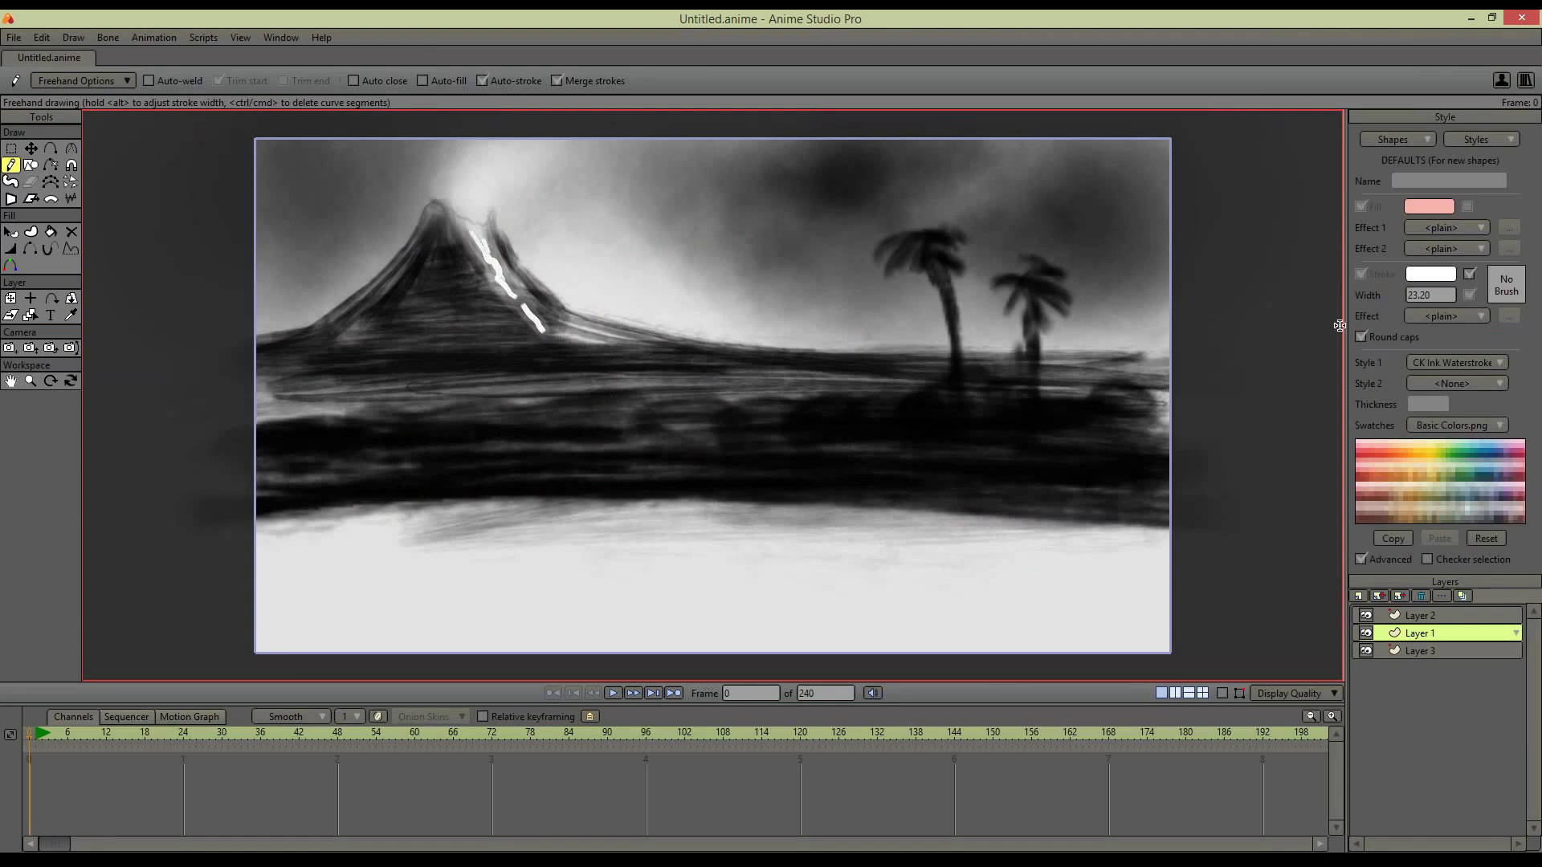
Extend the lava streaks toward the volcano's foot with a white stroke at alpha 46, and delete the segment midway down the slope
click(1435, 276)
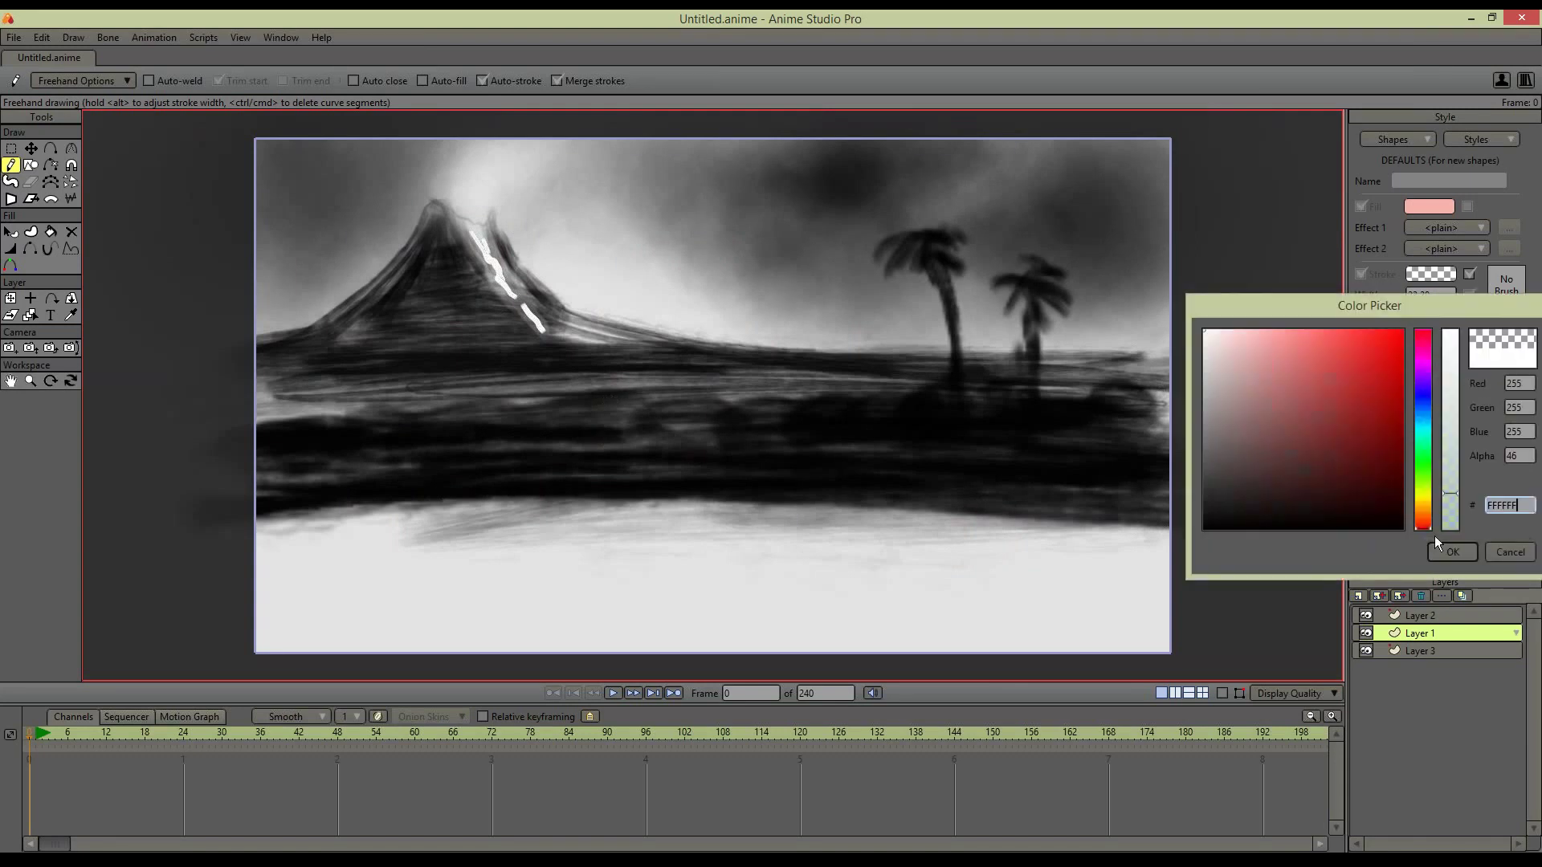
click(1452, 553)
mouse_move(498, 258)
mouse_down()
mouse_move(520, 303)
mouse_move(610, 351)
mouse_up()
drag(534, 315, 590, 339)
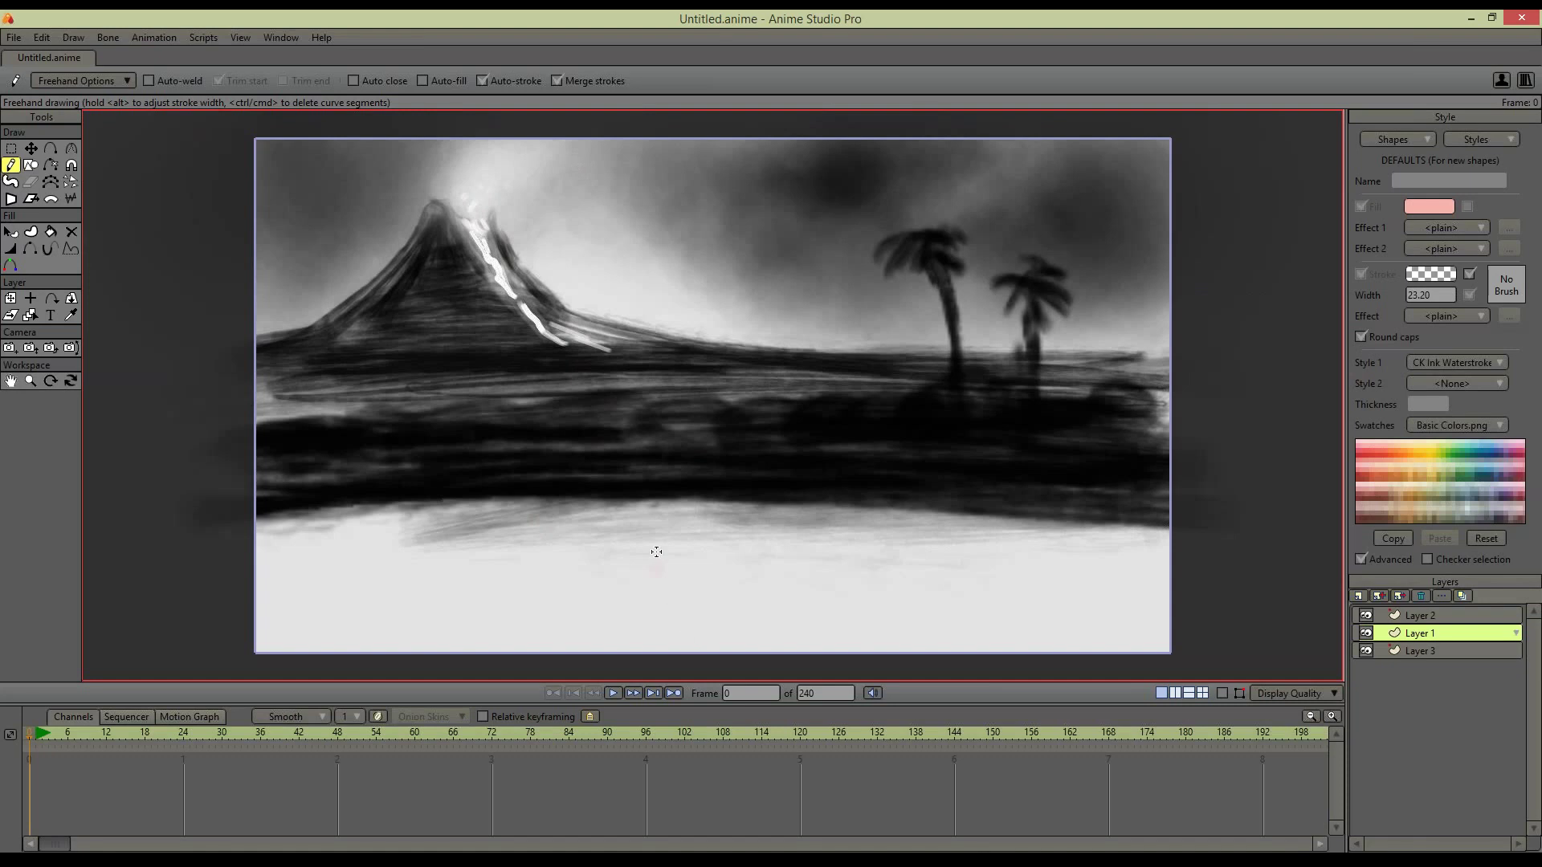
ctrl+click(530, 313)
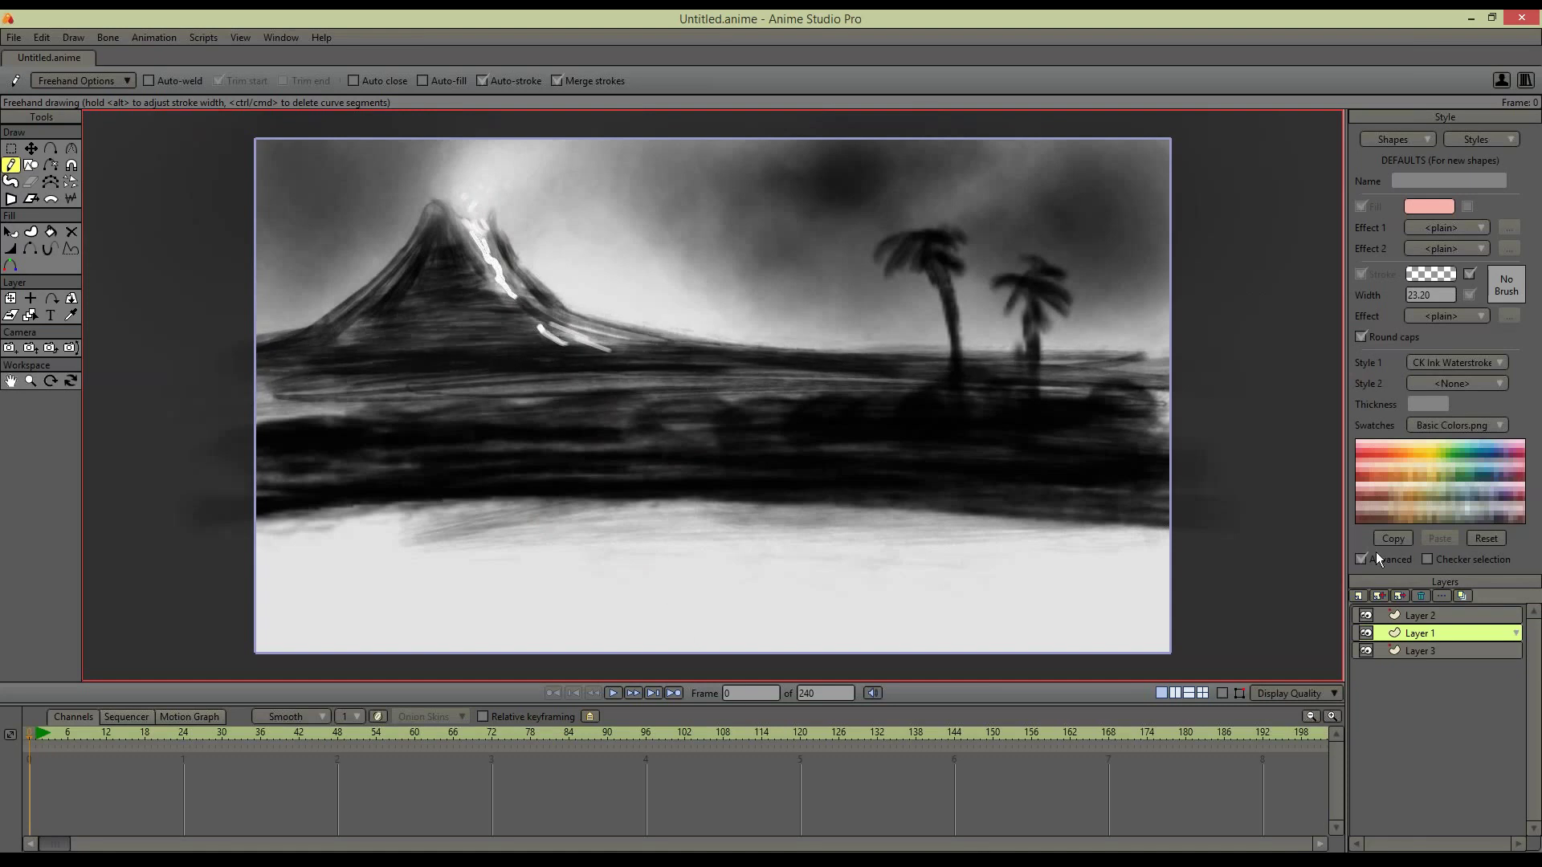
Add a new vector layer above Layer 2 and set a translucent black stroke with the CK Ink Scratch style
click(1416, 616)
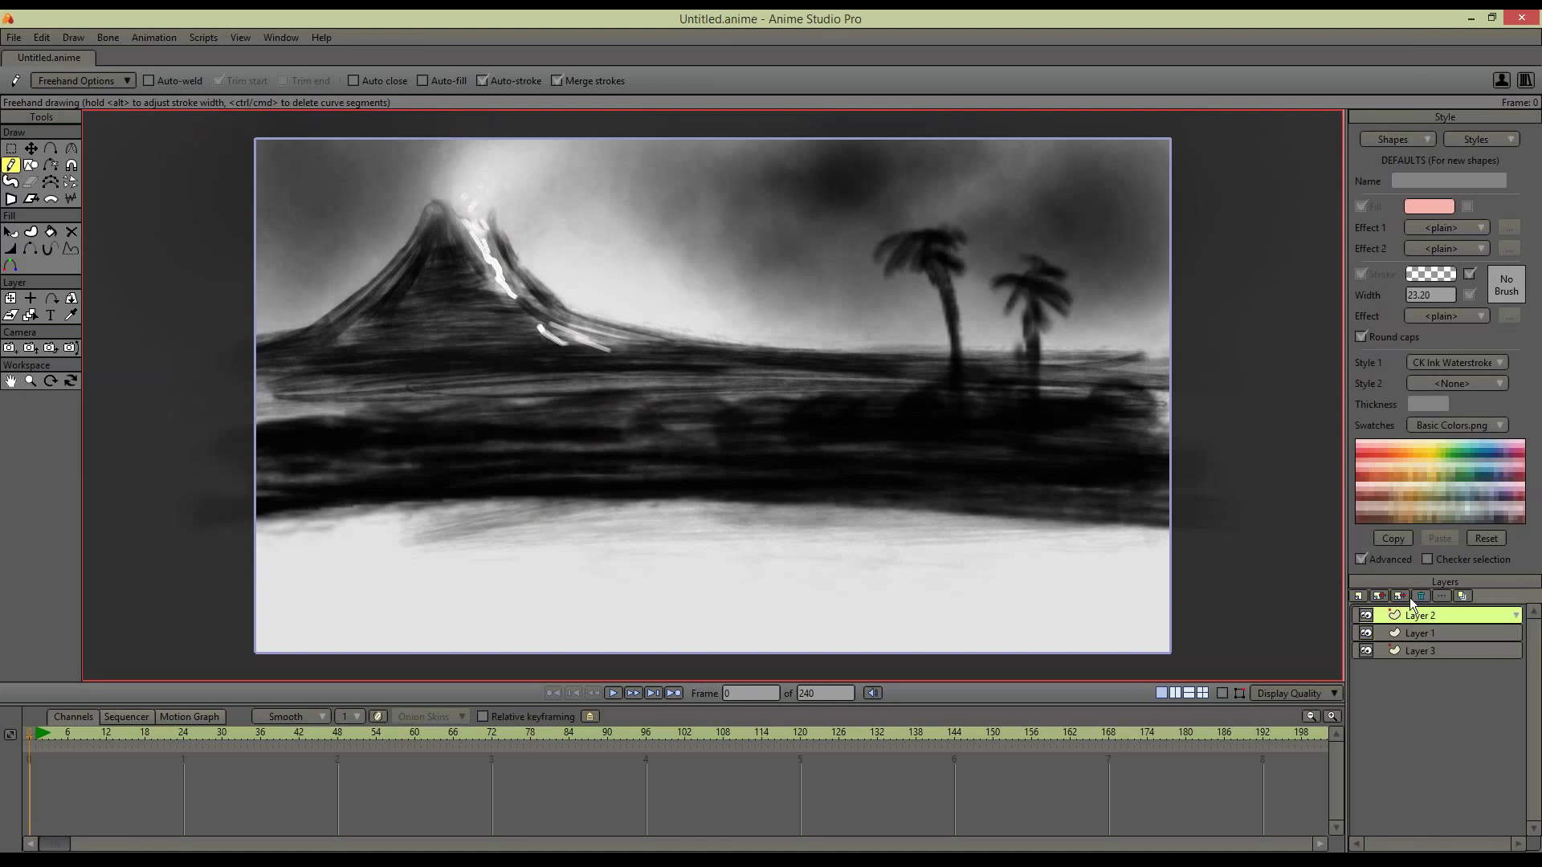
click(1409, 597)
click(1426, 605)
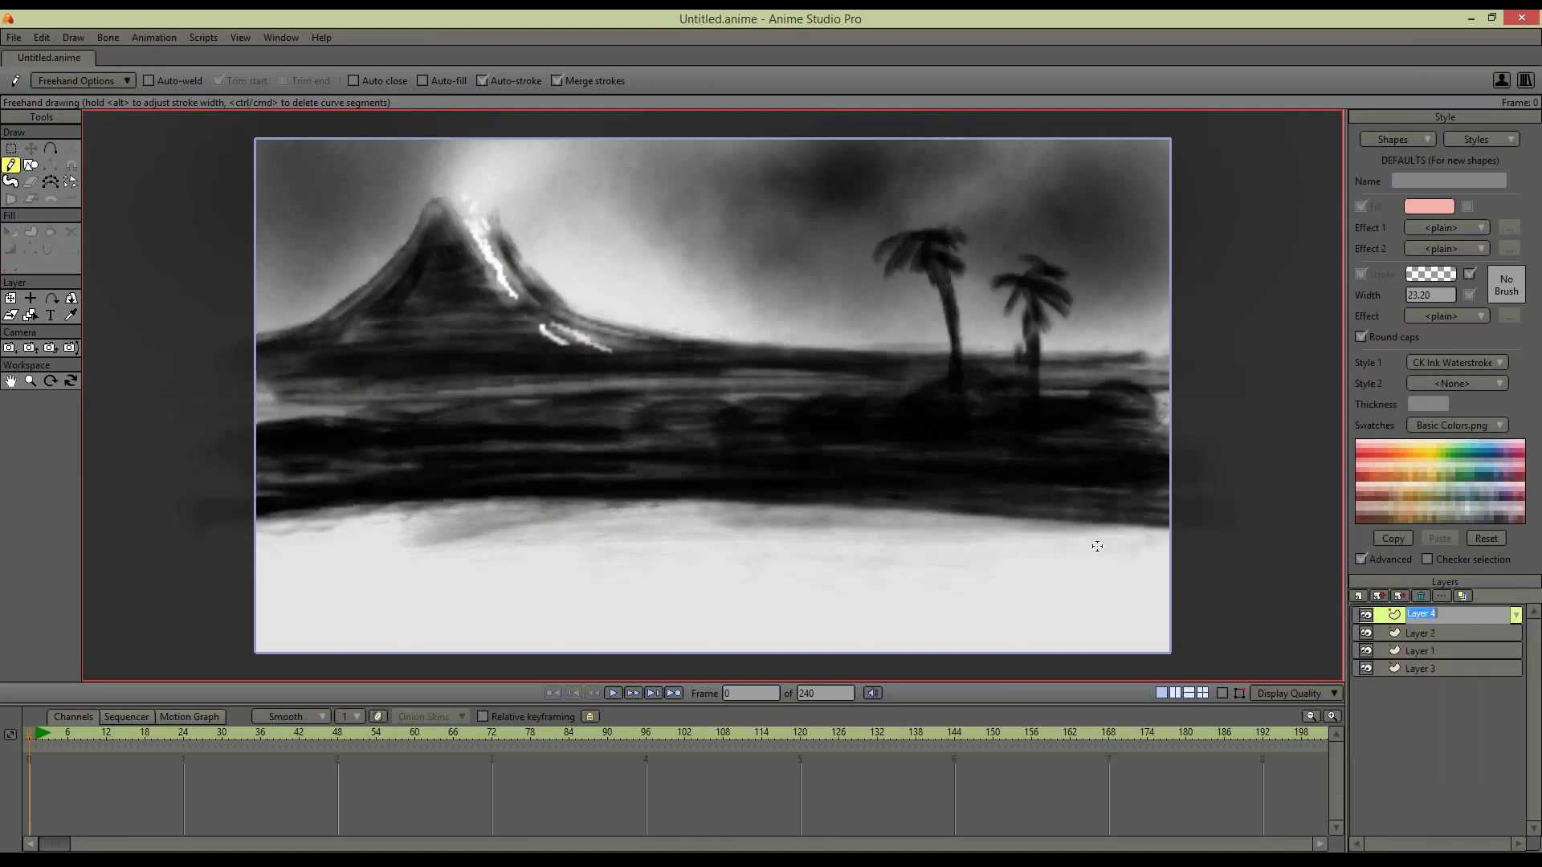
click(1498, 363)
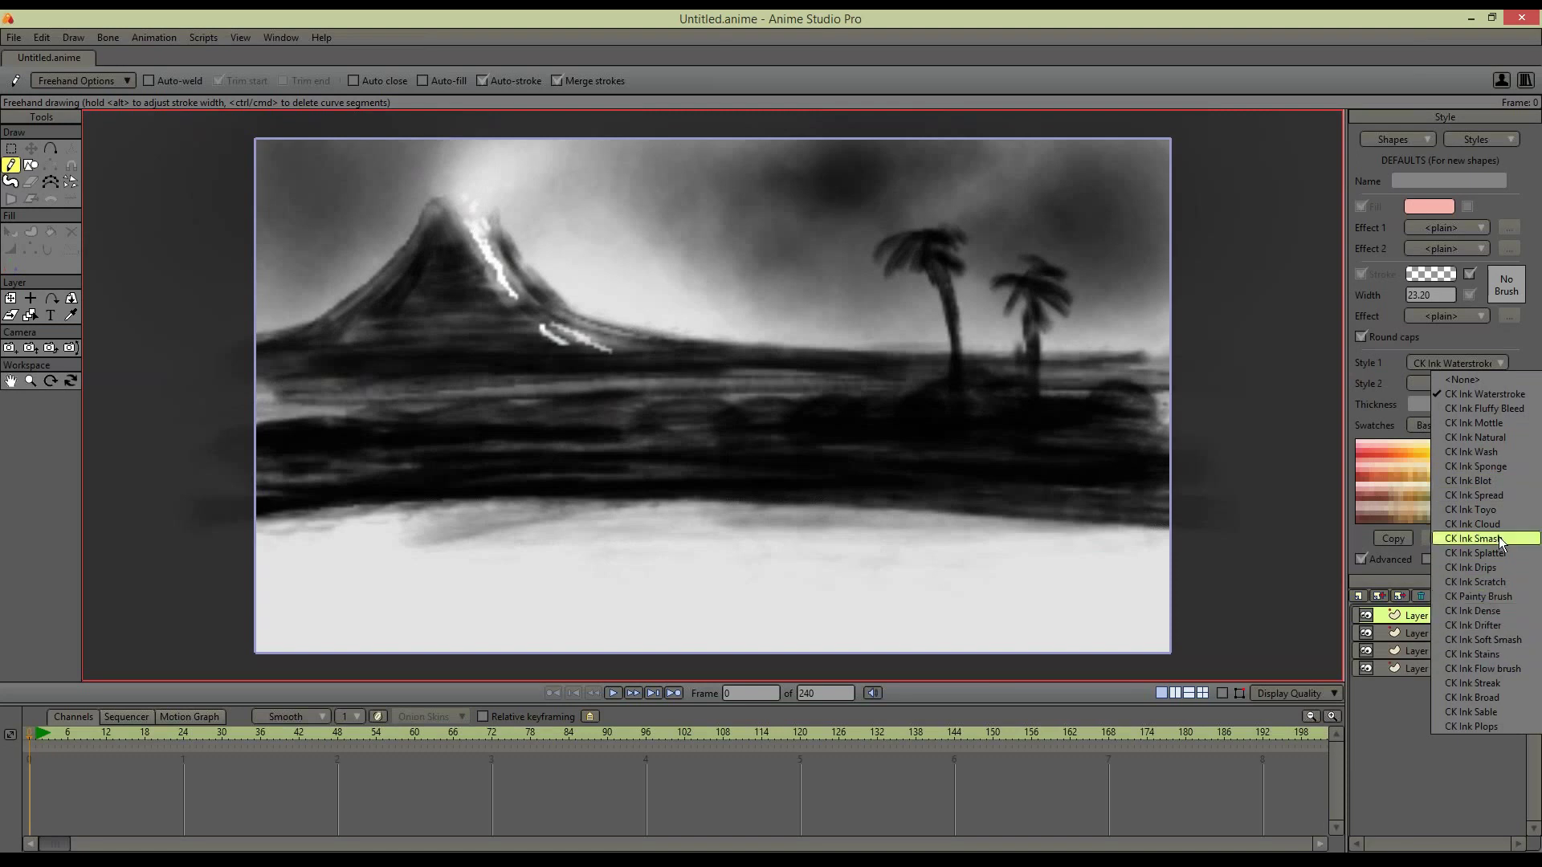
click(1513, 583)
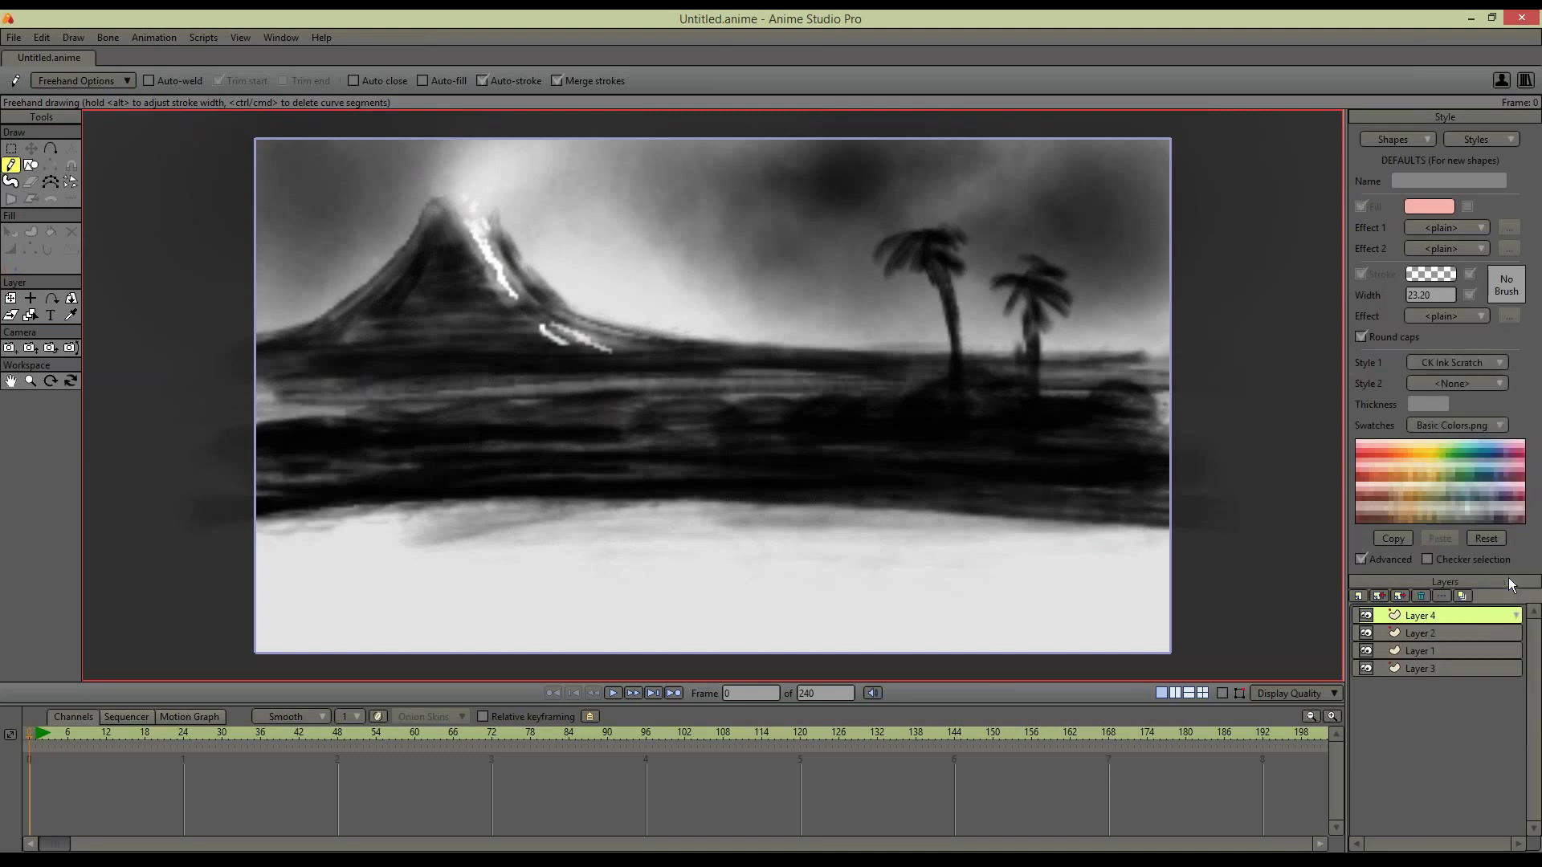
click(1428, 274)
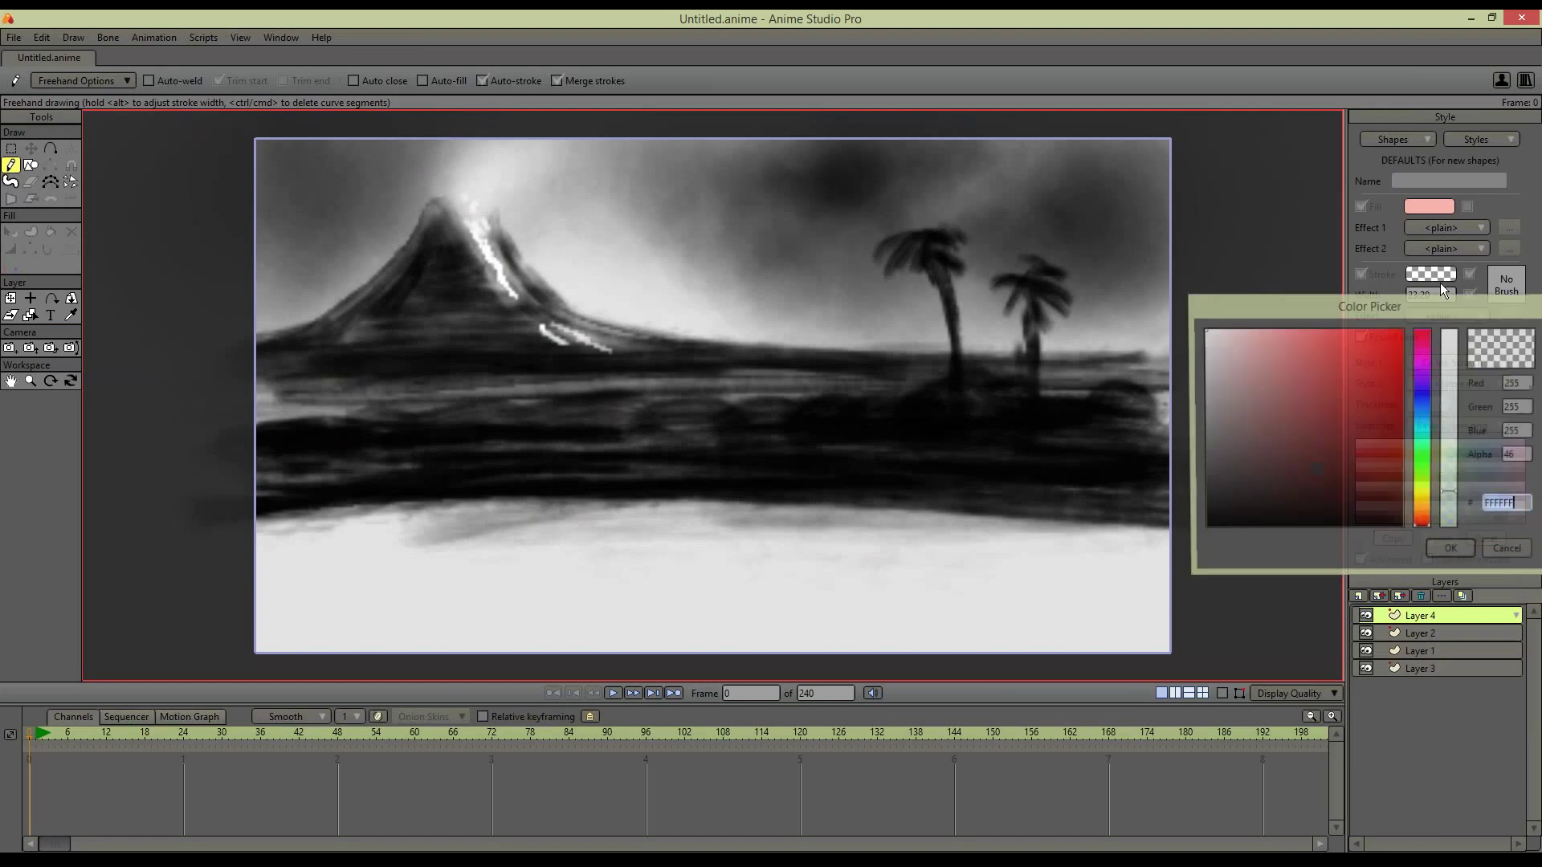
click(1442, 552)
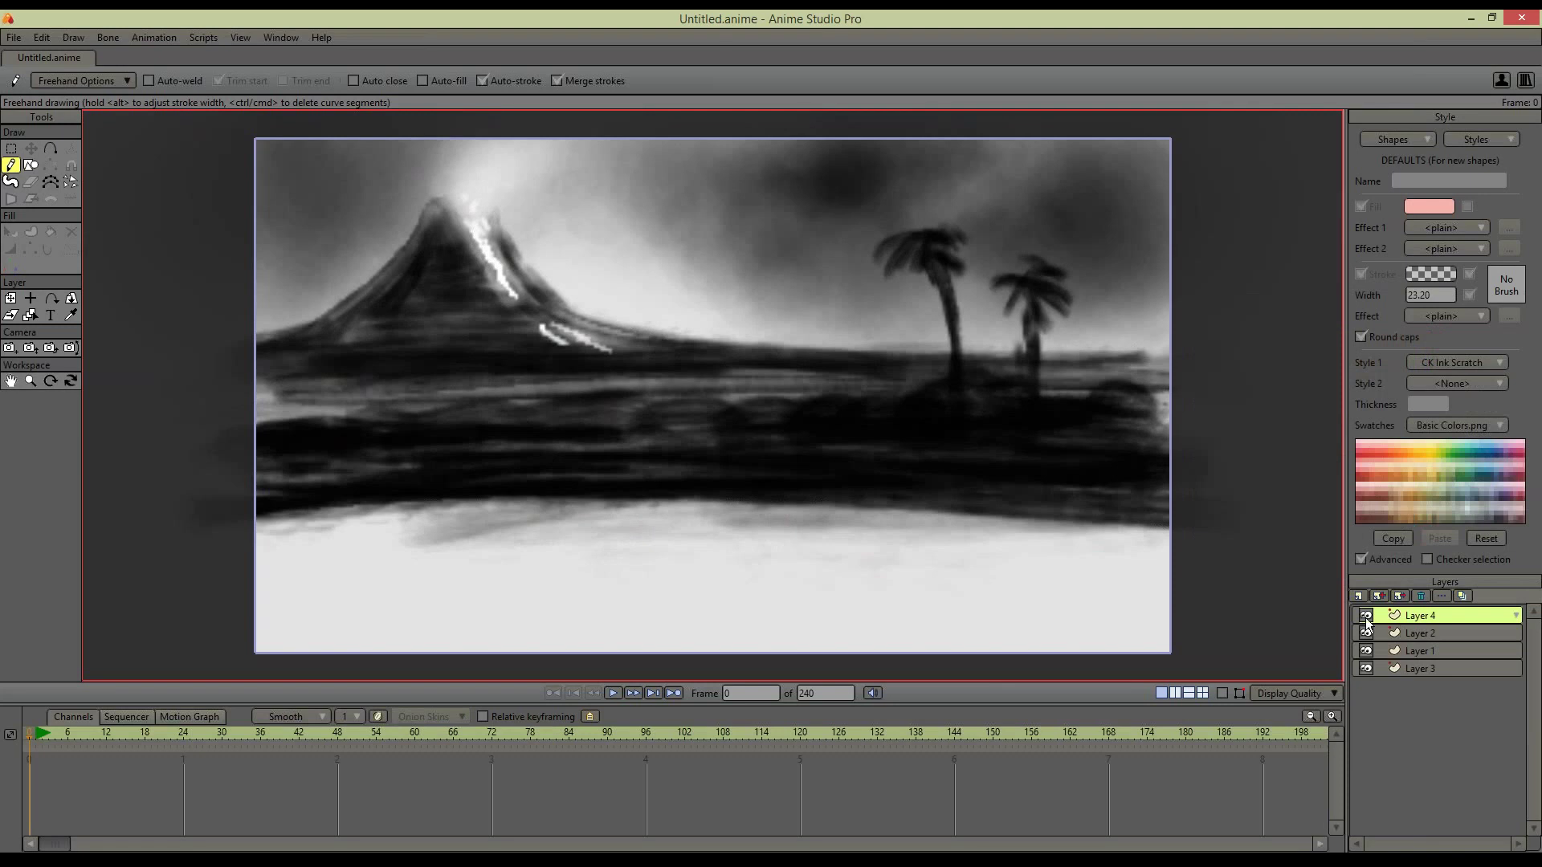
Hide Layers 2, 1 and 3, and paint palm fronds and grass along the canvas's left and lower edges with a stroke width of 23.20
drag(1366, 635, 1366, 672)
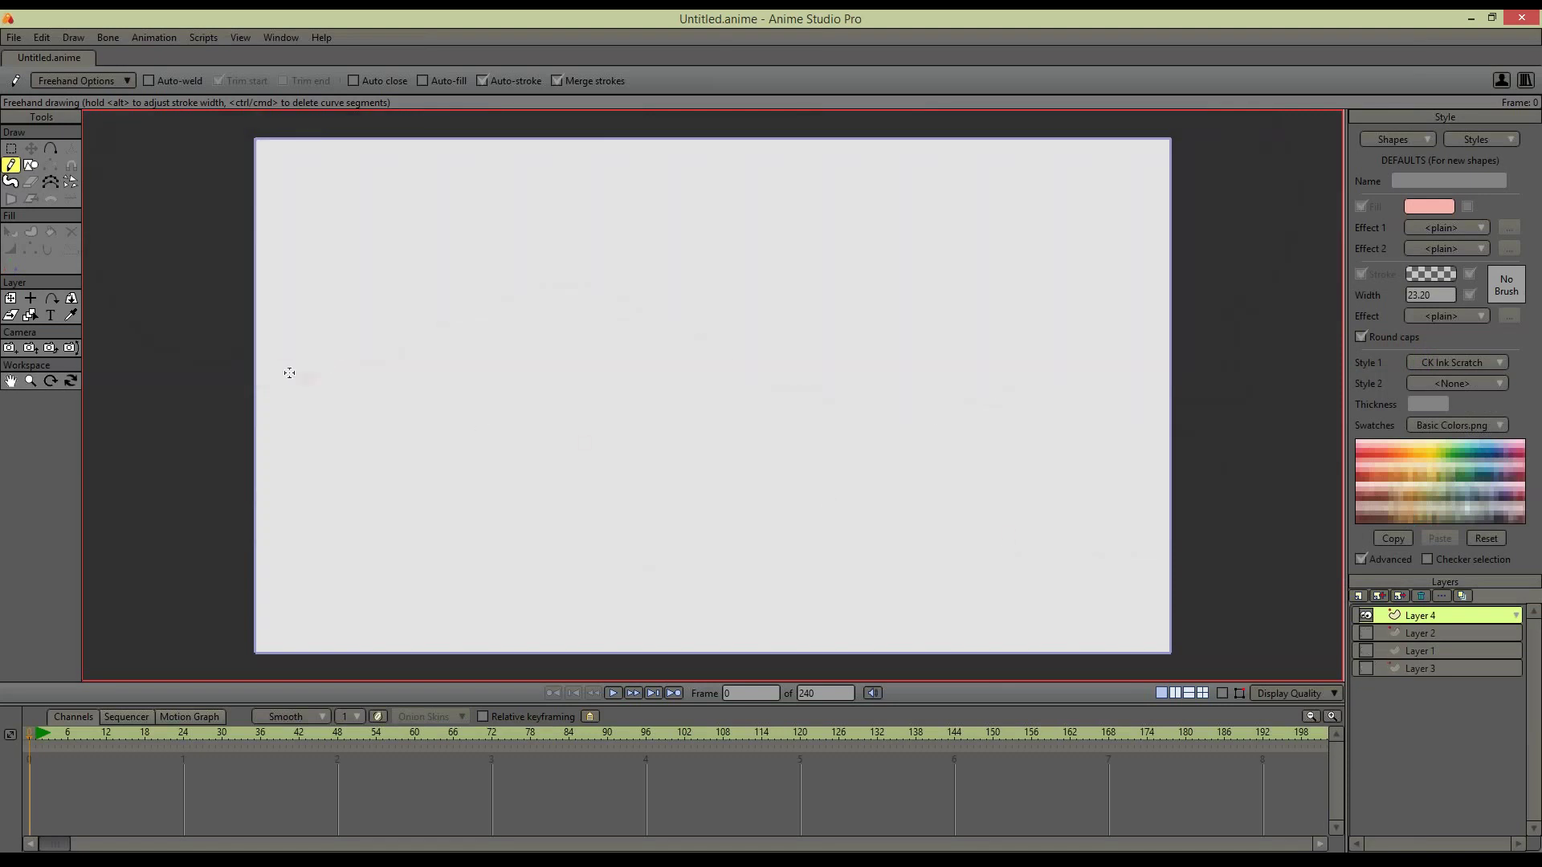
mouse_move(263, 314)
mouse_down()
mouse_move(413, 360)
mouse_move(295, 328)
mouse_move(375, 385)
mouse_move(440, 301)
mouse_move(349, 280)
mouse_move(259, 320)
mouse_move(466, 363)
mouse_up()
drag(419, 318, 466, 365)
drag(259, 339, 337, 432)
mouse_move(264, 364)
mouse_down()
mouse_move(310, 466)
mouse_move(291, 469)
mouse_move(372, 528)
mouse_move(228, 490)
mouse_move(239, 515)
mouse_move(353, 532)
mouse_up()
drag(257, 564, 377, 528)
drag(333, 556, 382, 551)
mouse_move(257, 610)
mouse_down()
mouse_move(338, 569)
mouse_move(281, 601)
mouse_move(414, 567)
mouse_move(325, 576)
mouse_up()
drag(321, 582, 455, 569)
drag(255, 639, 453, 572)
drag(558, 632, 639, 622)
mouse_move(517, 651)
mouse_down()
mouse_move(635, 593)
mouse_move(450, 650)
mouse_up()
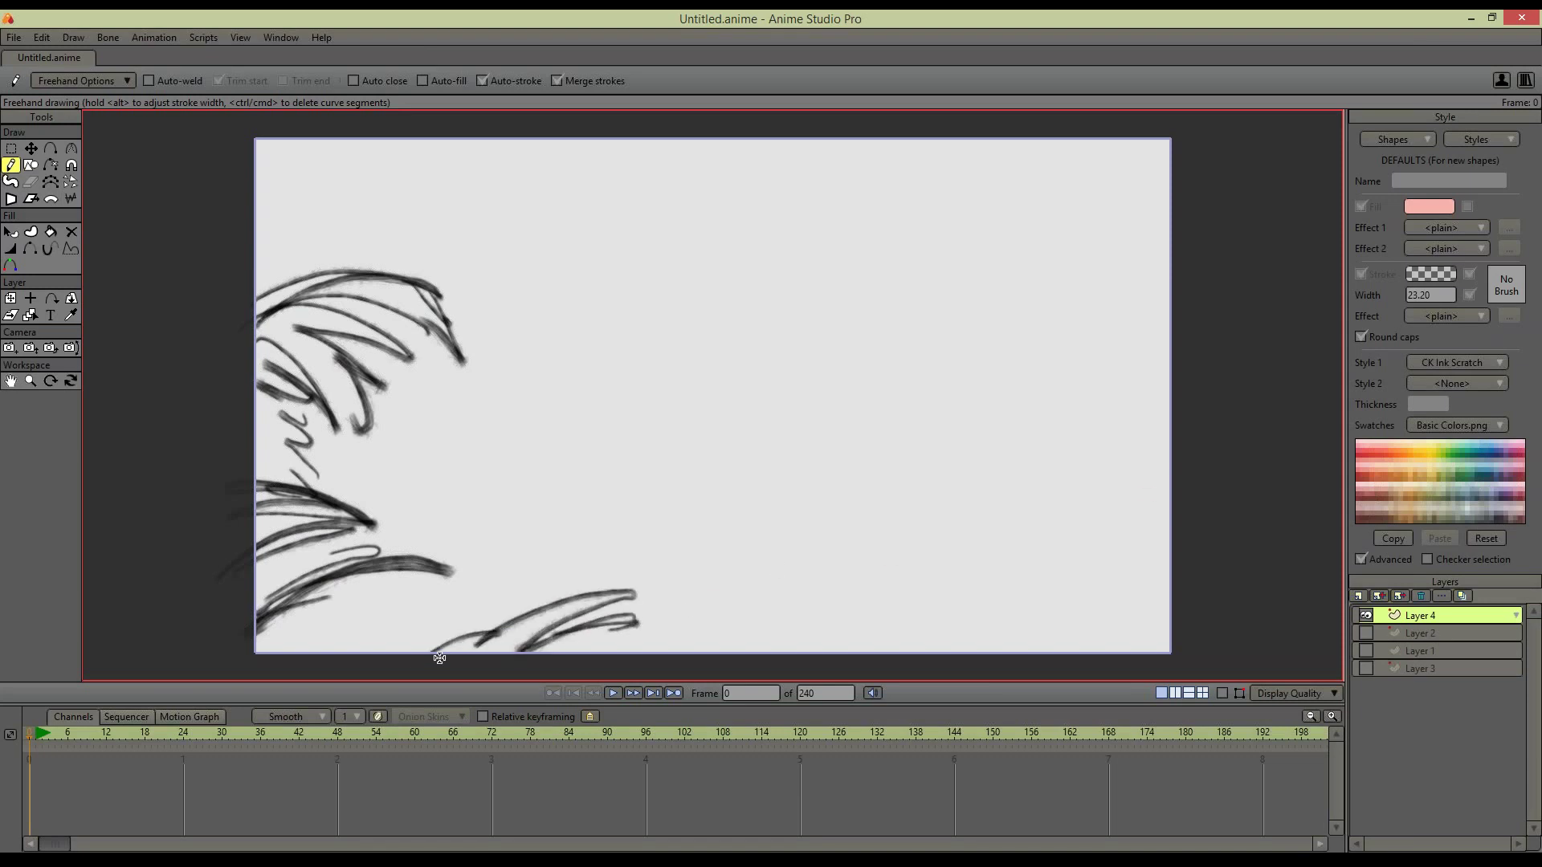
drag(626, 598, 594, 646)
drag(655, 596, 594, 651)
drag(660, 625, 650, 636)
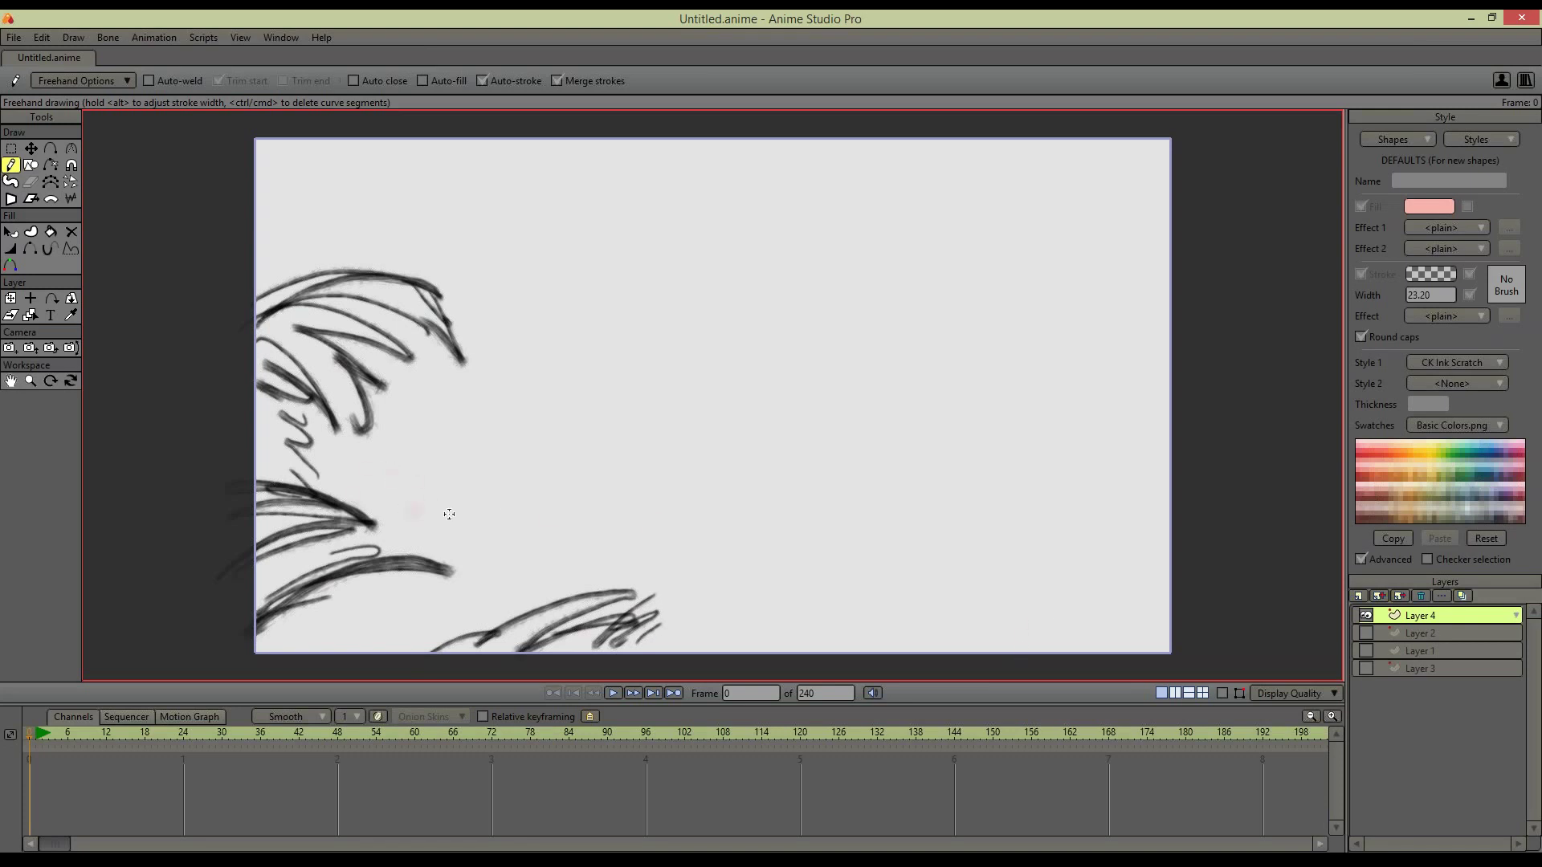
Add another vector layer and place it directly beneath Layer 4
click(1359, 595)
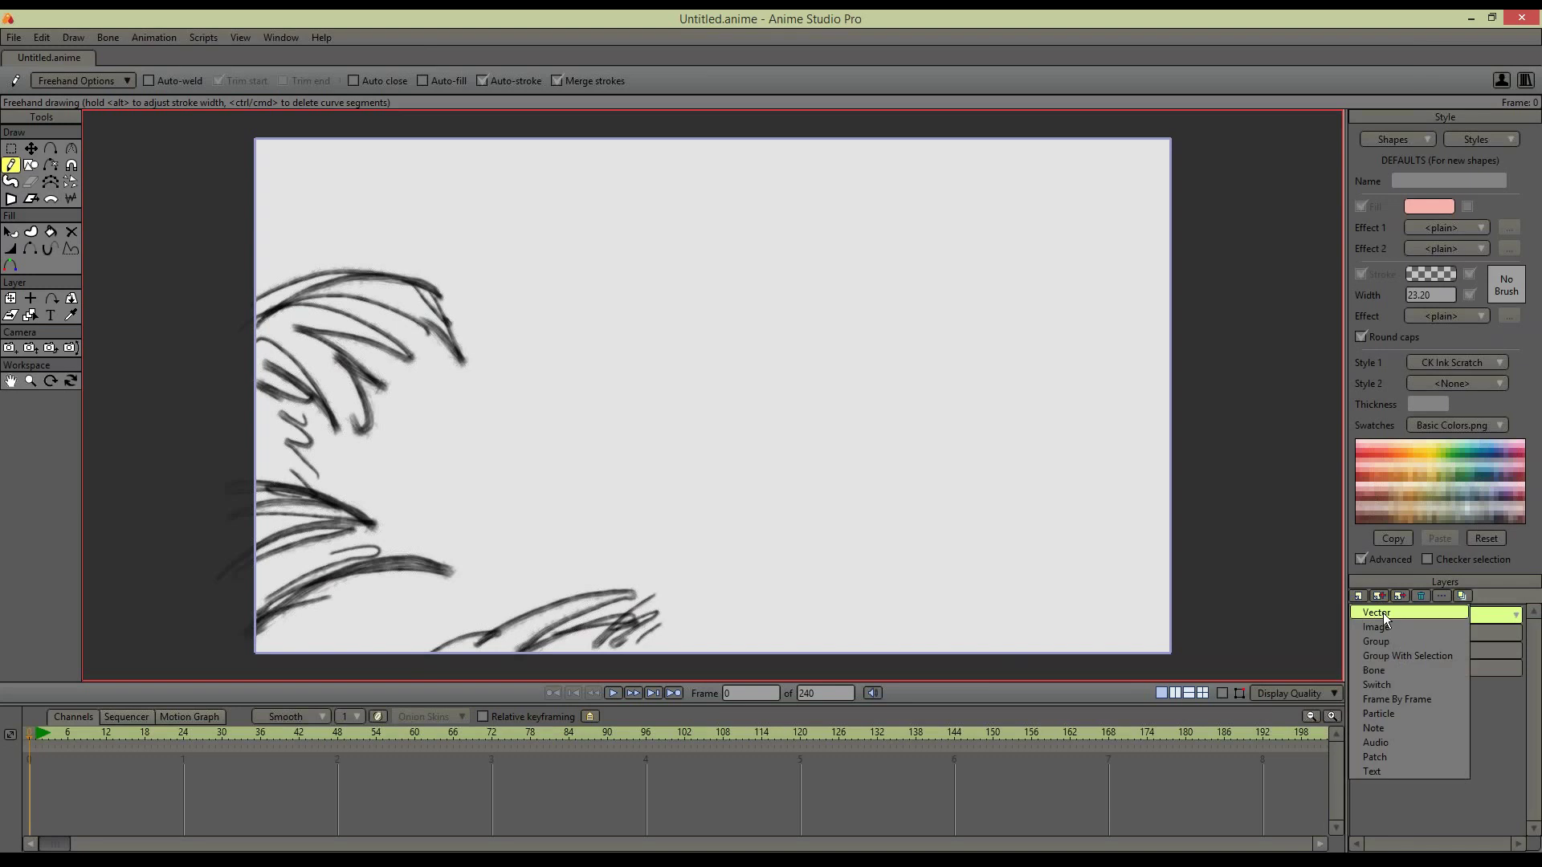
click(1385, 629)
drag(1383, 624, 1404, 629)
Draw a thin ground line across the lower canvas and past its right edge, undoing the stray stroke below it
drag(410, 519, 1171, 538)
drag(953, 555, 1111, 572)
key(ctrl+z)
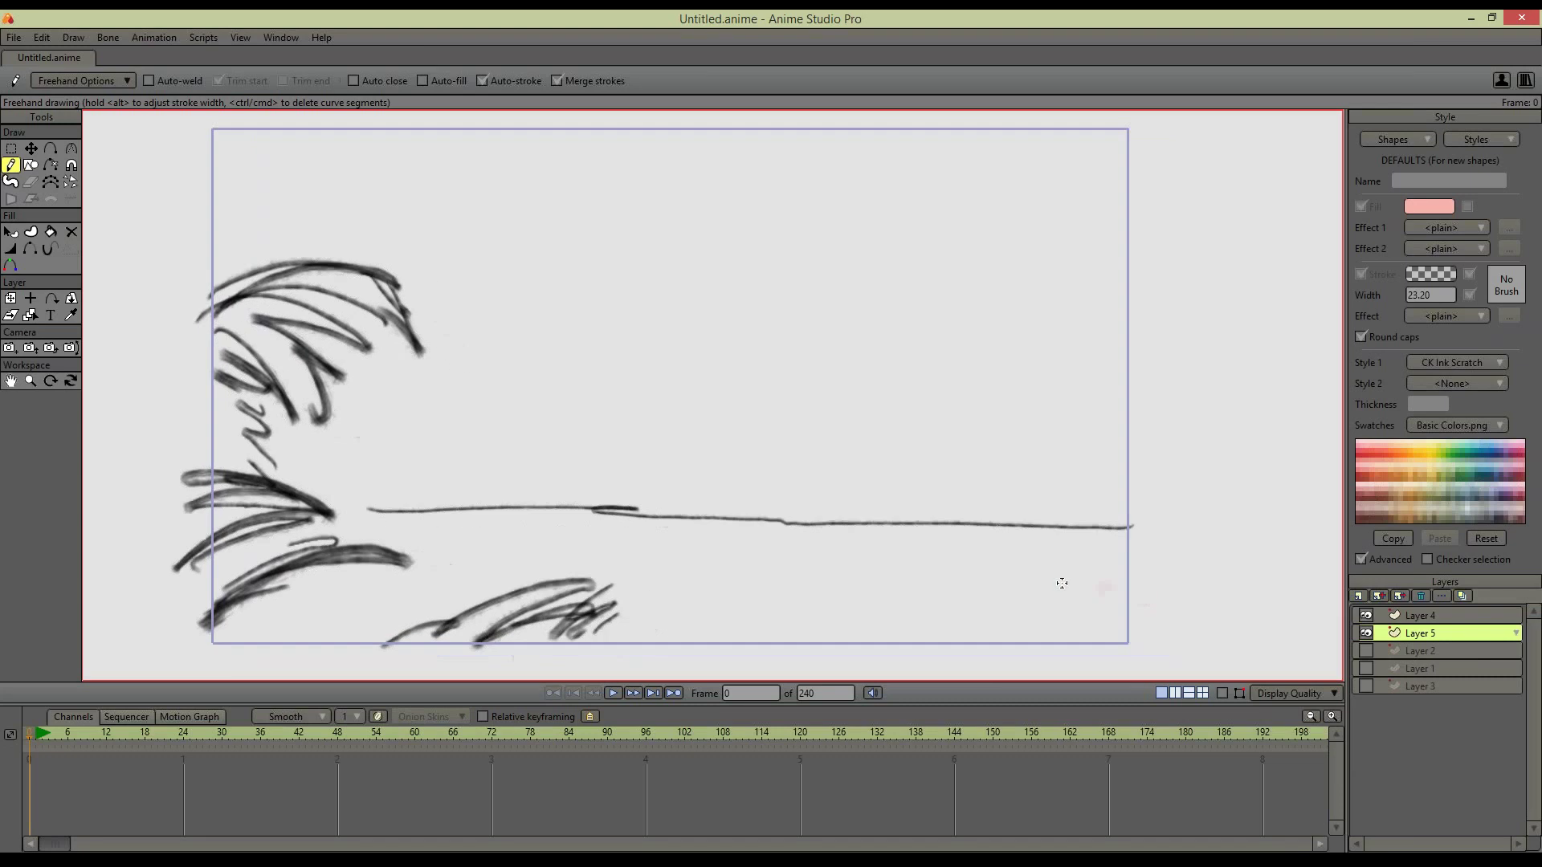
scroll(1060, 585, up, 3)
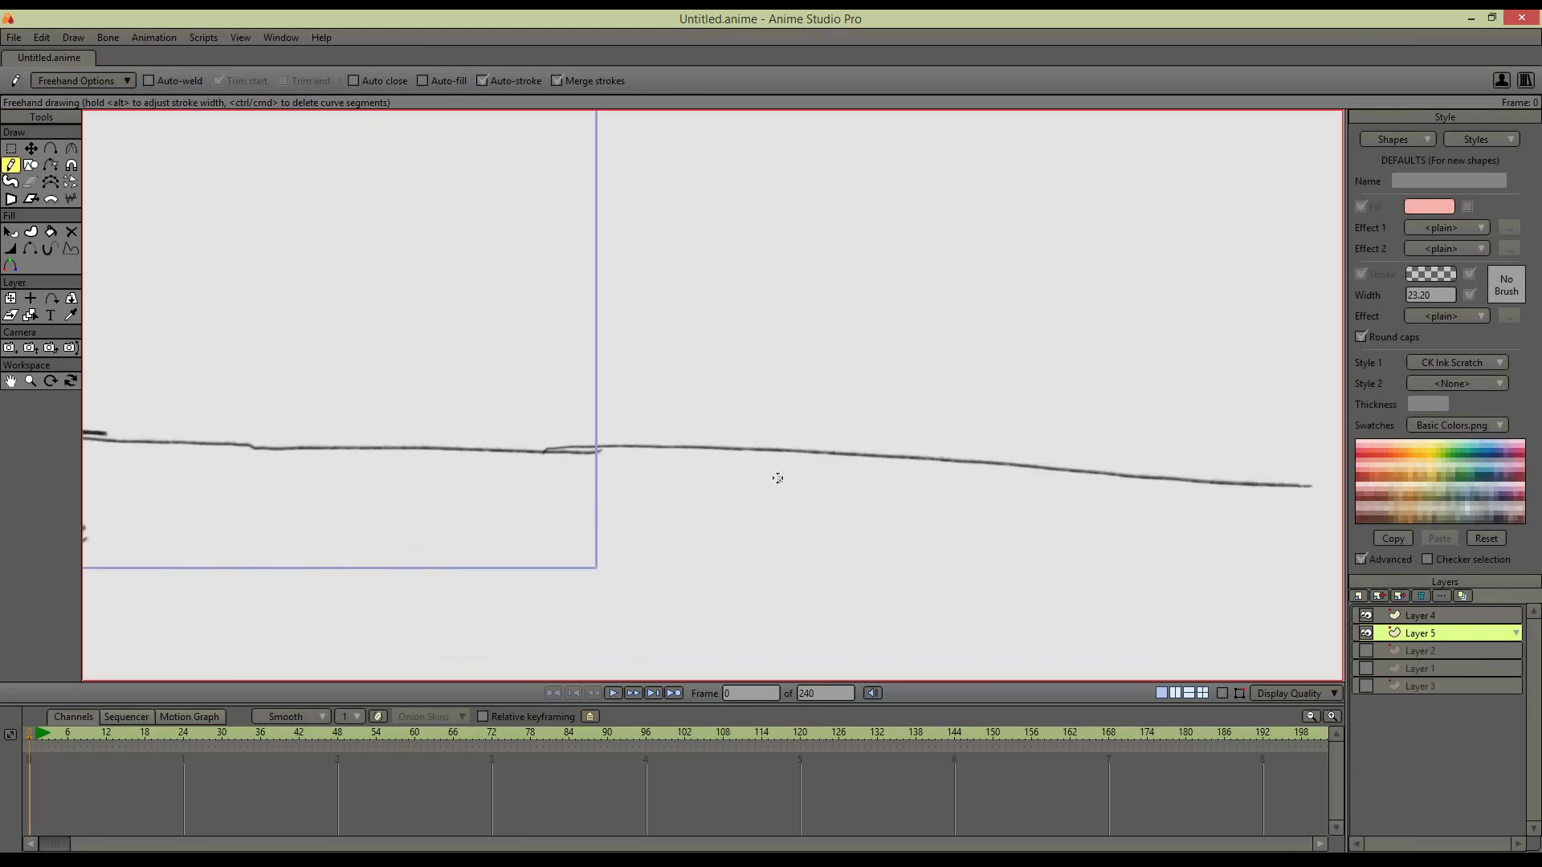
Sketch a jagged-ended oval below the ground line and loose foliage strokes above it, mostly outside the canvas's right edge
mouse_move(777, 477)
mouse_down()
mouse_move(954, 499)
mouse_move(802, 483)
mouse_move(706, 496)
mouse_move(793, 508)
mouse_move(719, 541)
mouse_move(827, 546)
mouse_move(970, 497)
mouse_move(783, 475)
mouse_move(978, 493)
mouse_move(759, 475)
mouse_up()
mouse_move(712, 375)
mouse_down()
mouse_move(771, 408)
mouse_move(812, 399)
mouse_move(842, 423)
mouse_up()
mouse_move(804, 347)
mouse_down()
mouse_move(882, 383)
mouse_move(929, 353)
mouse_up()
mouse_move(755, 307)
mouse_down()
mouse_move(626, 355)
mouse_move(688, 363)
mouse_up()
mouse_move(619, 313)
mouse_down()
mouse_move(718, 299)
mouse_move(619, 312)
mouse_up()
drag(518, 329, 430, 379)
drag(417, 327, 358, 367)
drag(867, 299, 919, 341)
drag(871, 318, 932, 353)
drag(955, 317, 954, 341)
drag(1019, 389, 1047, 399)
drag(787, 290, 892, 287)
drag(938, 277, 979, 298)
drag(1009, 303, 1020, 333)
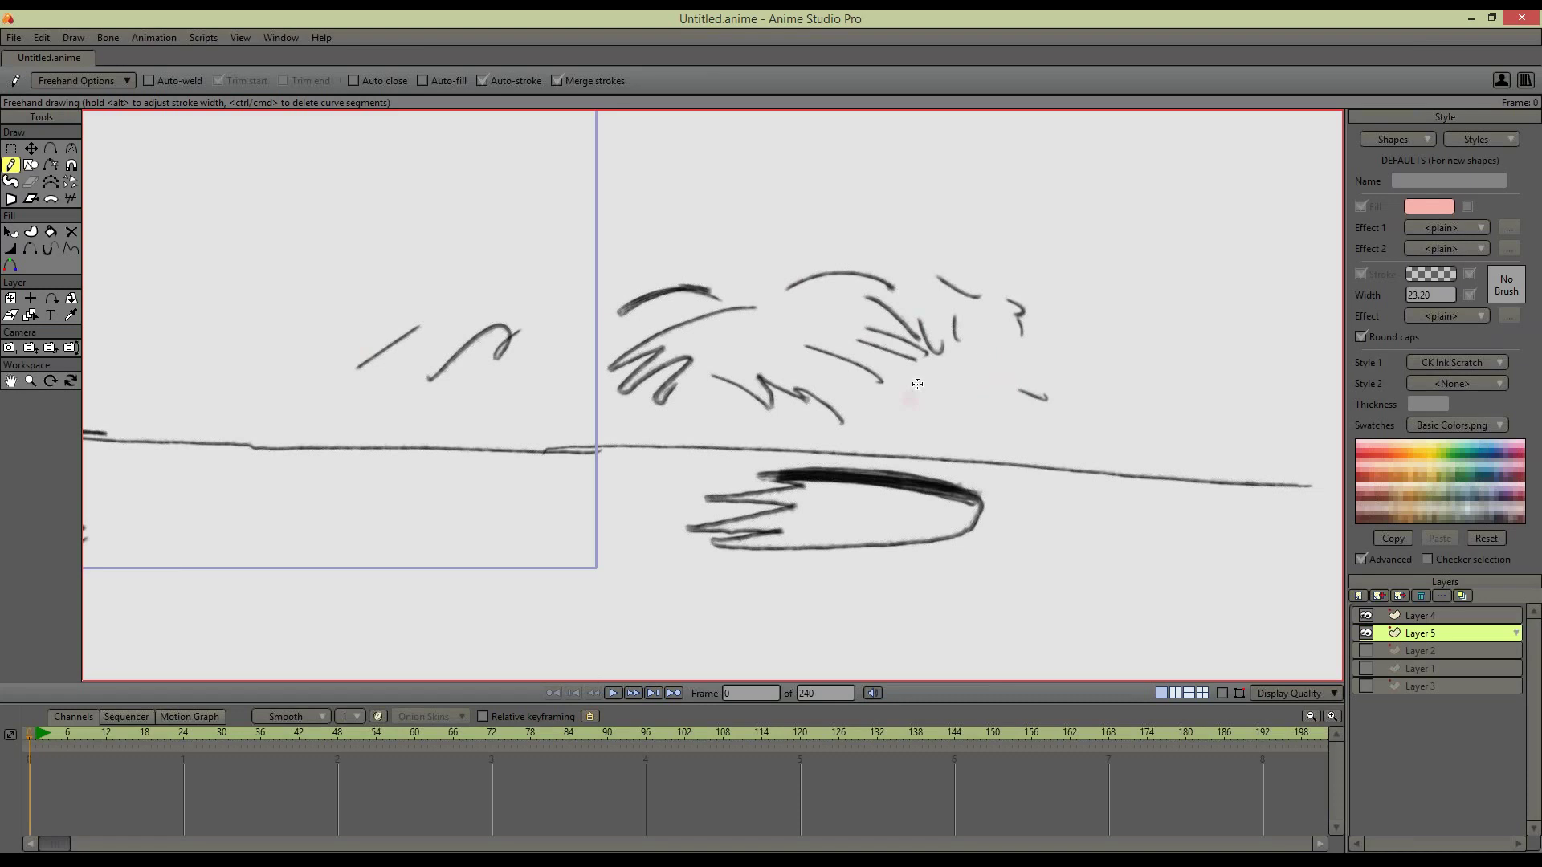
Play the animation and paint thick shading over the foliage and along the ground line with a stroke width of 98.80
key(space)
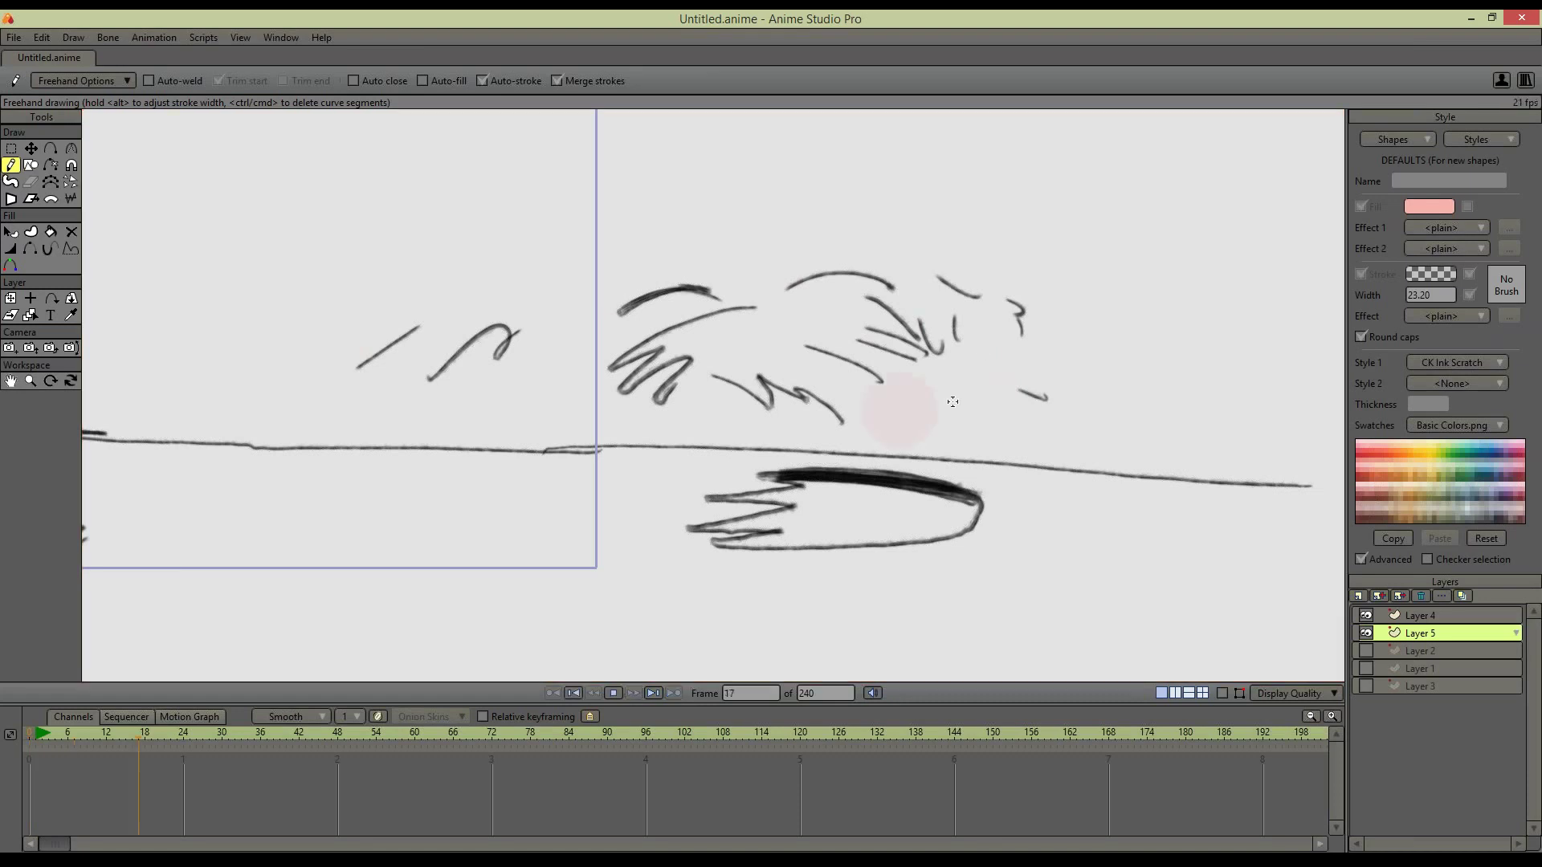
mouse_move(940, 377)
mouse_down()
mouse_move(945, 391)
mouse_move(973, 368)
mouse_move(1000, 301)
mouse_up()
drag(1036, 349, 1072, 426)
drag(859, 425, 899, 422)
drag(450, 441, 831, 438)
drag(598, 438, 1112, 462)
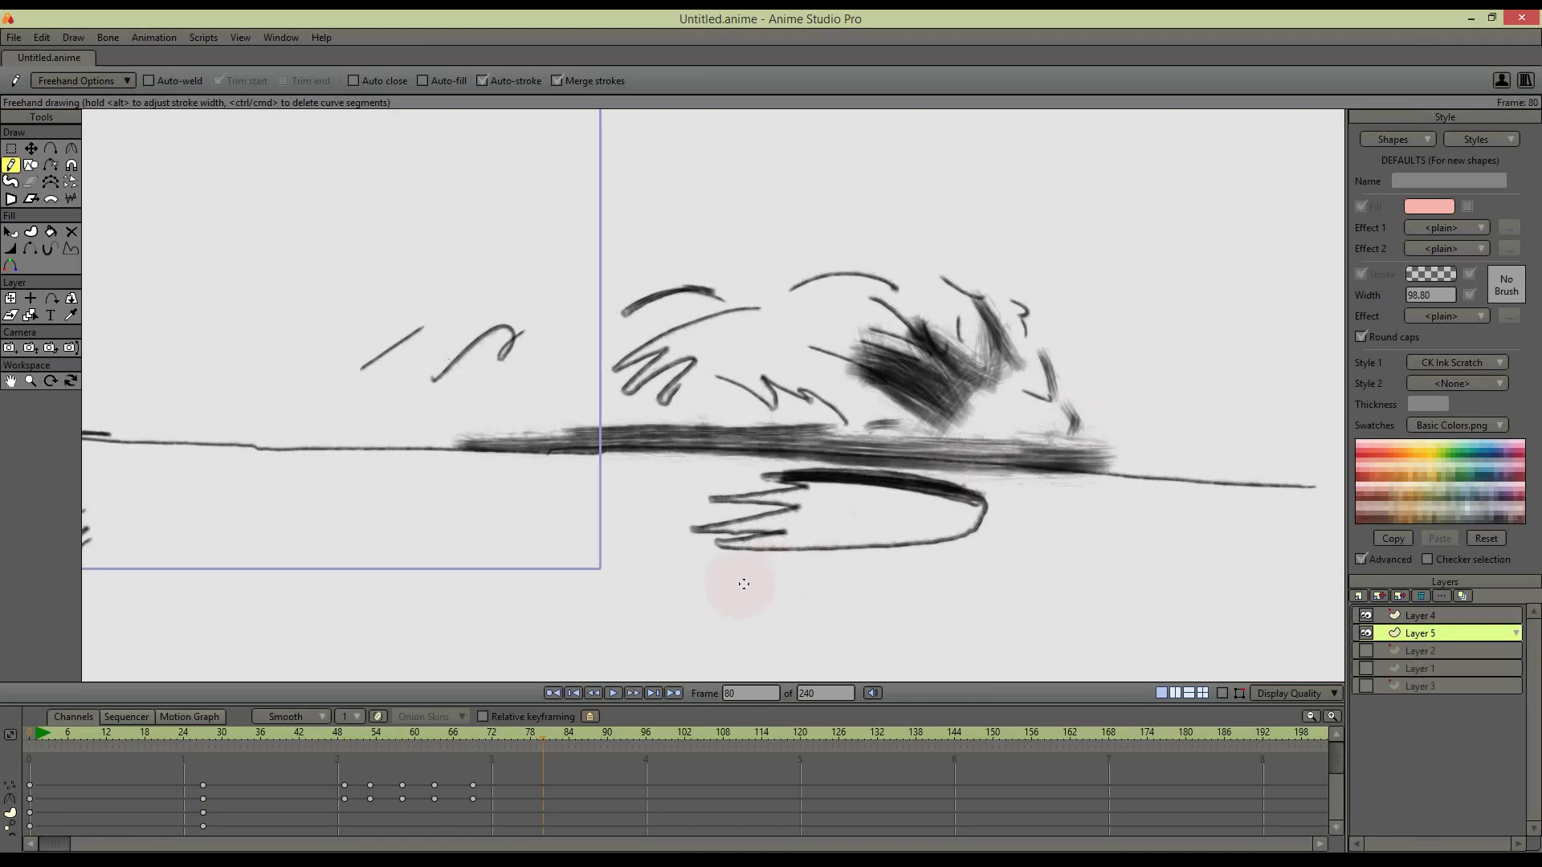
drag(733, 586, 1197, 565)
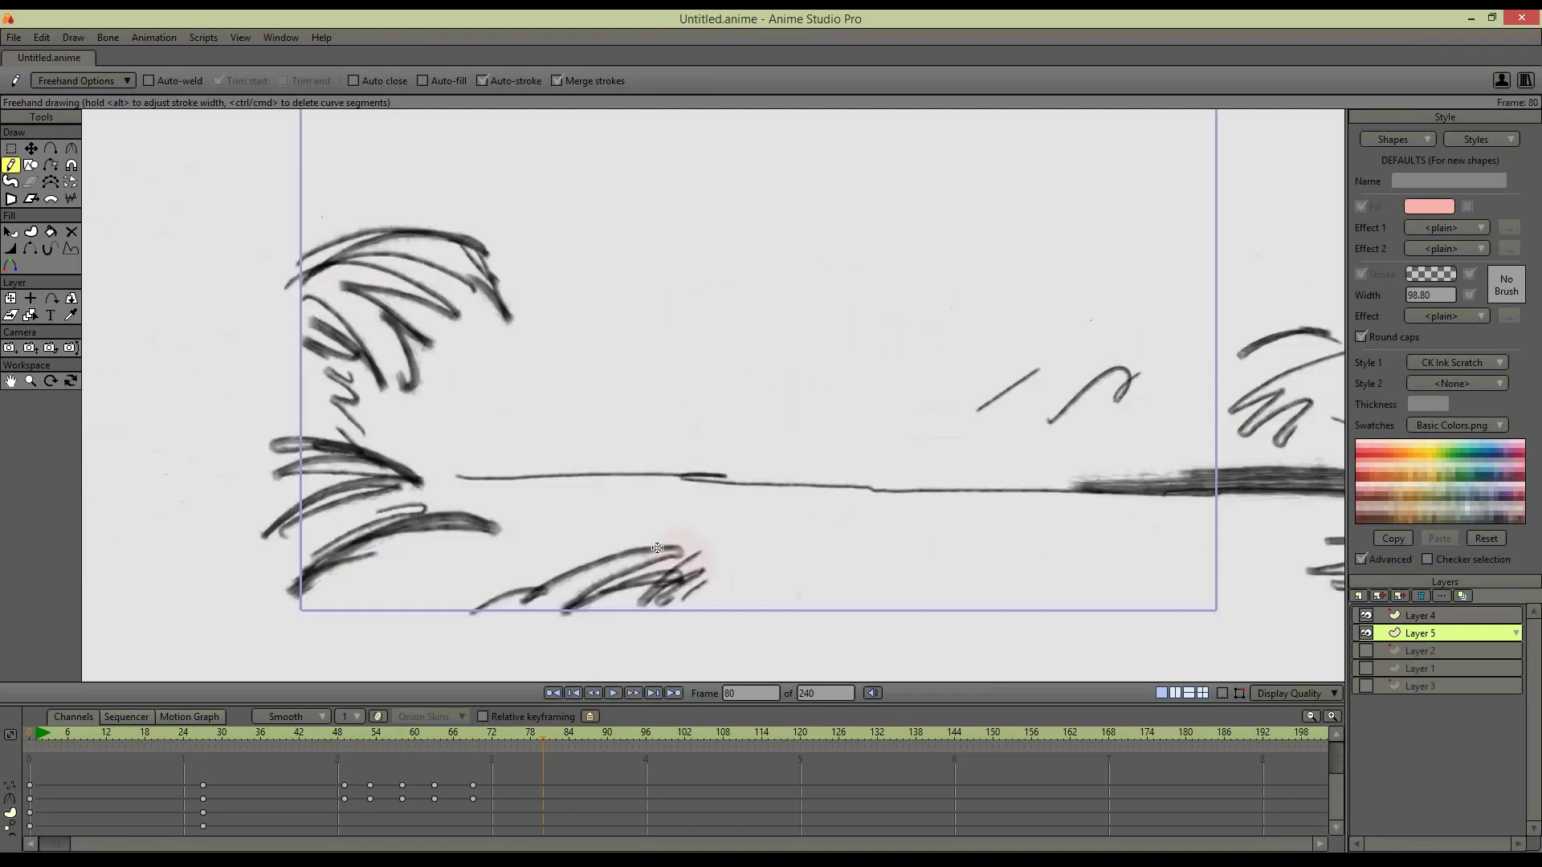
Switch to the Blob Brush with drawing behind strokes enabled and set the default stroke colour to grey 929292
click(10, 182)
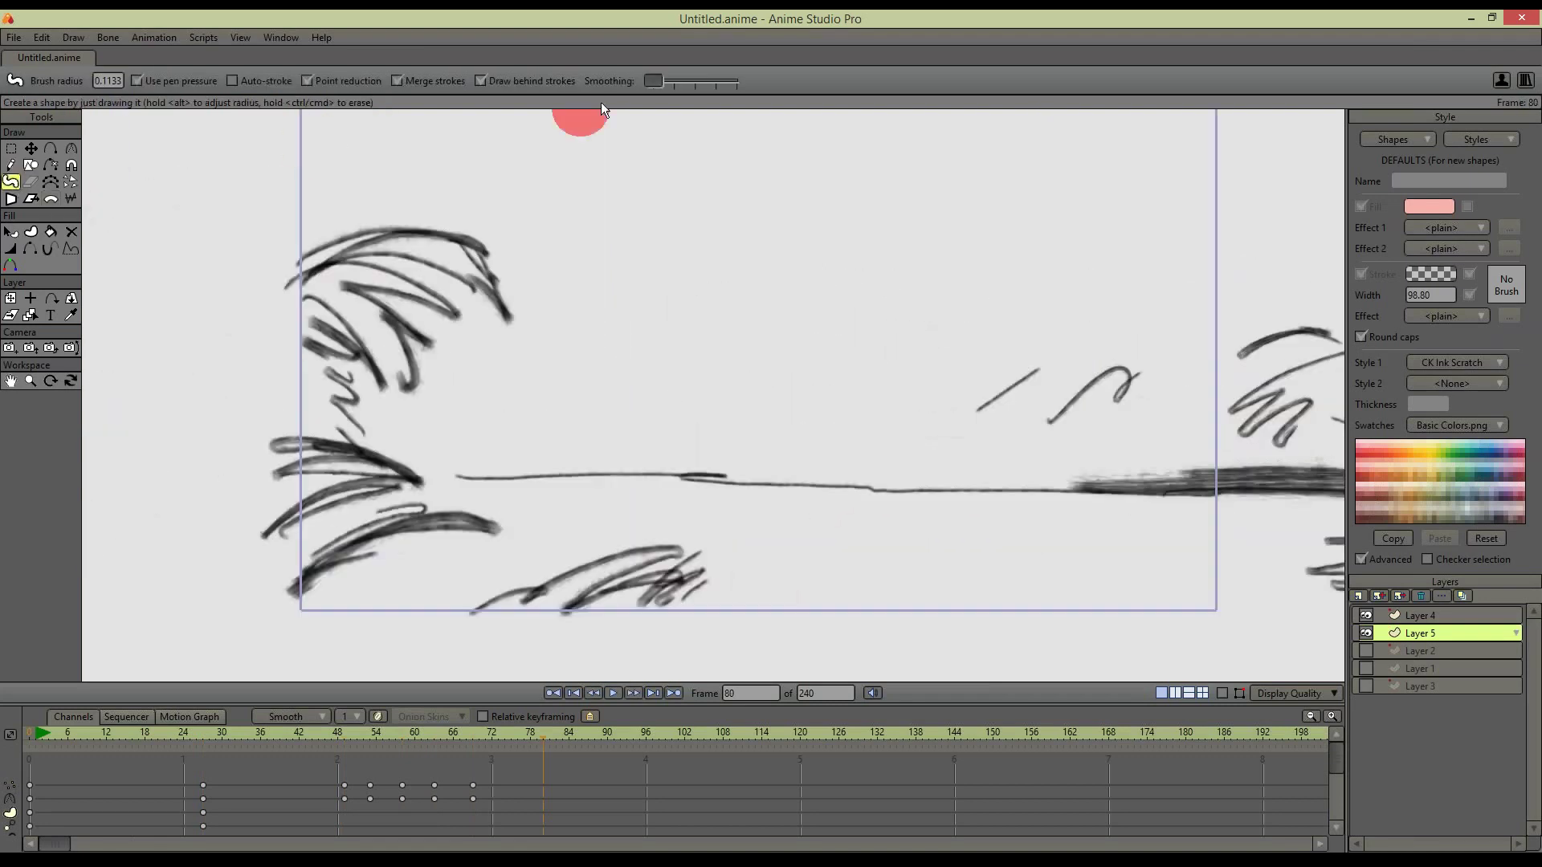
click(481, 81)
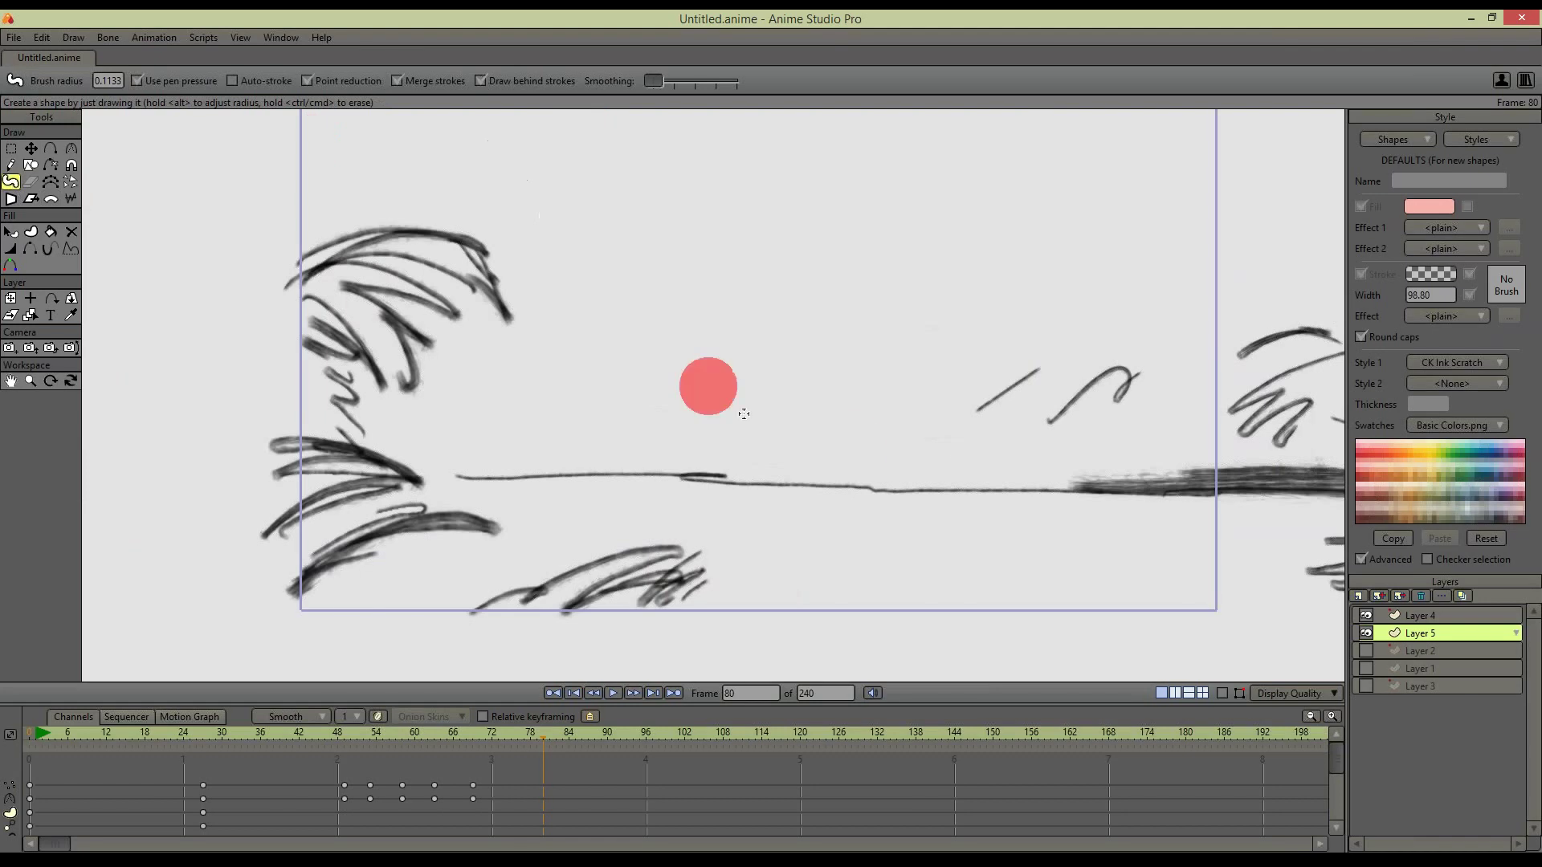
click(1444, 280)
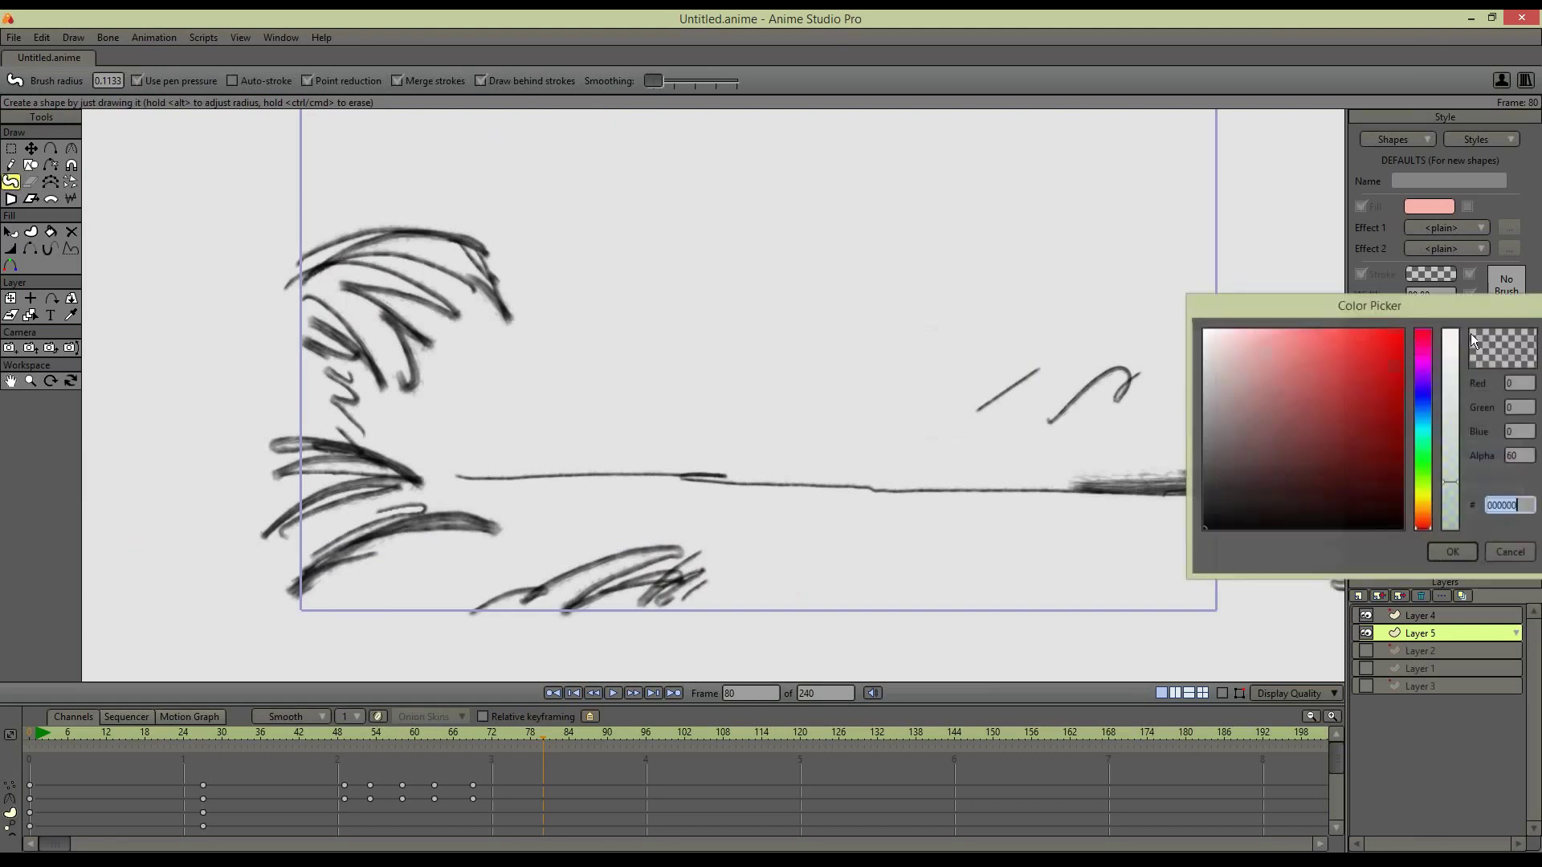
click(1442, 550)
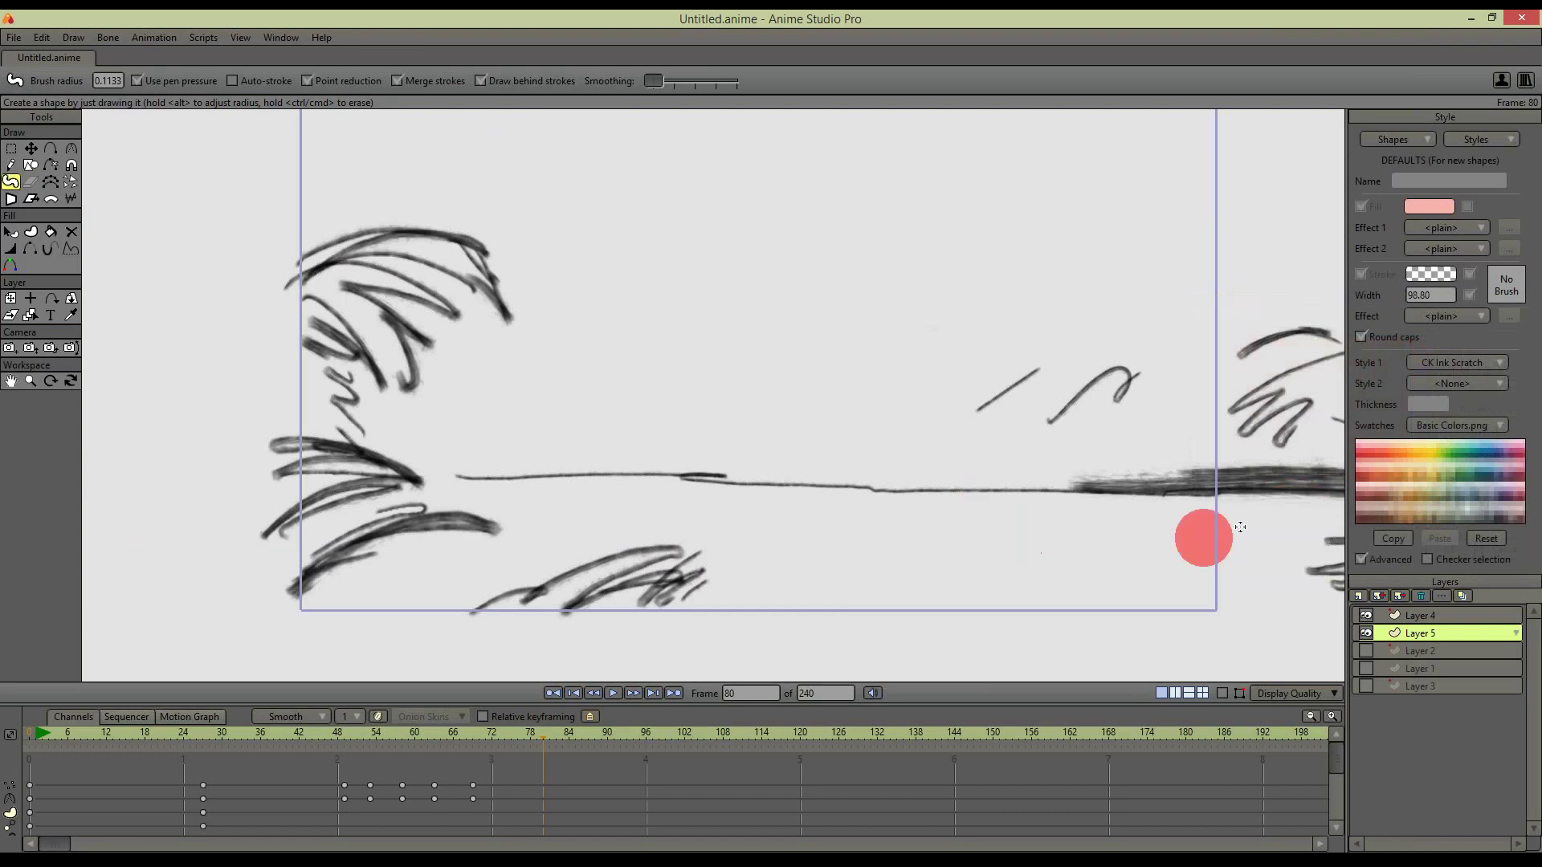
click(1444, 331)
drag(1212, 416, 1203, 414)
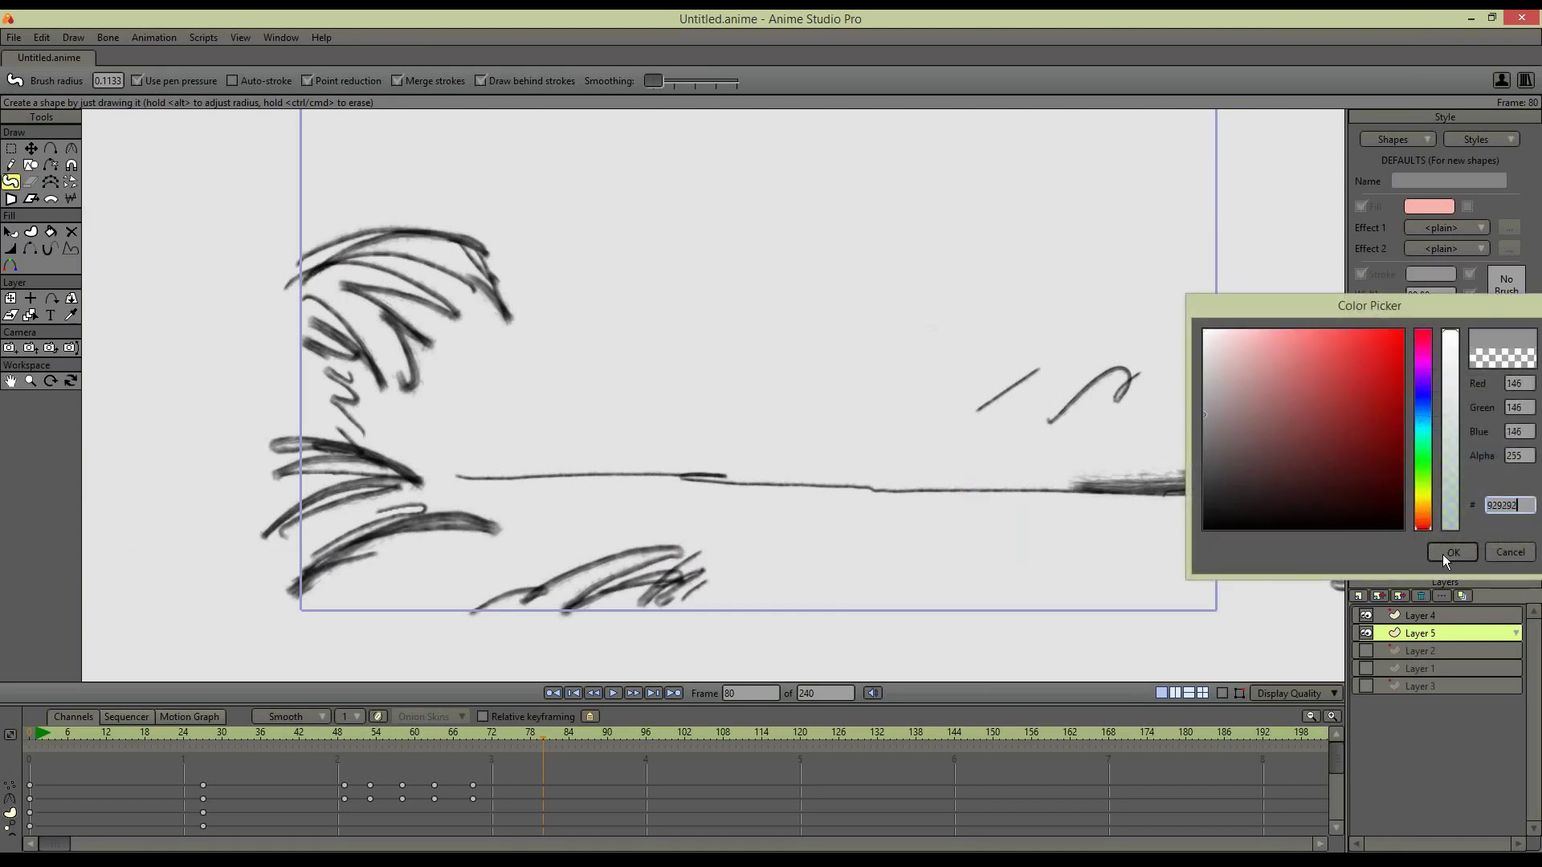
click(1442, 554)
click(1070, 551)
mouse_move(1071, 551)
mouse_down()
mouse_move(874, 523)
mouse_move(1169, 506)
mouse_move(672, 510)
mouse_up()
key(ctrl+z)
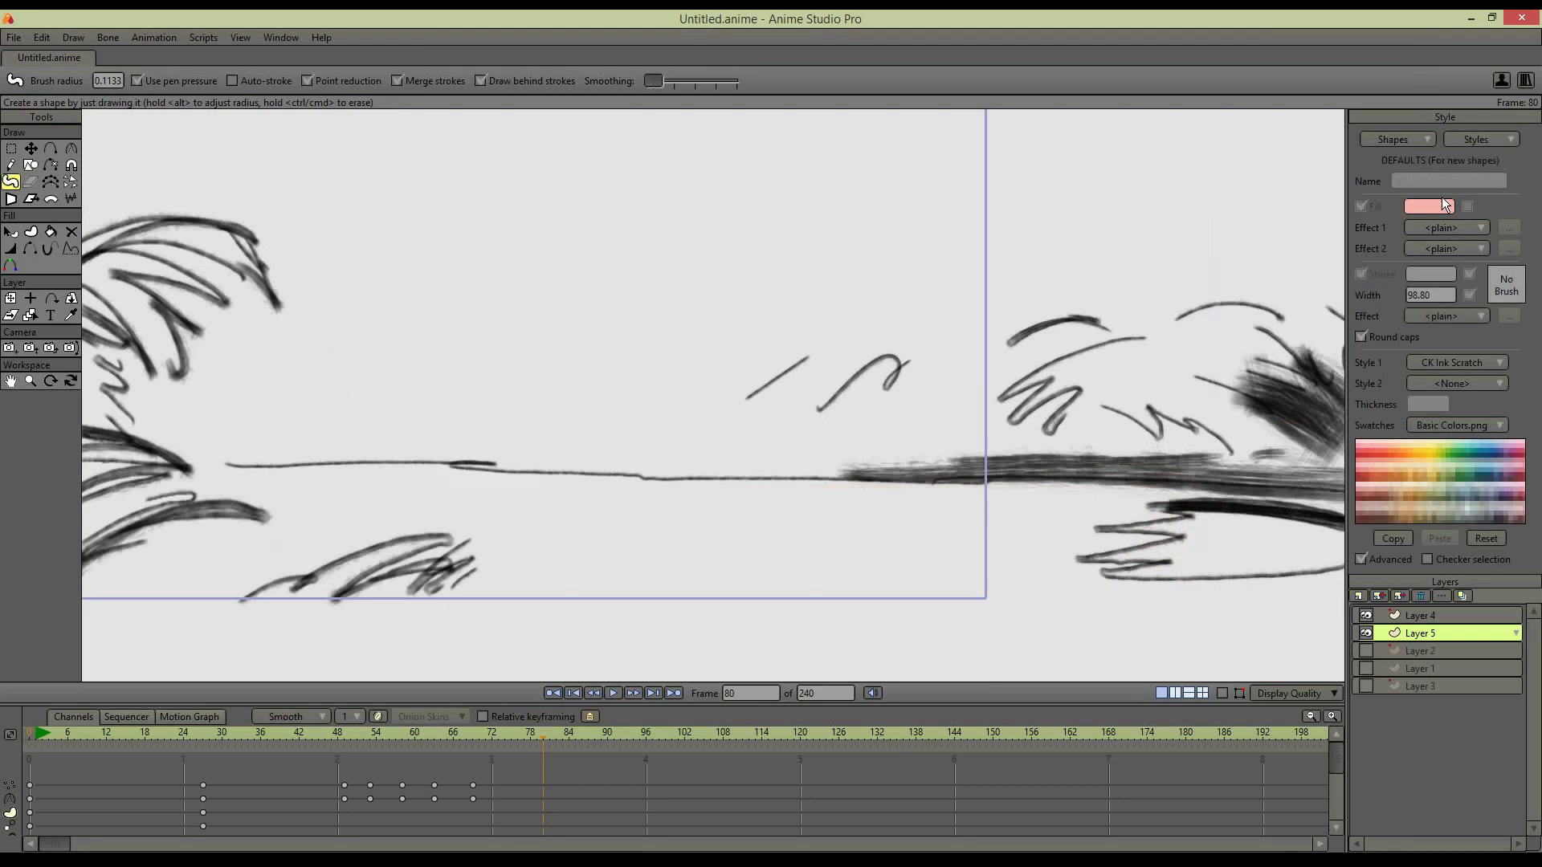
Set the fill colour to grey BCBCBC and paint the ground below the ground line, leaving the jagged-ended oval unpainted
click(1442, 203)
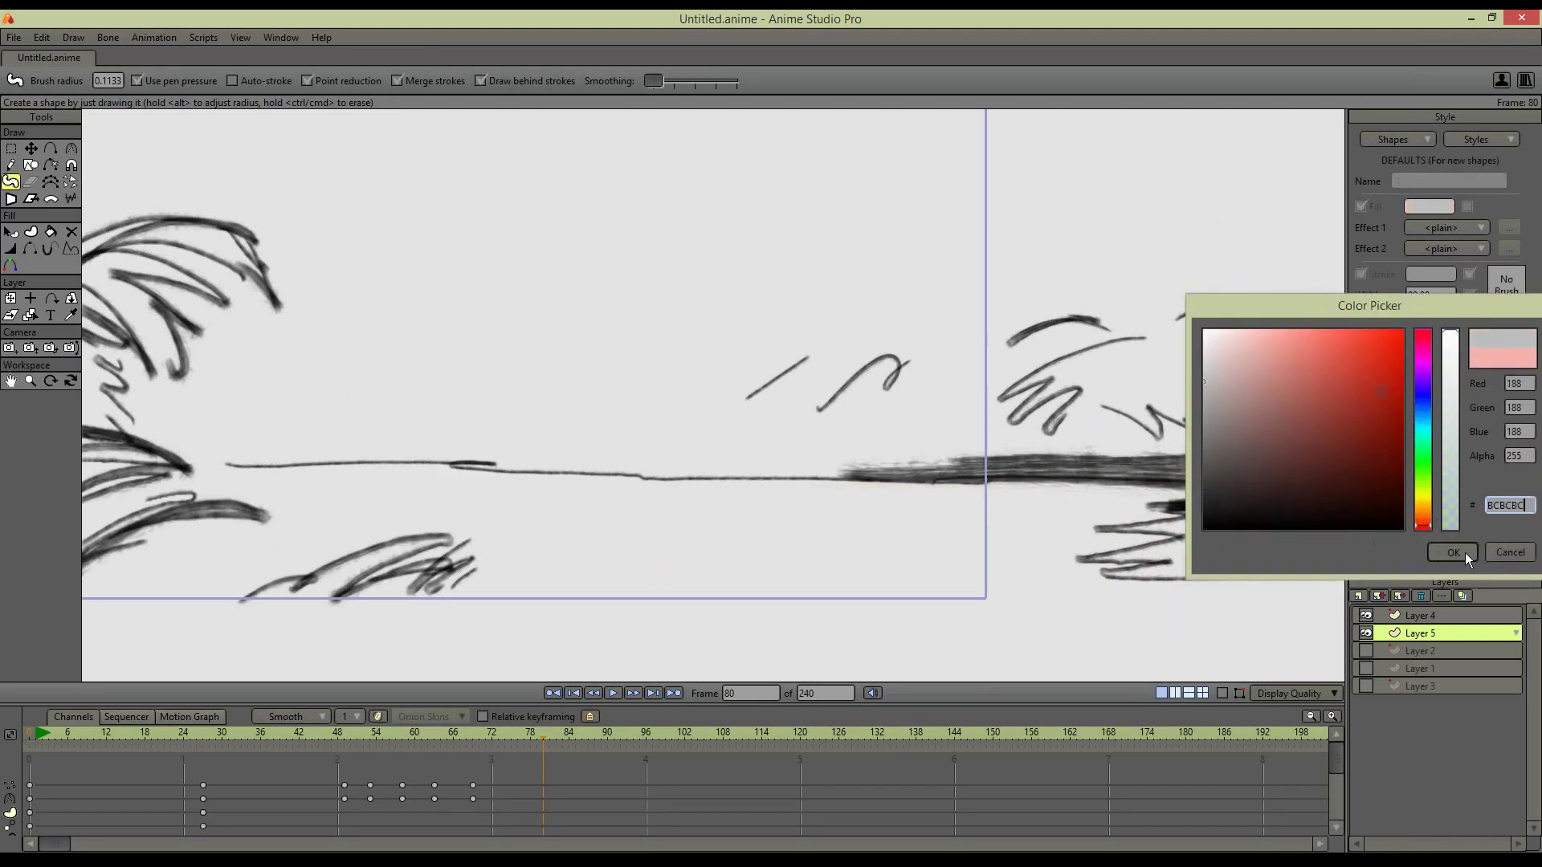
click(1452, 552)
drag(1253, 482, 1035, 482)
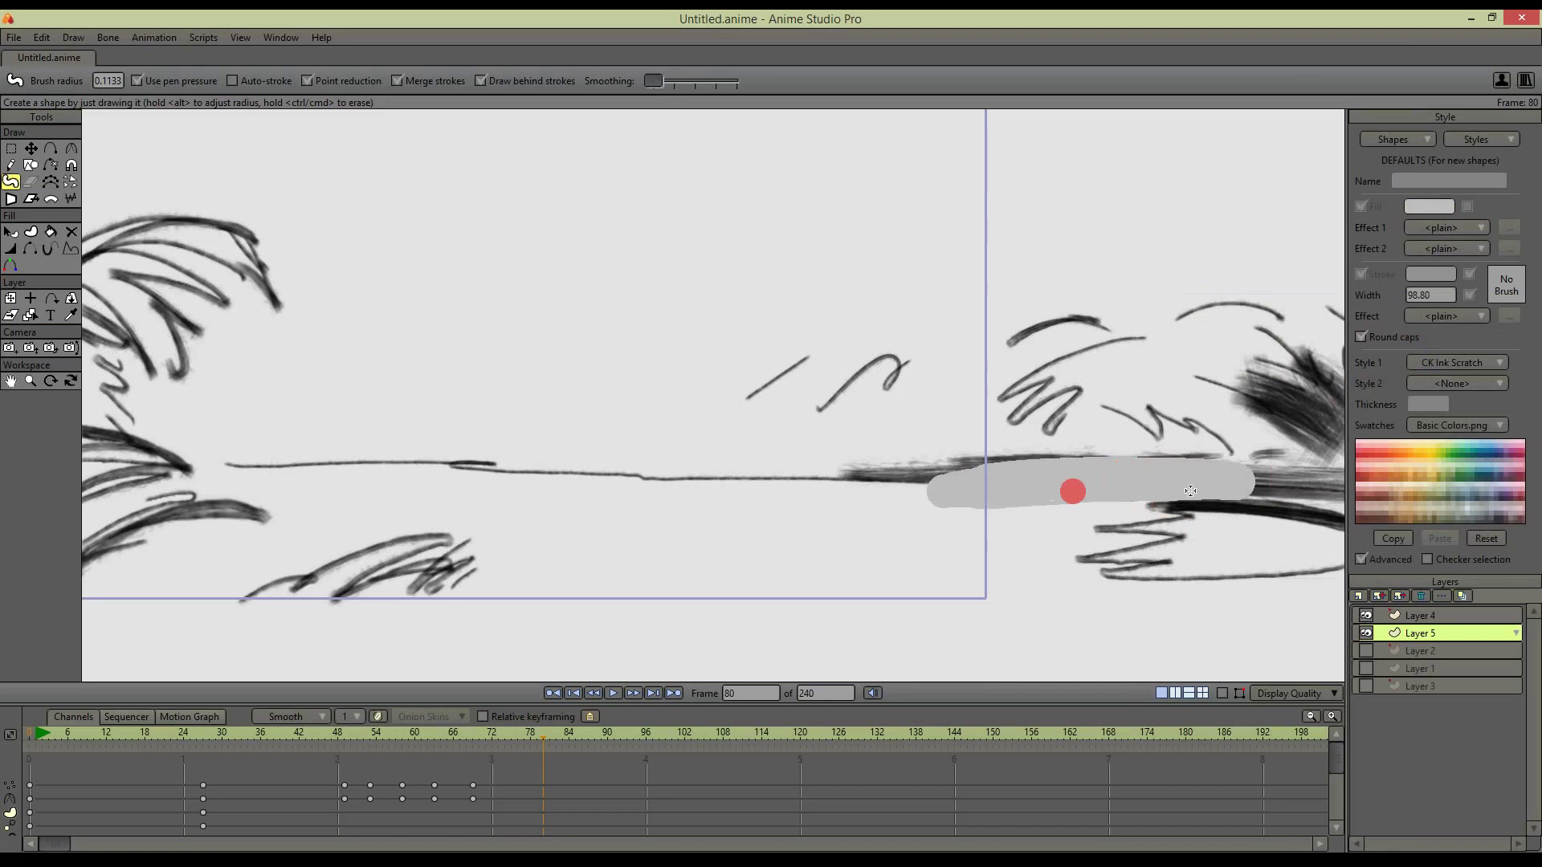
mouse_move(1170, 509)
mouse_down()
mouse_move(991, 539)
mouse_move(1165, 540)
mouse_move(1034, 575)
mouse_move(1281, 592)
mouse_move(664, 610)
mouse_move(979, 549)
mouse_move(925, 508)
mouse_move(1021, 504)
mouse_move(162, 509)
mouse_move(319, 486)
mouse_move(436, 500)
mouse_move(427, 545)
mouse_move(249, 581)
mouse_move(801, 608)
mouse_move(396, 603)
mouse_move(826, 619)
mouse_move(390, 628)
mouse_move(1267, 619)
mouse_up()
scroll(1023, 434, down, 3)
mouse_move(1092, 415)
mouse_down()
mouse_move(1039, 433)
mouse_move(1138, 419)
mouse_move(1104, 396)
mouse_move(1116, 377)
mouse_move(1001, 355)
mouse_move(1262, 373)
mouse_move(1150, 372)
mouse_move(1145, 385)
mouse_move(1172, 398)
mouse_move(1129, 407)
mouse_move(1084, 378)
mouse_move(1084, 413)
mouse_move(1276, 401)
mouse_move(1198, 445)
mouse_move(1263, 447)
mouse_up()
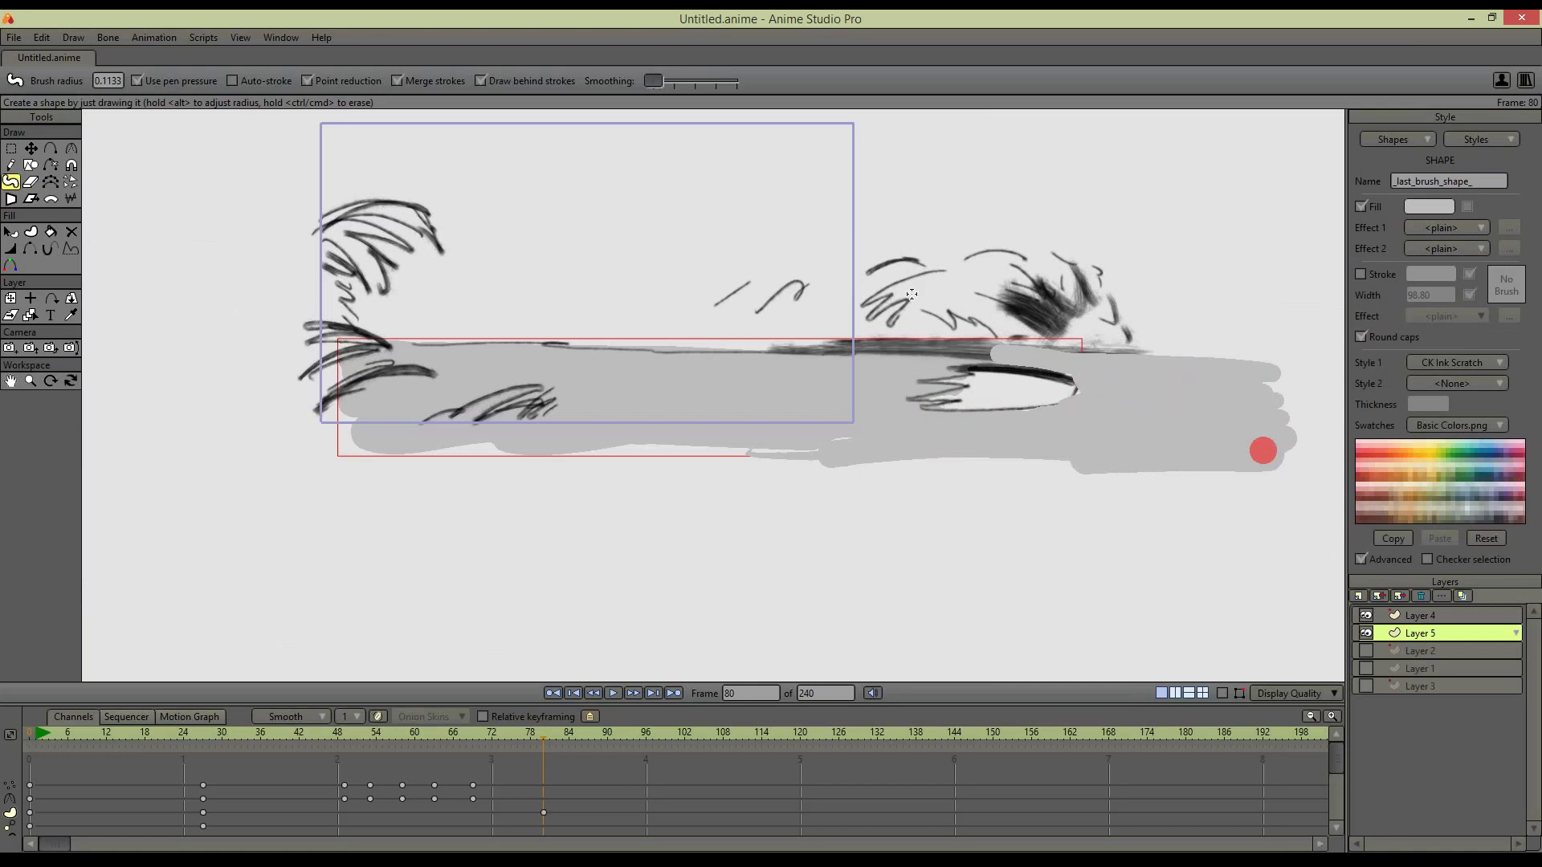
Paint grey fill patches behind the foliage outside the canvas and behind the upper foliage at the canvas's left edge
drag(942, 270, 883, 305)
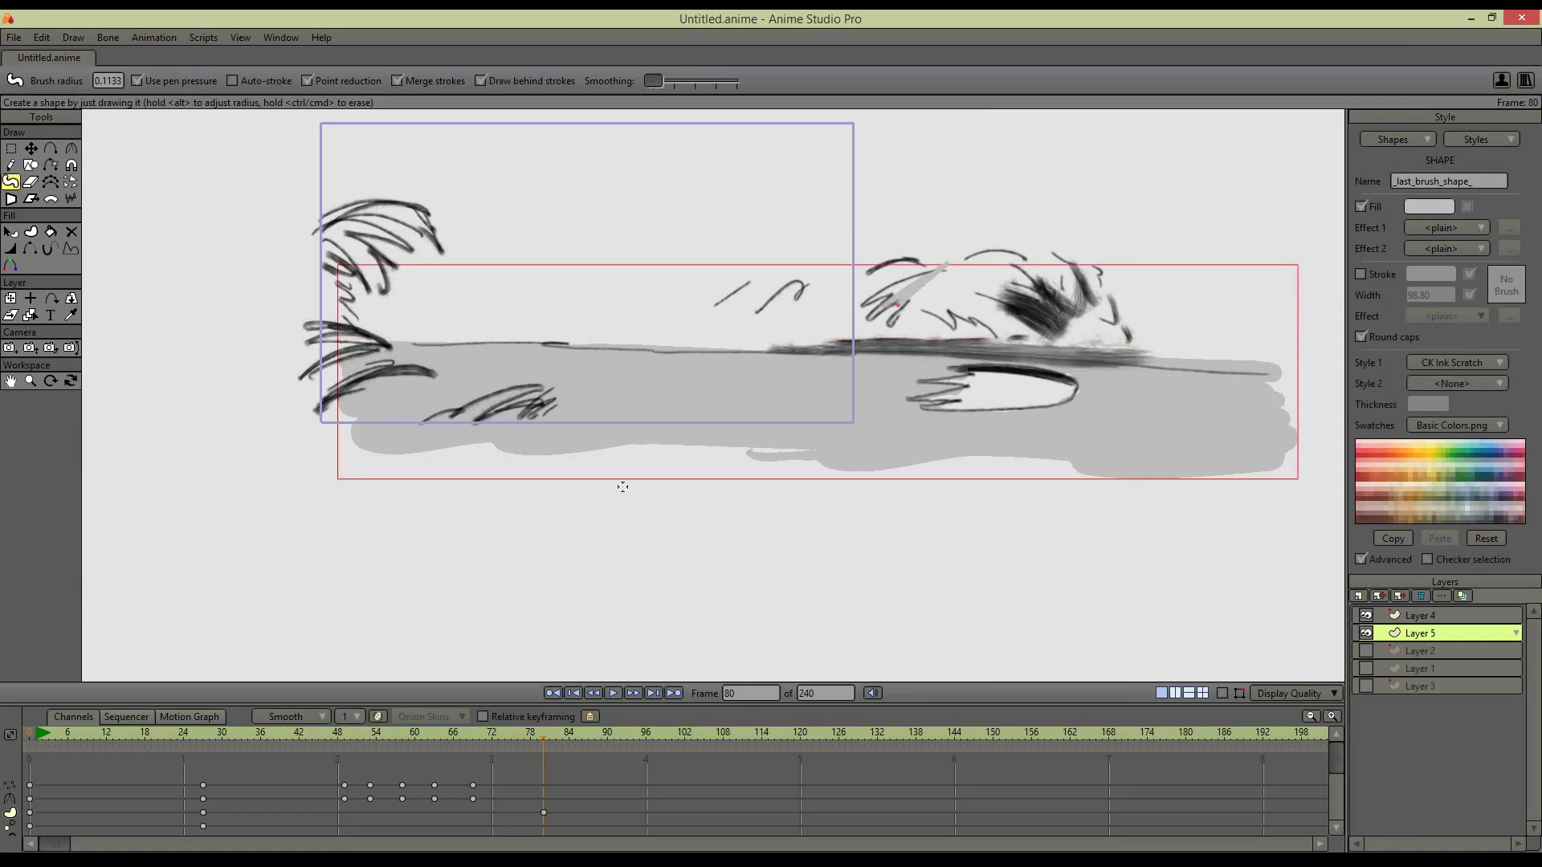
drag(998, 297, 970, 250)
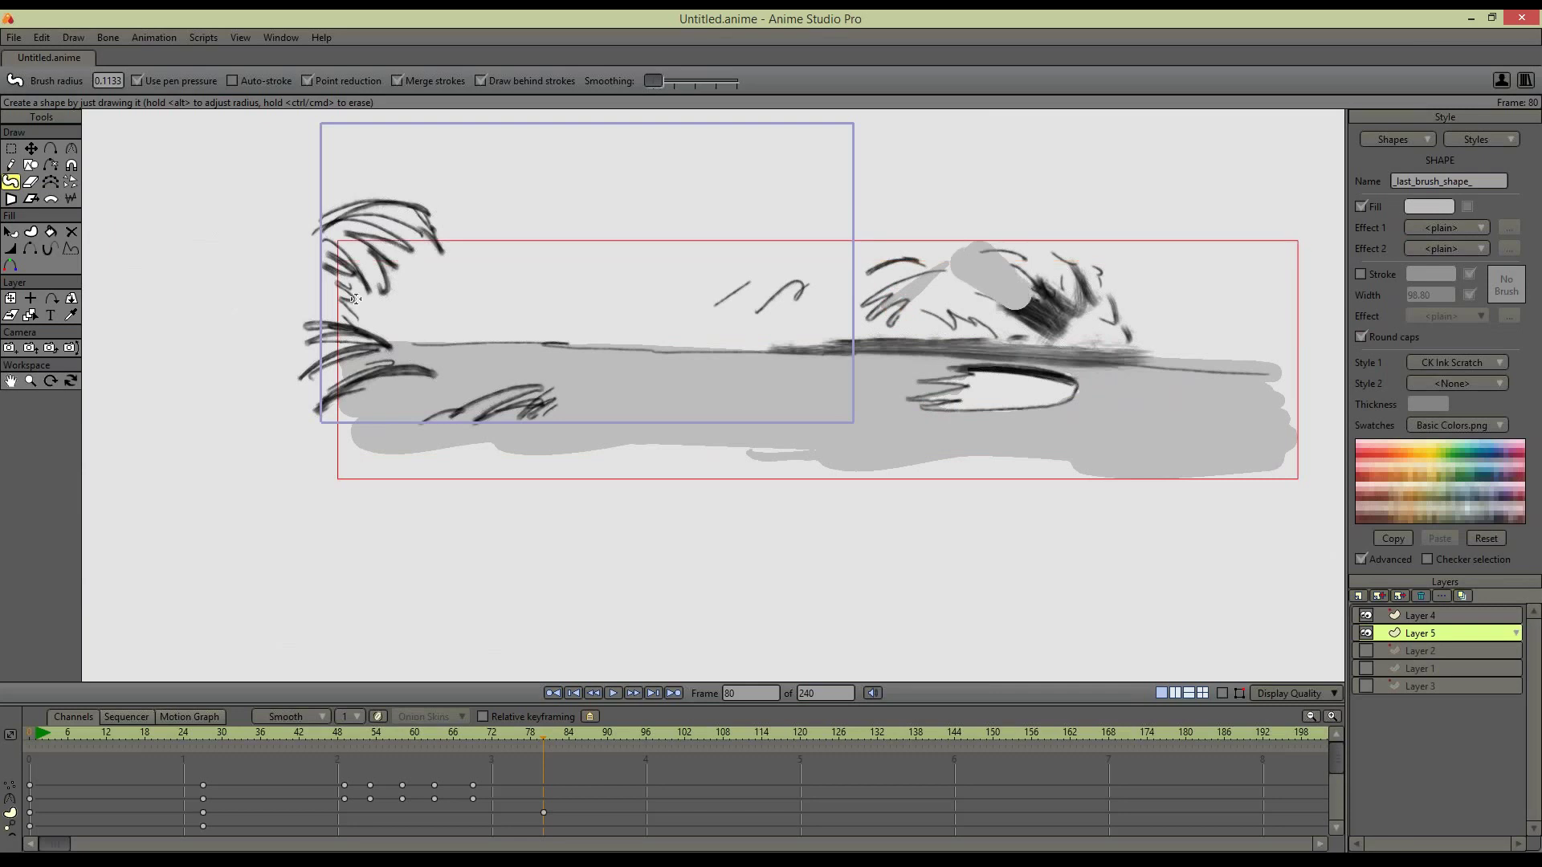
drag(321, 232, 448, 214)
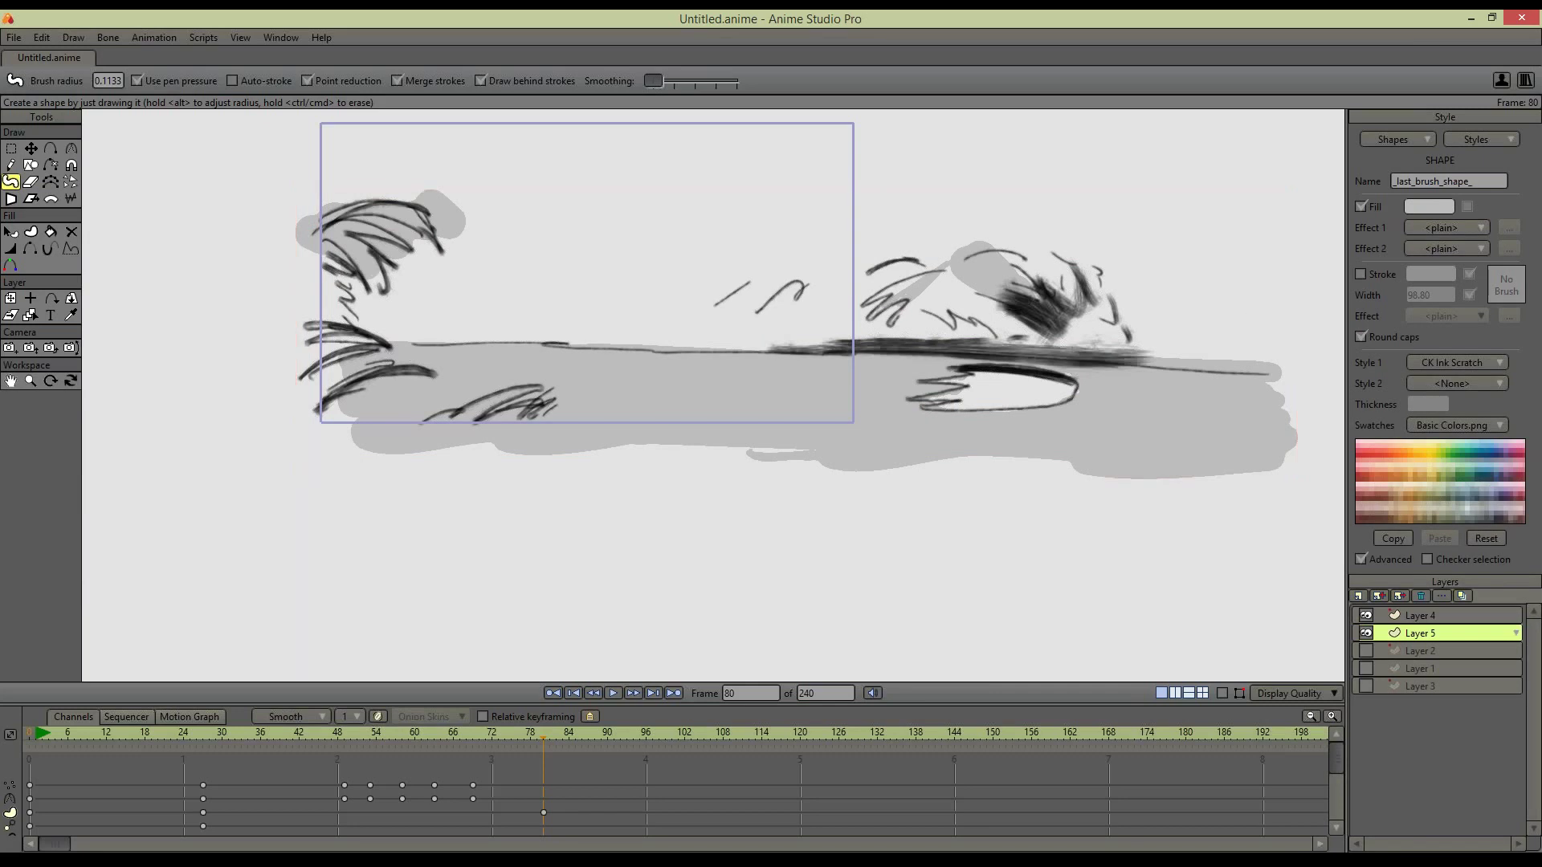
Recolour the painted grey shape's fill to B8B8B8, previewing other shades before settling
click(1428, 206)
click(1235, 339)
click(1219, 359)
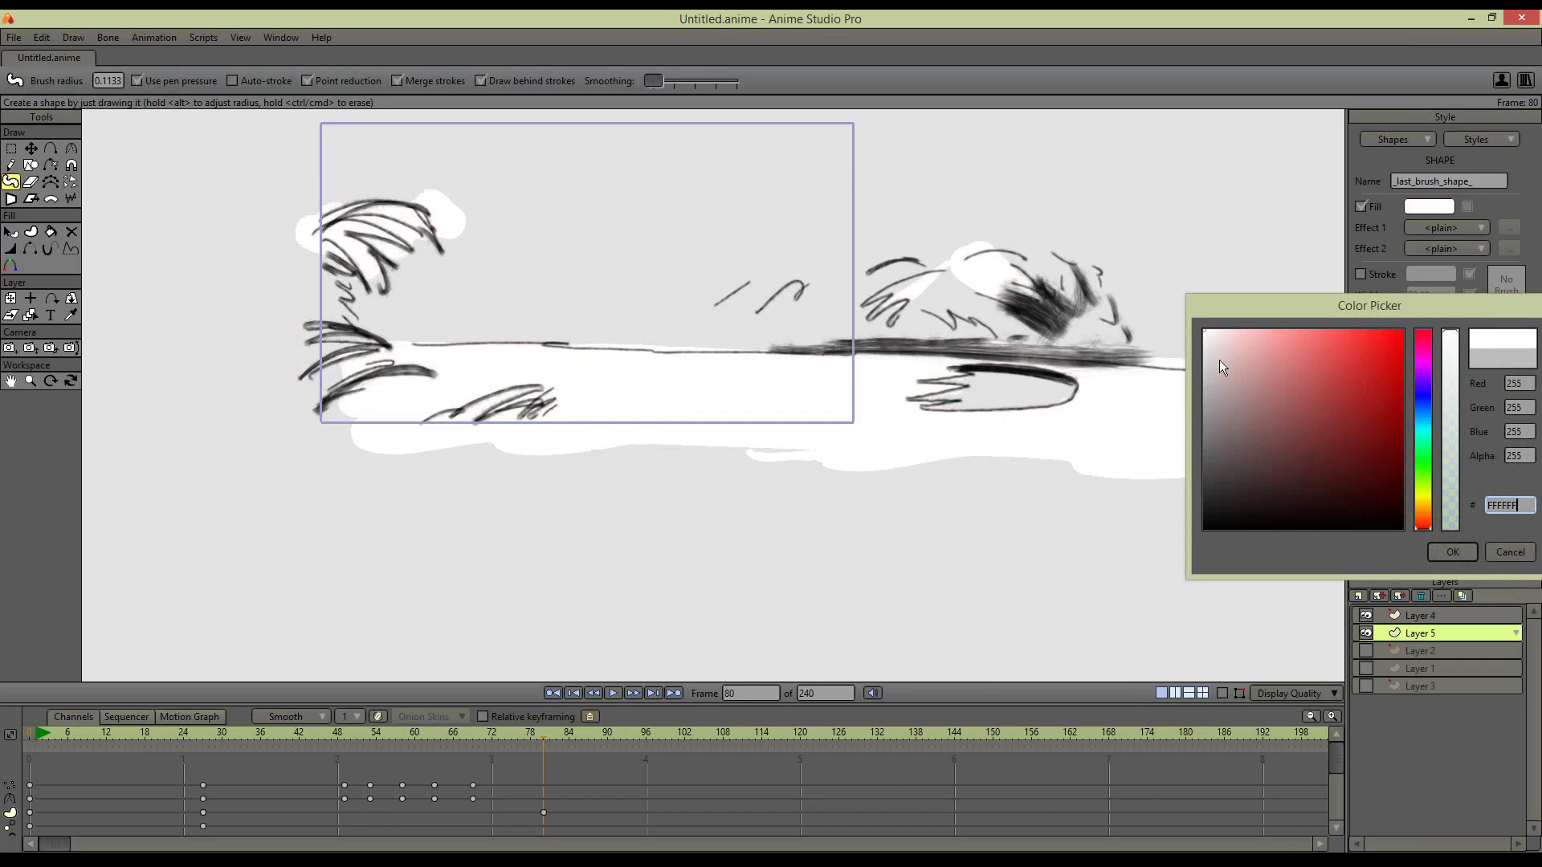
drag(1219, 359, 1184, 379)
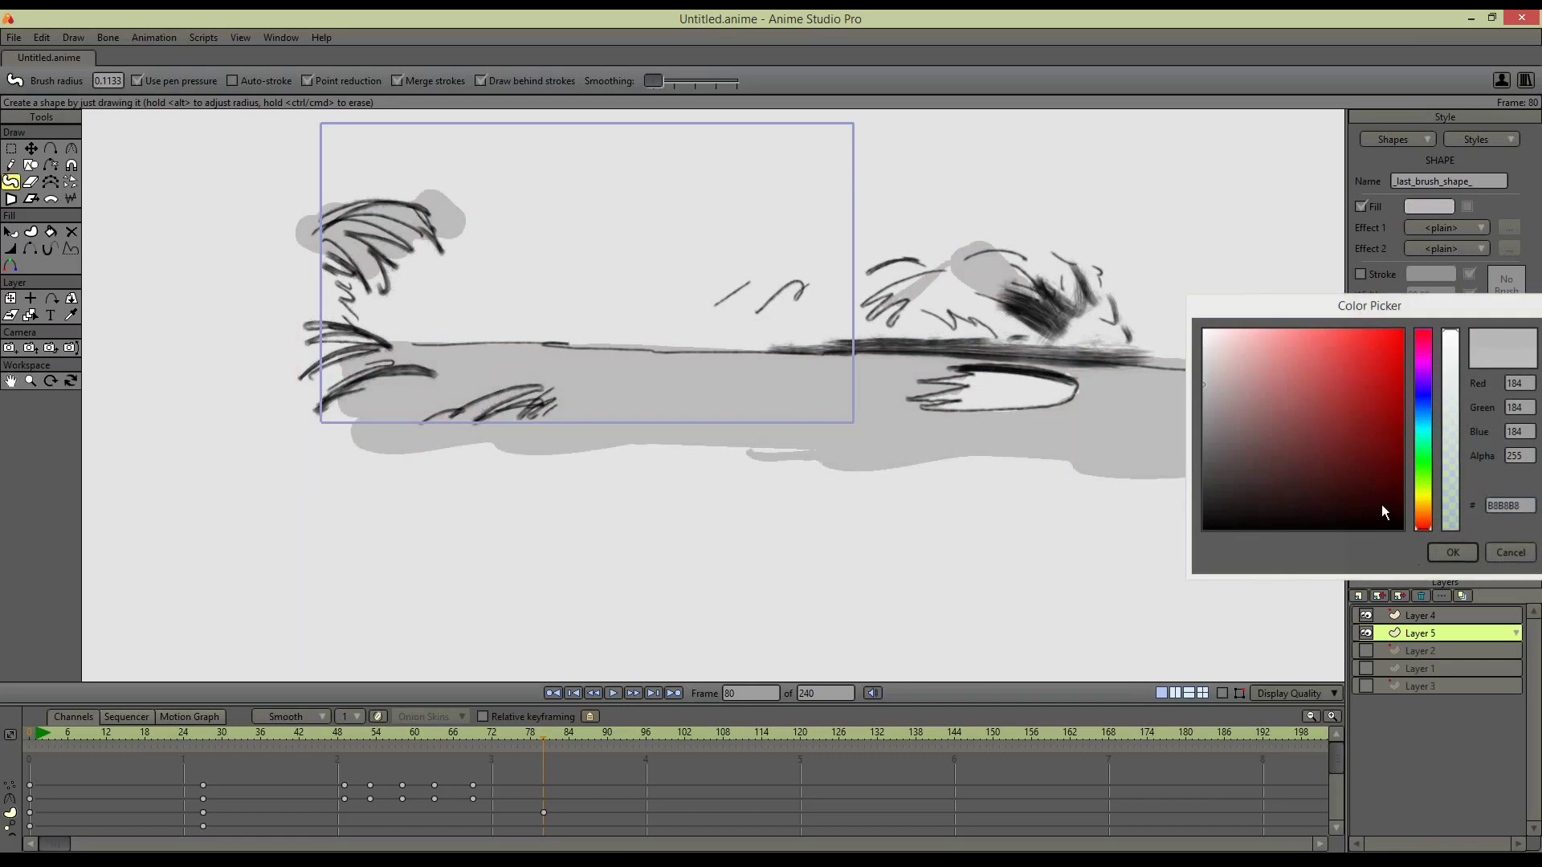
click(1452, 553)
Set the fill colour to white and paint the inside of the jagged-ended oval on the ground
click(1428, 209)
click(1233, 339)
click(1206, 331)
mouse_move(971, 378)
mouse_down()
mouse_move(998, 378)
mouse_move(967, 371)
mouse_move(929, 394)
mouse_move(939, 409)
mouse_move(1070, 402)
mouse_move(939, 408)
mouse_up()
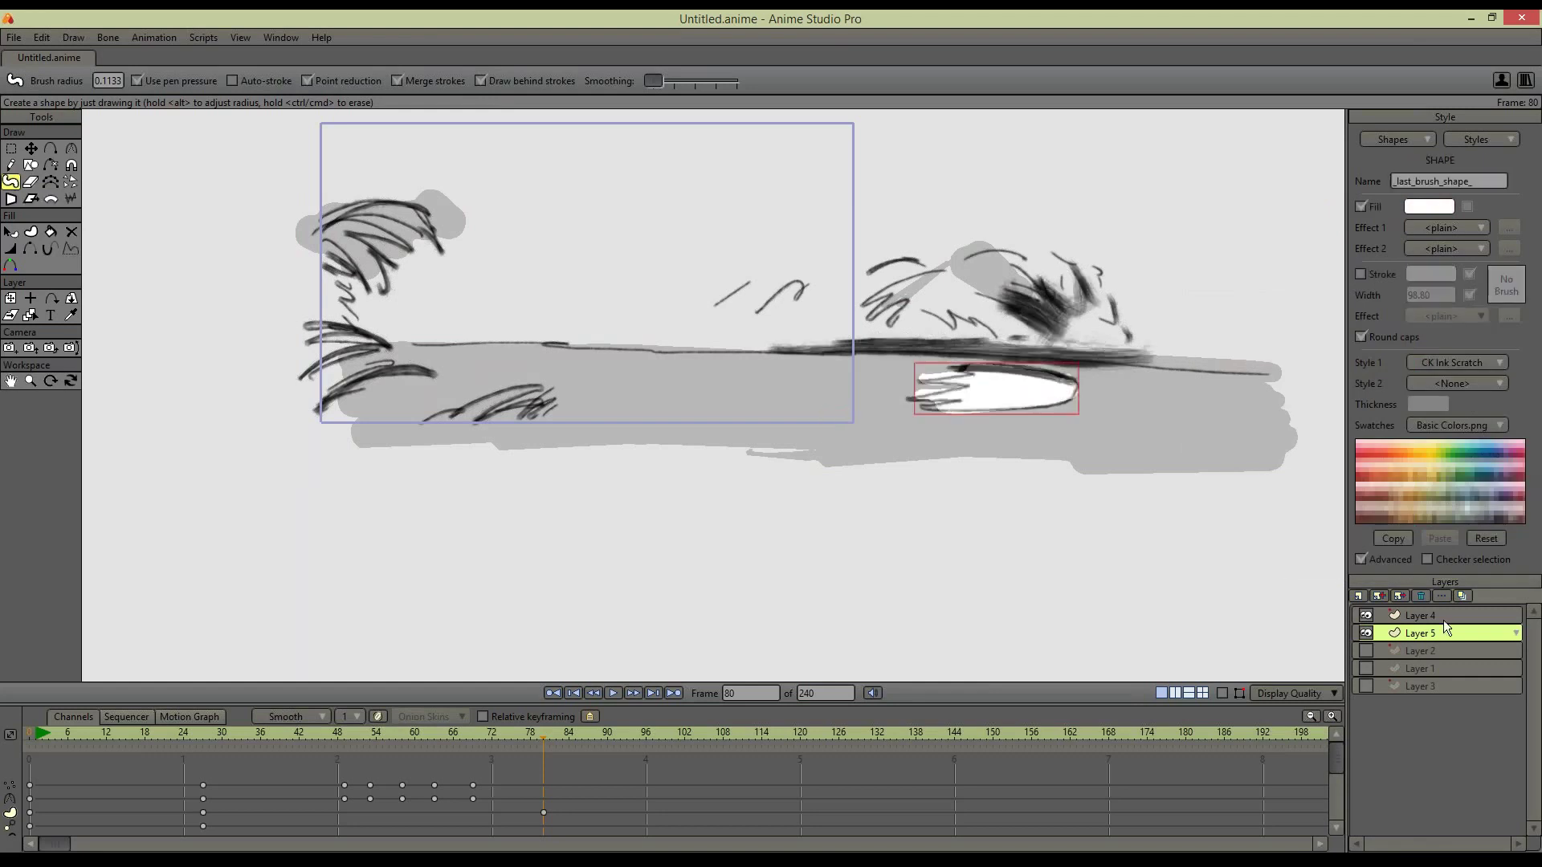
Select all five layers from Layer 4 down to Layer 3 and group them in a new collapsed group layer
click(1451, 618)
click(1359, 596)
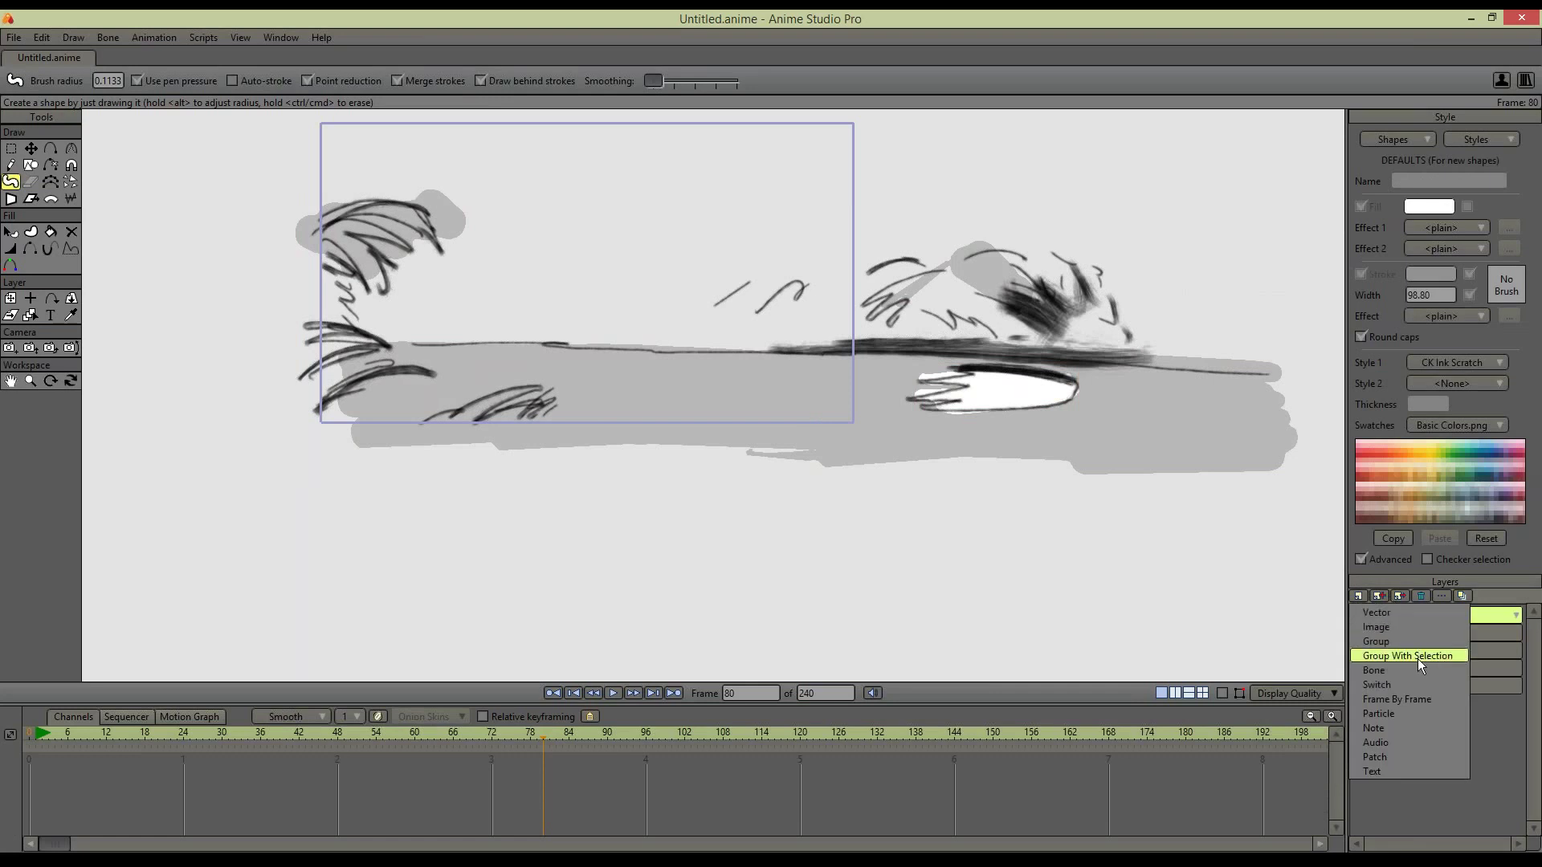
click(1484, 615)
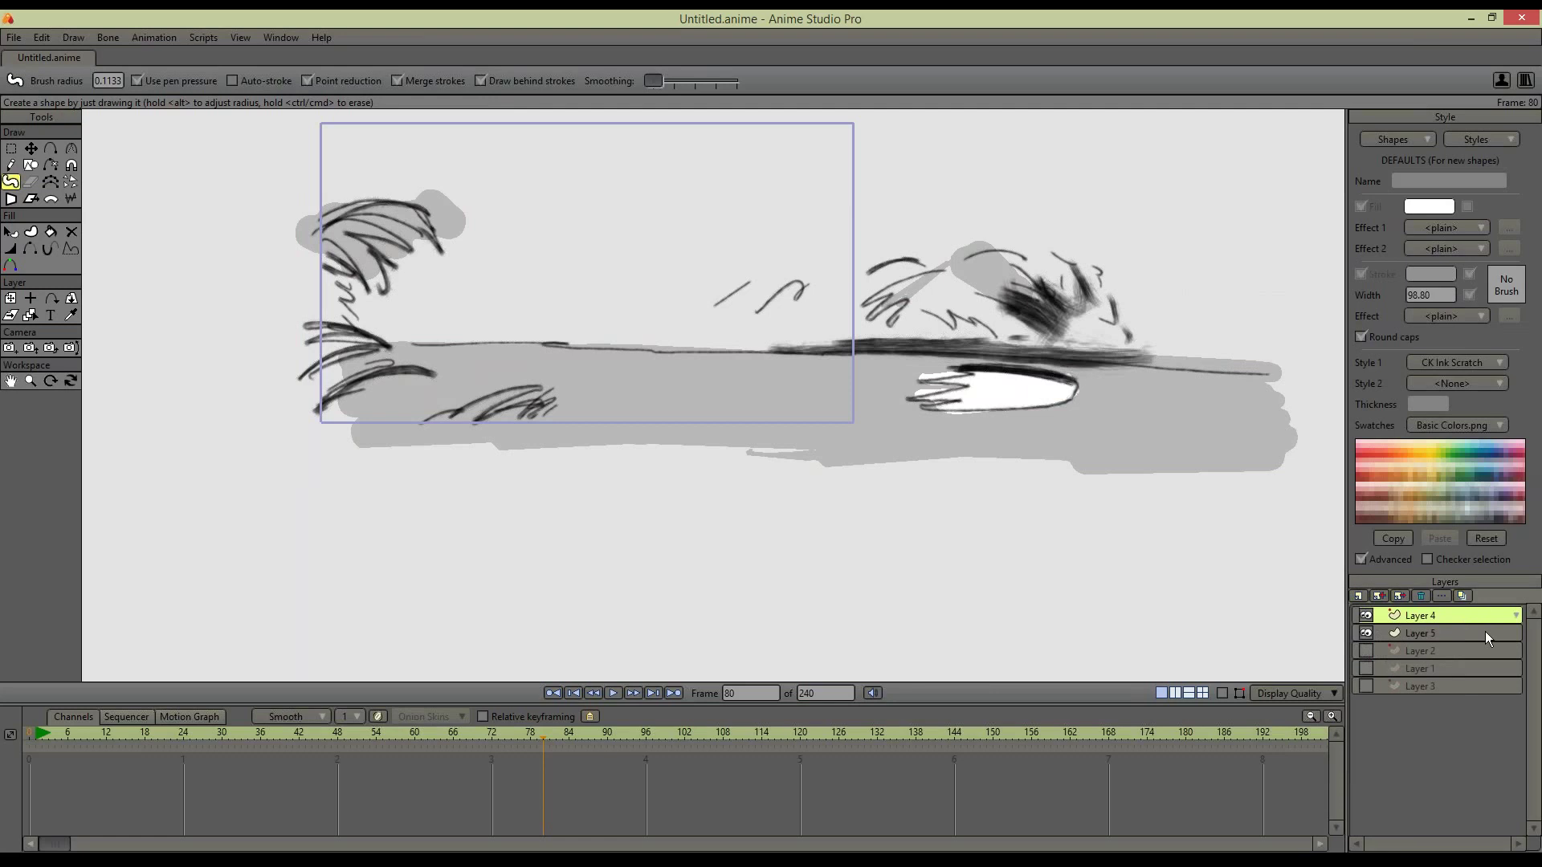
shift+click(1458, 684)
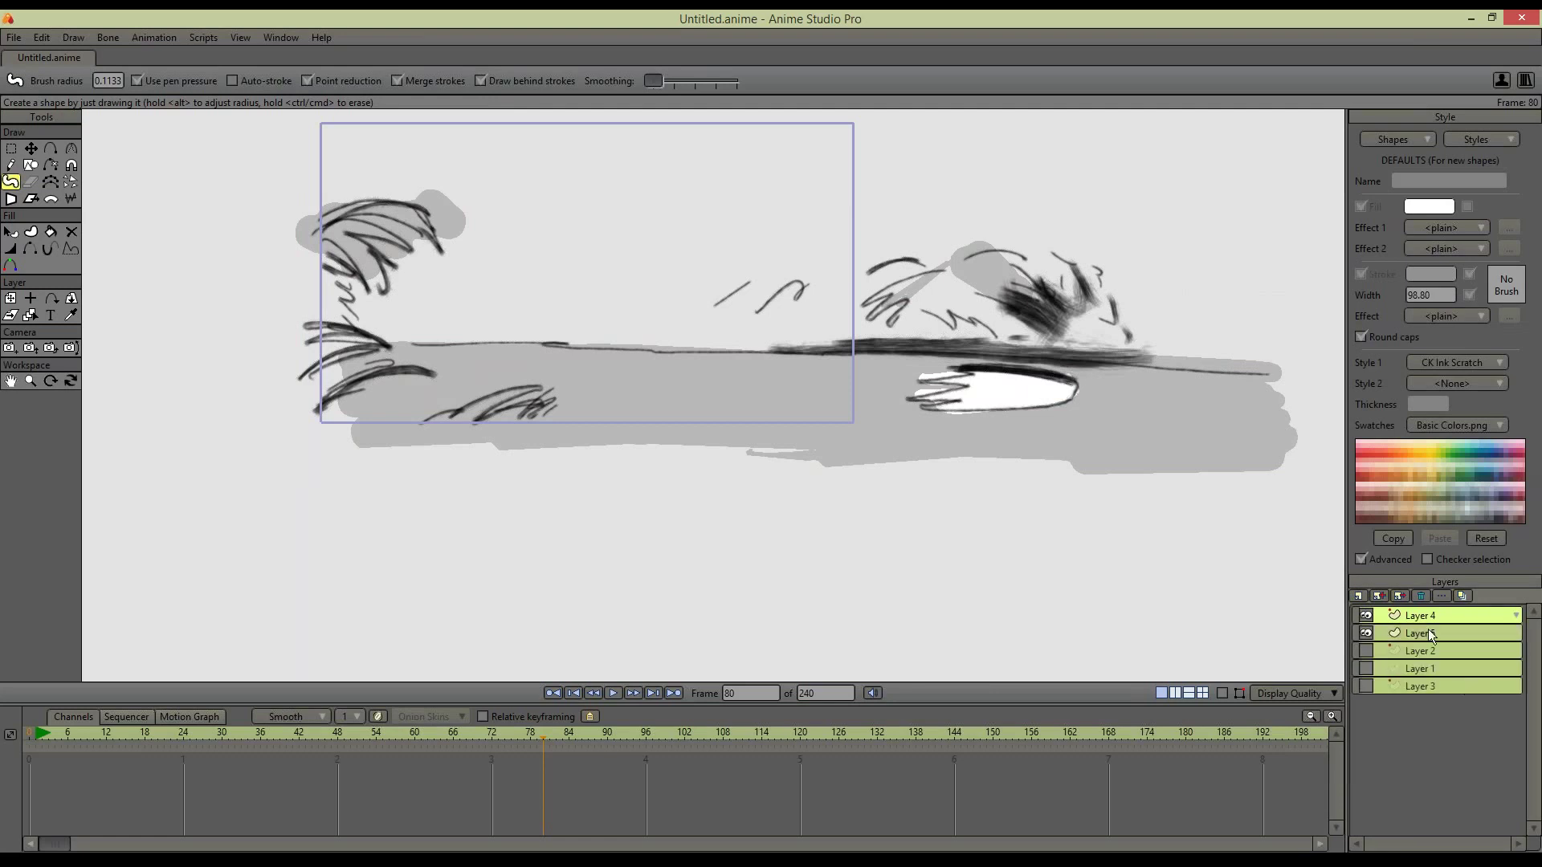
click(1359, 595)
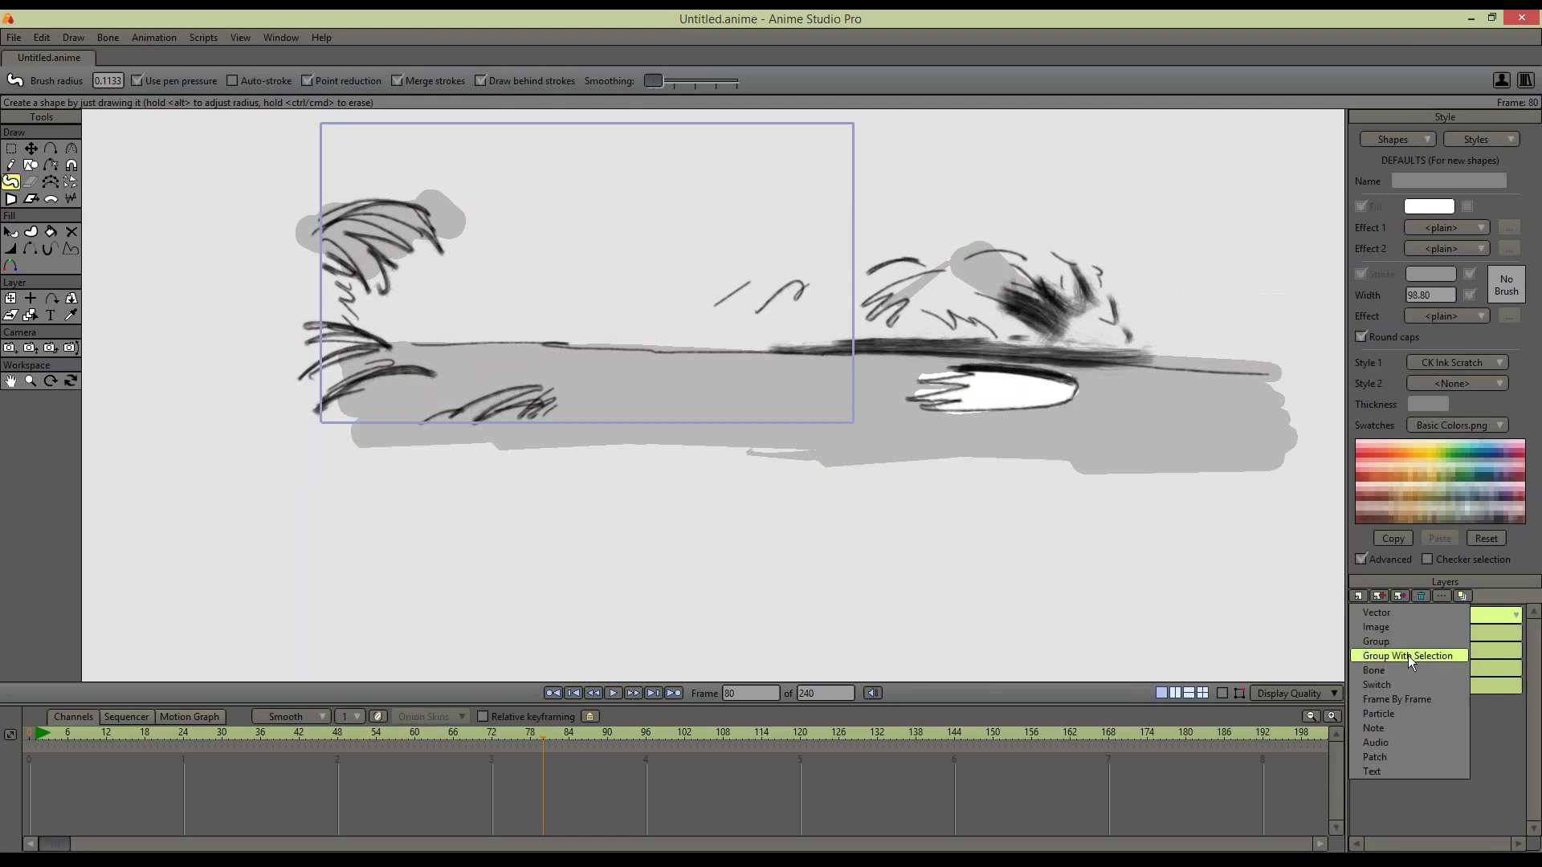
click(1407, 654)
click(1394, 615)
click(1380, 615)
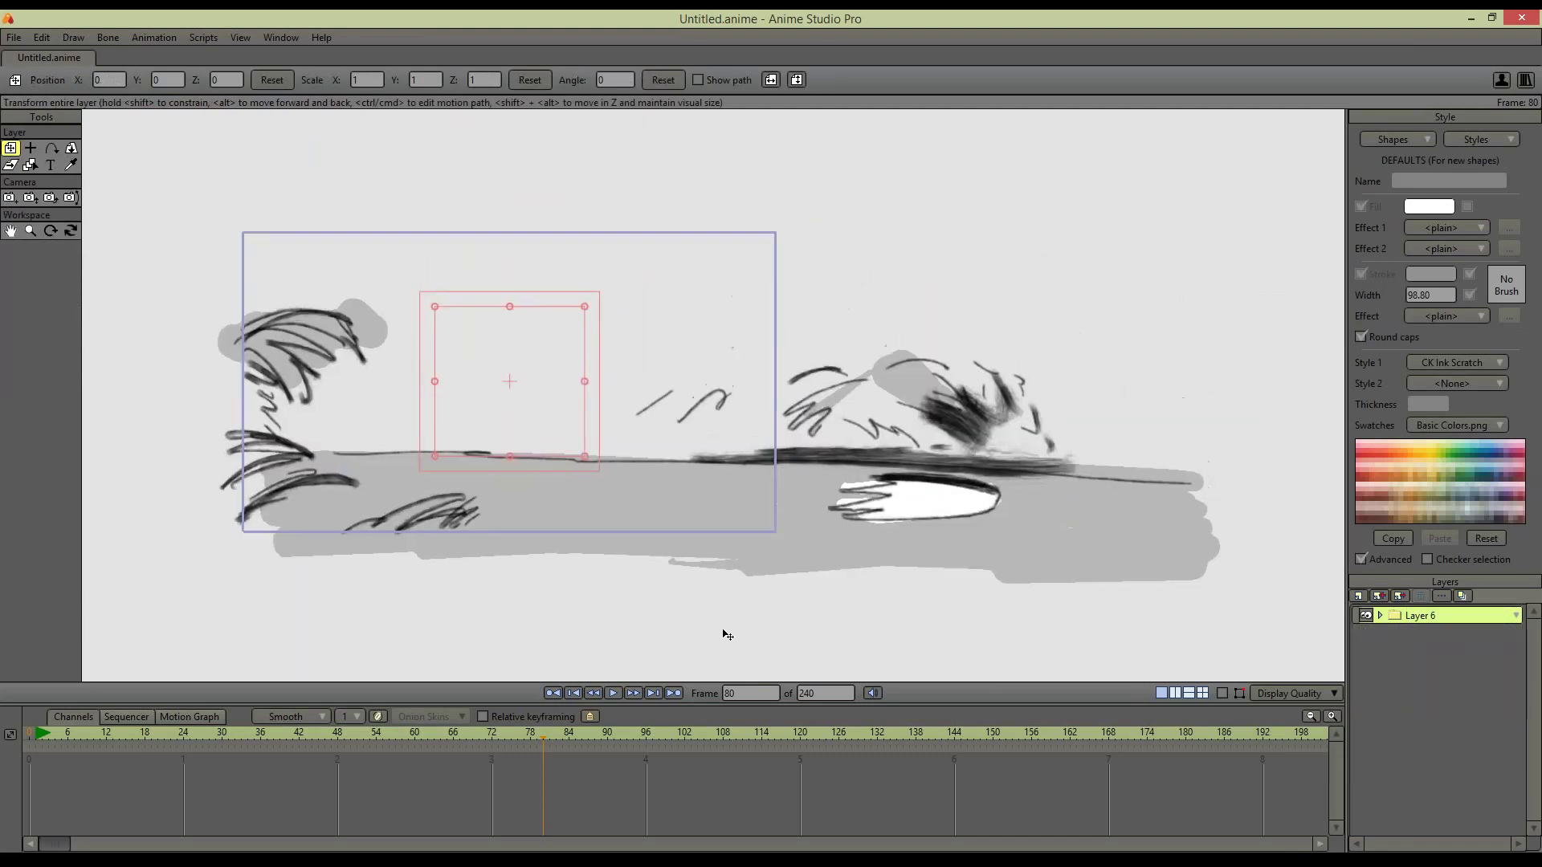
Create a new document from the FBF 720x24 template
click(16, 38)
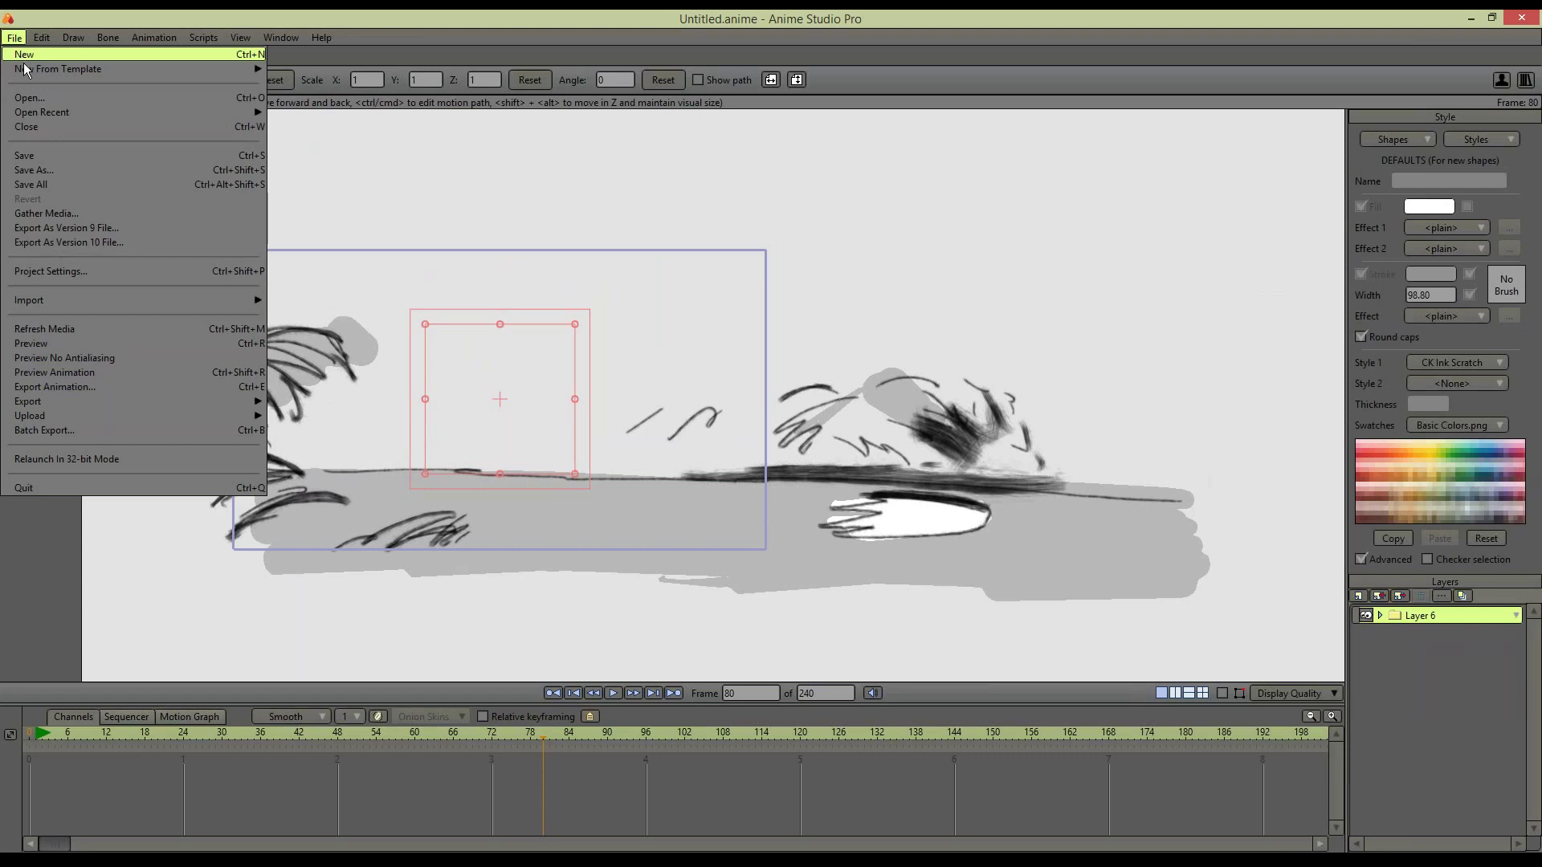
mouse_move(31, 69)
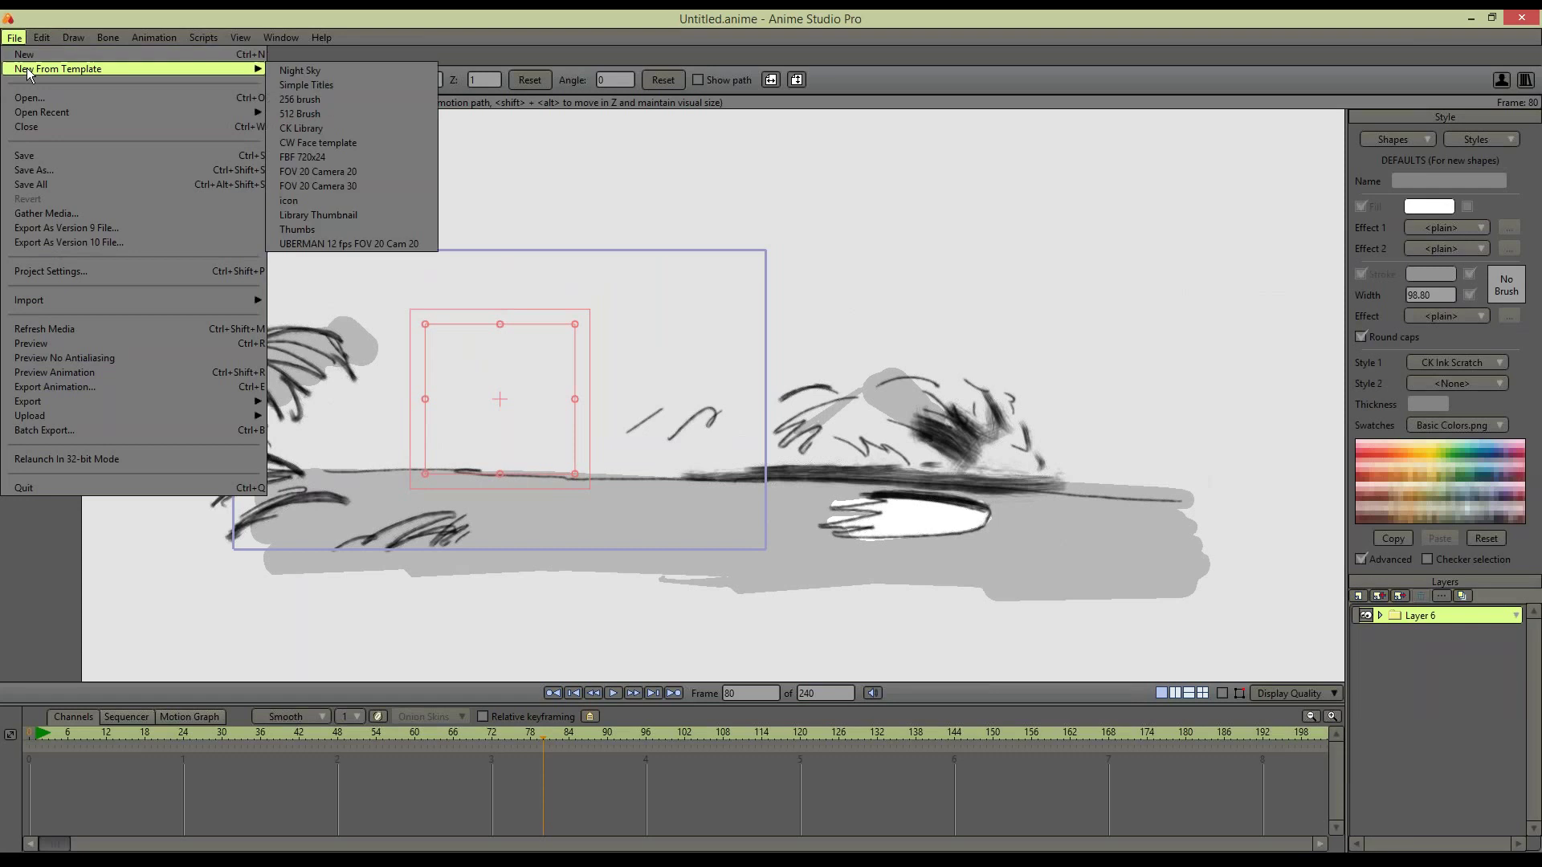
click(374, 153)
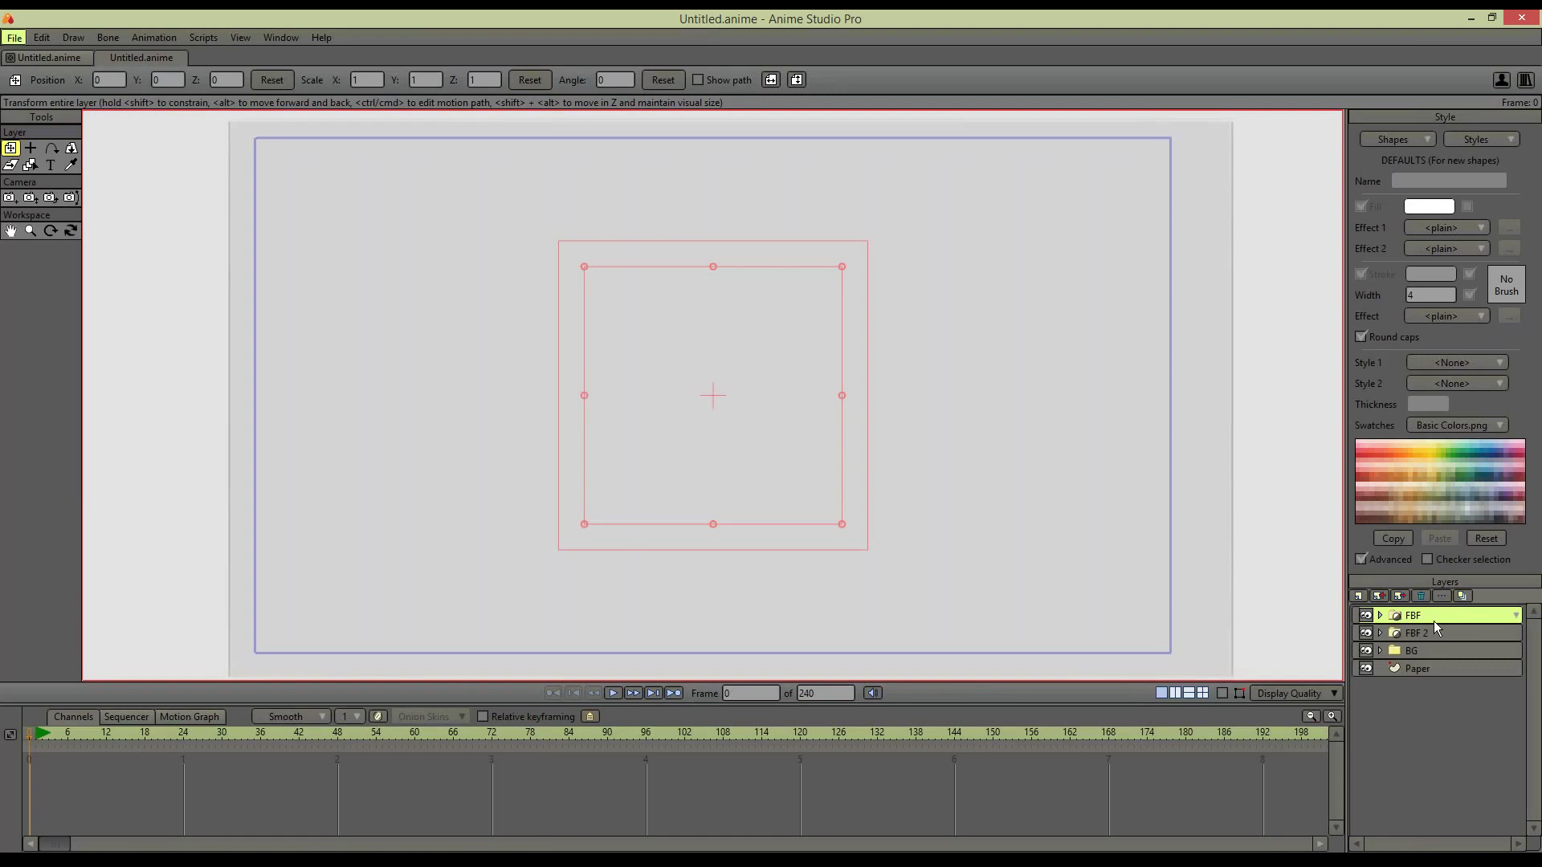
Expand the FBF group to examine its colour-coded sub-layers, and collapse it again
click(1380, 615)
click(1380, 615)
click(1381, 615)
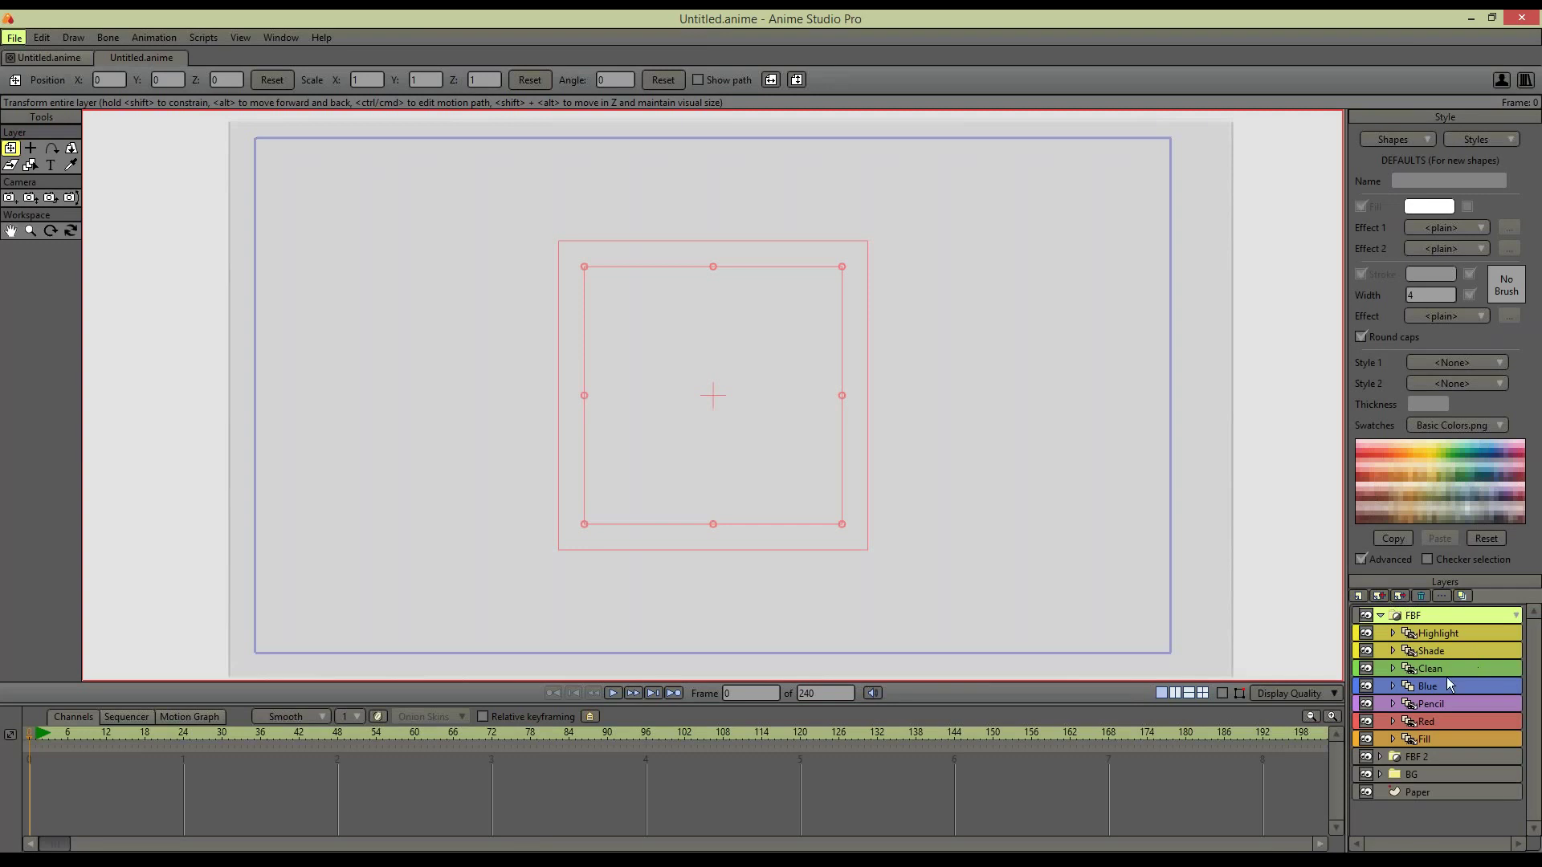
click(1380, 615)
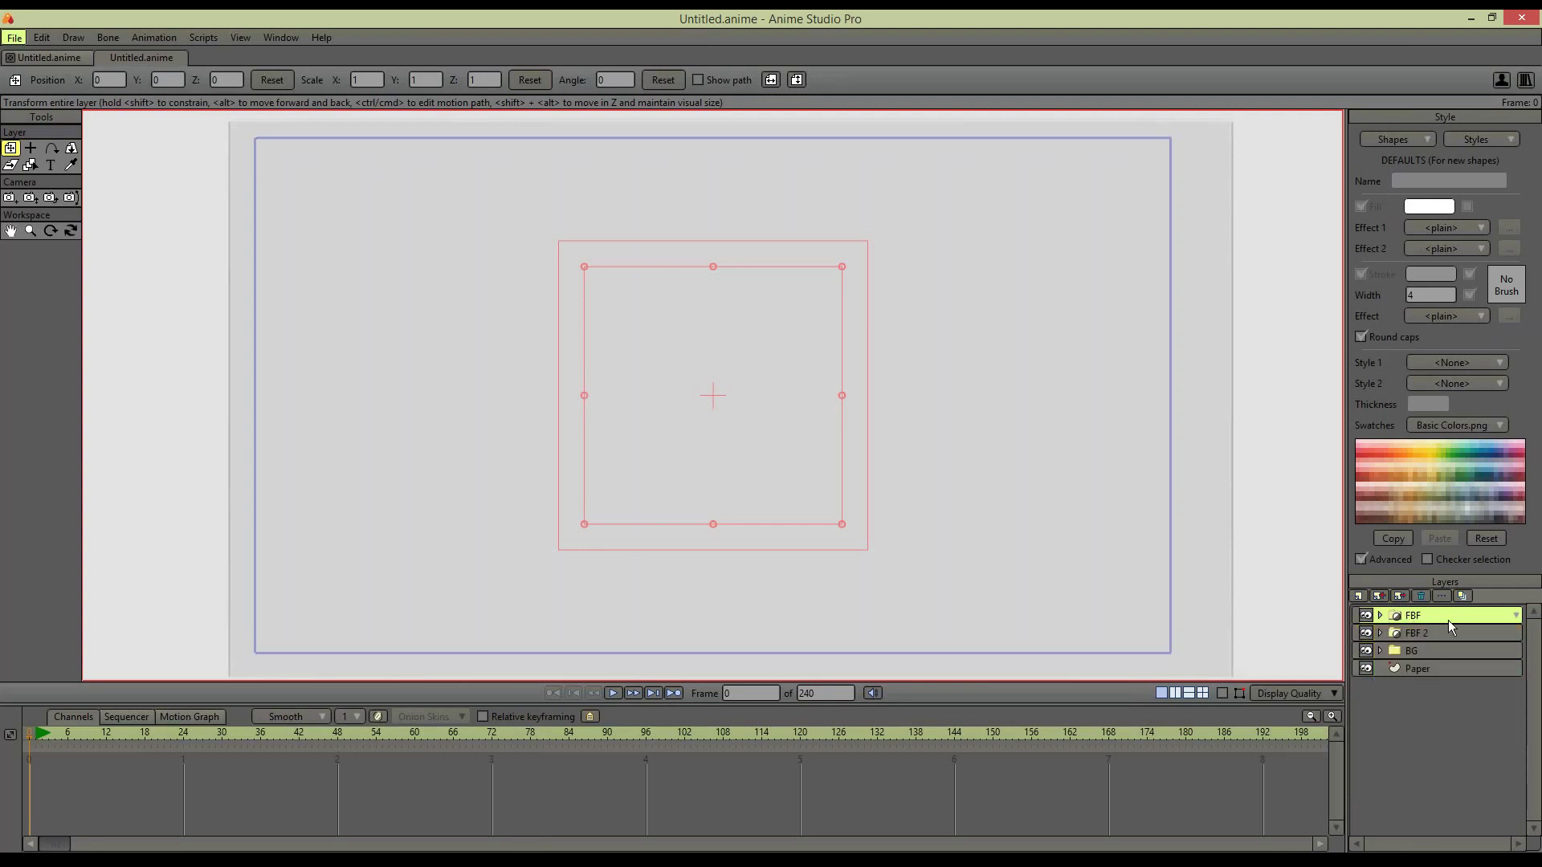
Add a Switch layer above the FBF group
click(1379, 596)
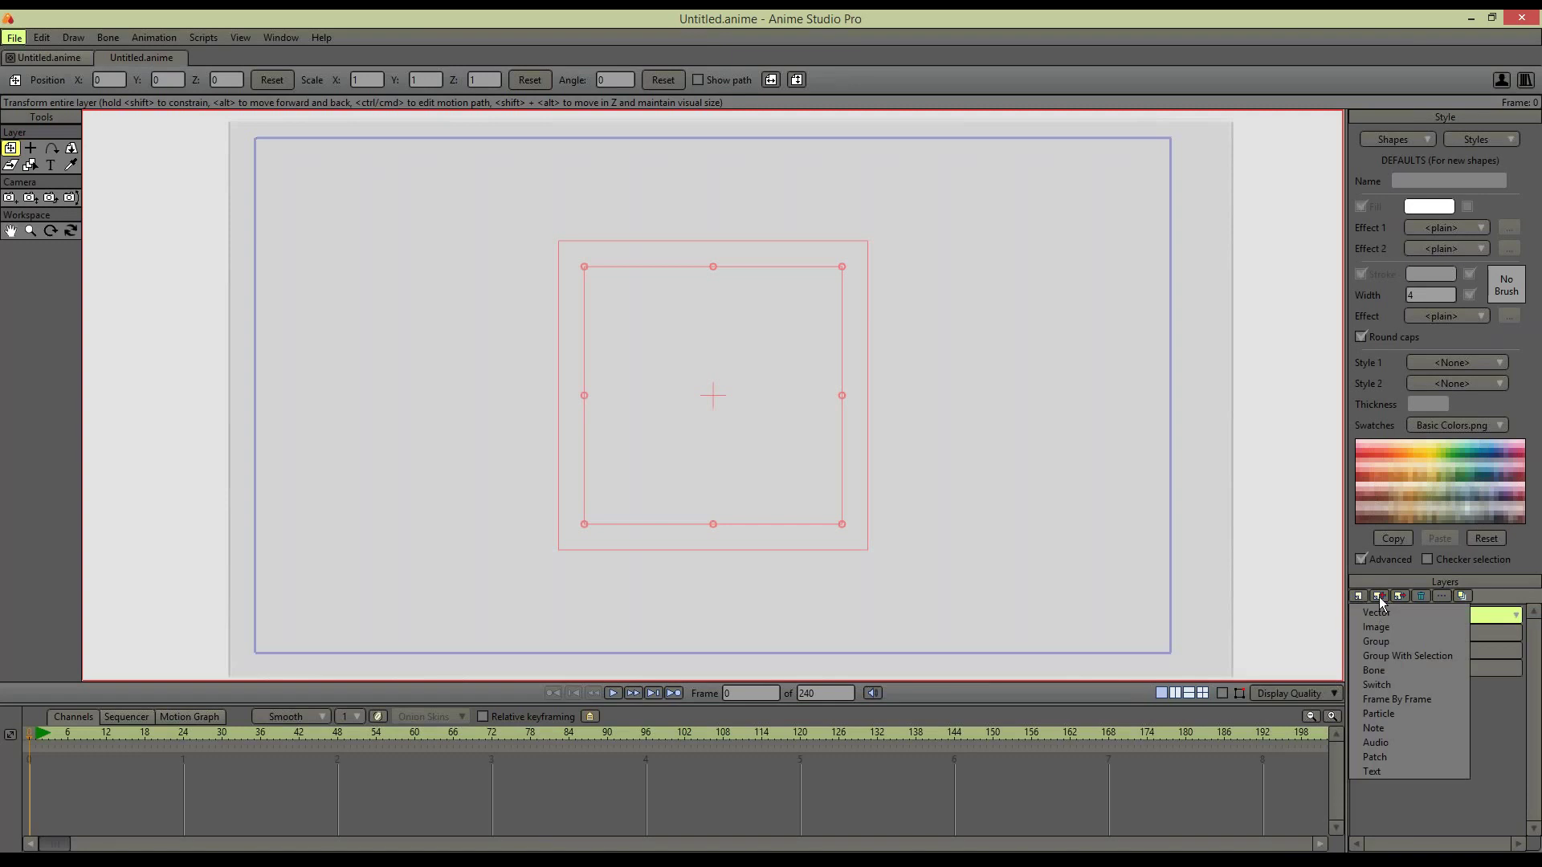
click(1419, 668)
click(1434, 634)
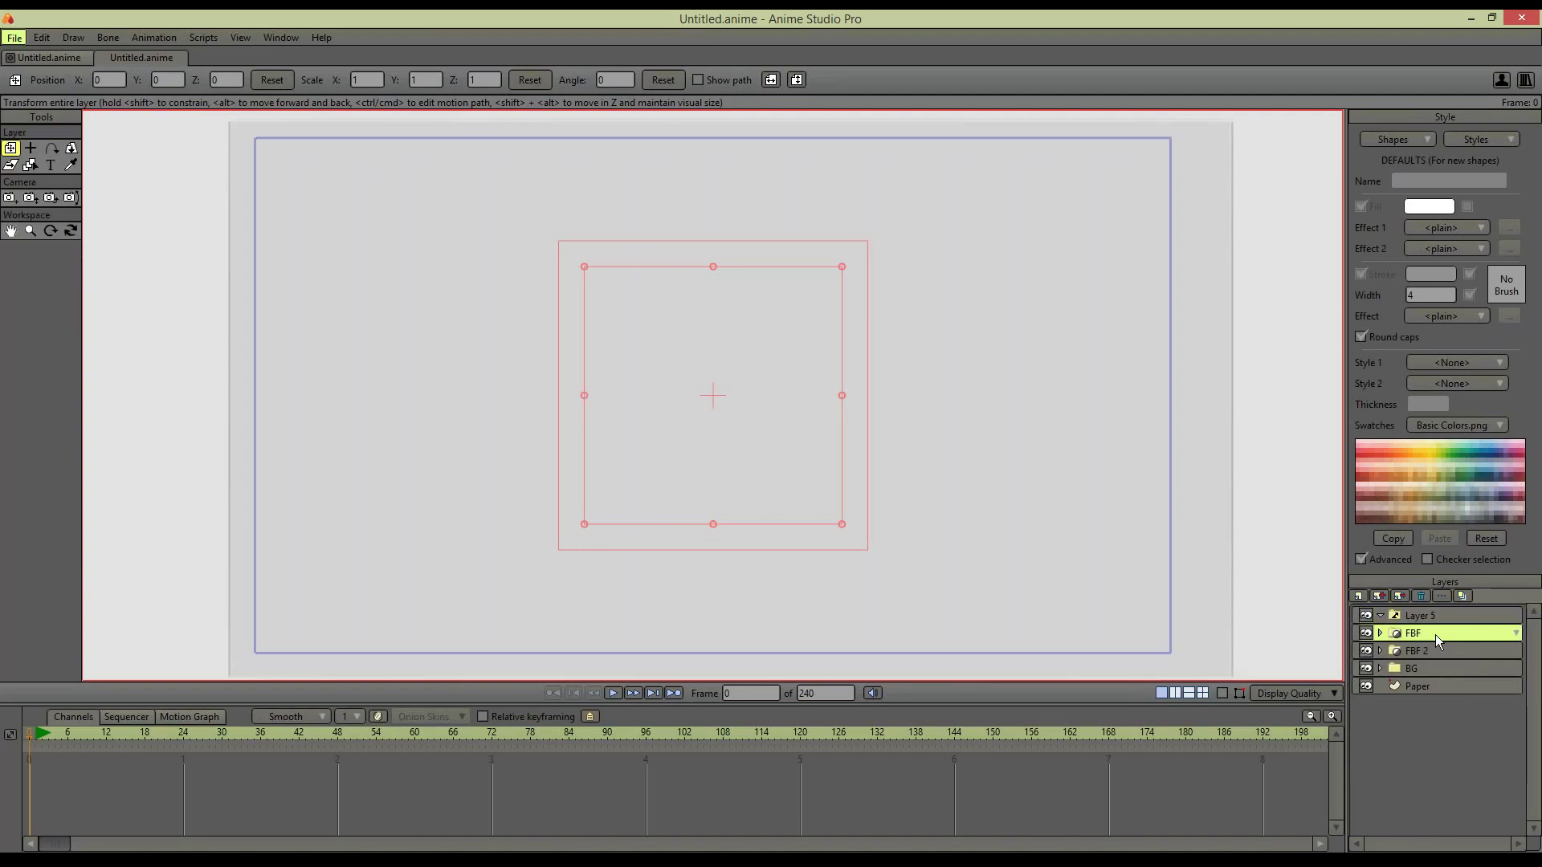
Check the FBF group's layer settings, including Depth Sort, and close them without changes
double_click(1439, 633)
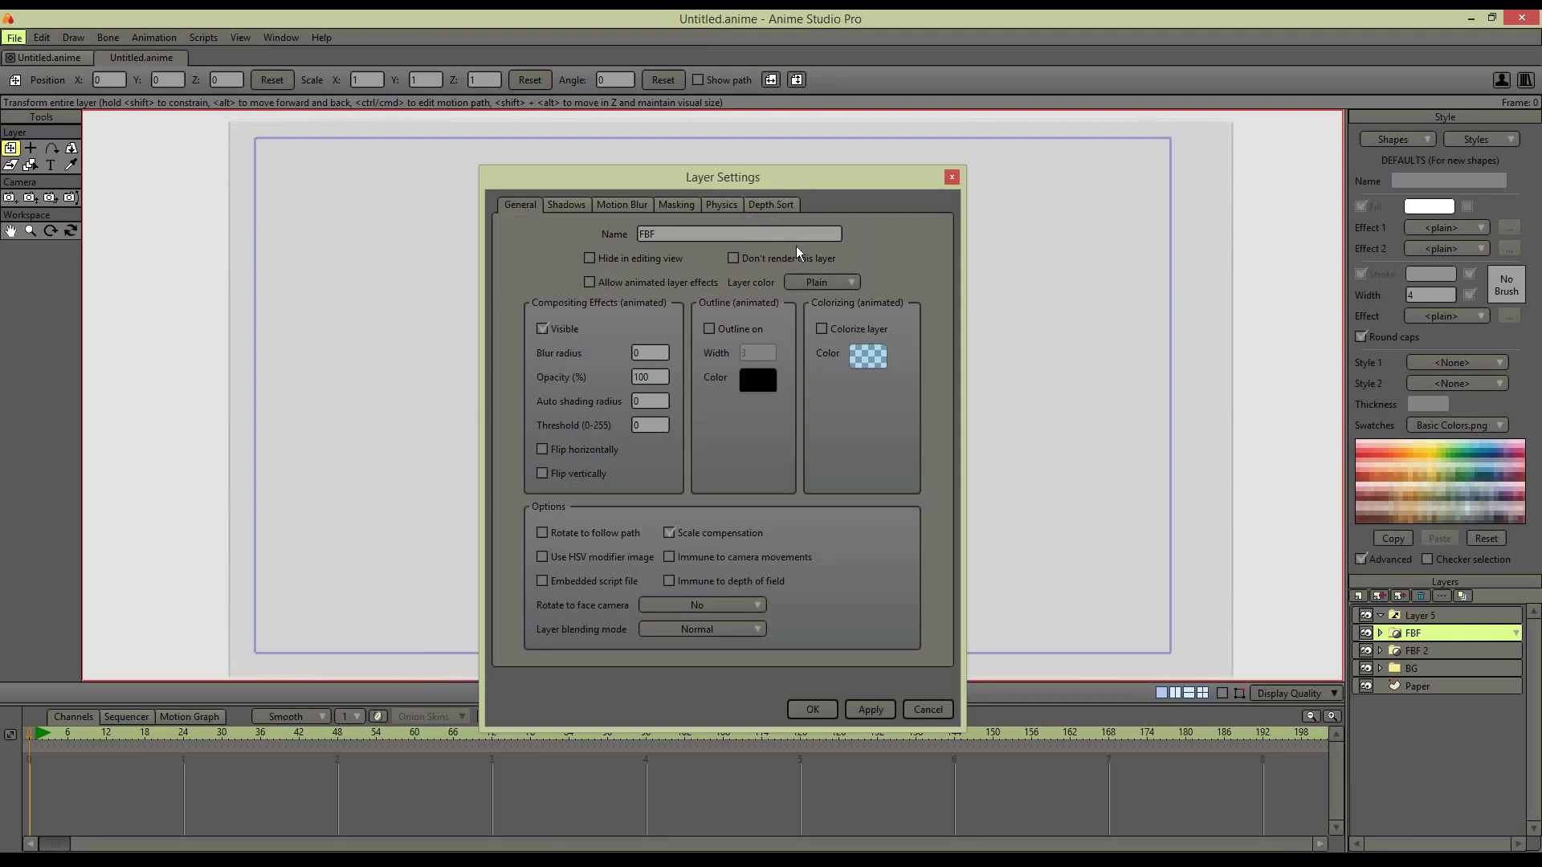
click(769, 209)
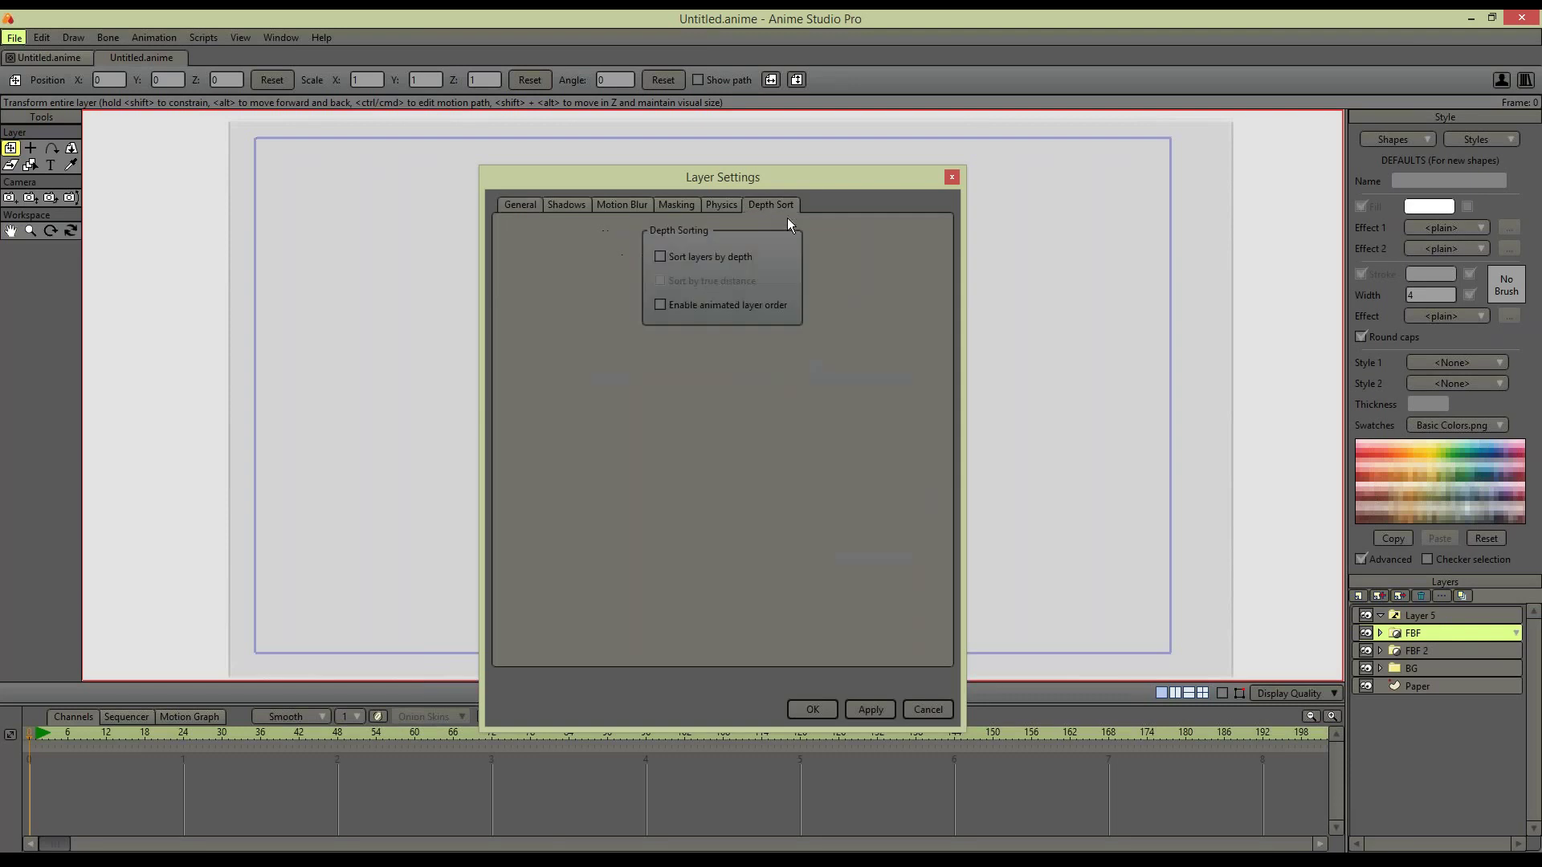
click(707, 209)
click(952, 177)
Expand the FBF group and examine the Blue layer's switch settings, including the frame-by-frame drawing option
click(1381, 633)
click(1439, 702)
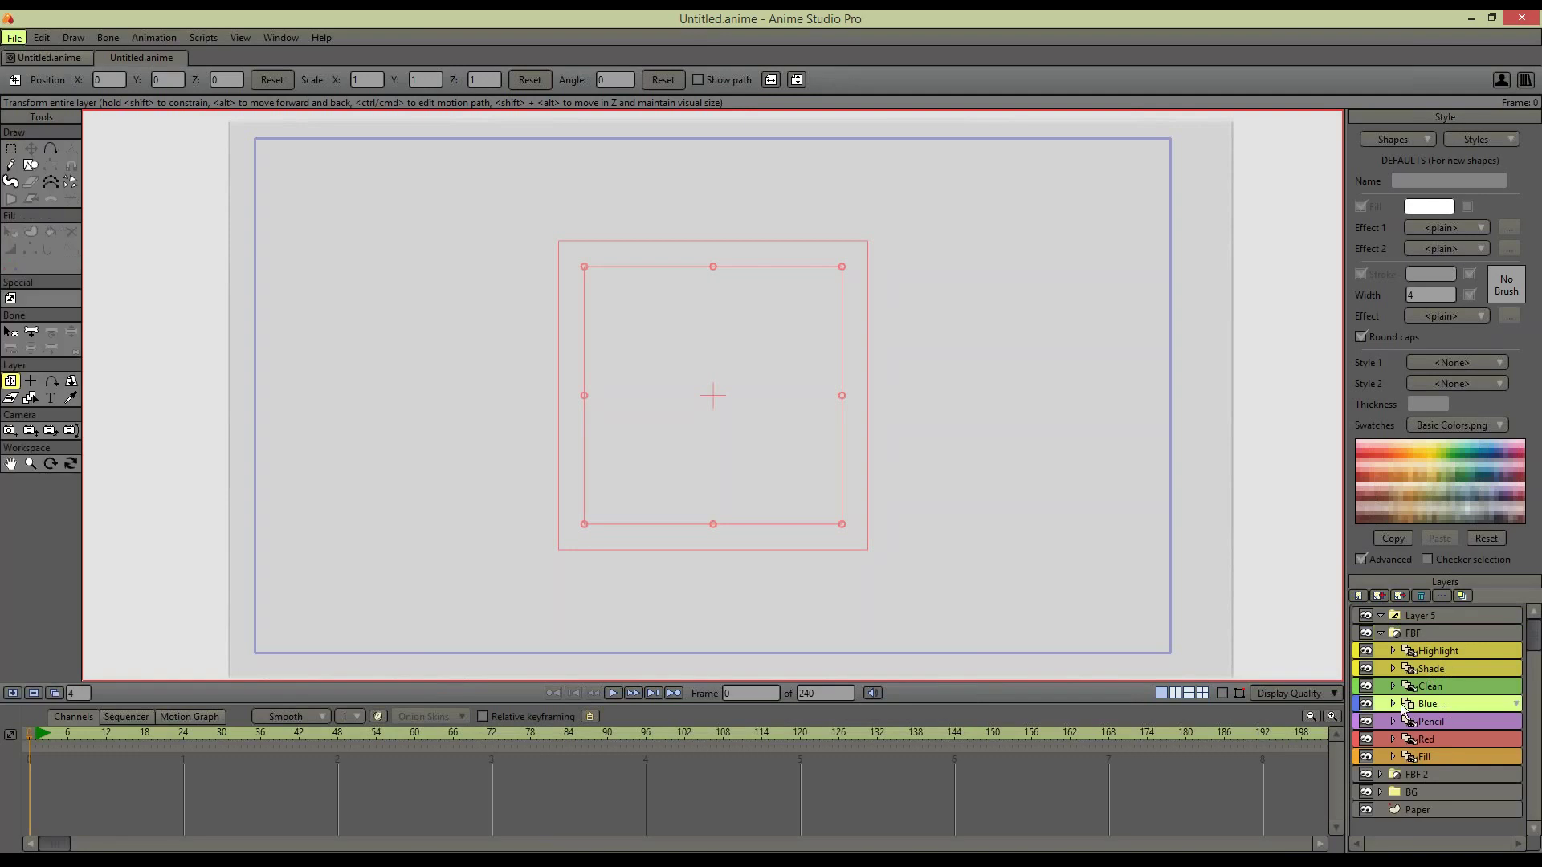
double_click(1457, 705)
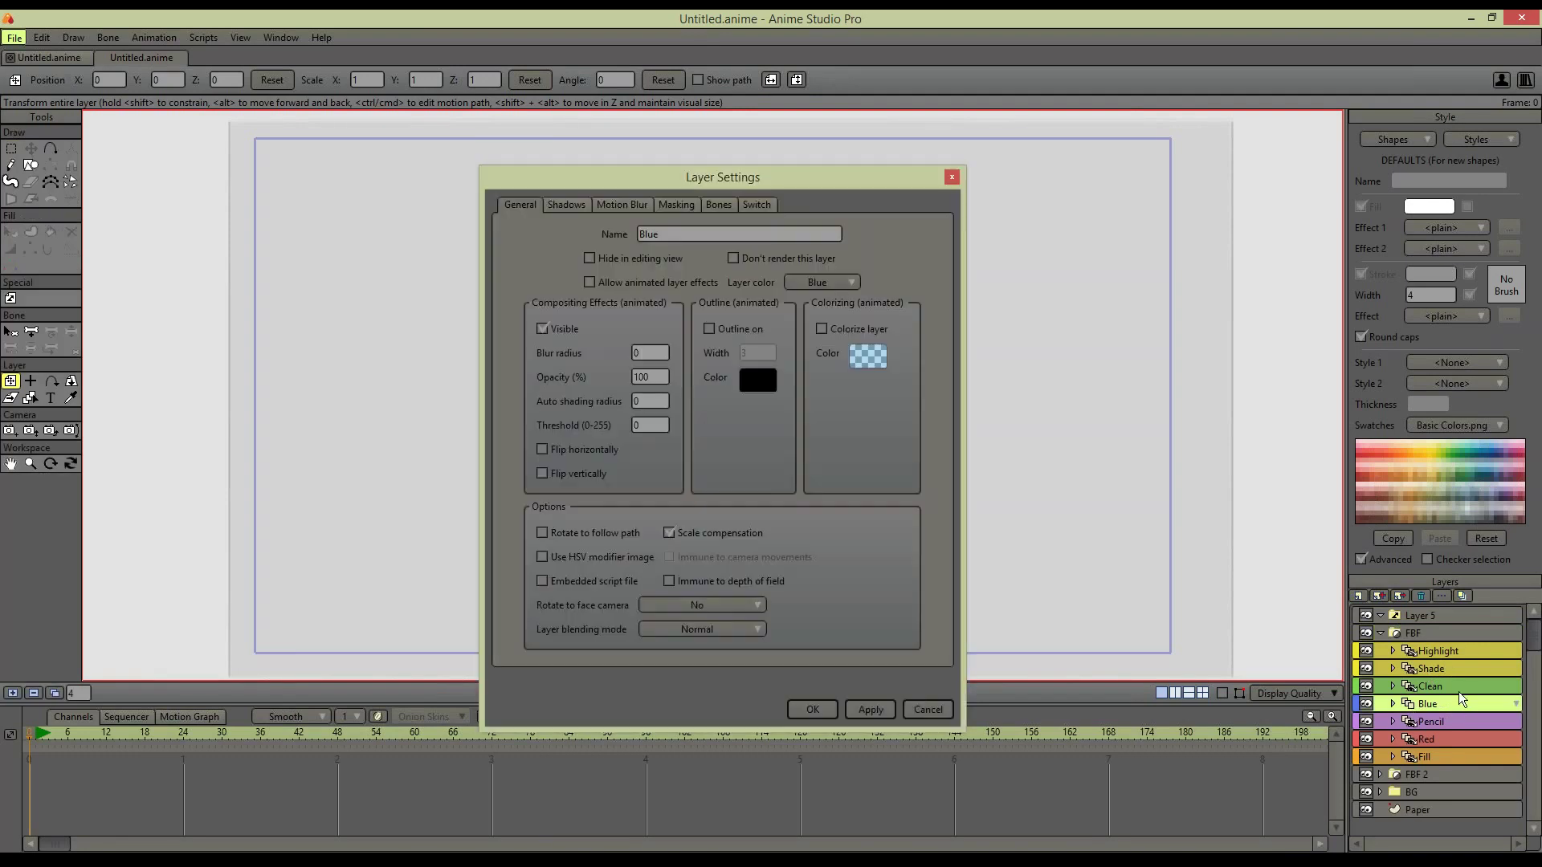
click(757, 205)
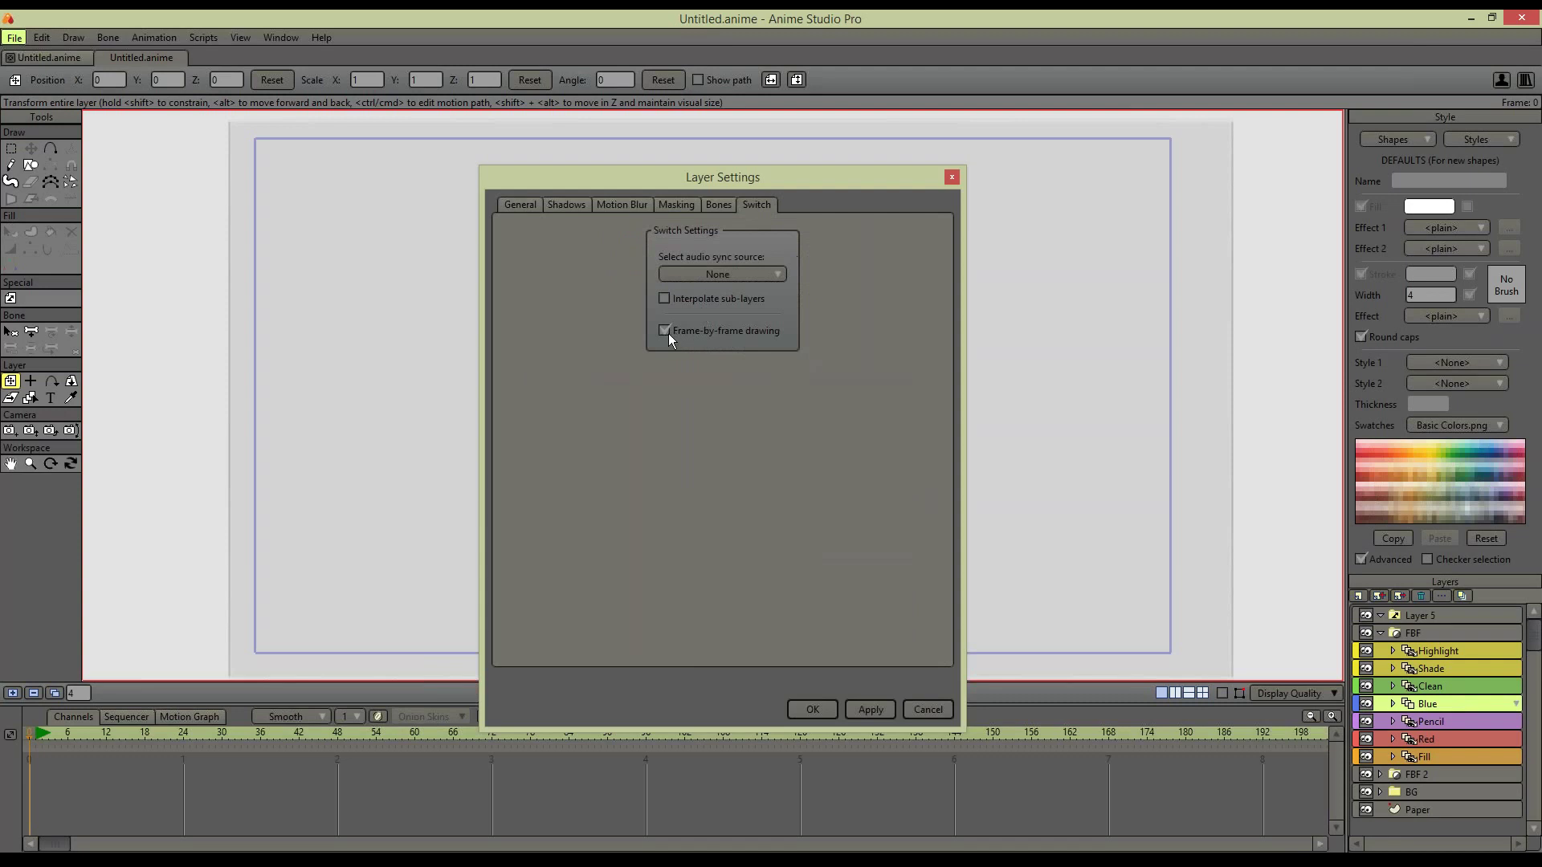
click(811, 710)
Enable frame-by-frame drawing in the switch settings of Layer 5 and apply the change
click(1447, 616)
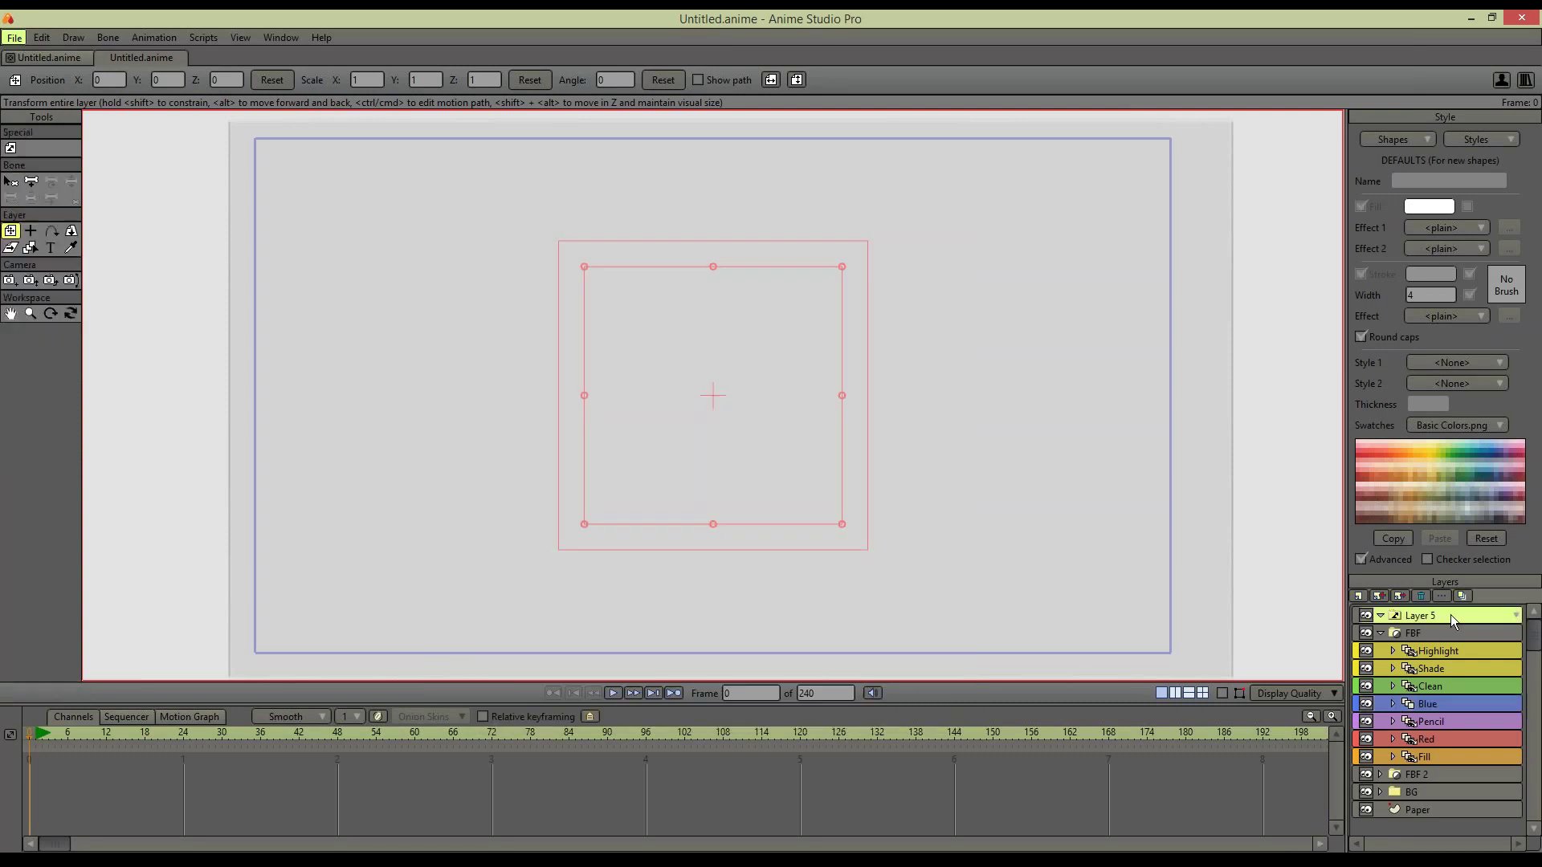
double_click(1451, 615)
click(710, 205)
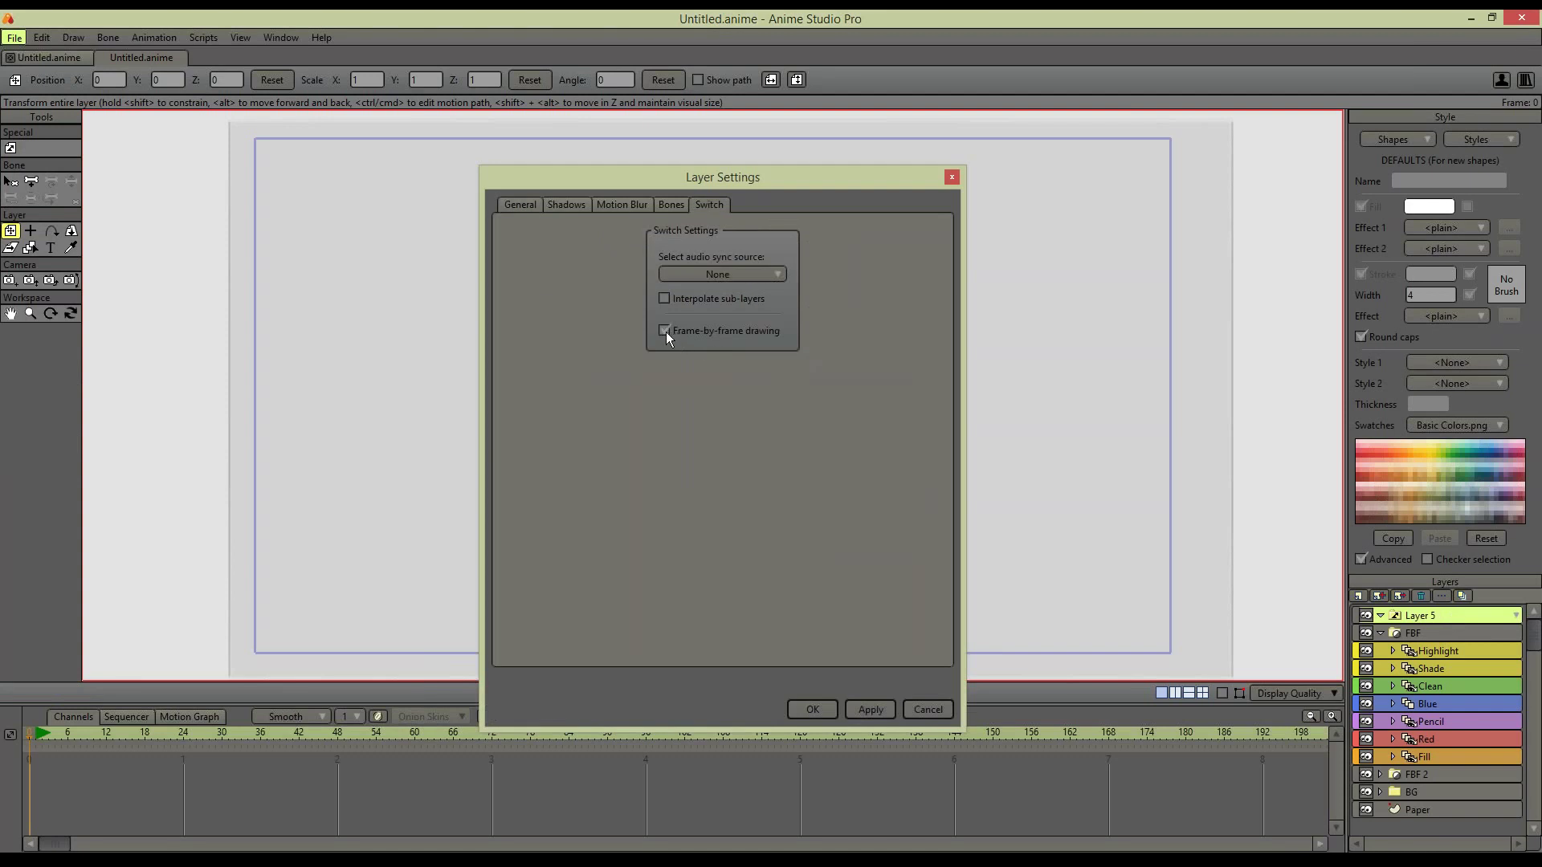
click(868, 710)
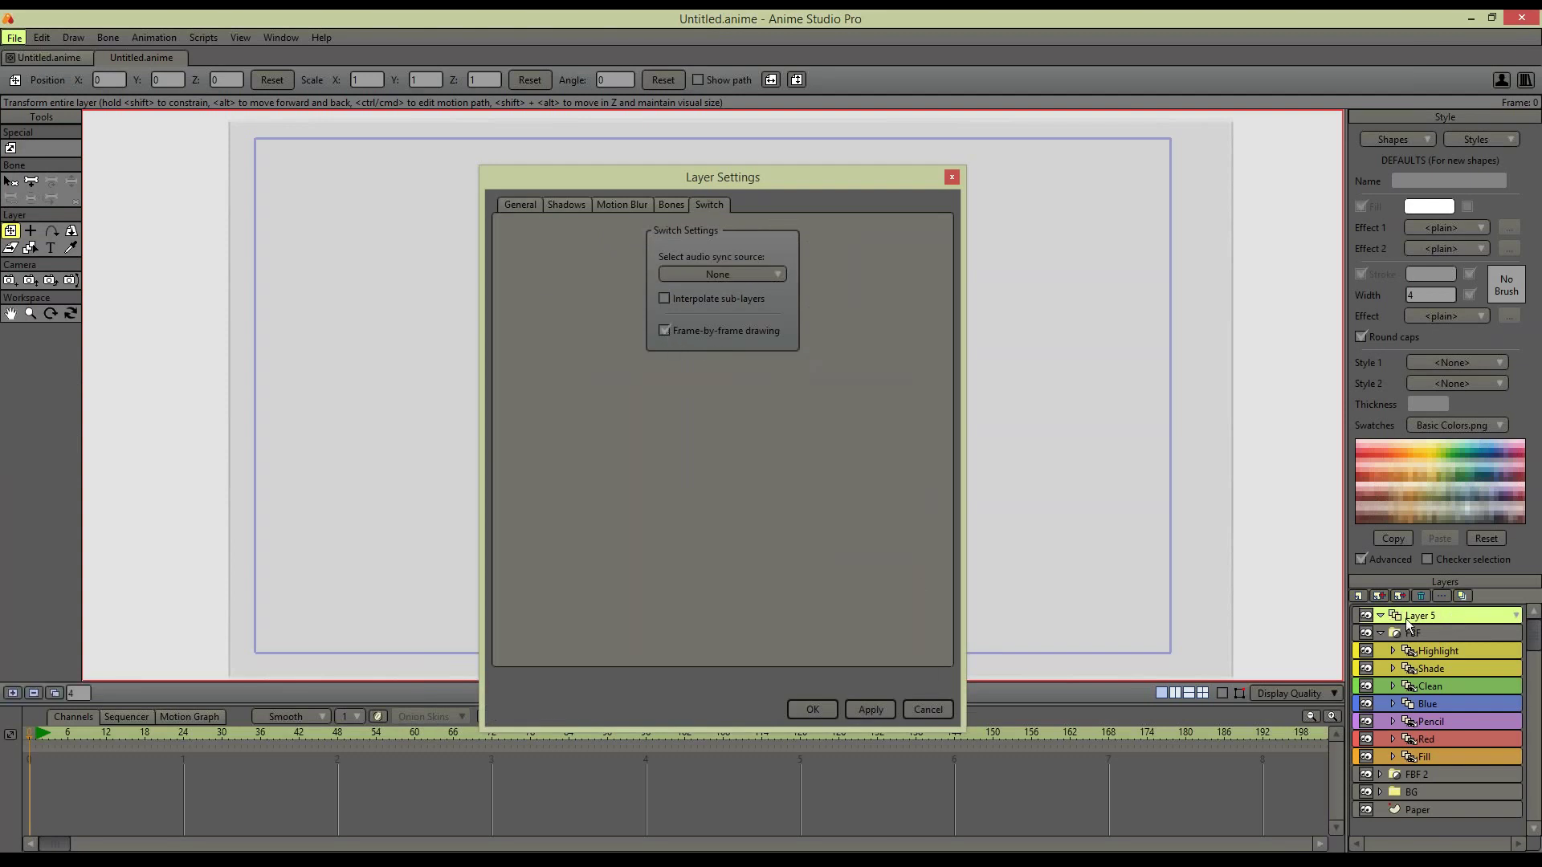
Close the layer settings and hide the Paper, BG, FBF 2 and FBF layers
click(814, 710)
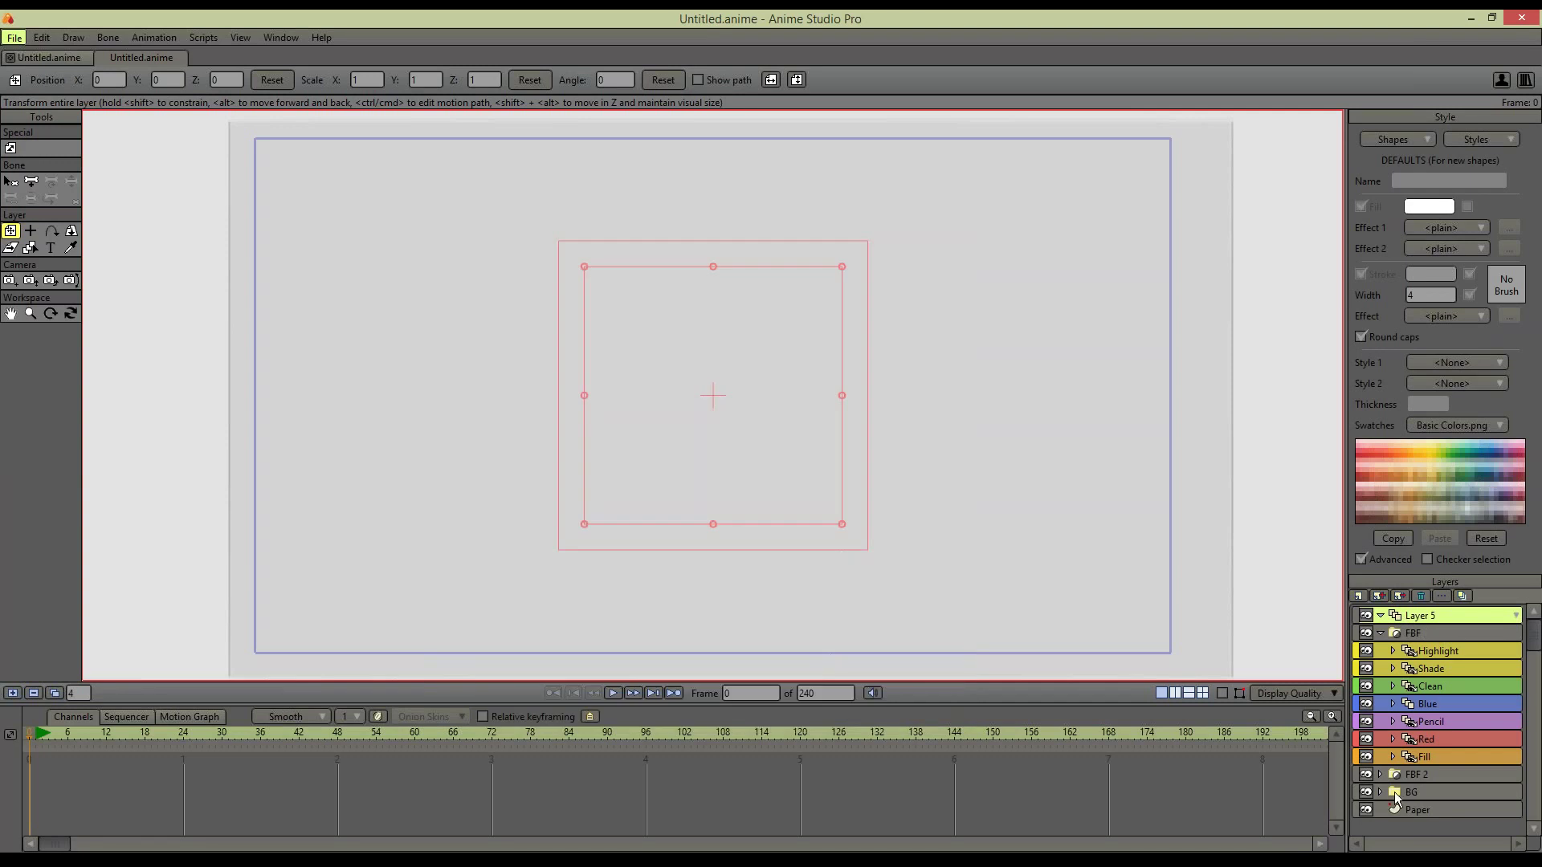
click(1366, 811)
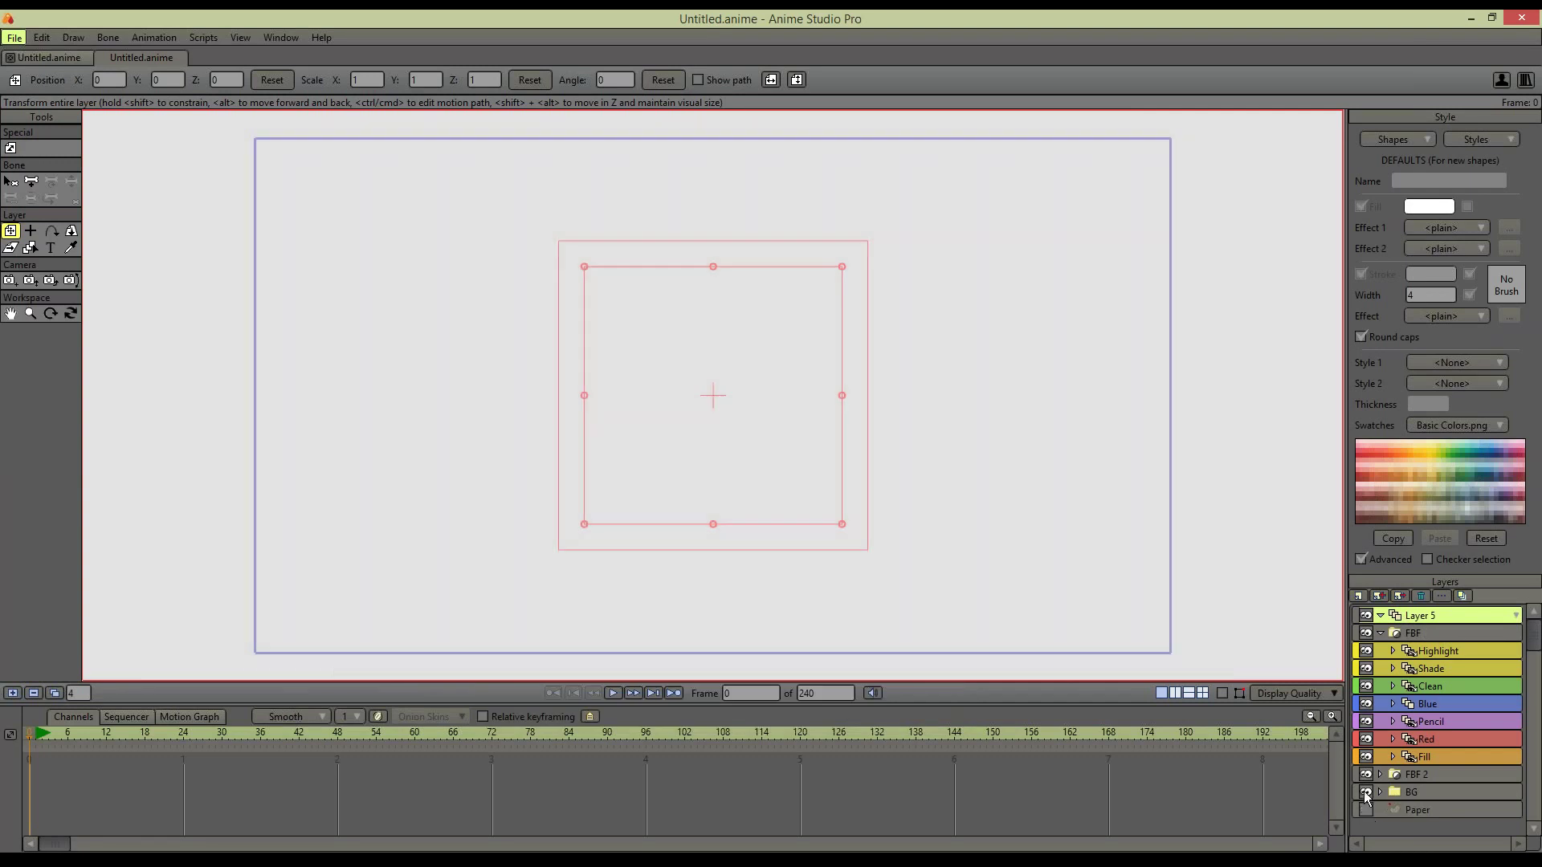
click(1366, 633)
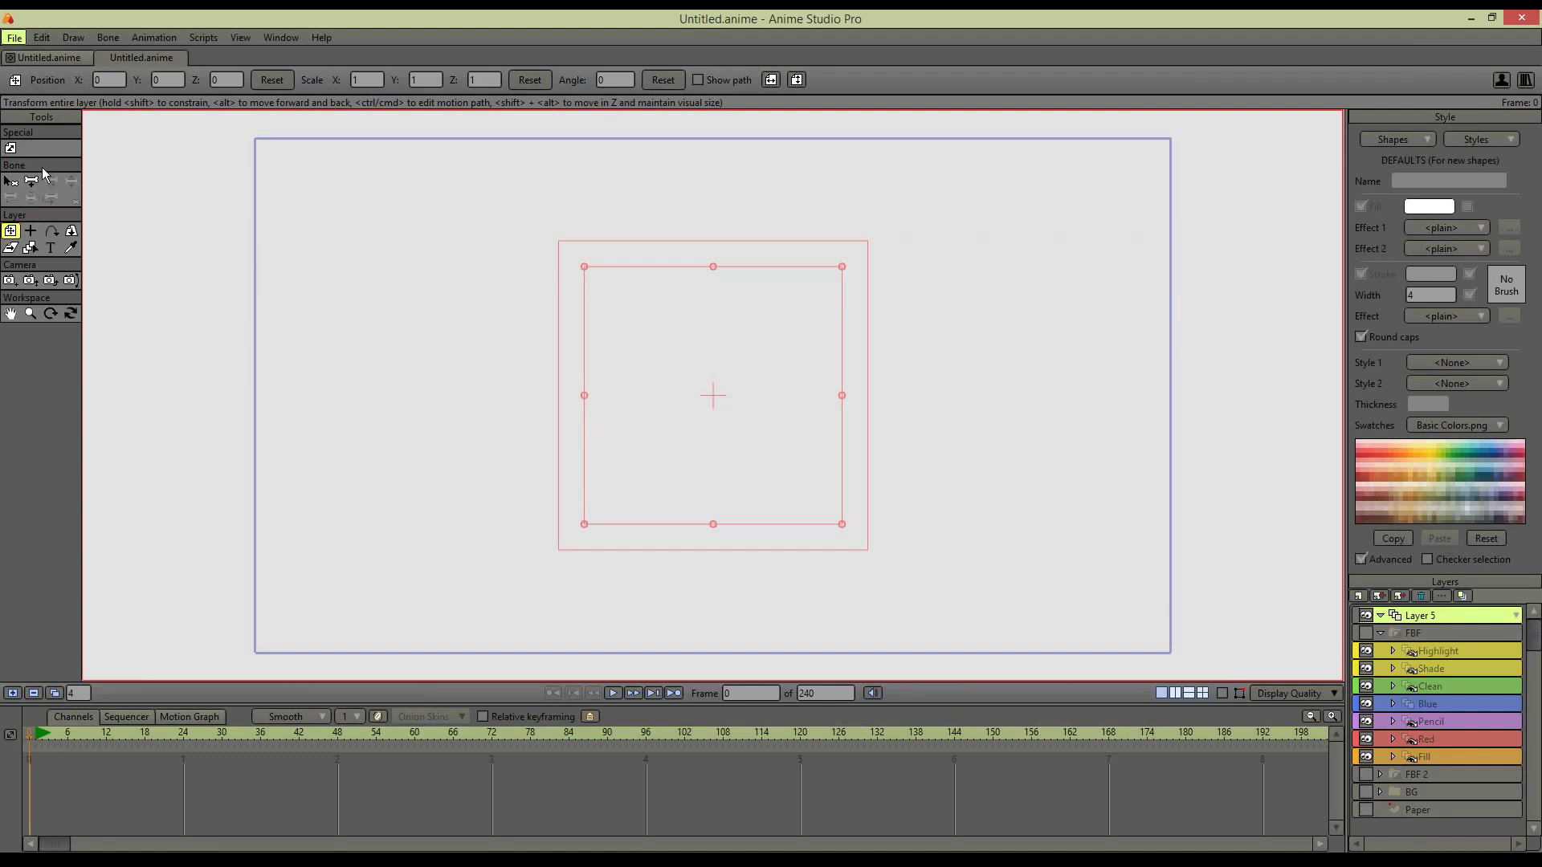
Add a vector layer inside the Layer 5 switch layer
click(1383, 595)
click(1419, 619)
drag(1404, 634, 1403, 635)
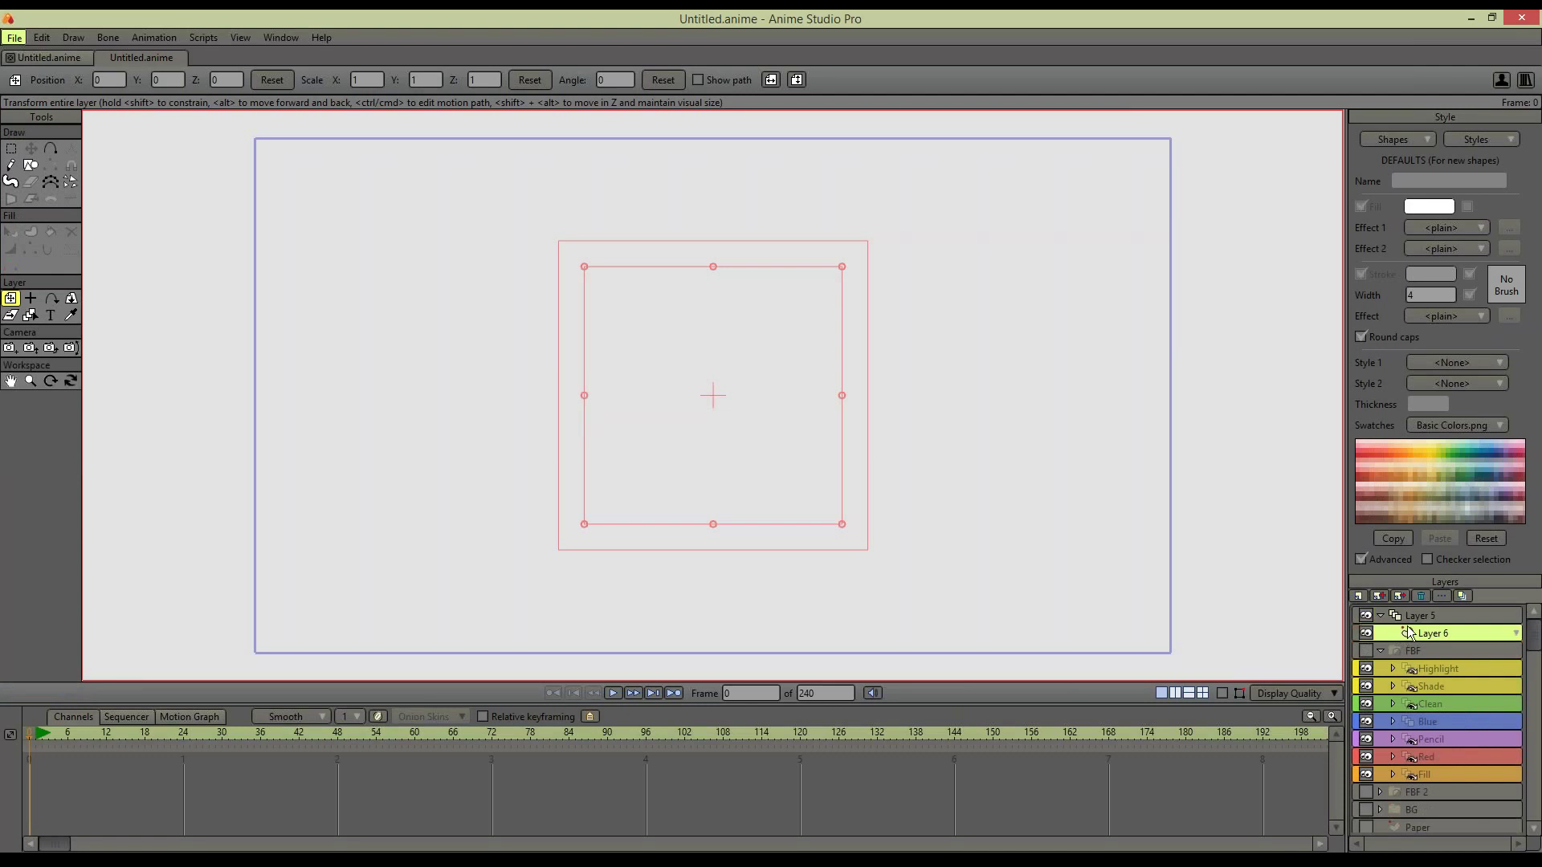
Set the stroke colour to black and draw a thick freehand insect body, 23.20 wide, near the middle of the frame on Layer 6
click(11, 165)
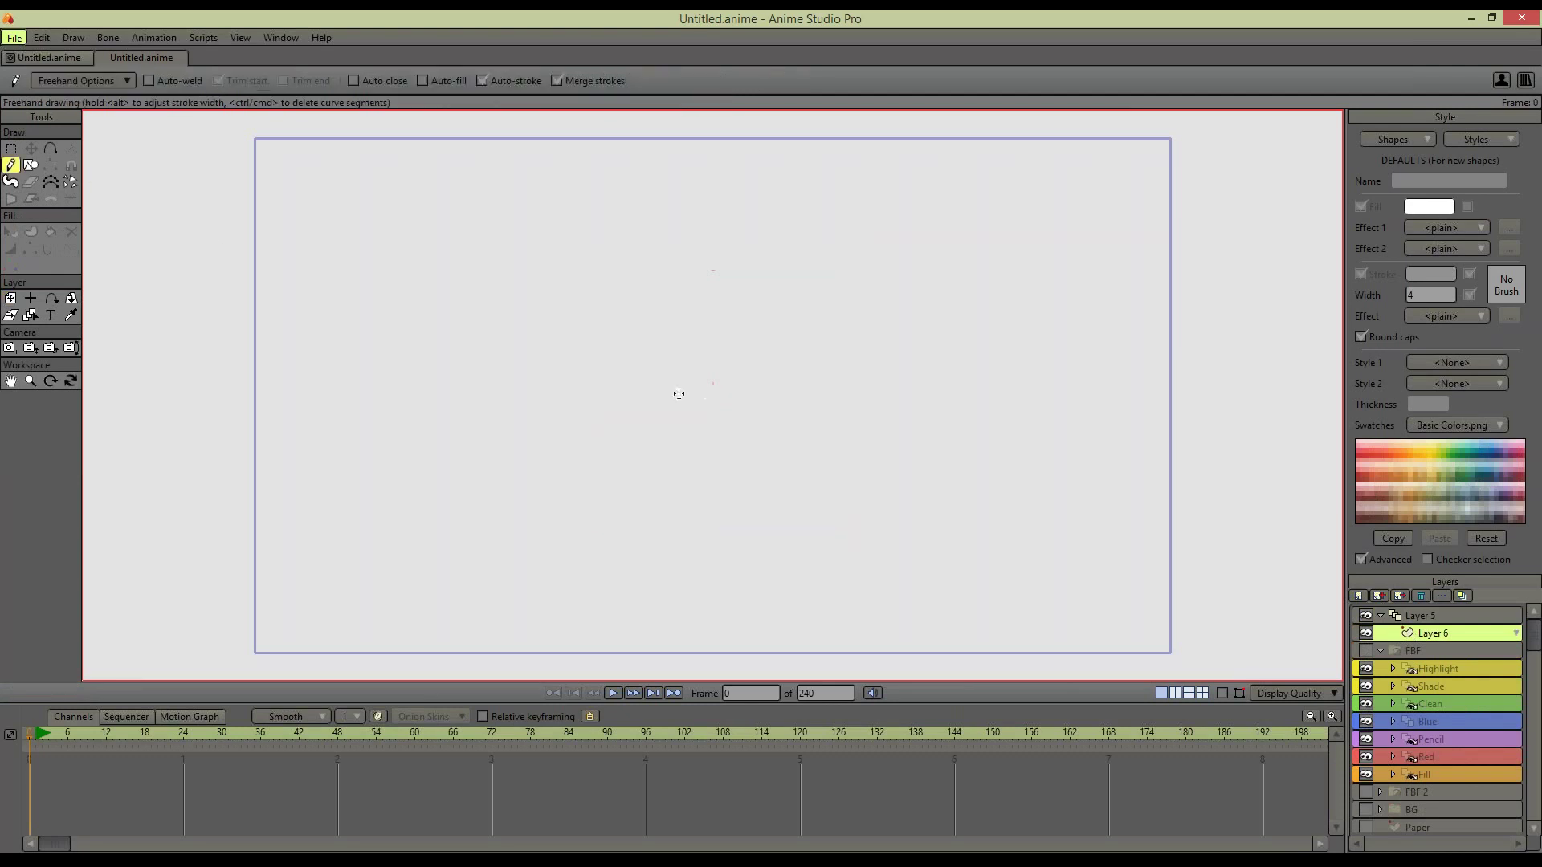
drag(673, 355, 607, 334)
key(ctrl+z)
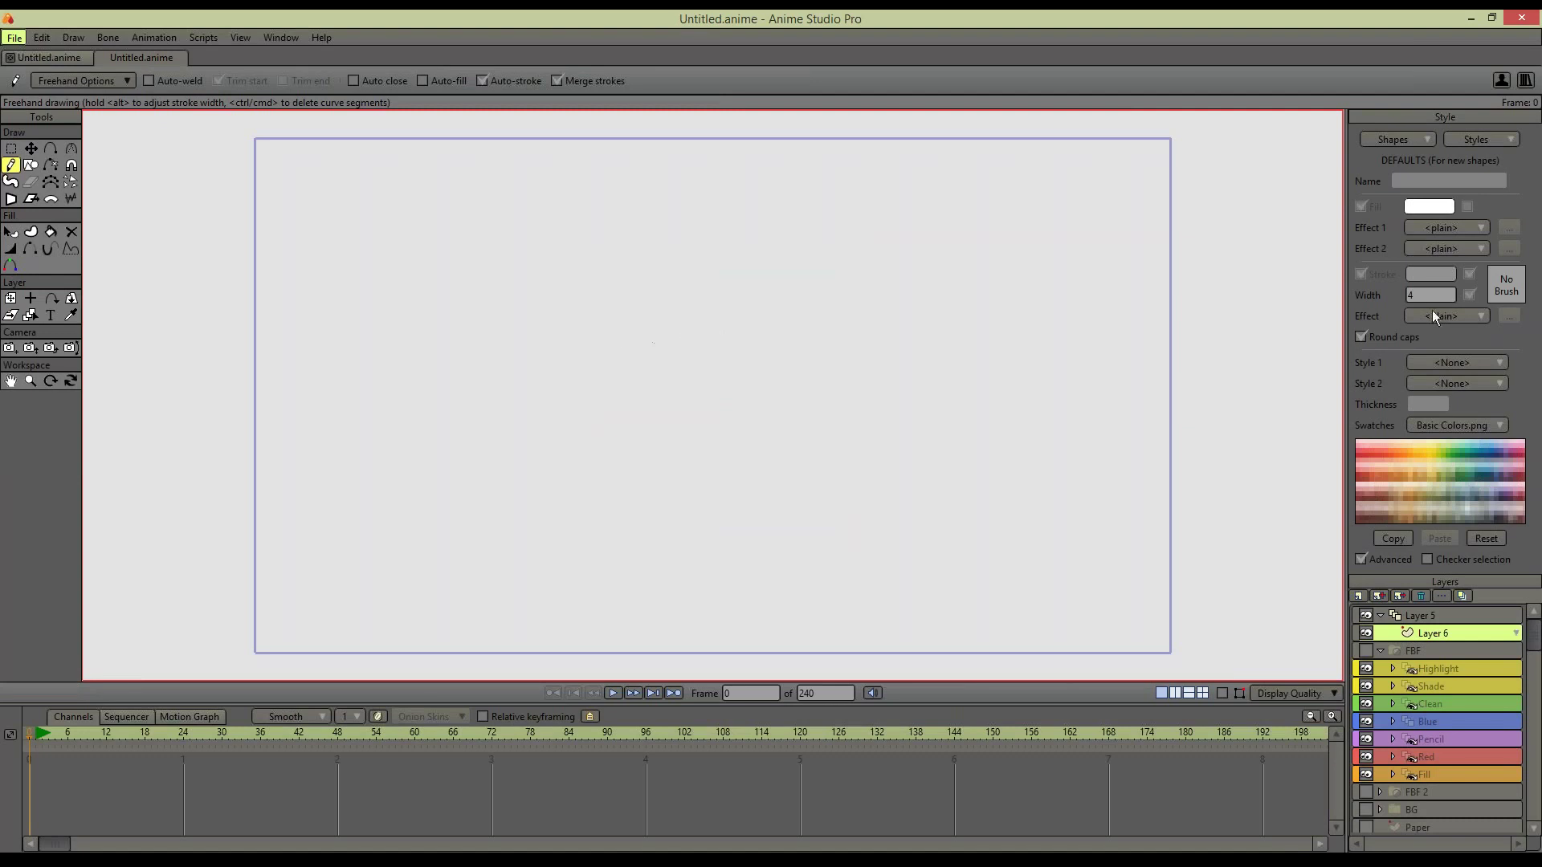
click(1433, 277)
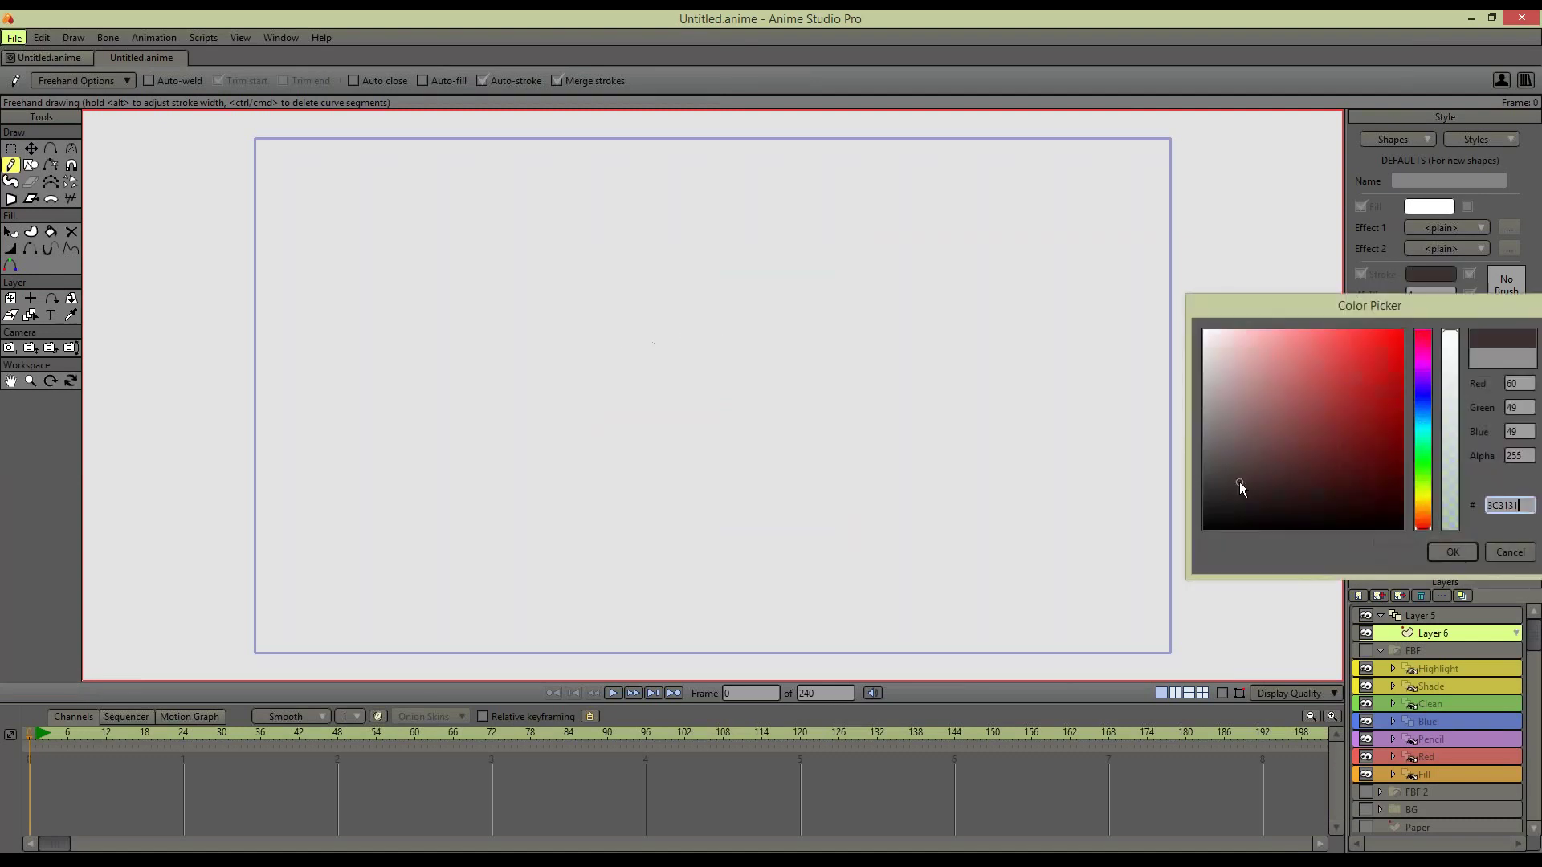
mouse_move(656, 380)
mouse_down()
mouse_move(594, 358)
mouse_move(643, 365)
mouse_move(655, 393)
mouse_move(656, 377)
mouse_move(573, 348)
mouse_move(621, 362)
mouse_up()
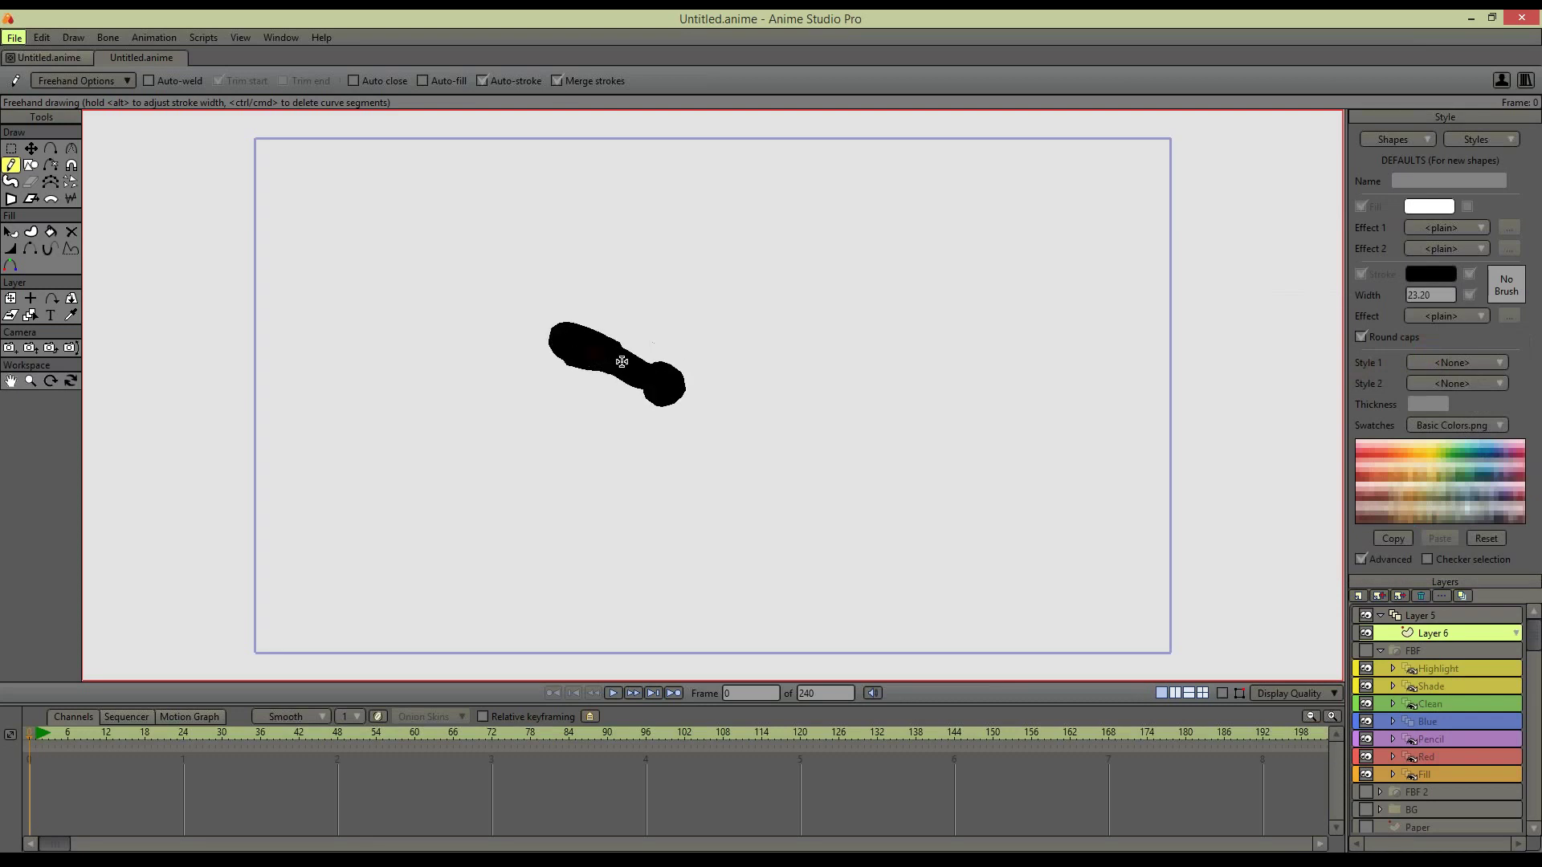
Try to add an empty frame to Layer 5 with a frame interval of 2
click(1461, 616)
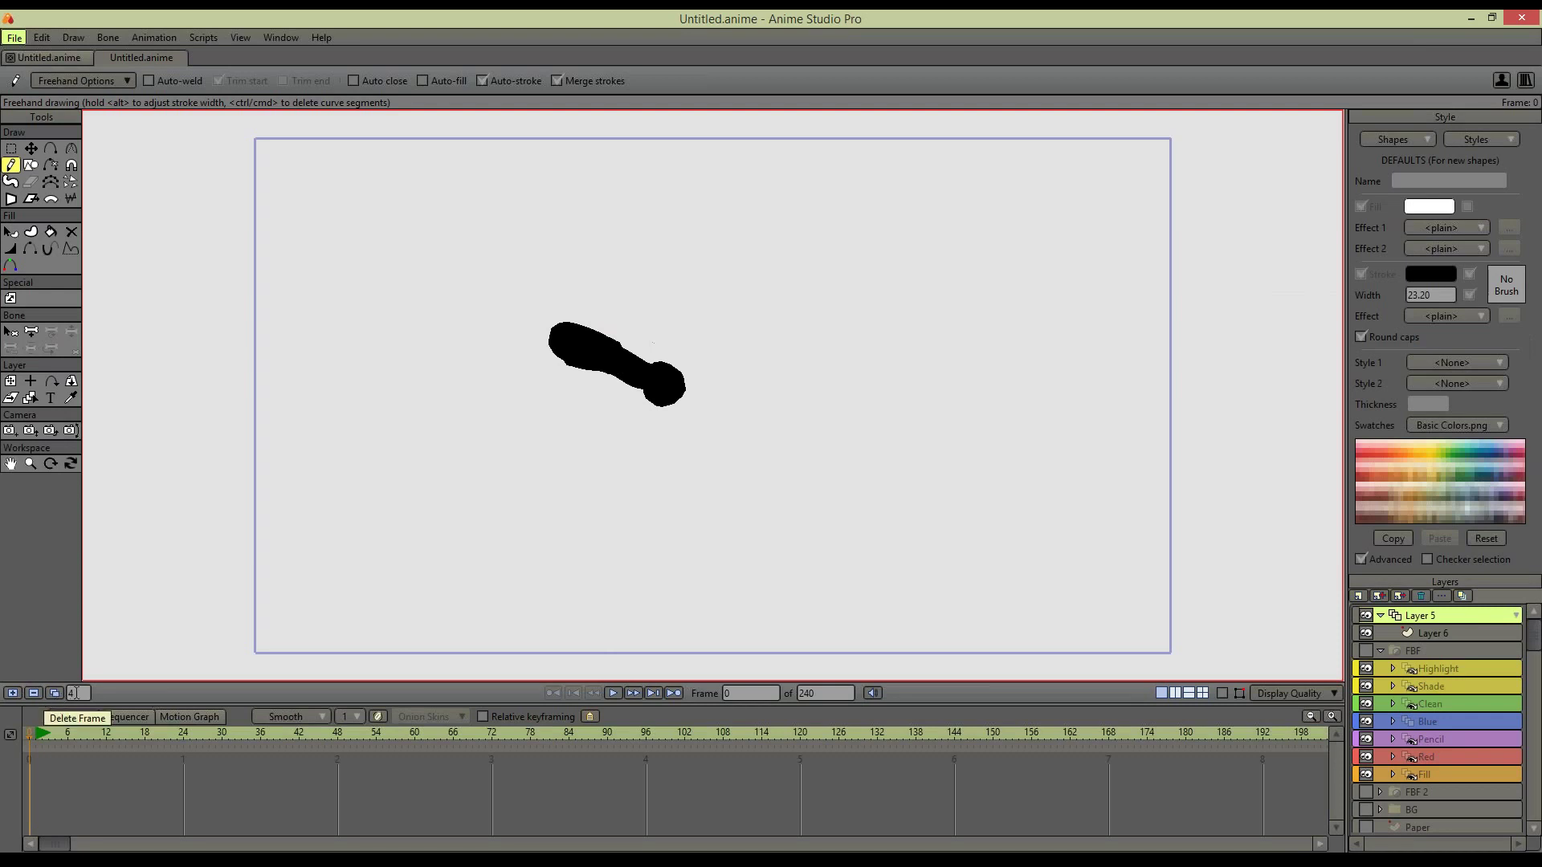
drag(79, 692, 68, 693)
text(11)
text(2)
click(12, 693)
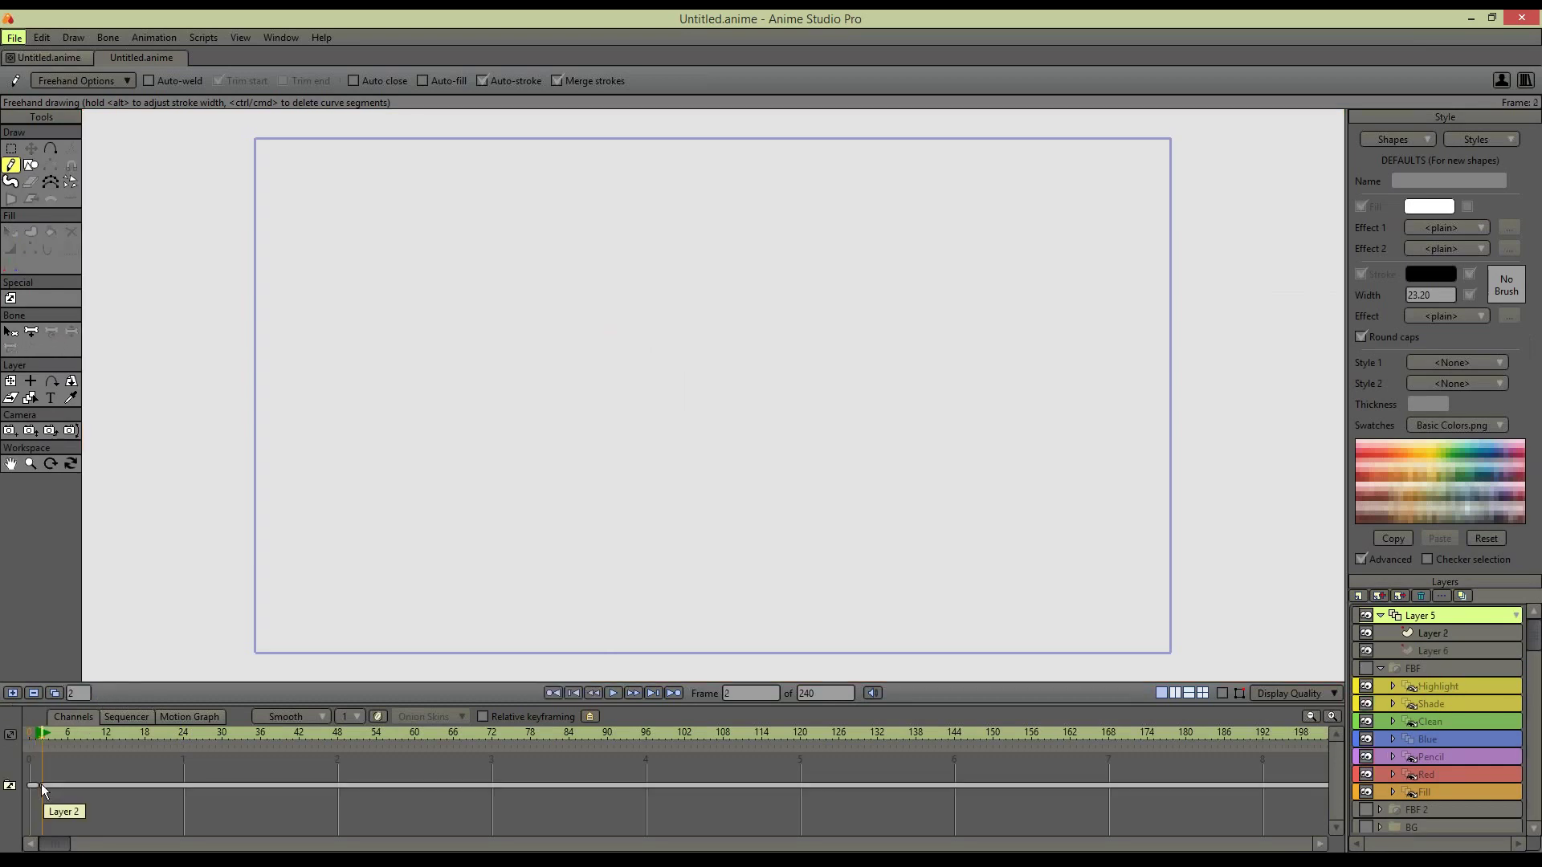
key(ctrl+z)
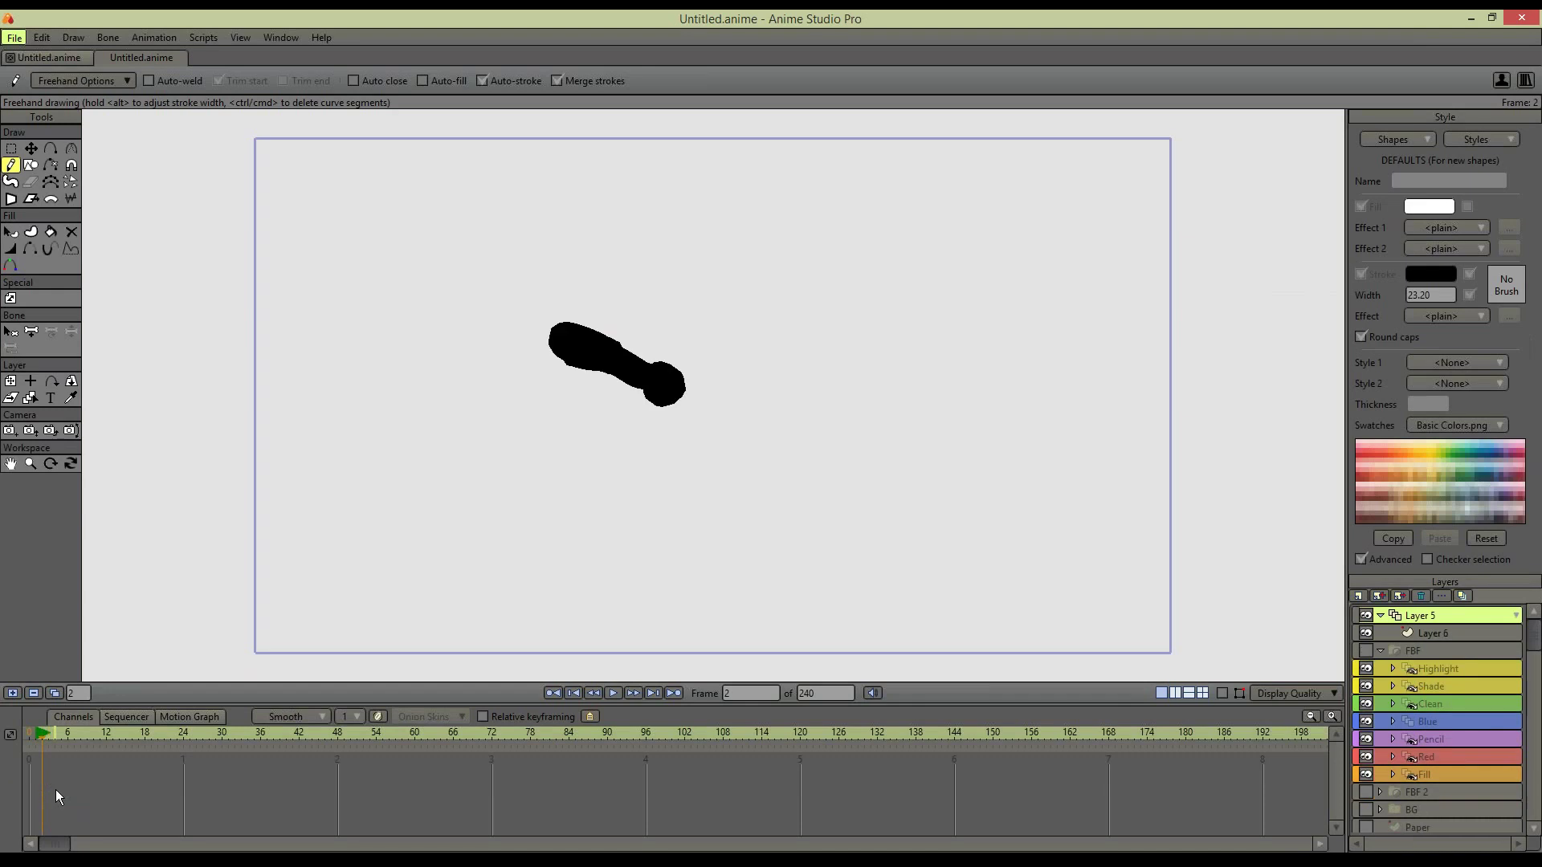
Set the frame interval to 4, go to frame 6 and duplicate the current drawing in Layer 5
click(46, 734)
click(70, 695)
text(4)
drag(62, 733, 69, 734)
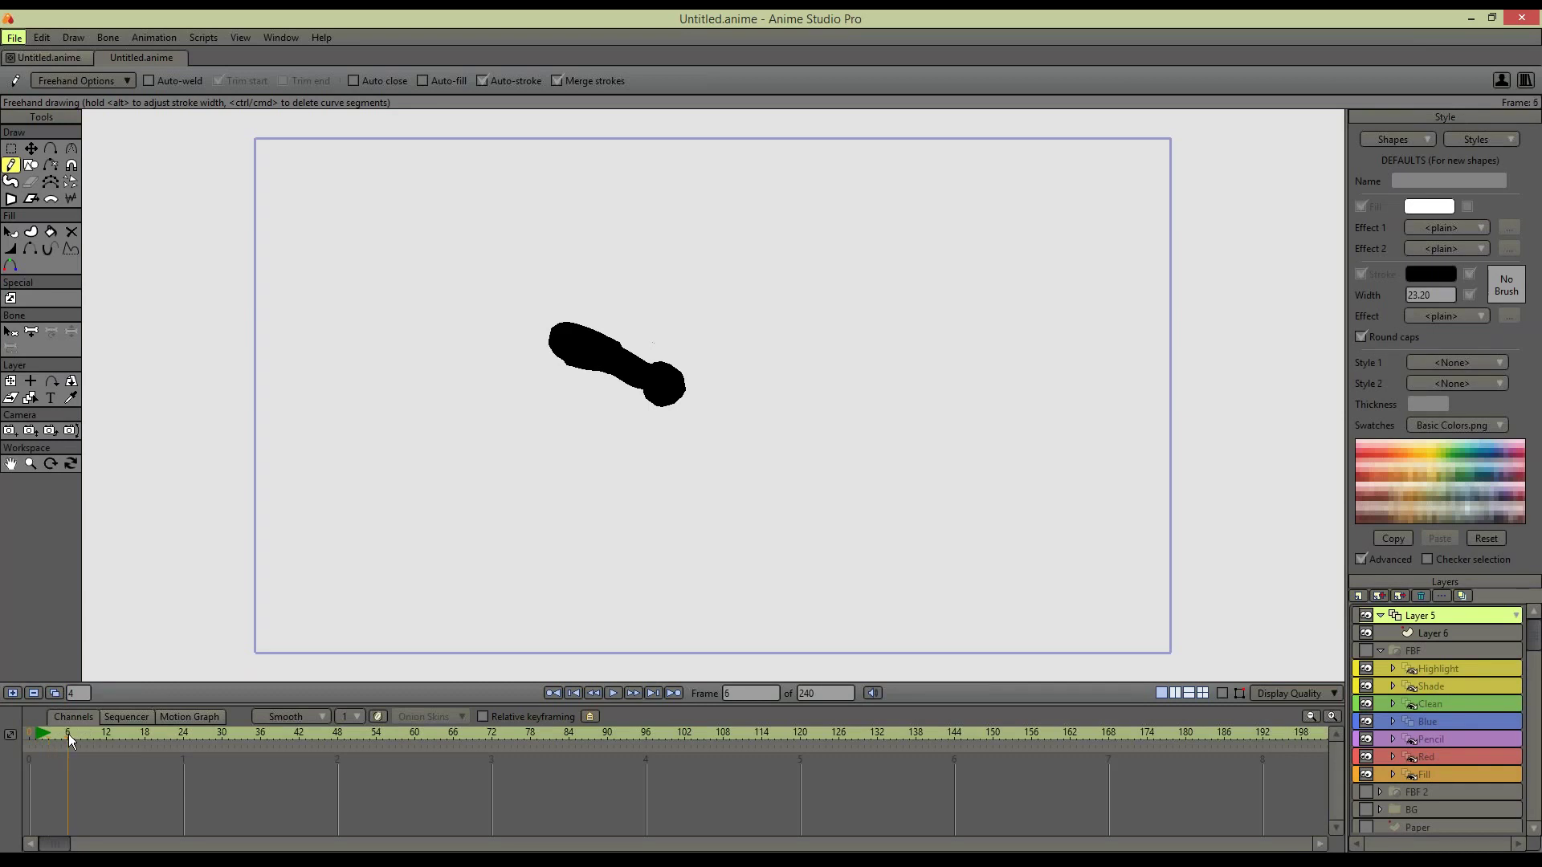
click(54, 694)
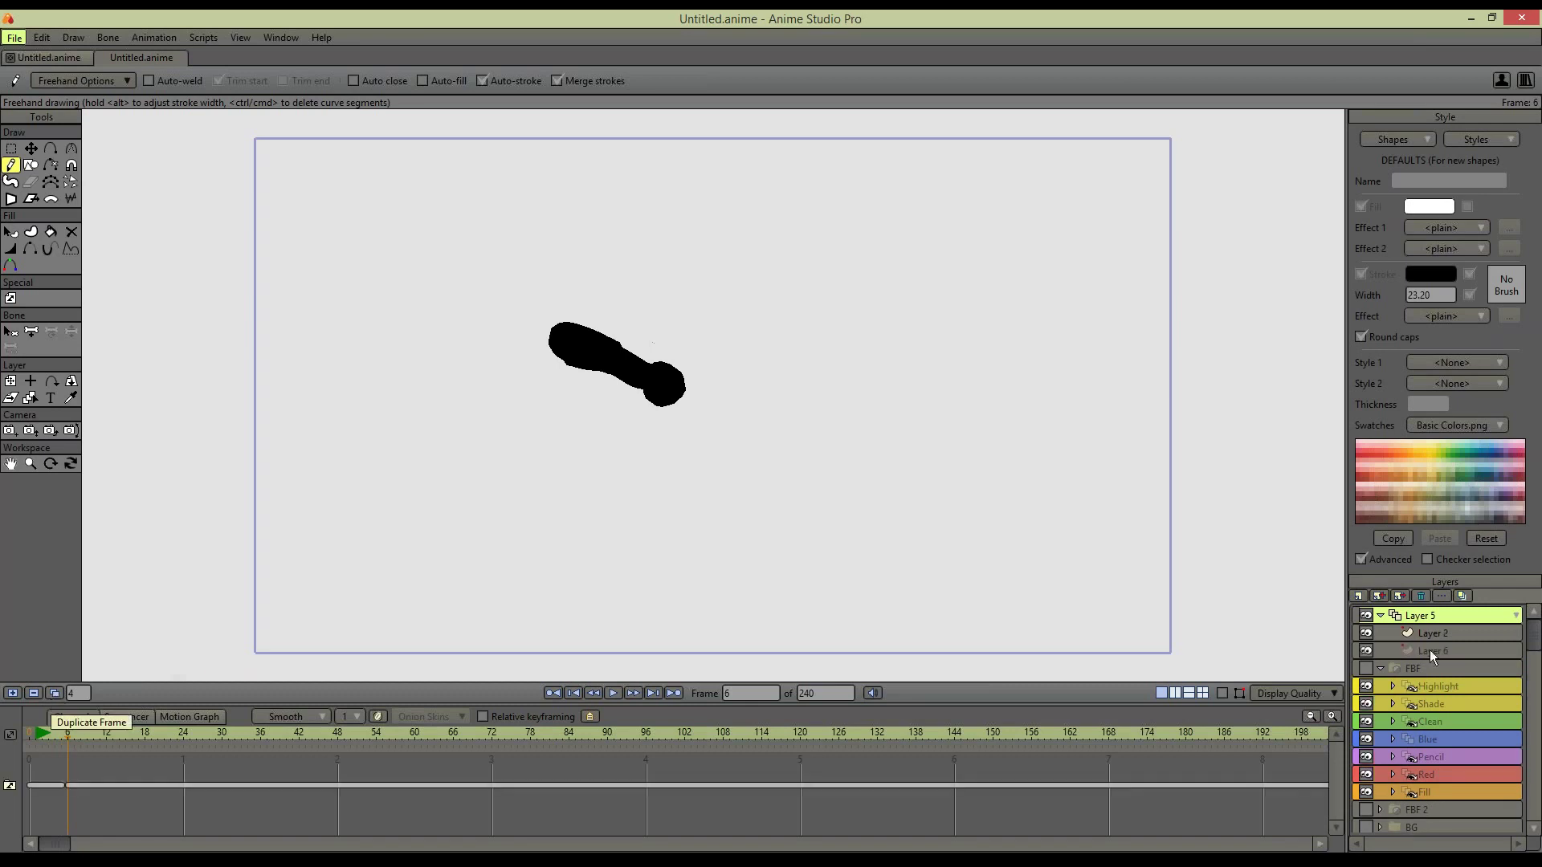
Examine how Layer 2 and Layer 6 inside Layer 5 switch between frame 6 and frame 3
click(1463, 650)
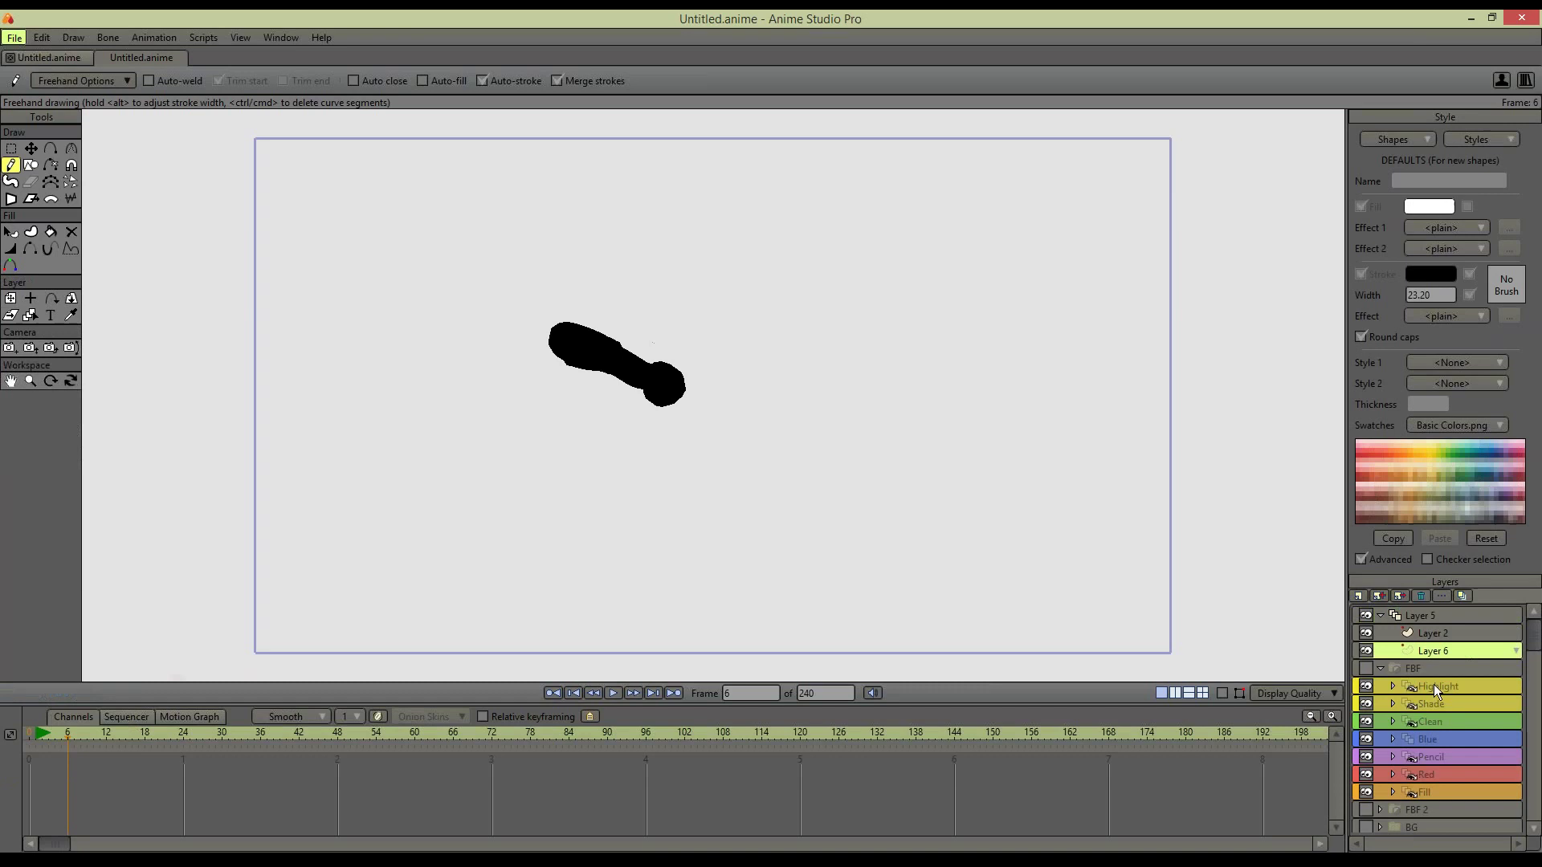
click(1452, 634)
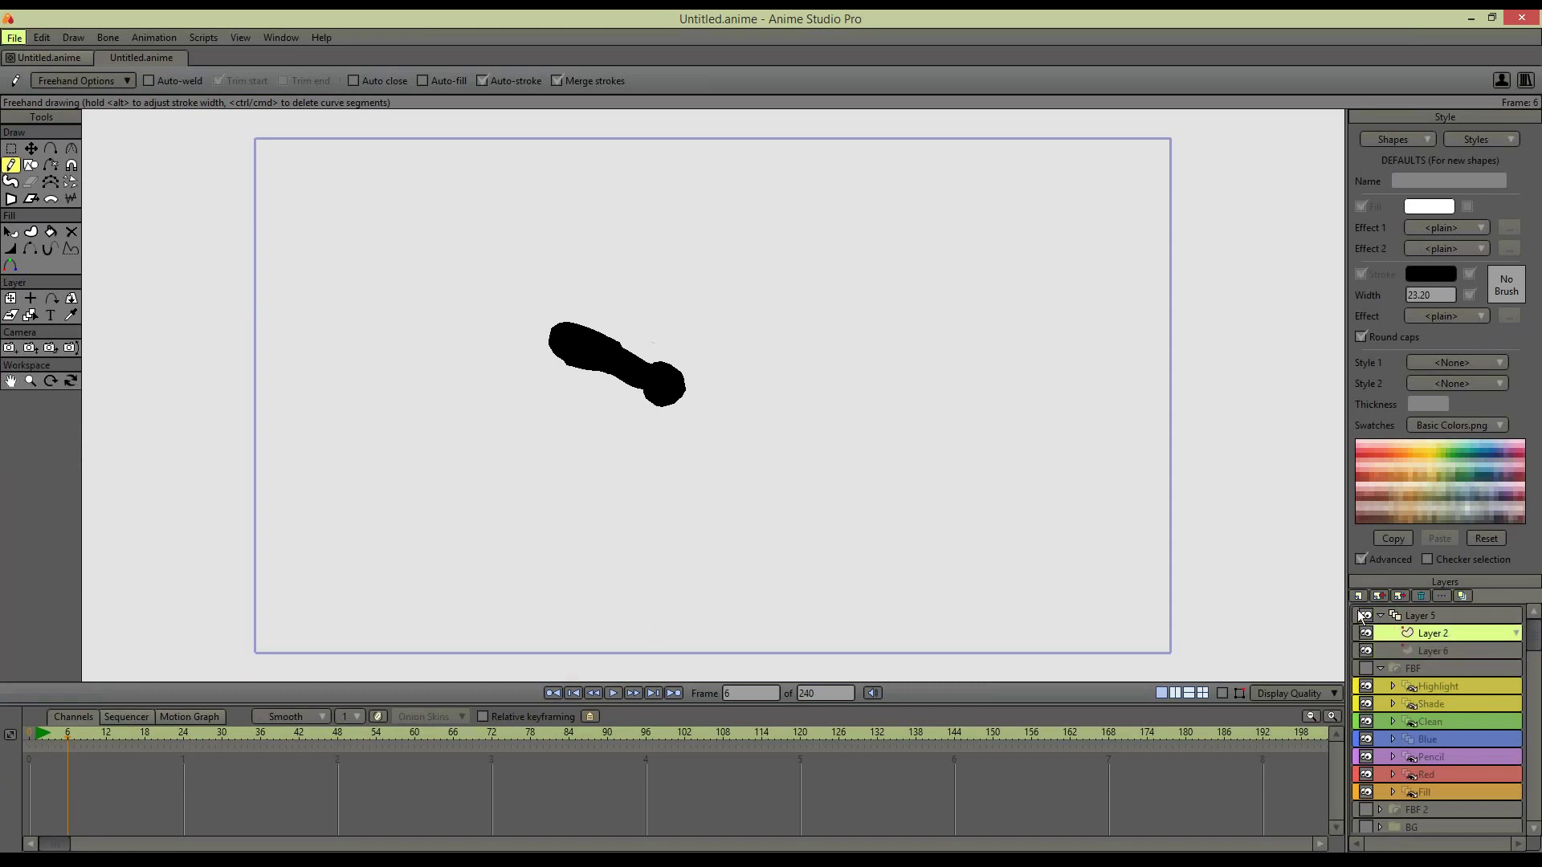
click(1448, 616)
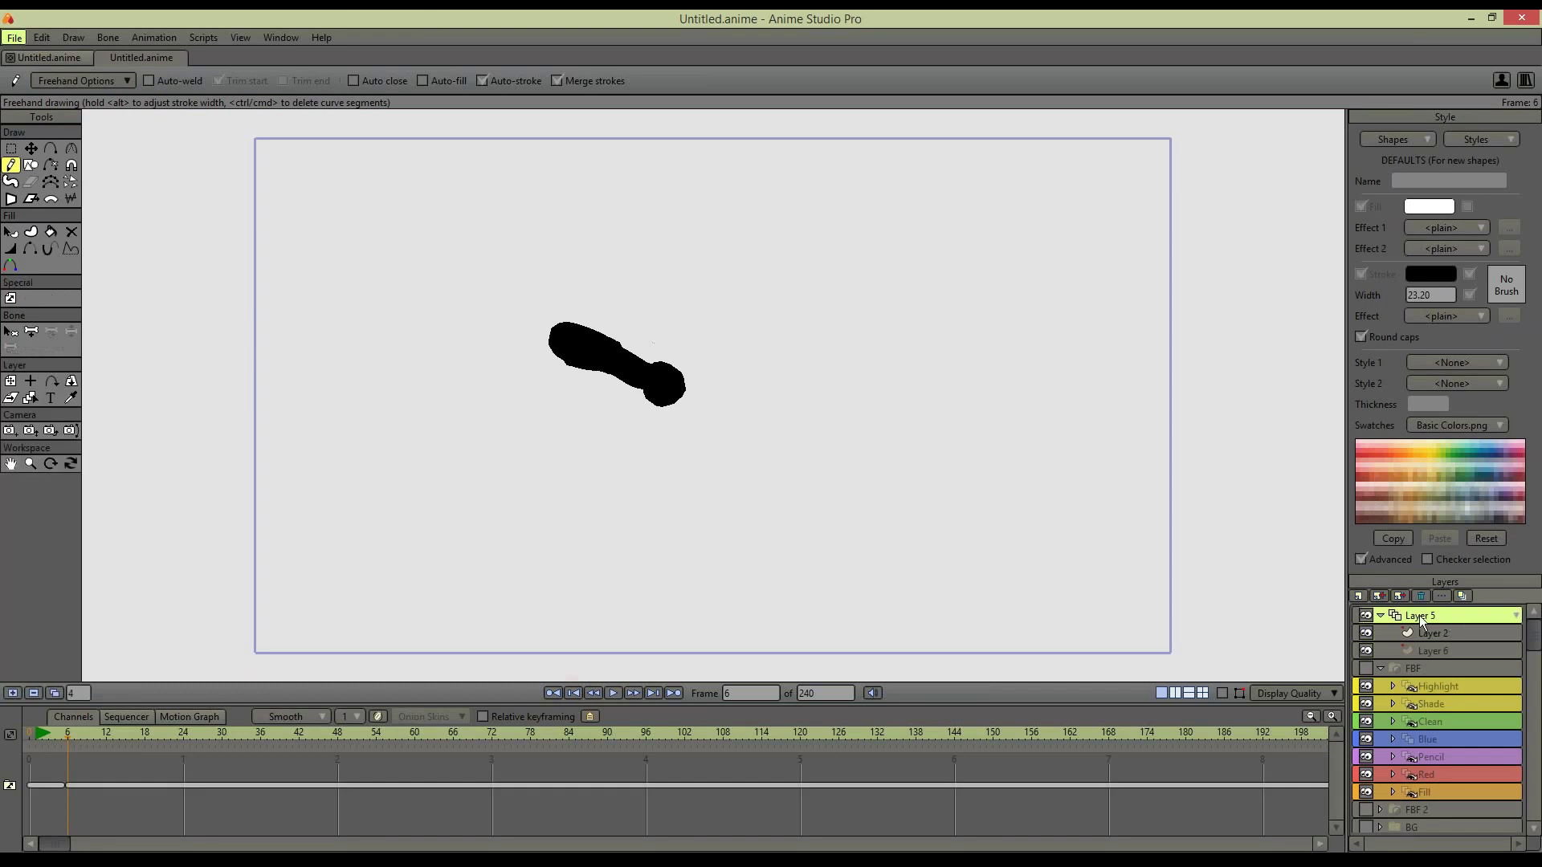
click(1380, 615)
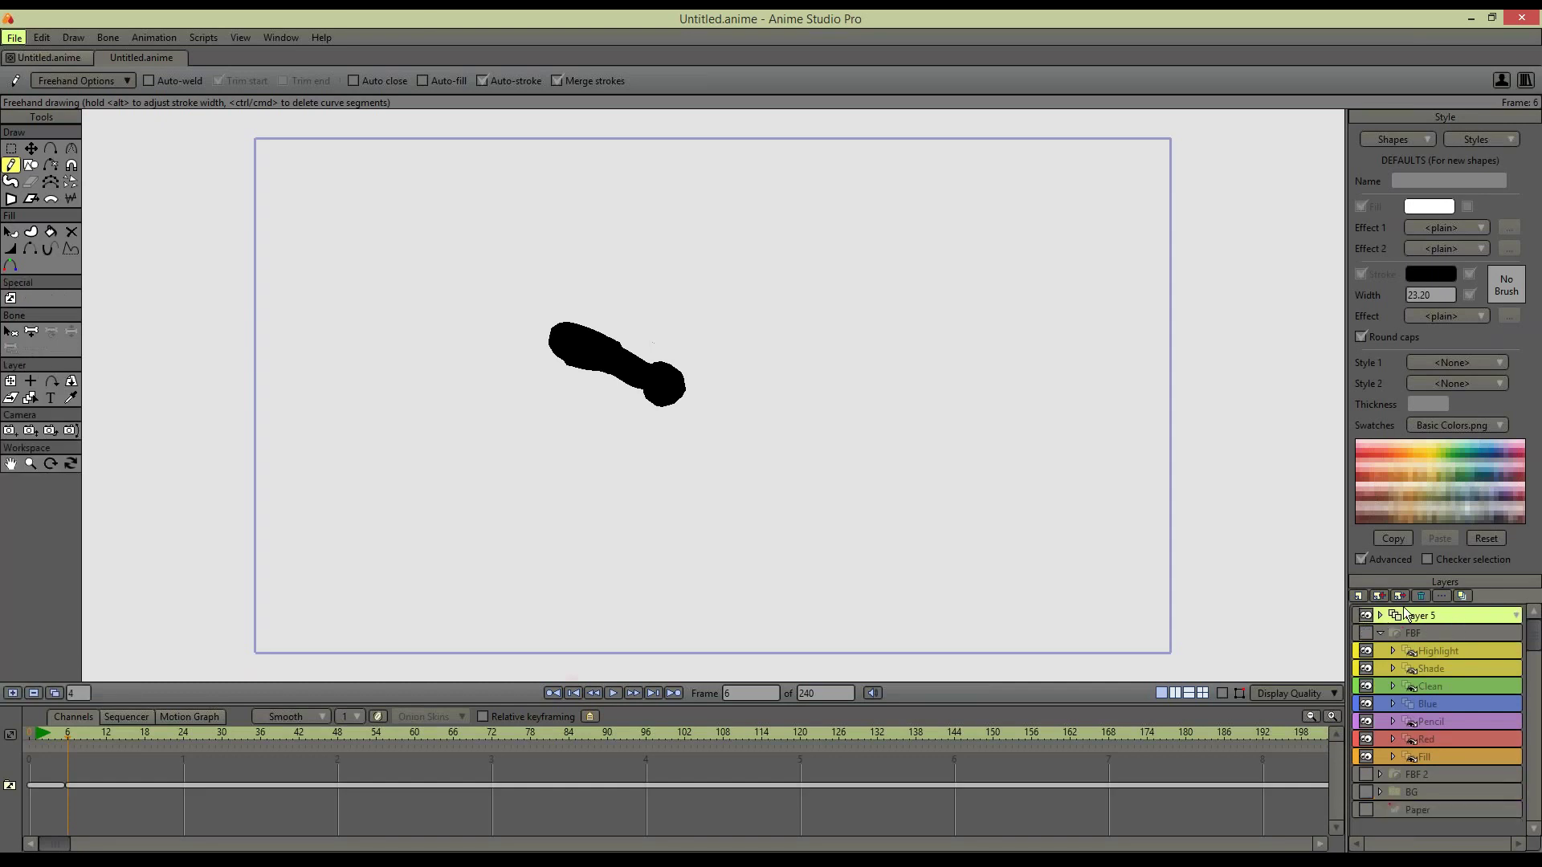
drag(68, 735, 49, 738)
click(1380, 616)
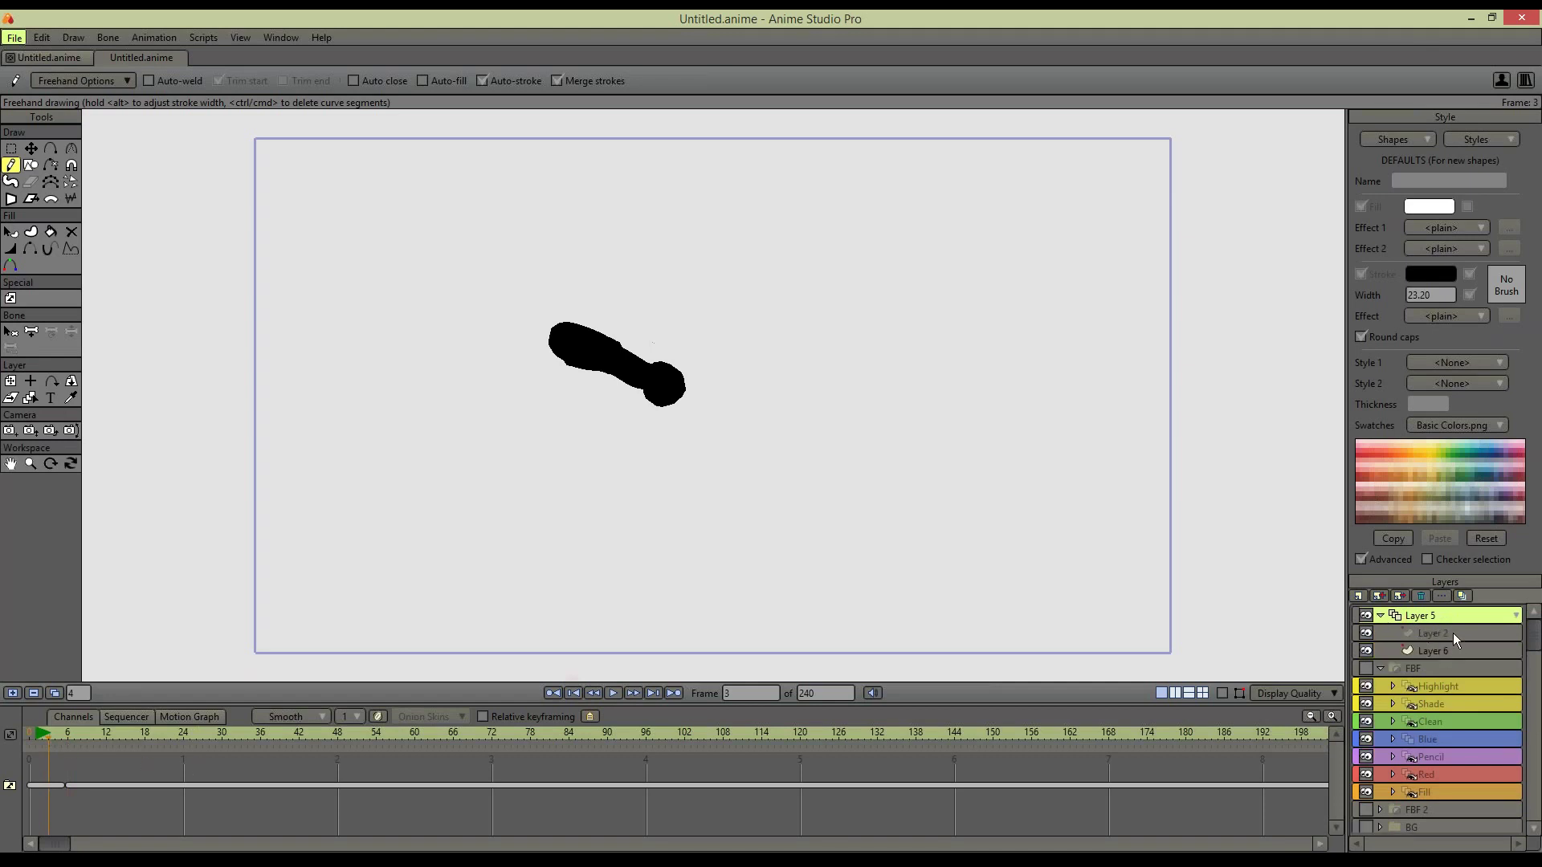
click(1454, 634)
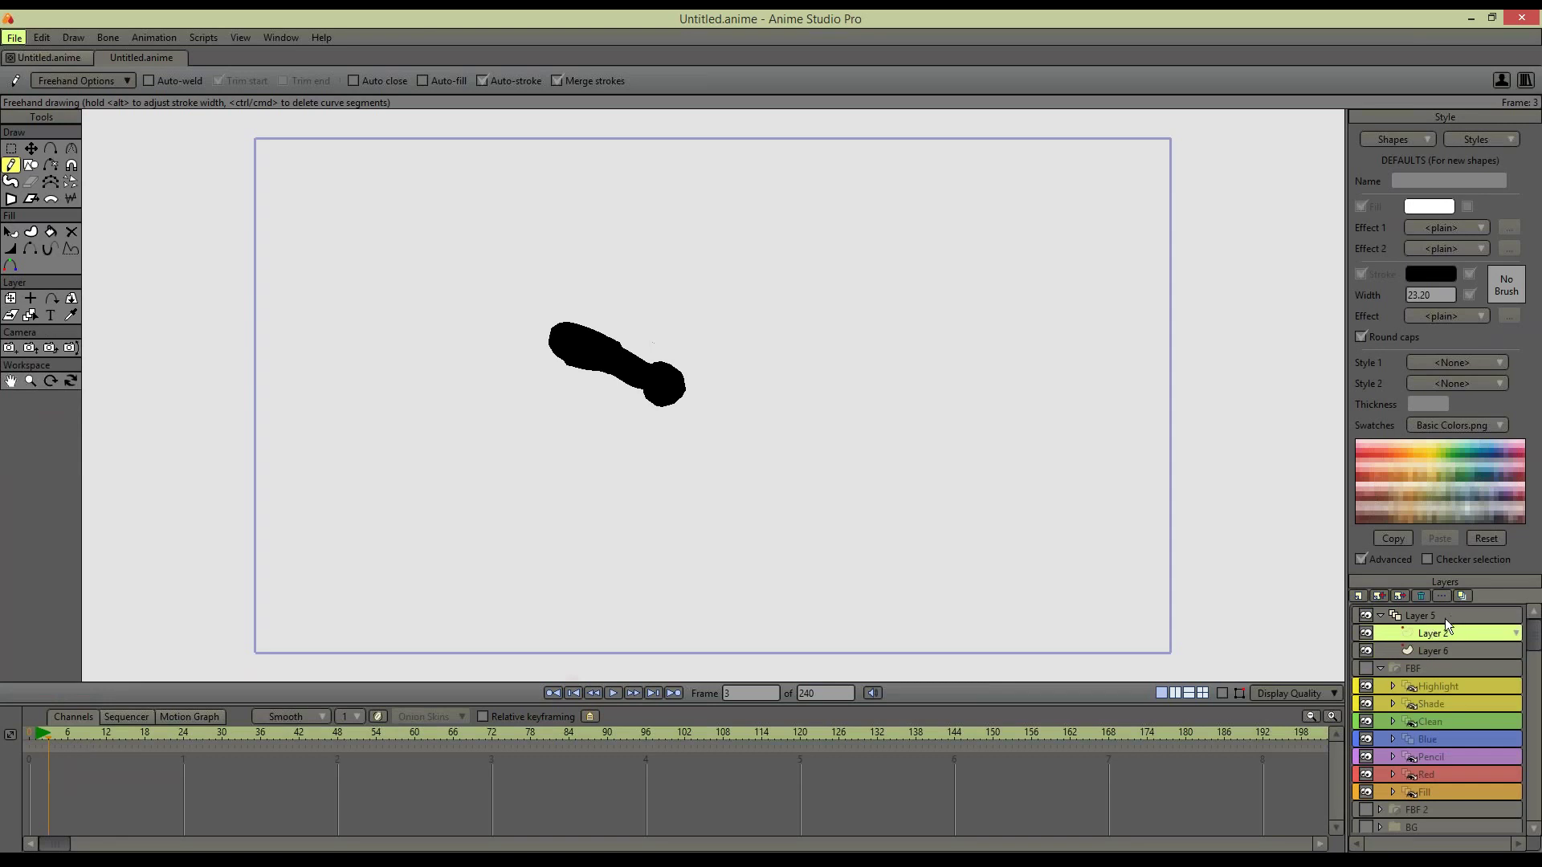
click(1451, 615)
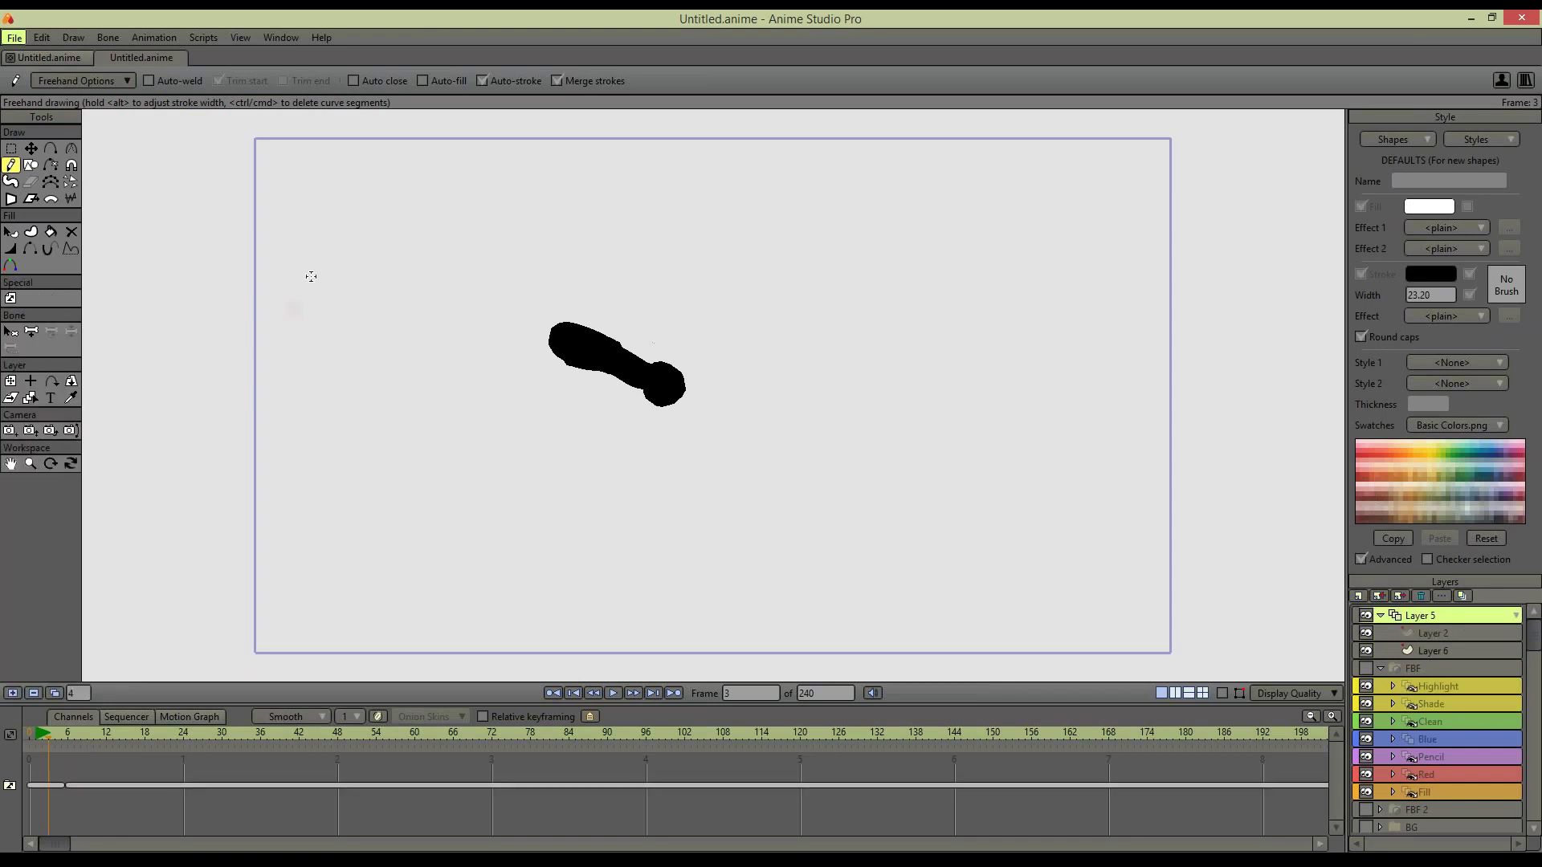
mouse_move(594, 330)
mouse_down()
mouse_move(548, 238)
mouse_move(647, 219)
mouse_move(649, 336)
mouse_up()
key(ctrl+z)
drag(562, 271, 544, 216)
key(ctrl+z)
mouse_move(593, 336)
mouse_down()
mouse_move(550, 221)
mouse_move(710, 232)
mouse_move(620, 347)
mouse_up()
key(ctrl+z)
Copy Layer 6 from the other open document with the landscape sketch and paste it above Layer 5
click(1501, 365)
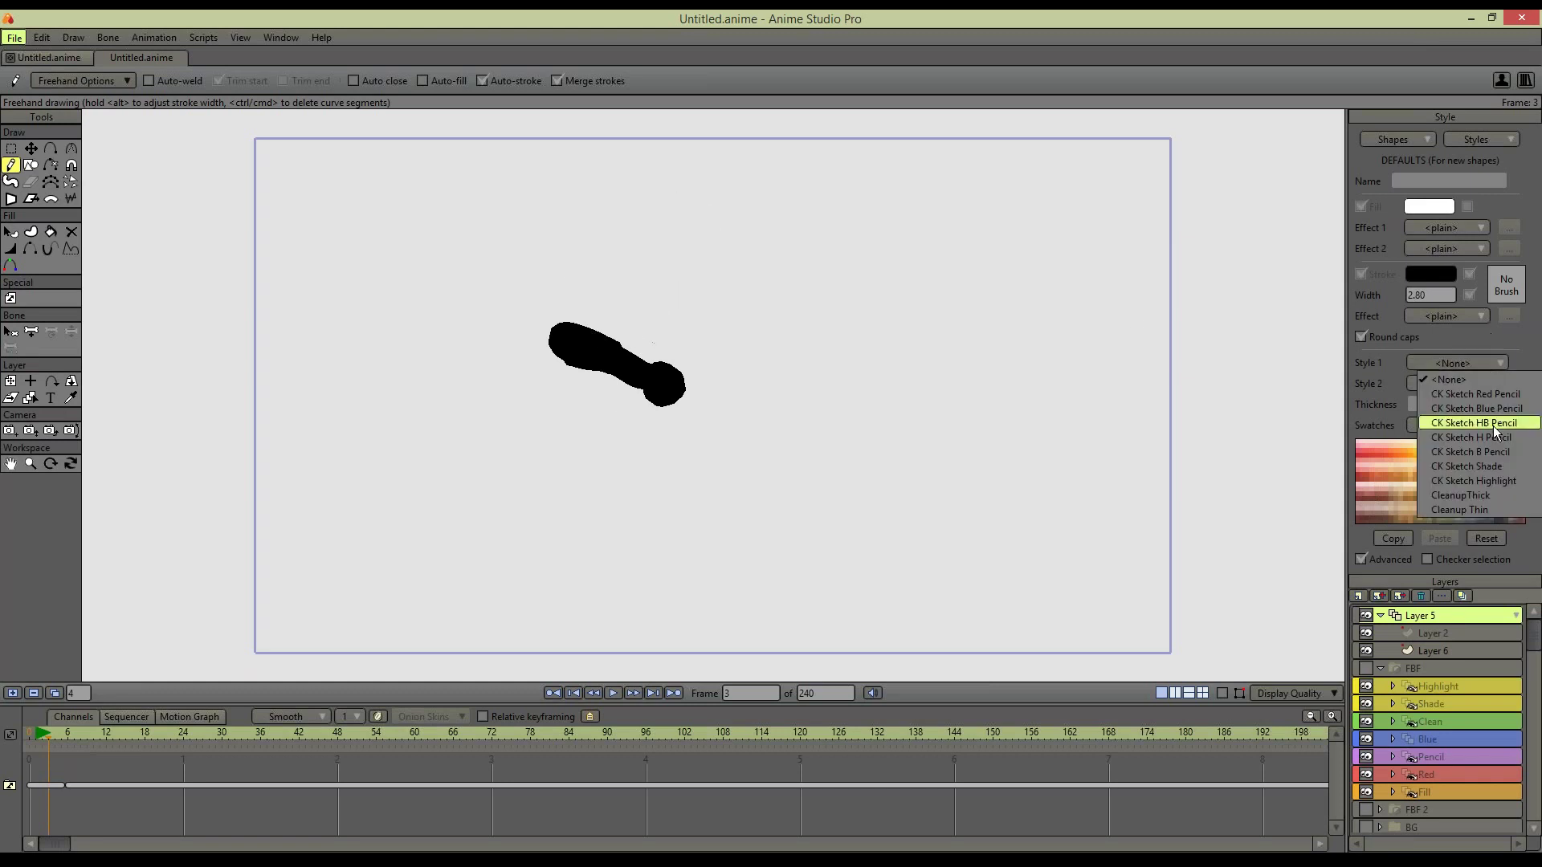
click(1519, 352)
click(70, 61)
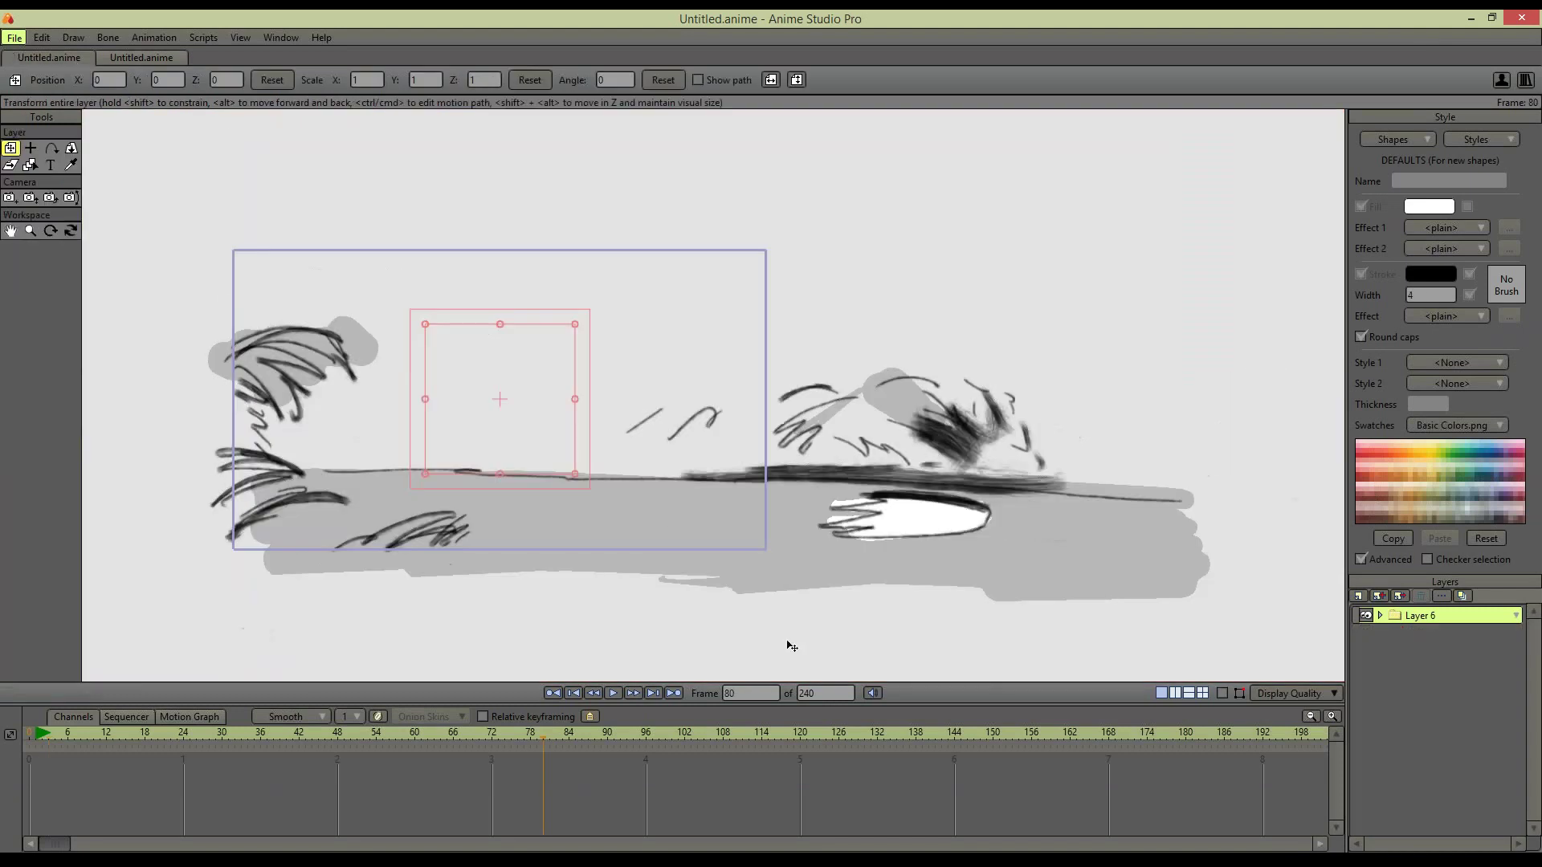
click(43, 39)
click(213, 165)
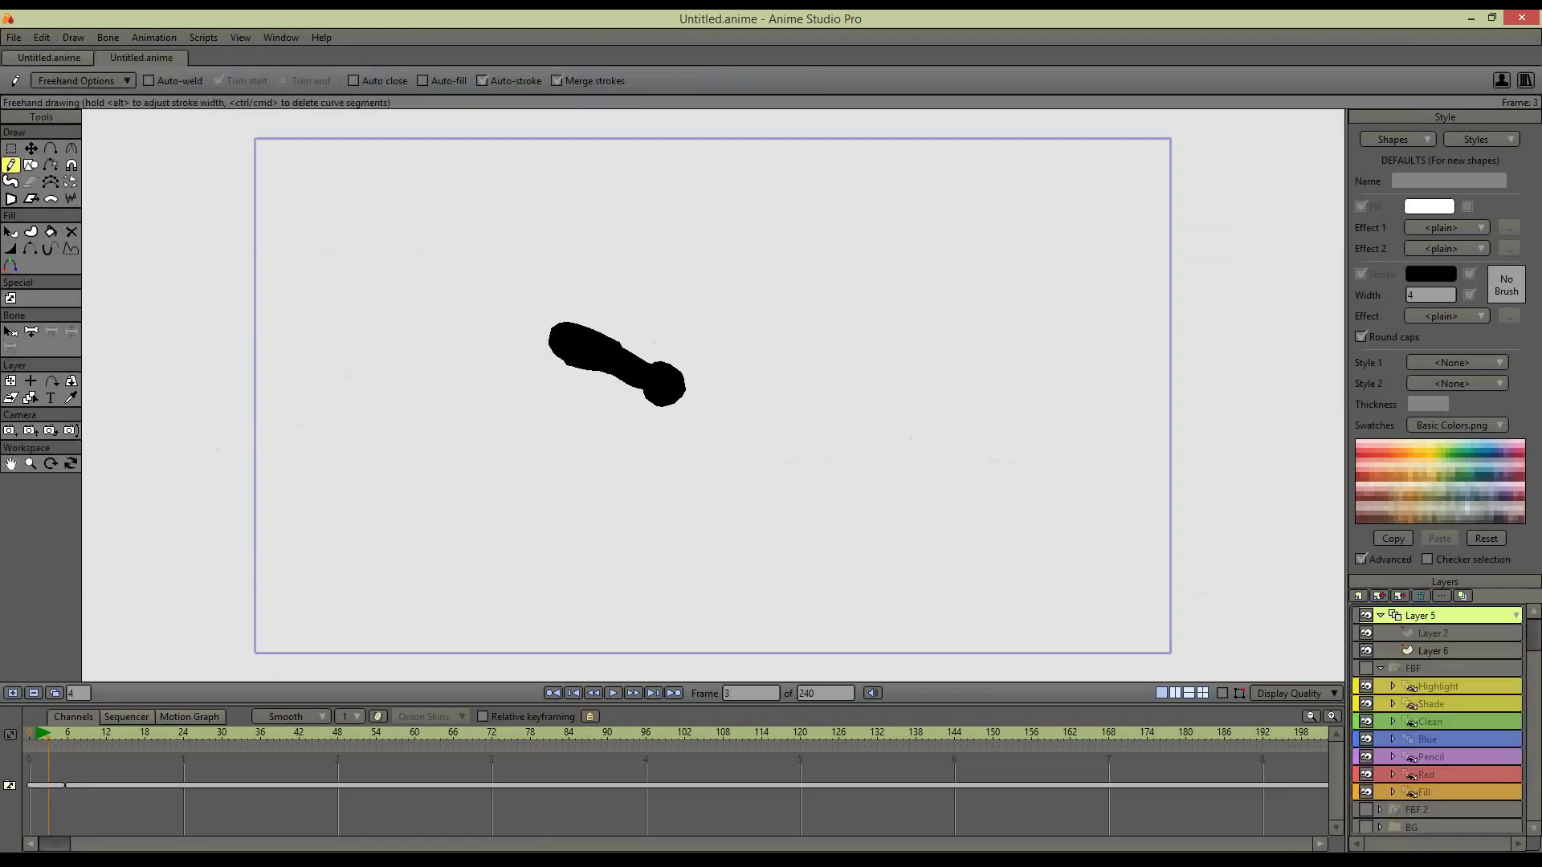
click(1381, 615)
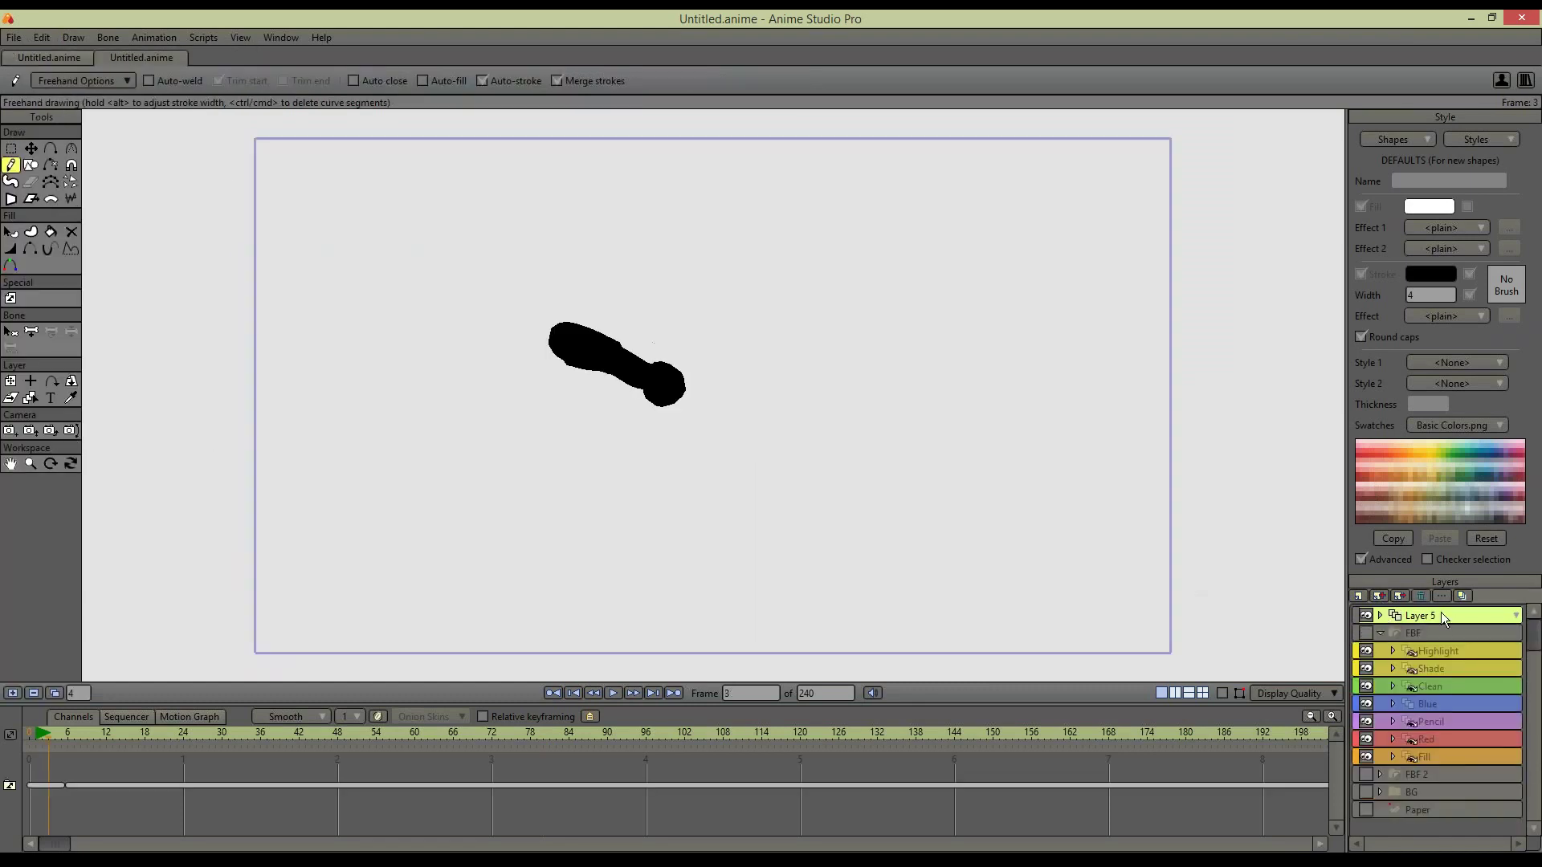
click(43, 37)
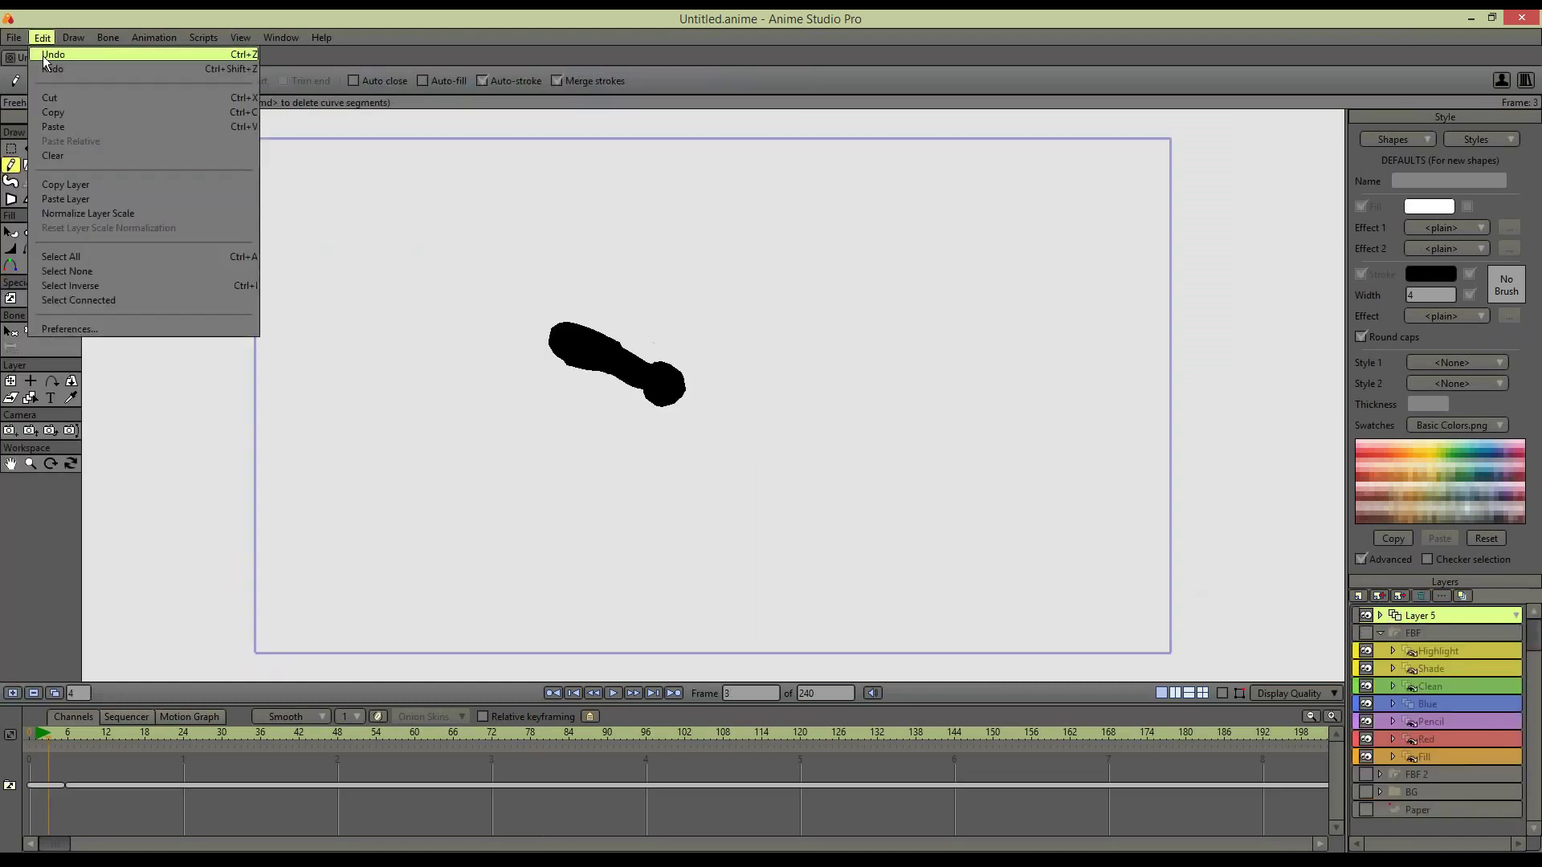
click(95, 199)
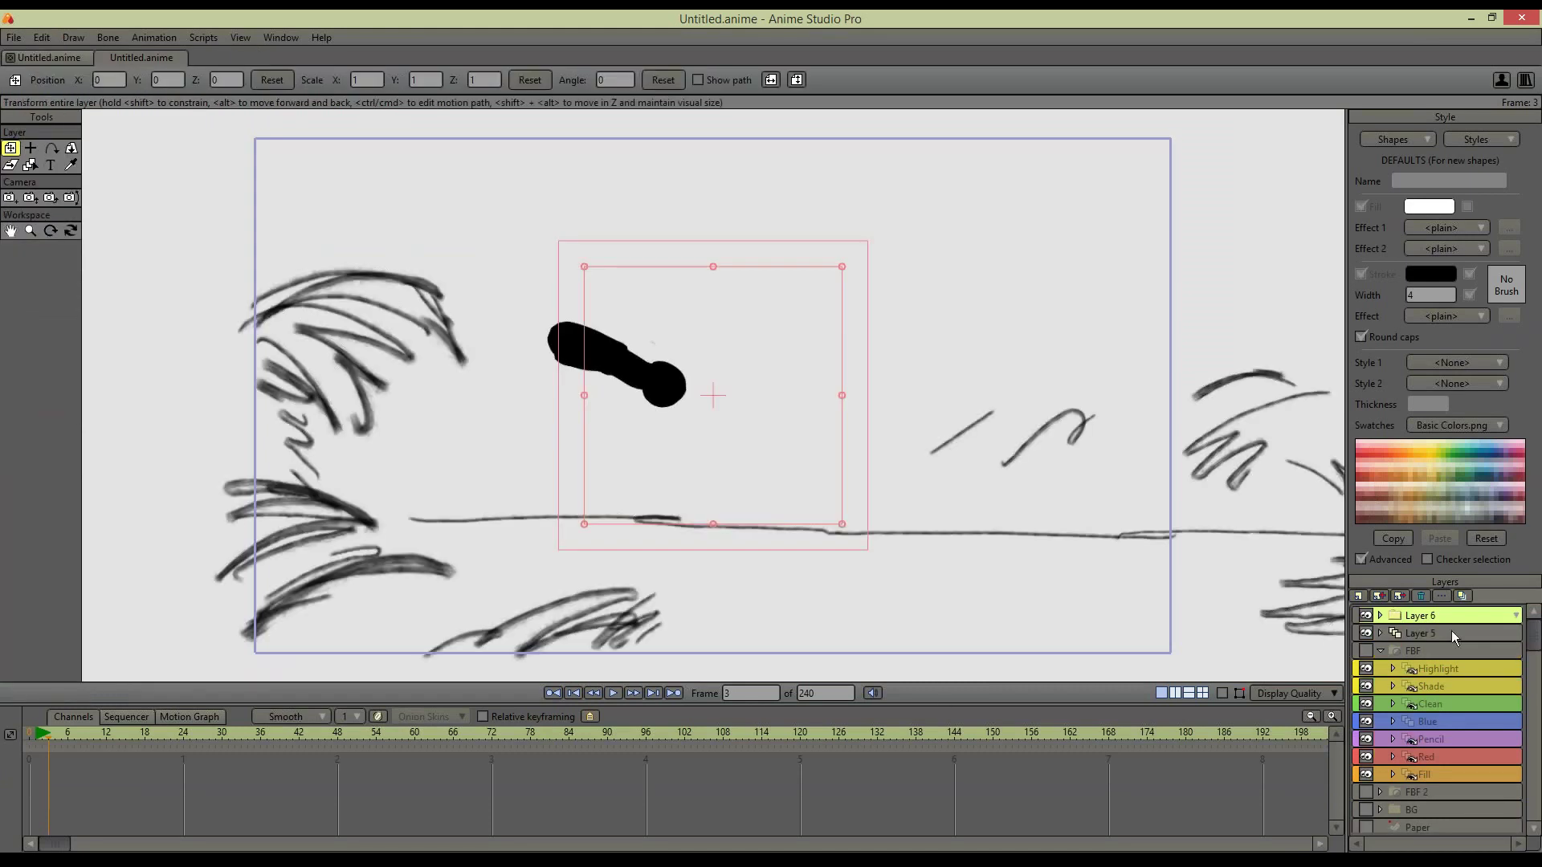
Move the pasted Layer 6 group to the end of the layer stack, below Paper
click(1380, 615)
click(1380, 614)
click(1509, 140)
click(1522, 142)
click(1380, 615)
click(1380, 615)
click(1532, 757)
scroll(1447, 618, up, 1)
drag(1452, 832, 1450, 827)
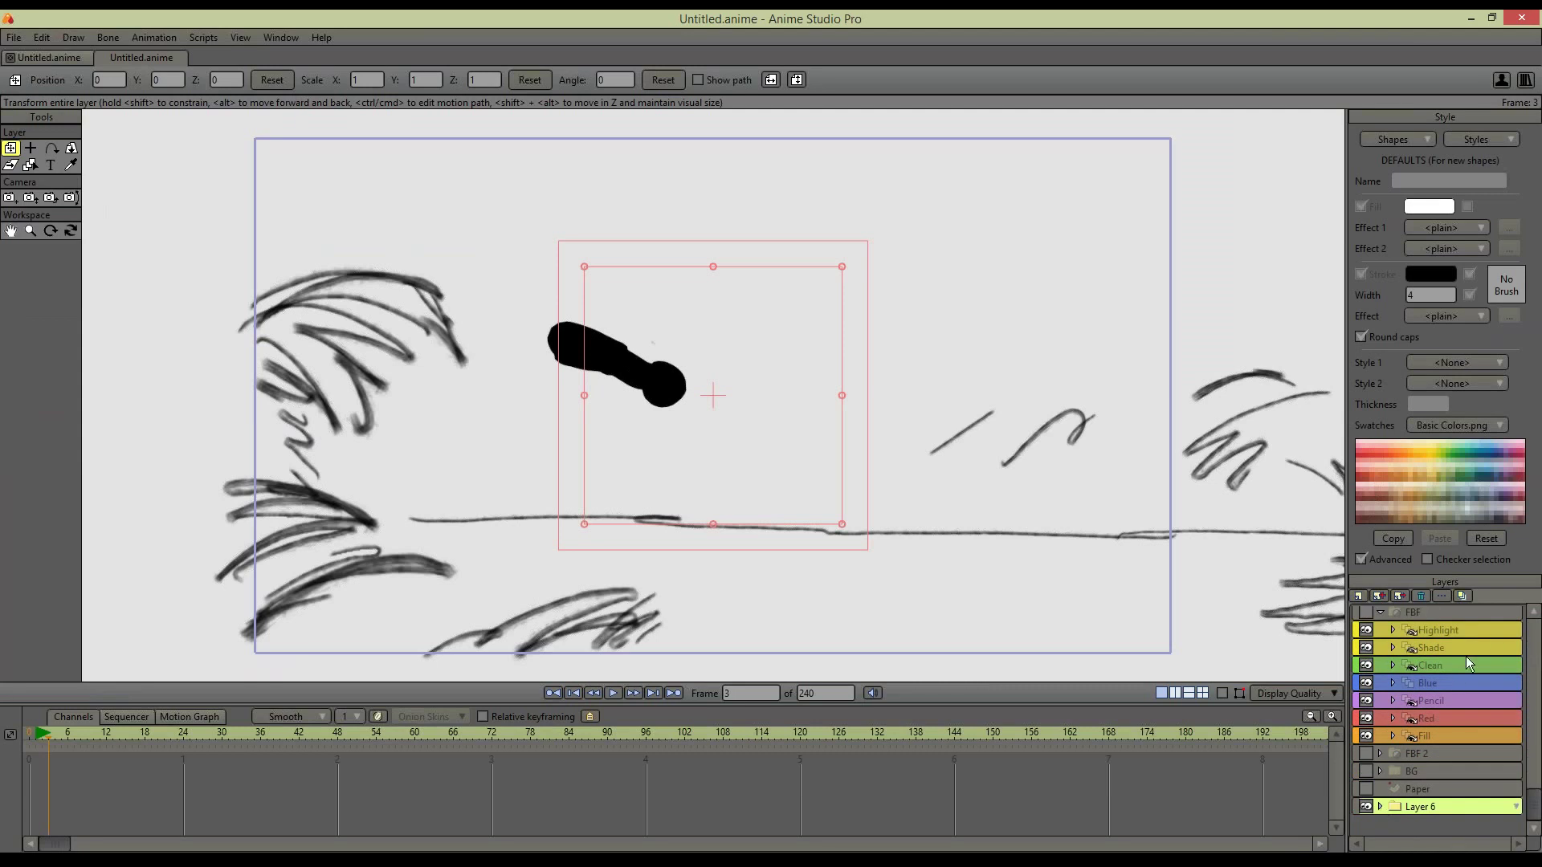
Check the available styles with Layer 4 selected inside the pasted Layer 6 group
click(1379, 807)
click(1447, 824)
click(1512, 142)
click(1517, 140)
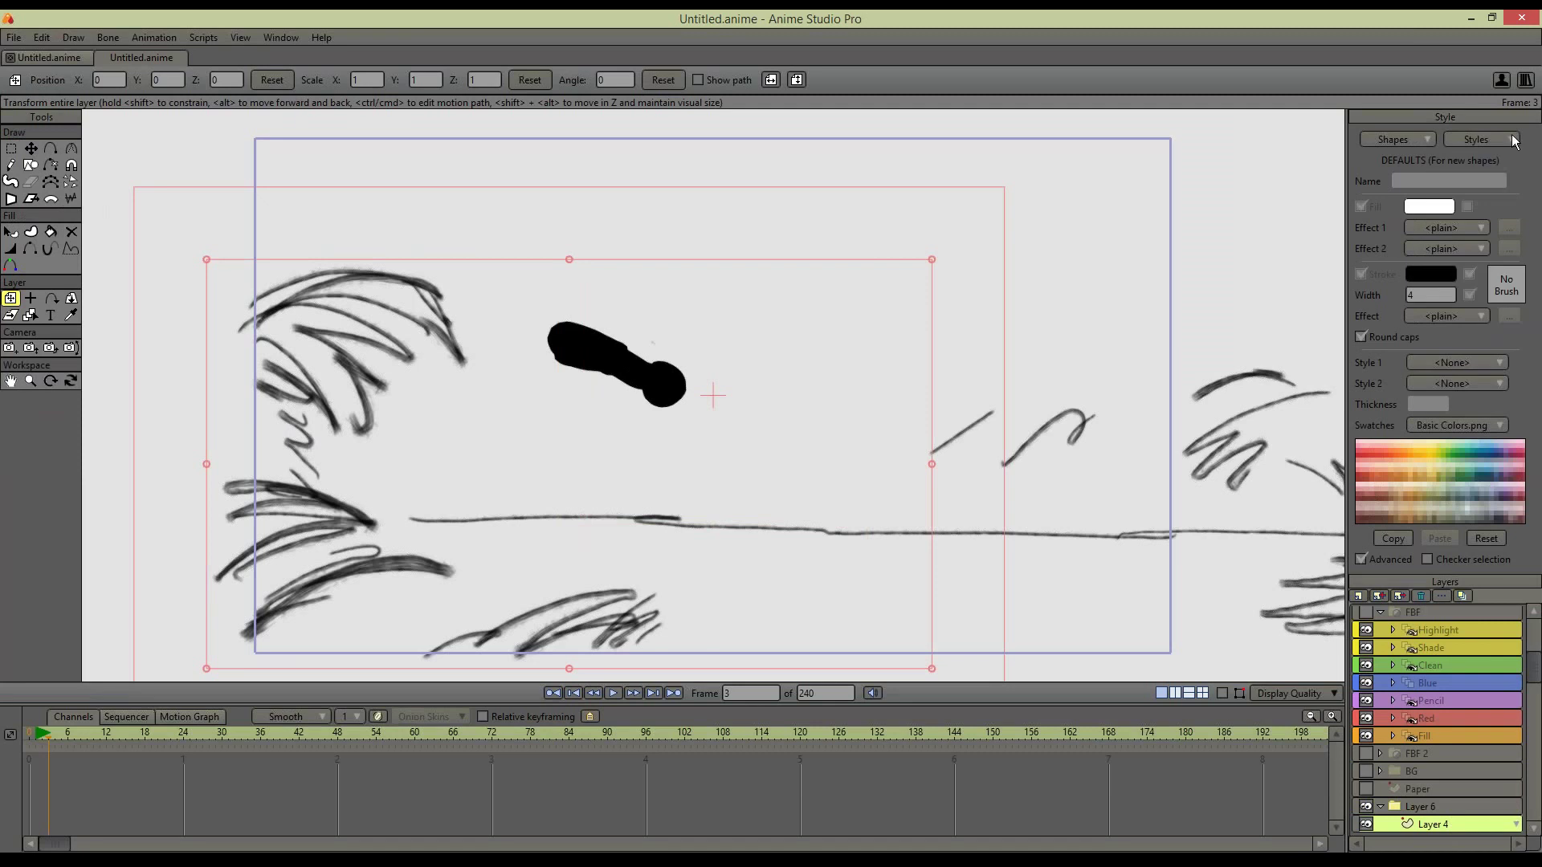
click(1380, 807)
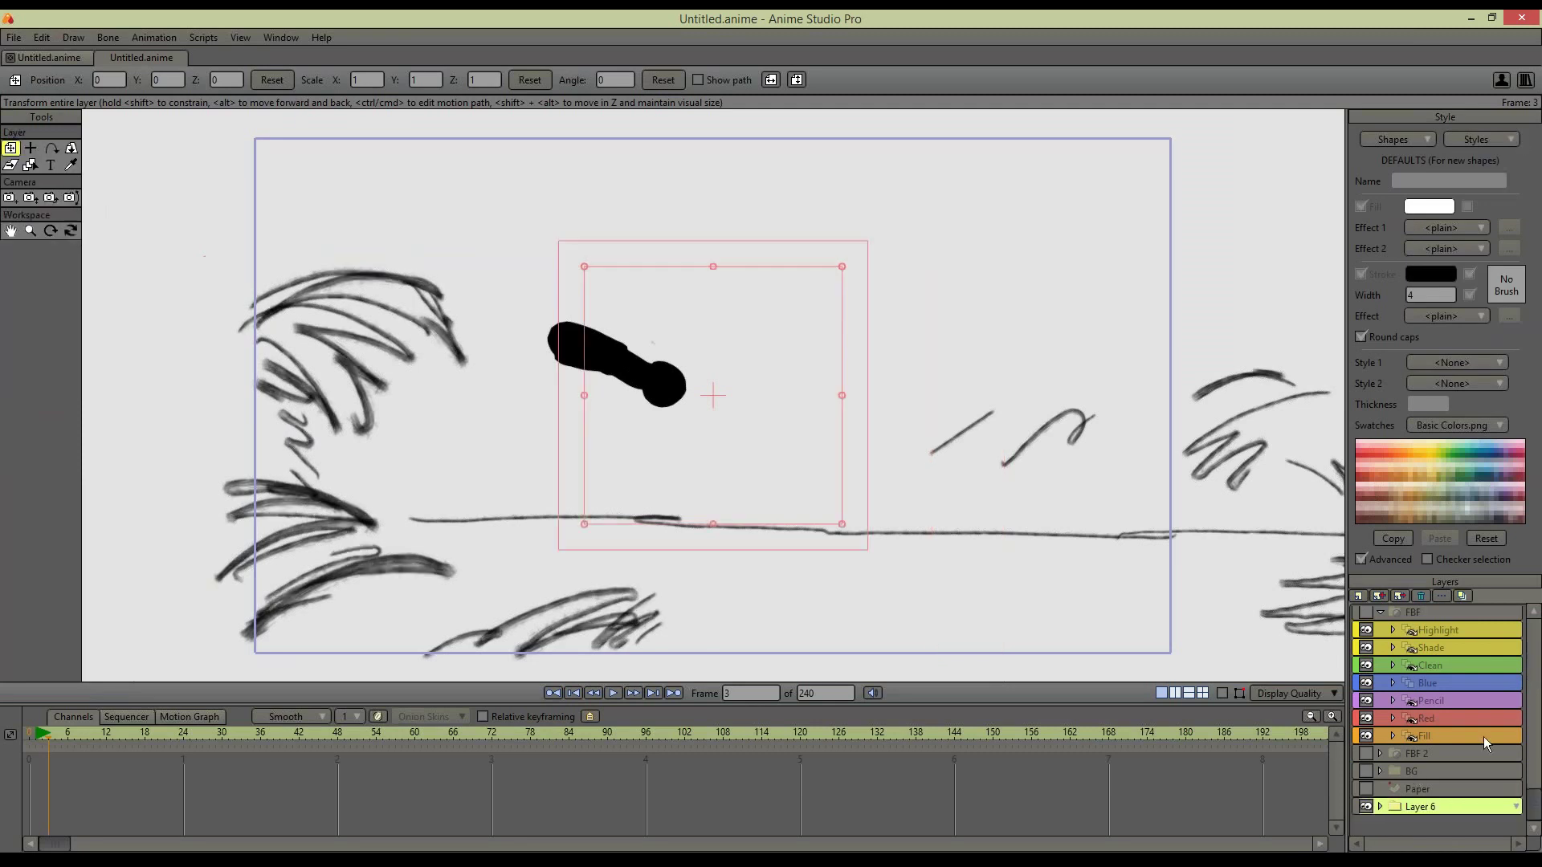
Choose the CK Ink Scratch style for Layer 5 and draw two raised wings on the insect body at frame 3
scroll(1524, 707, up, 2)
click(1427, 615)
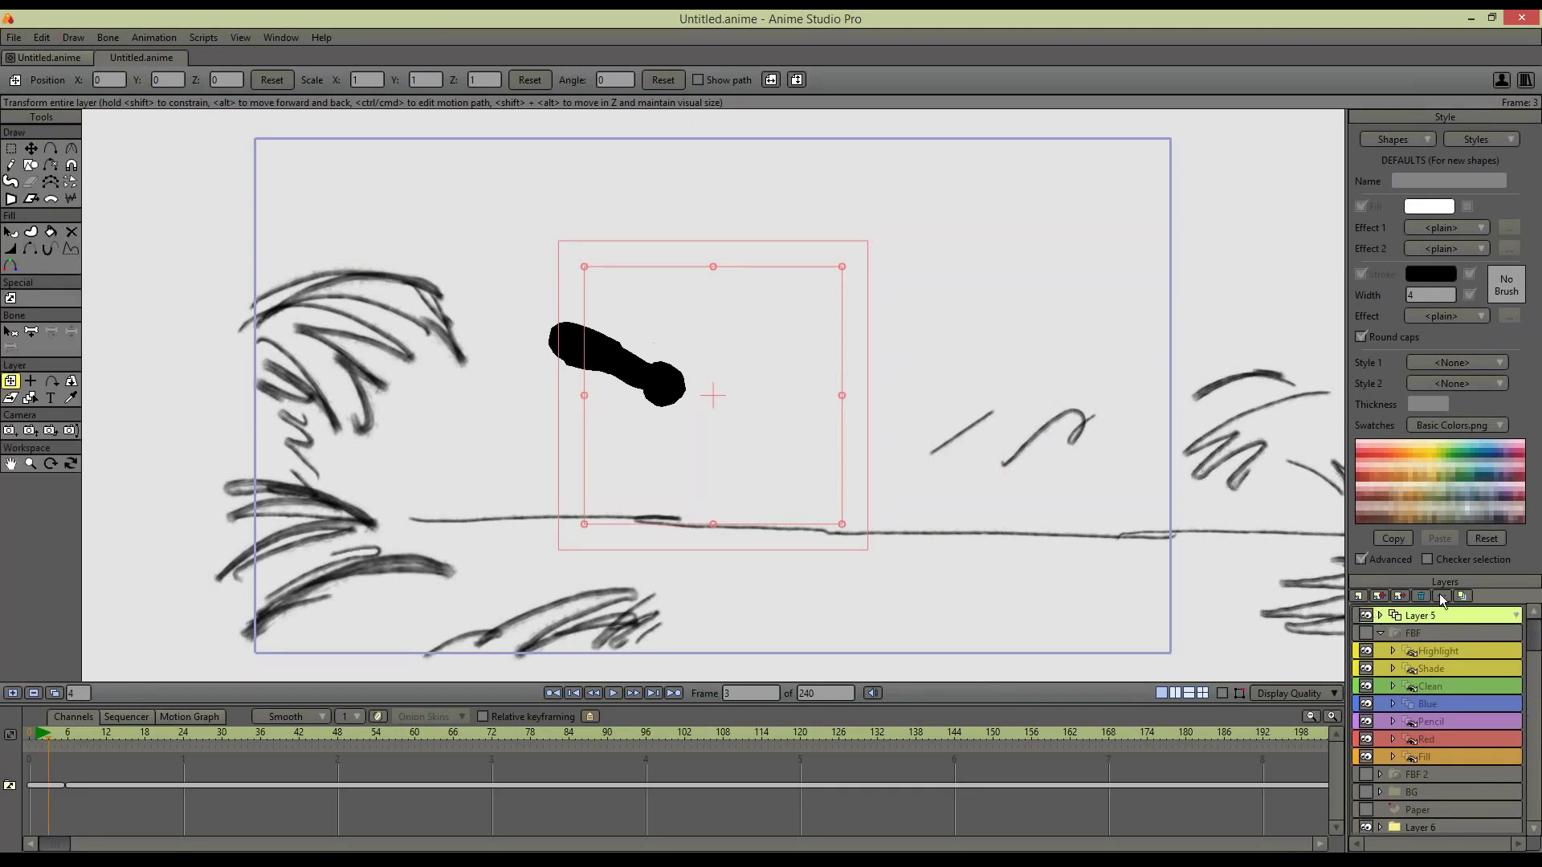
click(1496, 365)
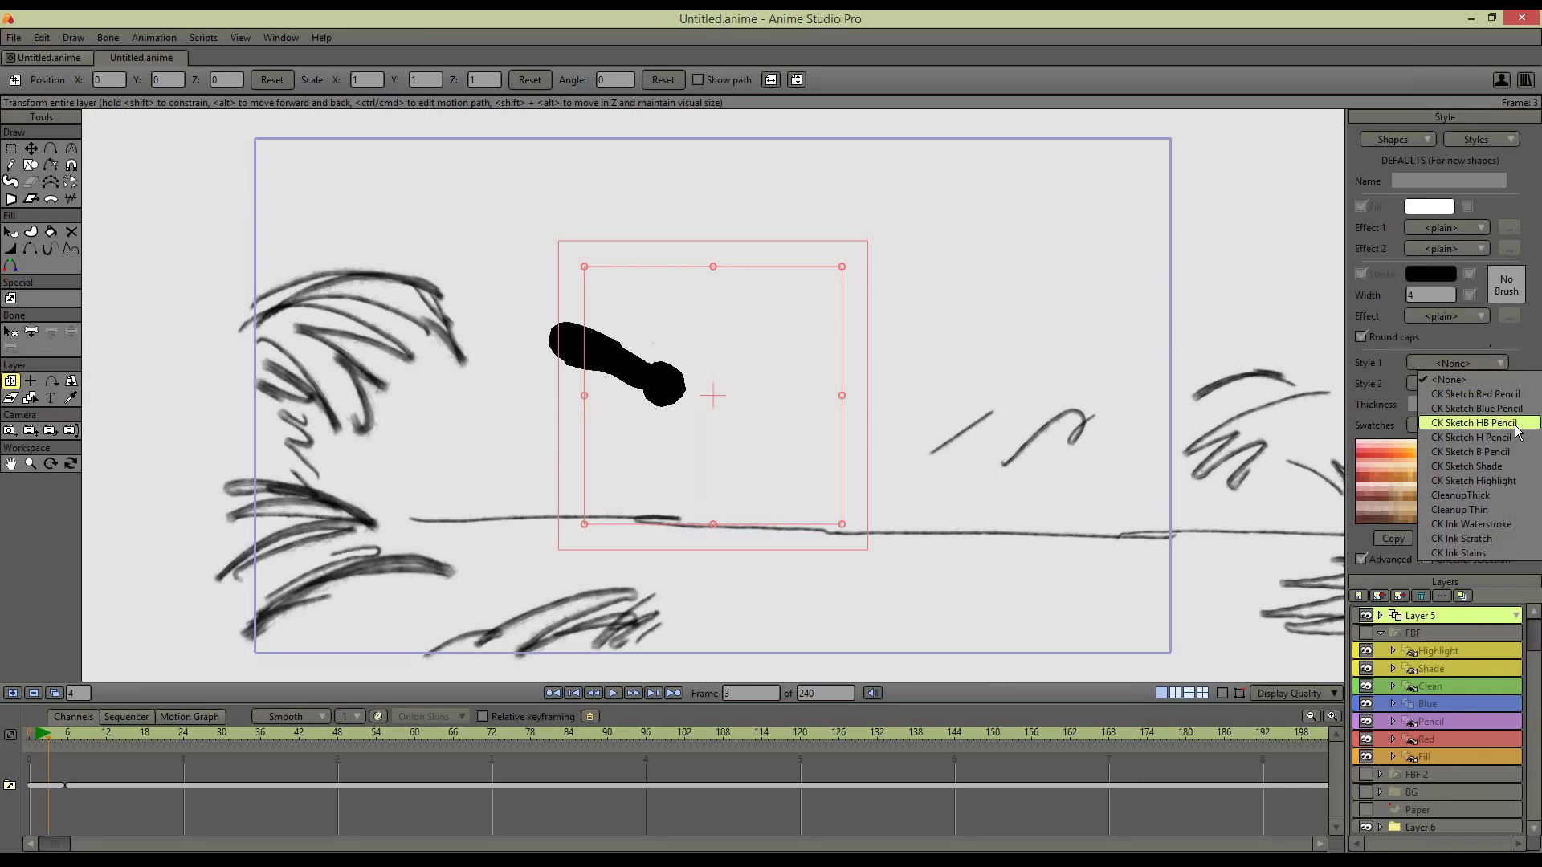
click(1508, 540)
click(16, 167)
mouse_move(597, 332)
mouse_down()
mouse_move(550, 208)
mouse_move(634, 358)
mouse_up()
drag(737, 255, 643, 358)
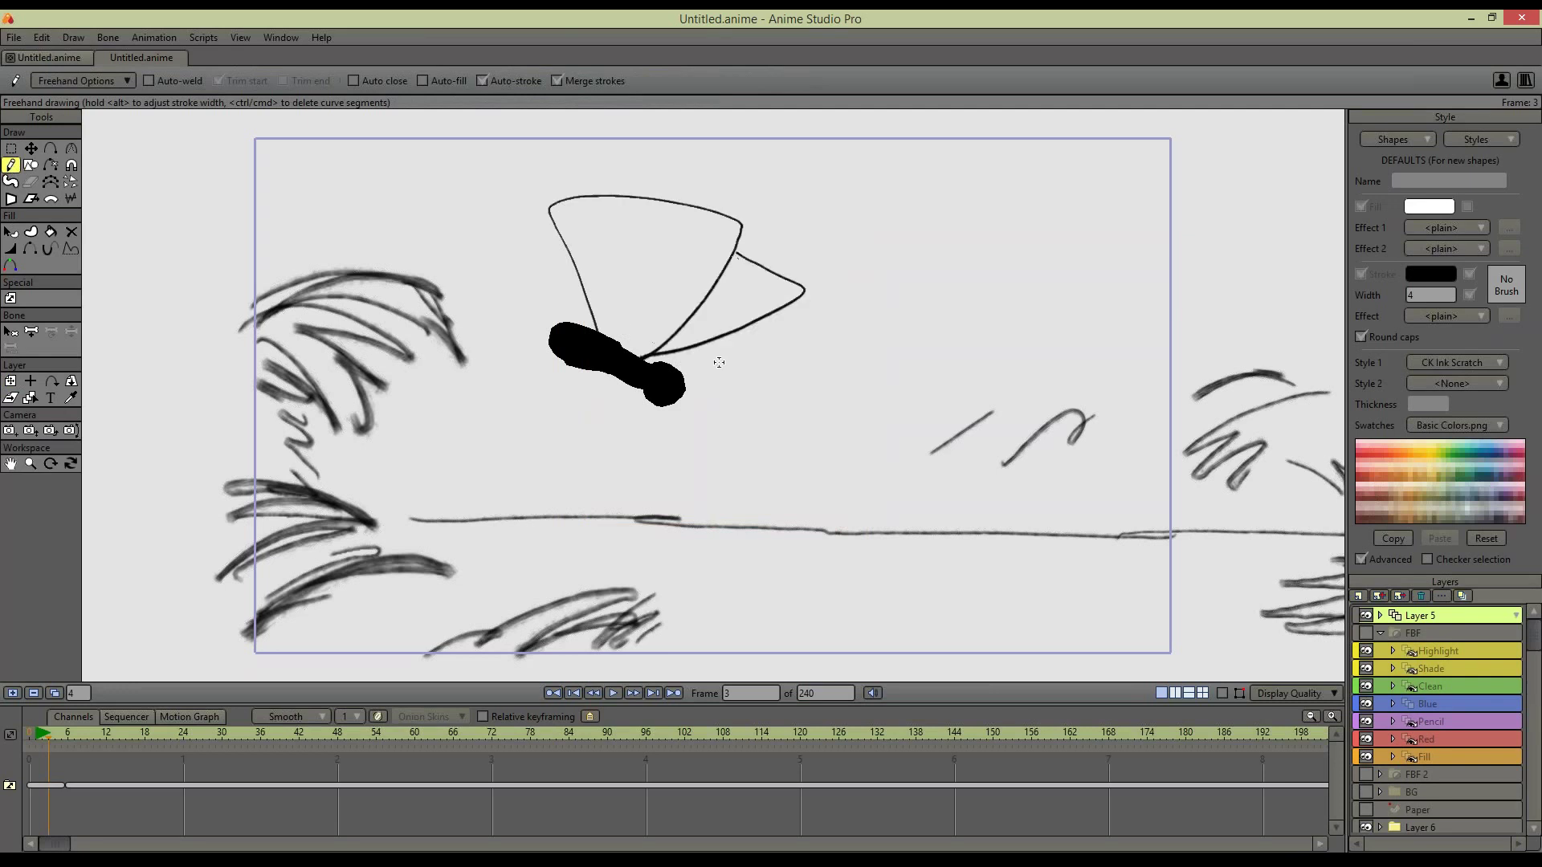
Draw two lowered wings below the insect body at frame 8
click(80, 732)
drag(570, 366, 456, 480)
mouse_move(637, 392)
mouse_down()
mouse_move(637, 508)
mouse_move(446, 476)
mouse_up()
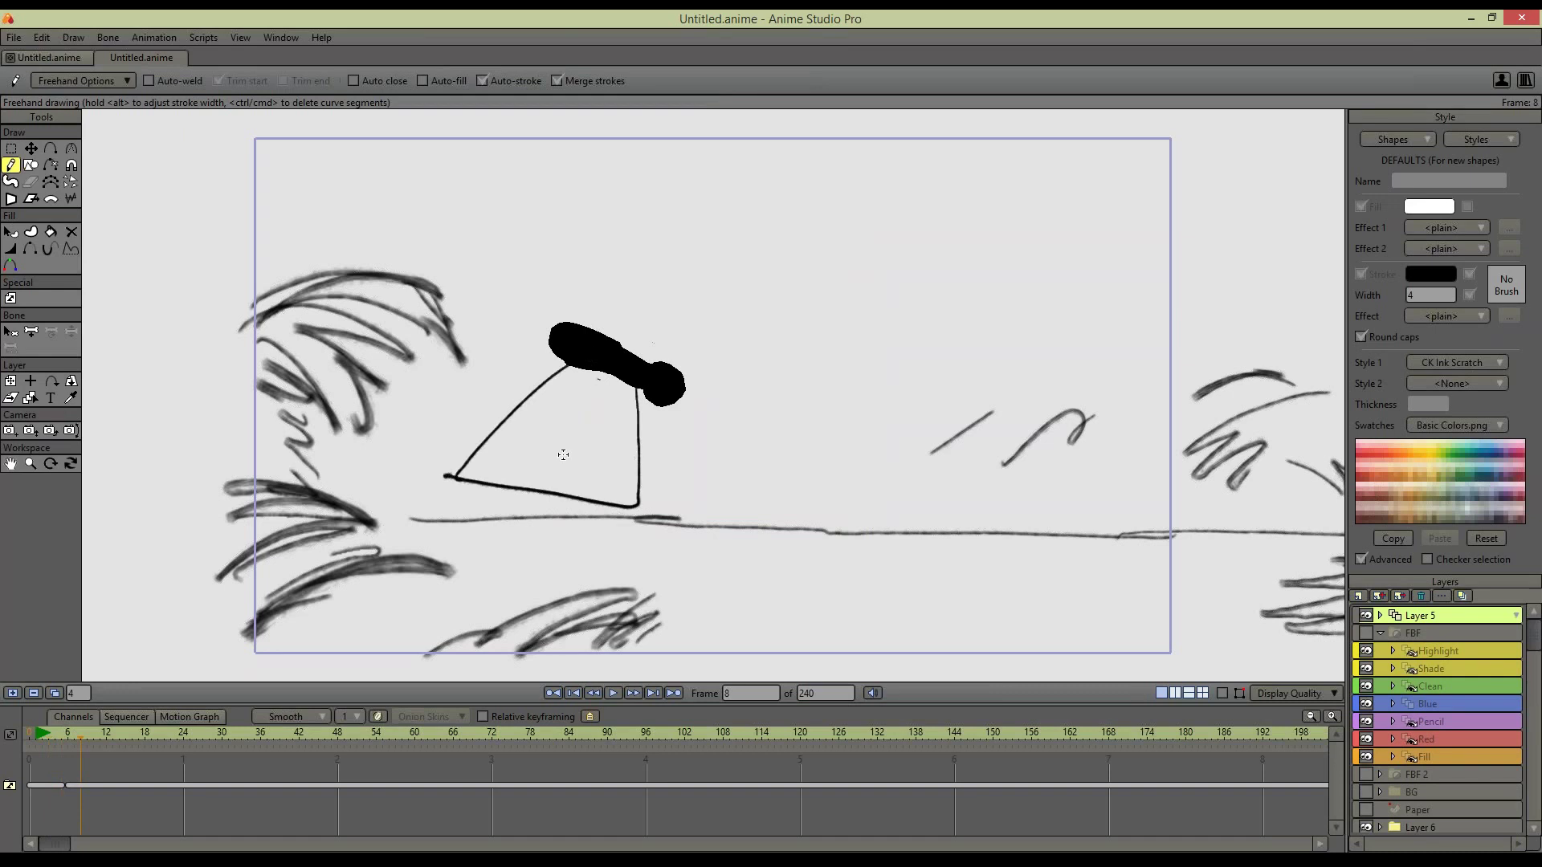
drag(638, 391, 625, 490)
Fill the insect's large lowered wing at frame 8 with white using the Paint Bucket
click(51, 231)
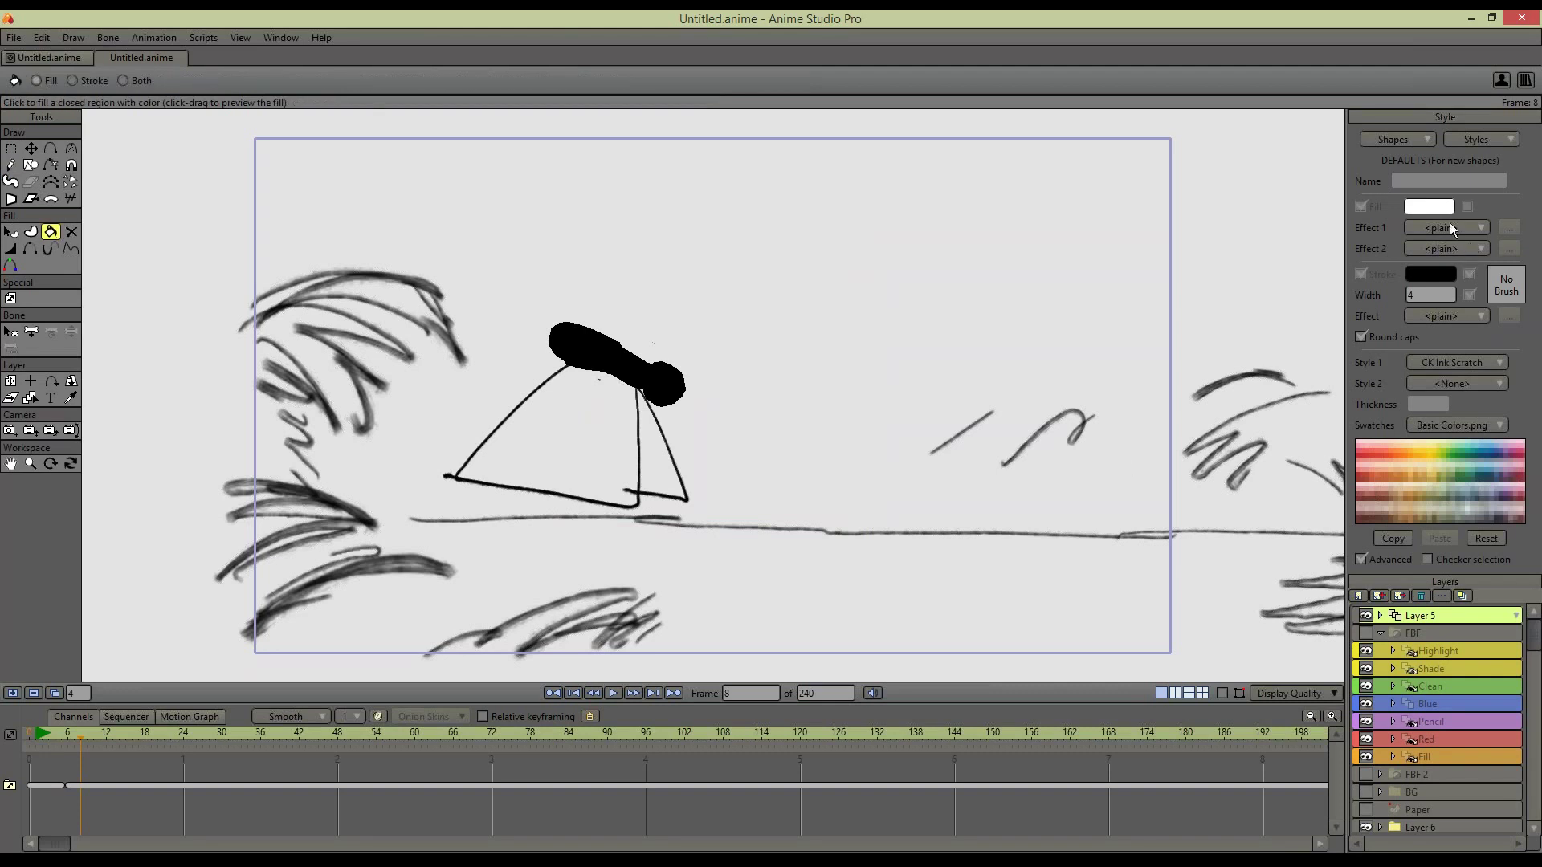
click(613, 474)
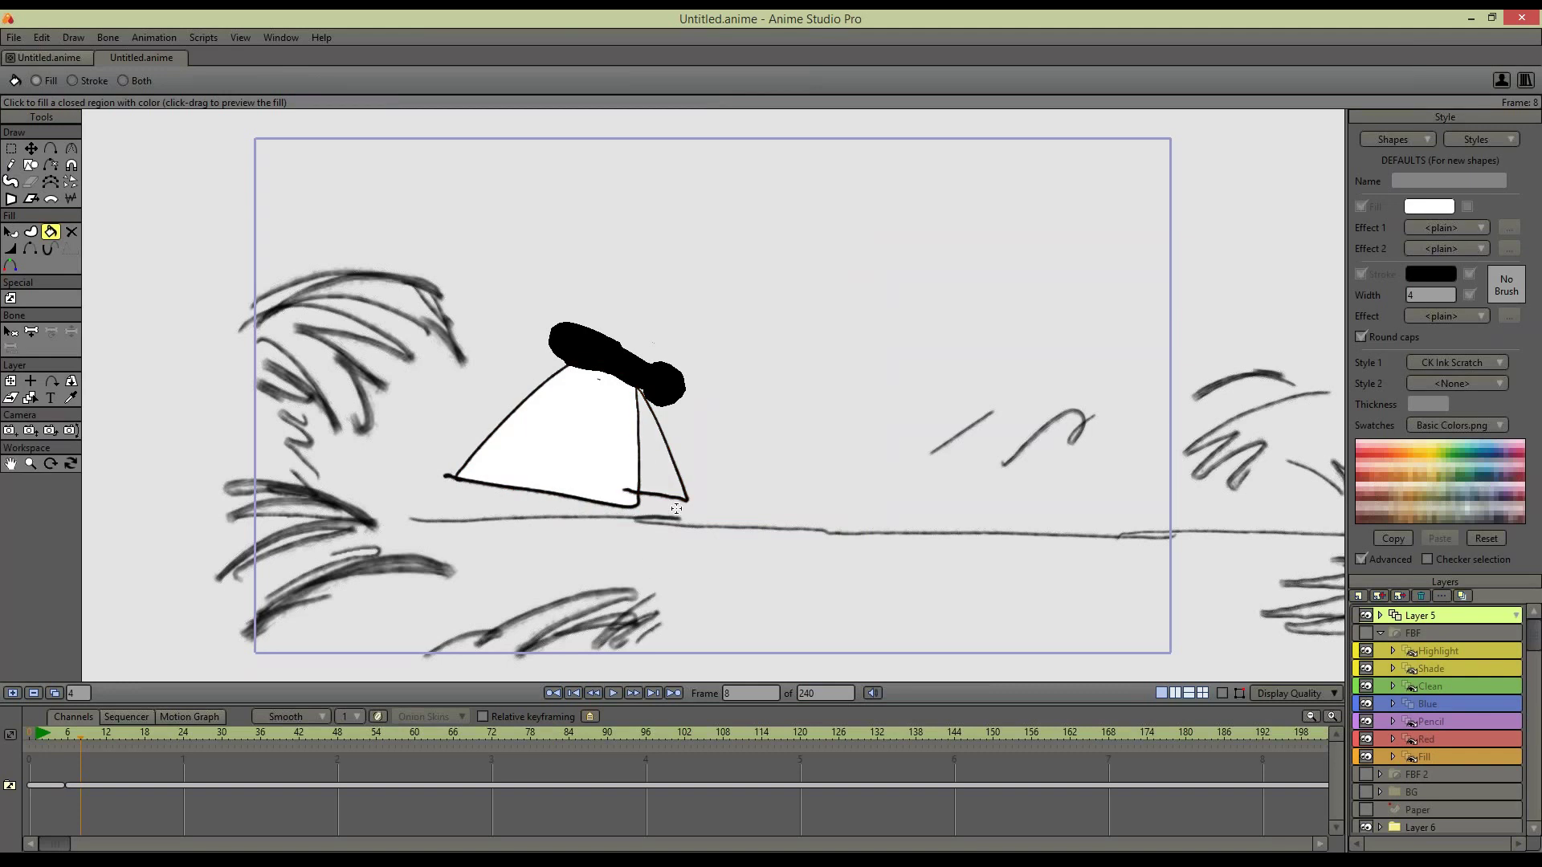
Try filling the small rear wing at frame 8 with a medium gray, and undo that fill
click(1439, 211)
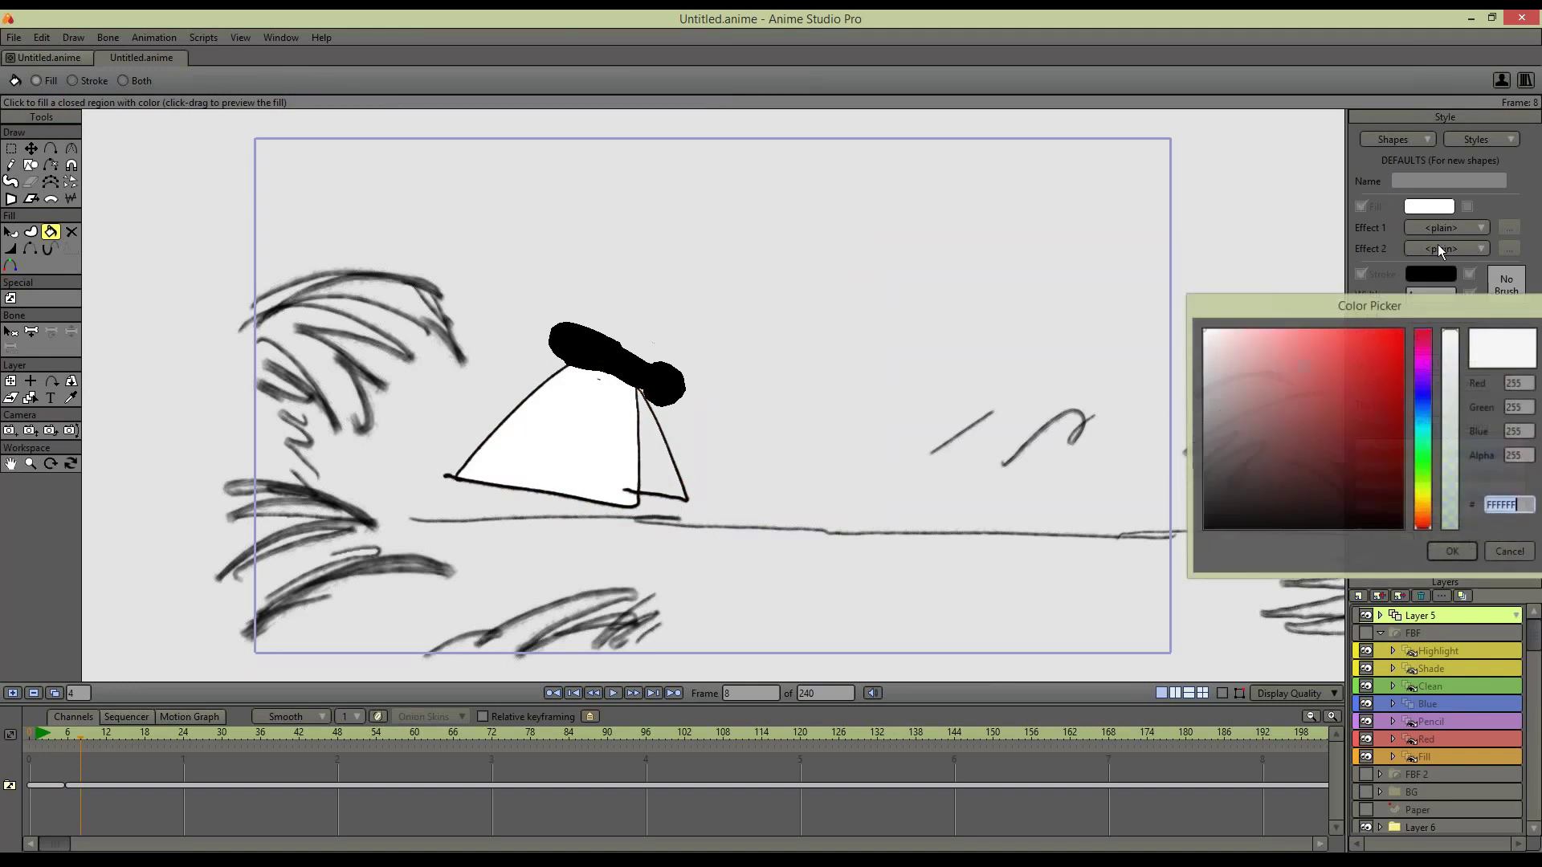
click(1204, 415)
click(1449, 553)
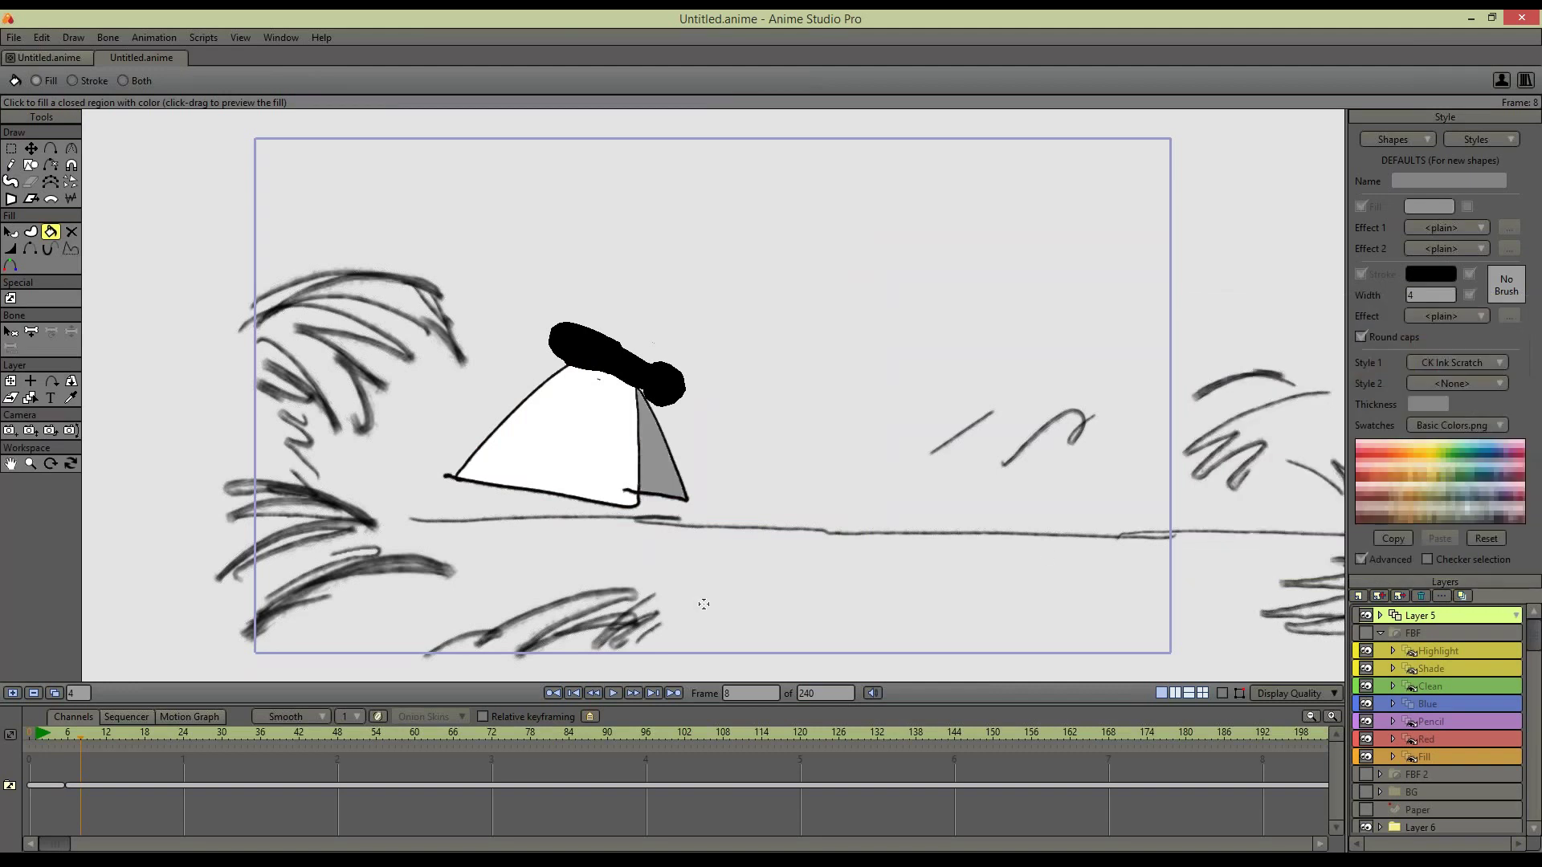
key(ctrl+z)
Set the fill color to the light gray B5B5B5 and fill the small rear wing at frame 8
click(1436, 204)
click(1393, 522)
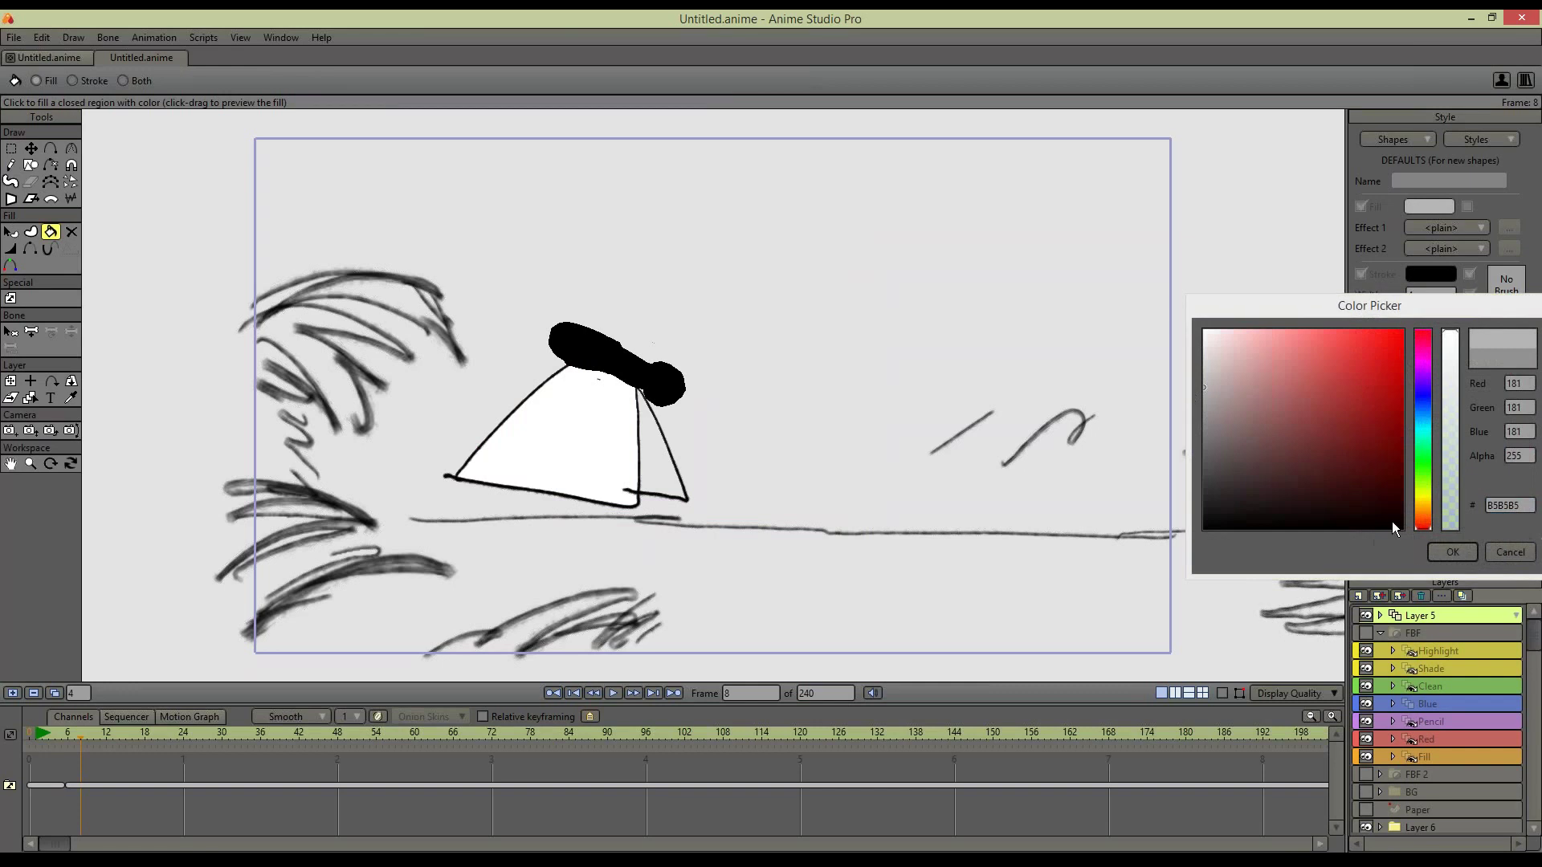
click(1450, 547)
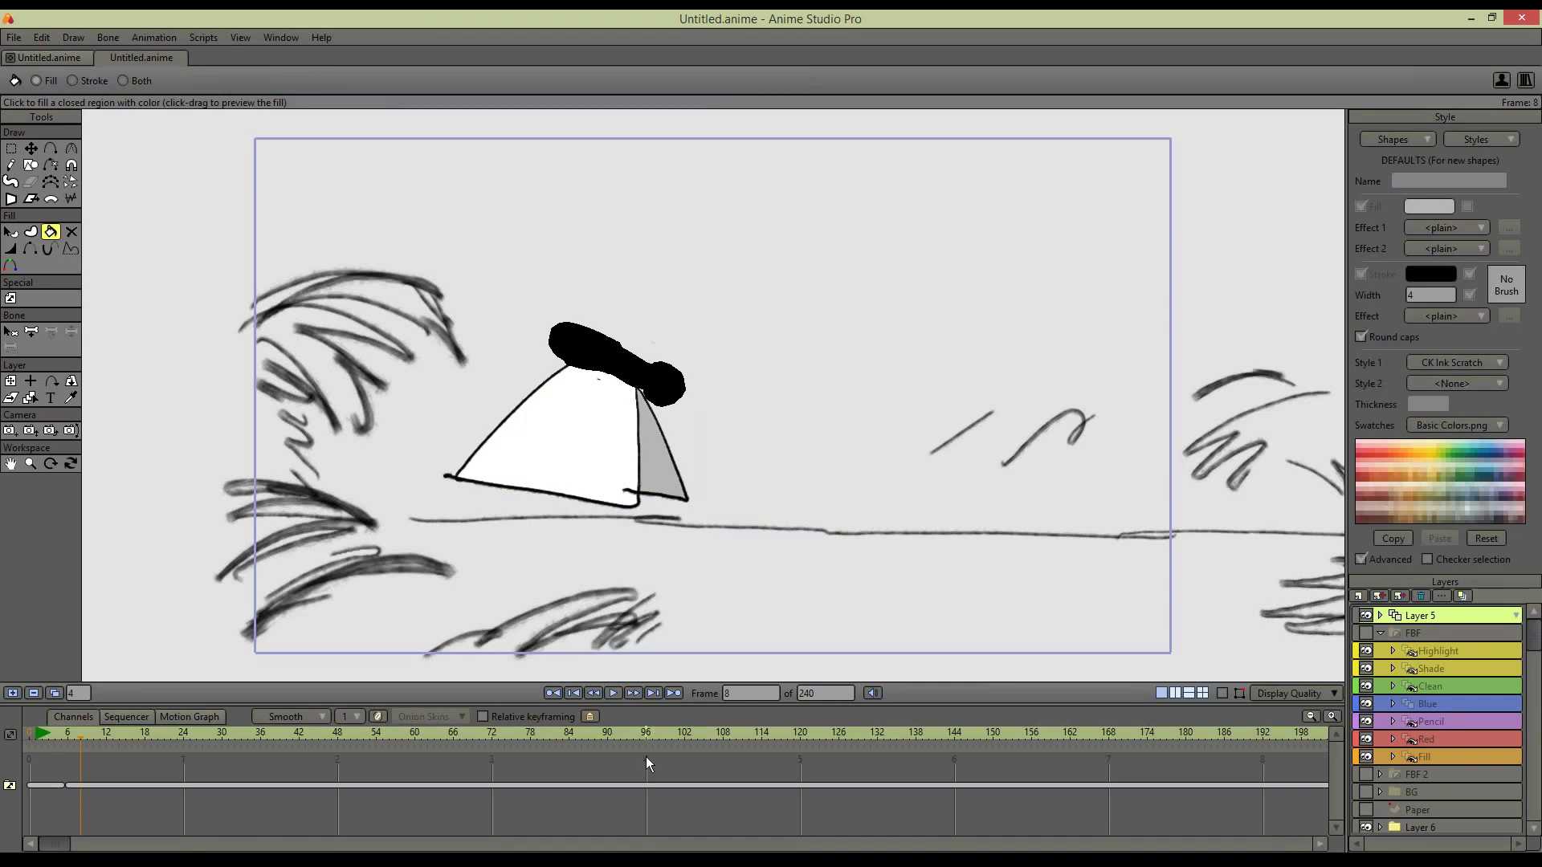
Return to frame 3 and fill the small raised rear wing with the same light gray
key(ctrl+Left)
key(ctrl+Left)
key(ctrl+Left)
key(ctrl+Left)
key(ctrl+Left)
scroll(733, 298, up, 2)
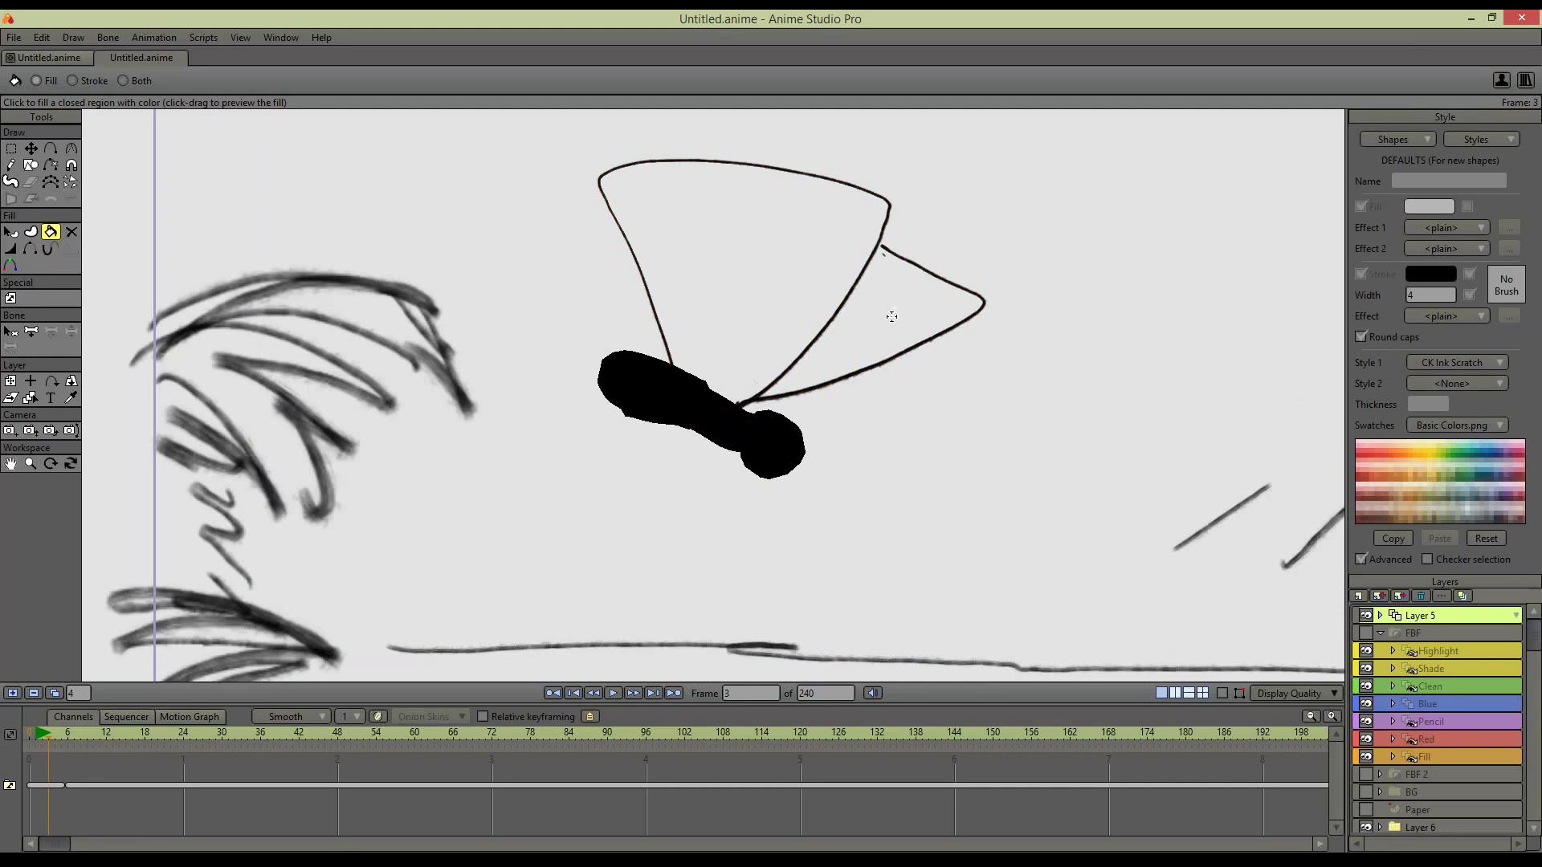
click(820, 284)
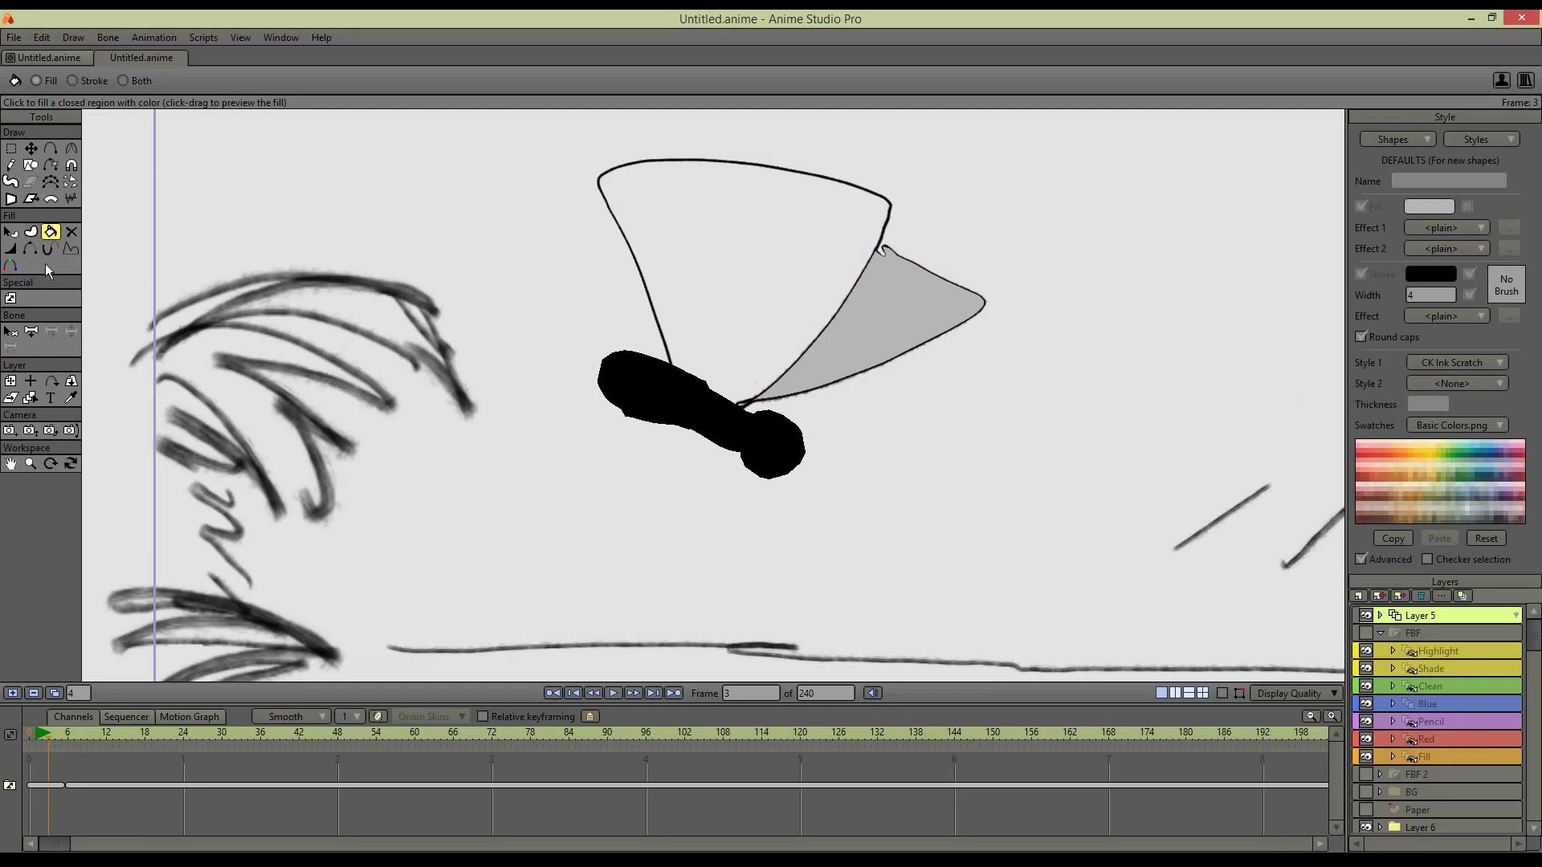
Set the fill color to white FFFFFF, close the large raised wing's outline at the body, and fill that wing
click(1428, 208)
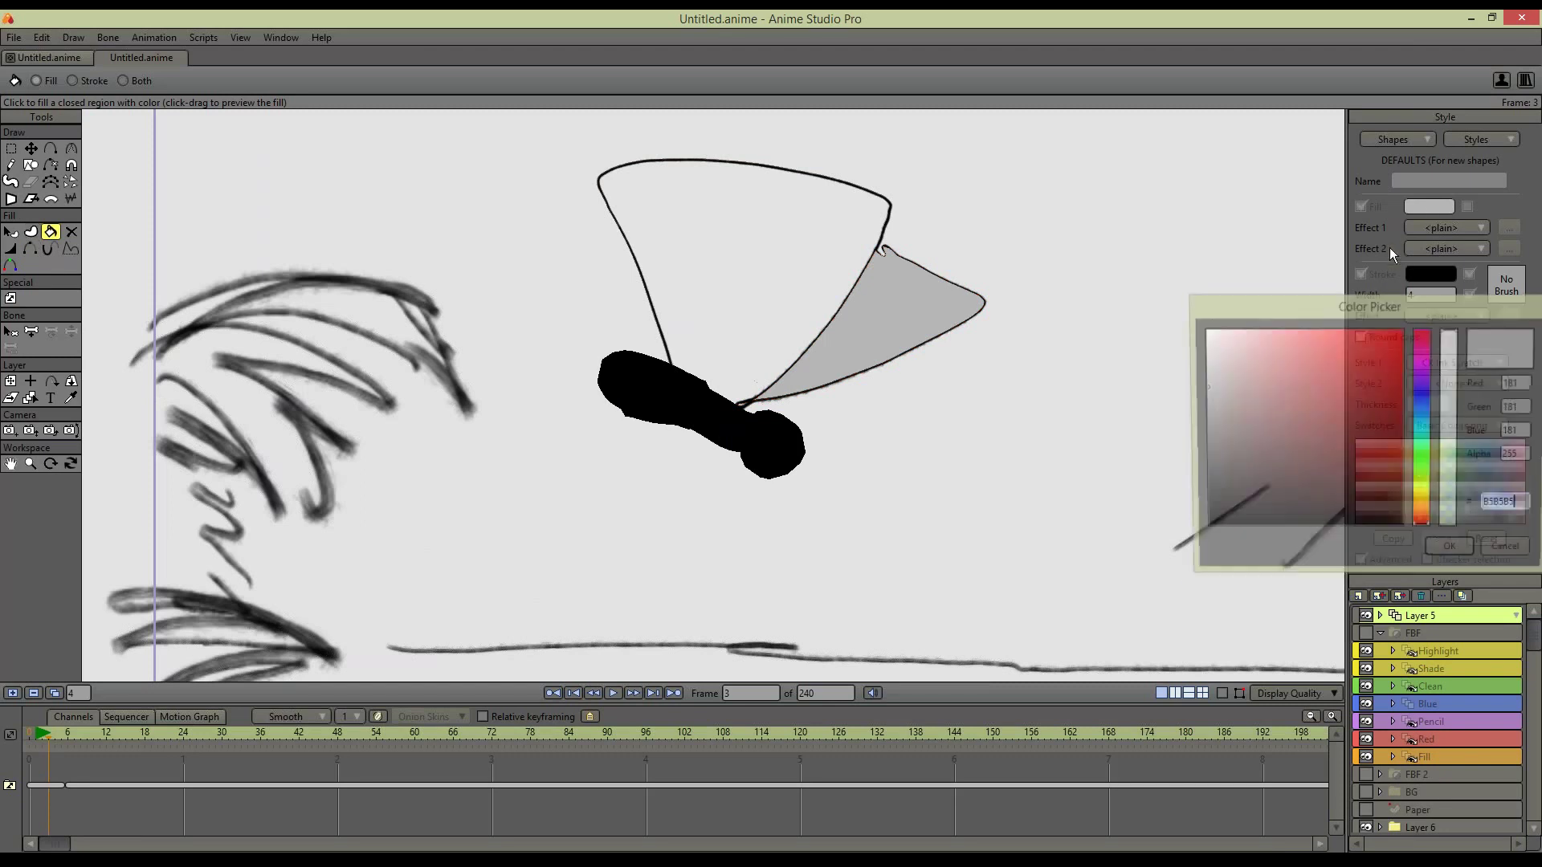
drag(1226, 340, 1203, 330)
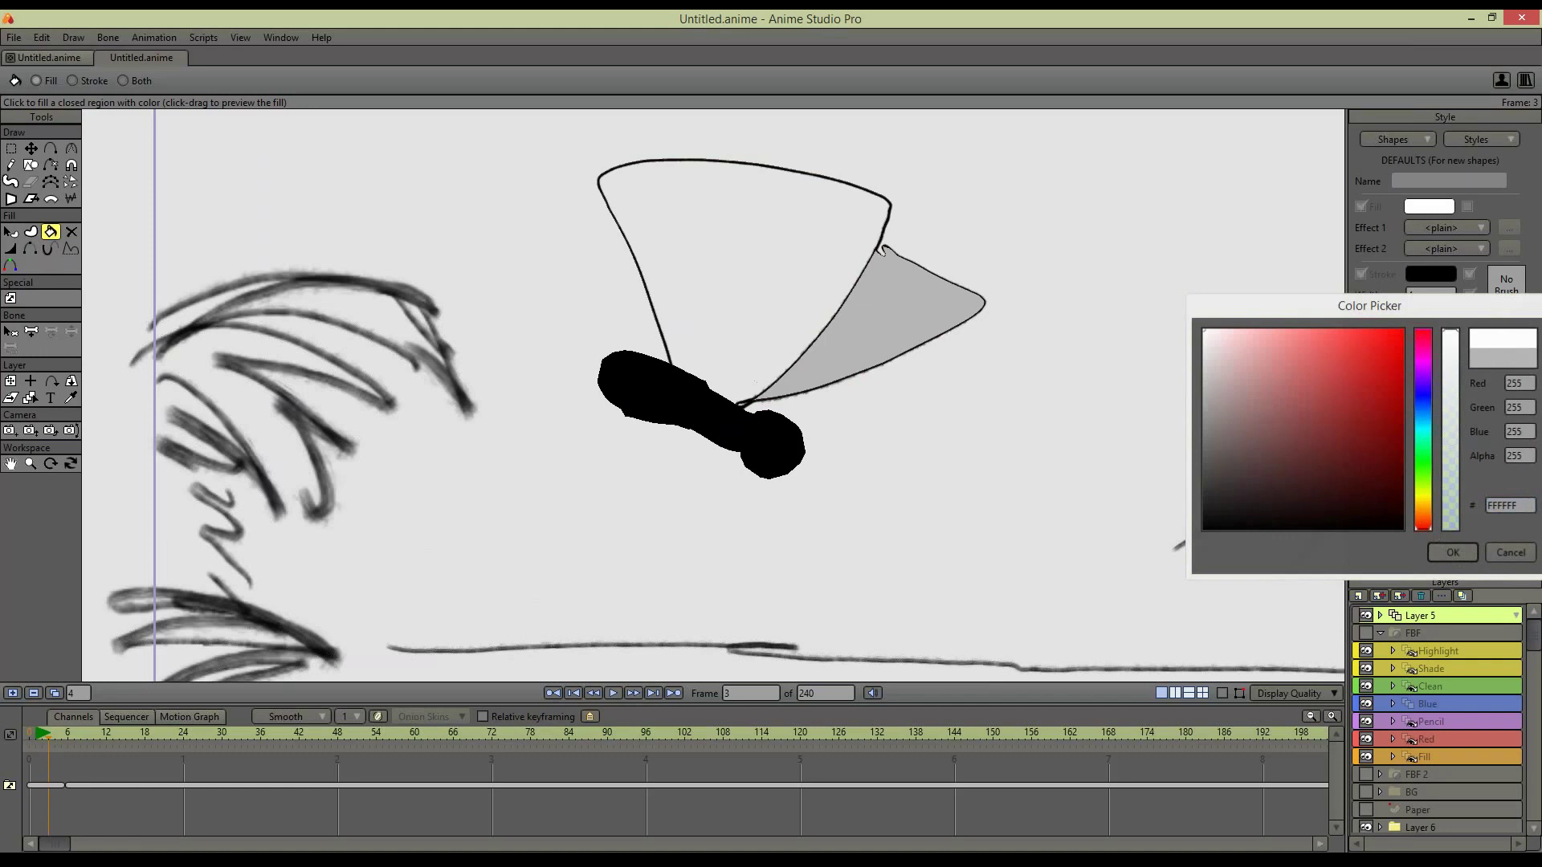
click(1452, 552)
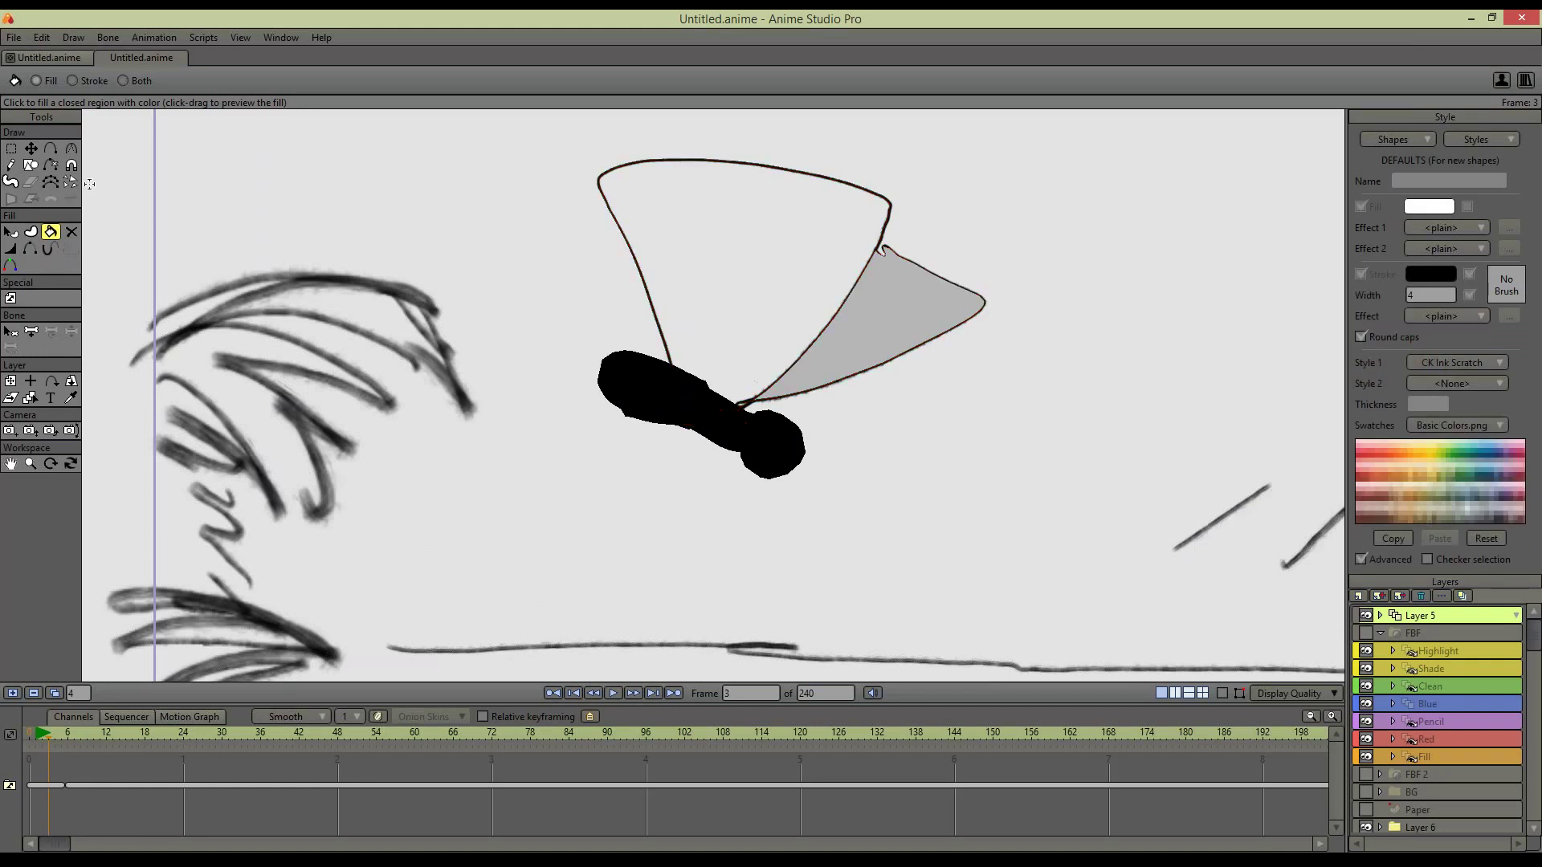
click(30, 149)
click(673, 366)
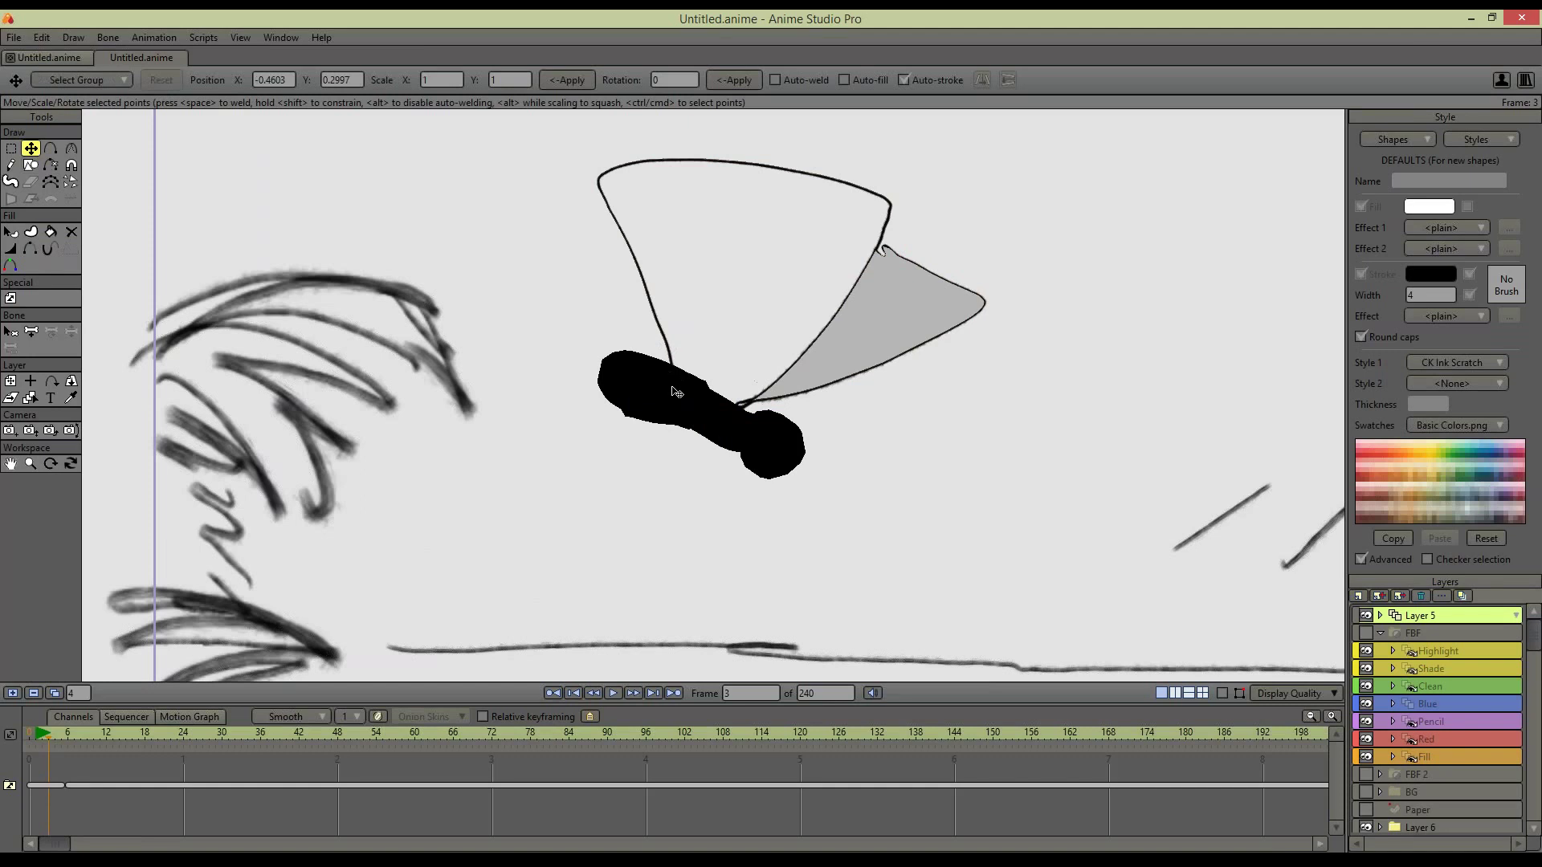
click(50, 231)
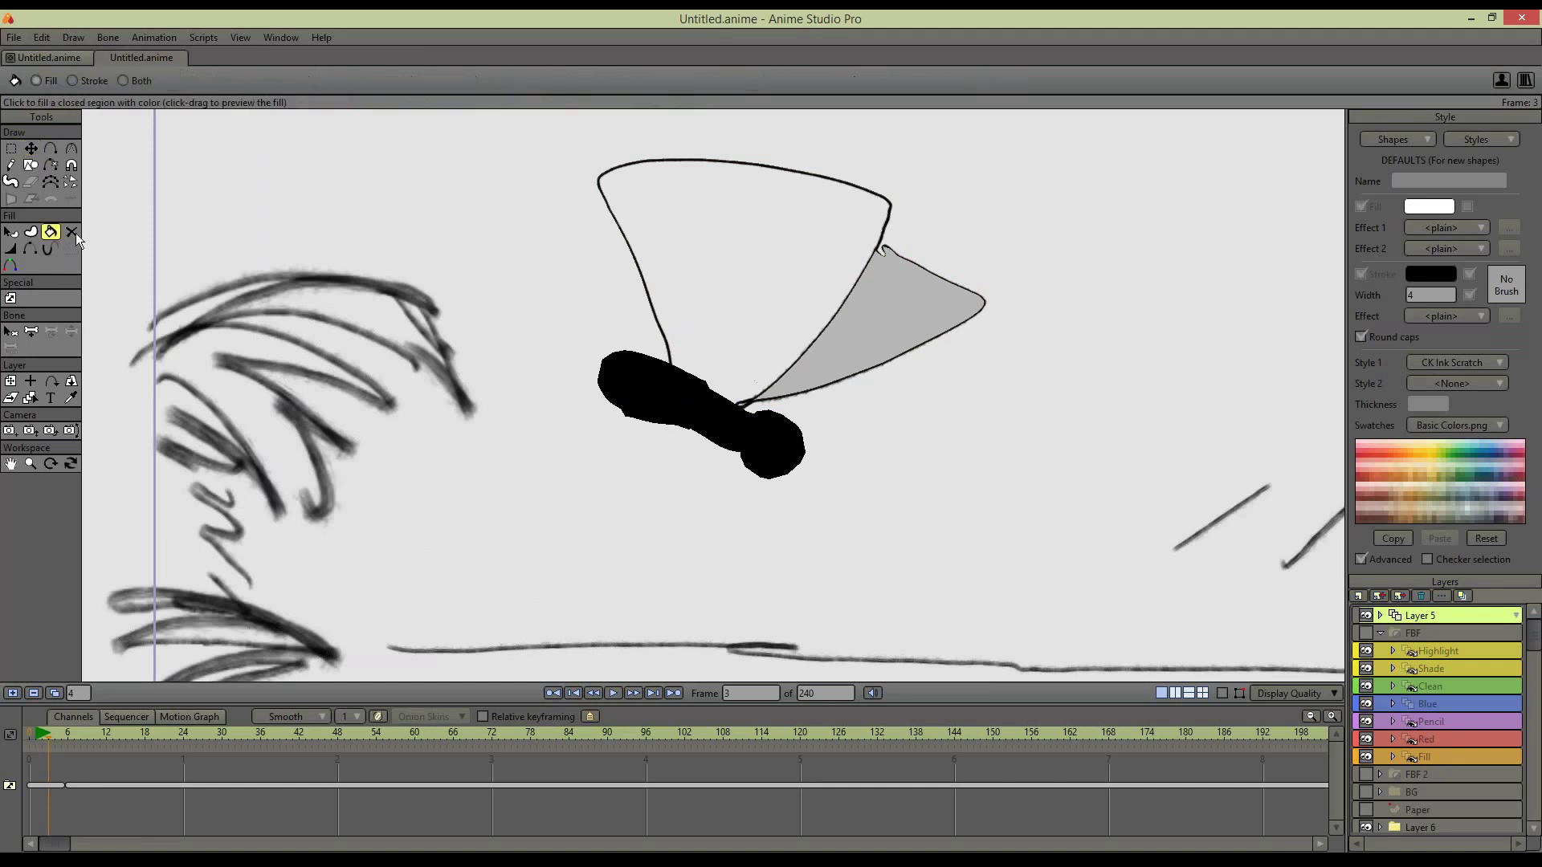
click(732, 268)
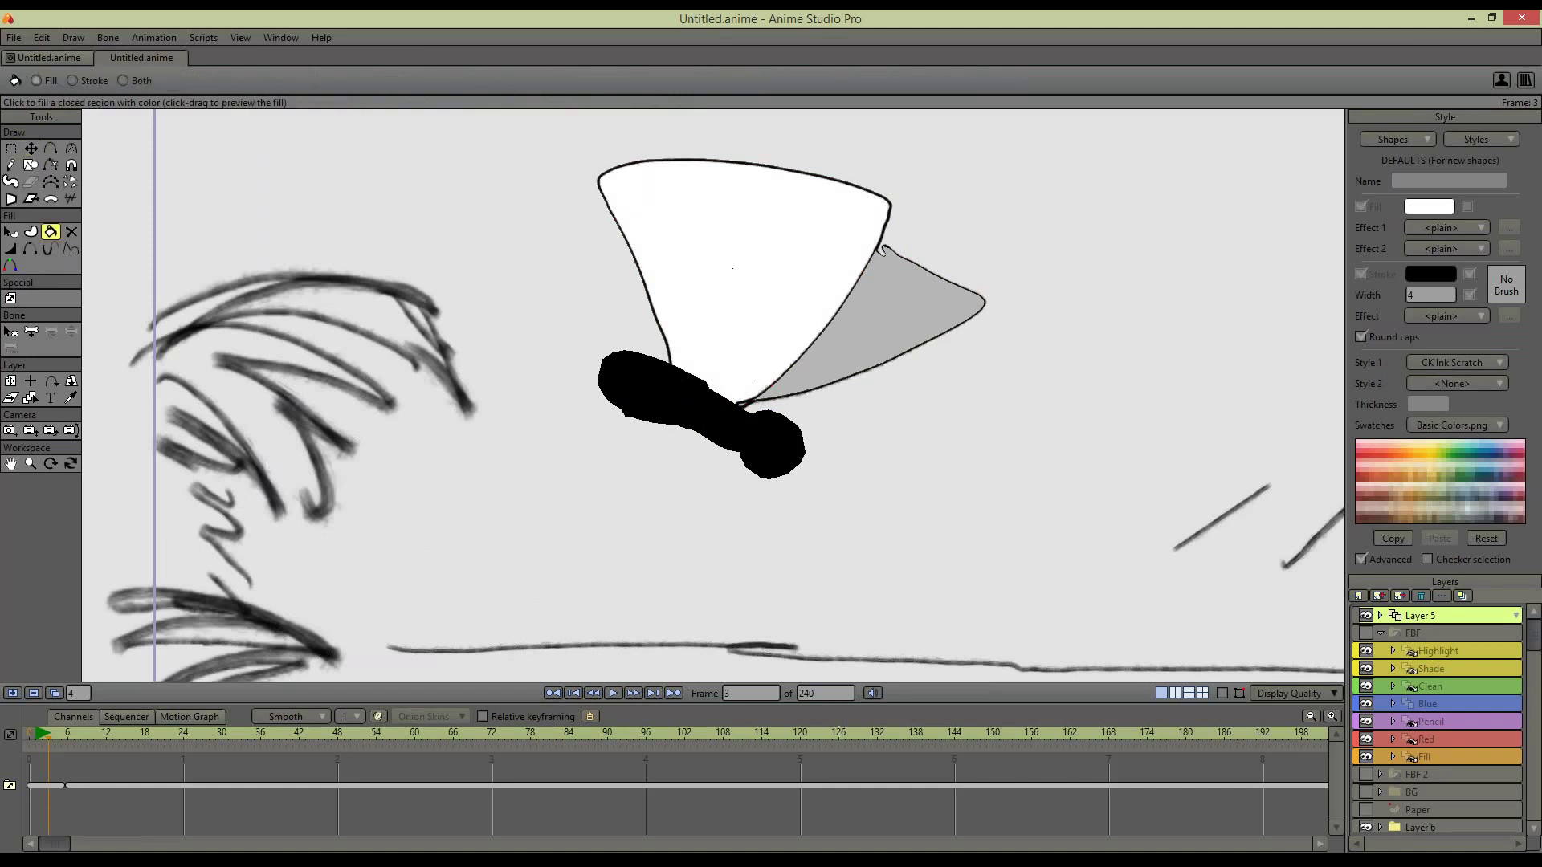
Add a blank frame-by-frame drawing to Layer 5 at frame 11
mouse_move(52, 732)
mouse_down()
mouse_move(88, 734)
mouse_move(41, 758)
mouse_move(74, 749)
mouse_up()
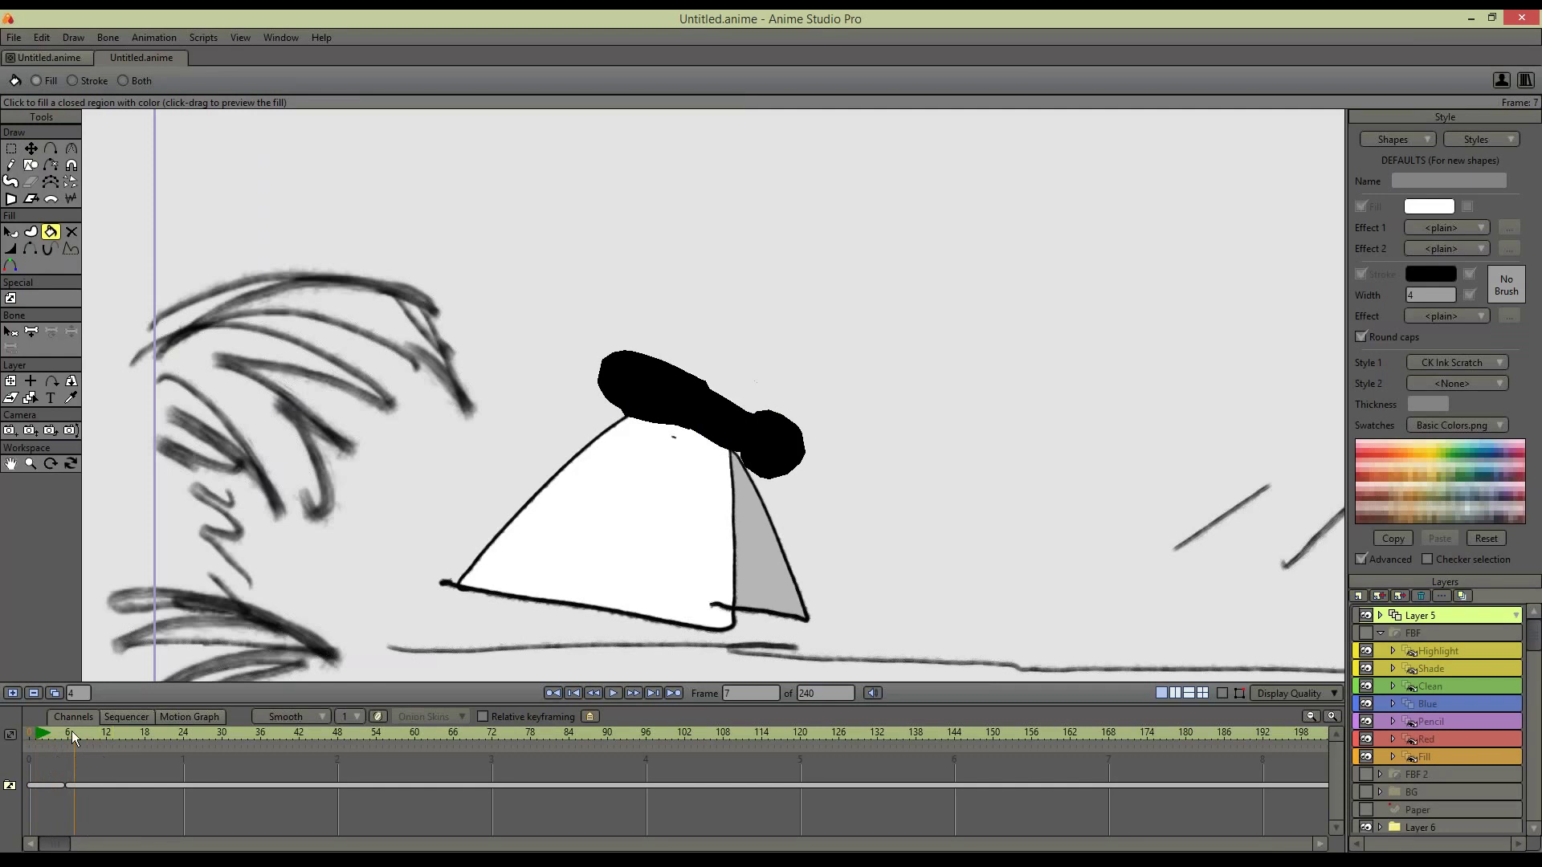
click(101, 733)
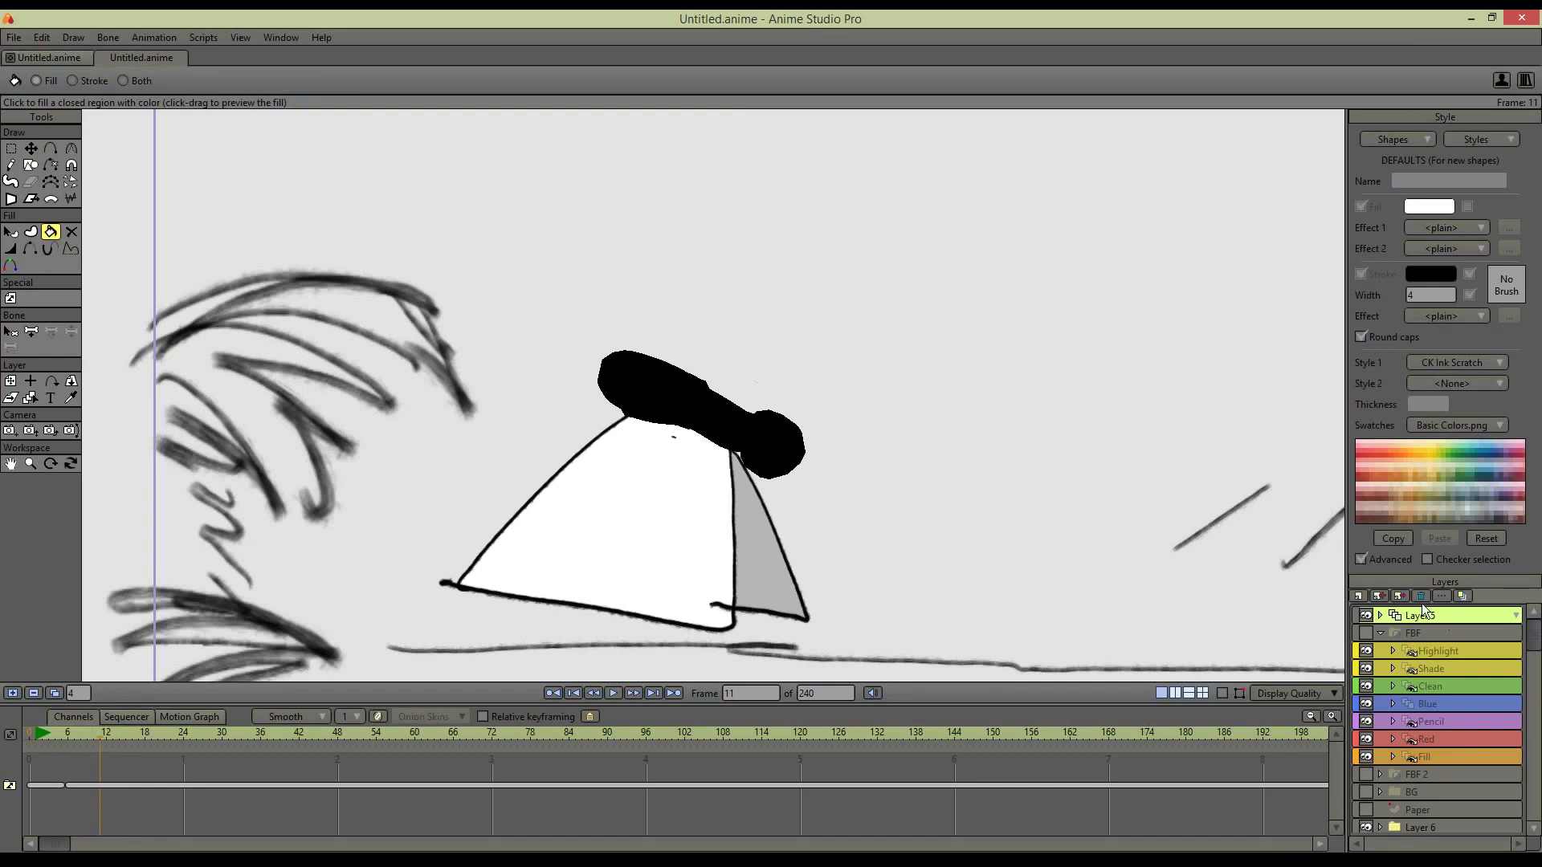
click(12, 692)
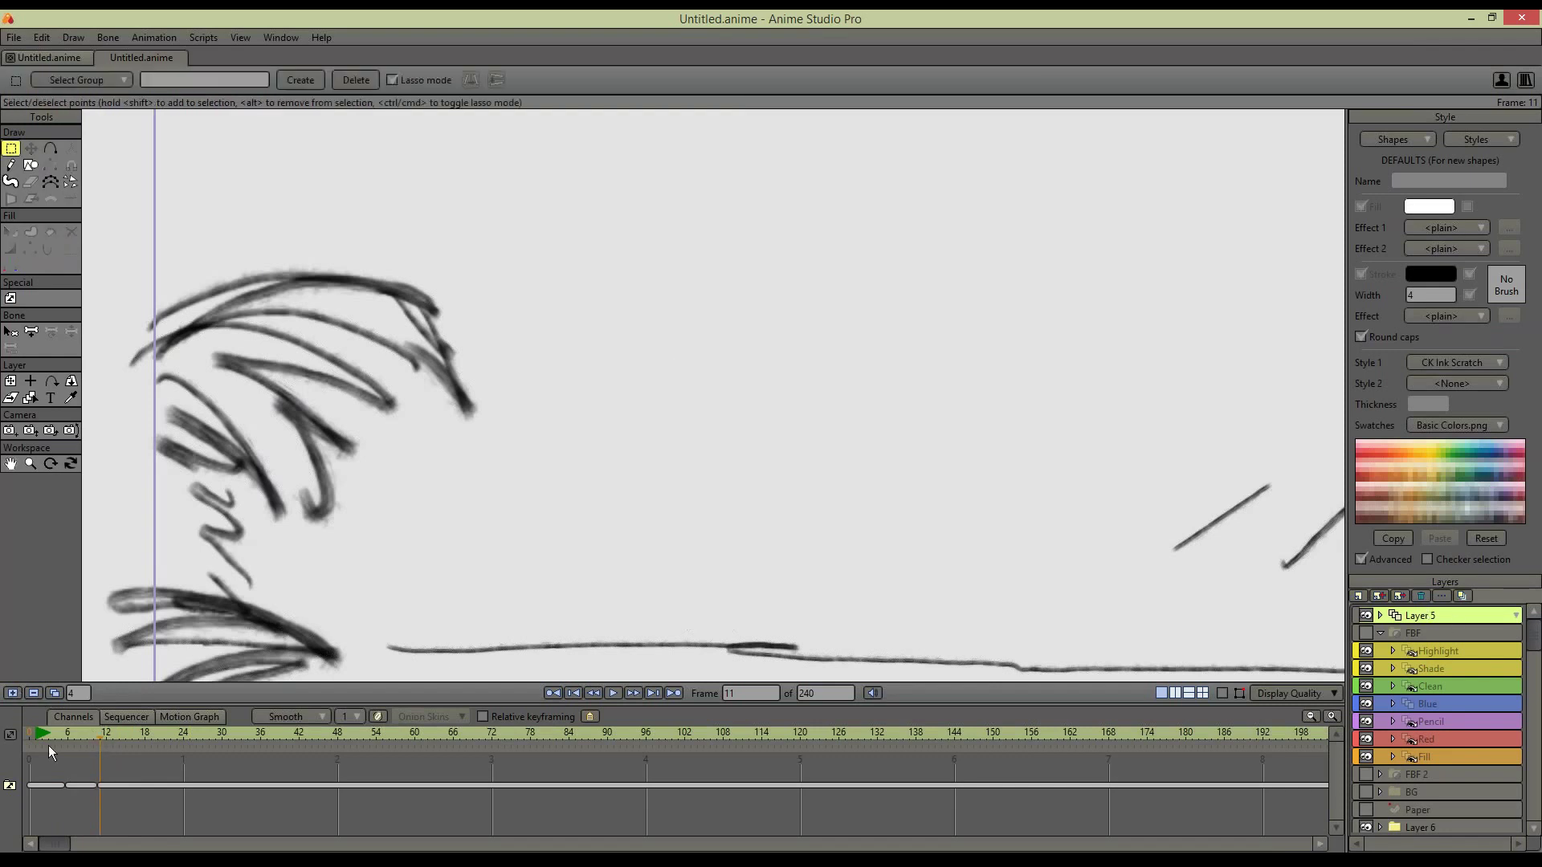
Try giving the frame 6 switch keyframe a Cycle interpolation back to frame 1, and select the frame 11 keyframe
right_click(88, 786)
mouse_move(148, 816)
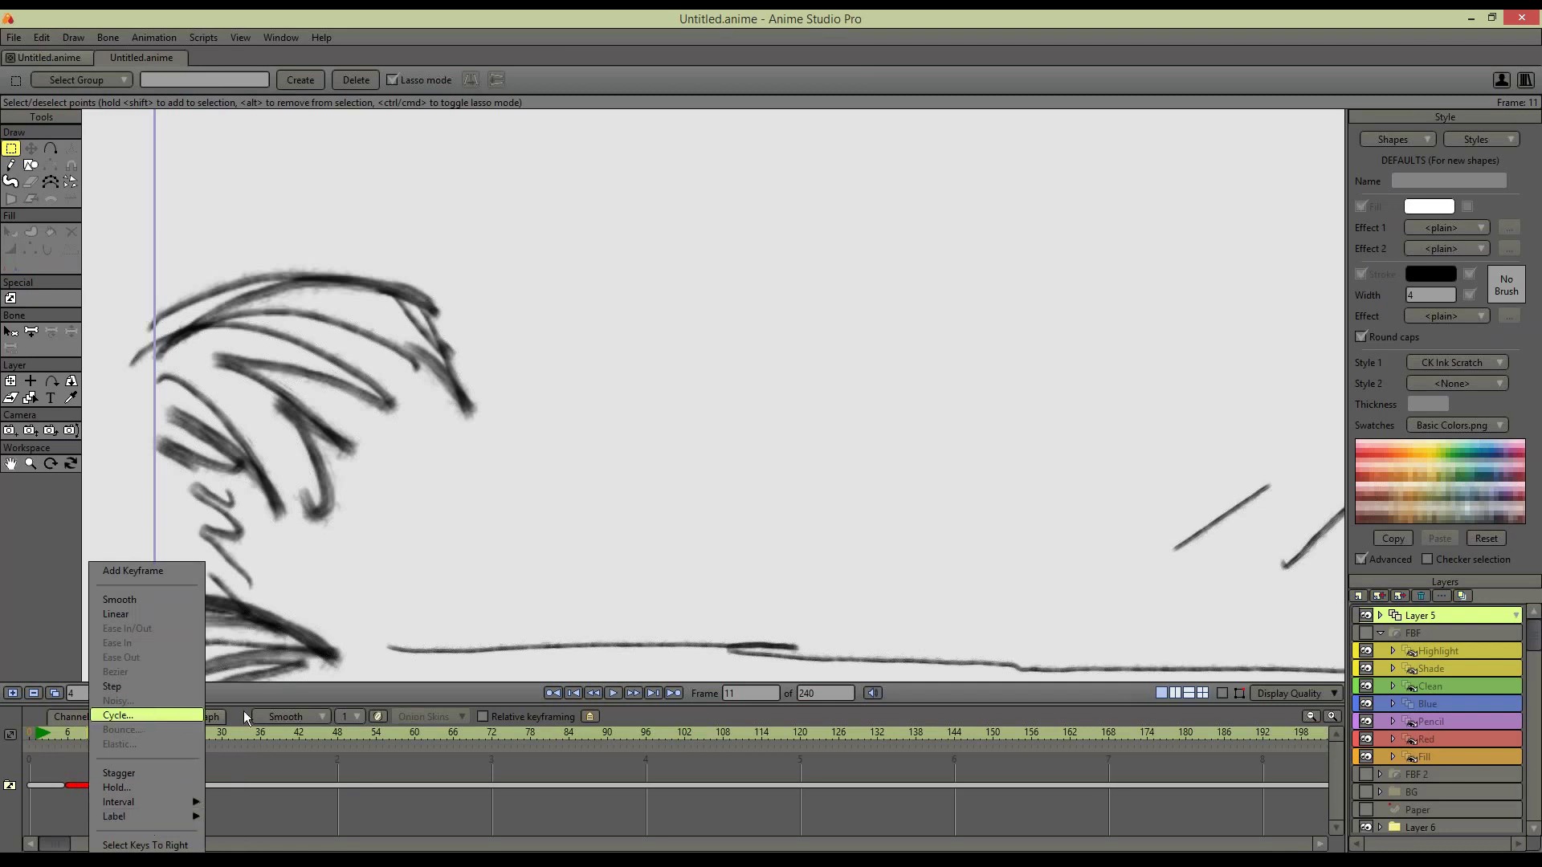
click(117, 715)
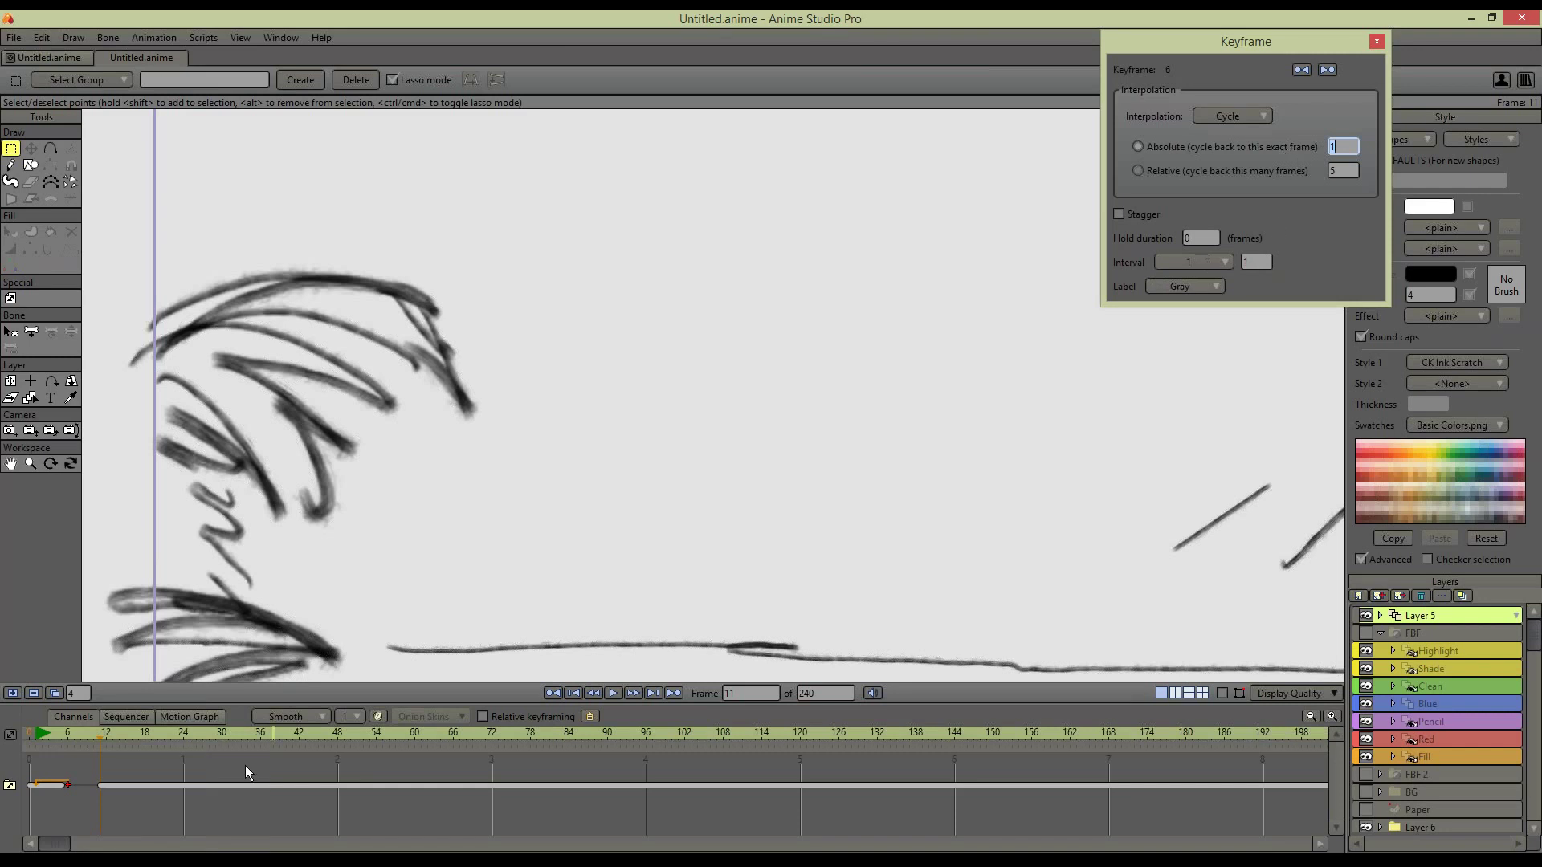
drag(69, 787, 88, 789)
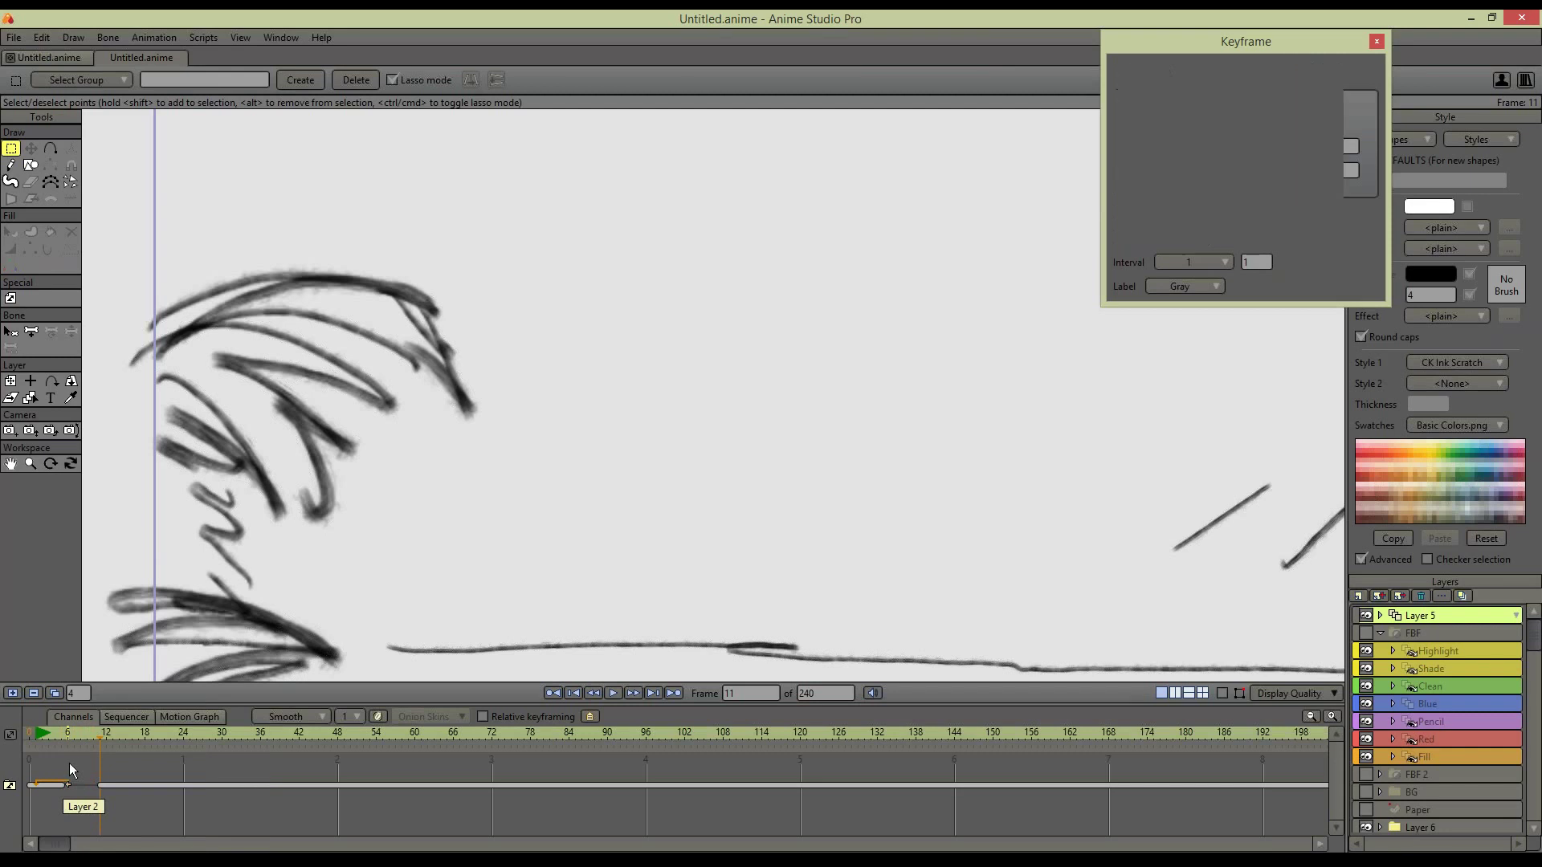
click(95, 784)
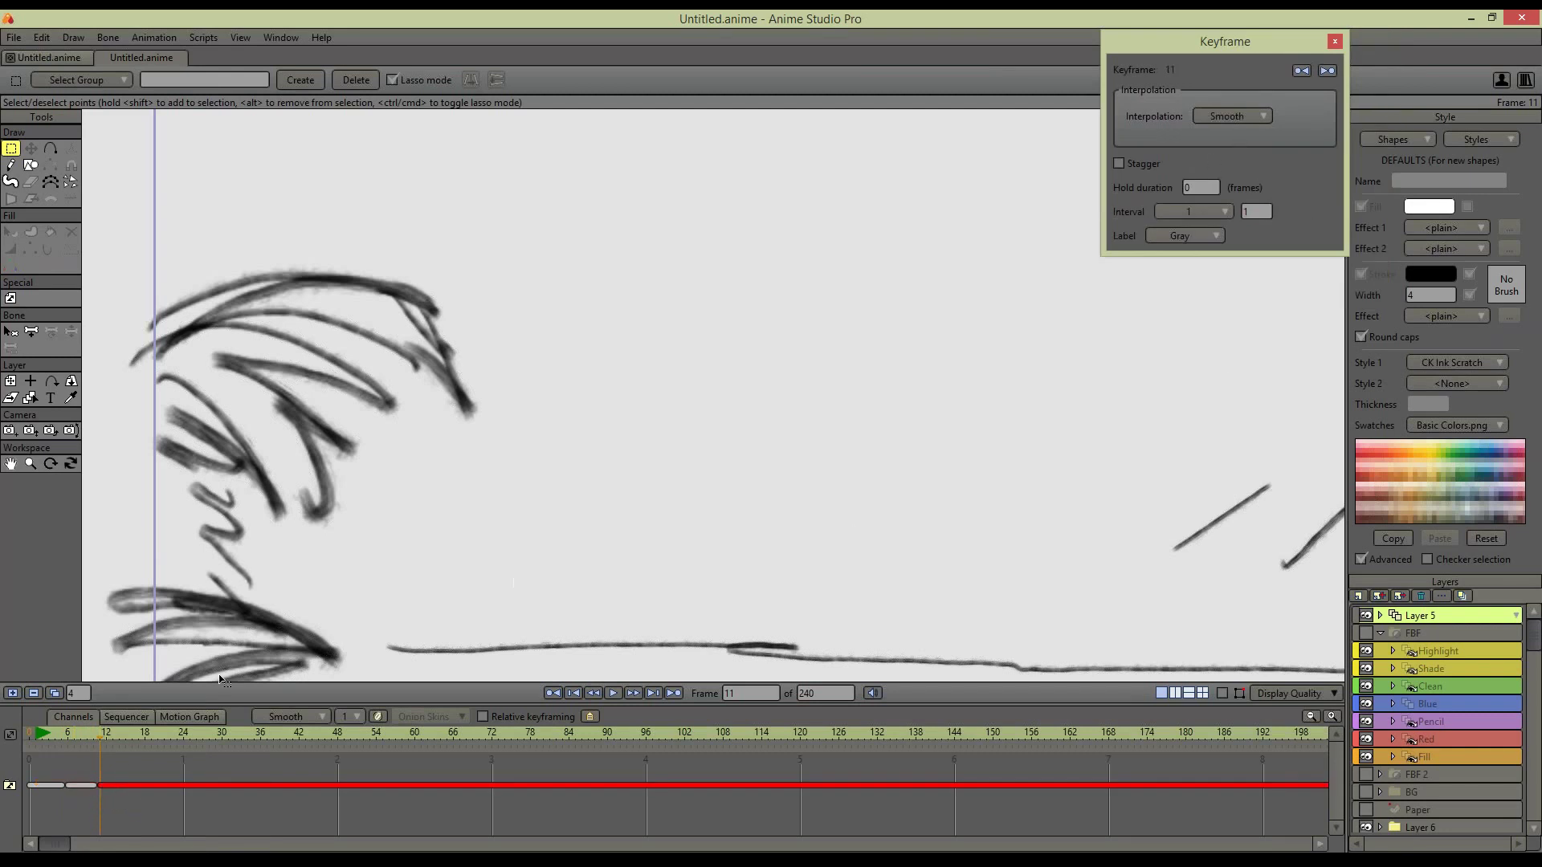
right_click(99, 782)
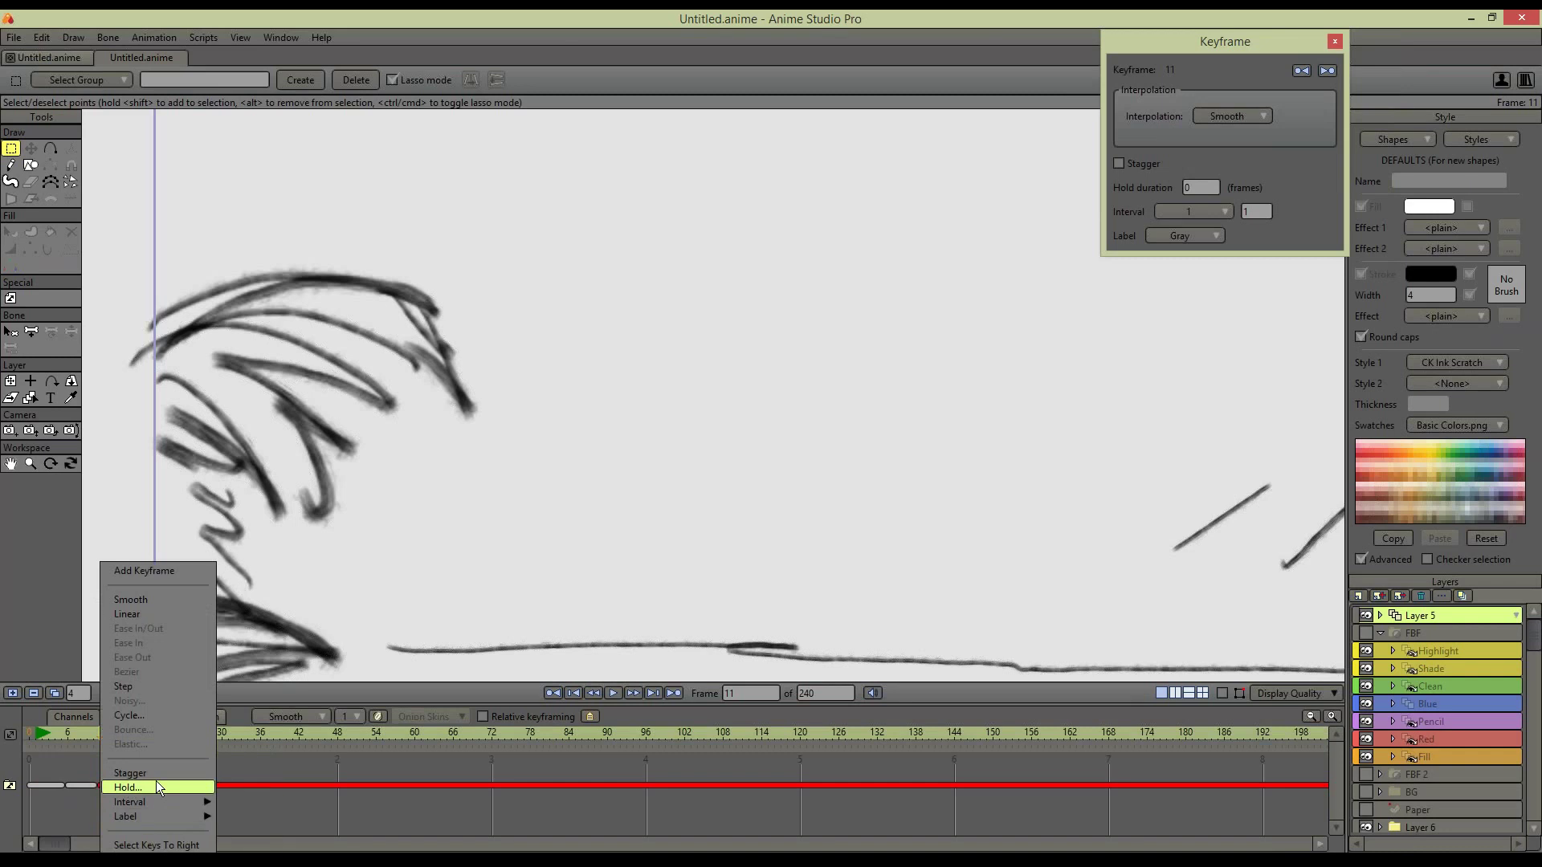
Move the lowered-wing keyframe to frame 5 and delete the blank drawing's keyframe at frame 11
drag(66, 734, 87, 784)
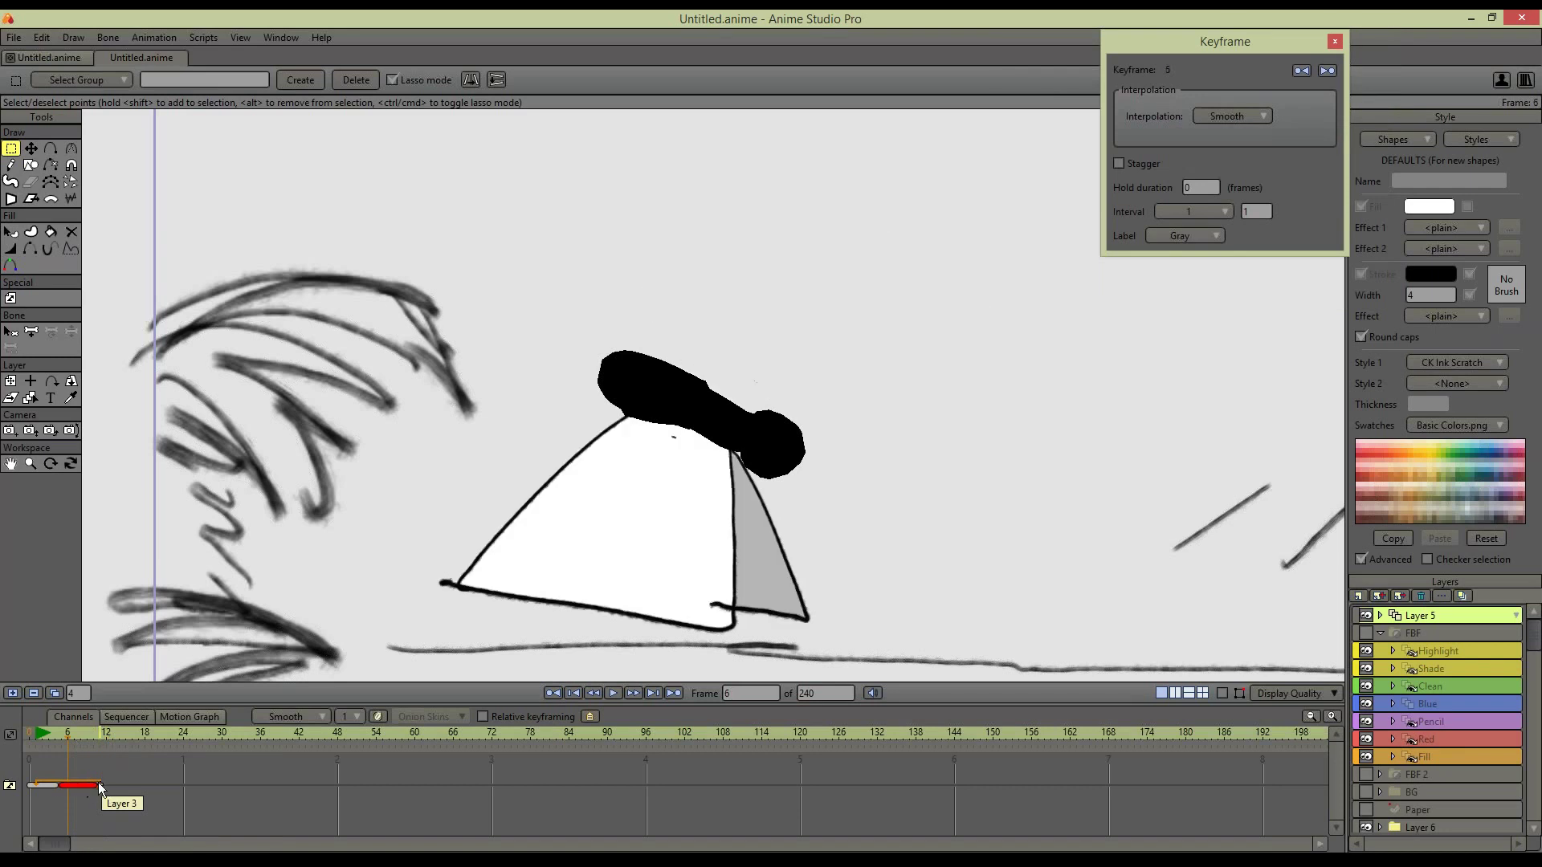
click(99, 784)
key(Delete)
Try cycling the lowered-wing keyframe back to frame 1 with its key moved to frame 10, preview the playback, and undo the change
click(98, 784)
right_click(98, 783)
click(95, 732)
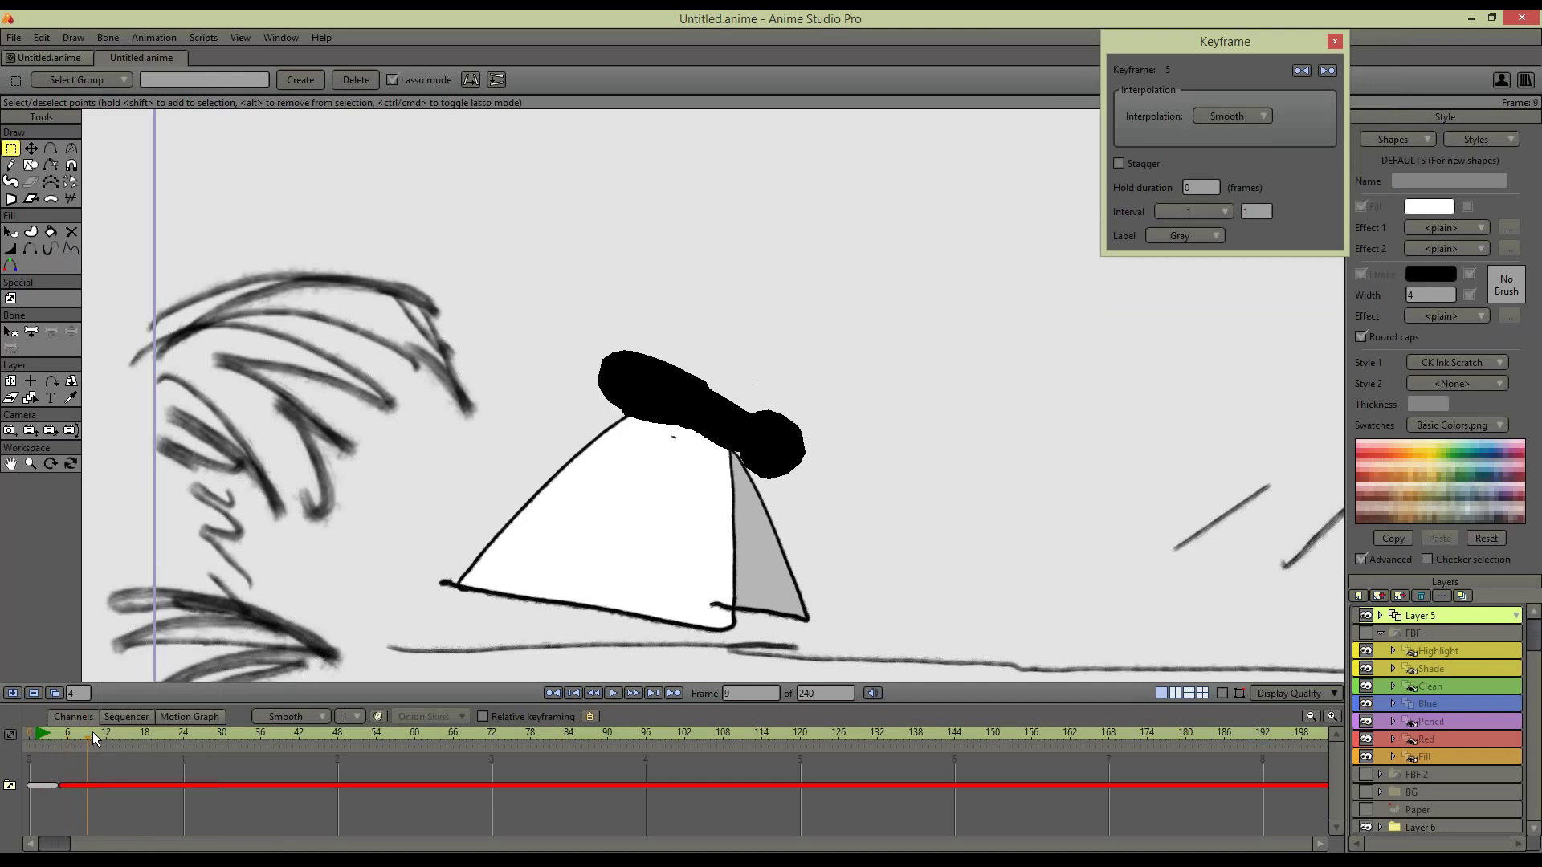
right_click(94, 785)
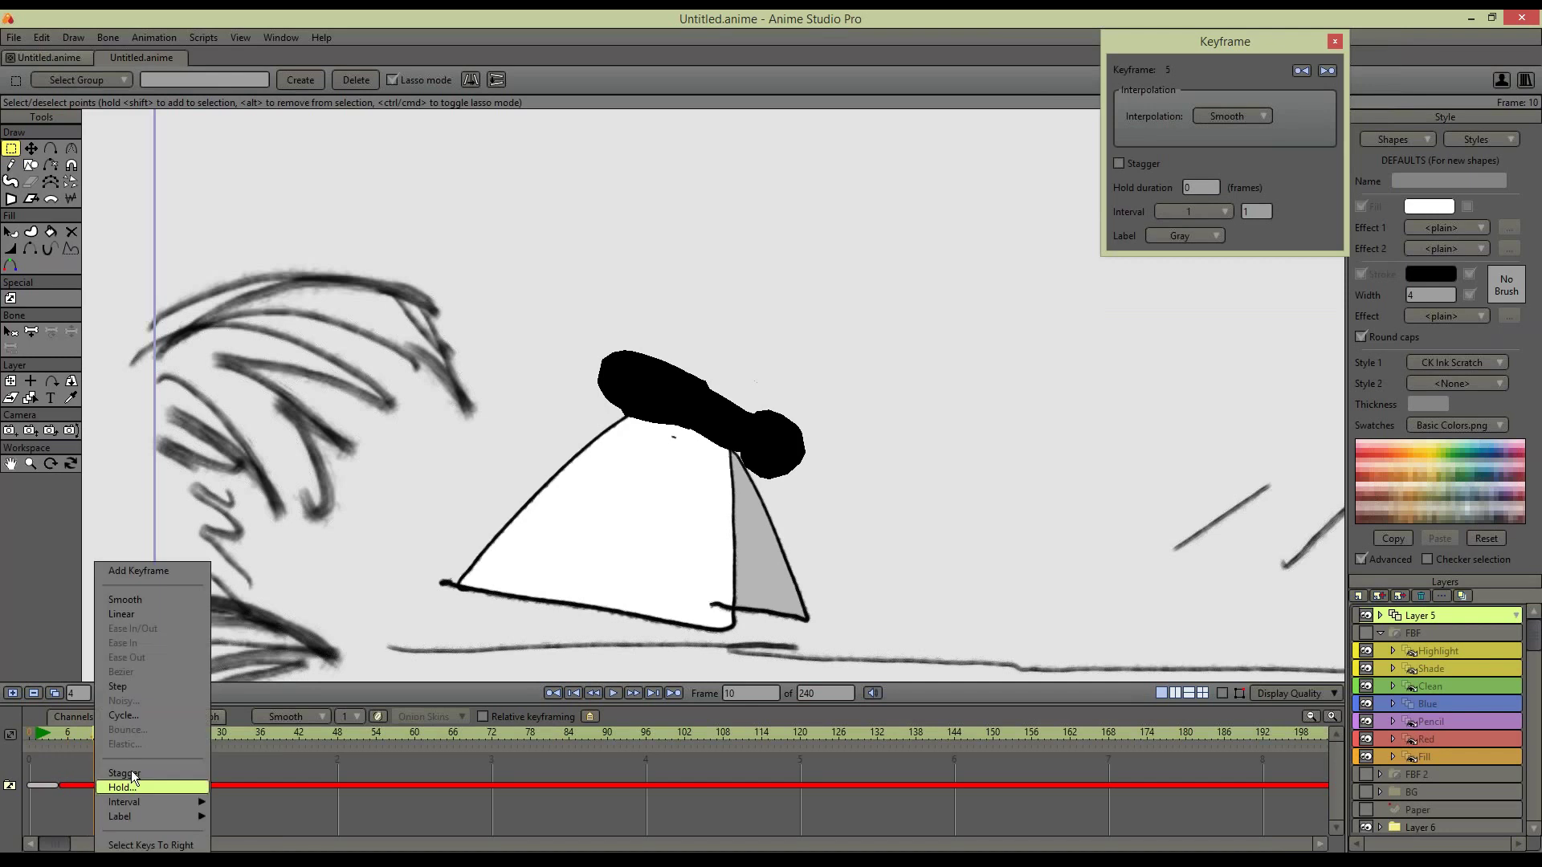
click(145, 716)
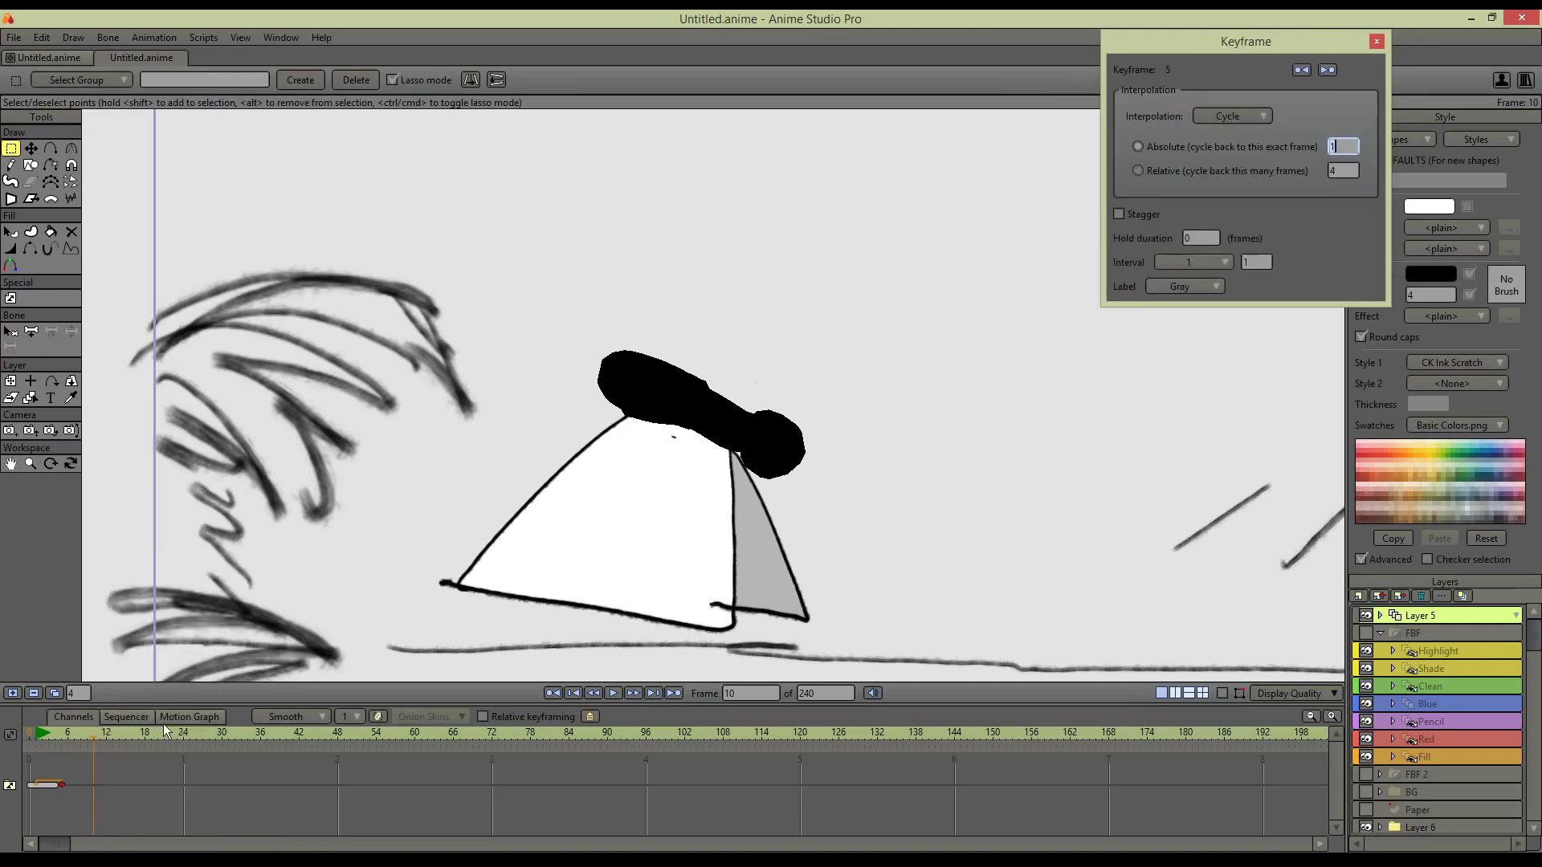
click(62, 784)
mouse_move(66, 782)
mouse_down()
mouse_move(96, 786)
mouse_move(118, 737)
mouse_move(94, 747)
mouse_move(128, 758)
mouse_up()
key(space)
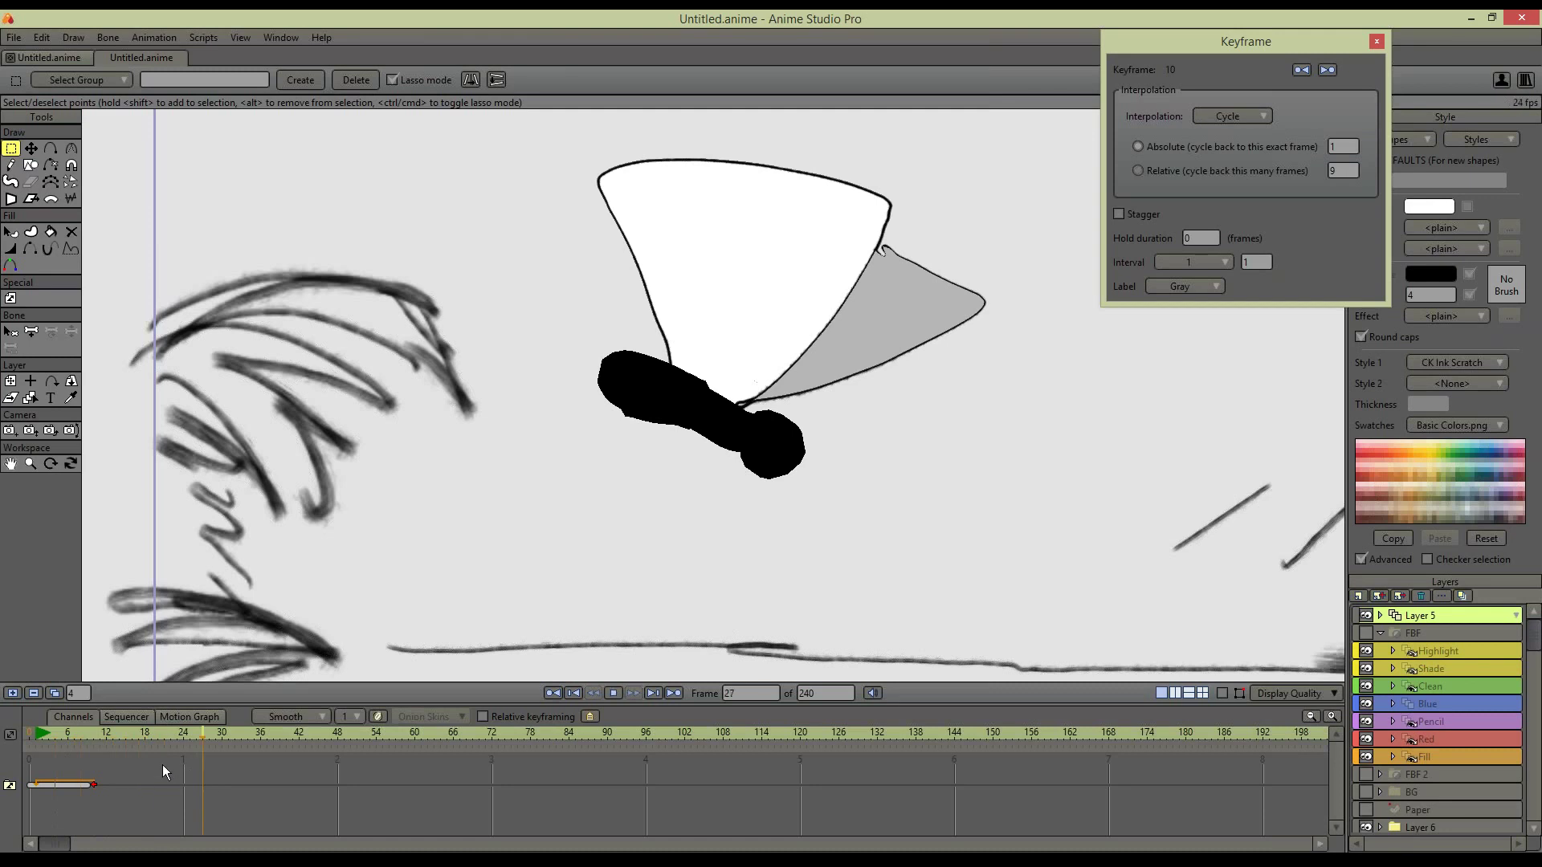
key(space)
key(ctrl+z)
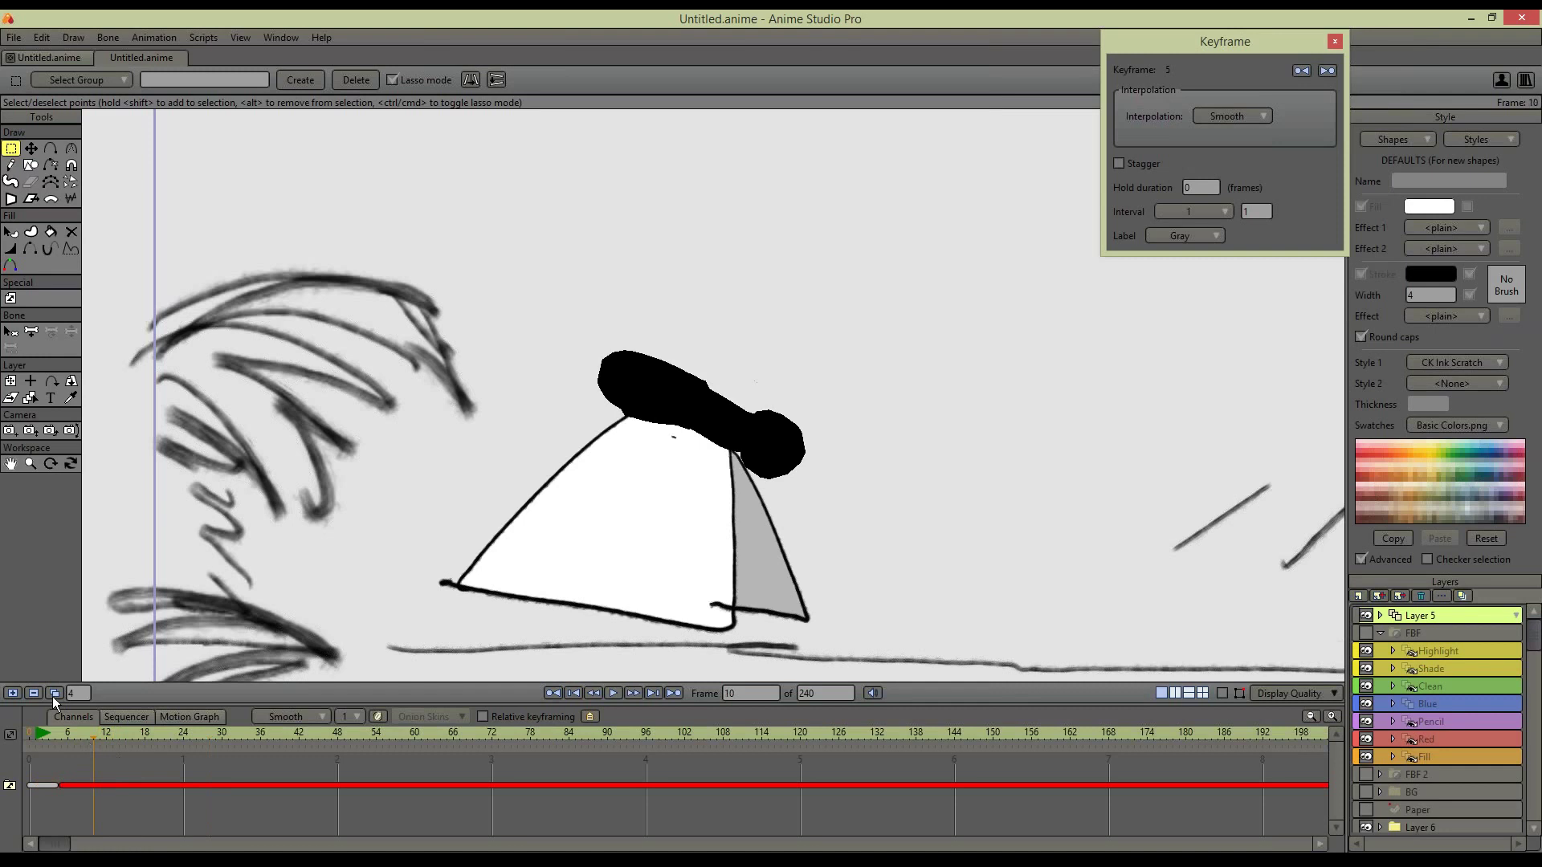
Add a switch keyframe at frame 10 and set its interpolation to Cycle
right_click(93, 785)
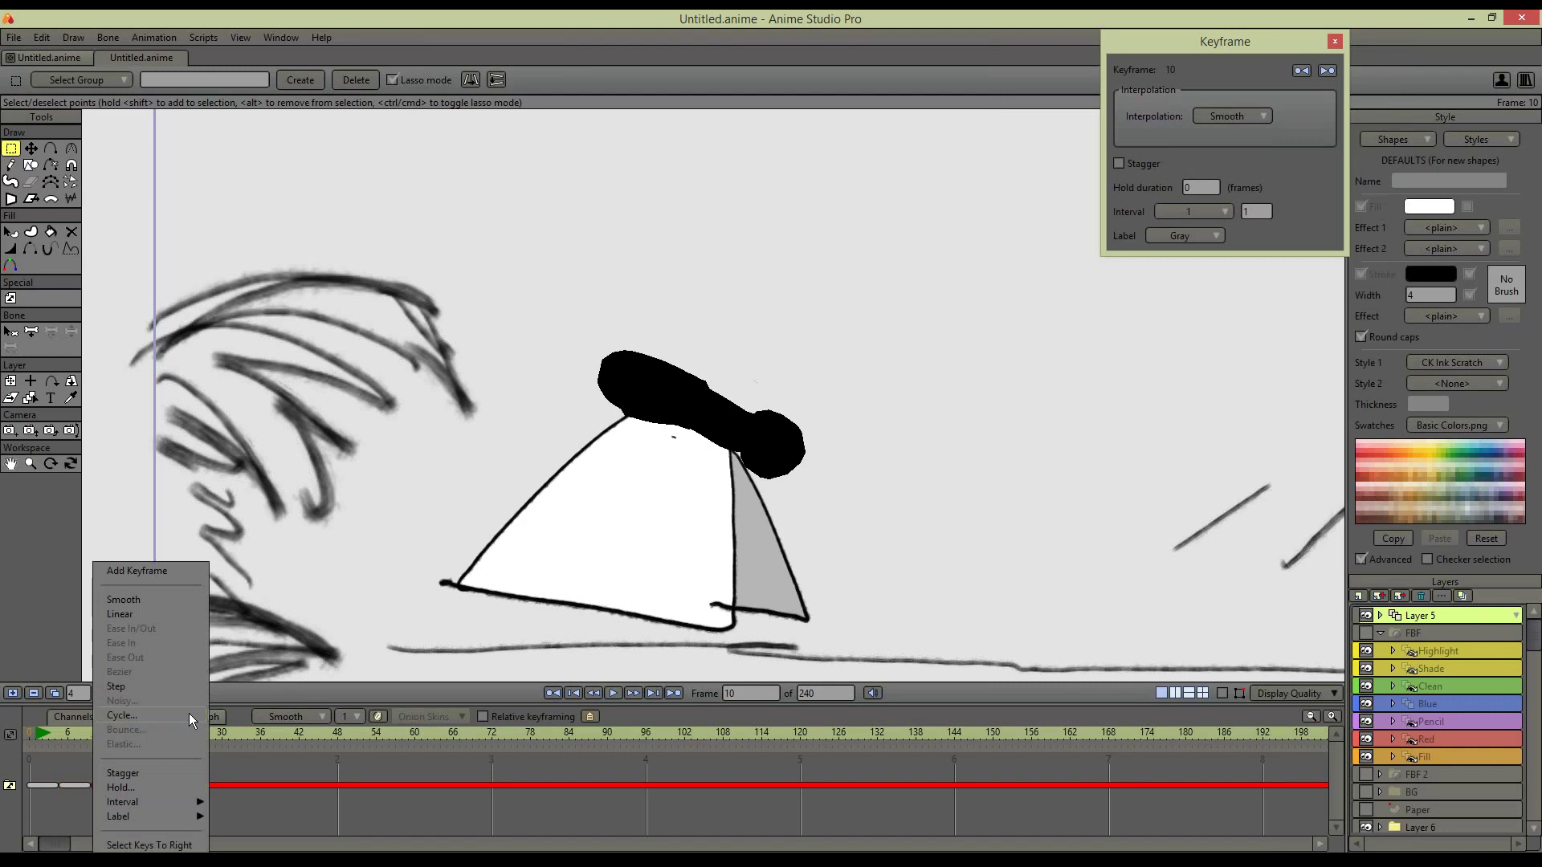
click(144, 715)
click(1375, 41)
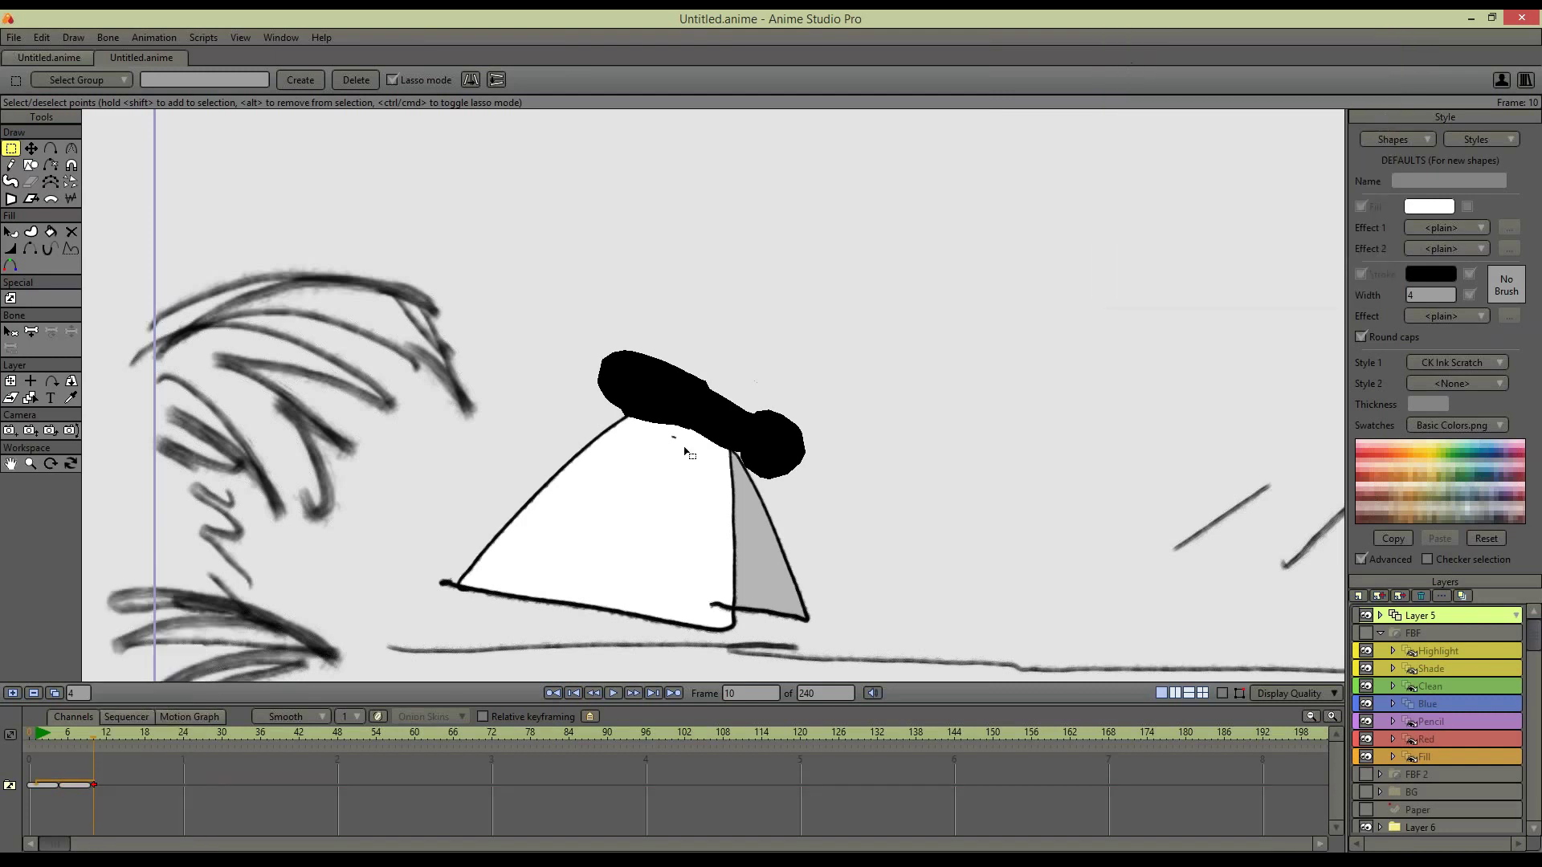
At frame 0, scale the Layer 5 insect to about 0.29 and place it above the camera frame's upper-left corner
click(10, 383)
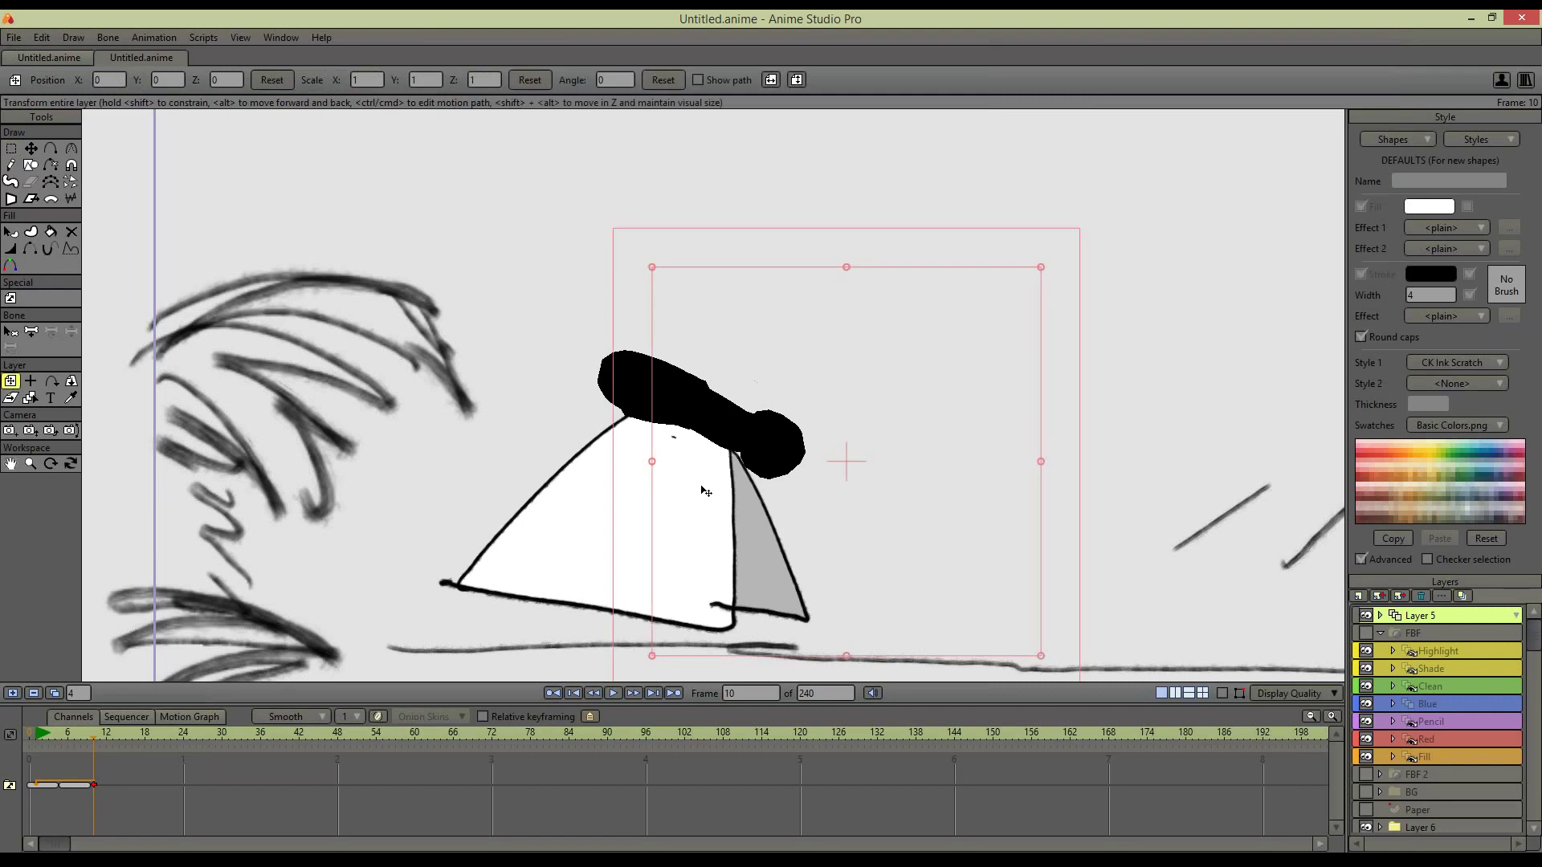
scroll(705, 491, down, 3)
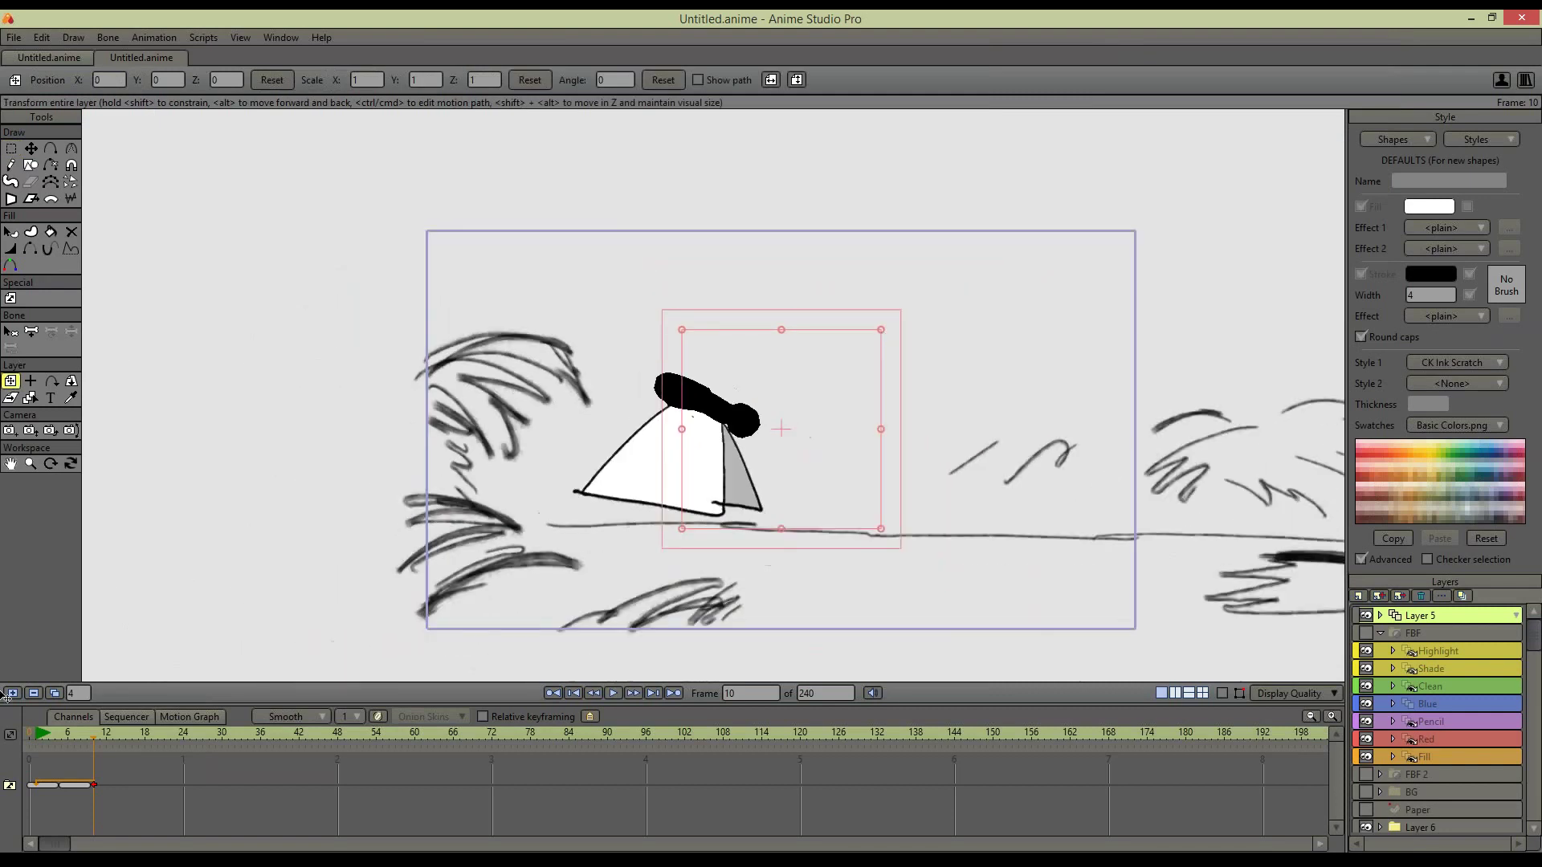
drag(64, 739, 17, 735)
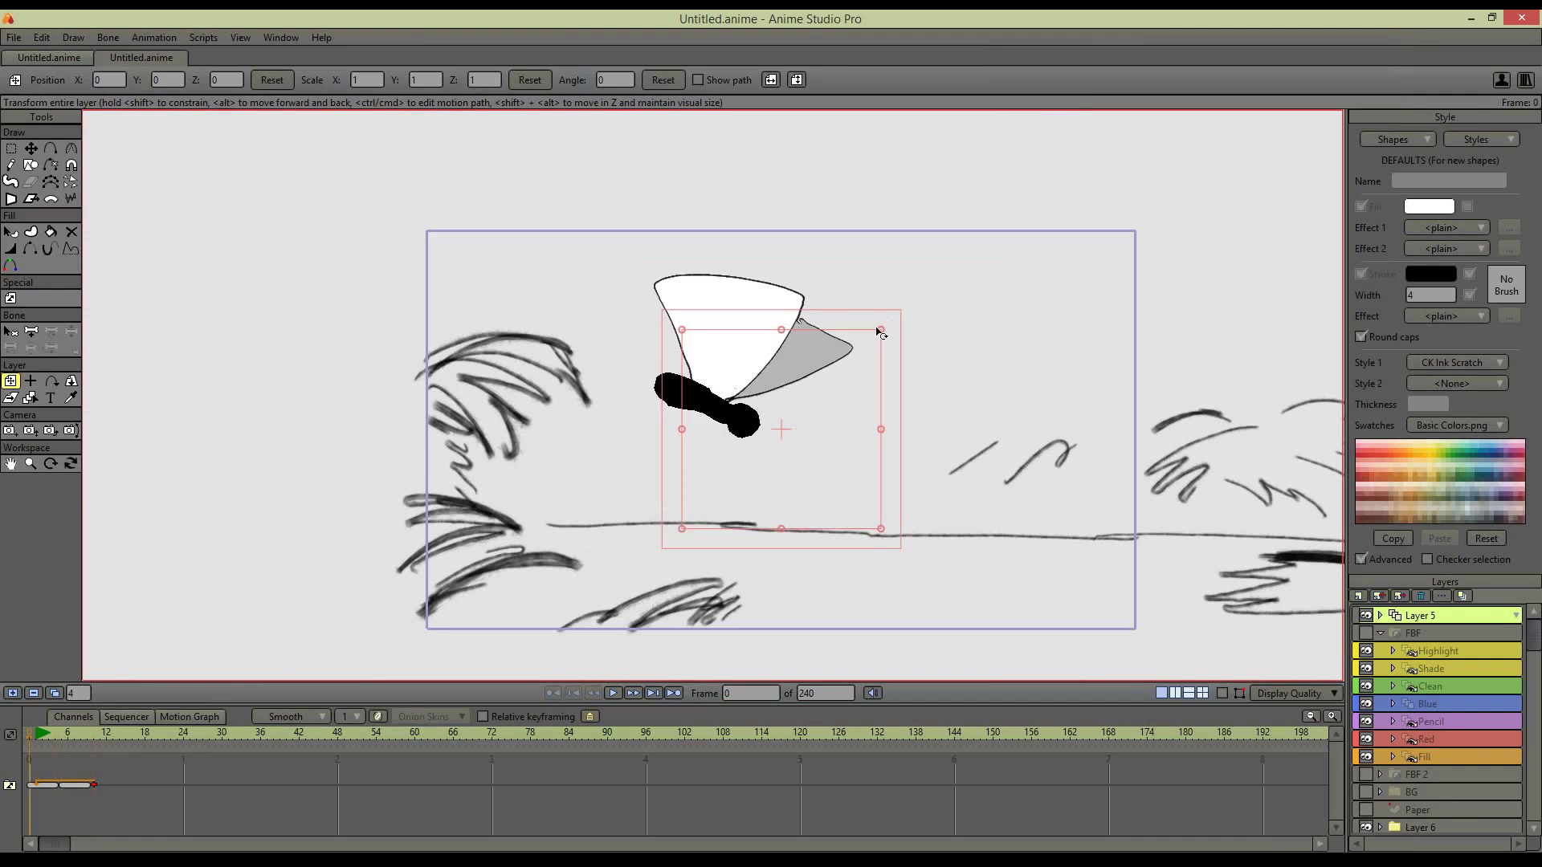
drag(881, 338, 444, 167)
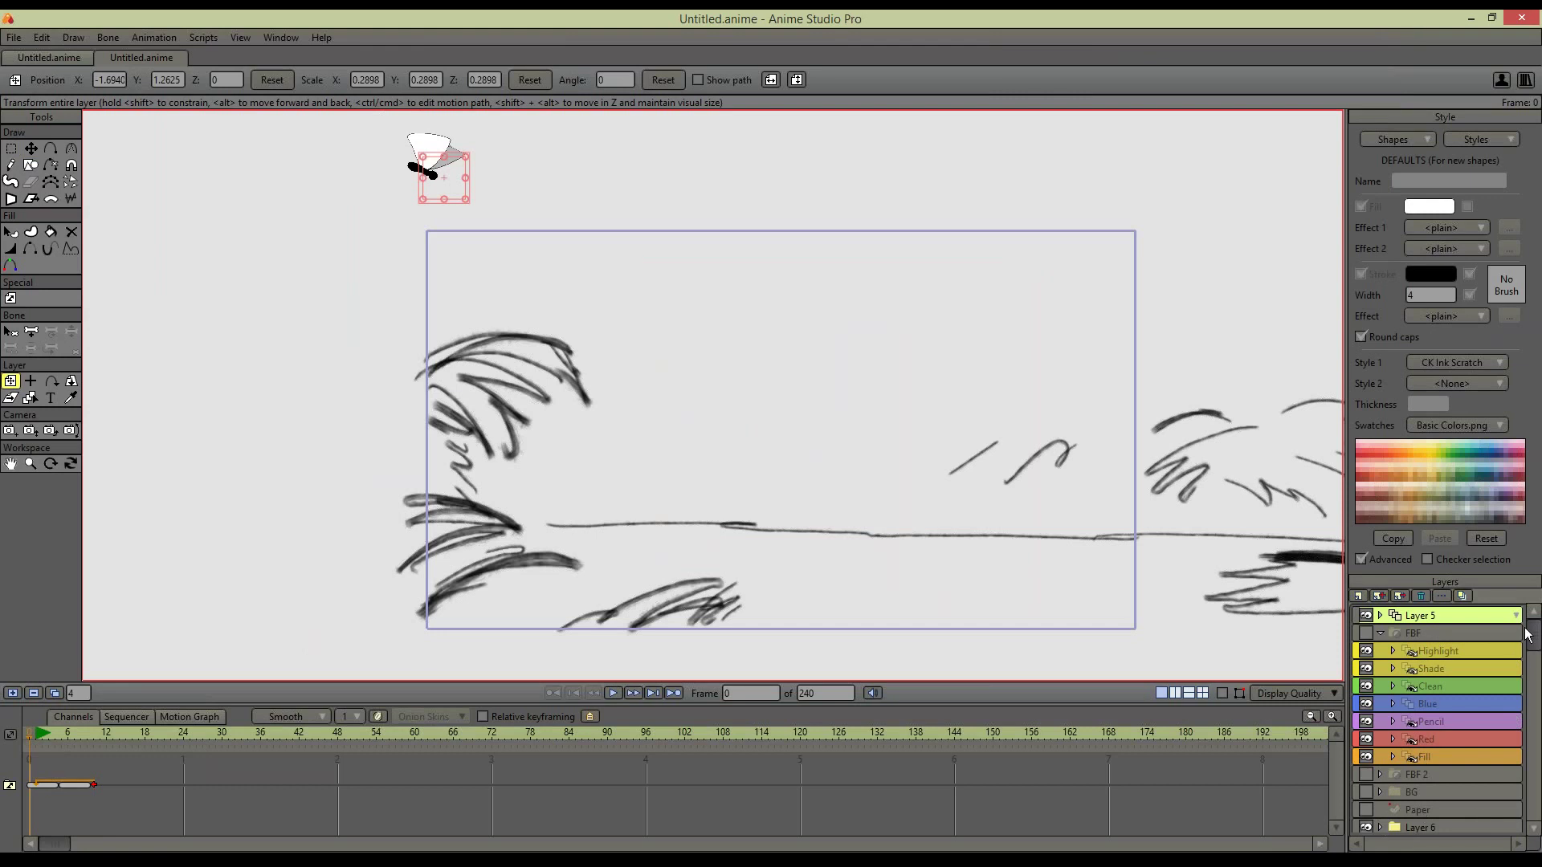
At frame 120, move the Layer 5 insect past the camera frame's right edge, to about X 2.89, Y 0.25
drag(37, 745, 803, 749)
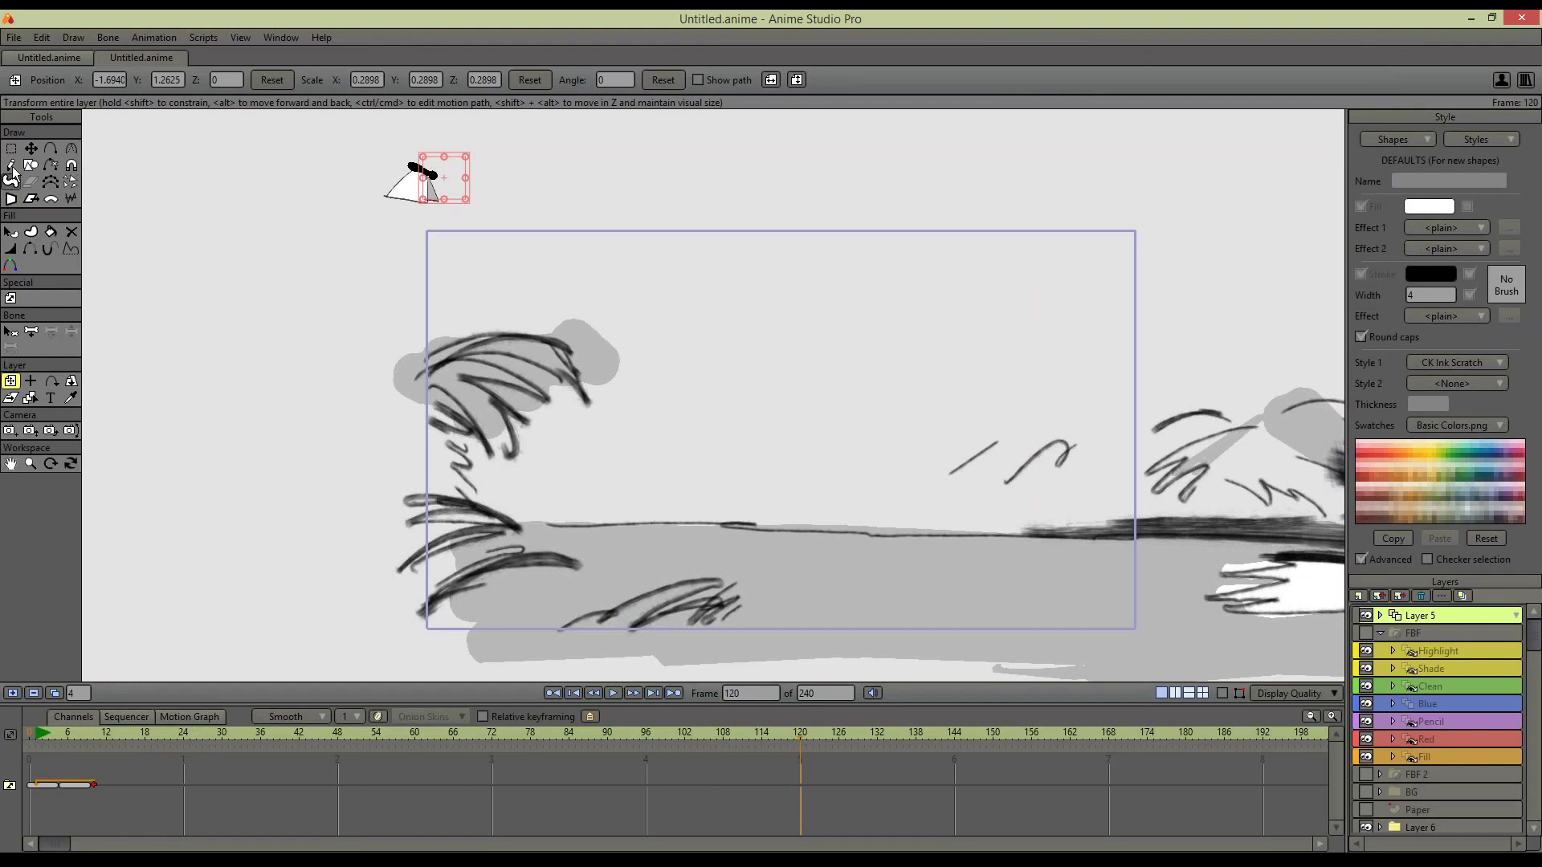
click(33, 151)
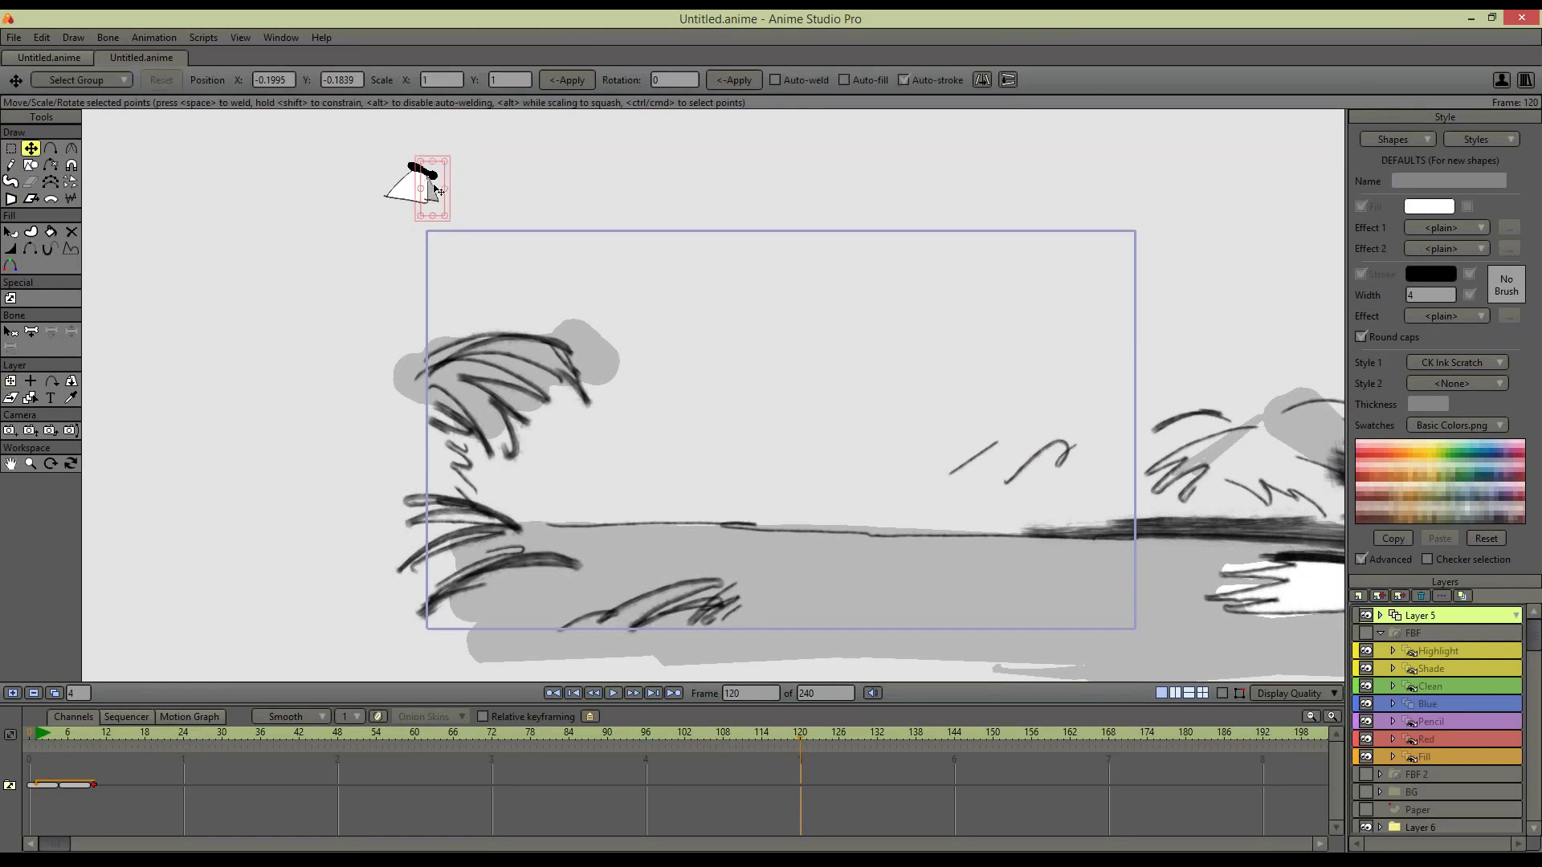
drag(450, 220, 399, 156)
click(10, 381)
drag(482, 207, 1393, 385)
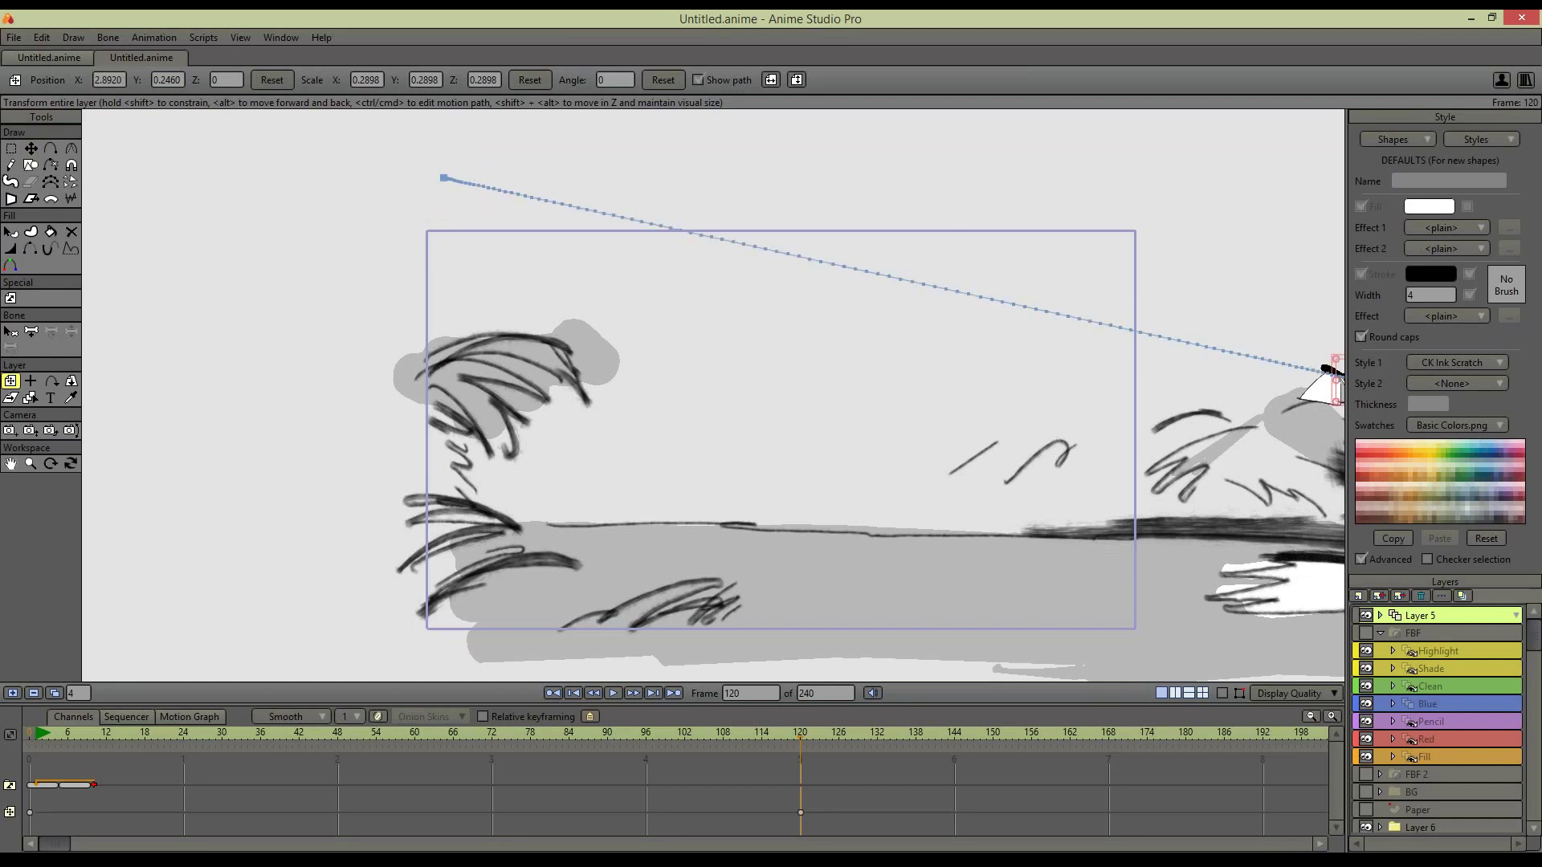
At frame 47, lower the insect to about X 0.27, Y 0.24 to bend its flight path, and preview the flight
click(330, 736)
drag(758, 259, 840, 392)
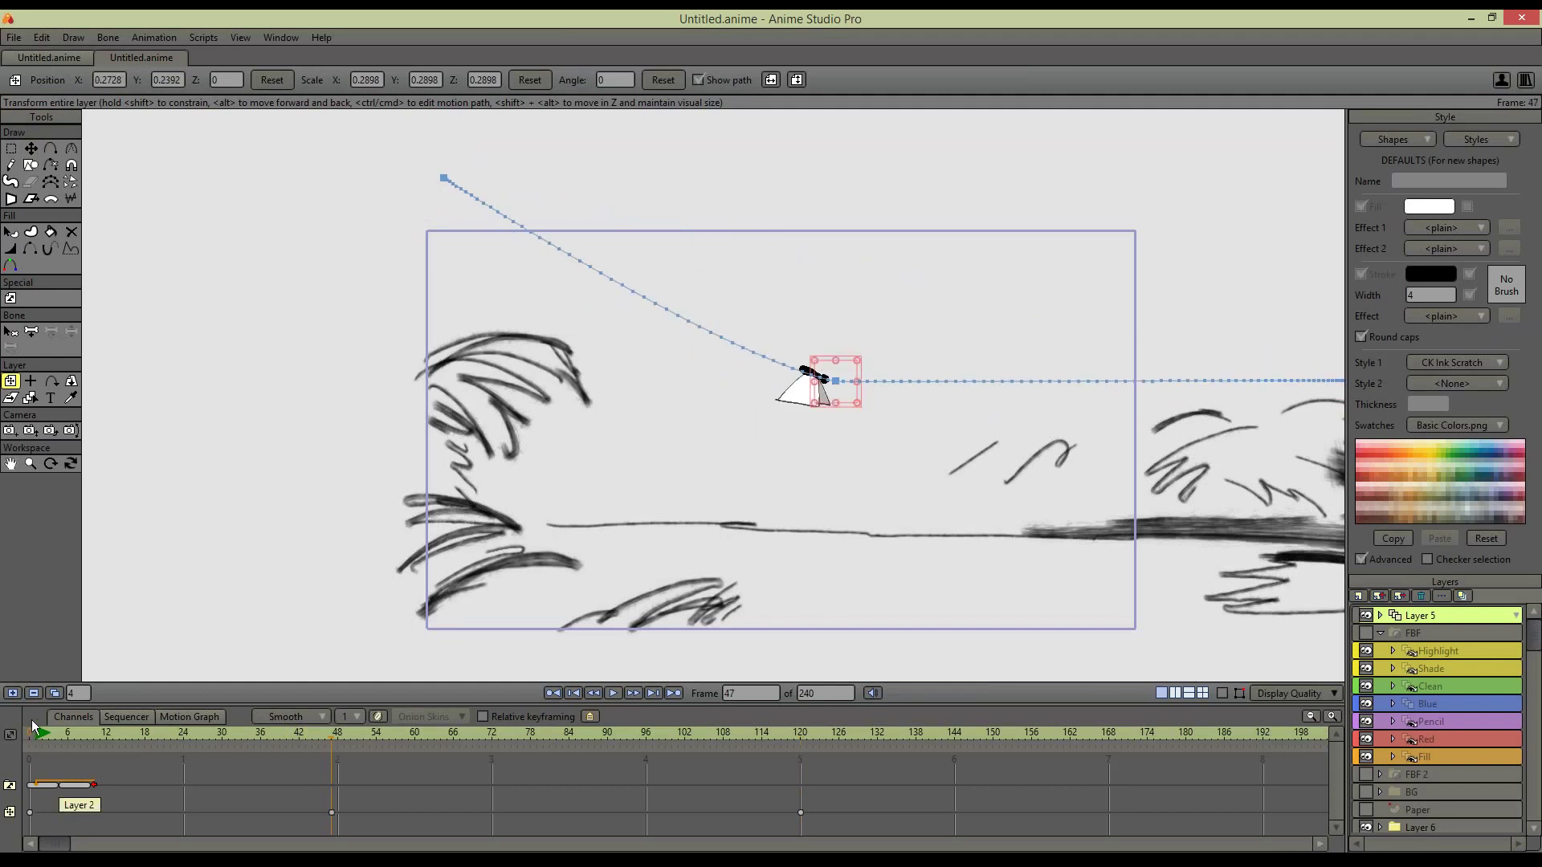
drag(31, 736, 637, 740)
click(553, 693)
In the Layer 6 group, select Layer 5's keyframes and add keyframes for its upper channels at frame 80
scroll(1535, 710, down, 1)
scroll(1536, 710, down, 1)
click(1381, 808)
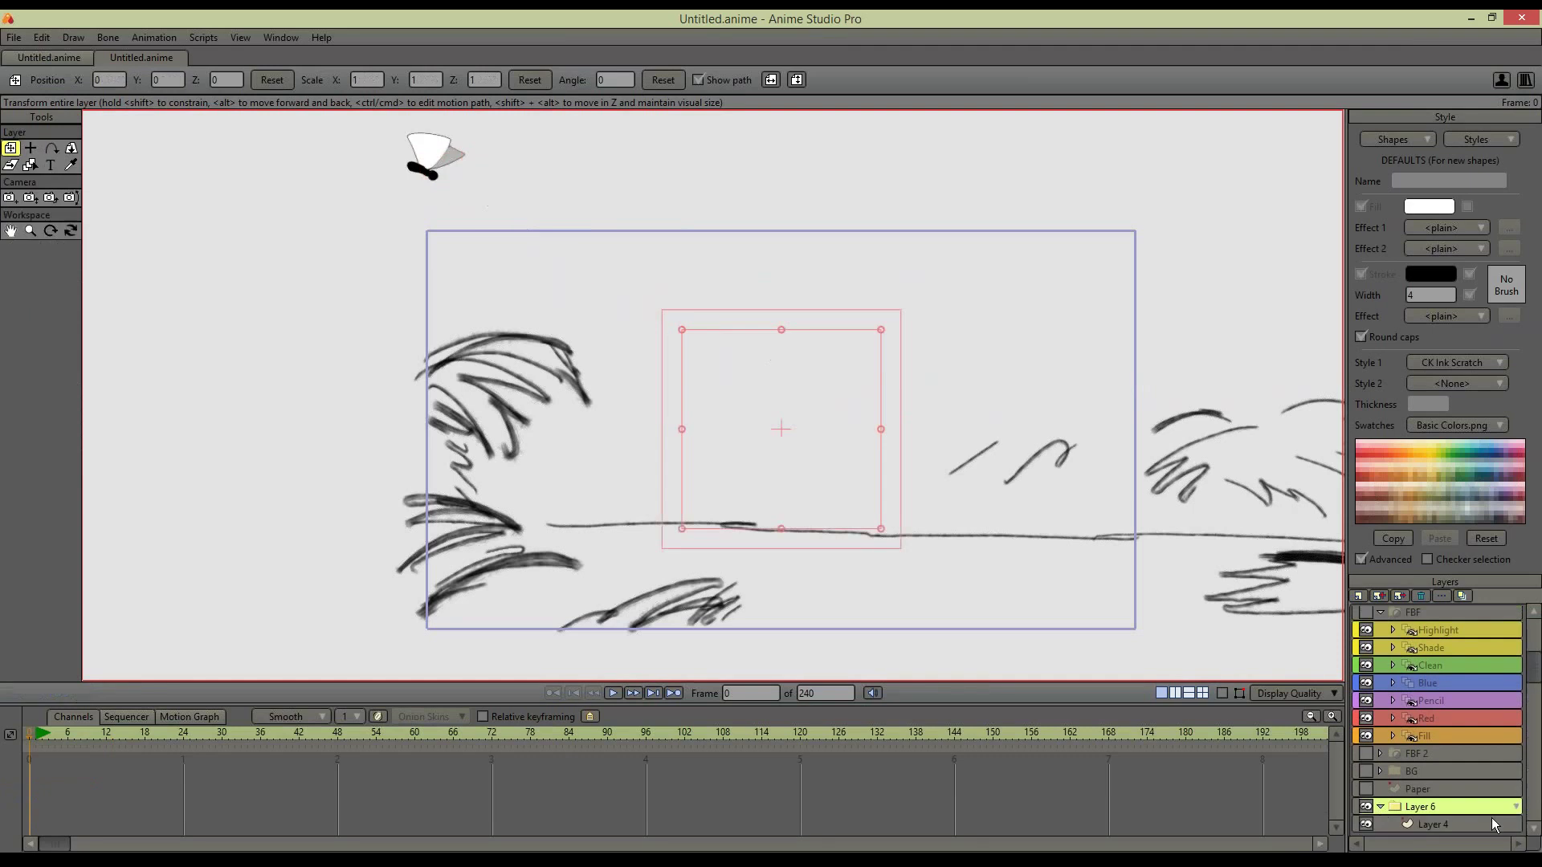
click(1500, 826)
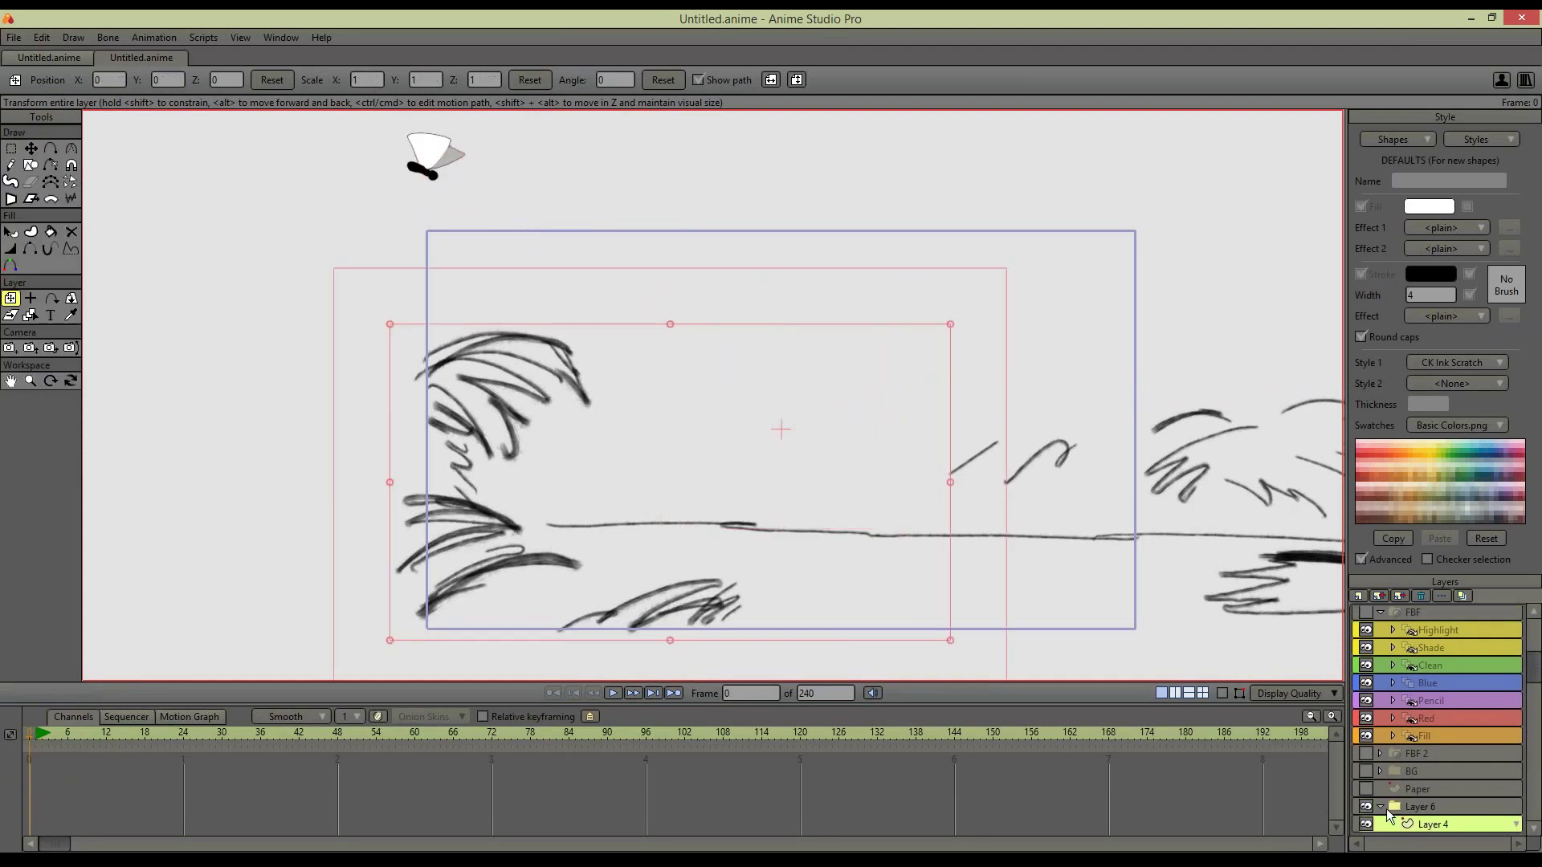
drag(1532, 669, 1532, 799)
click(1447, 758)
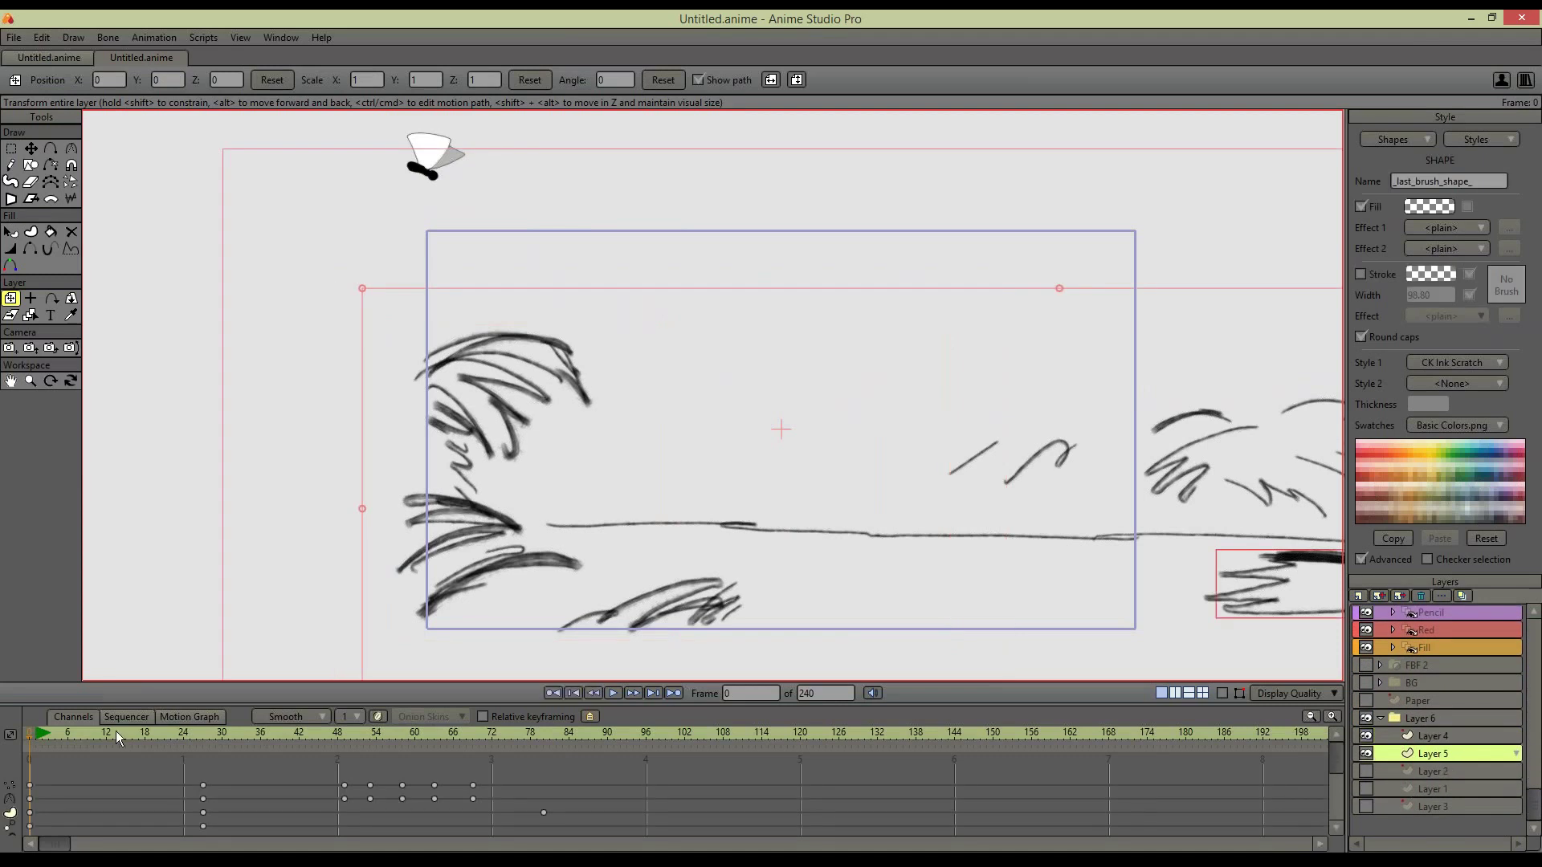
drag(581, 834, 151, 773)
click(541, 734)
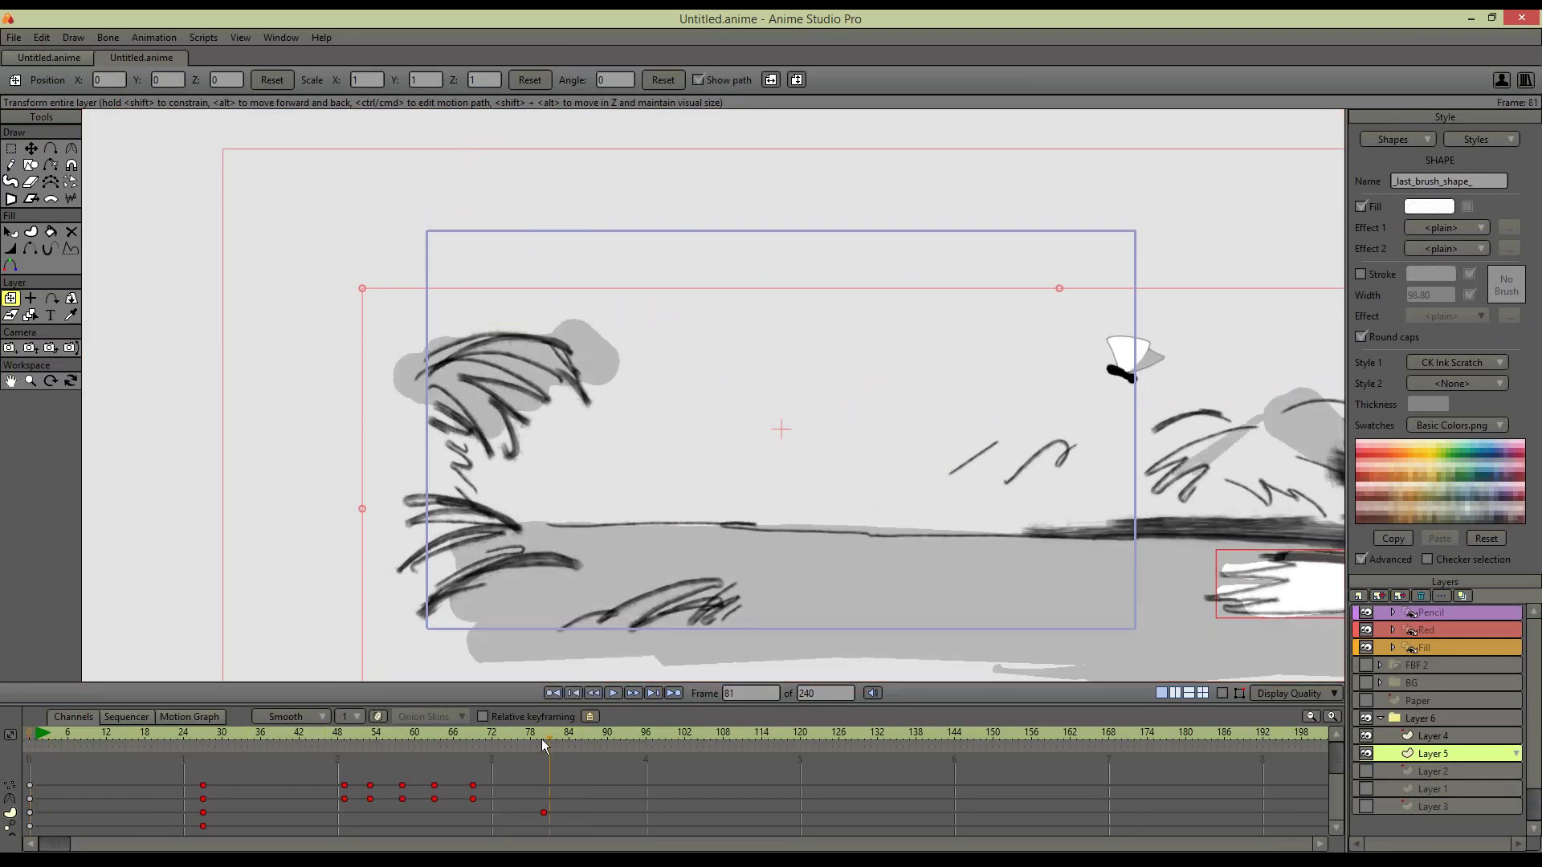
mouse_move(542, 735)
mouse_down()
mouse_move(504, 735)
mouse_move(546, 733)
mouse_up()
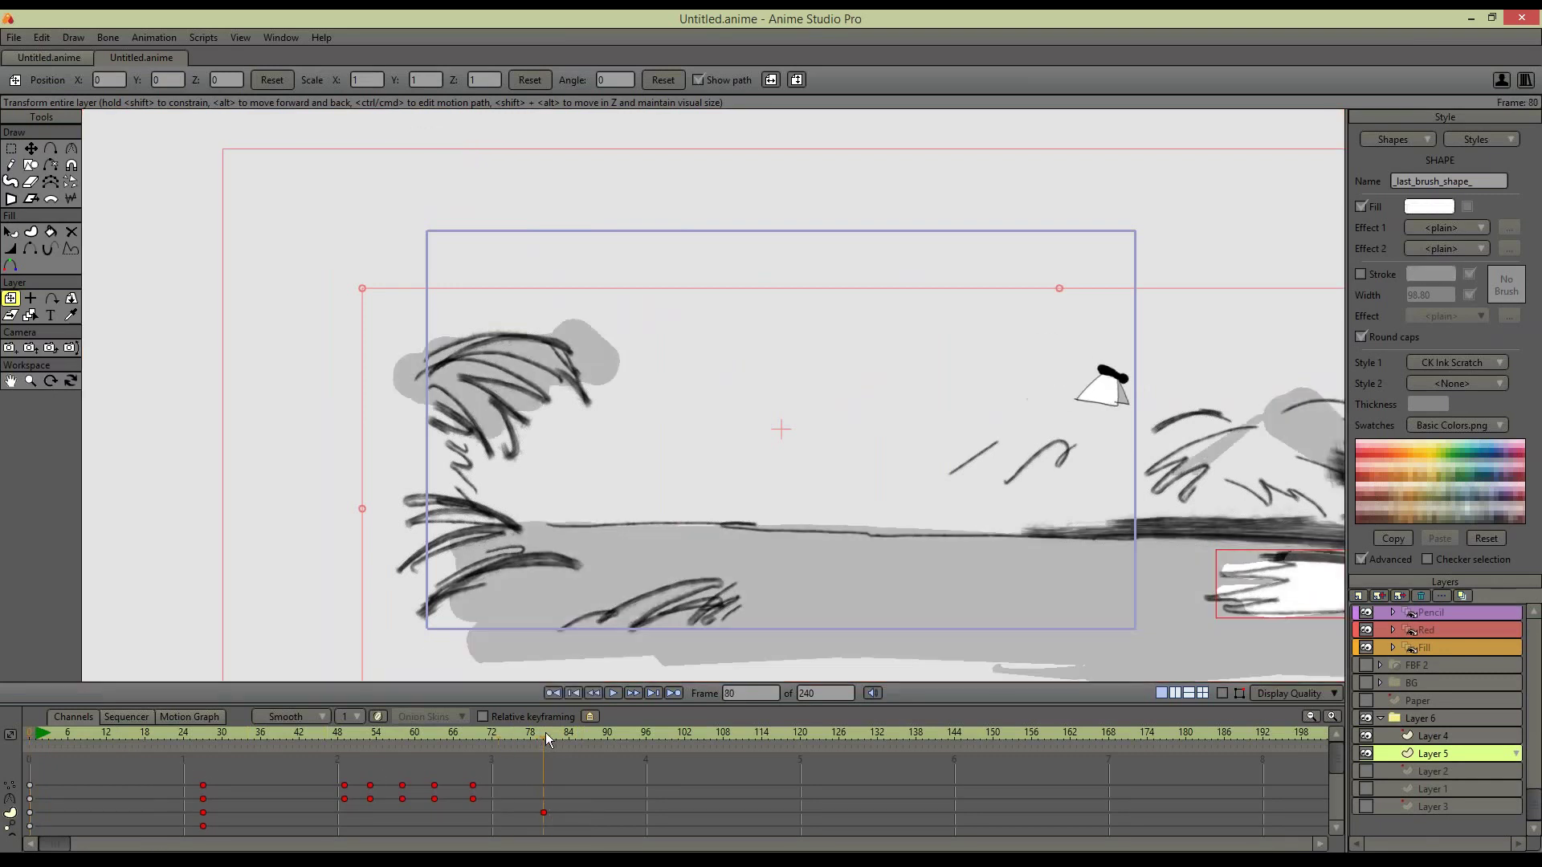
click(547, 799)
drag(546, 759, 527, 811)
Make Layer 5's painted fills visible at frame 0 by carrying over their later keyframed state
click(50, 731)
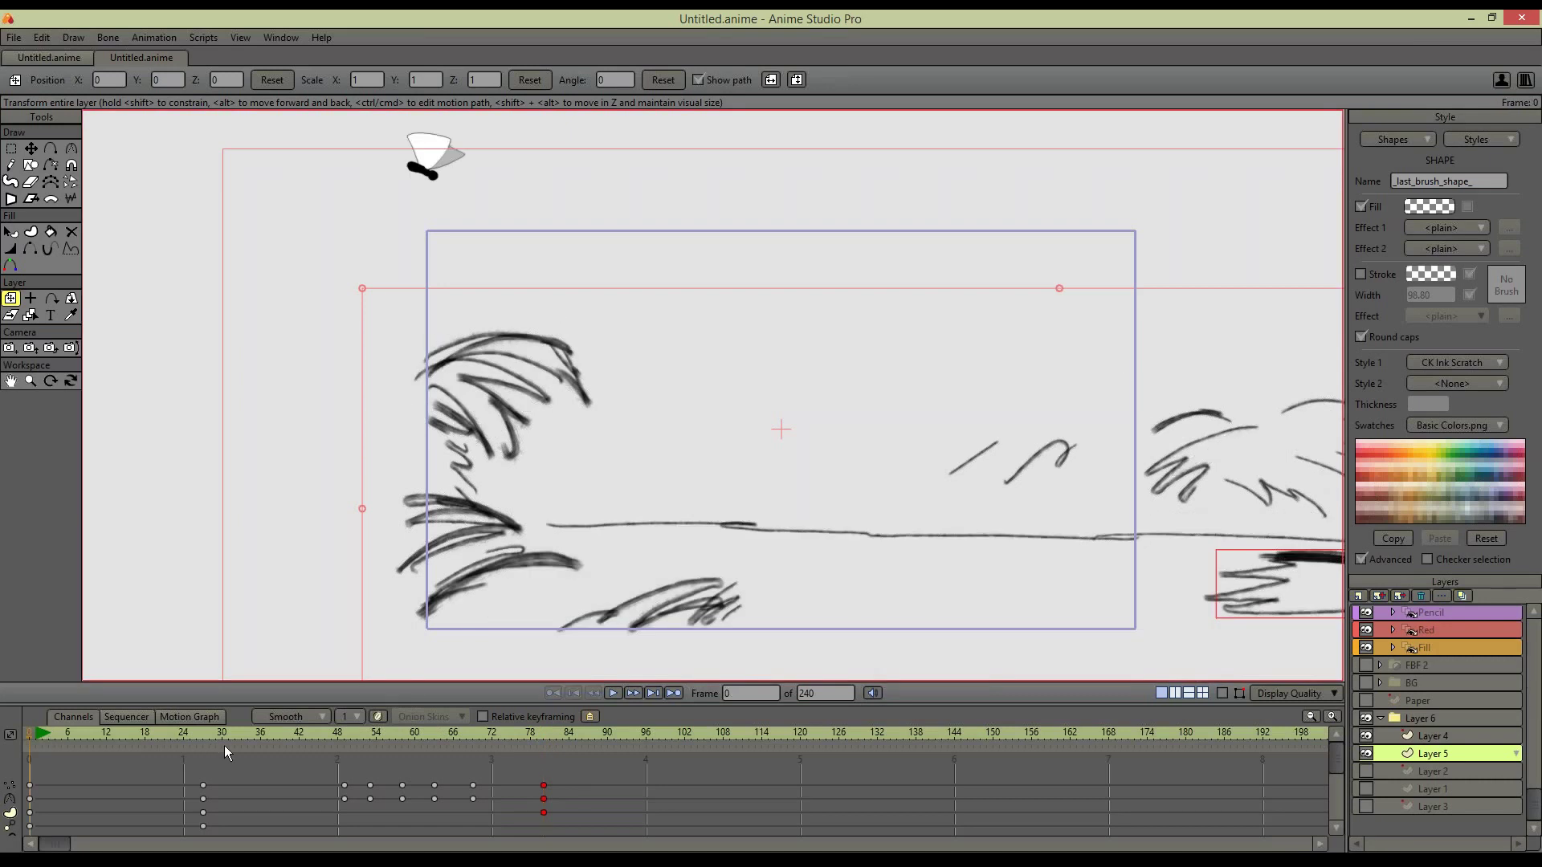
drag(606, 779, 201, 831)
drag(570, 773, 153, 805)
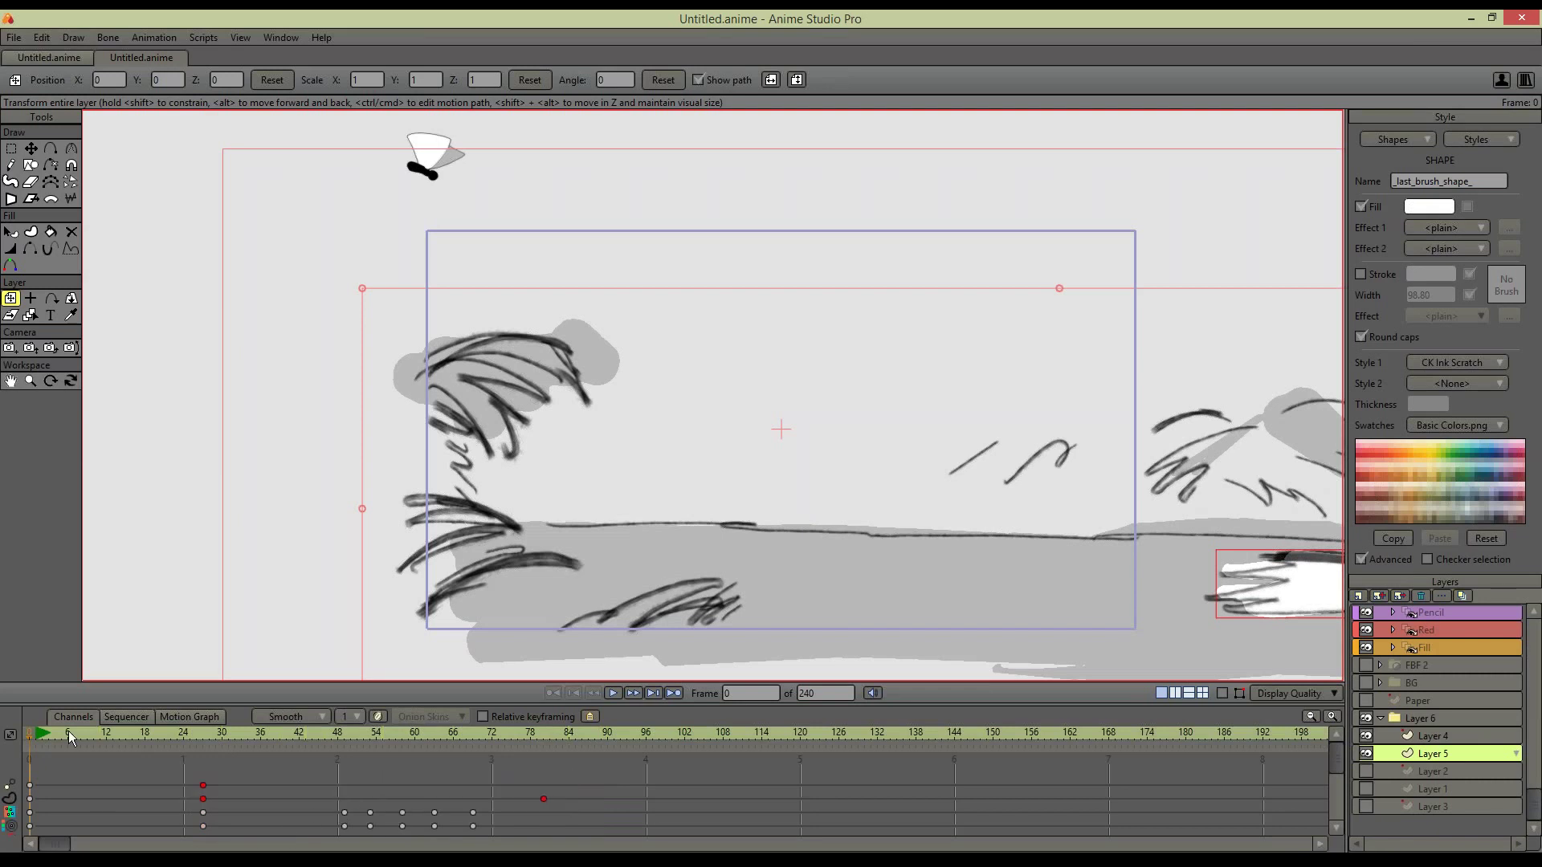
Track the camera at frame 0 to about X -0.02, Y 0.49
mouse_move(745, 553)
mouse_down()
mouse_move(633, 527)
mouse_move(843, 605)
mouse_up()
click(10, 353)
drag(603, 478, 659, 529)
Show the hidden background layers Layer 2, Layer 1 and Layer 3 of the Layer 6 group, and go through the group's layers
click(1366, 789)
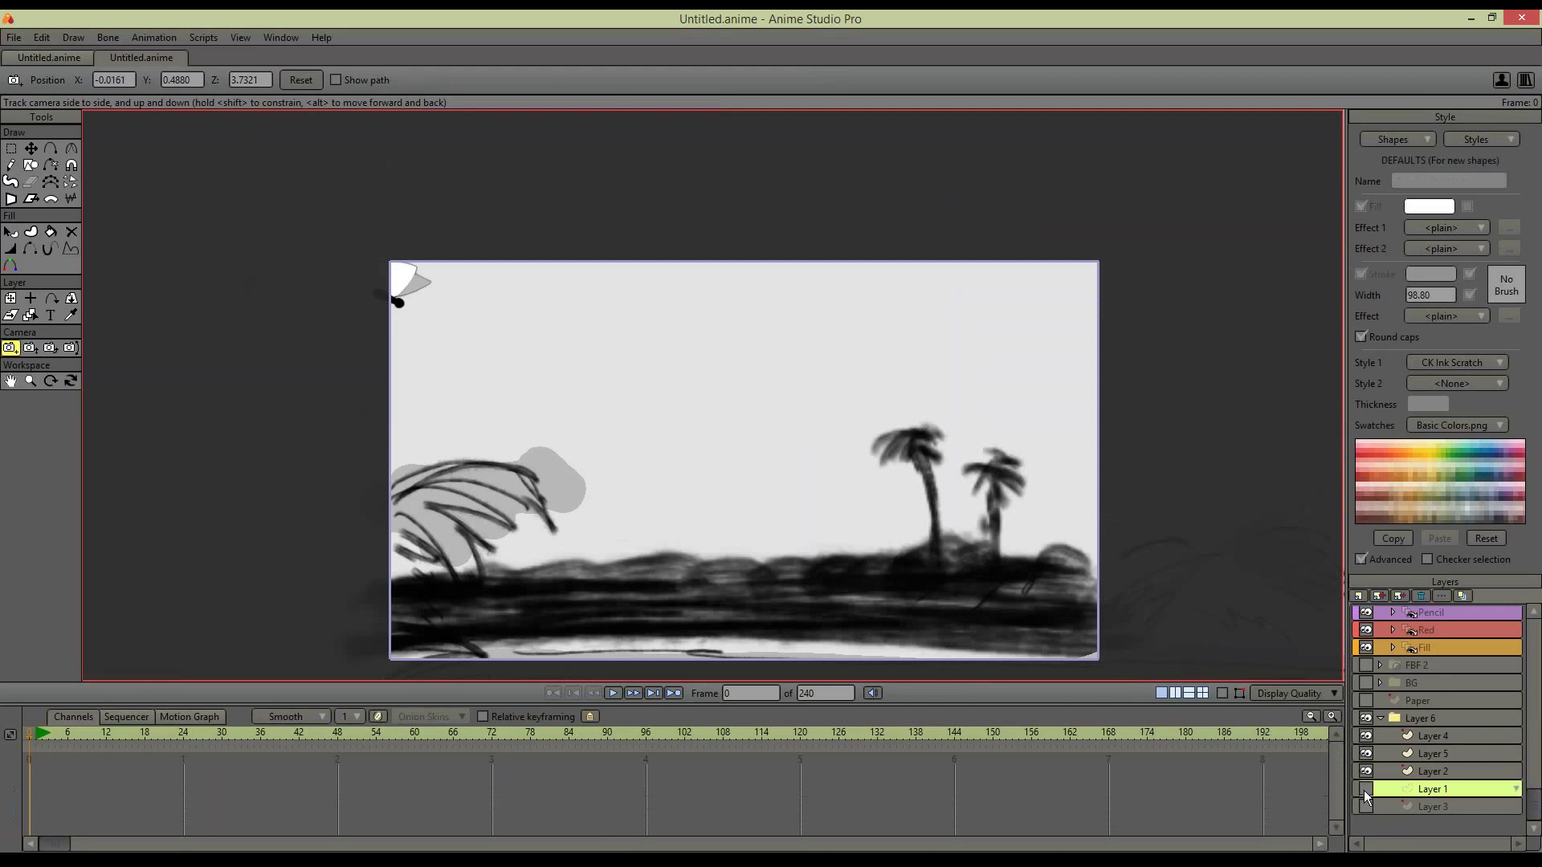
click(1365, 805)
click(1382, 801)
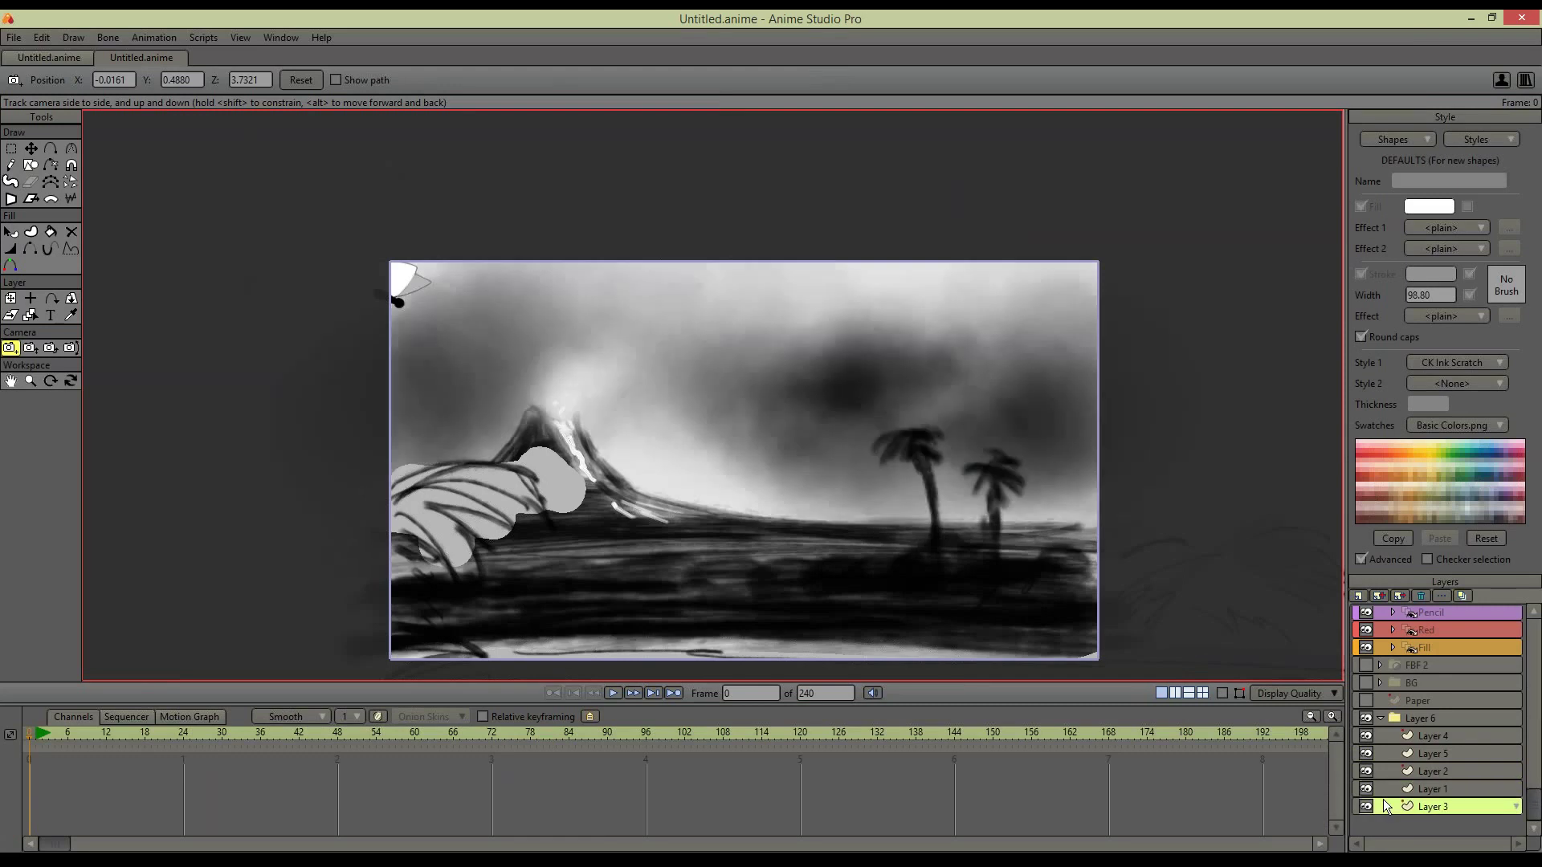
click(1385, 787)
click(1385, 770)
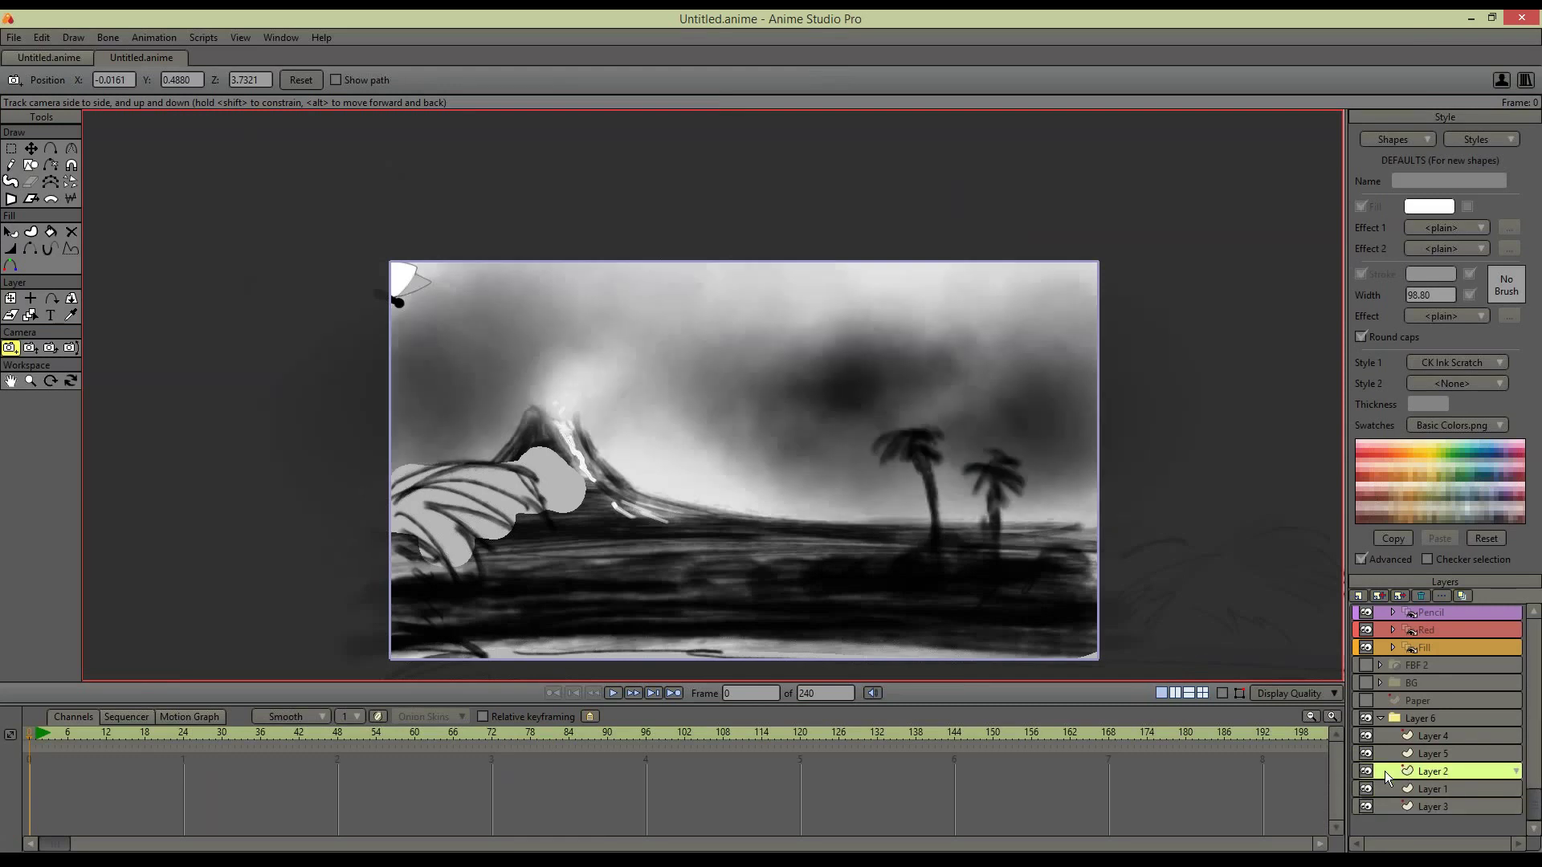
click(1383, 755)
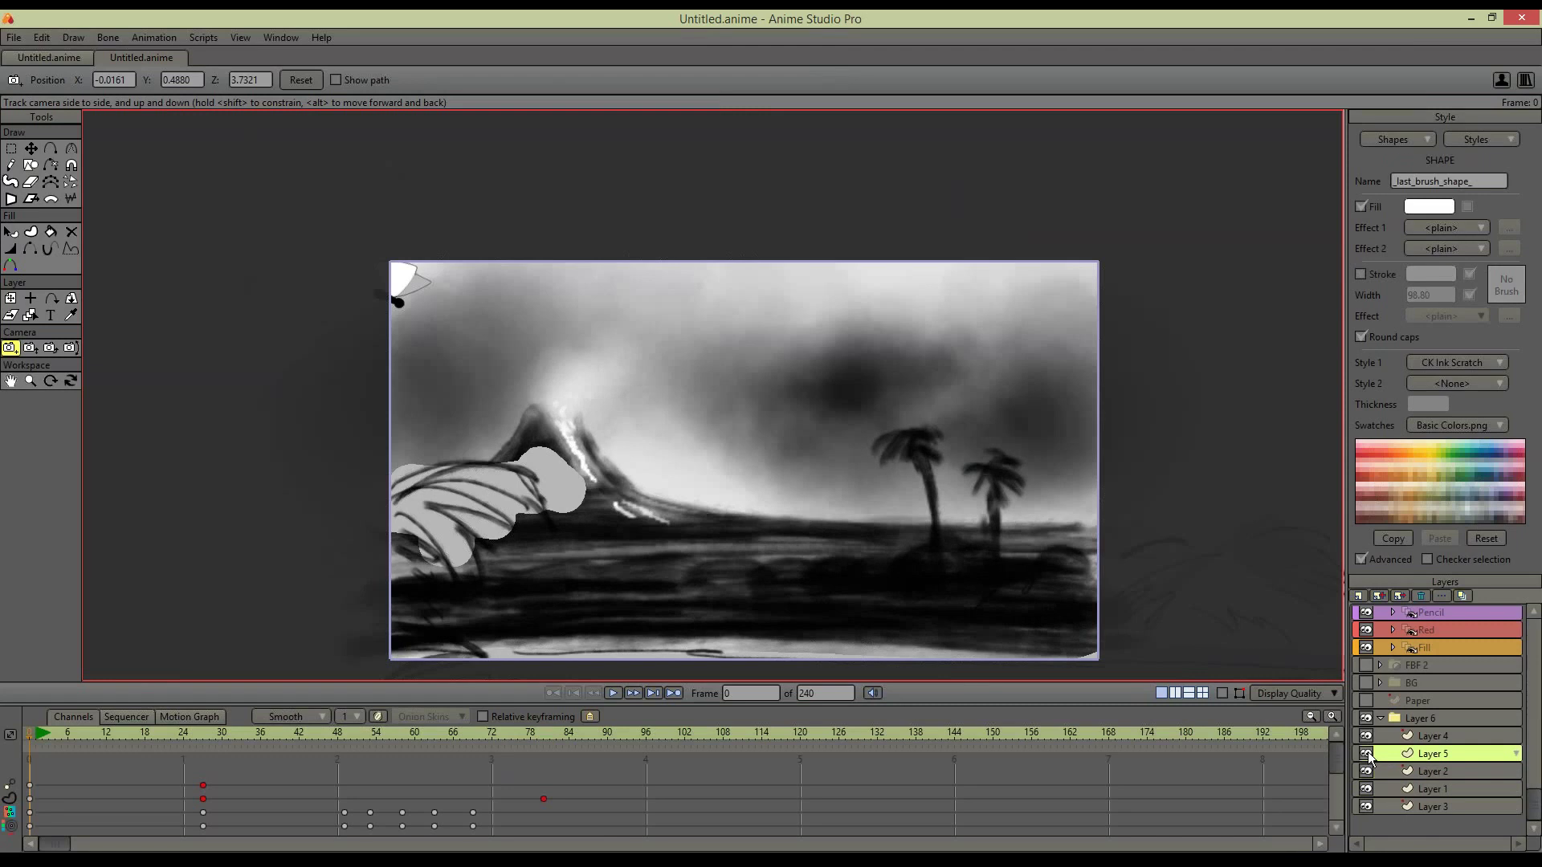
click(1367, 735)
click(1367, 736)
click(1389, 734)
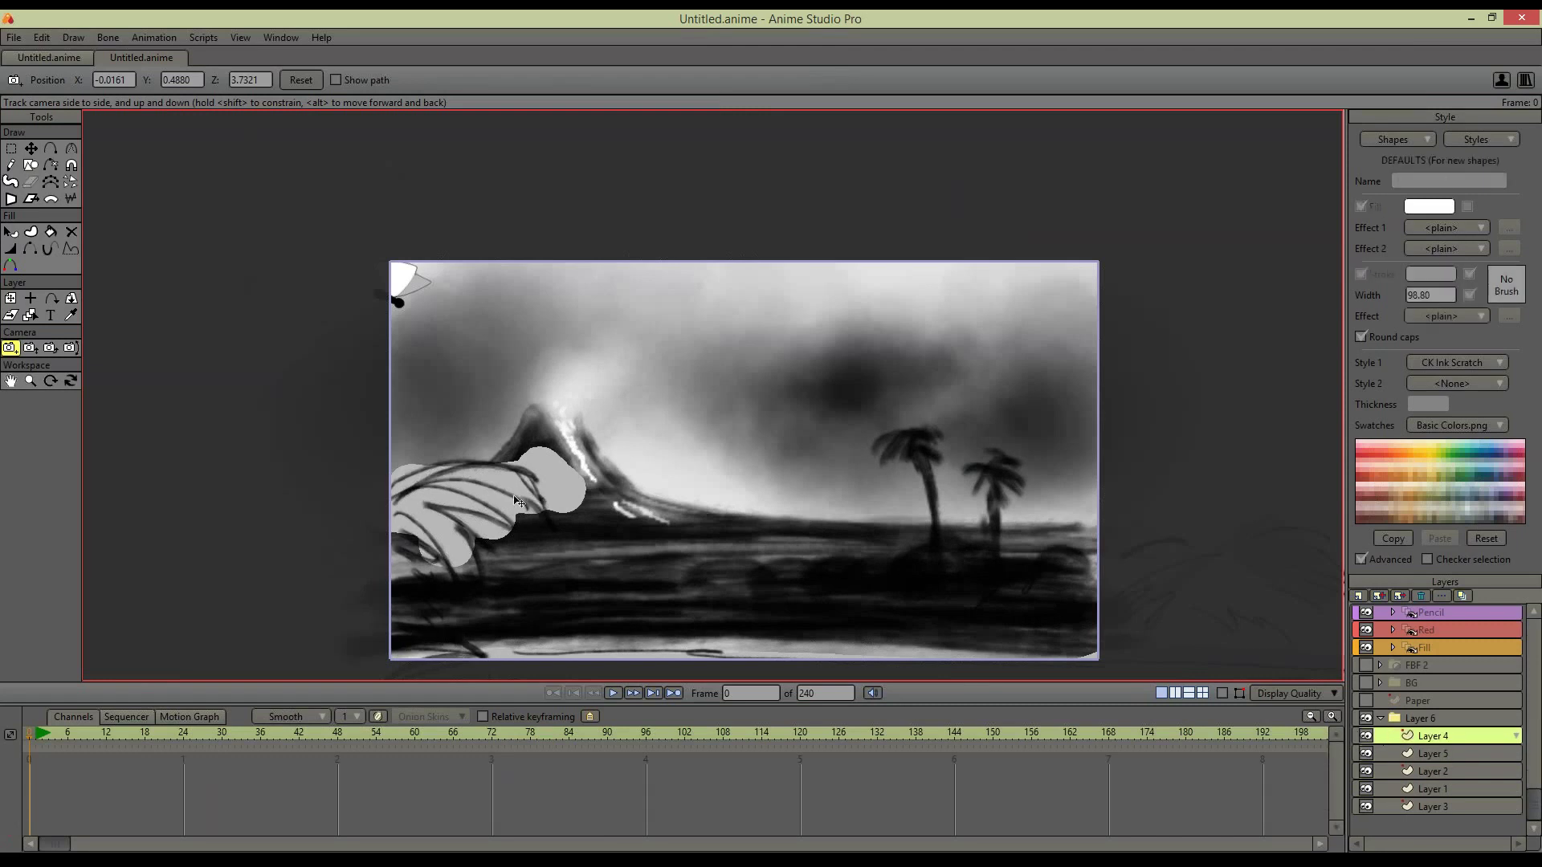
Animate the camera from about X -0.21, Y 0.67 at frame 0 to about X 2.64, Y -0.16 at frame 96
drag(539, 431, 562, 462)
drag(145, 742, 647, 797)
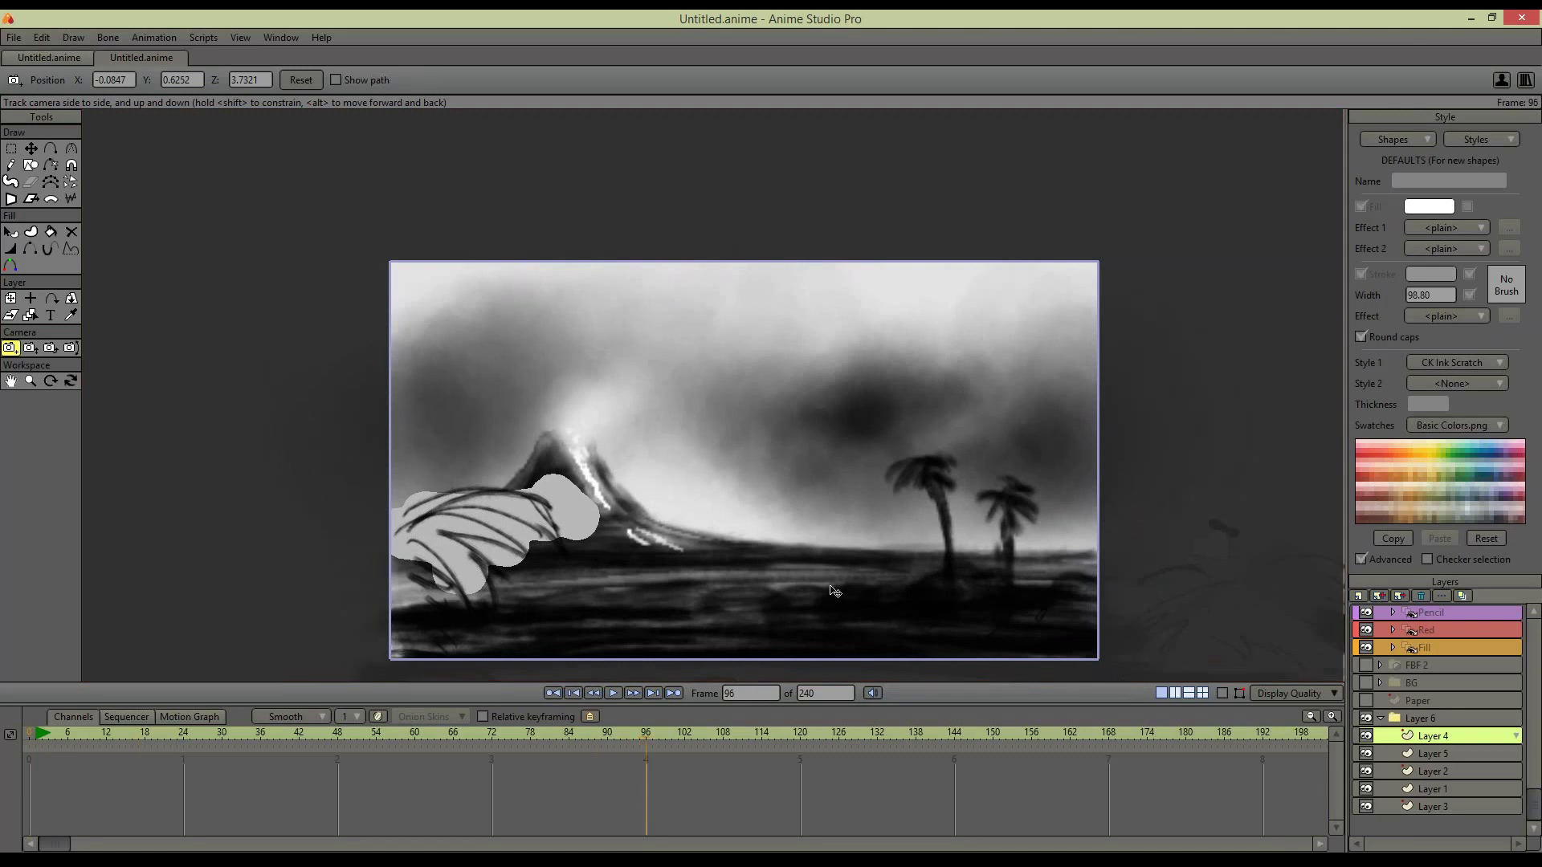
drag(815, 580, 289, 431)
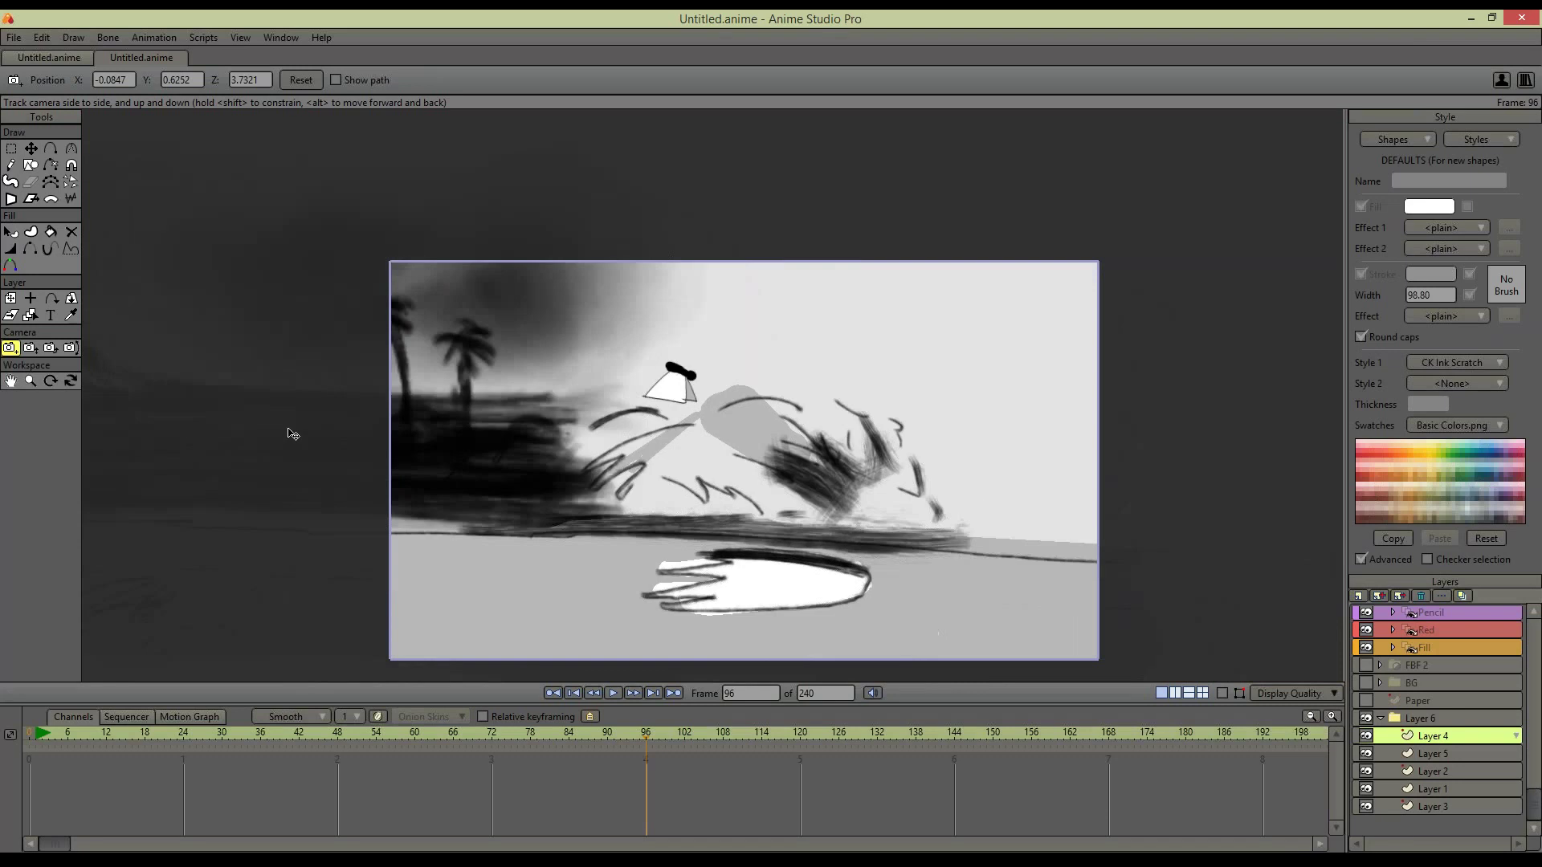
key(shift+ctrl+Left)
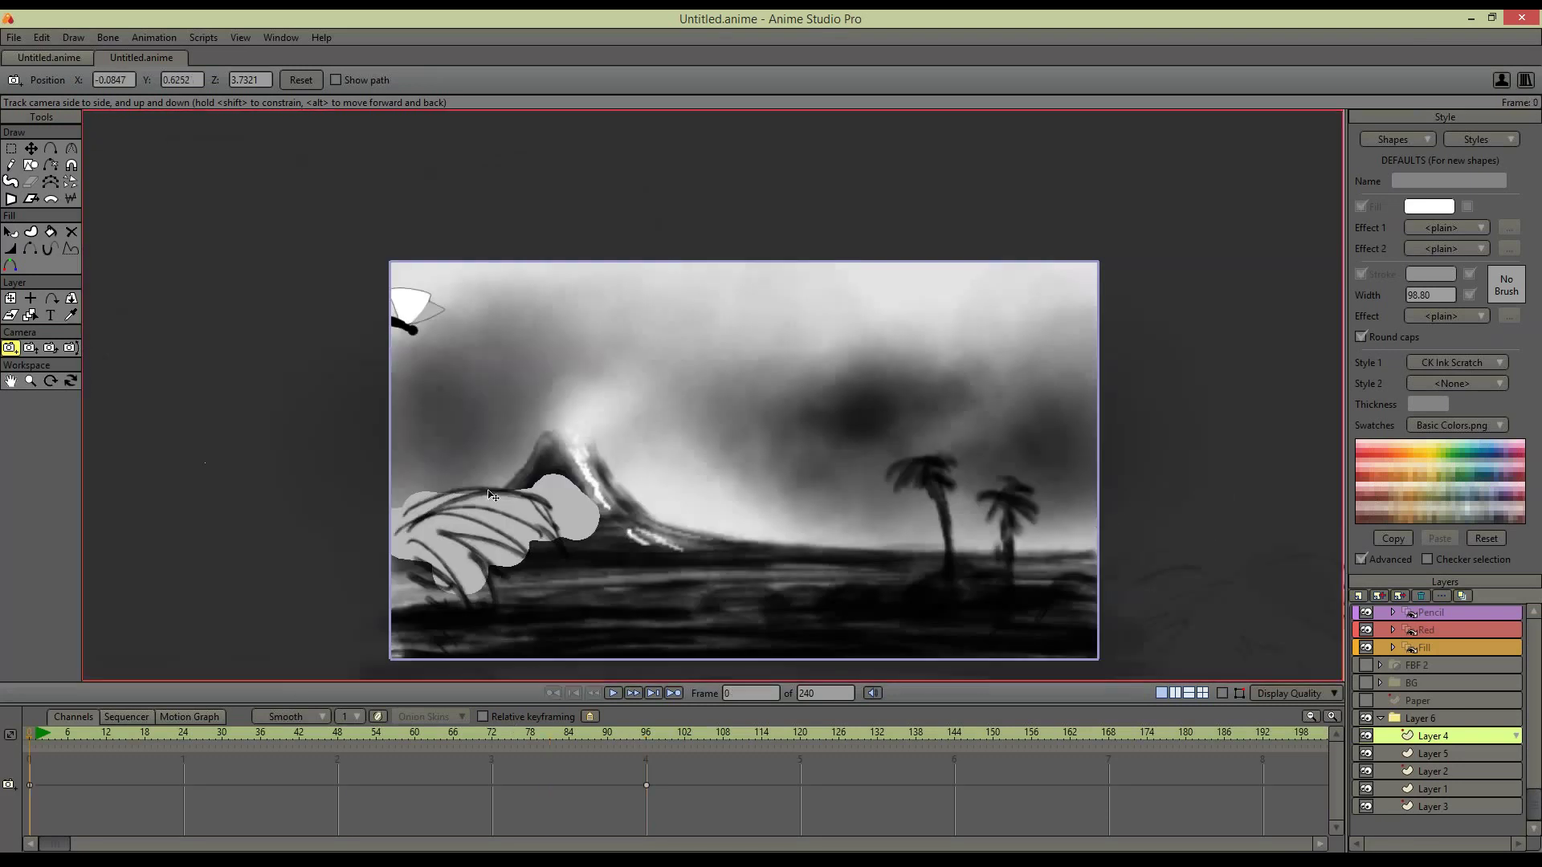
mouse_move(492, 496)
mouse_down()
mouse_move(539, 535)
mouse_move(518, 503)
mouse_up()
Set the default interpolation to Step and check the camera move at its first frames
click(440, 780)
click(649, 777)
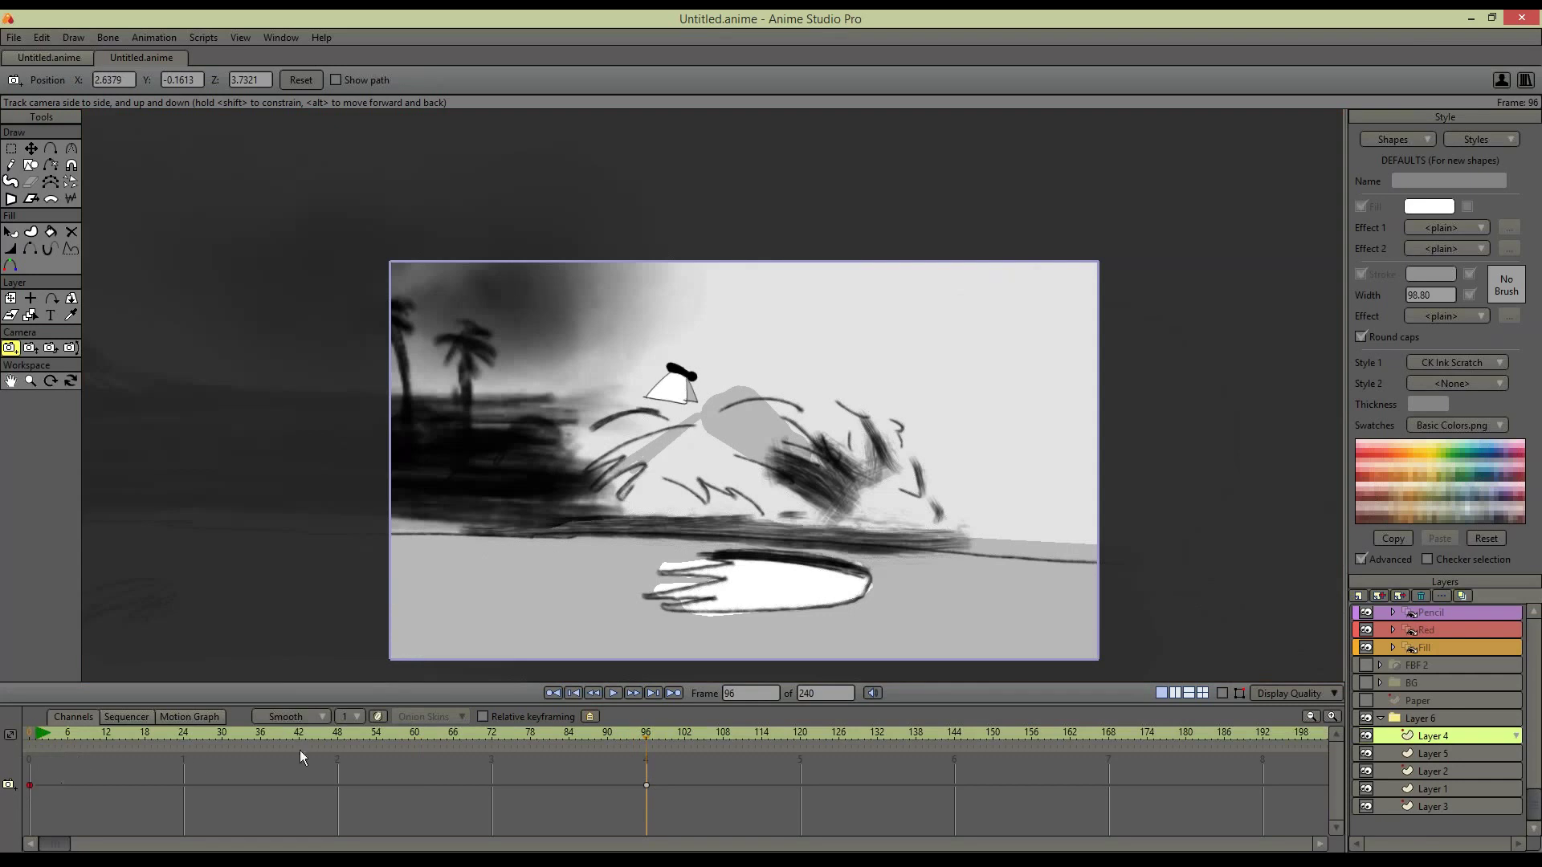
click(305, 713)
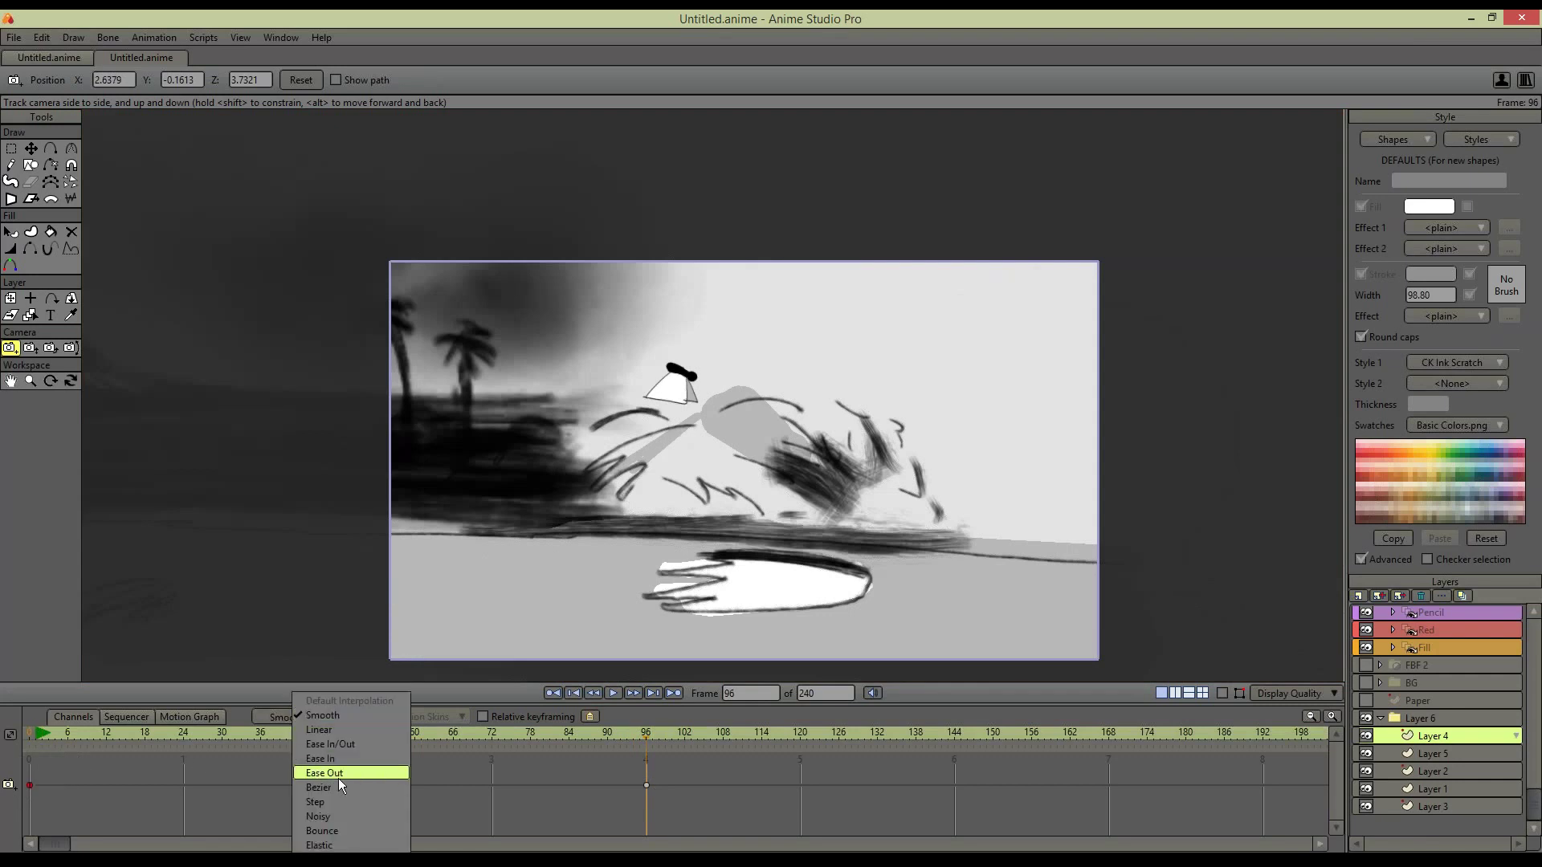
click(334, 802)
click(33, 730)
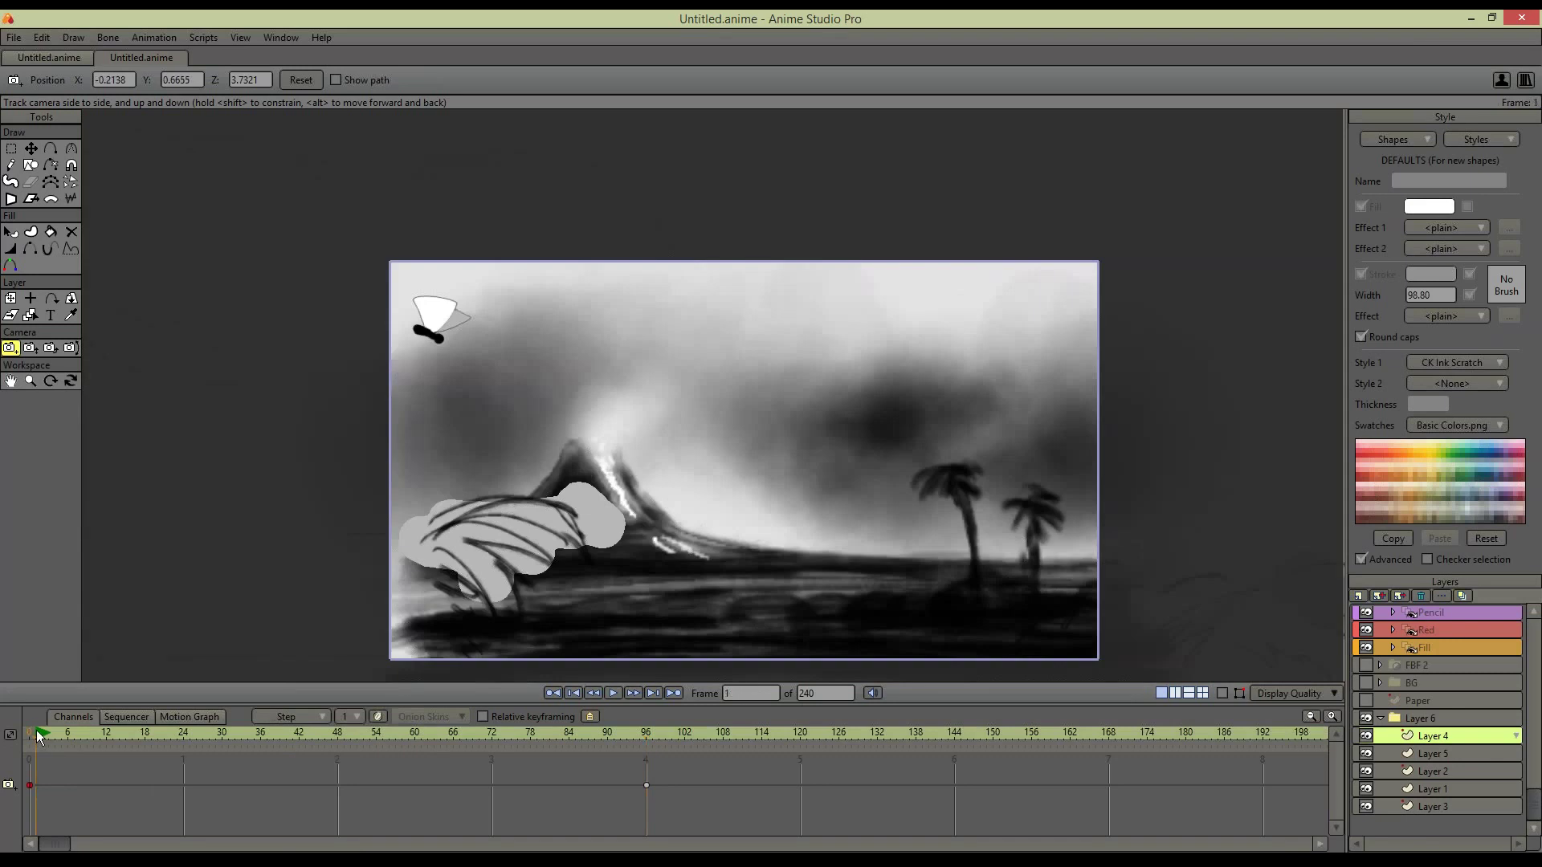
drag(33, 730, 40, 775)
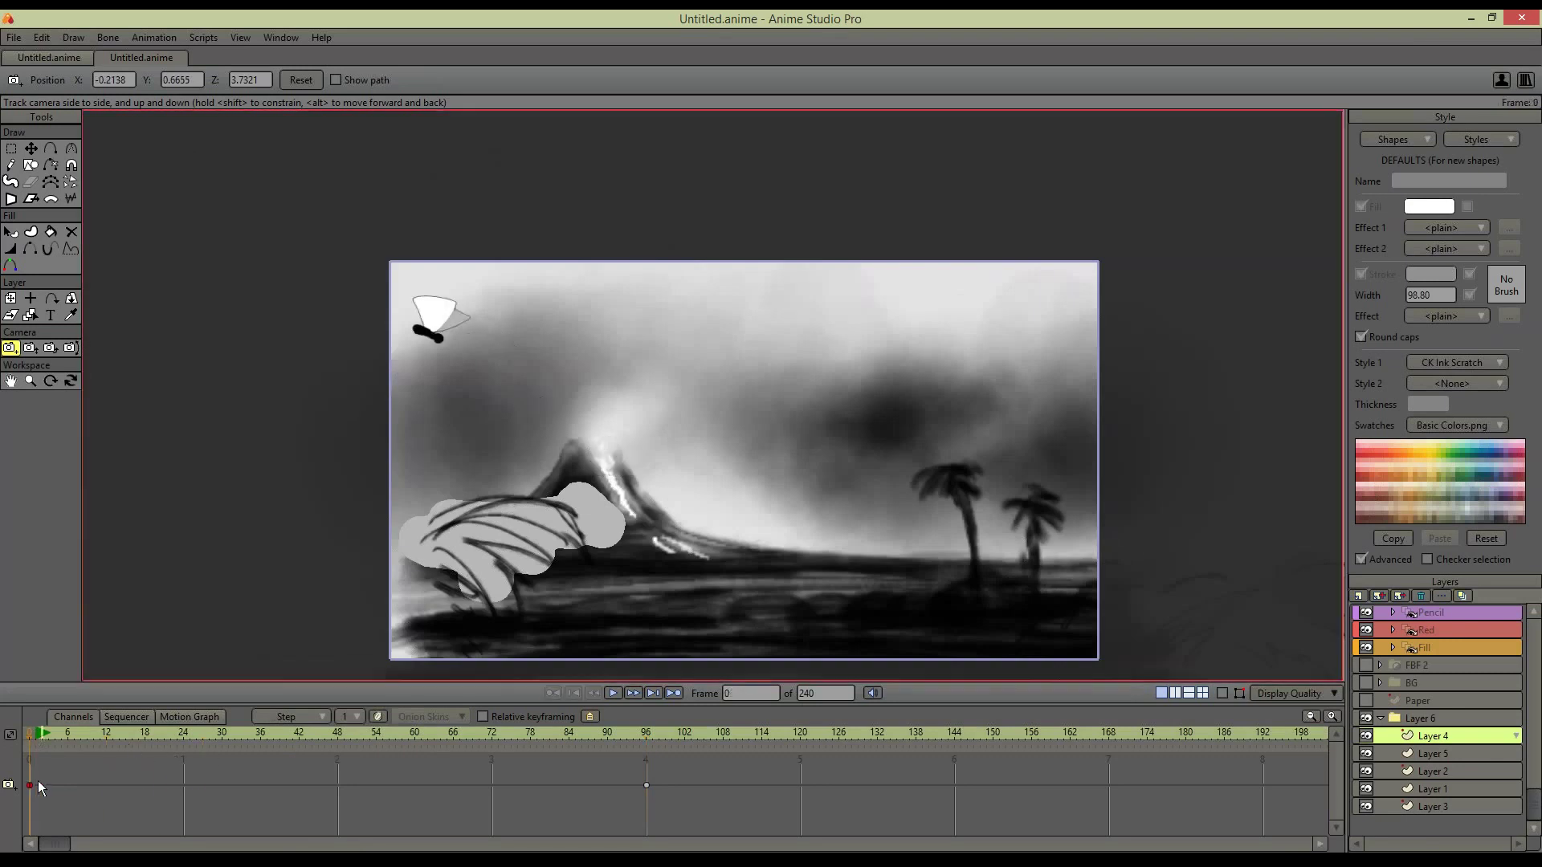
Change the camera's frame 0 keyframe from Step to a gradual interpolation and preview the camera move
right_click(35, 782)
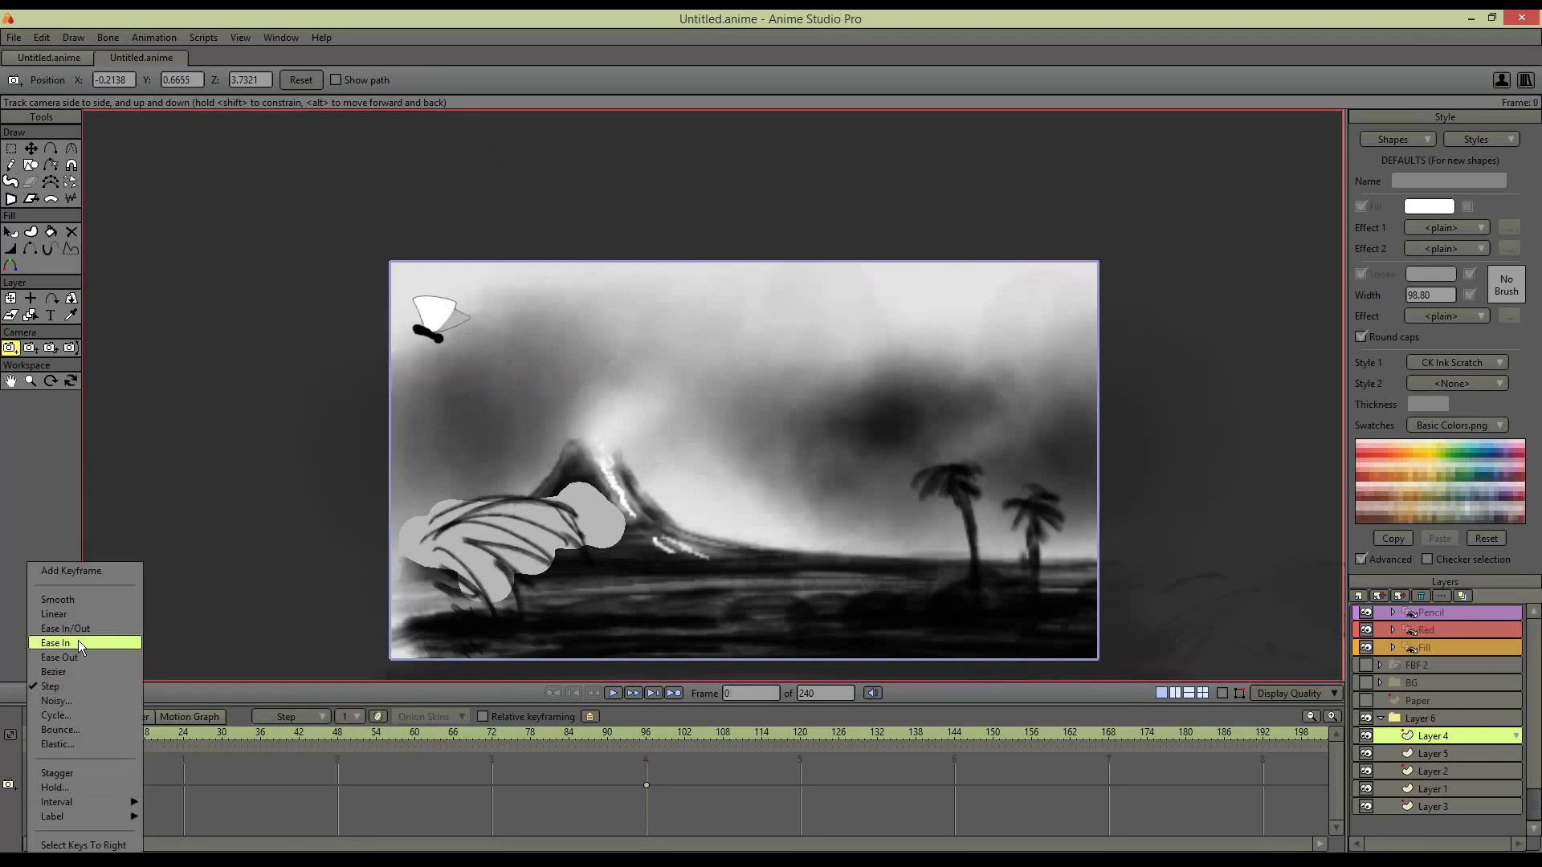
click(32, 734)
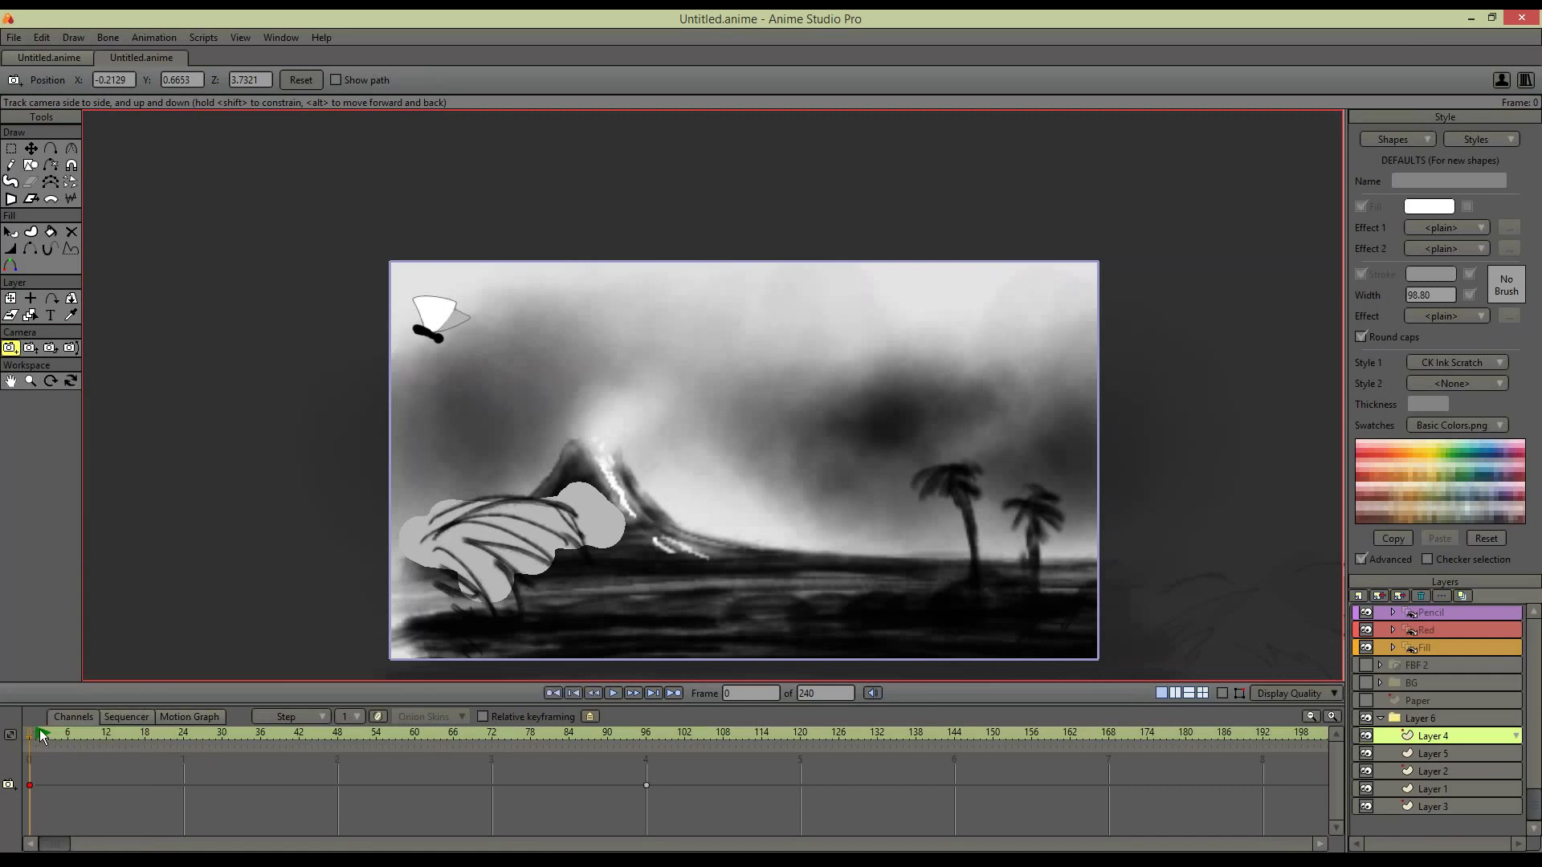
drag(42, 736, 393, 742)
Try enlarging the Layer 2 palm-tree painting to about 1.69 scale and shifting it left, and undo both changes
click(1457, 791)
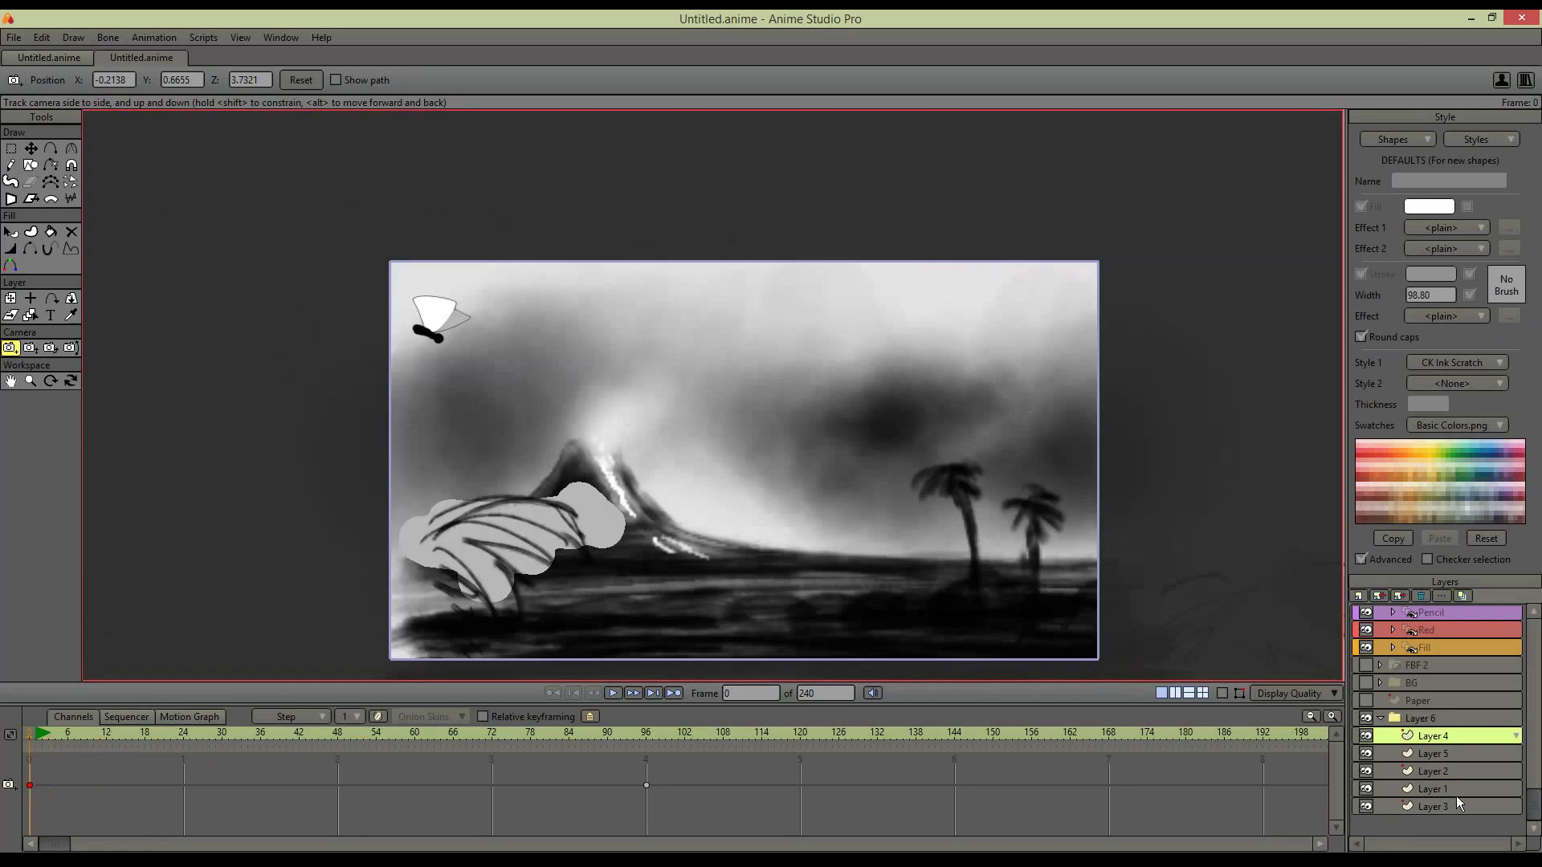
click(1375, 769)
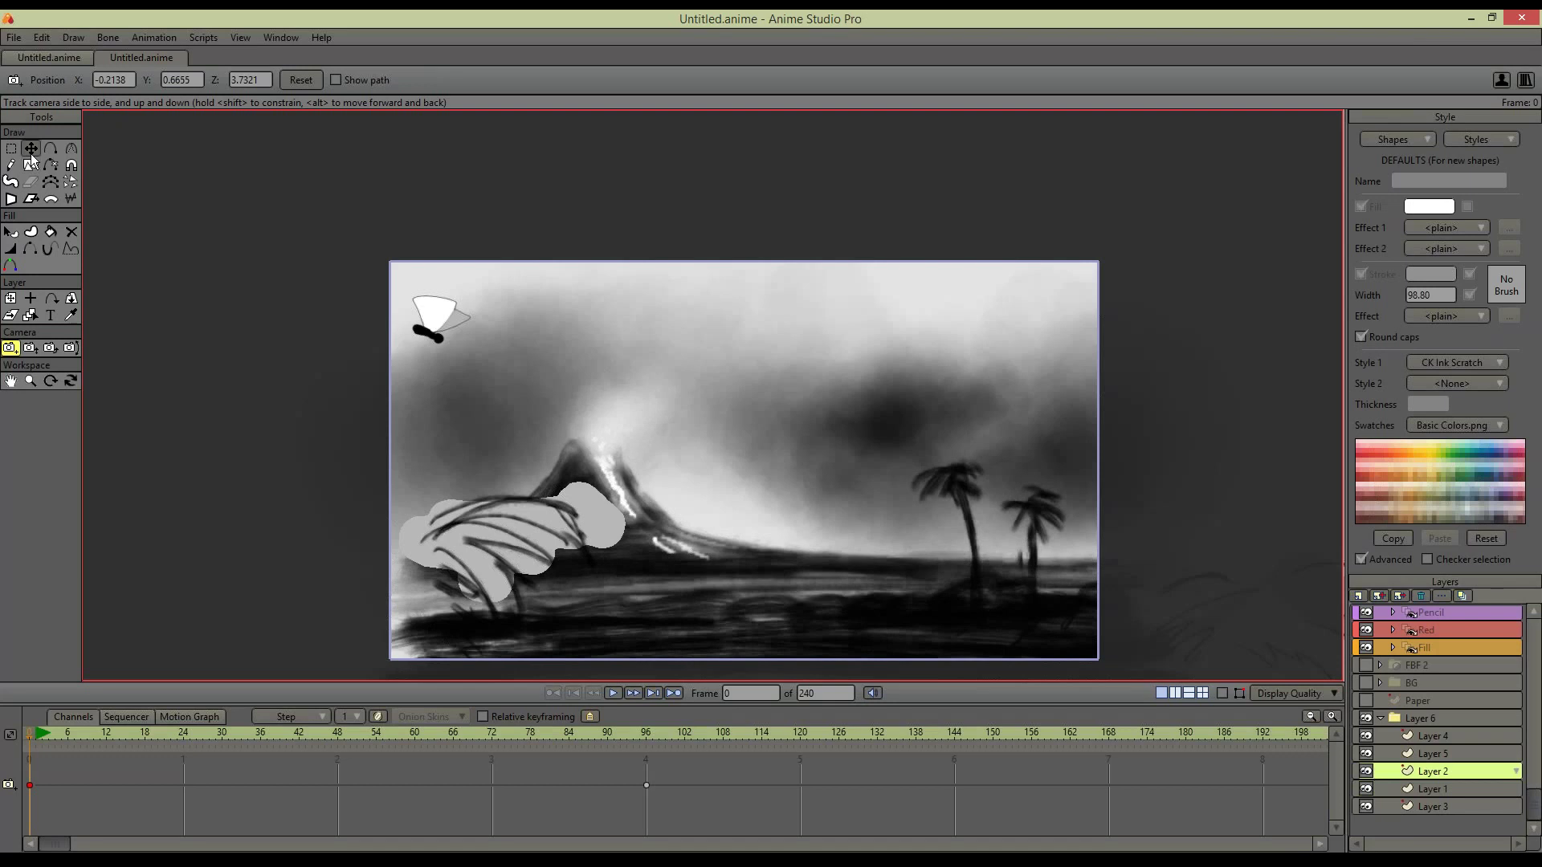
click(10, 299)
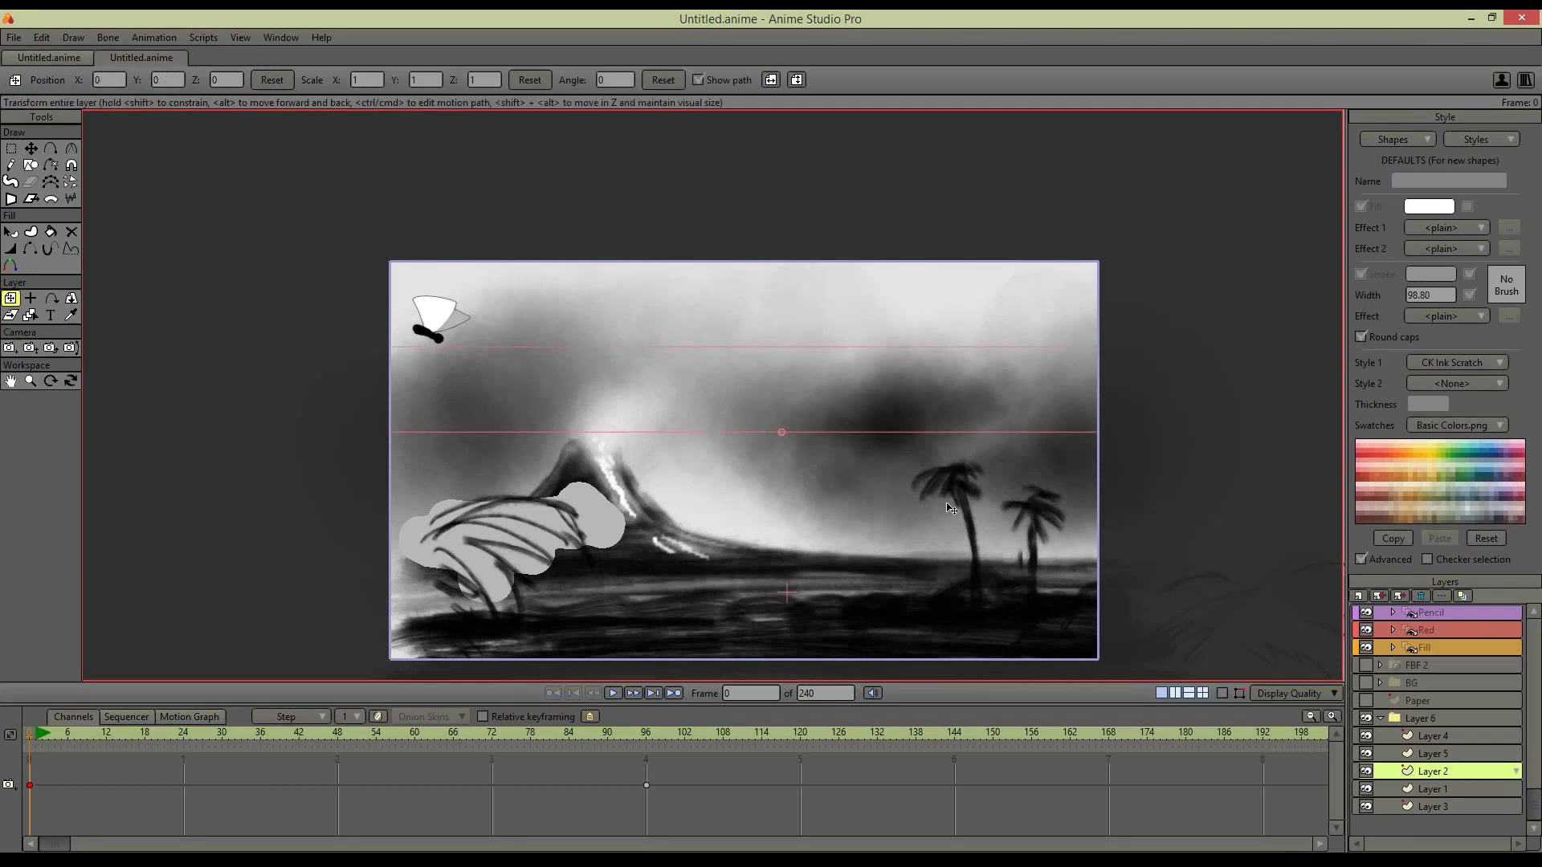
drag(850, 481, 650, 399)
scroll(650, 399, down, 2)
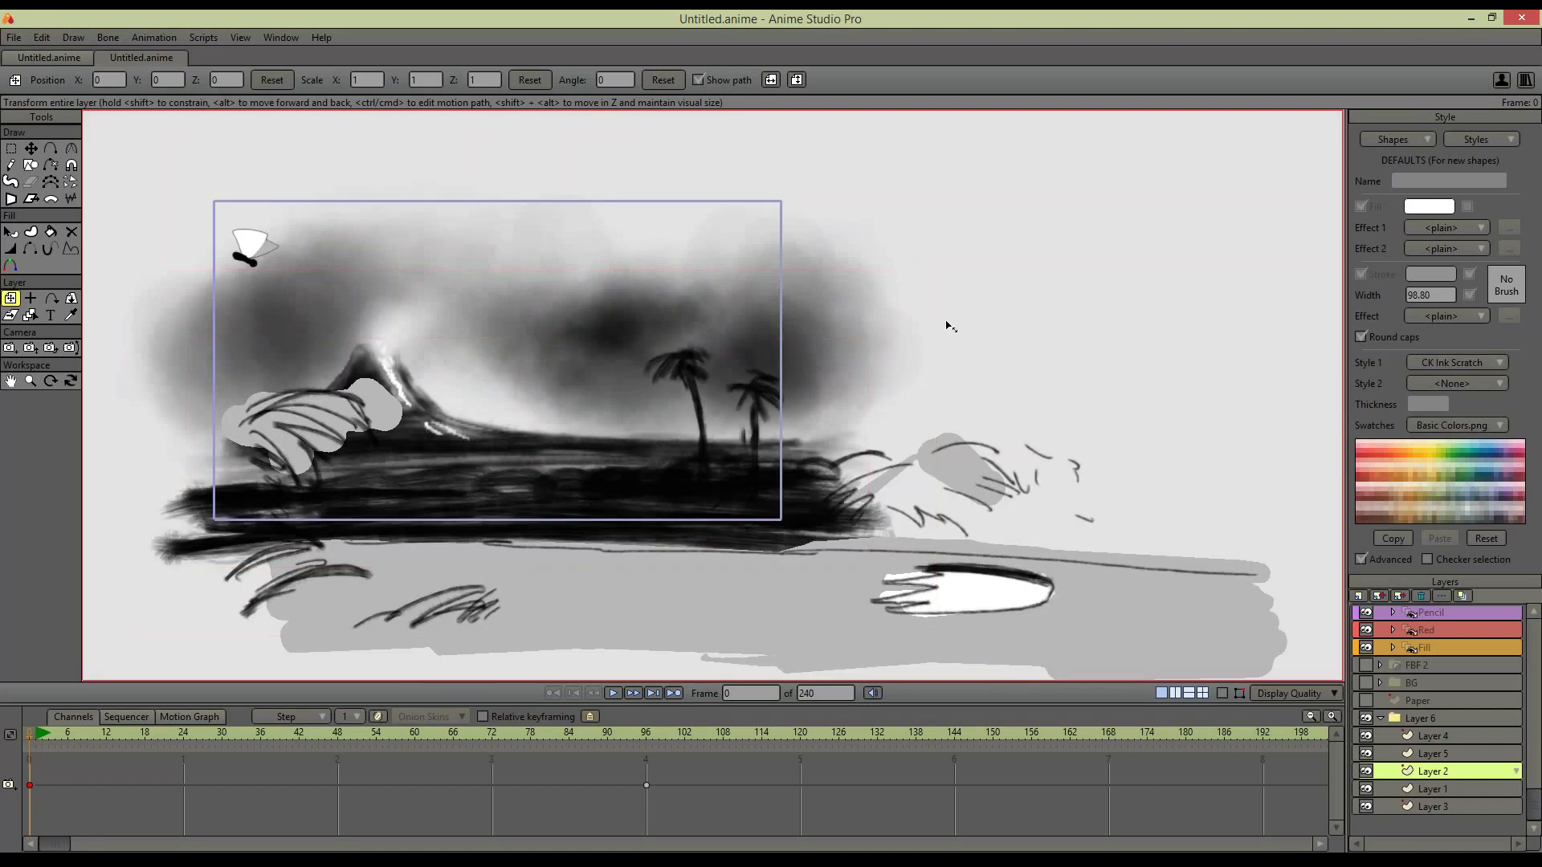
drag(947, 326, 1237, 229)
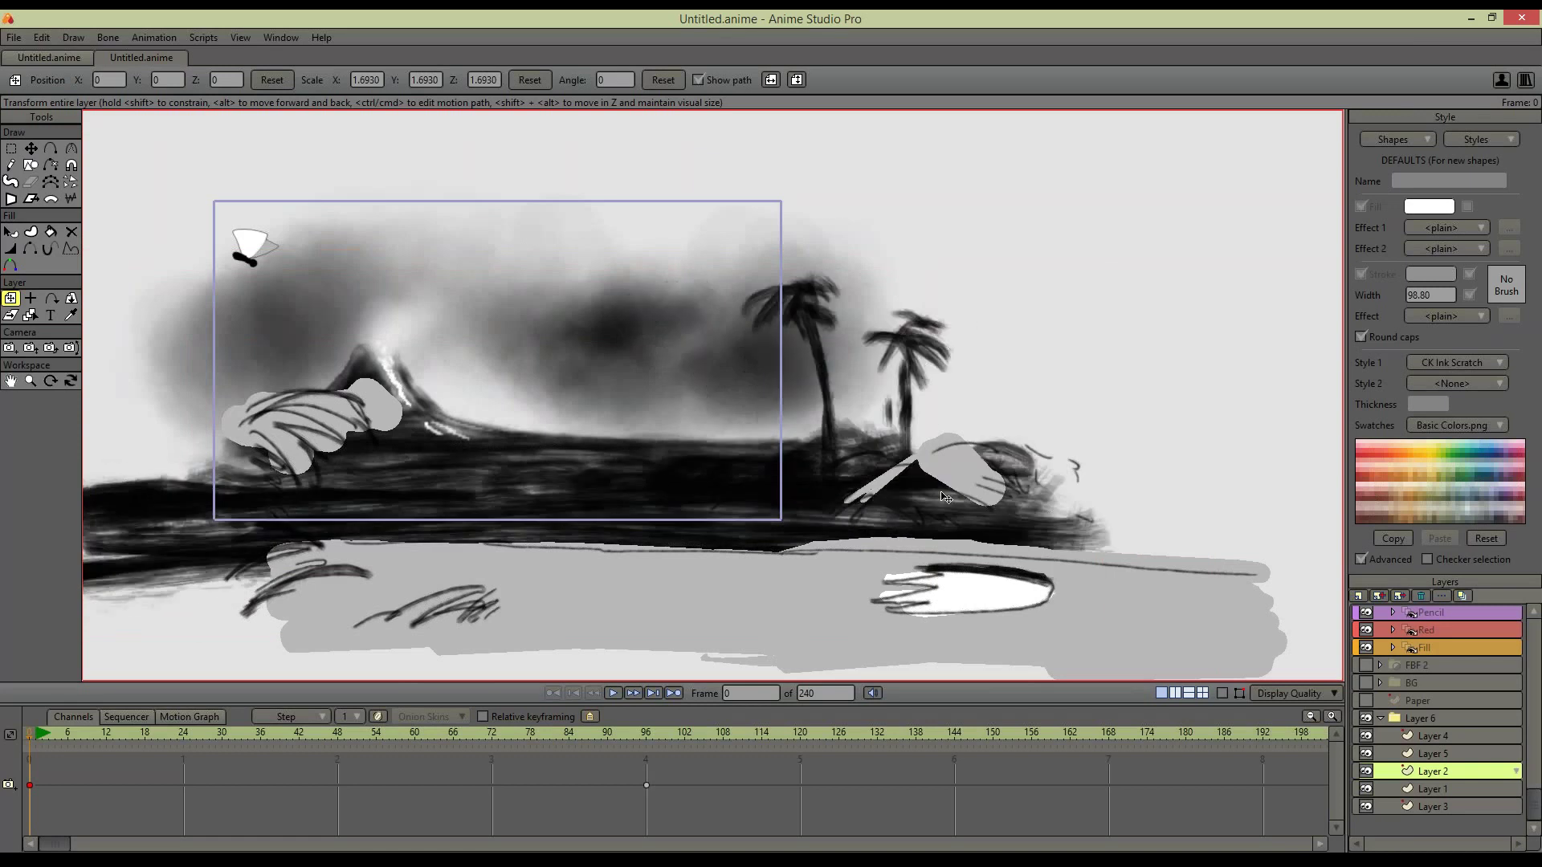
drag(946, 498, 826, 499)
key(ctrl+z)
key(ctrl+z)
Extend Layer 2's dark ground to the right beyond the camera frame with Freehand strokes in black at alpha 28
click(10, 165)
click(1442, 274)
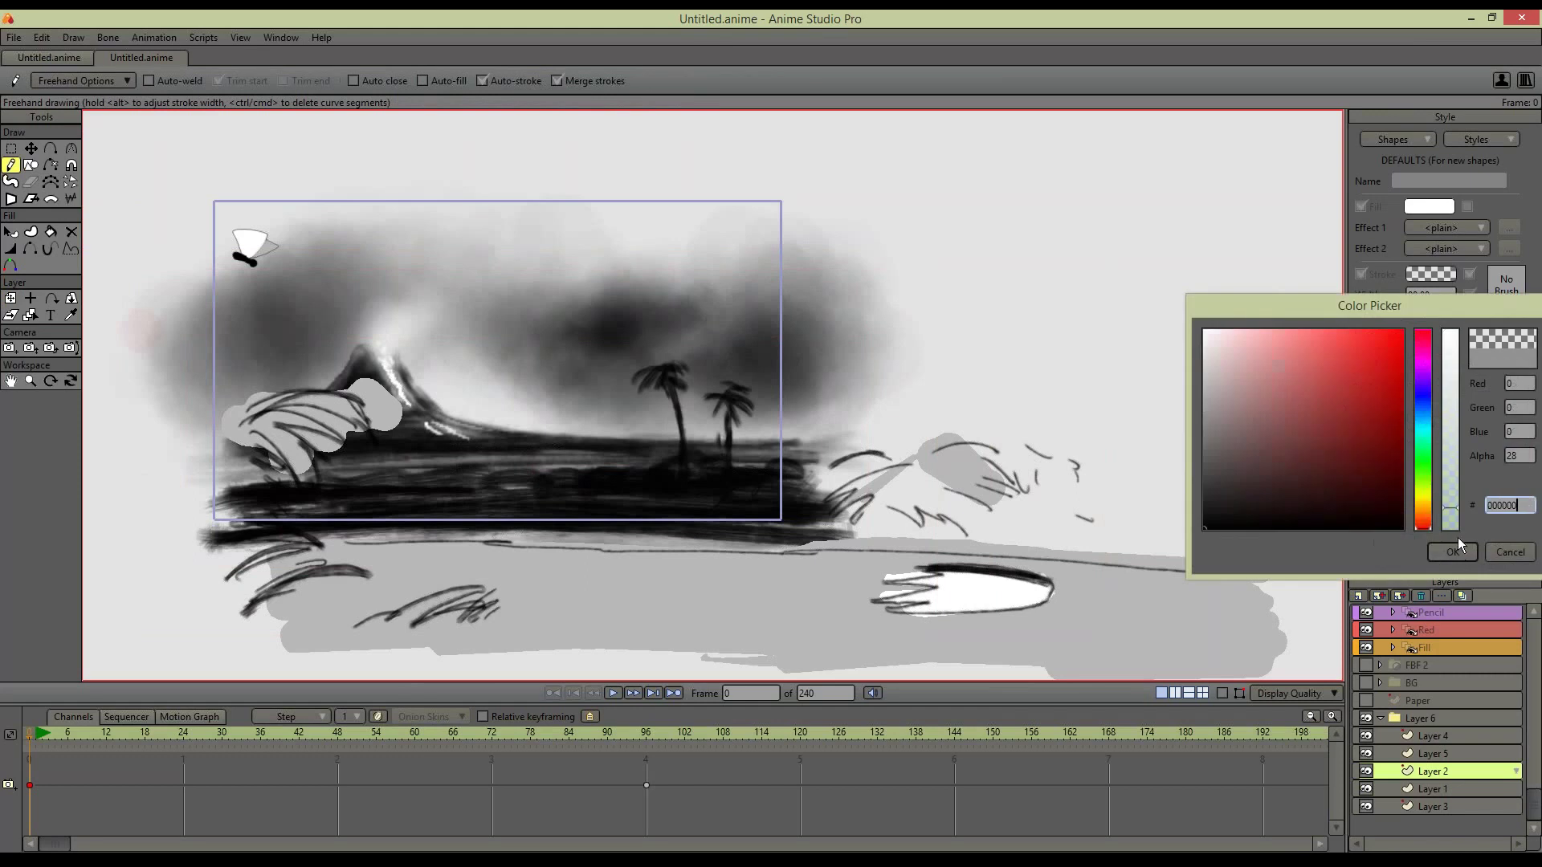
click(1455, 552)
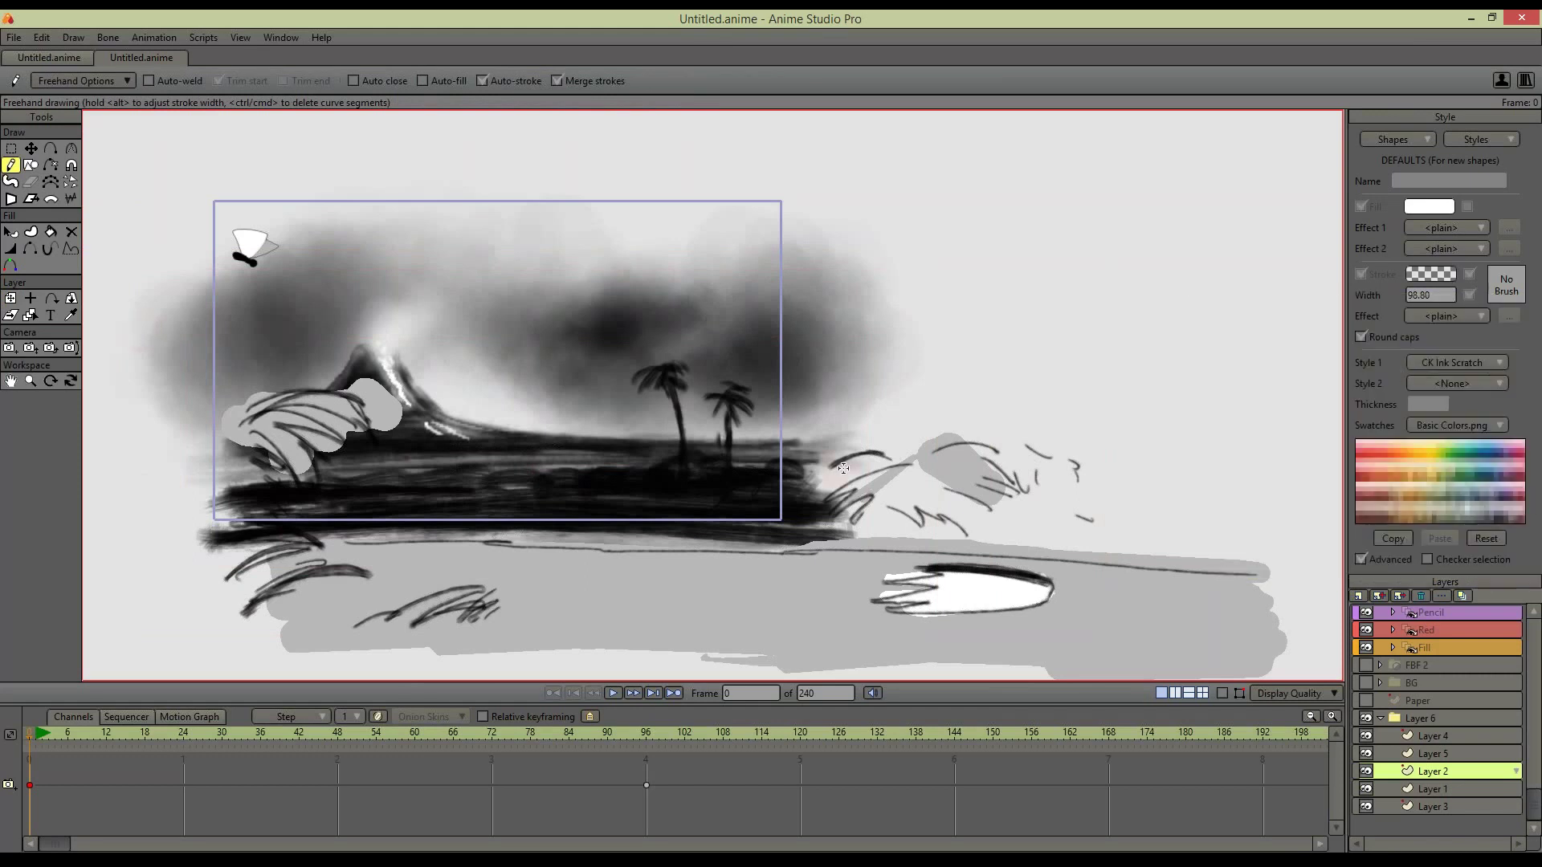
mouse_move(841, 472)
mouse_down()
mouse_move(1176, 481)
mouse_move(763, 502)
mouse_move(1044, 518)
mouse_move(715, 545)
mouse_up()
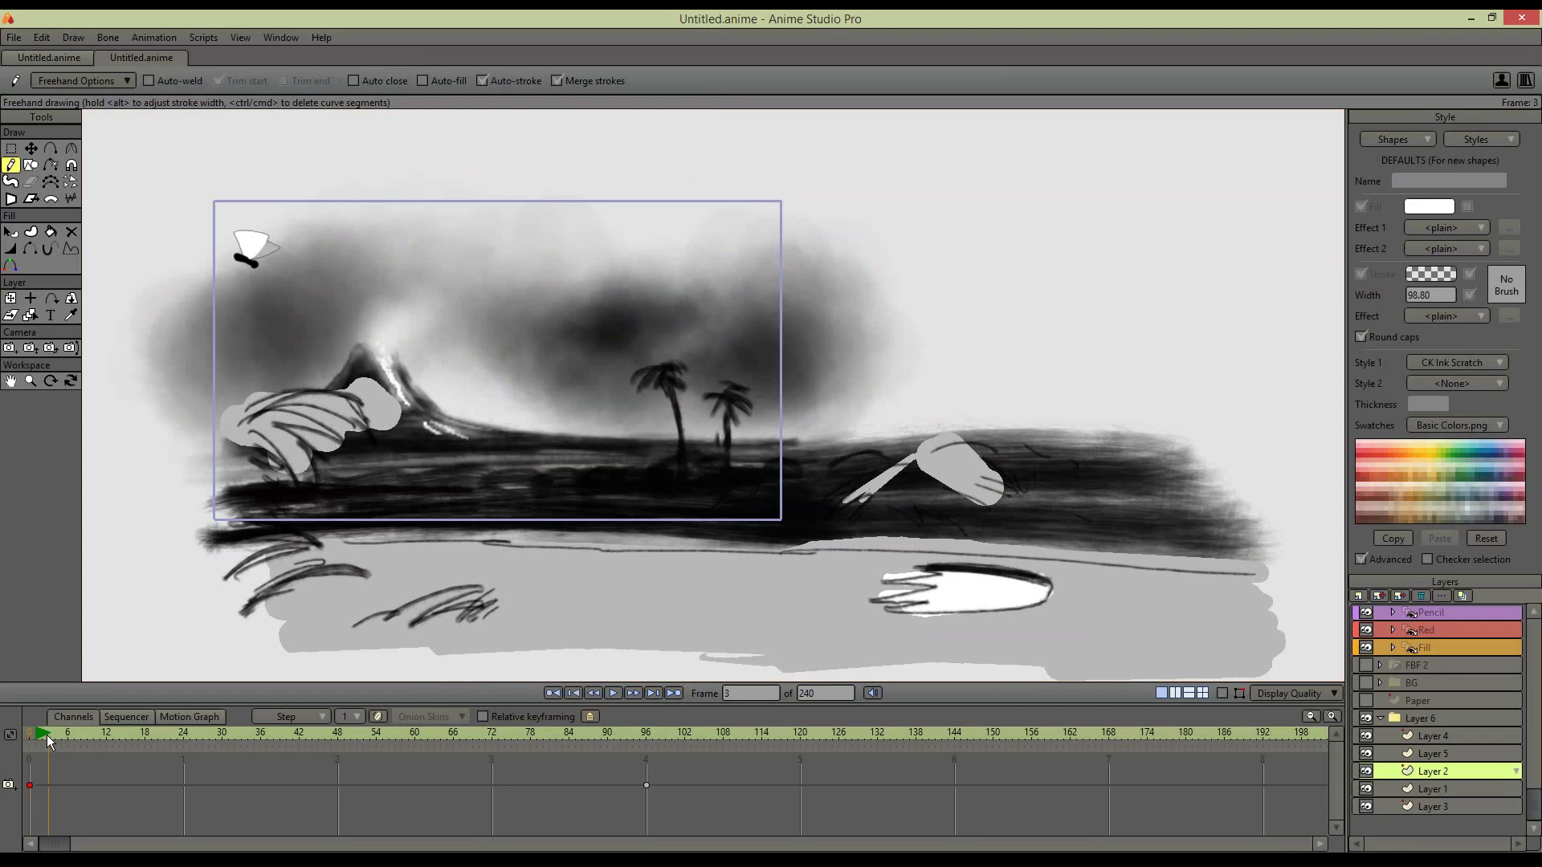
Scrub through the timeline to check the camera move over the extended ground, and return to frame 2
click(157, 734)
drag(215, 739, 681, 725)
click(479, 734)
click(99, 734)
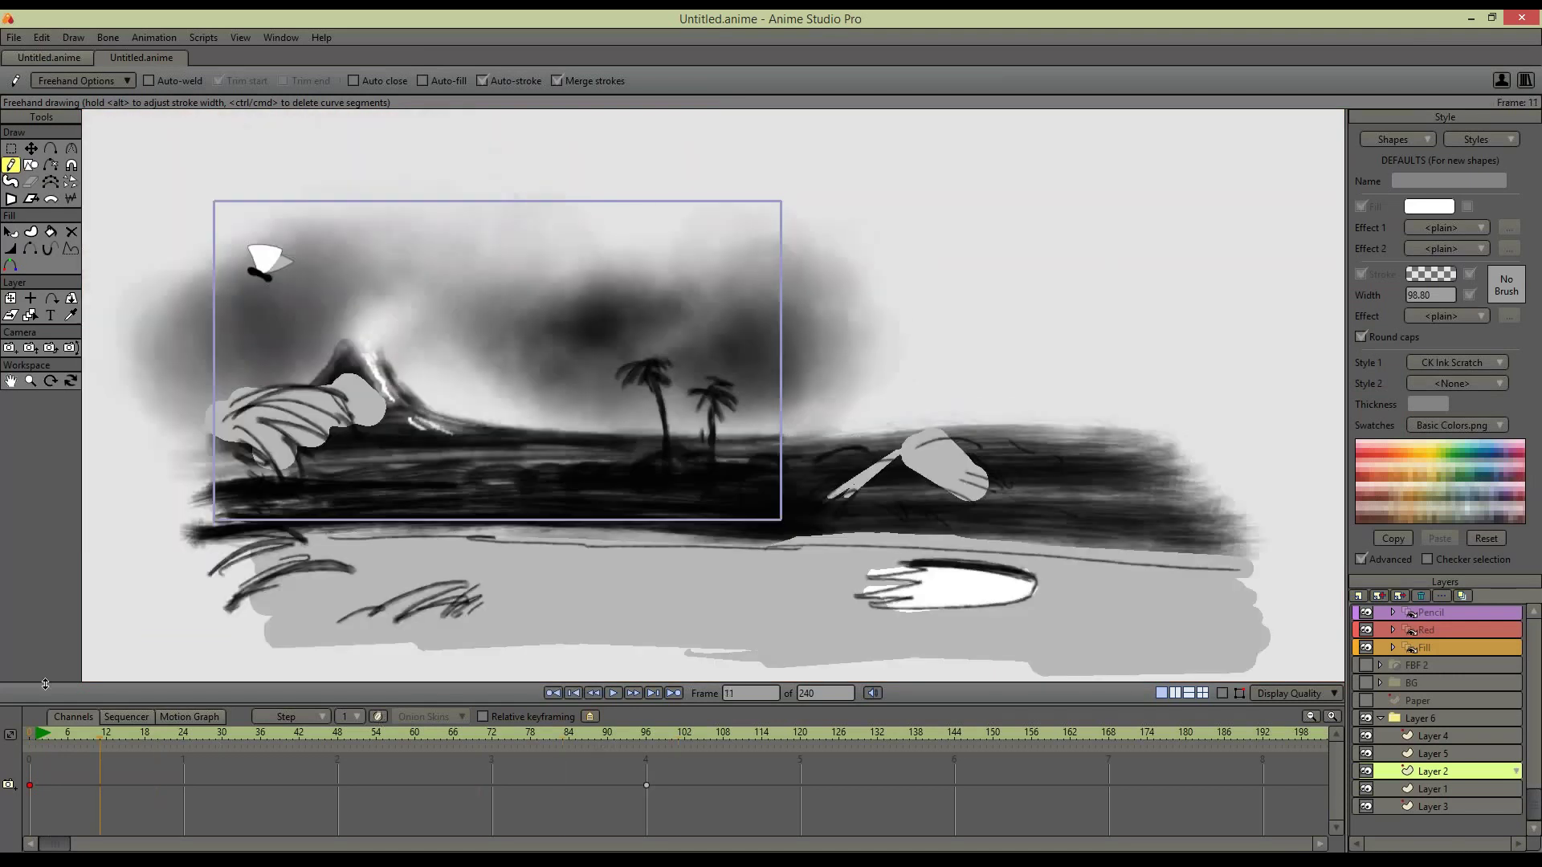
click(42, 734)
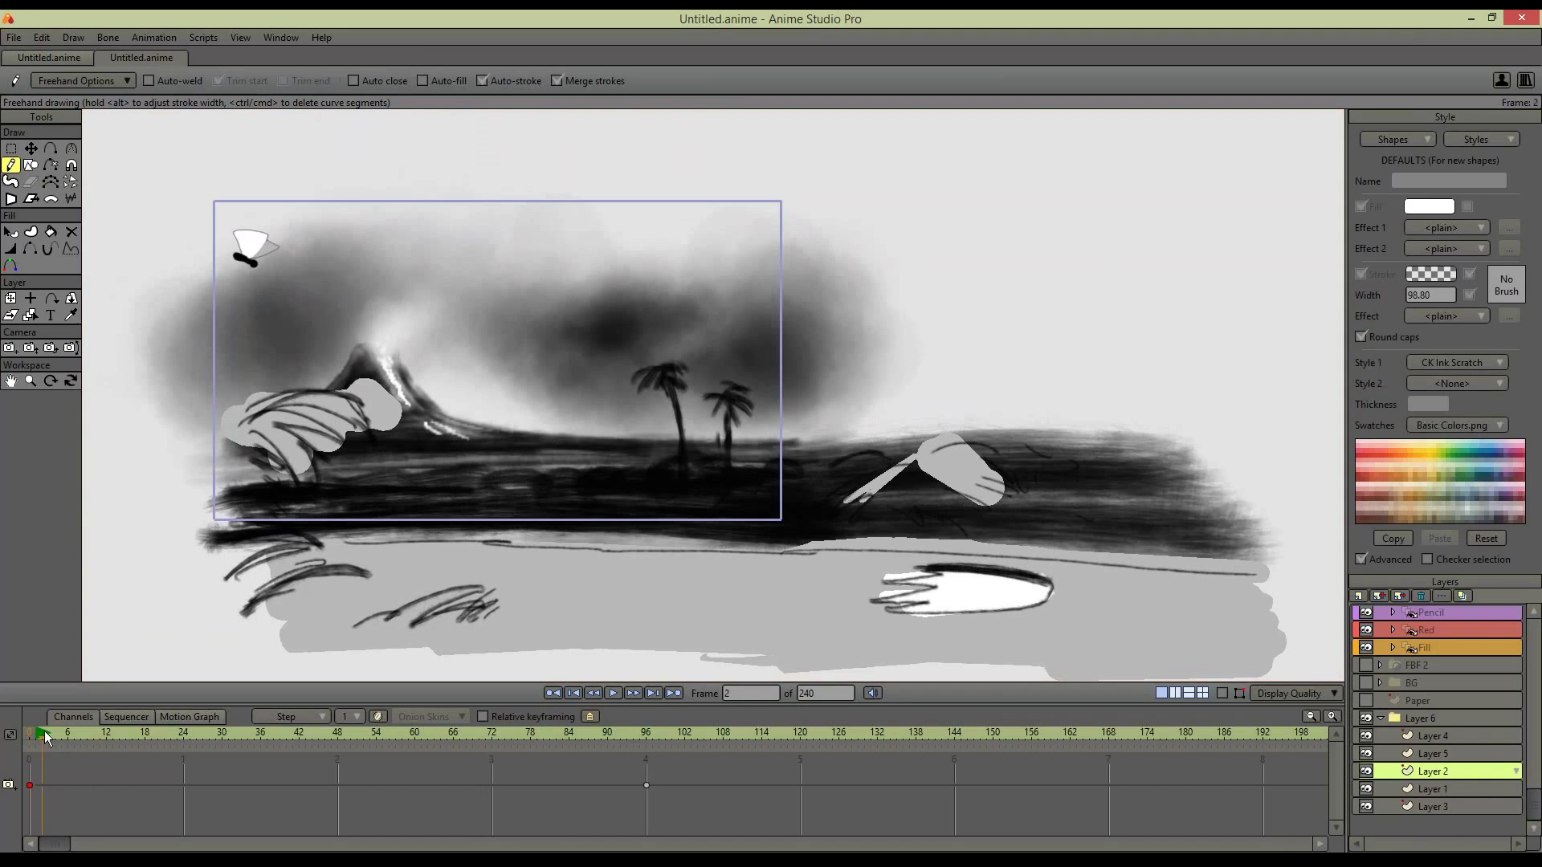
Go to frame 96 and hide Layer 2, Layer 1 and Layer 3 inside the Layer 6 group
drag(45, 731, 639, 723)
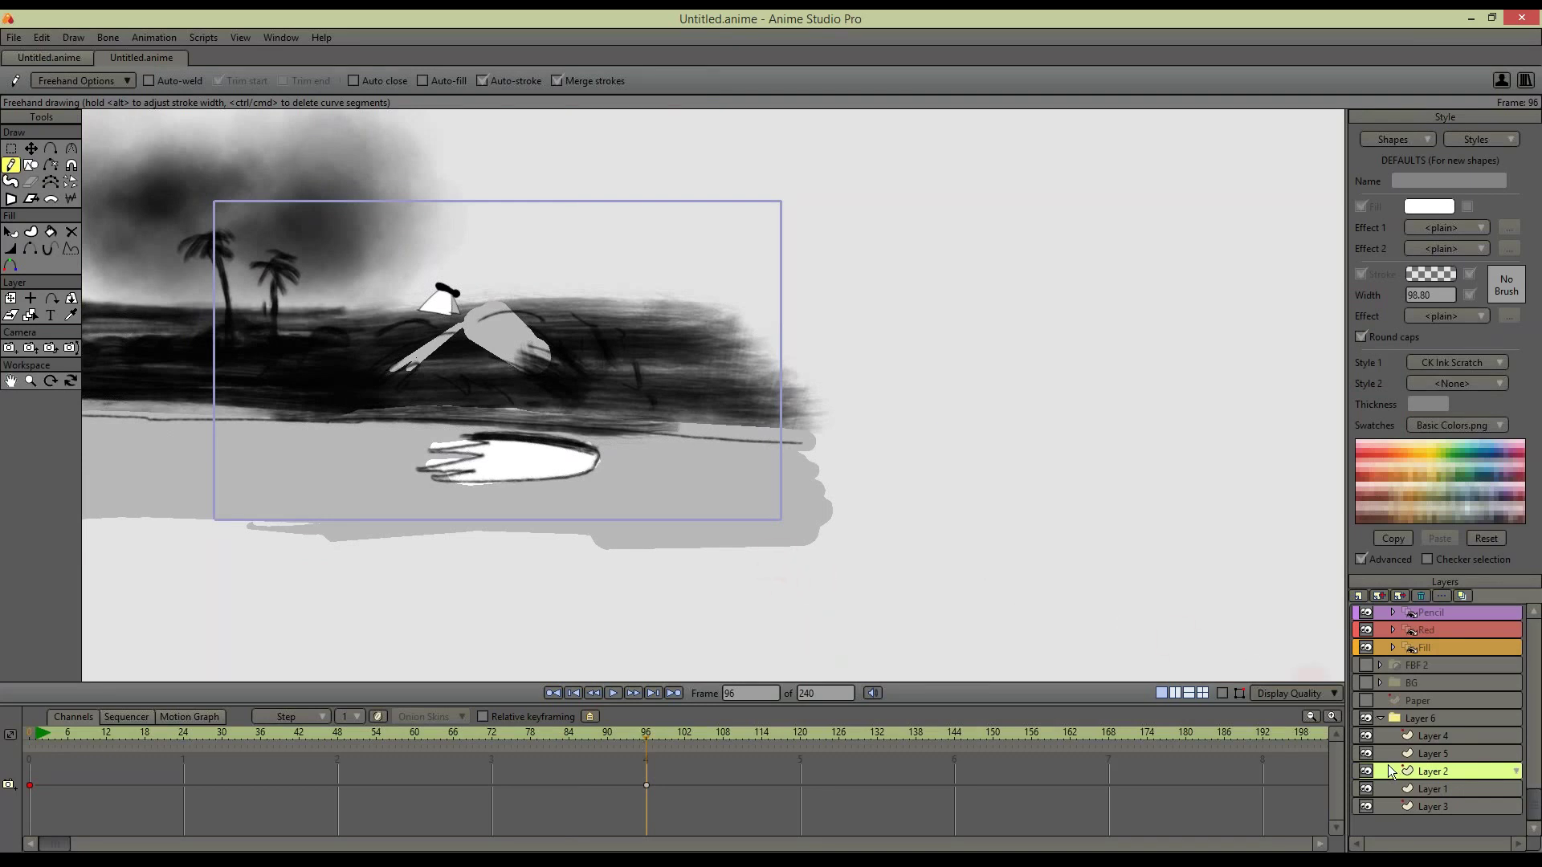
mouse_move(962, 493)
mouse_down()
mouse_move(1100, 535)
mouse_move(1109, 521)
mouse_up()
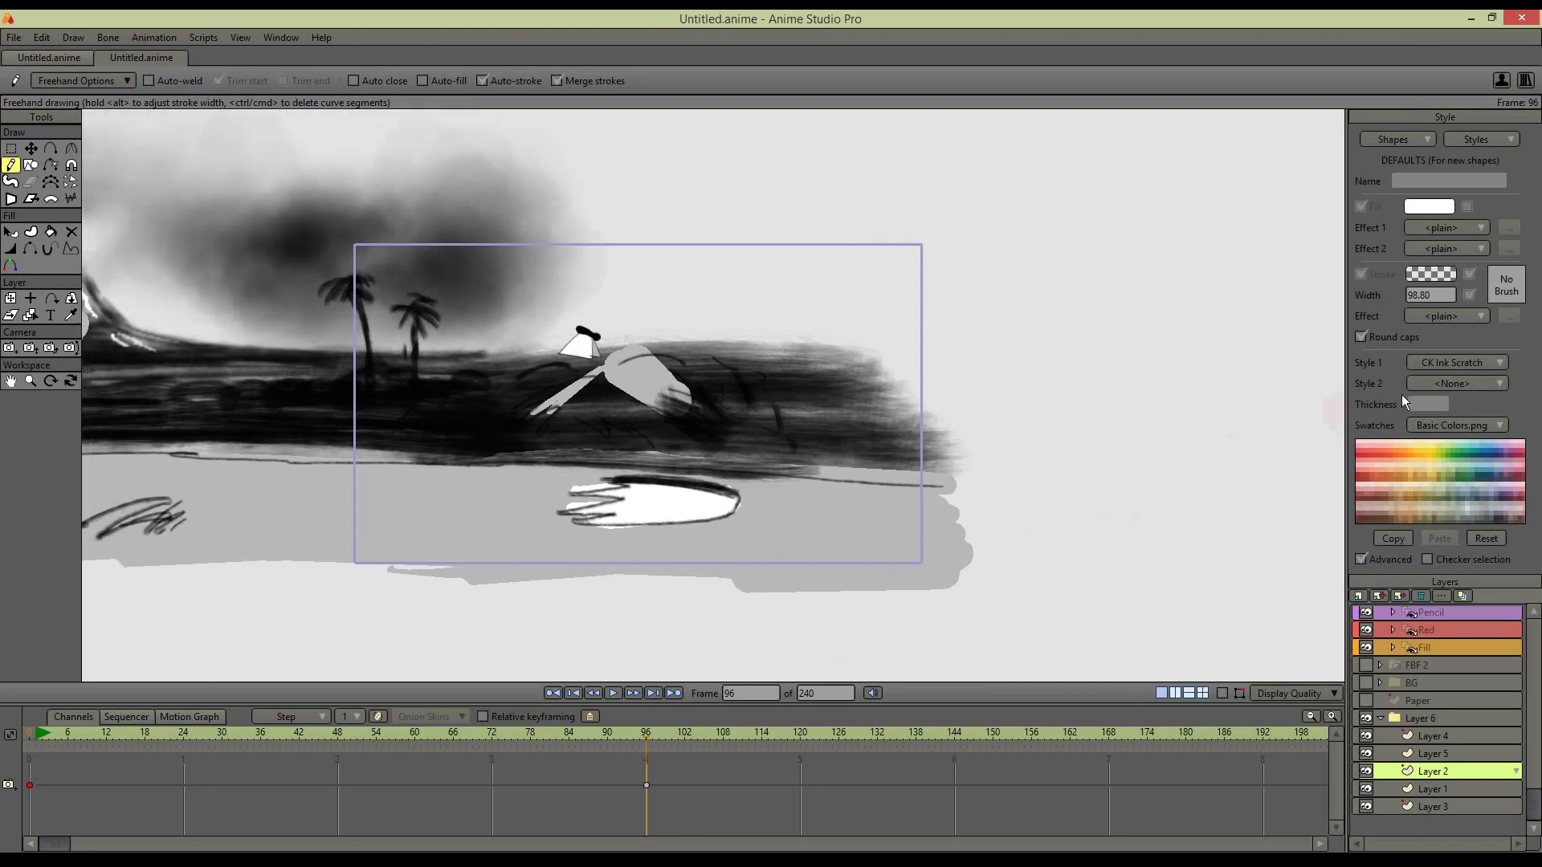
click(1472, 138)
click(1405, 97)
click(1365, 772)
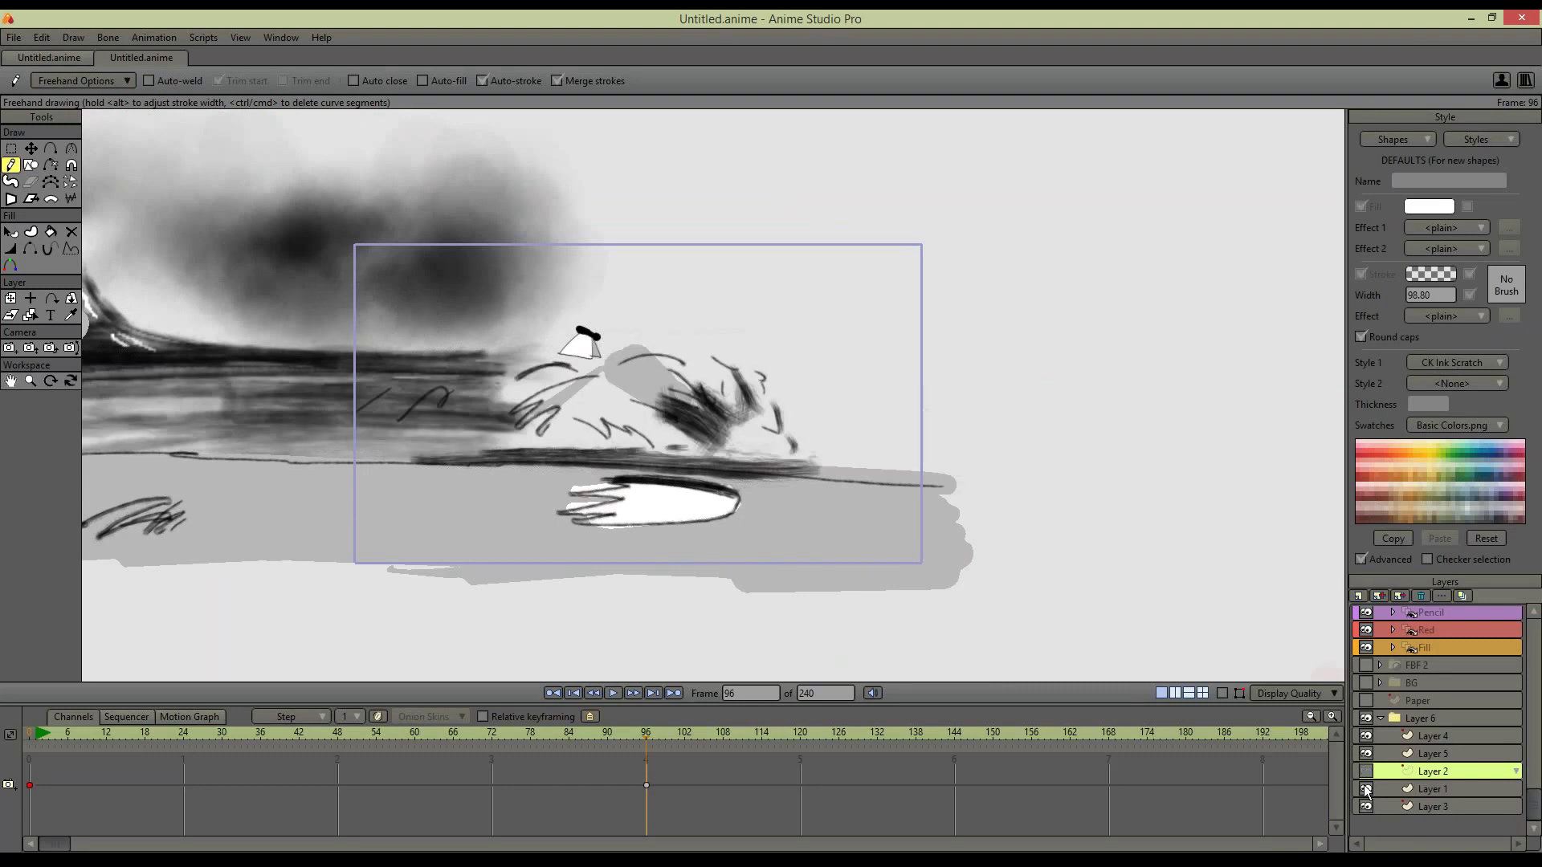
click(1366, 788)
click(1366, 806)
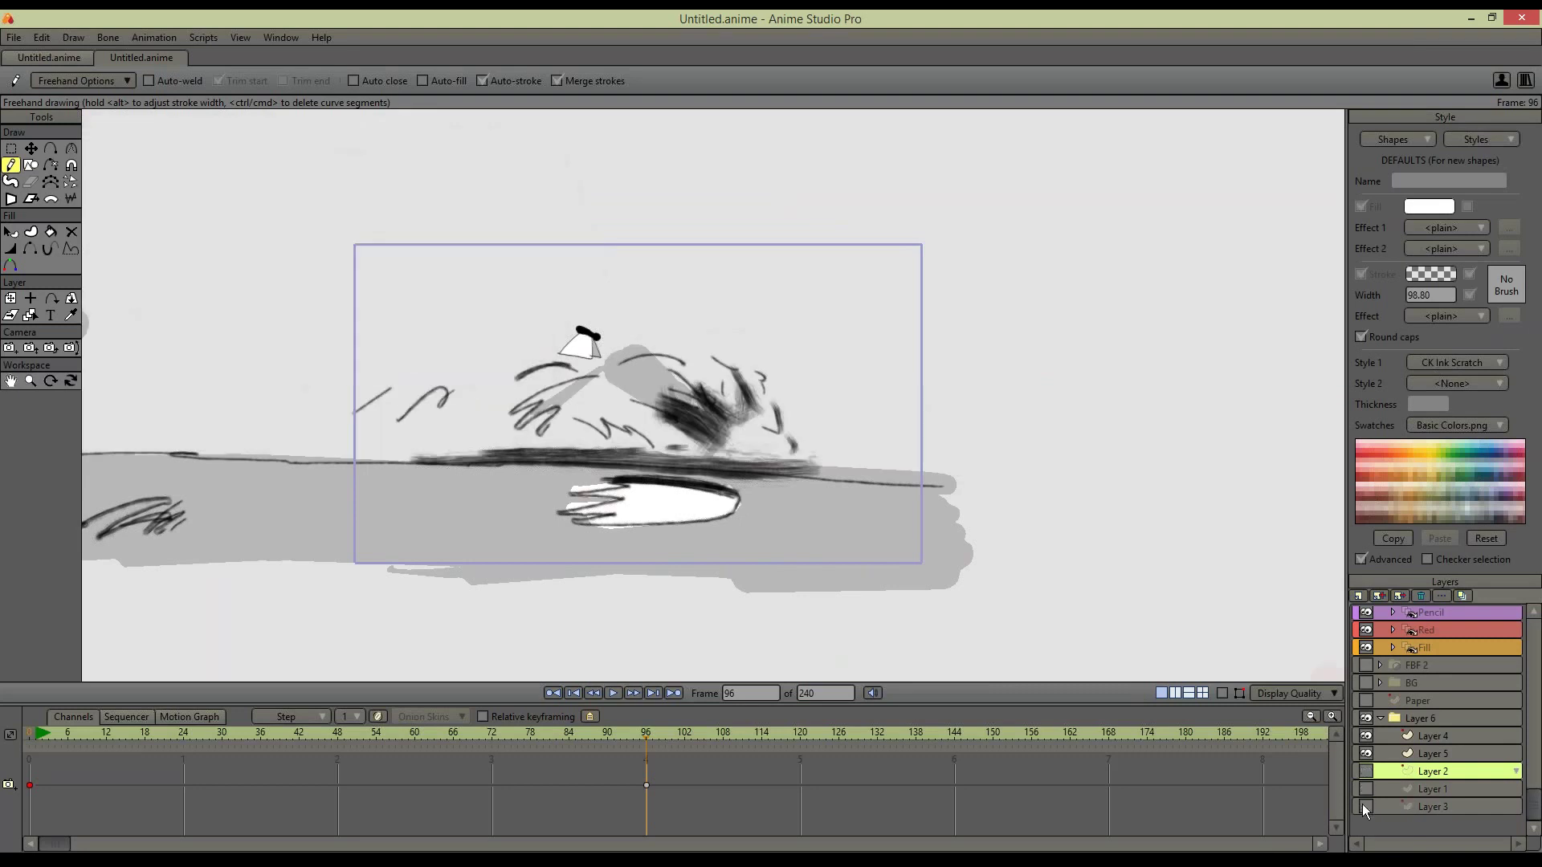
click(1366, 752)
click(1366, 753)
Hide Layer 4, then lasso the loose strokes and gray shape above the horizon on Layer 5 and delete them
key(g)
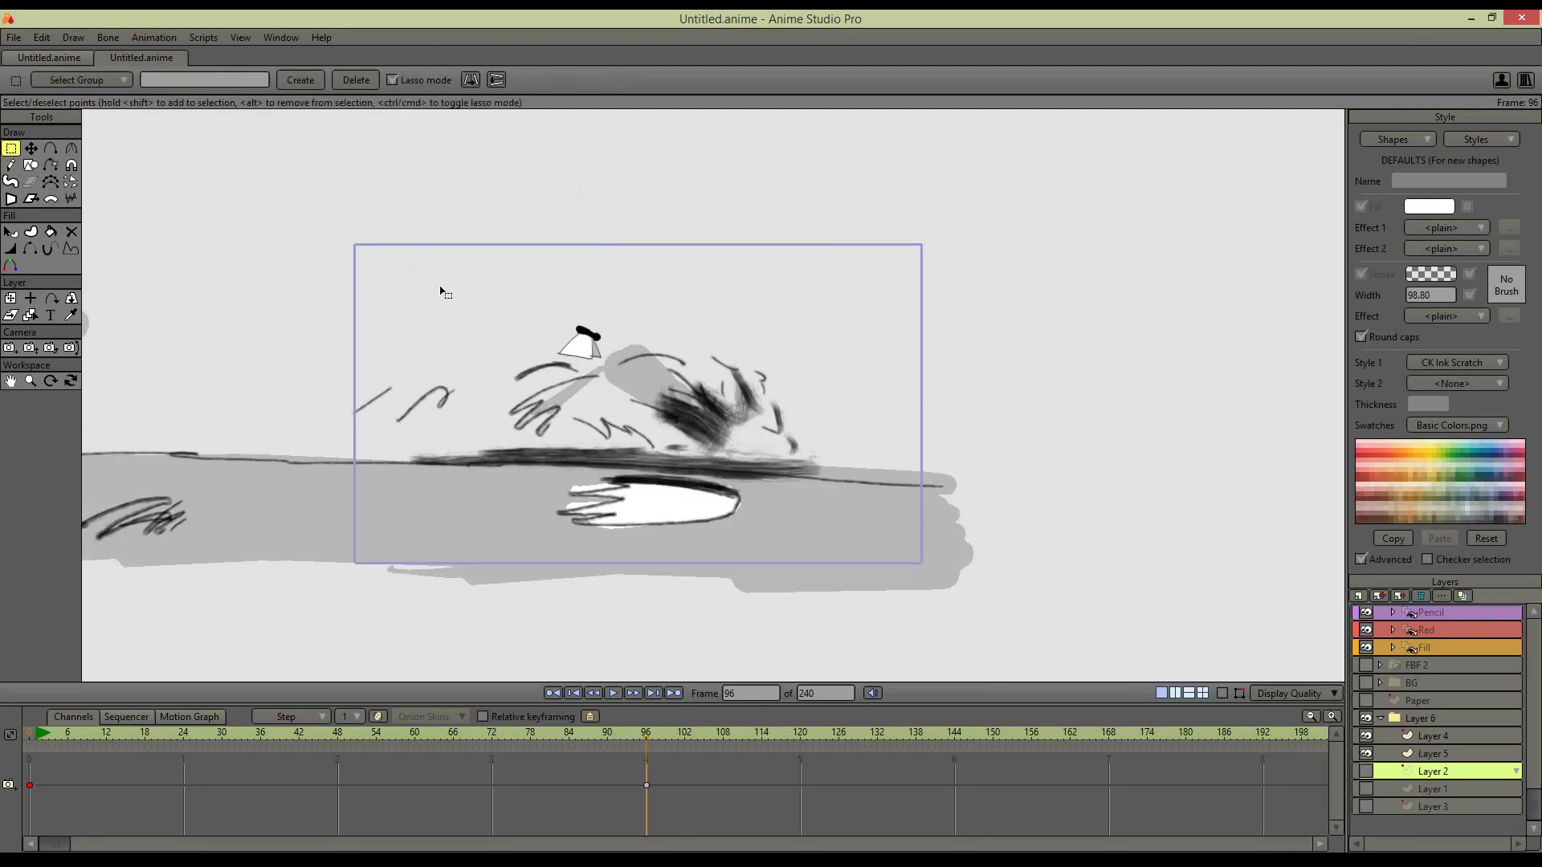
mouse_move(321, 367)
mouse_down()
mouse_move(650, 455)
mouse_move(630, 309)
mouse_up()
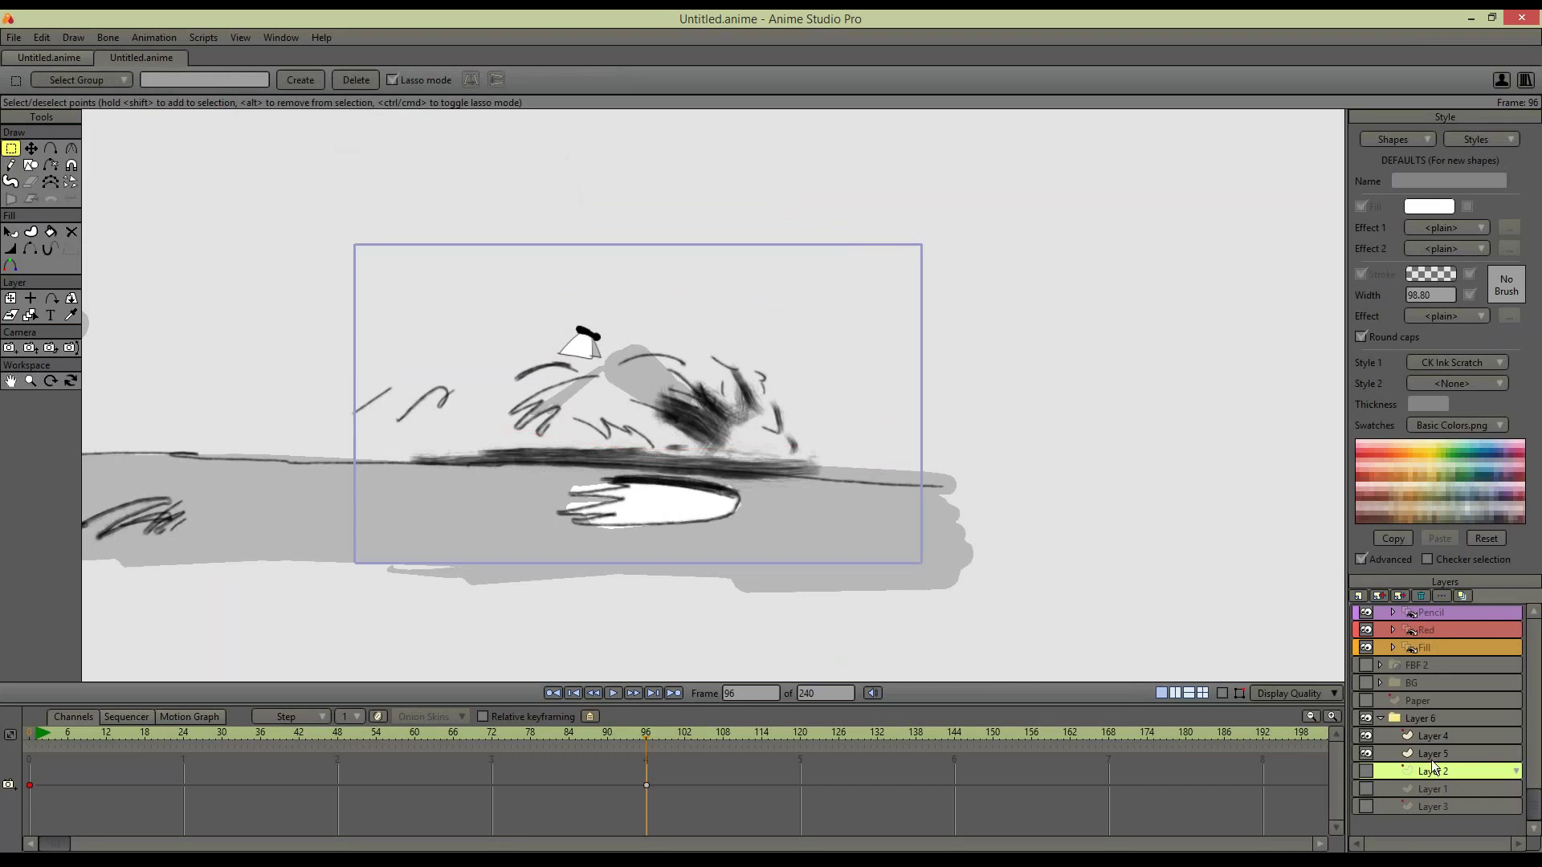
click(1366, 753)
click(1380, 752)
click(1369, 754)
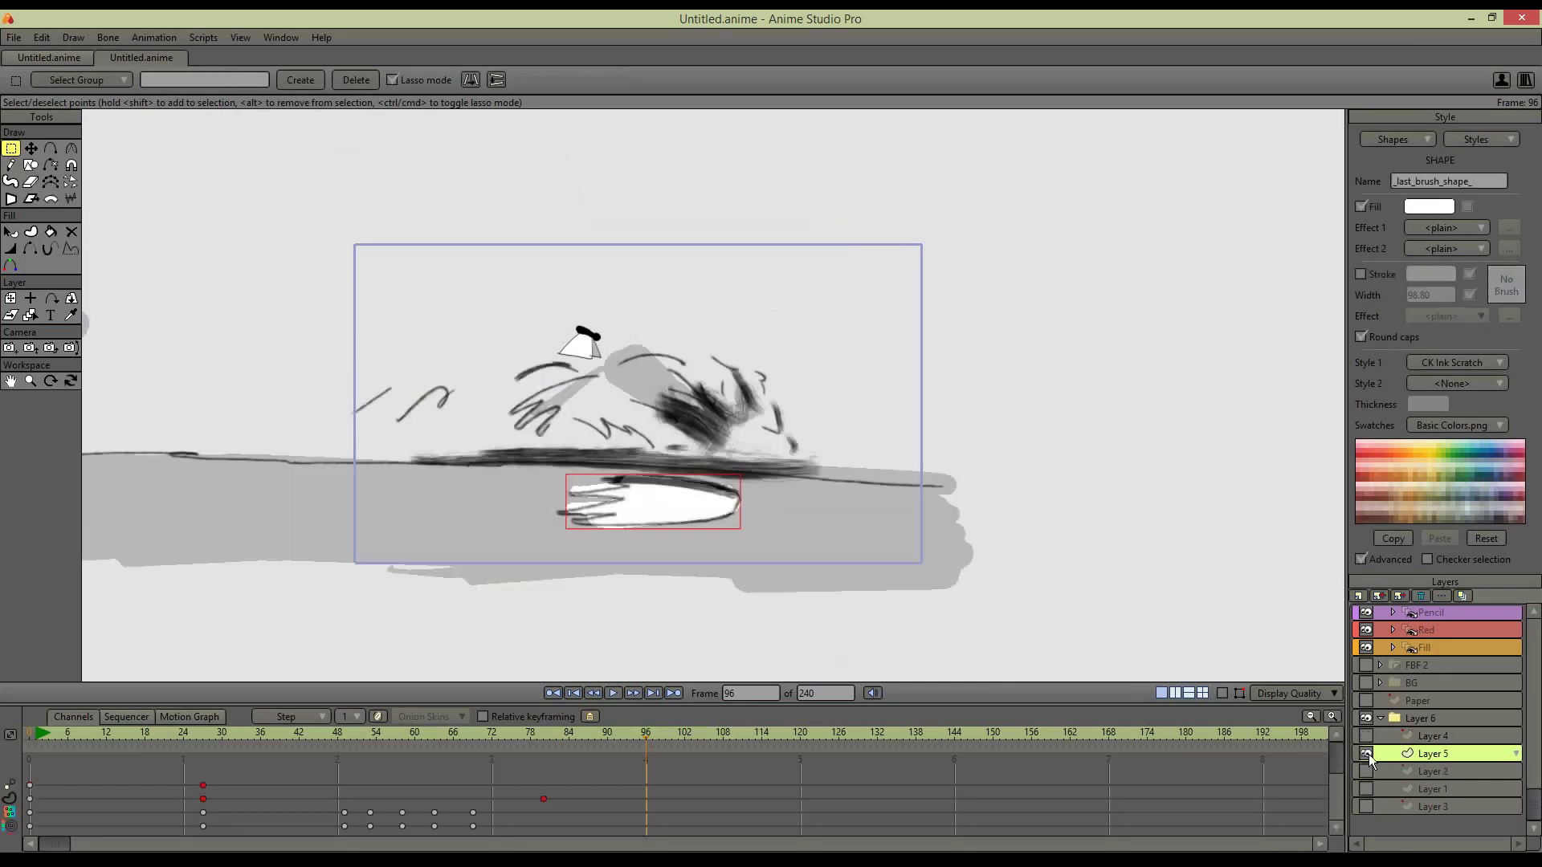
mouse_move(339, 354)
mouse_down()
mouse_move(592, 456)
mouse_move(857, 365)
mouse_move(706, 313)
mouse_up()
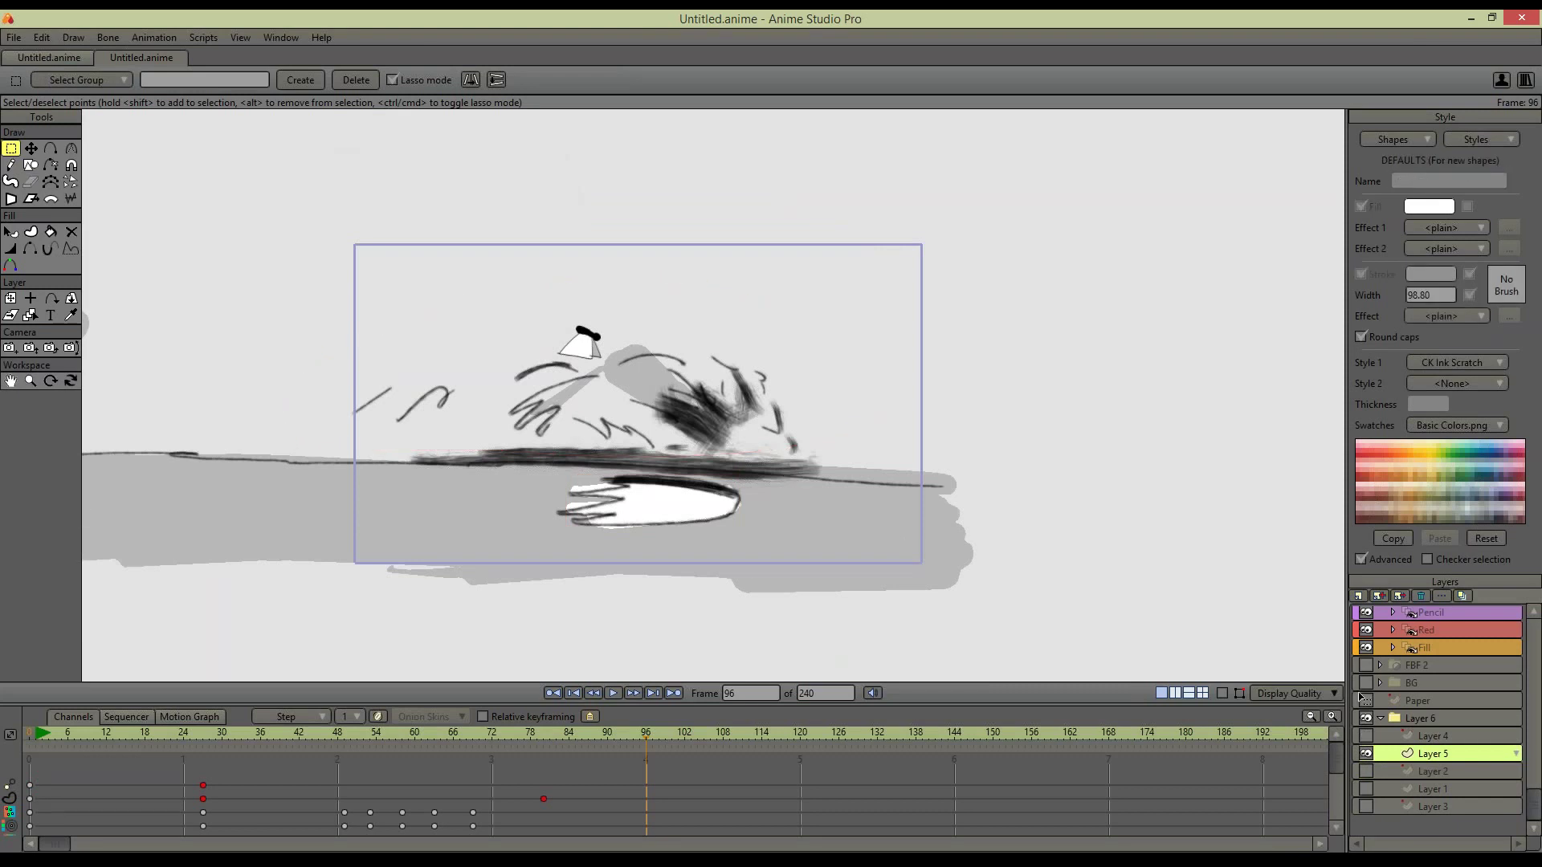
key(Delete)
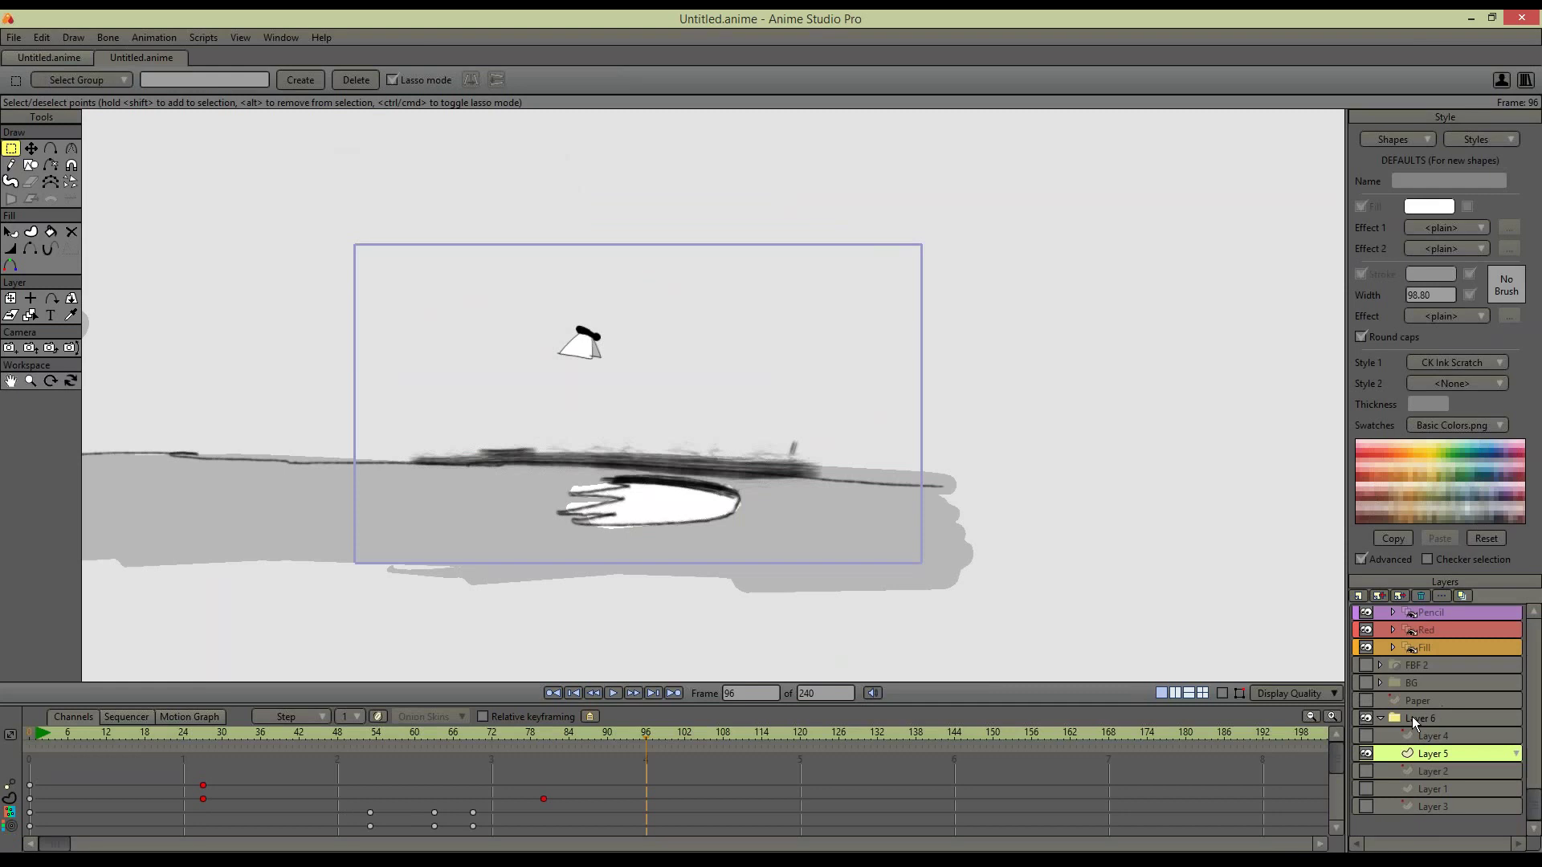
Collapse the Layer 6 group, make the FBF group visible and browse its coloured drawing layers
click(1376, 716)
click(1379, 719)
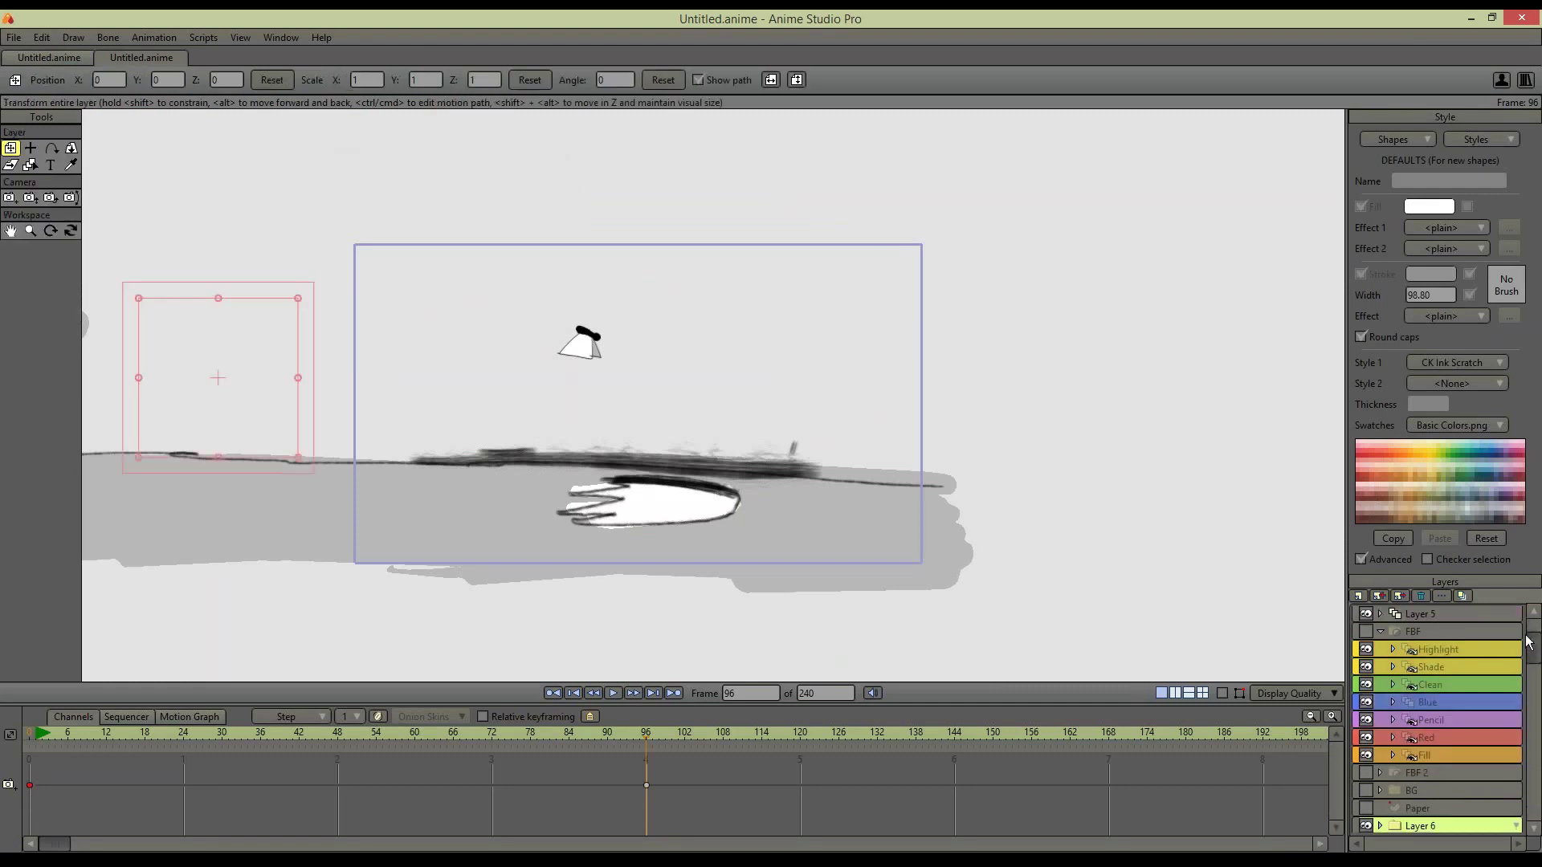
click(1369, 631)
click(1430, 629)
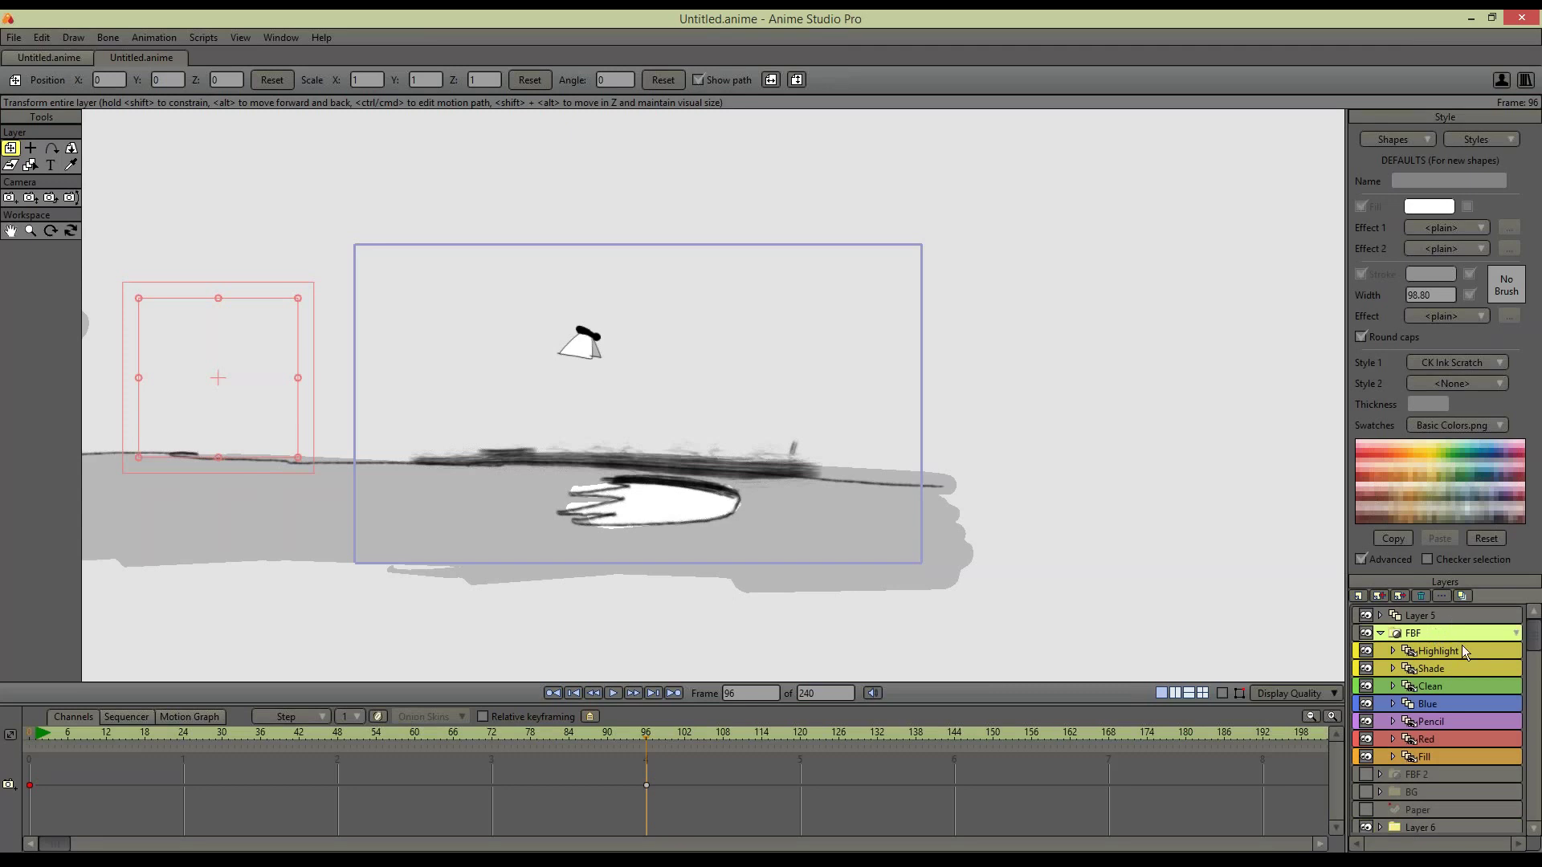
click(1461, 703)
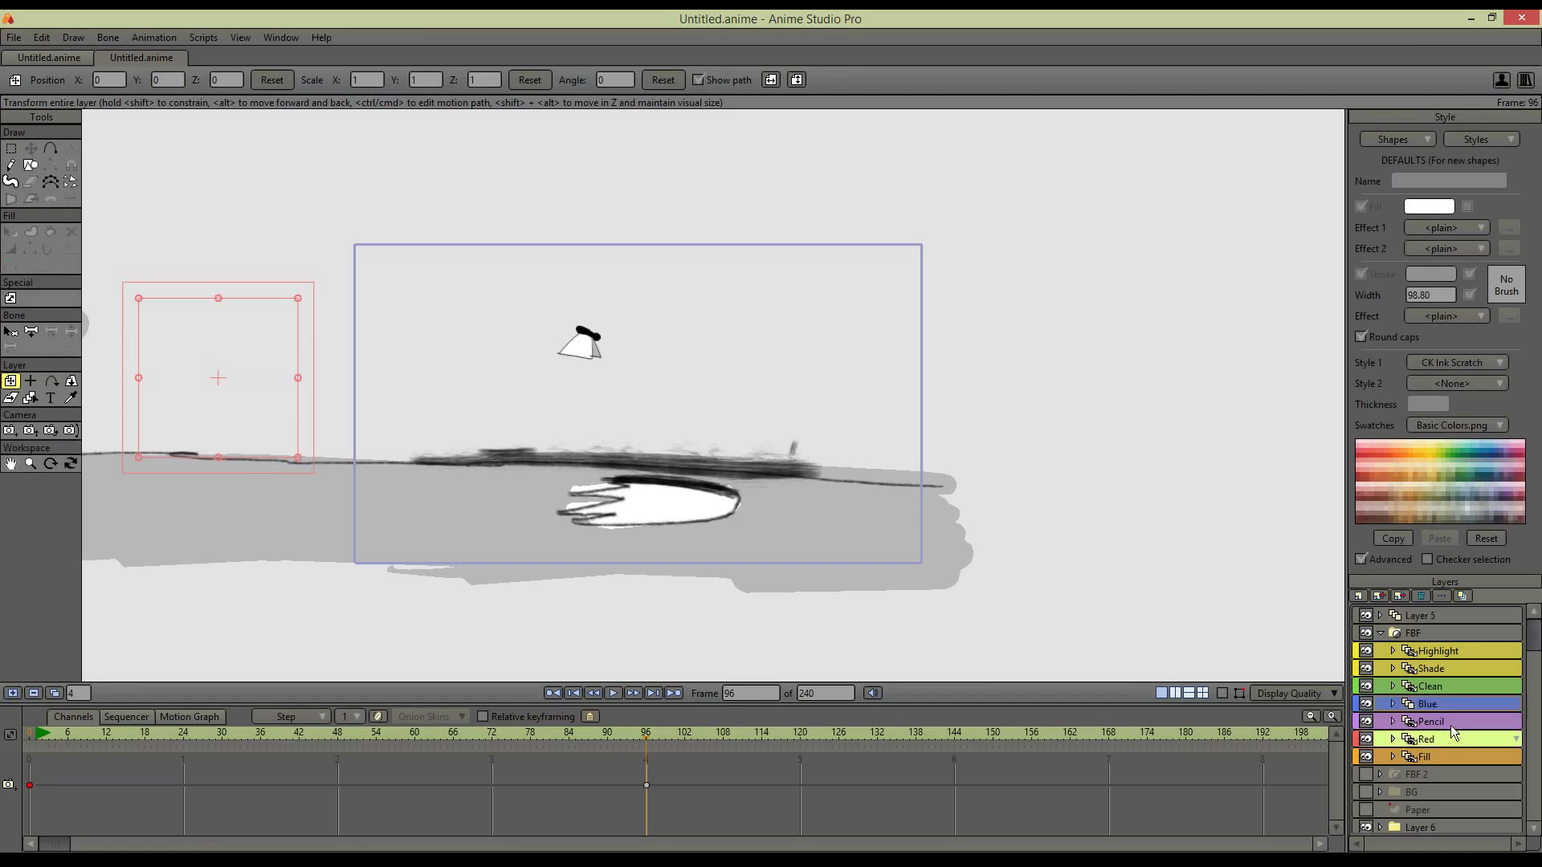
click(1451, 720)
click(1439, 757)
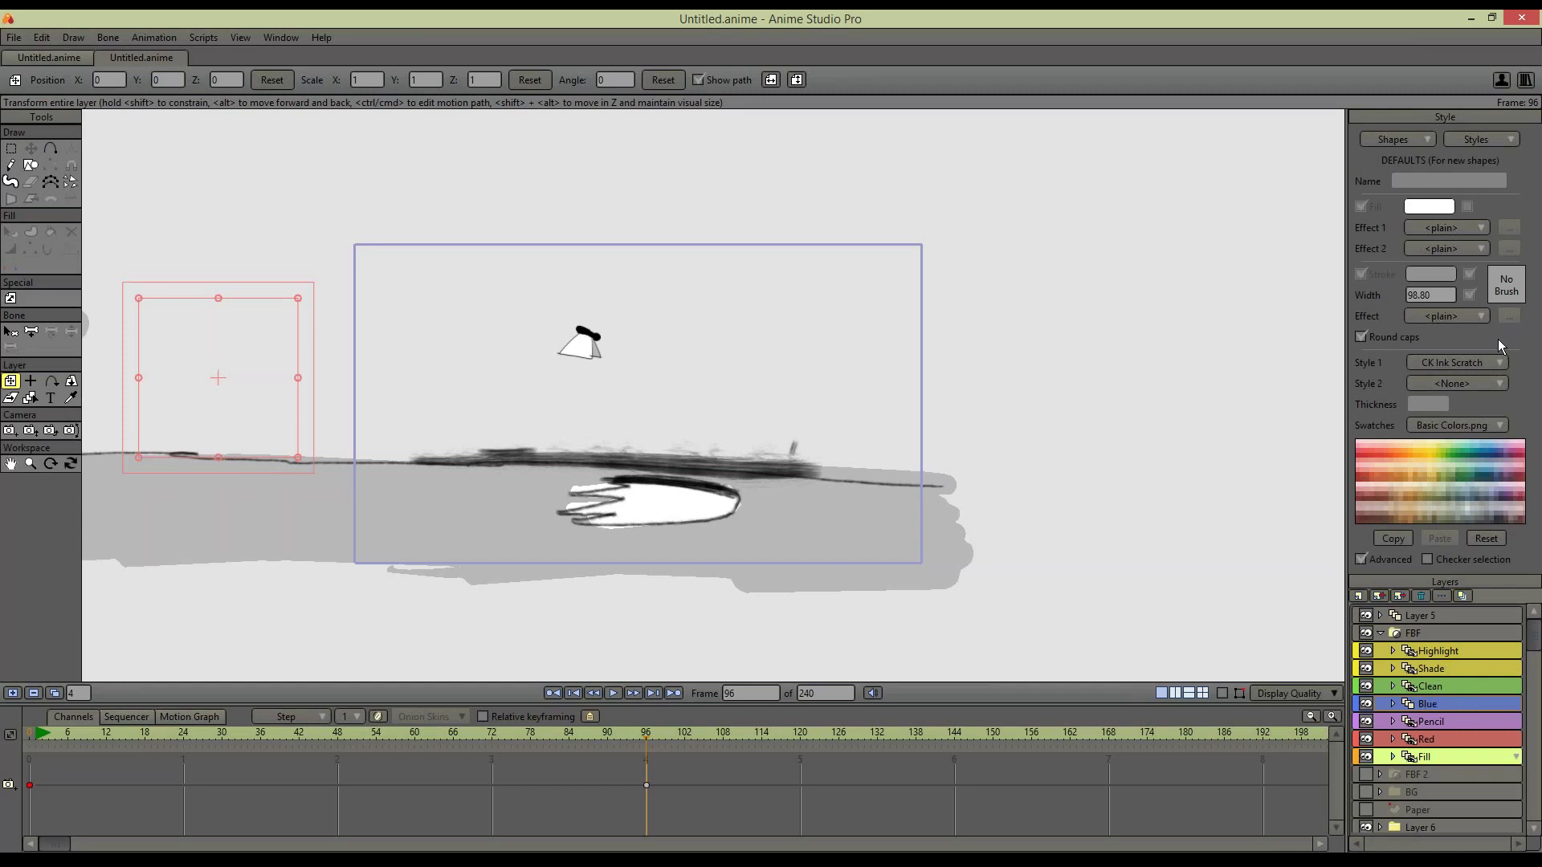
Choose the CK Sketch Blue Pencil style and select the Blue layer for Freehand drawing
click(1505, 140)
click(1484, 216)
click(1450, 704)
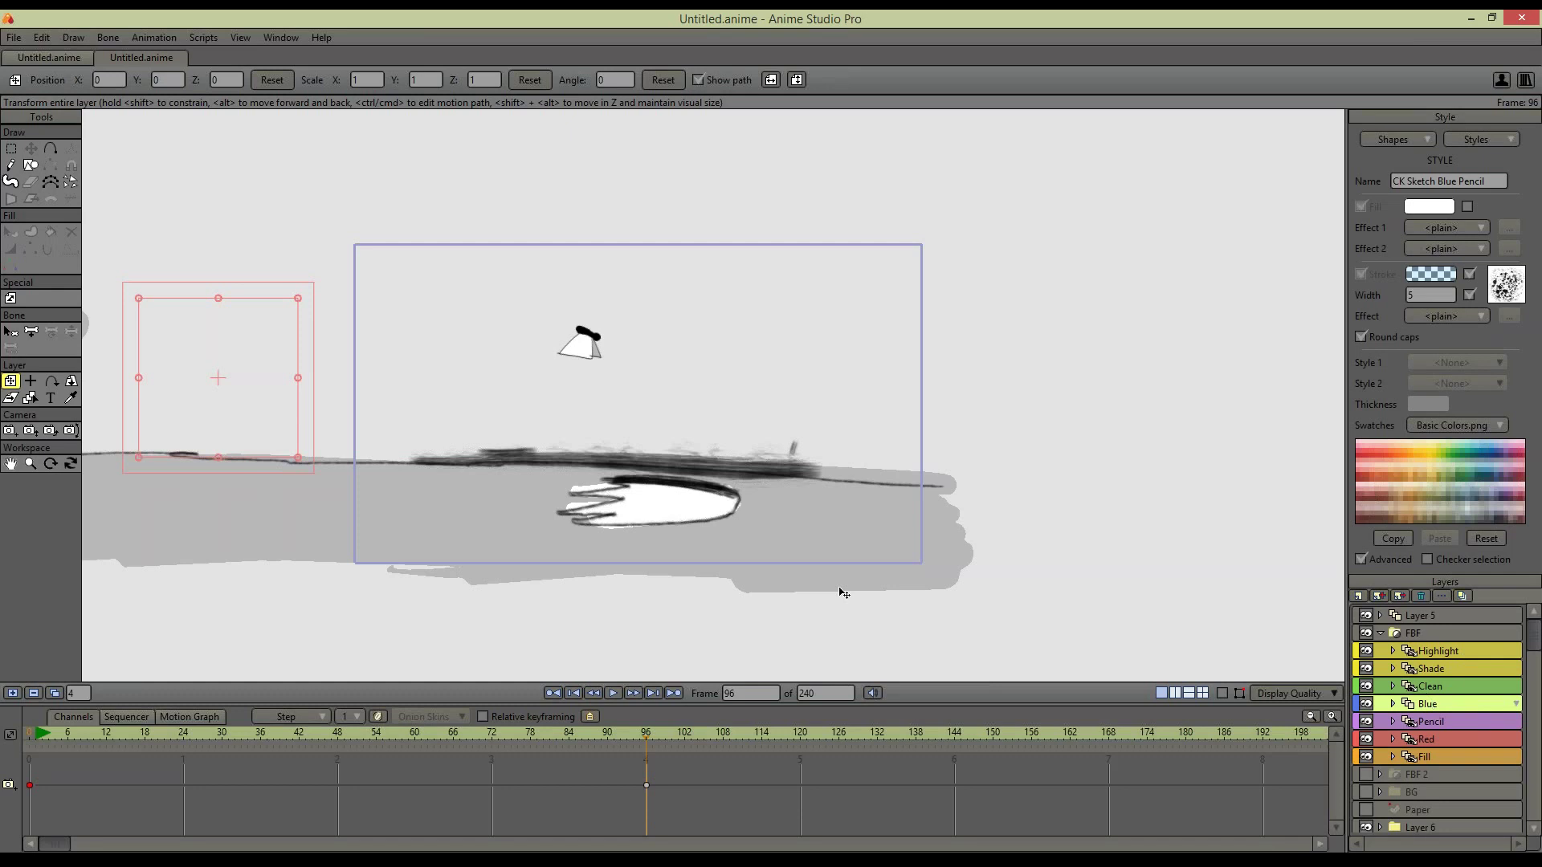
click(11, 167)
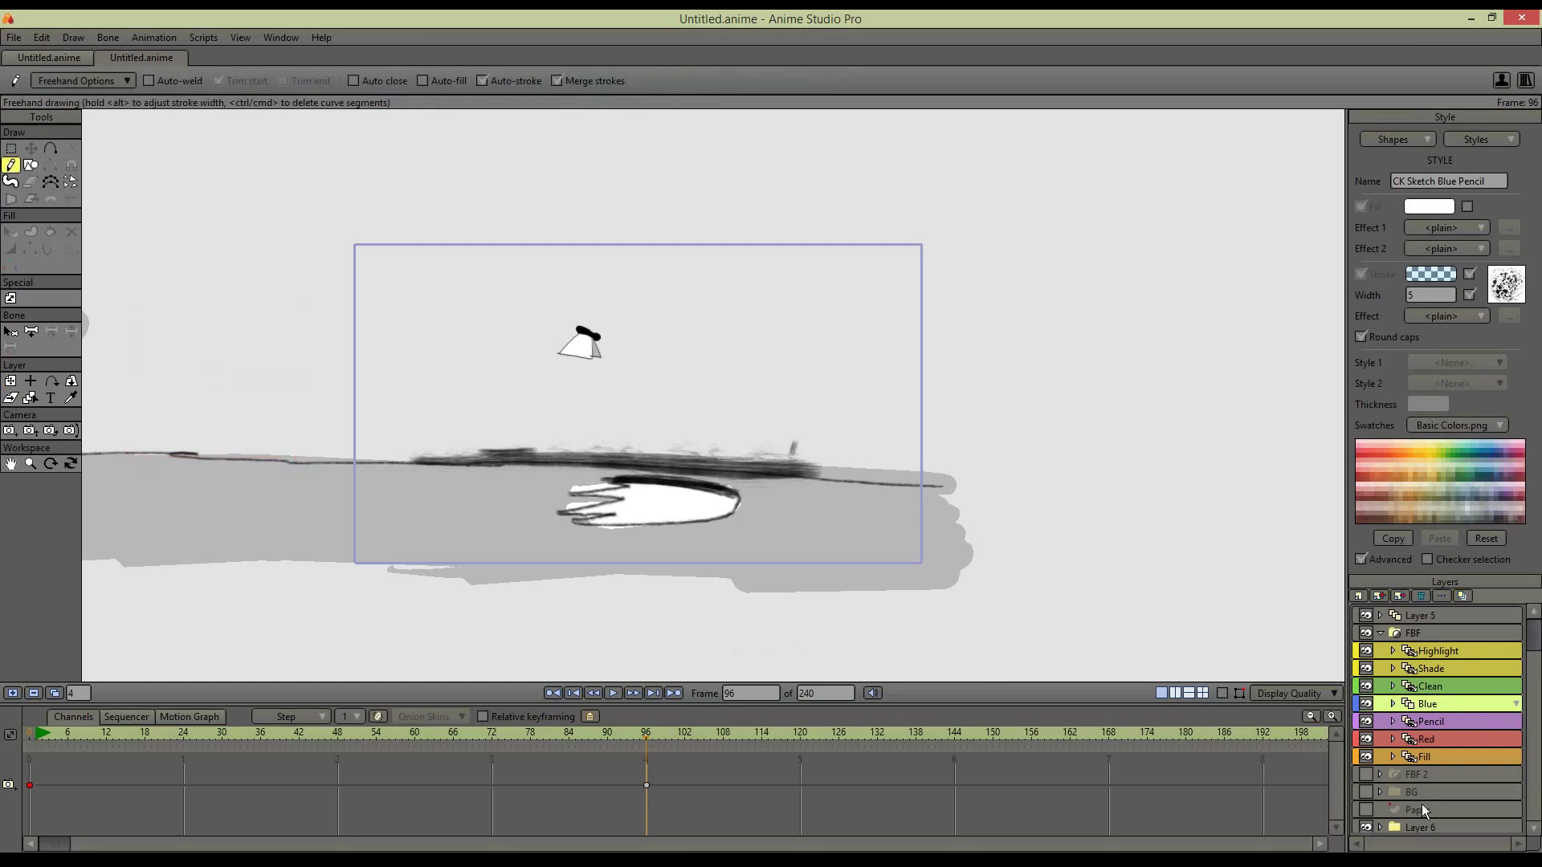
Hide the flying insect's layer above the FBF group and reselect the Blue layer
drag(1533, 664, 1475, 807)
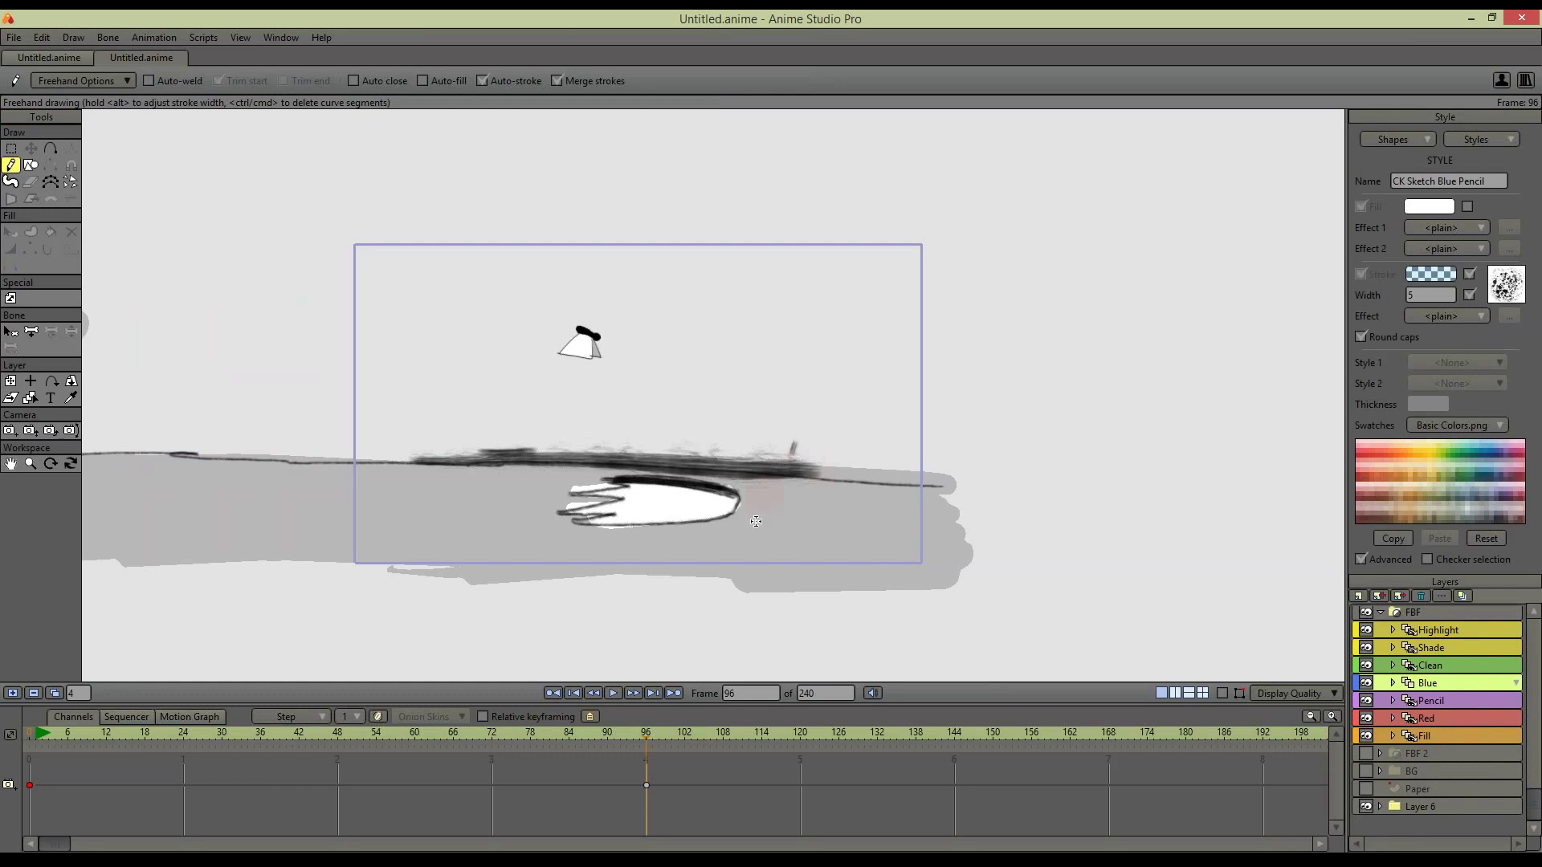
scroll(1534, 807, up, 1)
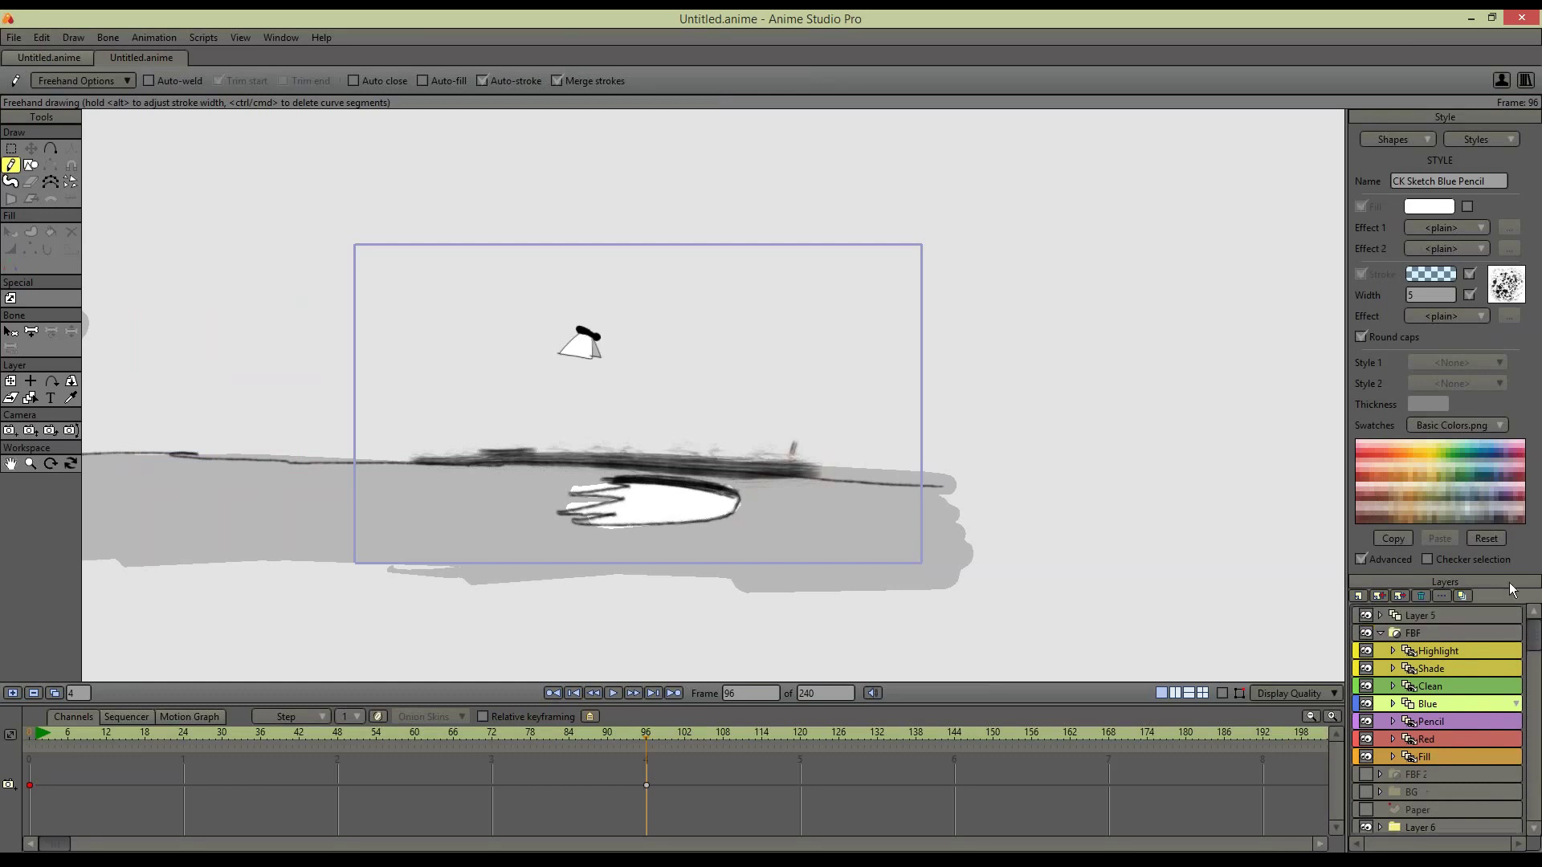
click(1366, 615)
ctrl+alt+click(887, 496)
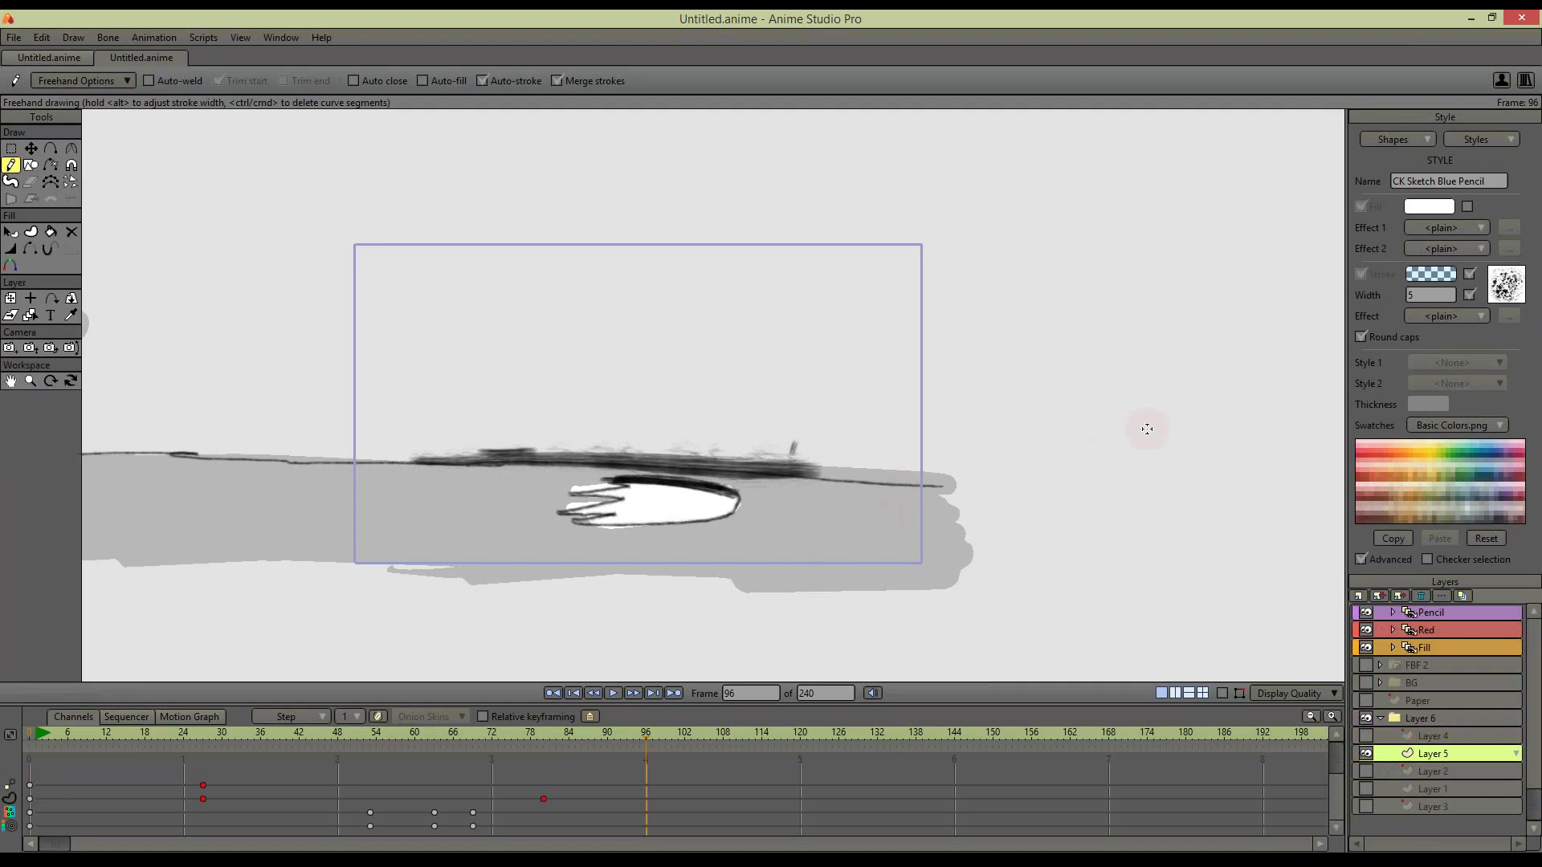
scroll(1050, 416, down, 5)
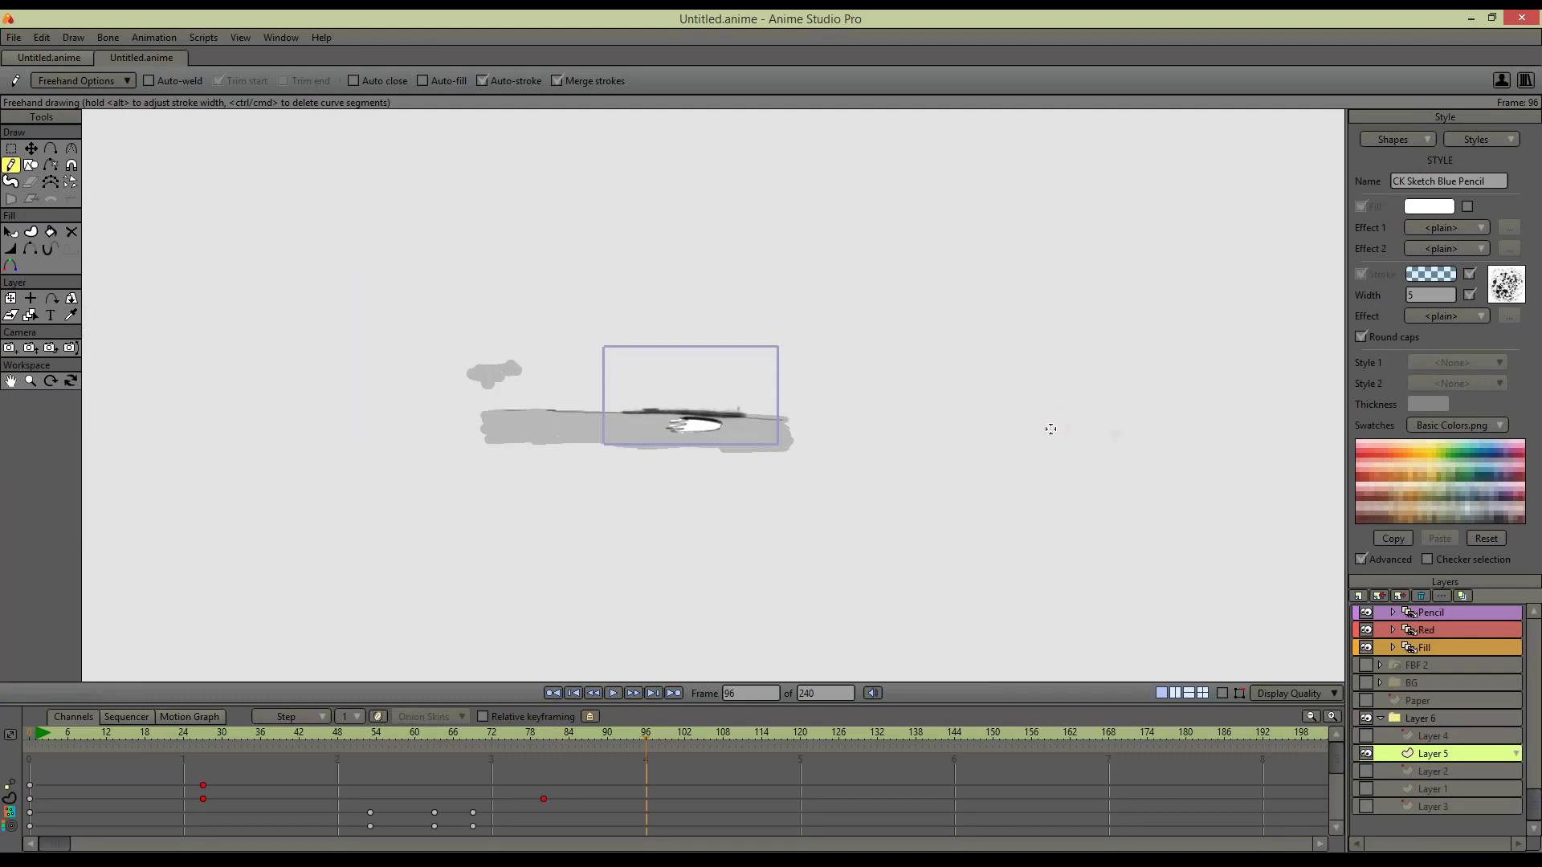
scroll(1052, 427, up, 3)
scroll(1060, 430, up, 5)
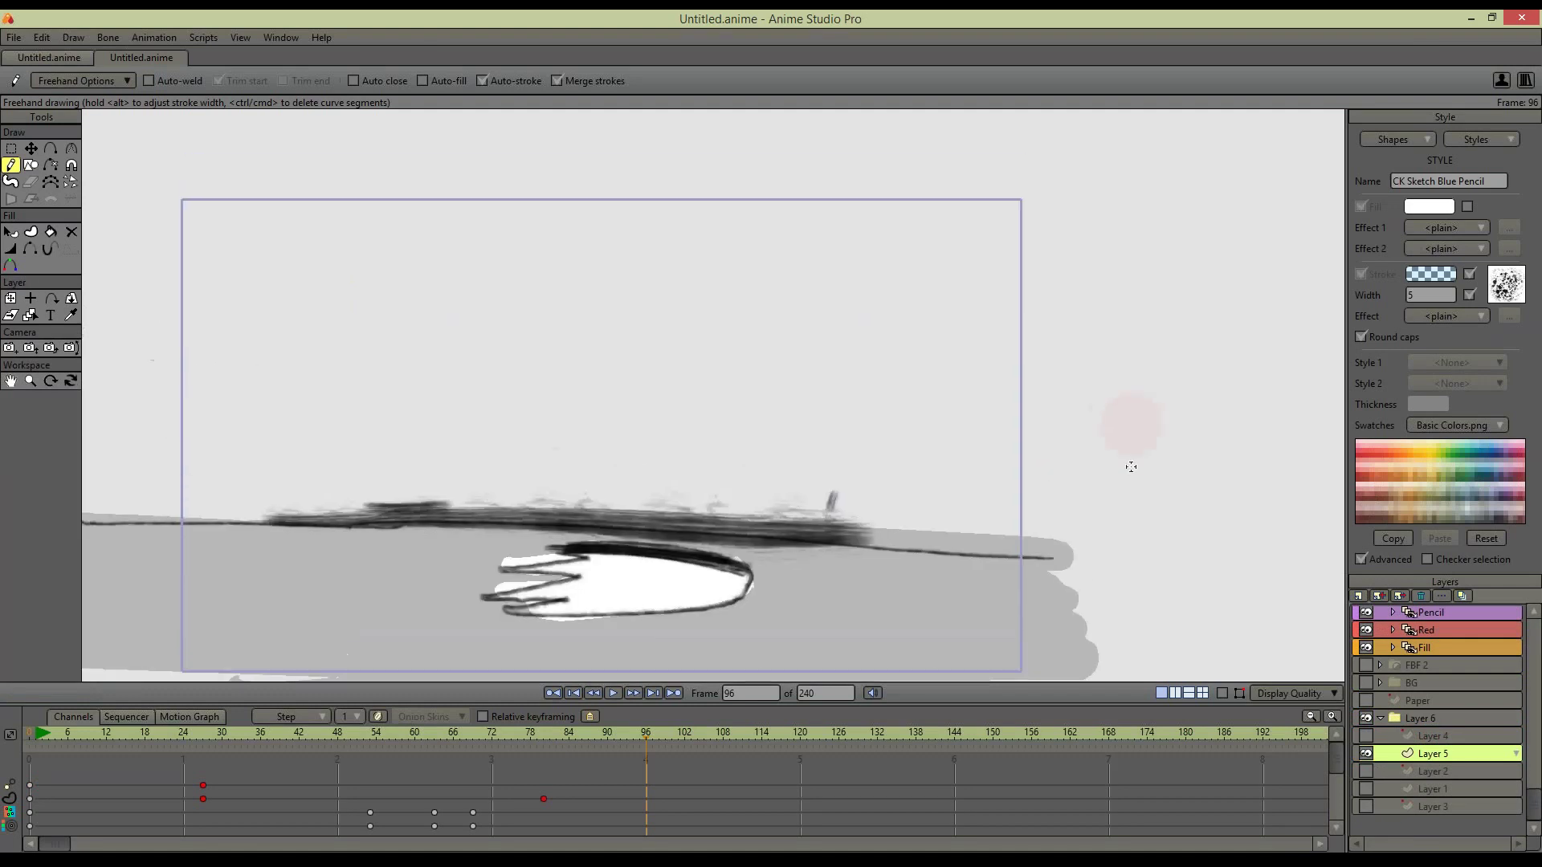
scroll(1141, 530, up, 1)
scroll(1154, 506, down, 1)
click(1458, 705)
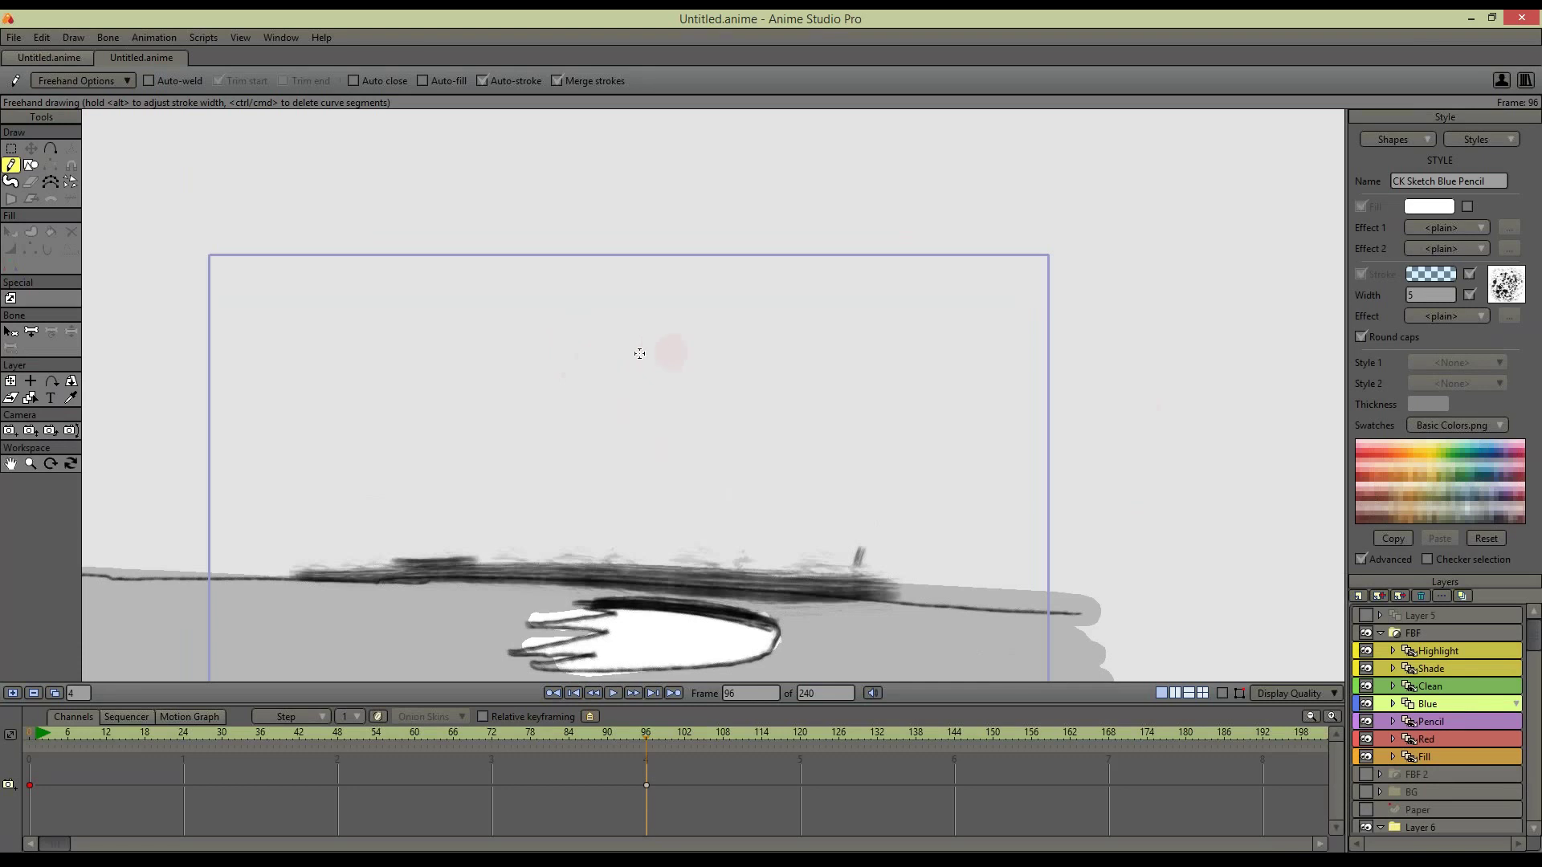
Undo a trial stroke, return to the default style settings and set Style 1 to CK Sketch Blue Pencil
mouse_move(656, 358)
mouse_down()
mouse_move(604, 373)
mouse_move(677, 349)
mouse_move(689, 364)
mouse_move(655, 344)
mouse_move(635, 381)
mouse_up()
key(ctrl+z)
click(1502, 139)
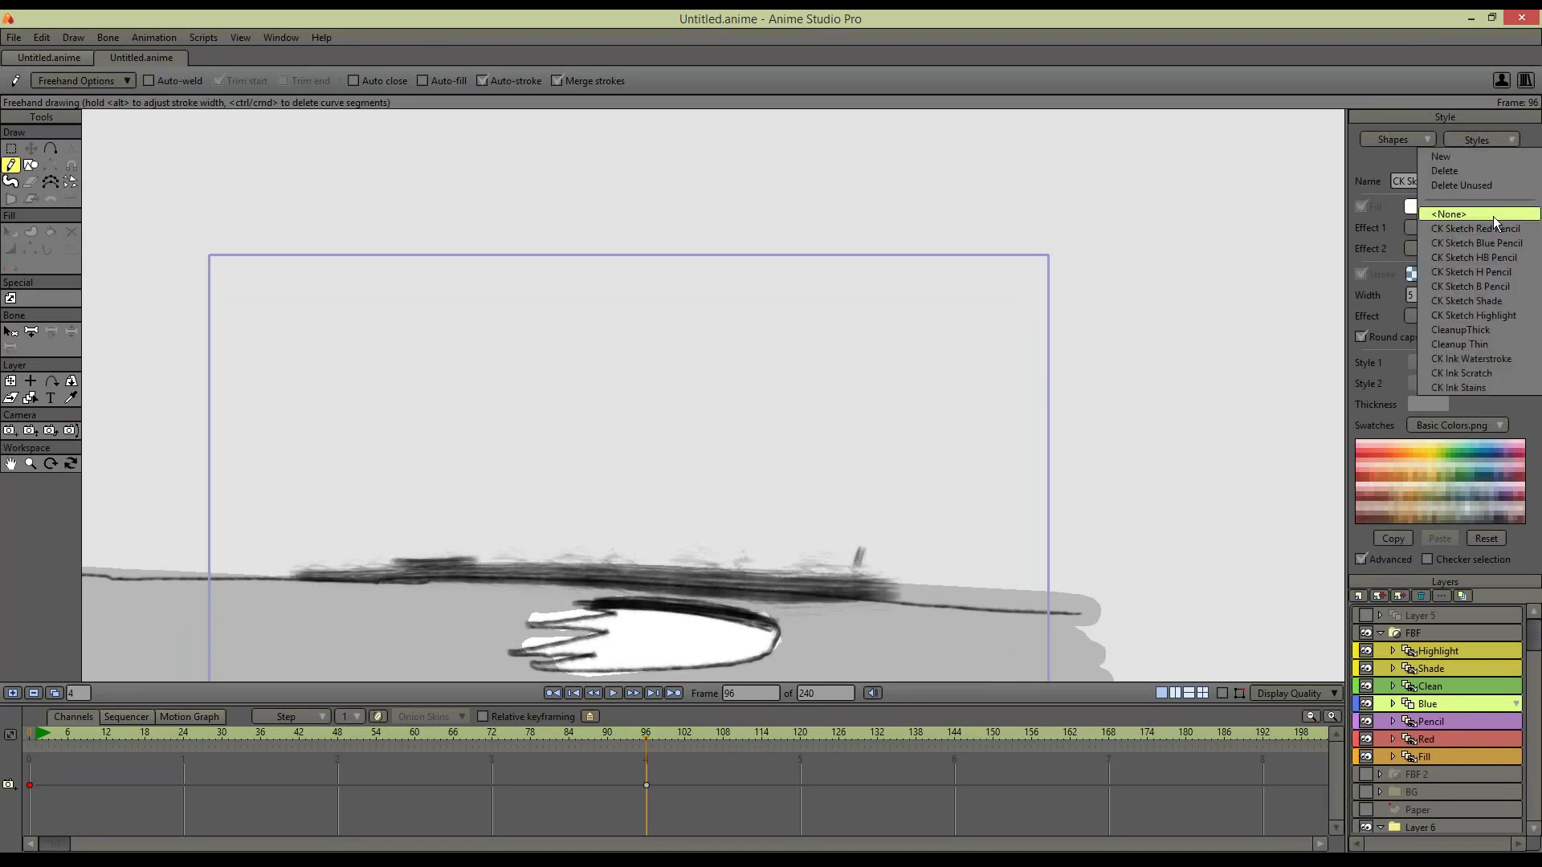
click(1483, 271)
click(1499, 363)
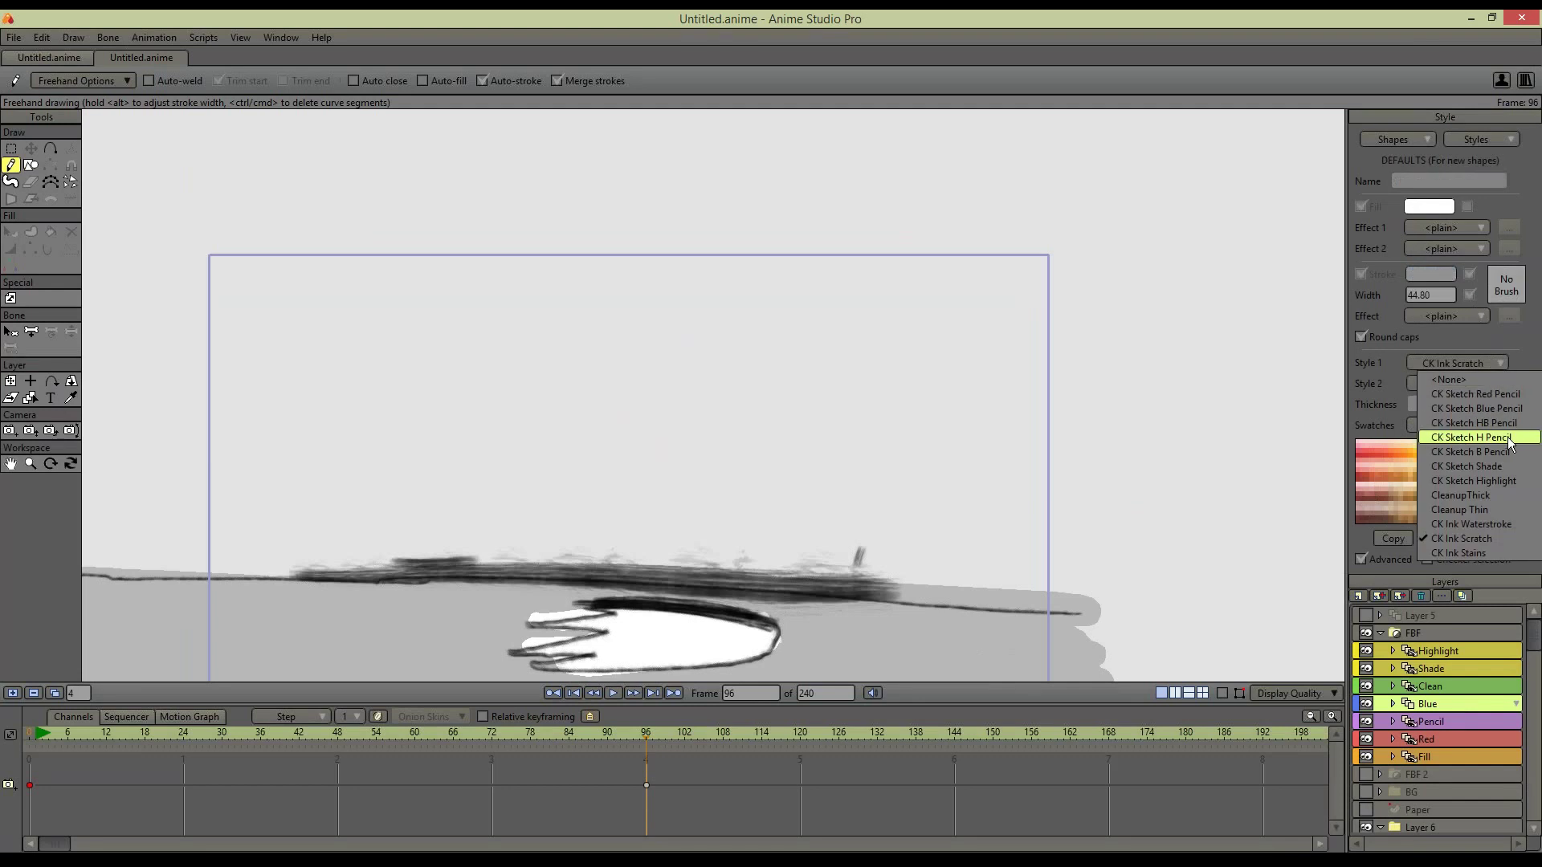
click(1516, 410)
Test freehand strokes and circles on the Blue layer with the stroke colour override off and on, and undo them
mouse_move(870, 354)
mouse_down()
mouse_move(835, 445)
mouse_move(801, 416)
mouse_up()
key(ctrl+z)
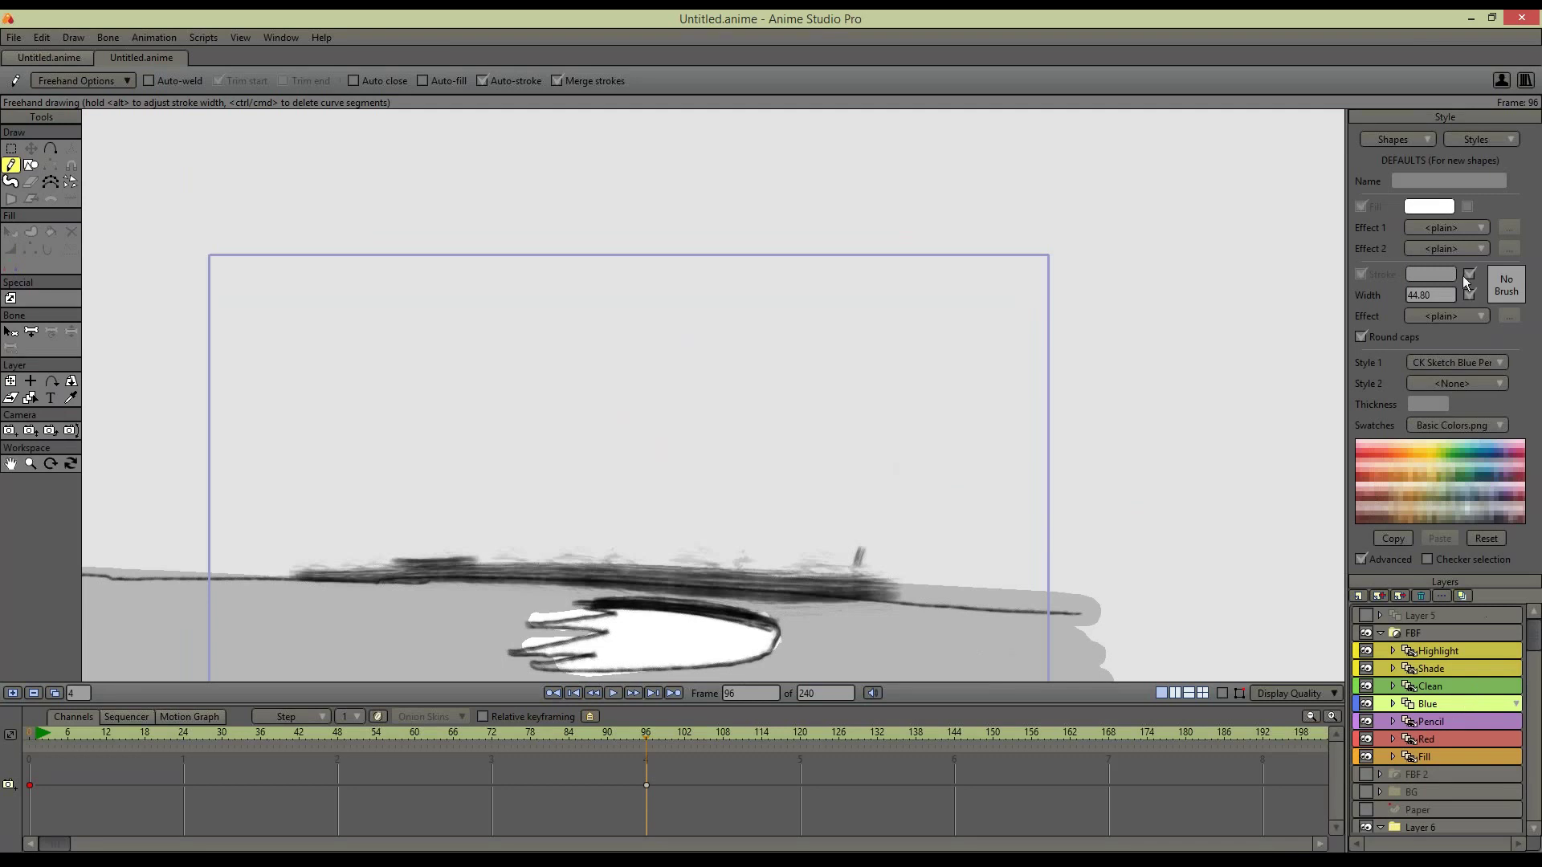
mouse_move(843, 357)
mouse_down()
mouse_move(871, 381)
mouse_move(851, 418)
mouse_up()
key(ctrl+z)
drag(716, 336, 705, 343)
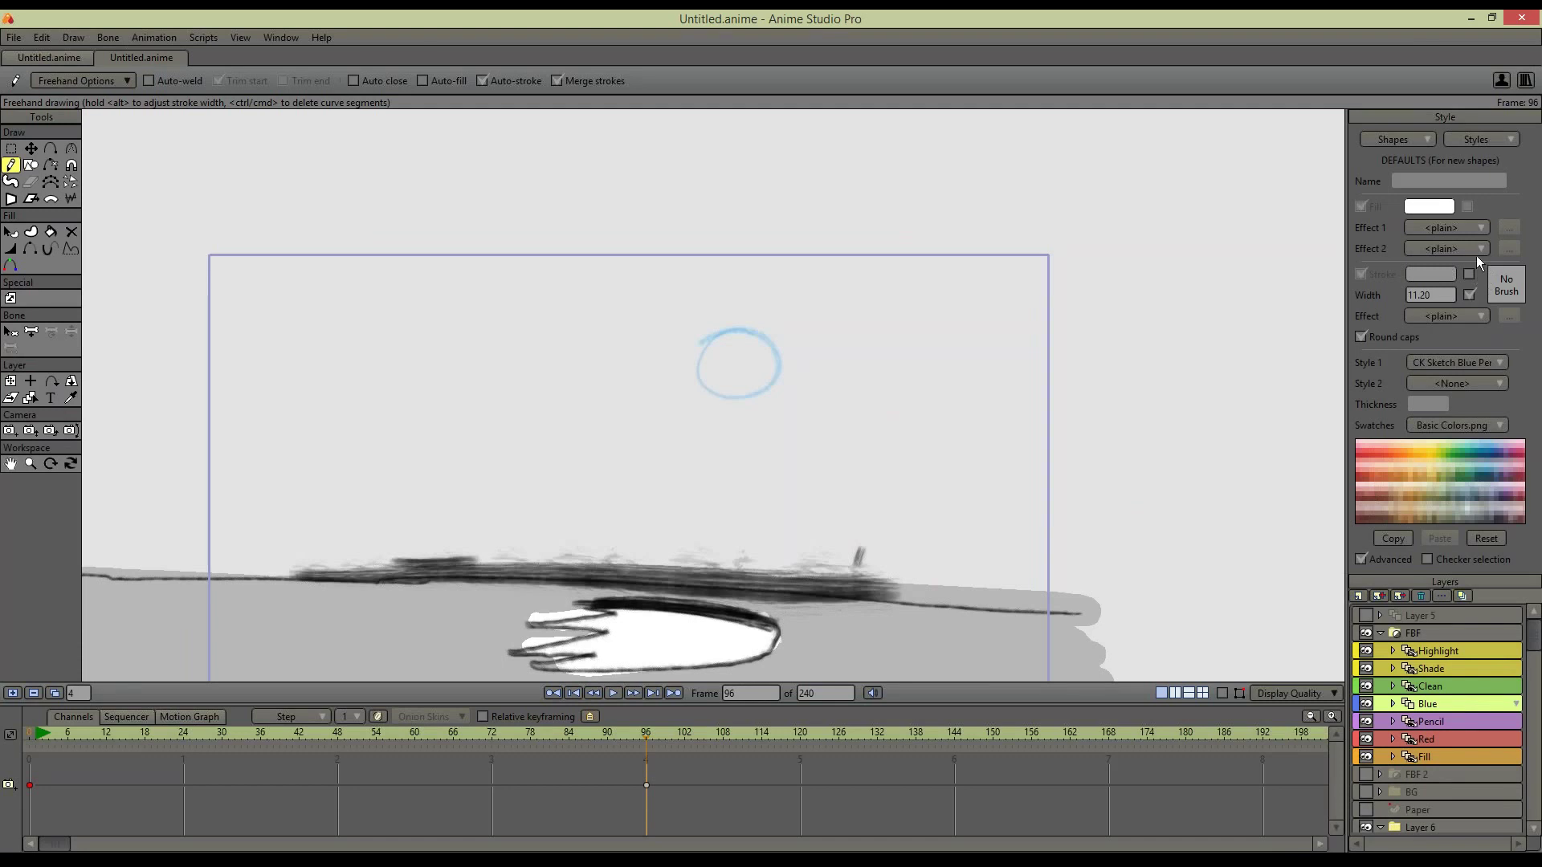
click(1470, 275)
mouse_move(915, 338)
mouse_down()
mouse_move(880, 384)
mouse_move(924, 341)
mouse_up()
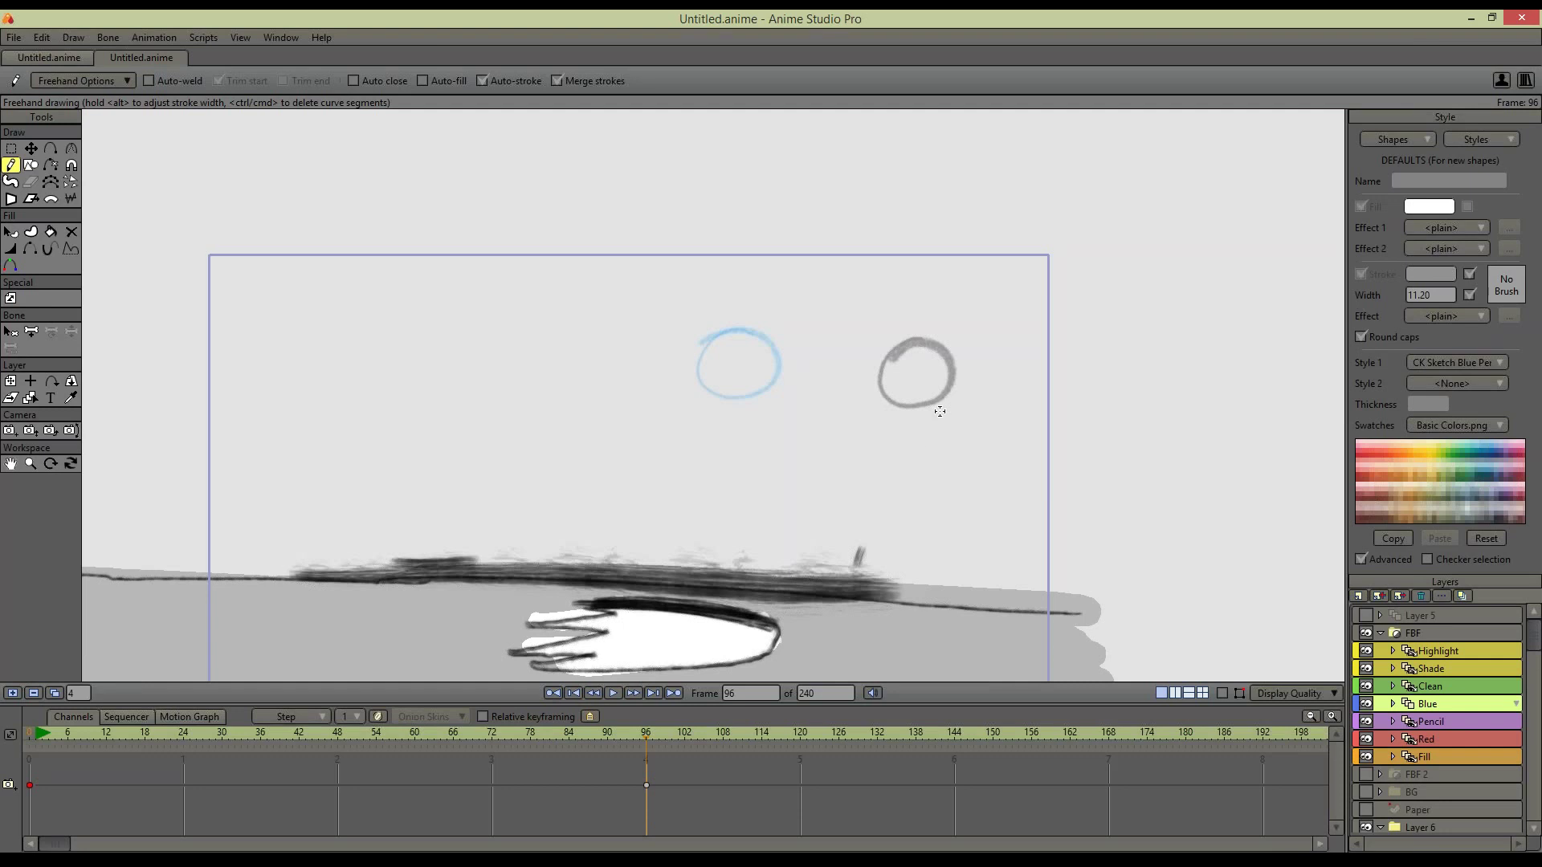
key(ctrl+z)
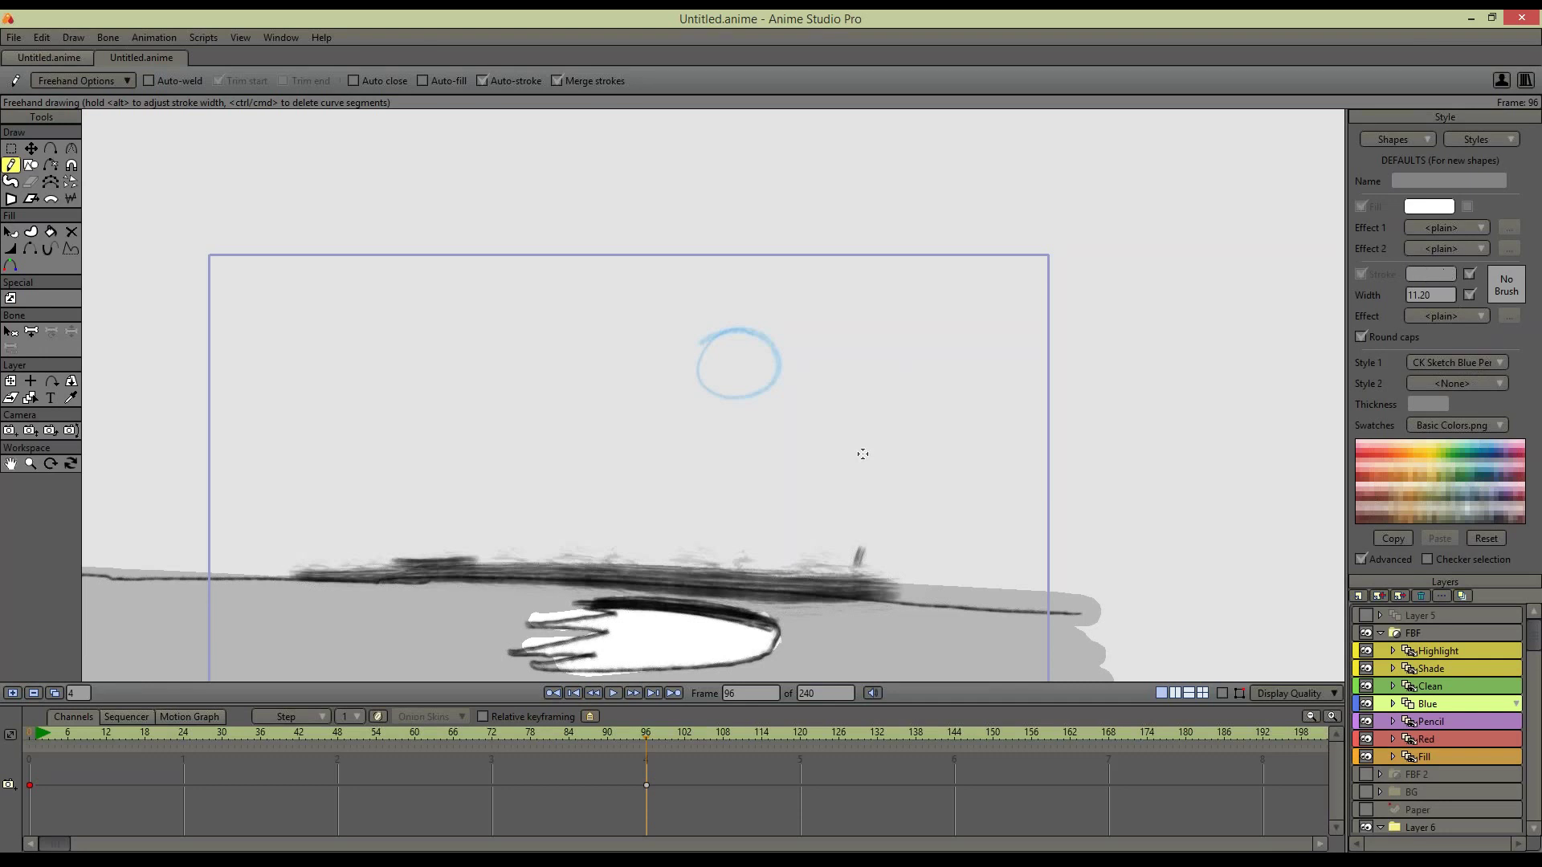
key(ctrl+z)
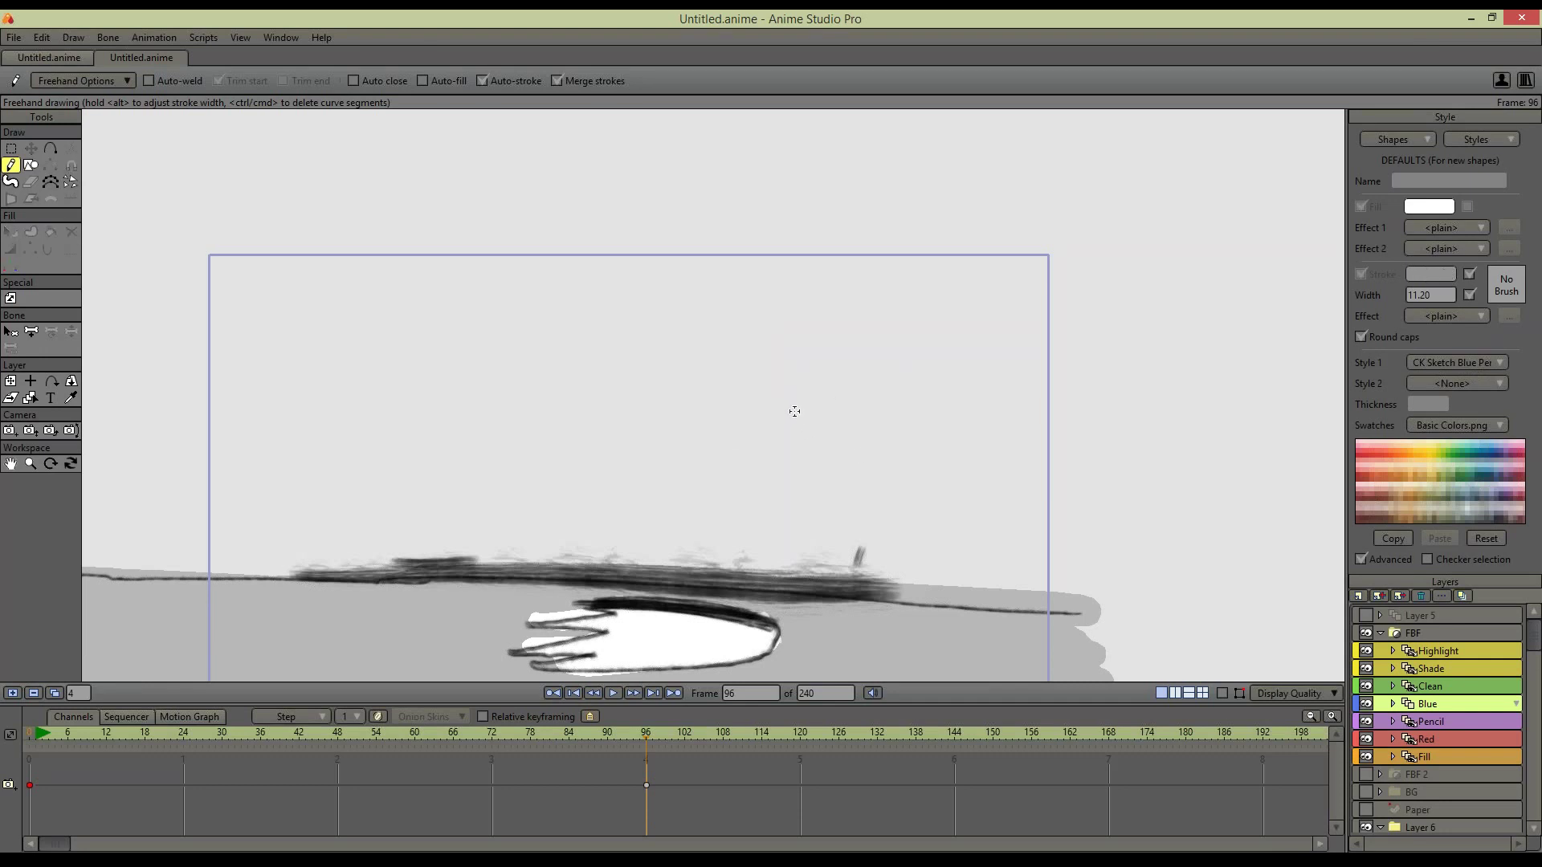
Expand the Blue layer to reveal its contents and show the flying insect's layer again
drag(735, 530, 756, 435)
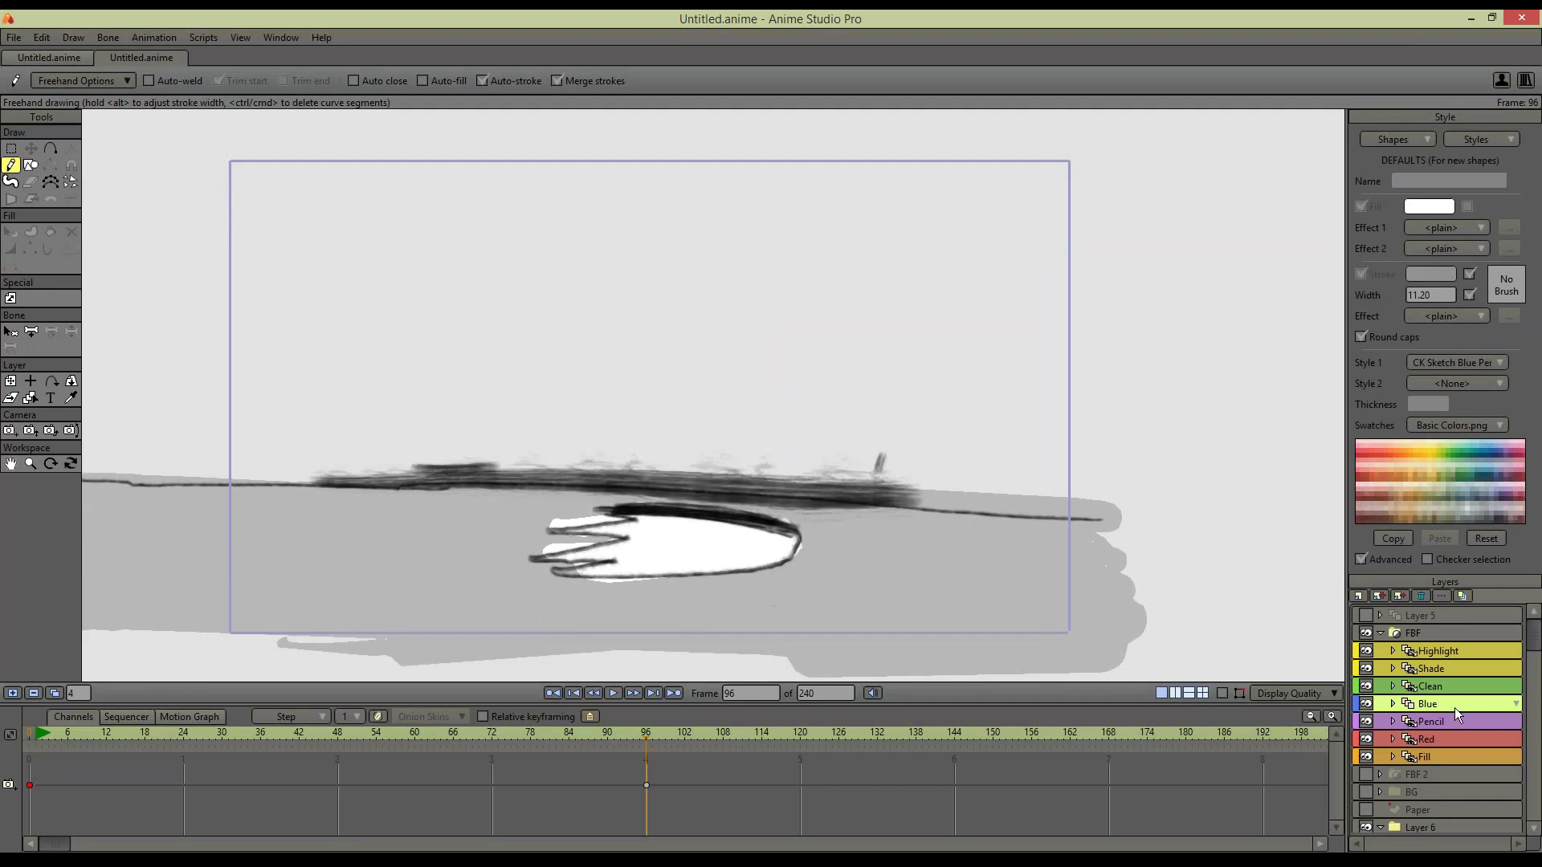
click(1393, 703)
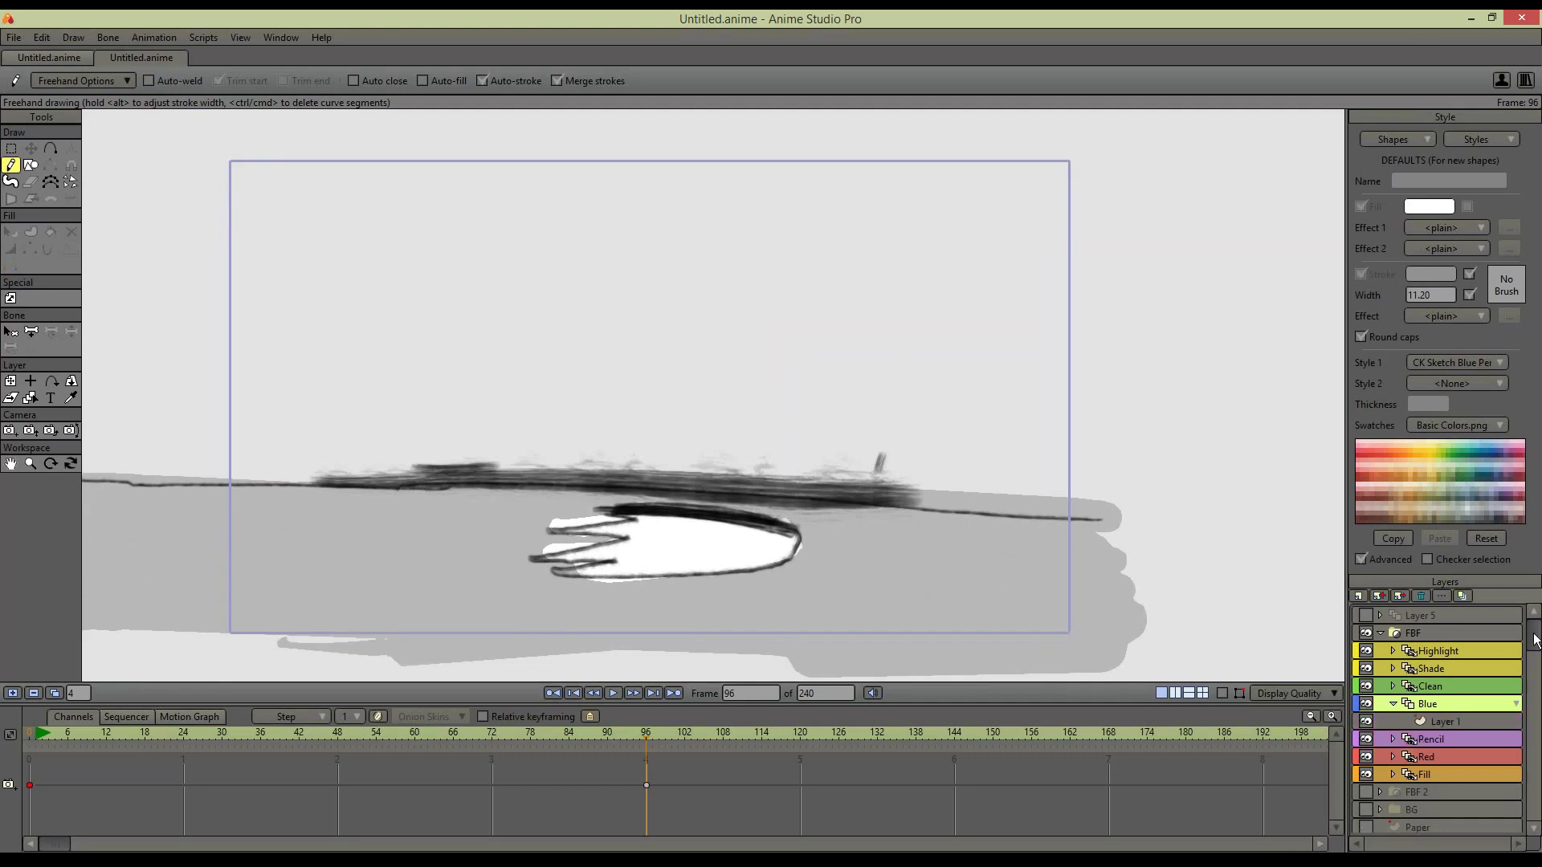
drag(1534, 644, 1445, 722)
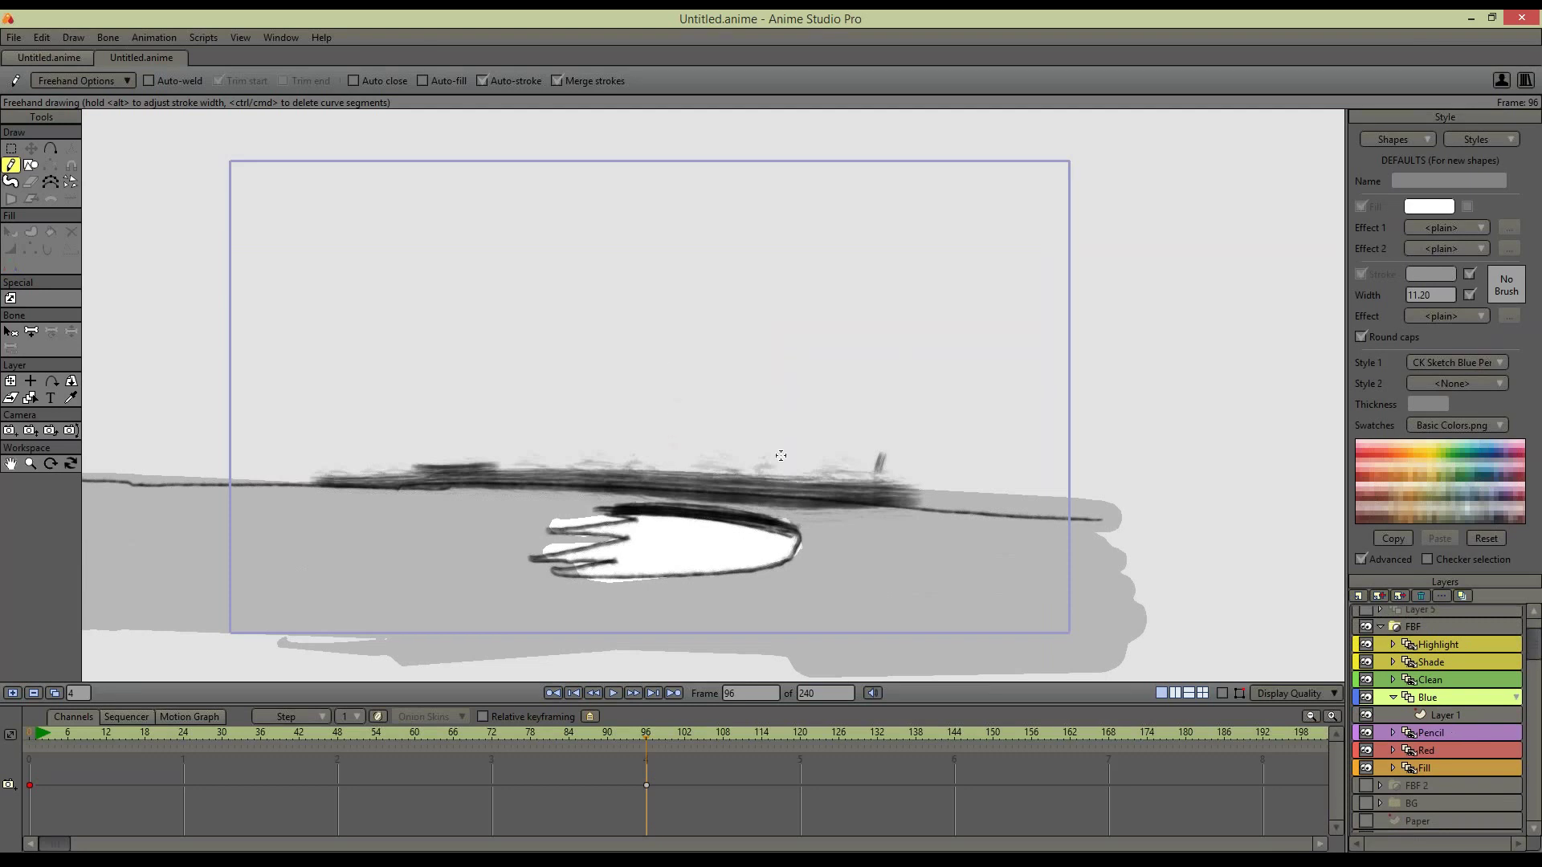
click(1366, 611)
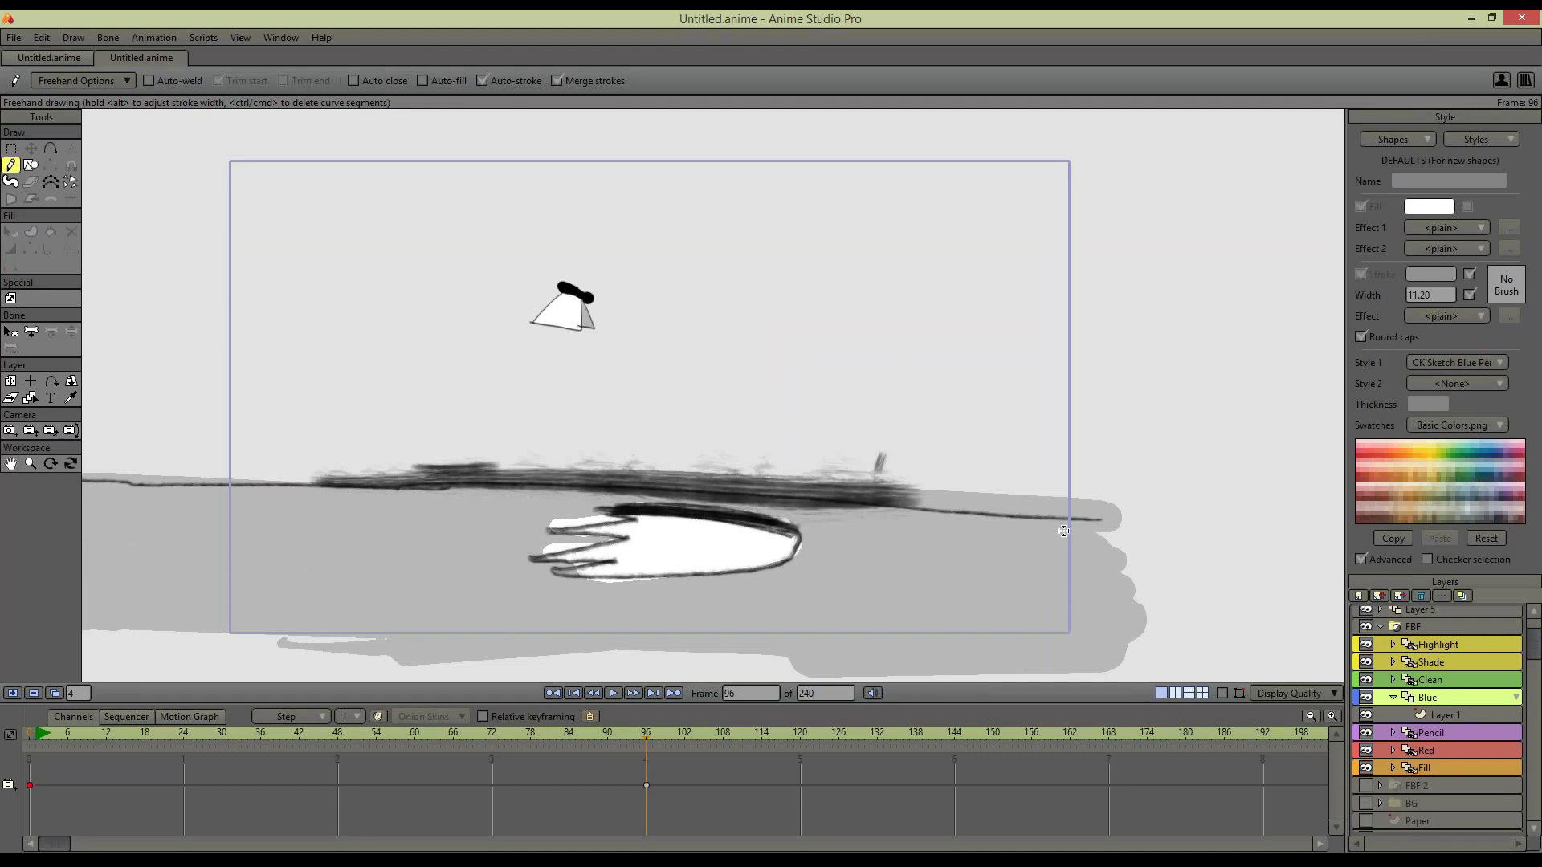
Try shifting the Blue layer at frame 96, starting with position X 0.0510, Y -0.1972, and undo the moves
click(11, 381)
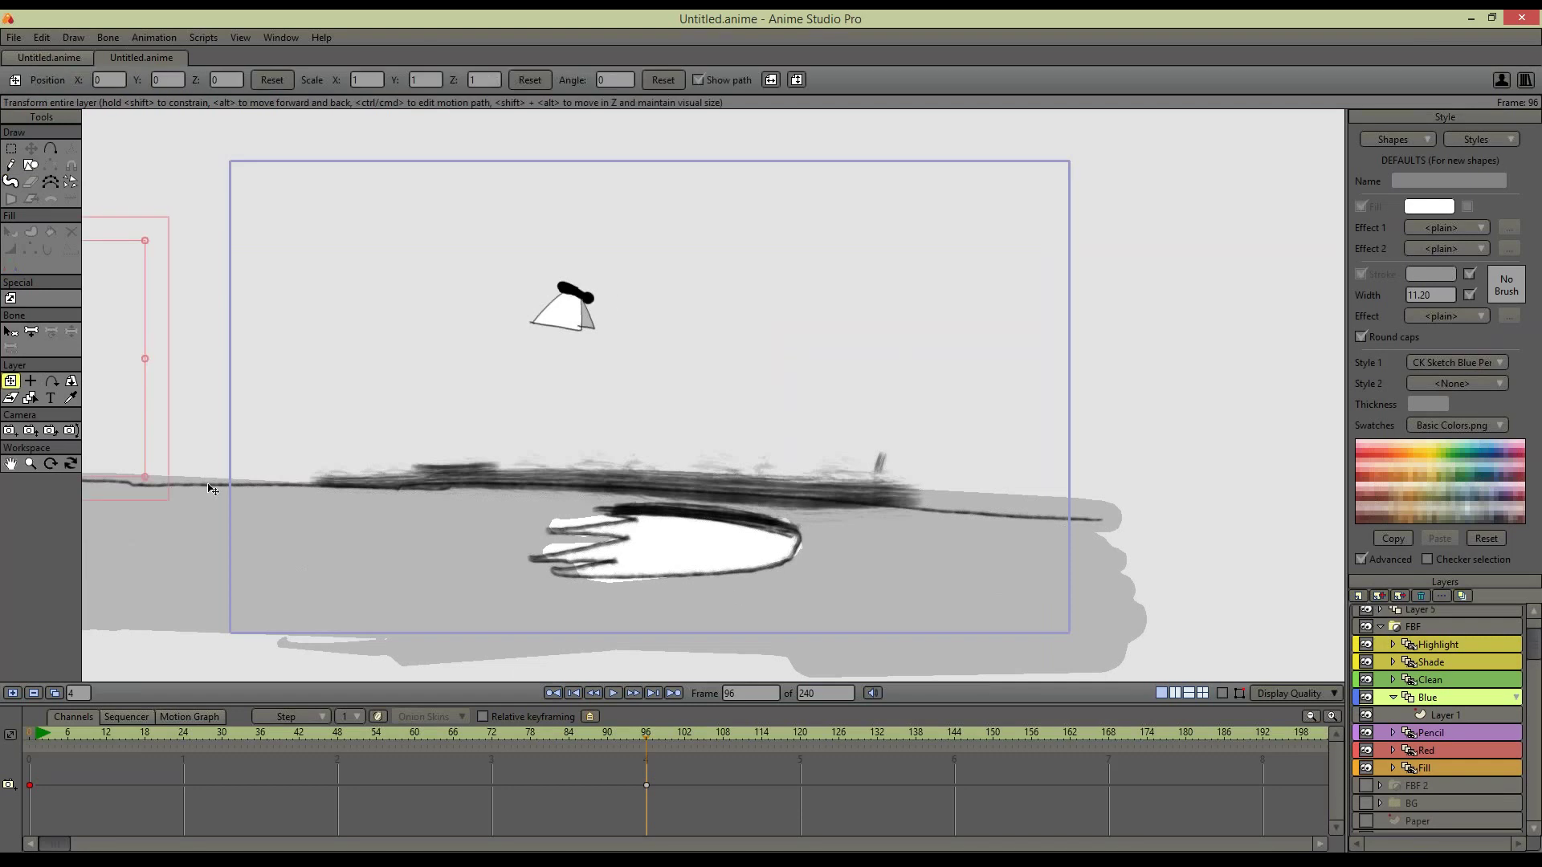
drag(114, 350, 127, 397)
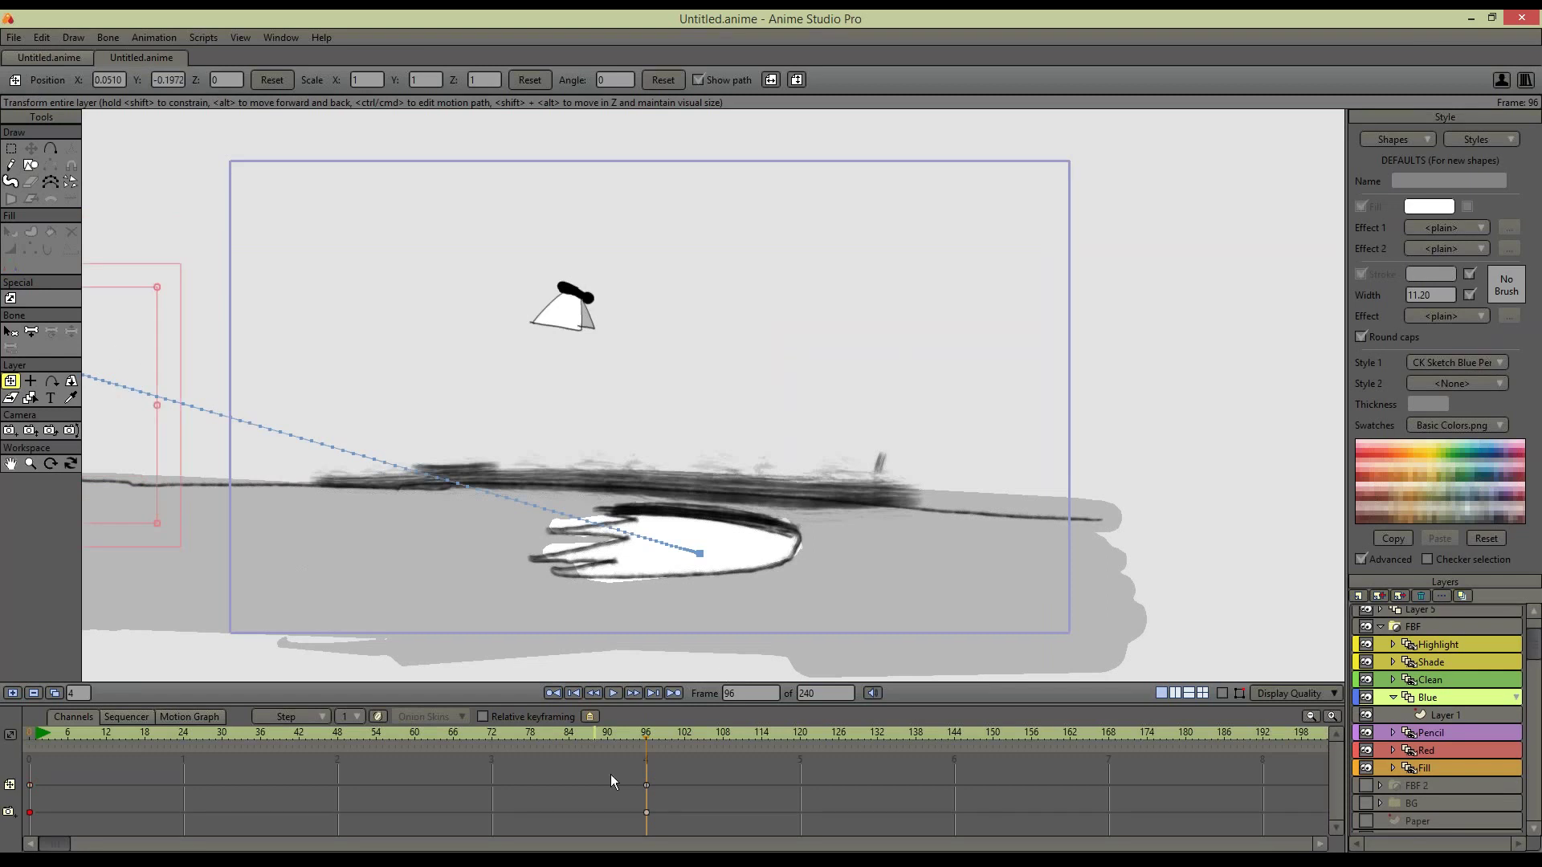
drag(579, 313, 578, 365)
drag(133, 417, 142, 439)
key(ctrl+z)
key(ctrl+z)
key(ctrl+z)
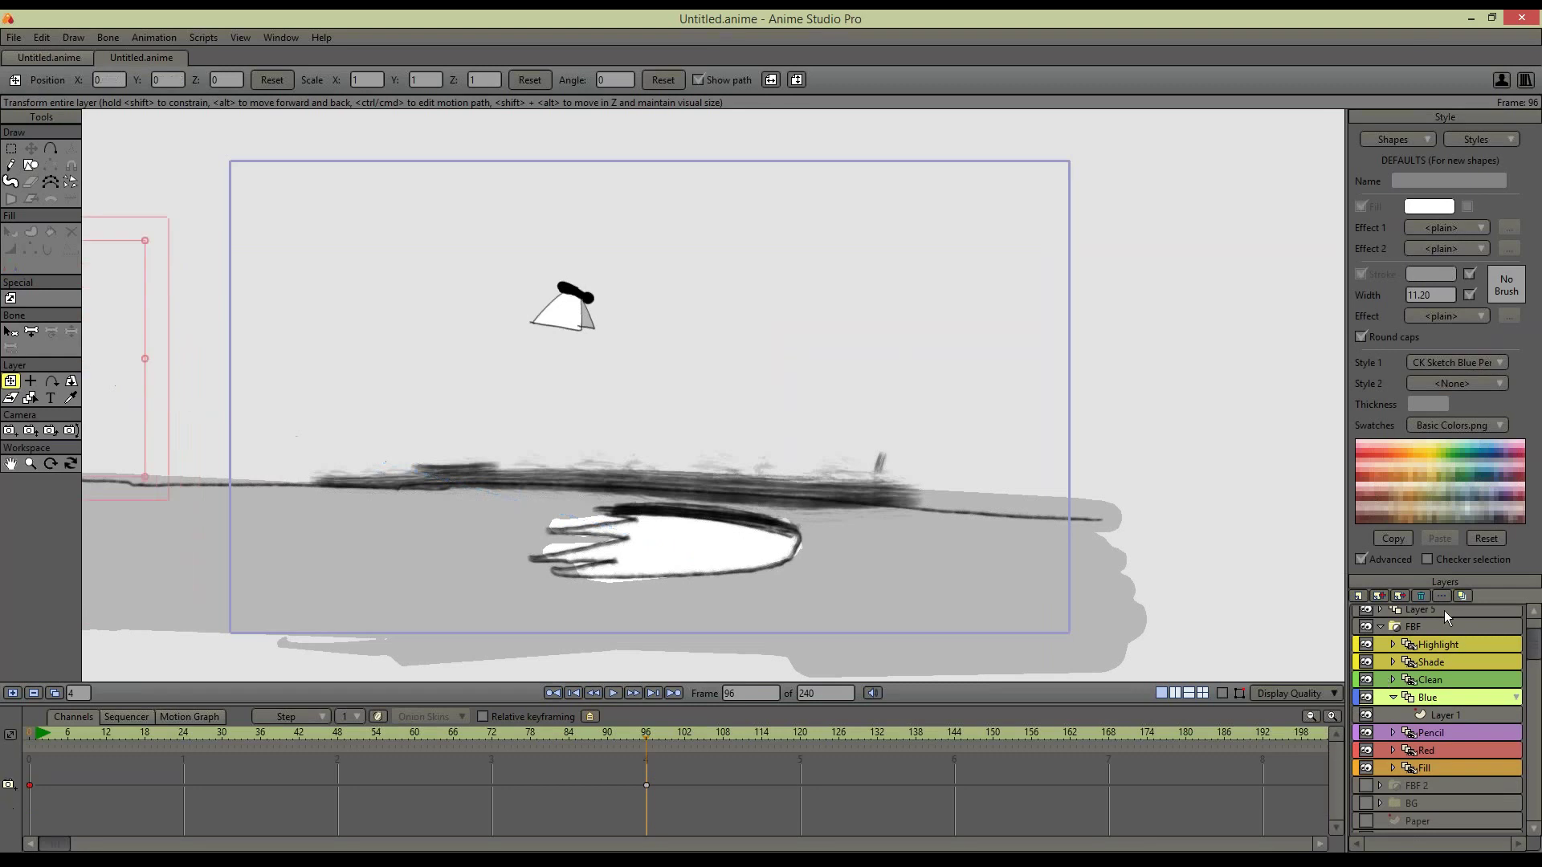
Move the flying insect's layer down towards the ground at frame 96, to position X 2.71, Y -0.2860
click(1444, 610)
drag(575, 314, 654, 435)
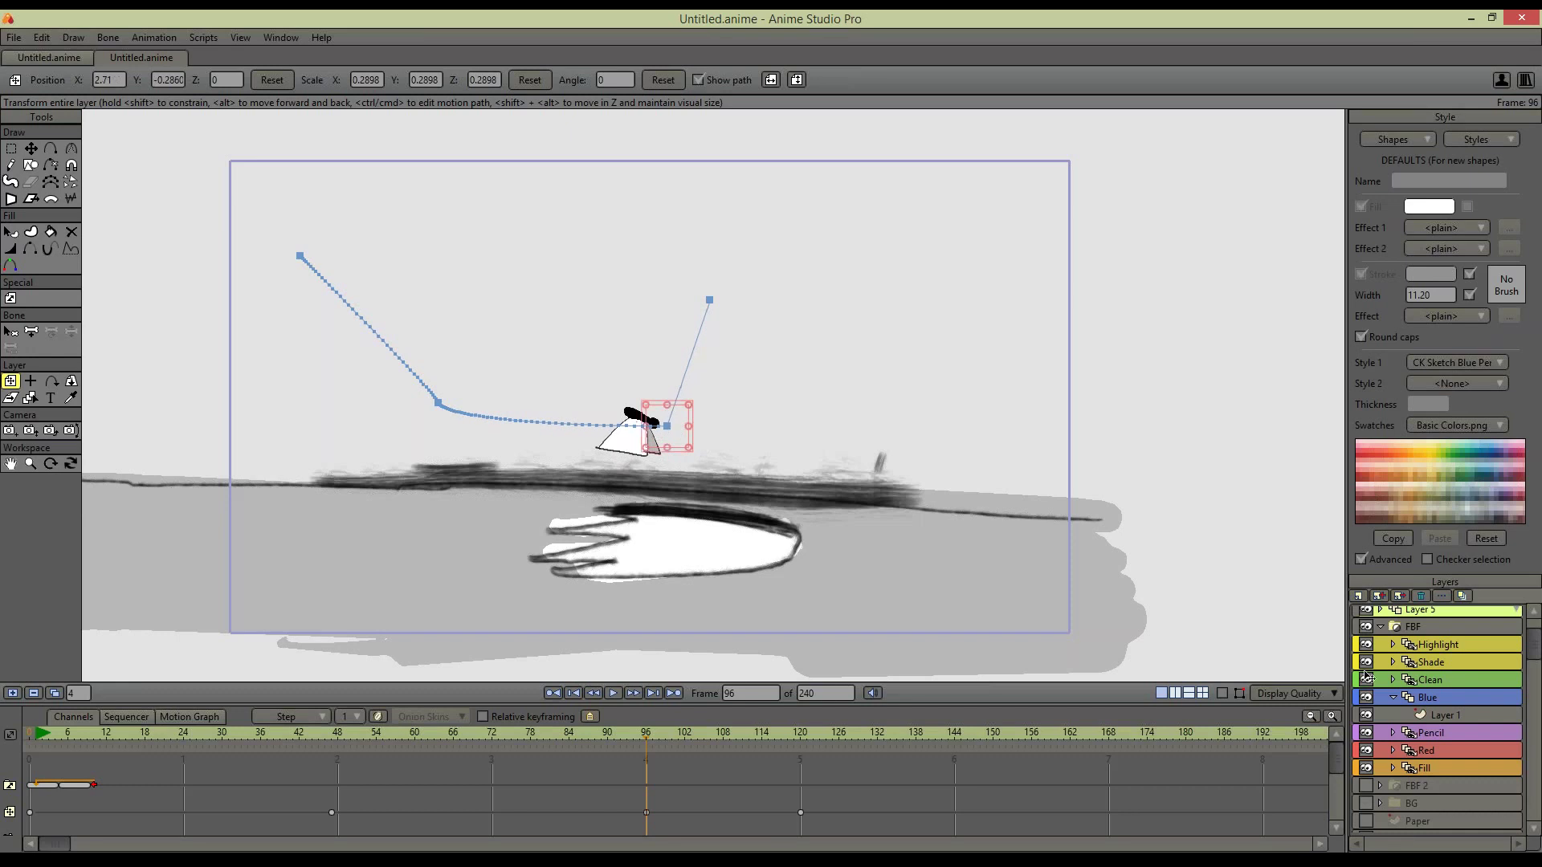
Draw and remove a trial freehand circle on the Blue layer, and sketch a blue-pencil figure above the insect with the stroke colour override off
click(1457, 697)
click(15, 166)
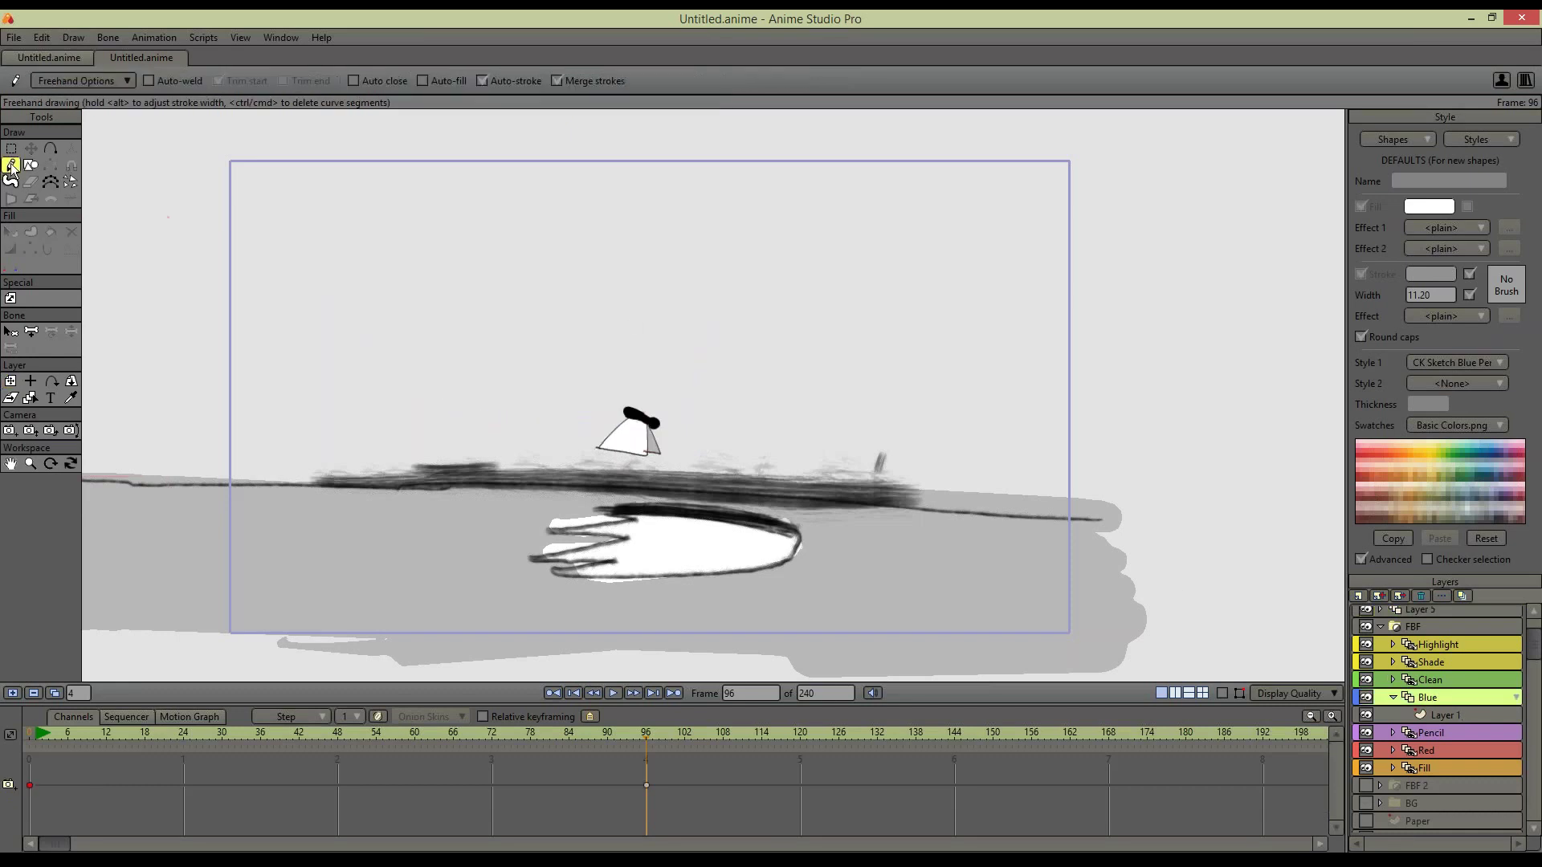
mouse_move(620, 267)
mouse_down()
mouse_move(625, 320)
mouse_move(600, 280)
mouse_up()
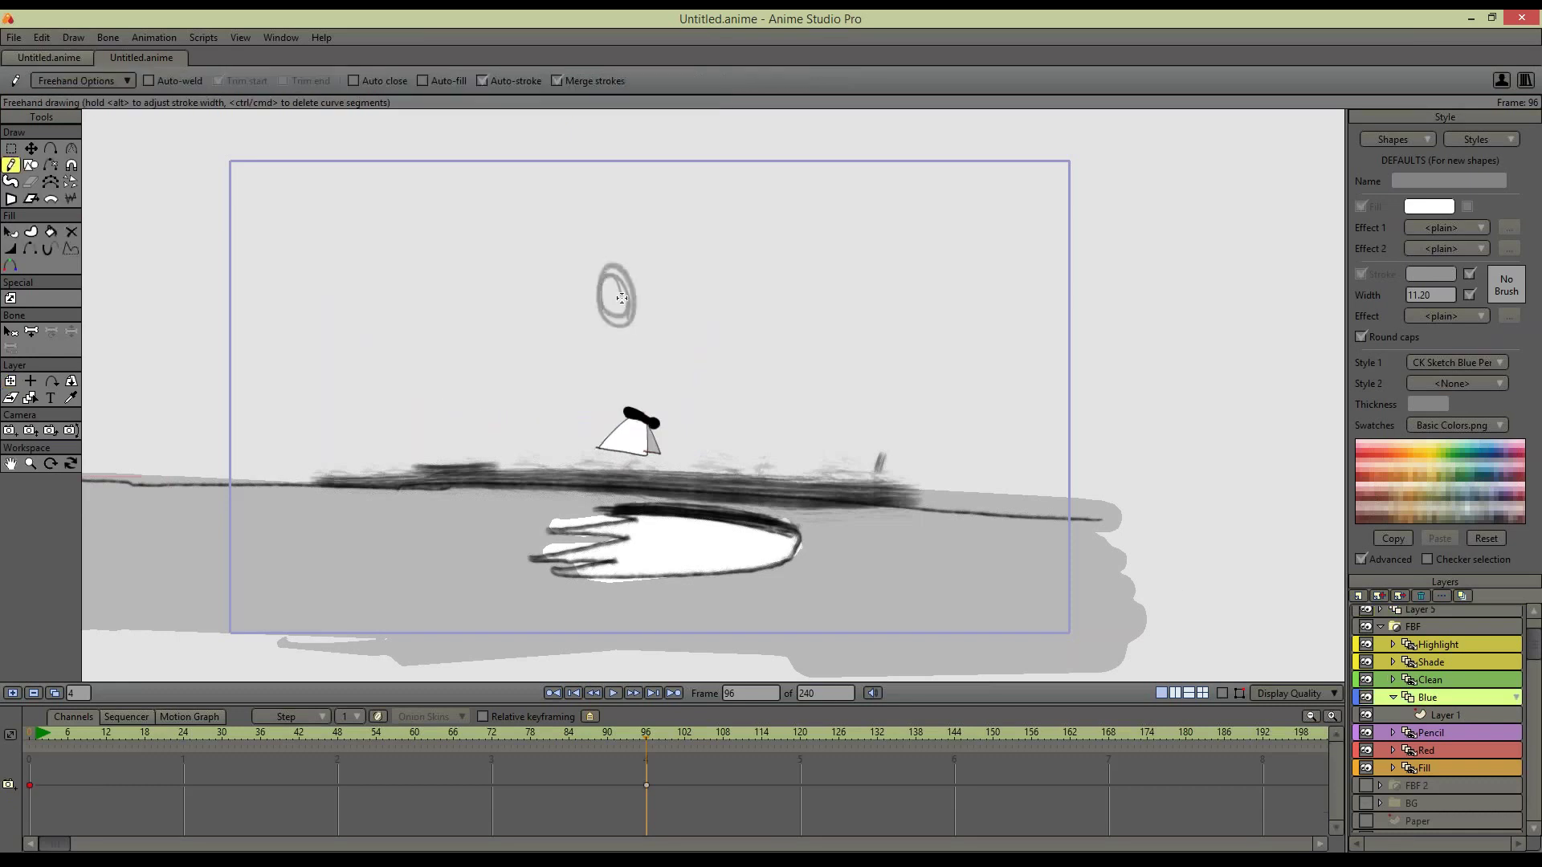
ctrl+click(598, 295)
ctrl+click(611, 269)
ctrl+click(622, 277)
ctrl+click(630, 290)
ctrl+click(630, 313)
ctrl+click(627, 320)
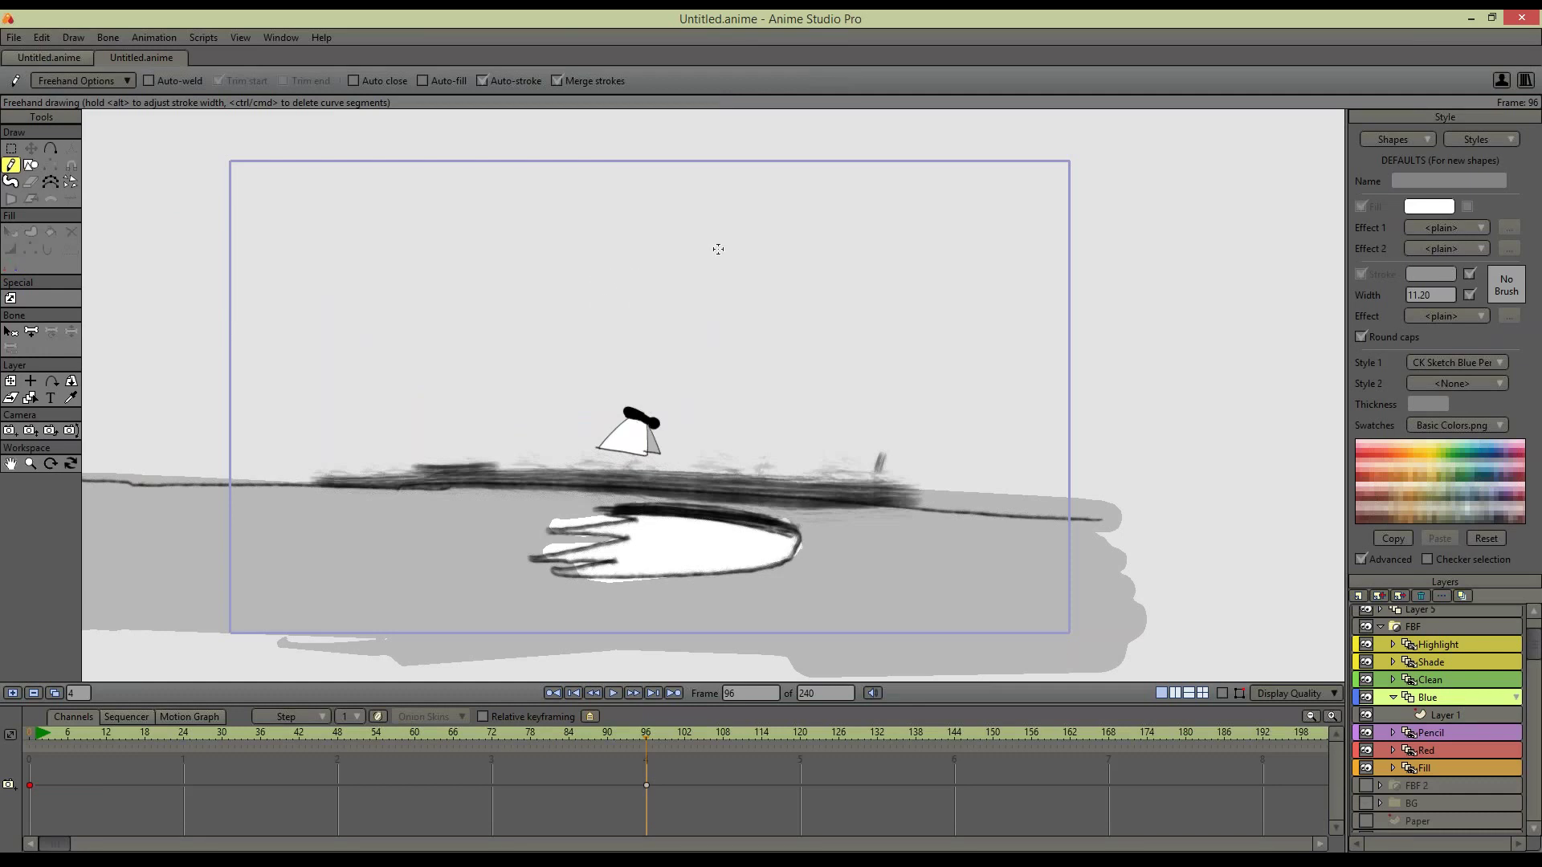
mouse_move(595, 330)
mouse_down()
mouse_move(584, 372)
mouse_move(585, 348)
mouse_move(620, 366)
mouse_move(593, 320)
mouse_move(568, 378)
mouse_move(486, 274)
mouse_move(543, 365)
mouse_move(506, 281)
mouse_move(557, 353)
mouse_move(575, 342)
mouse_move(556, 389)
mouse_move(601, 386)
mouse_up()
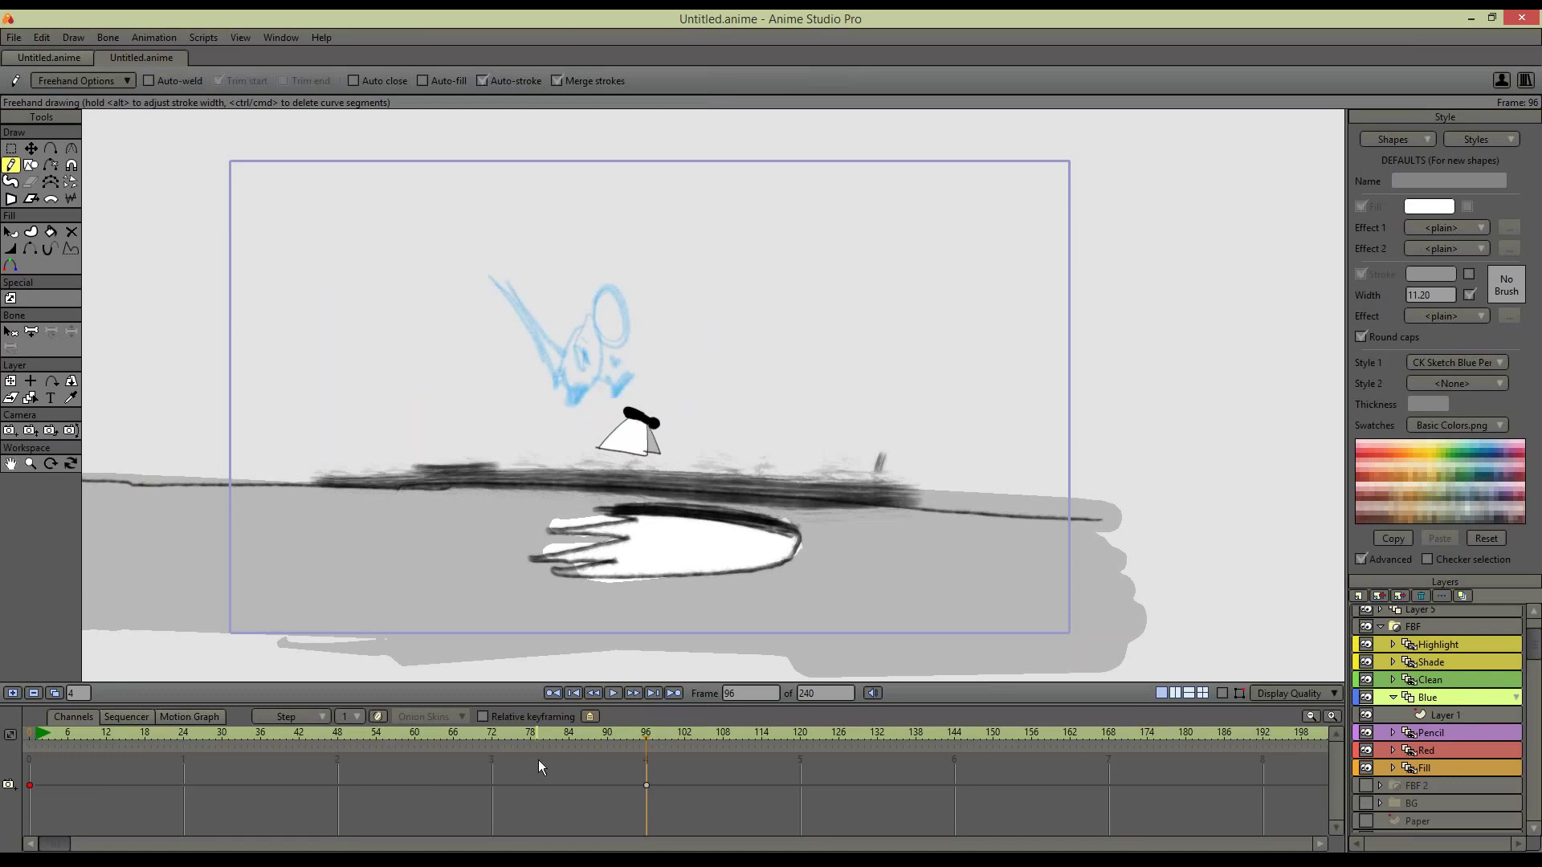
Compare the scene at frame 2 with frame 96 to examine where the blue sketch sits in the camera view
click(36, 735)
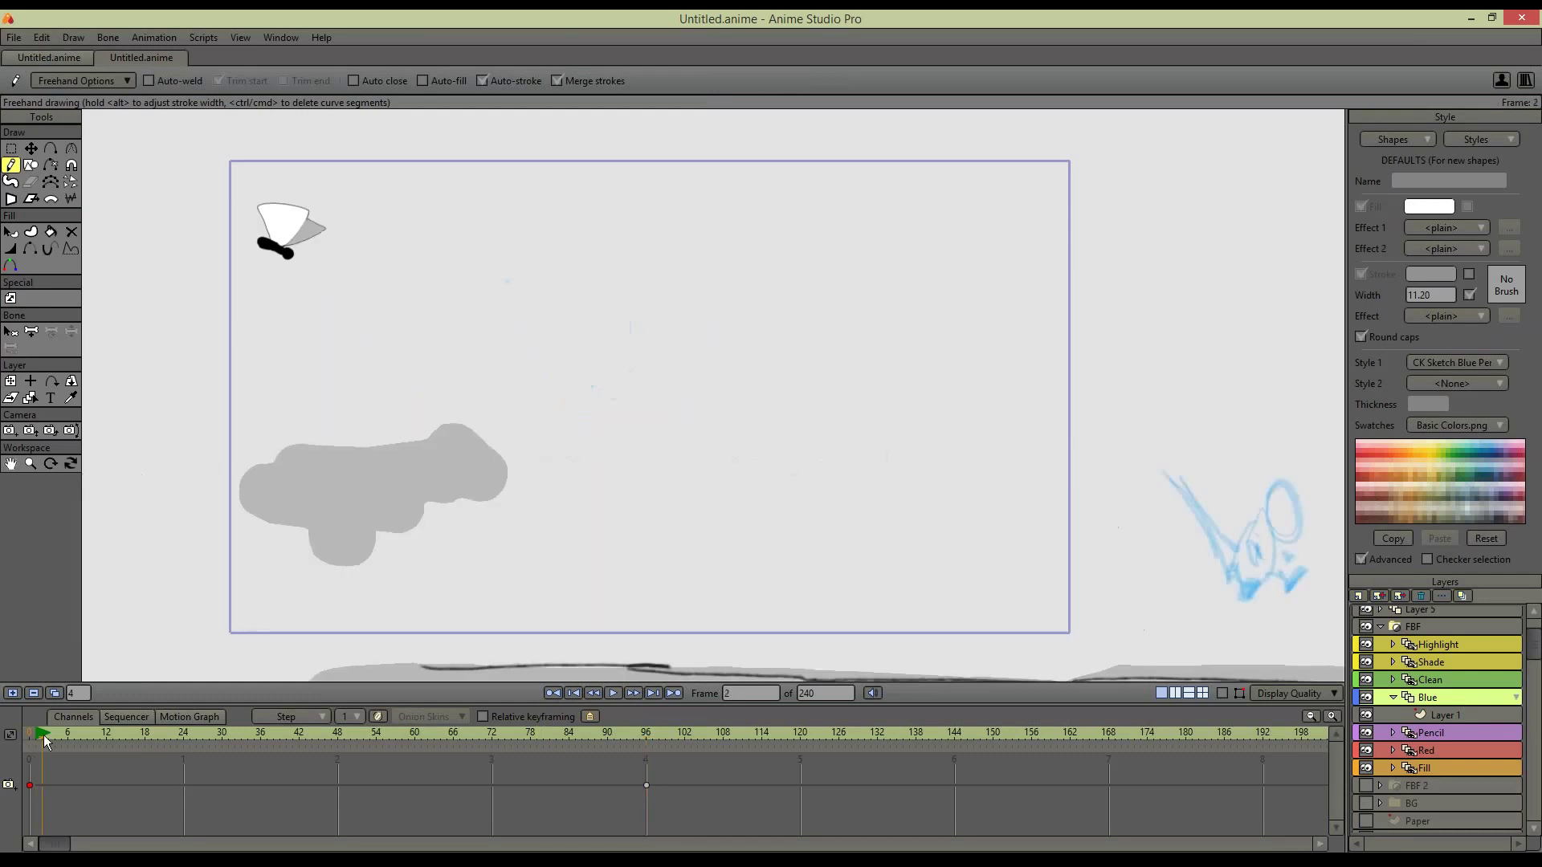
click(647, 736)
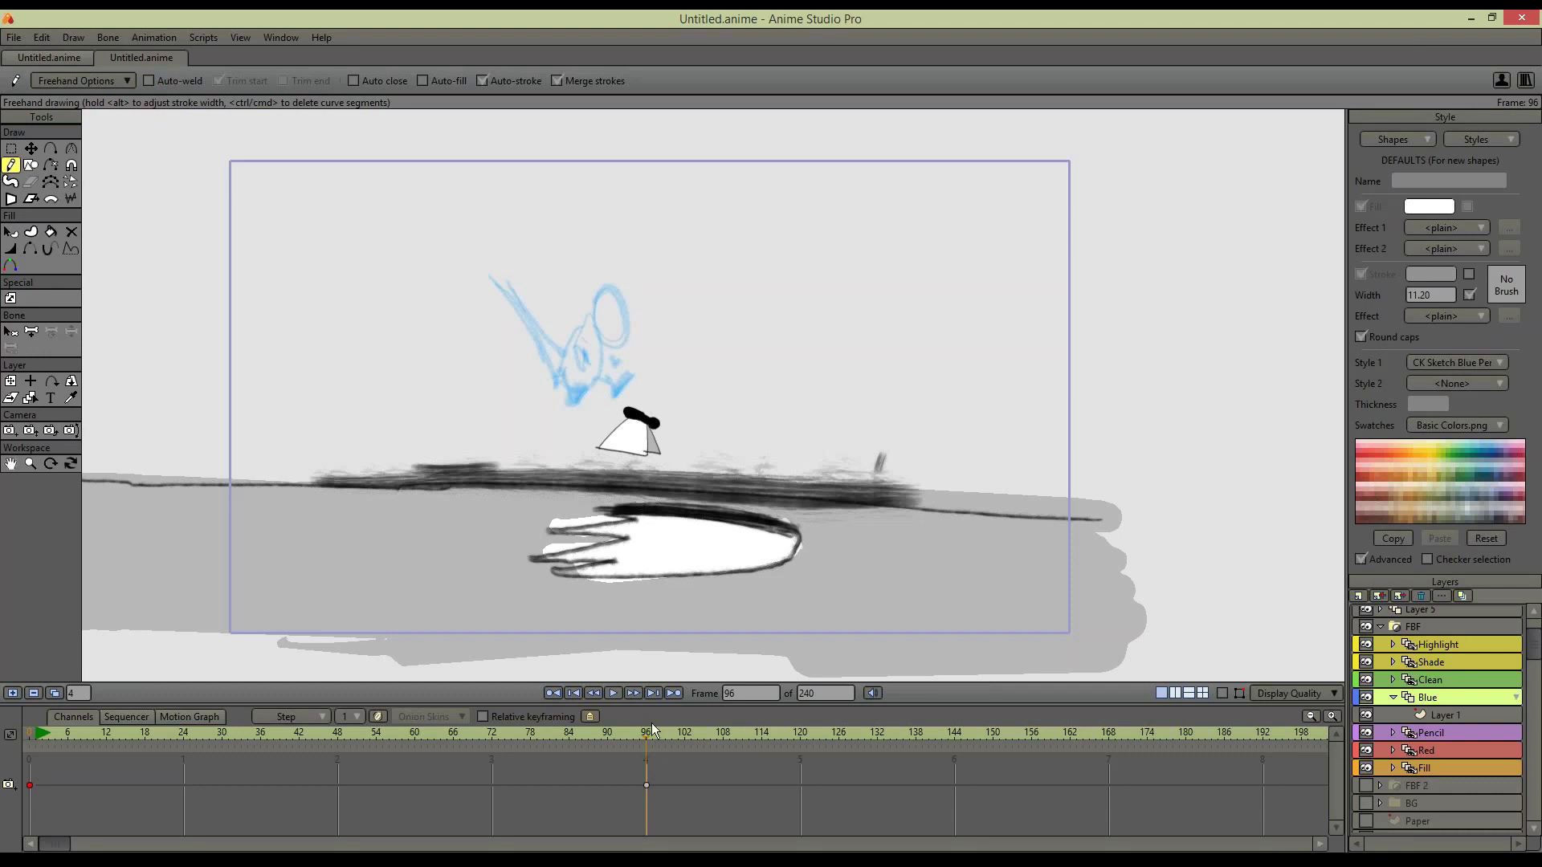
Add a new empty drawing to the Blue layer at frame 96 and turn on onion skins
click(30, 695)
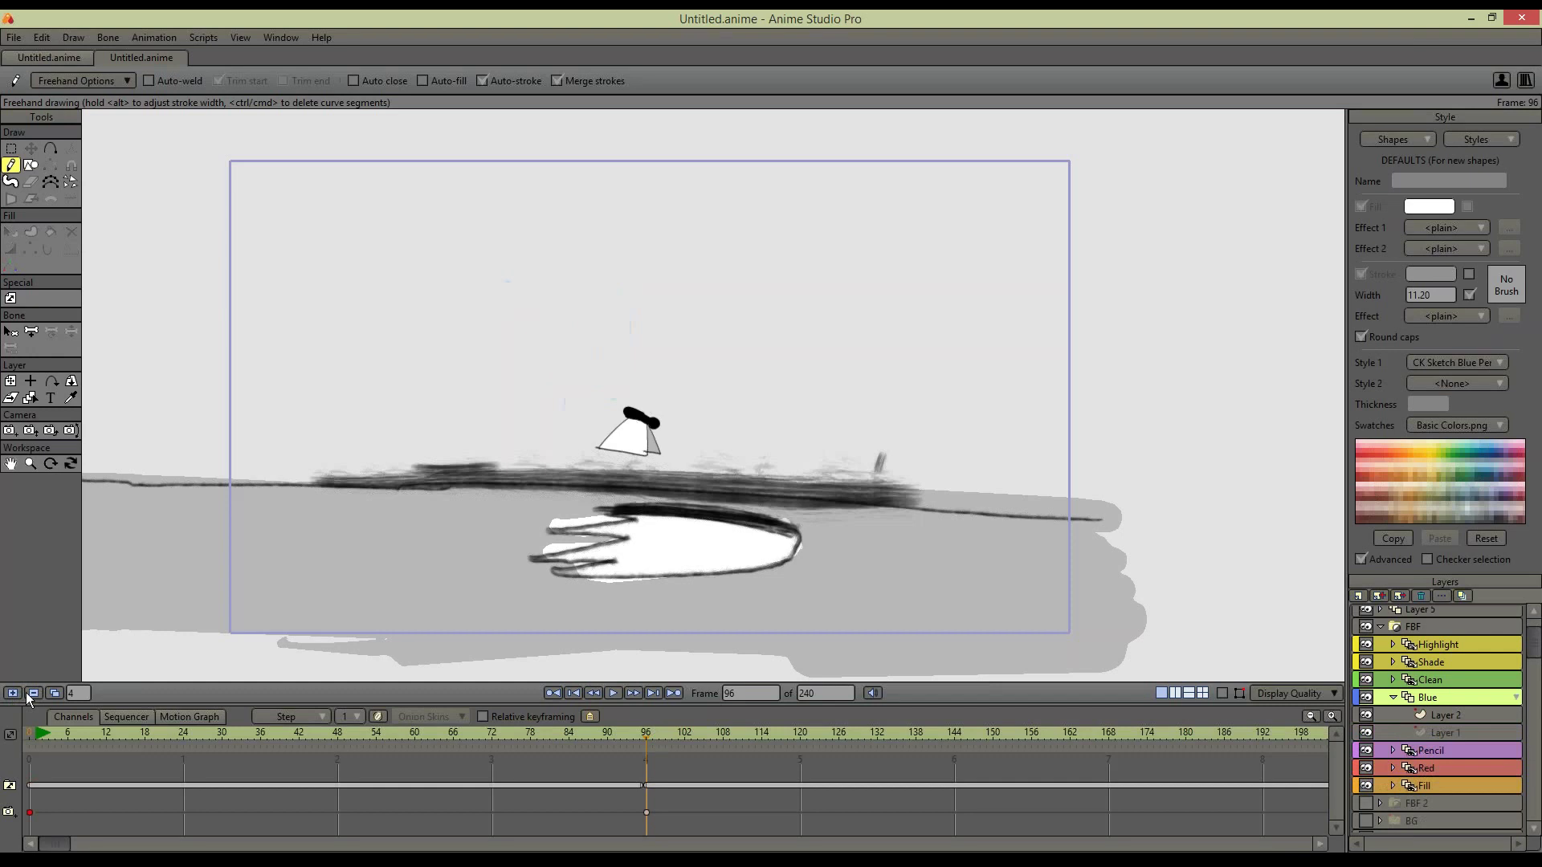
click(377, 716)
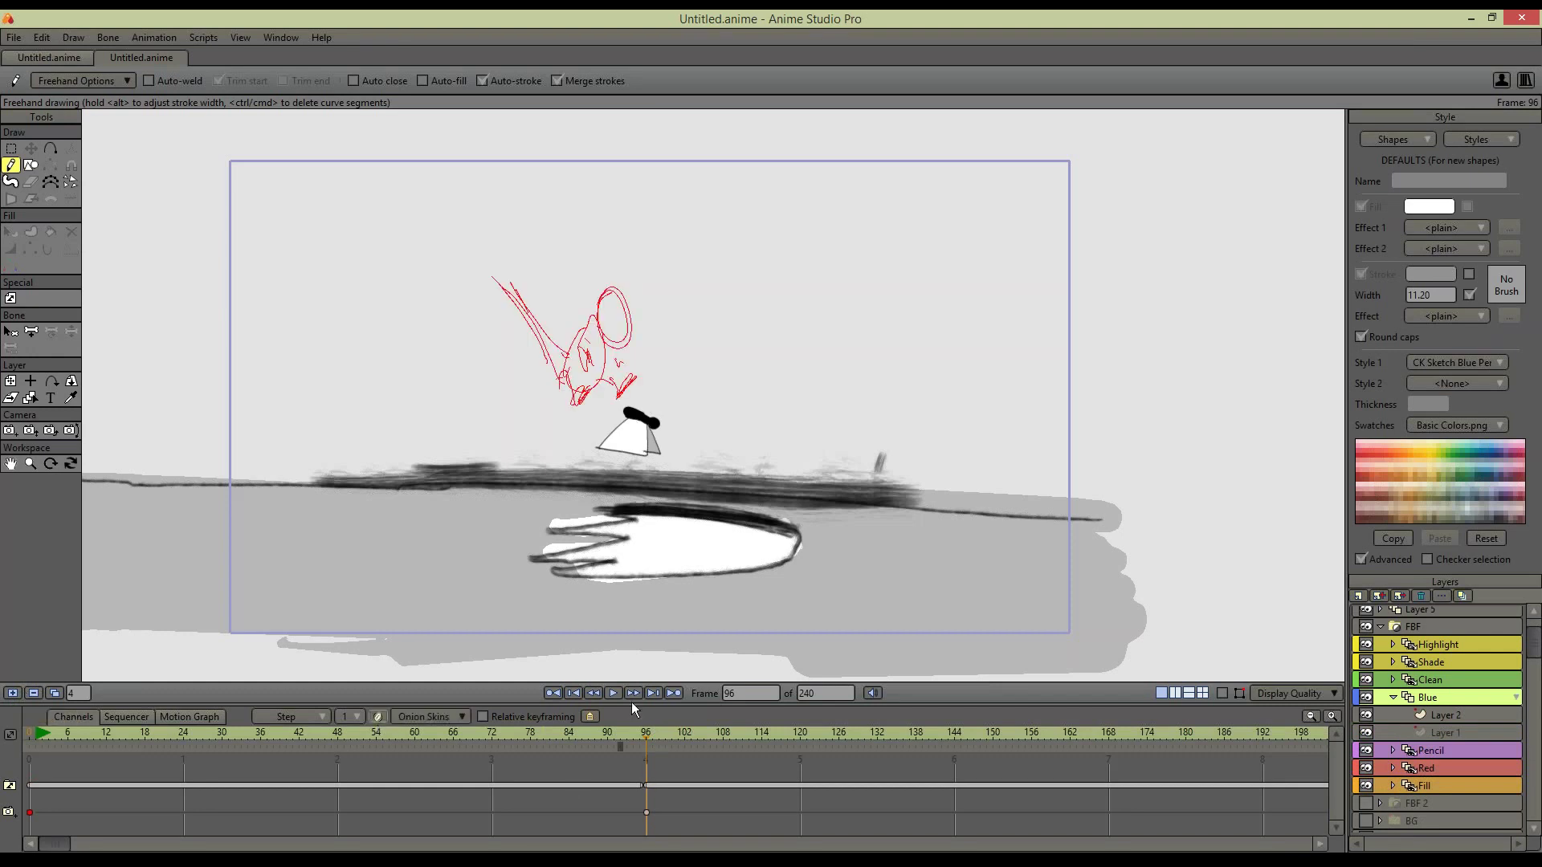
Switch the onion skins from outlines only to colored fills
click(459, 717)
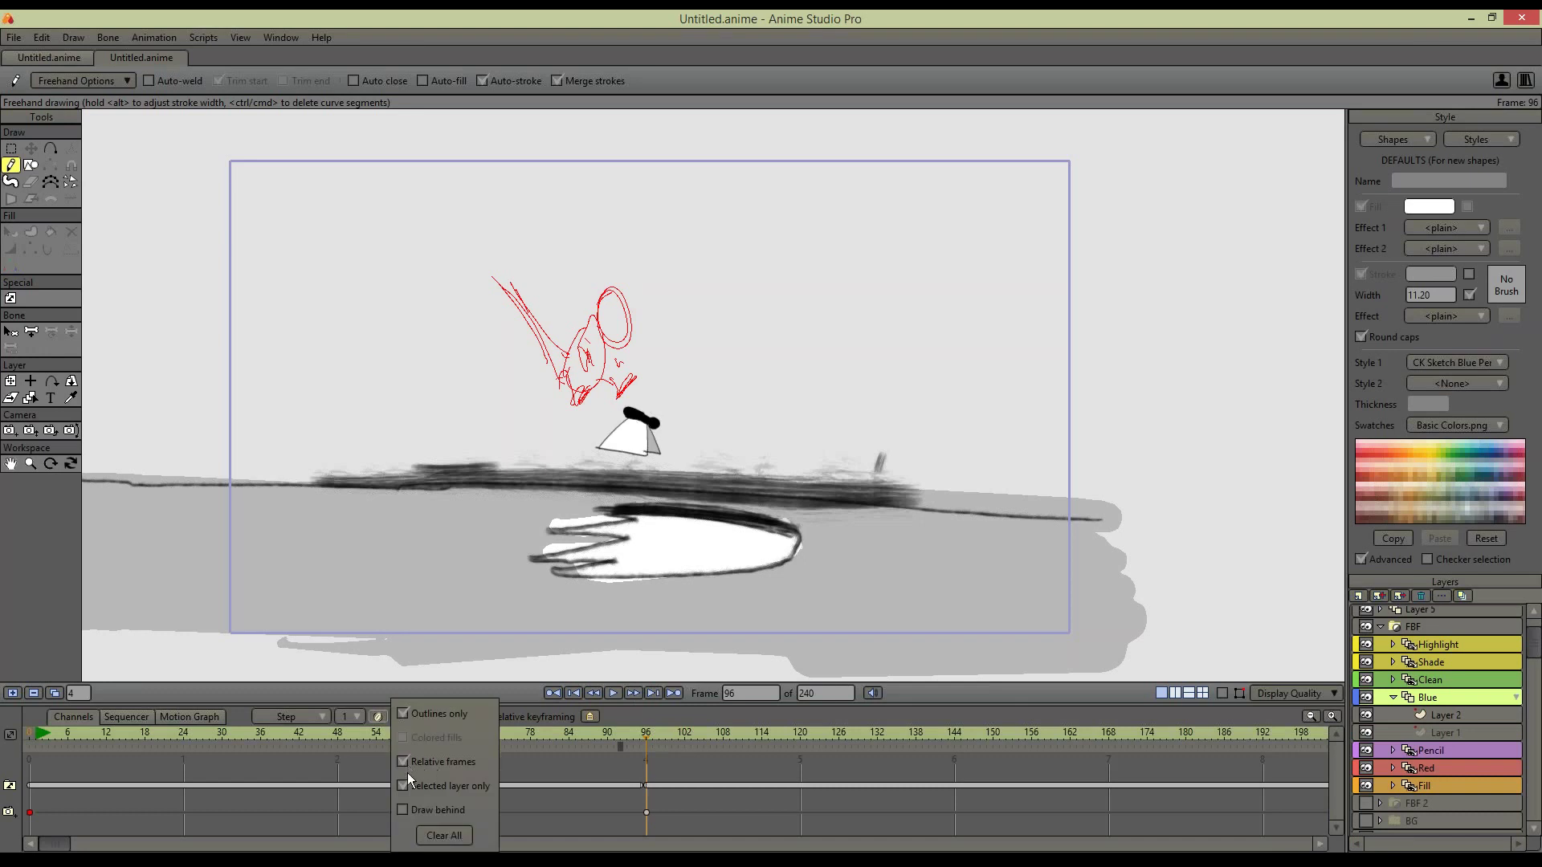
click(406, 713)
click(403, 738)
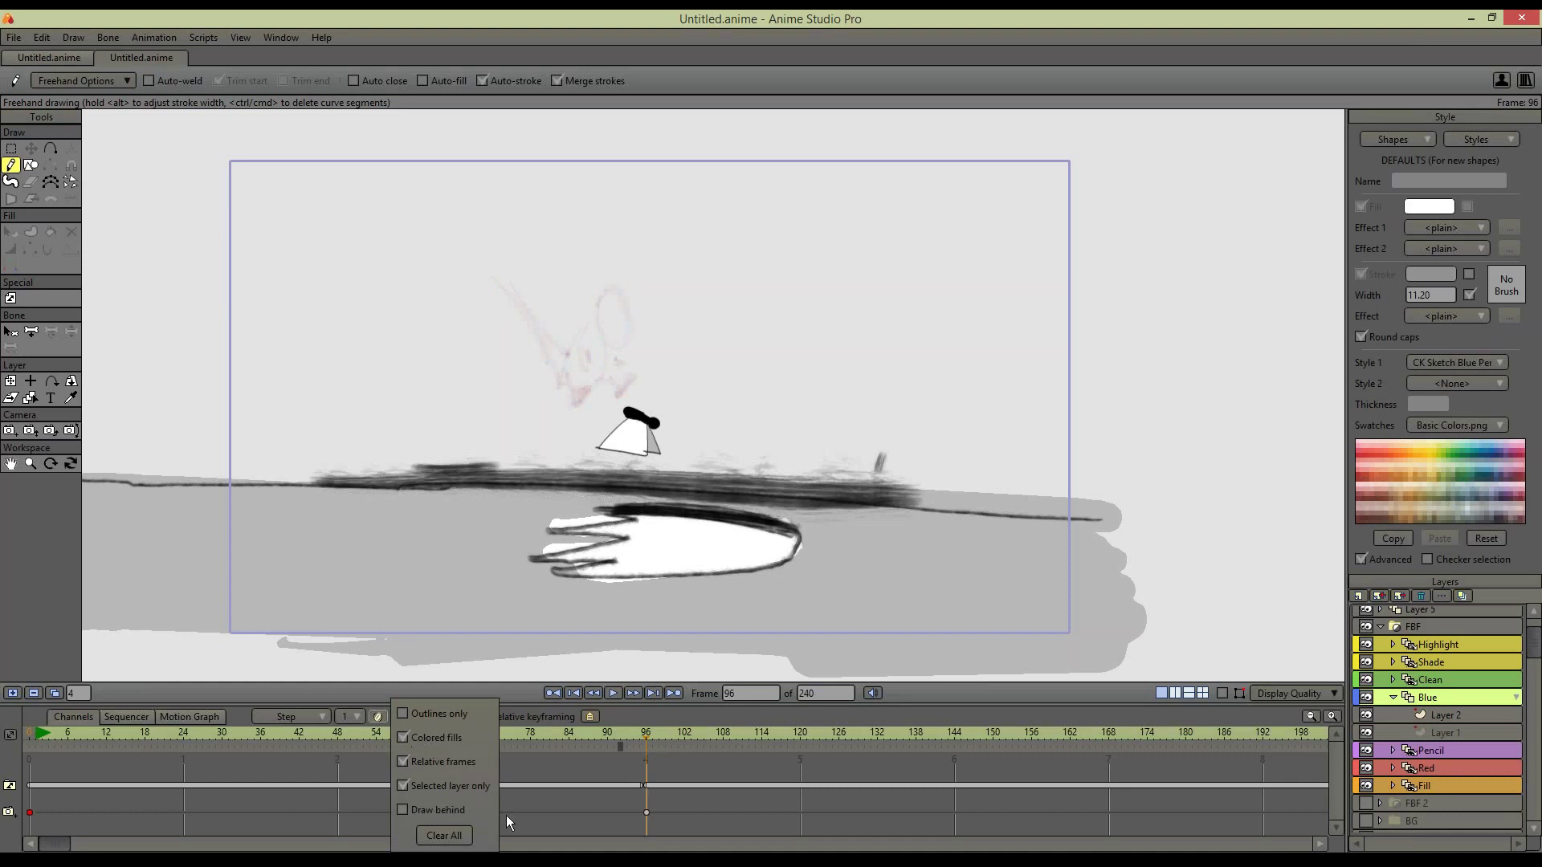
Sketch the falling figure slightly lower on the Blue layer and add an empty drawing at frame 99
click(650, 733)
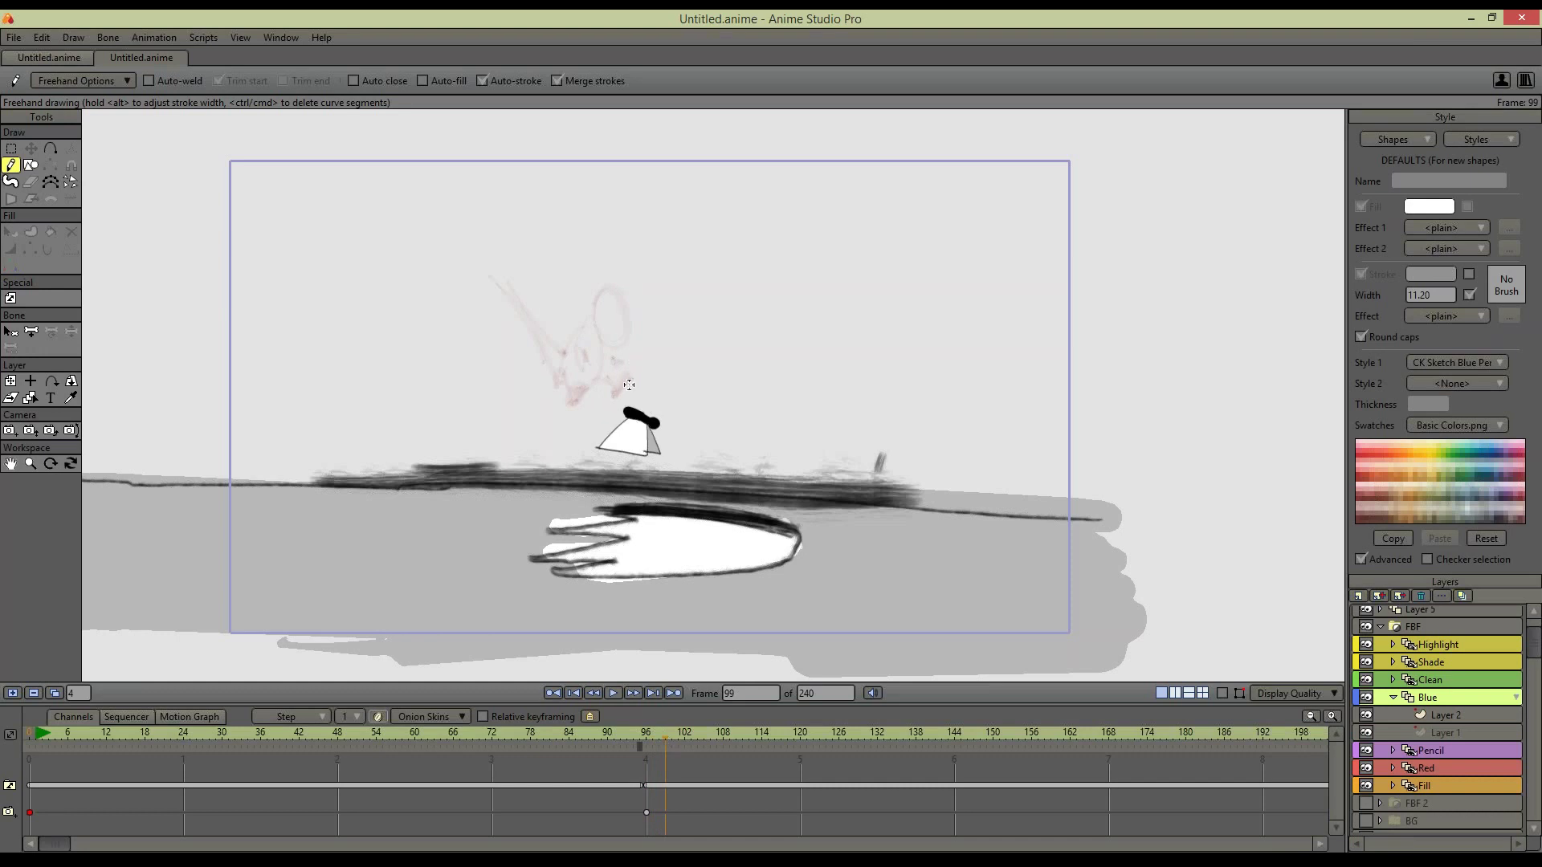
mouse_move(638, 345)
mouse_down()
mouse_move(627, 383)
mouse_move(602, 386)
mouse_move(601, 416)
mouse_move(645, 417)
mouse_move(630, 361)
mouse_move(608, 425)
mouse_move(595, 383)
mouse_move(521, 298)
mouse_move(591, 421)
mouse_move(640, 382)
mouse_move(620, 381)
mouse_move(655, 414)
mouse_up()
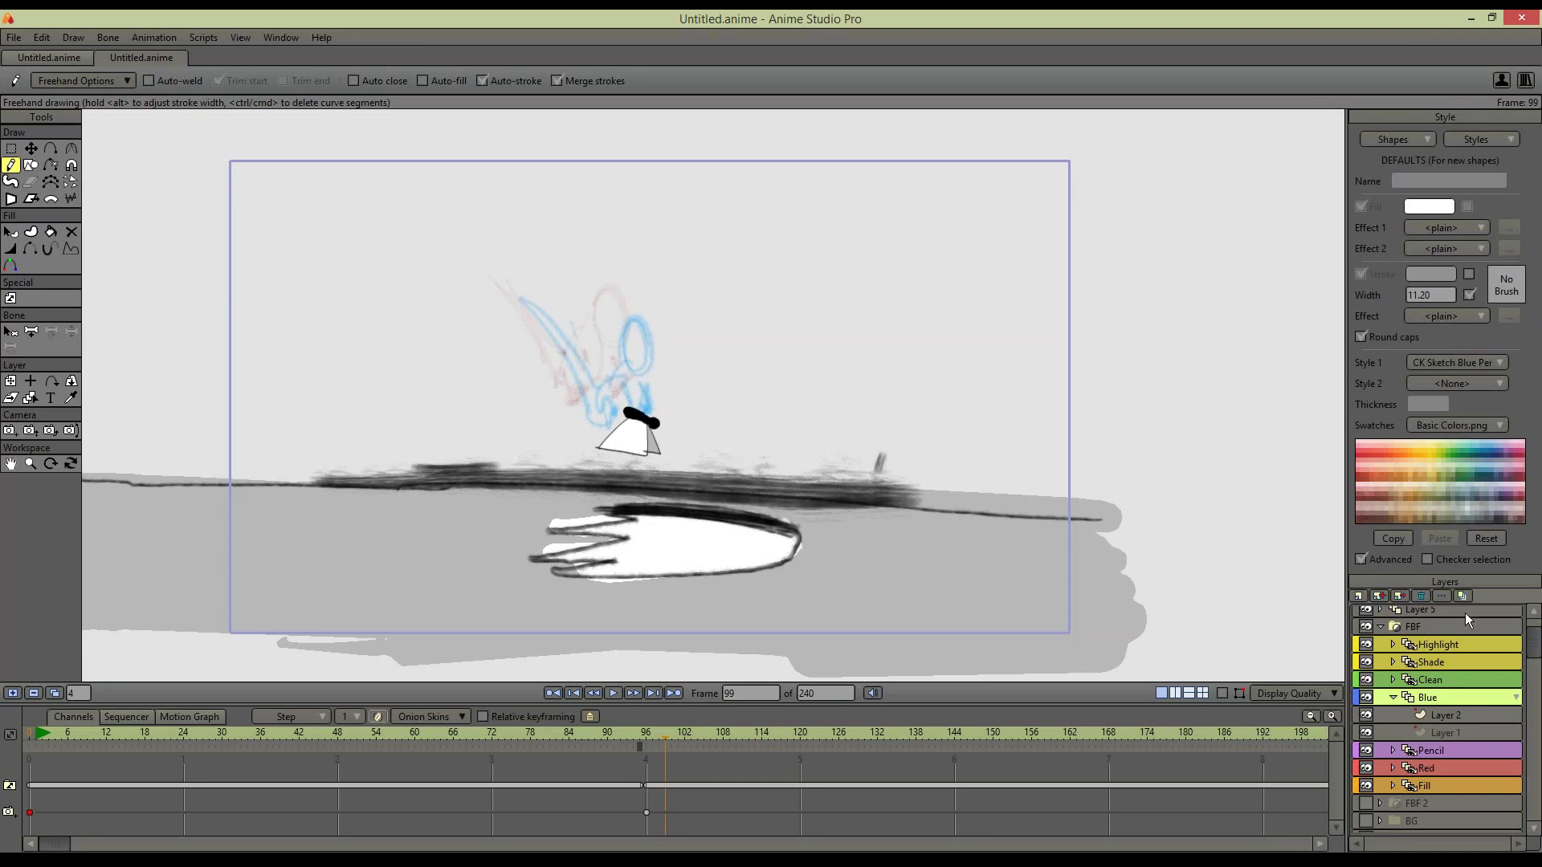
click(13, 692)
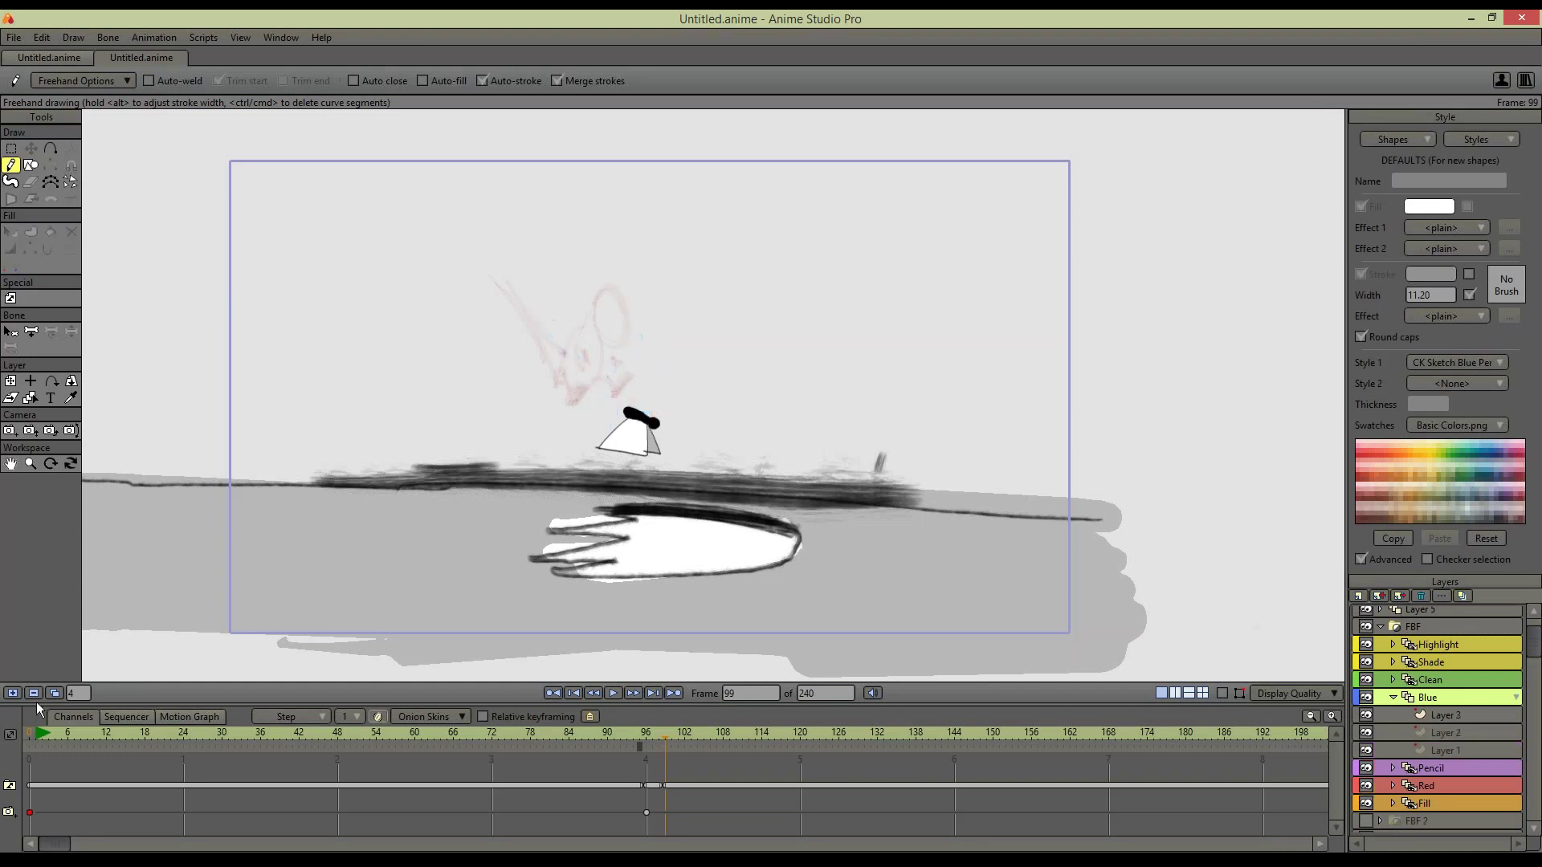
Turn off the visibility of Layer 5 at frame 99 in its layer settings
click(1452, 611)
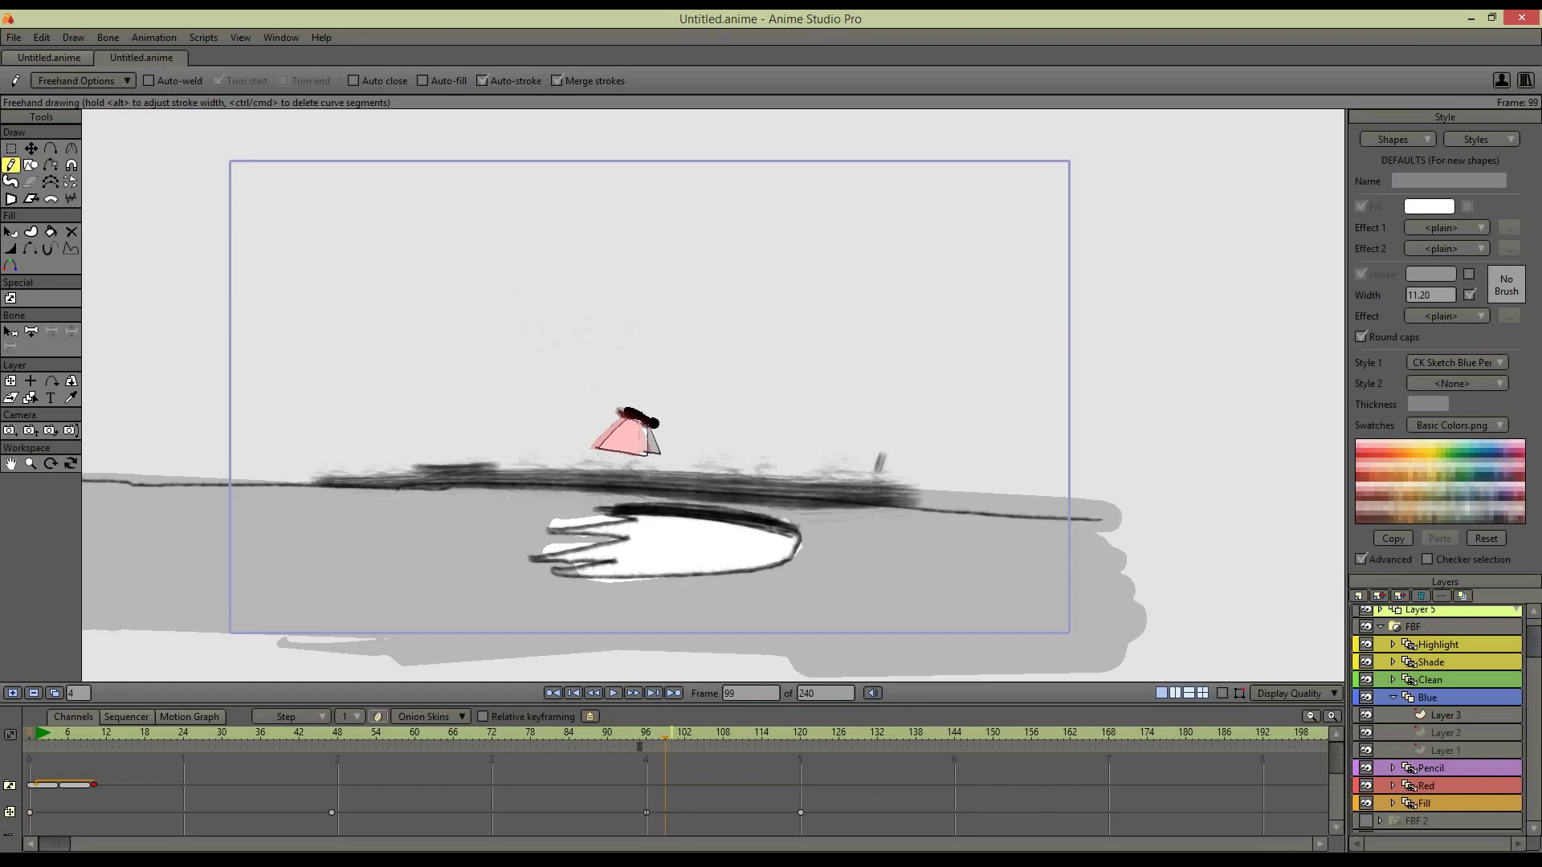
double_click(1472, 612)
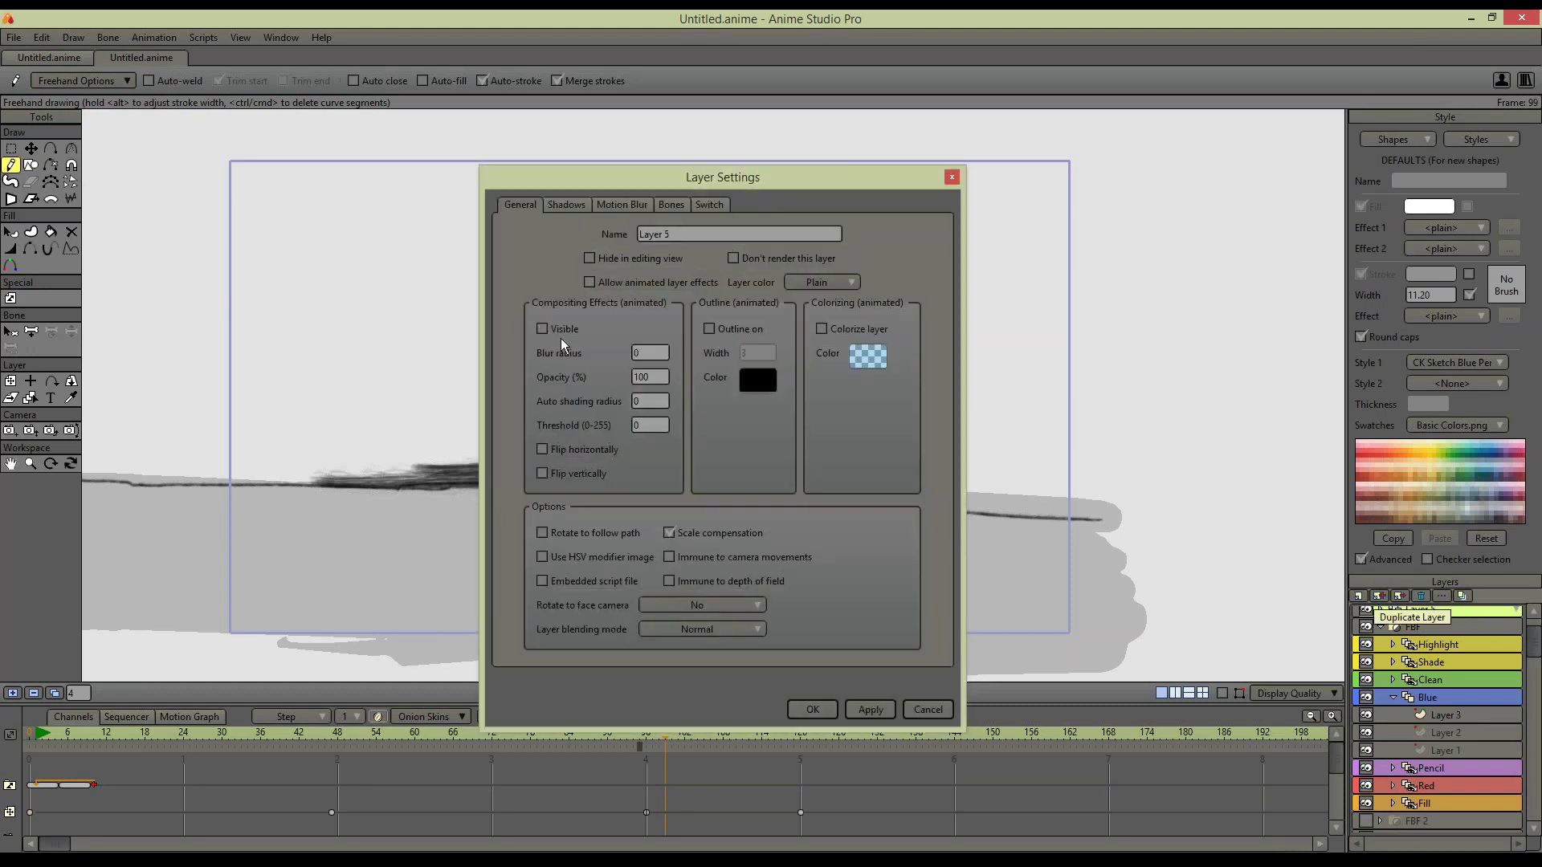
click(812, 710)
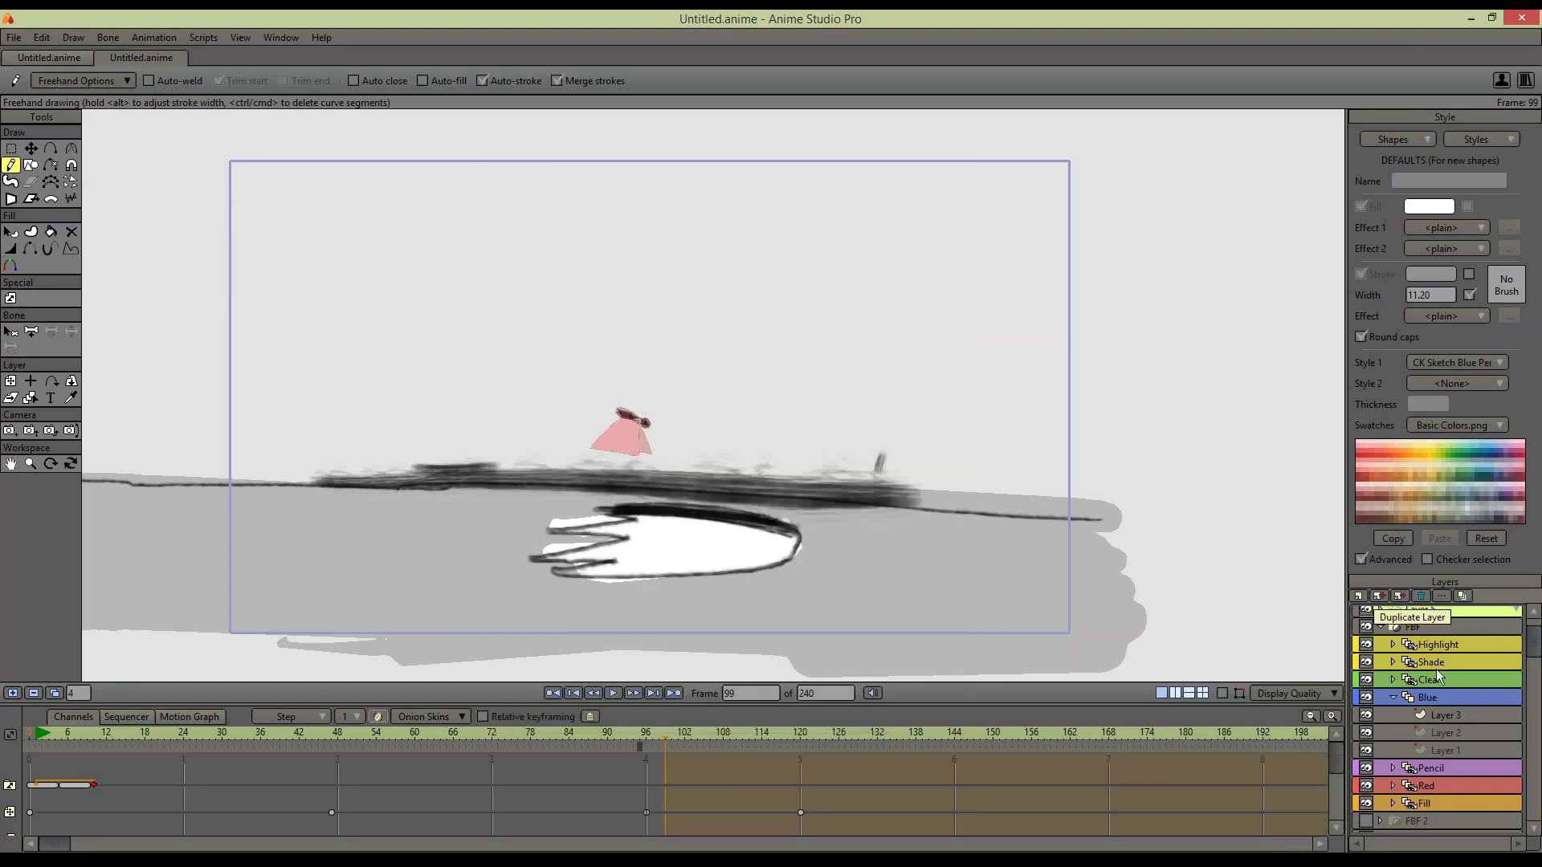
Show a second preceding onion skin and sketch the figure dropping closer to the ground on Blue at frame 99
click(1428, 697)
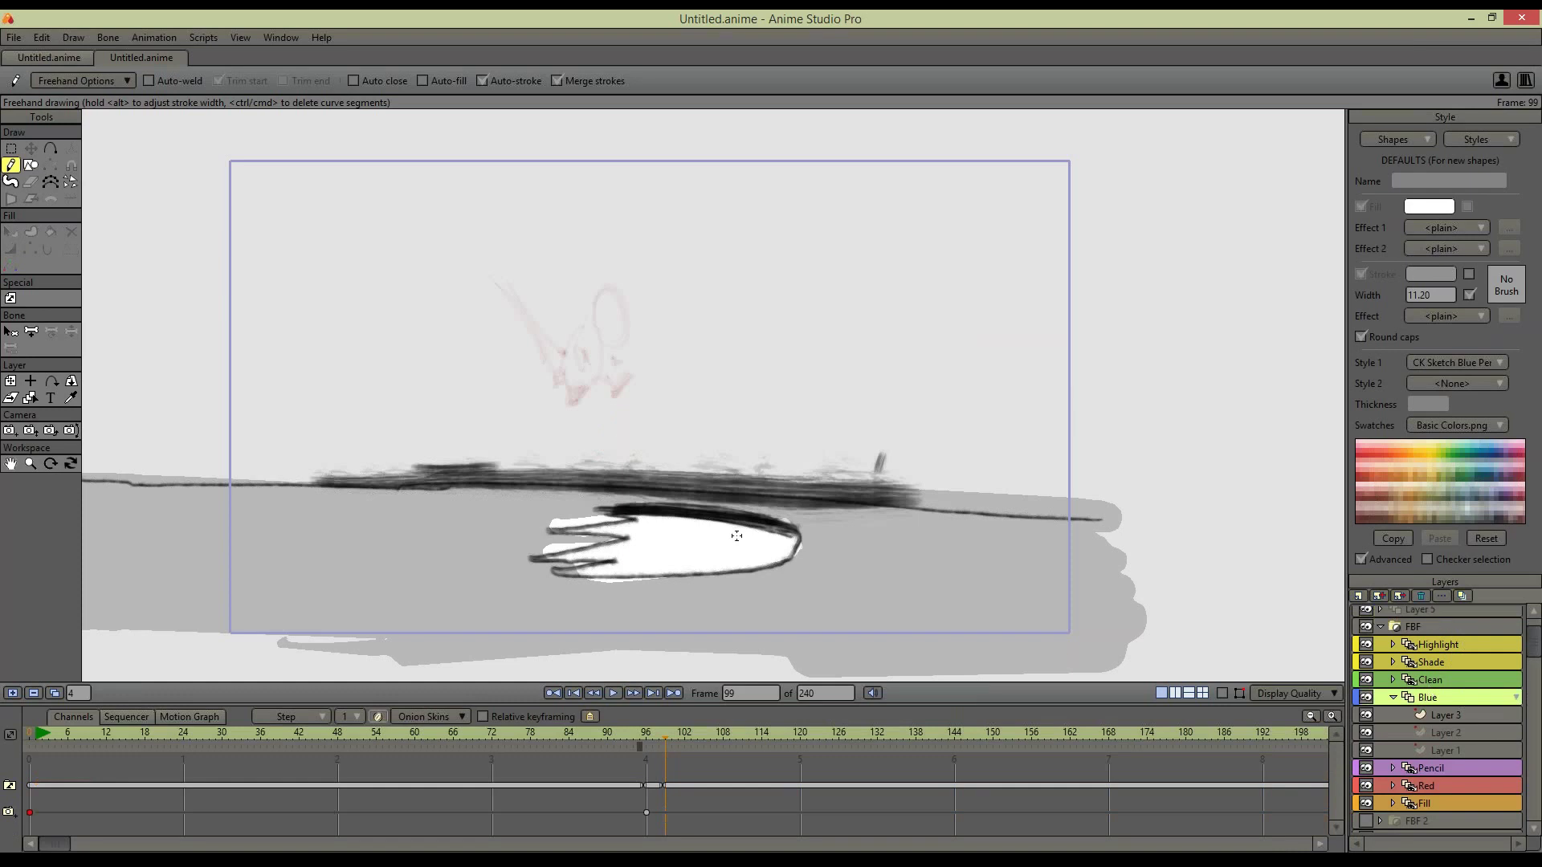
click(653, 749)
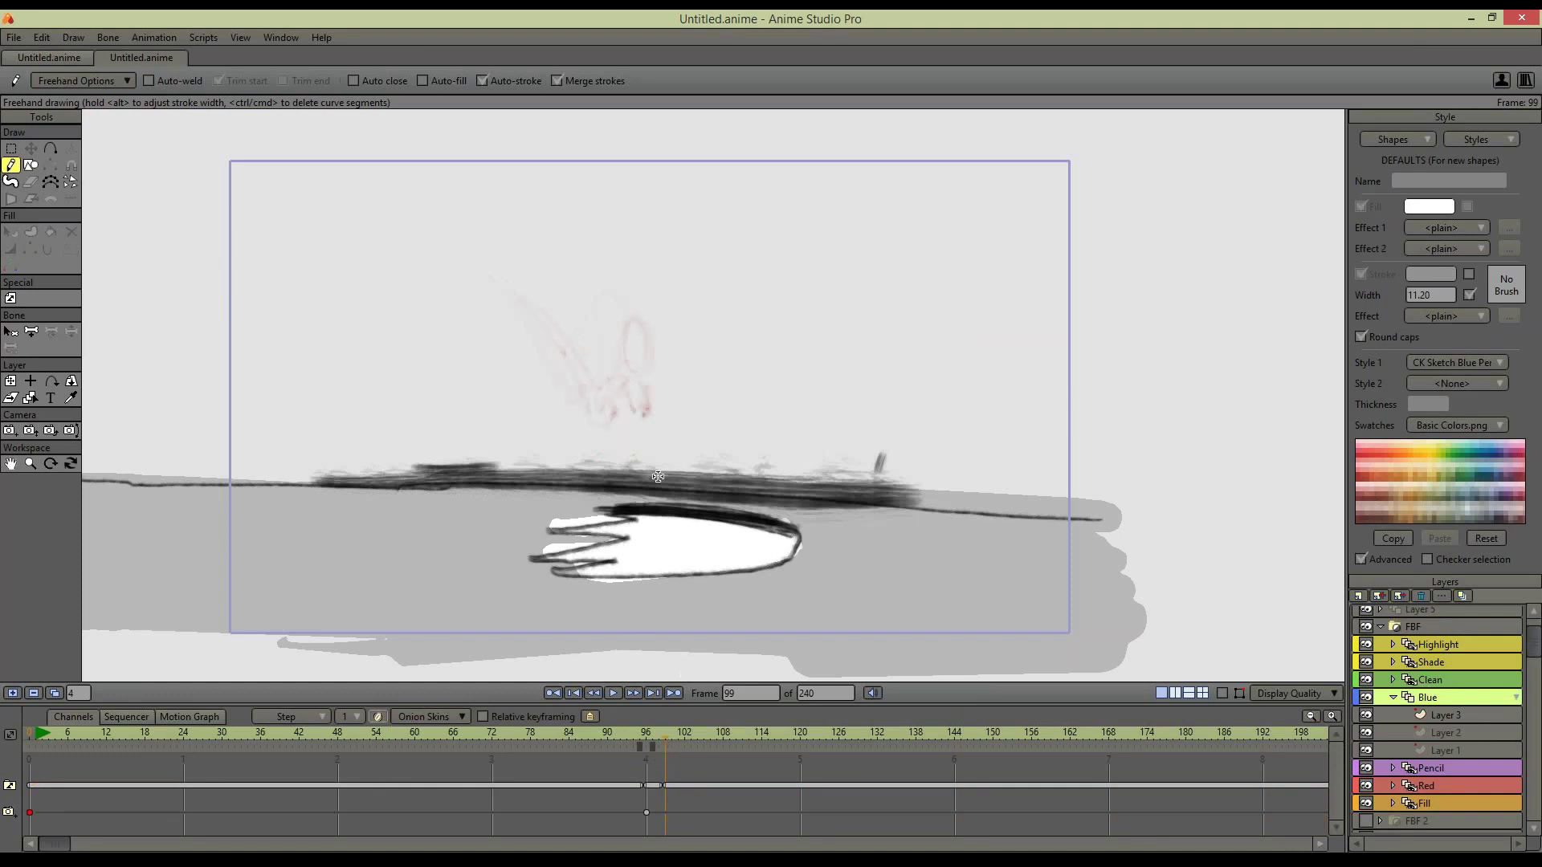
mouse_move(647, 405)
mouse_down()
mouse_move(654, 453)
mouse_move(614, 401)
mouse_move(678, 425)
mouse_move(649, 406)
mouse_move(619, 431)
mouse_move(631, 453)
mouse_move(568, 341)
mouse_move(612, 438)
mouse_up()
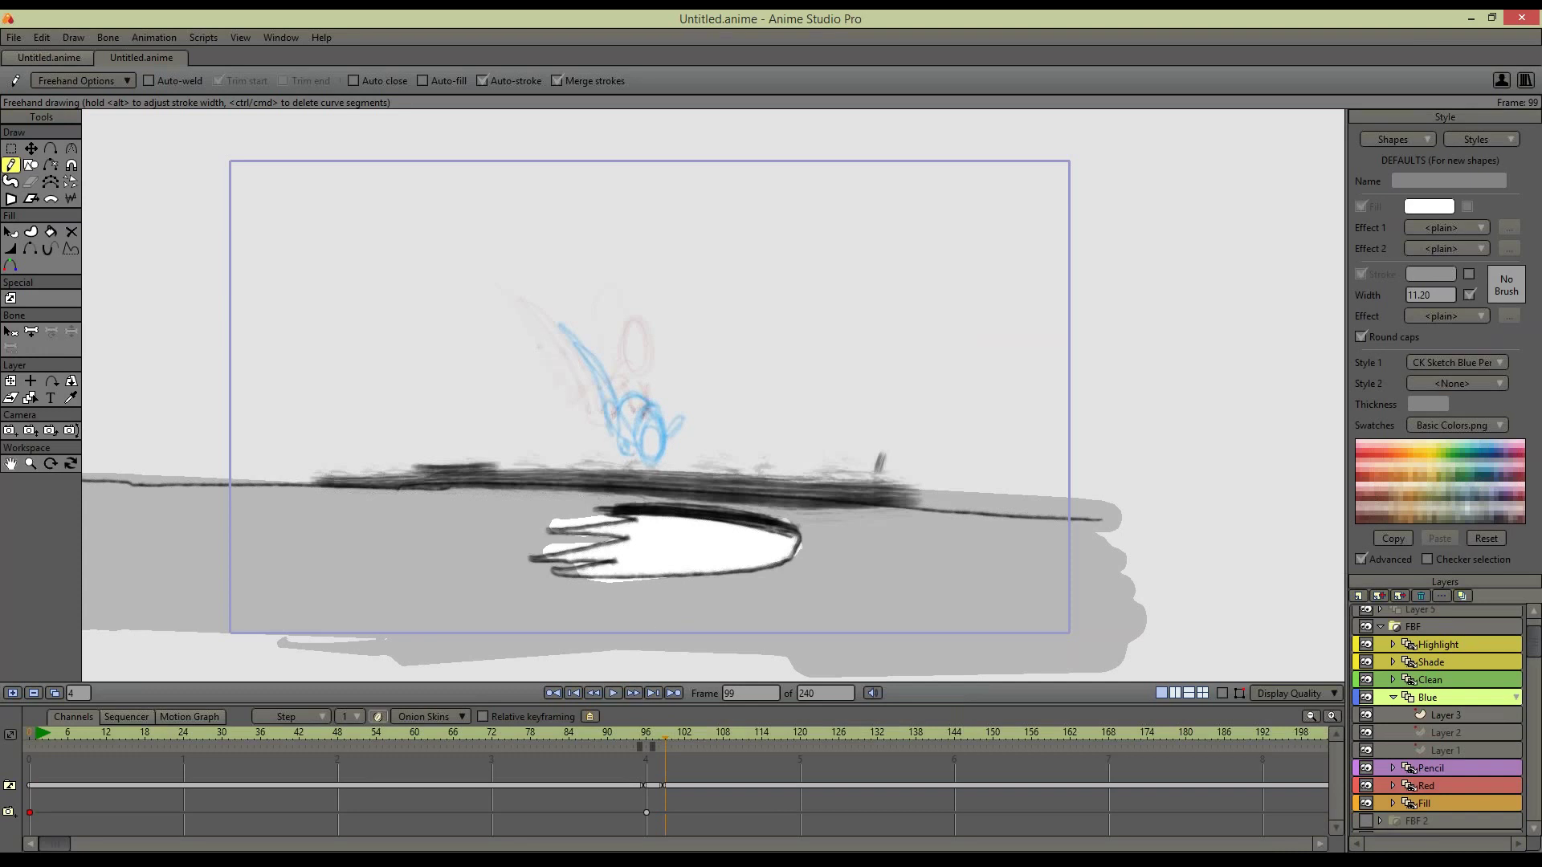
drag(664, 420, 670, 440)
Add a Blue drawing at frame 103 and sketch the figure plunging into the white pool with a splash
click(654, 737)
click(672, 747)
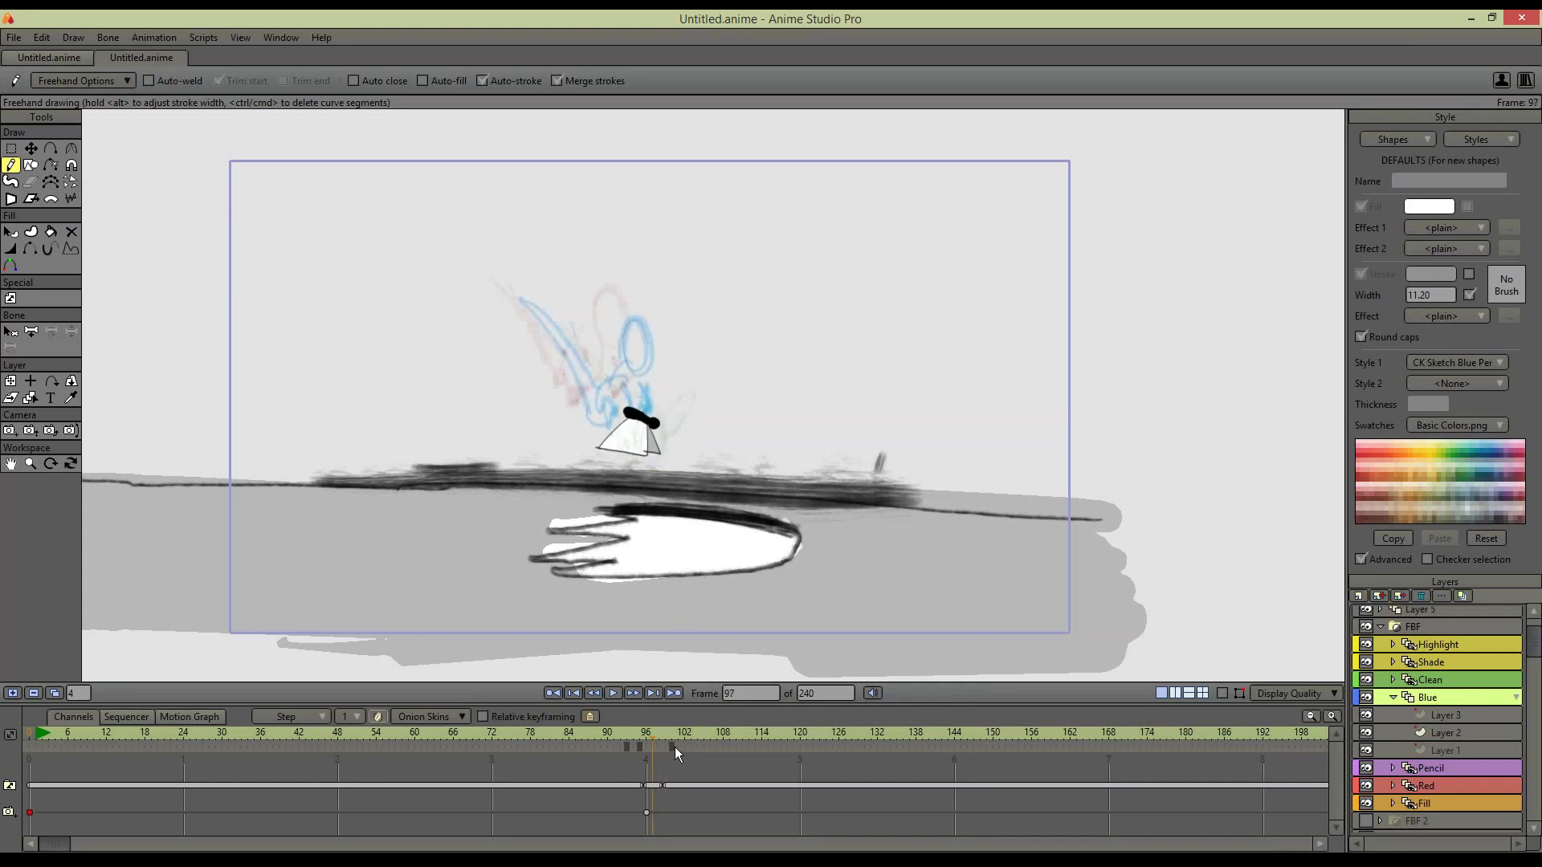
click(671, 747)
click(671, 739)
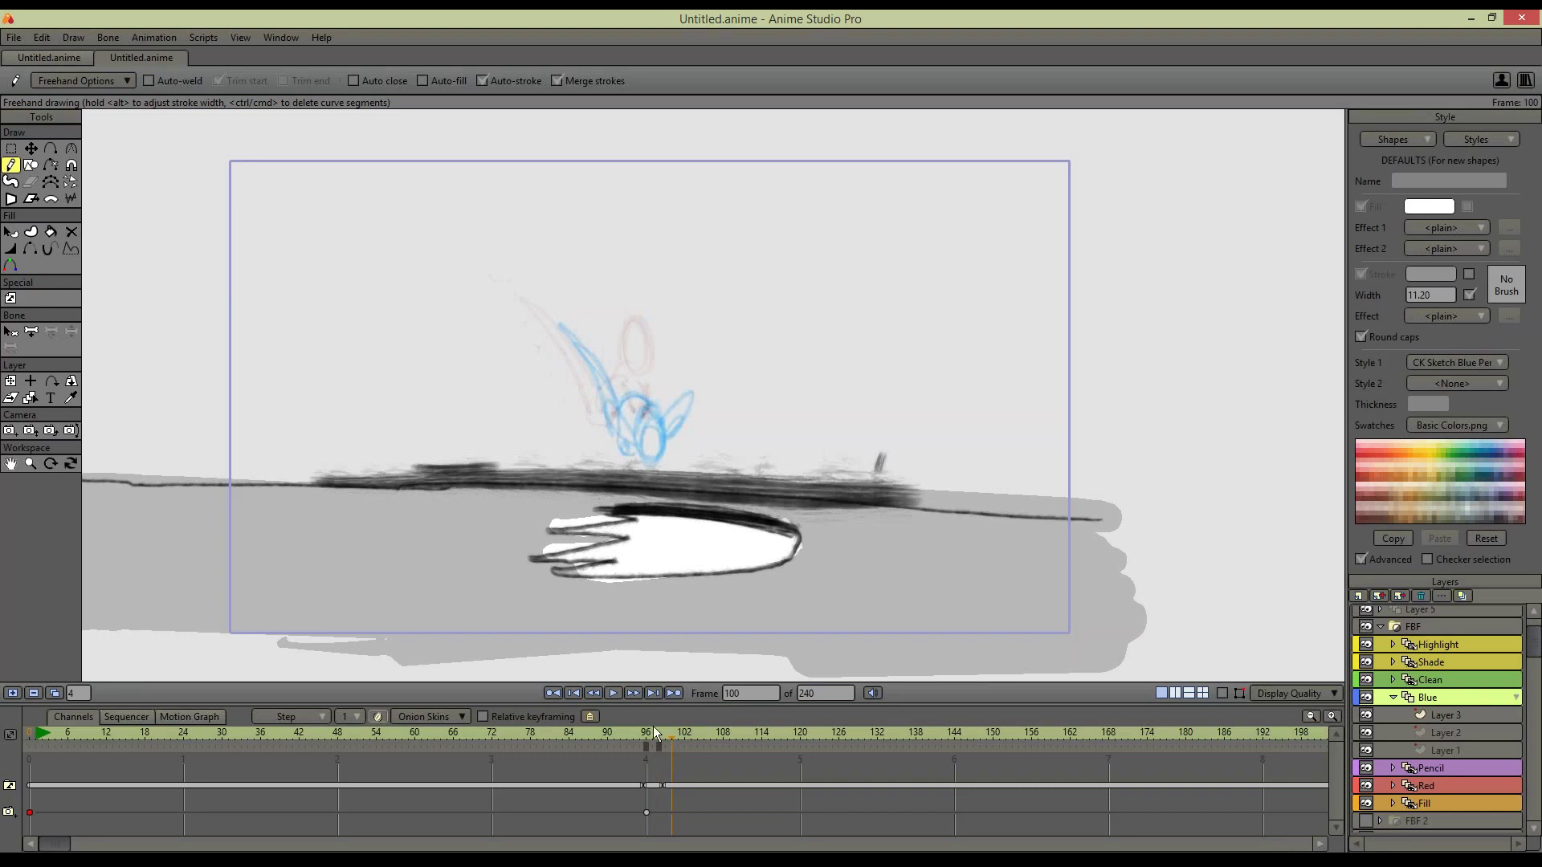
click(13, 693)
click(681, 786)
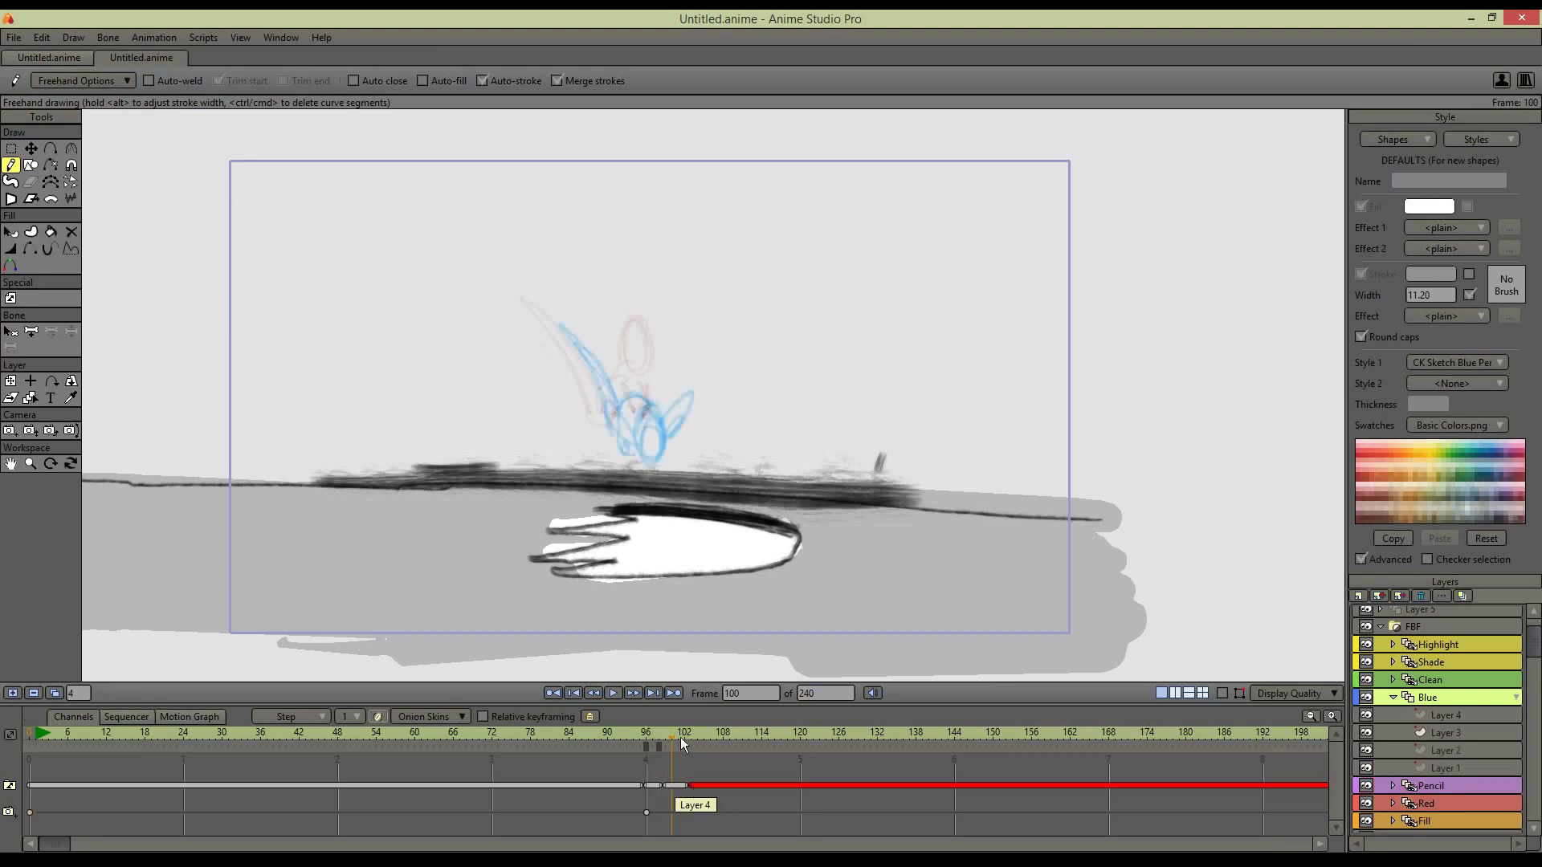
drag(681, 745, 696, 739)
mouse_move(657, 504)
mouse_down()
mouse_move(664, 481)
mouse_move(655, 534)
mouse_move(677, 515)
mouse_move(608, 515)
mouse_move(647, 541)
mouse_move(717, 529)
mouse_move(627, 406)
mouse_up()
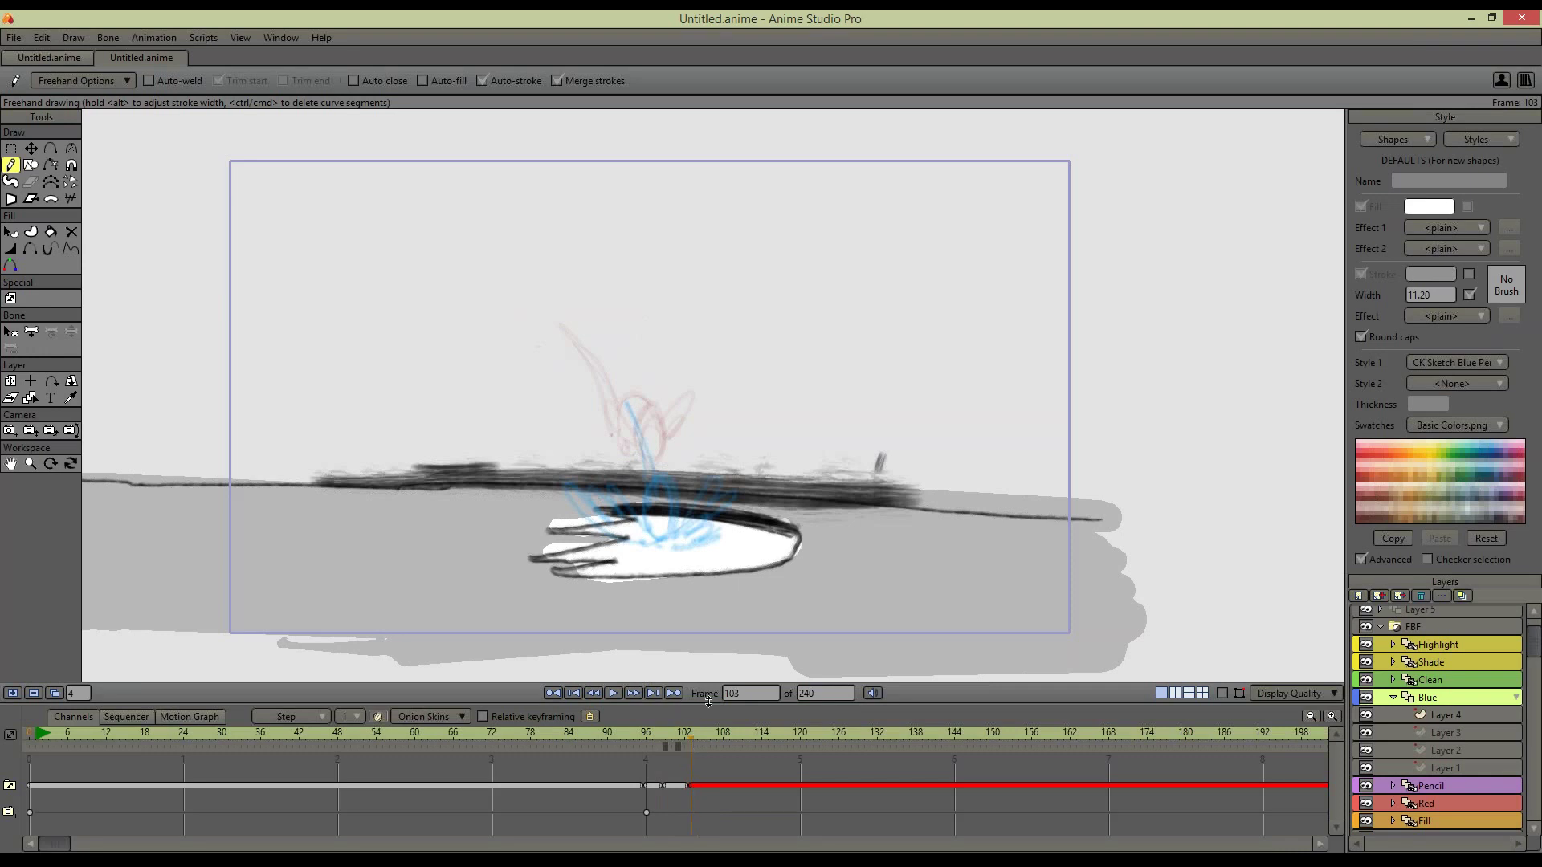
Add Blue drawings at frames 107 and 111, sketching a shrinking splash and a small mark in the pool
click(12, 692)
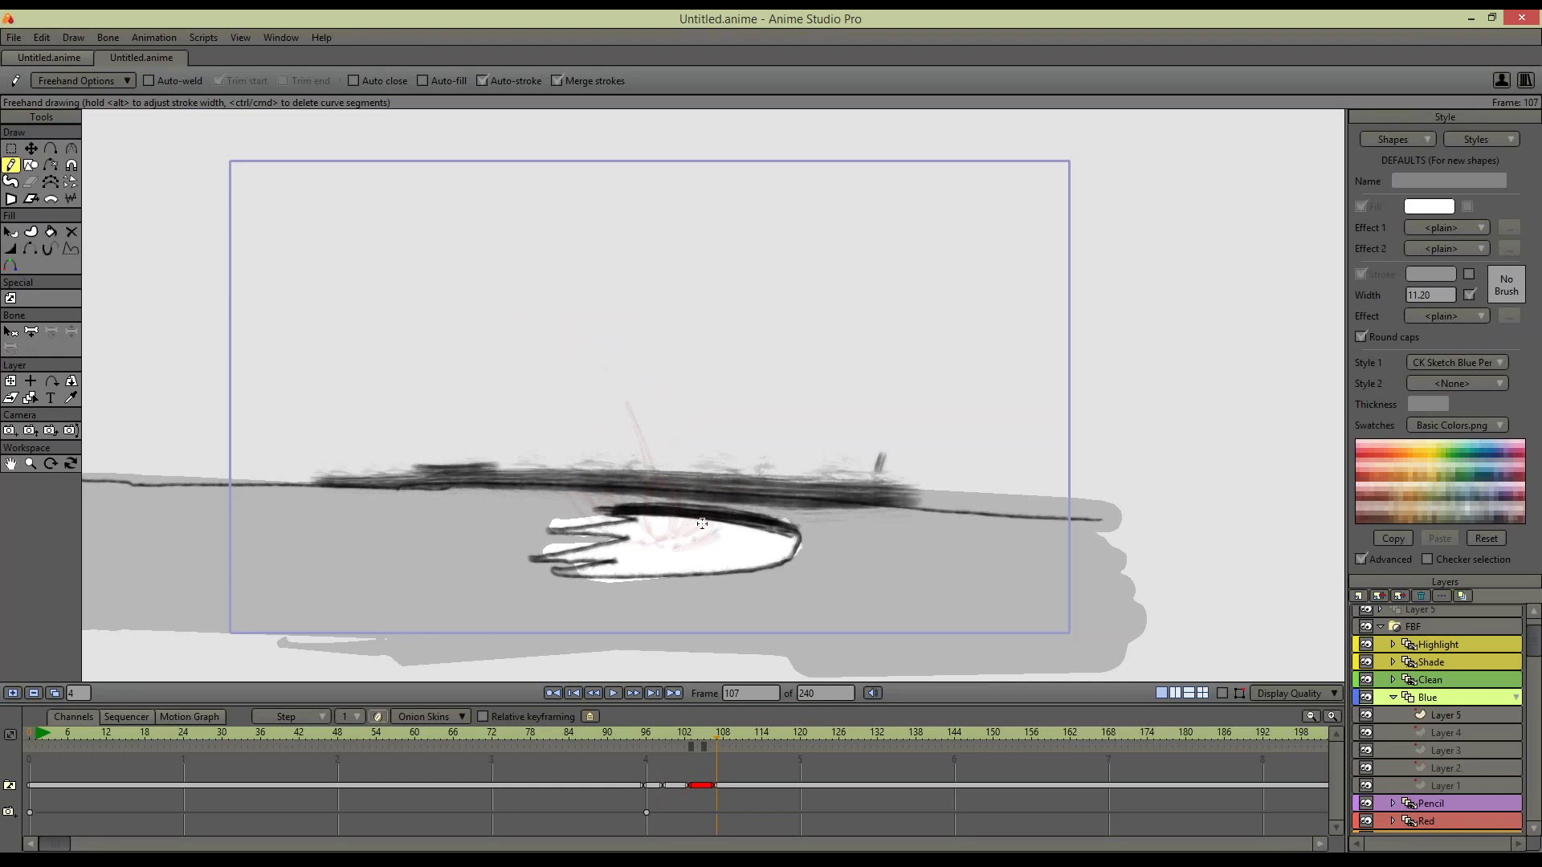
mouse_move(681, 545)
mouse_down()
mouse_move(677, 472)
mouse_move(675, 548)
mouse_move(731, 532)
mouse_move(618, 527)
mouse_move(635, 546)
mouse_move(632, 531)
mouse_move(670, 538)
mouse_up()
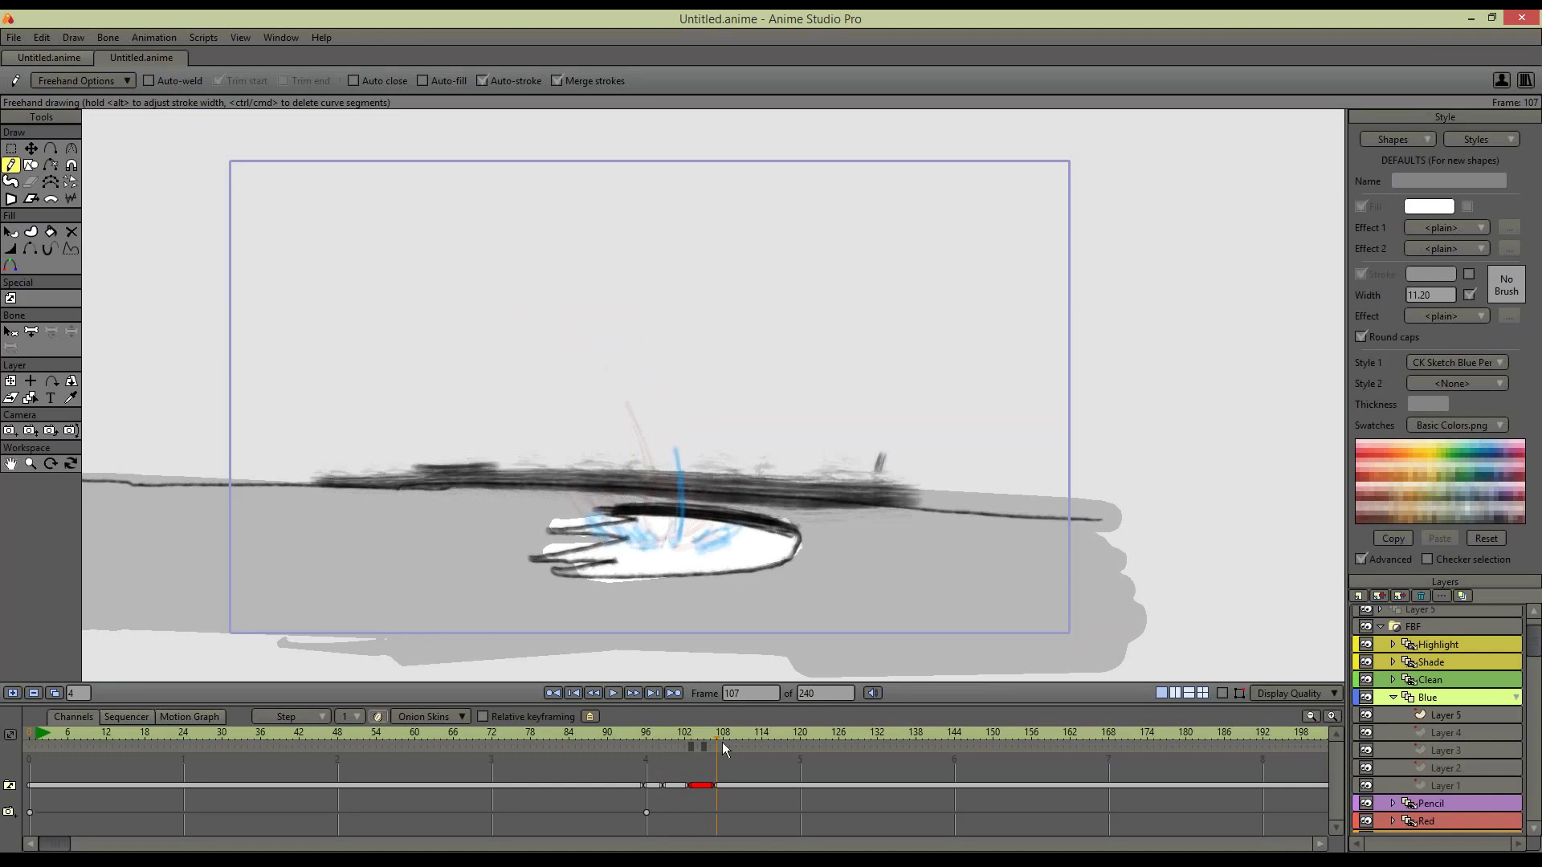
click(12, 692)
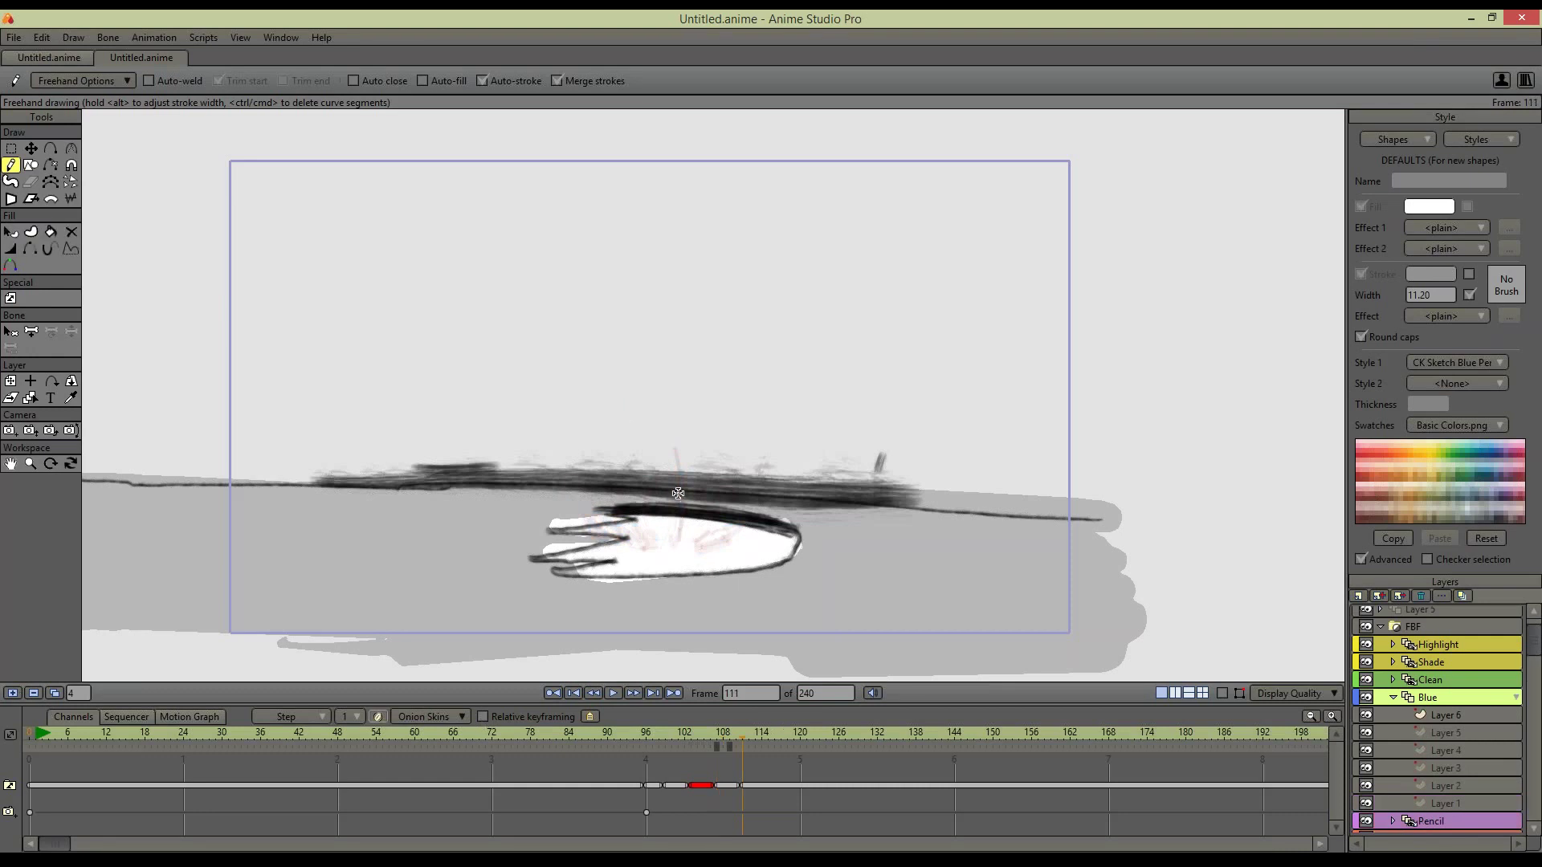
click(666, 536)
click(10, 430)
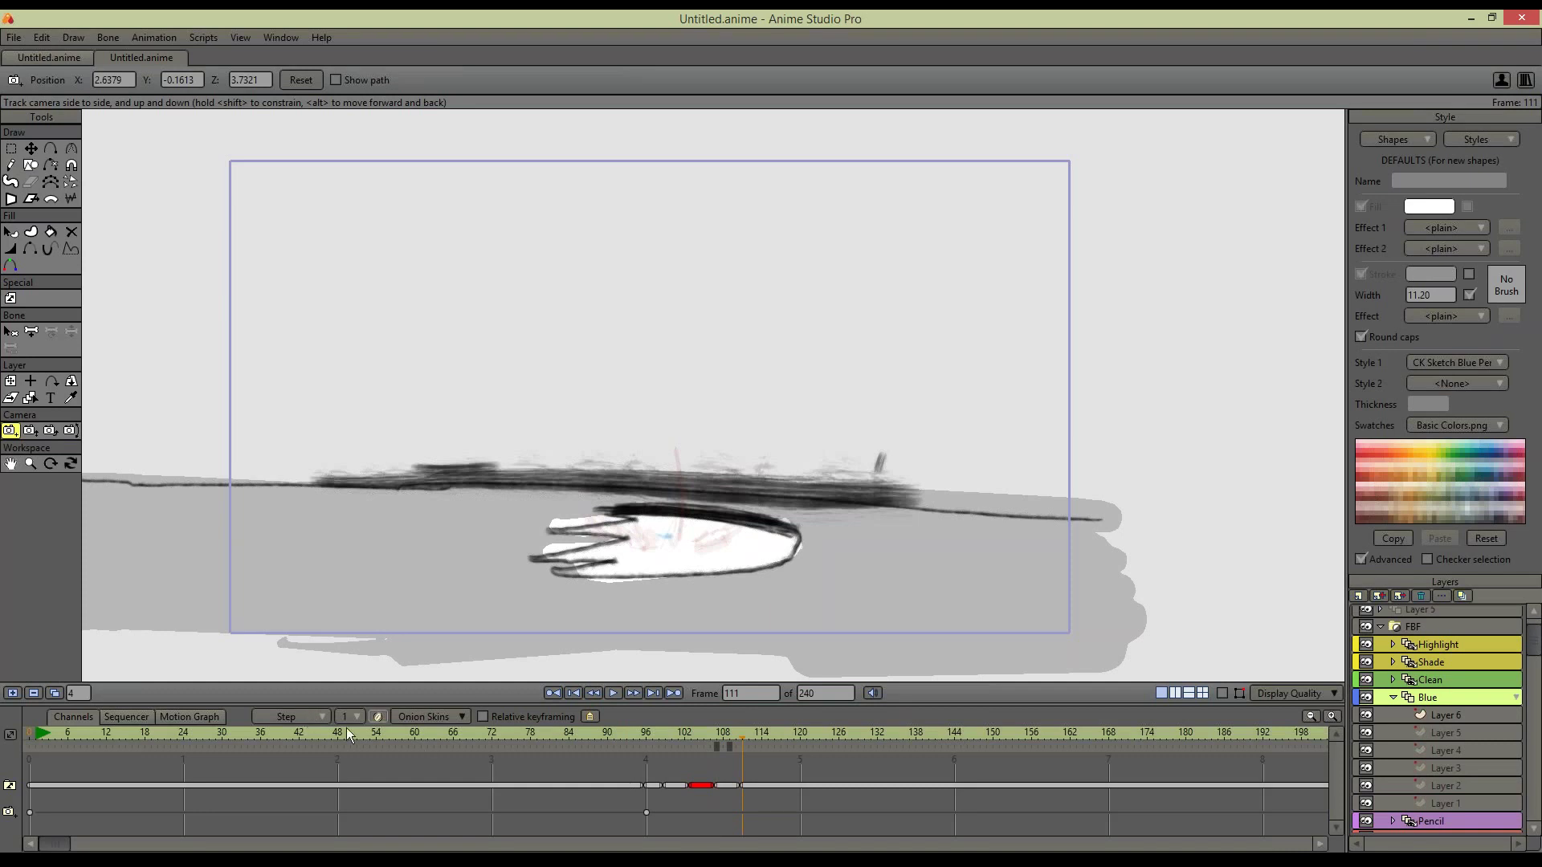
click(301, 717)
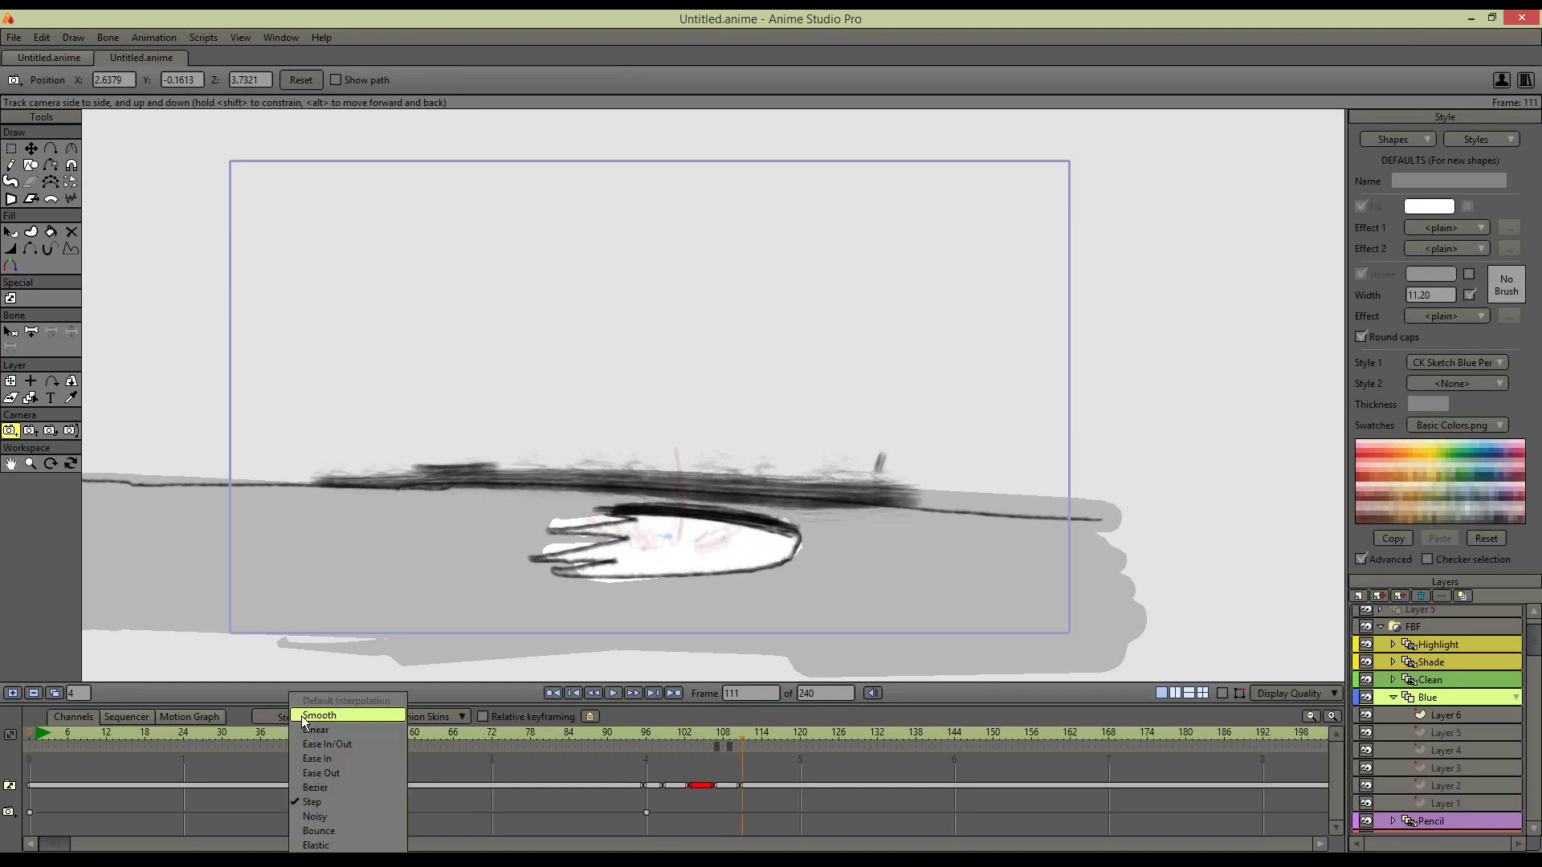
click(234, 711)
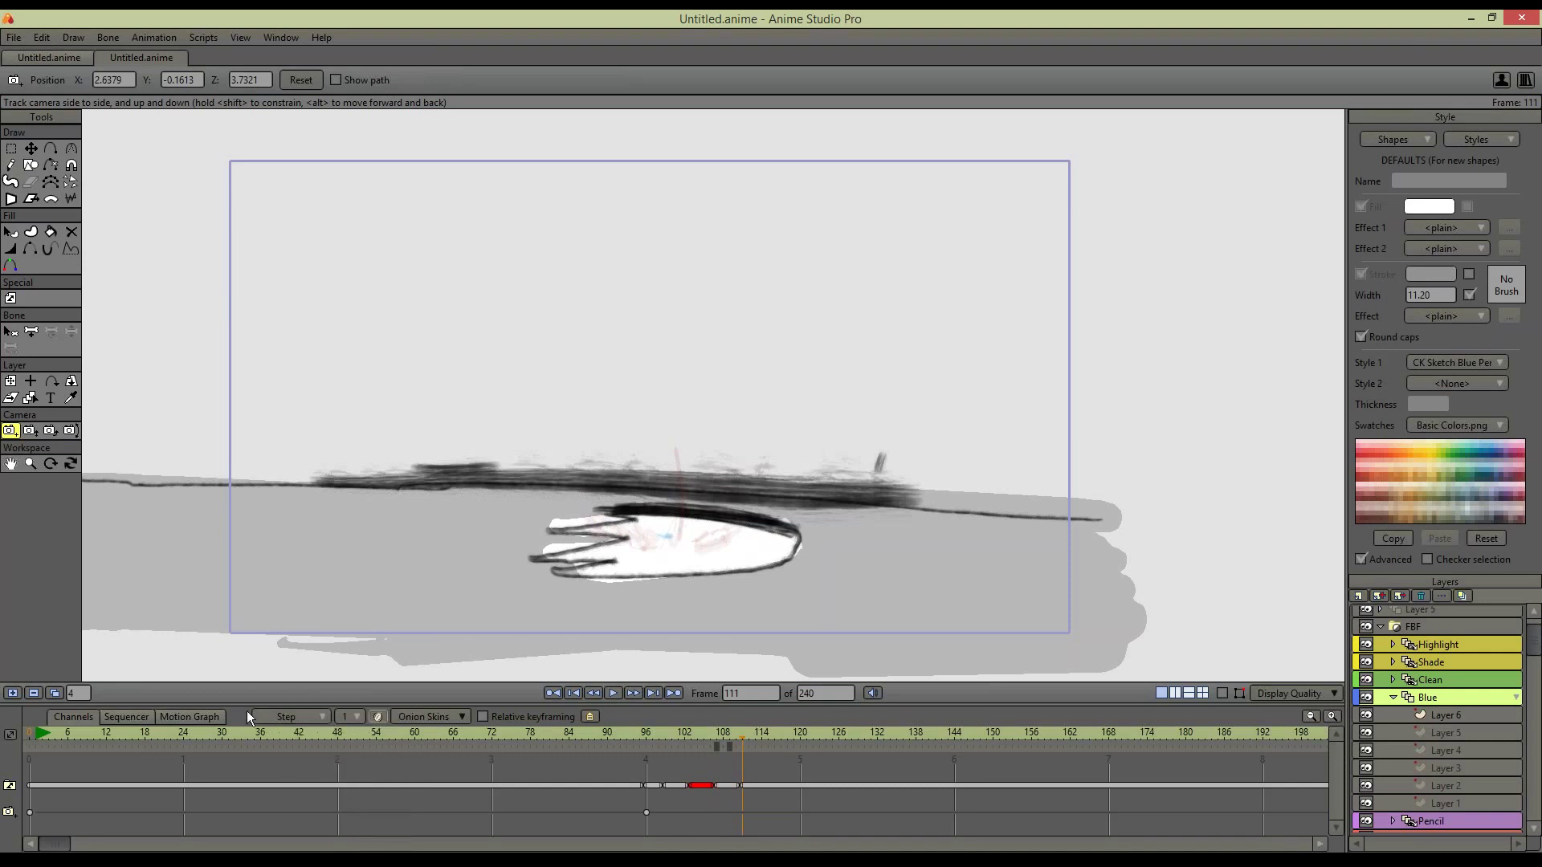
Zoom and track the camera in on the pool at frame 111, to about 9.8° field of view, X 2.73, Y -0.54
click(31, 431)
drag(552, 542, 707, 679)
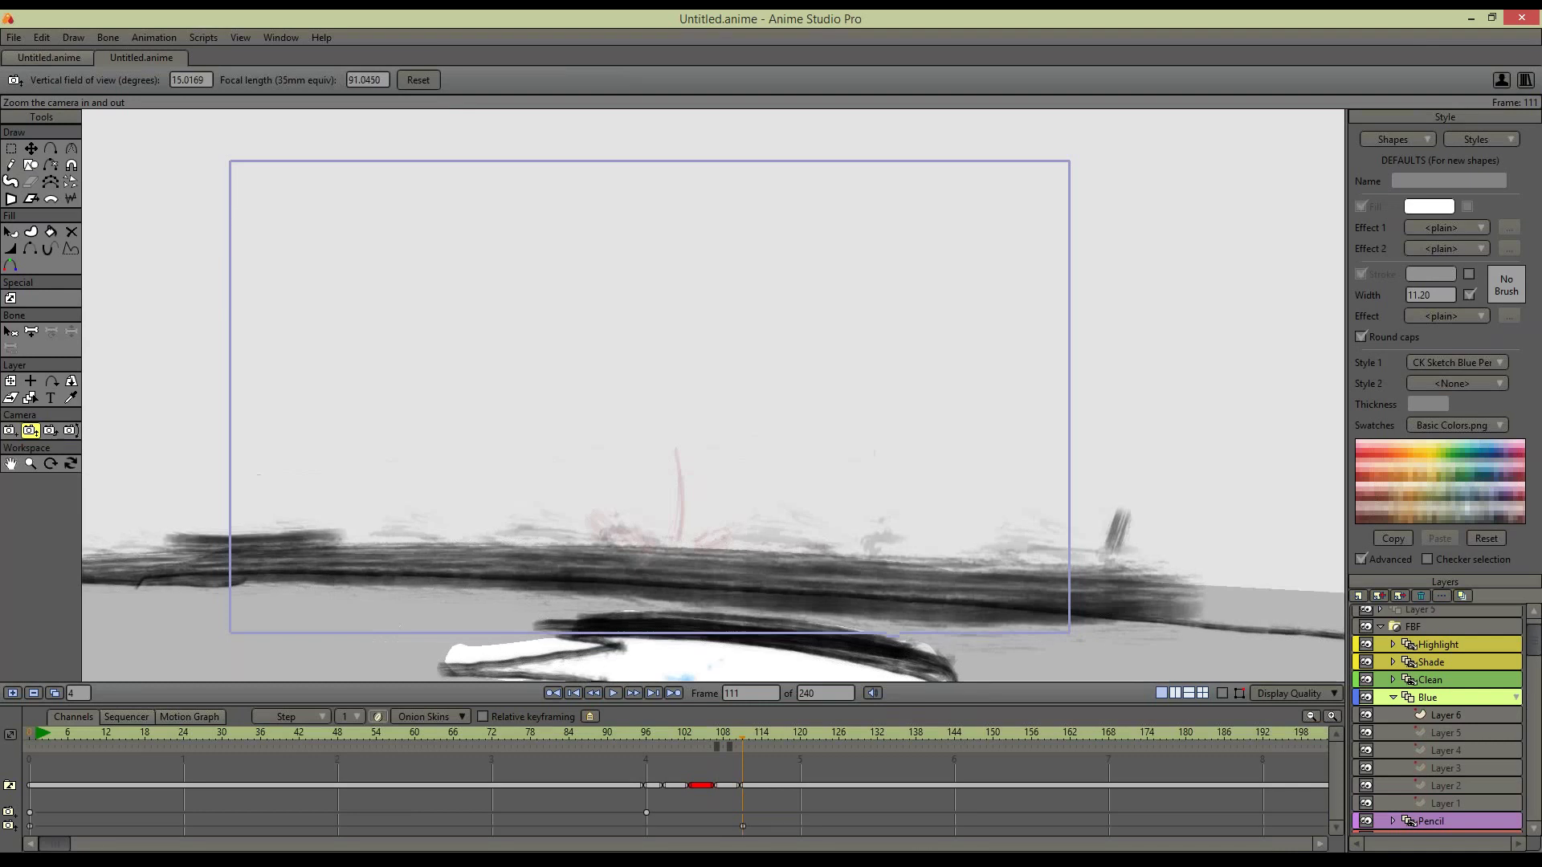
key(4)
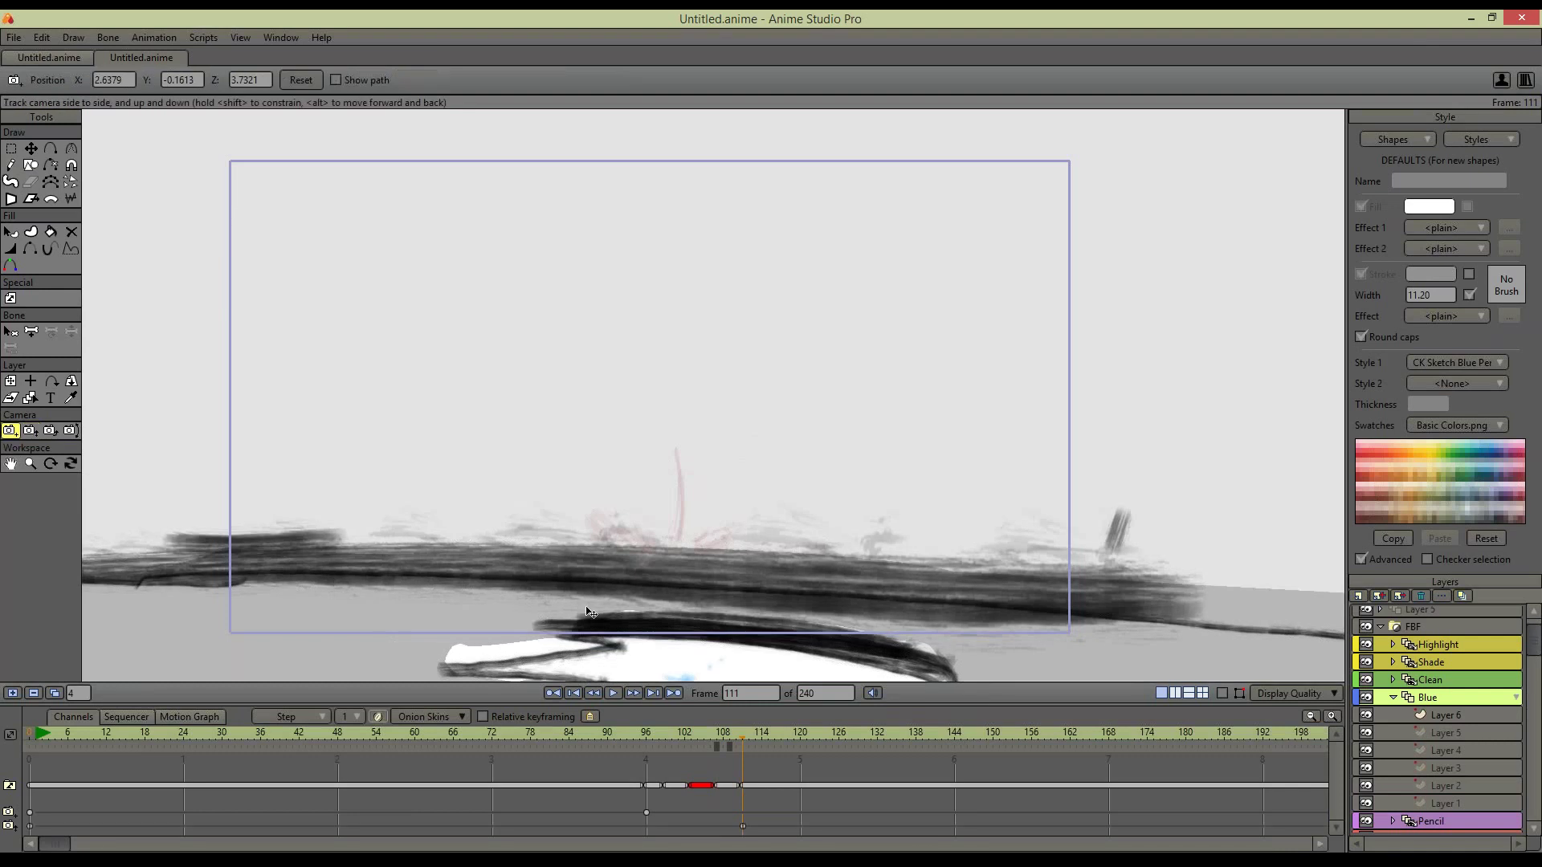
drag(590, 613, 562, 479)
key(ctrl+z)
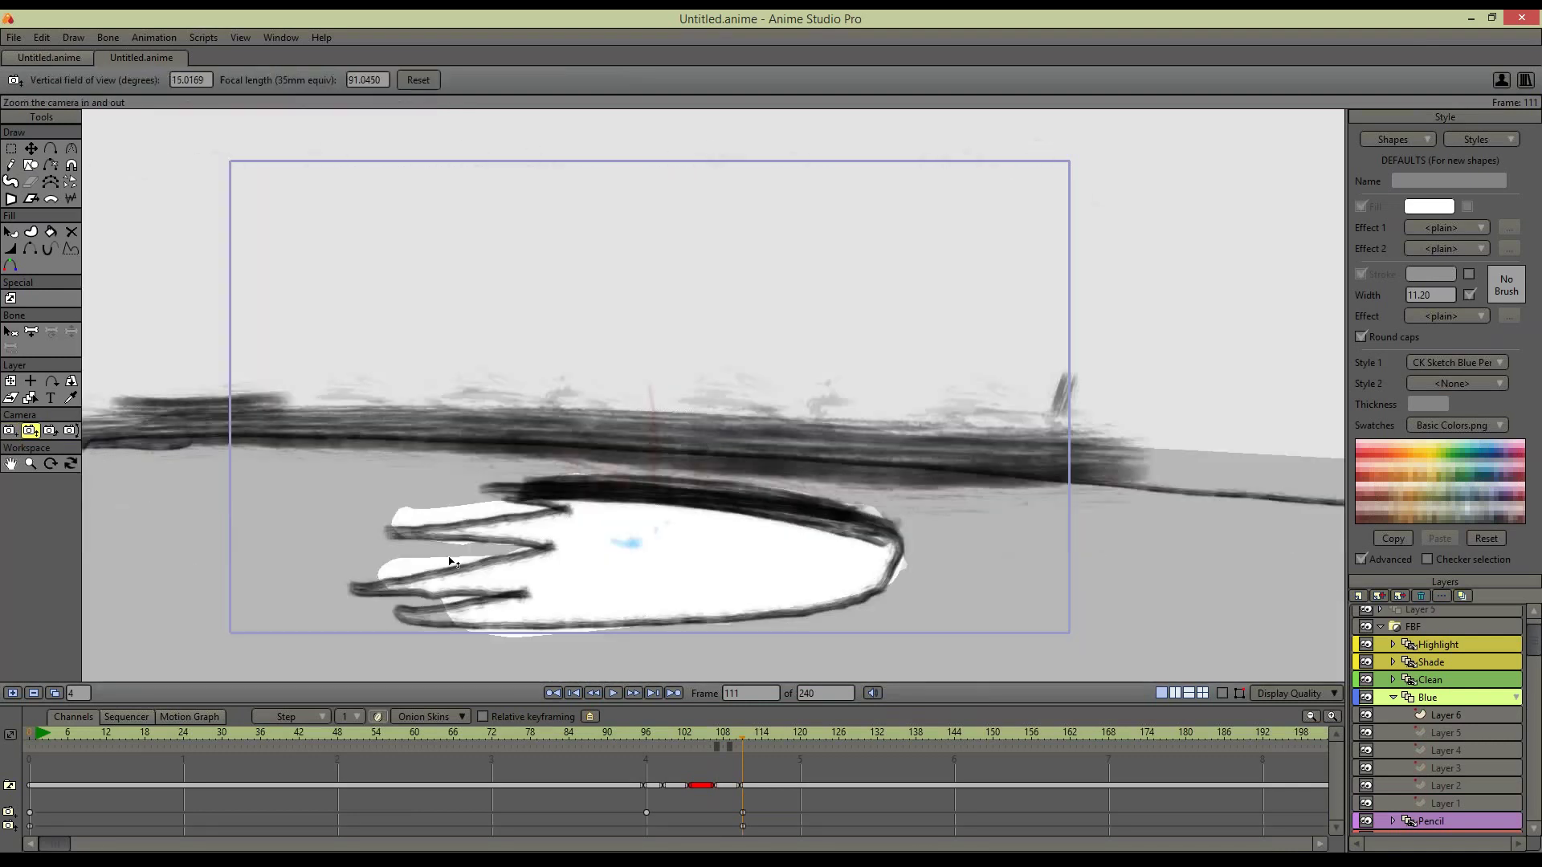
key(5)
drag(450, 552, 367, 525)
key(4)
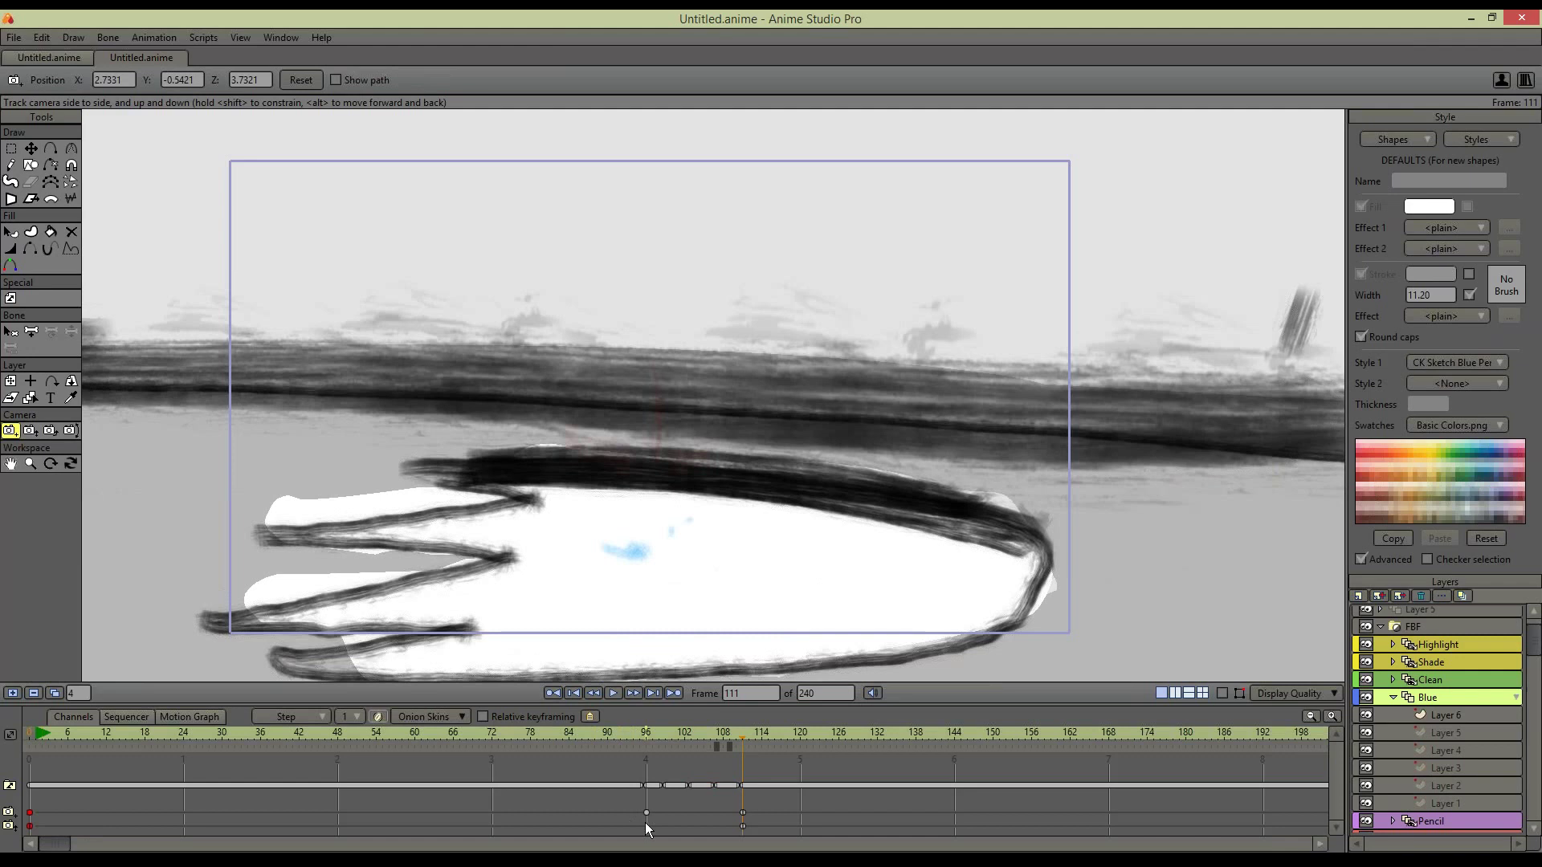
Copy the camera tracking and zoom keyframes from frame 96 to frame 168
click(647, 825)
click(1115, 732)
drag(623, 610, 619, 732)
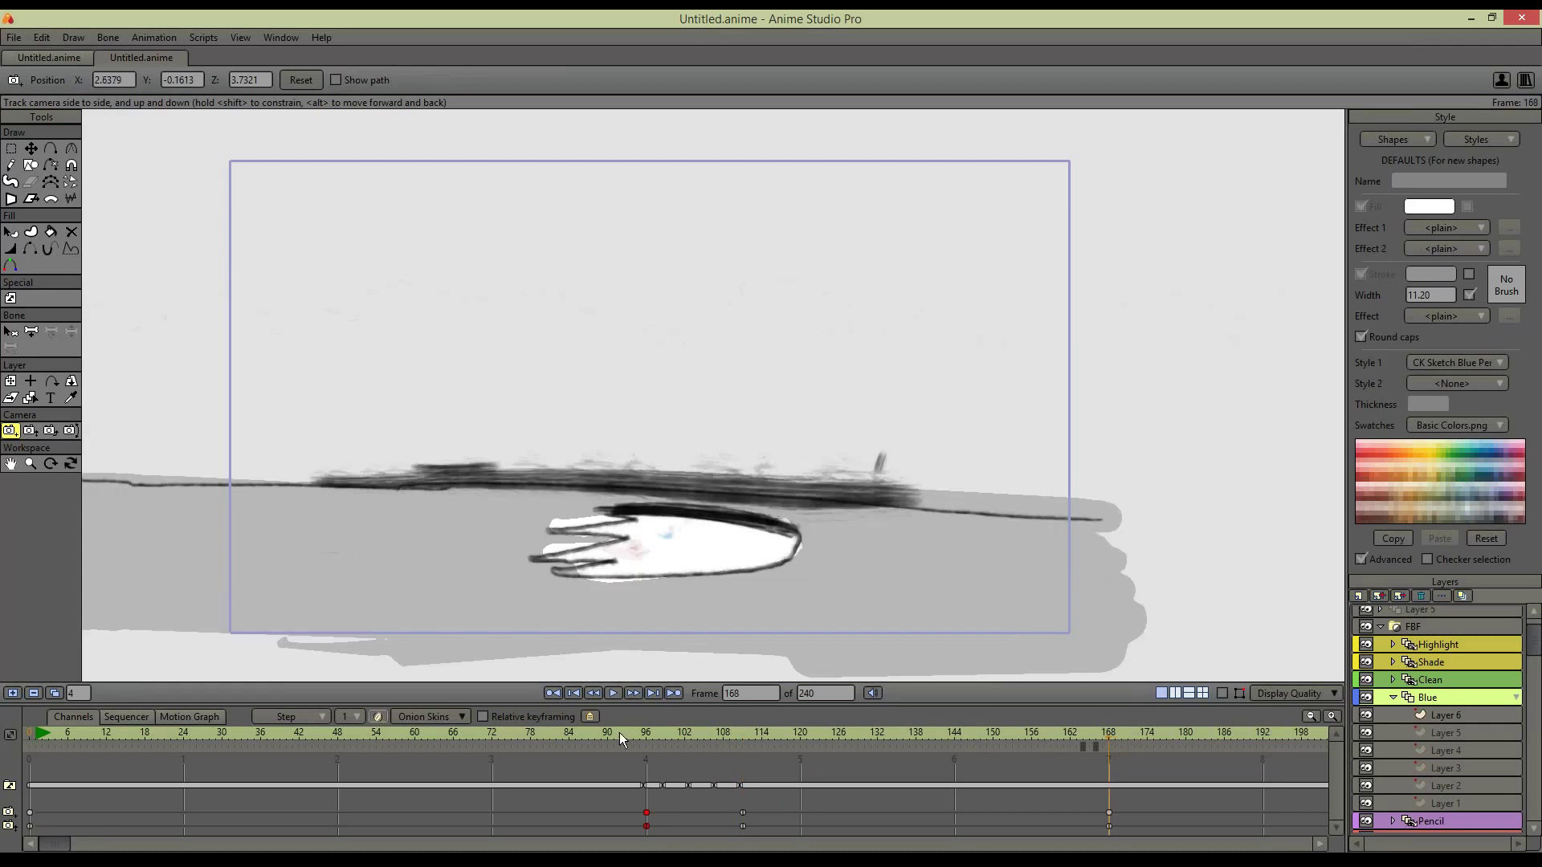
click(735, 732)
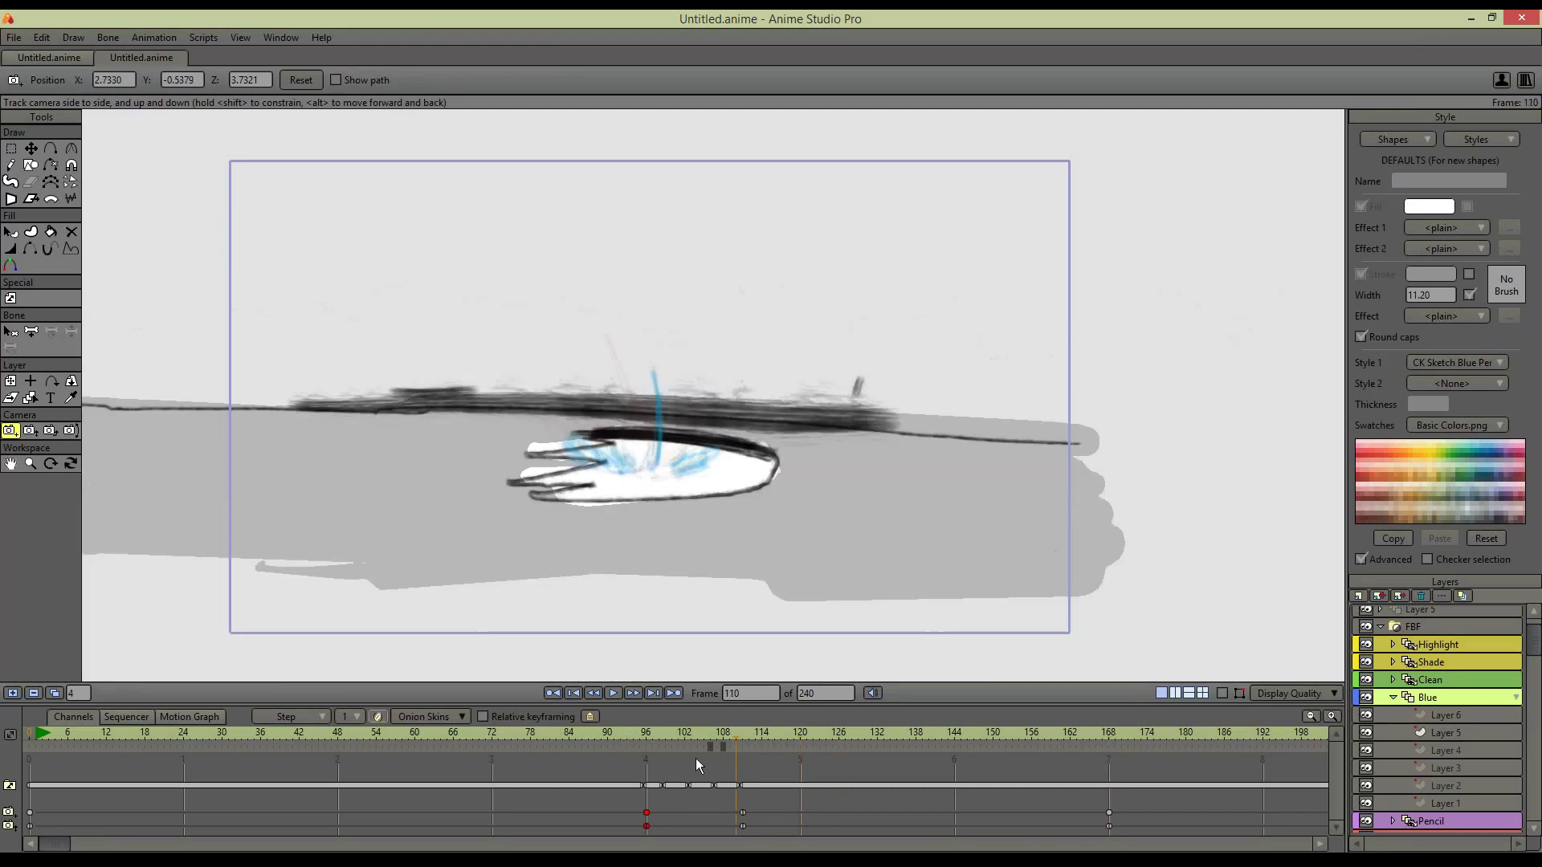
drag(695, 758, 649, 764)
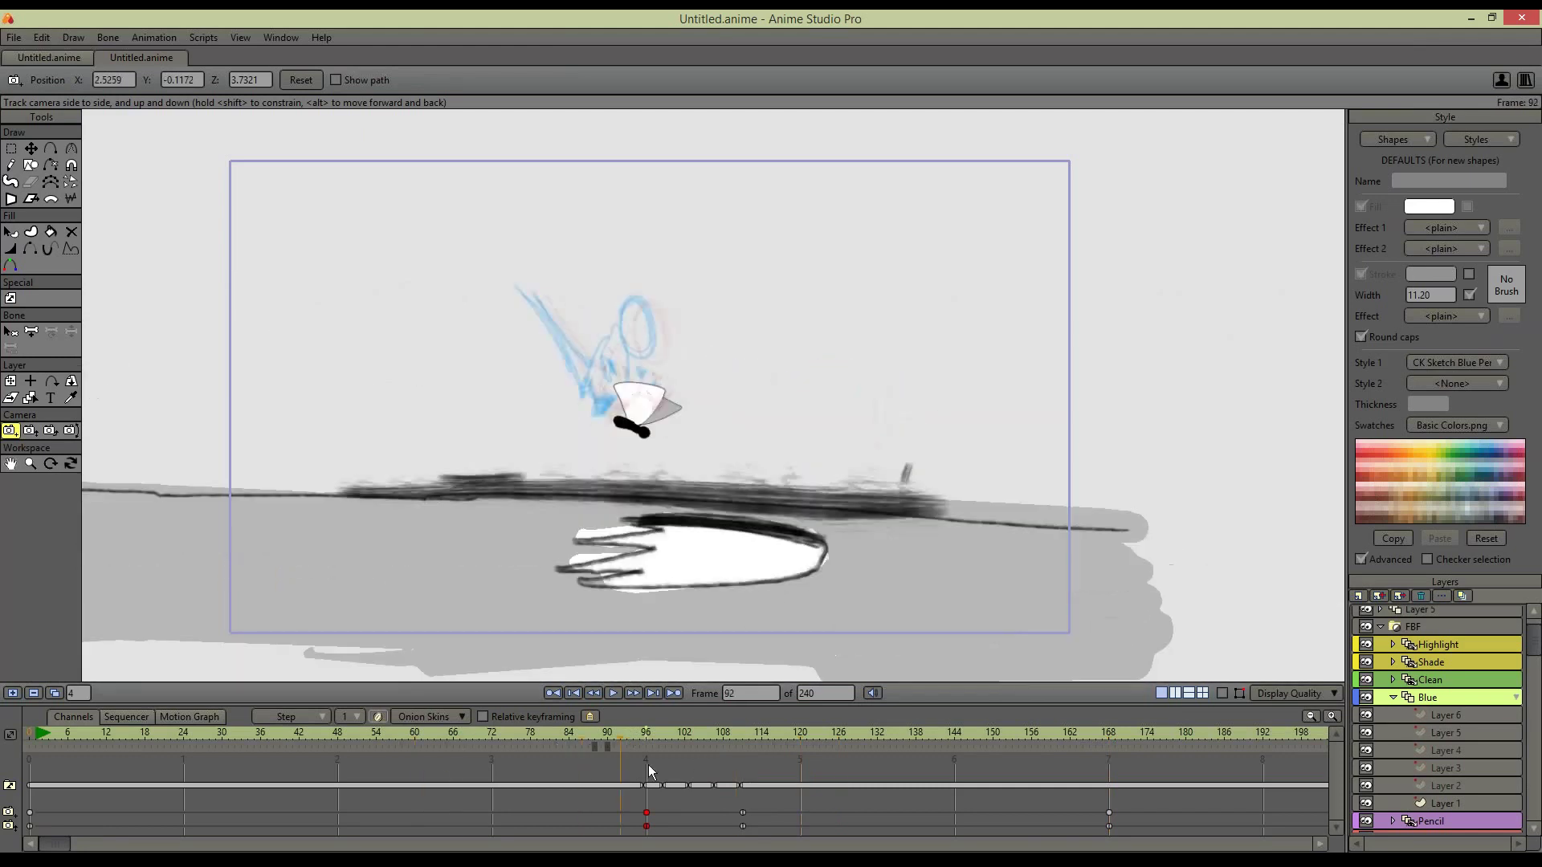
Insert an empty Blue drawing at frame 92 and check the animation between frames 92 and 115
click(12, 692)
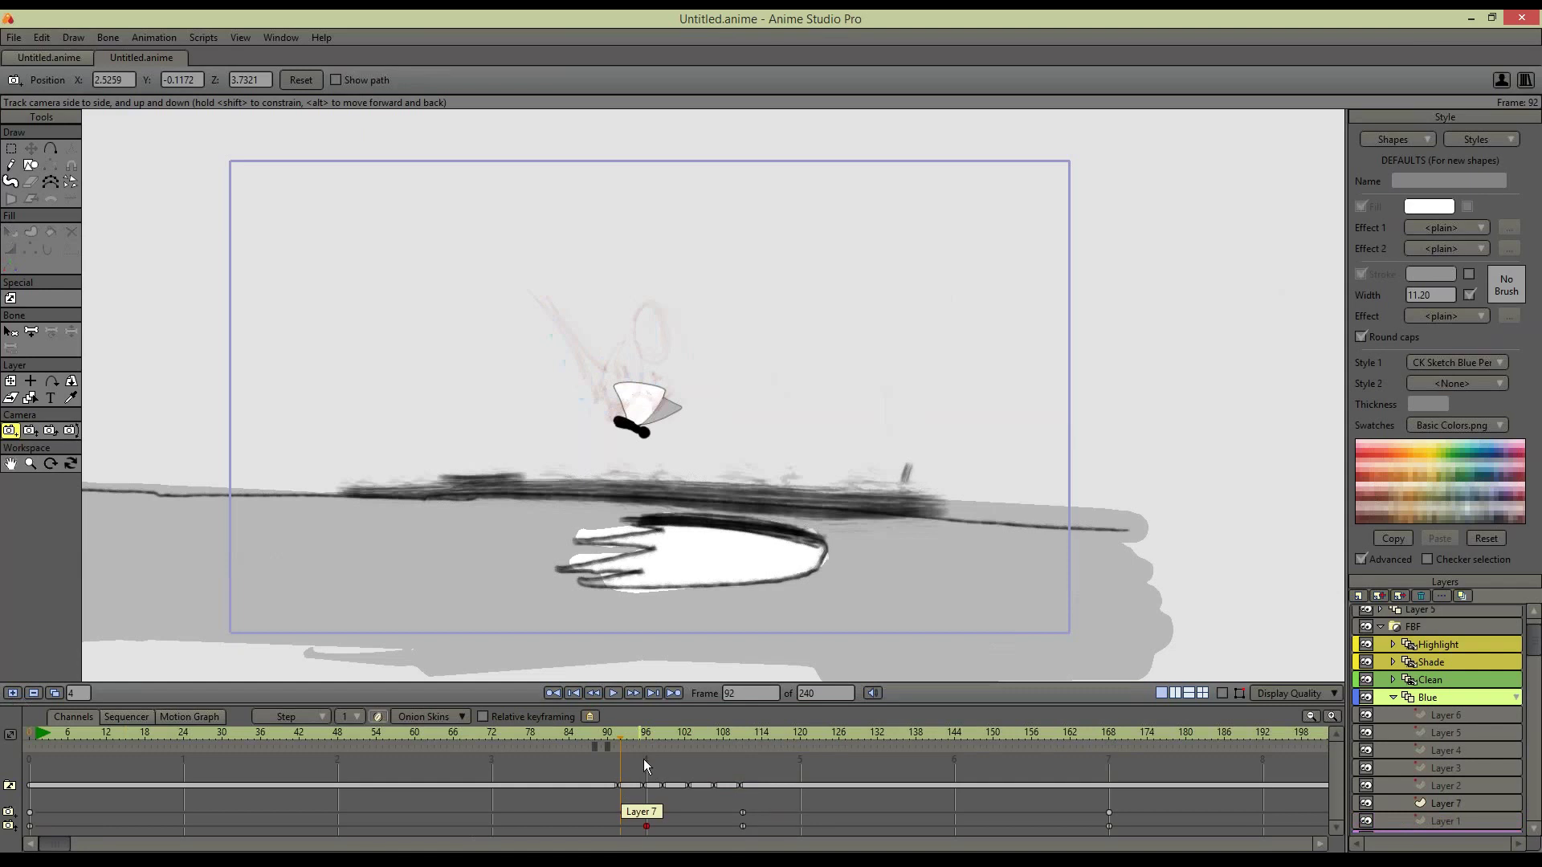
drag(624, 735, 768, 747)
click(10, 164)
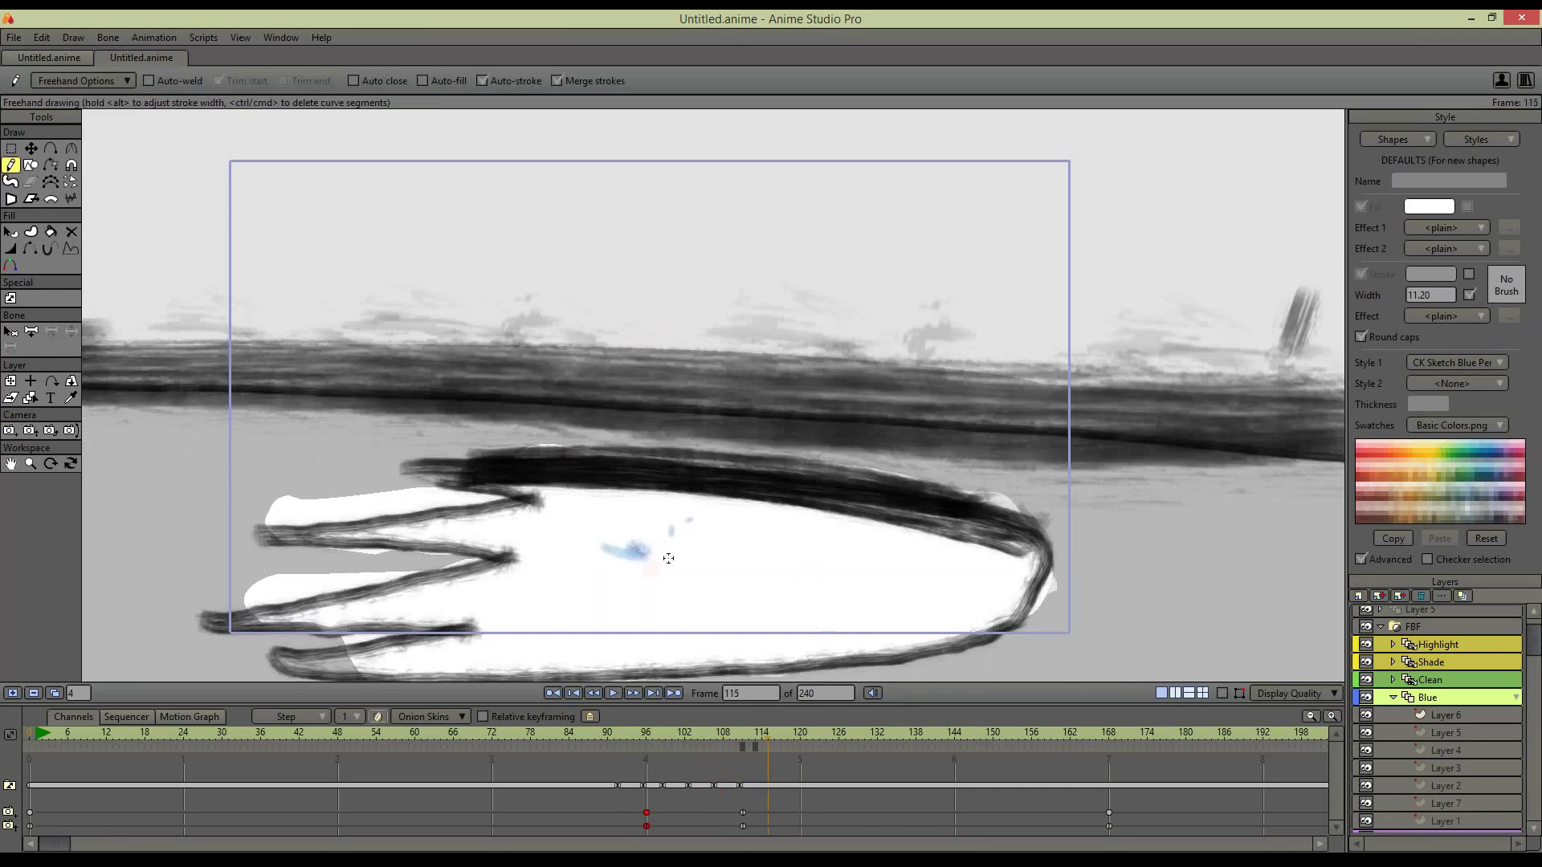
click(644, 730)
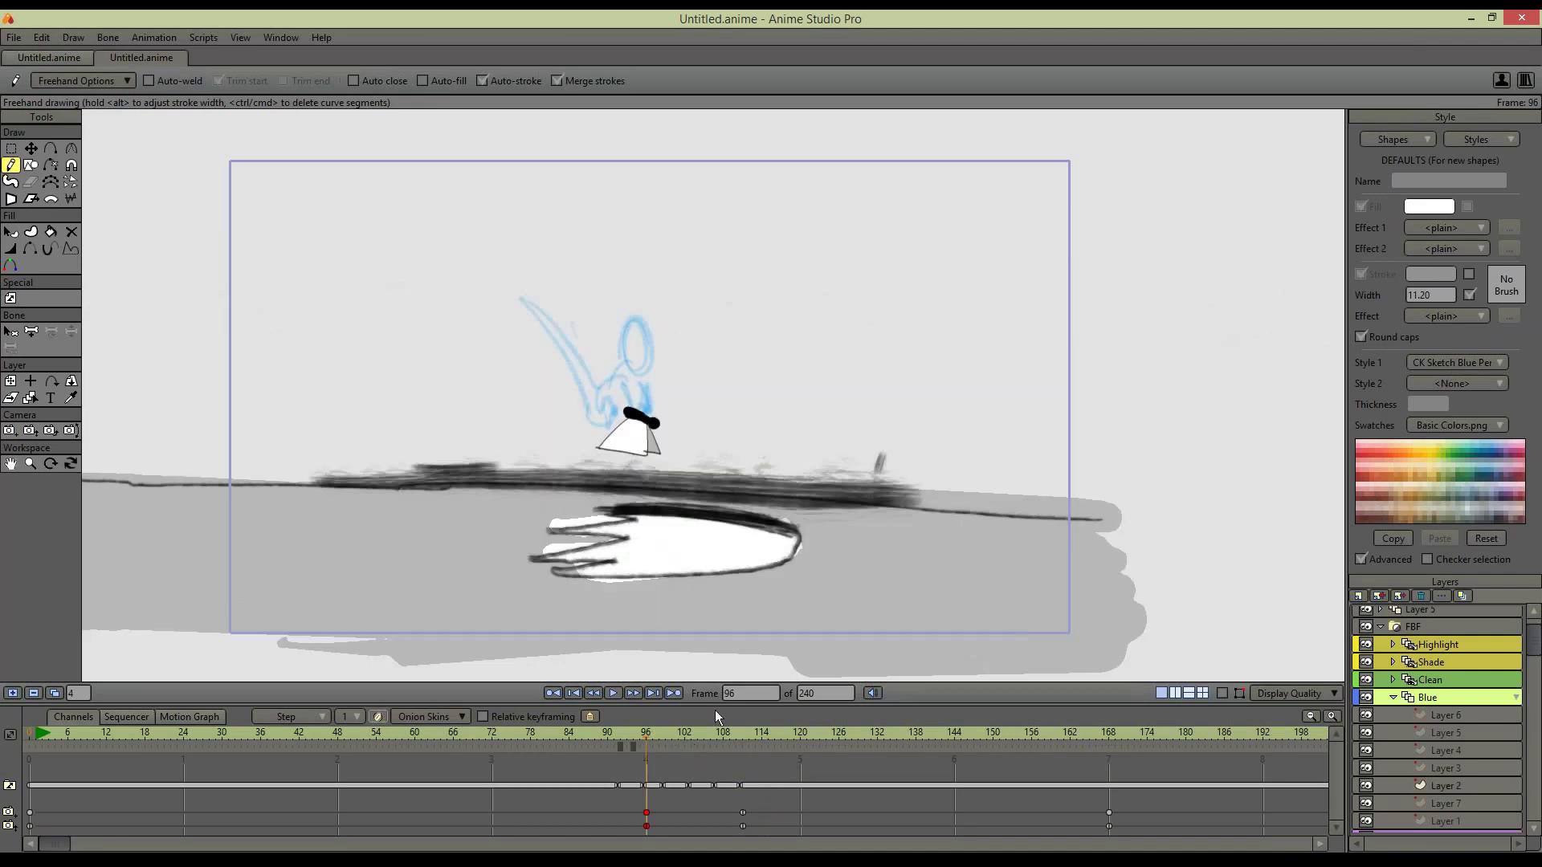
Zoom the camera in further on the pool's upper edge at frame 111 and return to the Freehand tool
click(742, 740)
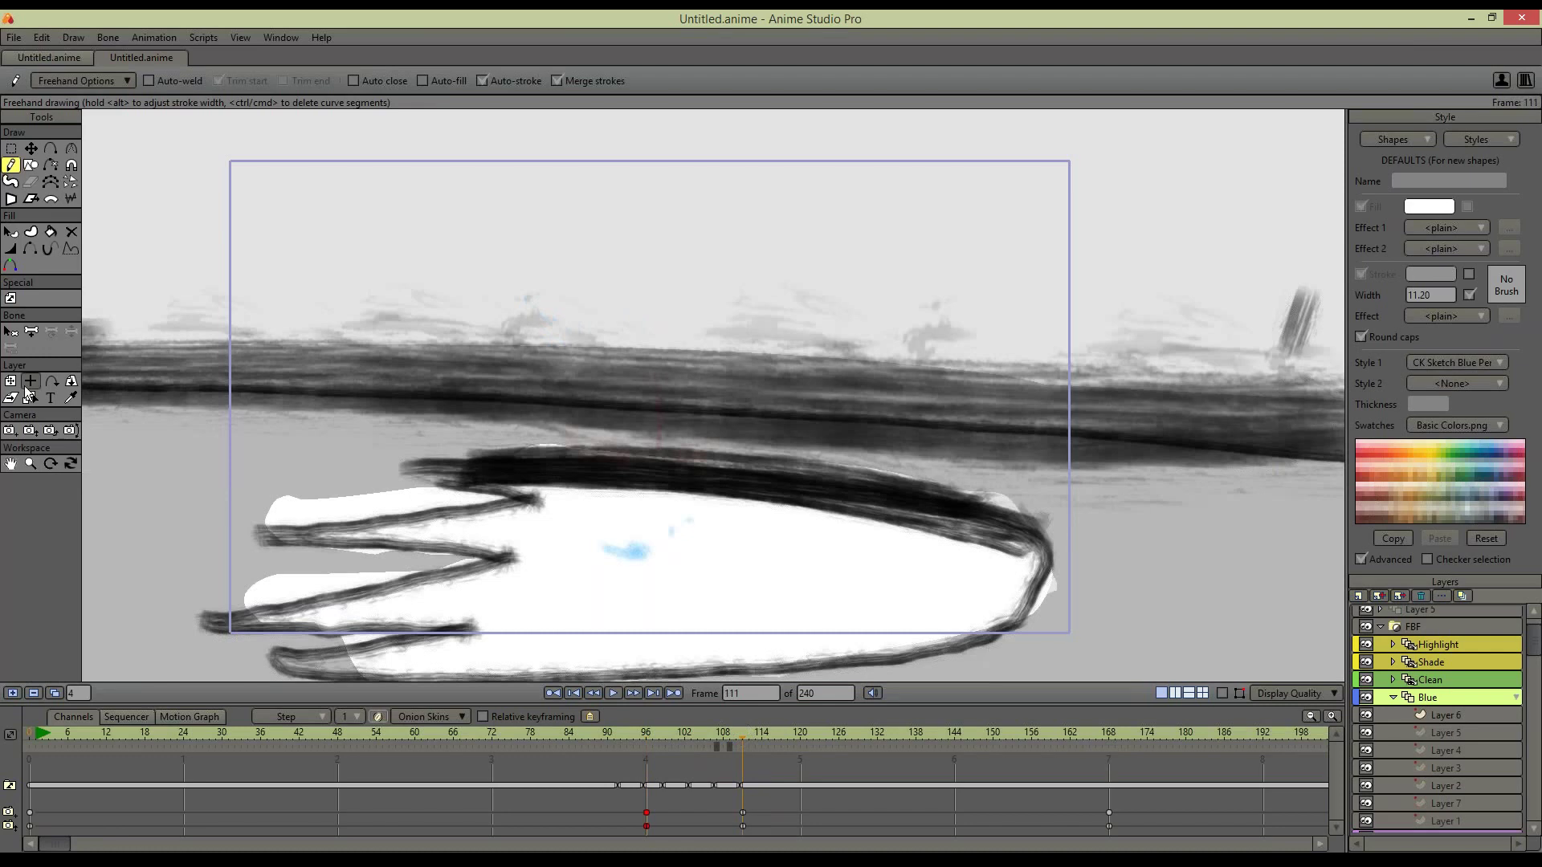
click(30, 430)
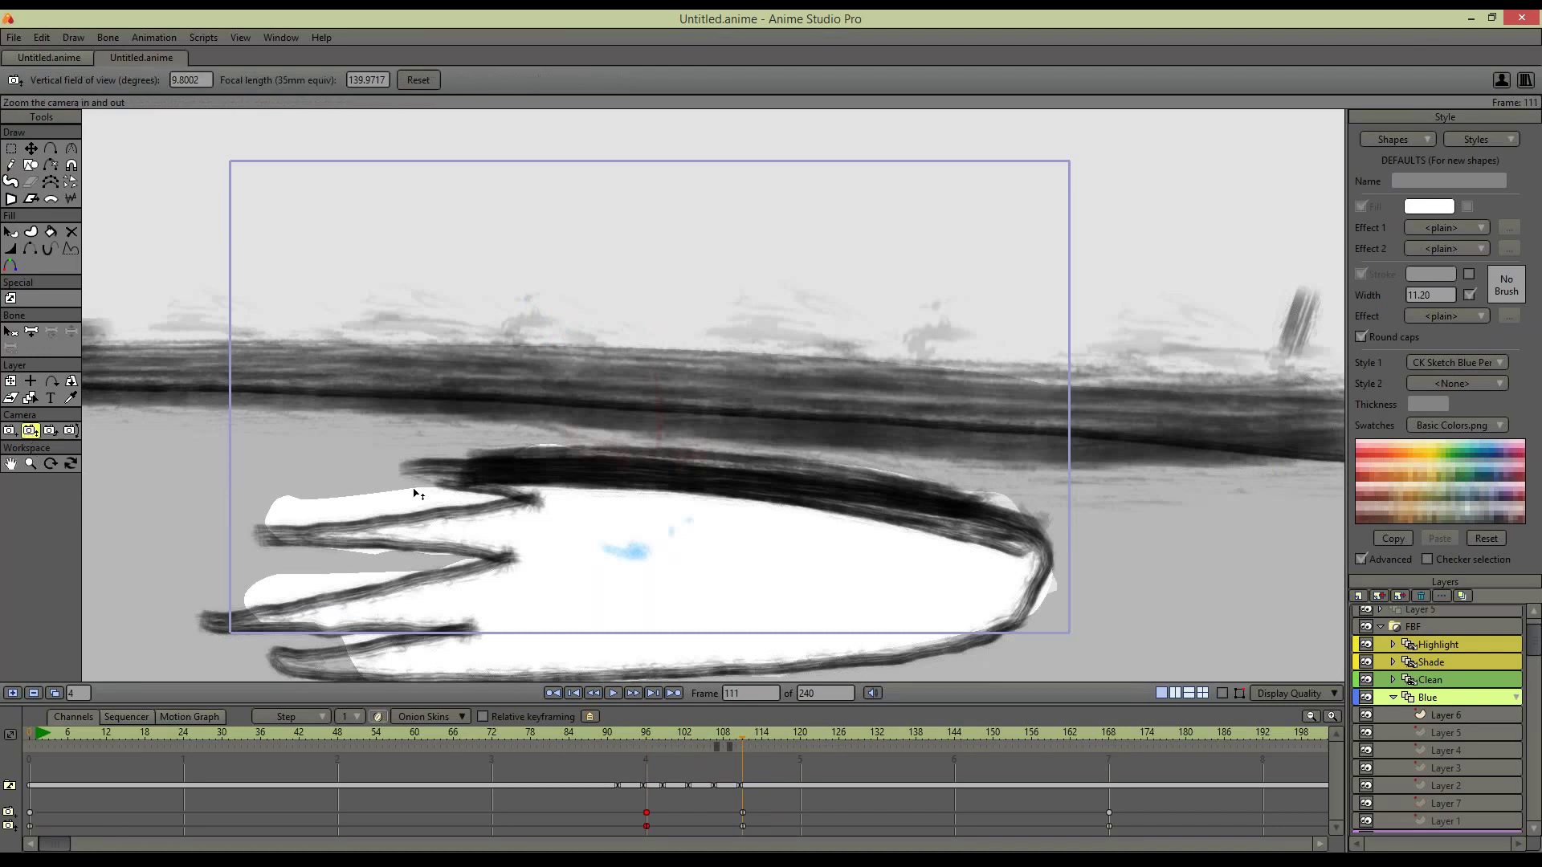
mouse_move(414, 490)
mouse_down()
mouse_move(553, 579)
mouse_move(556, 778)
mouse_move(705, 437)
mouse_up()
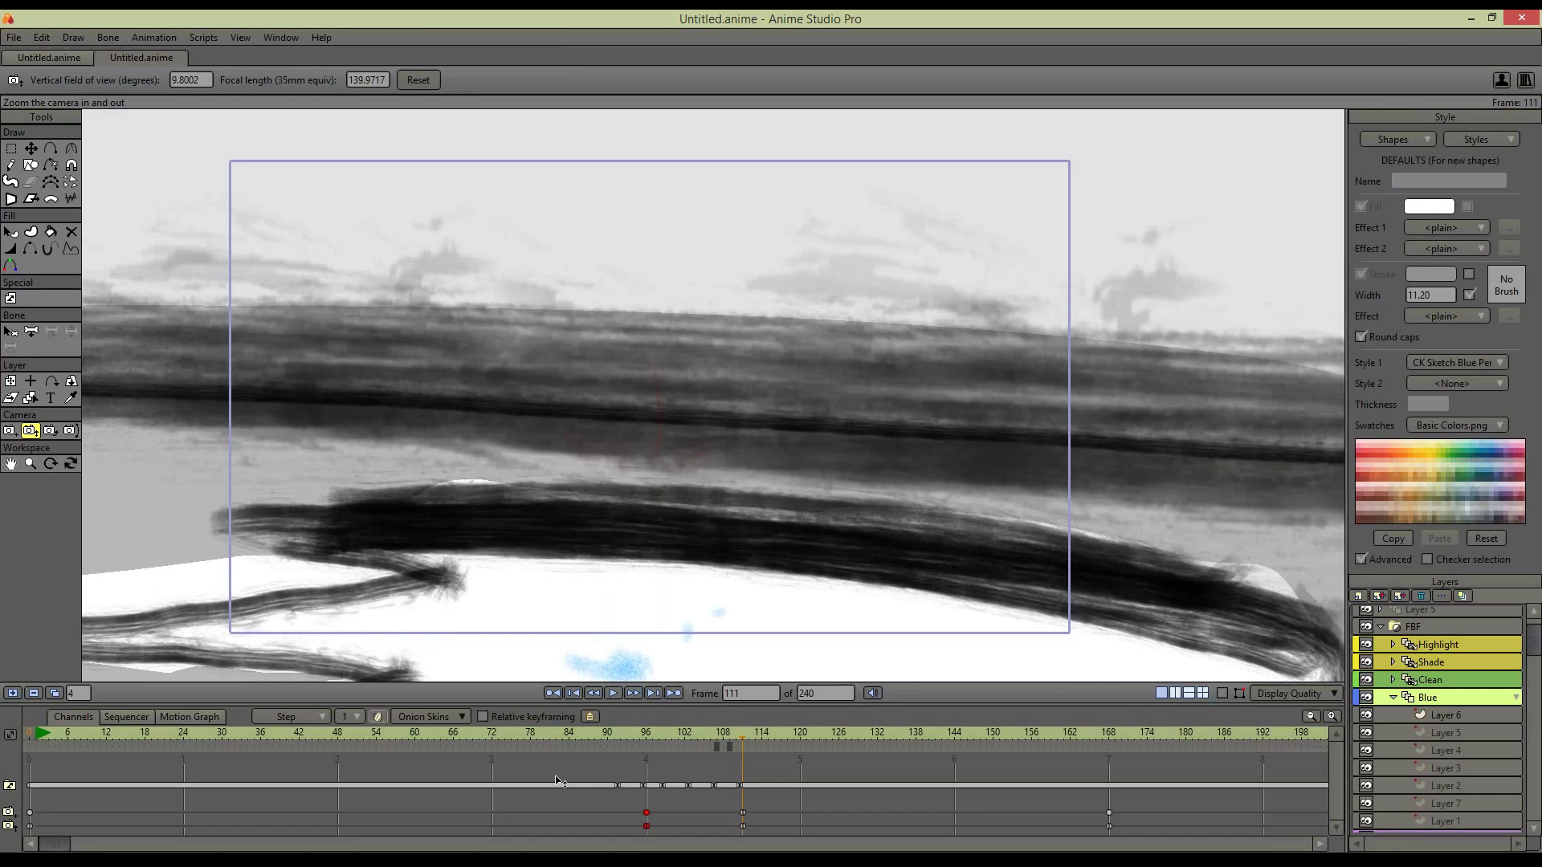
key(f)
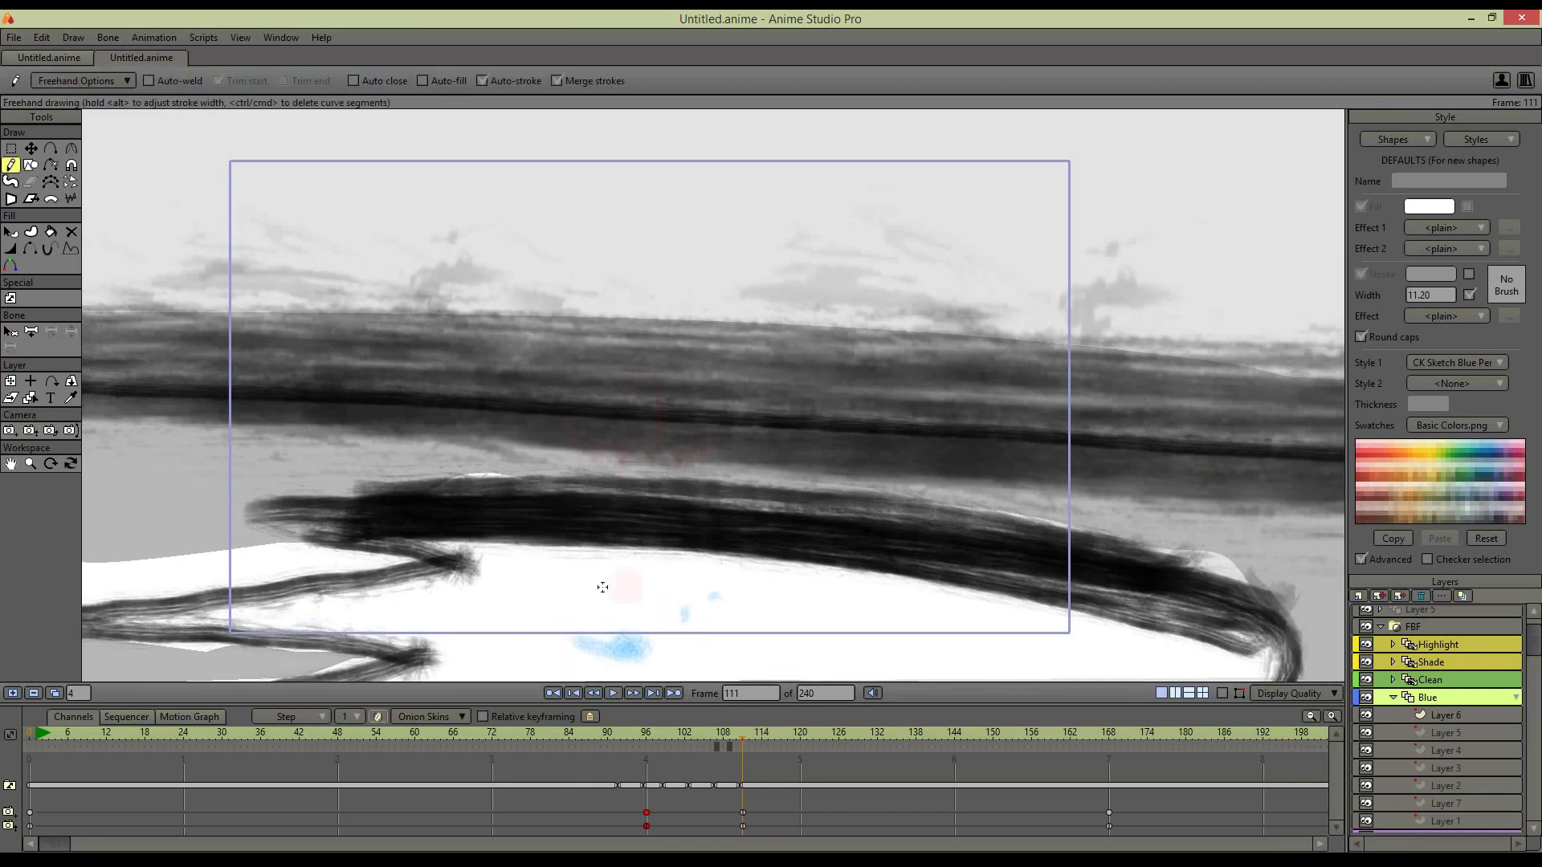
Sketch a head oval over the pool edge at frame 111, and the standing figure with raised ears, face and legs at frame 114
mouse_move(558, 595)
mouse_down()
mouse_move(747, 524)
mouse_move(792, 527)
mouse_move(618, 643)
mouse_up()
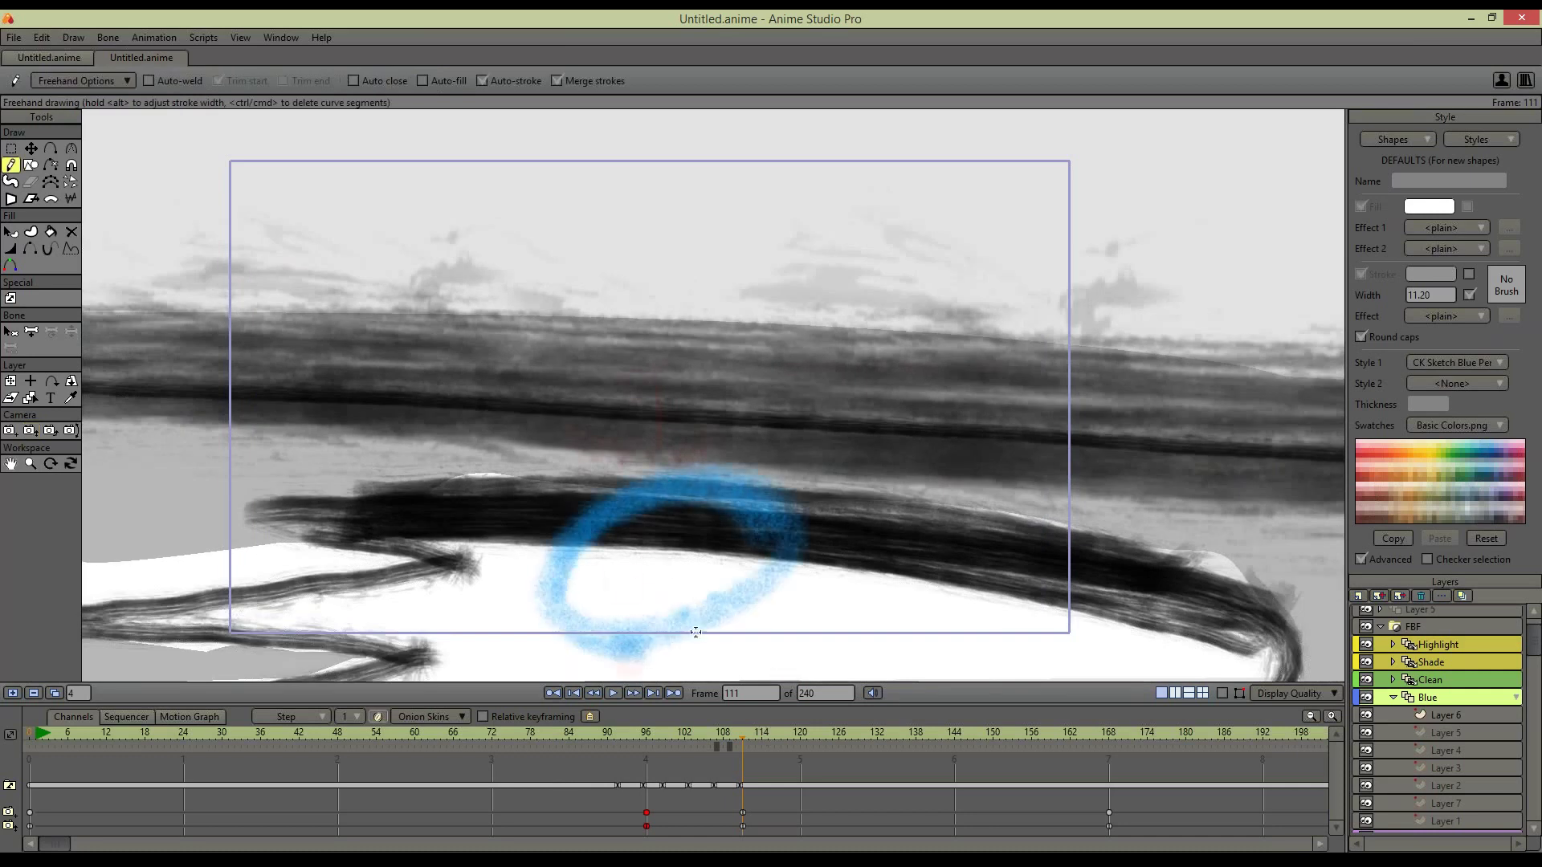
drag(743, 729, 771, 730)
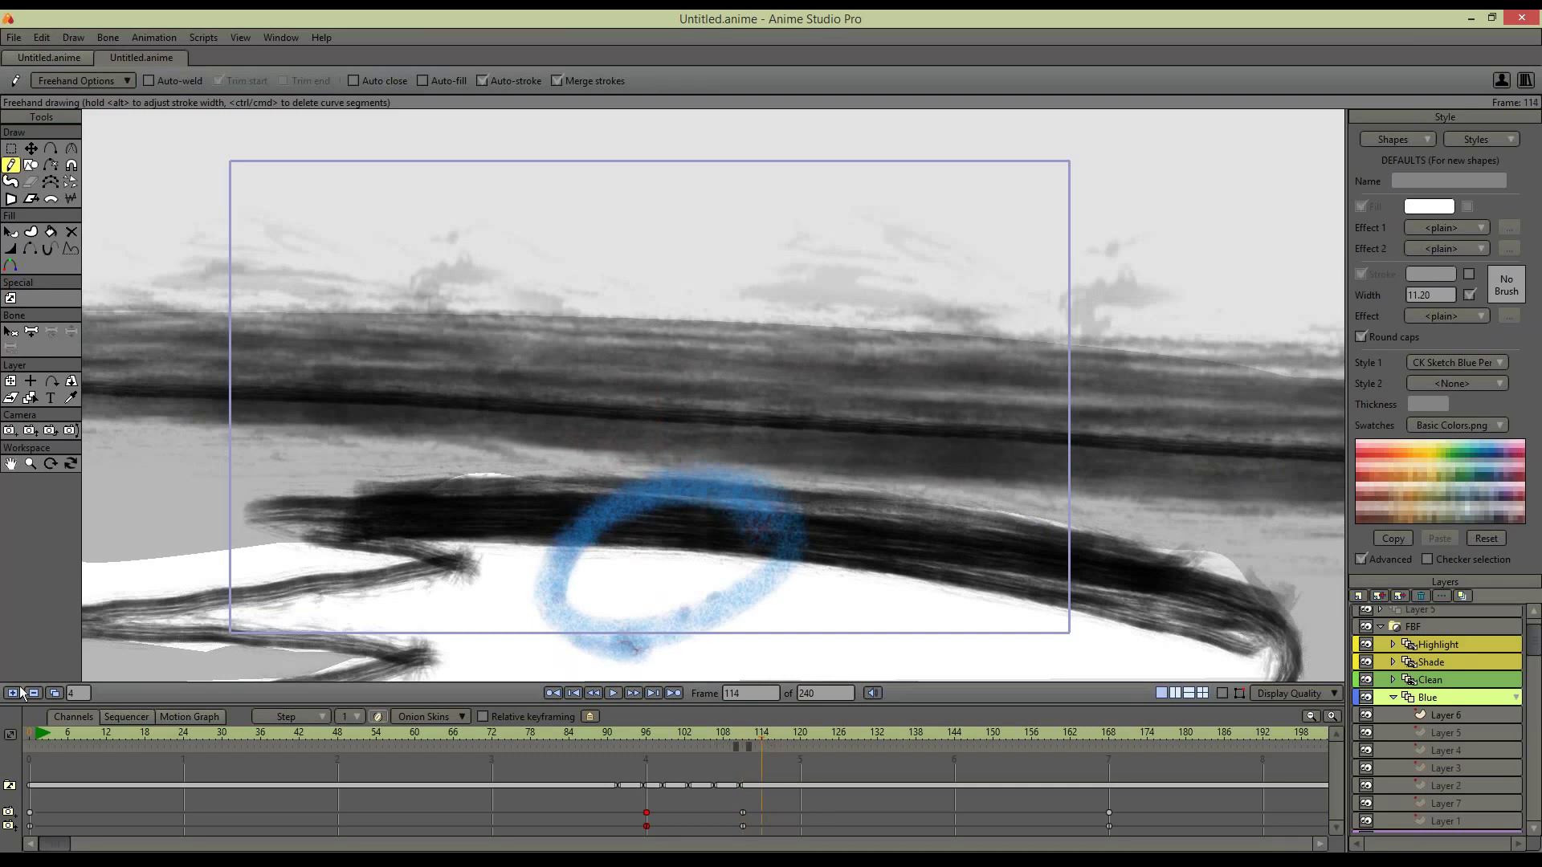
click(54, 692)
mouse_move(603, 316)
mouse_down()
mouse_move(756, 438)
mouse_move(677, 317)
mouse_move(625, 310)
mouse_move(638, 232)
mouse_up()
mouse_move(653, 307)
mouse_down()
mouse_move(688, 314)
mouse_move(624, 316)
mouse_move(709, 344)
mouse_move(669, 373)
mouse_up()
mouse_move(492, 402)
mouse_down()
mouse_move(595, 430)
mouse_move(721, 426)
mouse_up()
mouse_move(675, 500)
mouse_down()
mouse_move(679, 610)
mouse_move(631, 618)
mouse_move(727, 599)
mouse_up()
Add a Blue drawing at frame 118 and sketch the figure with flattened ears, oval head, wide mouth and splayed legs
click(12, 692)
mouse_move(656, 281)
mouse_down()
mouse_move(532, 259)
mouse_move(646, 285)
mouse_move(818, 261)
mouse_move(642, 299)
mouse_up()
mouse_move(538, 338)
mouse_down()
mouse_move(737, 455)
mouse_move(750, 412)
mouse_move(736, 363)
mouse_move(648, 371)
mouse_up()
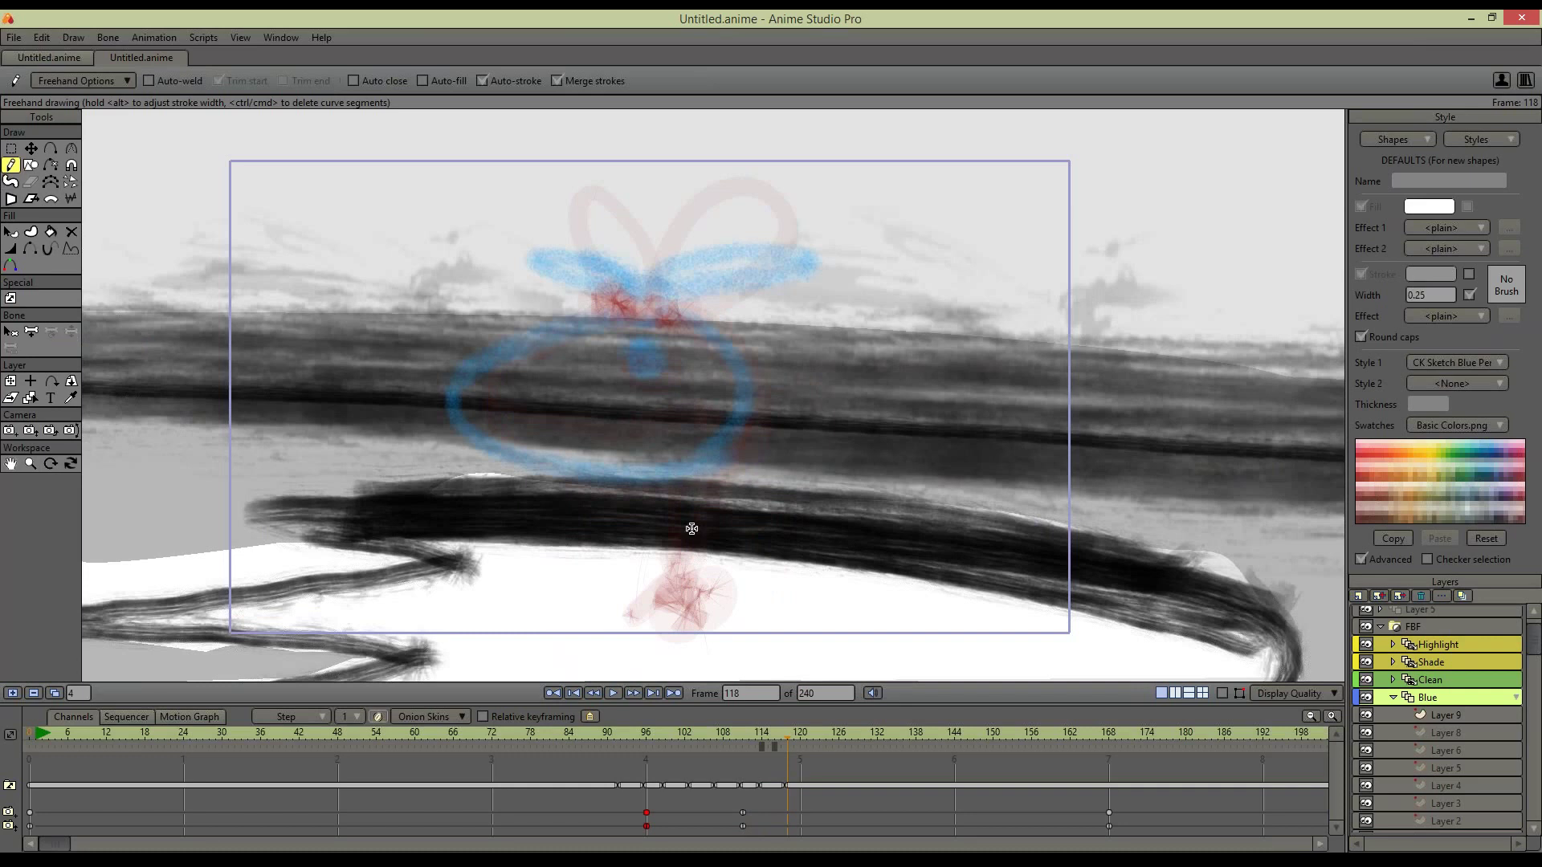
mouse_move(683, 502)
mouse_down()
mouse_move(730, 494)
mouse_move(719, 484)
mouse_move(671, 509)
mouse_up()
drag(719, 433, 681, 598)
drag(656, 488, 628, 639)
mouse_move(479, 402)
mouse_down()
mouse_move(671, 396)
mouse_move(441, 399)
mouse_up()
mouse_move(681, 576)
mouse_down()
mouse_move(700, 636)
mouse_move(652, 605)
mouse_move(595, 655)
mouse_up()
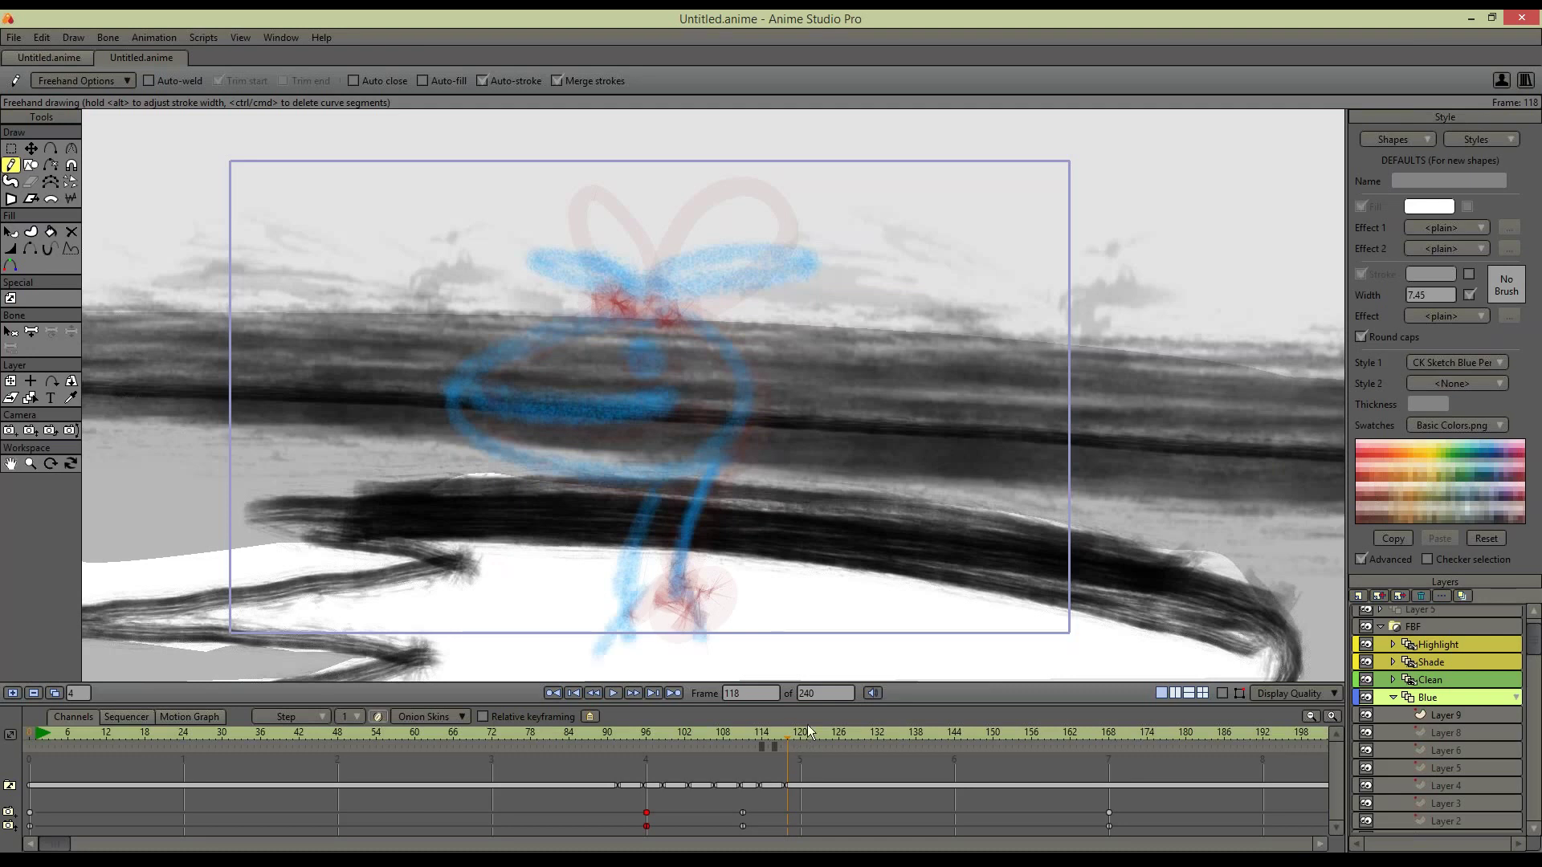
Collapse the Blue layer, make the Clean layer active and go to frame 98
click(1393, 697)
click(1465, 679)
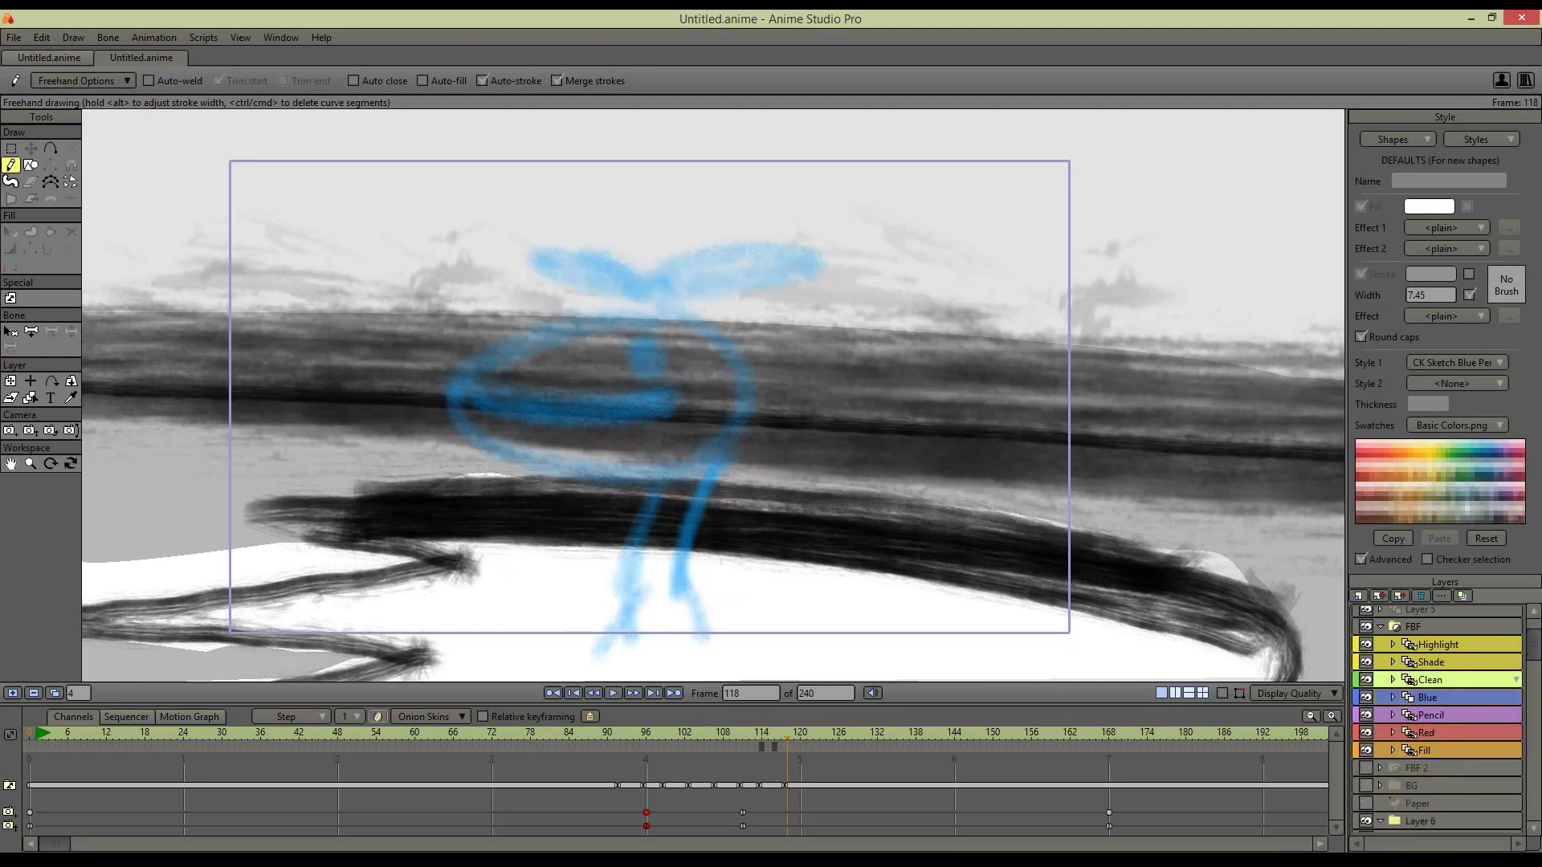
click(1452, 715)
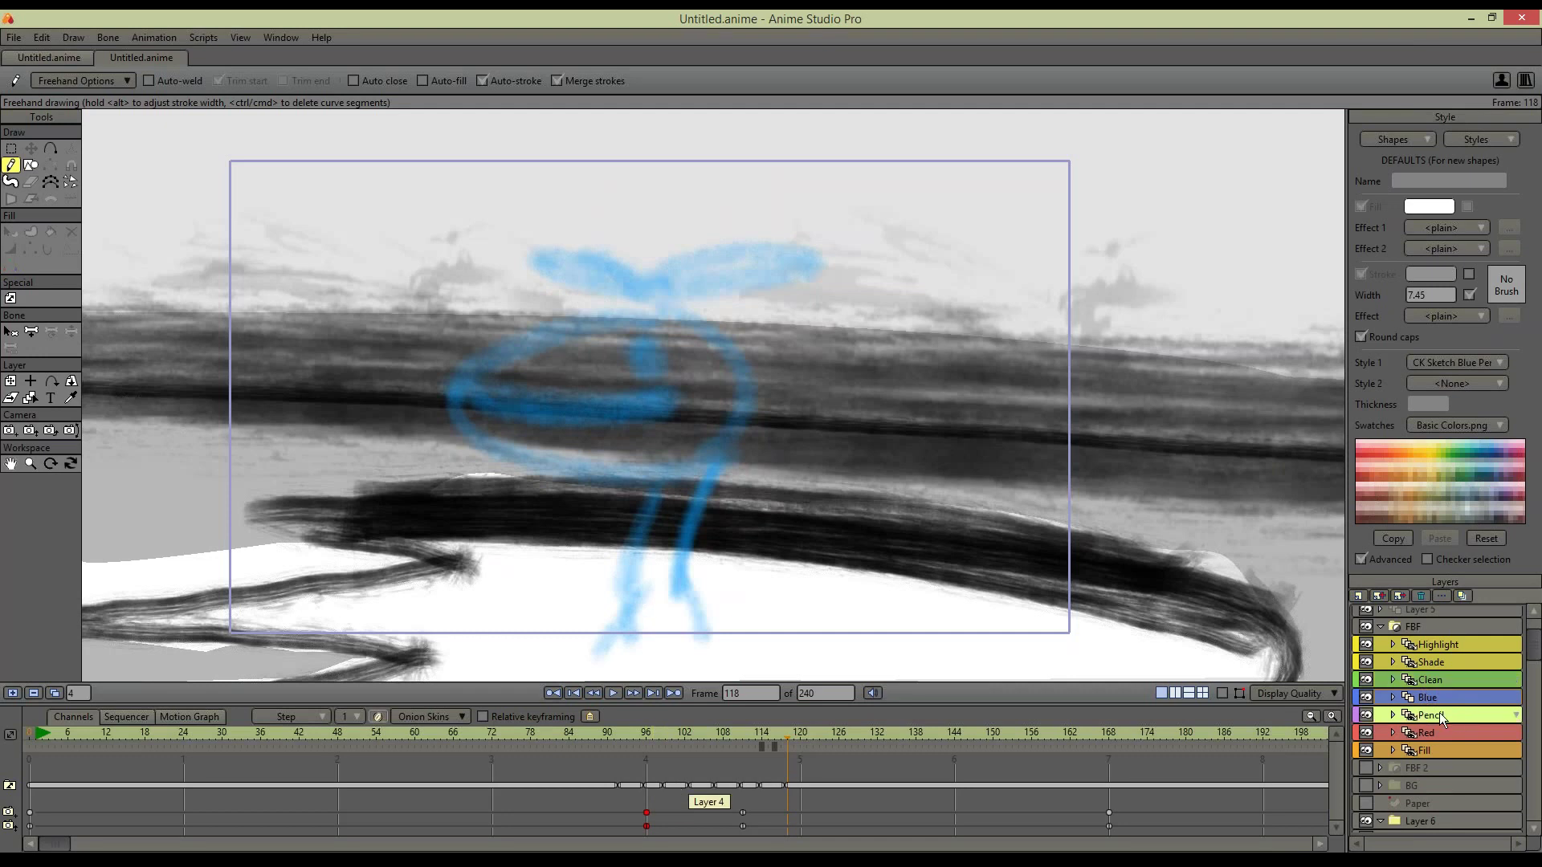
click(1444, 730)
click(1442, 745)
click(1457, 678)
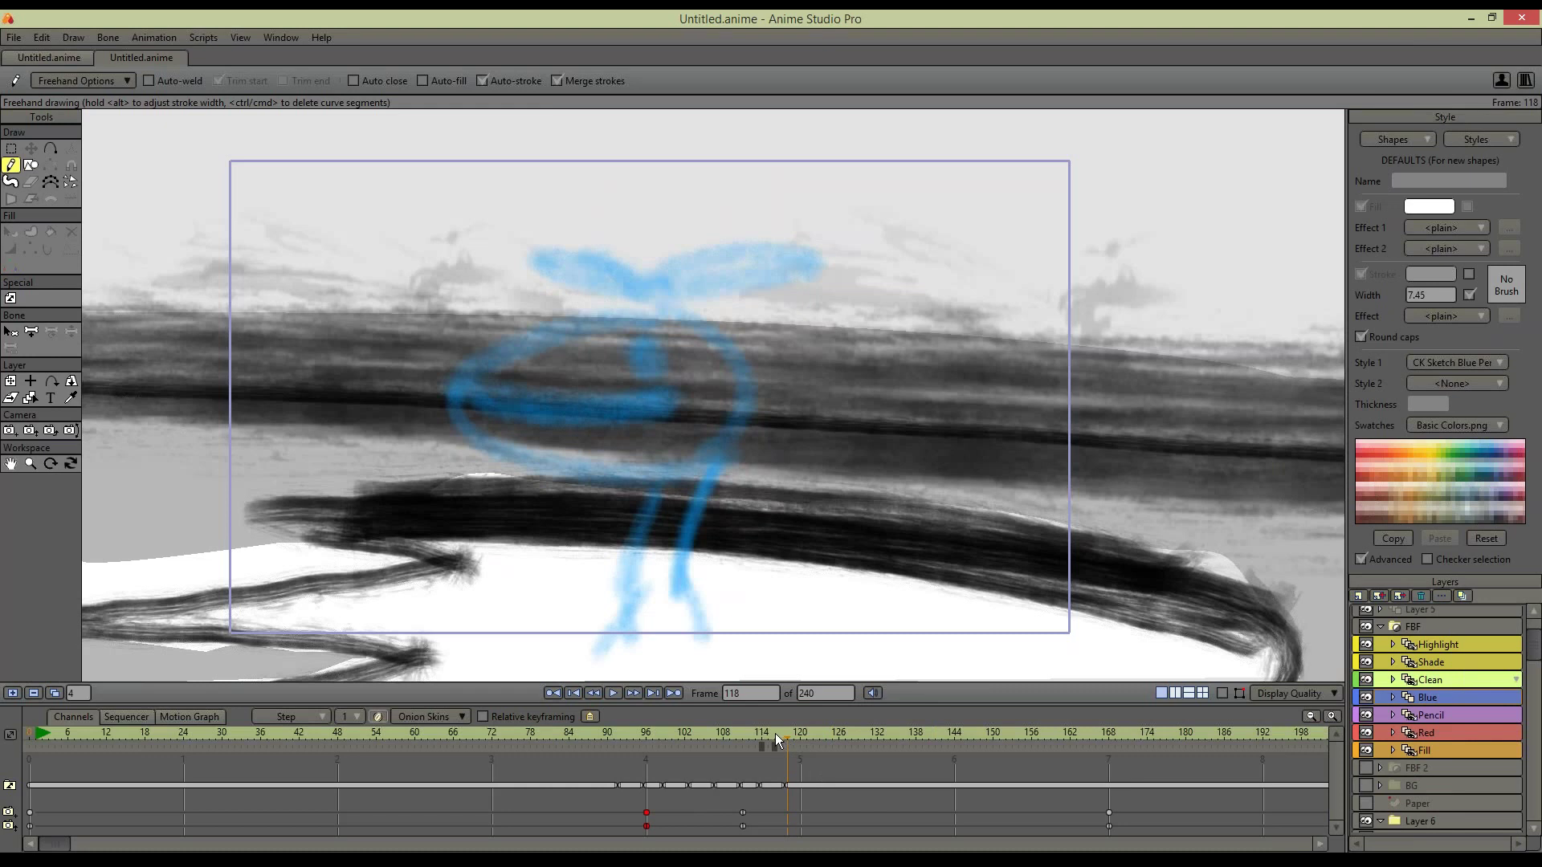
mouse_move(776, 732)
mouse_down()
mouse_move(613, 727)
mouse_move(724, 735)
mouse_move(763, 764)
mouse_up()
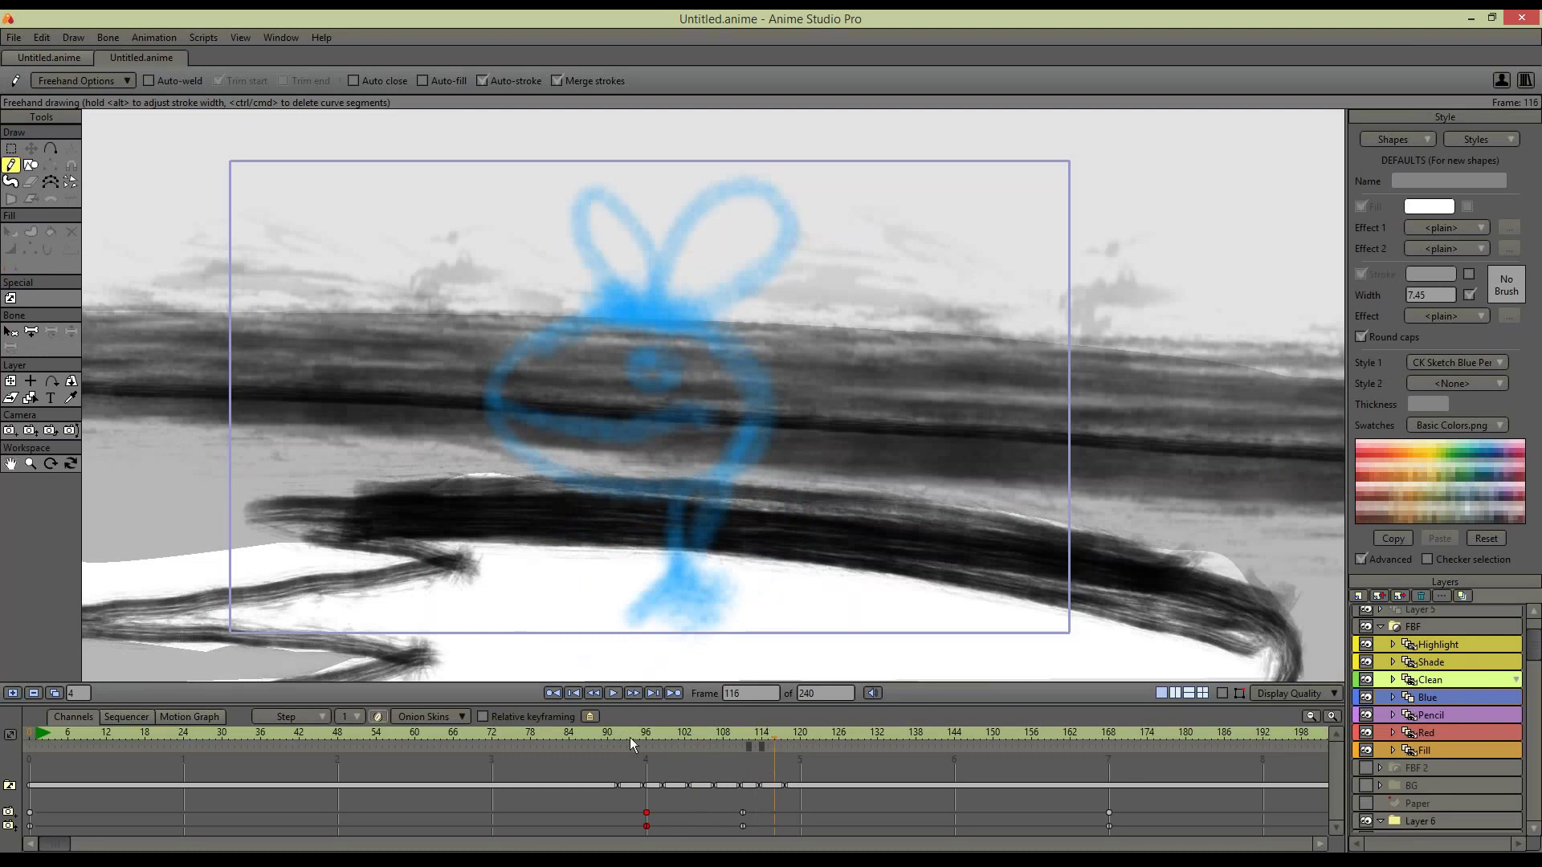
drag(626, 737, 659, 739)
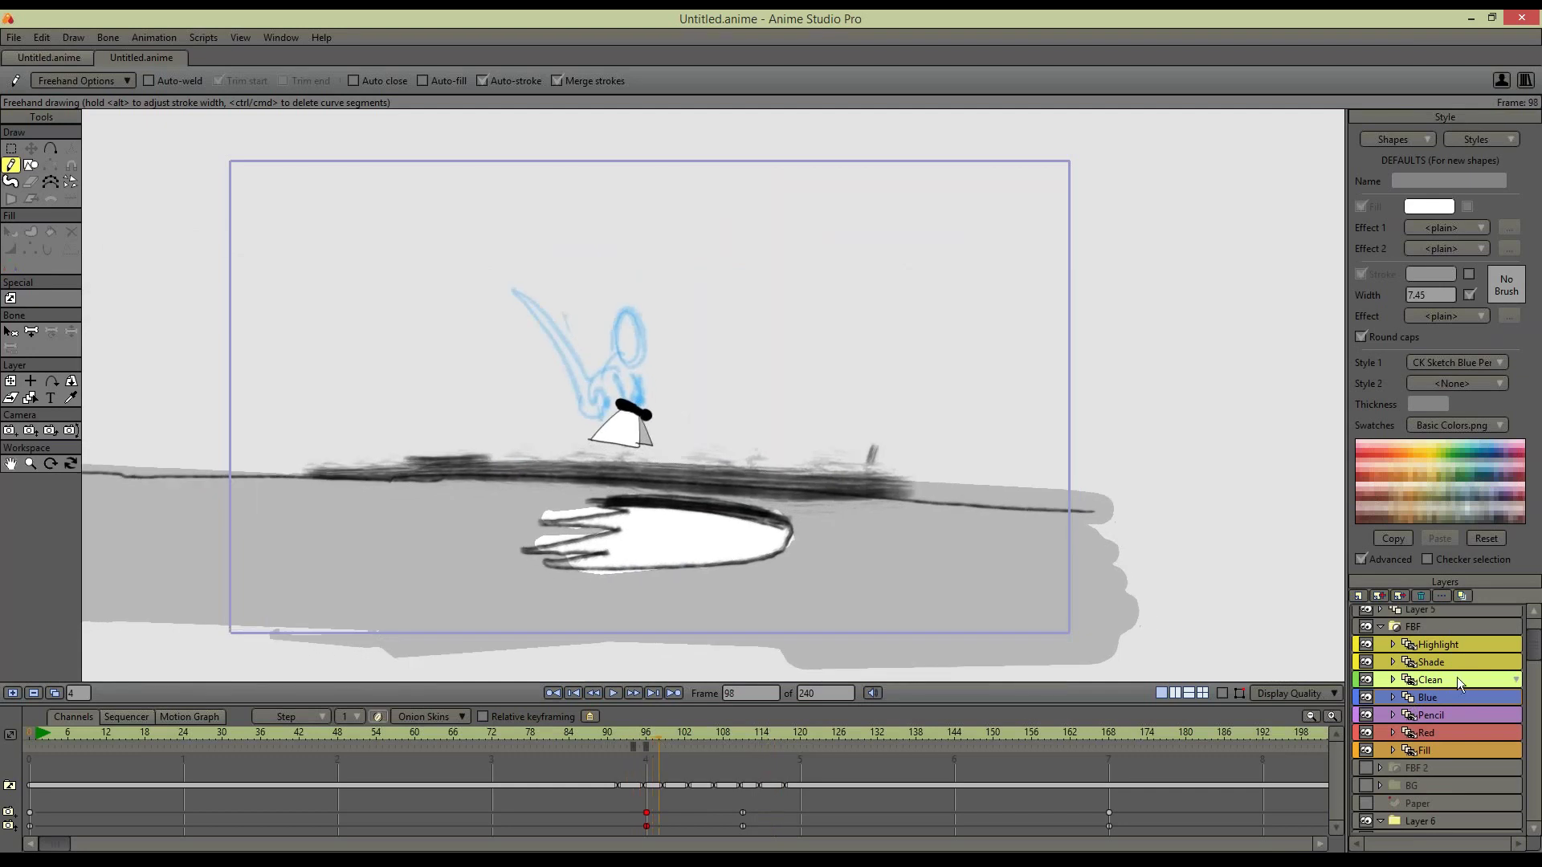
Set Style 1 to None for new shapes, undo a test stroke beside the camera frame, and turn off onion skins
click(1492, 363)
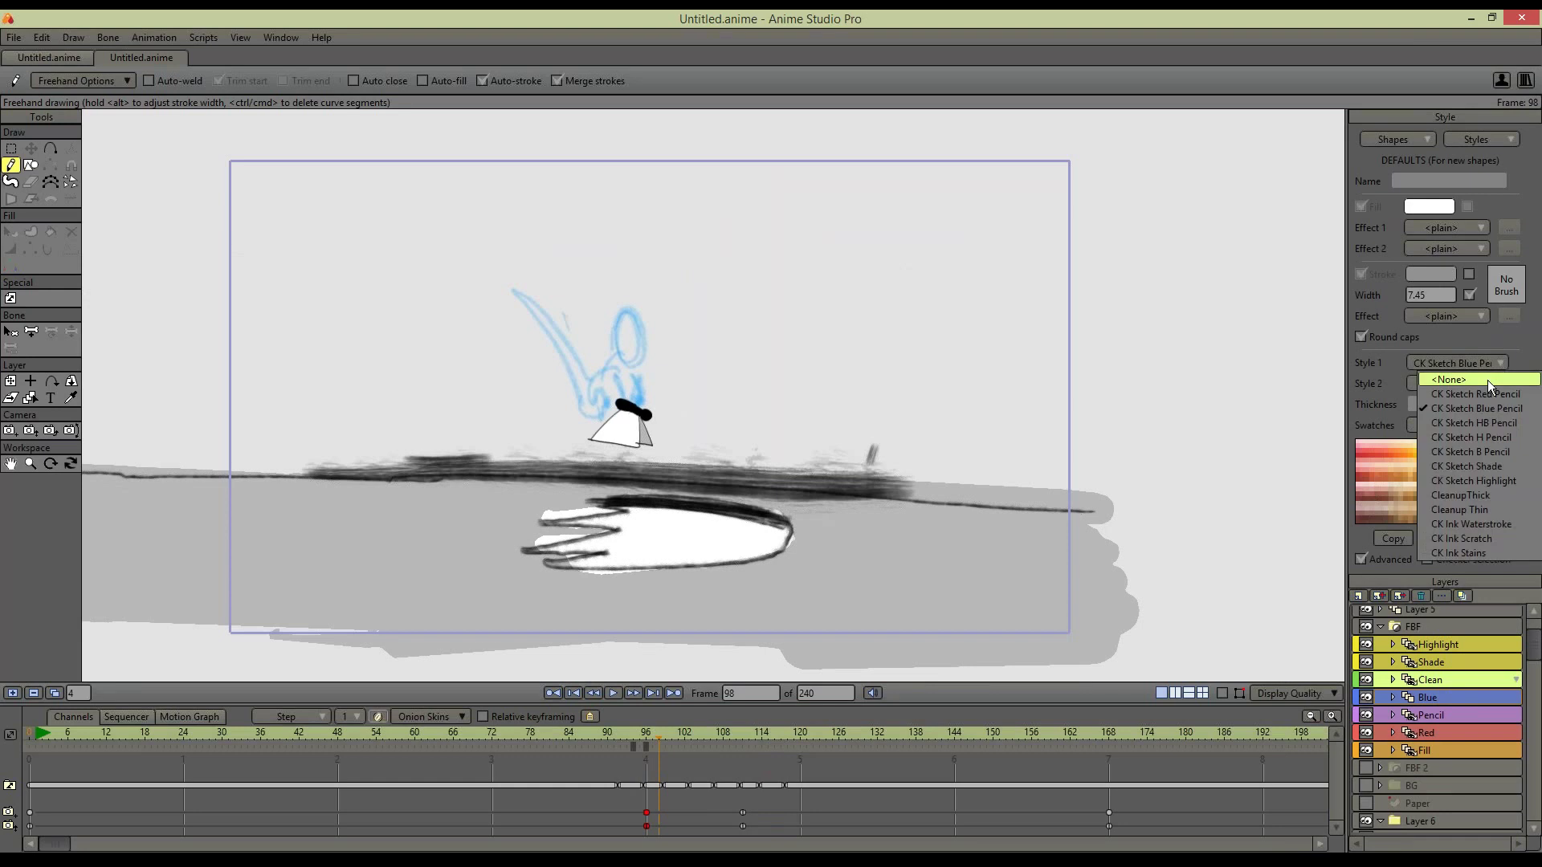
click(1471, 378)
click(1437, 274)
click(1512, 553)
mouse_move(1169, 336)
mouse_down()
mouse_move(1195, 388)
mouse_move(1169, 463)
mouse_up()
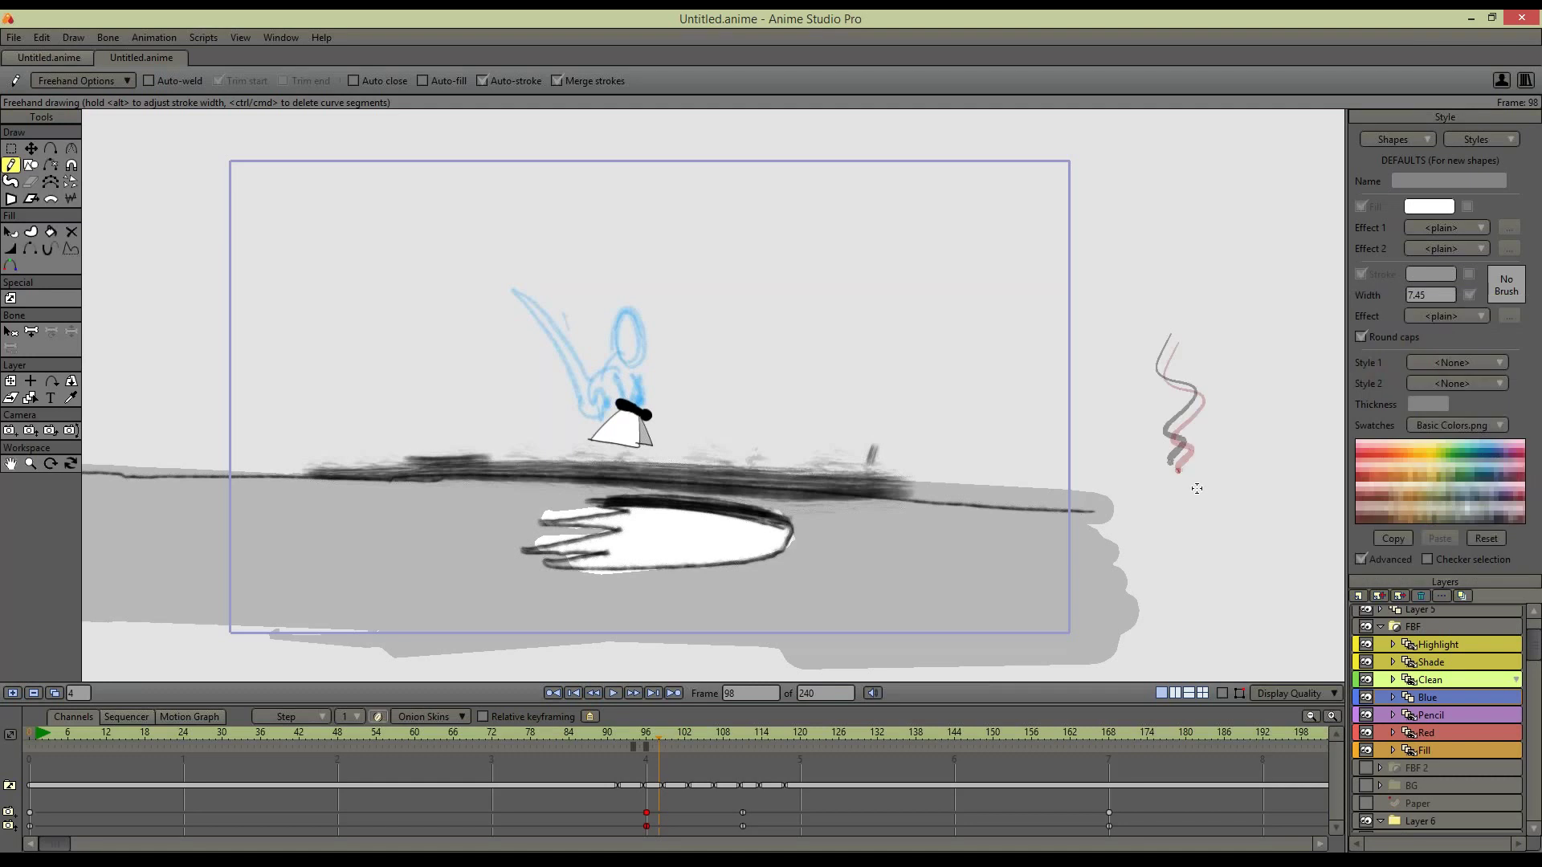
key(ctrl+z)
click(378, 716)
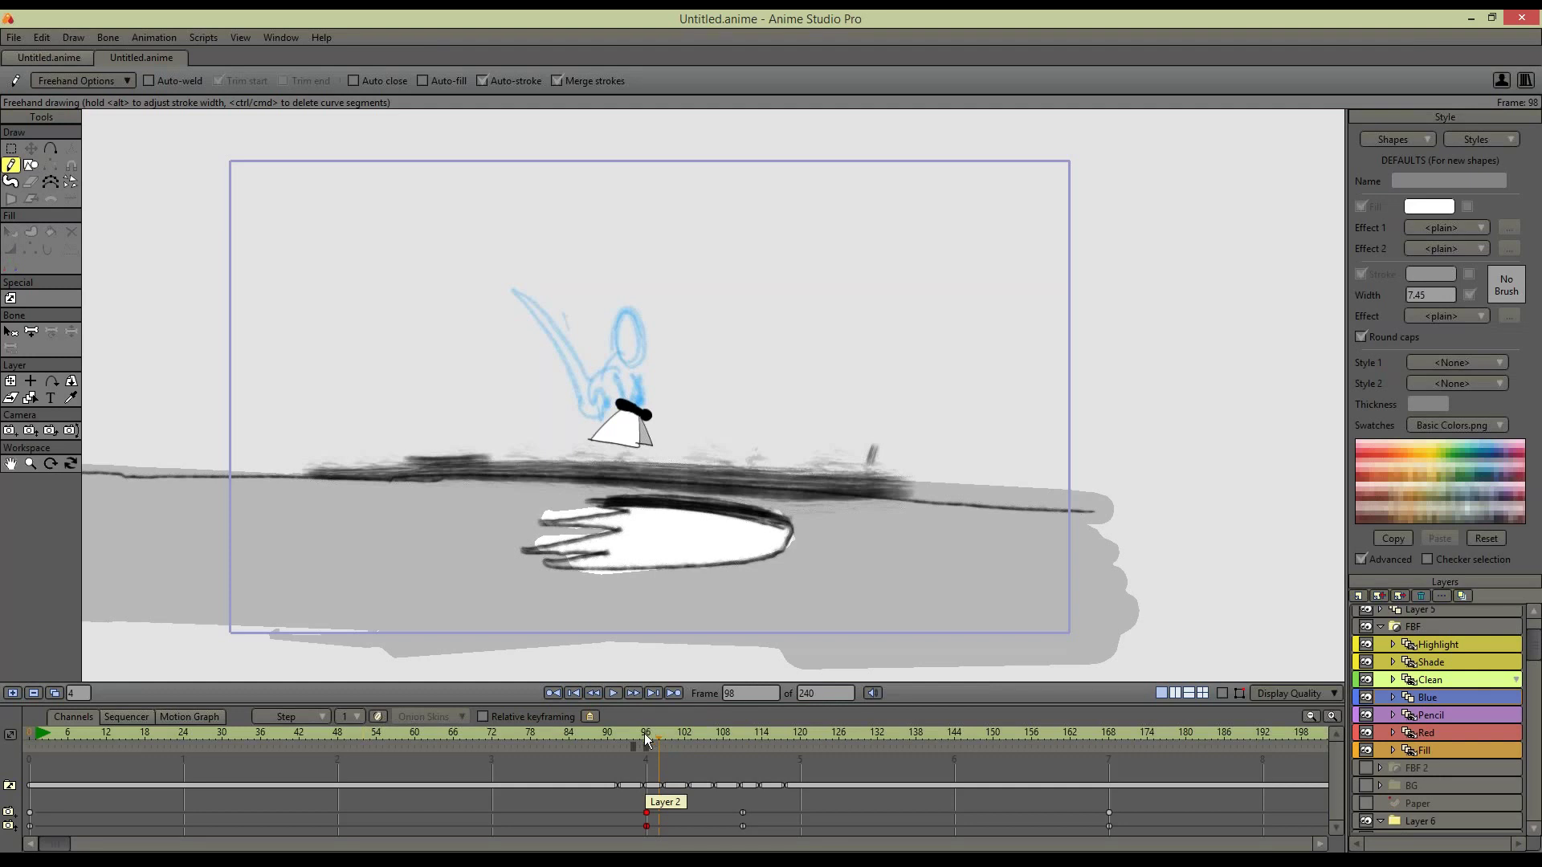
Set the default stroke color to black for the Clean layer's line art
mouse_move(617, 321)
mouse_down()
mouse_move(626, 307)
mouse_move(640, 374)
mouse_up()
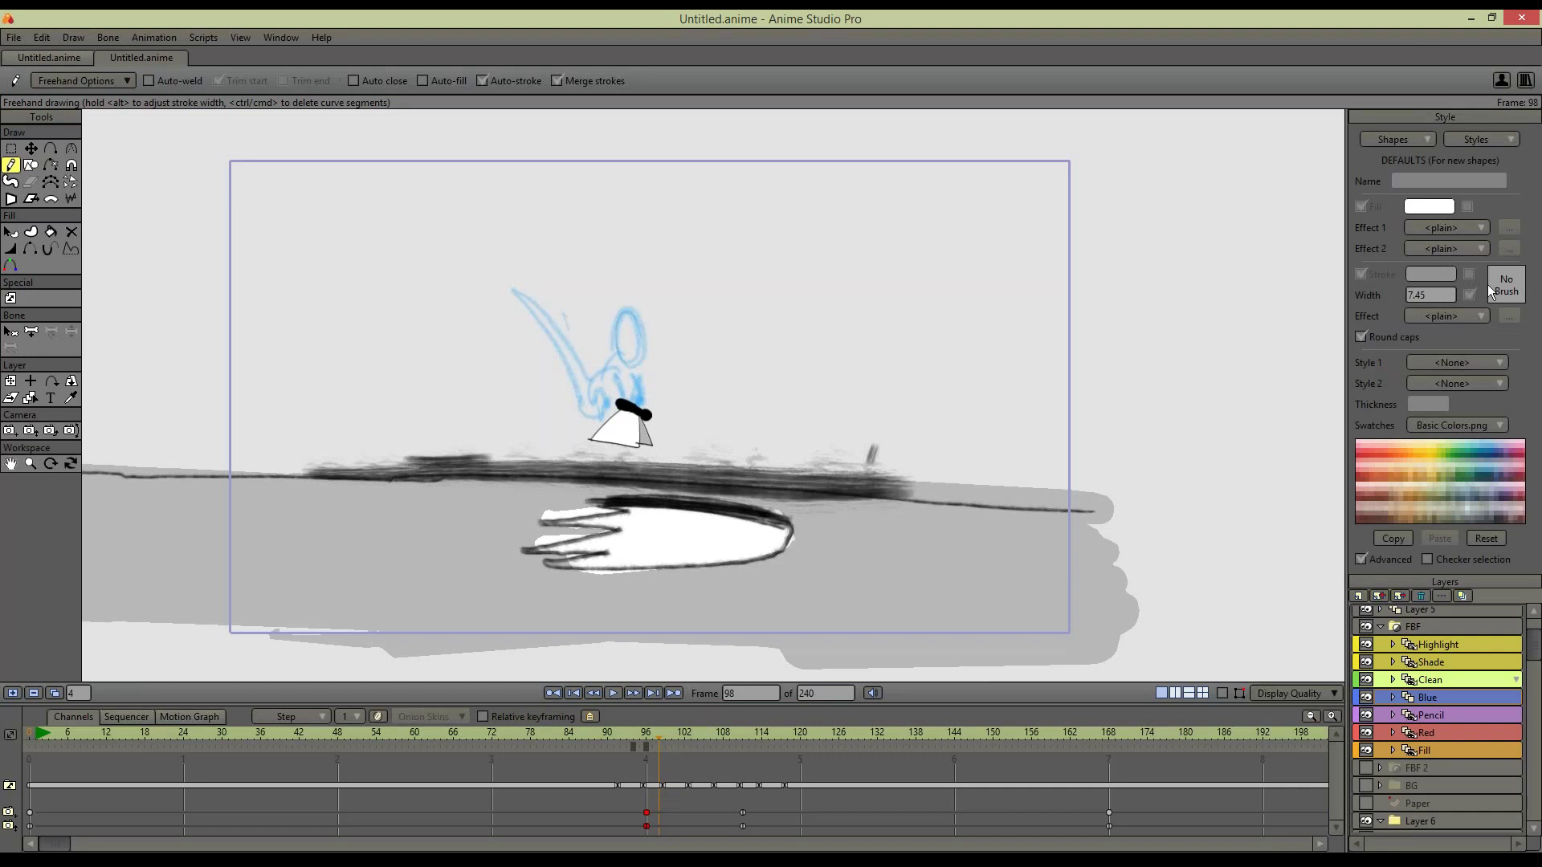
click(1487, 363)
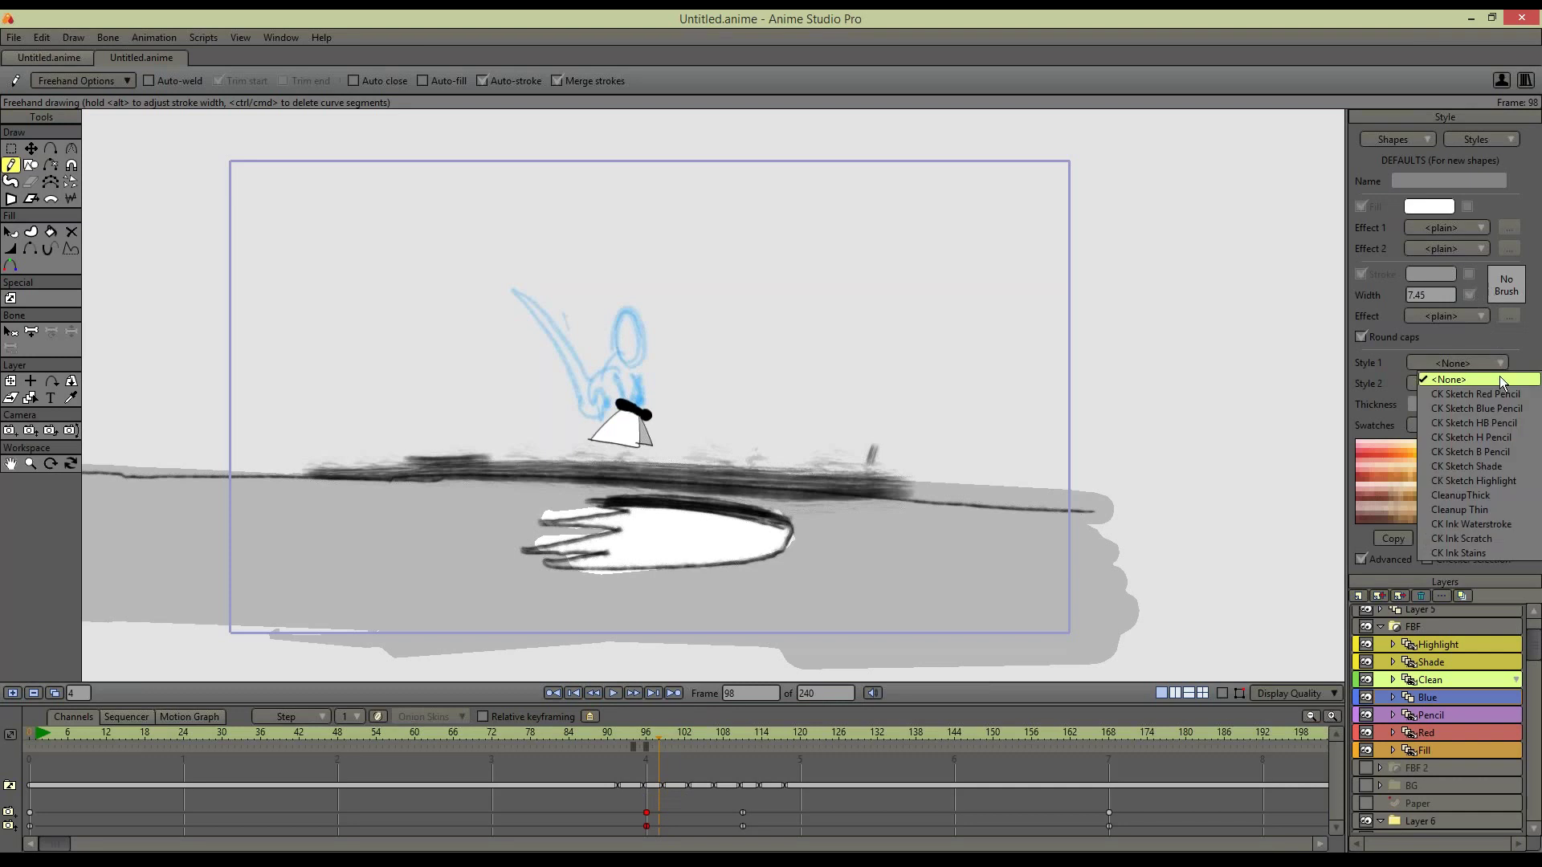
click(1504, 335)
click(1441, 274)
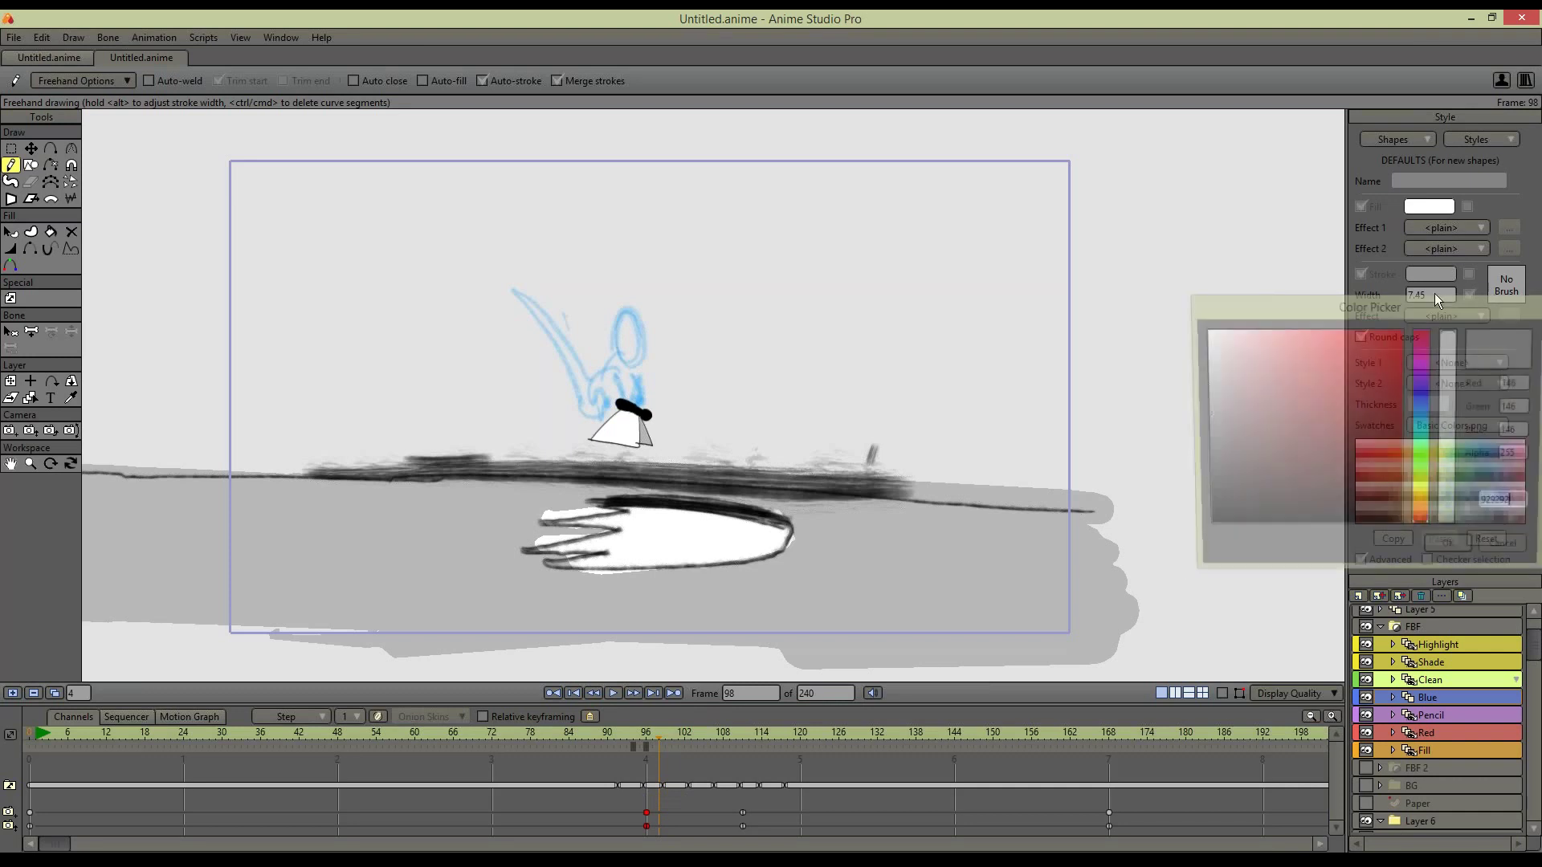
click(1446, 554)
Ink the falling figure's oval, long pointed shape and lower body in black over the blue sketch at frame 98
mouse_move(618, 346)
mouse_down()
mouse_move(647, 370)
mouse_move(618, 360)
mouse_move(594, 381)
mouse_up()
drag(511, 285, 595, 381)
key(ctrl+z)
drag(515, 289, 595, 381)
mouse_move(519, 293)
mouse_down()
mouse_move(592, 419)
mouse_move(593, 397)
mouse_move(605, 422)
mouse_move(624, 387)
mouse_move(612, 377)
mouse_move(615, 400)
mouse_move(624, 330)
mouse_move(631, 368)
mouse_move(644, 338)
mouse_move(631, 401)
mouse_up()
drag(606, 417, 587, 430)
Hide Layer 5 above the FBF group to clear the old drawing behind the inked figure
click(1365, 625)
click(1365, 625)
click(1366, 609)
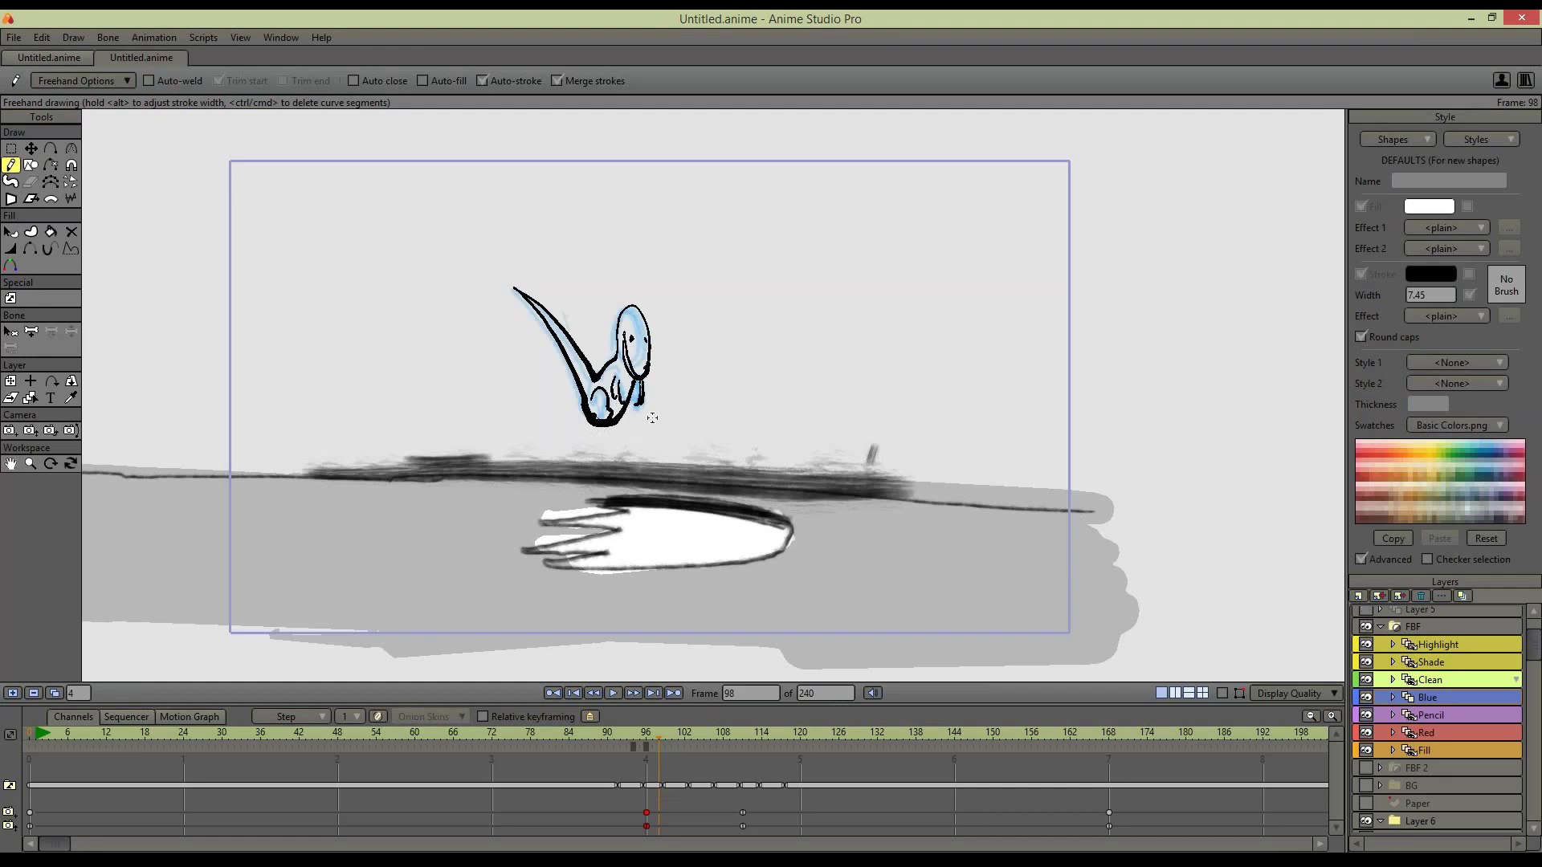
Undo the last strokes at frame 98 and re-ink the figure's small limbs and the oval's inner edge
key(ctrl+z)
key(ctrl+z)
drag(615, 372, 616, 396)
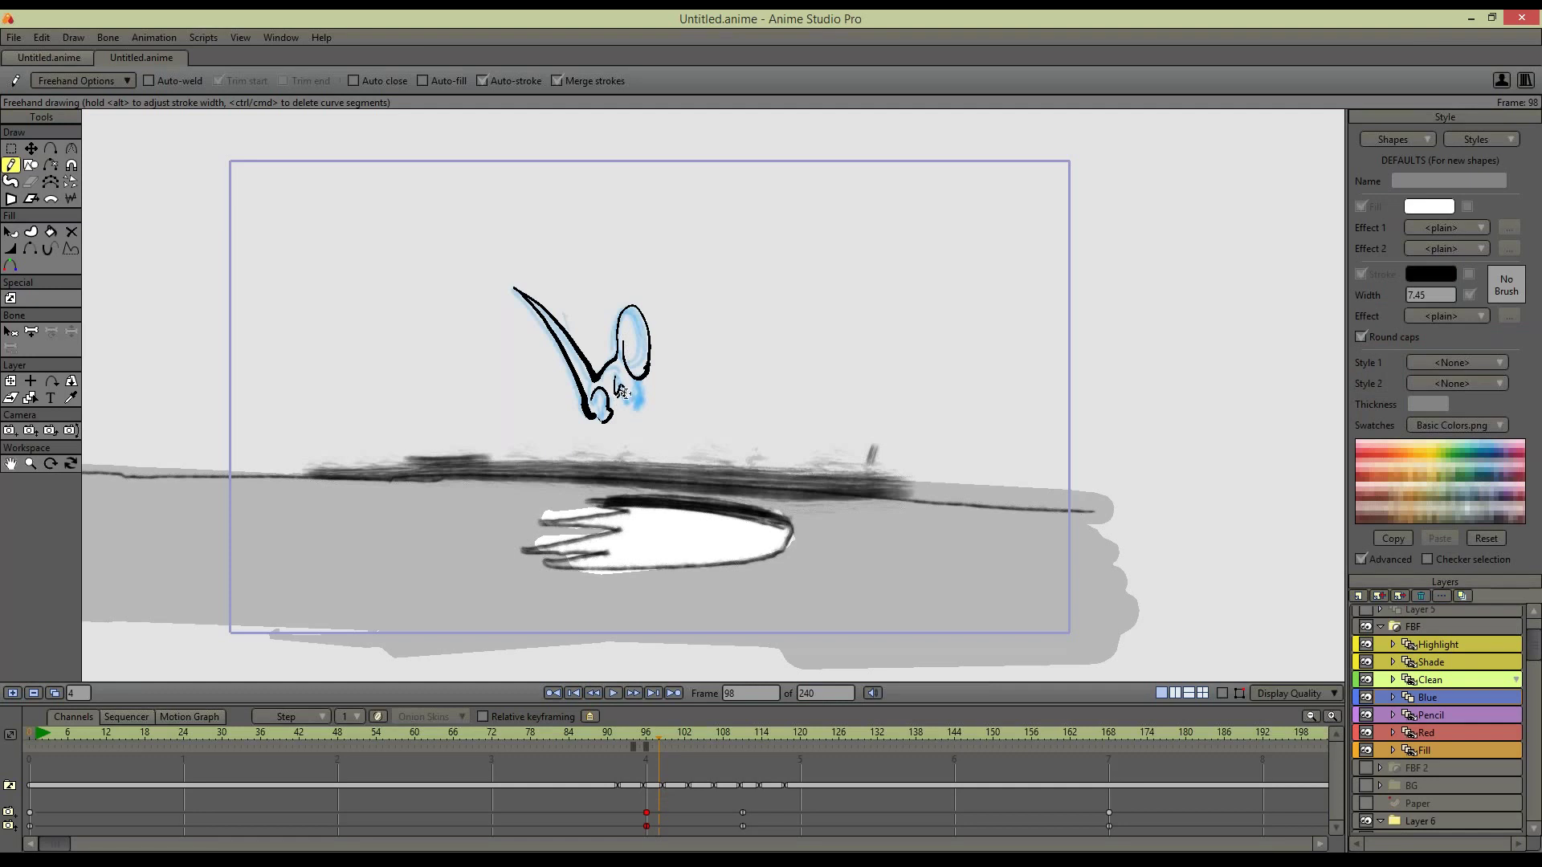
drag(614, 395, 627, 386)
mouse_move(638, 381)
mouse_down()
mouse_move(604, 434)
mouse_move(594, 419)
mouse_move(601, 406)
mouse_move(629, 416)
mouse_up()
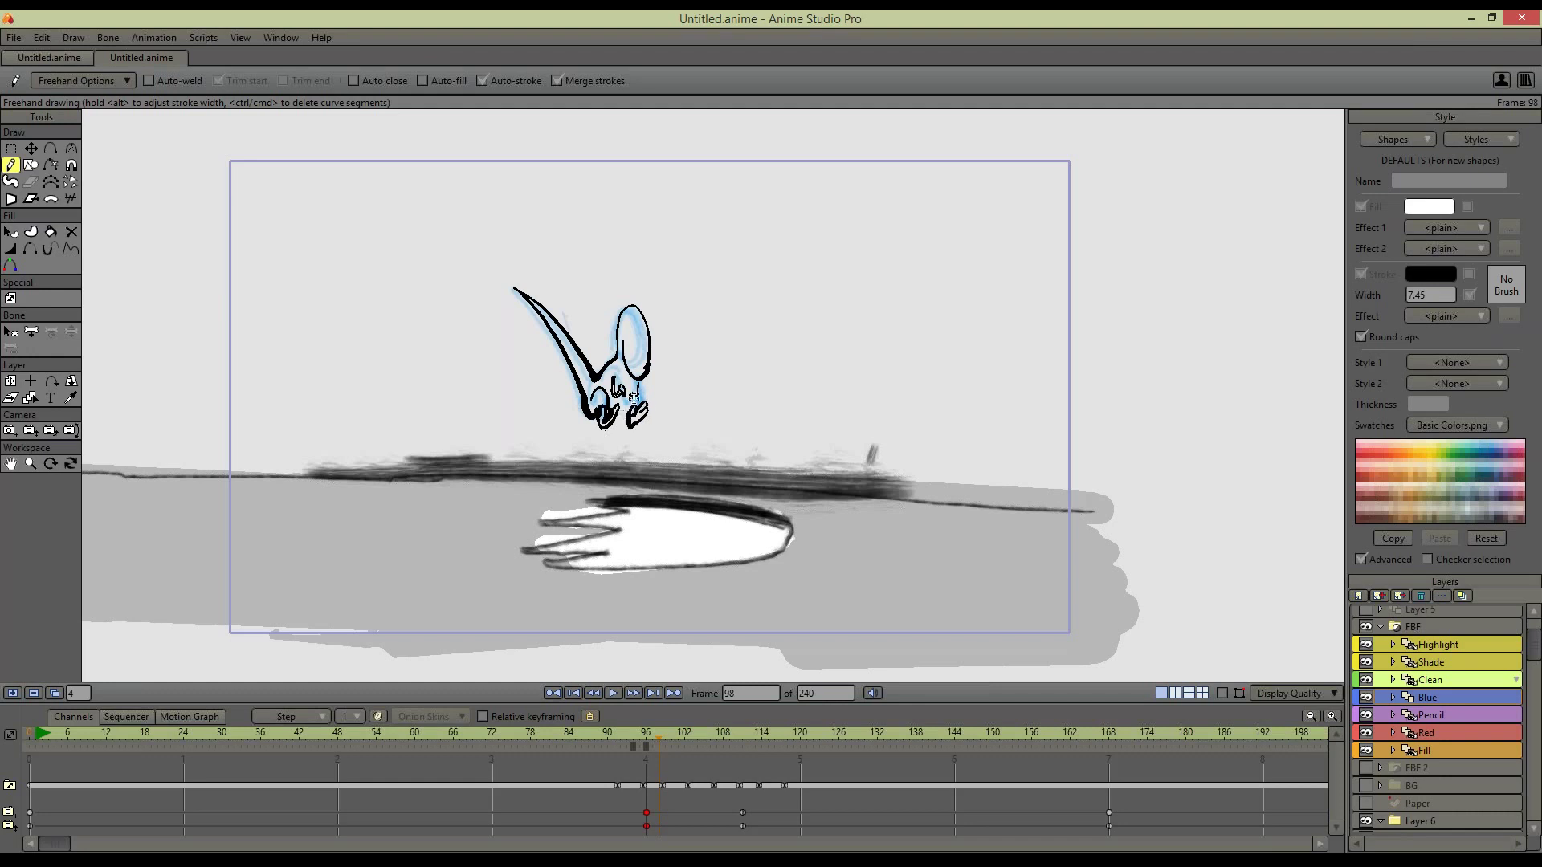
drag(625, 329, 648, 381)
Ink the figure's pointed shapes, head and limbs at frame 100, and hide the Blue layer to check the line art around it
click(667, 734)
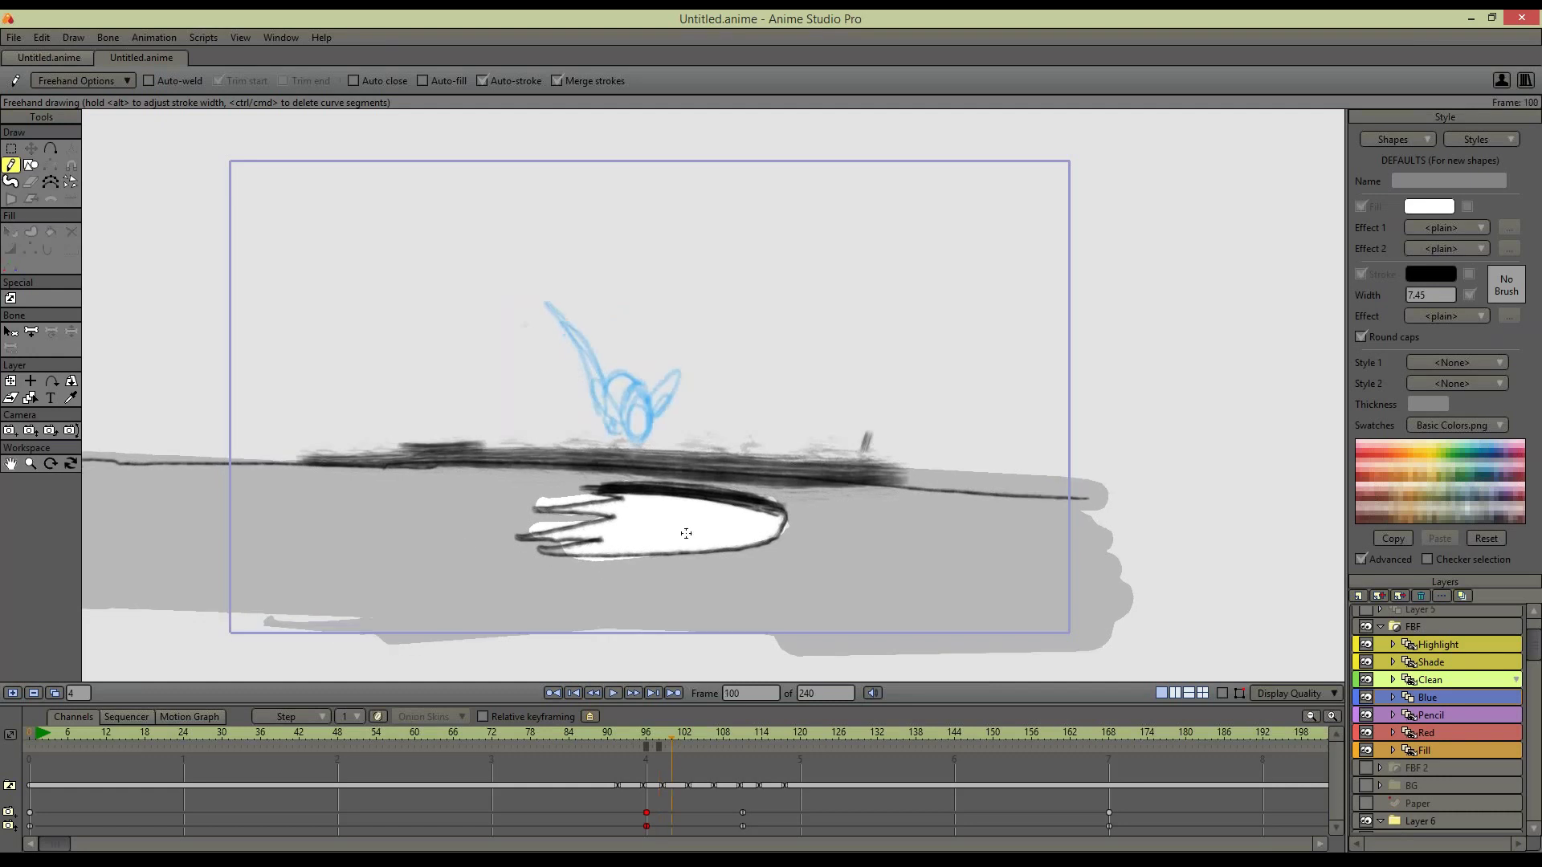
mouse_move(538, 289)
mouse_down()
mouse_move(586, 348)
mouse_move(541, 295)
mouse_move(597, 410)
mouse_move(605, 368)
mouse_move(608, 428)
mouse_move(619, 405)
mouse_move(622, 428)
mouse_move(606, 432)
mouse_move(675, 370)
mouse_move(654, 429)
mouse_move(607, 388)
mouse_move(623, 412)
mouse_move(645, 402)
mouse_move(638, 440)
mouse_up()
mouse_move(604, 376)
mouse_down()
mouse_move(641, 388)
mouse_move(668, 367)
mouse_move(682, 438)
mouse_move(631, 446)
mouse_up()
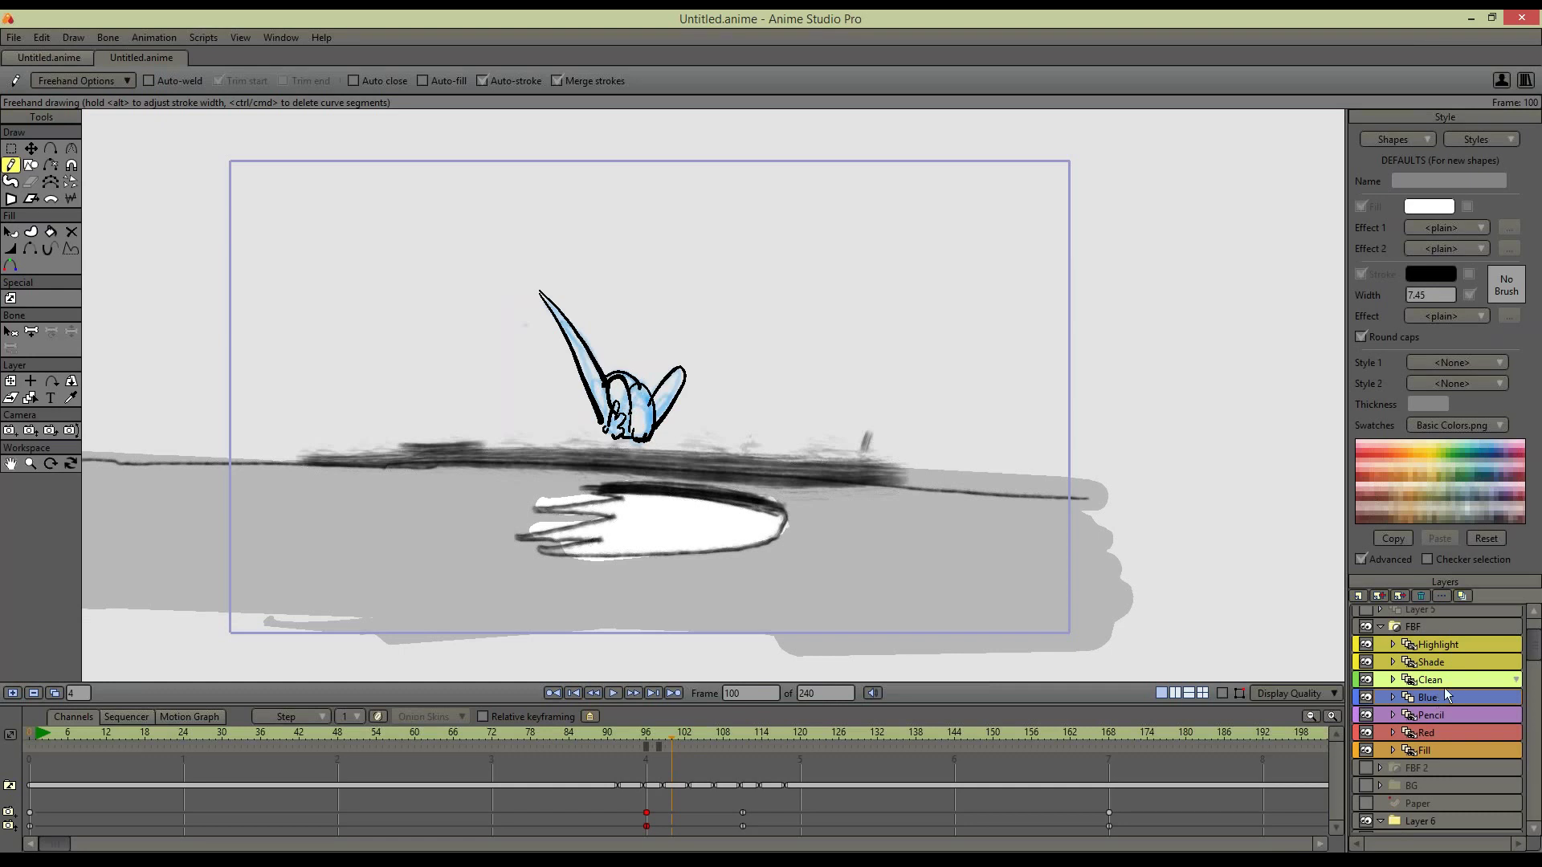
click(1367, 698)
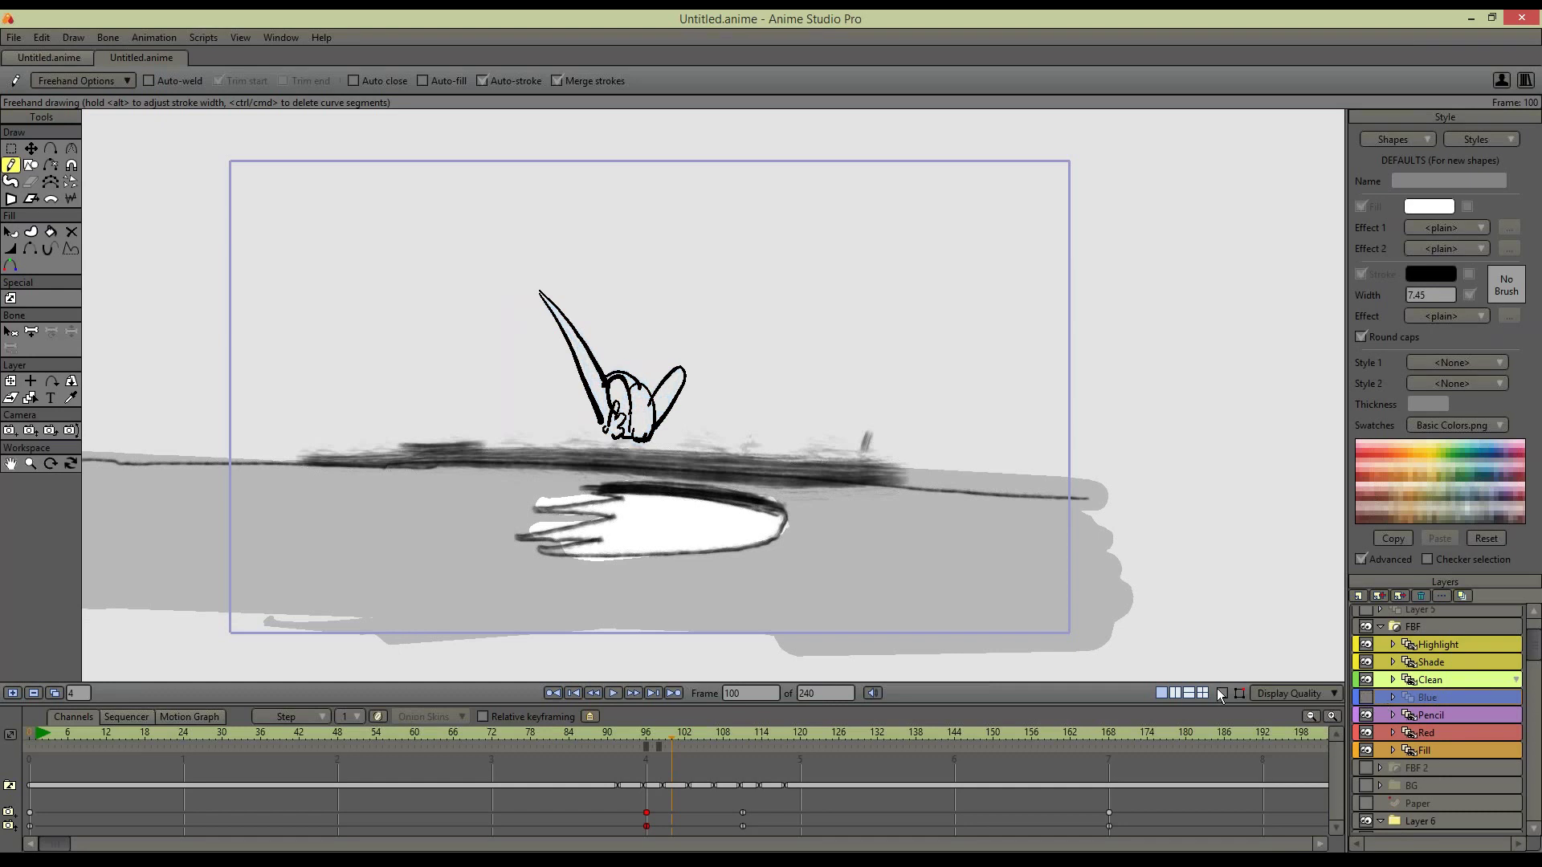
mouse_move(657, 735)
mouse_down()
mouse_move(642, 734)
mouse_move(679, 734)
mouse_move(665, 732)
mouse_up()
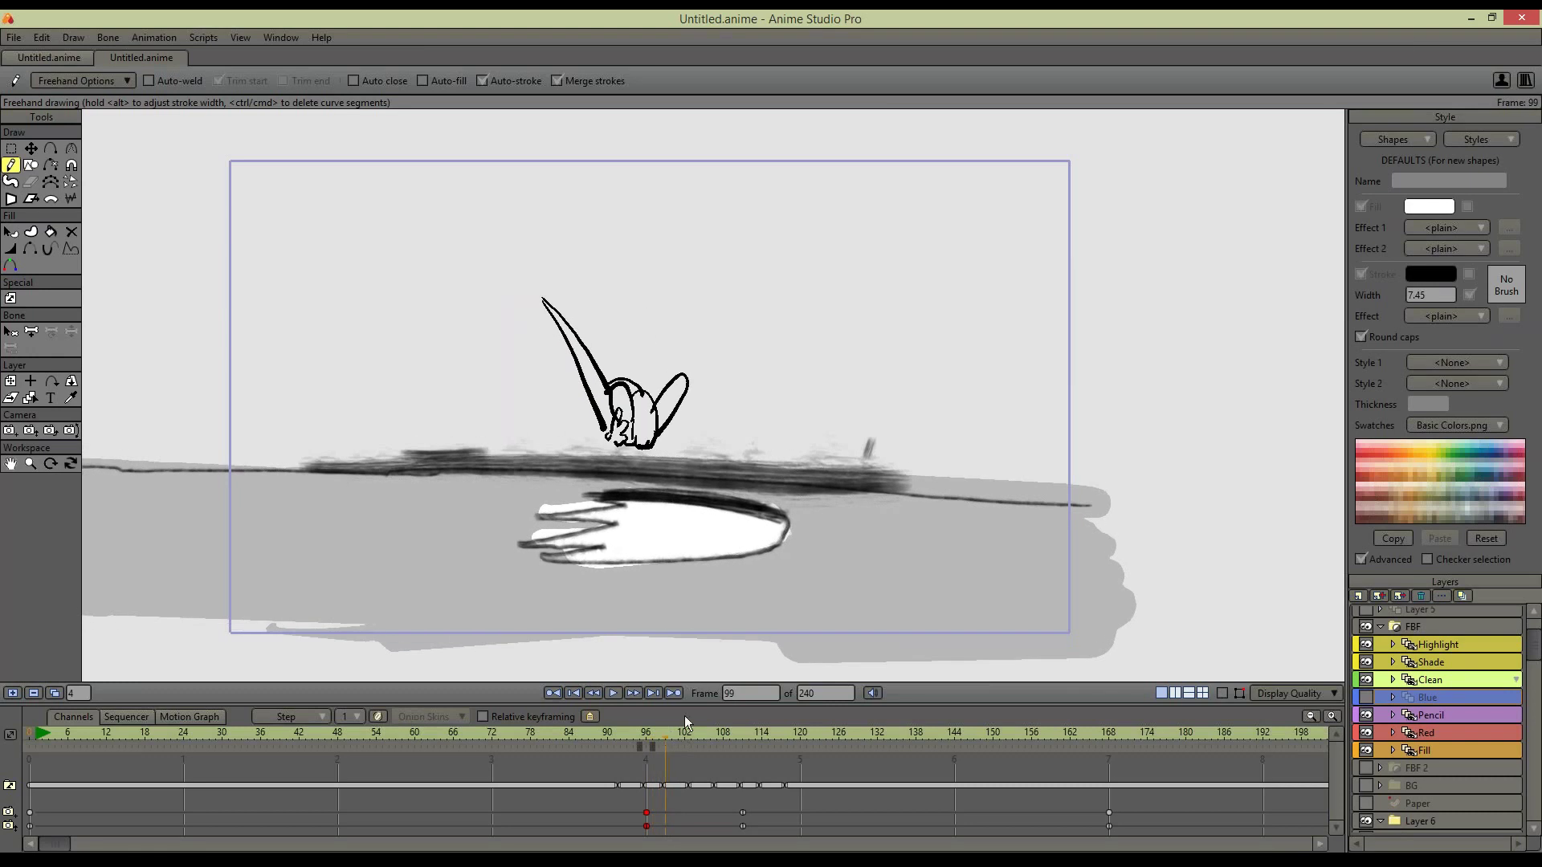
Shift the Blue drawing keyframe after frame 96 one frame later, then hide Blue again with the Clean layer active
click(1366, 697)
click(1438, 695)
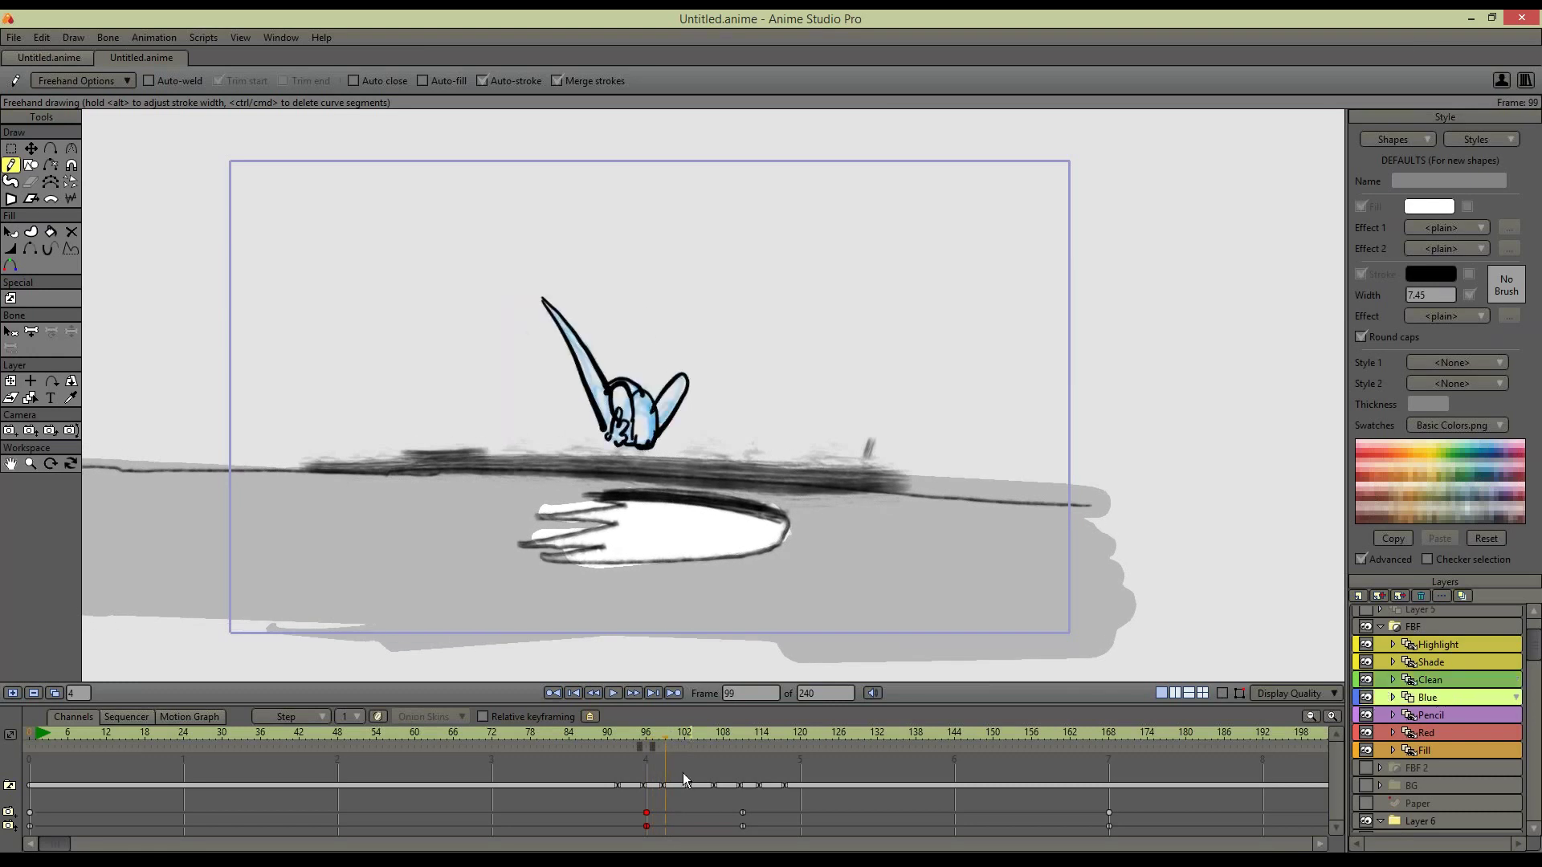
drag(672, 793, 677, 793)
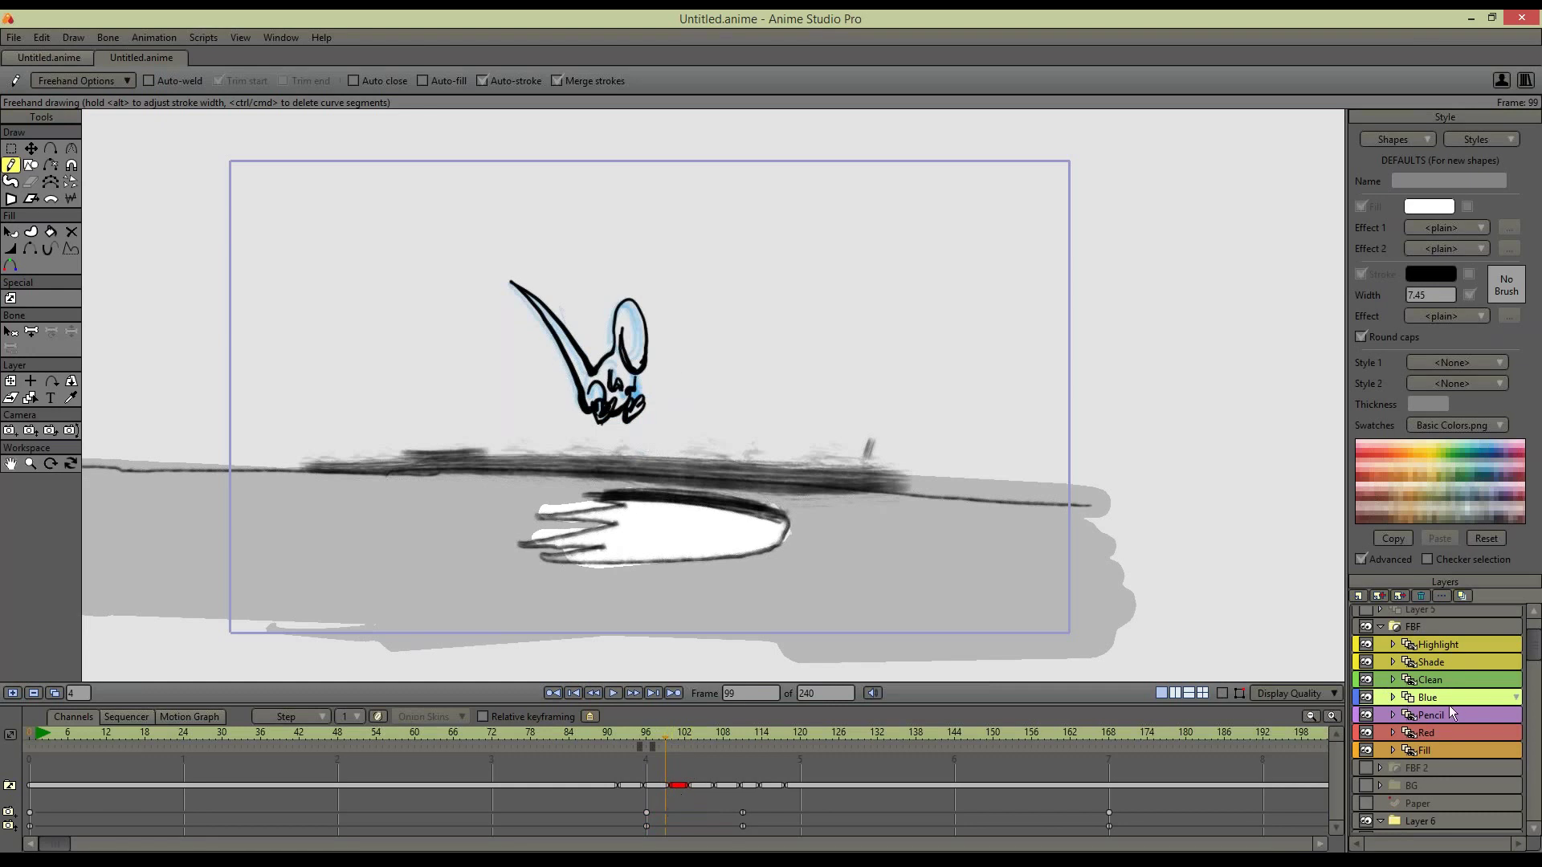
click(1450, 681)
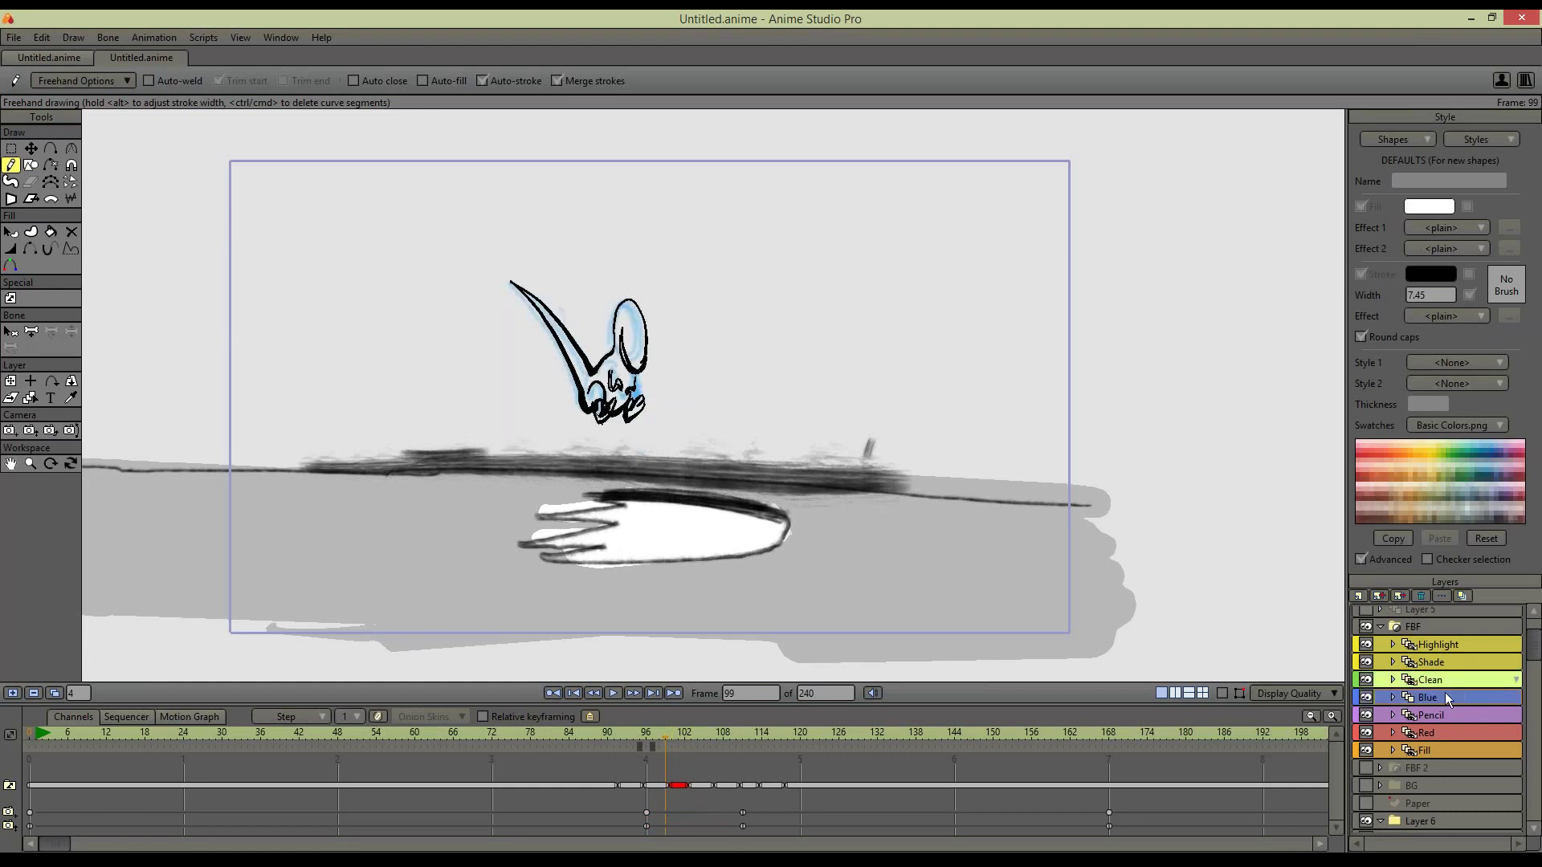
click(1366, 697)
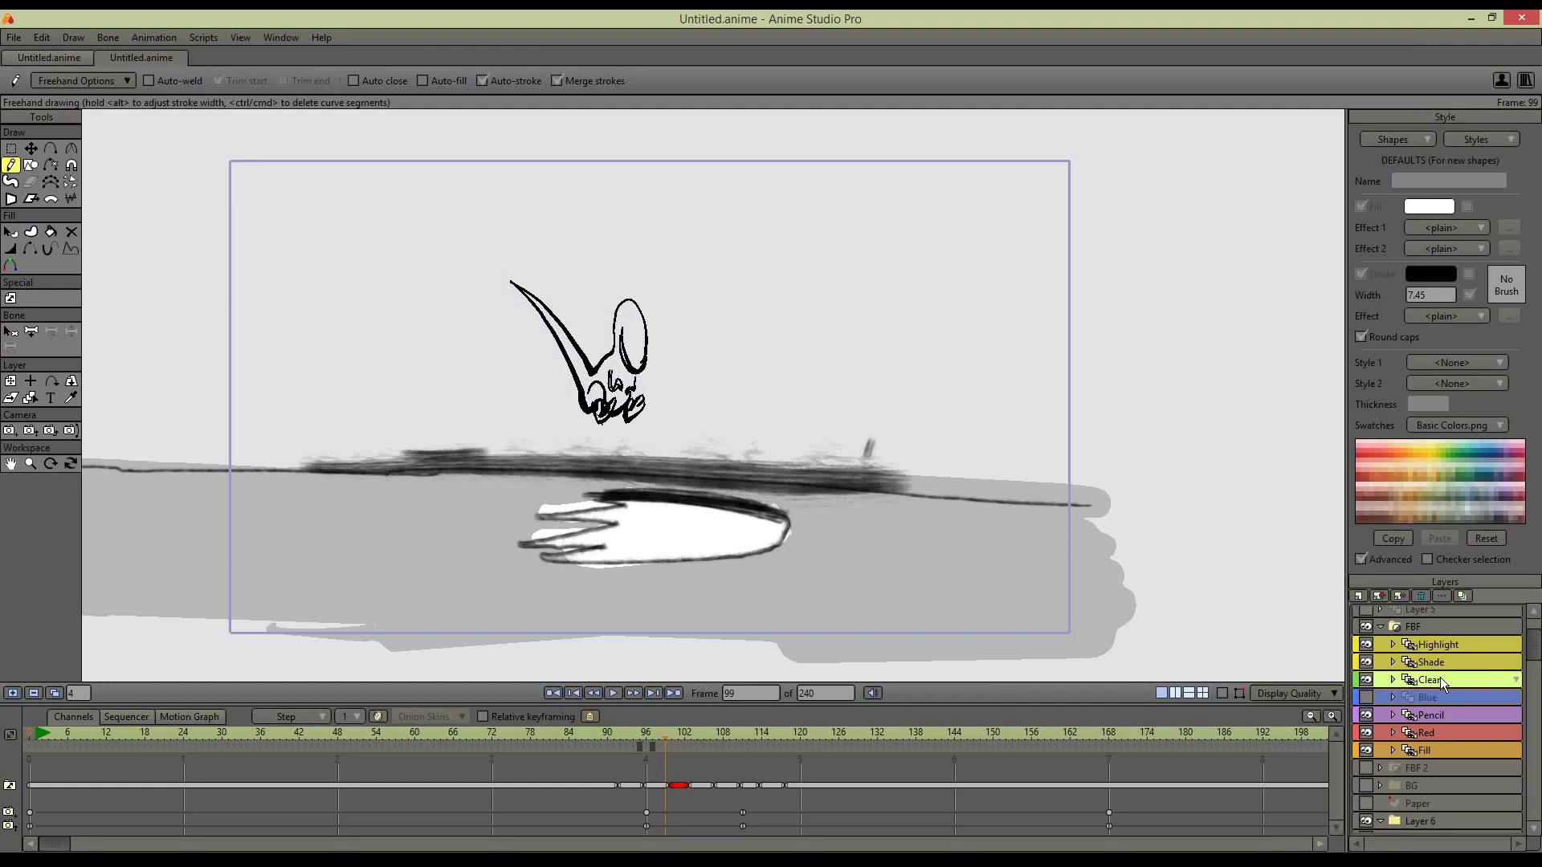
Paint an orange-red fill behind the inked figure on the Fill layer with the Blob Brush at frames 99 and 102
click(1445, 747)
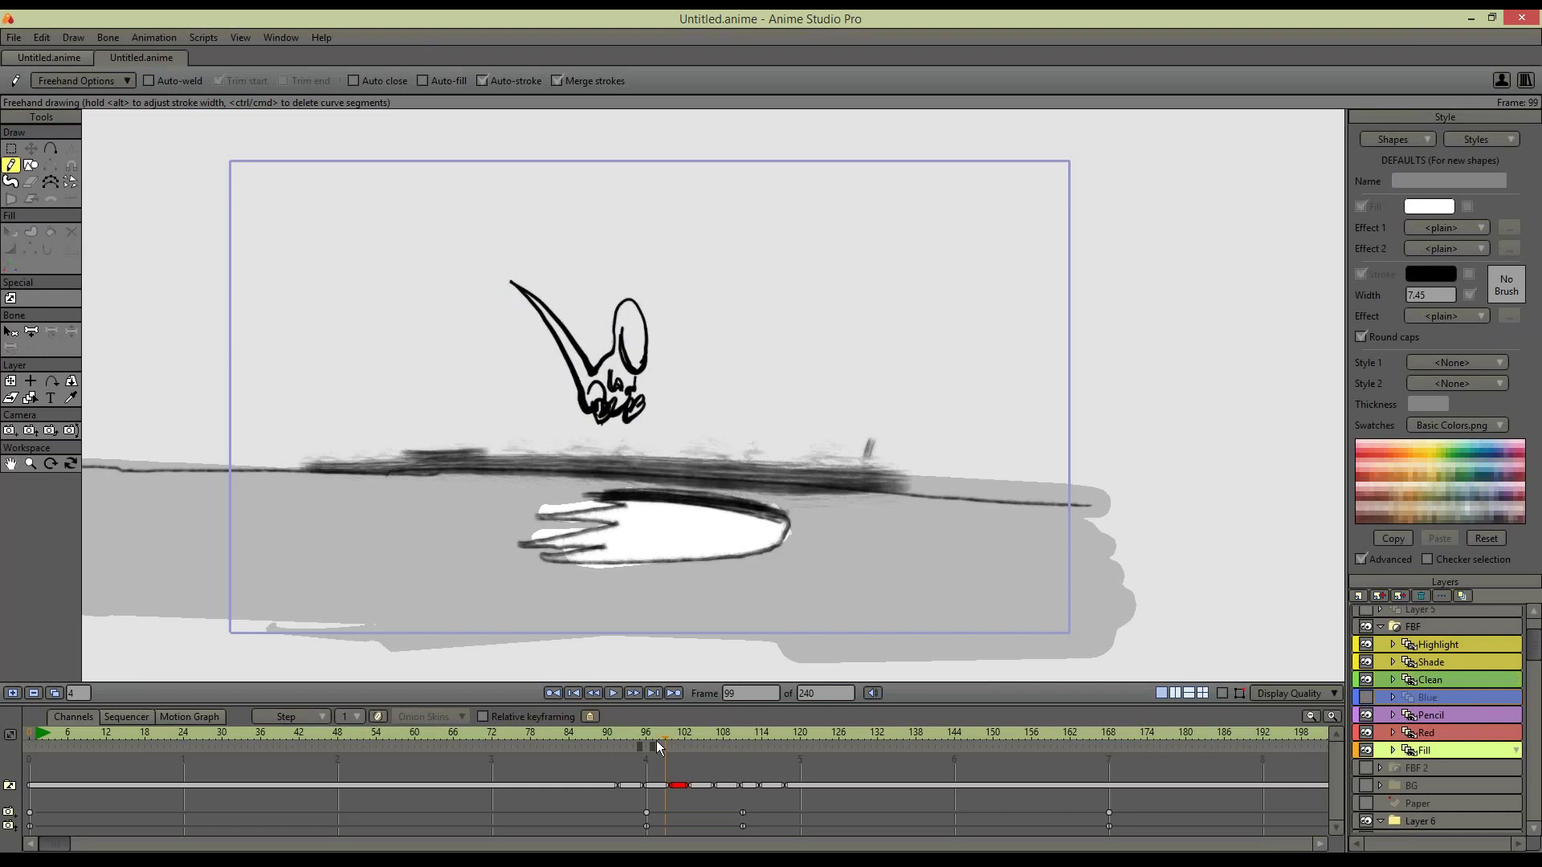
click(10, 181)
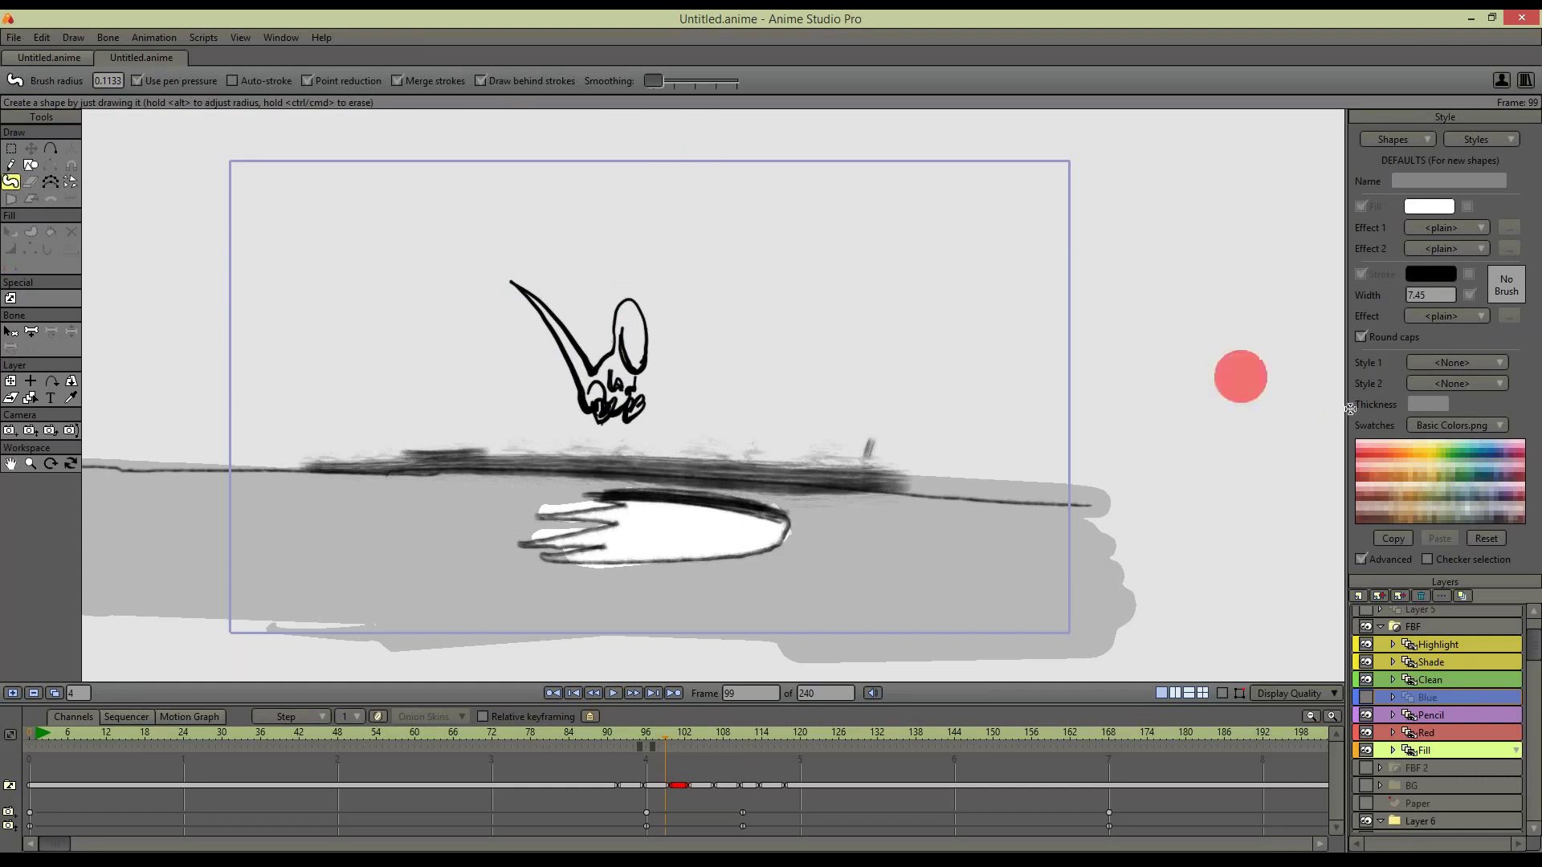
click(1371, 475)
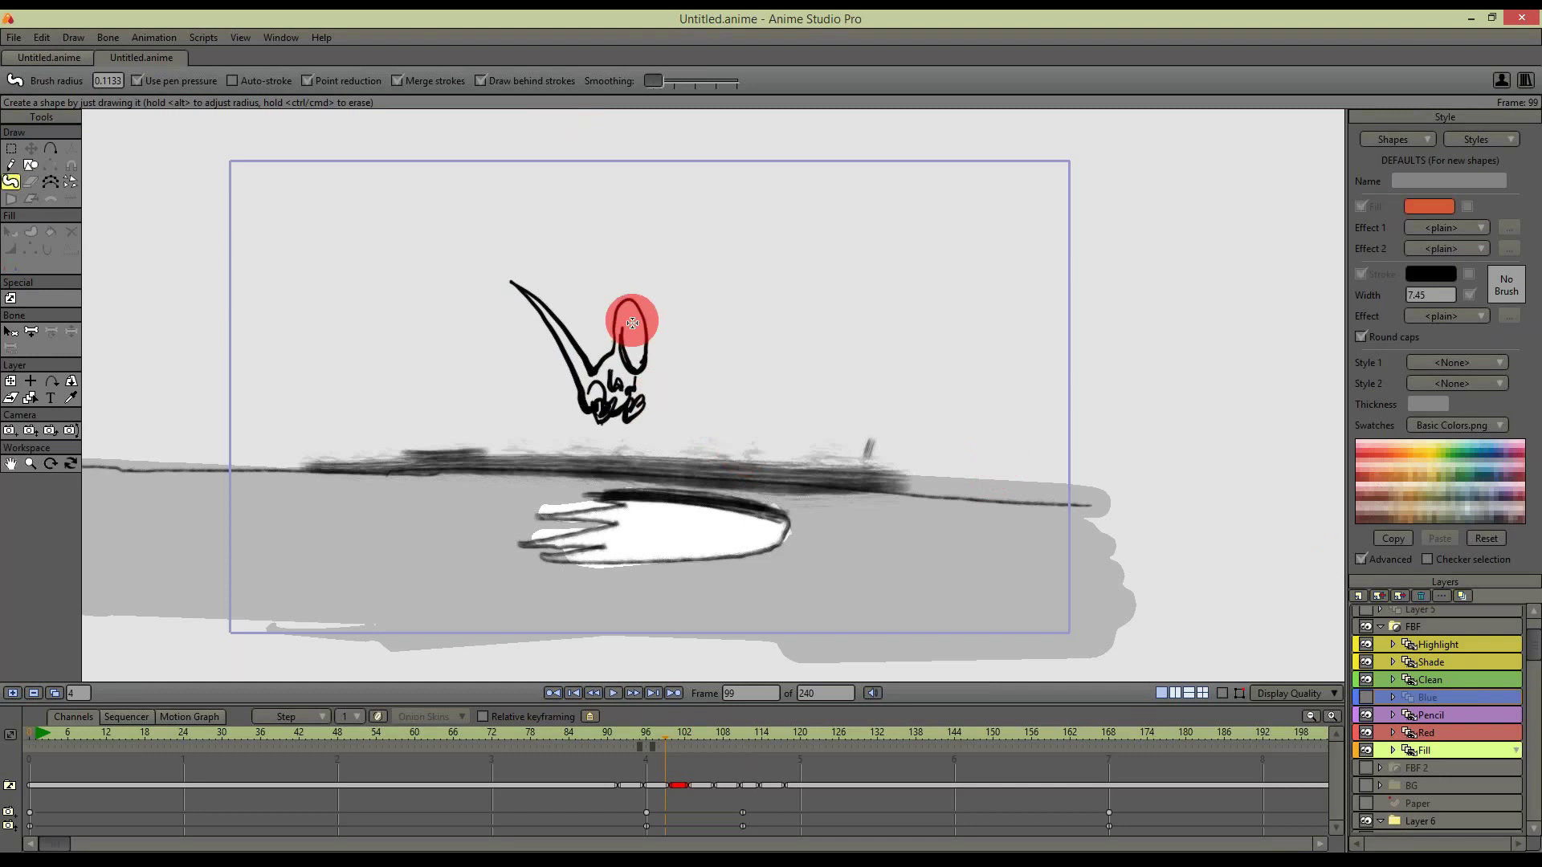
mouse_move(624, 341)
mouse_down()
mouse_move(626, 308)
mouse_move(636, 358)
mouse_move(636, 320)
mouse_move(637, 350)
mouse_move(625, 329)
mouse_move(602, 381)
mouse_move(622, 372)
mouse_move(631, 405)
mouse_move(531, 302)
mouse_move(590, 402)
mouse_up()
click(677, 735)
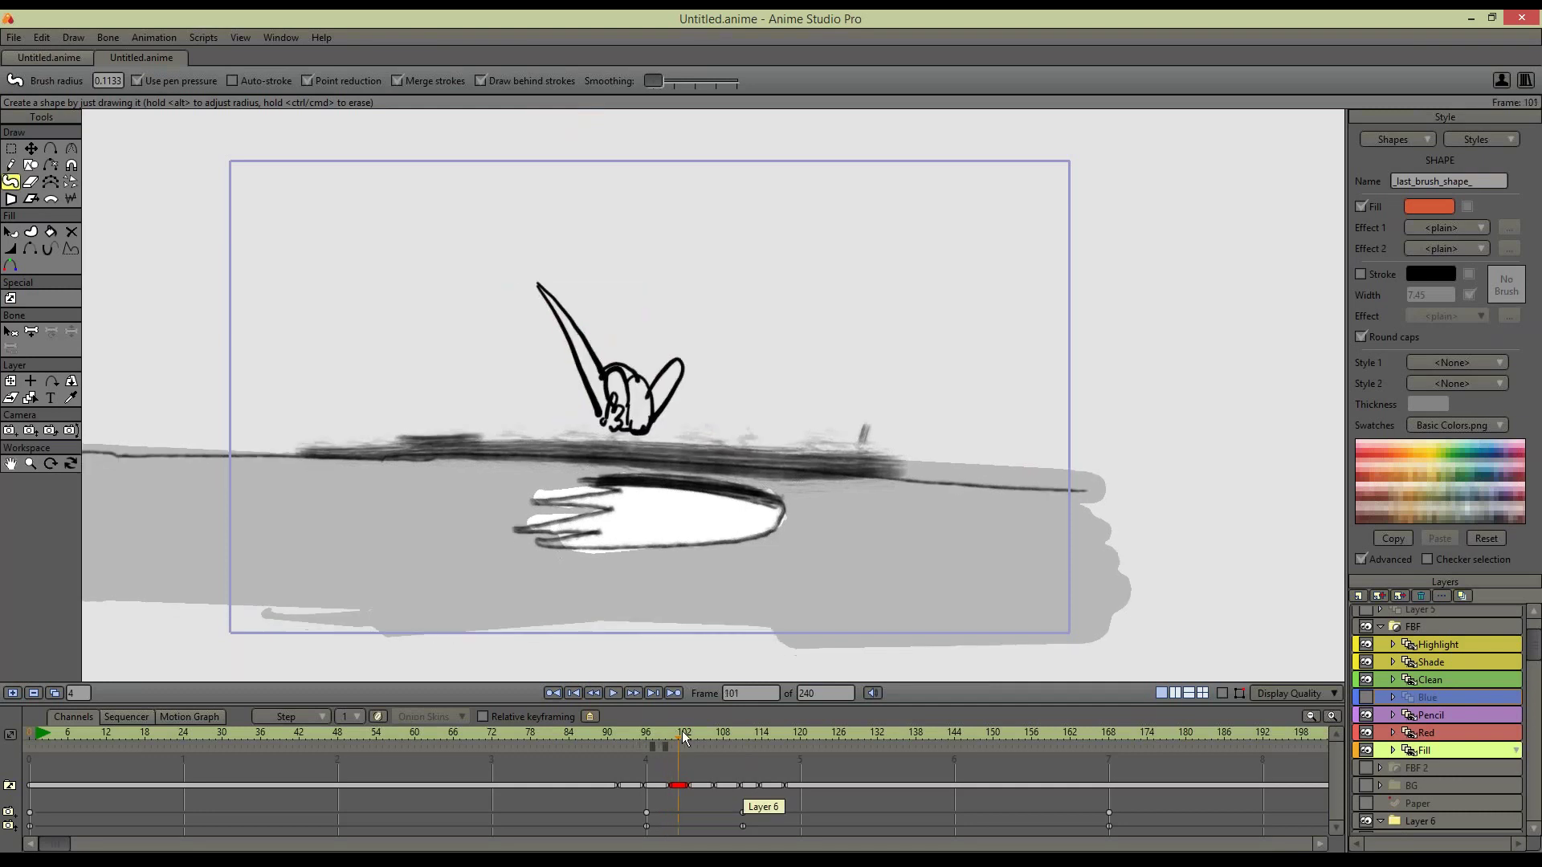
mouse_move(538, 277)
mouse_down()
mouse_move(612, 404)
mouse_move(566, 317)
mouse_move(596, 374)
mouse_move(629, 390)
mouse_move(626, 409)
mouse_move(652, 372)
mouse_move(672, 359)
mouse_move(644, 401)
mouse_move(678, 371)
mouse_up()
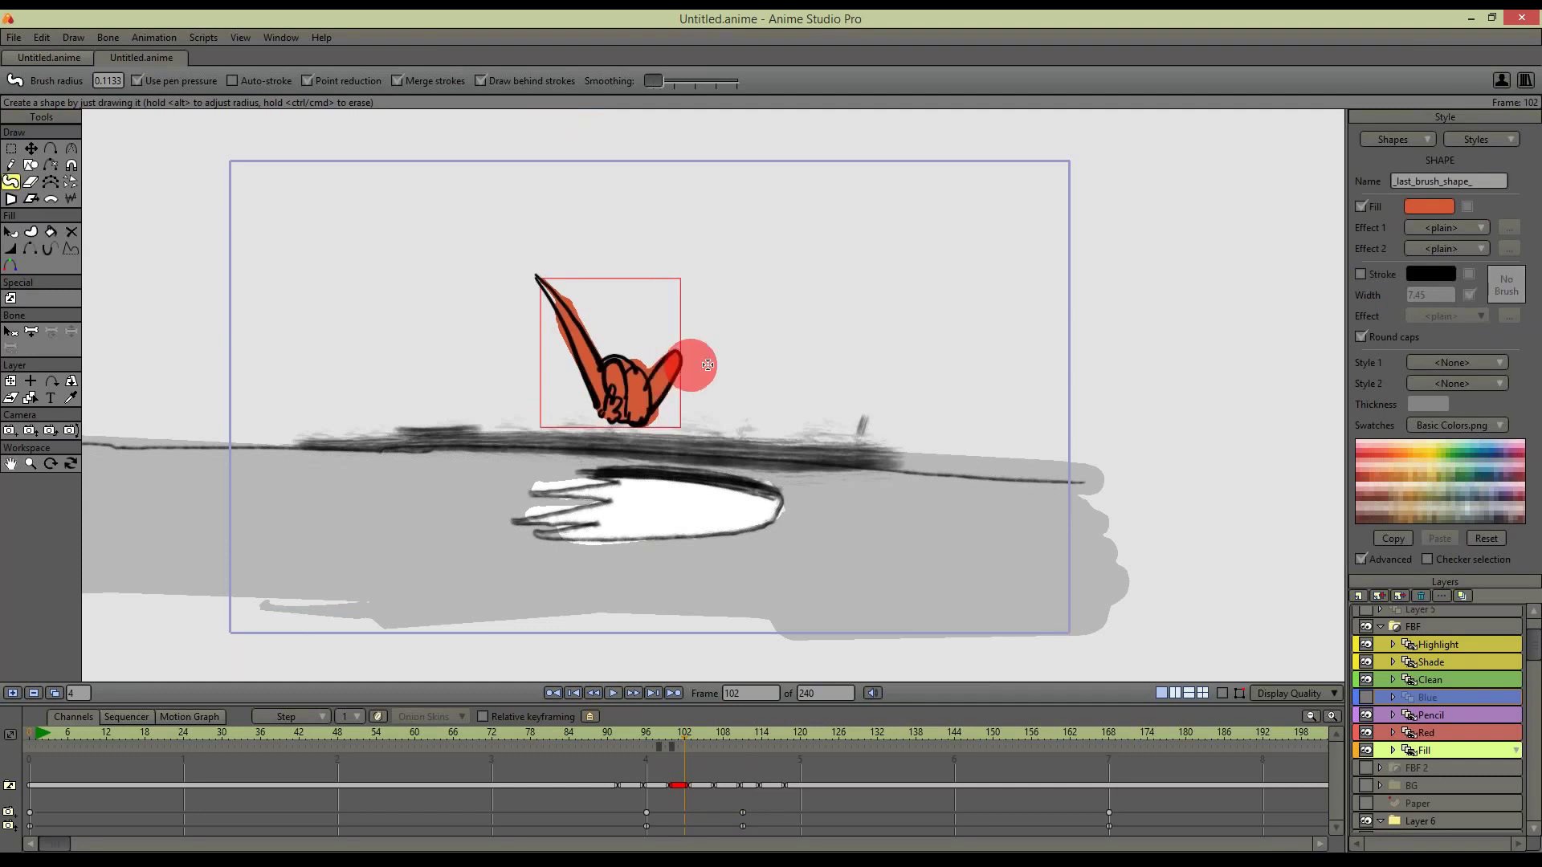
Make the Highlight layer active and load the CK Sketch Highlight style for editing
click(1461, 645)
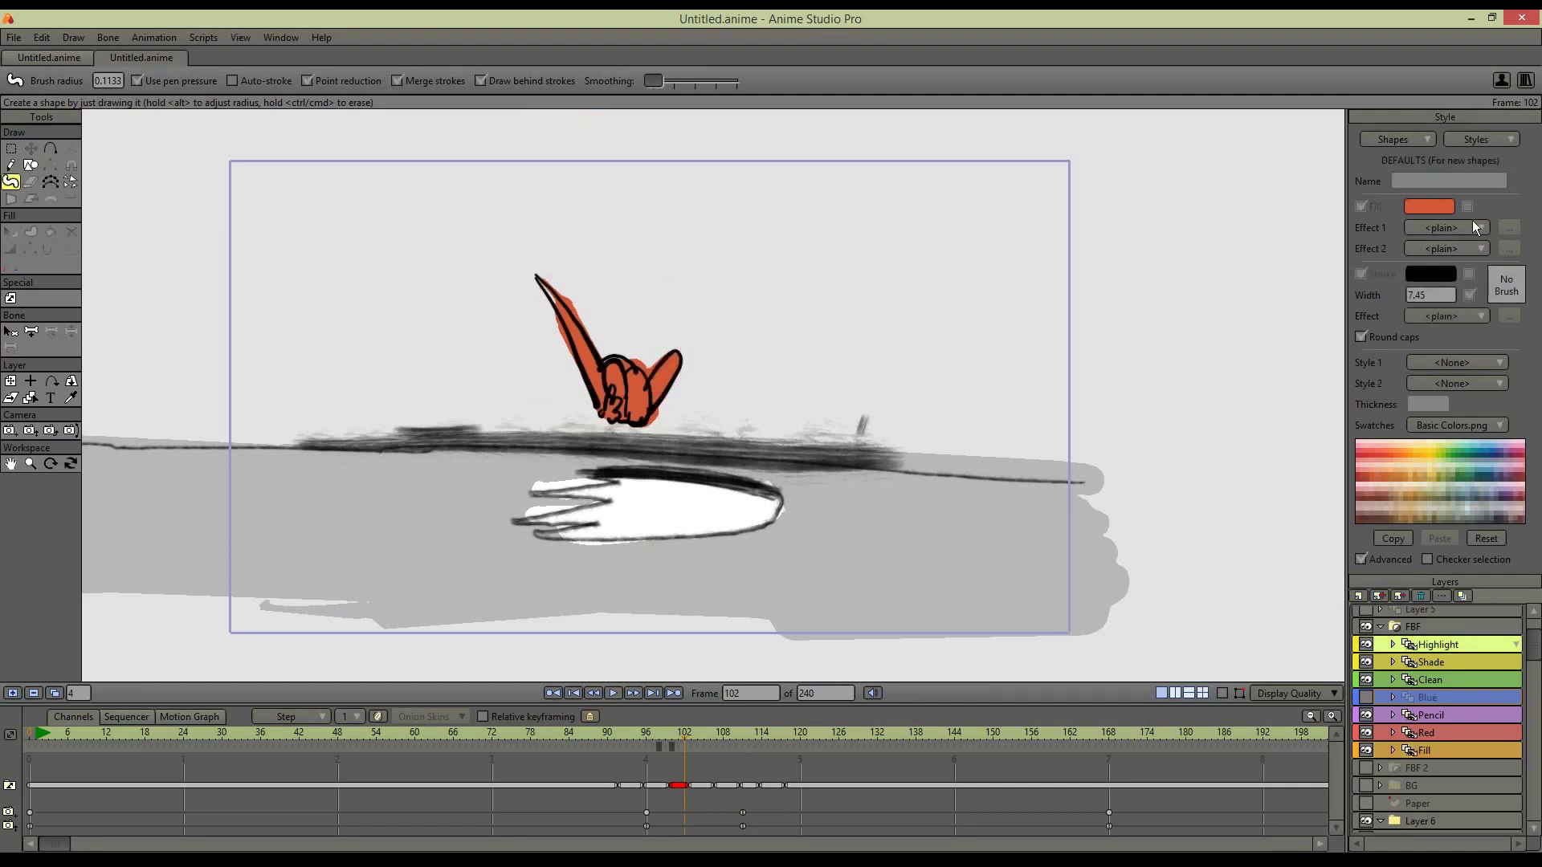
click(1502, 139)
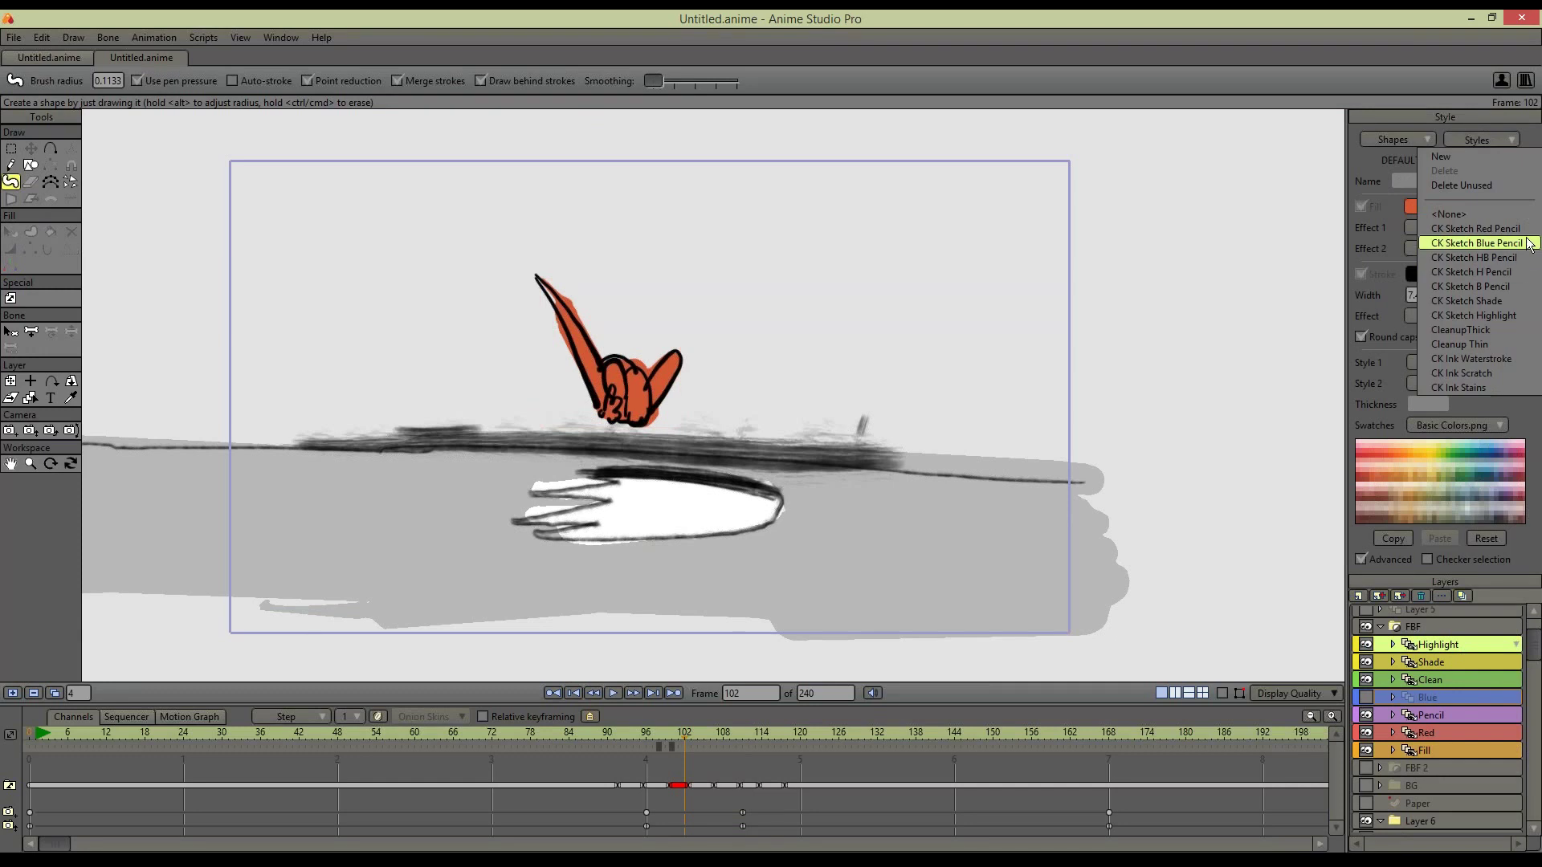
click(1511, 317)
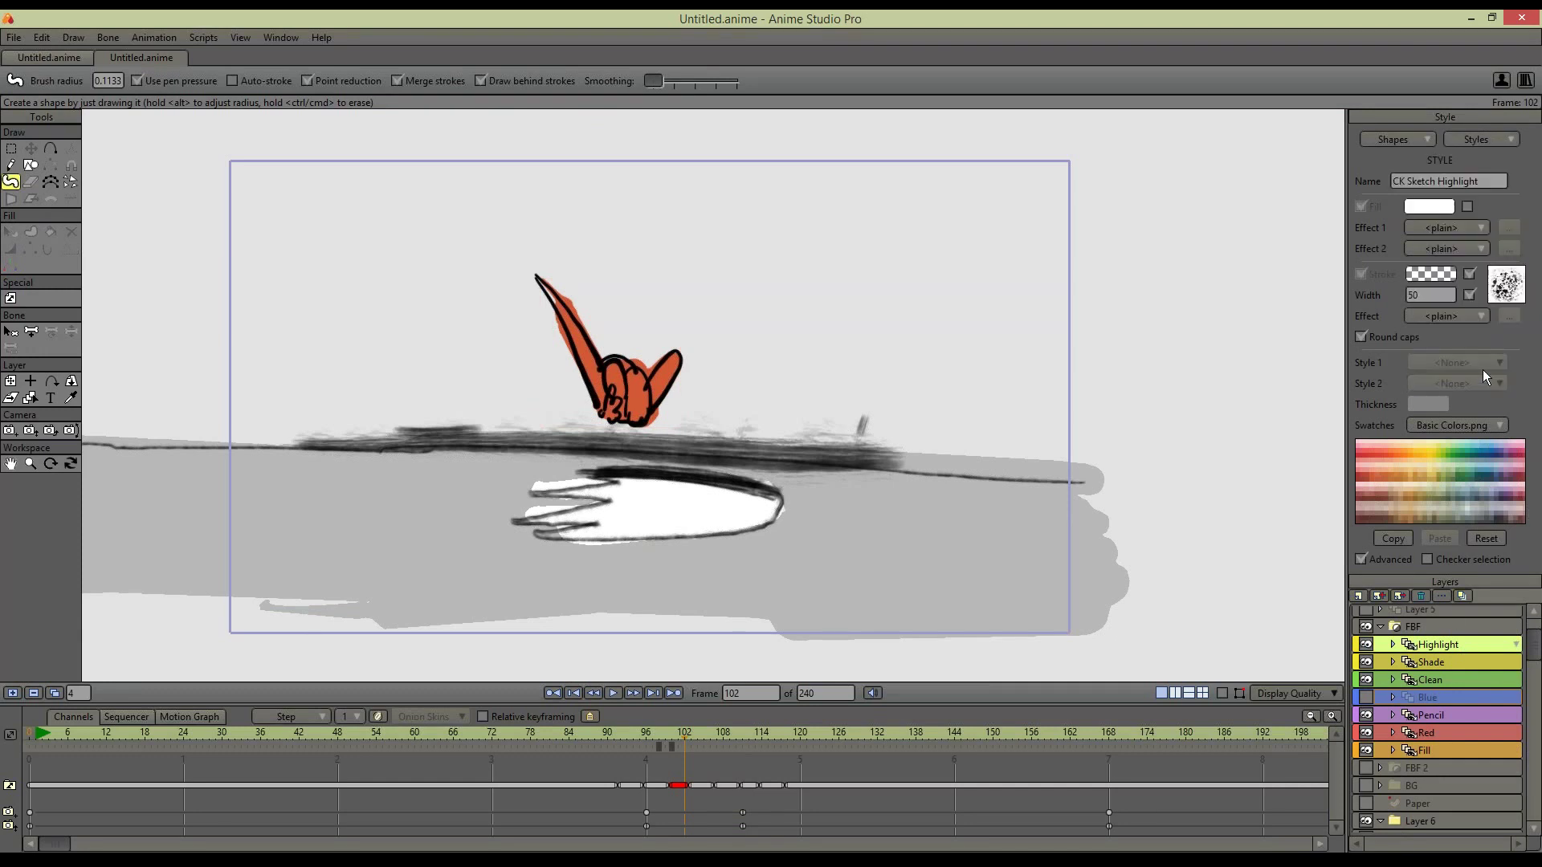
Examine the masking settings of the FBF group and its Highlight and Fill layers without changing them
double_click(1467, 624)
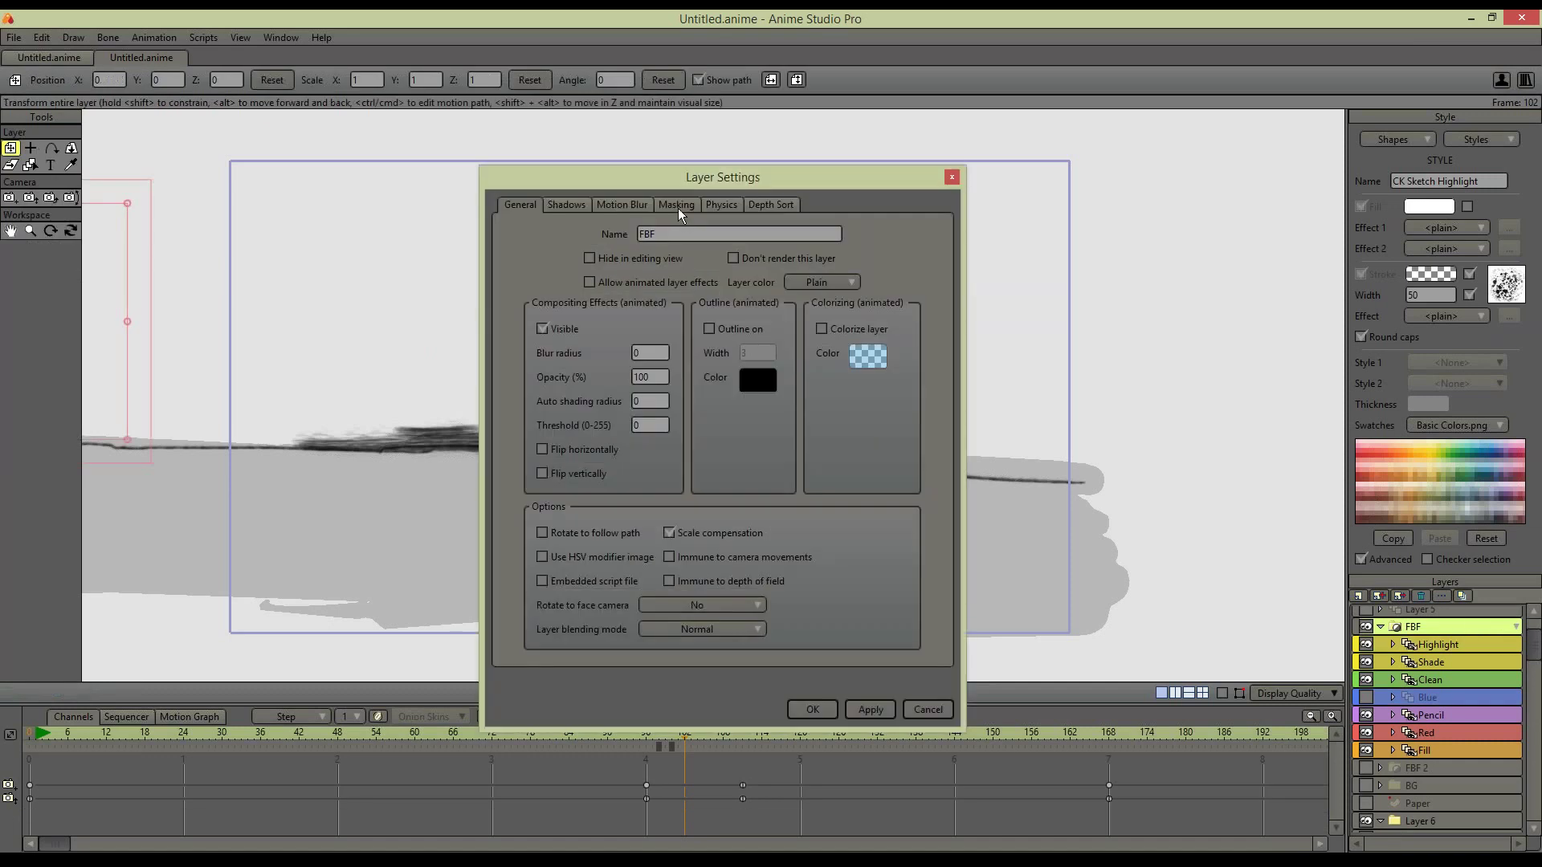
click(677, 205)
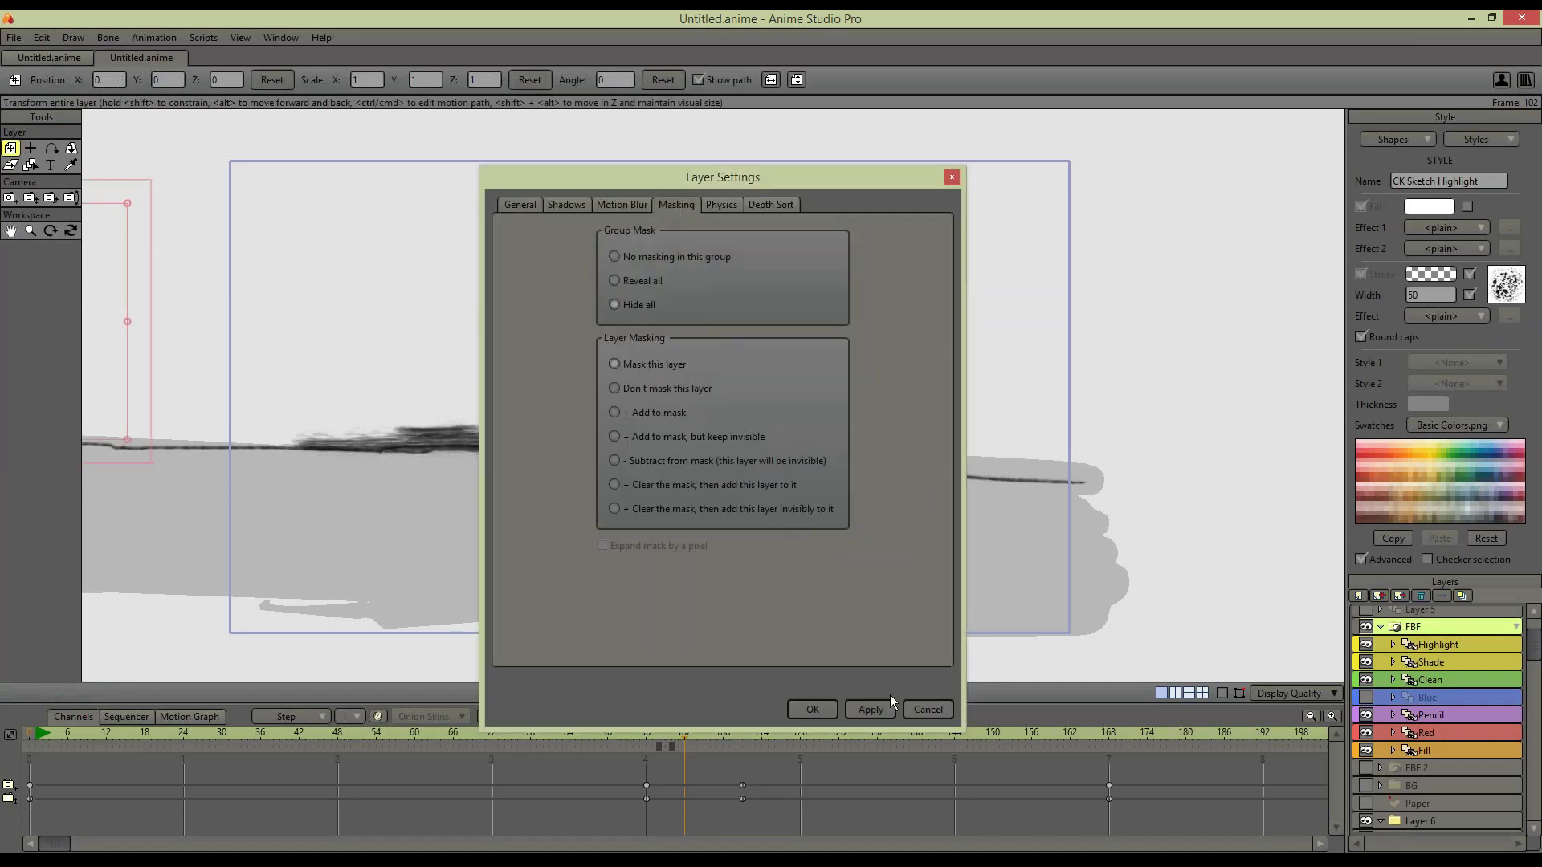
click(927, 709)
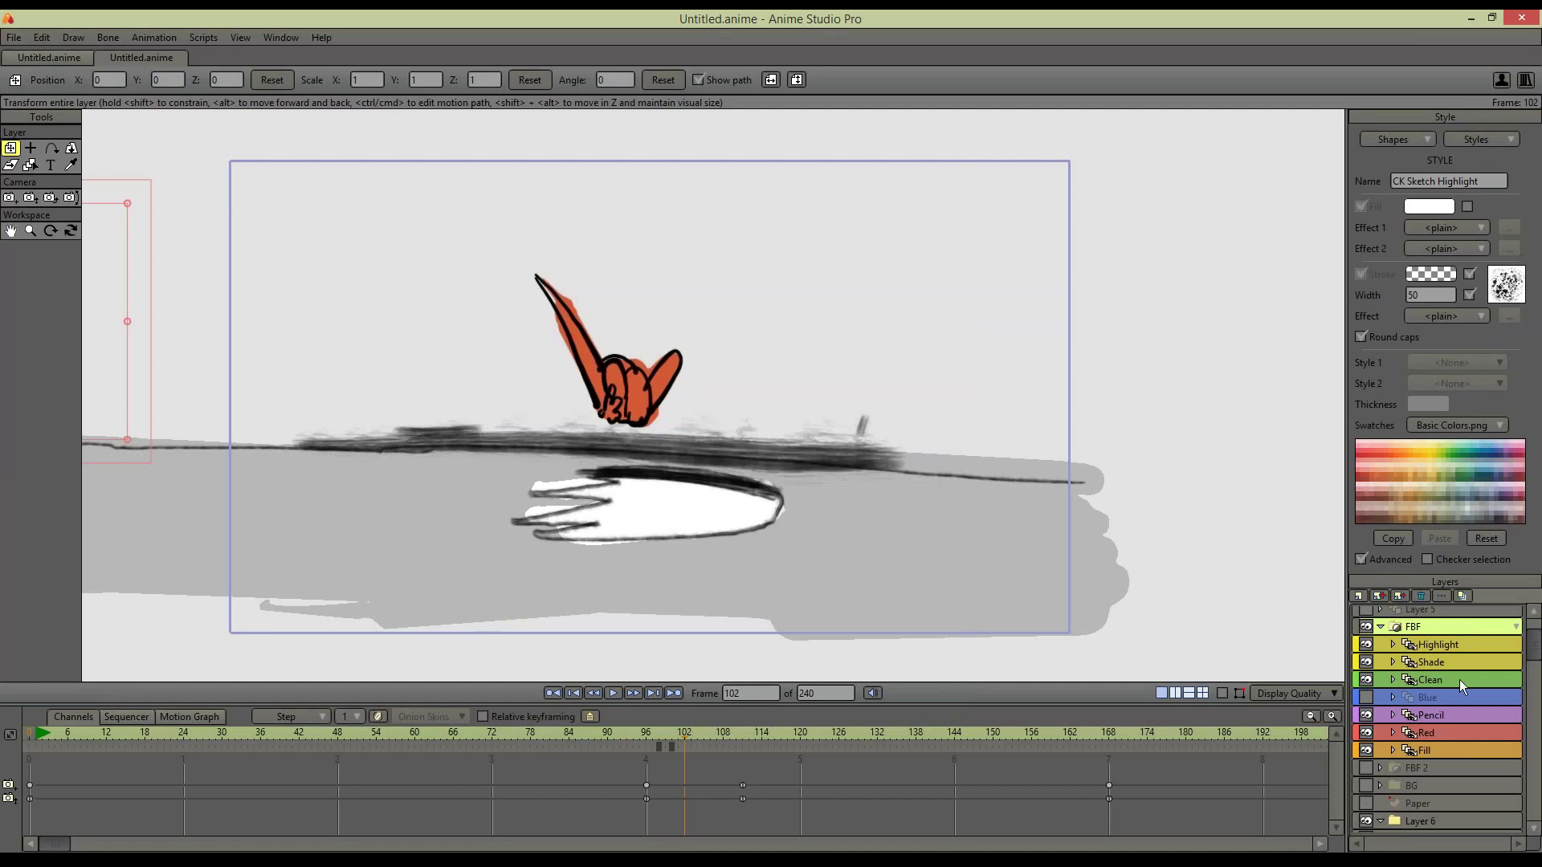
click(1465, 646)
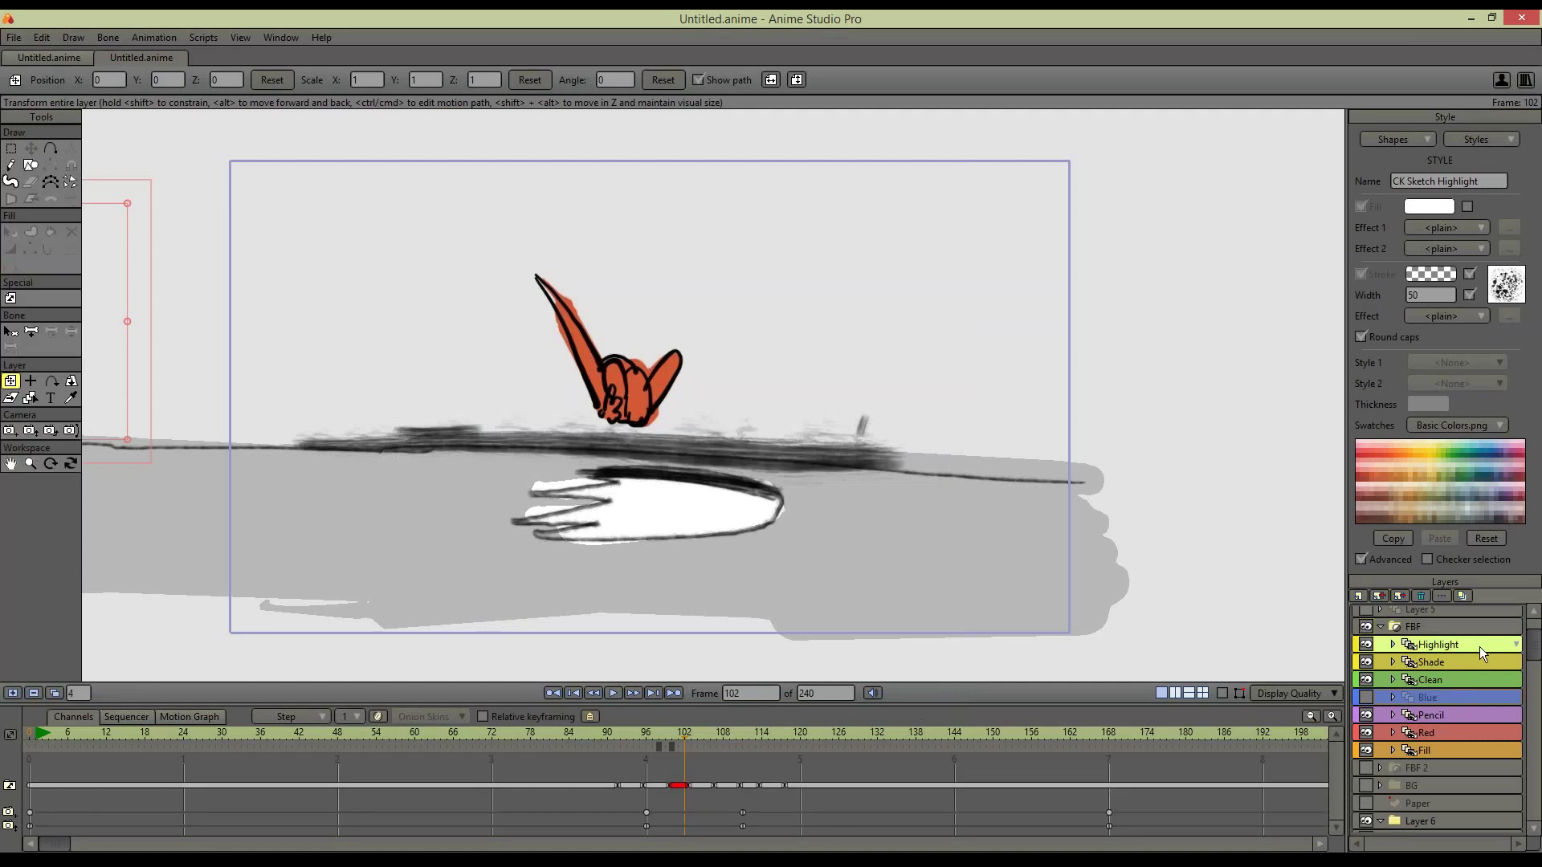
double_click(1479, 647)
click(681, 206)
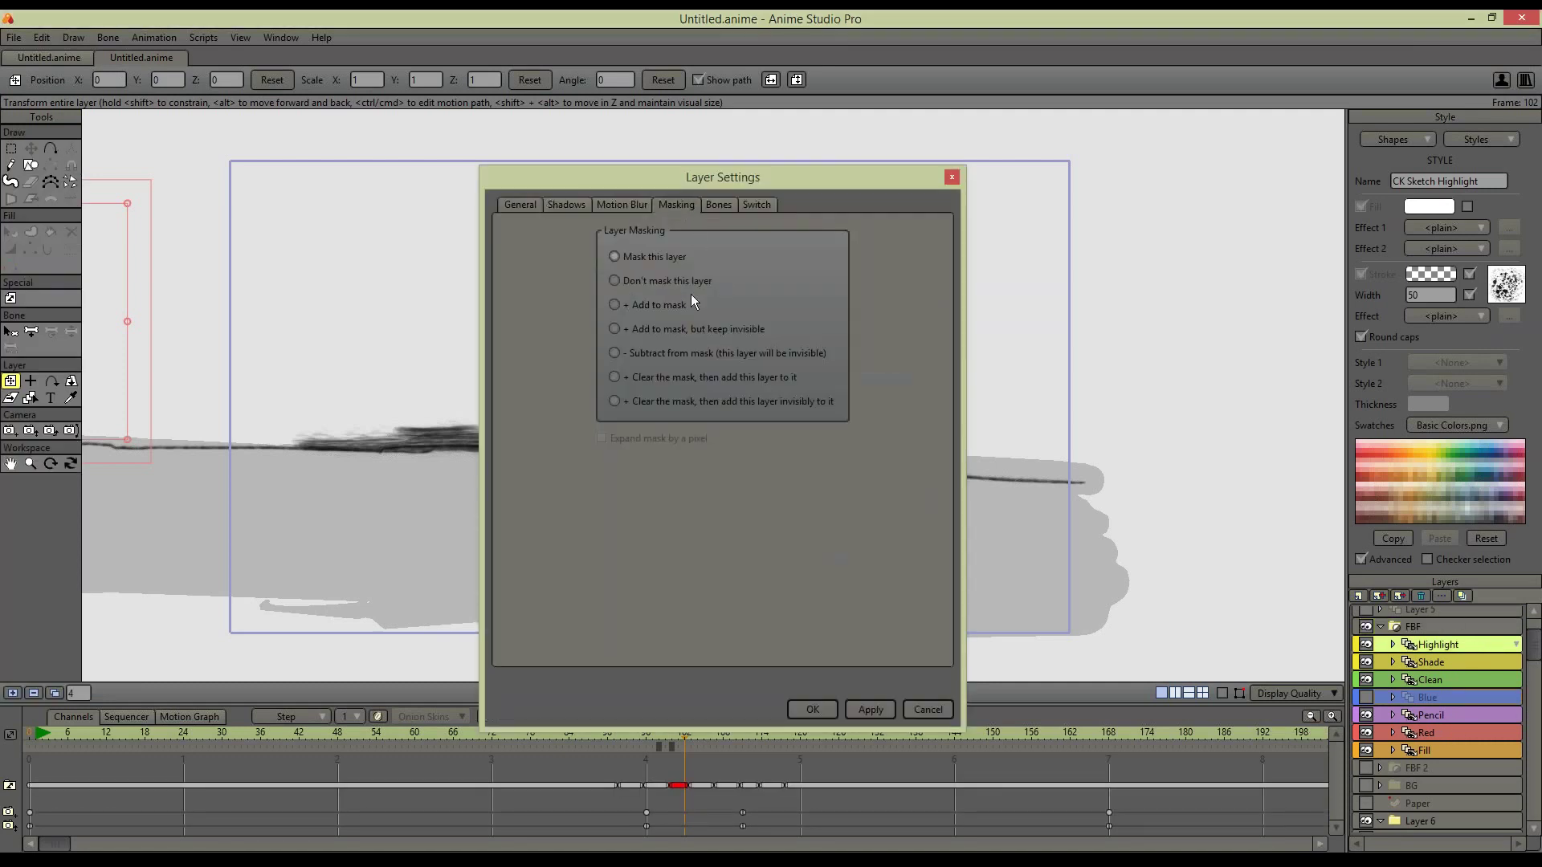
click(1446, 749)
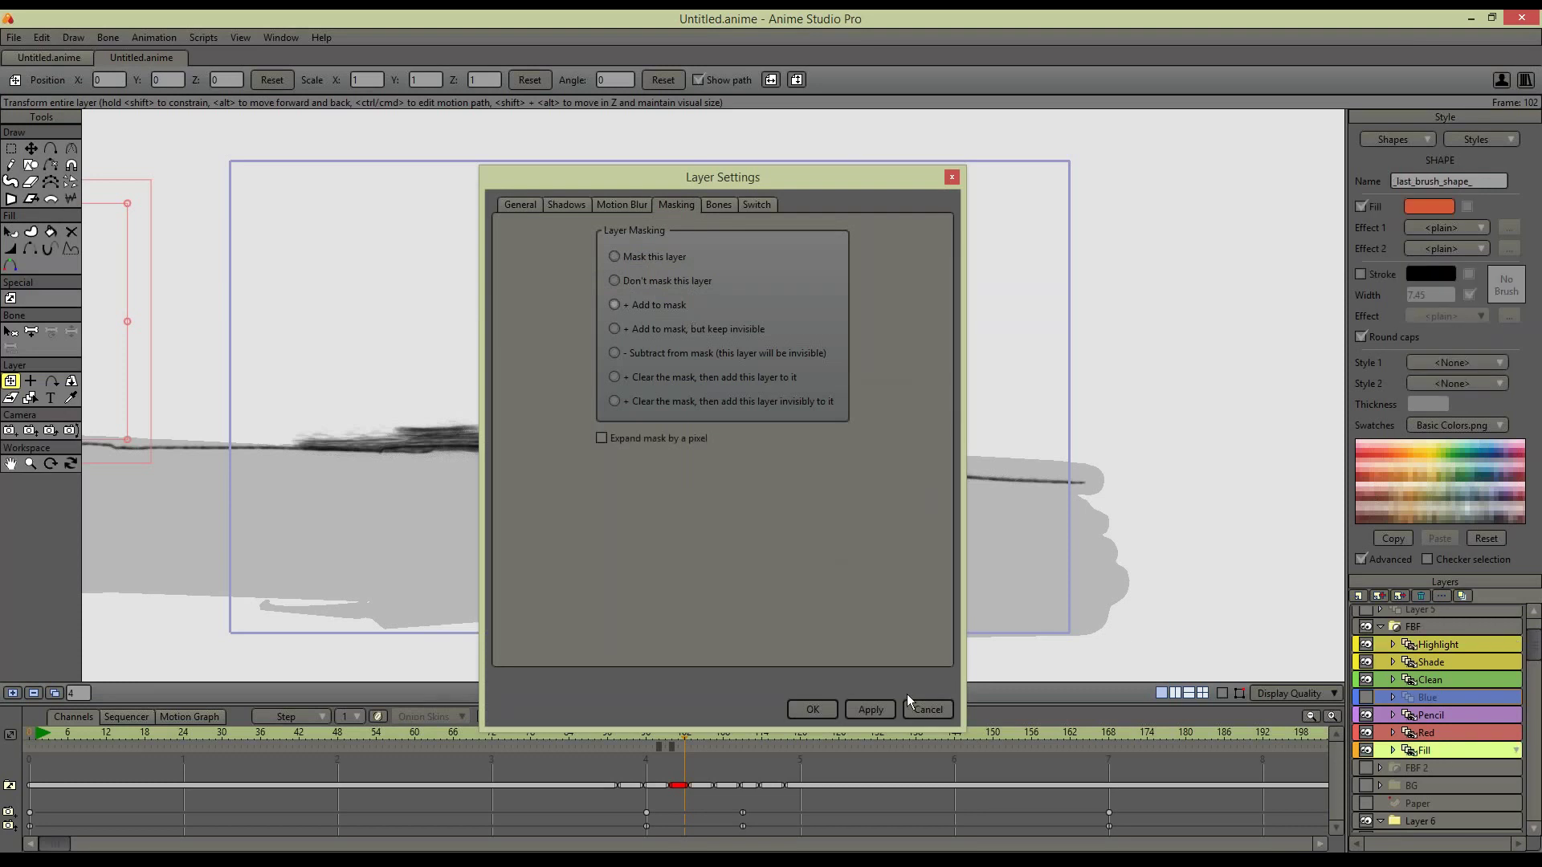
click(923, 708)
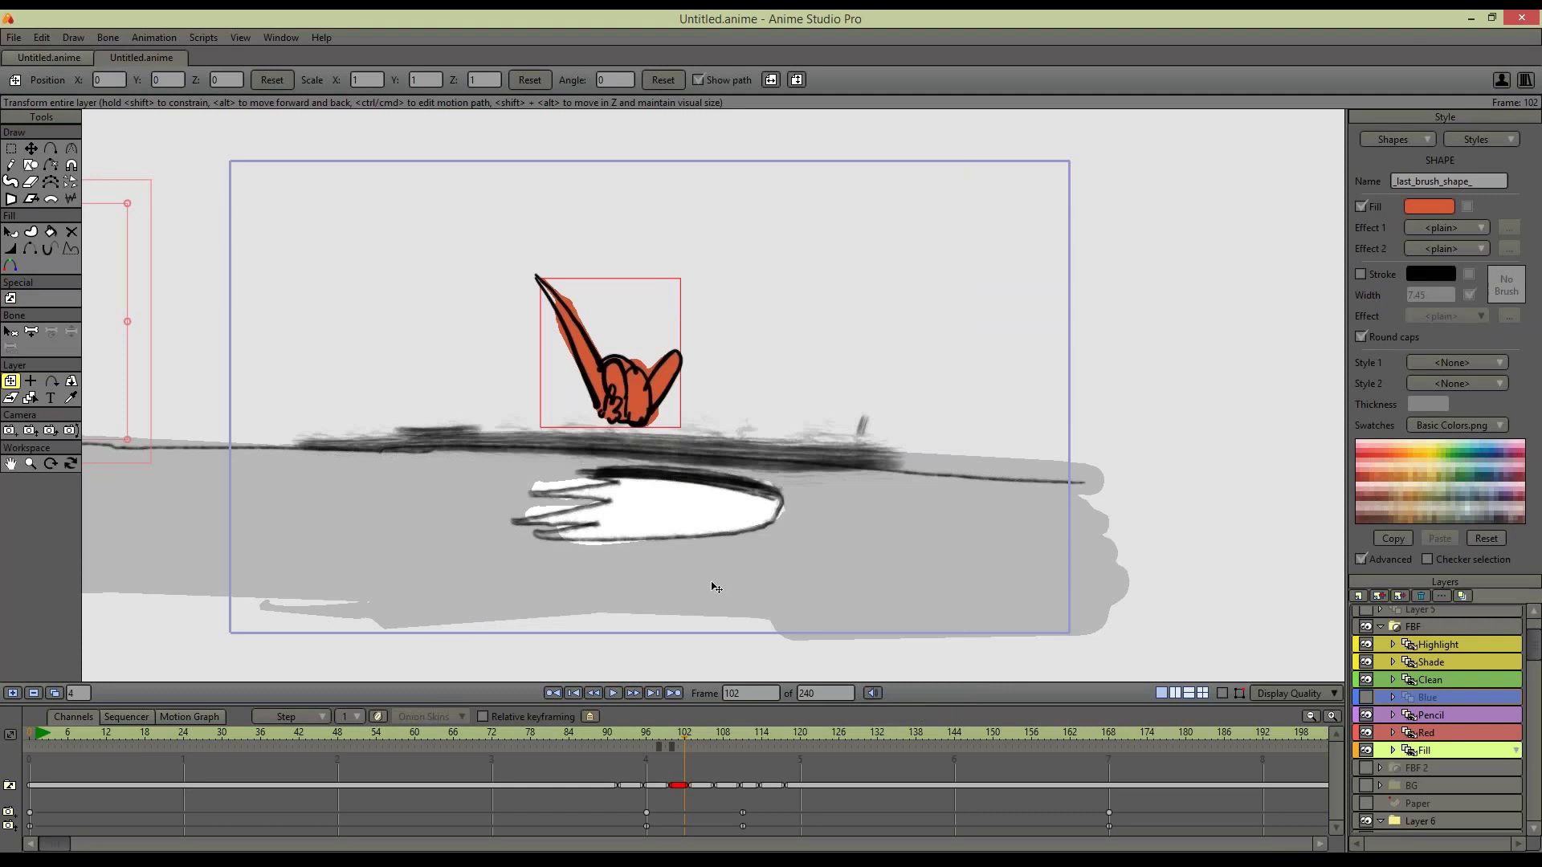
Set up the Freehand tool on the Fill layer with CK Sketch Highlight as Style 1 for new shapes
click(11, 164)
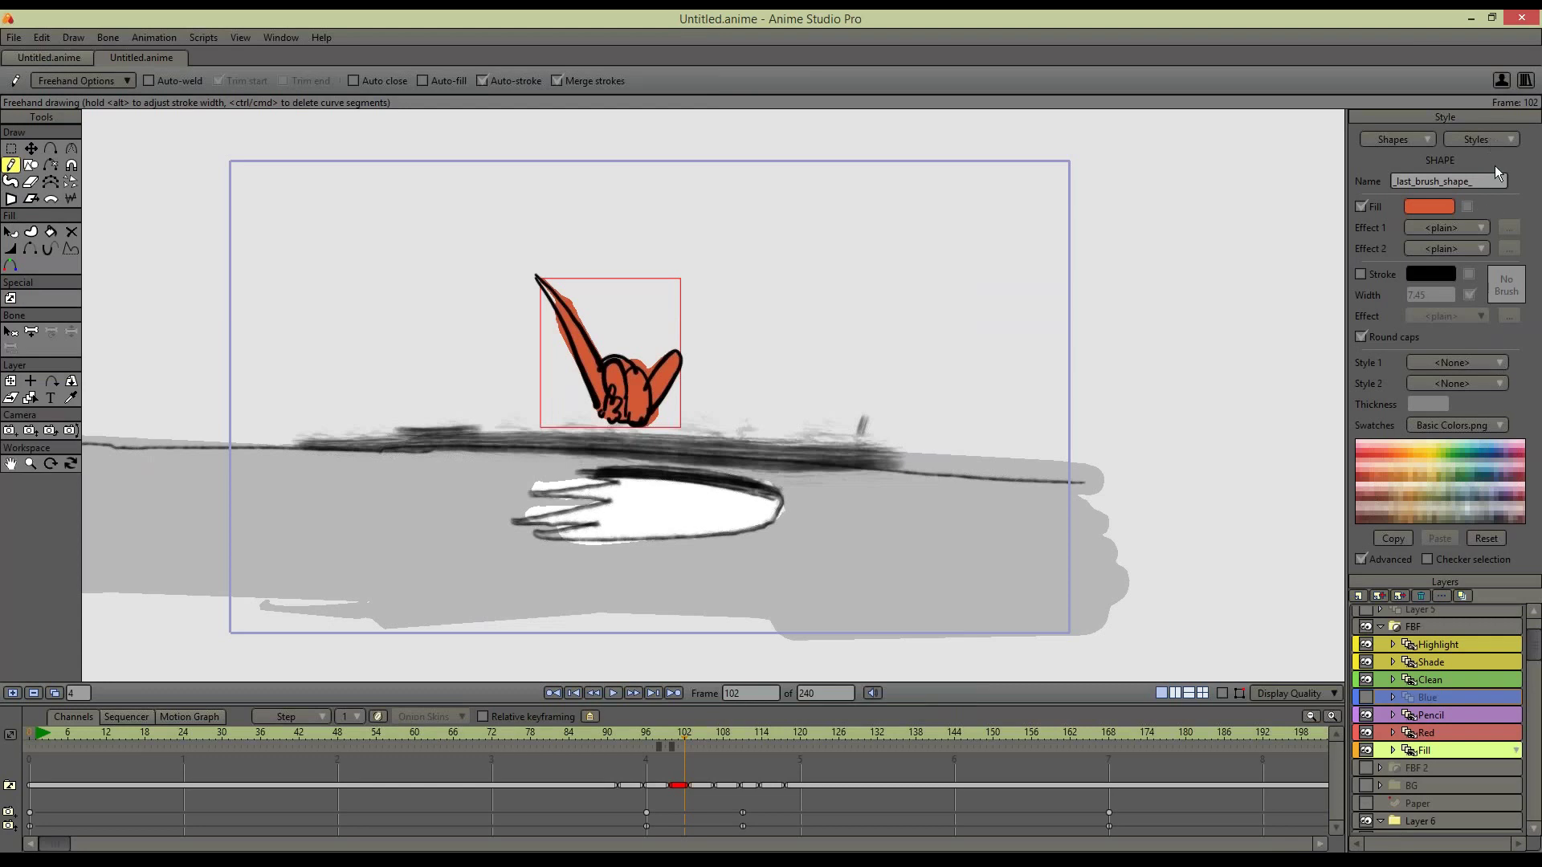
click(1466, 363)
click(1481, 339)
click(1492, 363)
click(1473, 481)
click(1498, 140)
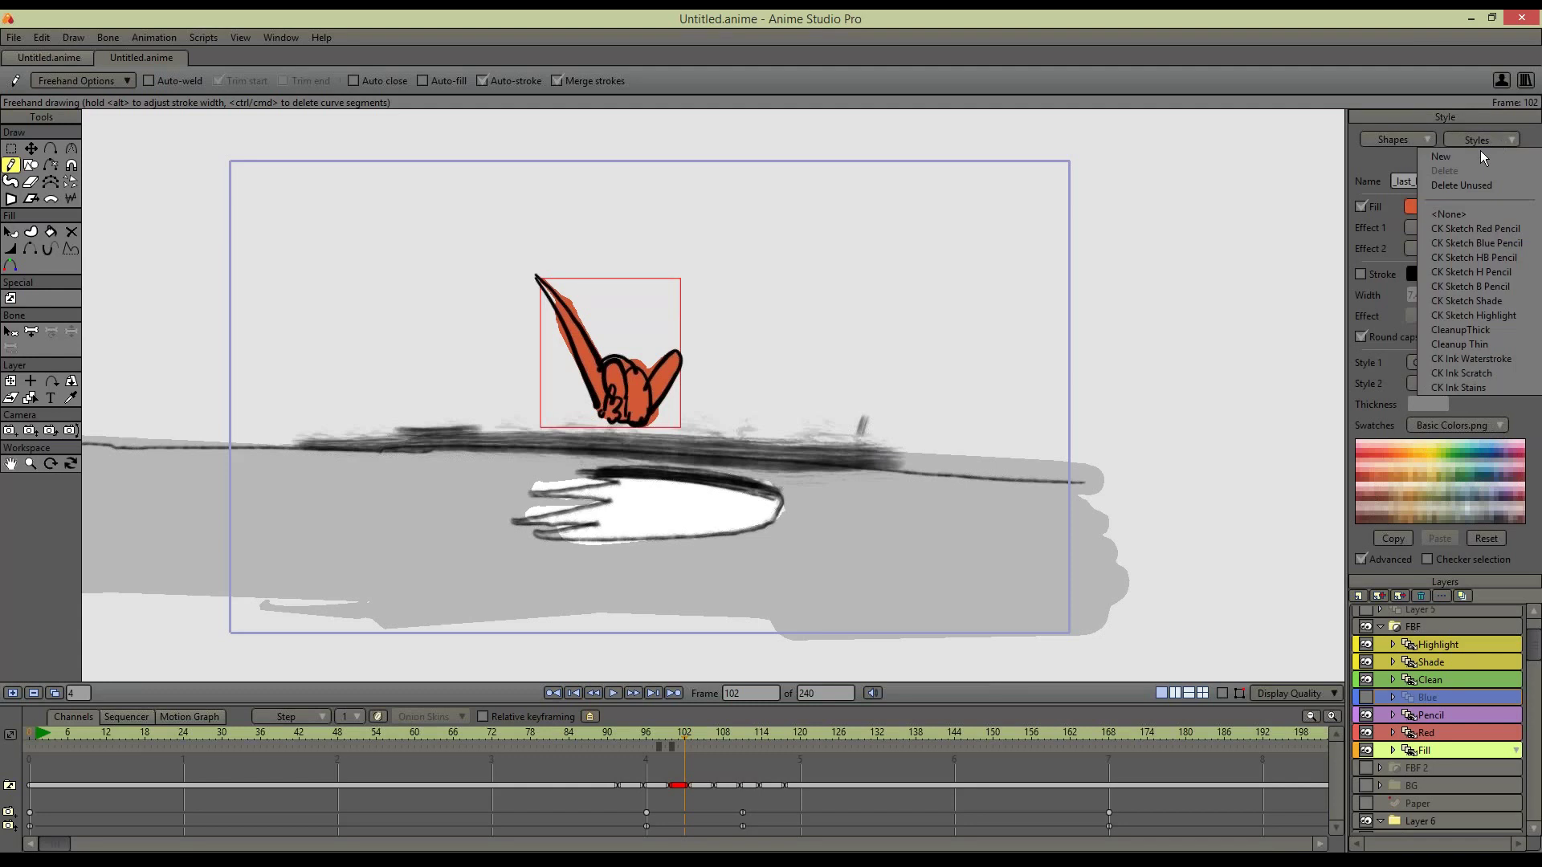
click(1470, 214)
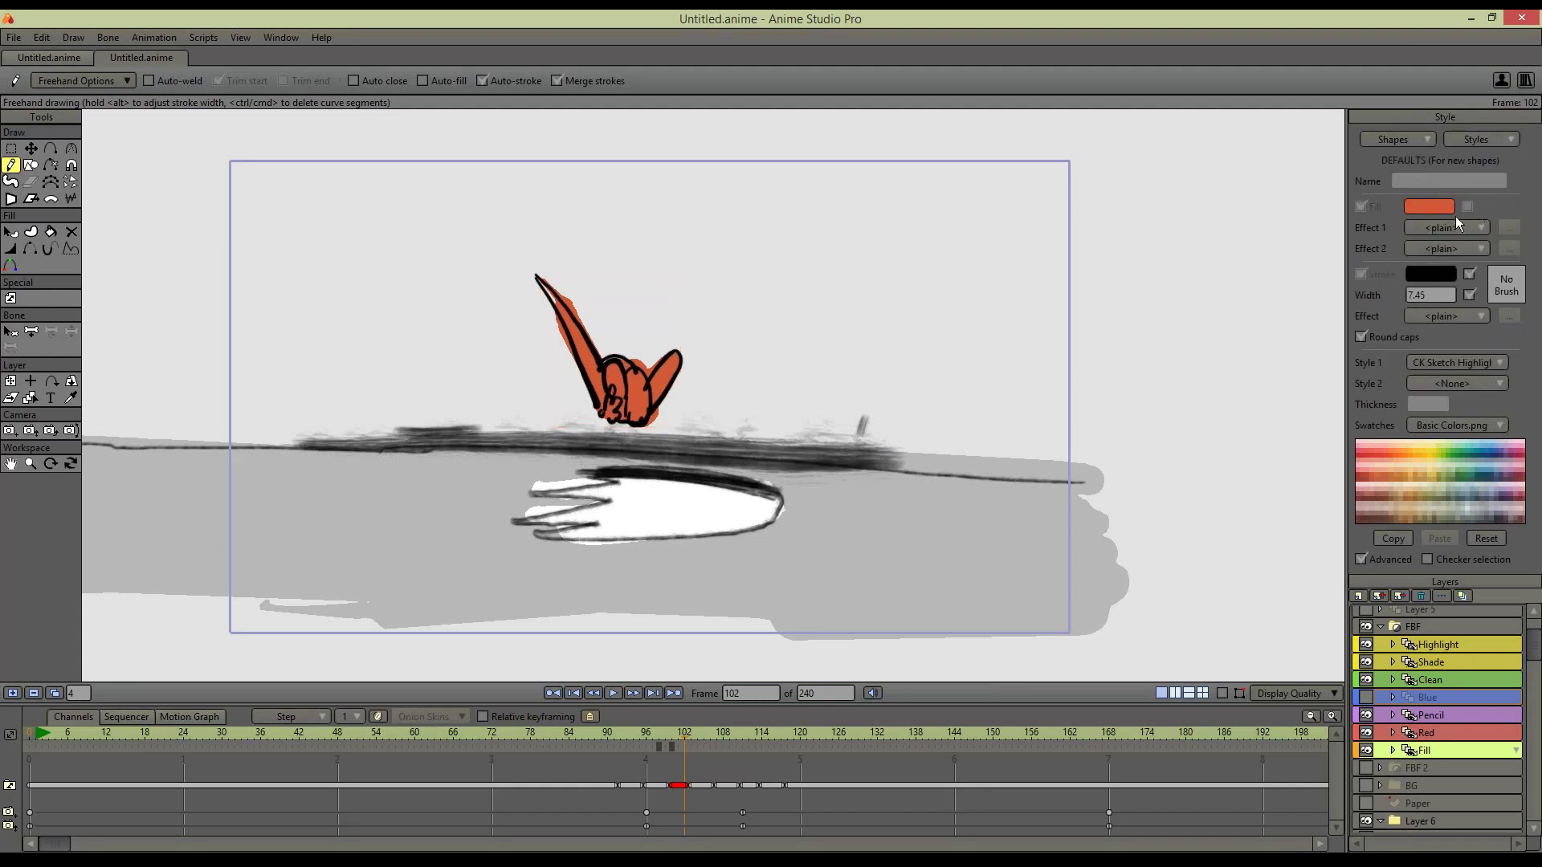
Try a broad white highlight stroke, 48.25 wide, across the figure's upper edges at frame 102
click(1436, 277)
click(1204, 331)
click(1452, 551)
scroll(666, 215, up, 5)
mouse_move(577, 311)
mouse_down()
mouse_move(638, 357)
mouse_move(679, 357)
mouse_move(689, 339)
mouse_up()
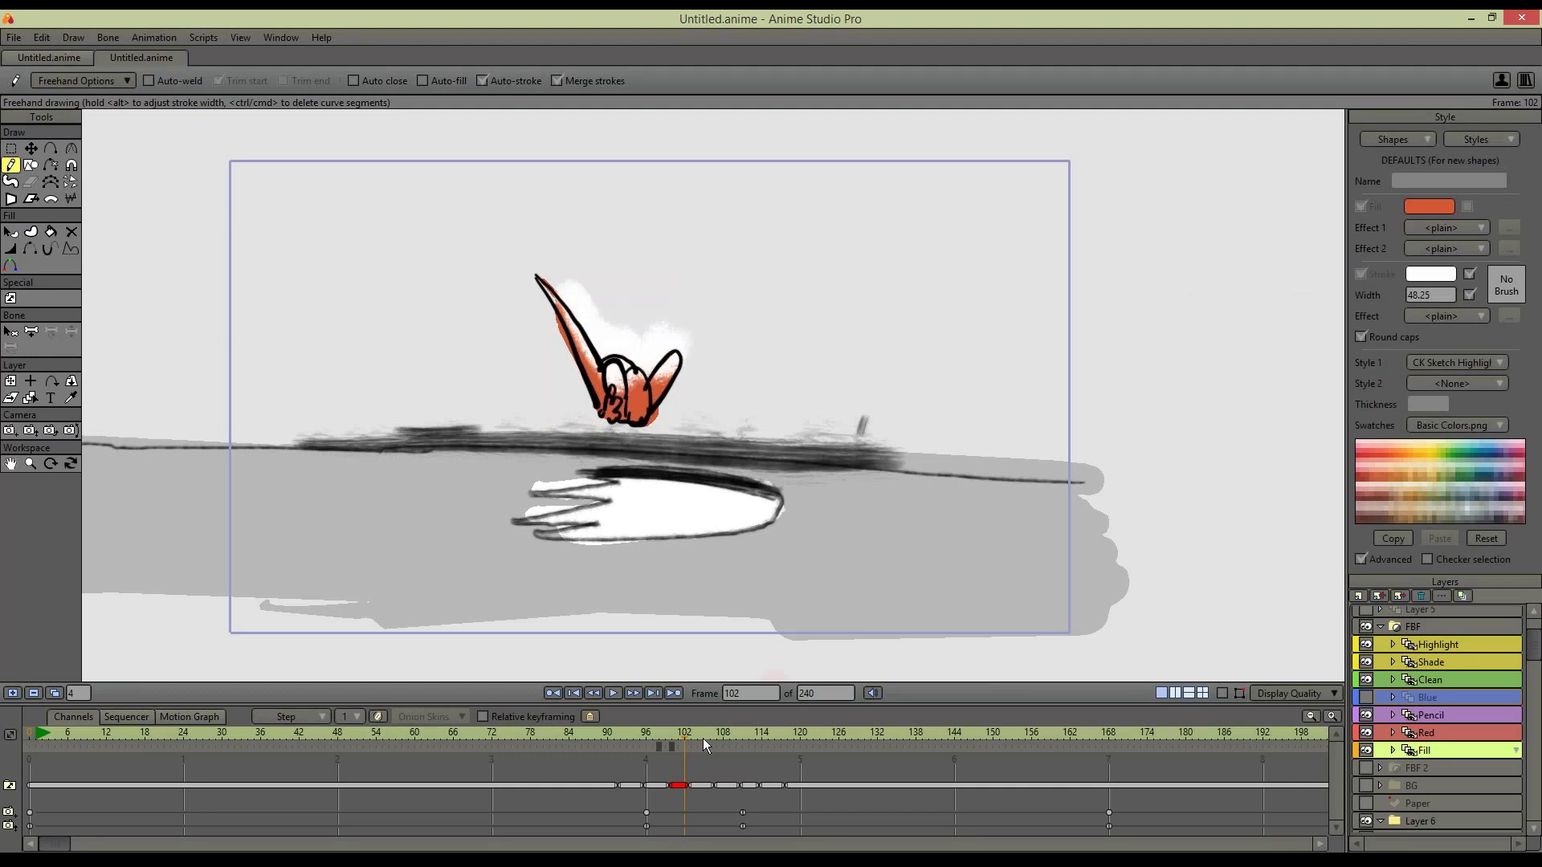
Try a soft CK Sketch Highlight stroke over the figure's head at frame 98 on the Fill layer
drag(689, 735, 658, 732)
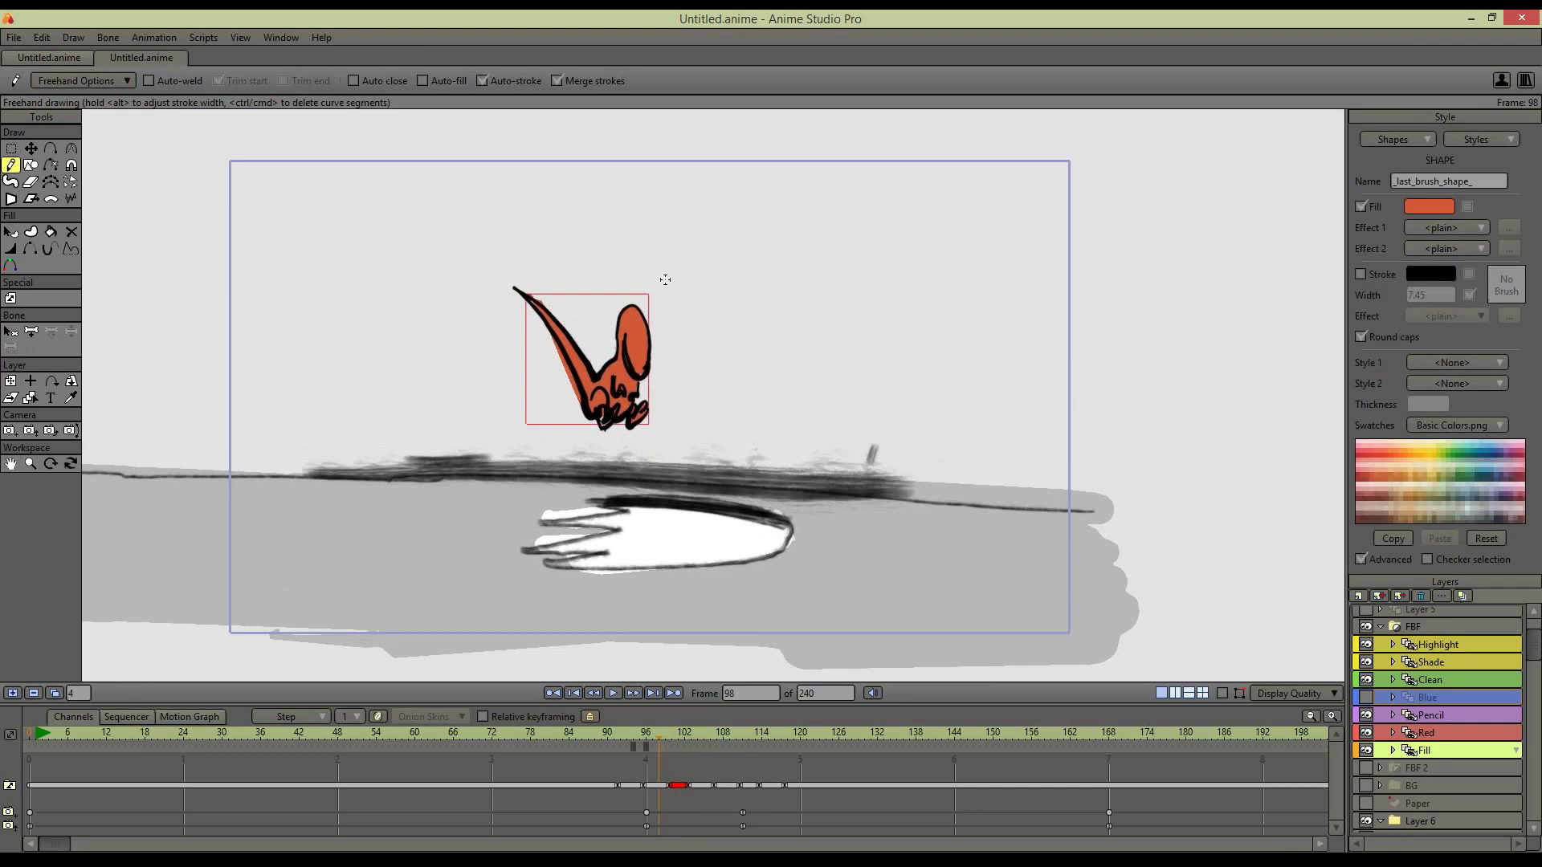
click(1500, 363)
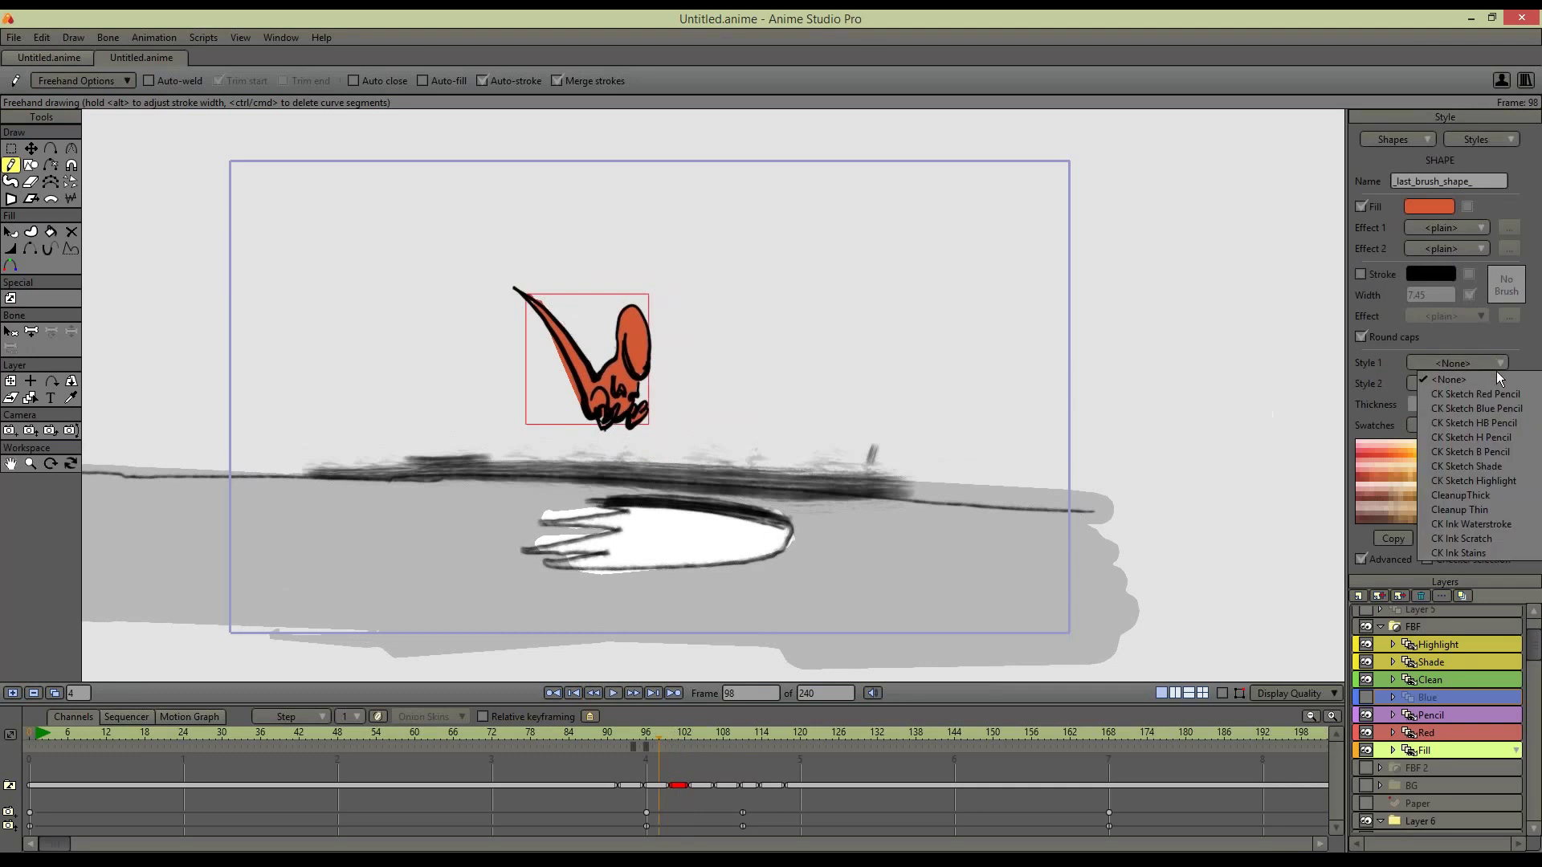
click(1518, 482)
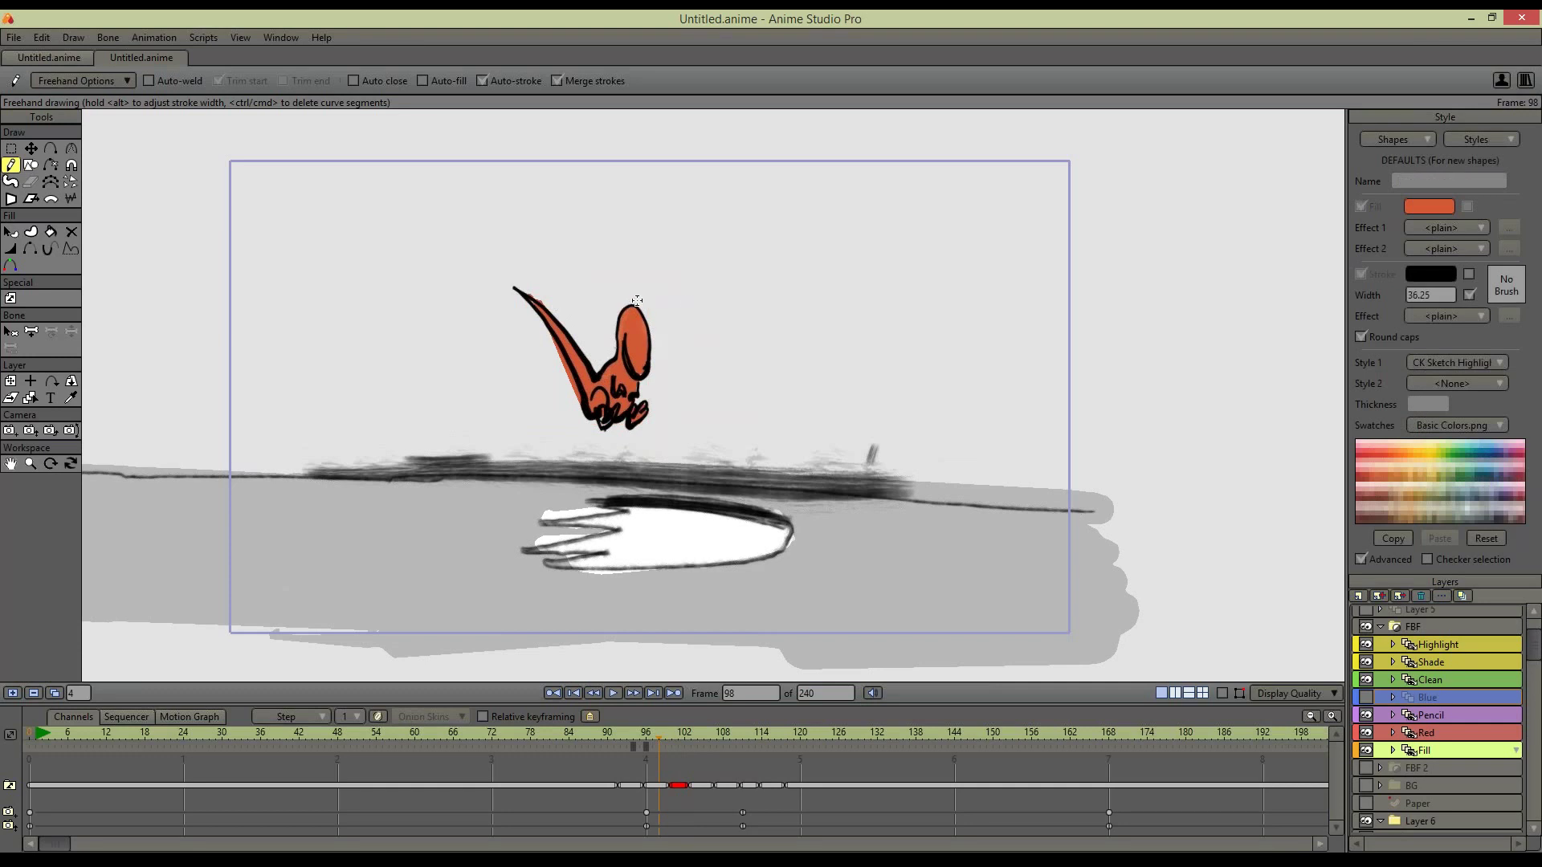
drag(641, 332, 647, 368)
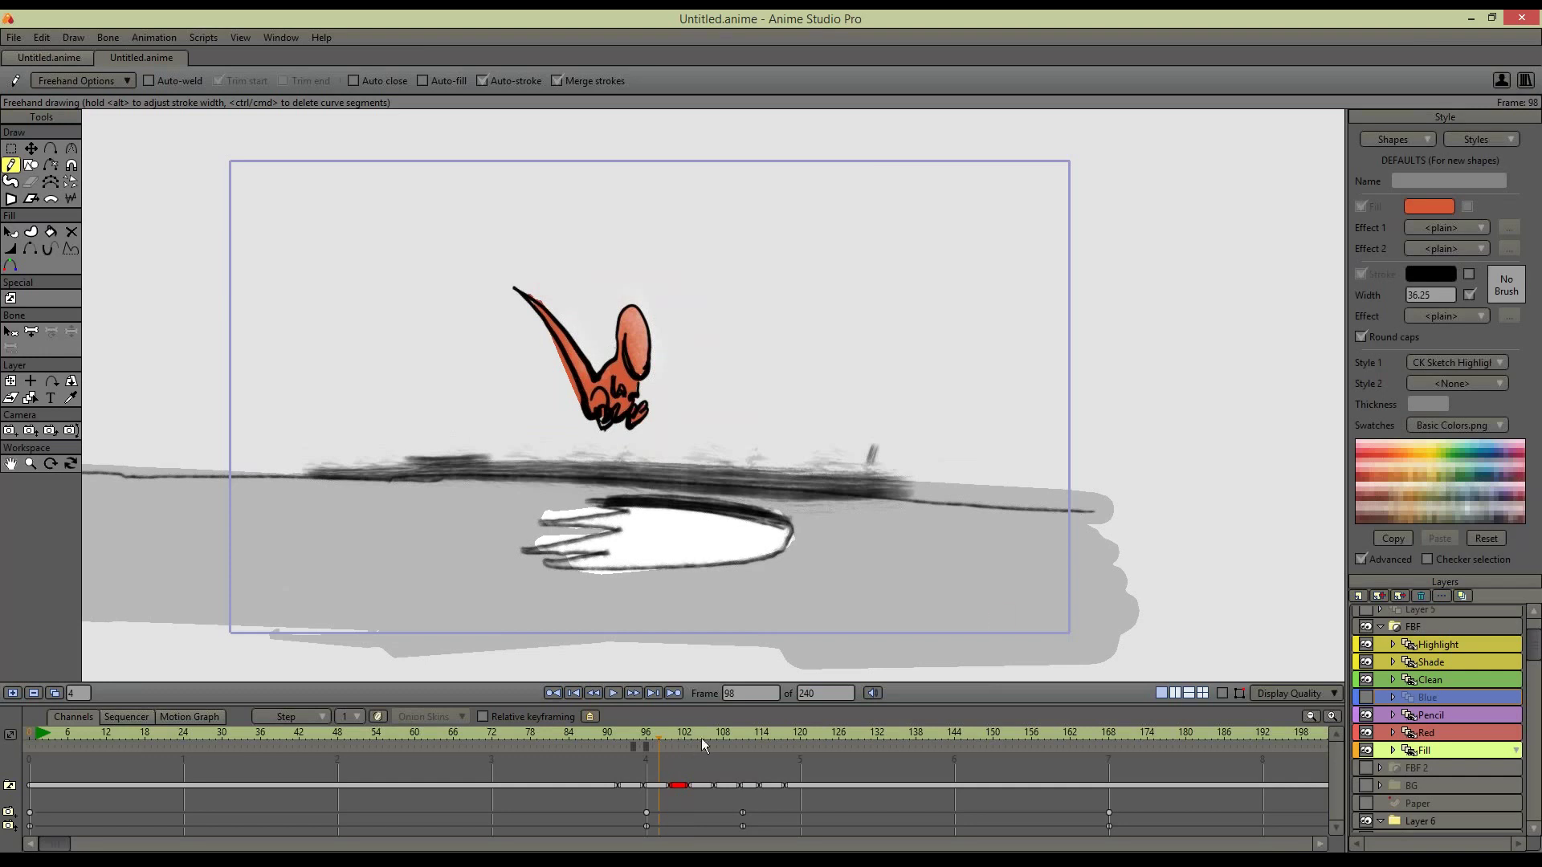
Paint soft CK Sketch Highlight strokes on the figure's head and long pointed shape at frame 99, undoing the unwanted stroke
mouse_move(652, 735)
mouse_down()
mouse_move(682, 735)
mouse_move(643, 734)
mouse_move(665, 733)
mouse_up()
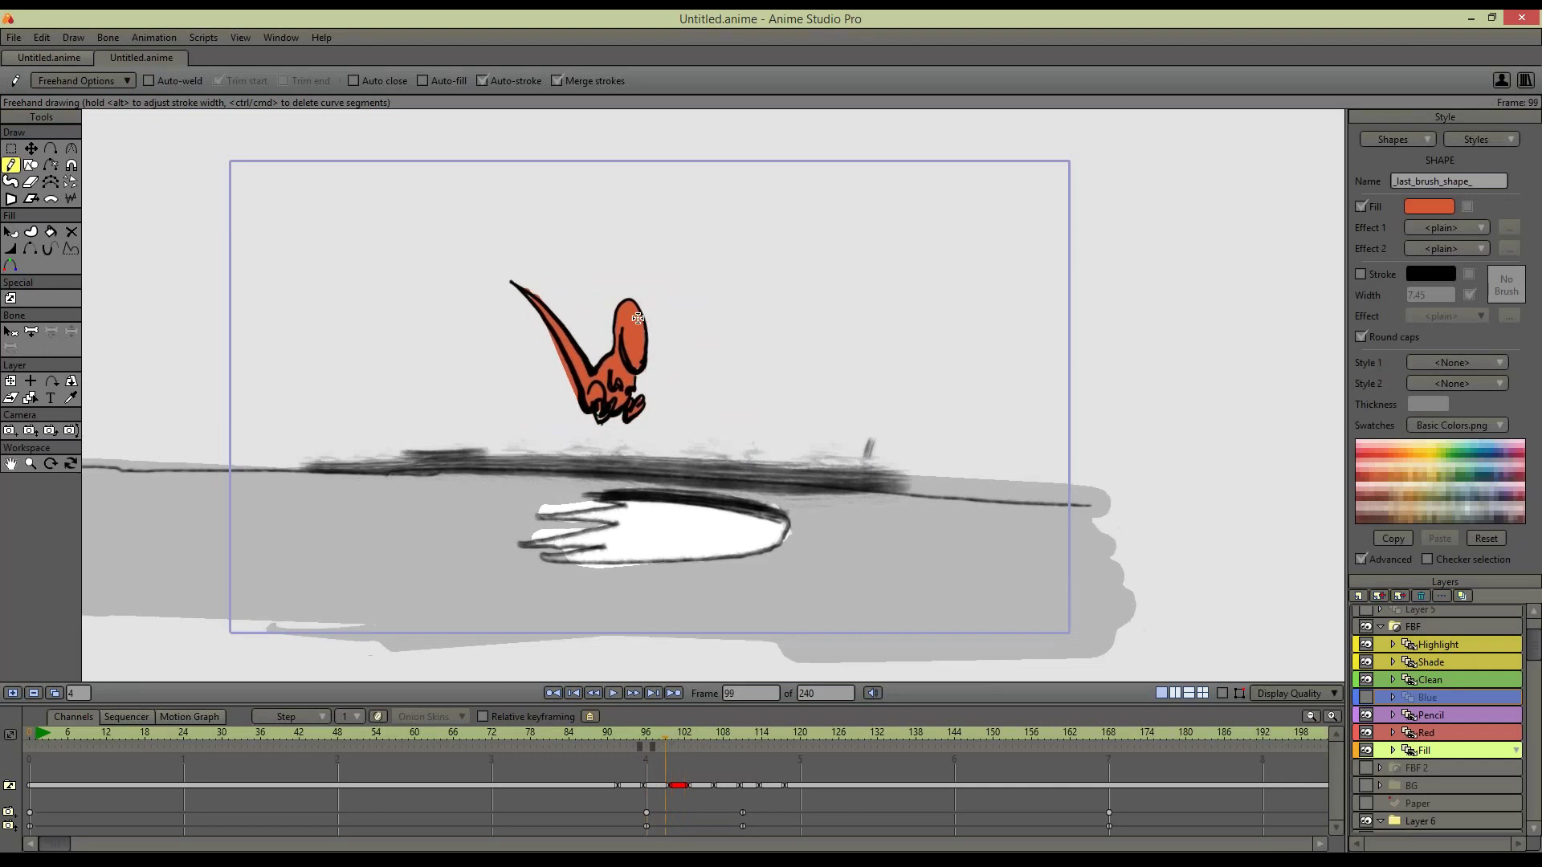
click(1481, 365)
click(1516, 481)
click(702, 310)
key(ctrl+z)
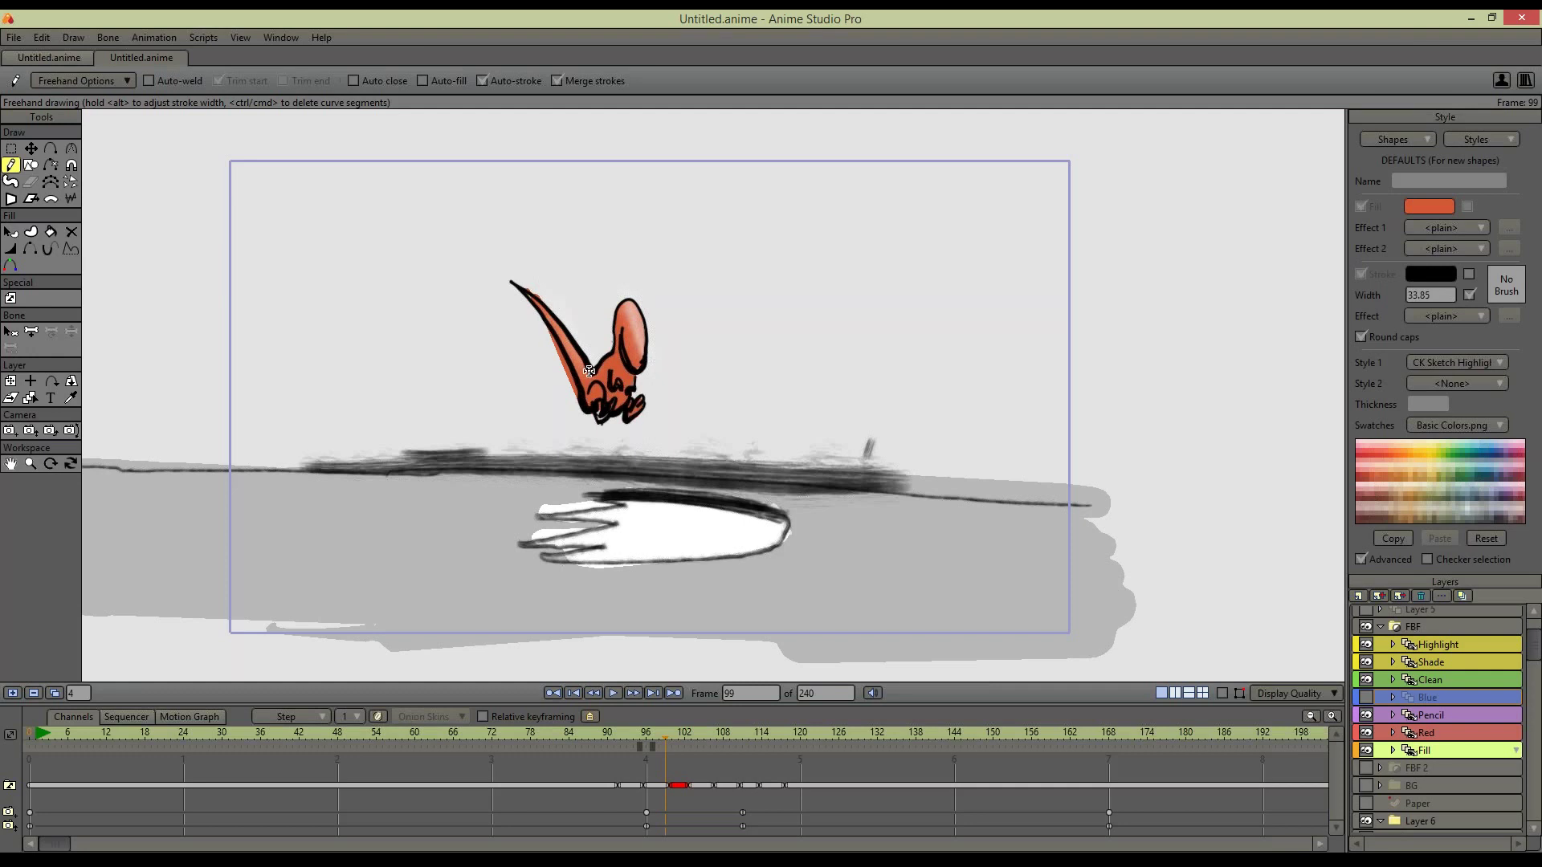
Paint matching soft highlights over the figure's pointed shapes and head at frame 102
click(657, 735)
drag(655, 734, 683, 734)
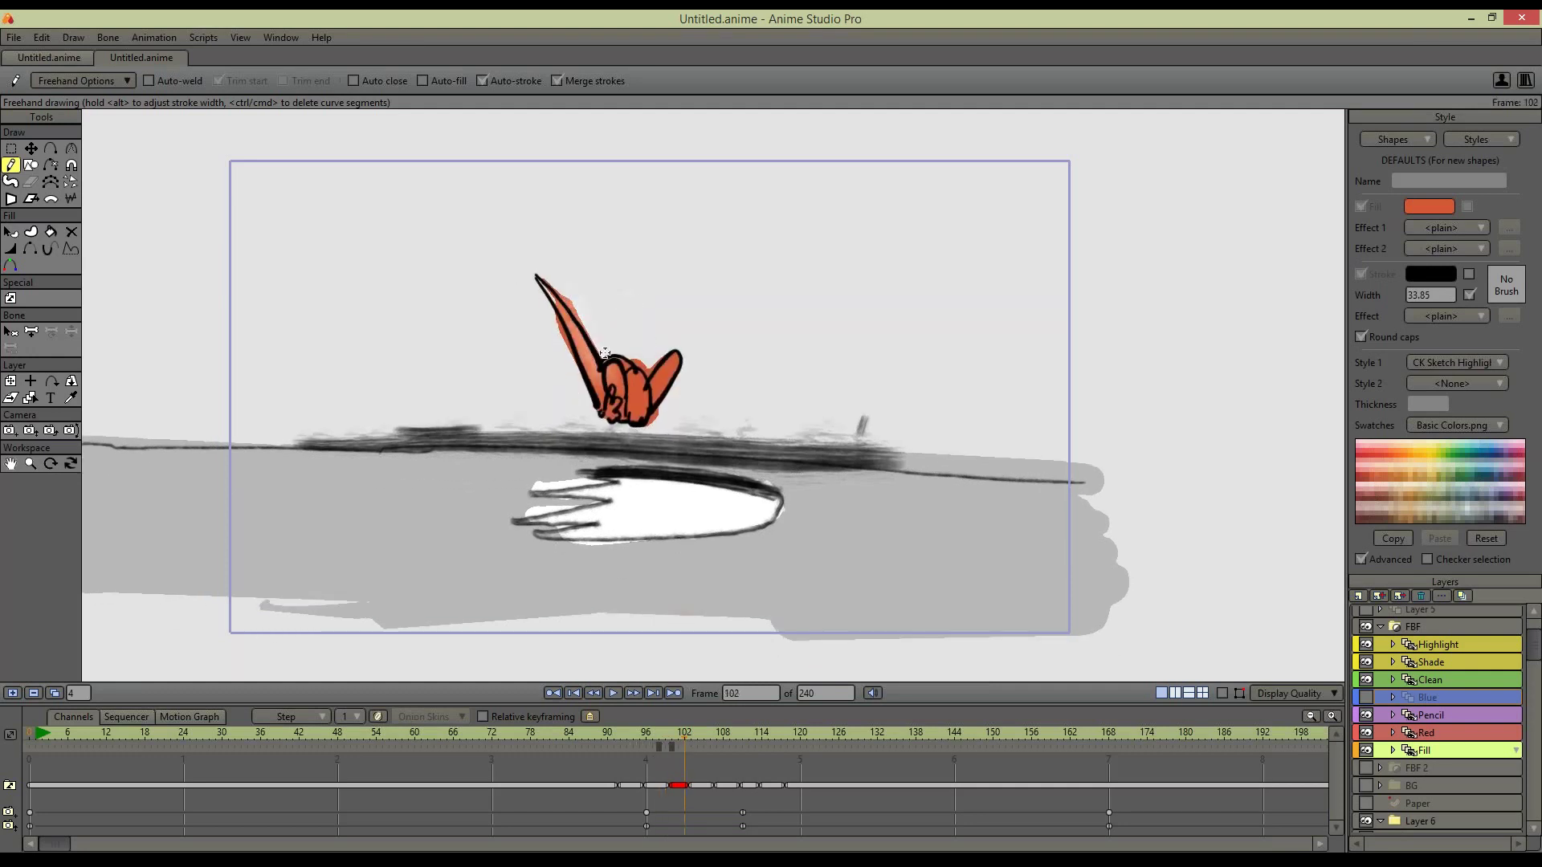
click(735, 334)
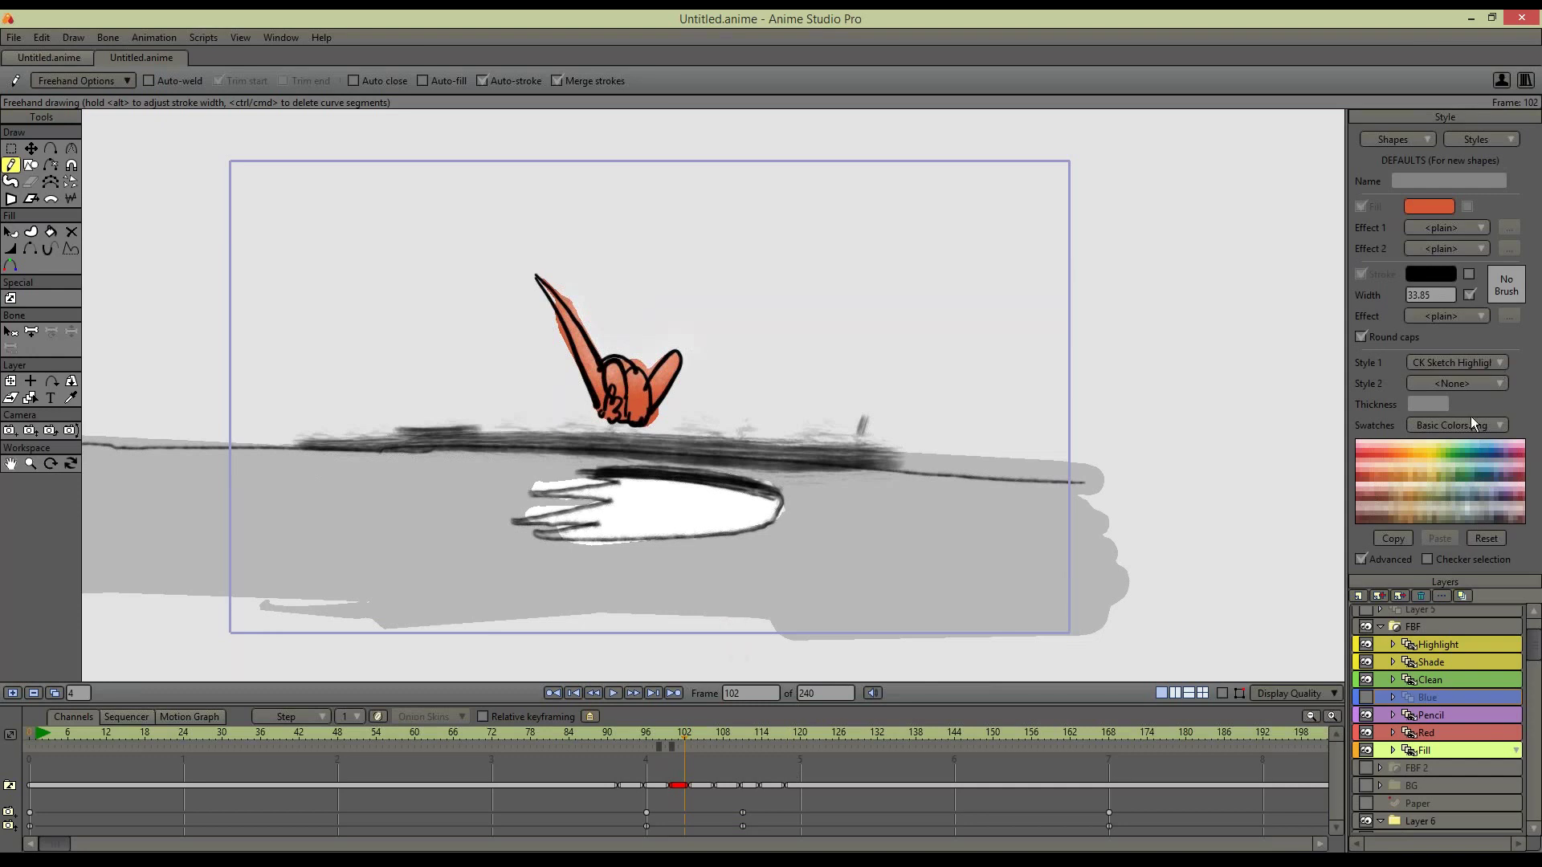
Try shading the figure's underside at frame 102 on the Shade layer with the CK Sketch Shade style
click(1458, 660)
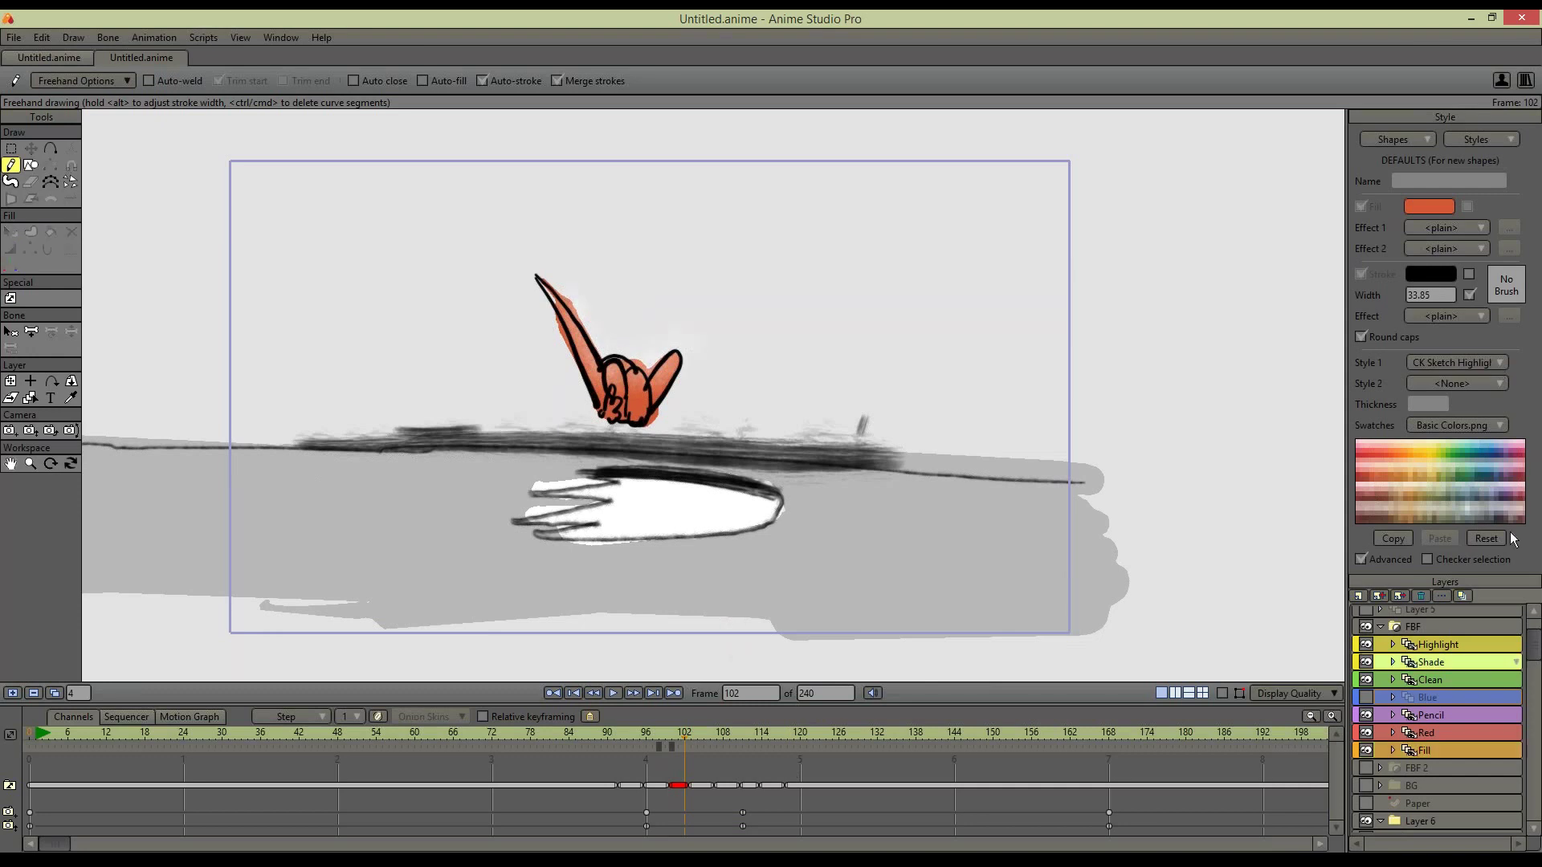
click(1499, 362)
click(1467, 465)
mouse_move(592, 390)
mouse_down()
mouse_move(629, 430)
mouse_move(562, 366)
mouse_move(647, 428)
mouse_up()
key(ctrl+z)
mouse_move(657, 411)
mouse_down()
mouse_move(691, 405)
mouse_move(514, 441)
mouse_up()
key(ctrl+z)
Check the Shade layer's masking settings, its visibility and the display quality options
double_click(1468, 666)
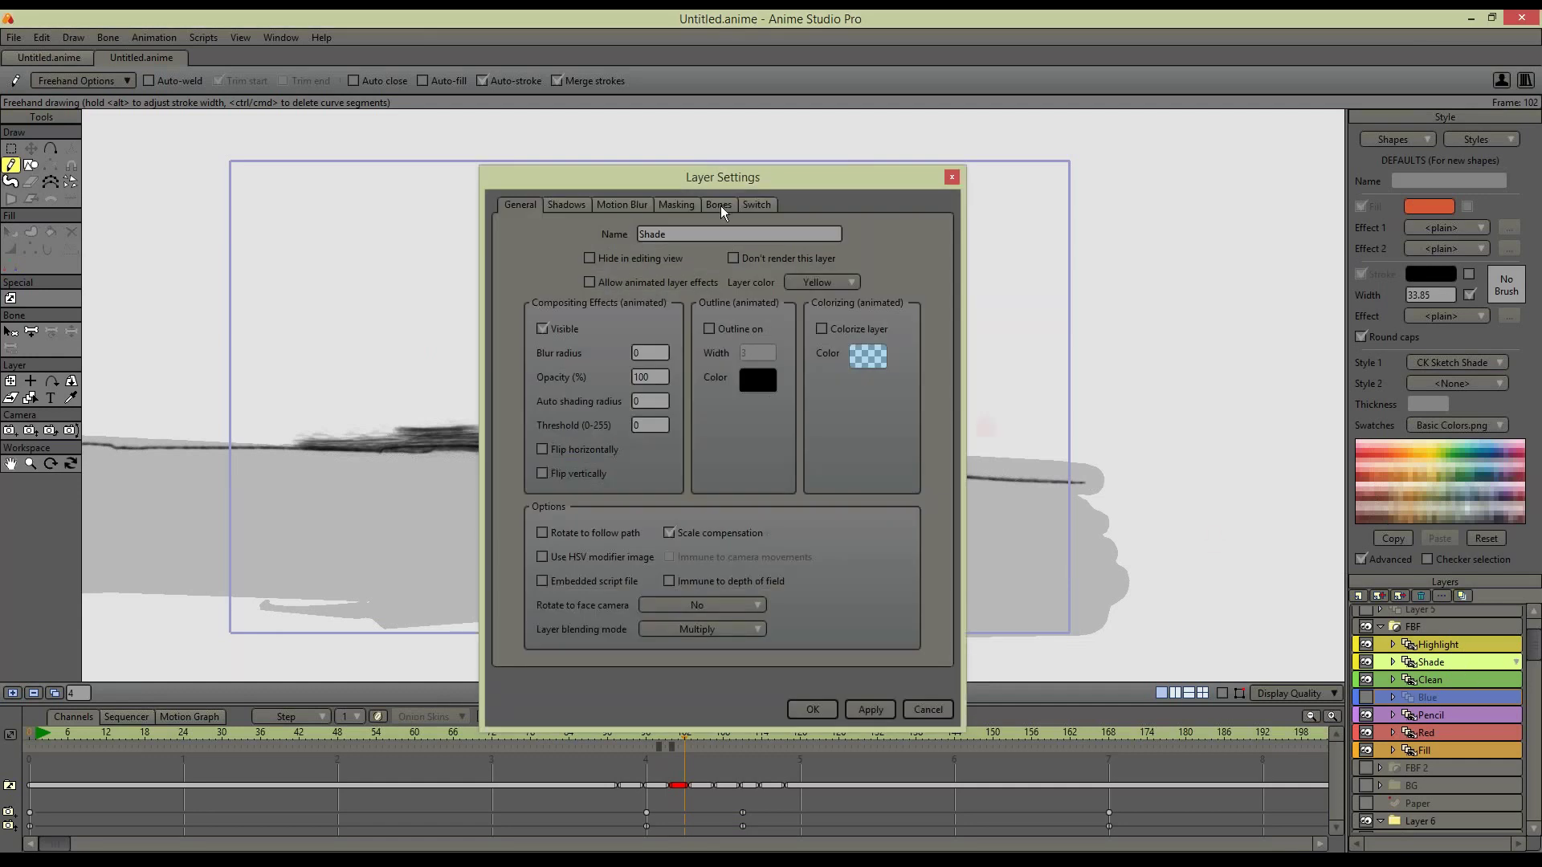
click(676, 205)
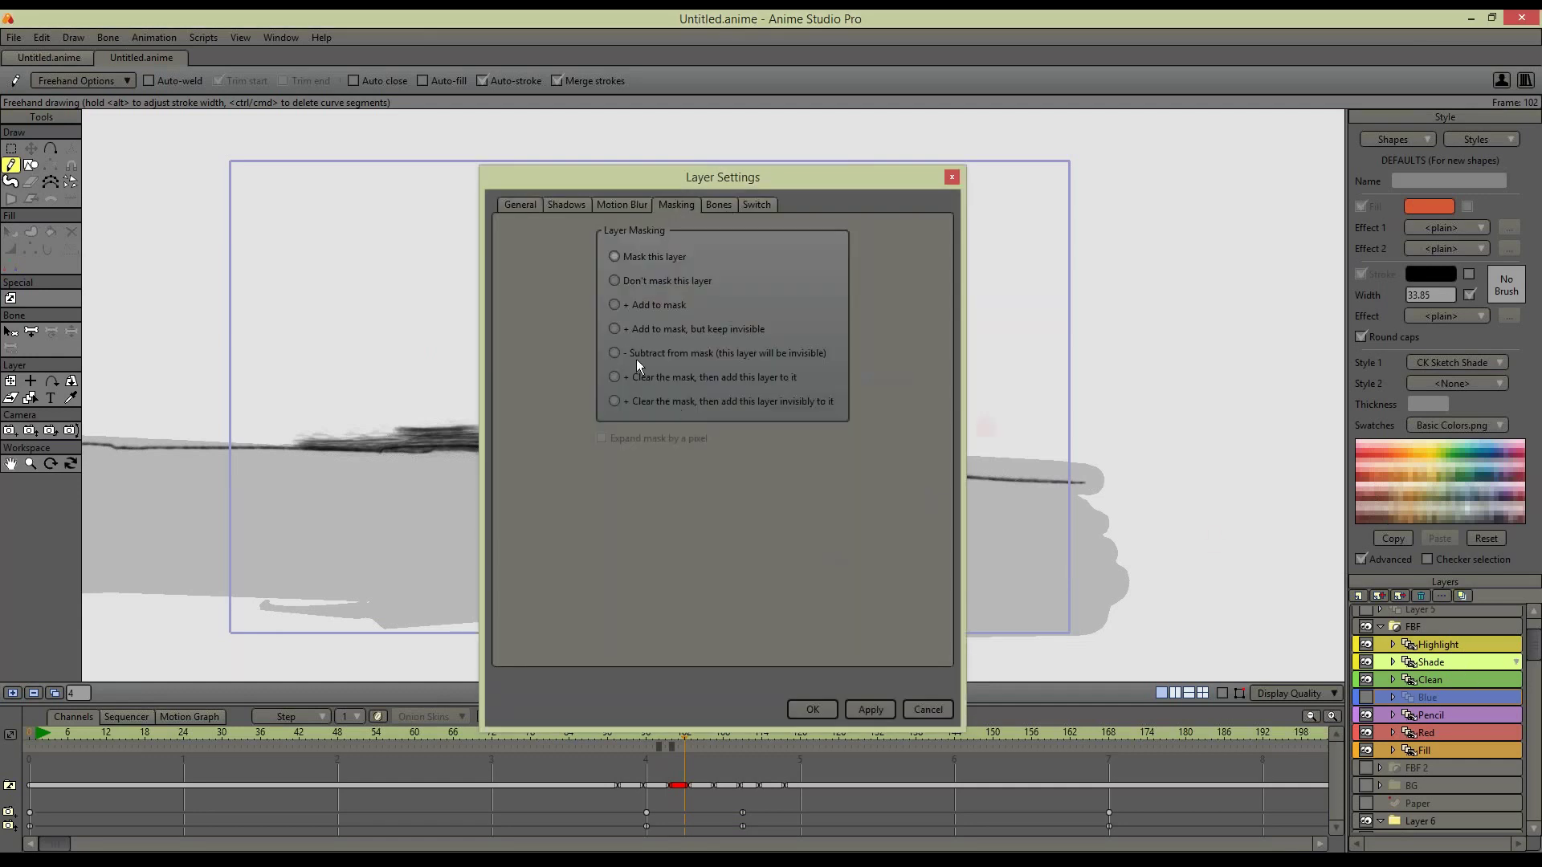
click(822, 710)
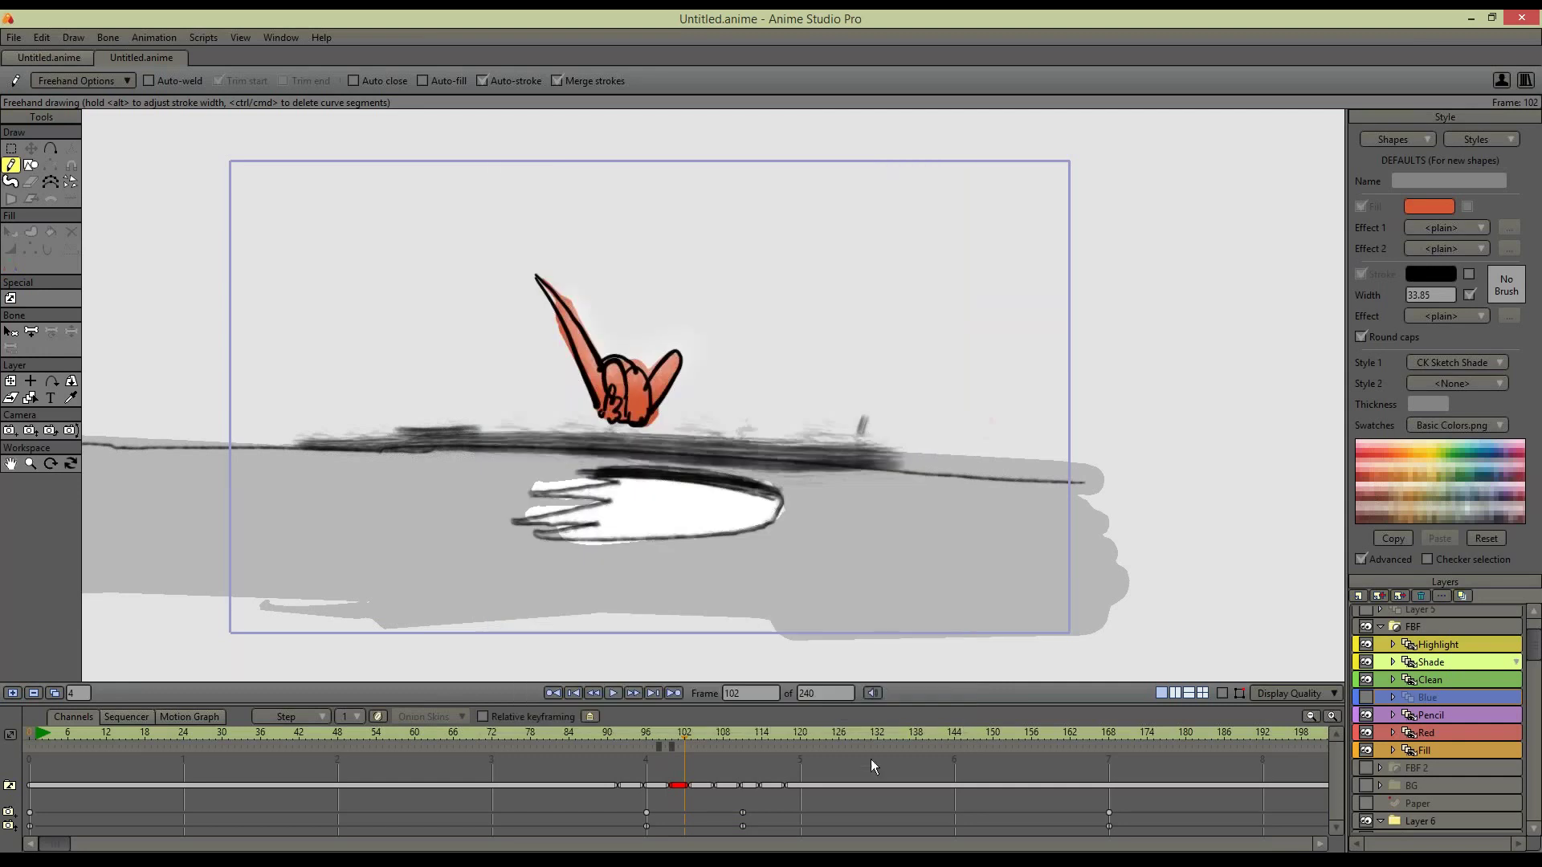
click(1365, 661)
click(1365, 661)
click(1326, 694)
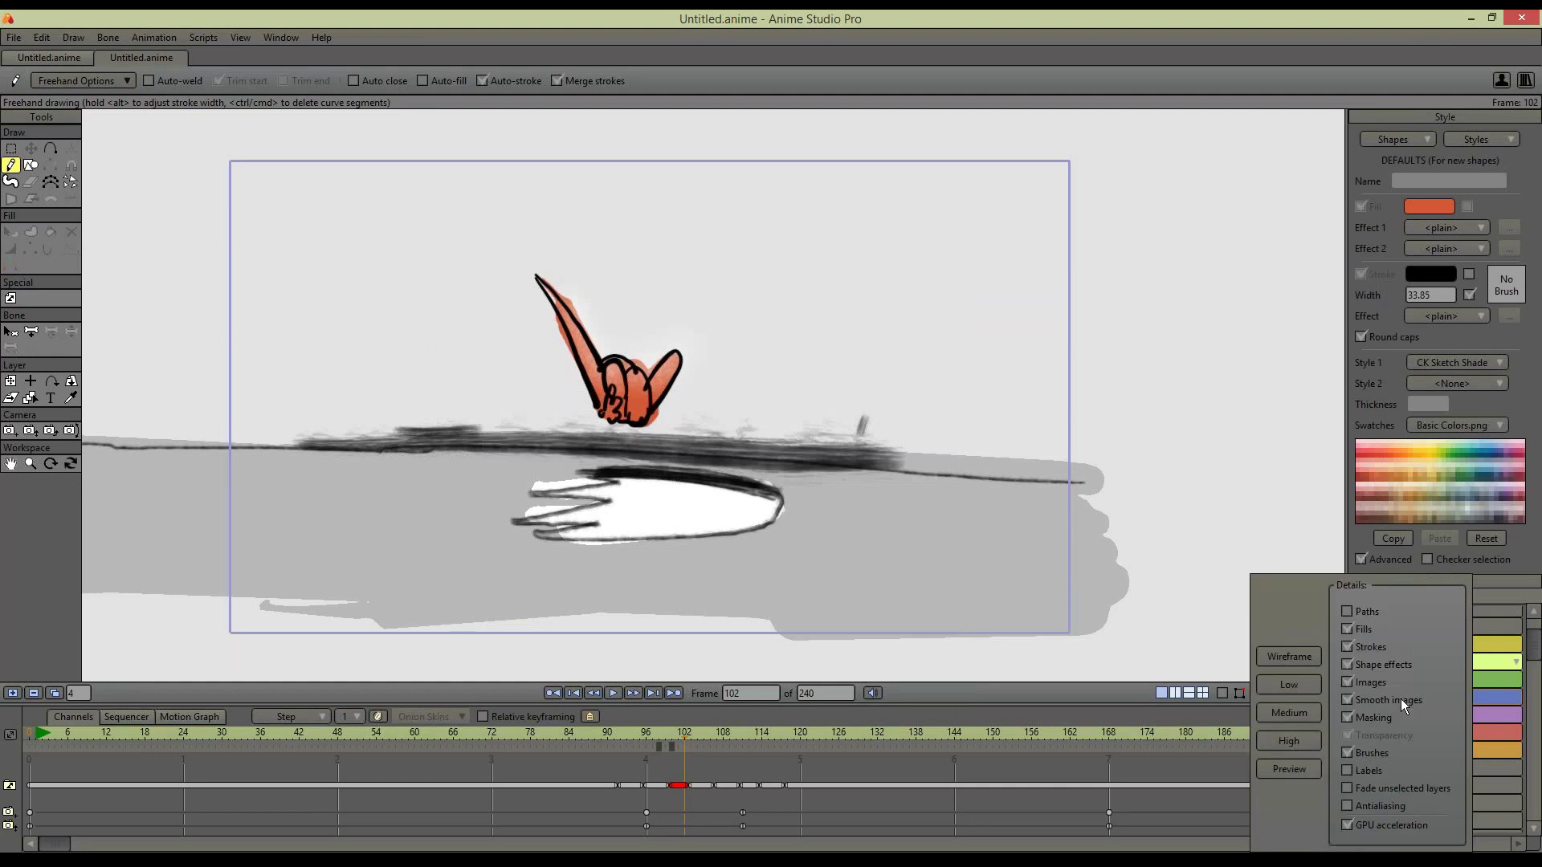
click(1115, 694)
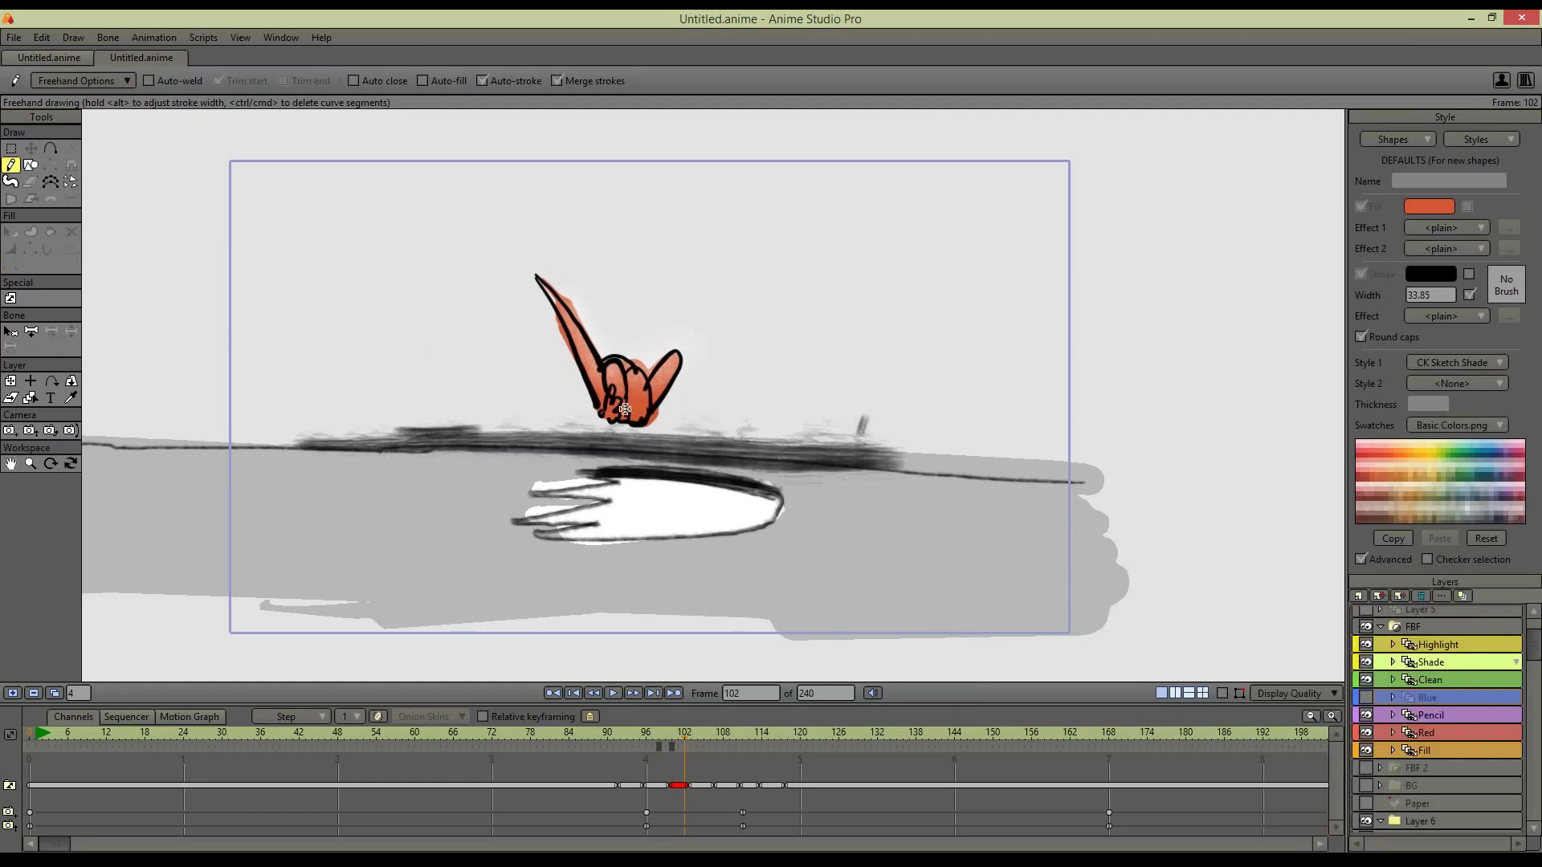
Try shifting the figure's later drawing keyframes to start at about frame 111, and check the Pencil, Red, Fill and Highlight layers
mouse_move(676, 729)
mouse_down()
mouse_move(636, 732)
mouse_move(673, 731)
mouse_up()
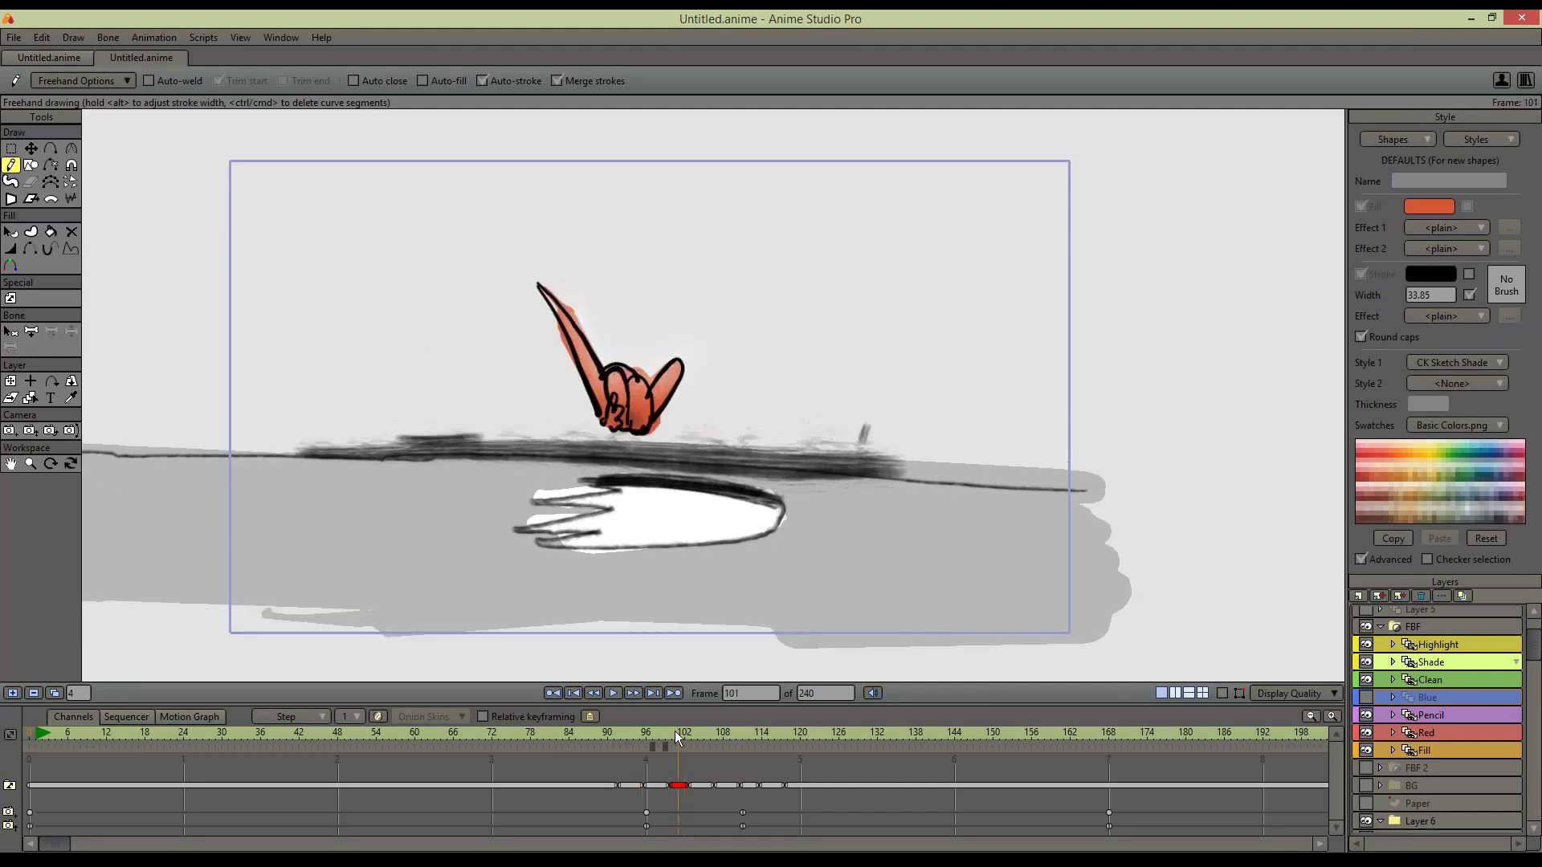
click(1439, 697)
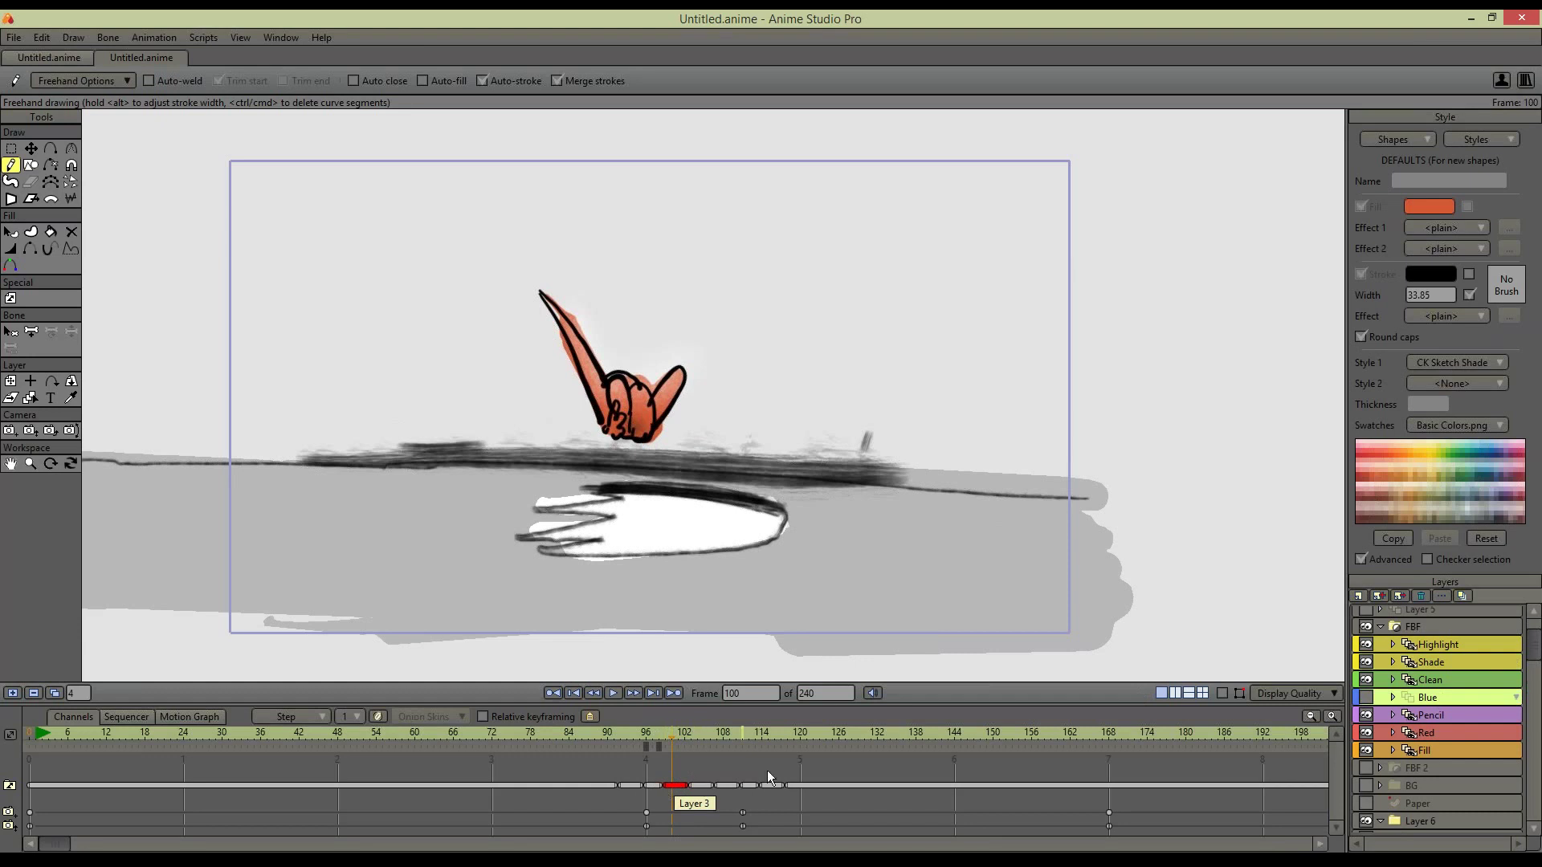
drag(683, 783, 763, 778)
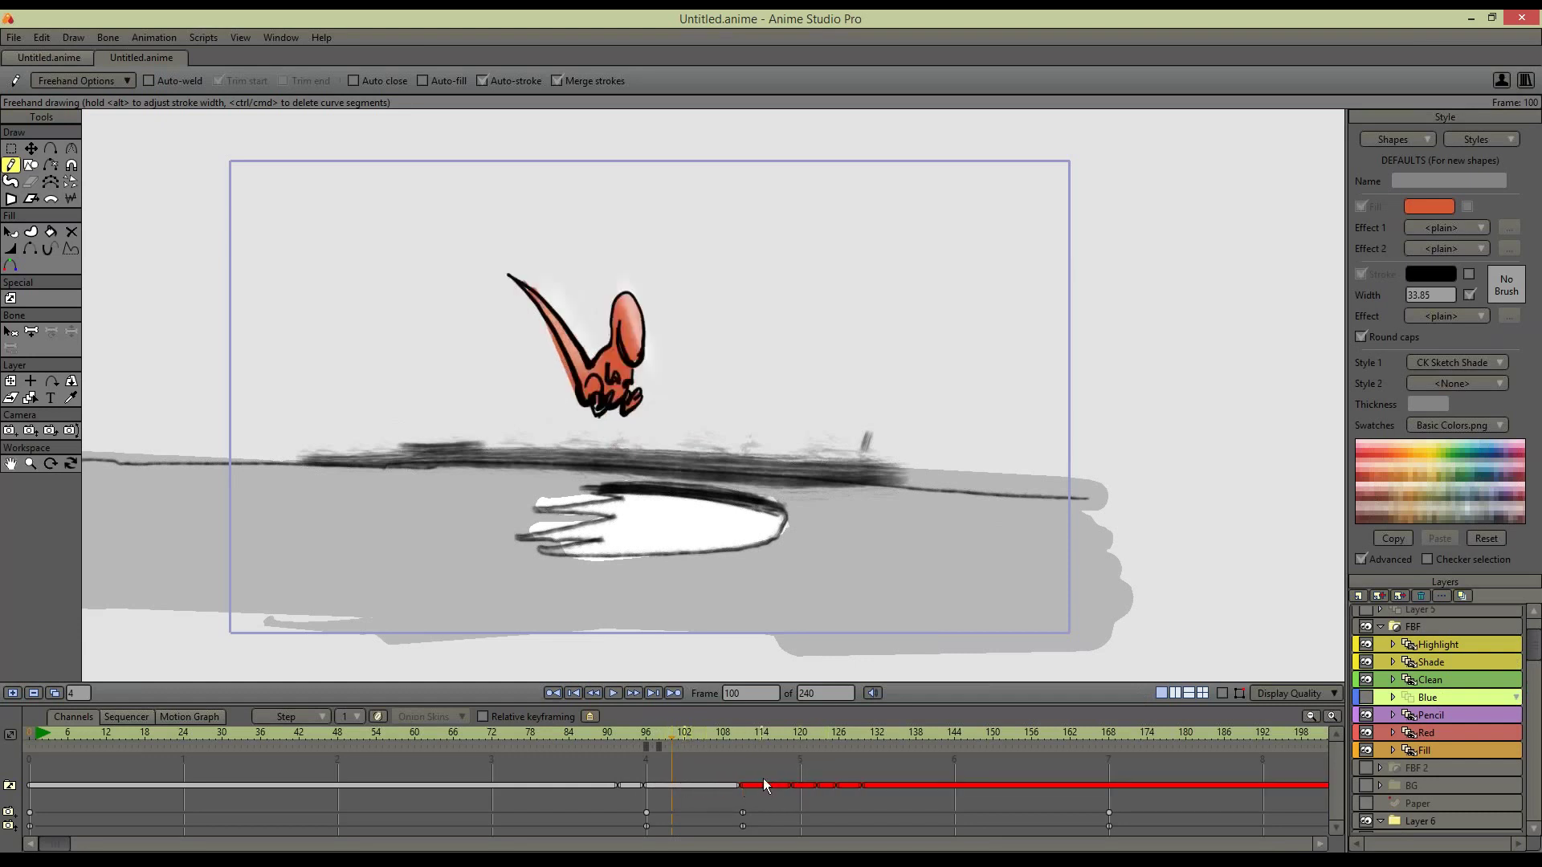
click(1455, 713)
click(1447, 731)
click(1448, 747)
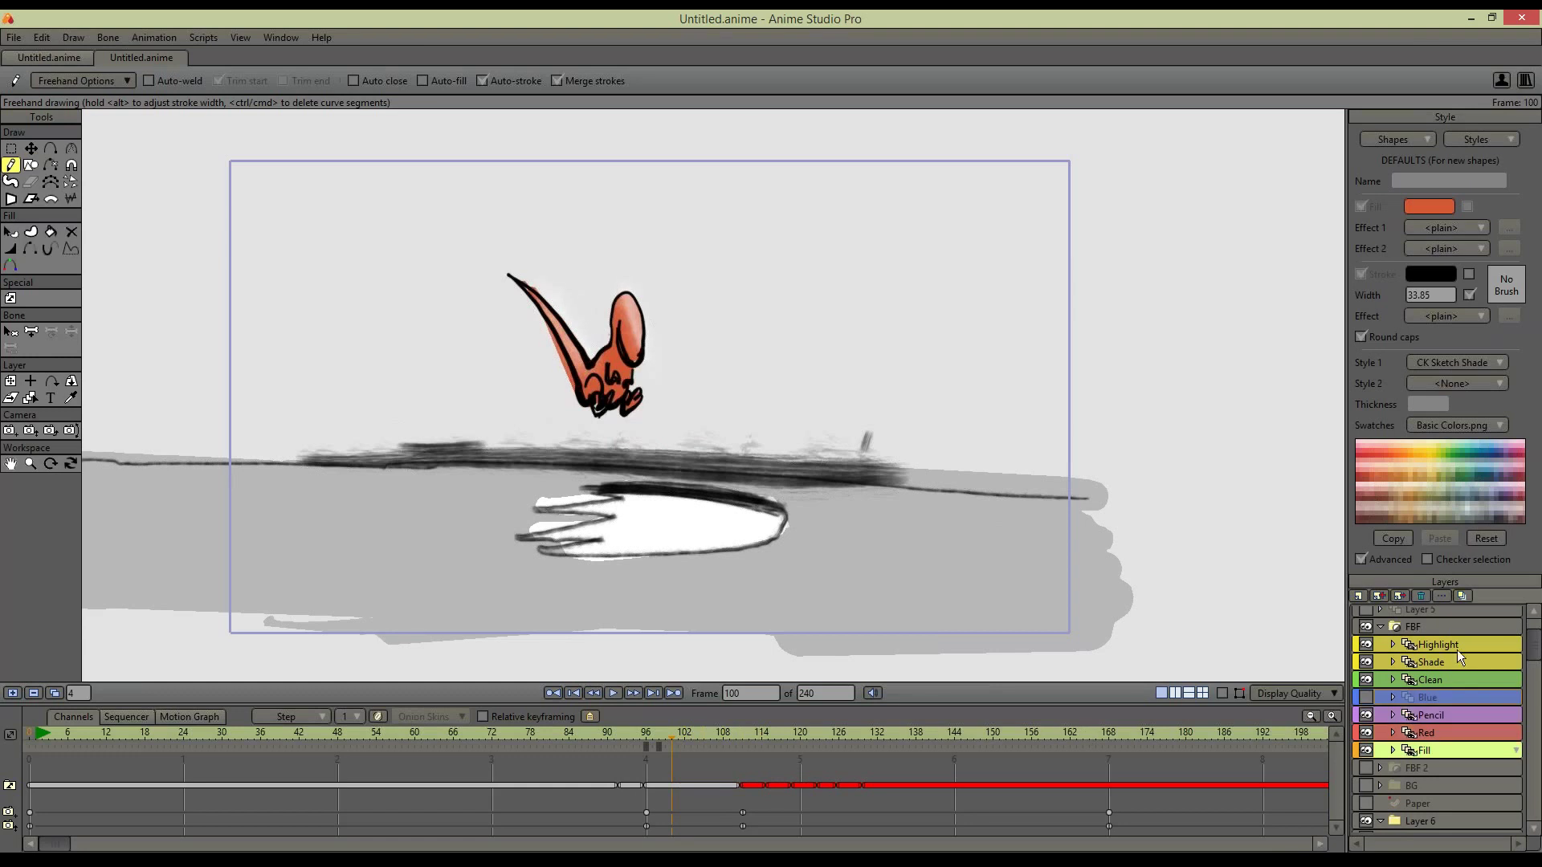
click(1435, 644)
Show the Blue layer and move the shifted drawing keyframes back to start at about frame 100
mouse_move(665, 745)
mouse_down()
mouse_move(673, 733)
mouse_move(566, 741)
mouse_move(754, 744)
mouse_move(679, 743)
mouse_up()
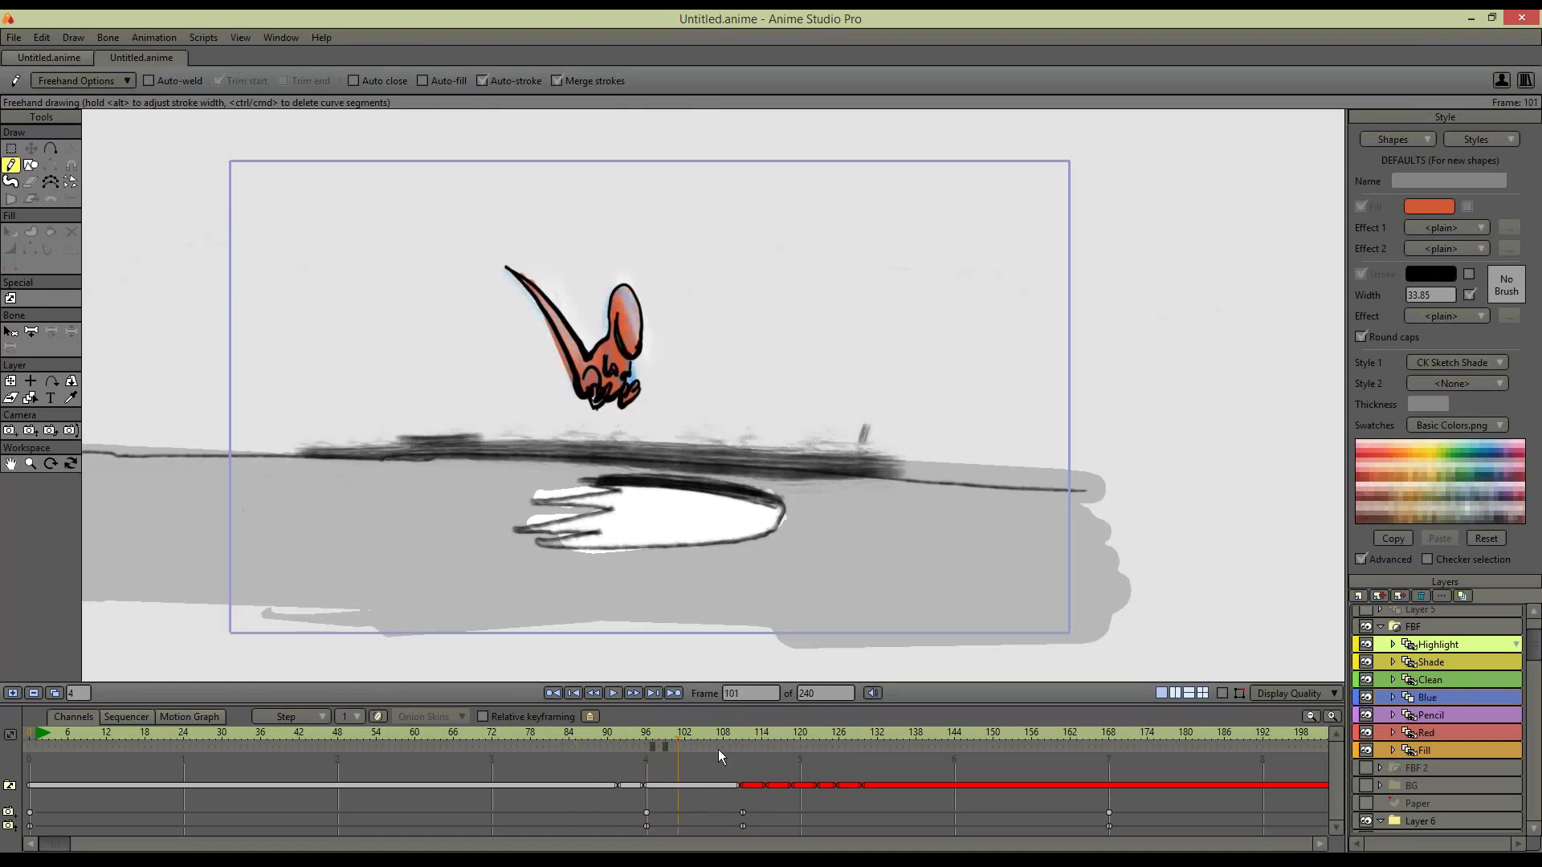
drag(744, 784, 687, 787)
click(1445, 695)
click(1456, 643)
click(1451, 696)
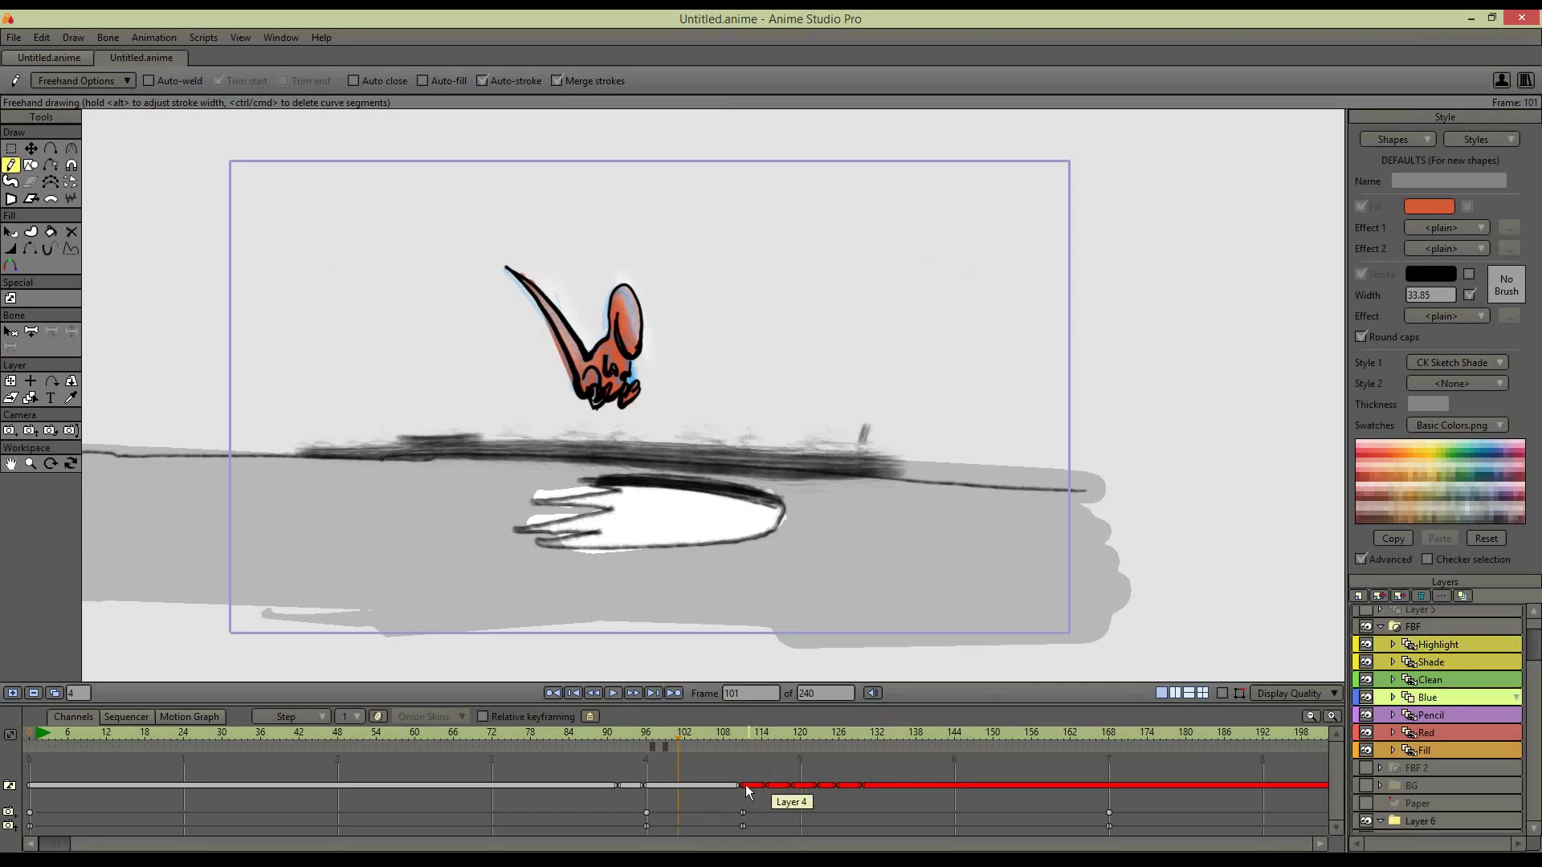
drag(729, 787, 669, 788)
On the Clean layer at frame 117, set Style 1 to None and ink the figure's upper head and mouth with a 6.25 stroke width
mouse_move(671, 731)
mouse_down()
mouse_move(629, 731)
mouse_move(787, 735)
mouse_move(708, 753)
mouse_move(755, 760)
mouse_move(781, 735)
mouse_up()
click(1457, 681)
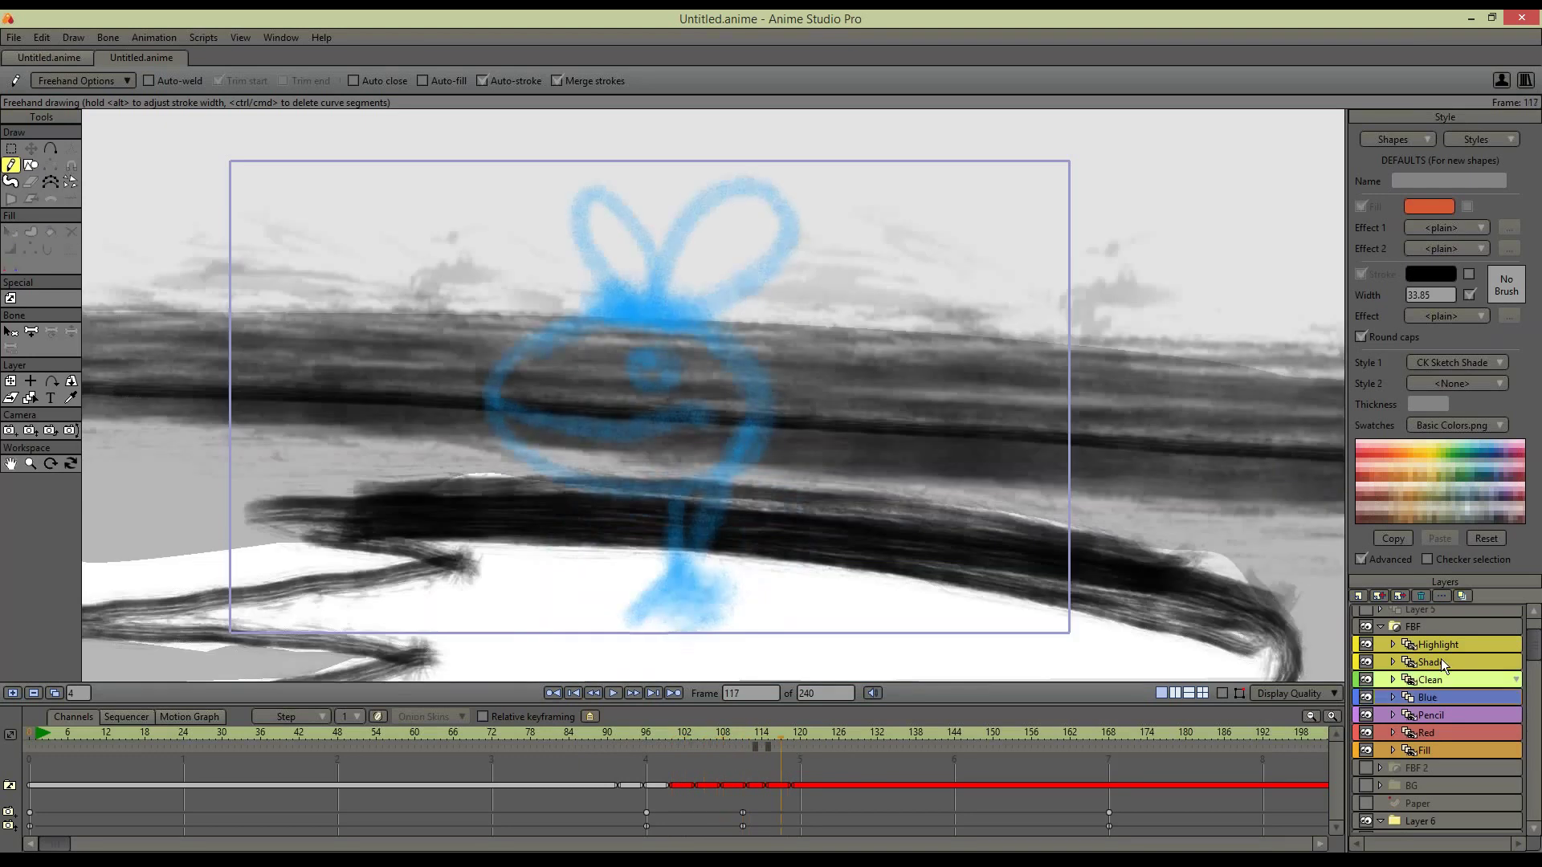
click(1489, 365)
click(1482, 376)
mouse_move(670, 315)
mouse_down()
mouse_move(546, 328)
mouse_move(482, 401)
mouse_up()
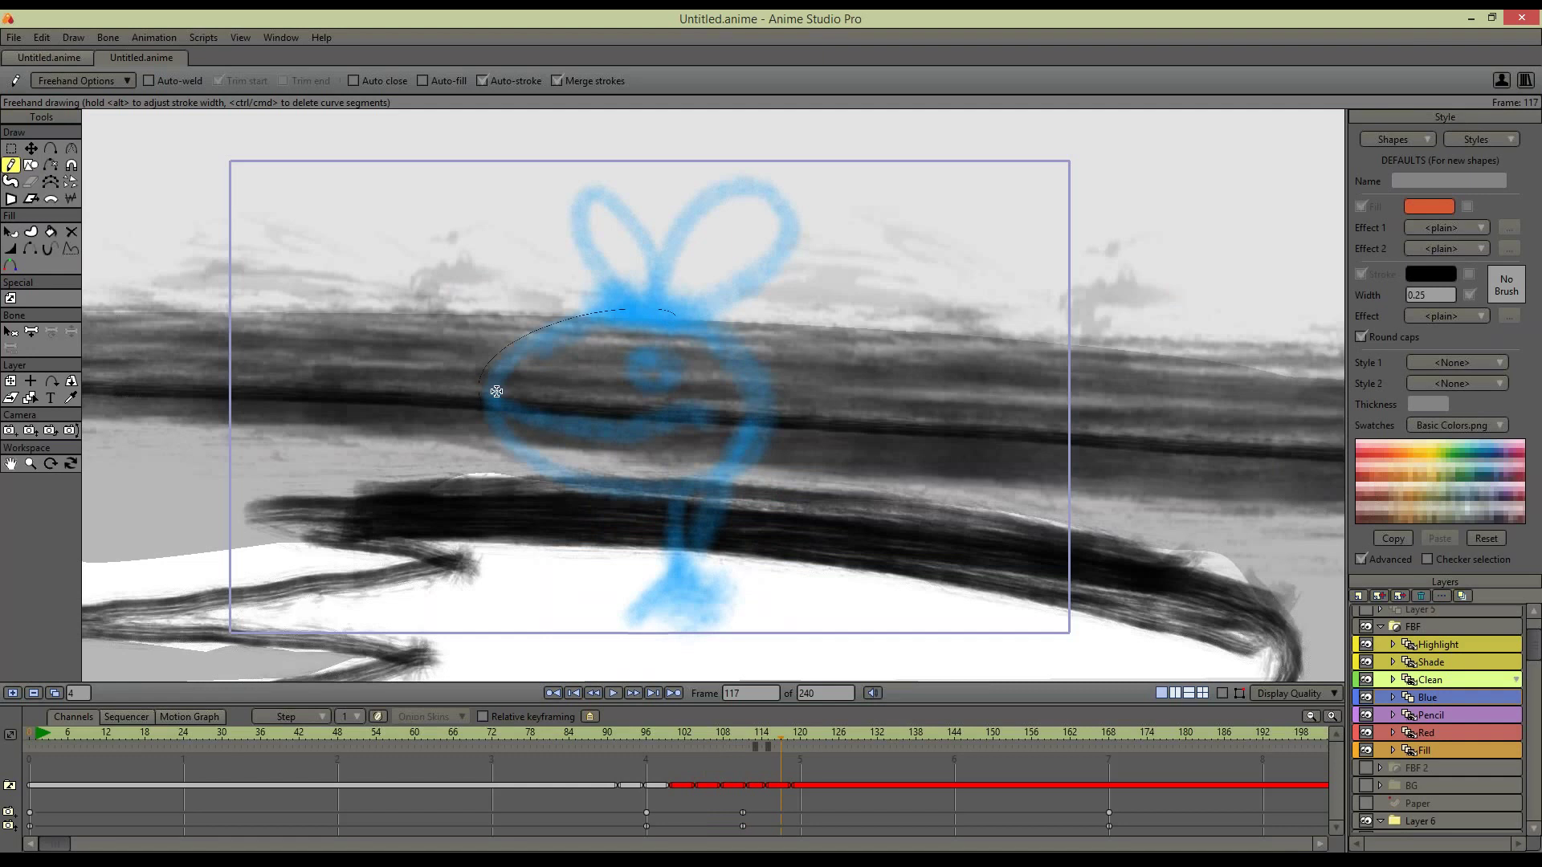
key(ctrl+z)
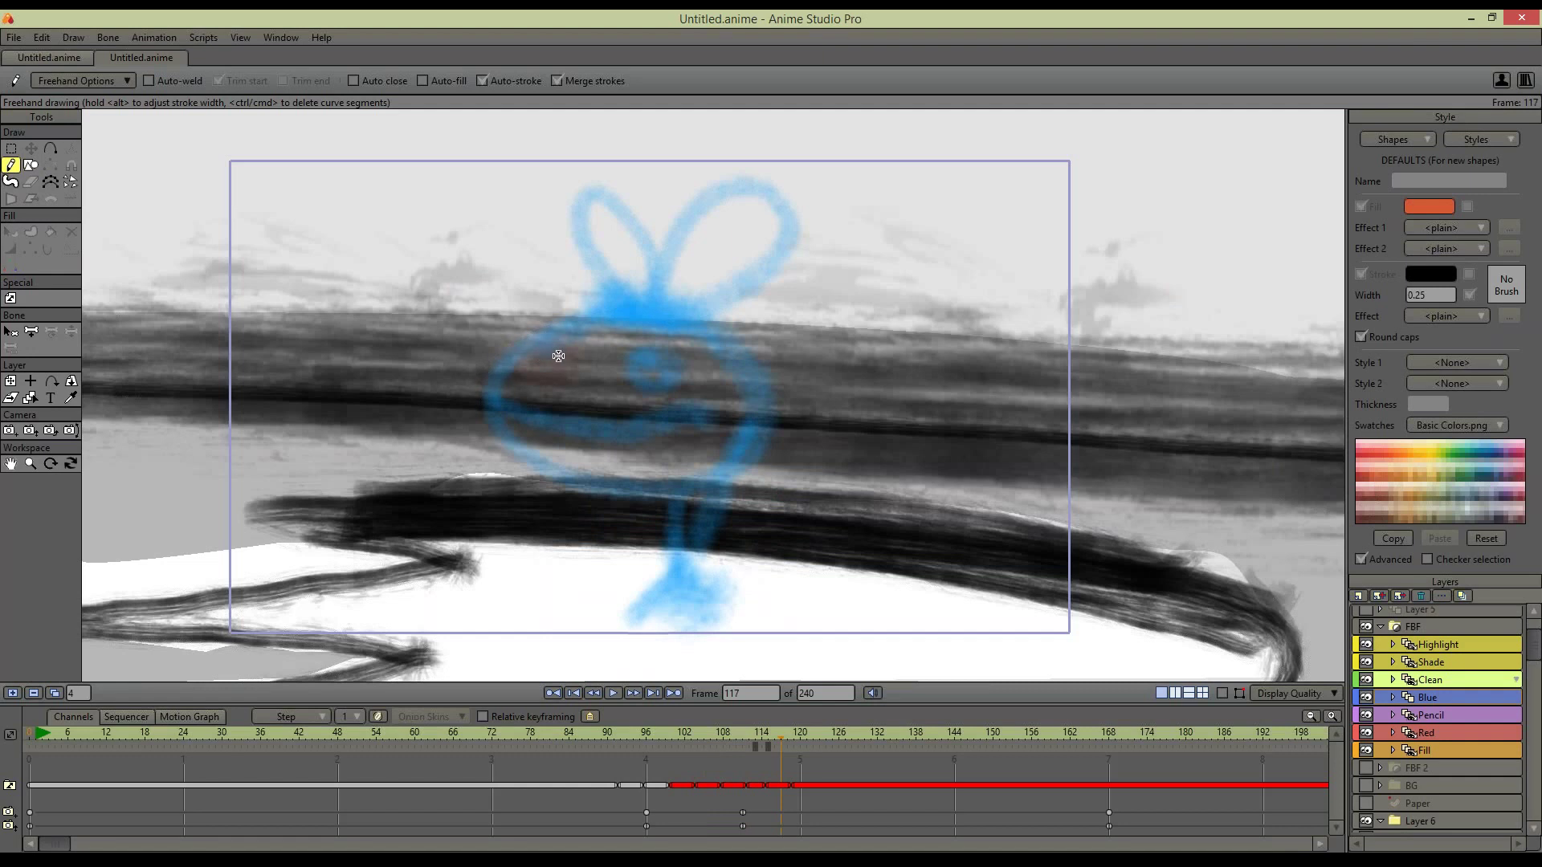
mouse_move(479, 391)
mouse_down()
mouse_move(584, 314)
mouse_move(746, 366)
mouse_up()
drag(478, 389, 738, 399)
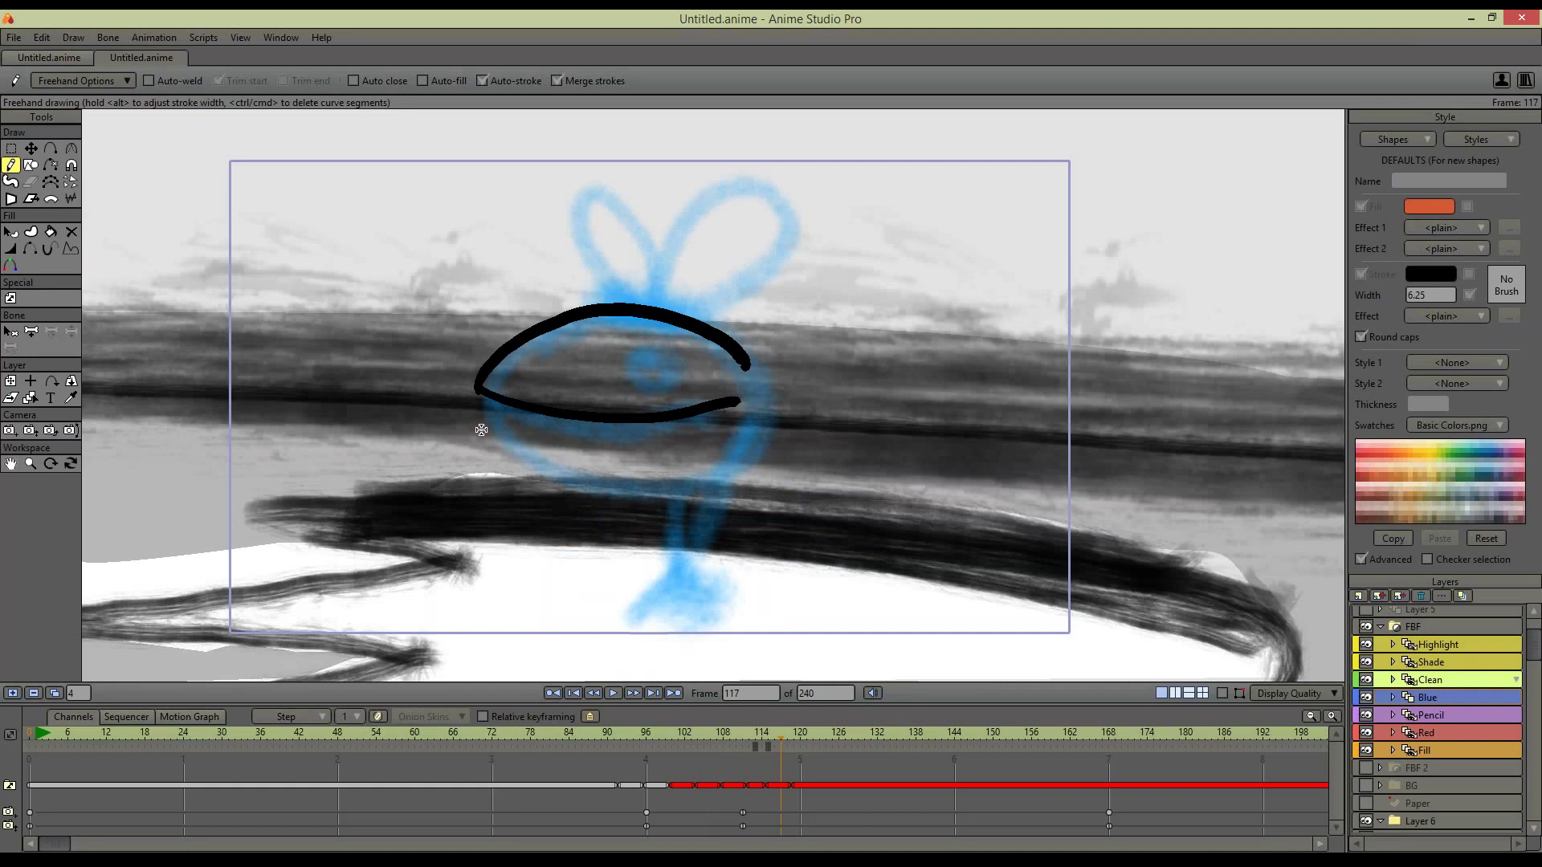
Ink the figure's round eye and the two loops with their knot on top of the head, following the blue rough
drag(657, 357, 664, 358)
mouse_move(643, 302)
mouse_down()
mouse_move(709, 305)
mouse_move(782, 188)
mouse_up()
drag(773, 263, 689, 299)
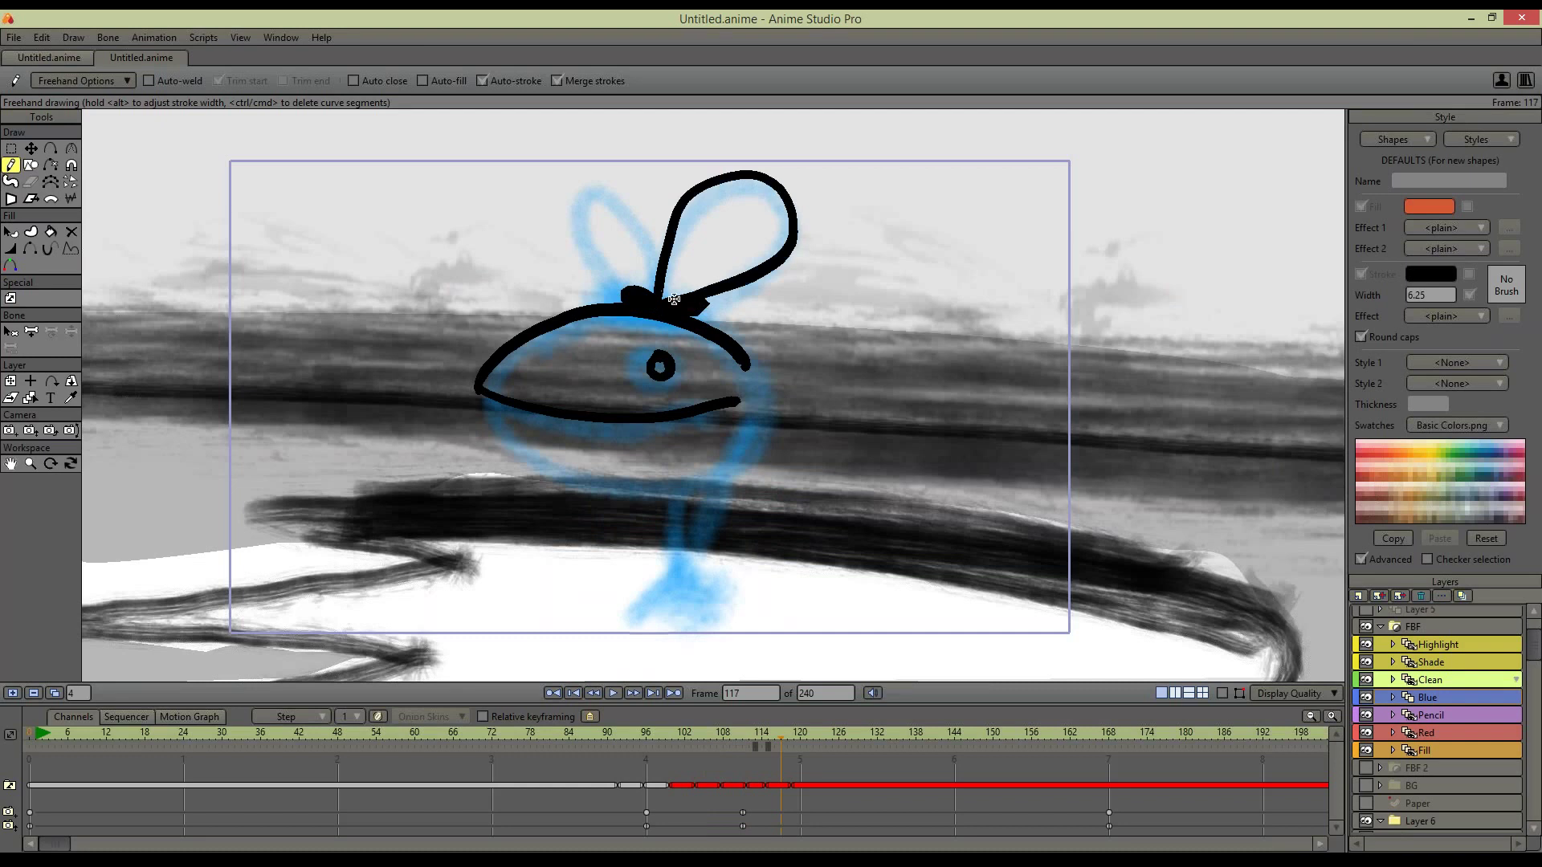
drag(669, 208, 633, 301)
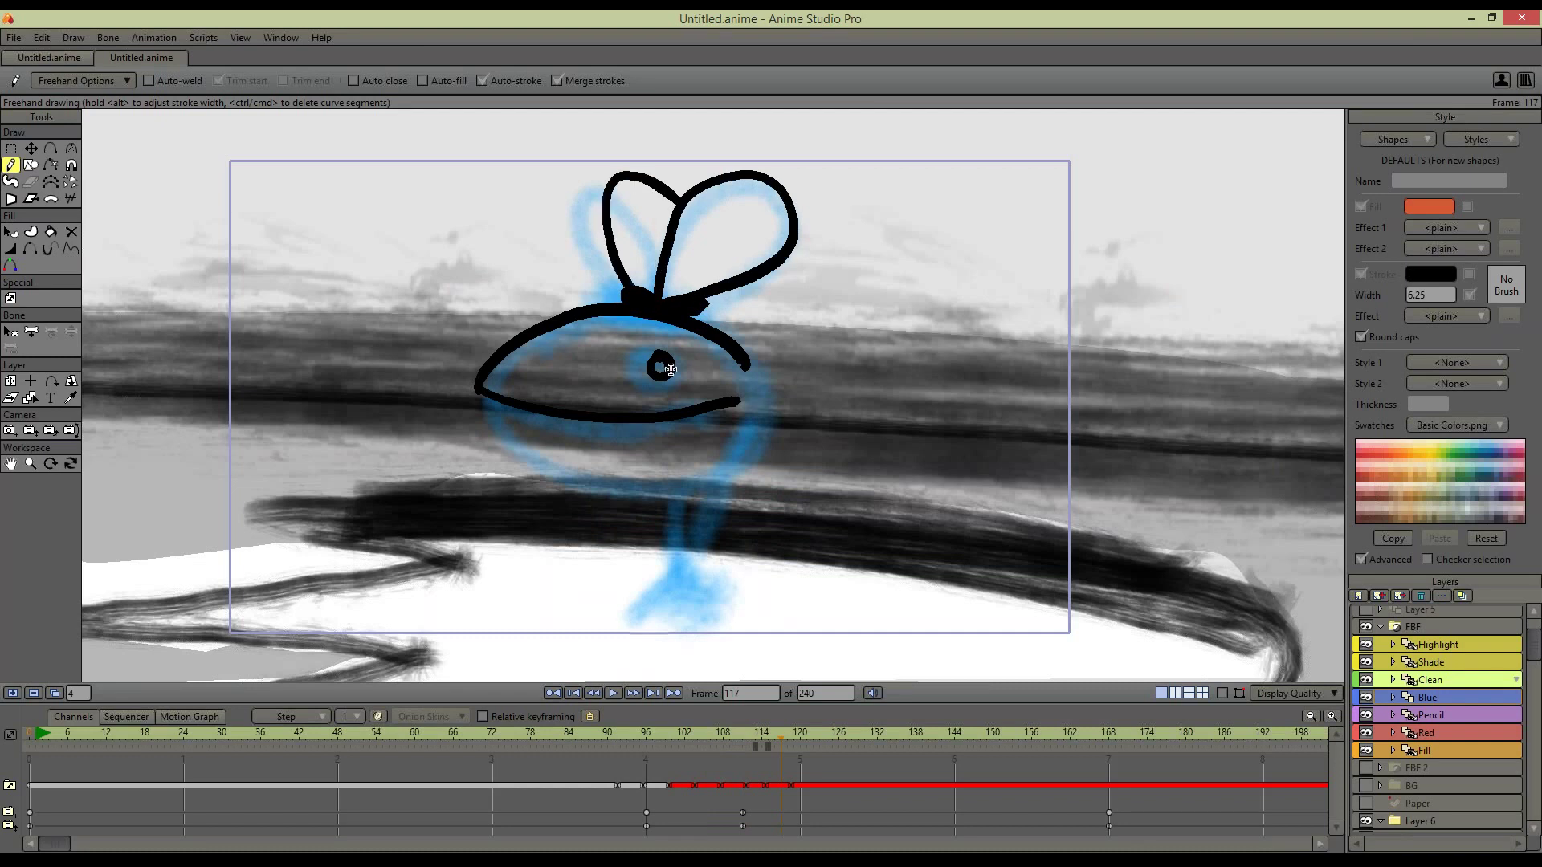
Ink the back of the head, the lower jaw, the thin neck and the two flaring lines below it
mouse_move(744, 367)
mouse_down()
mouse_move(763, 405)
mouse_move(708, 528)
mouse_move(710, 568)
mouse_up()
drag(681, 487, 673, 559)
mouse_move(477, 392)
mouse_down()
mouse_move(501, 448)
mouse_move(562, 471)
mouse_move(679, 479)
mouse_move(689, 506)
mouse_move(668, 649)
mouse_up()
drag(709, 568, 764, 665)
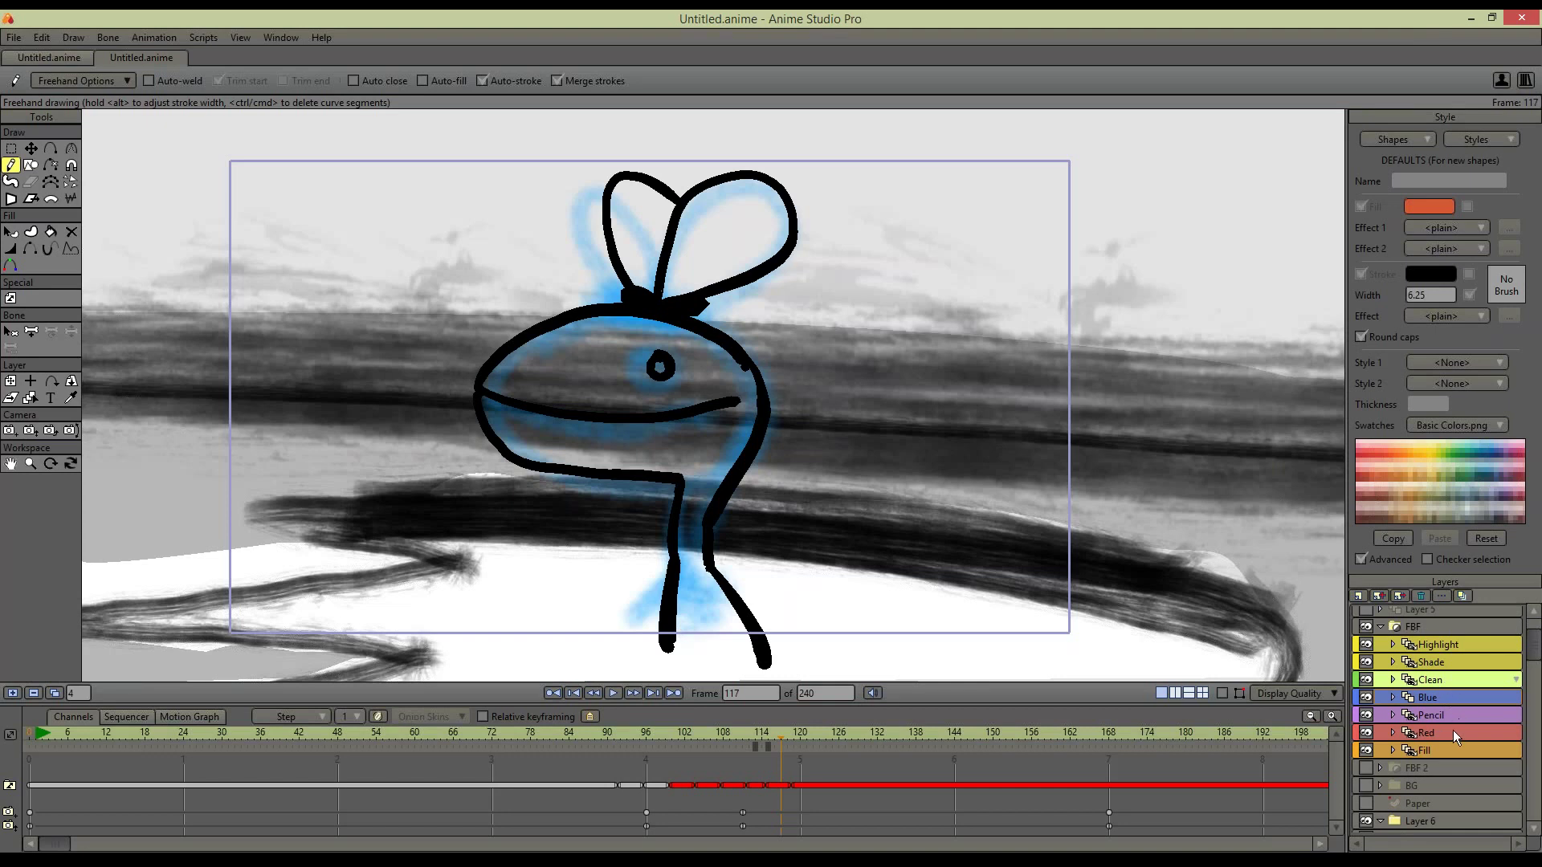
On the Fill layer, paint the figure's head, neck and lower body orange with the blob brush
click(1464, 750)
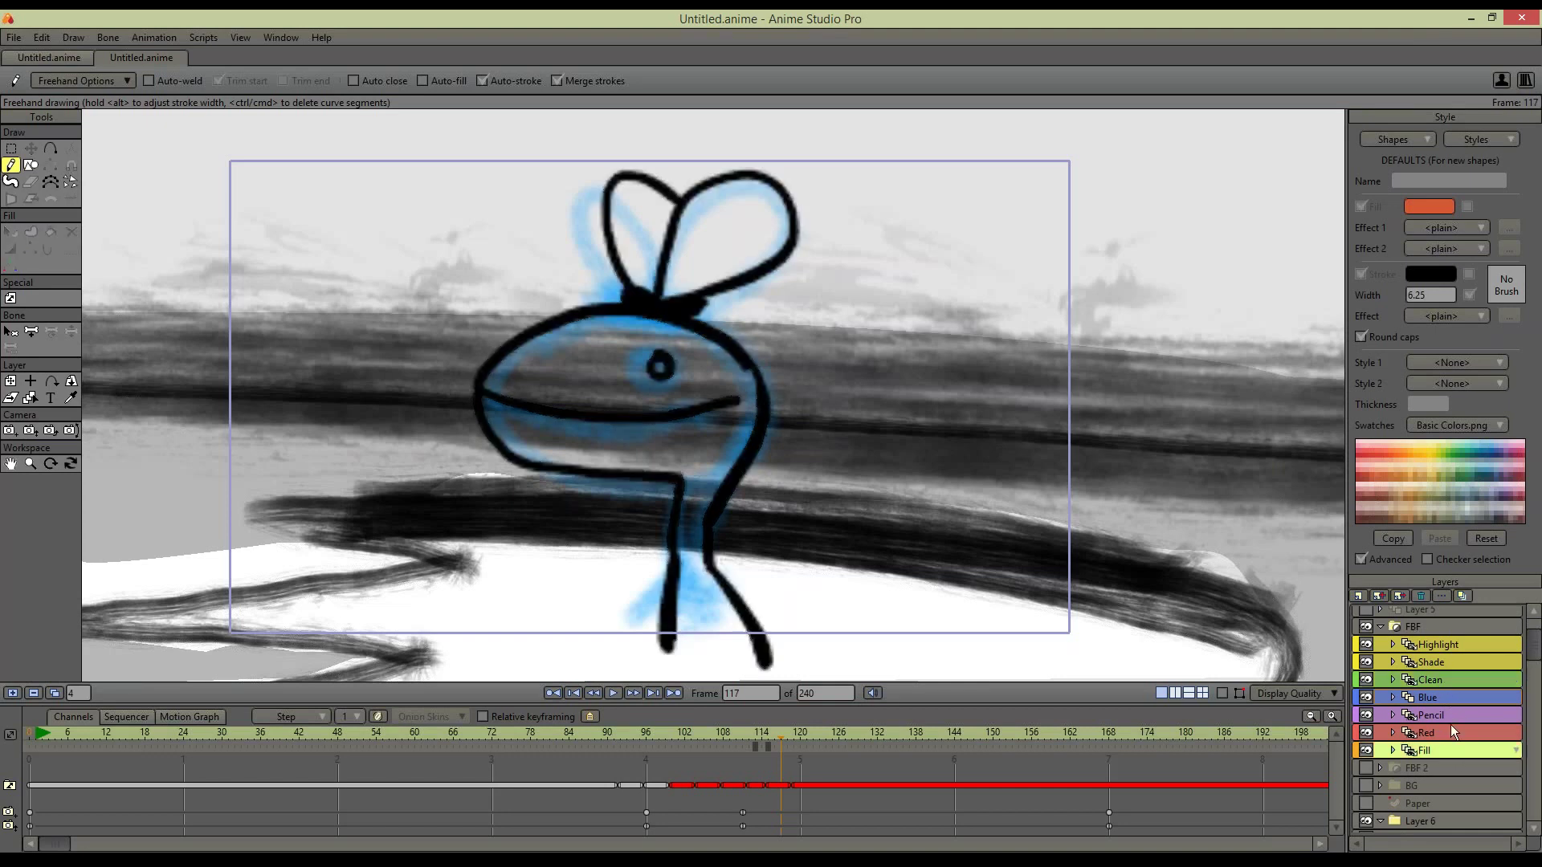
click(18, 183)
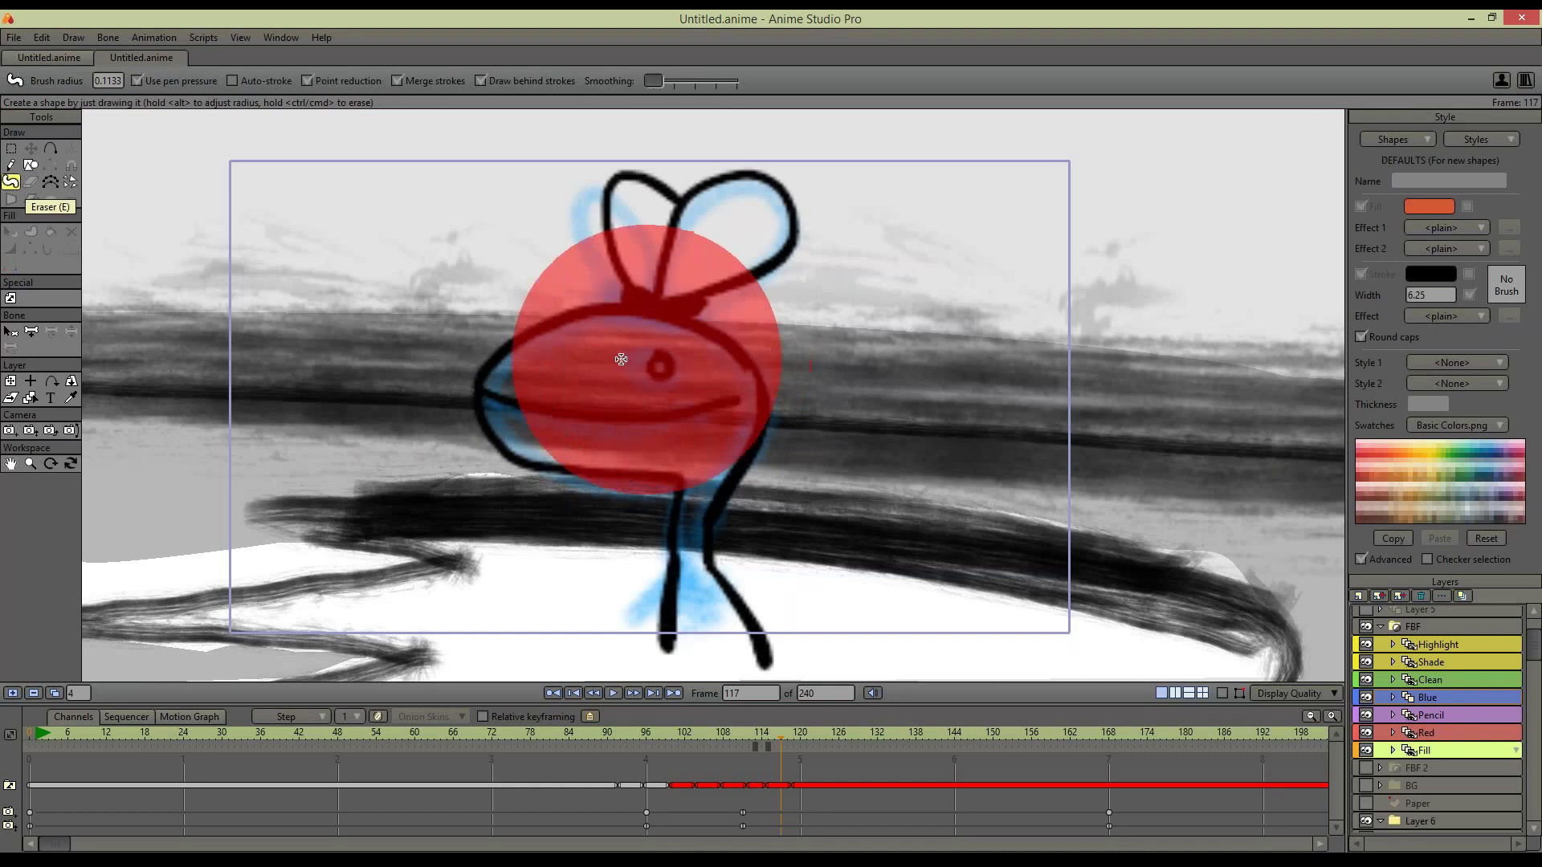
mouse_move(623, 365)
mouse_down()
mouse_move(676, 385)
mouse_move(571, 371)
mouse_move(588, 334)
mouse_move(537, 347)
mouse_move(515, 416)
mouse_move(501, 400)
mouse_move(522, 432)
mouse_move(628, 441)
mouse_move(552, 447)
mouse_move(674, 433)
mouse_move(699, 405)
mouse_move(537, 389)
mouse_move(631, 345)
mouse_move(611, 331)
mouse_move(717, 366)
mouse_move(741, 394)
mouse_move(737, 428)
mouse_move(729, 388)
mouse_move(693, 486)
mouse_move(688, 615)
mouse_move(688, 594)
mouse_move(692, 617)
mouse_move(724, 635)
mouse_move(701, 599)
mouse_move(734, 637)
mouse_move(688, 643)
mouse_up()
scroll(689, 646, down, 2)
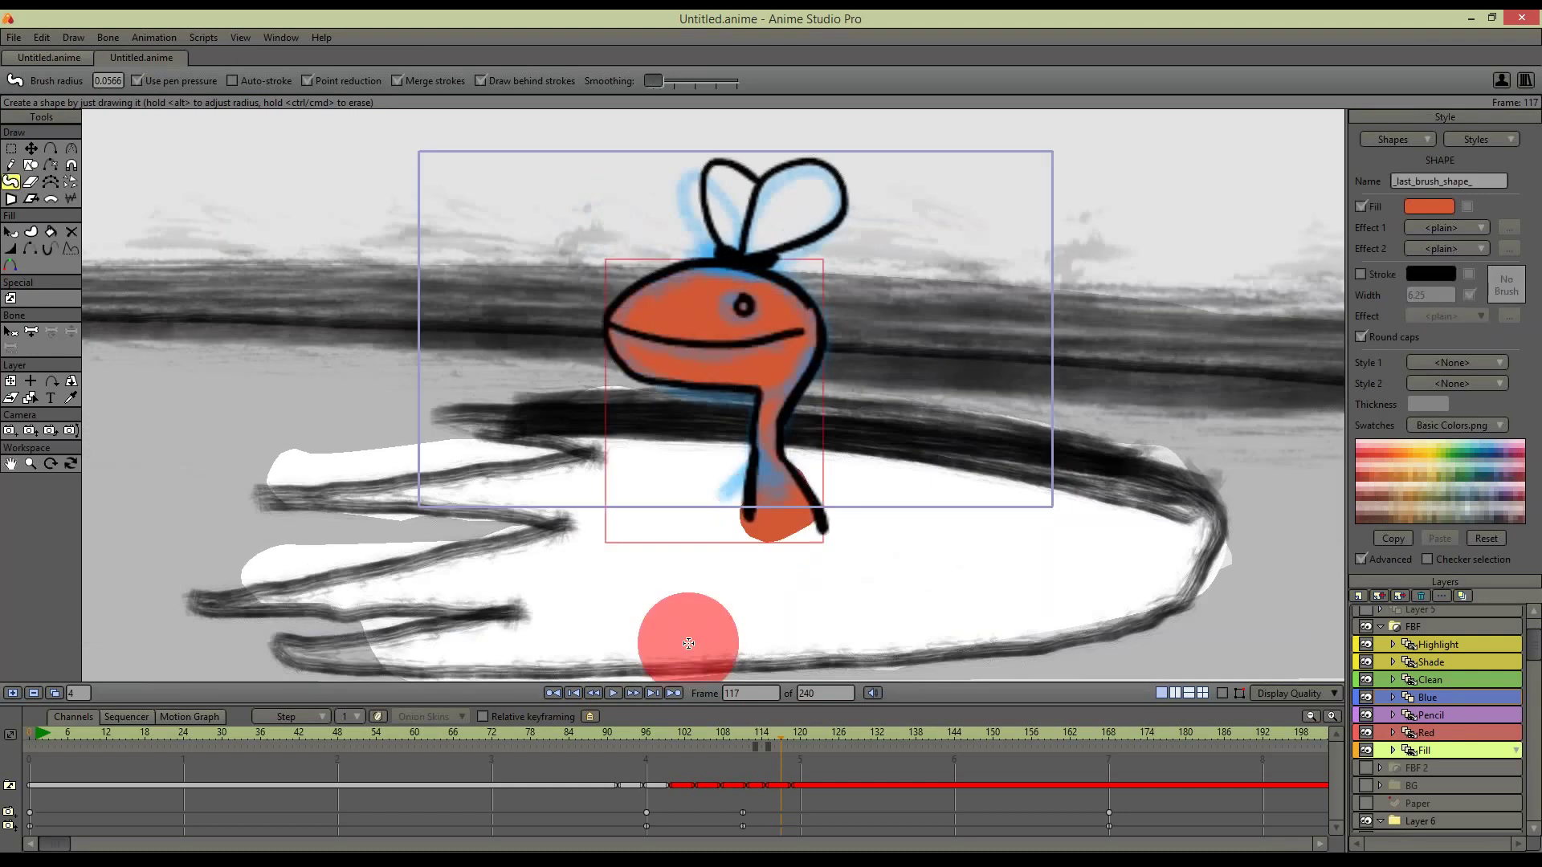
Examine the drawing sublayers inside the Blue and Clean layers, and return to the Clean layer
click(1474, 647)
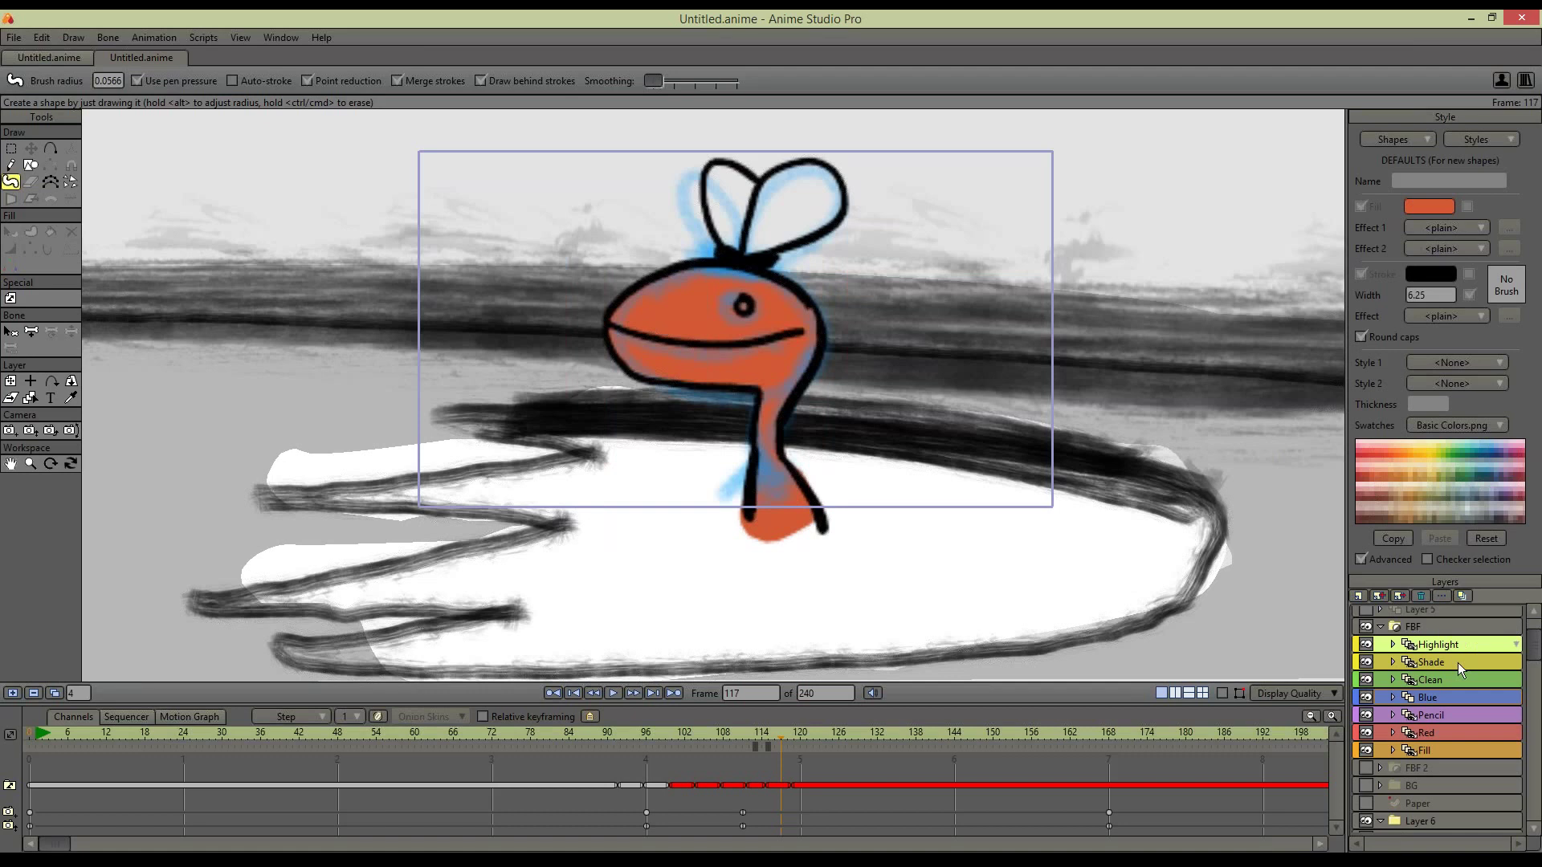
click(1269, 662)
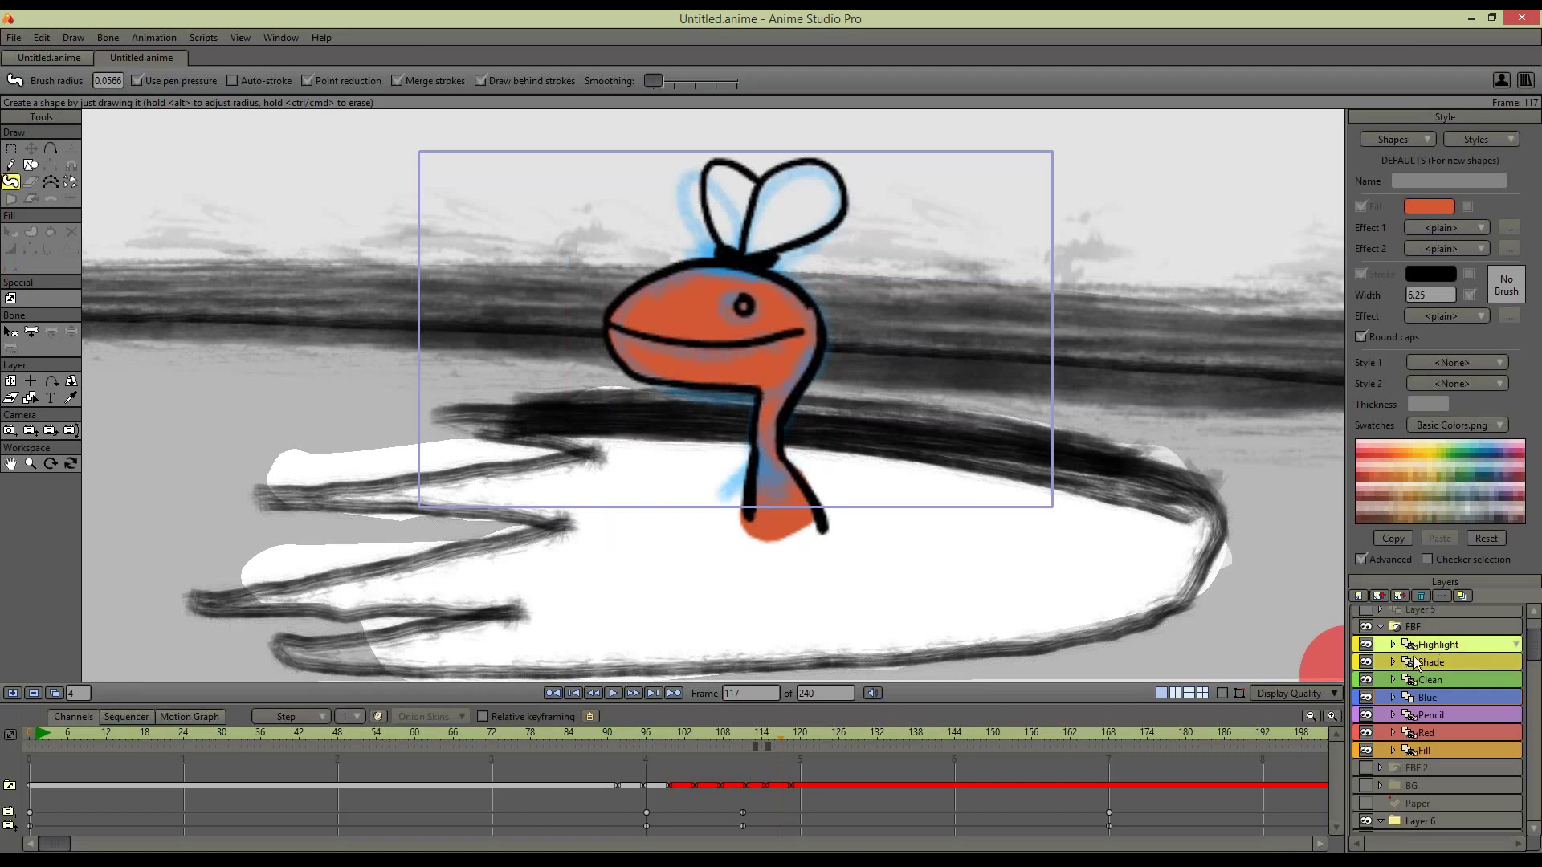
click(1450, 697)
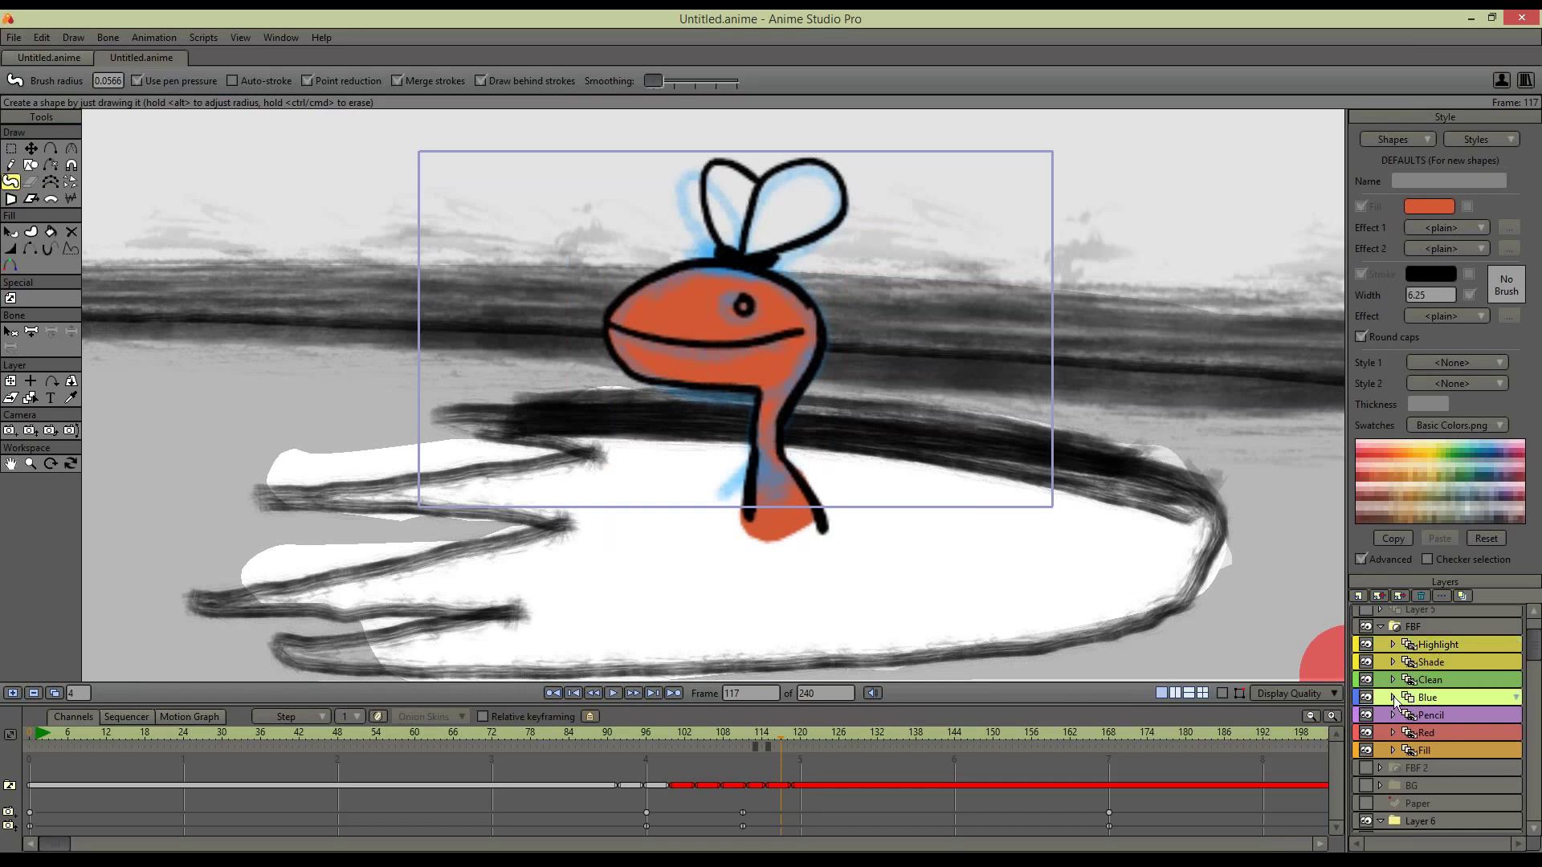
click(1393, 697)
scroll(1487, 629, down, 3)
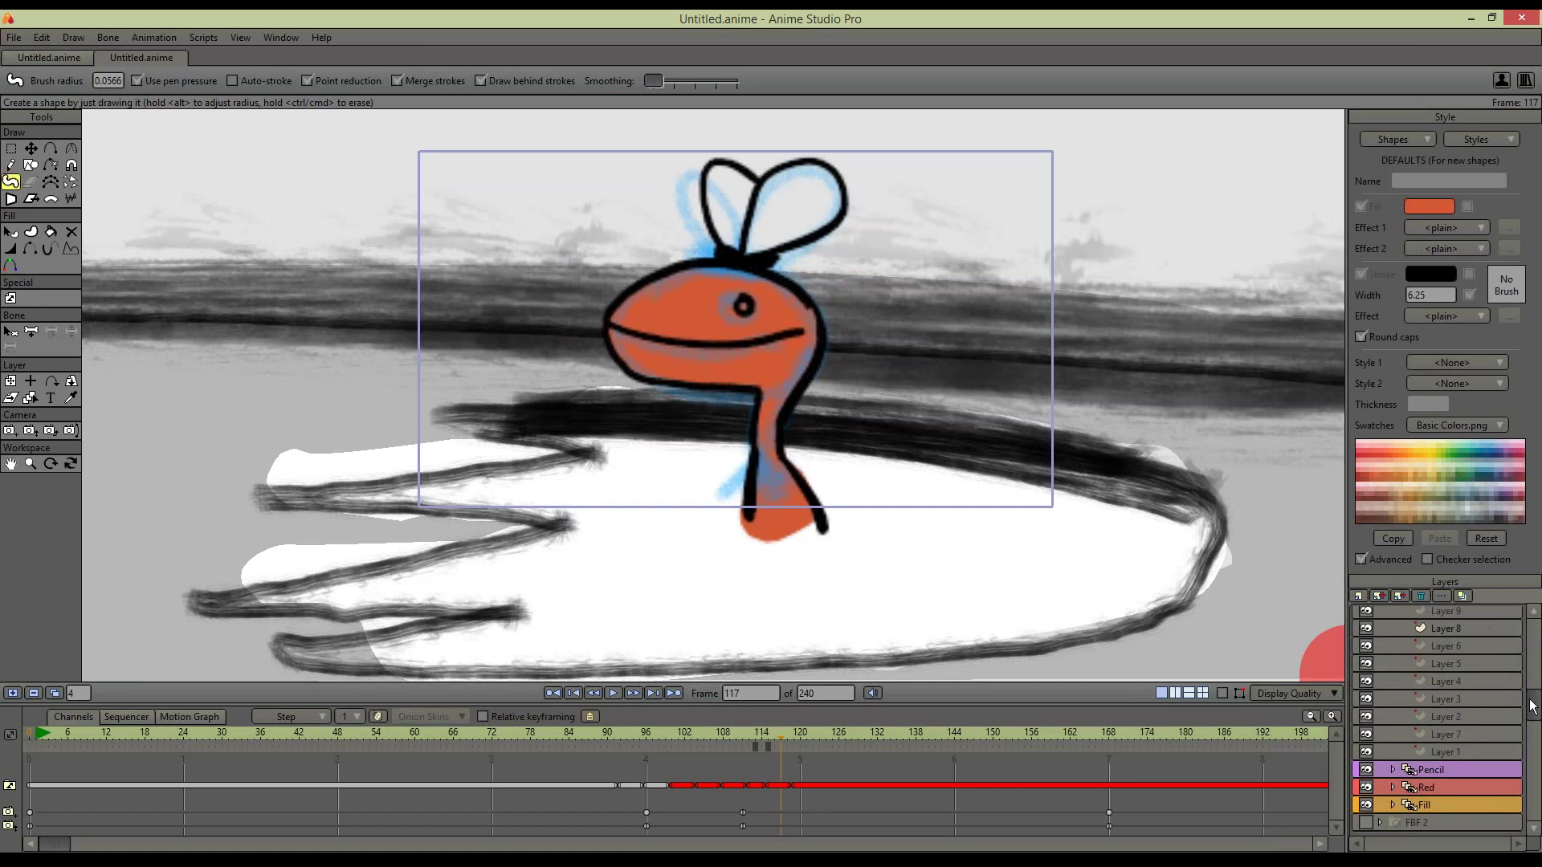
scroll(1532, 697, up, 3)
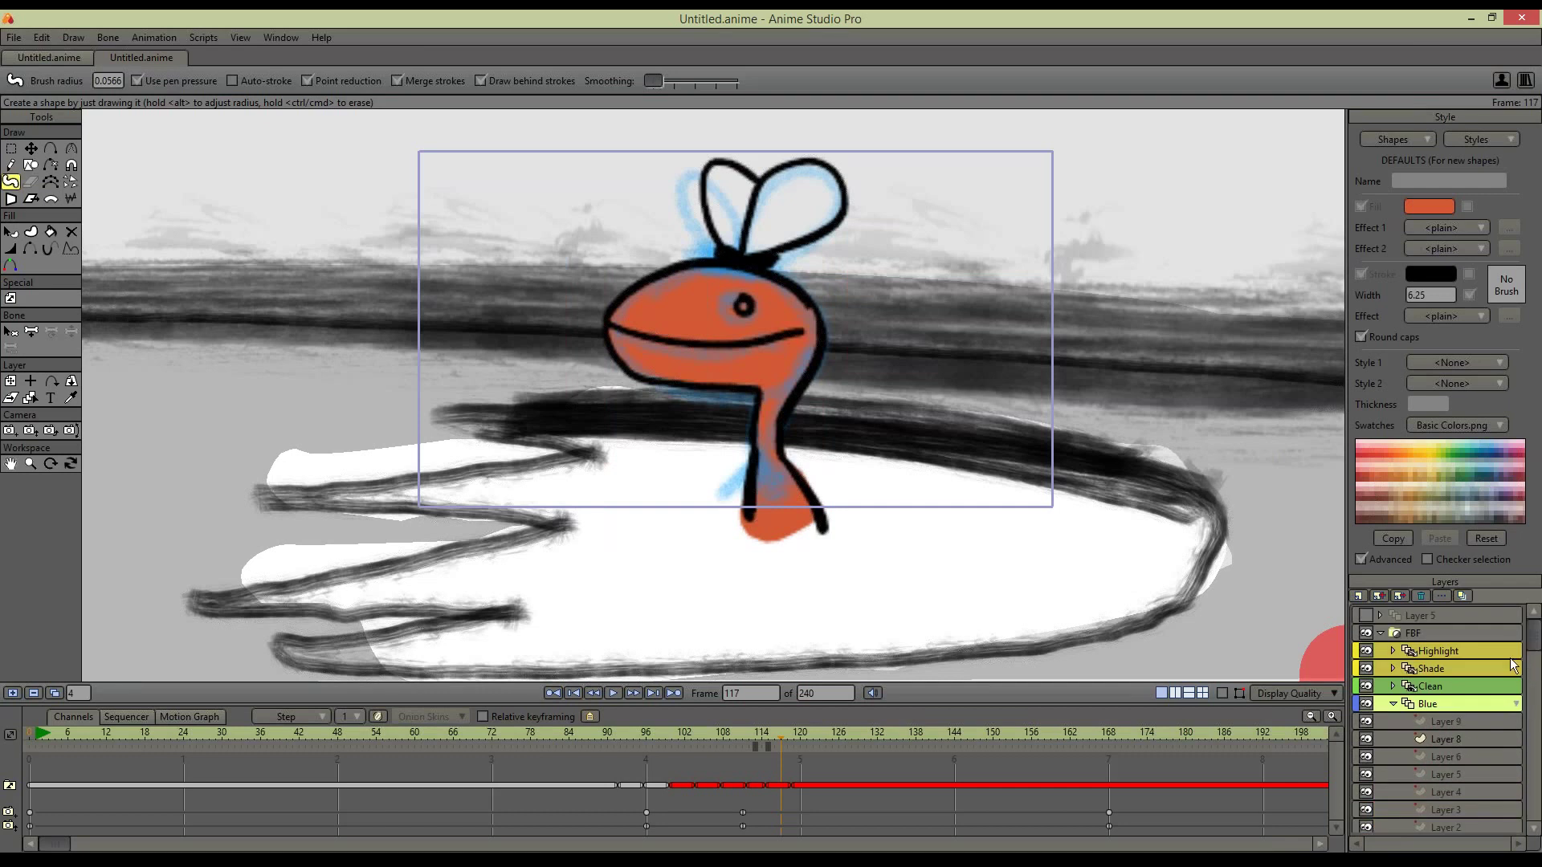
click(1394, 685)
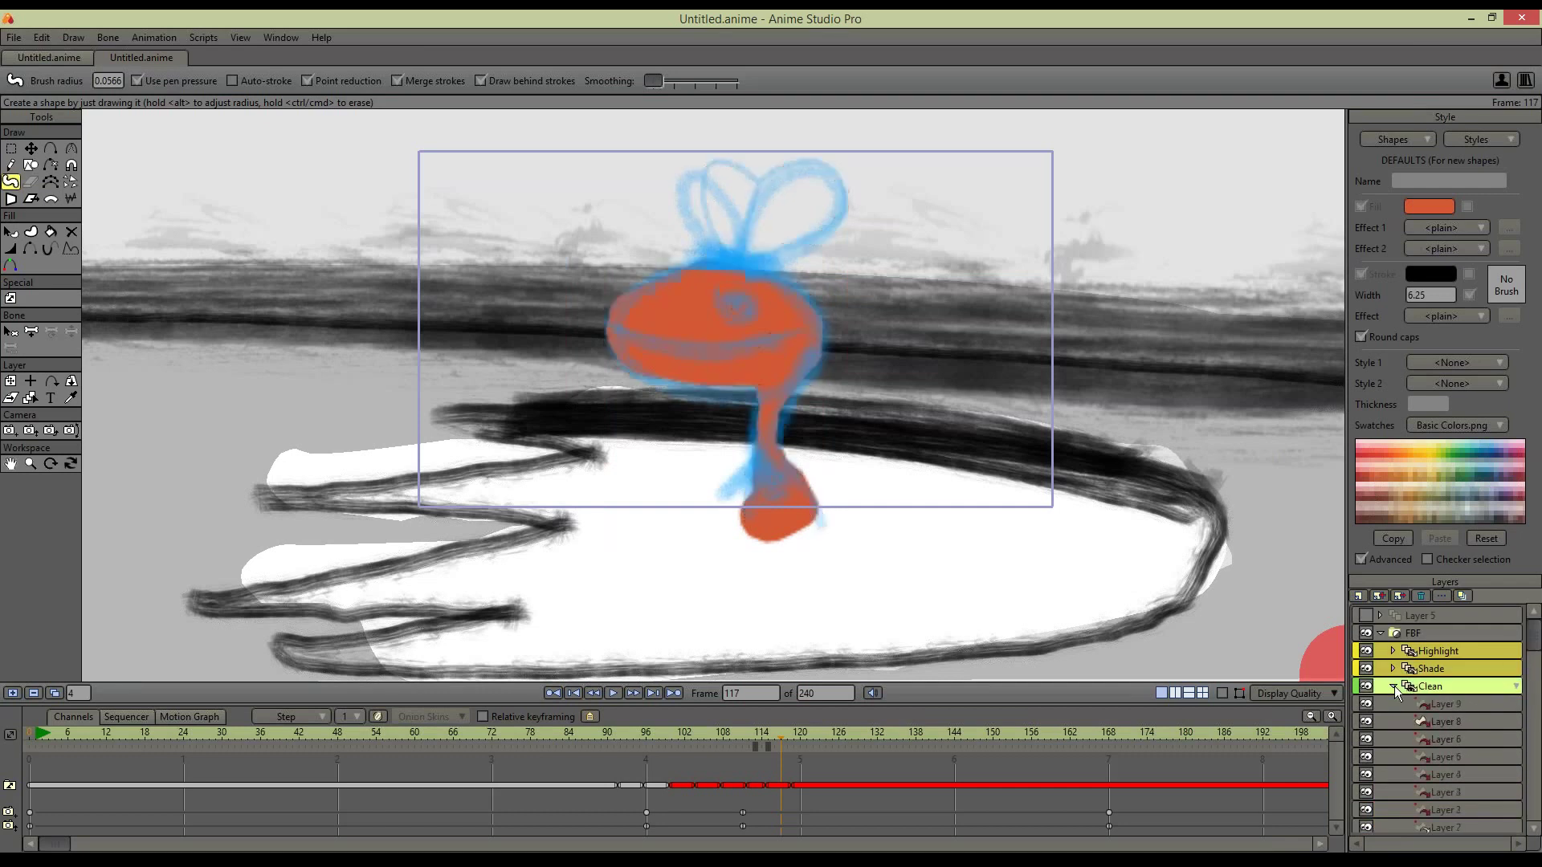
click(1394, 685)
click(1391, 703)
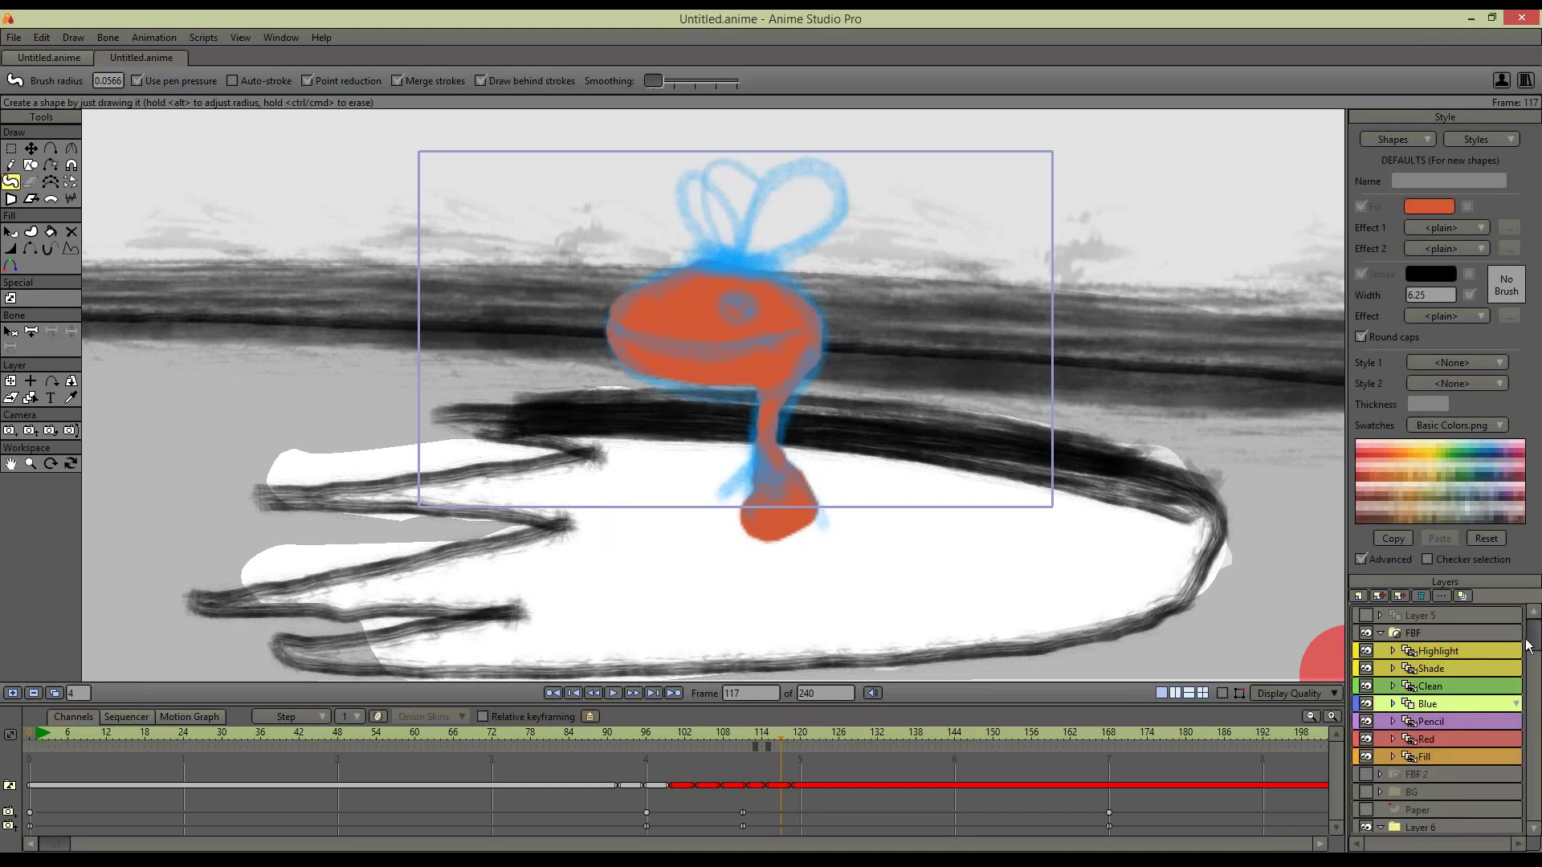
click(1436, 686)
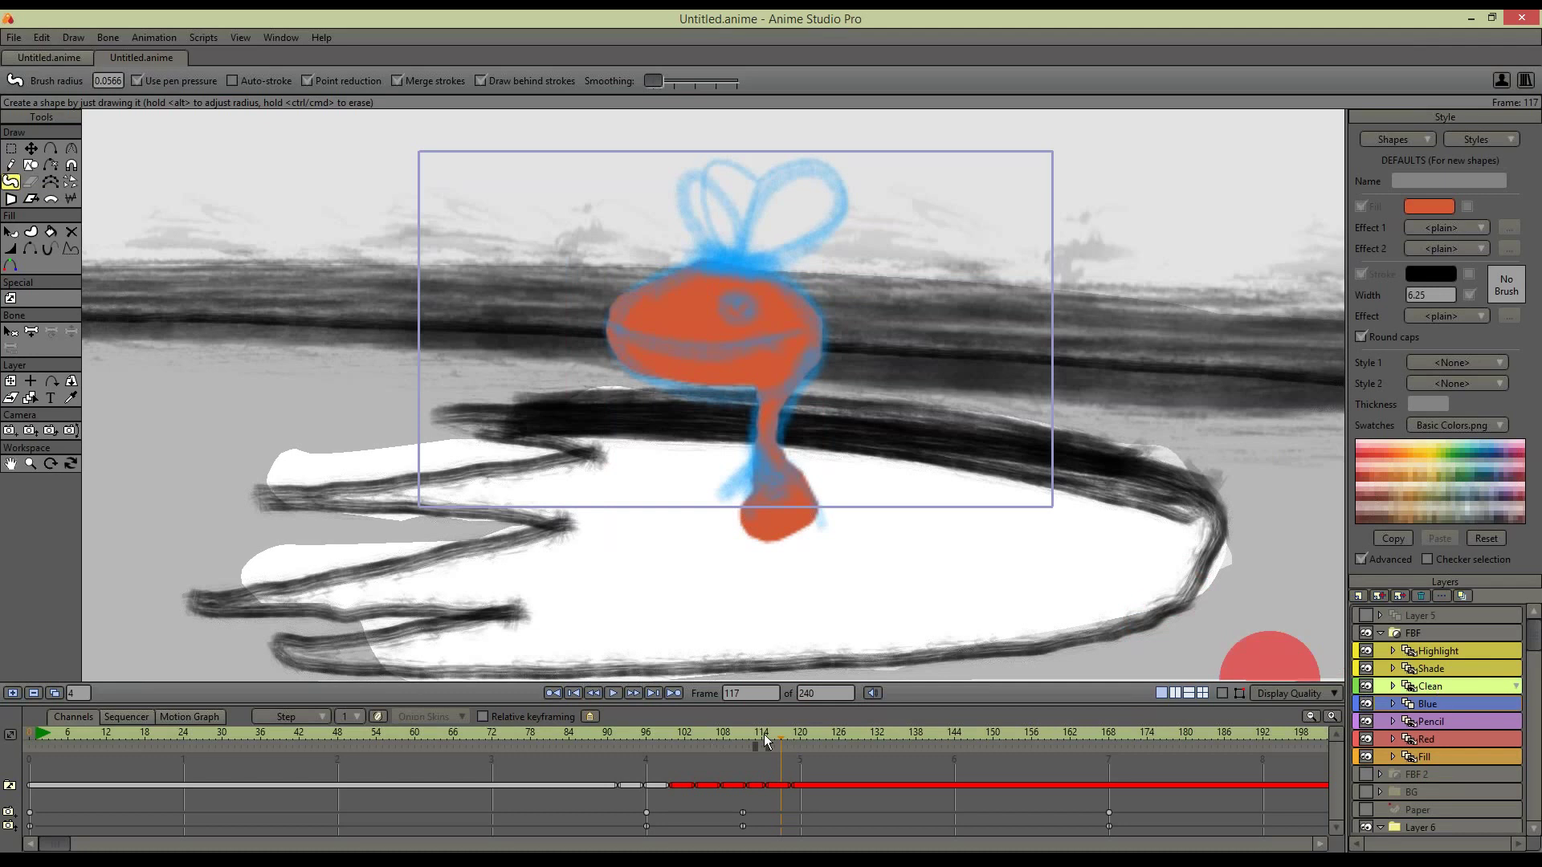
Go back to frame 97, select Layer 2 inside the Blue layer, and turn off the advanced style options
mouse_move(764, 734)
mouse_down()
mouse_move(701, 729)
mouse_move(792, 731)
mouse_move(667, 729)
mouse_up()
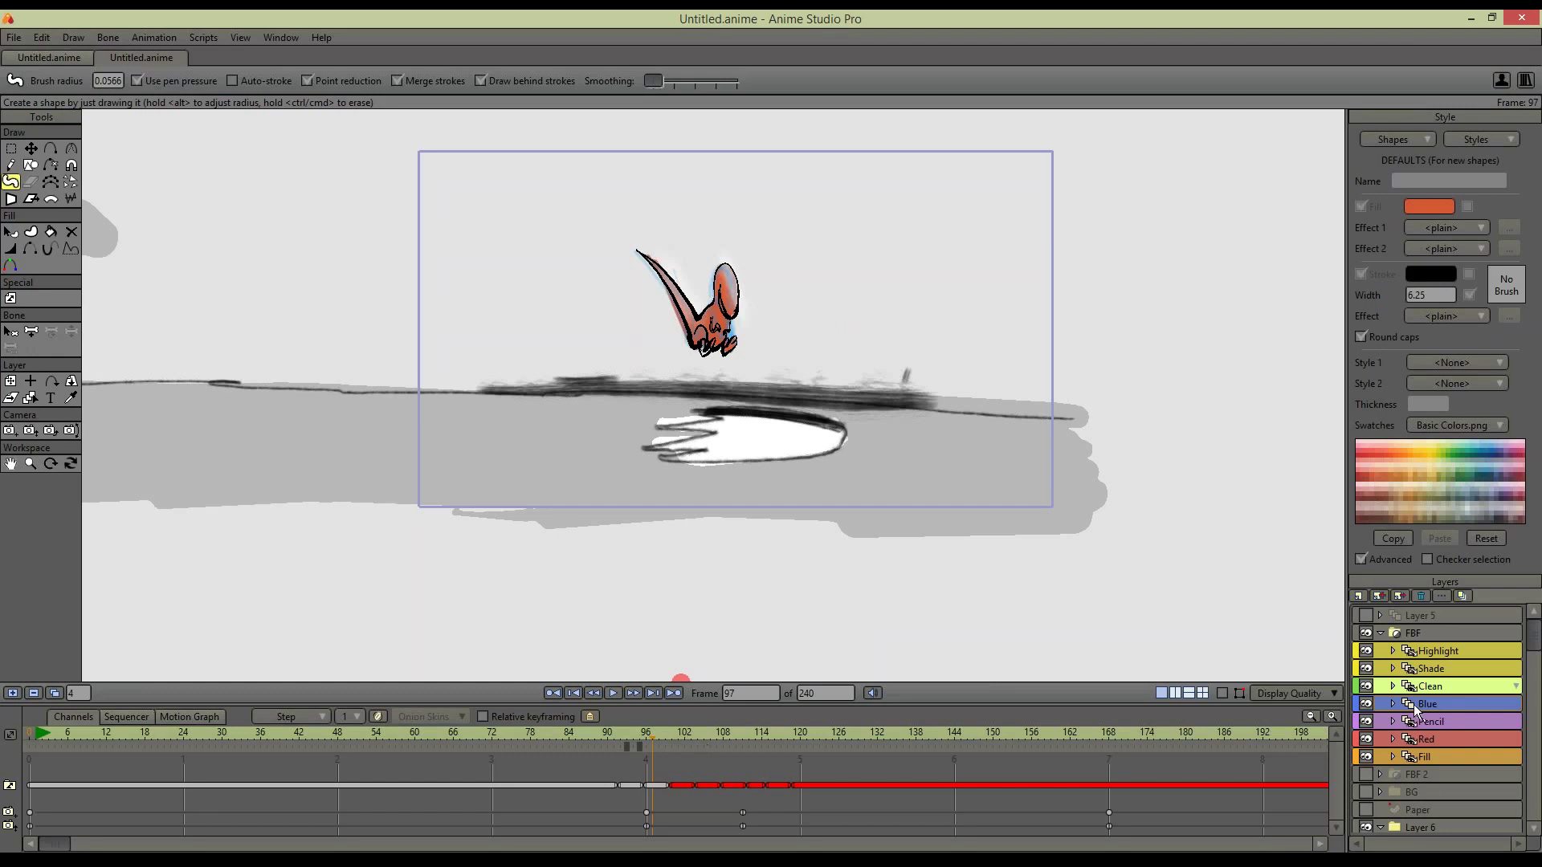
click(1392, 703)
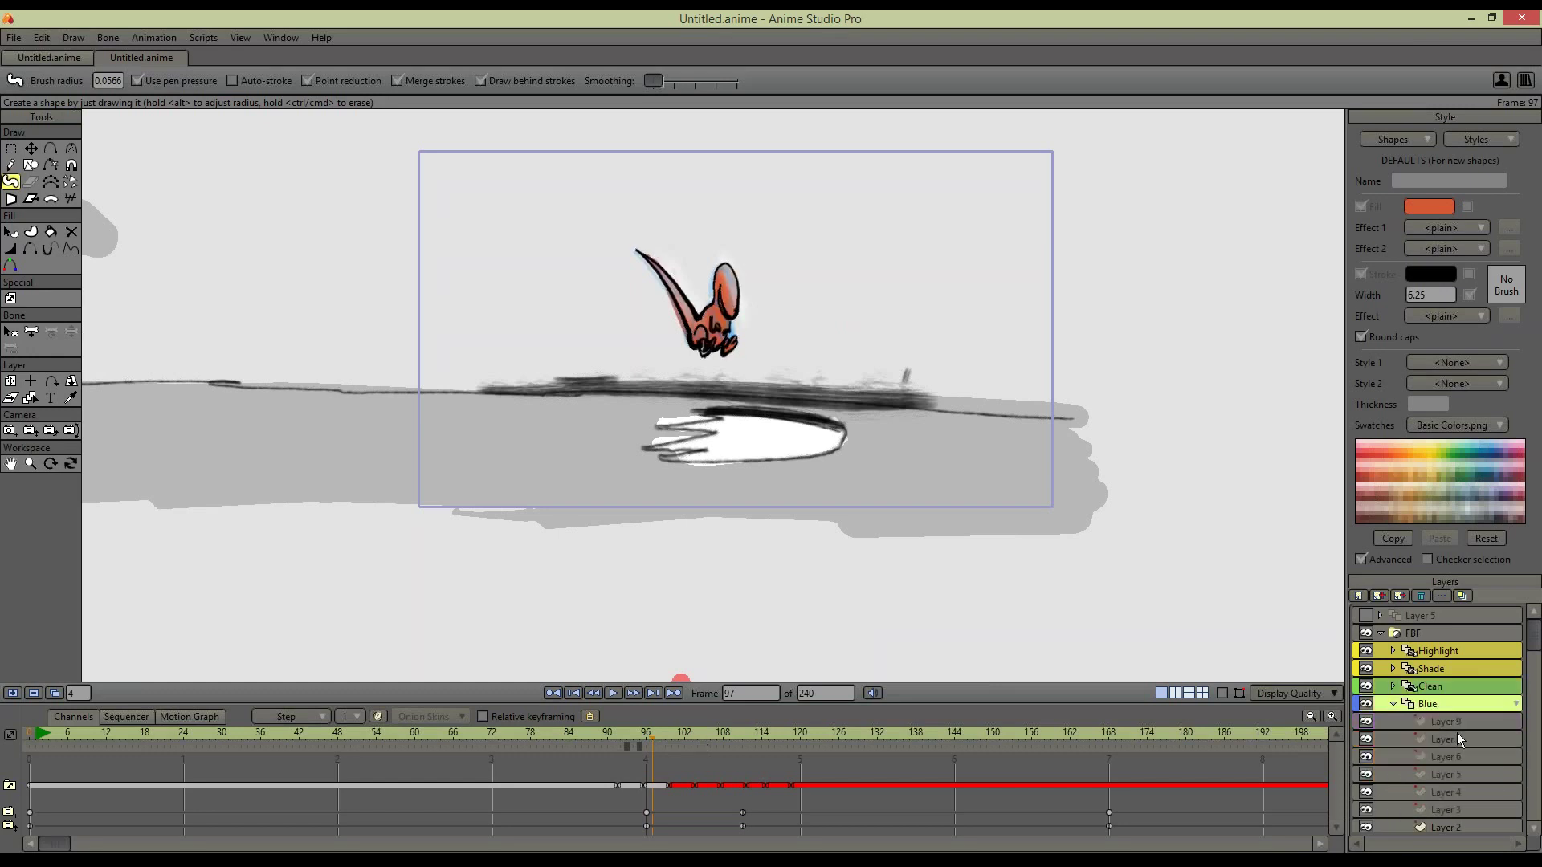
click(1442, 827)
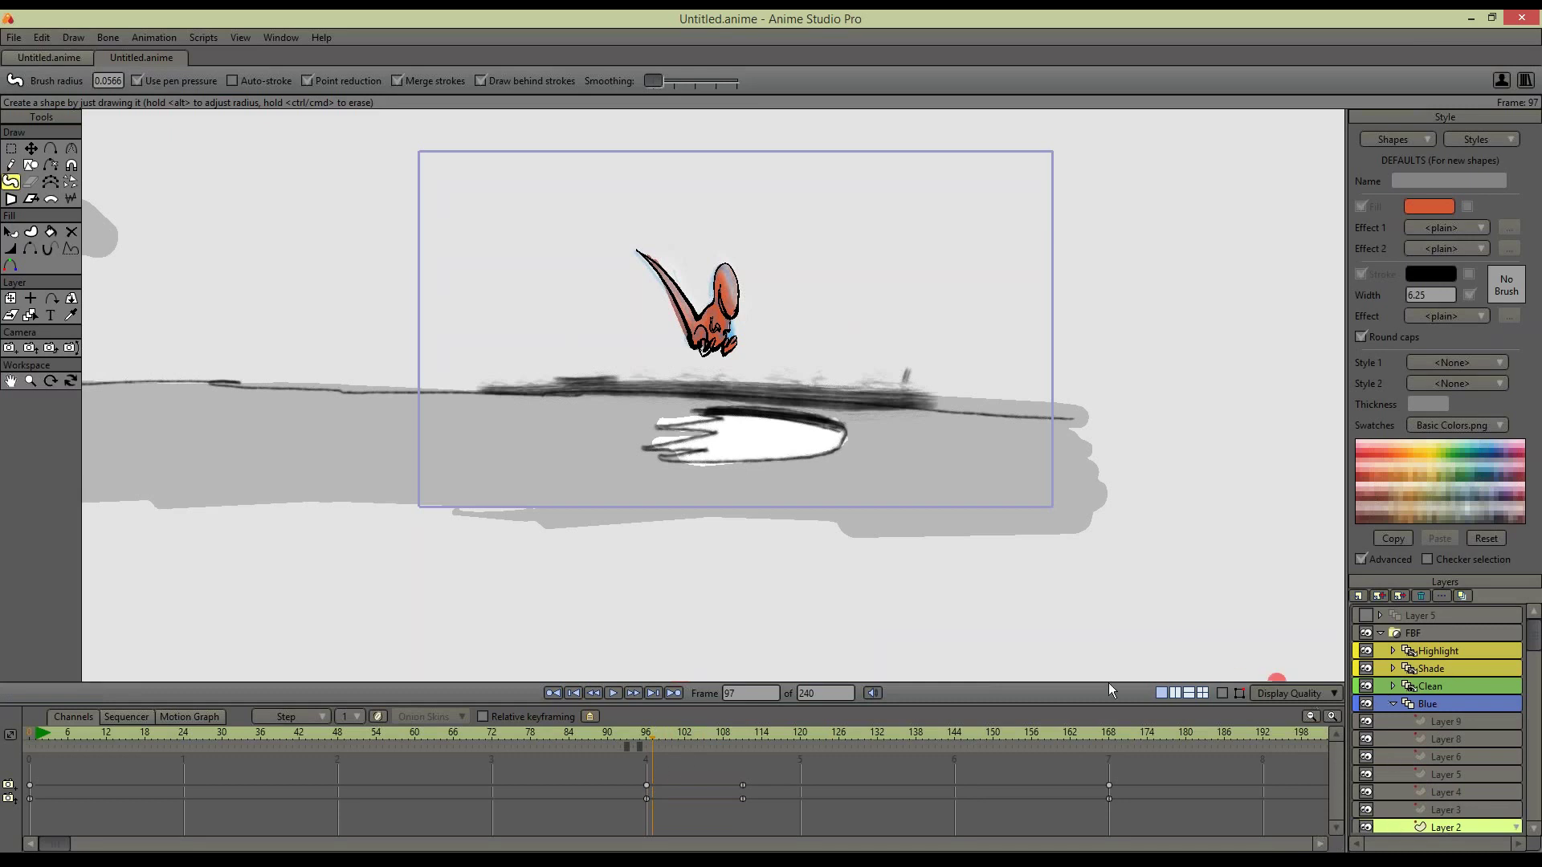
click(1366, 557)
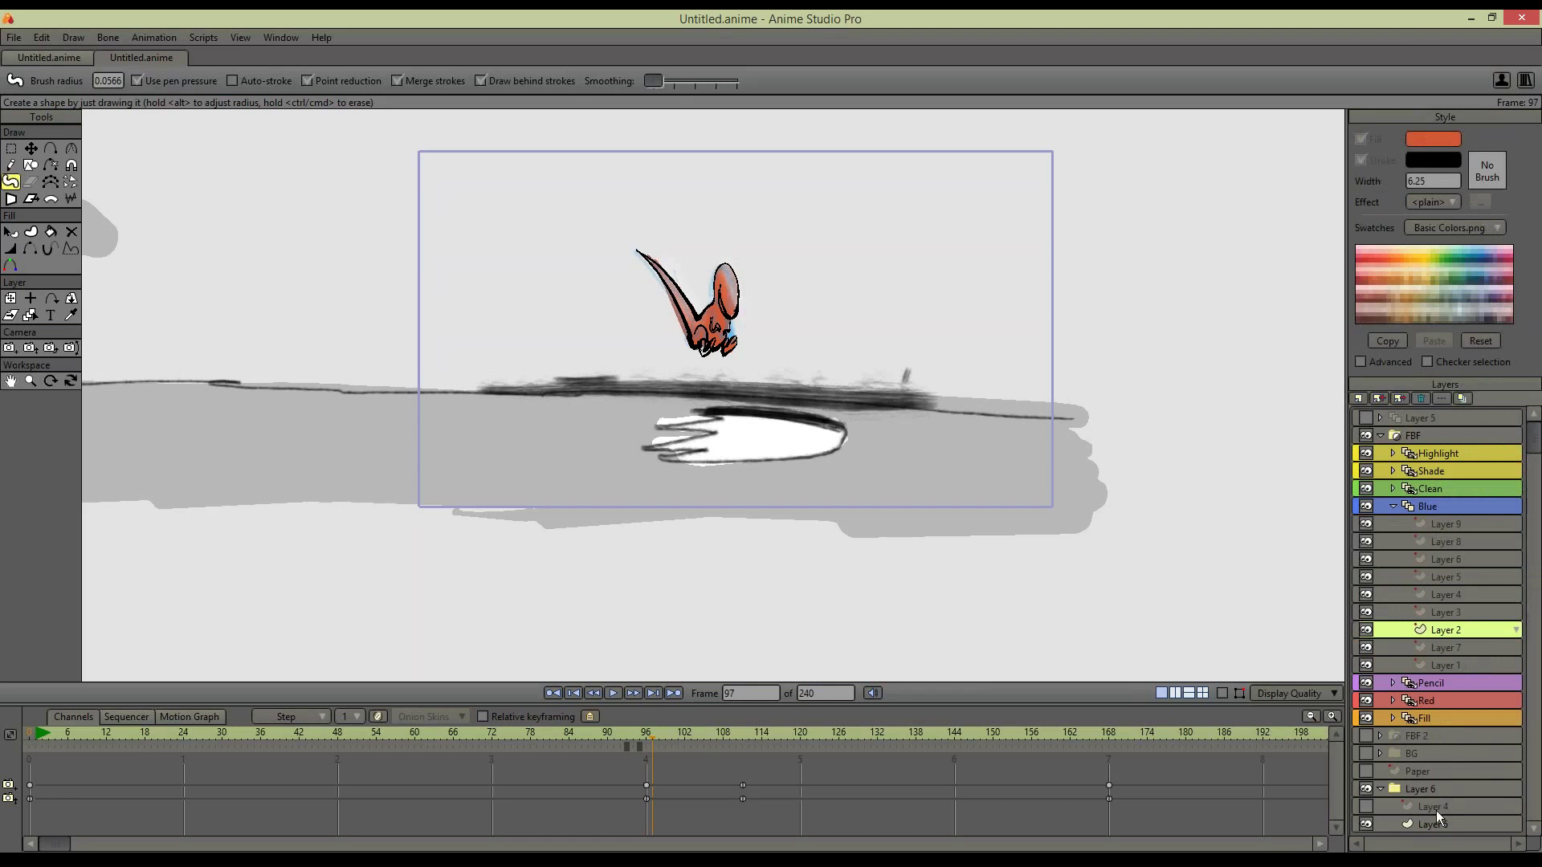
Look through the background drawings on Layers 2, 3 and 4 of the Layer 6 group, ending on Layer 5
drag(1536, 464, 1535, 779)
click(1452, 772)
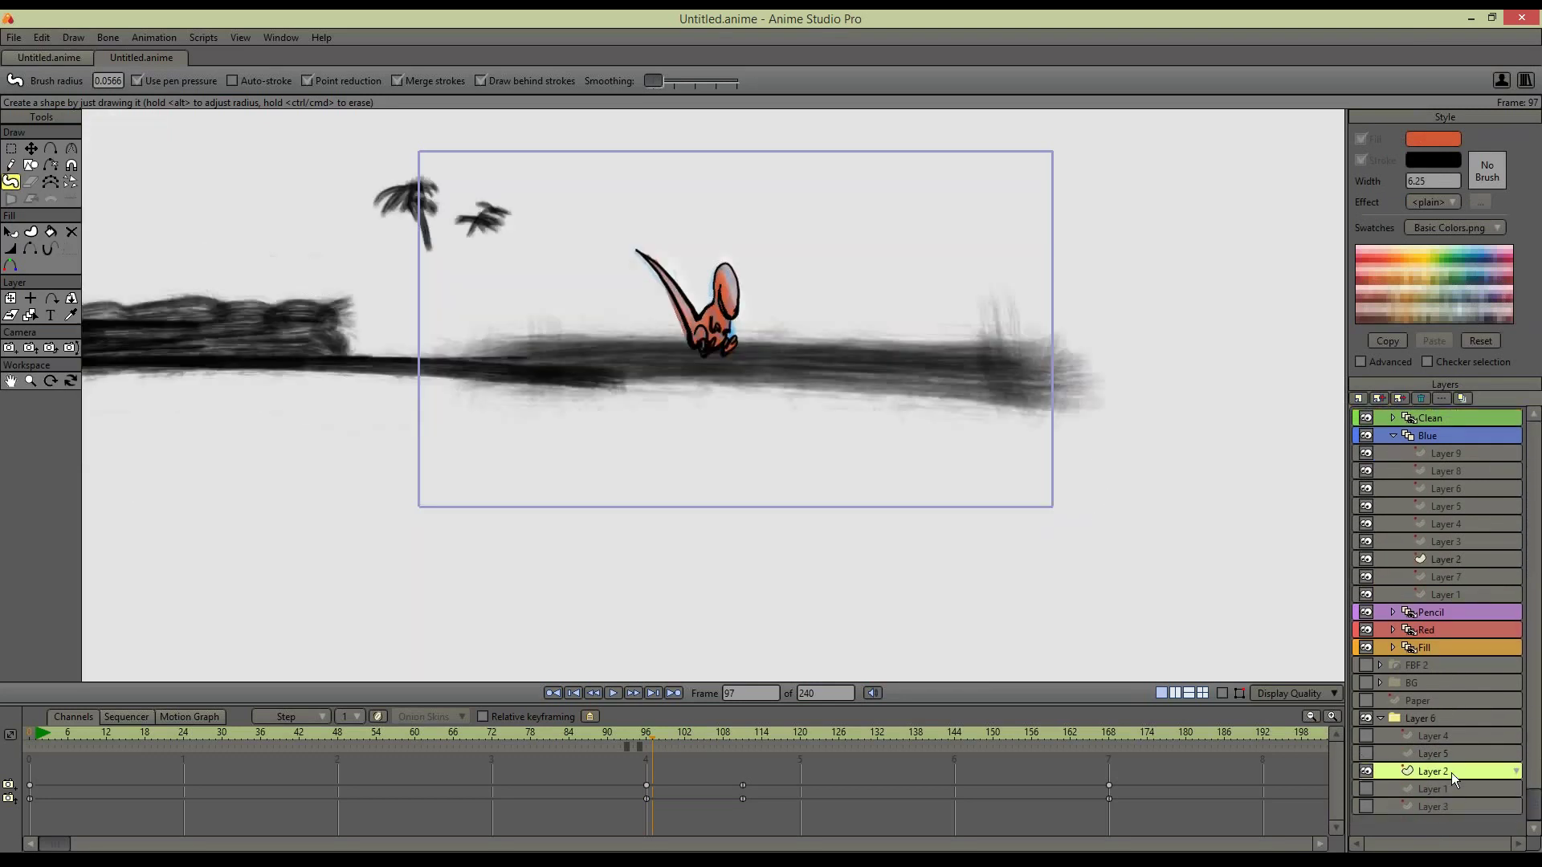
click(1444, 804)
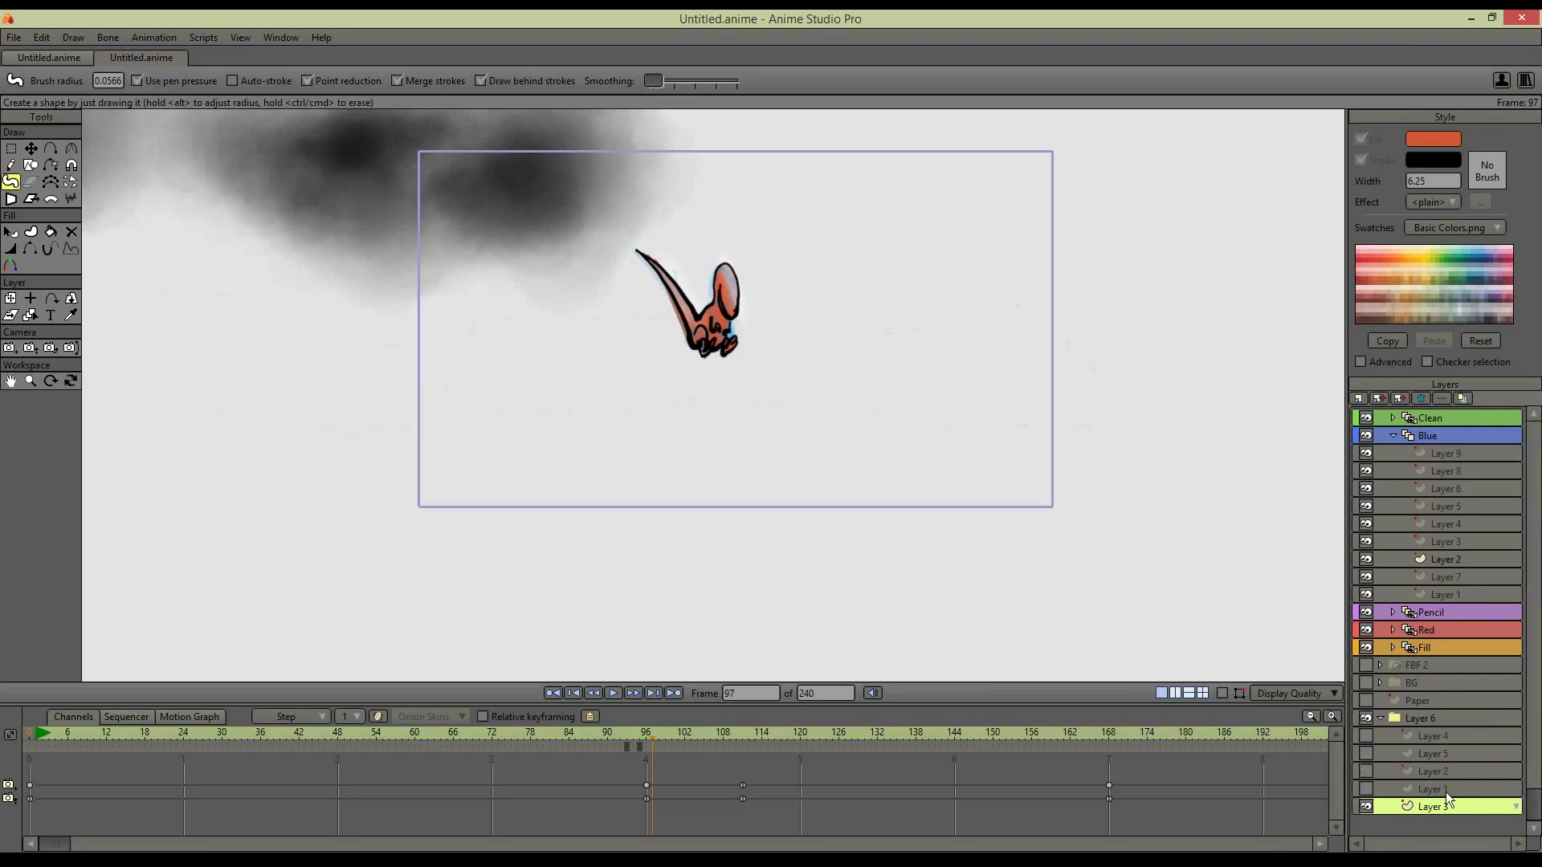
click(1445, 740)
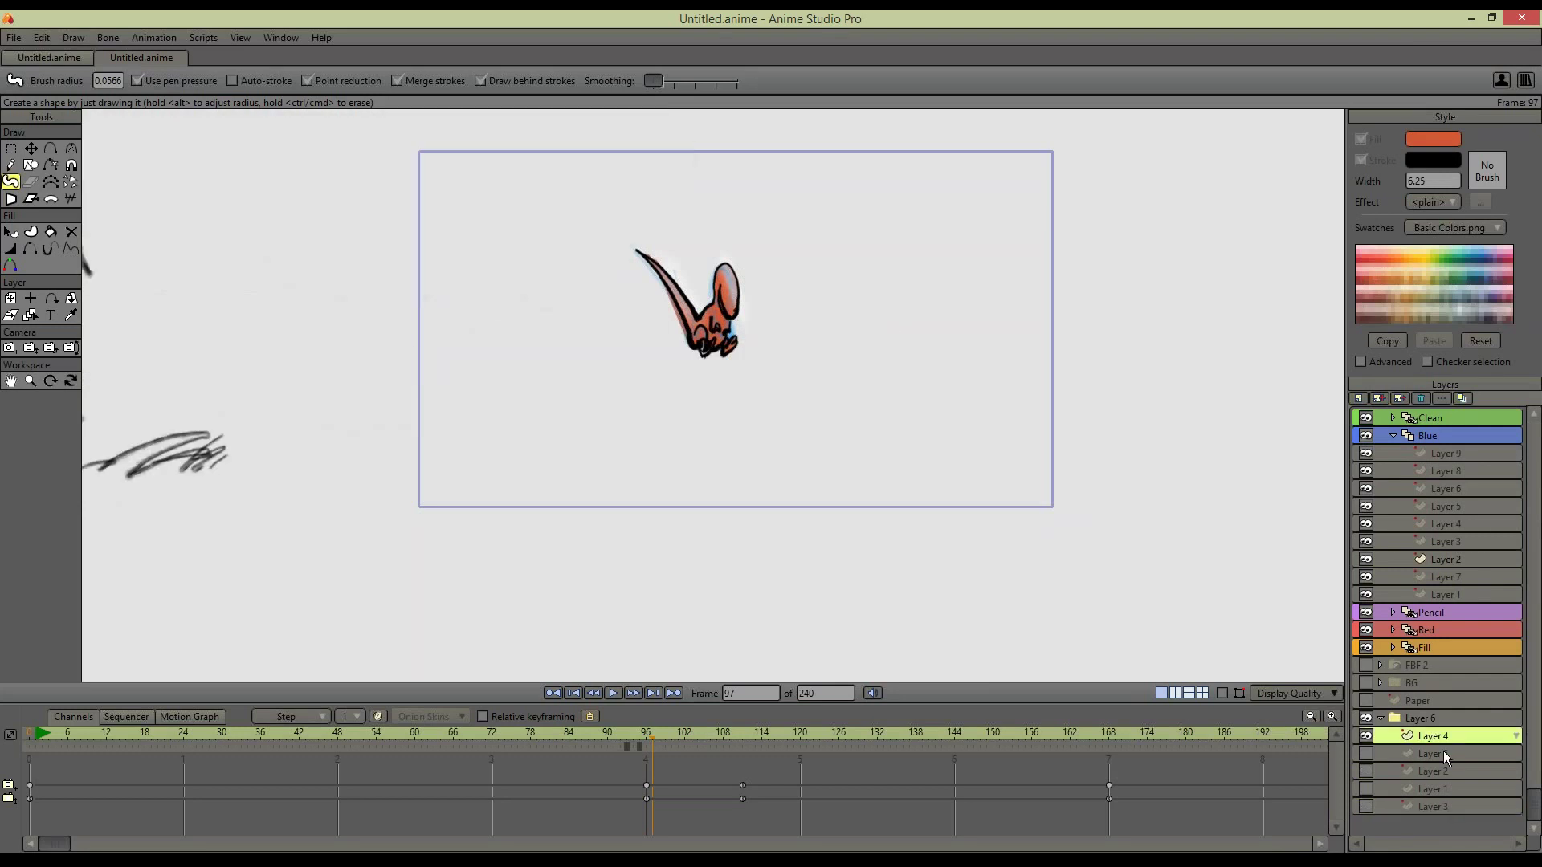
click(1443, 753)
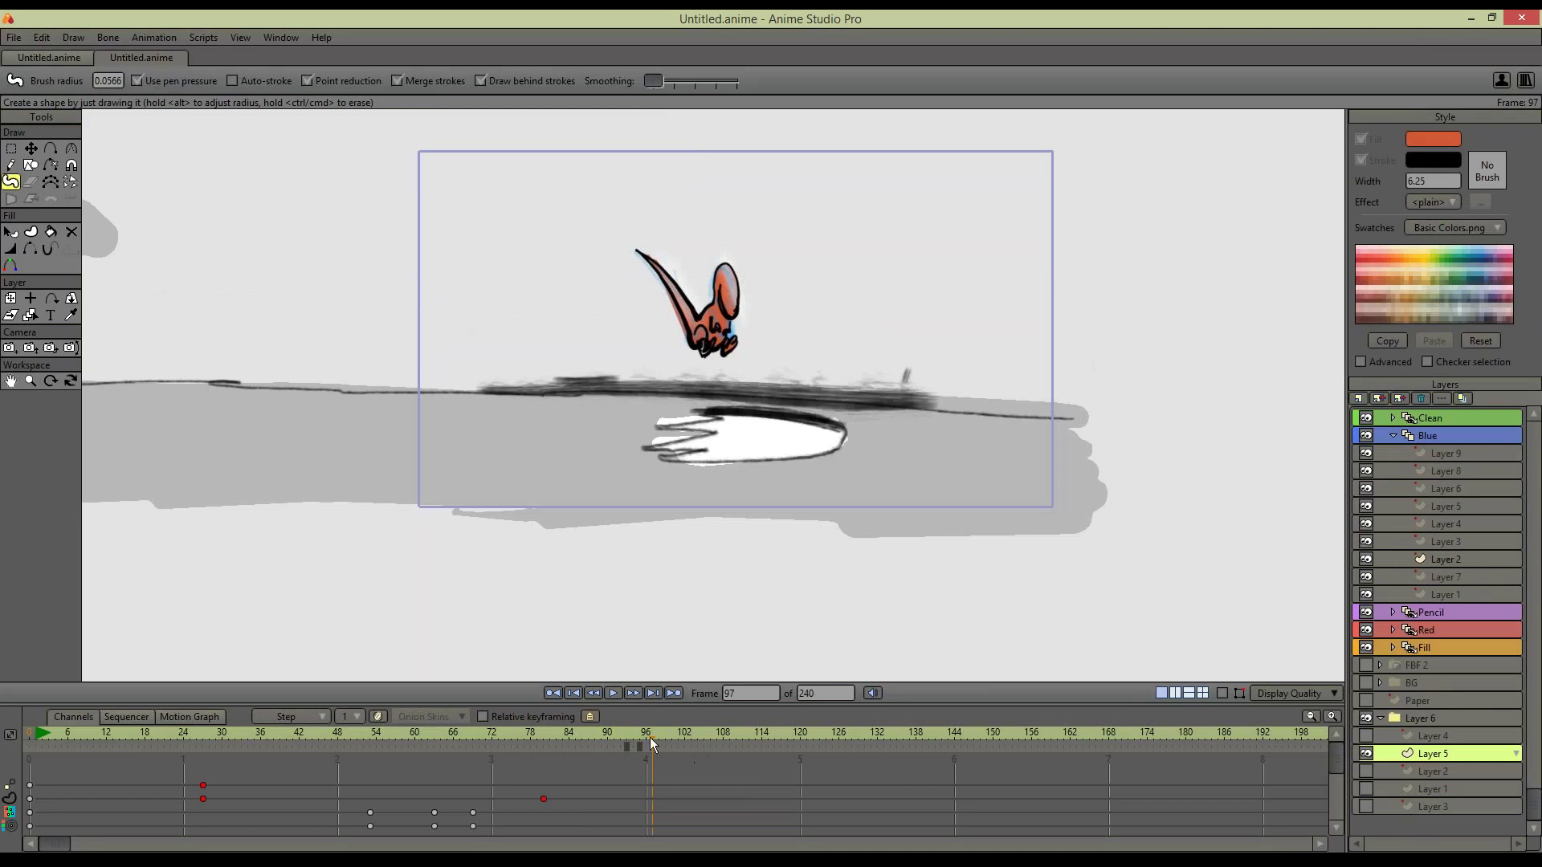
Go to frame 96 and collapse the Layer 6 and FBF groups
drag(649, 742, 640, 749)
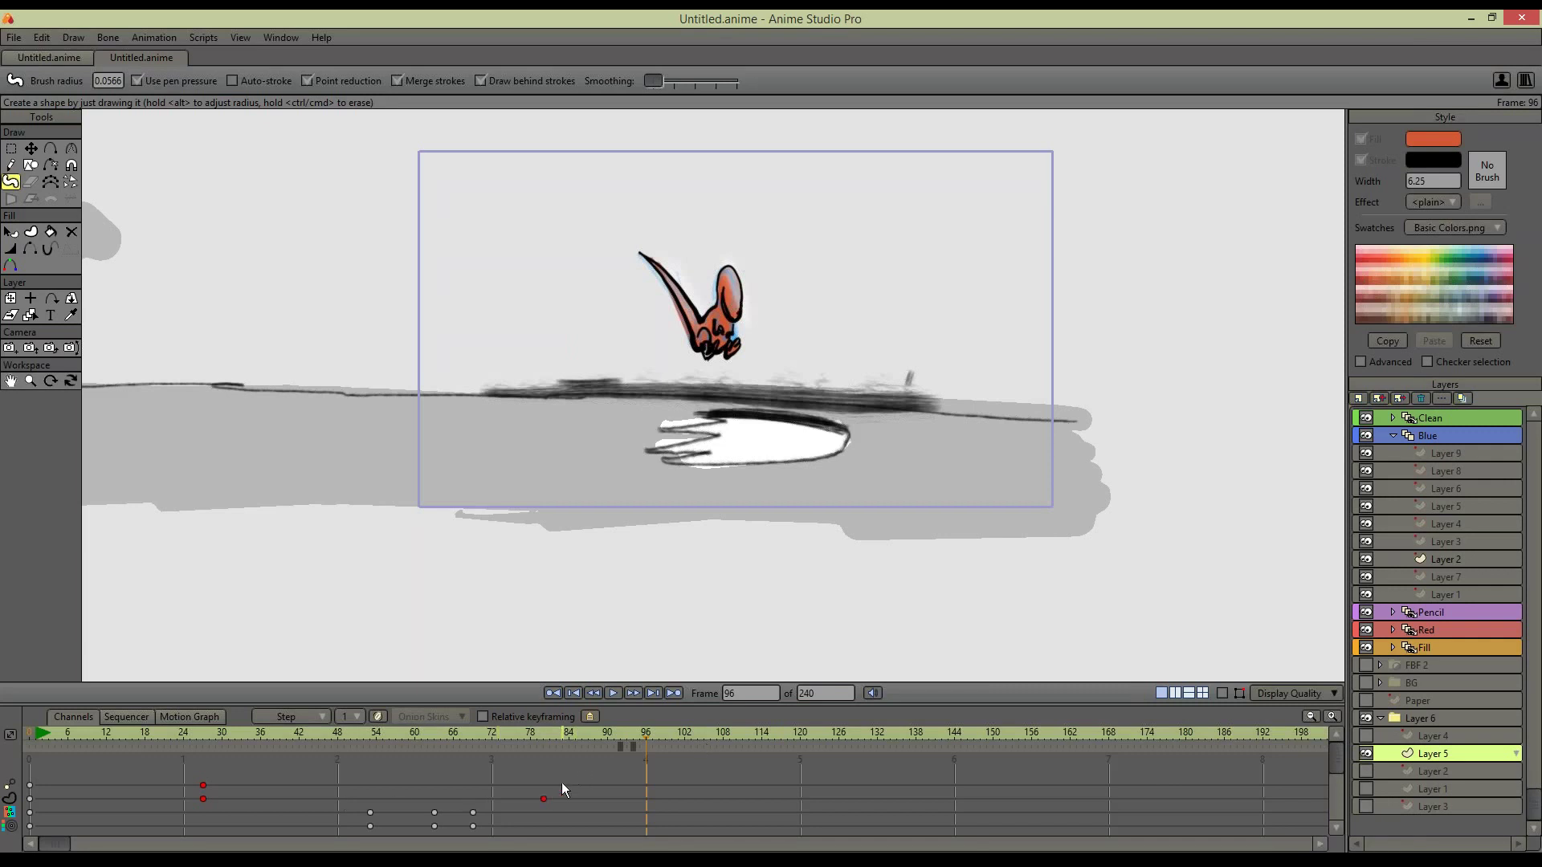
click(1379, 716)
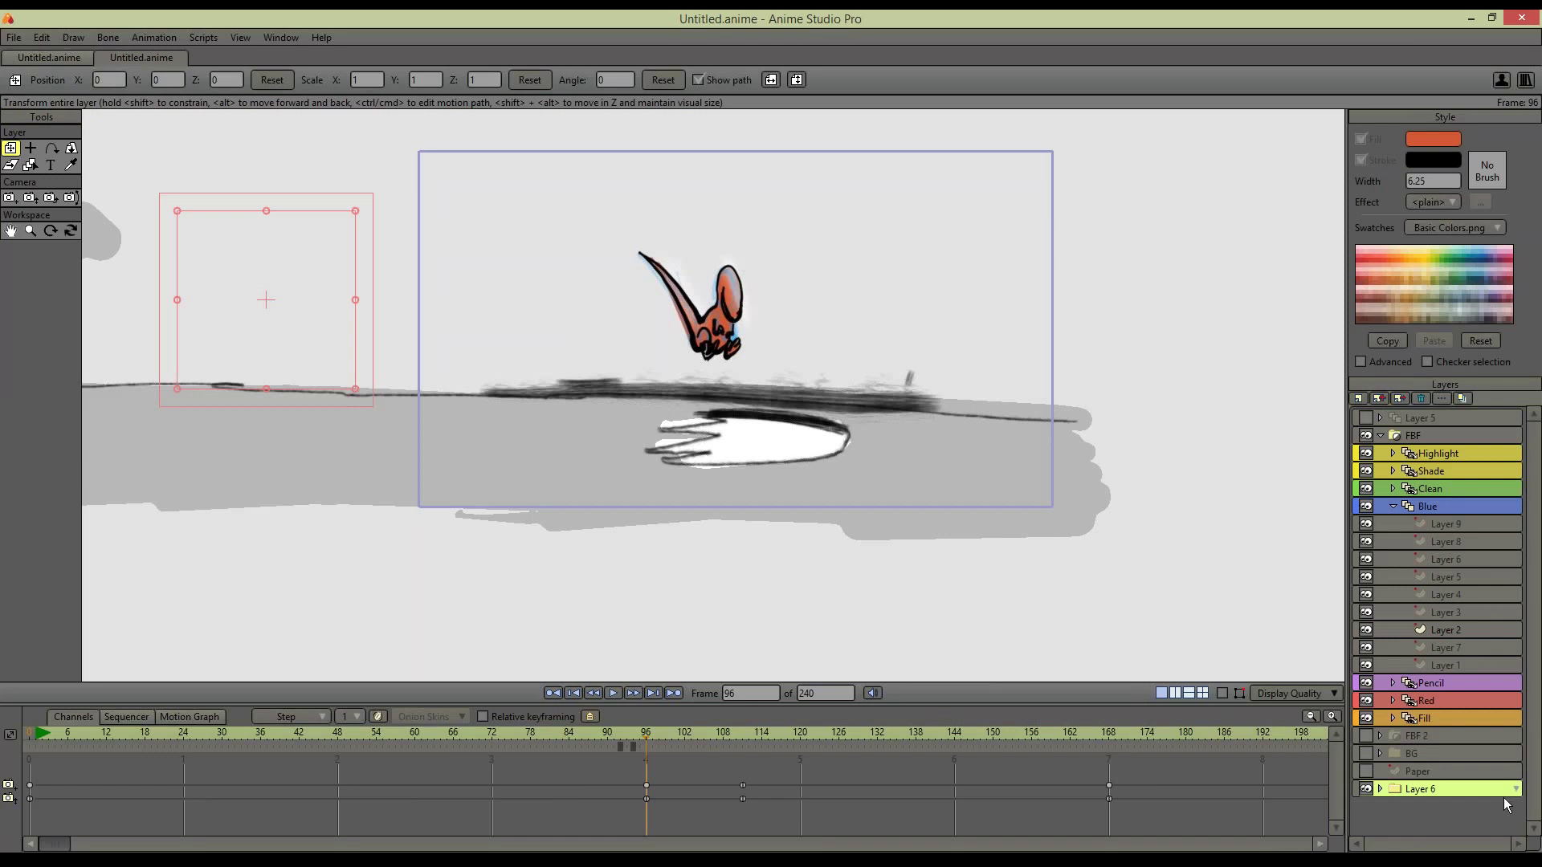
click(1381, 436)
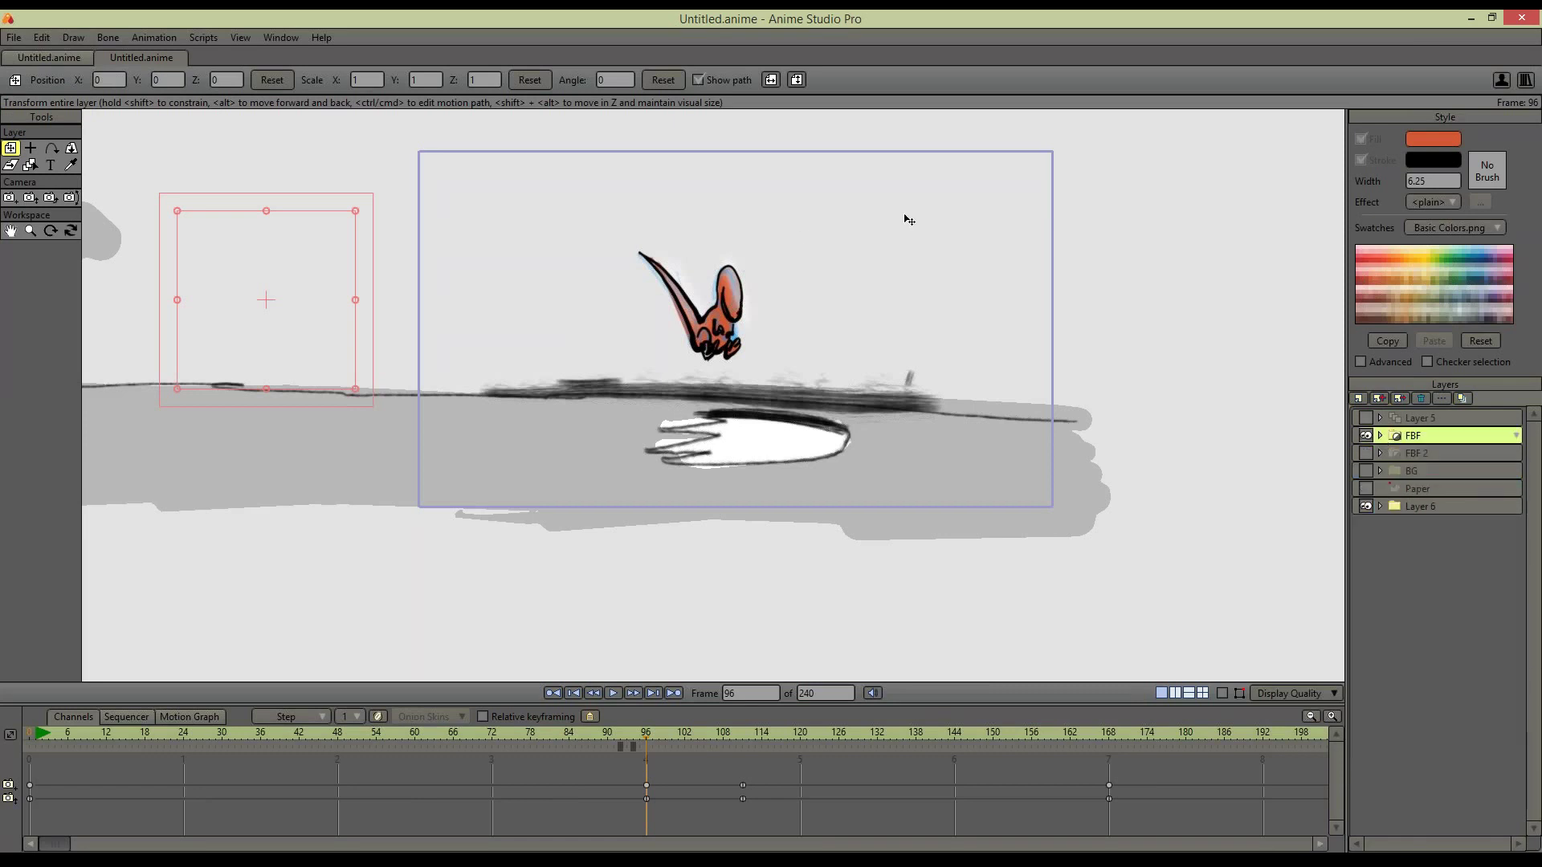
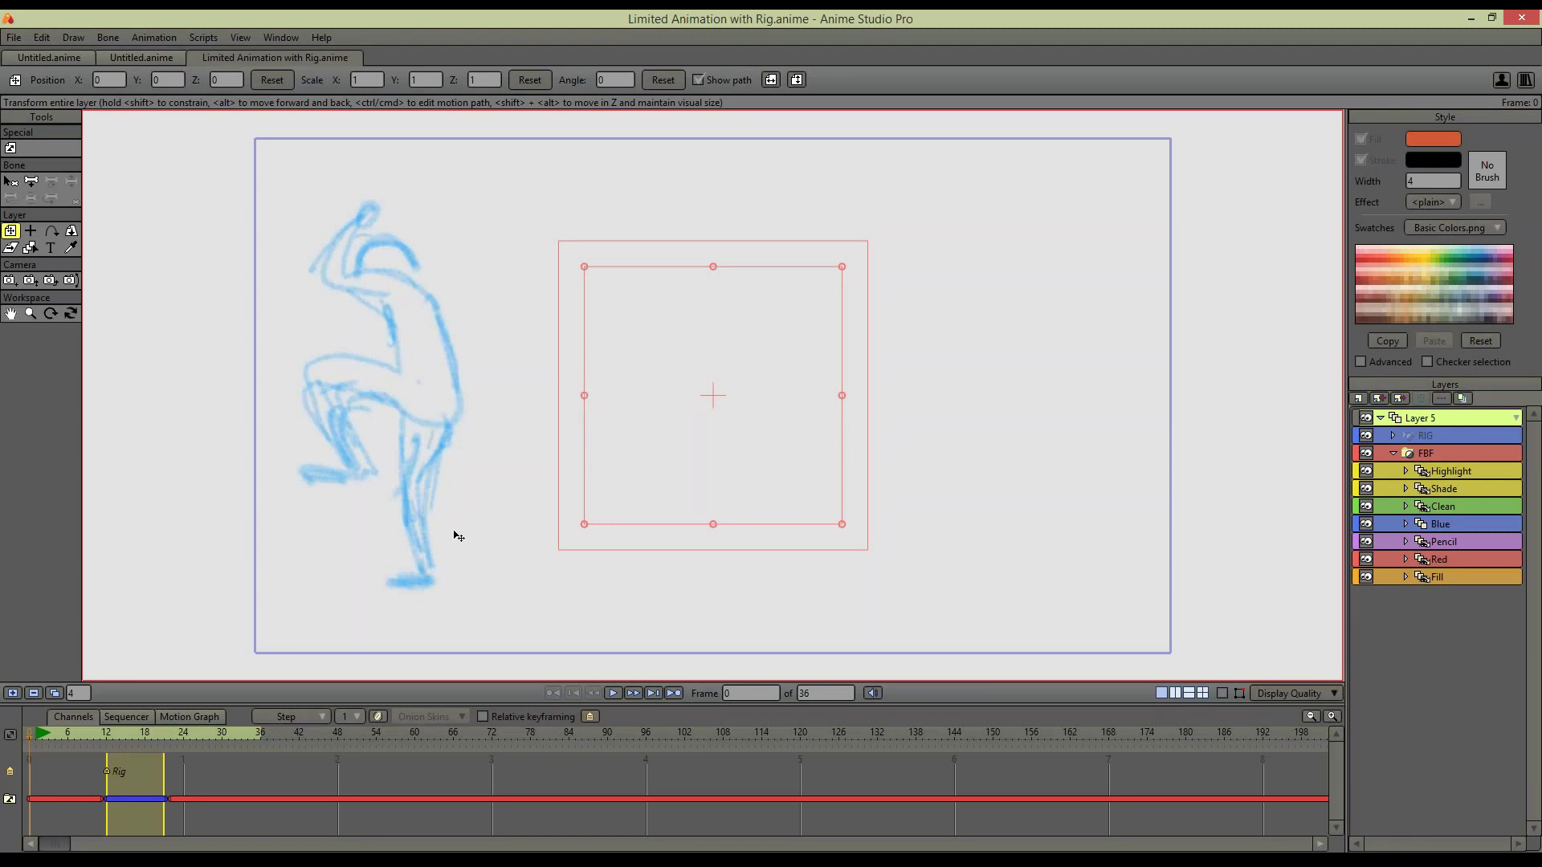
Preview the blue rough drawings of the Limited Animation with Rig file by scrubbing back and forth up to about frame 29
click(64, 739)
mouse_move(66, 738)
mouse_down()
mouse_move(151, 765)
mouse_move(108, 763)
mouse_up()
click(1222, 694)
click(103, 734)
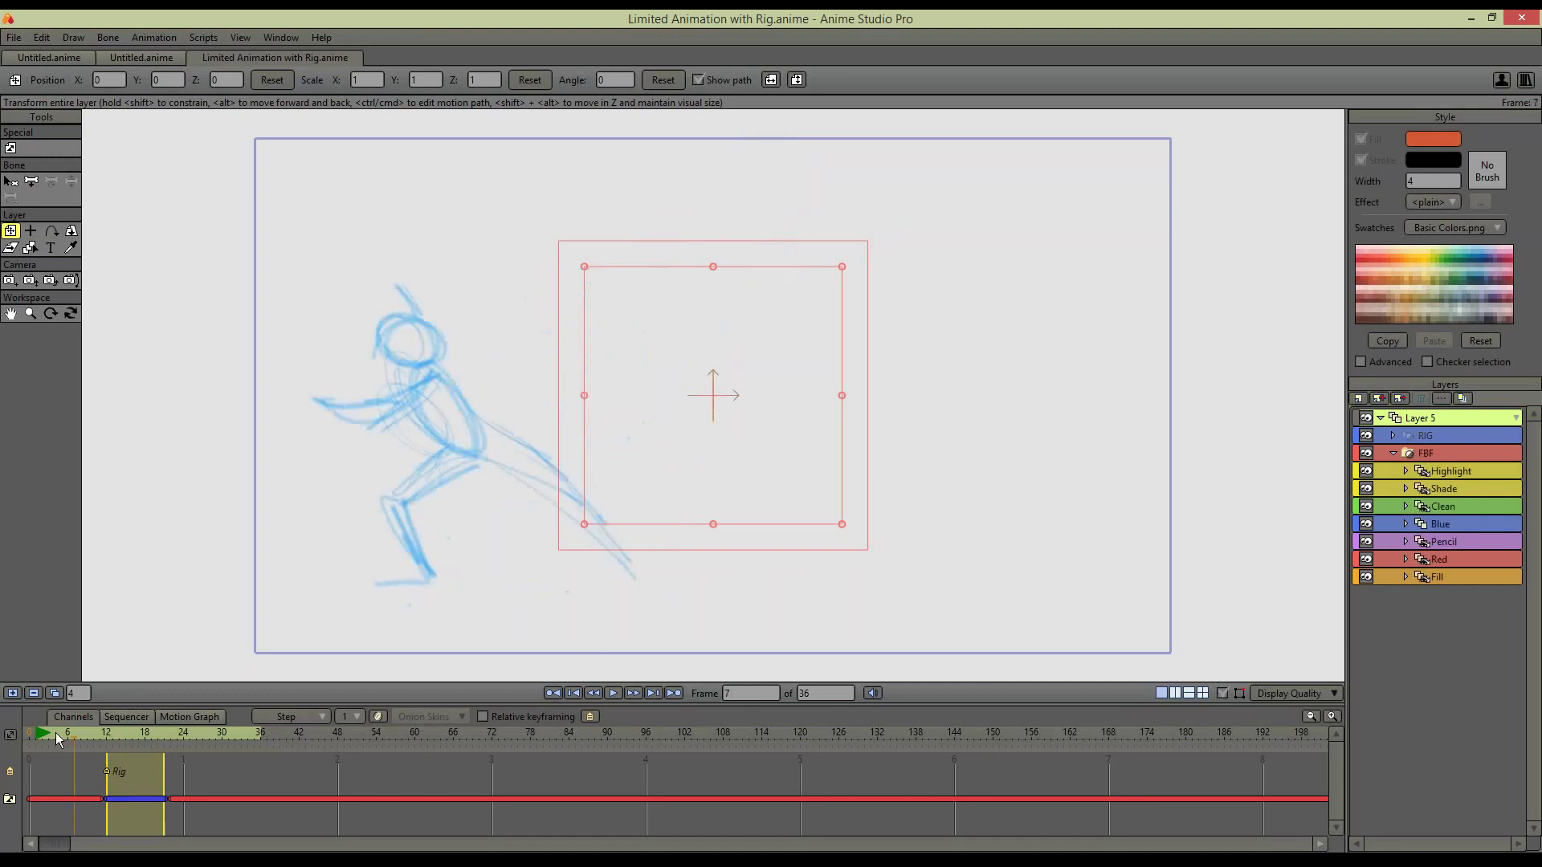
drag(34, 732, 204, 773)
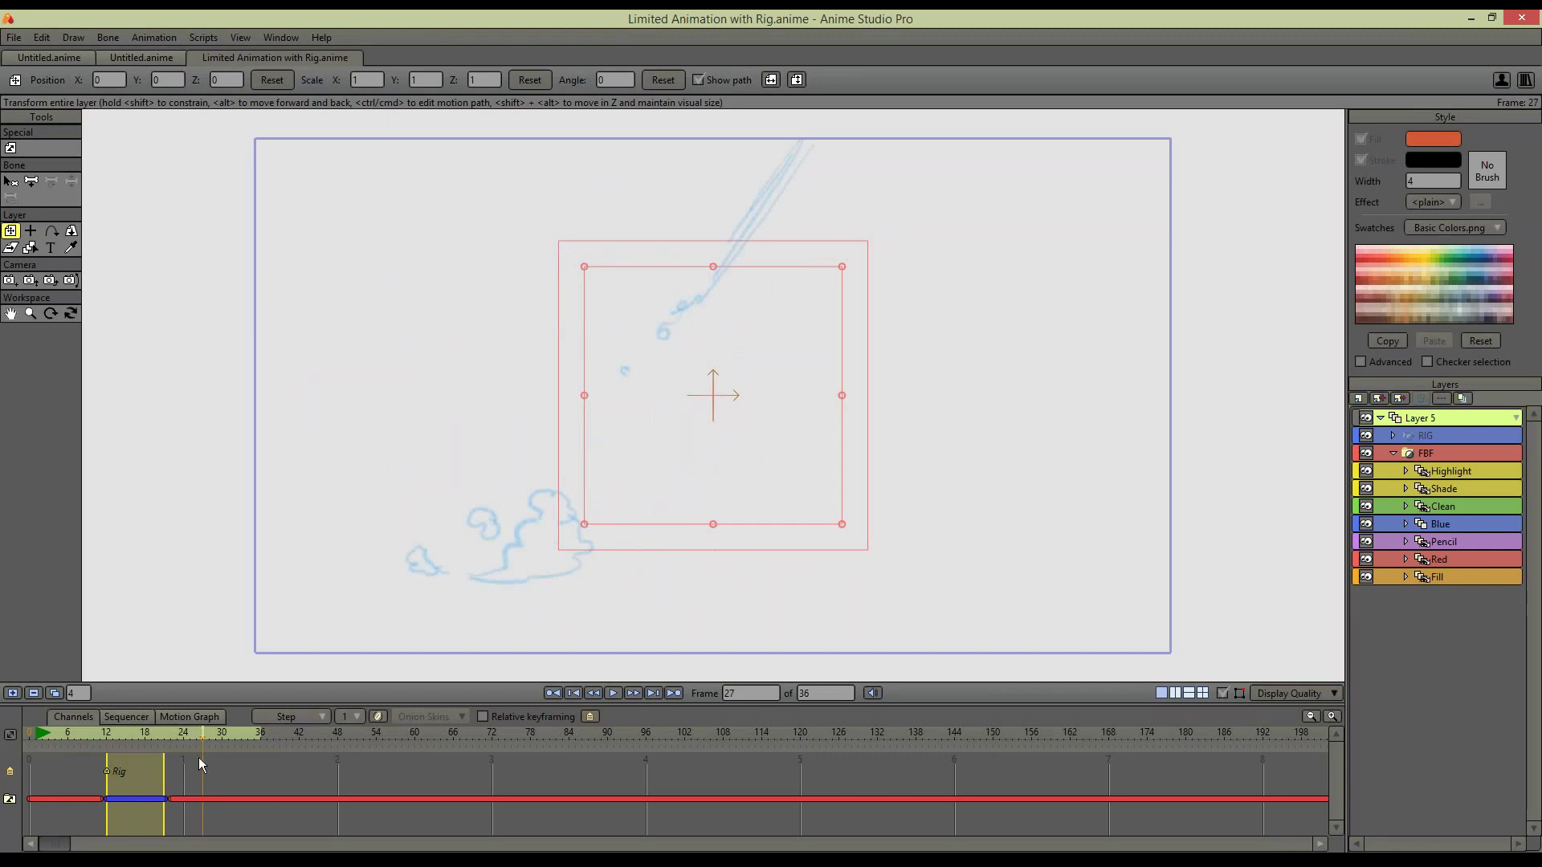
click(70, 732)
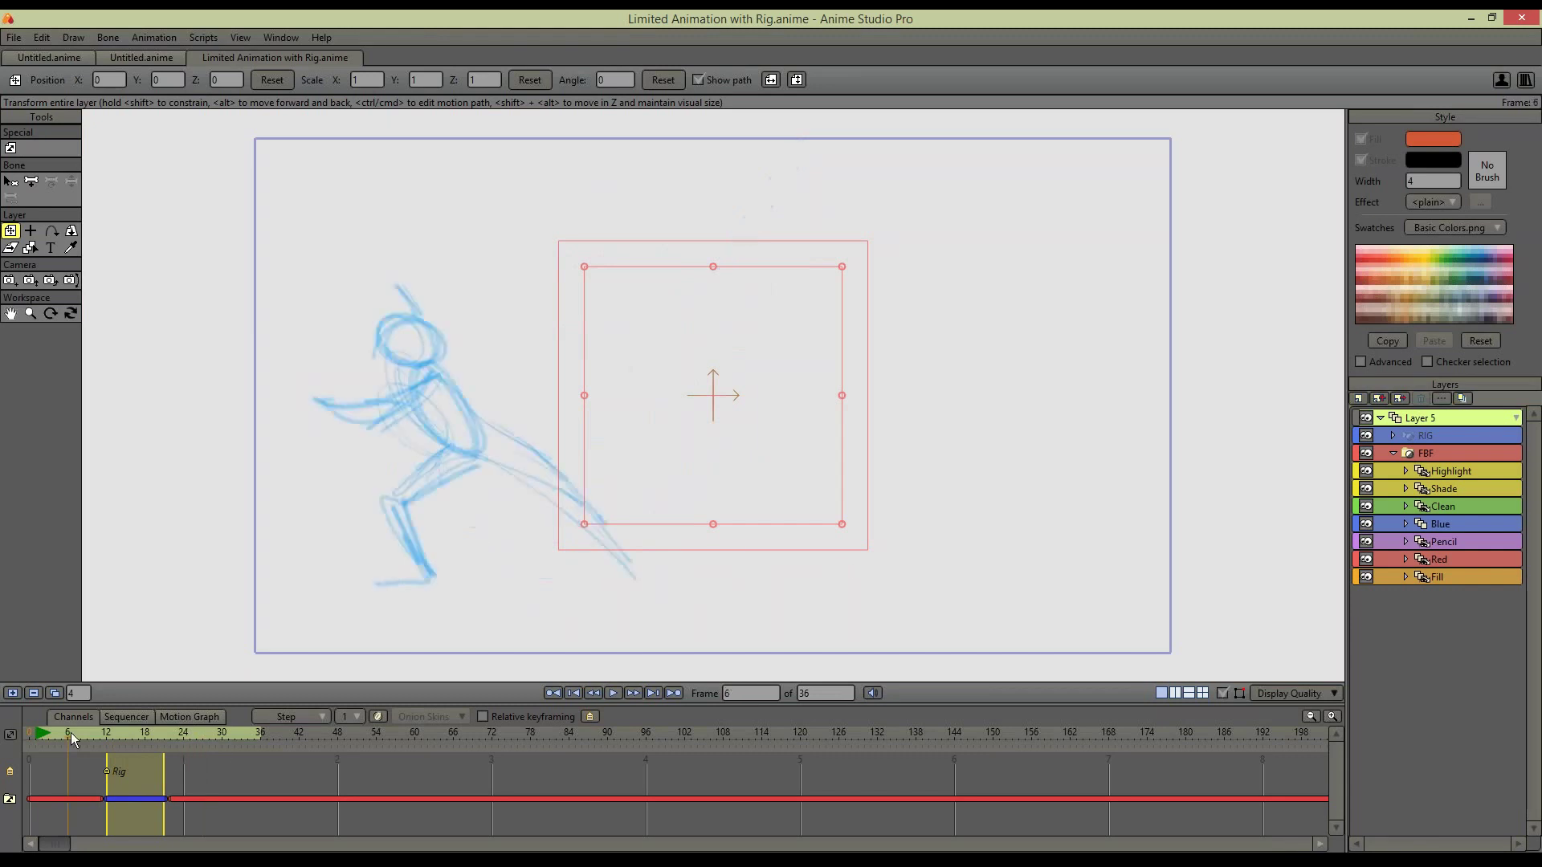
drag(70, 732, 44, 740)
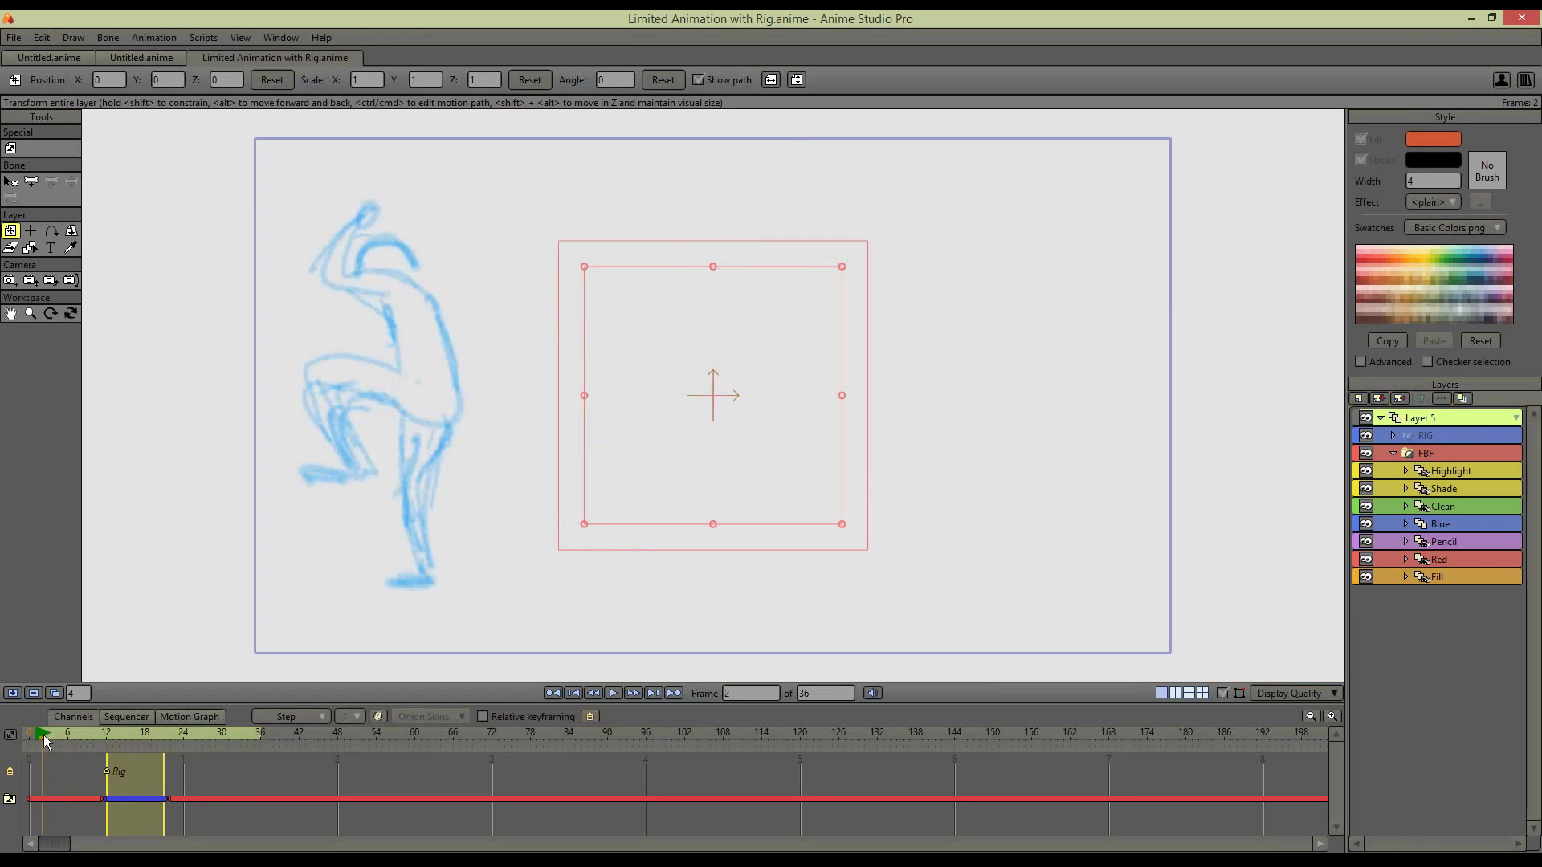
mouse_move(58, 744)
mouse_down()
mouse_move(170, 758)
mouse_move(153, 760)
mouse_move(228, 738)
mouse_move(178, 735)
mouse_move(217, 738)
mouse_up()
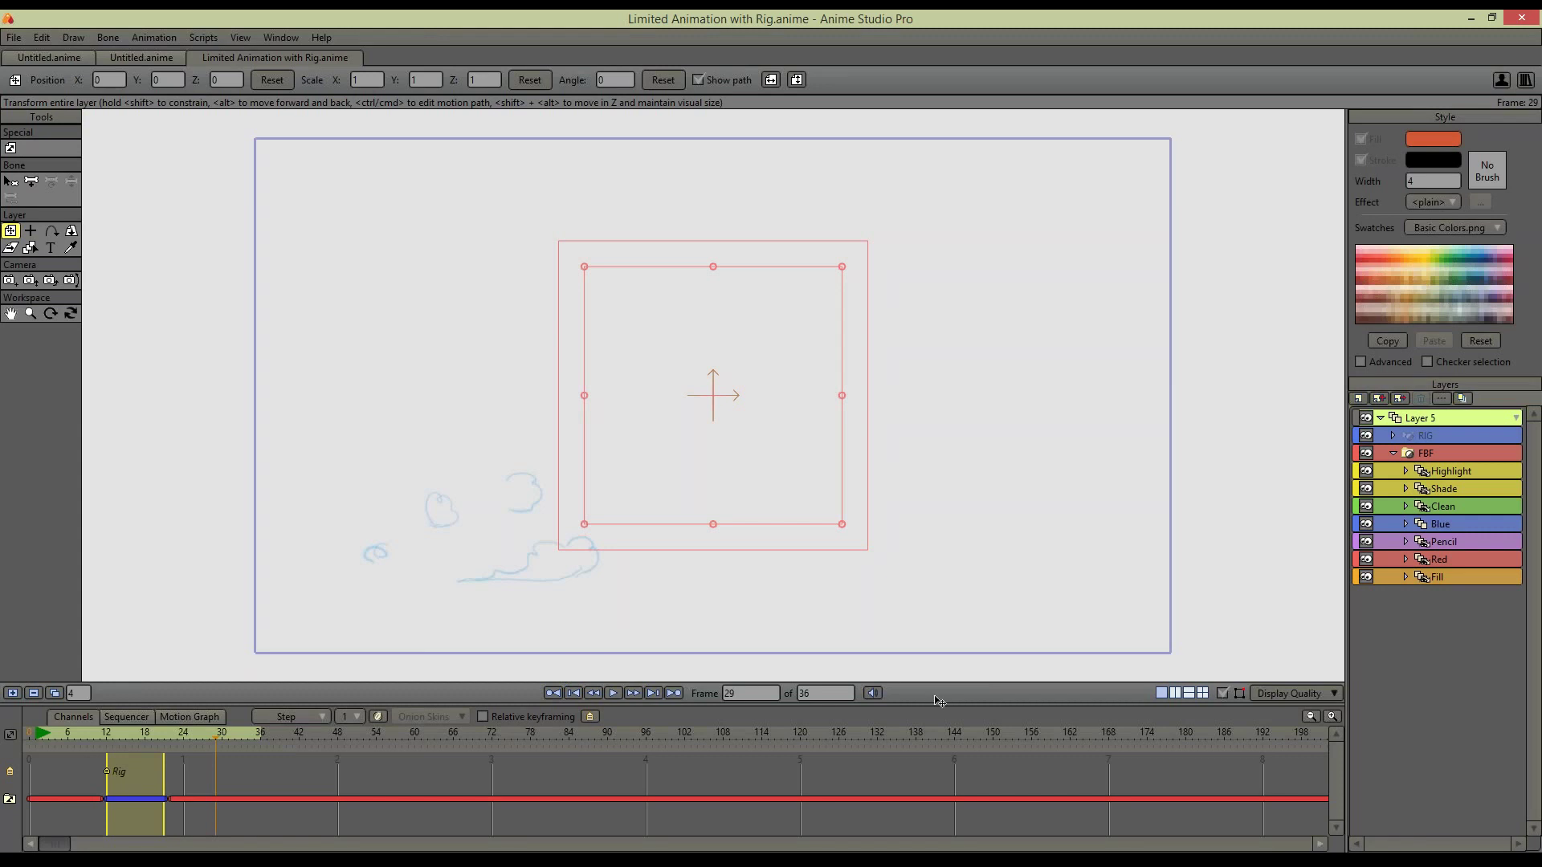
Scrub the rough drawings back to frame 9, then create a new blank document
mouse_move(138, 735)
mouse_down()
mouse_move(180, 741)
mouse_move(87, 739)
mouse_up()
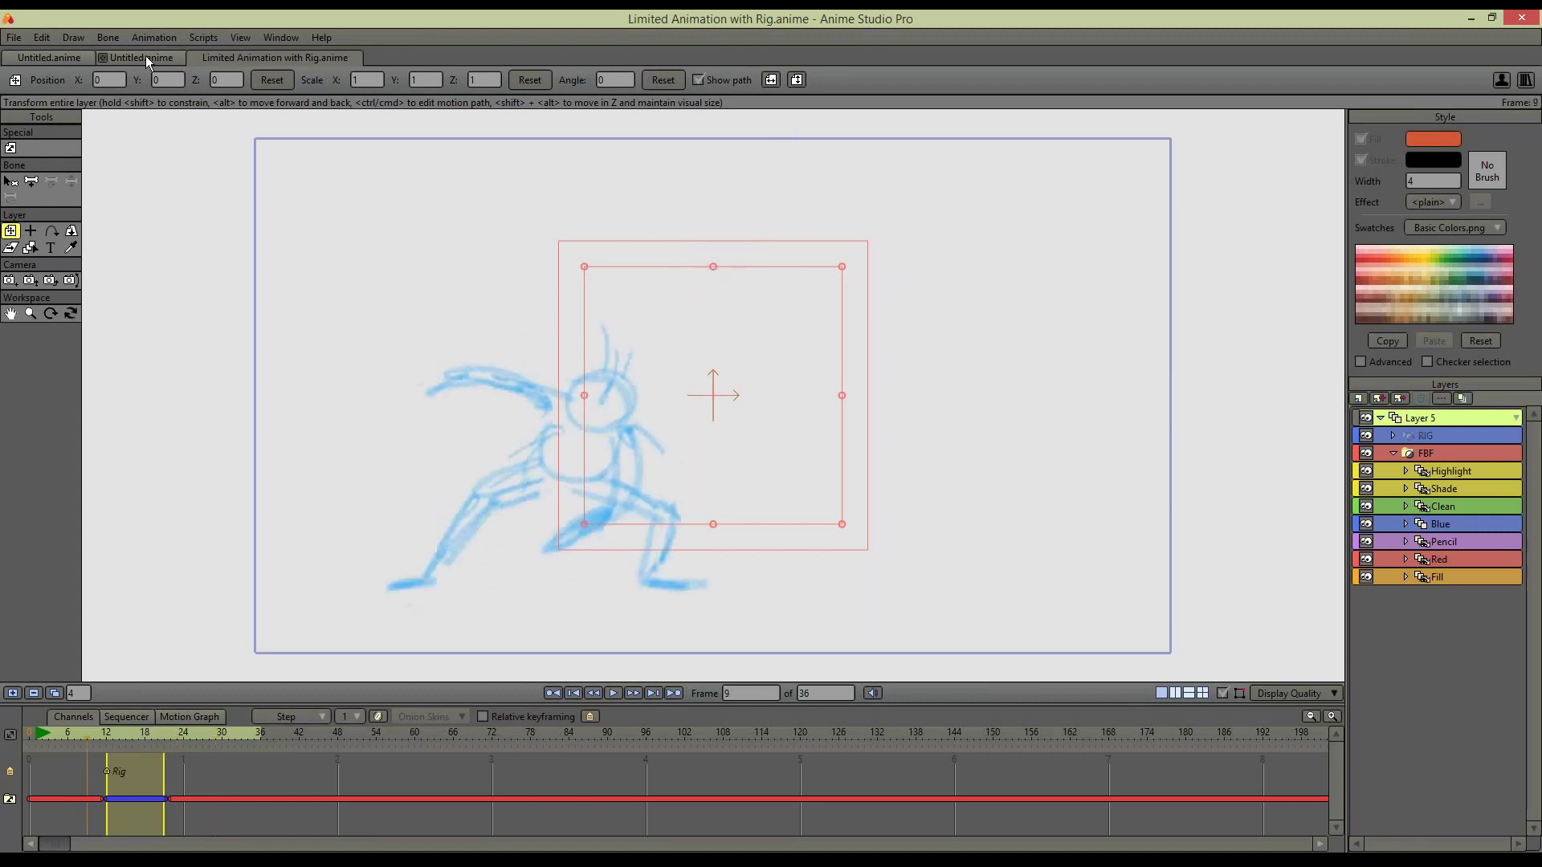
click(146, 57)
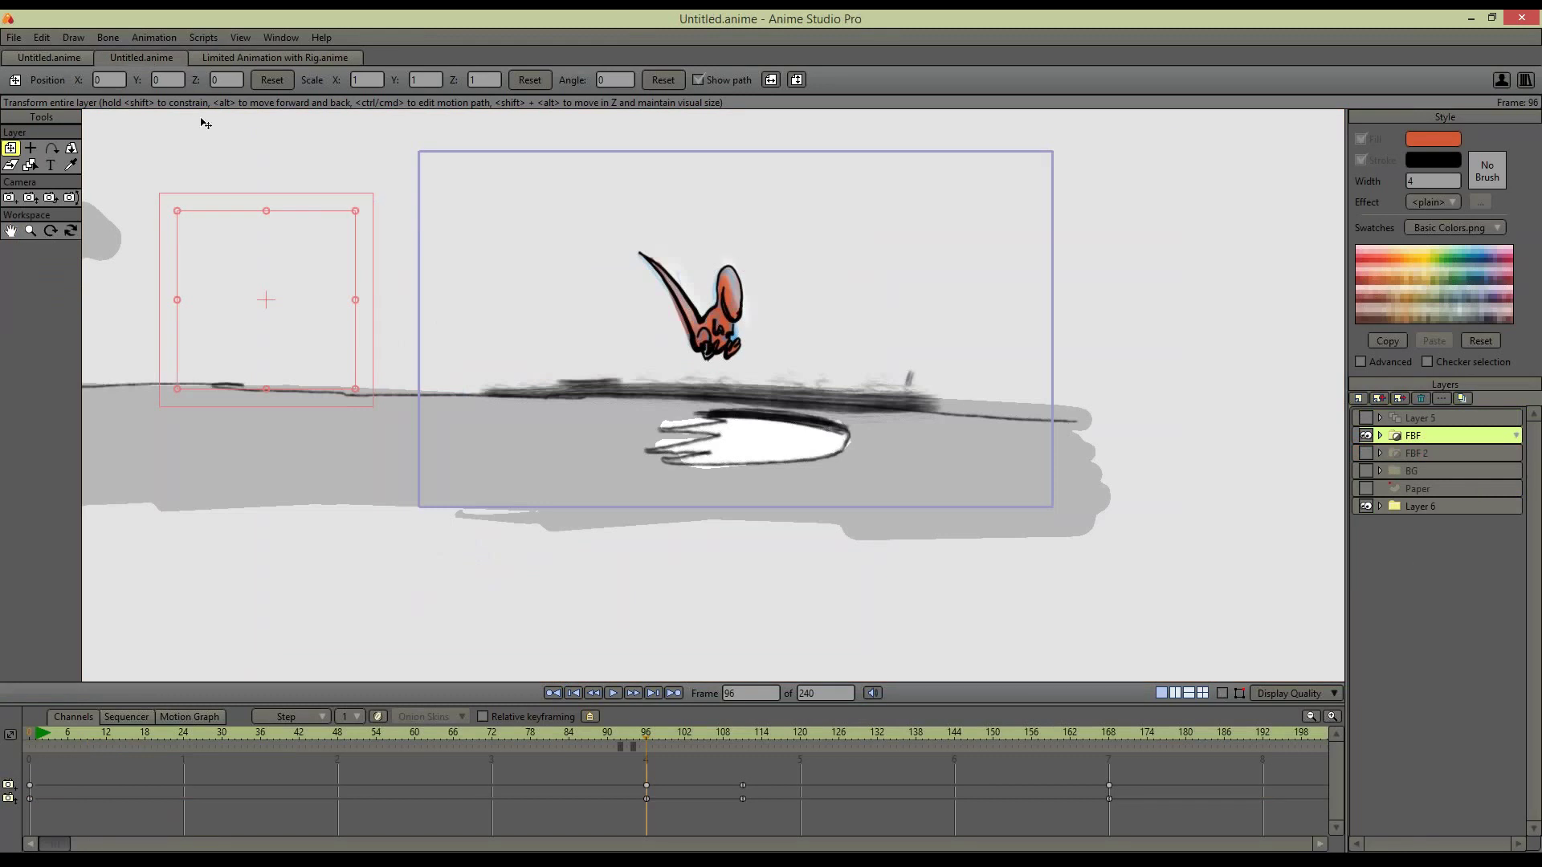
click(15, 39)
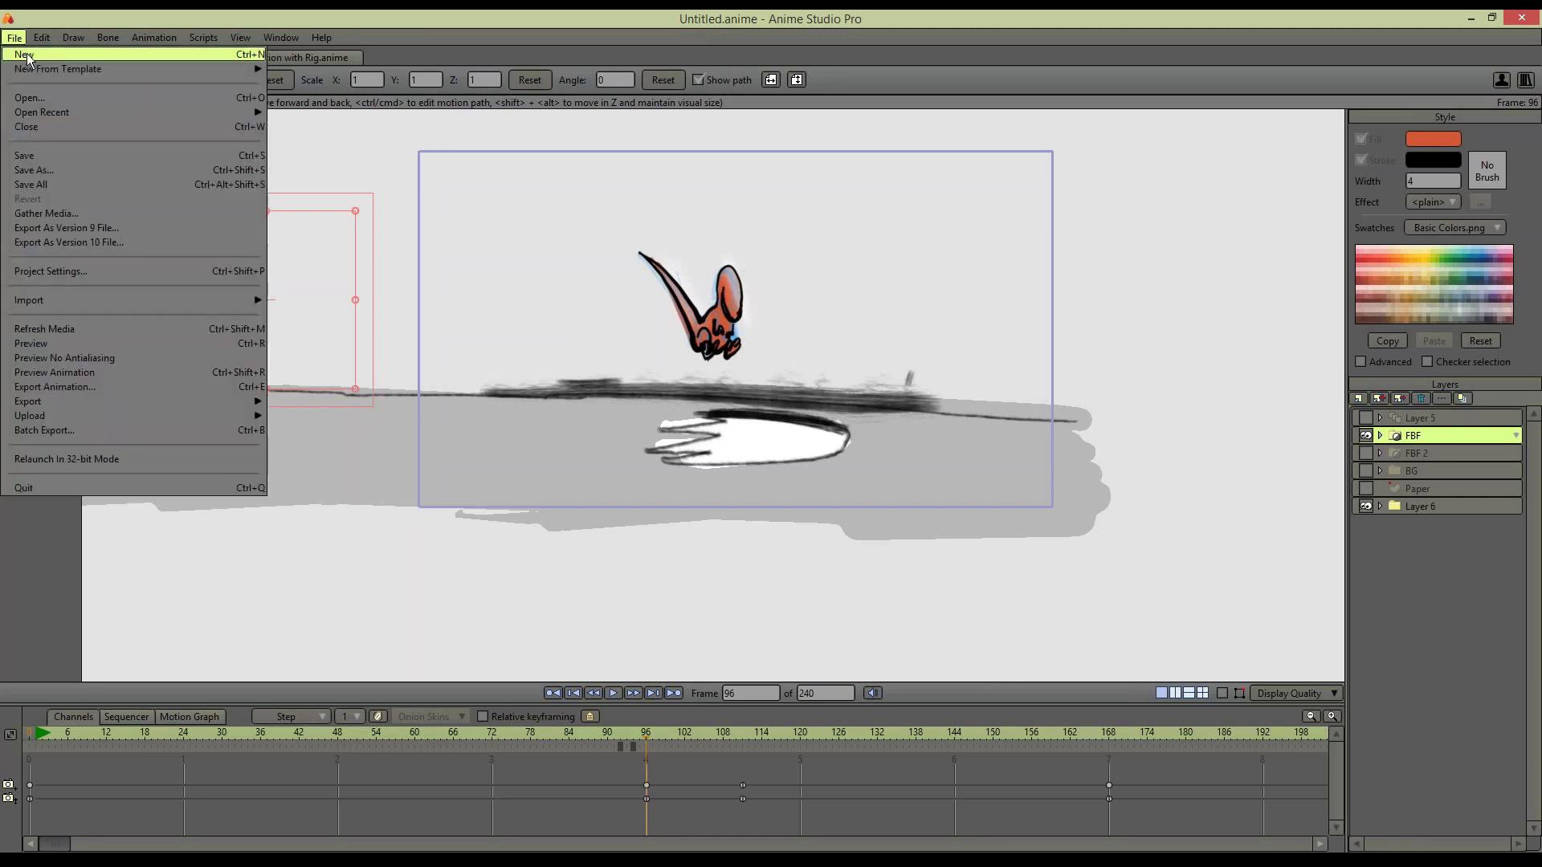
click(65, 56)
key(r)
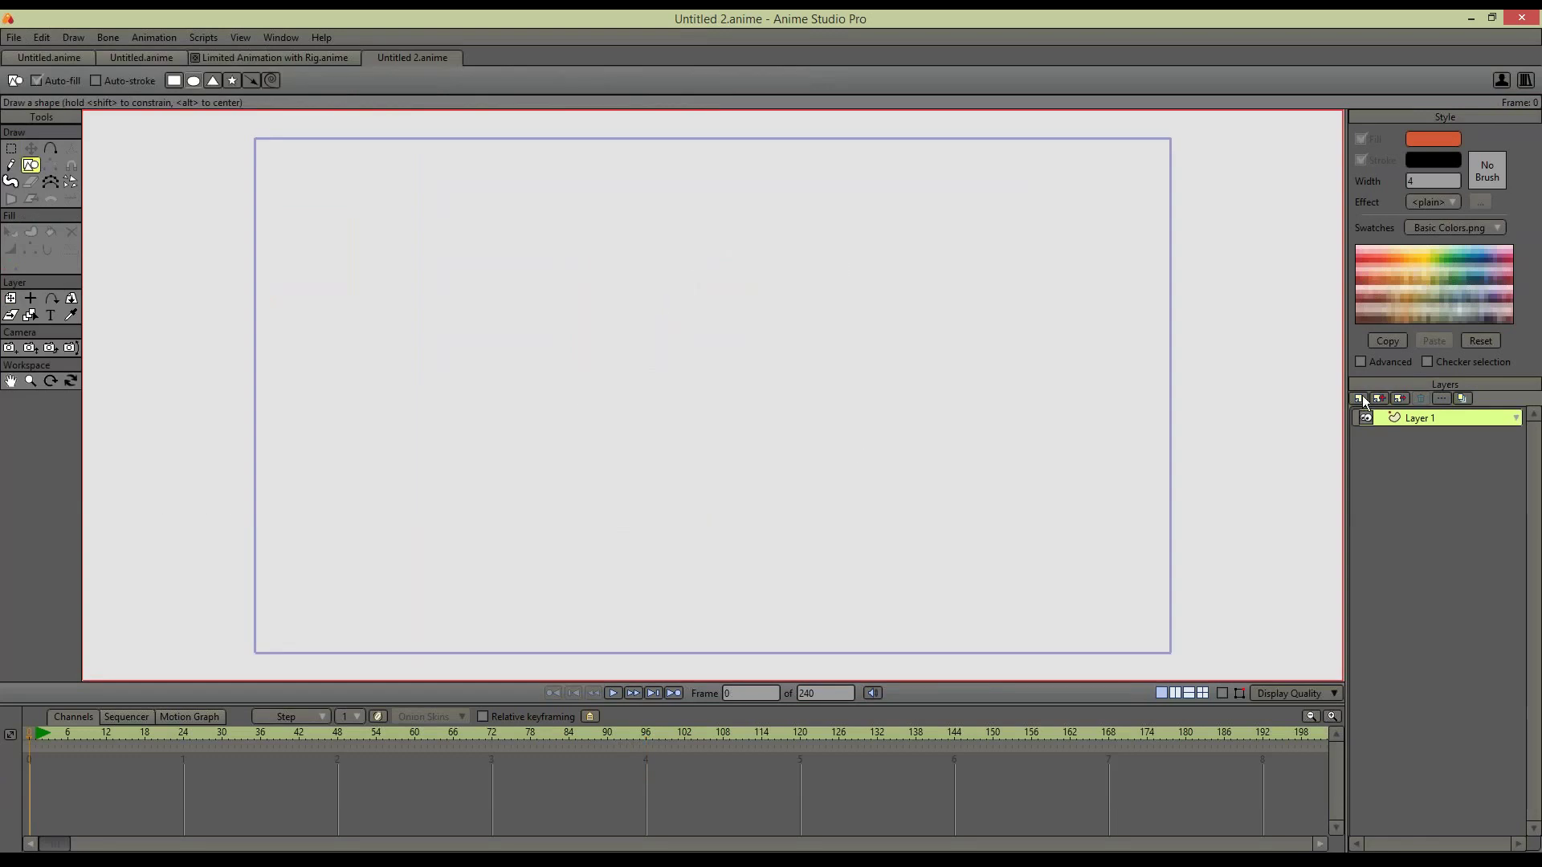
Draw an orange circle in the upper middle of a new frame-by-frame layer and add a blank drawing at frame 4
click(1359, 397)
key(Return)
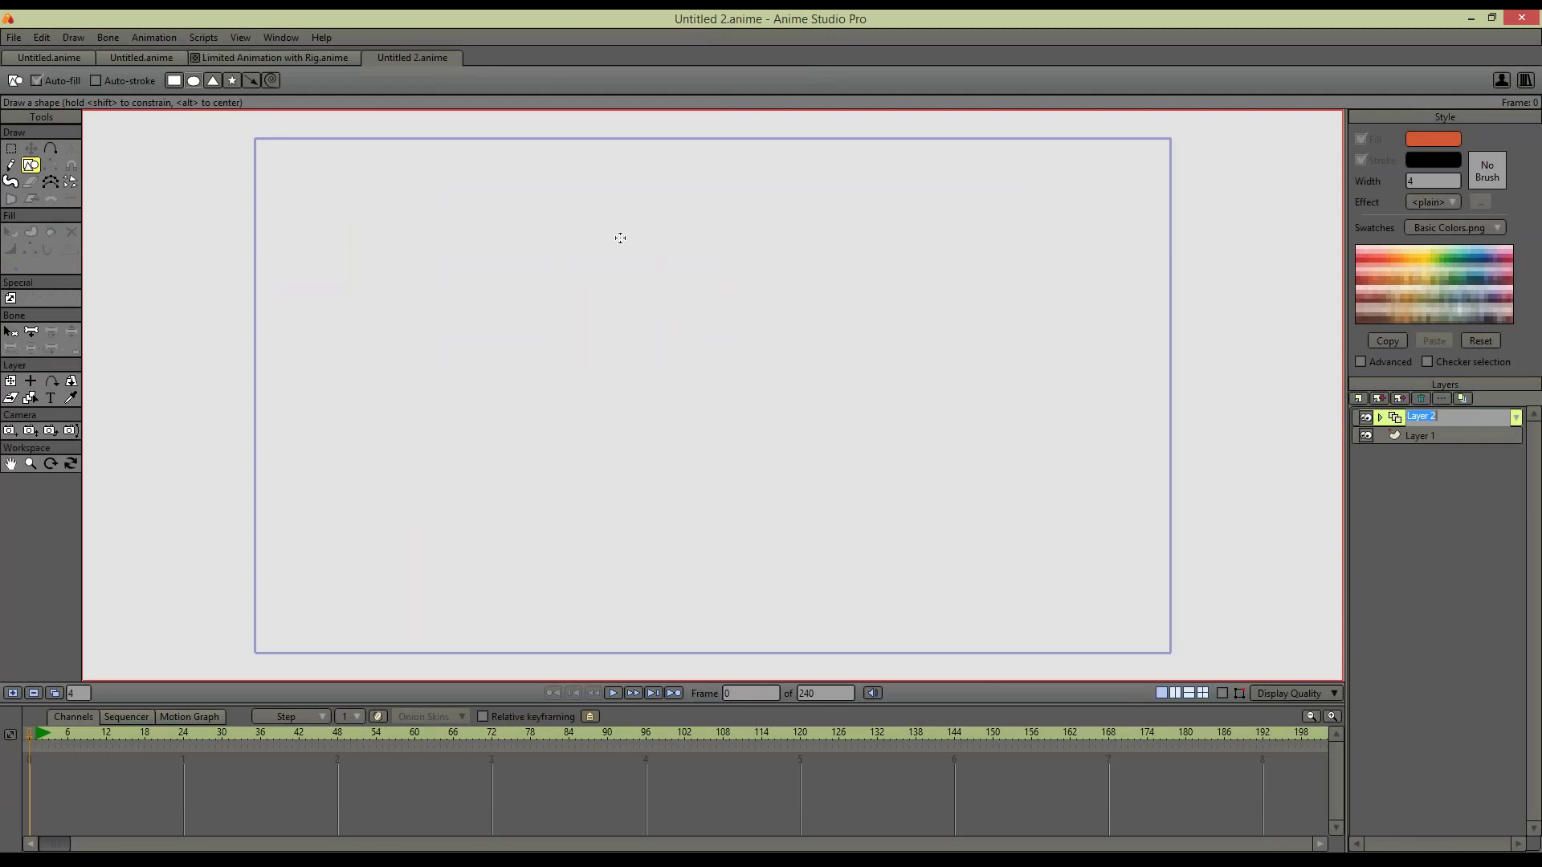
mouse_move(619, 232)
mouse_down()
mouse_move(798, 369)
mouse_move(808, 399)
mouse_up()
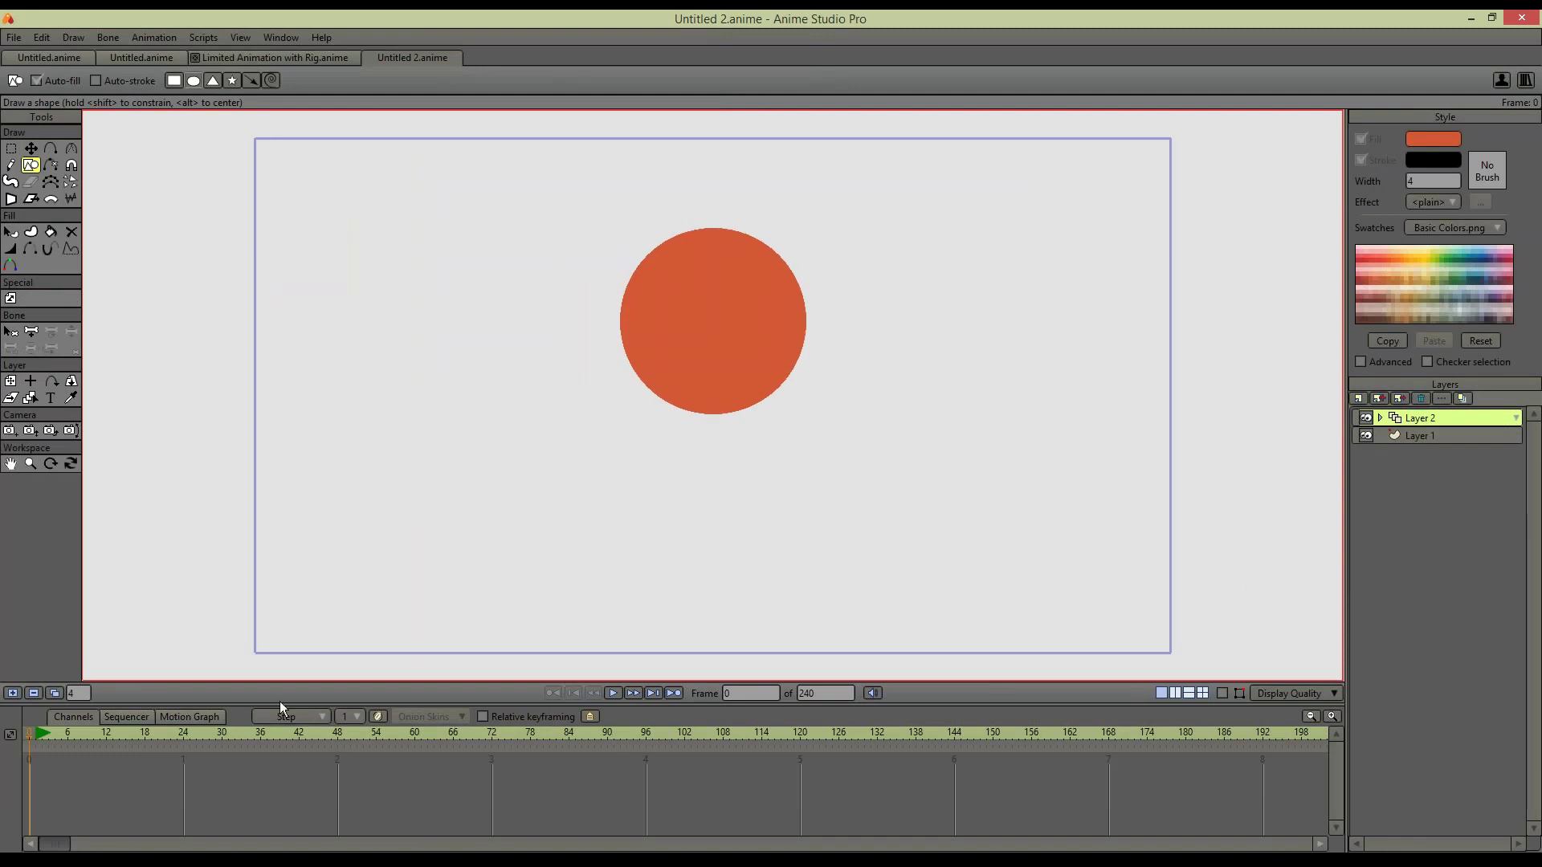
click(12, 692)
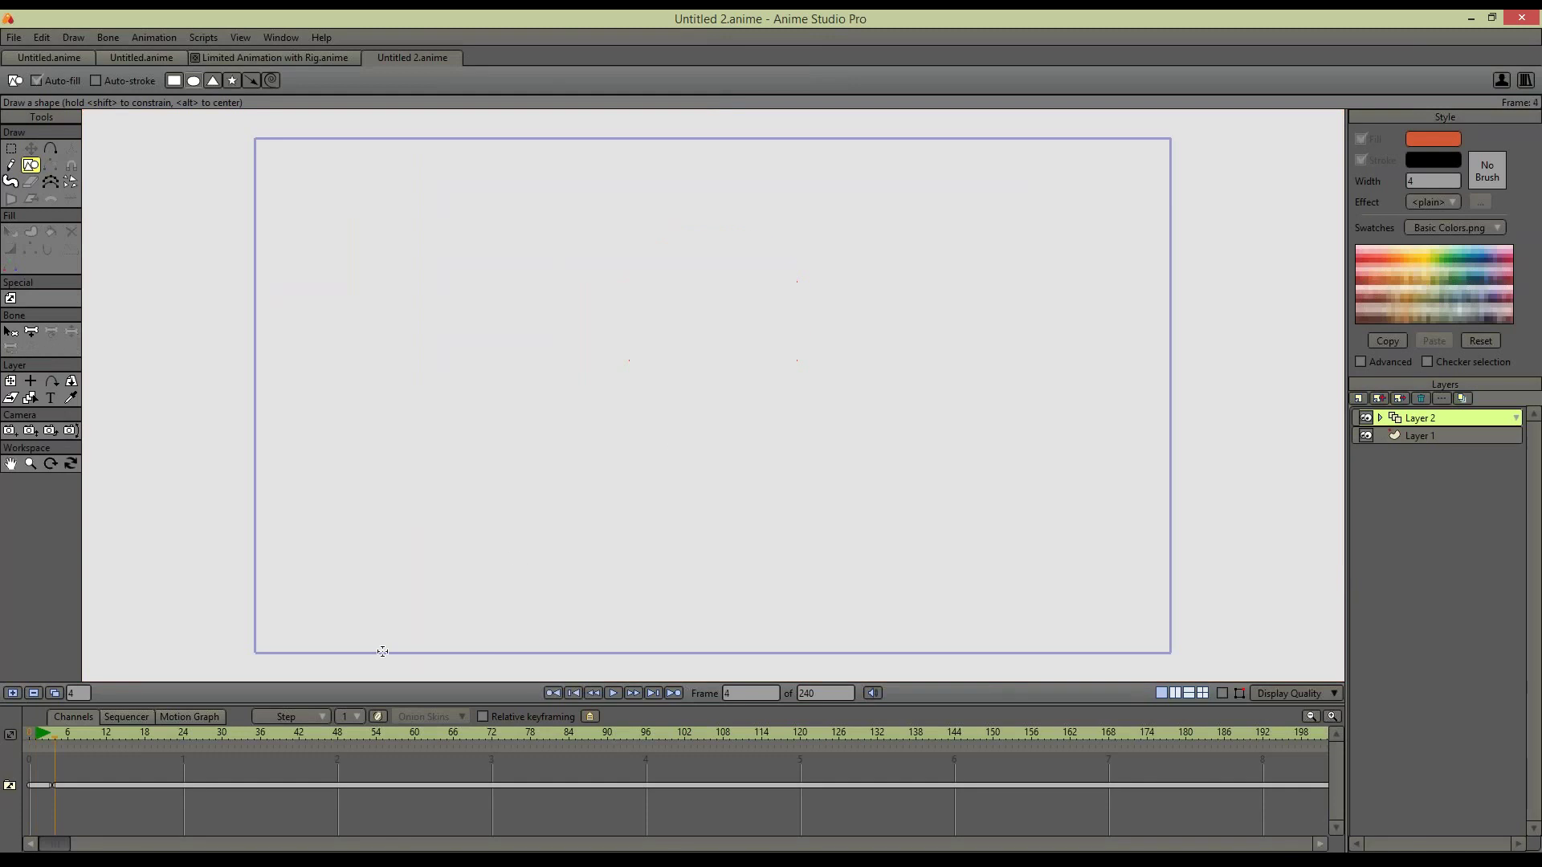
Try moving the circle with a bone near its upper edge, keyed at frame 14, and check the result at frame 5
click(42, 732)
click(12, 149)
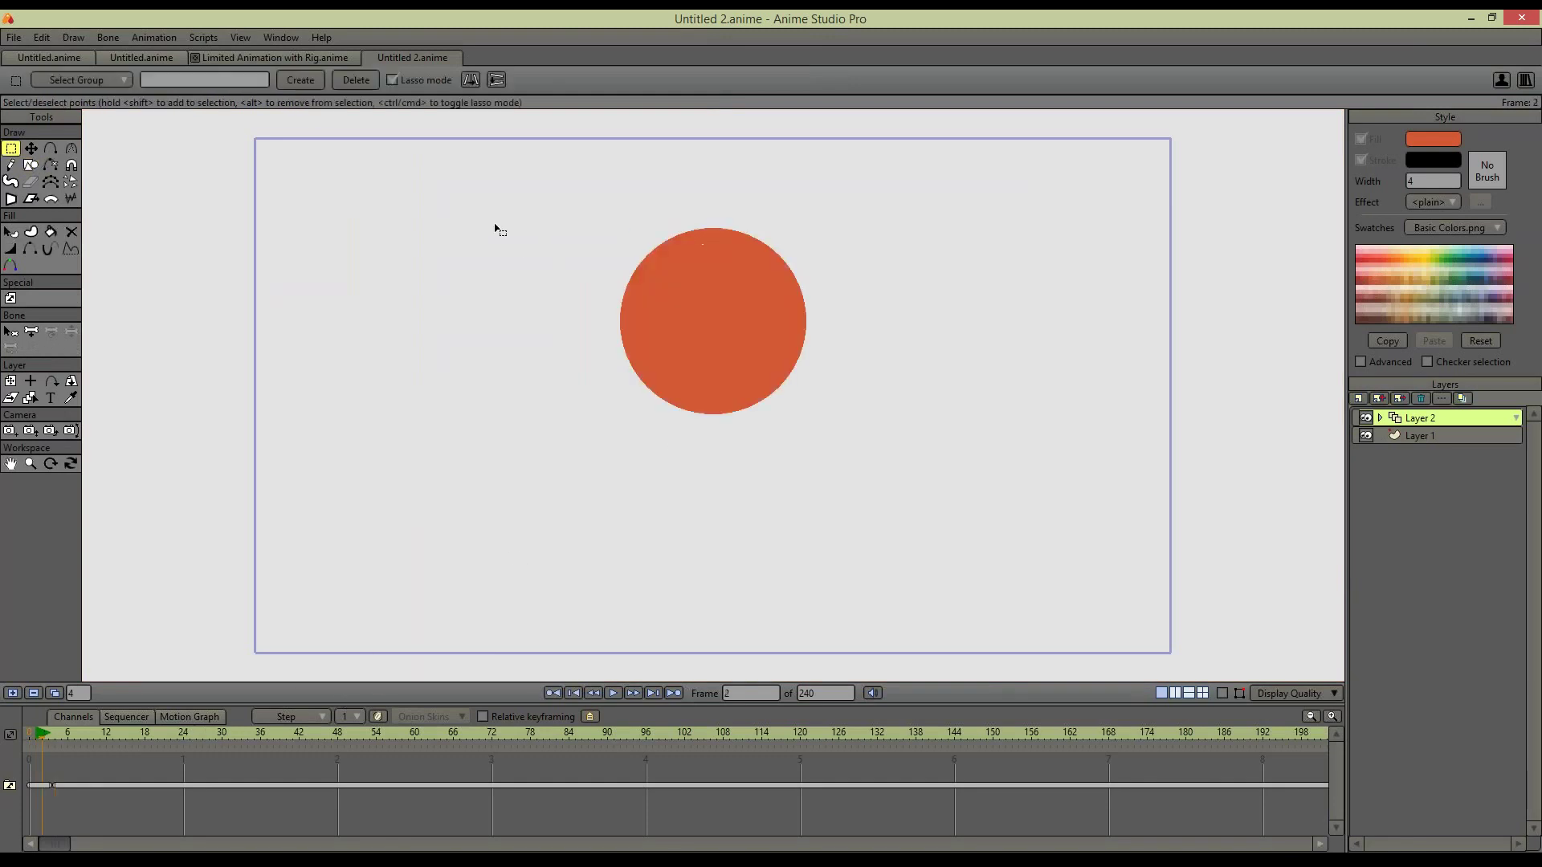
click(31, 150)
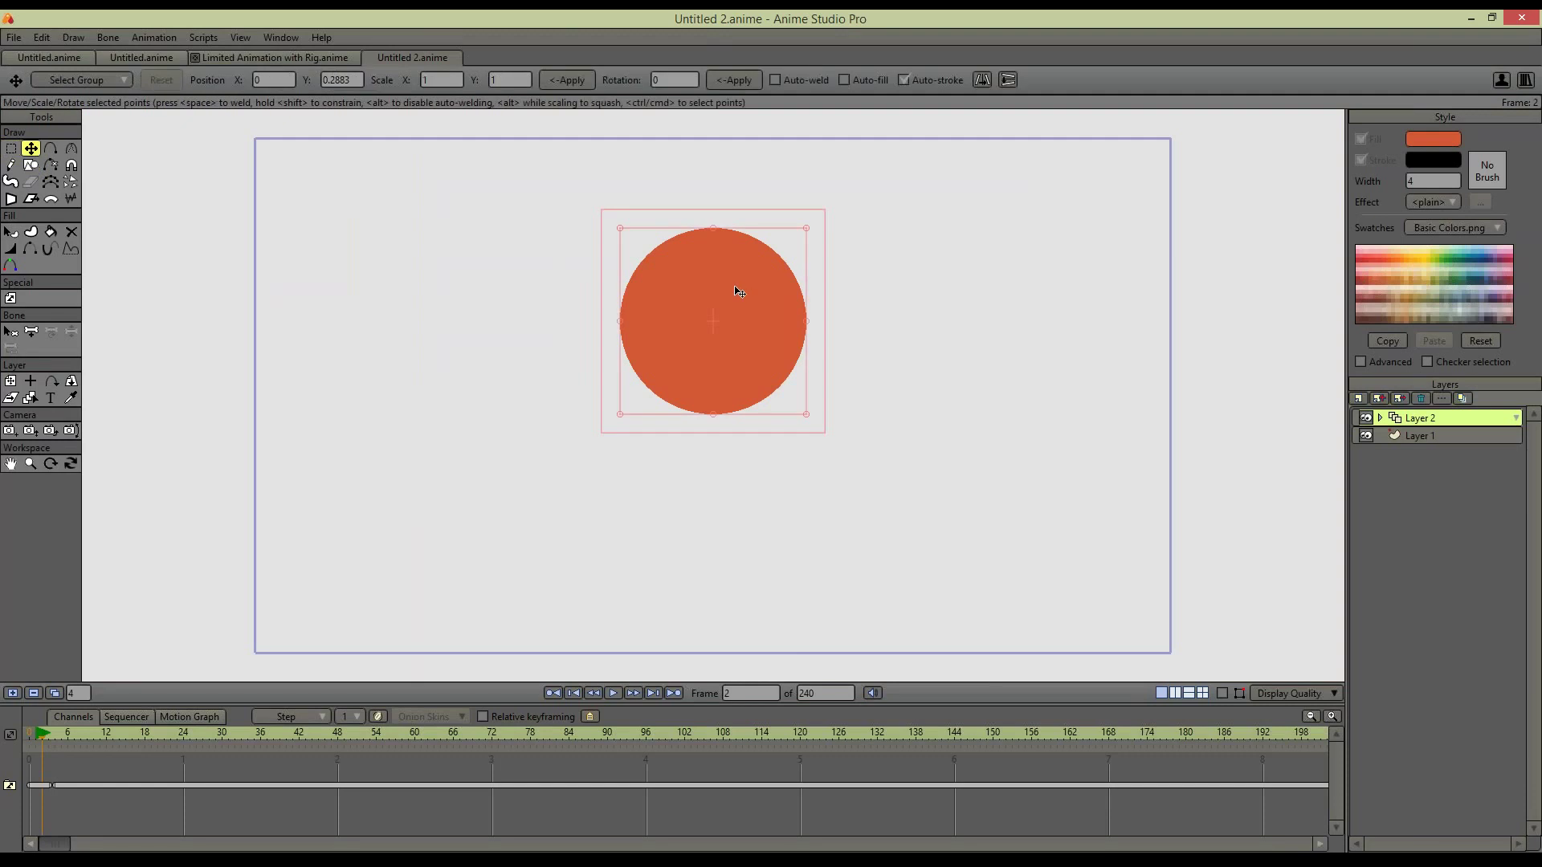
click(62, 732)
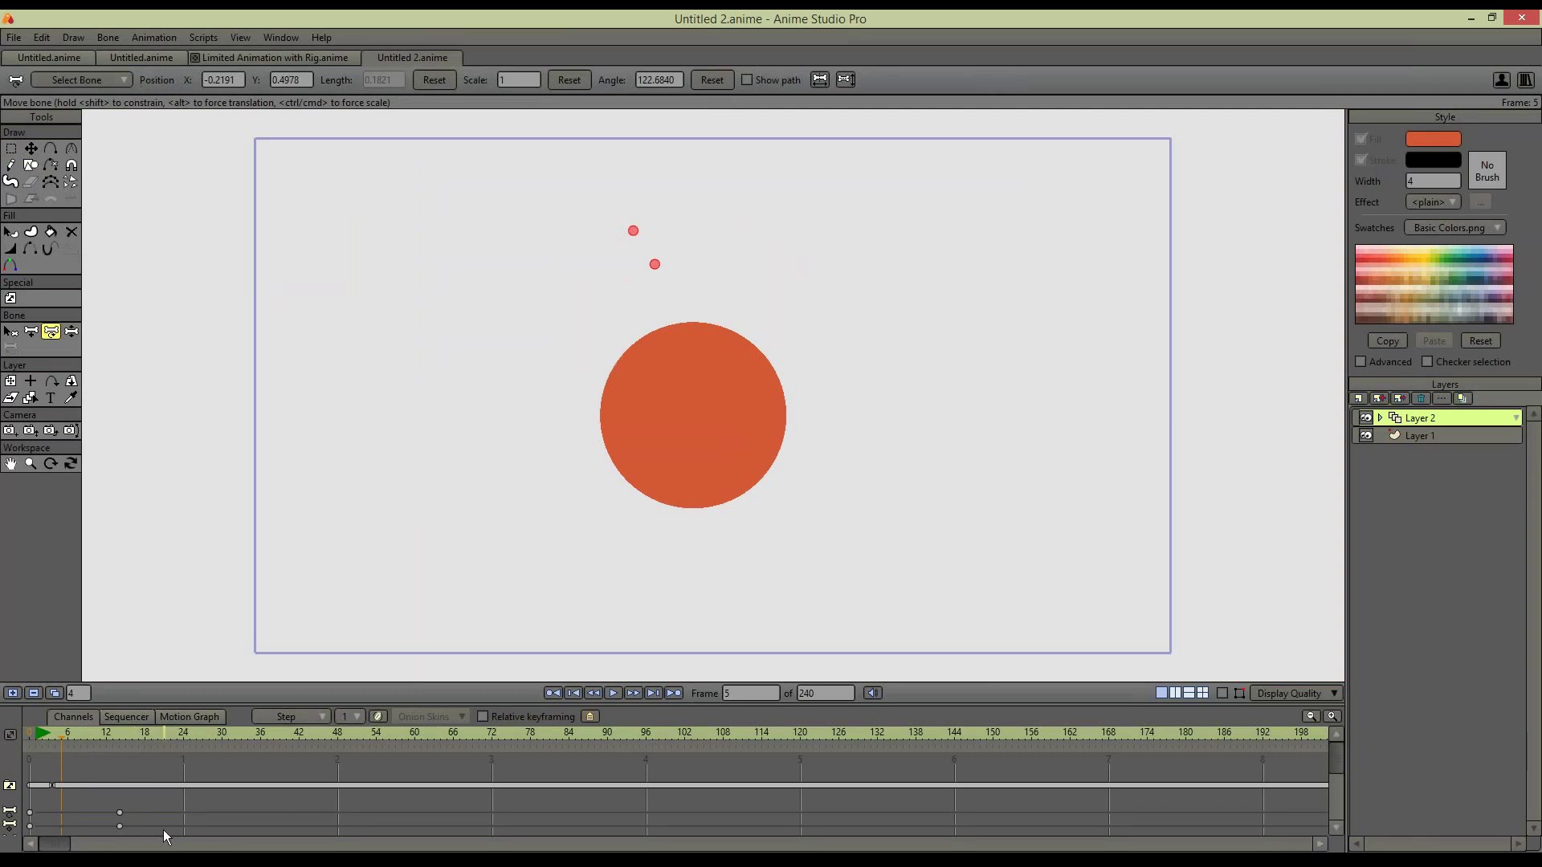
Inspect the drawings inside Layer 2 and compare the circle at frames 0 and 5
drag(51, 734, 25, 732)
key(t)
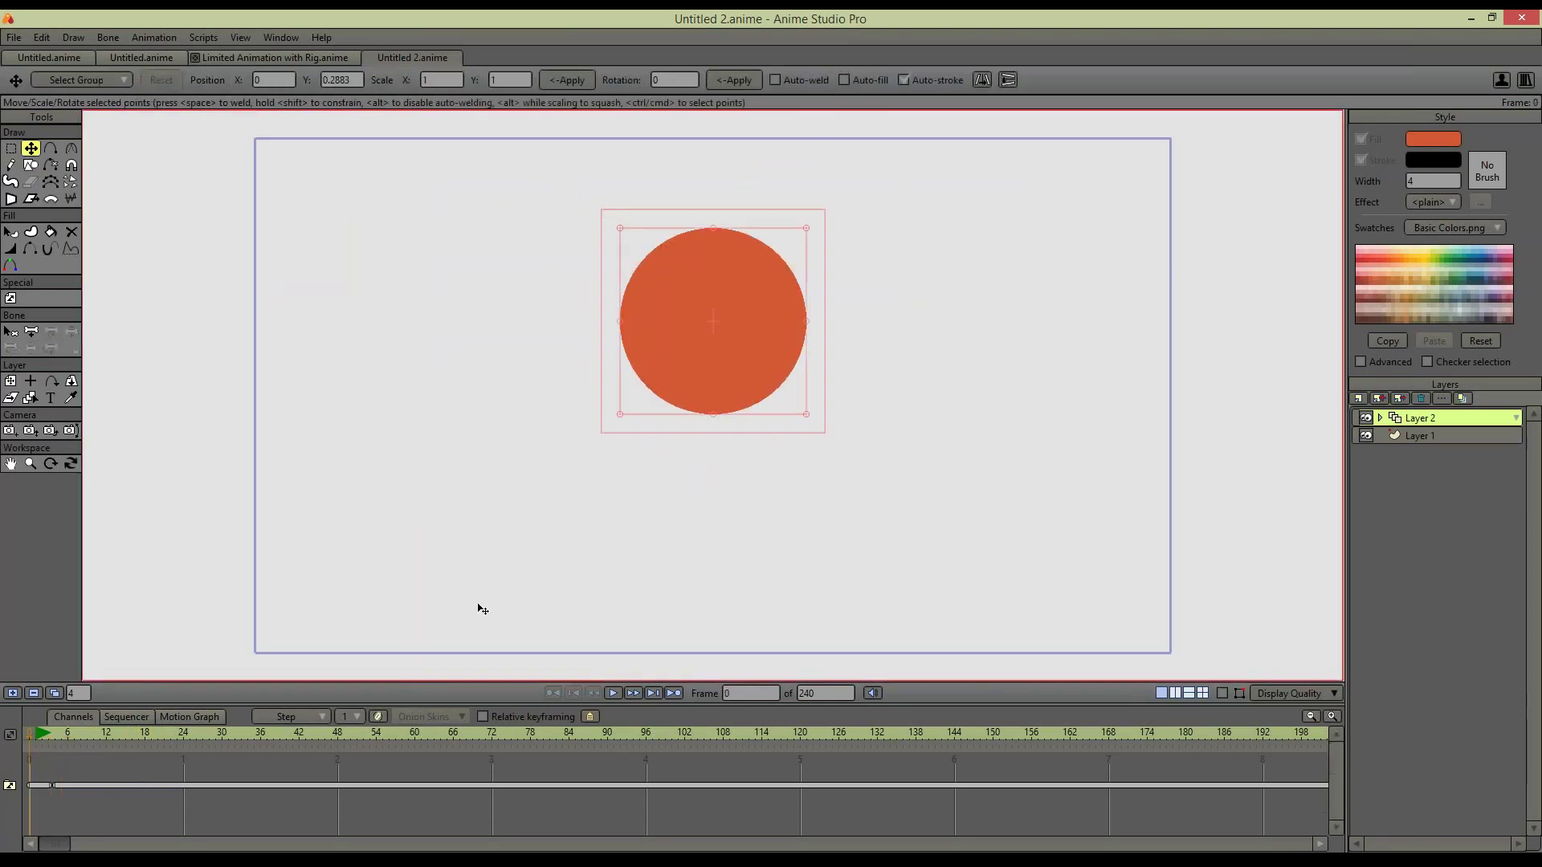
click(1380, 418)
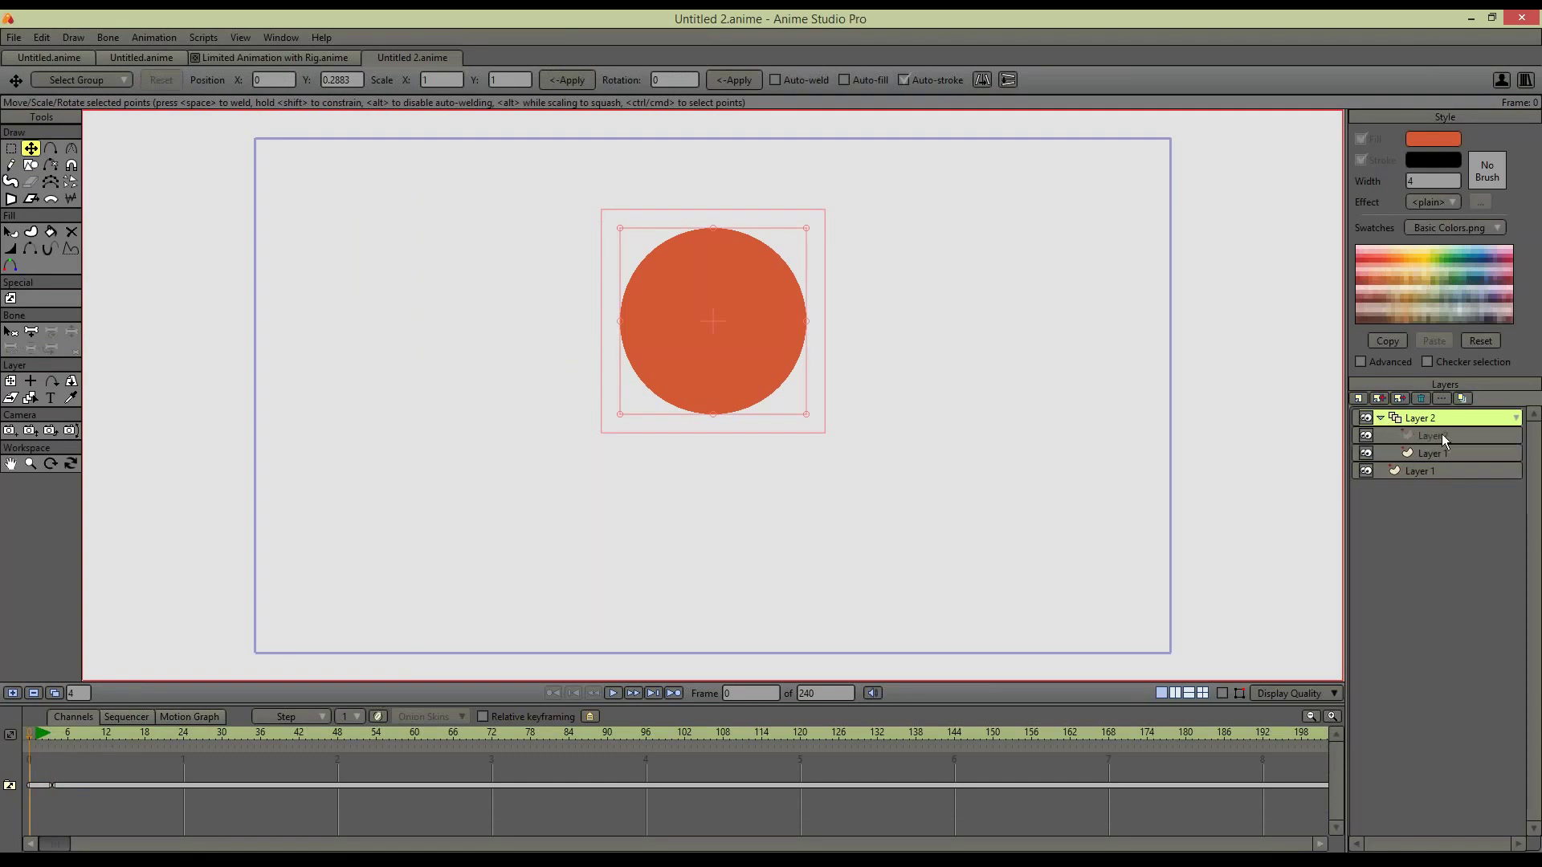
click(1380, 417)
click(11, 148)
mouse_move(707, 181)
mouse_down()
mouse_move(637, 200)
mouse_move(705, 186)
mouse_up()
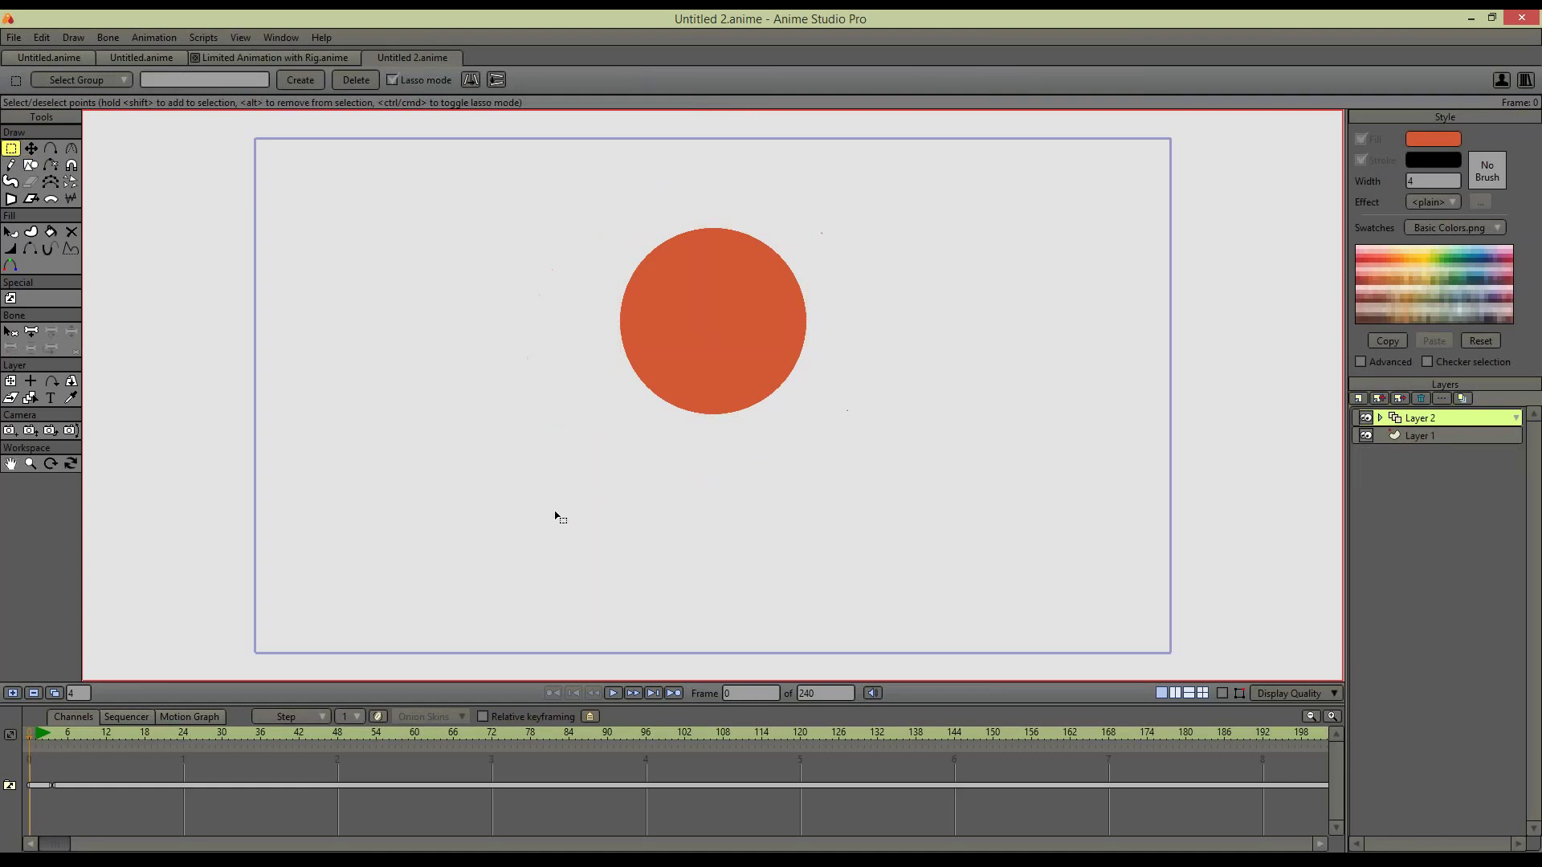
click(62, 732)
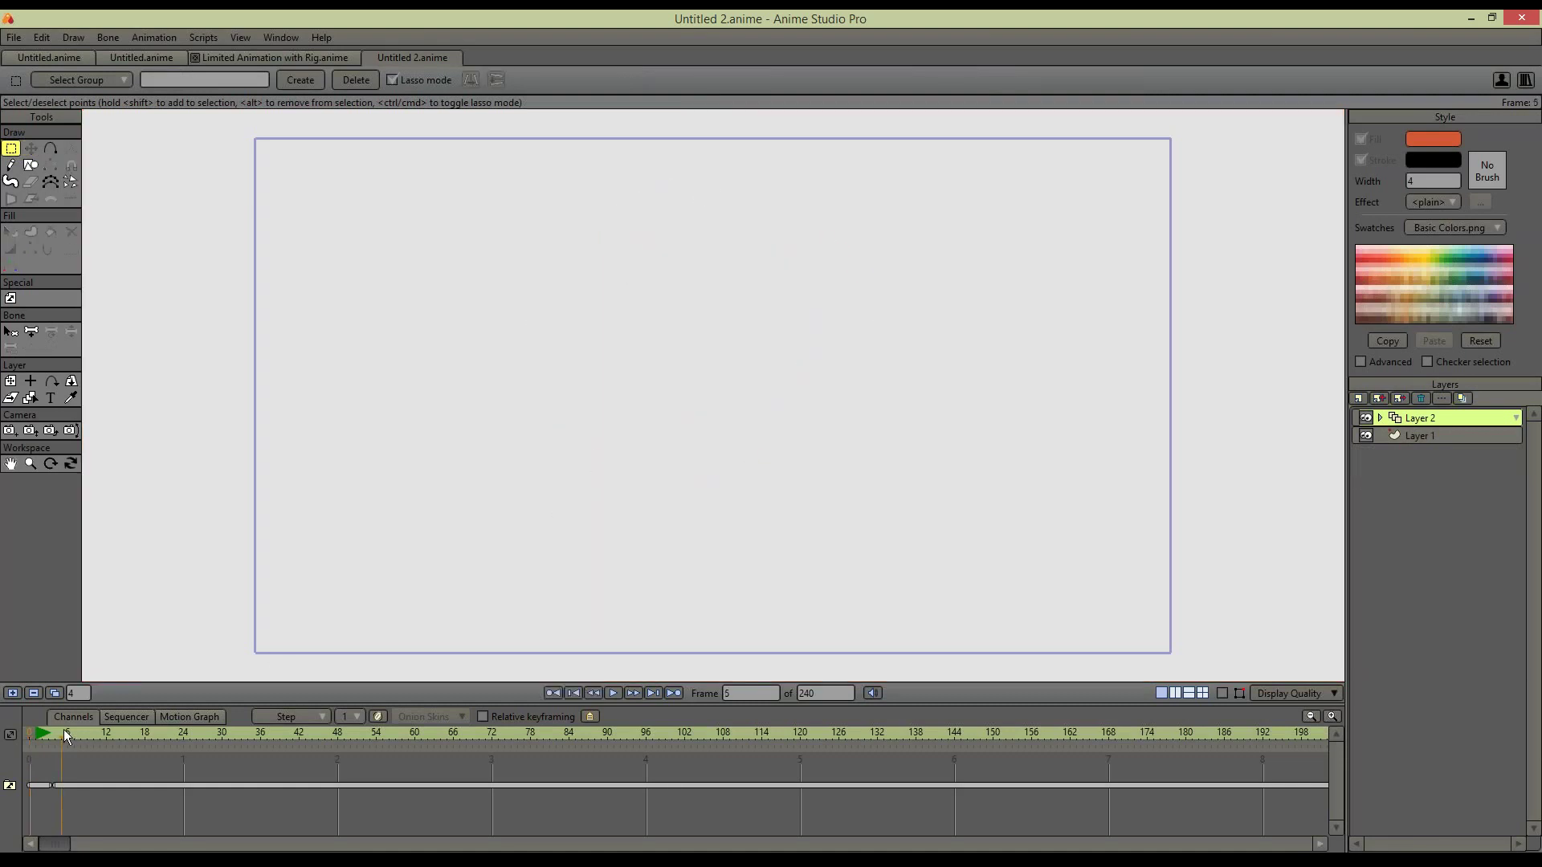
key(t)
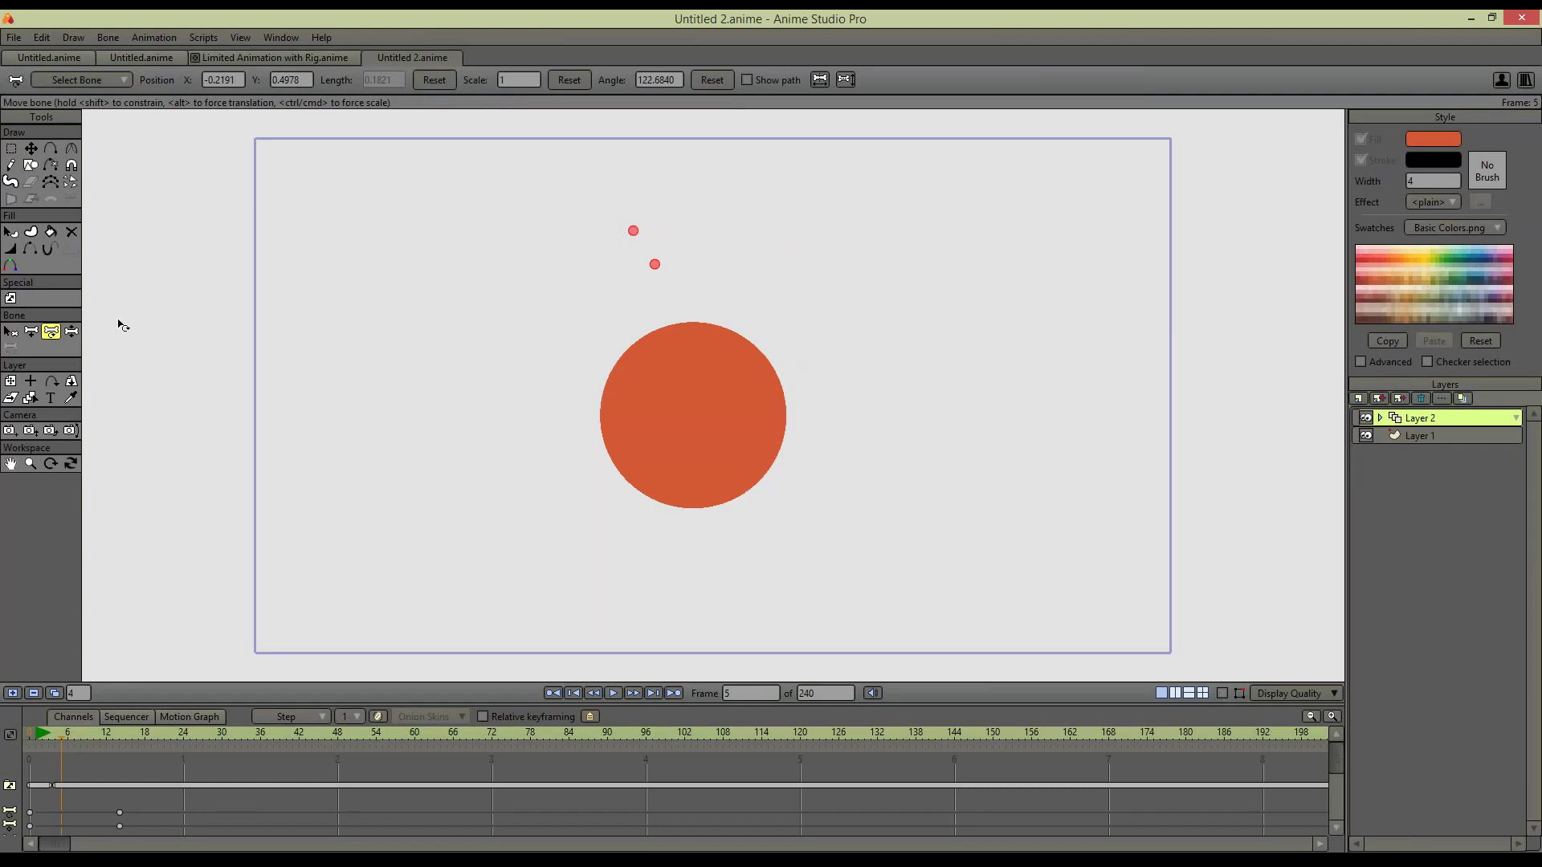
Close the Limited Animation with Rig document and clear the bone's keyframes in the new file, ending on frame 6
click(196, 56)
click(199, 58)
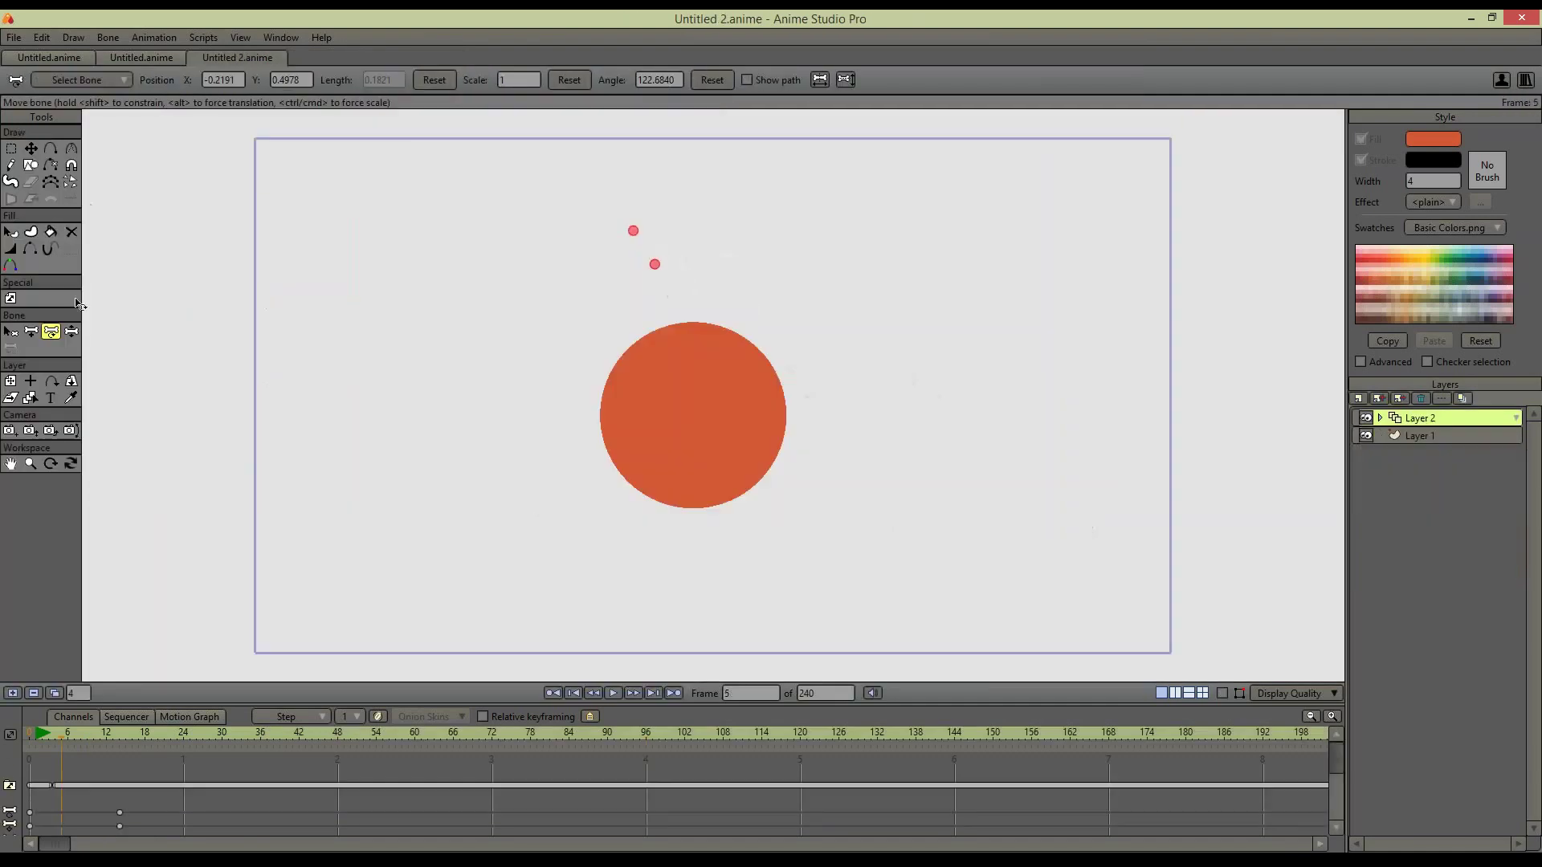
click(30, 149)
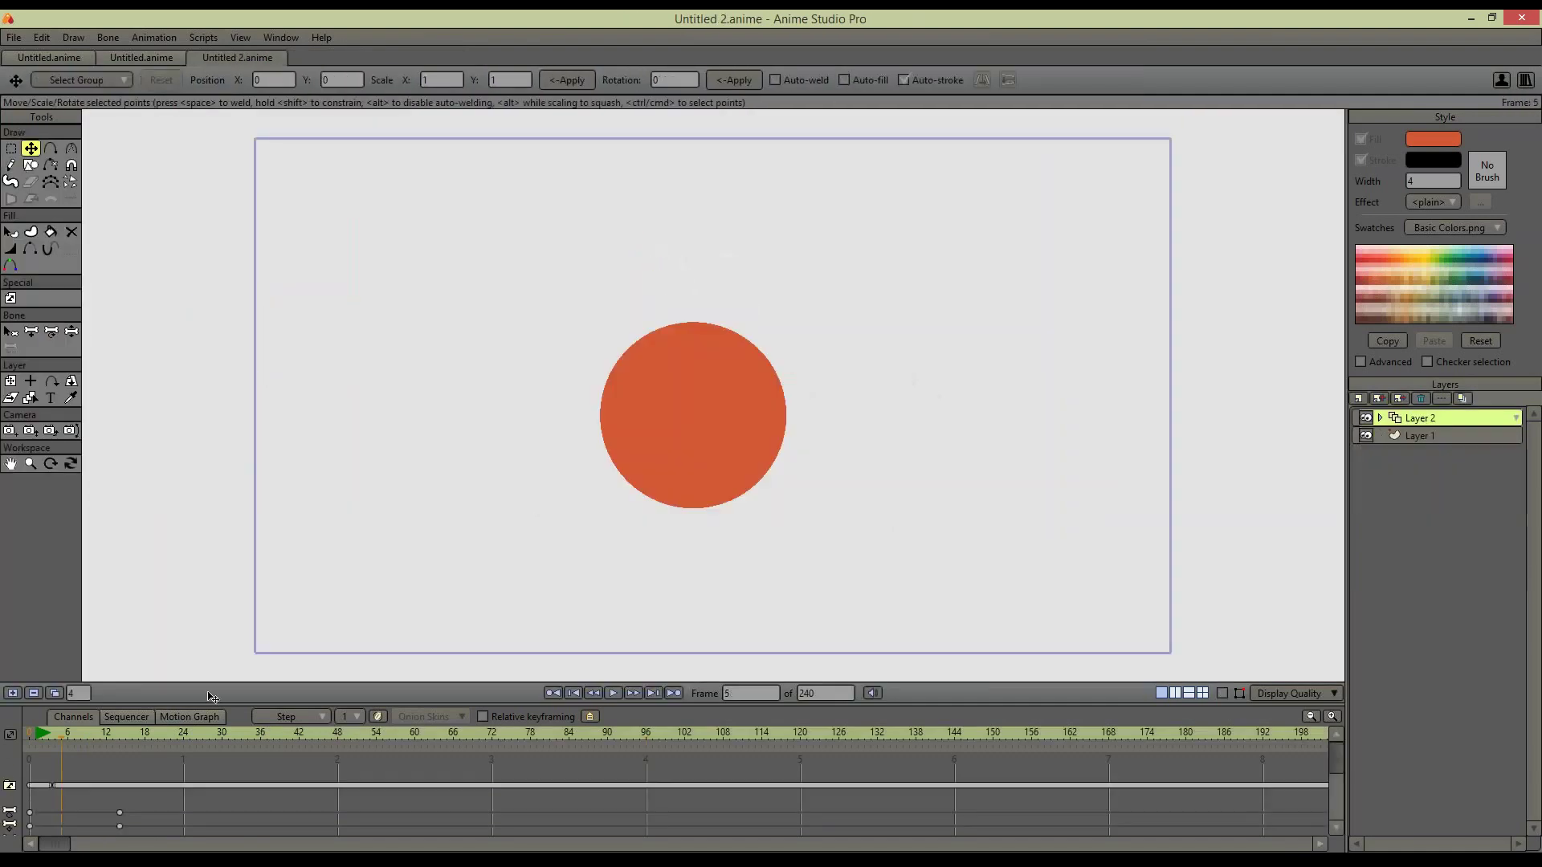
drag(57, 732, 33, 730)
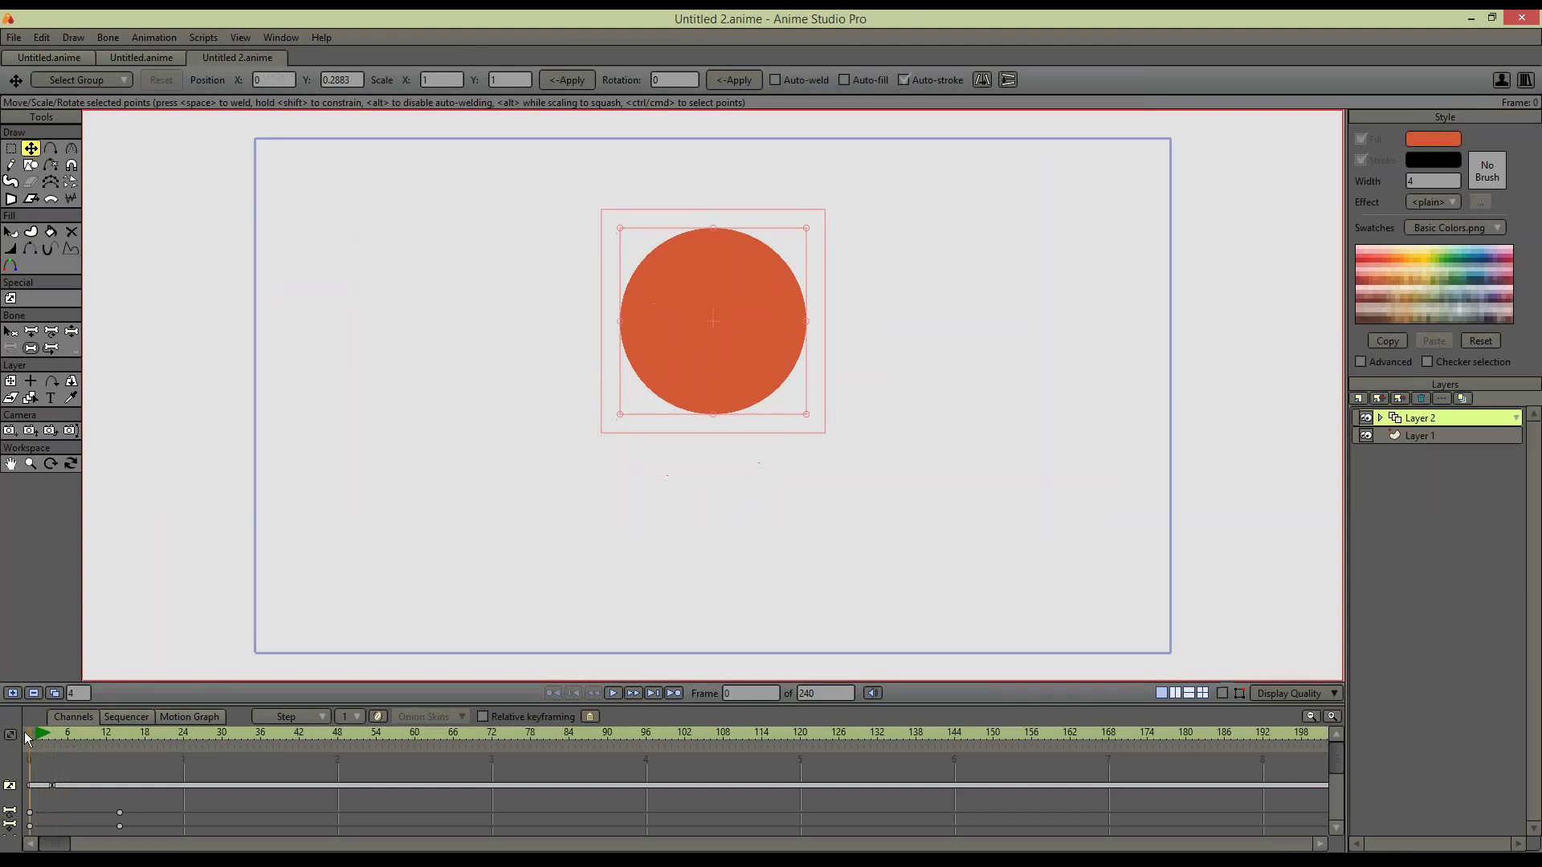
click(104, 840)
click(66, 727)
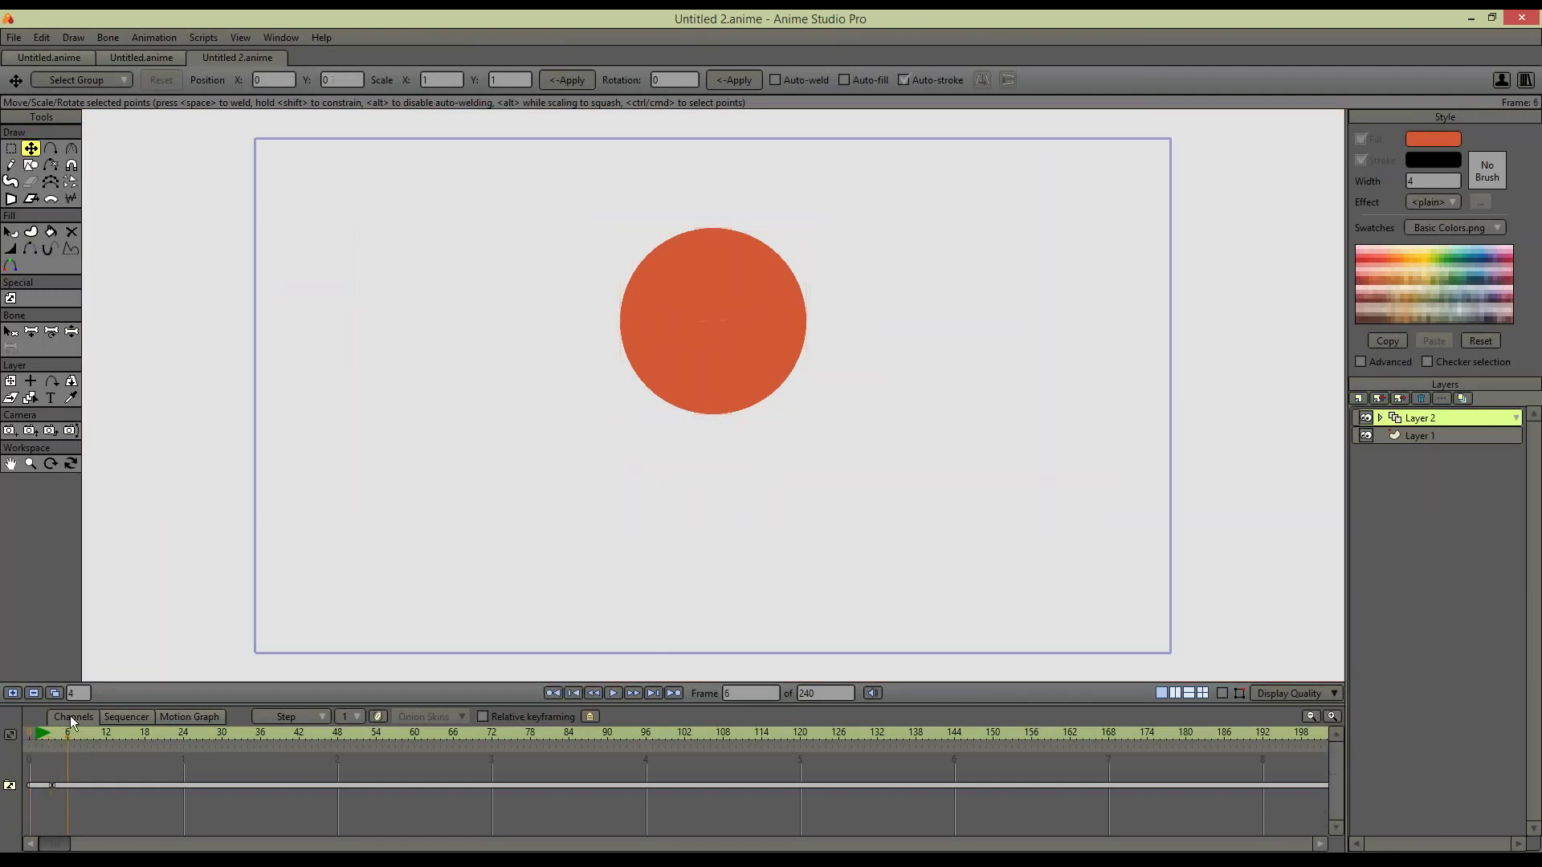
Show the bone and outline overlays on the canvas, then delete the bone beside the circle
click(1223, 693)
click(11, 149)
drag(578, 201, 594, 184)
click(679, 331)
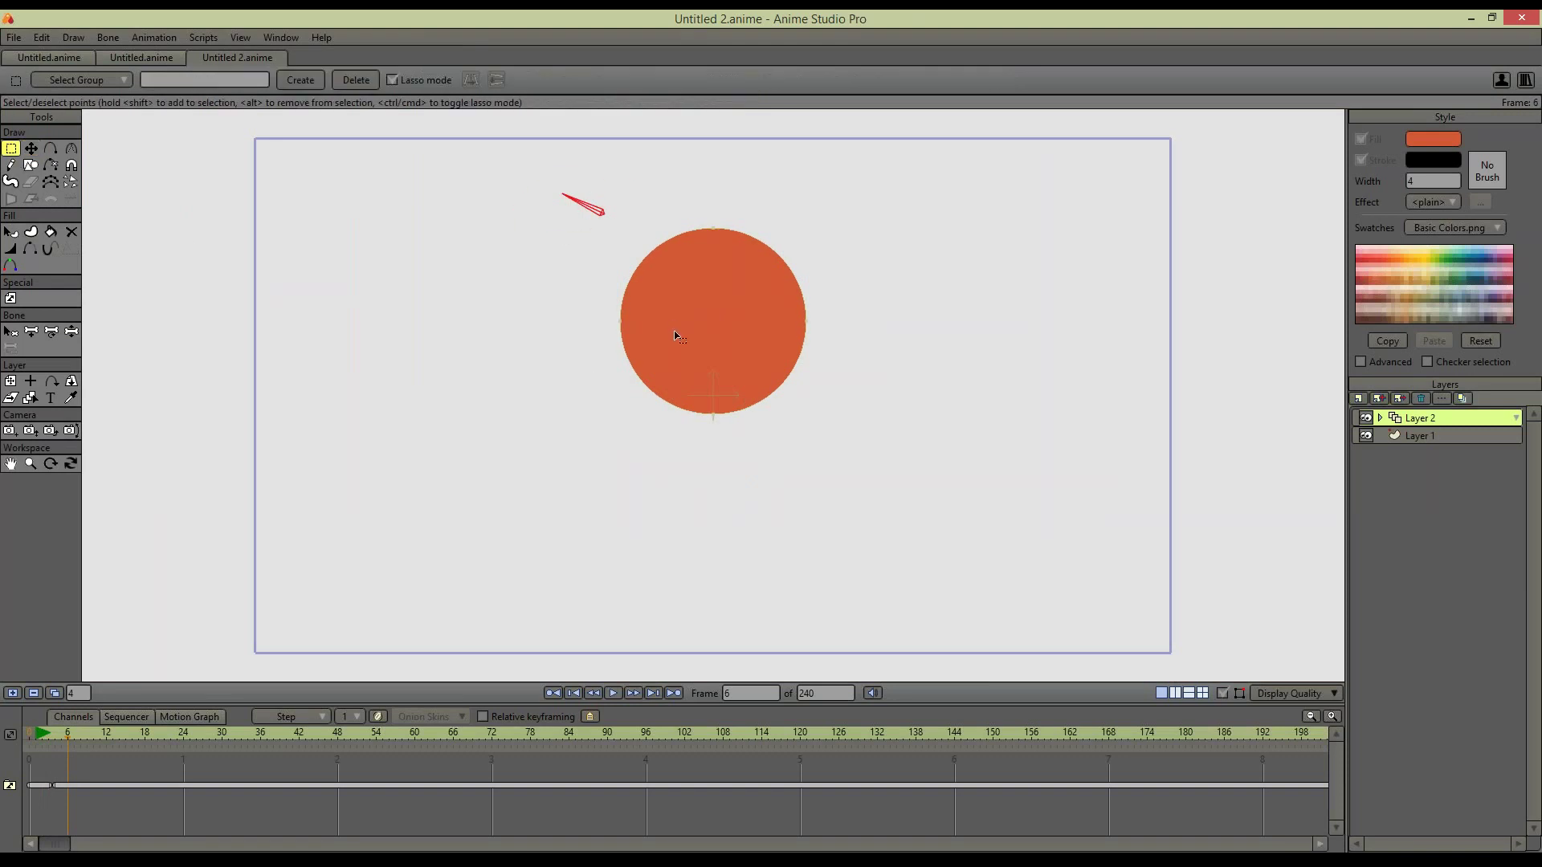
click(31, 150)
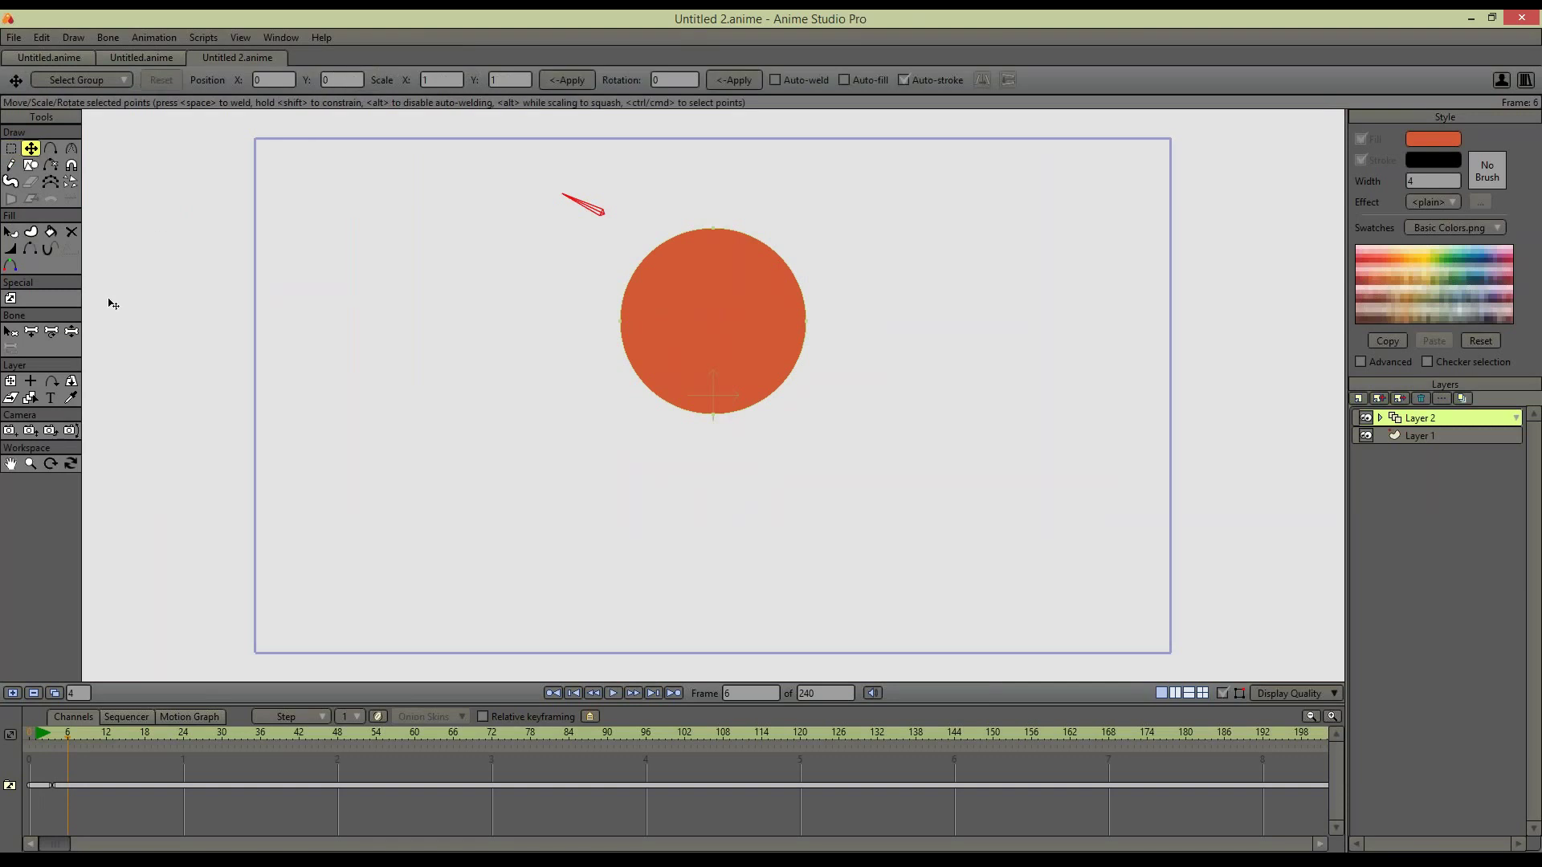
click(11, 333)
click(598, 215)
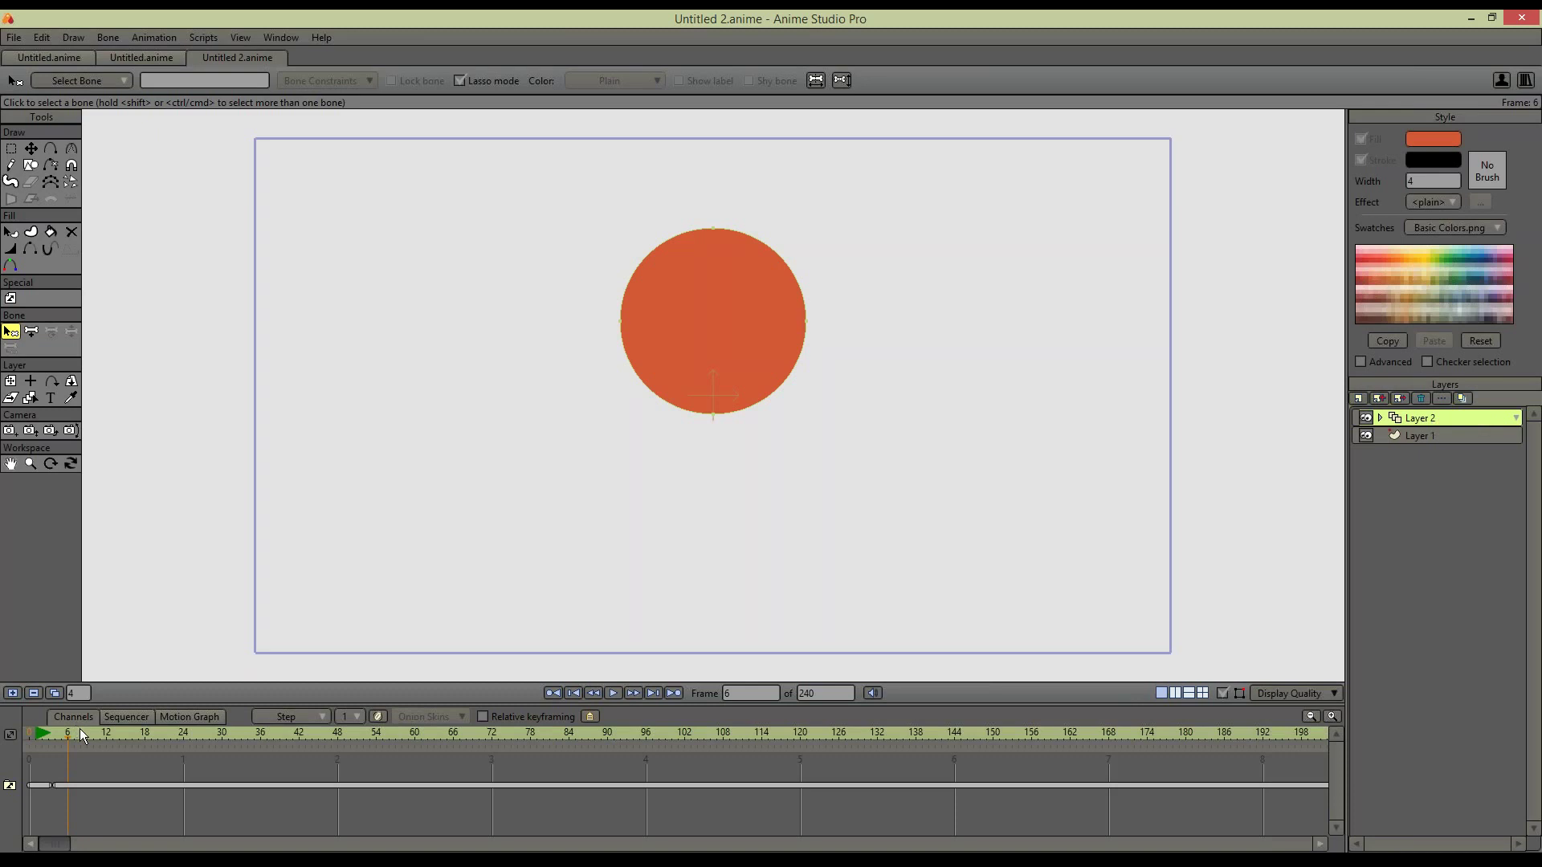
On frame 7, move the circle down to about Y -0.39, stretch it into a tall oval, and check frames 2 and 5
mouse_move(62, 734)
mouse_down()
mouse_move(37, 732)
mouse_move(74, 735)
mouse_up()
key(t)
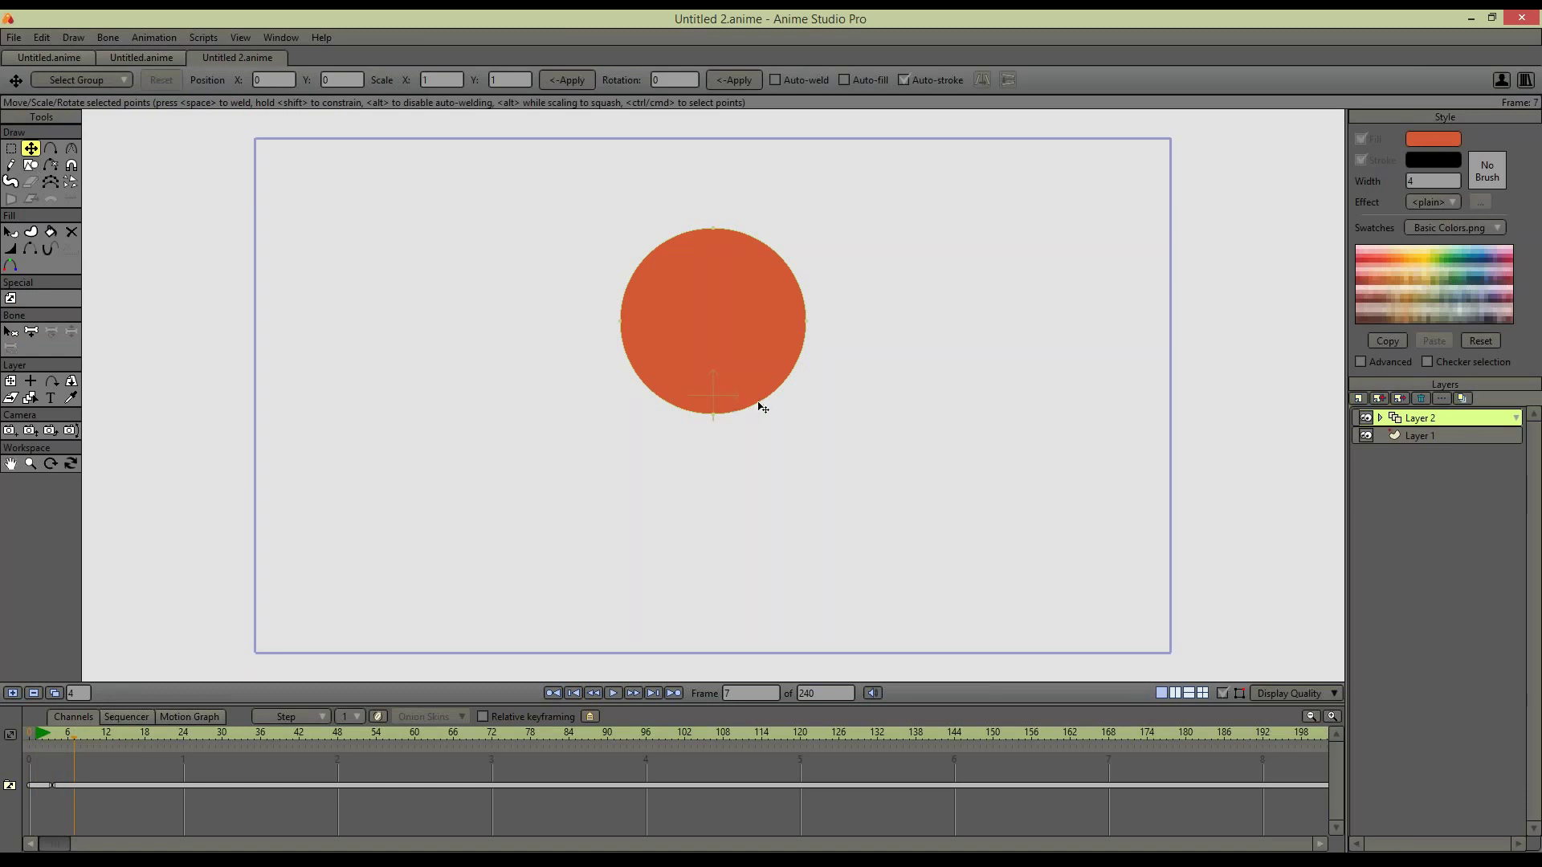
drag(757, 403, 786, 506)
key(ctrl+a)
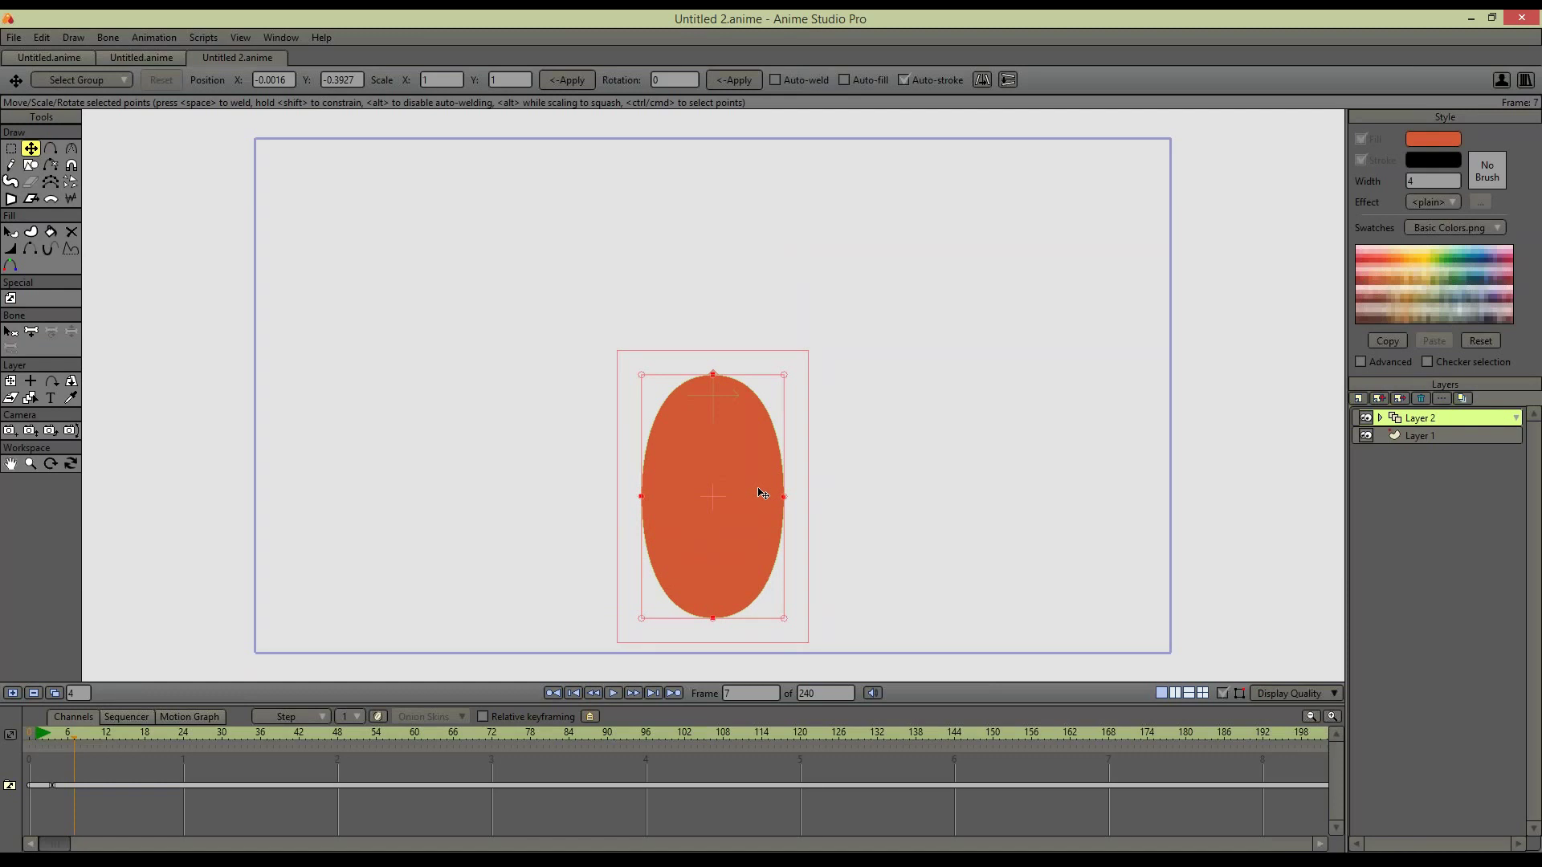
click(41, 735)
click(62, 735)
Turn on sub-layer interpolation in Layer 2's switch settings and scrub to frame 7 to check it
double_click(1448, 420)
drag(661, 166, 244, 144)
click(292, 172)
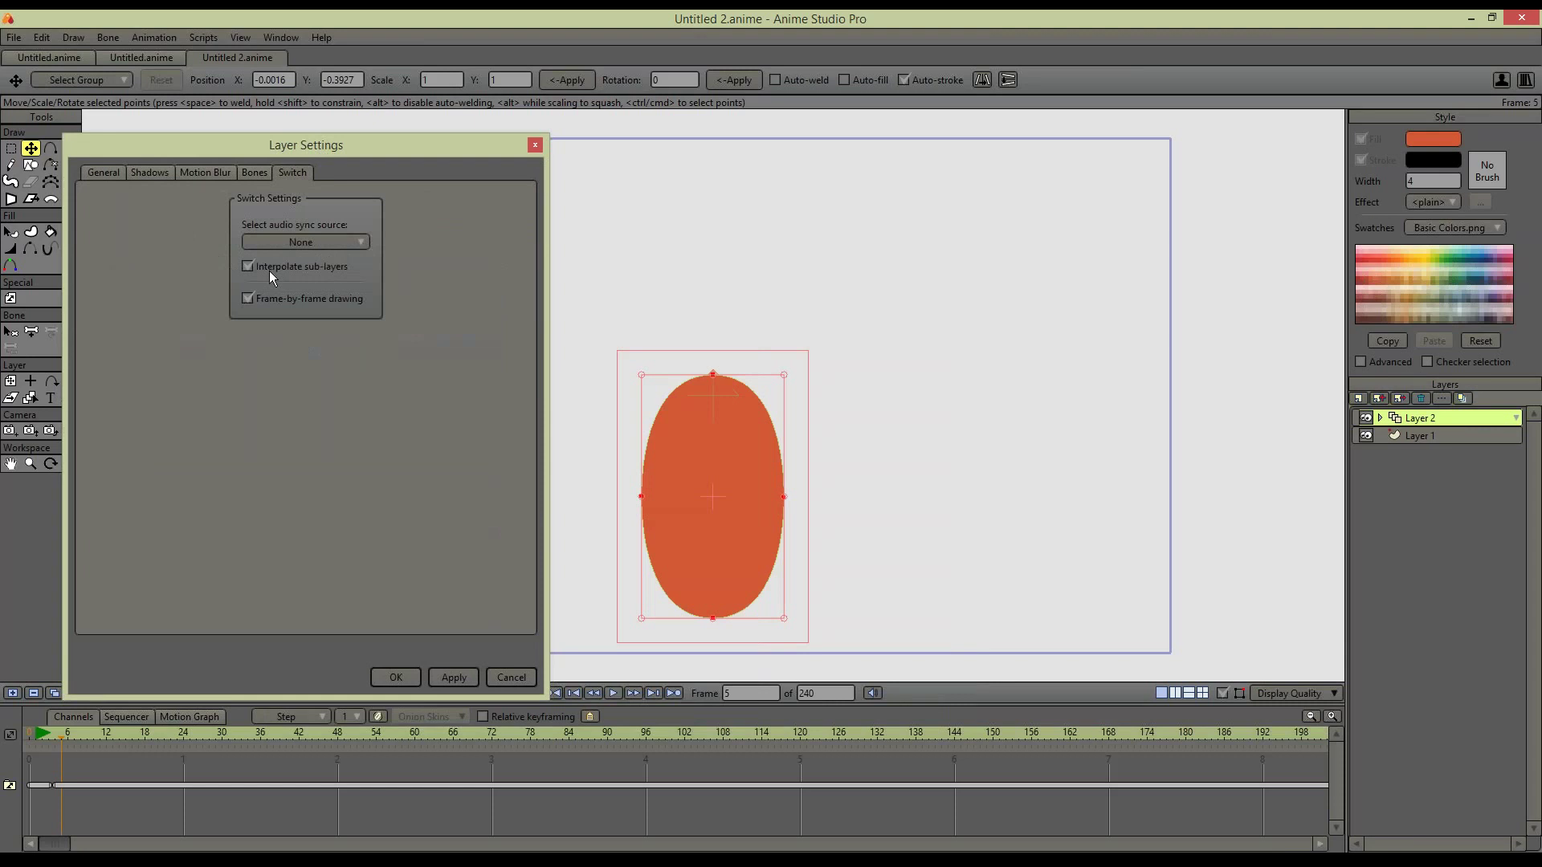
click(447, 676)
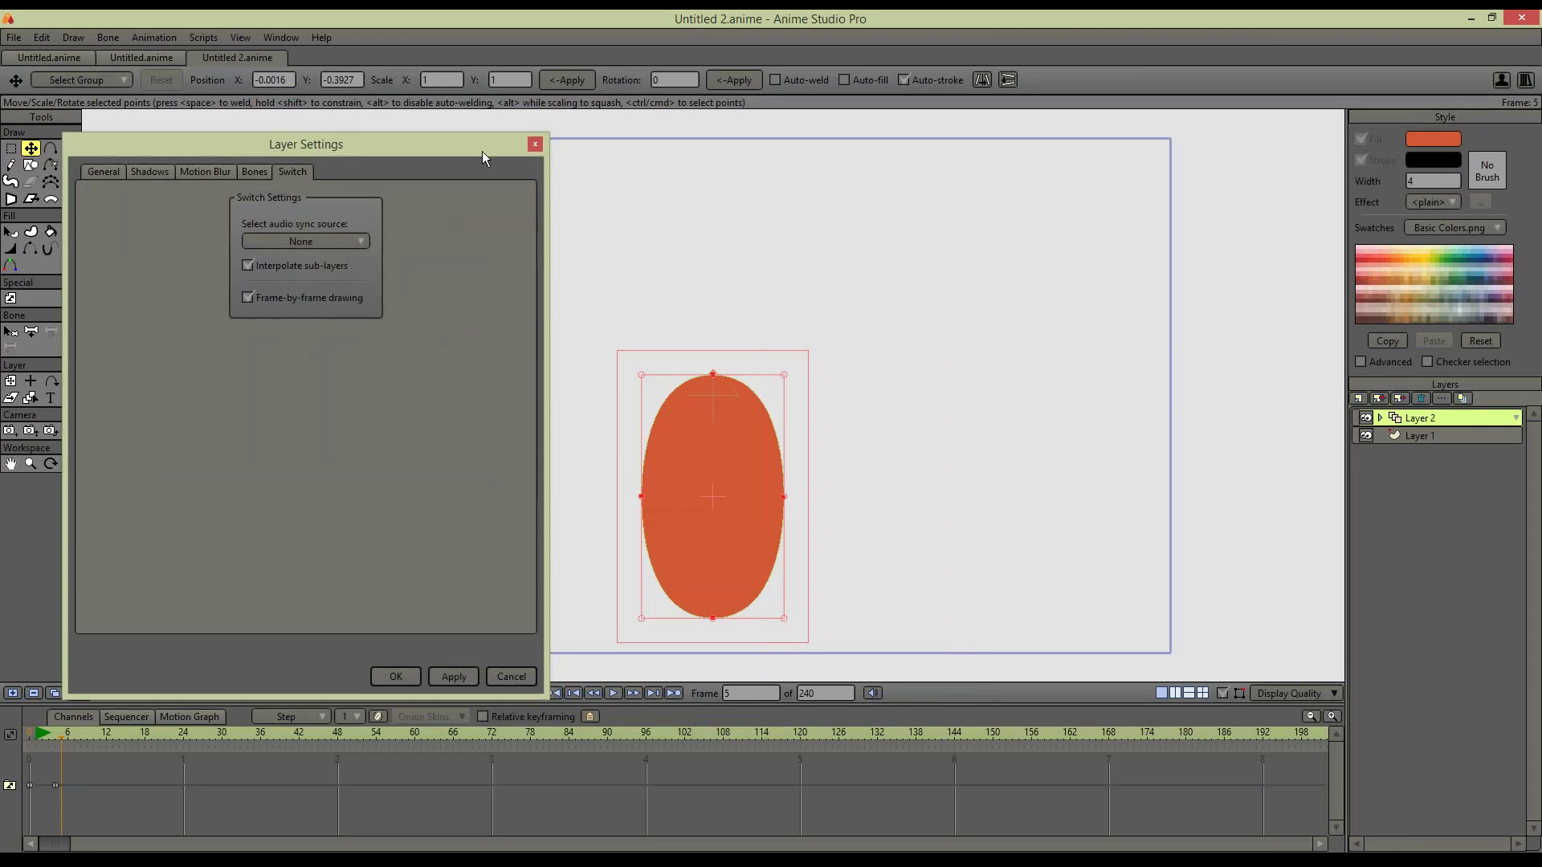
click(534, 146)
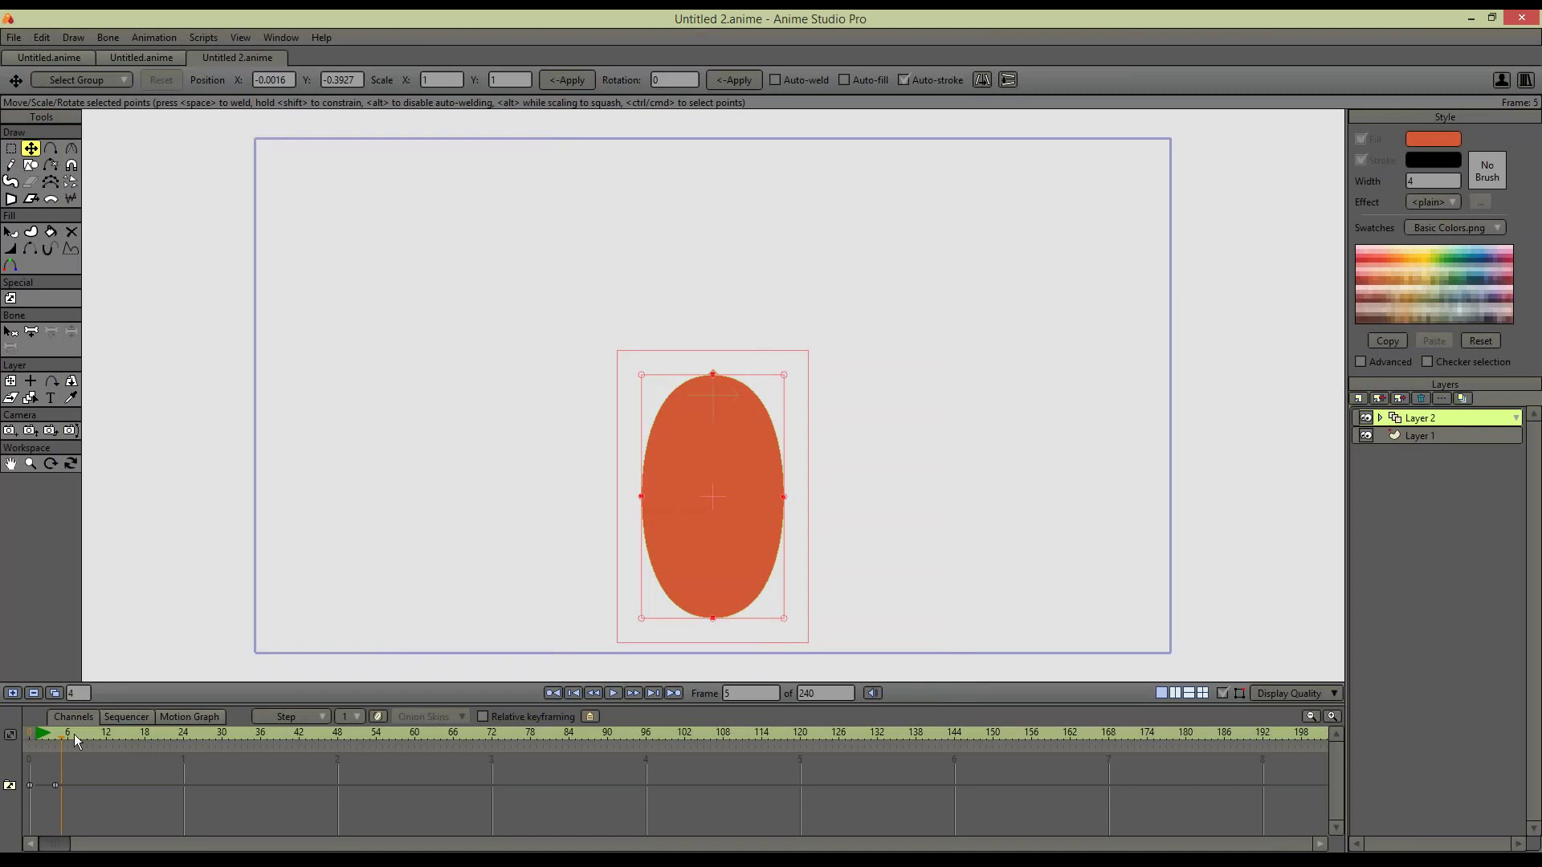
mouse_move(66, 736)
mouse_down()
mouse_move(32, 731)
mouse_move(73, 735)
mouse_up()
Recheck Layer 2's switch settings at frame 7 and return to frame 0
double_click(1444, 421)
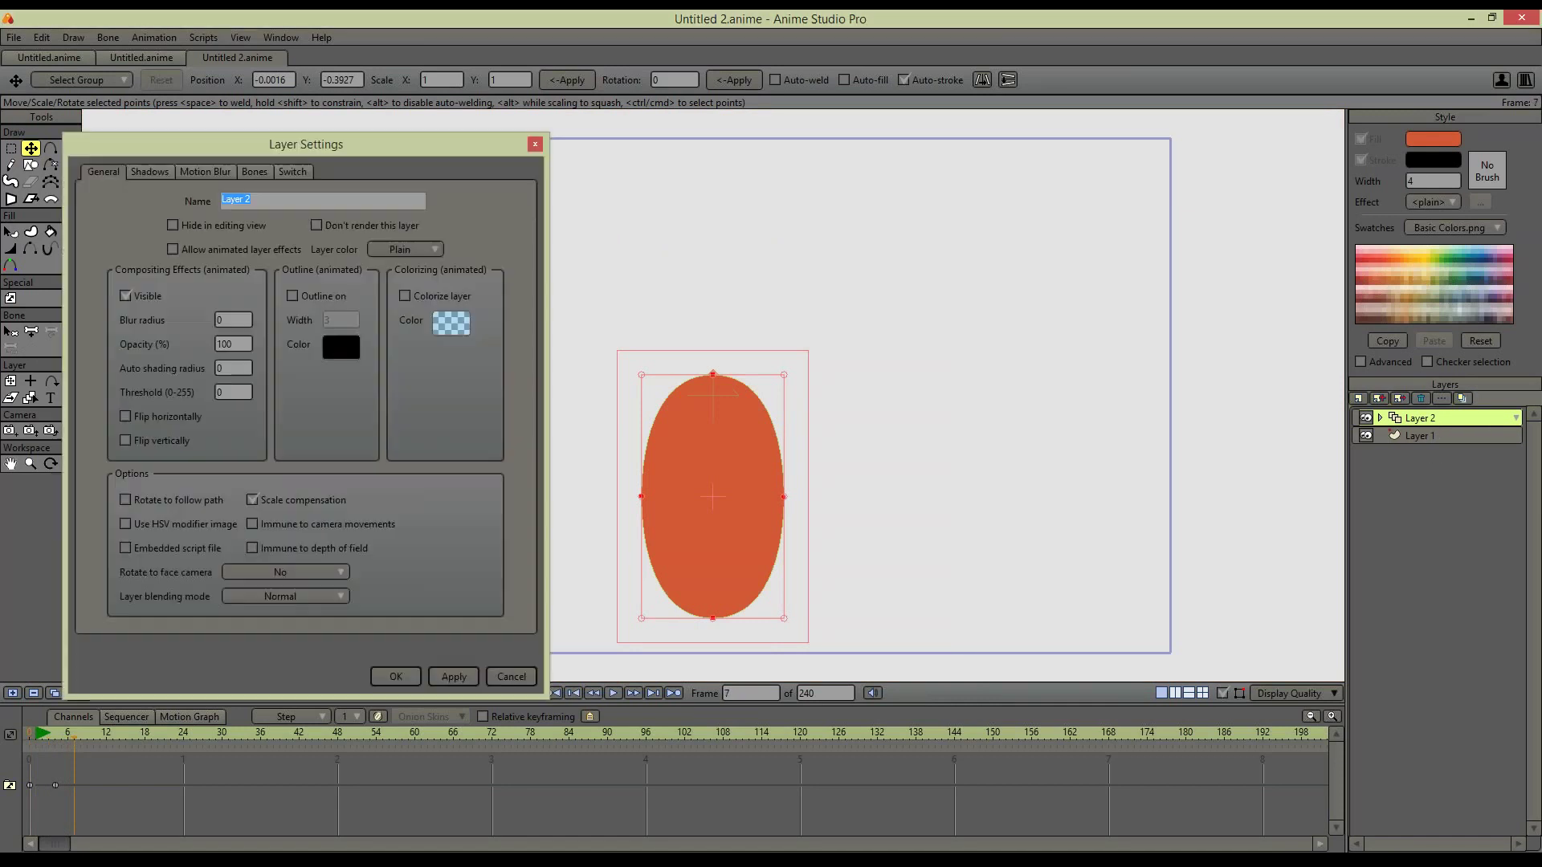
click(283, 170)
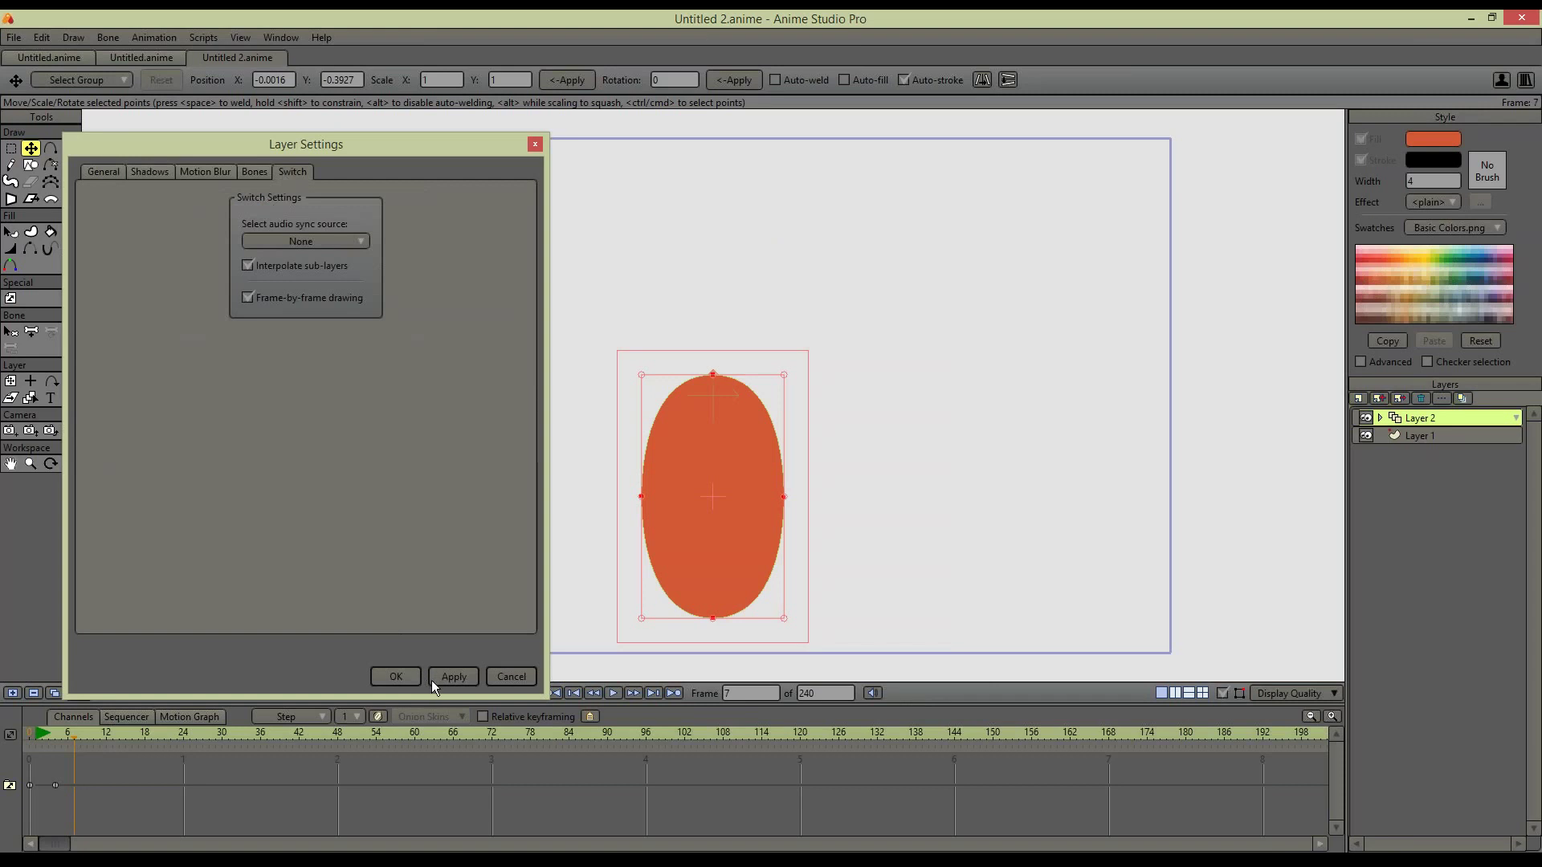
click(398, 675)
click(28, 747)
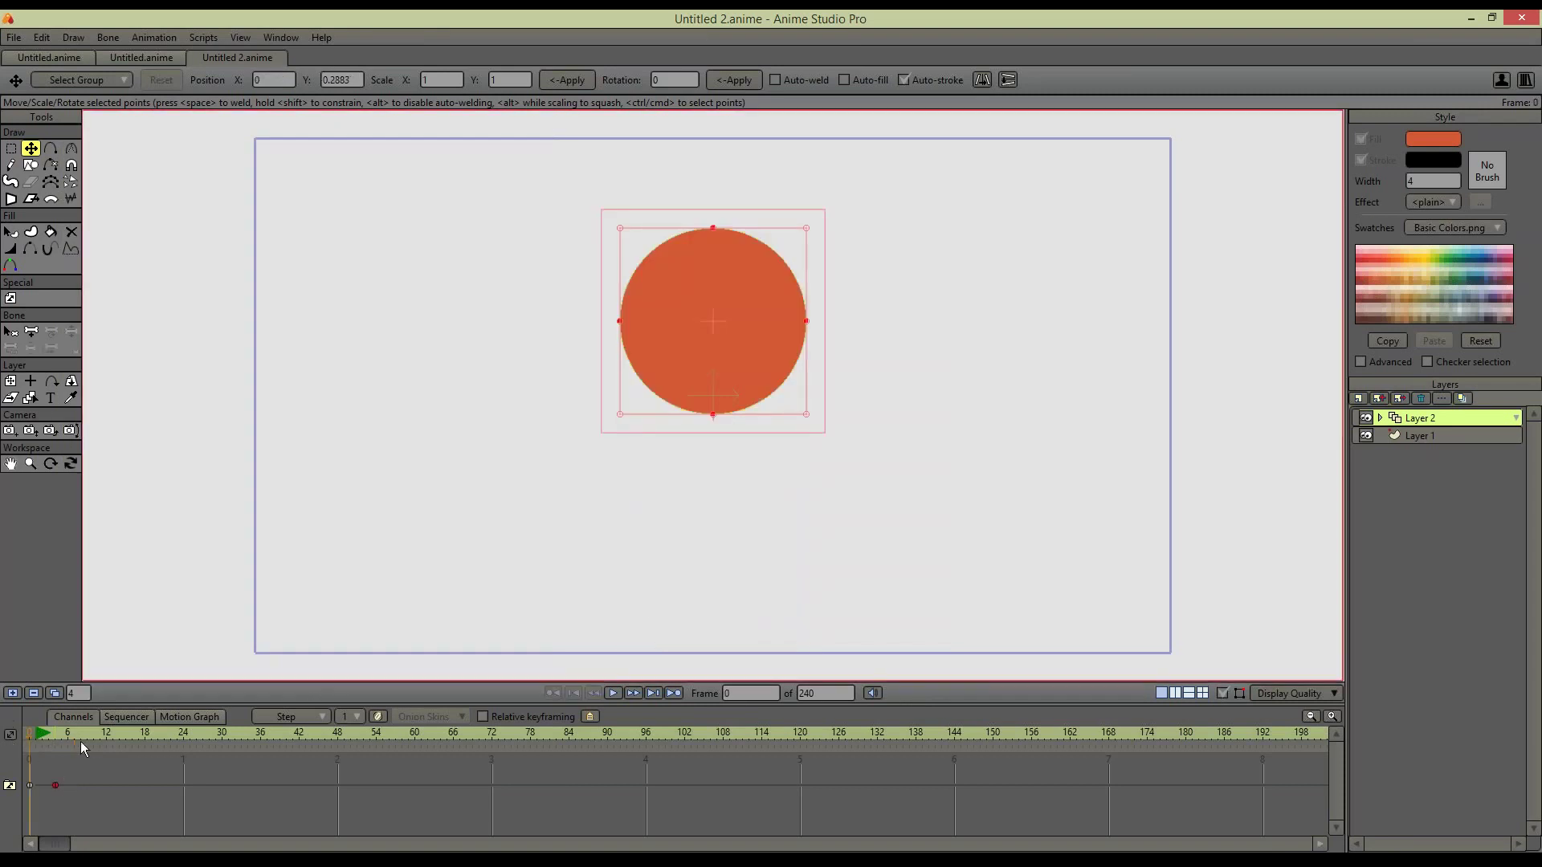
Turn off frame-by-frame drawing for Layer 2 so it works as a regular switch layer
double_click(1470, 419)
click(291, 173)
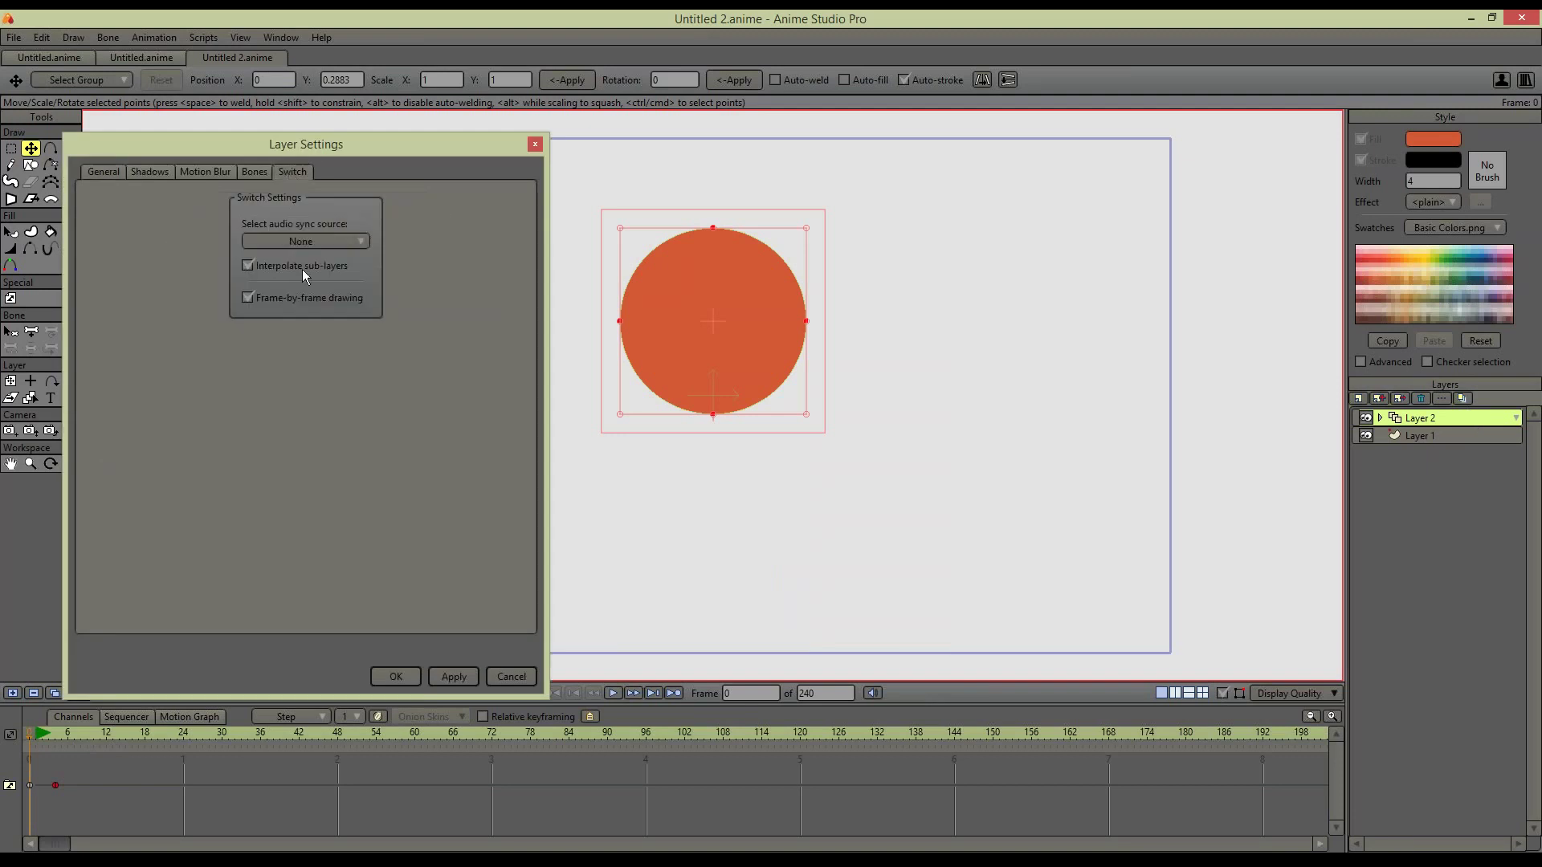
click(444, 674)
click(388, 678)
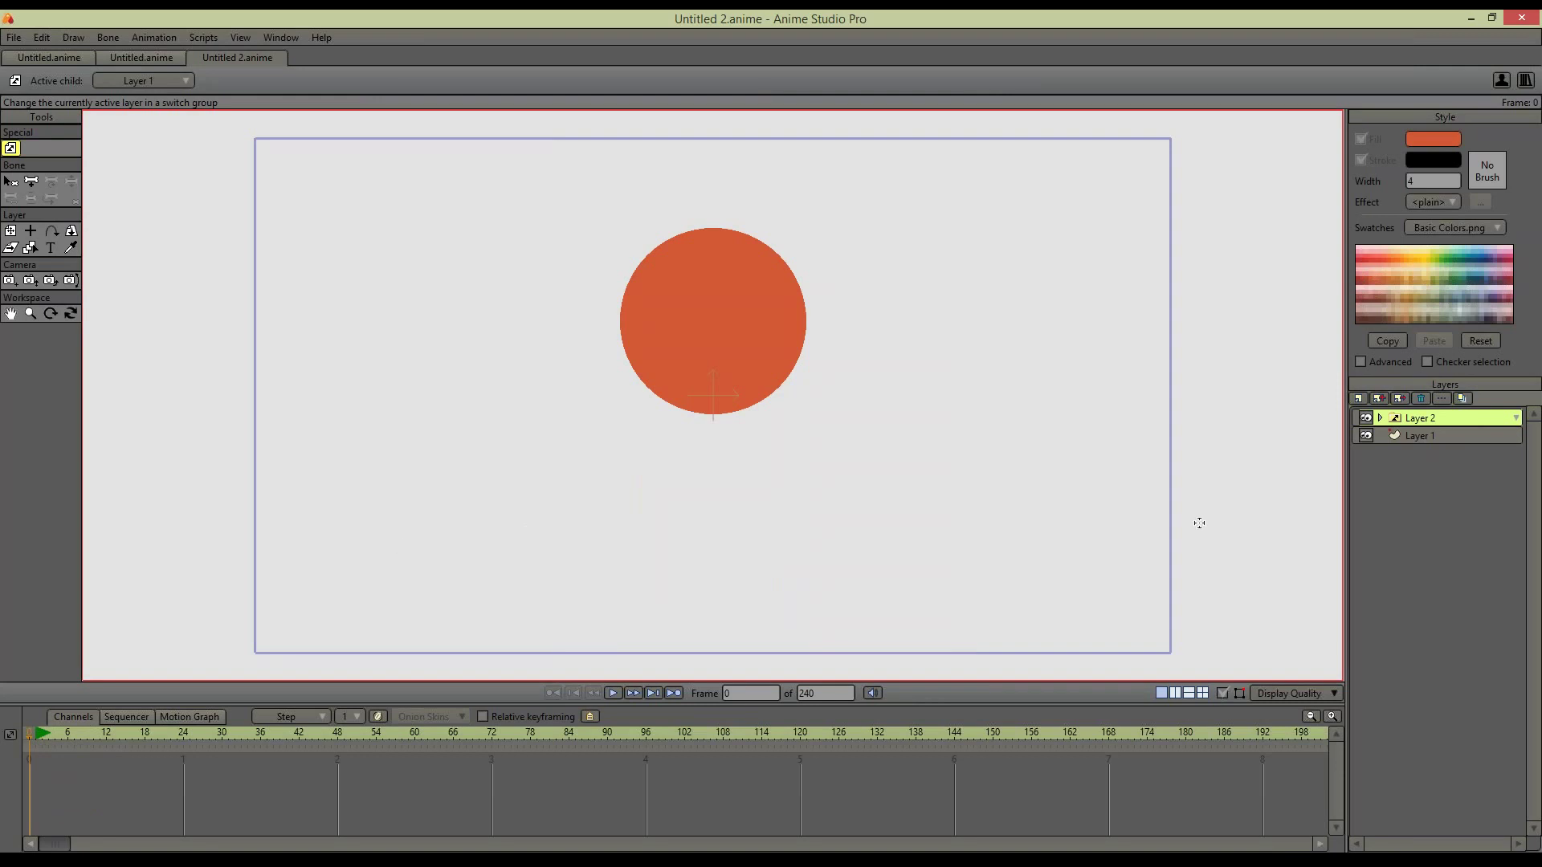
Inspect Layer 2's sub-layers and its switch settings, accept the settings unchanged and collapse the layer
click(1381, 418)
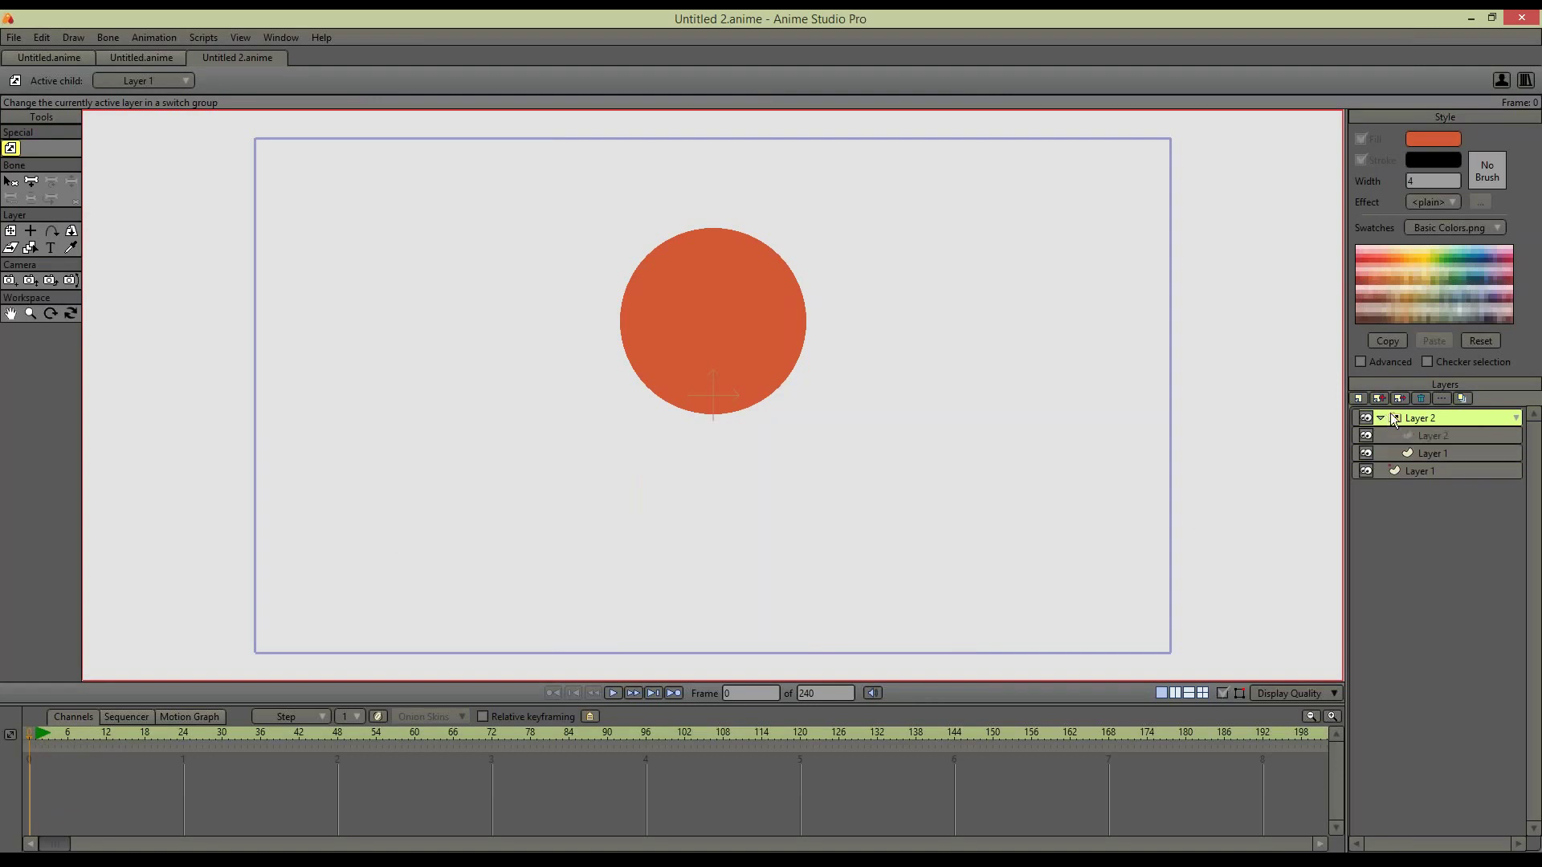
click(1435, 432)
click(1433, 451)
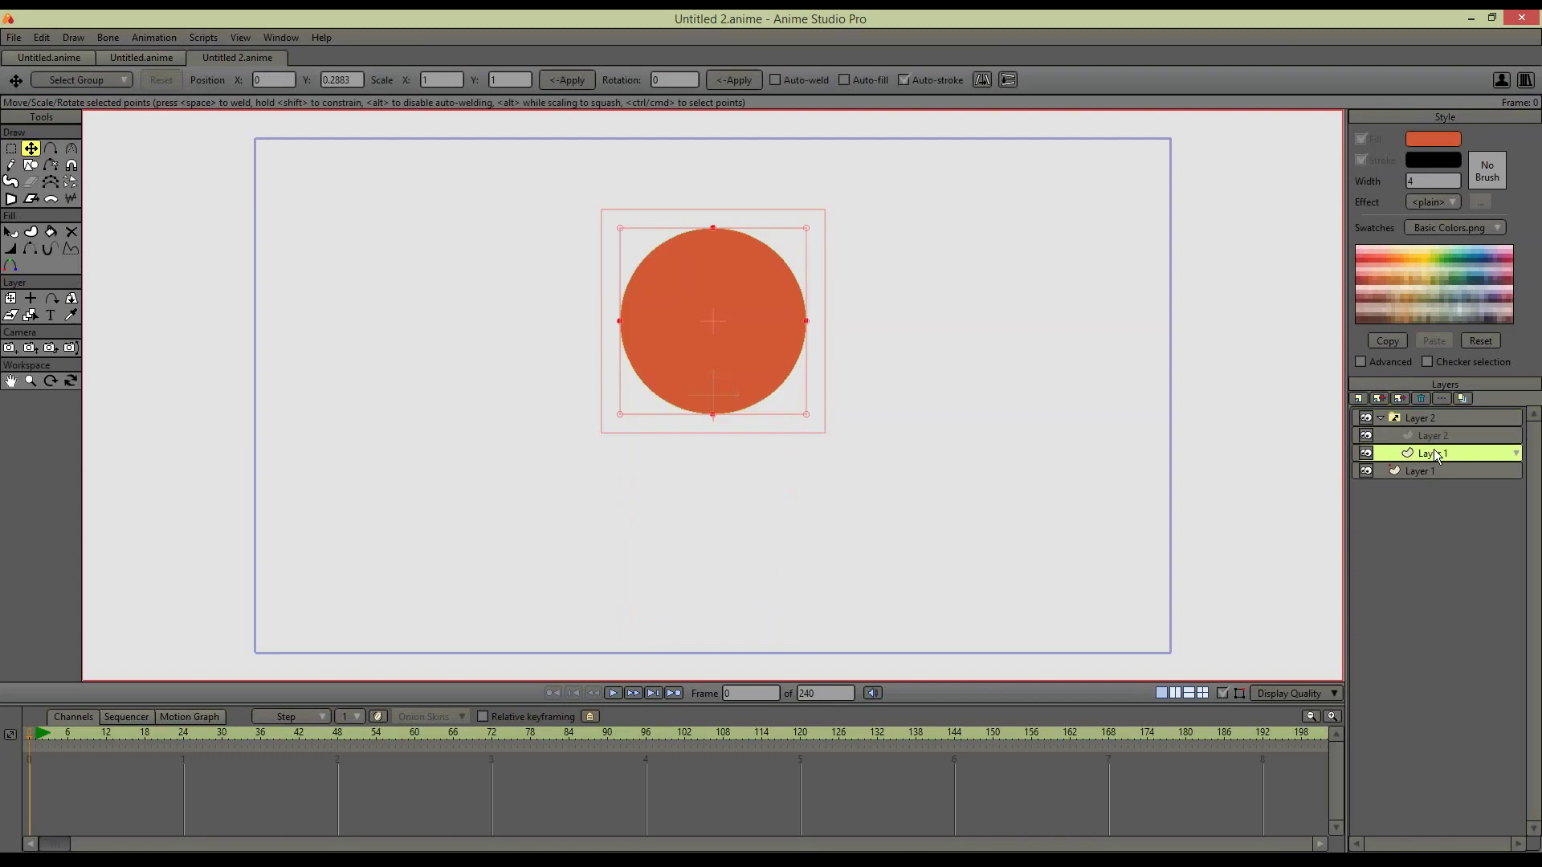
double_click(1437, 416)
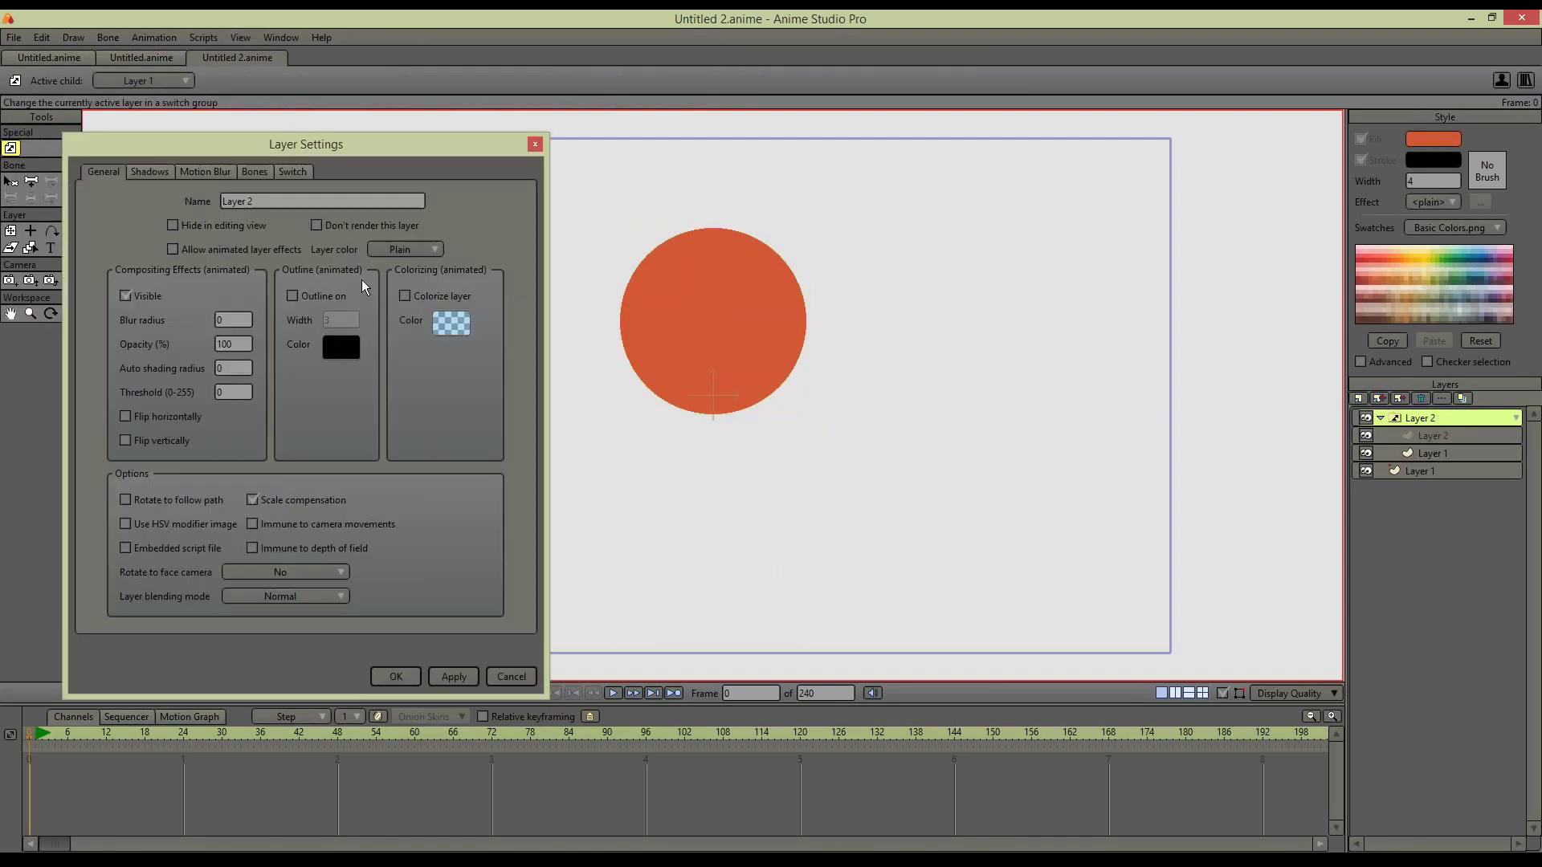
click(294, 172)
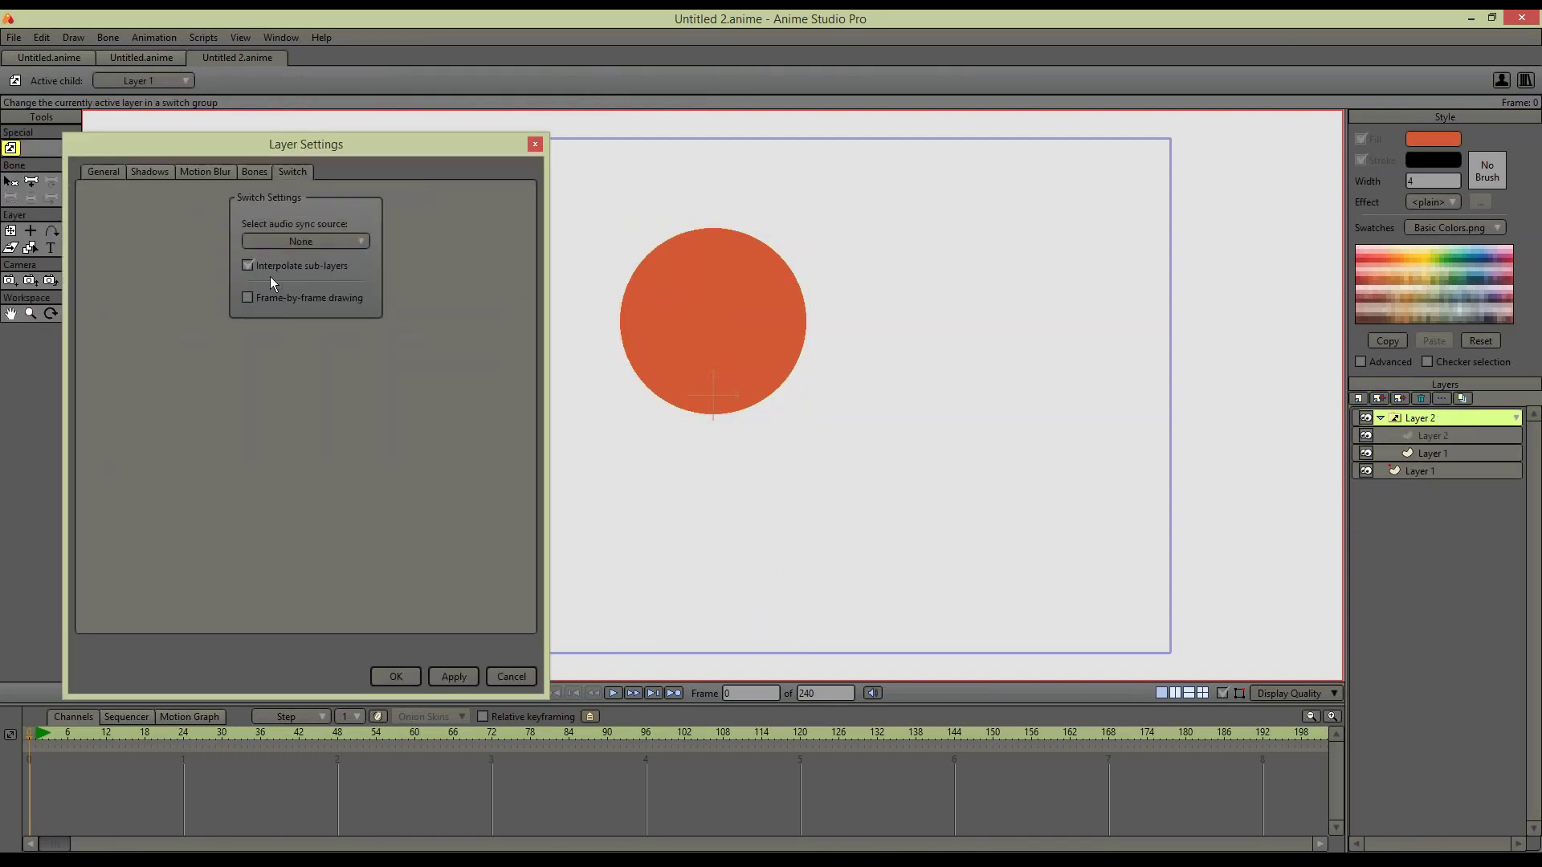
click(389, 673)
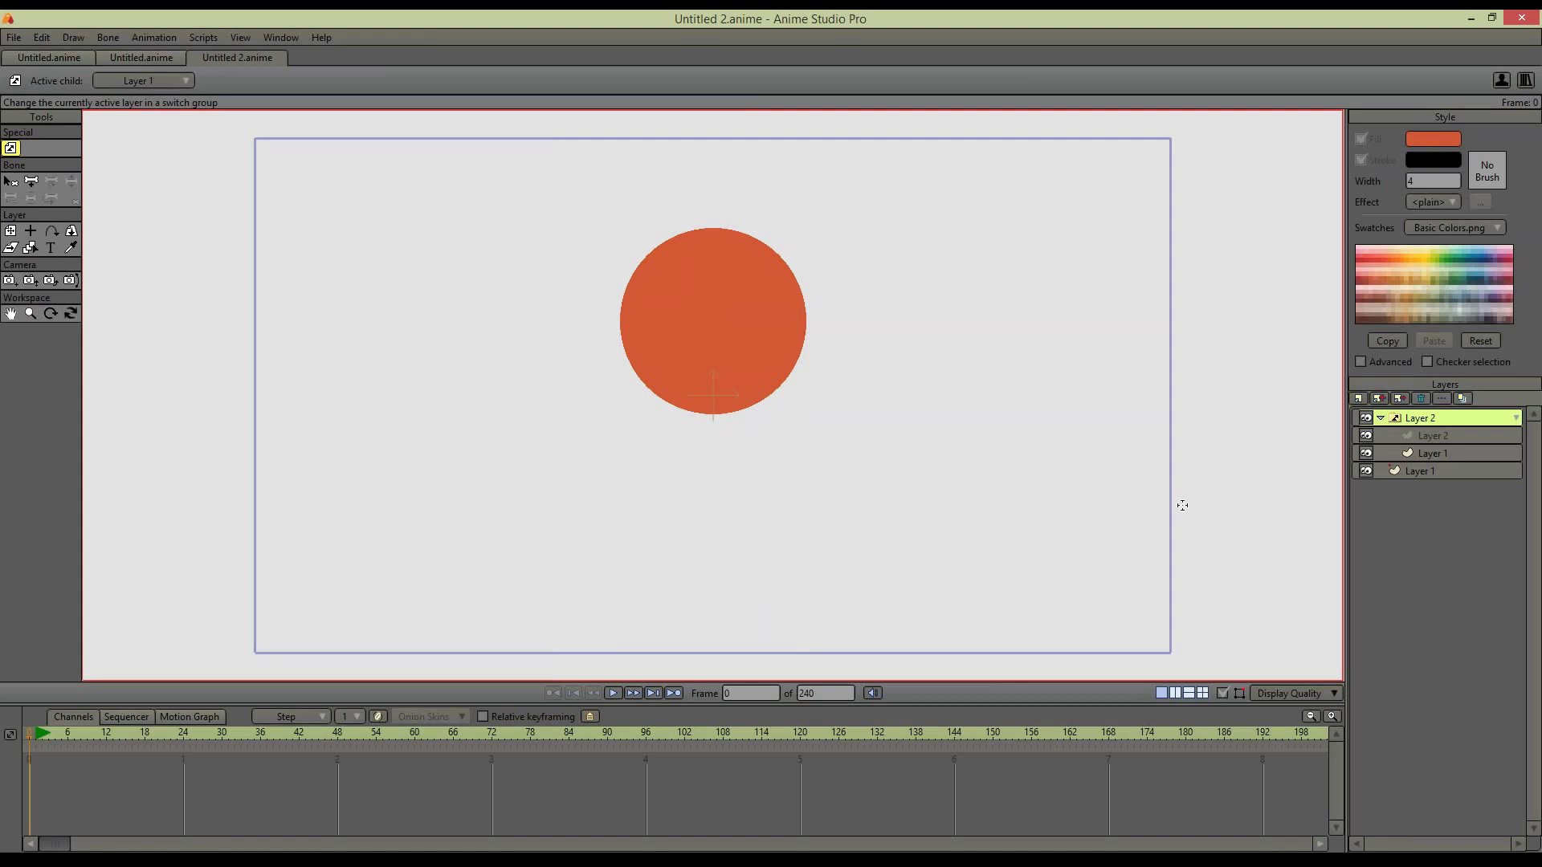
click(1384, 413)
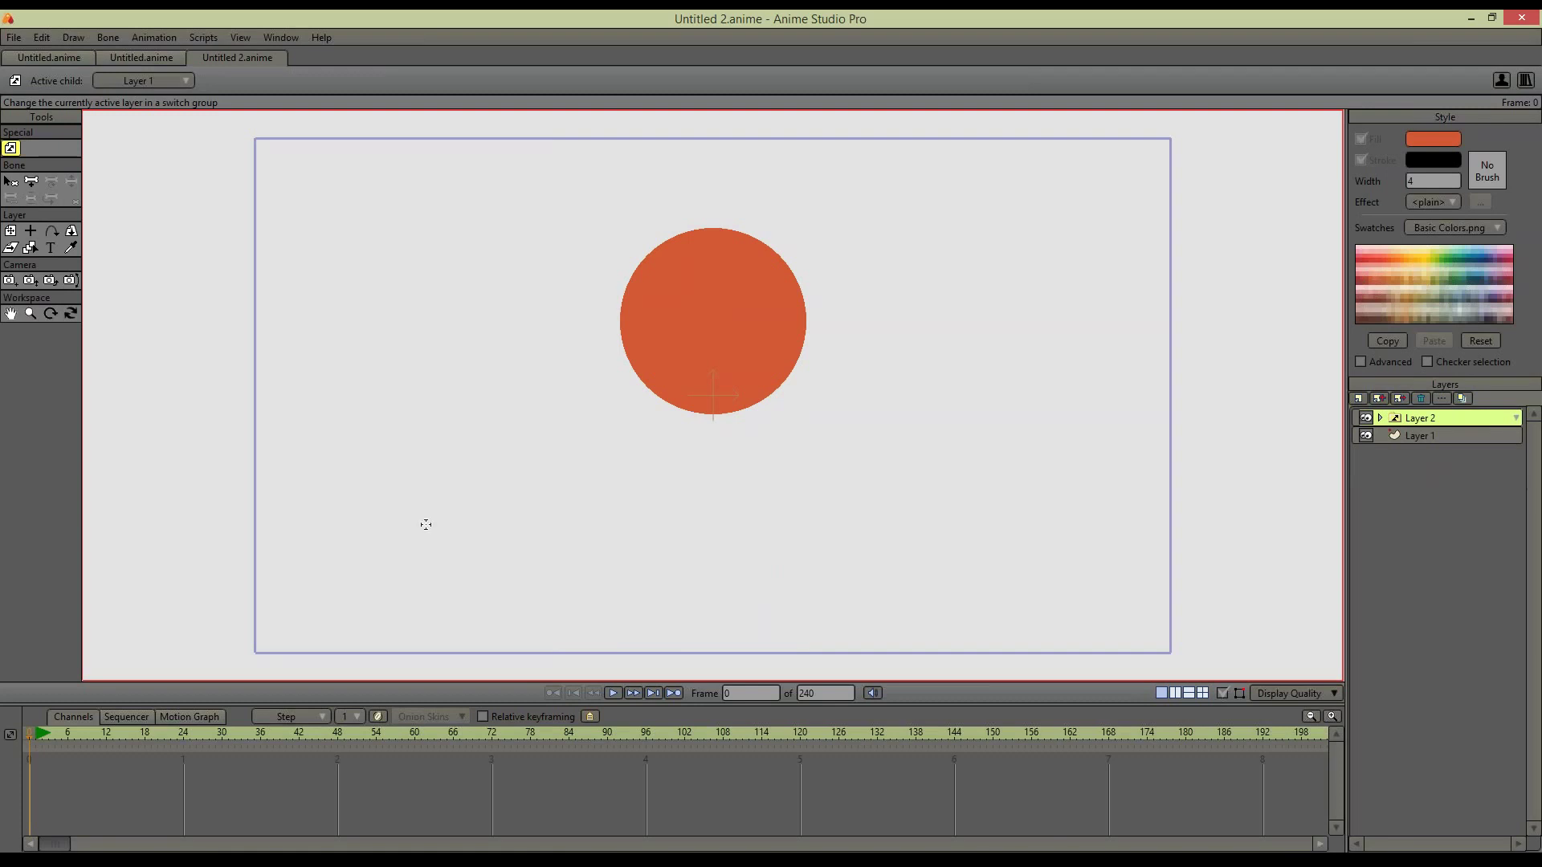
Switch to the second Untitled.anime document and restrict the canvas display to the area inside the camera frame
click(140, 59)
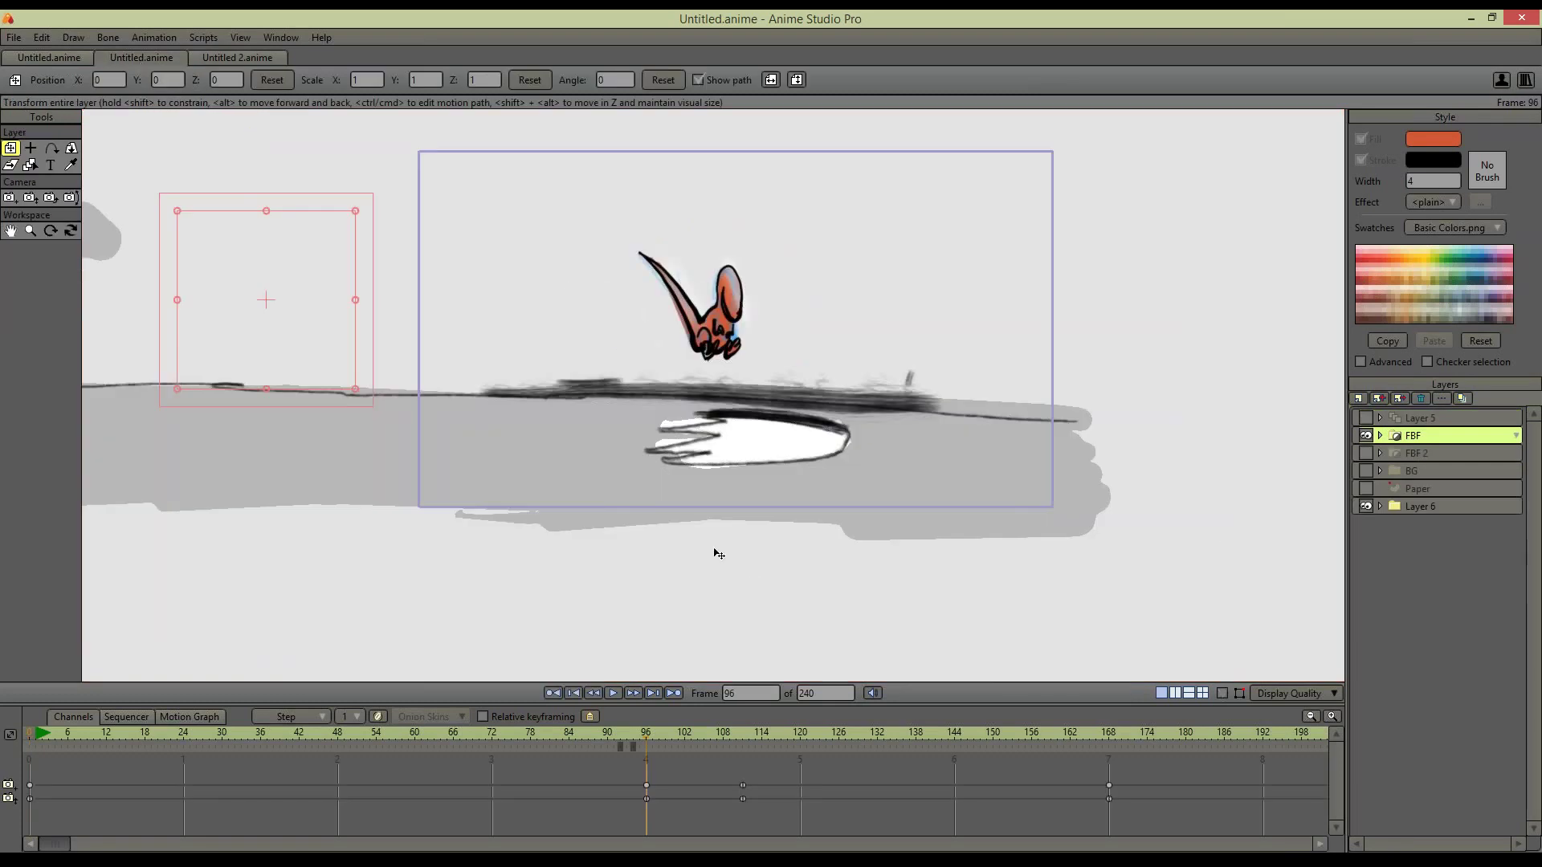
key(ctrl+shift+o)
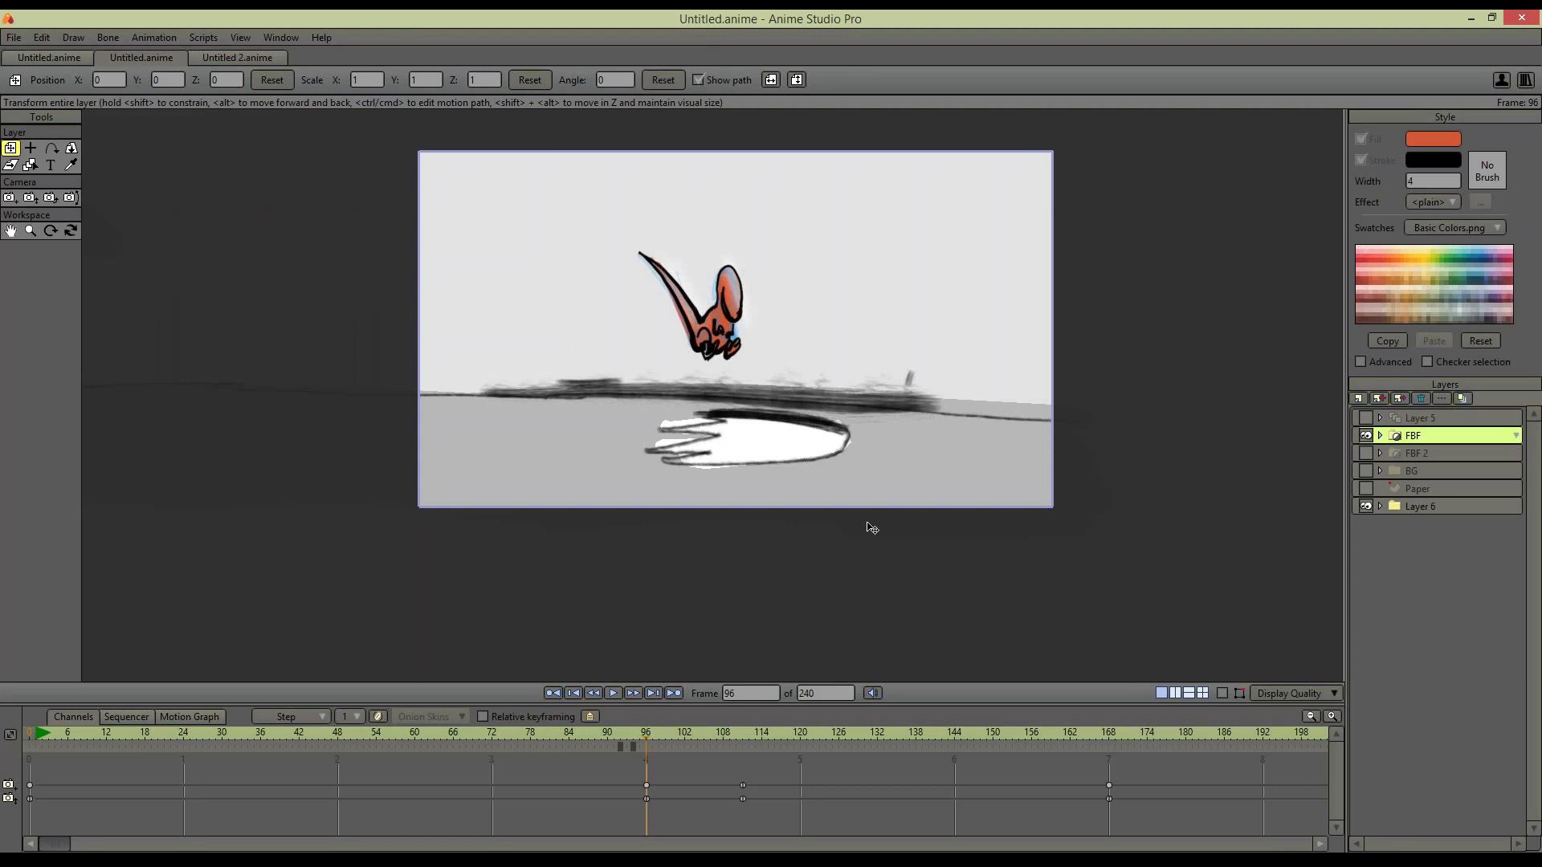
drag(860, 551, 825, 599)
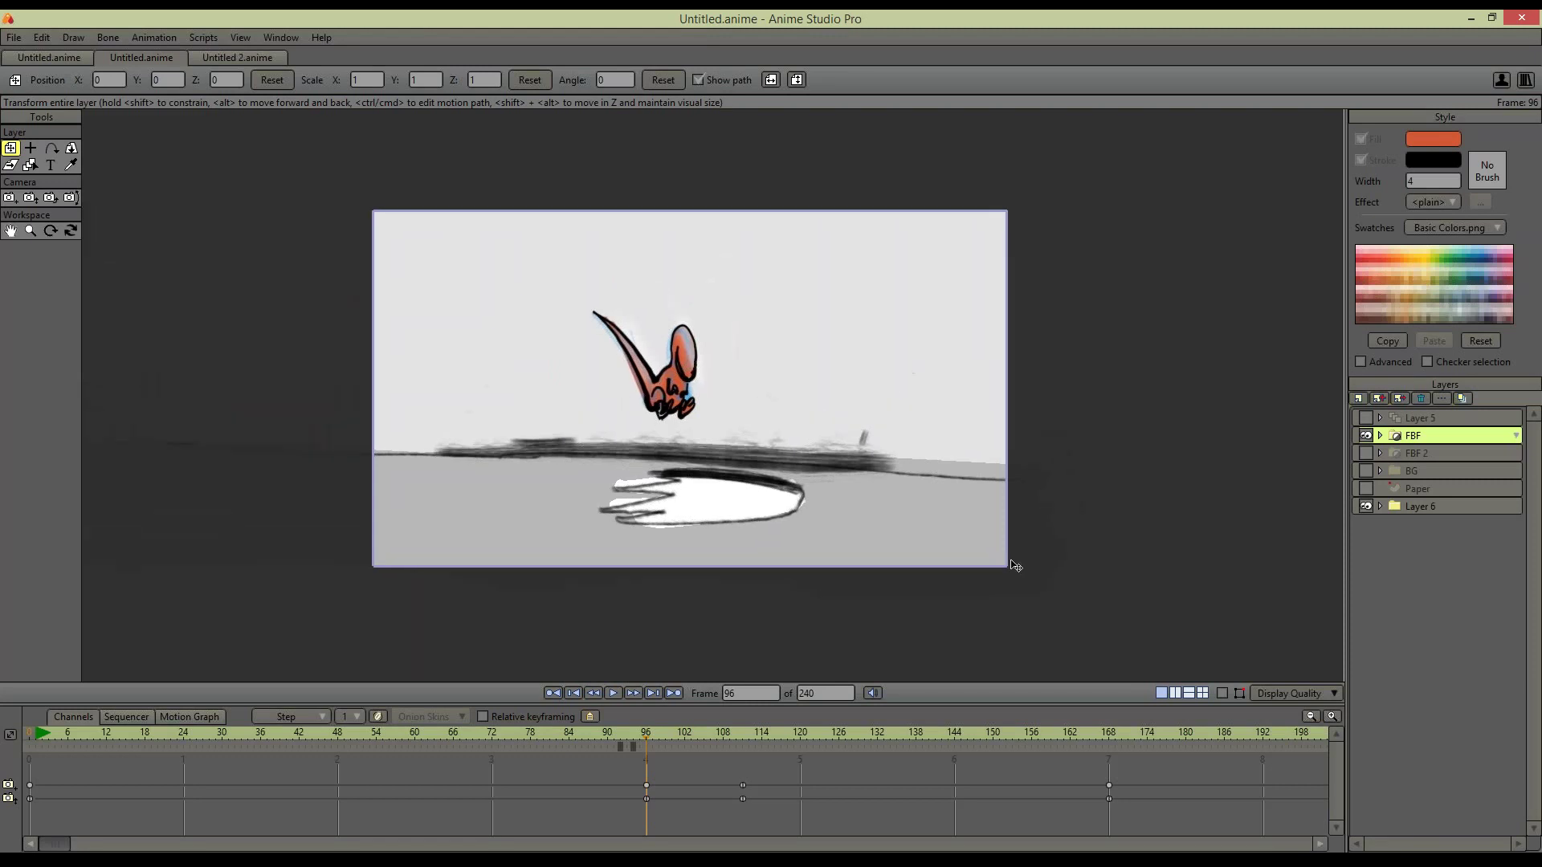
Expand the FBF group and examine its Blue, Pencil, Shade and Highlight layers, ending on the Blue layer
click(1380, 435)
click(1395, 506)
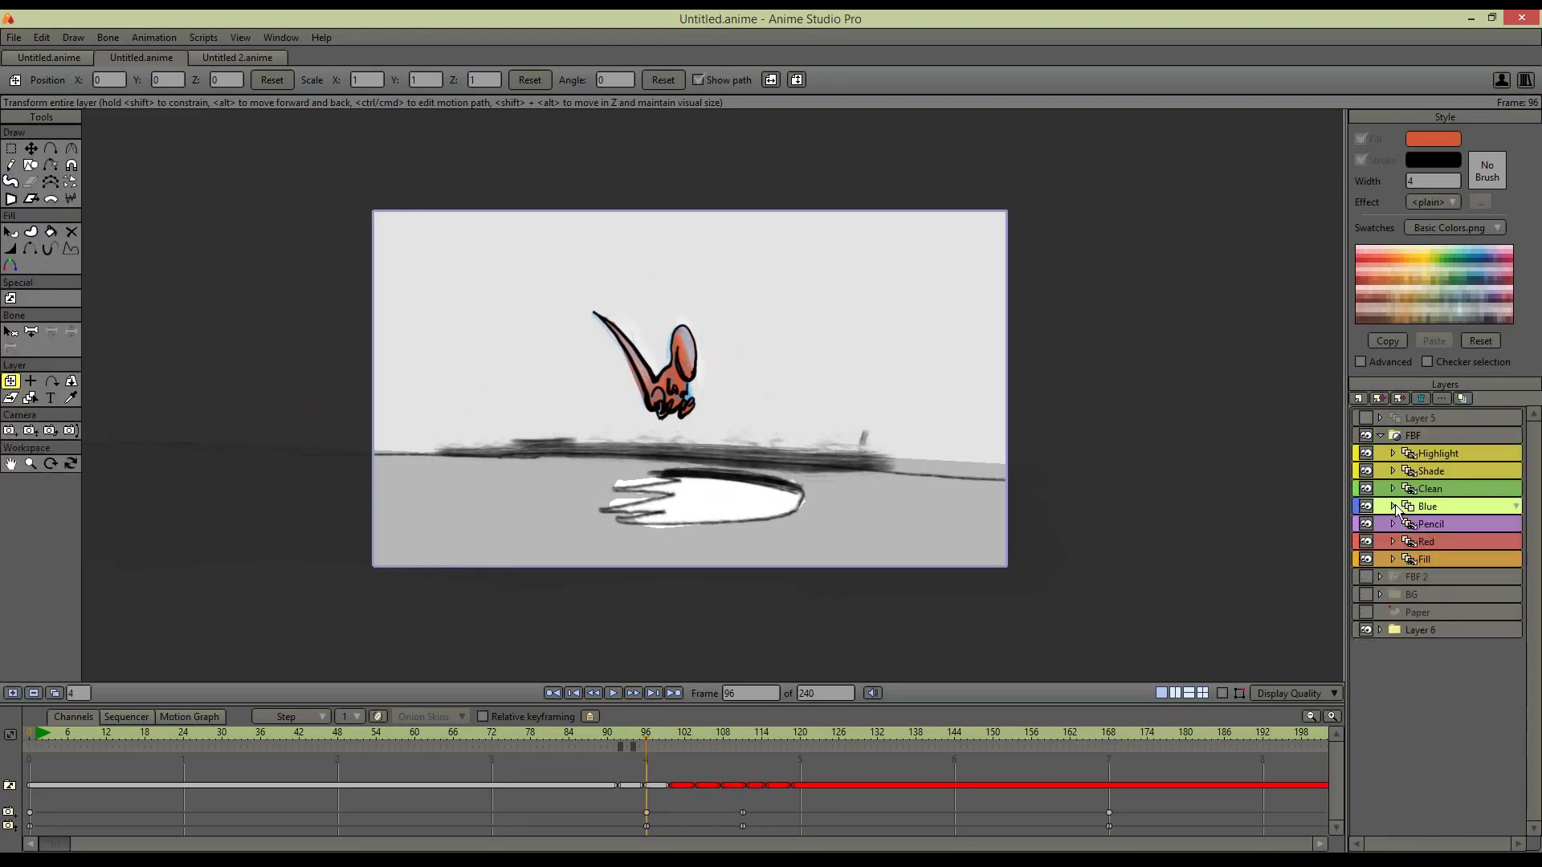
click(1437, 524)
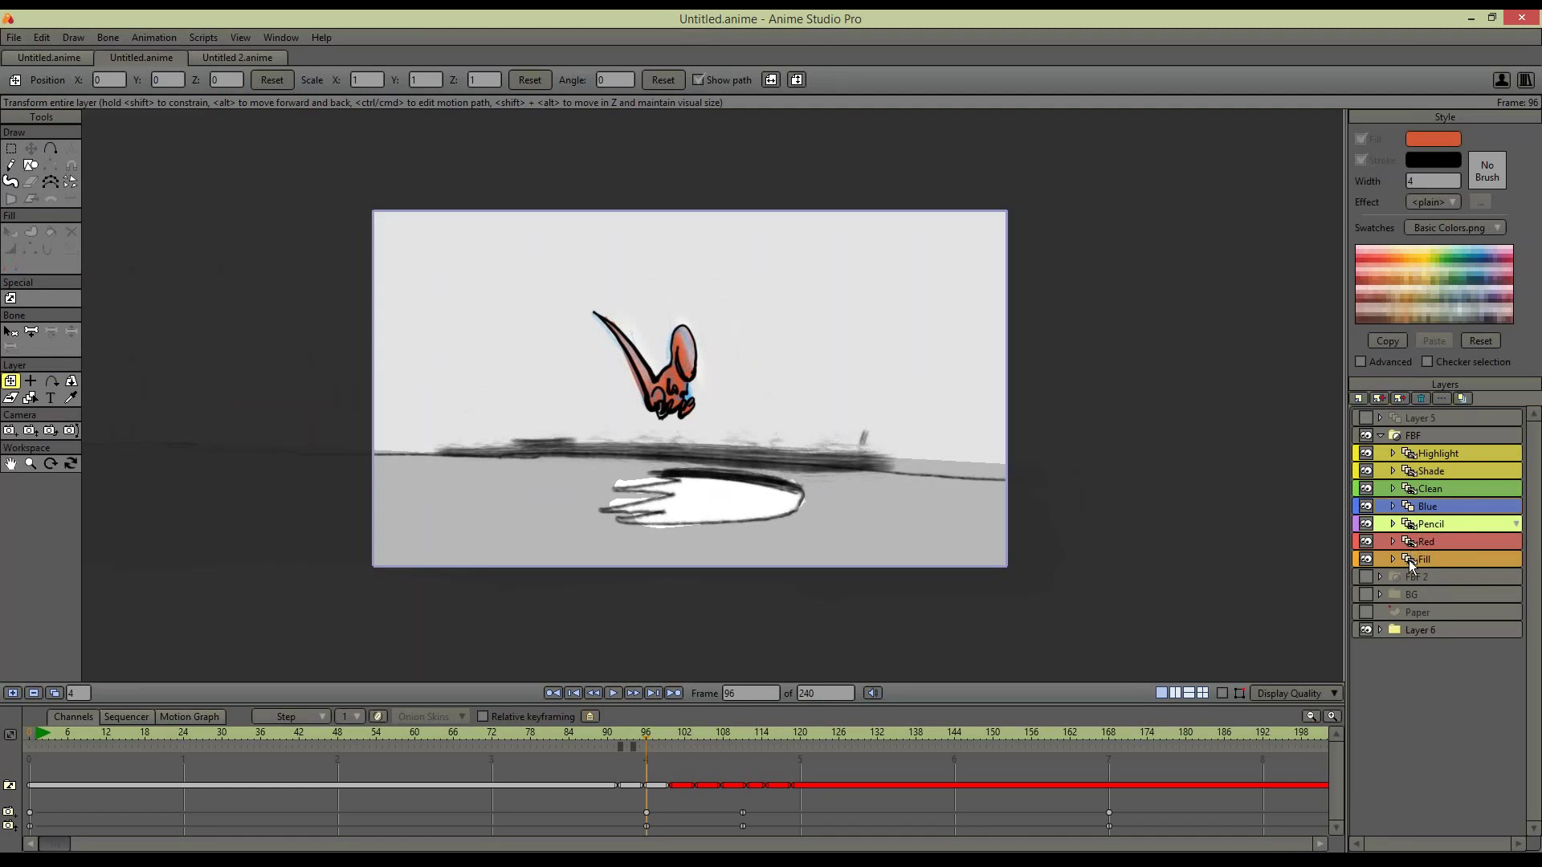
click(1421, 475)
click(1425, 456)
click(1429, 506)
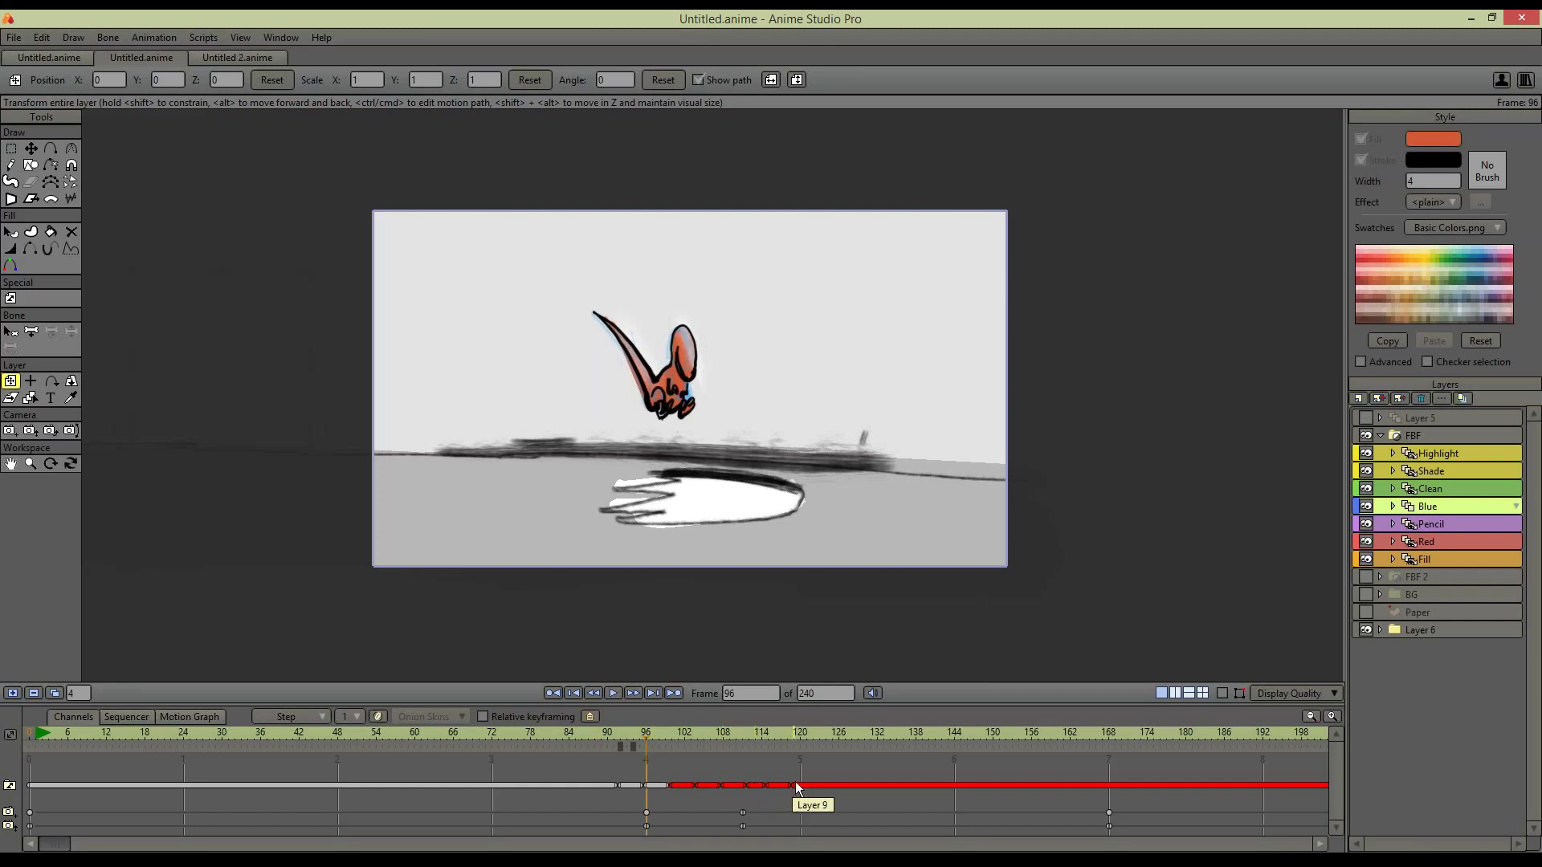
Go to frame 98 and locate the original layer referenced by the Red layer
mouse_move(638, 735)
mouse_down()
mouse_move(678, 736)
mouse_move(658, 736)
mouse_up()
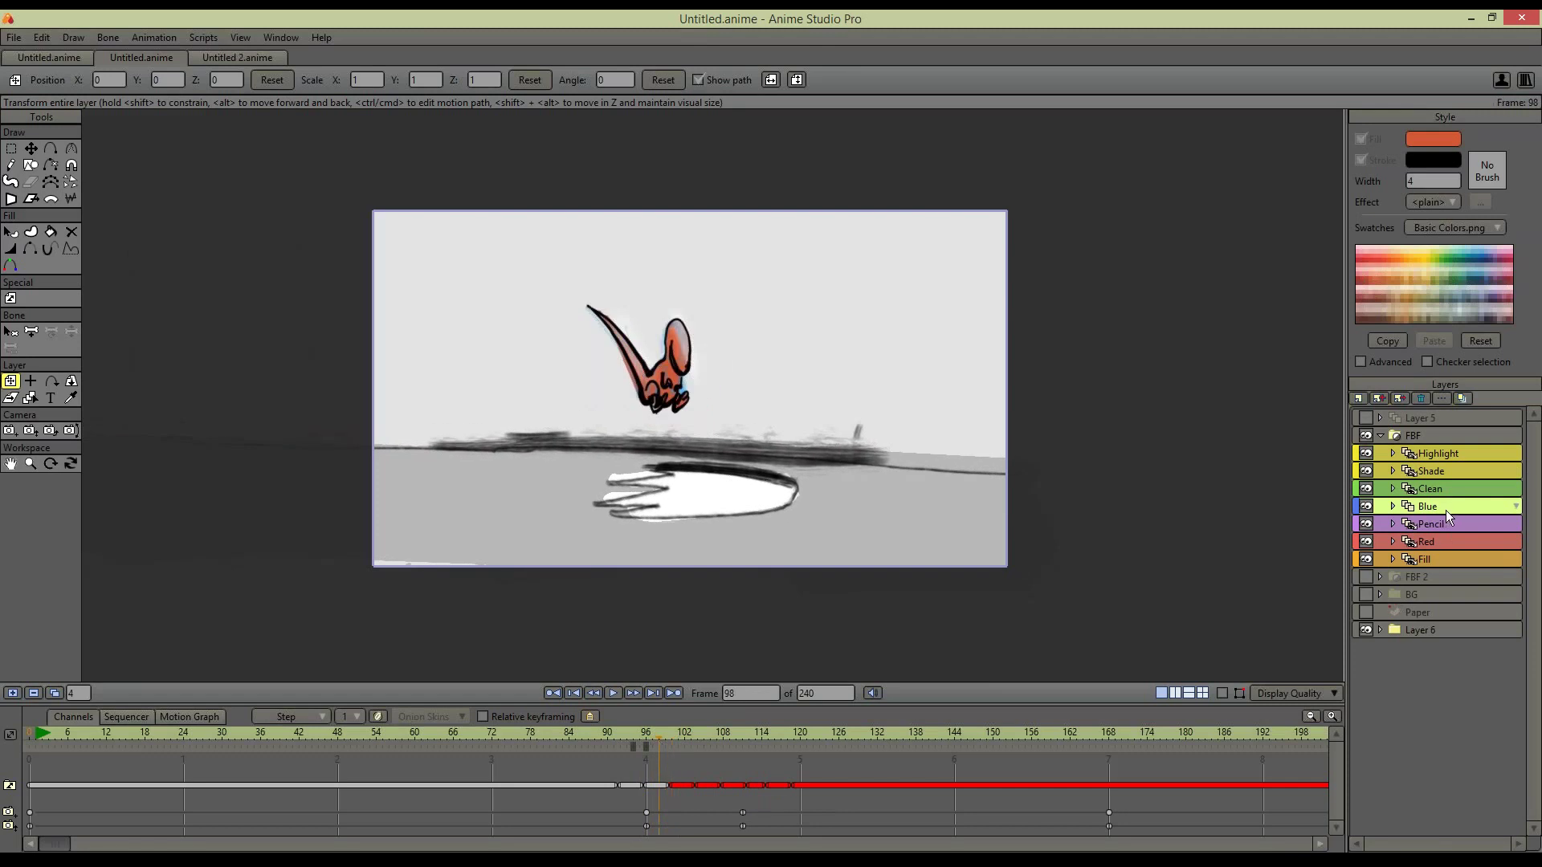
click(1456, 541)
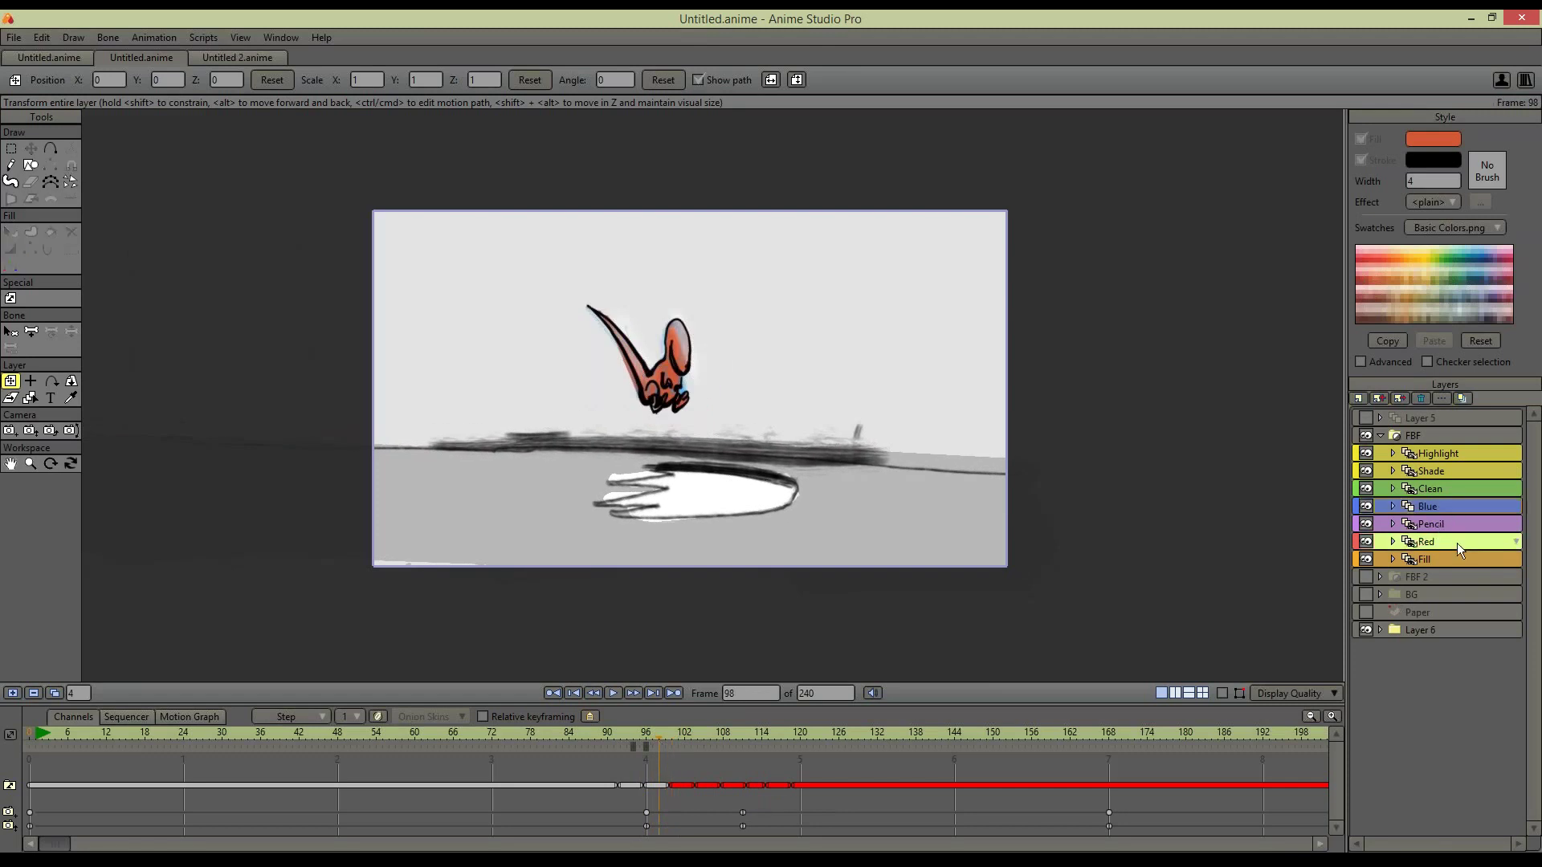
right_click(1470, 542)
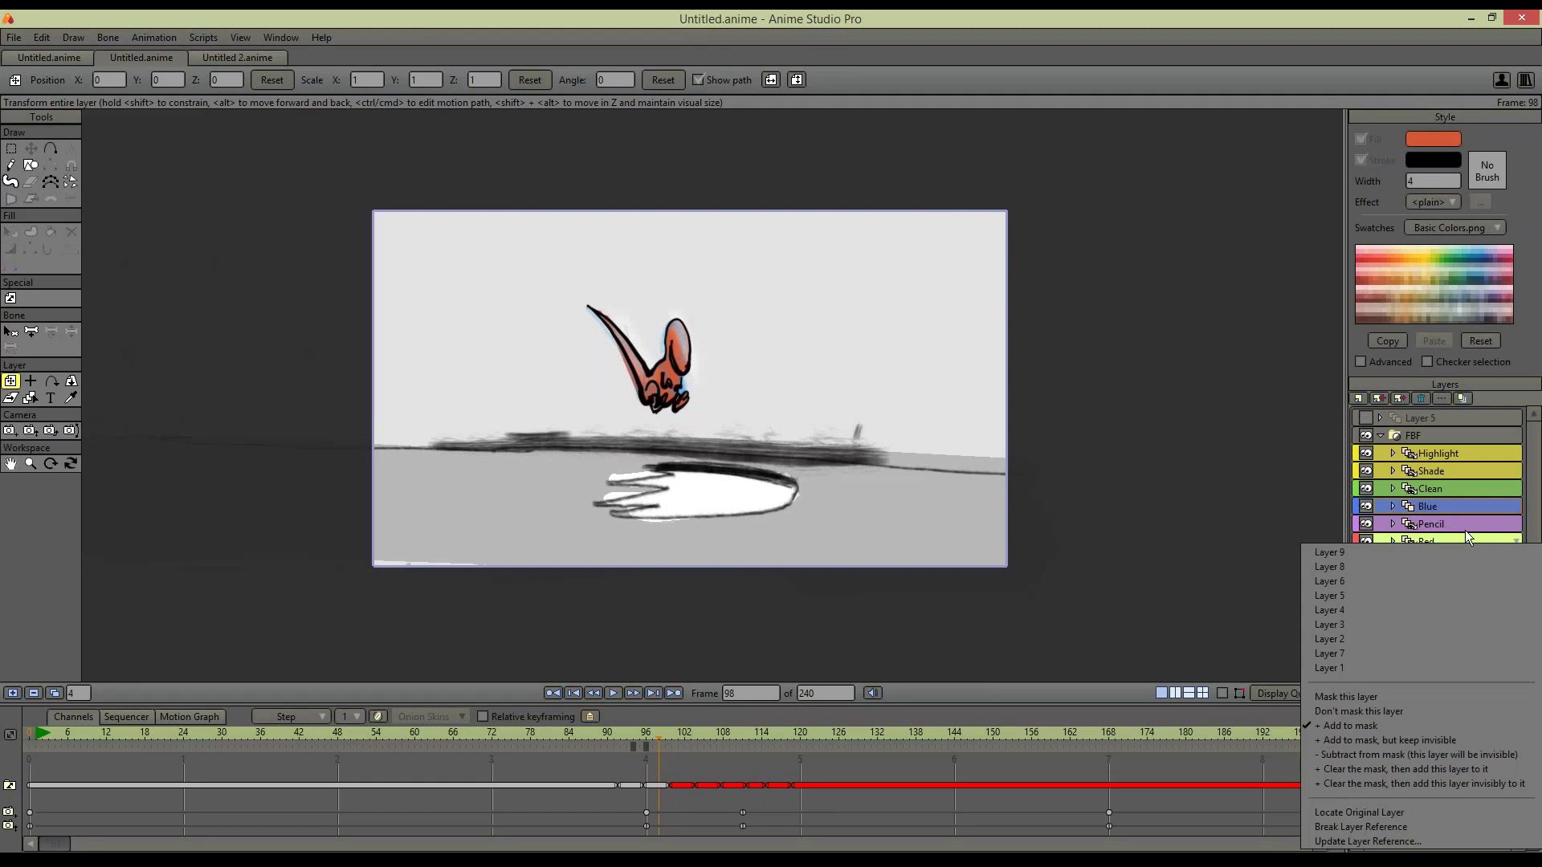
click(1395, 814)
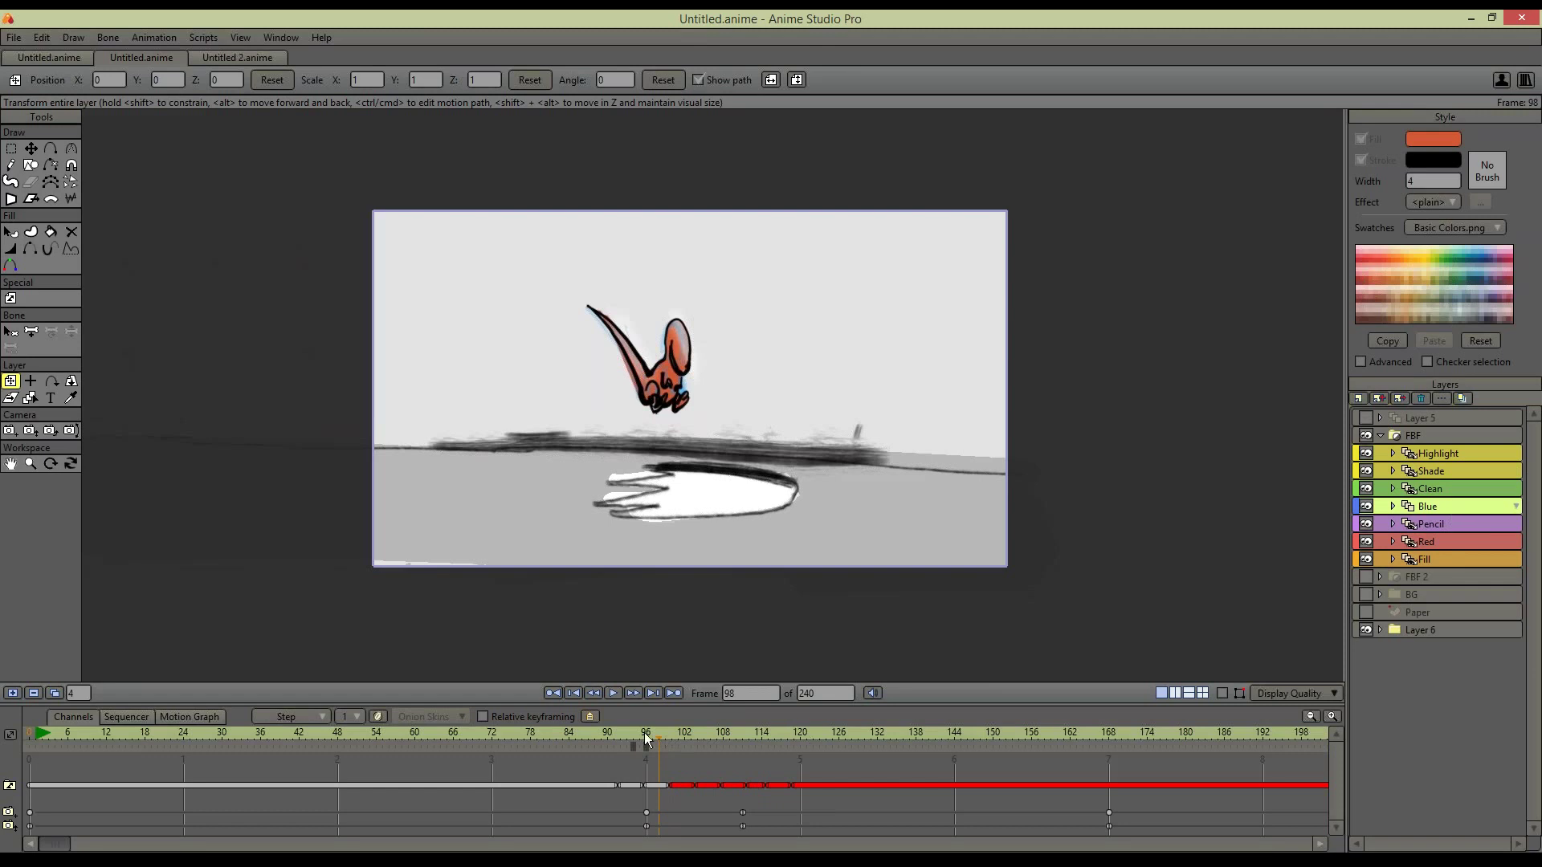
Try shifting the Blue layer's drawings from frame 108 to about frame 111, and return them to frame 108
drag(661, 732, 715, 734)
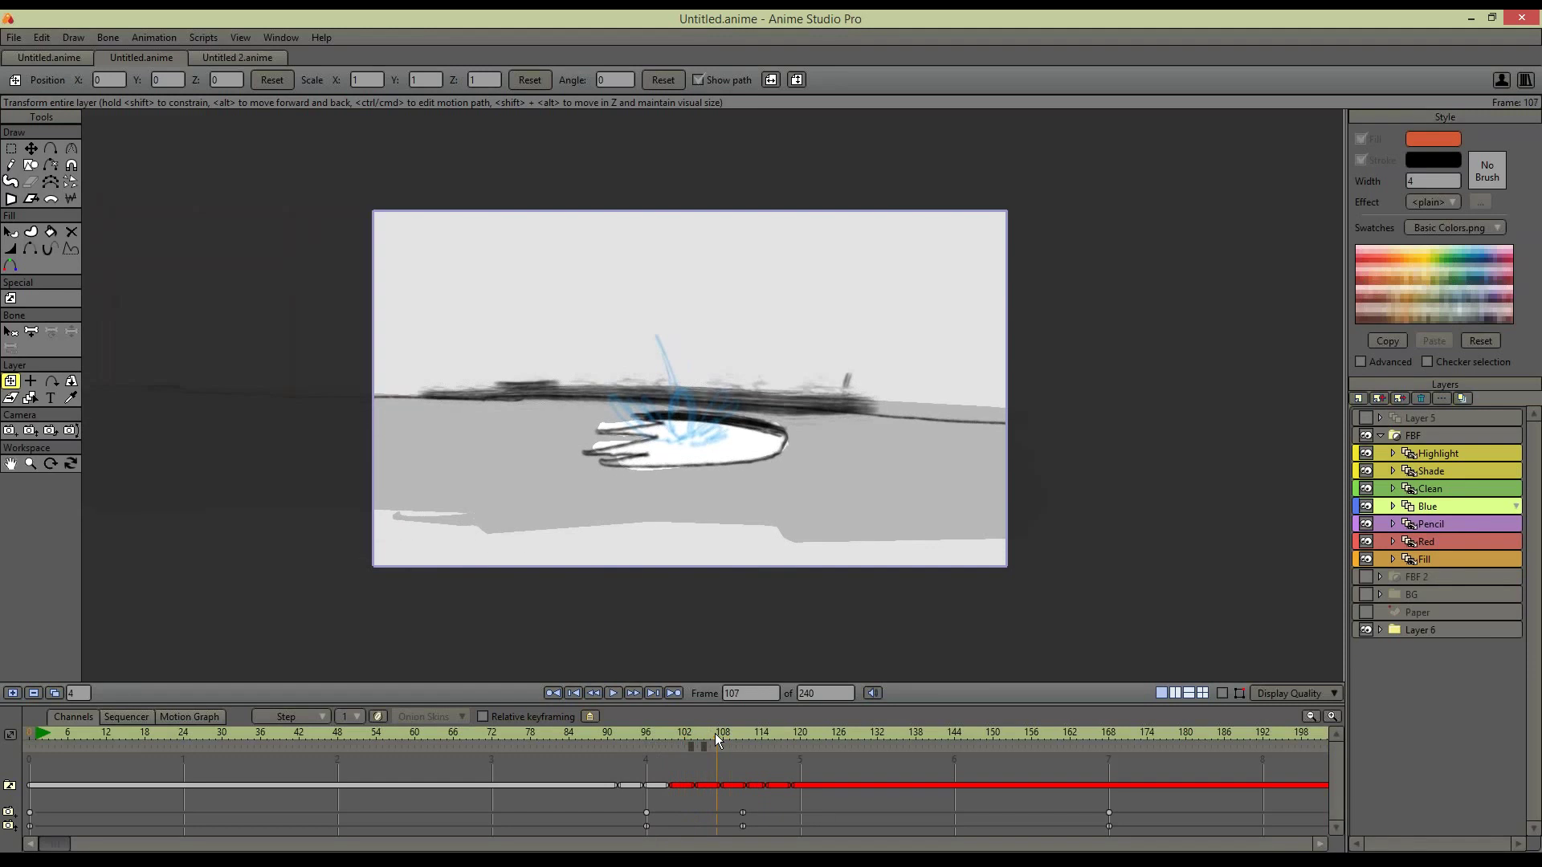
click(731, 794)
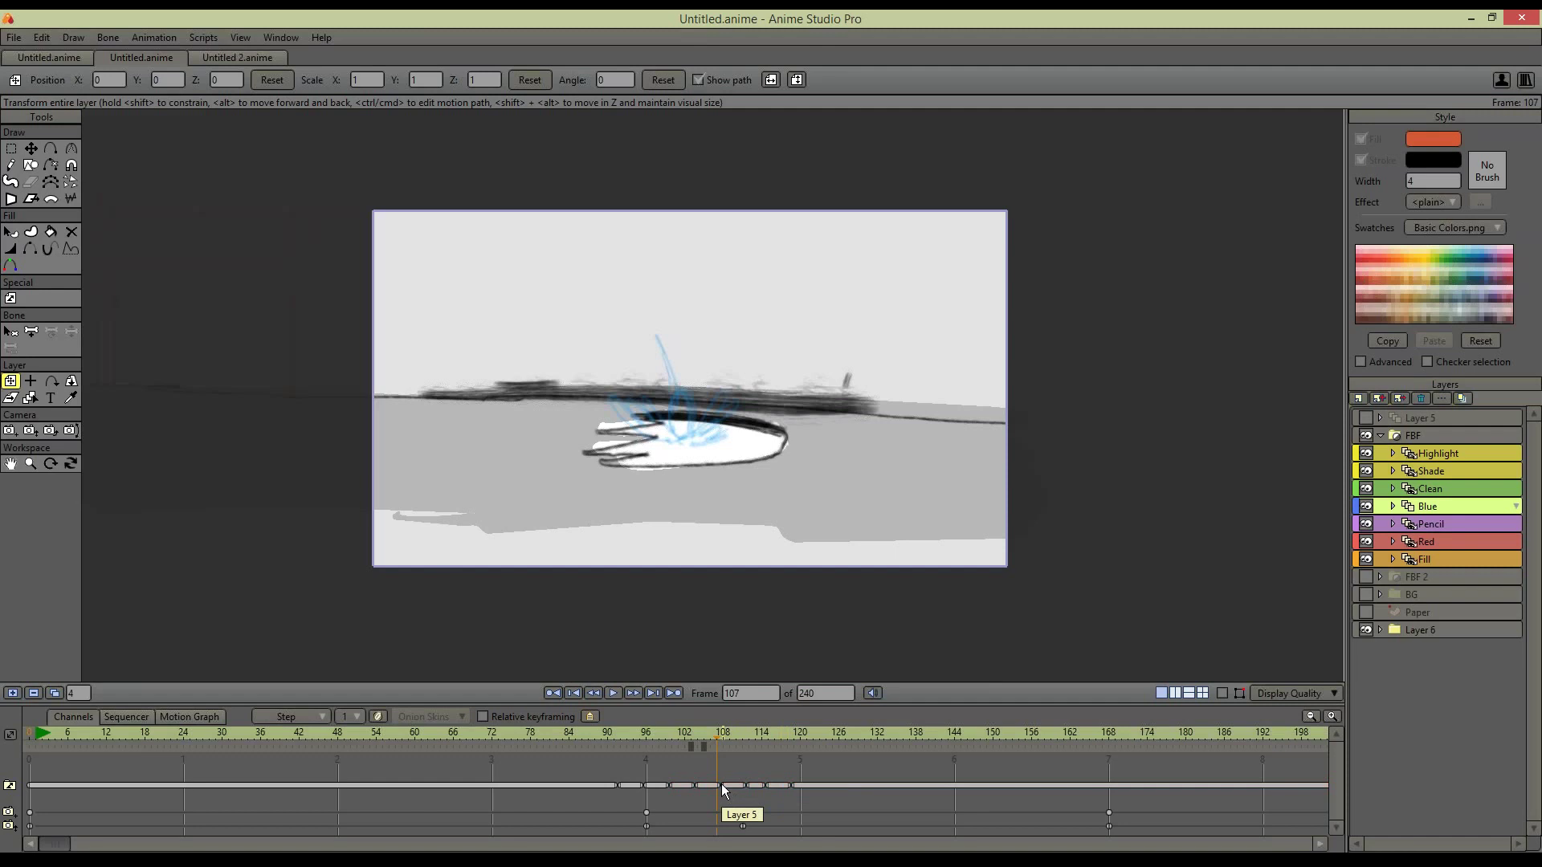
drag(774, 793, 753, 783)
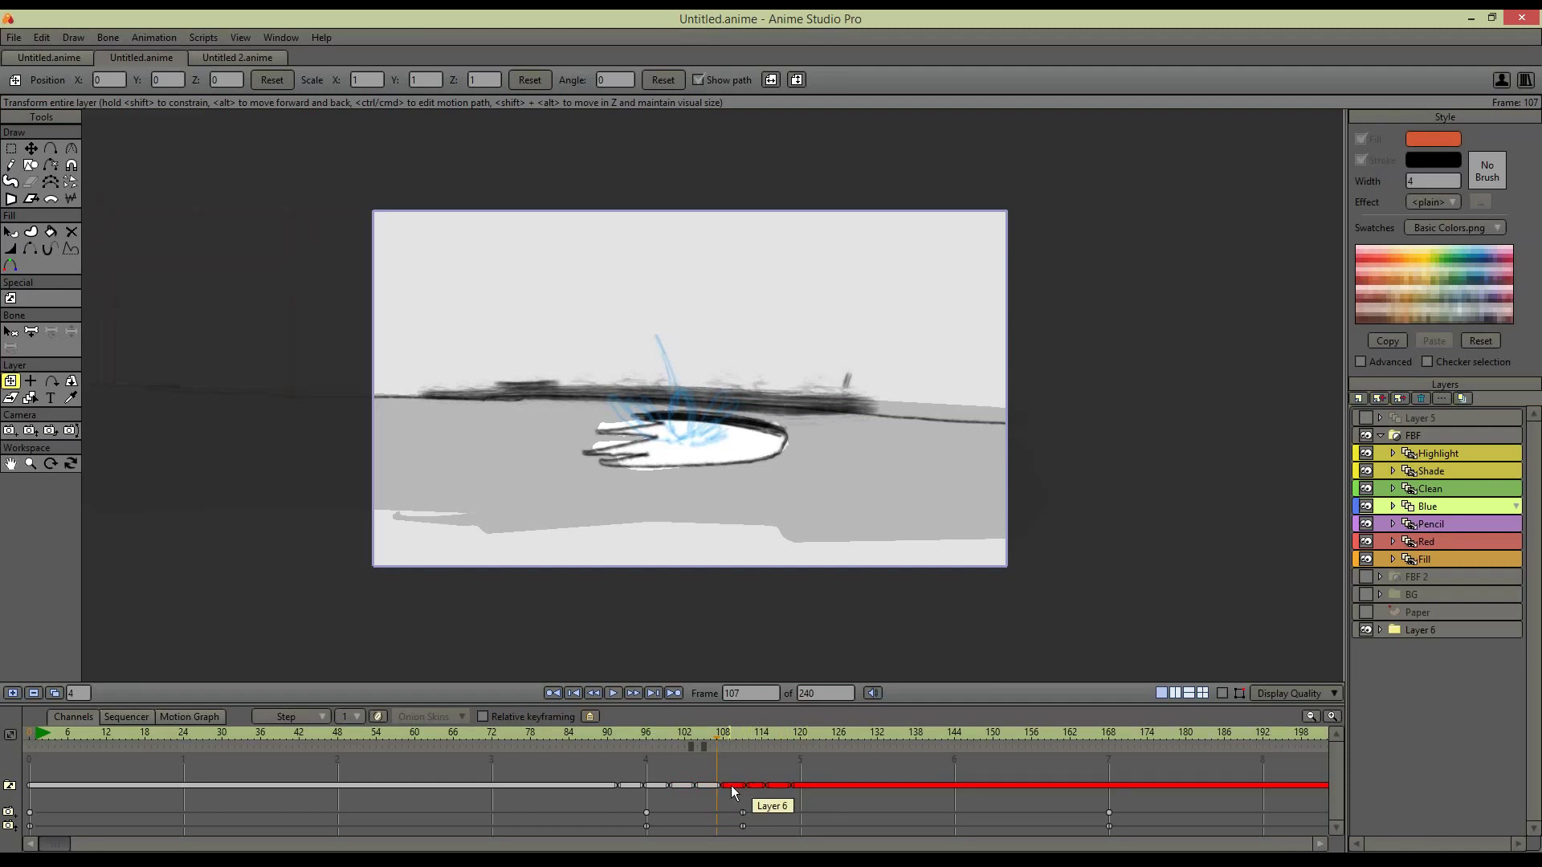
click(725, 733)
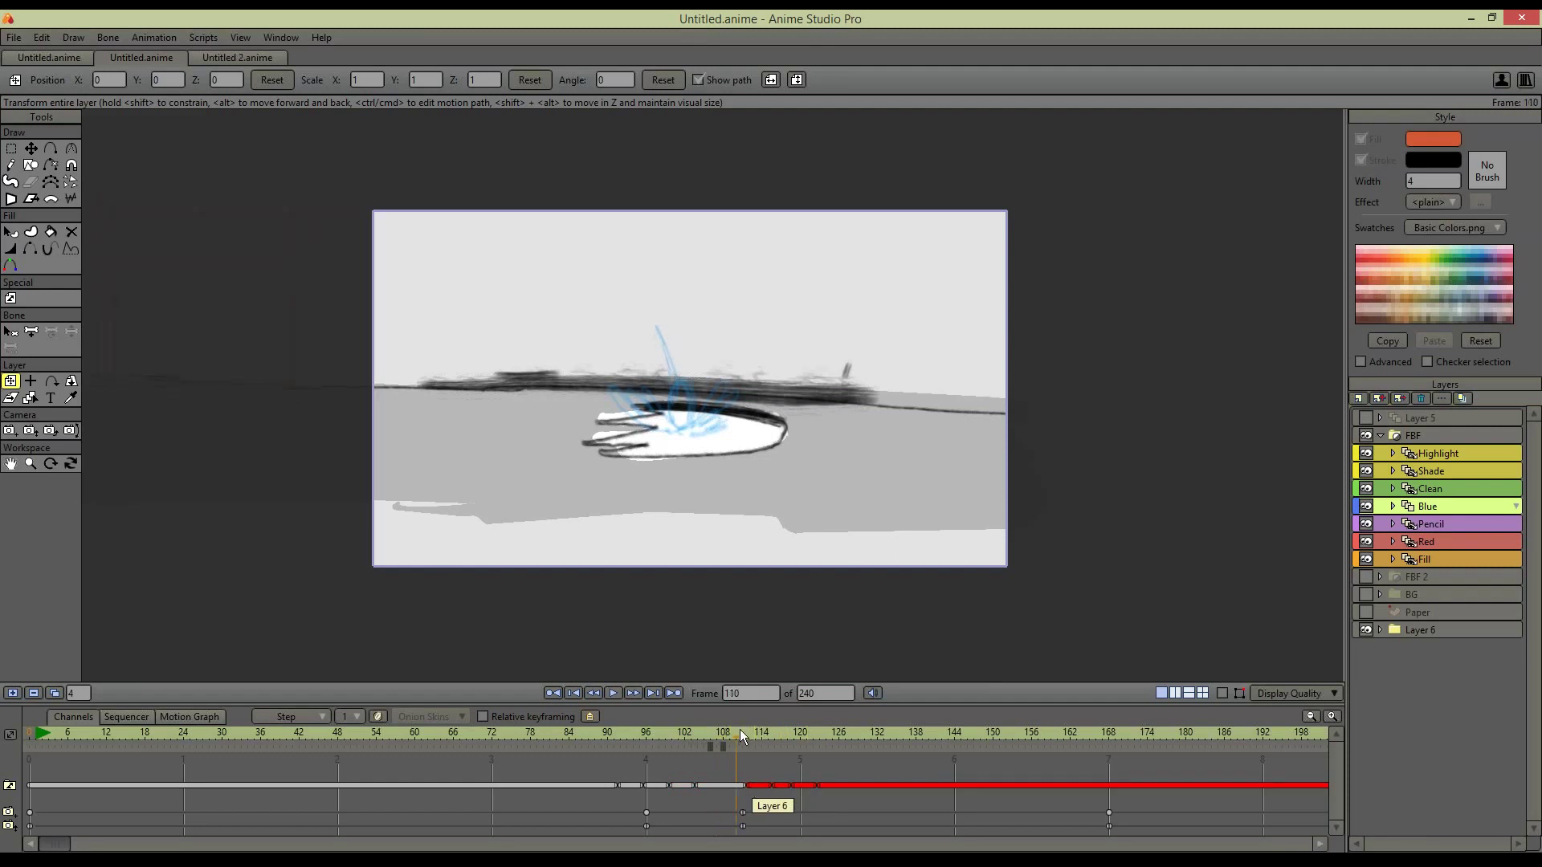
drag(740, 784, 721, 785)
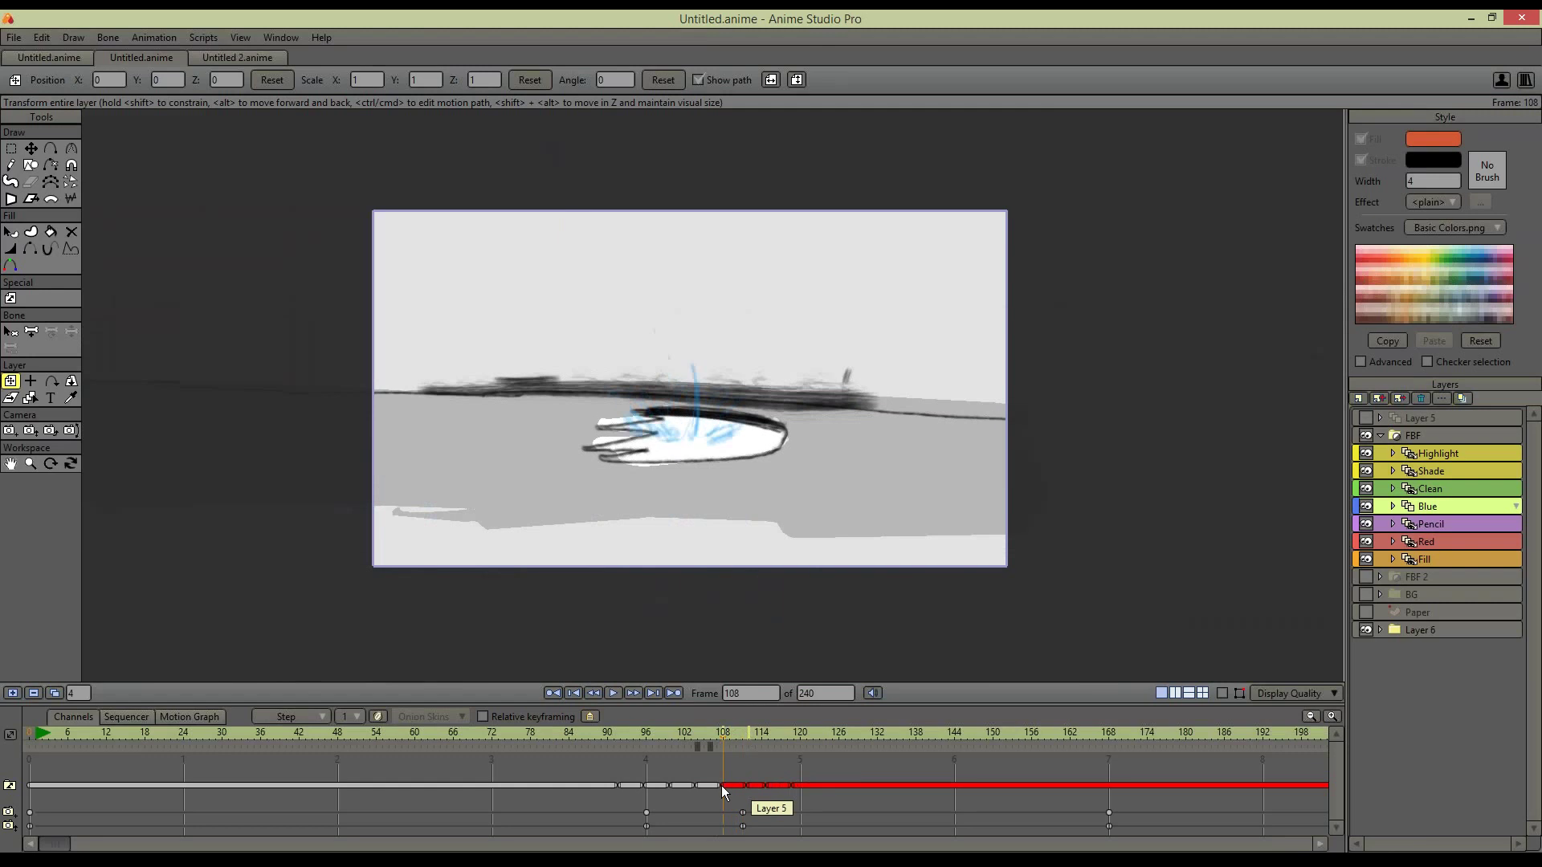
Try to retime the drawings from frame 108 onward on the Red reference layer and undo the change
click(1434, 541)
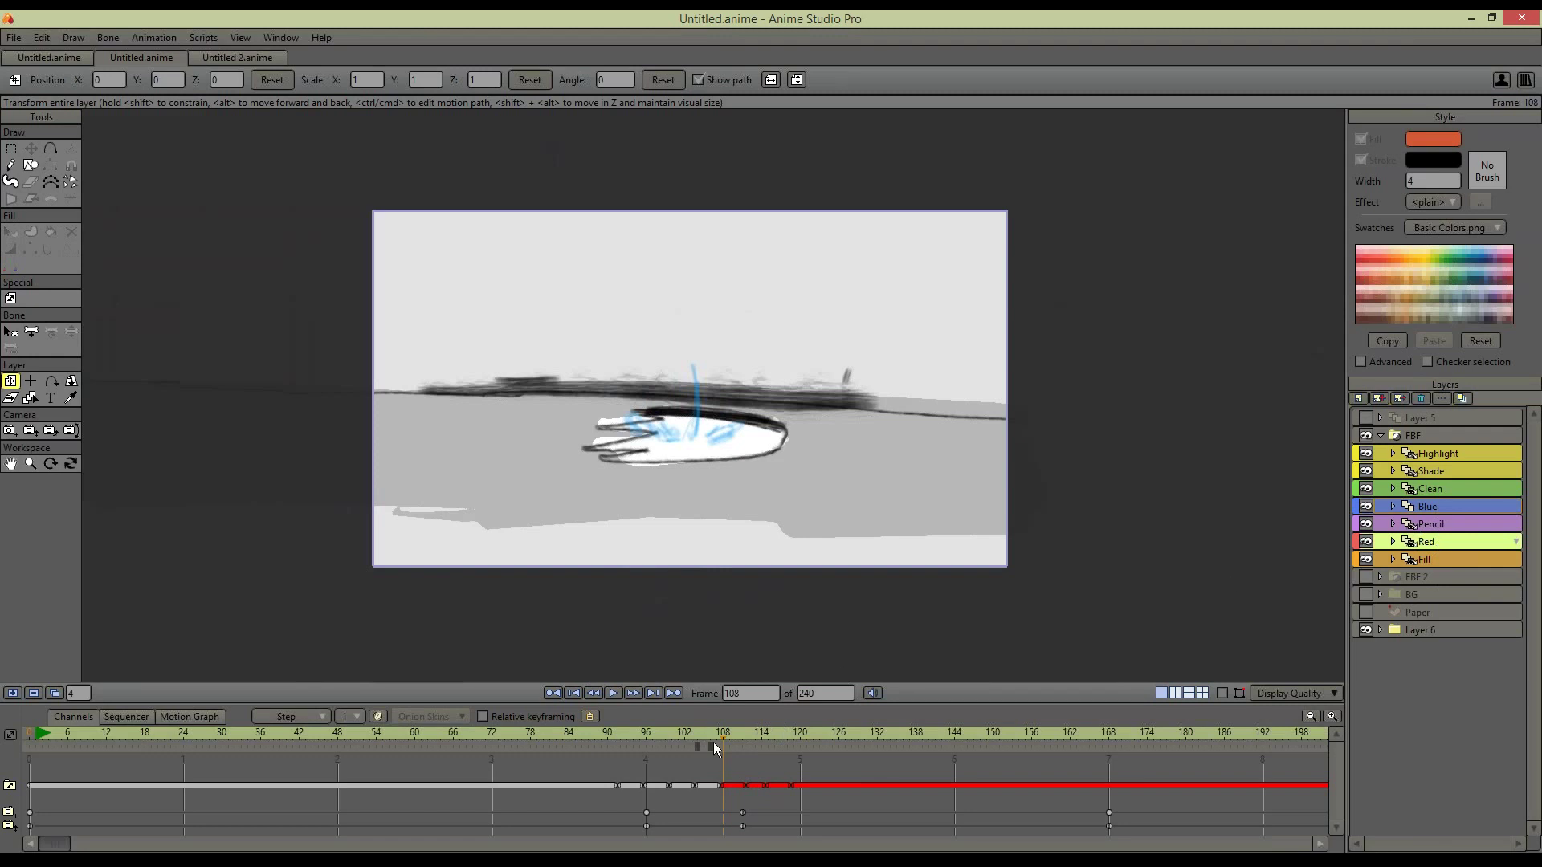
drag(726, 783, 764, 787)
click(1451, 507)
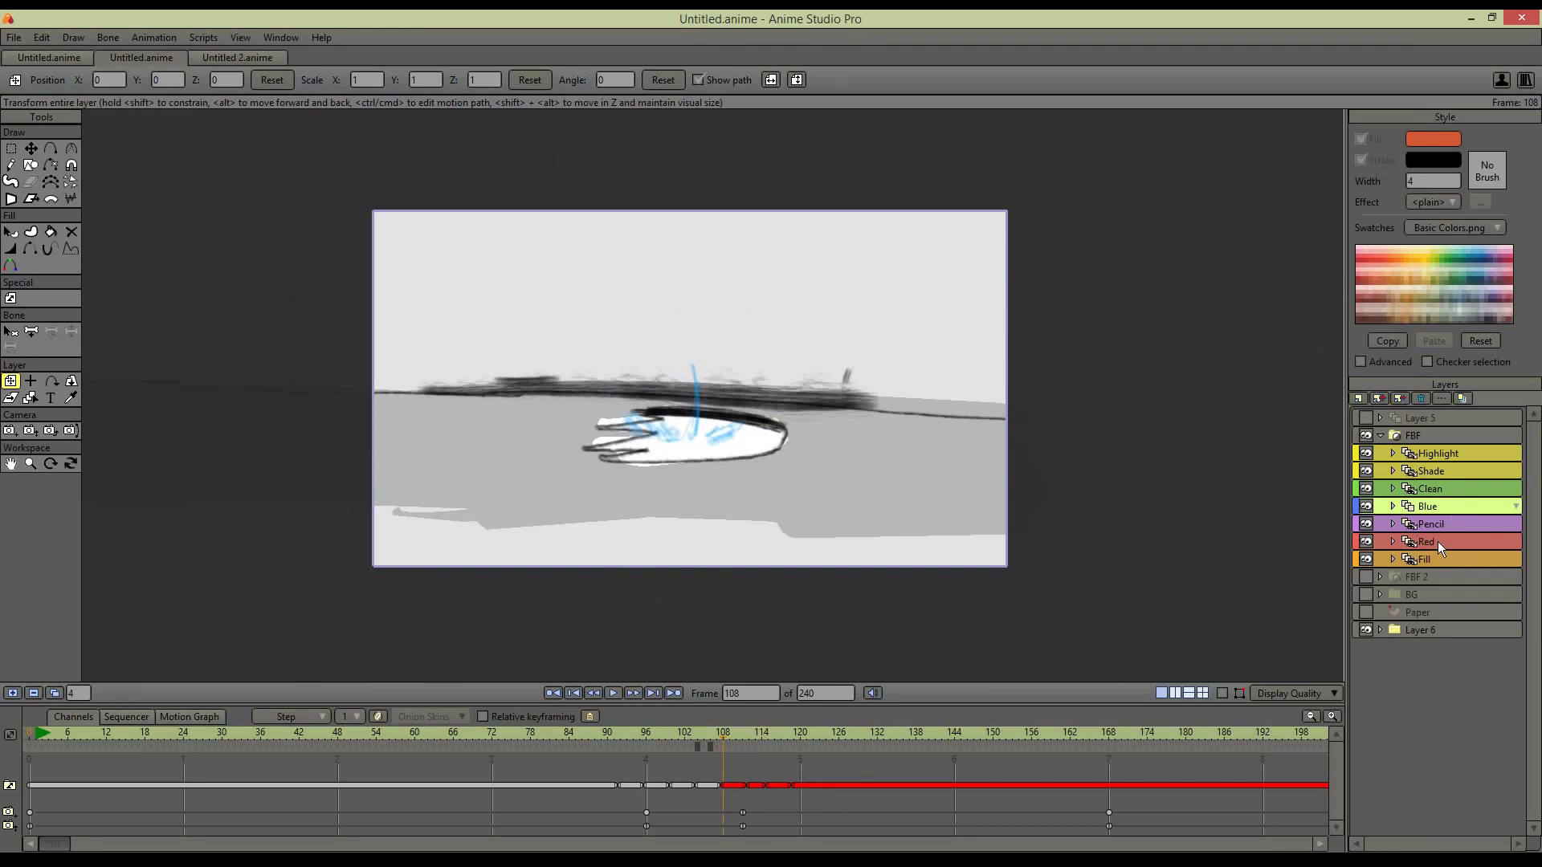
click(1437, 542)
key(ctrl+z)
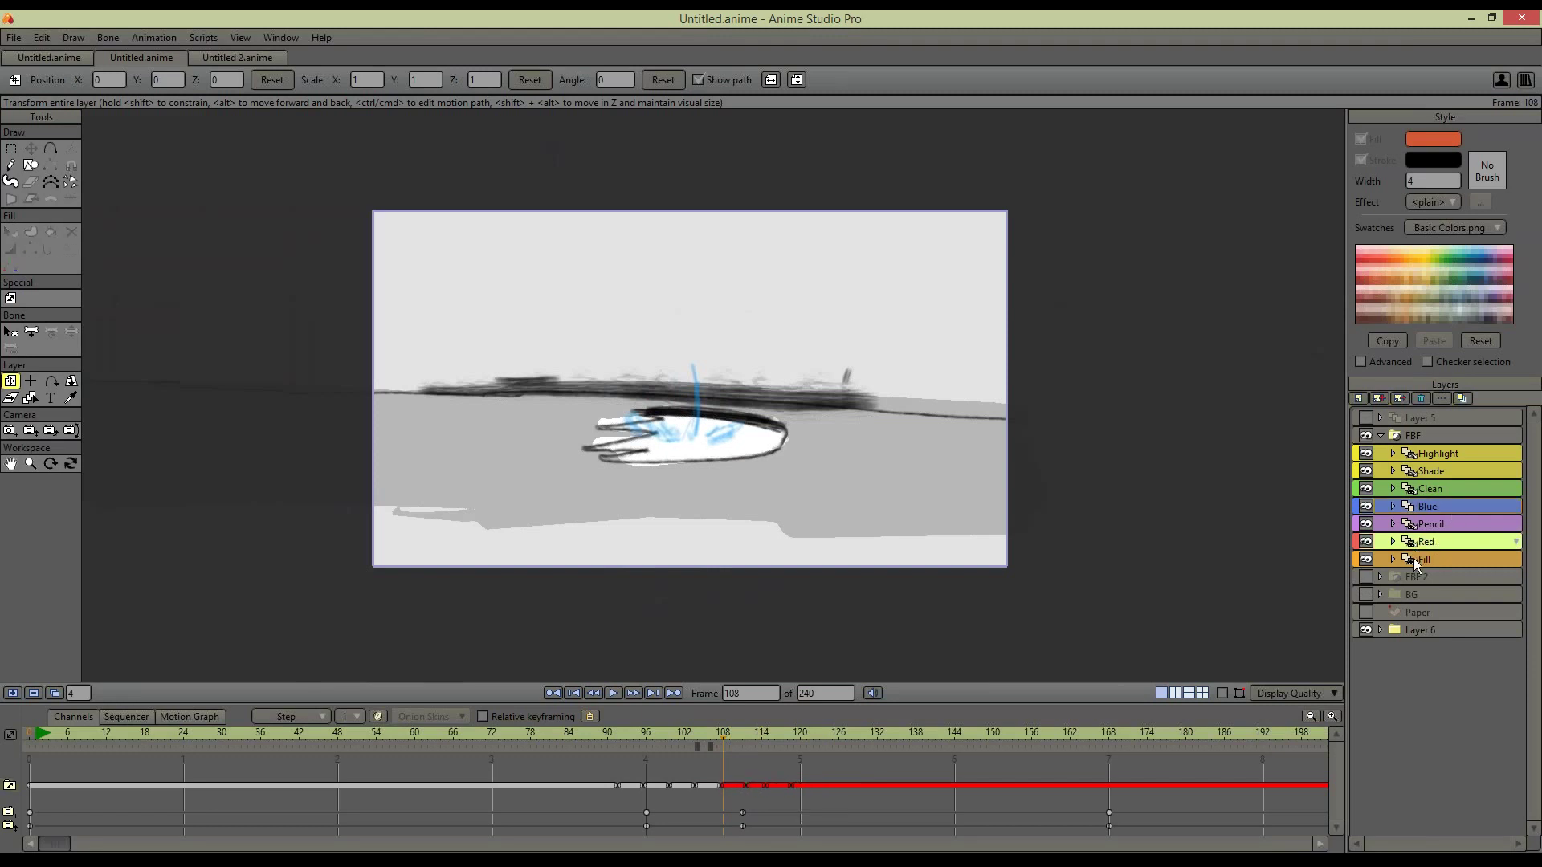
Shift the Blue layer's drawings from frame 108 onward to about frame 132 and check the Fill, Red and Pencil layers' timing
click(1435, 506)
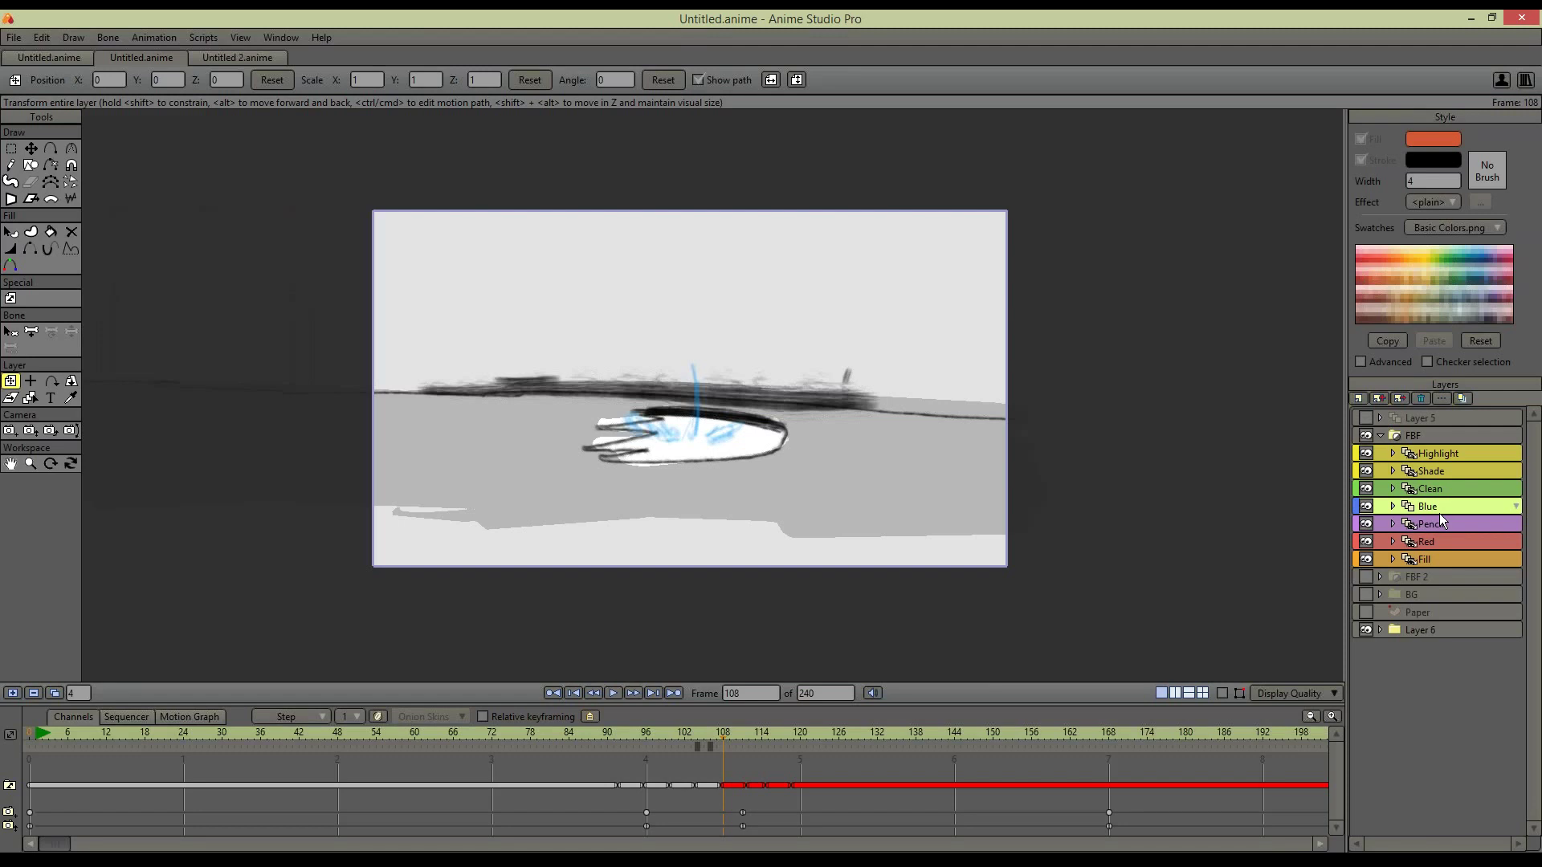
drag(732, 788, 883, 785)
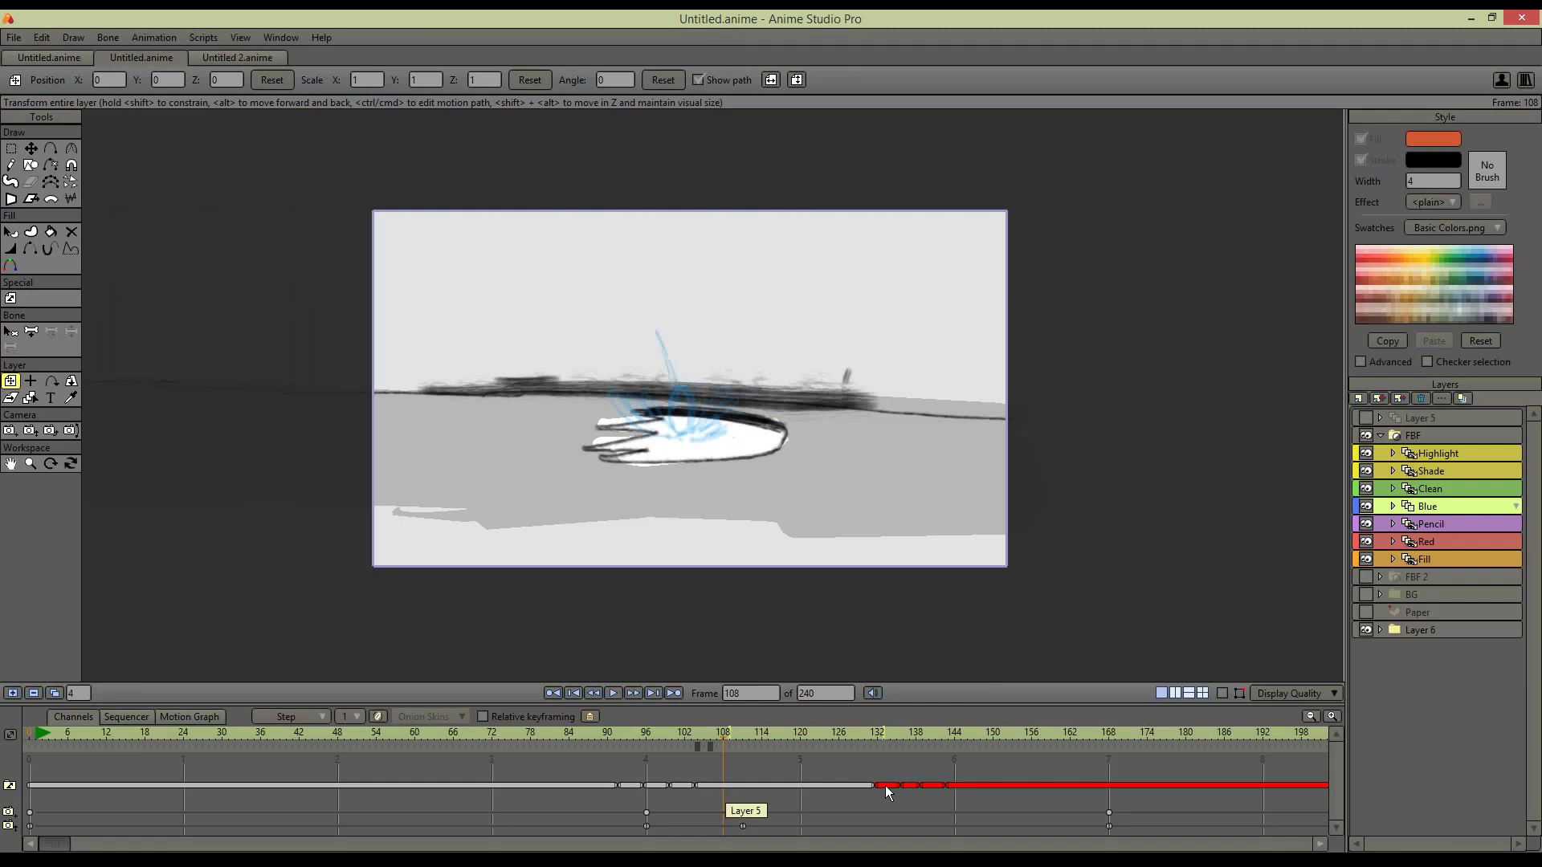
click(1458, 561)
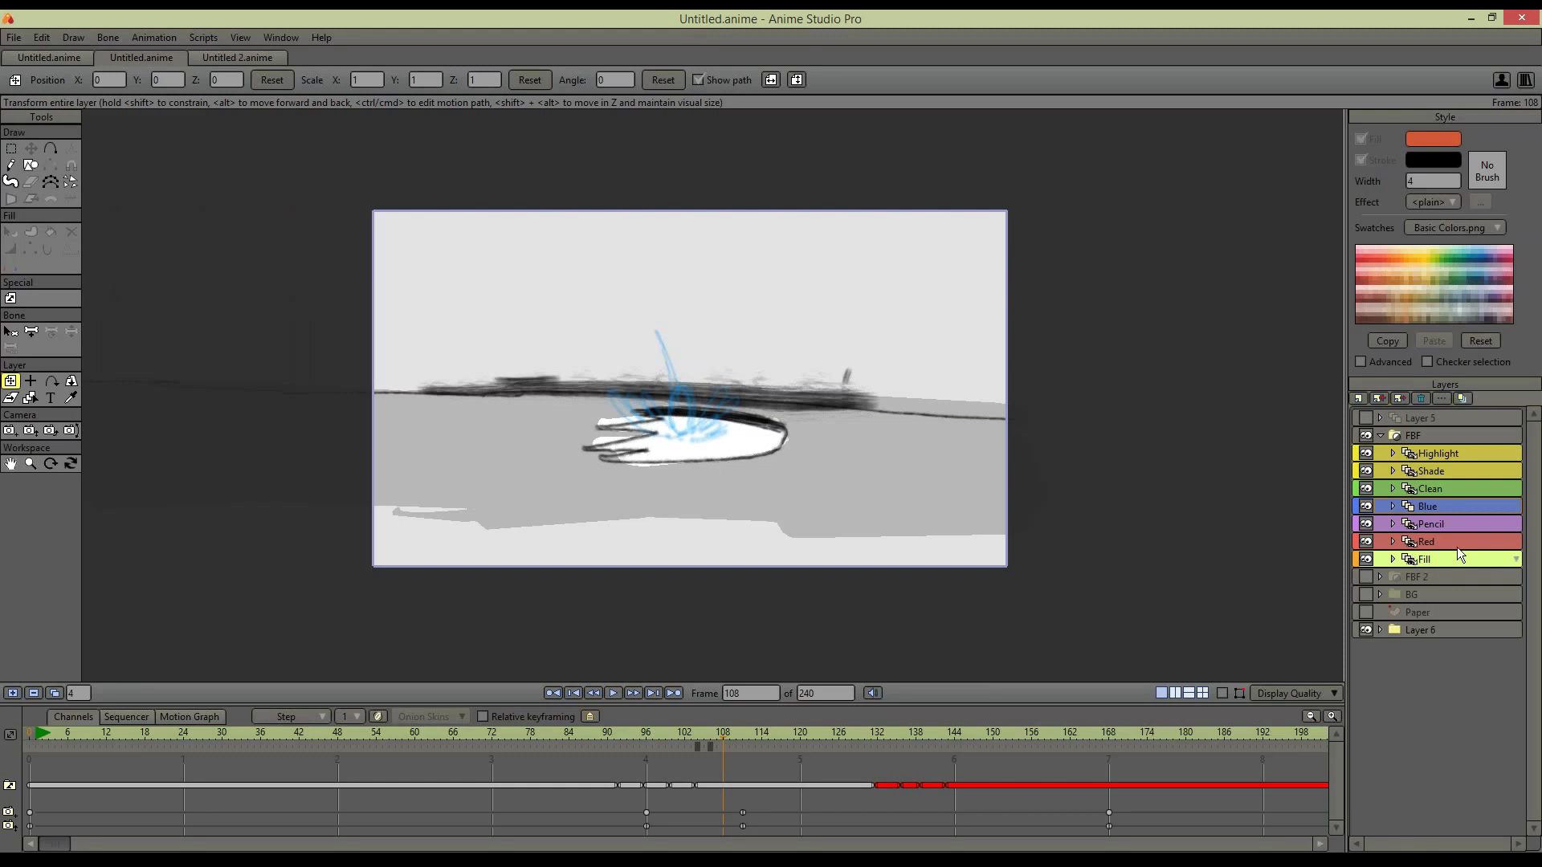
click(1459, 545)
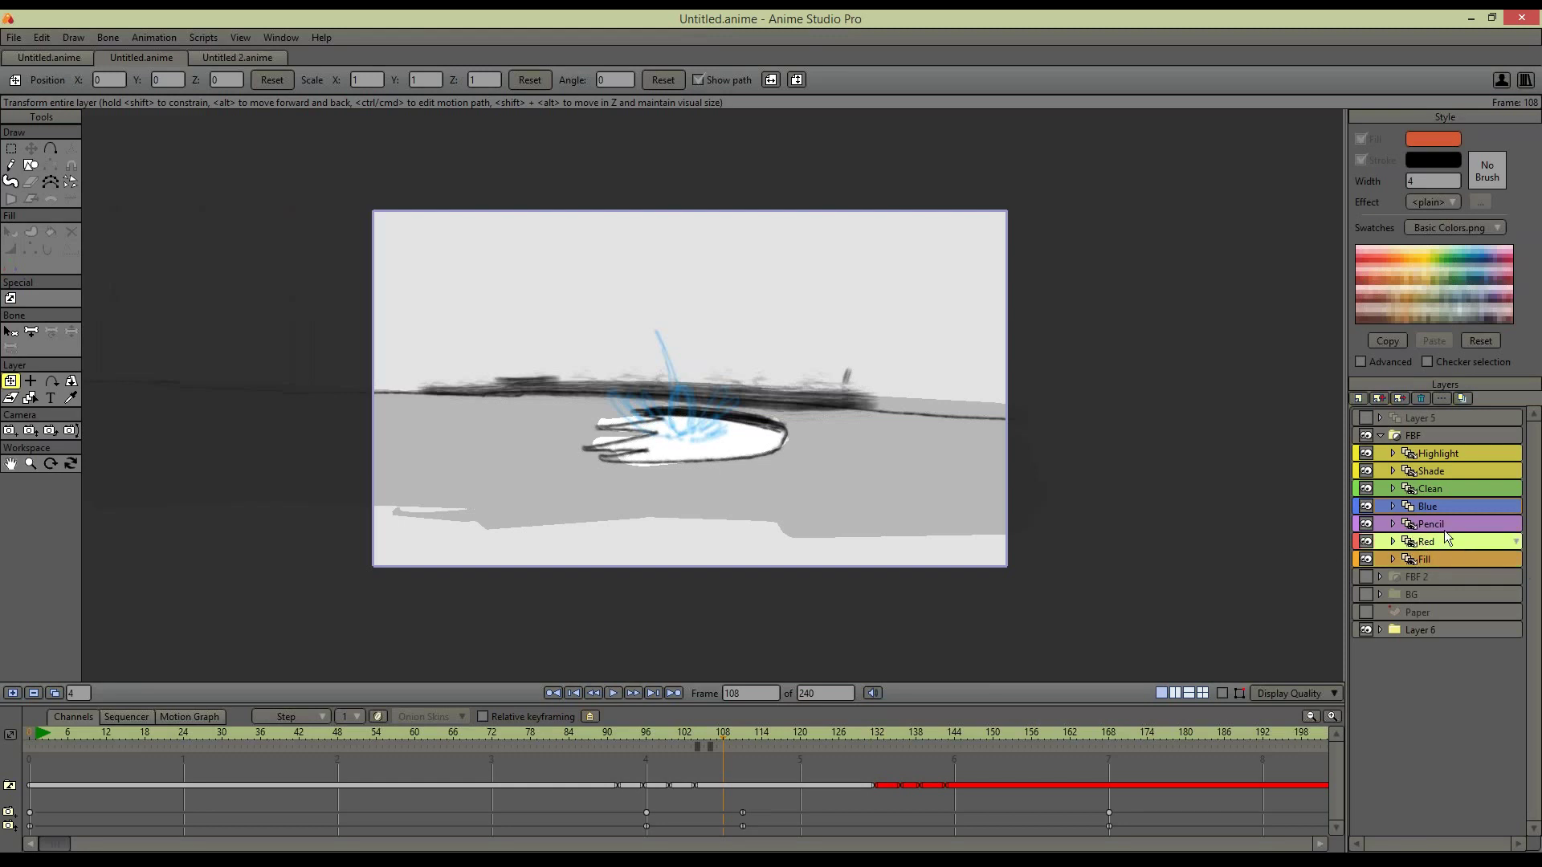
click(1442, 520)
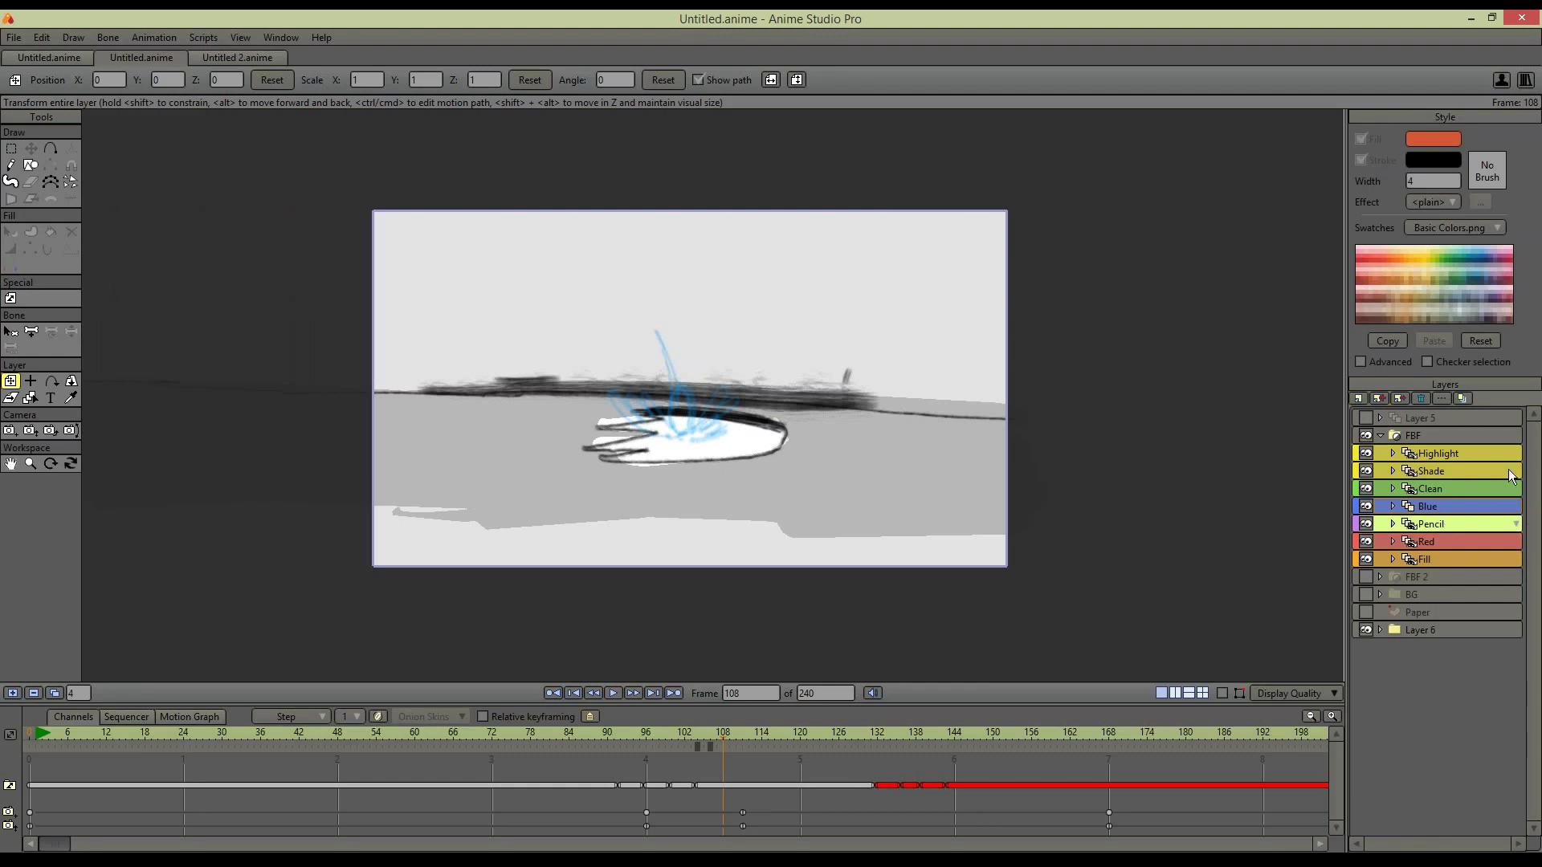
click(1433, 437)
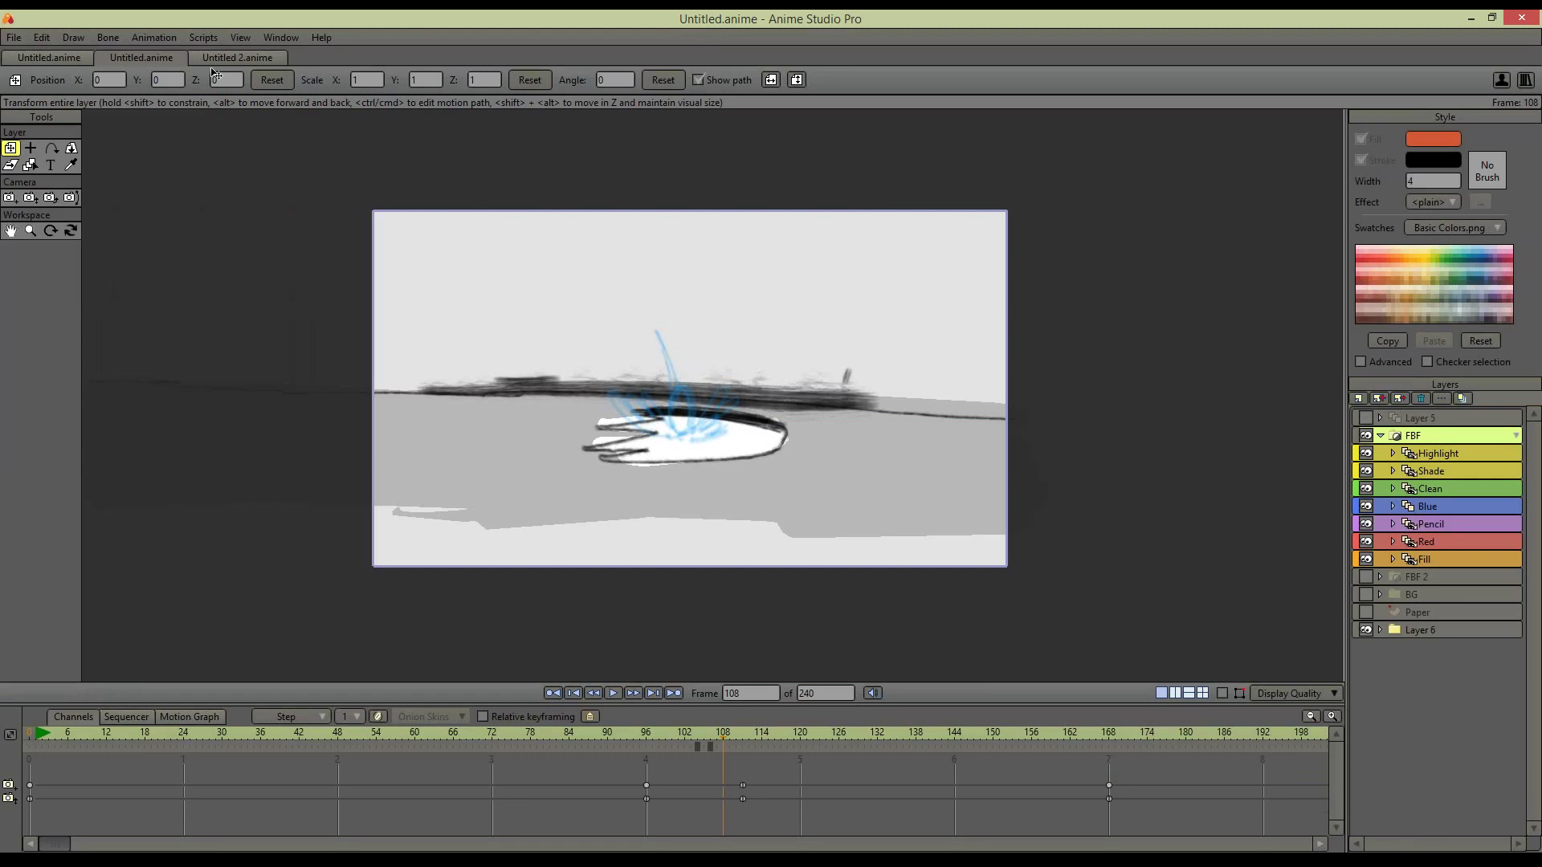
Look over the new-document templates and the project's size and frame rate settings, leaving them without changes
click(11, 39)
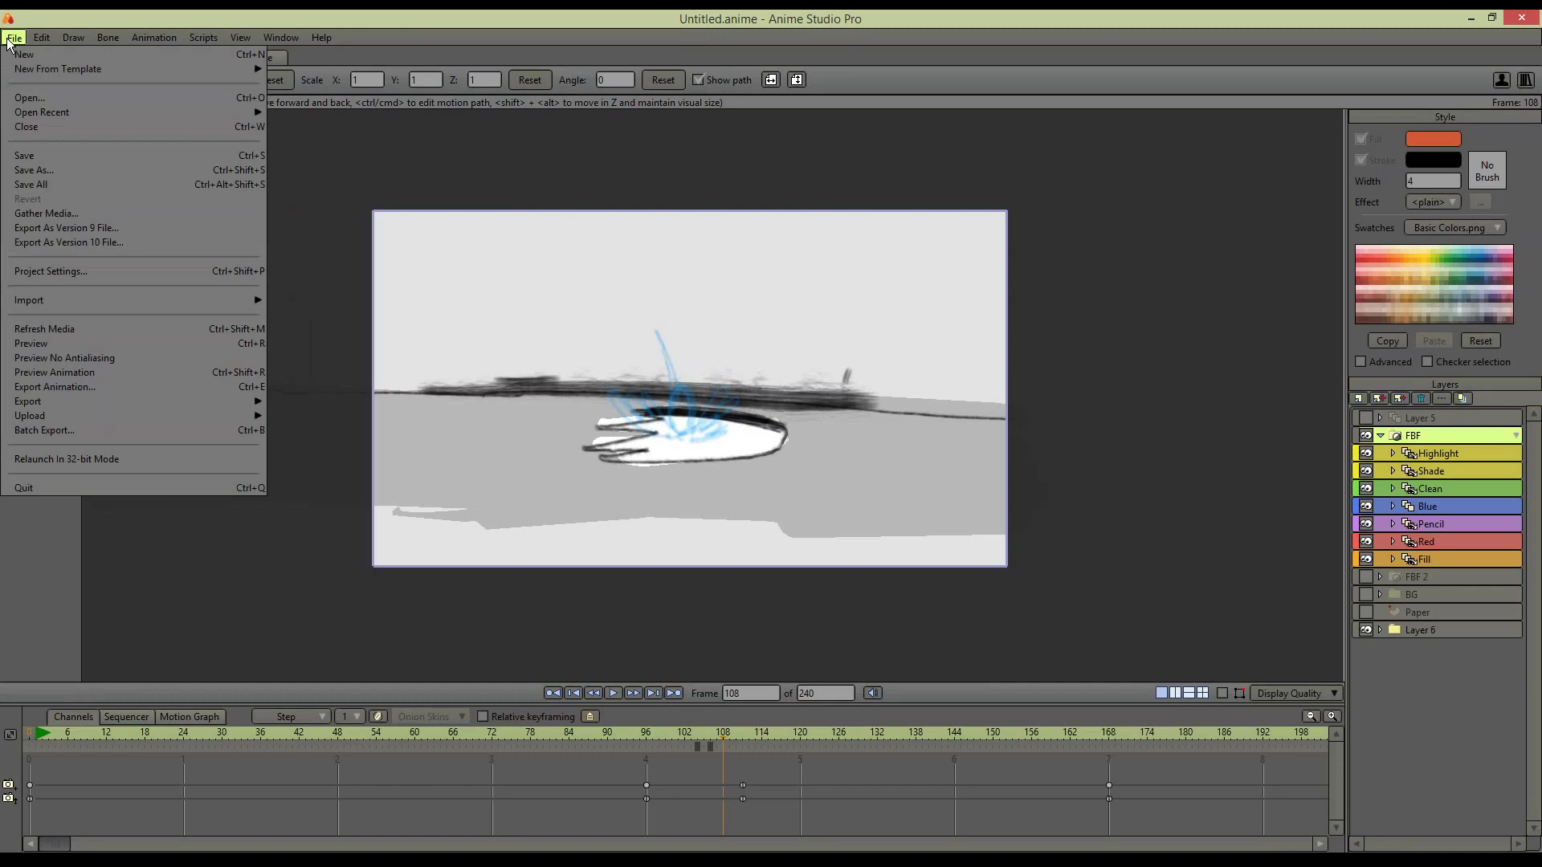
mouse_move(138, 69)
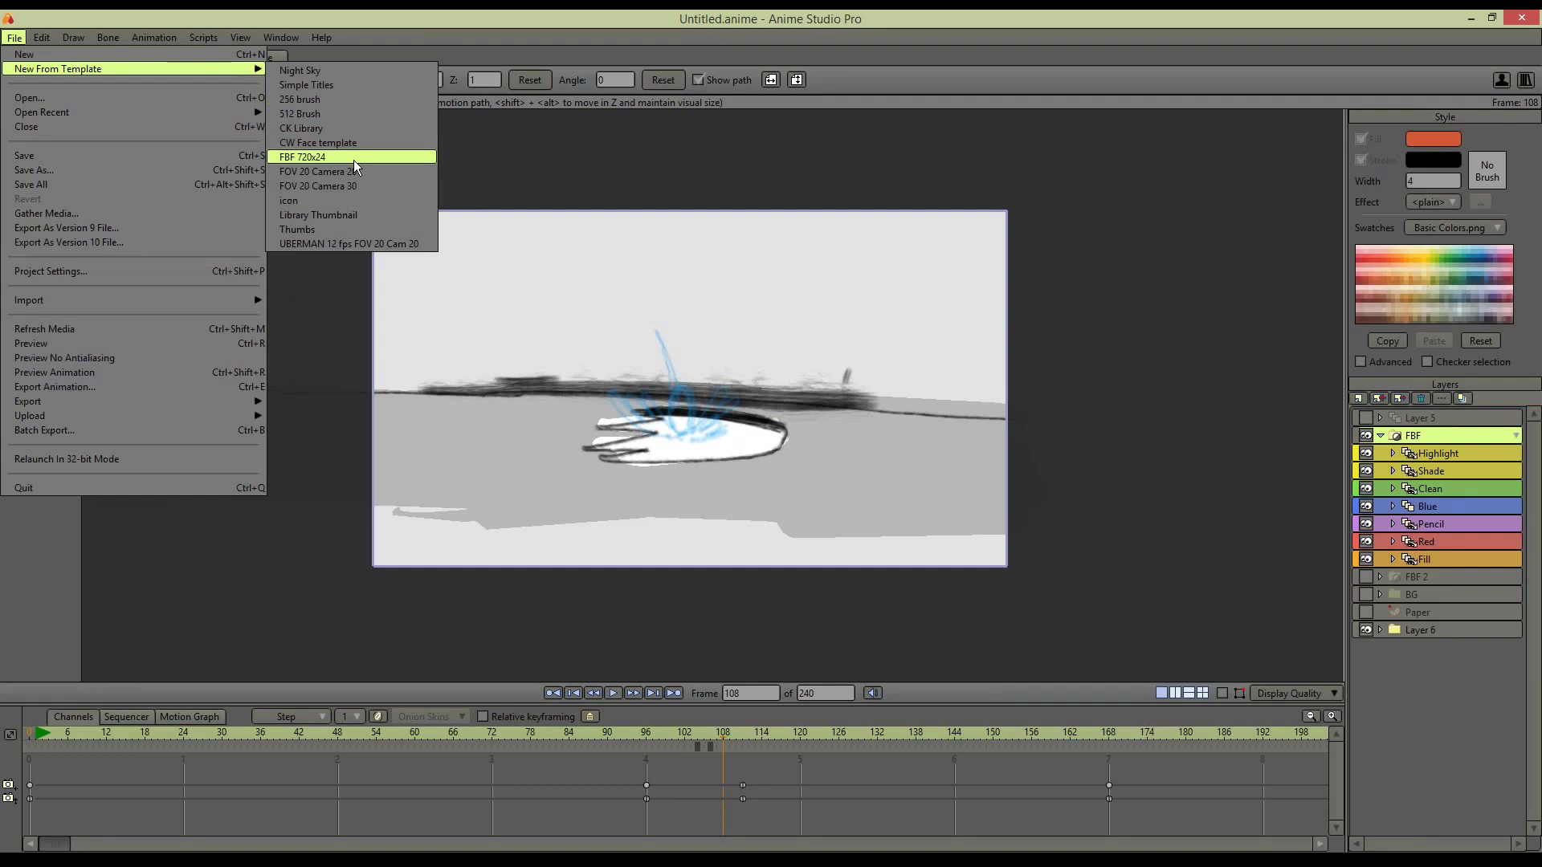
click(194, 273)
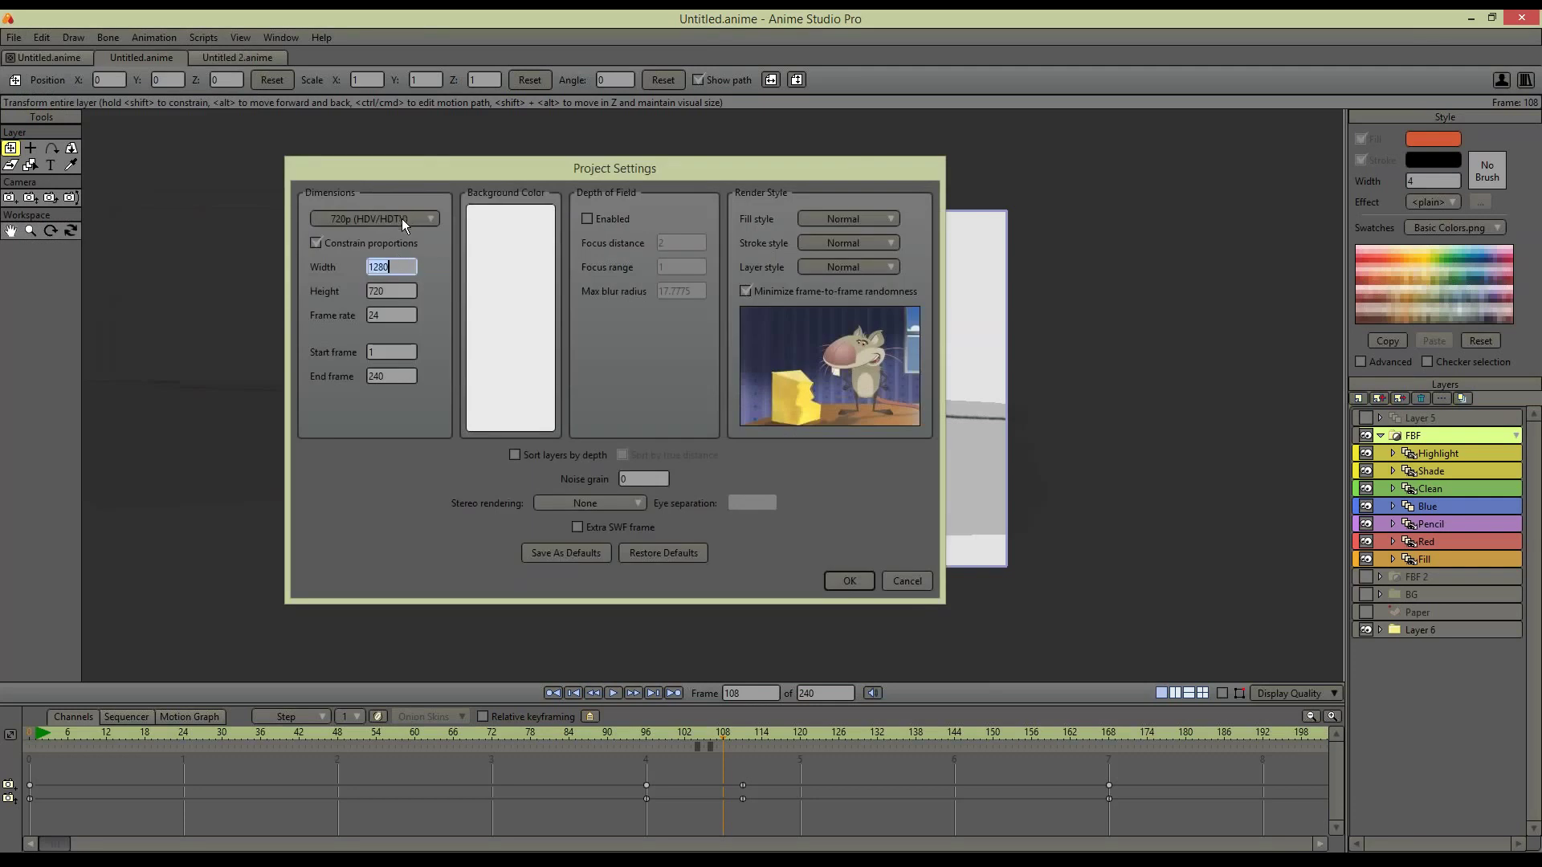
click(392, 316)
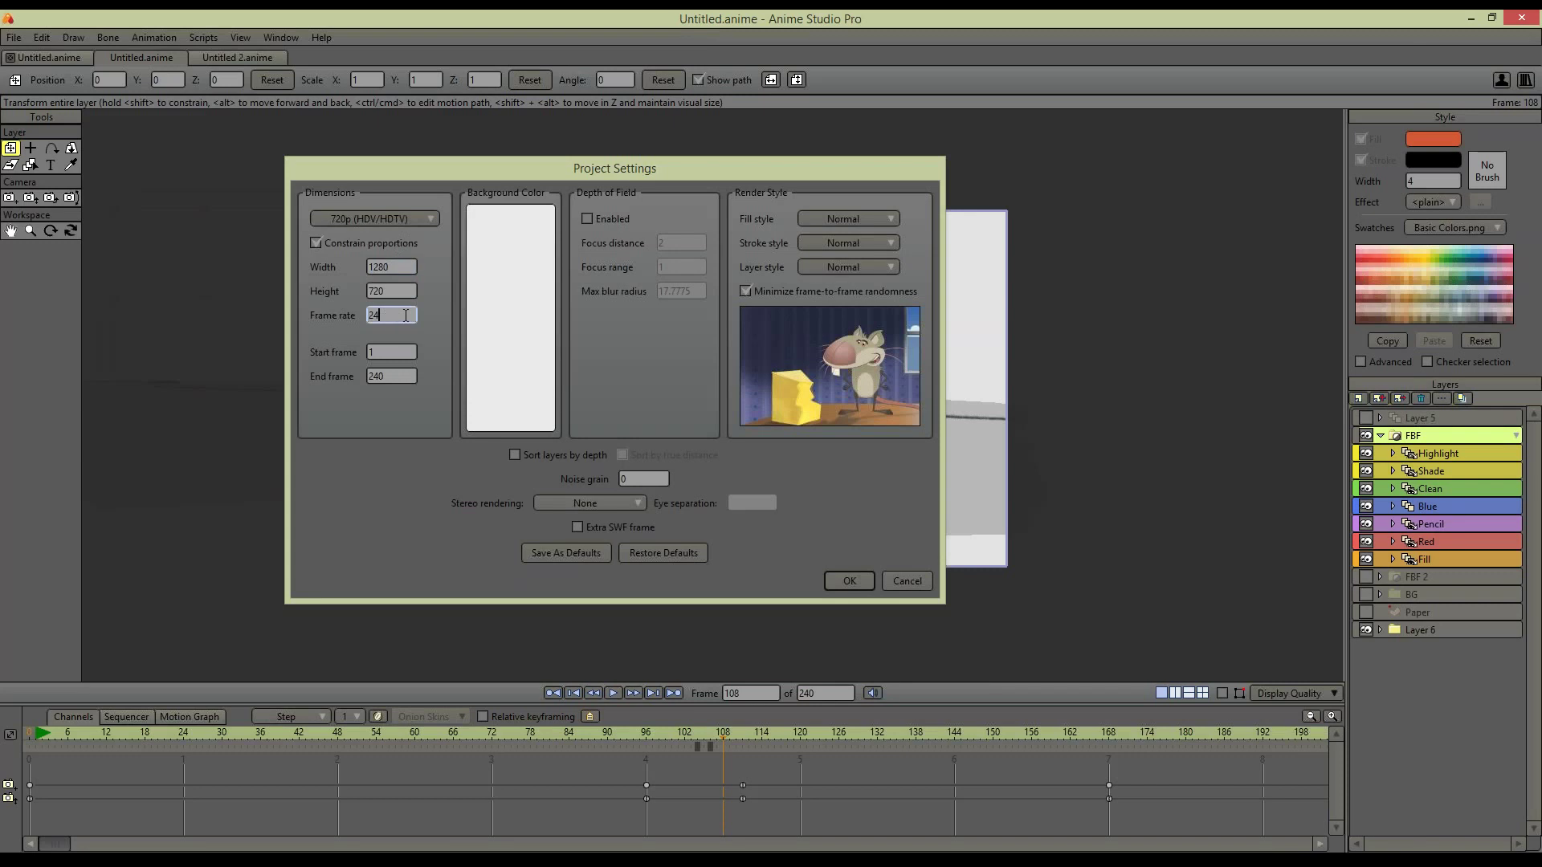
click(901, 578)
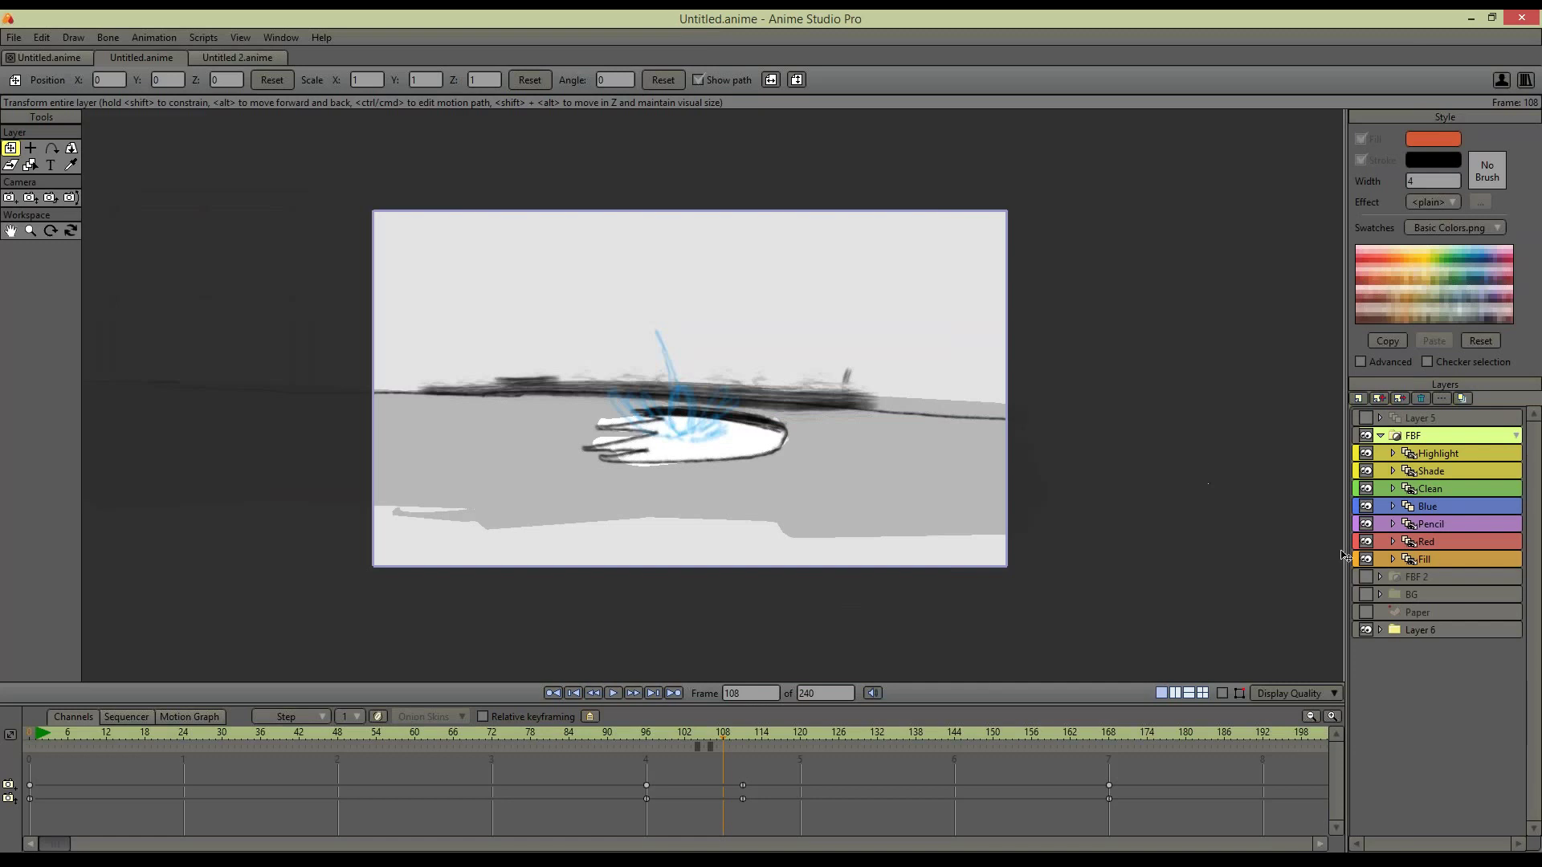
Check the Red and Fill layers' timing and shift the Blue layer's delayed drawings back so they start at frame 108
click(1452, 543)
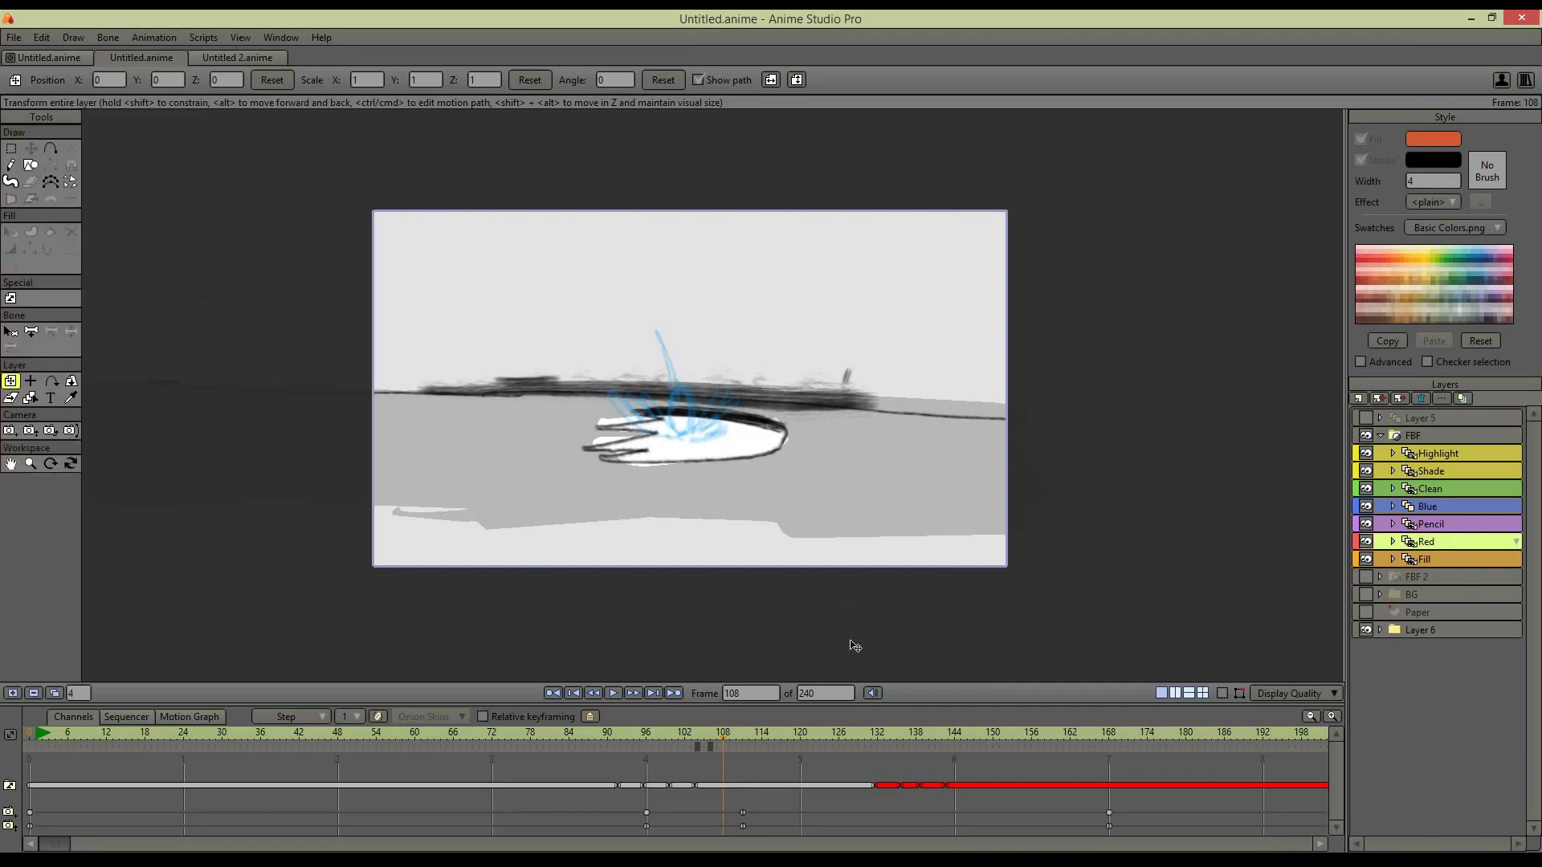
click(1434, 561)
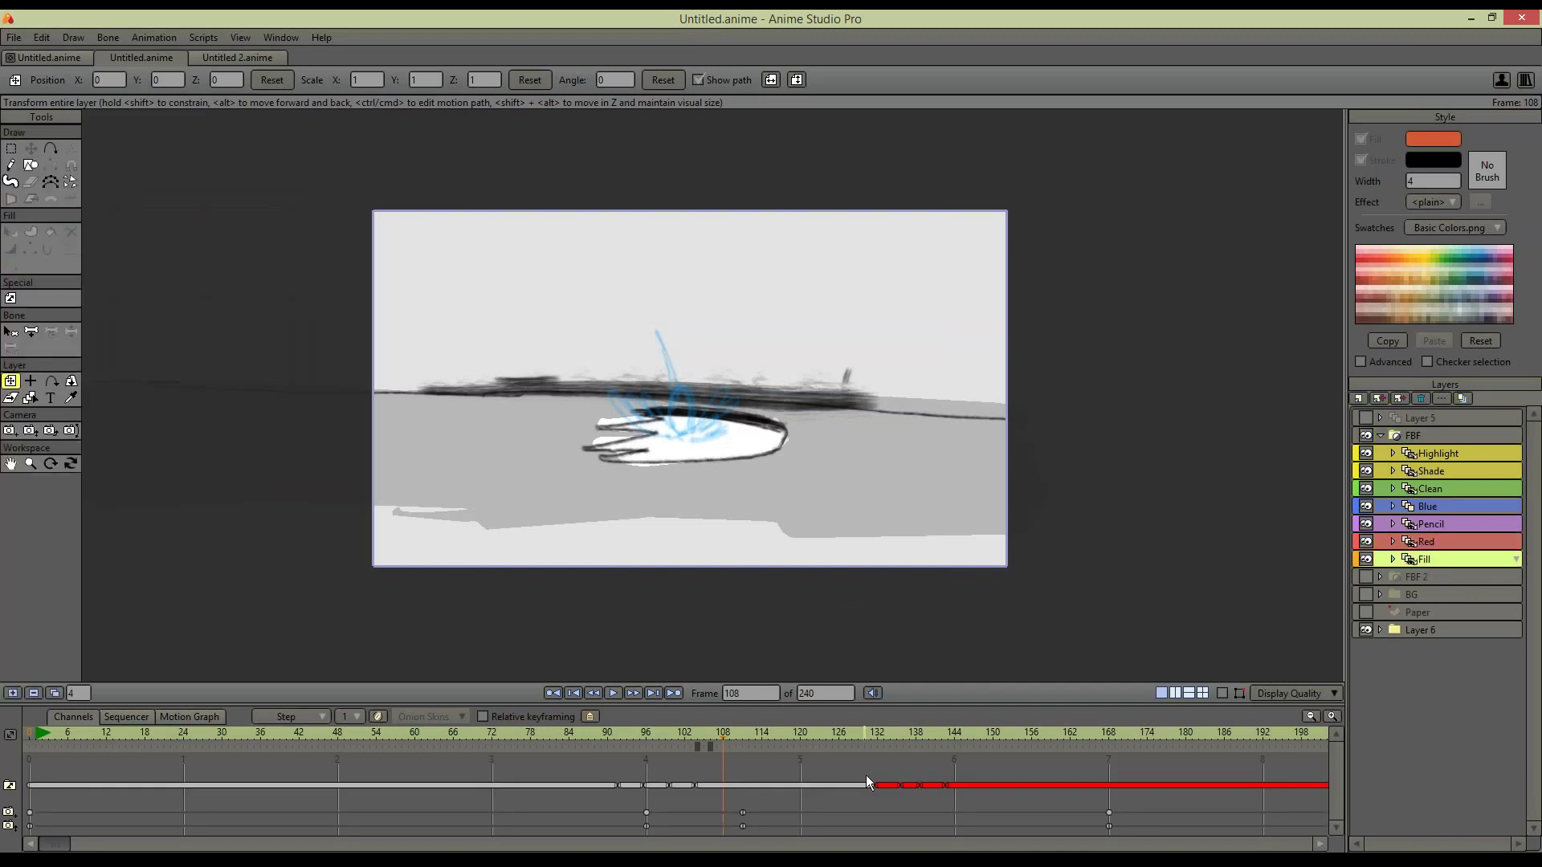
click(1394, 506)
drag(902, 784, 729, 776)
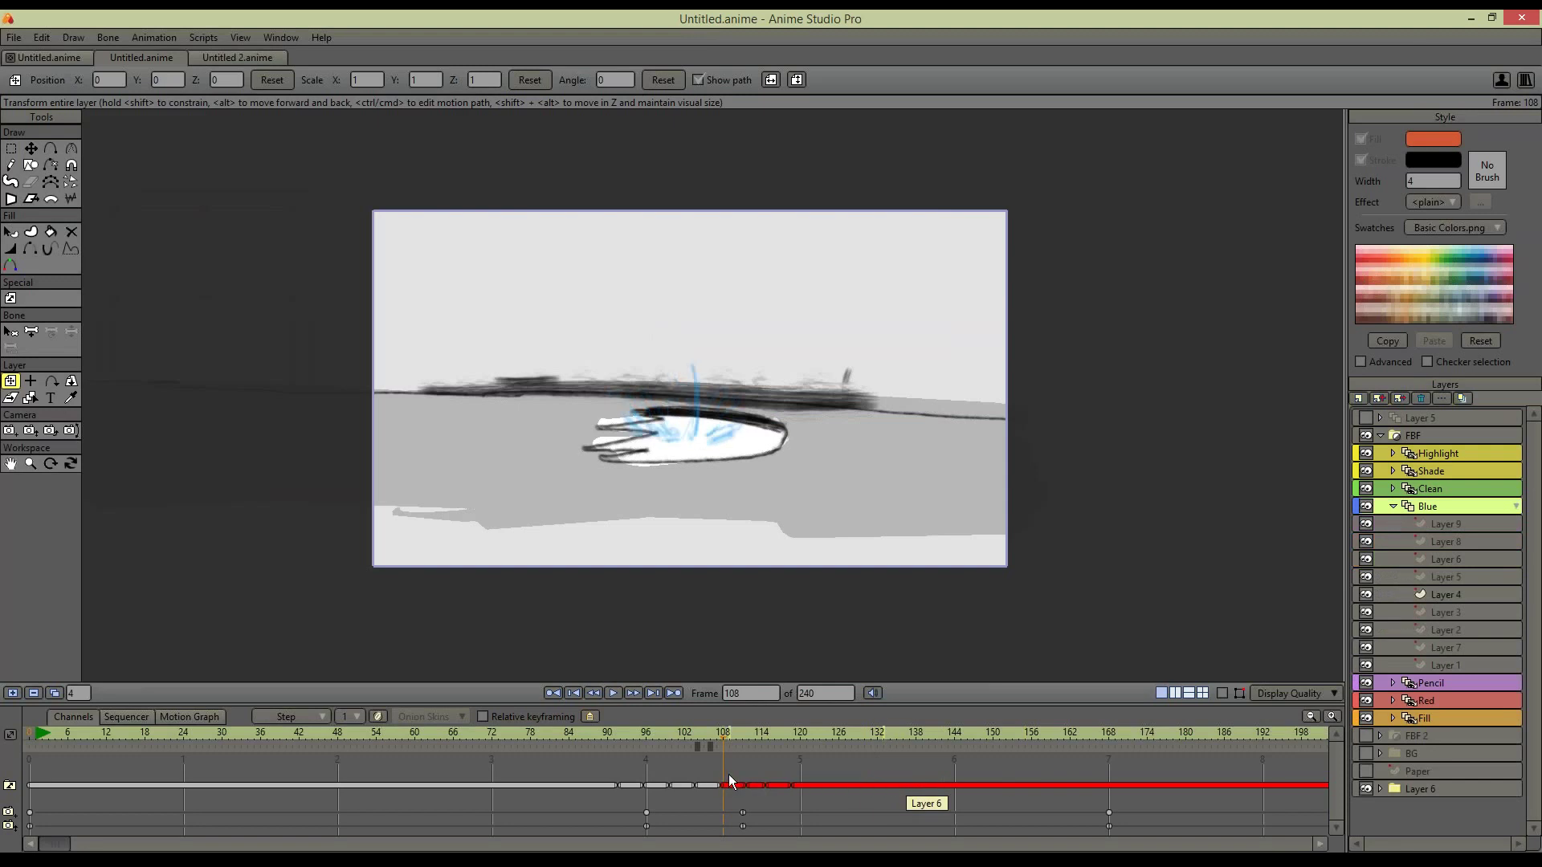
click(710, 734)
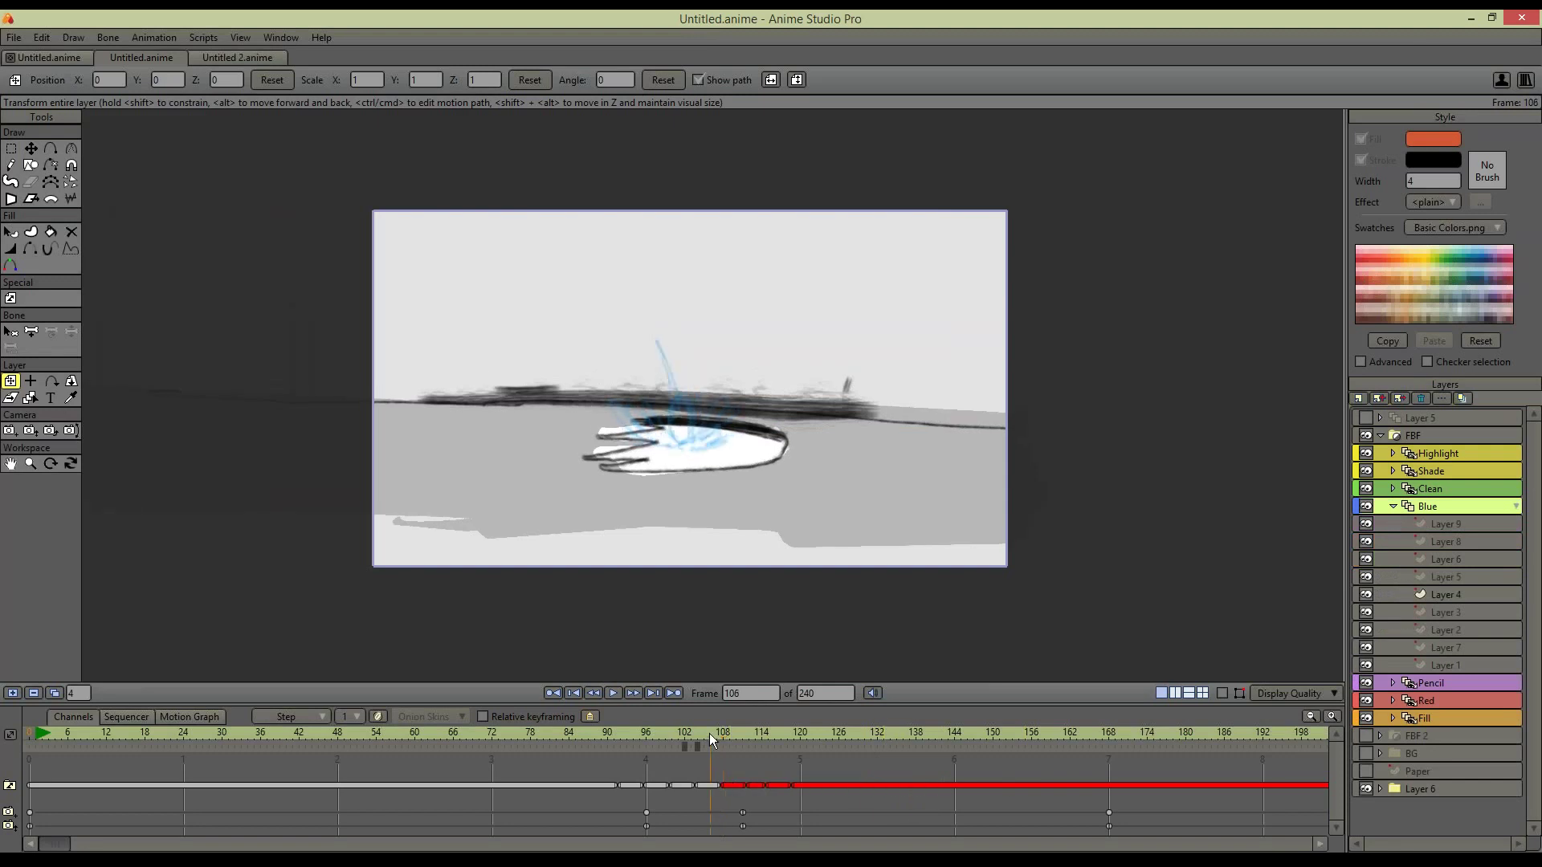
click(1393, 506)
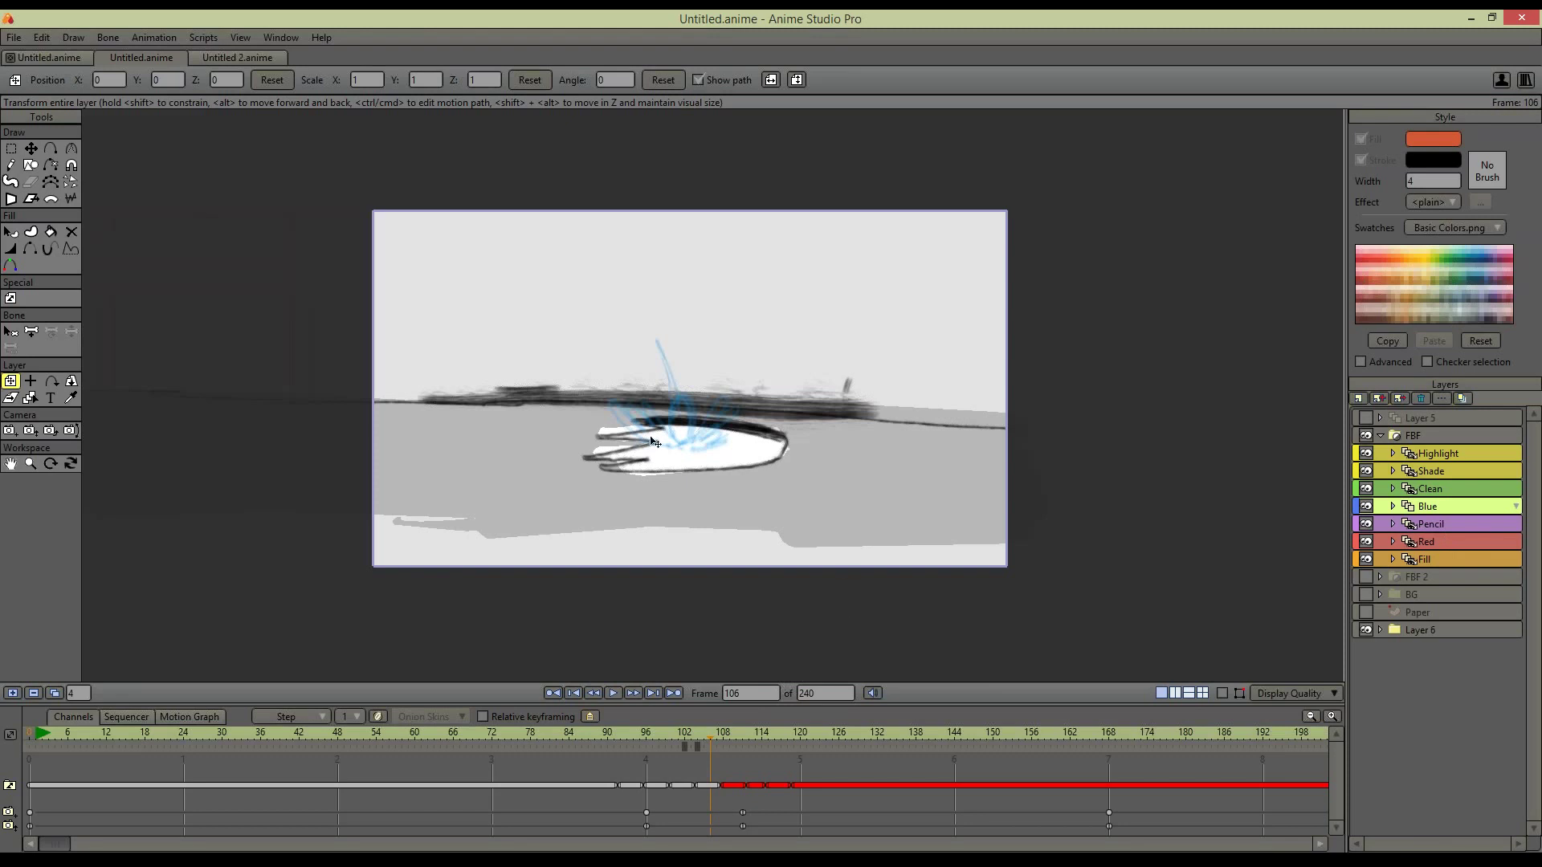
Go to frame 98, where the cleaned-up character is drawn, and make the Clean layer active
click(1451, 490)
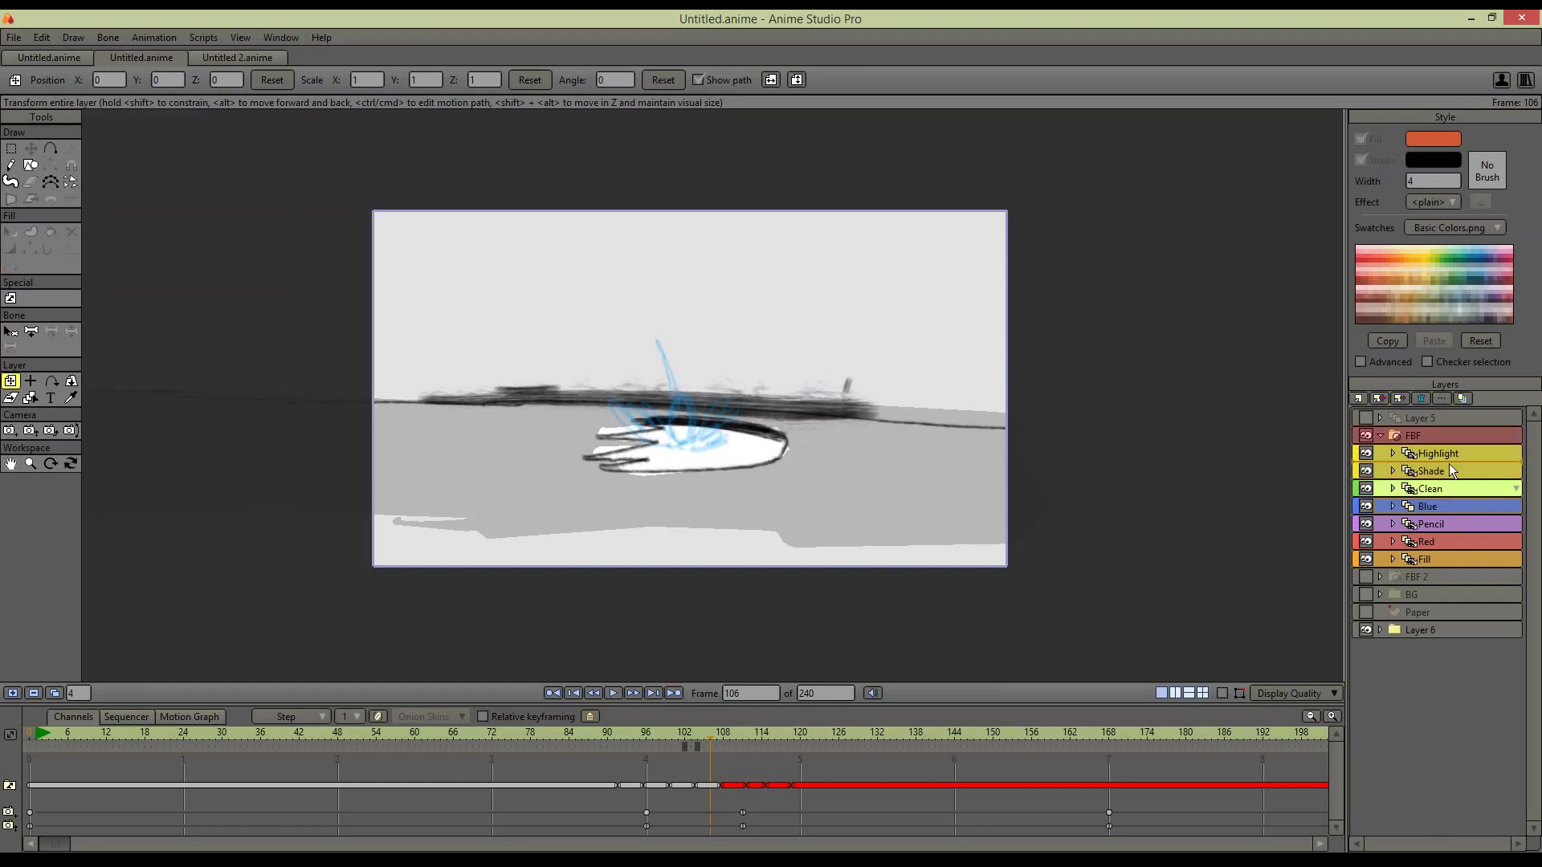
mouse_move(676, 731)
mouse_down()
mouse_move(708, 733)
mouse_move(658, 740)
mouse_up()
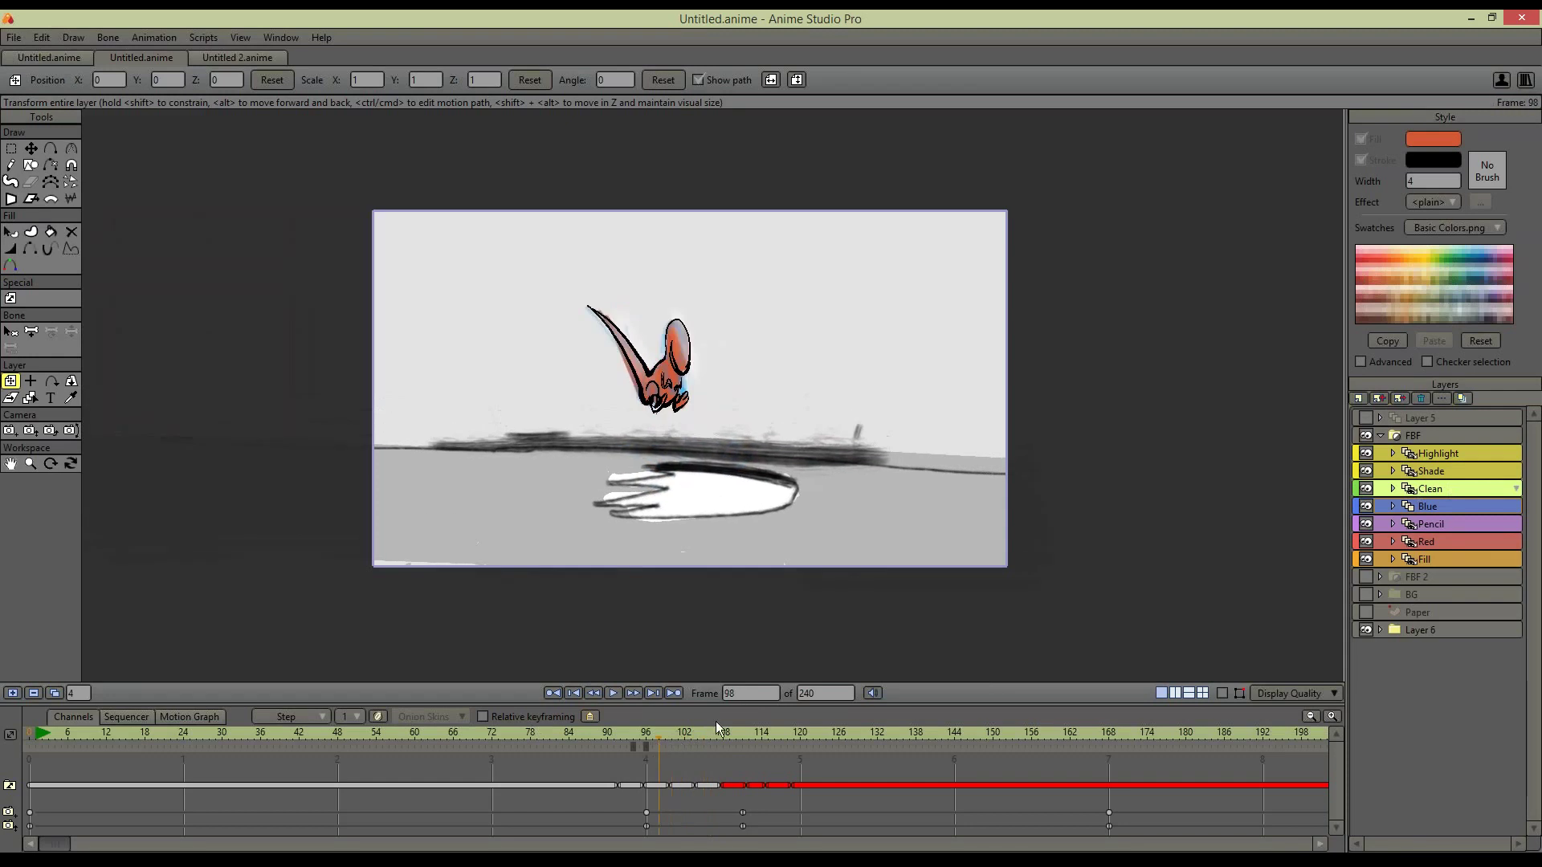
drag(867, 482, 887, 500)
scroll(887, 500, up, 3)
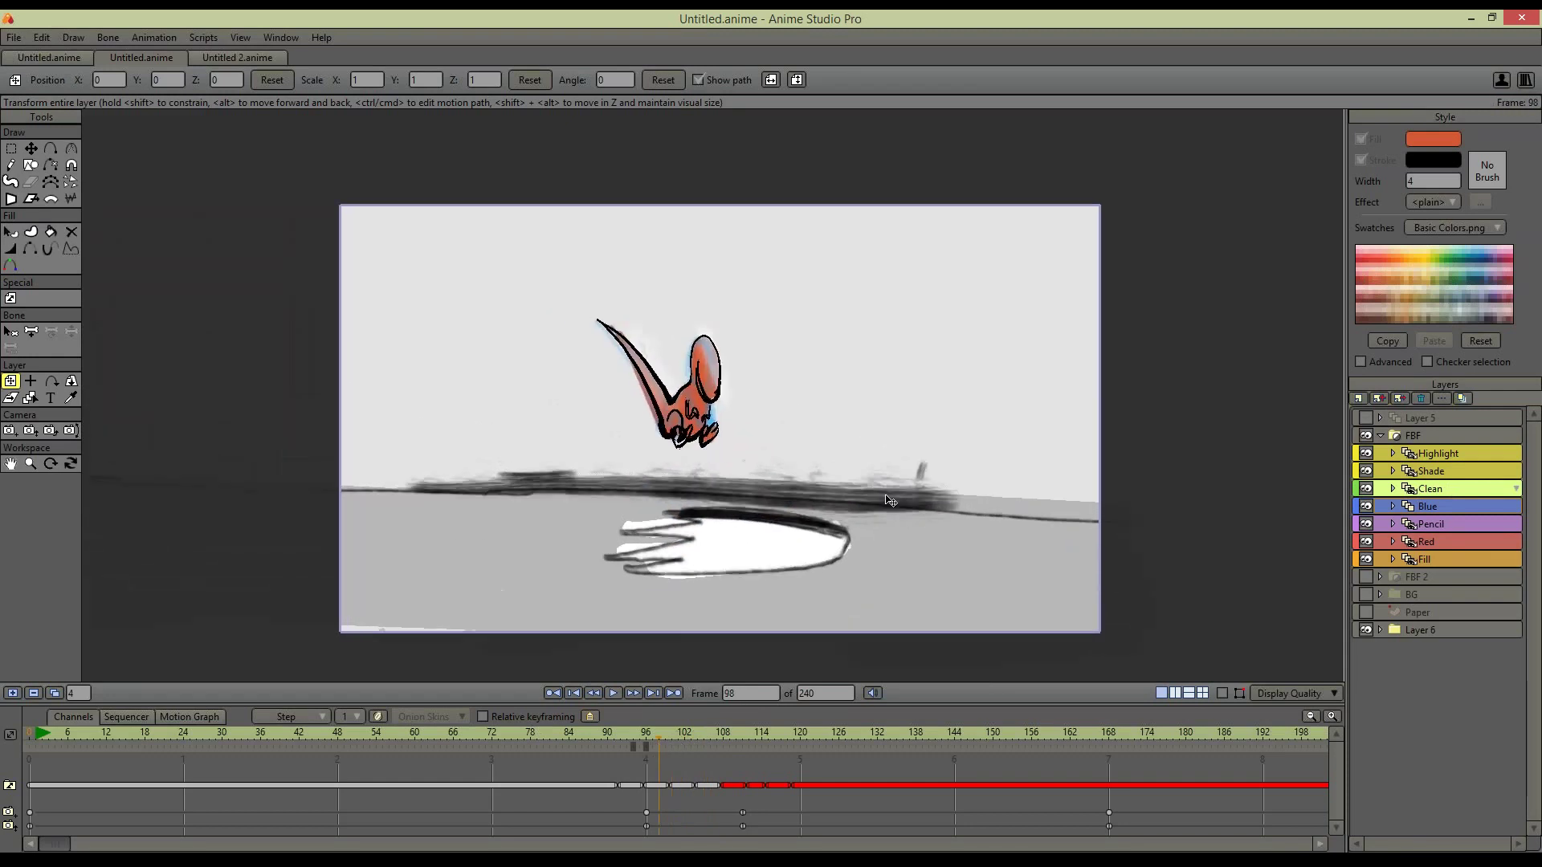
click(1439, 526)
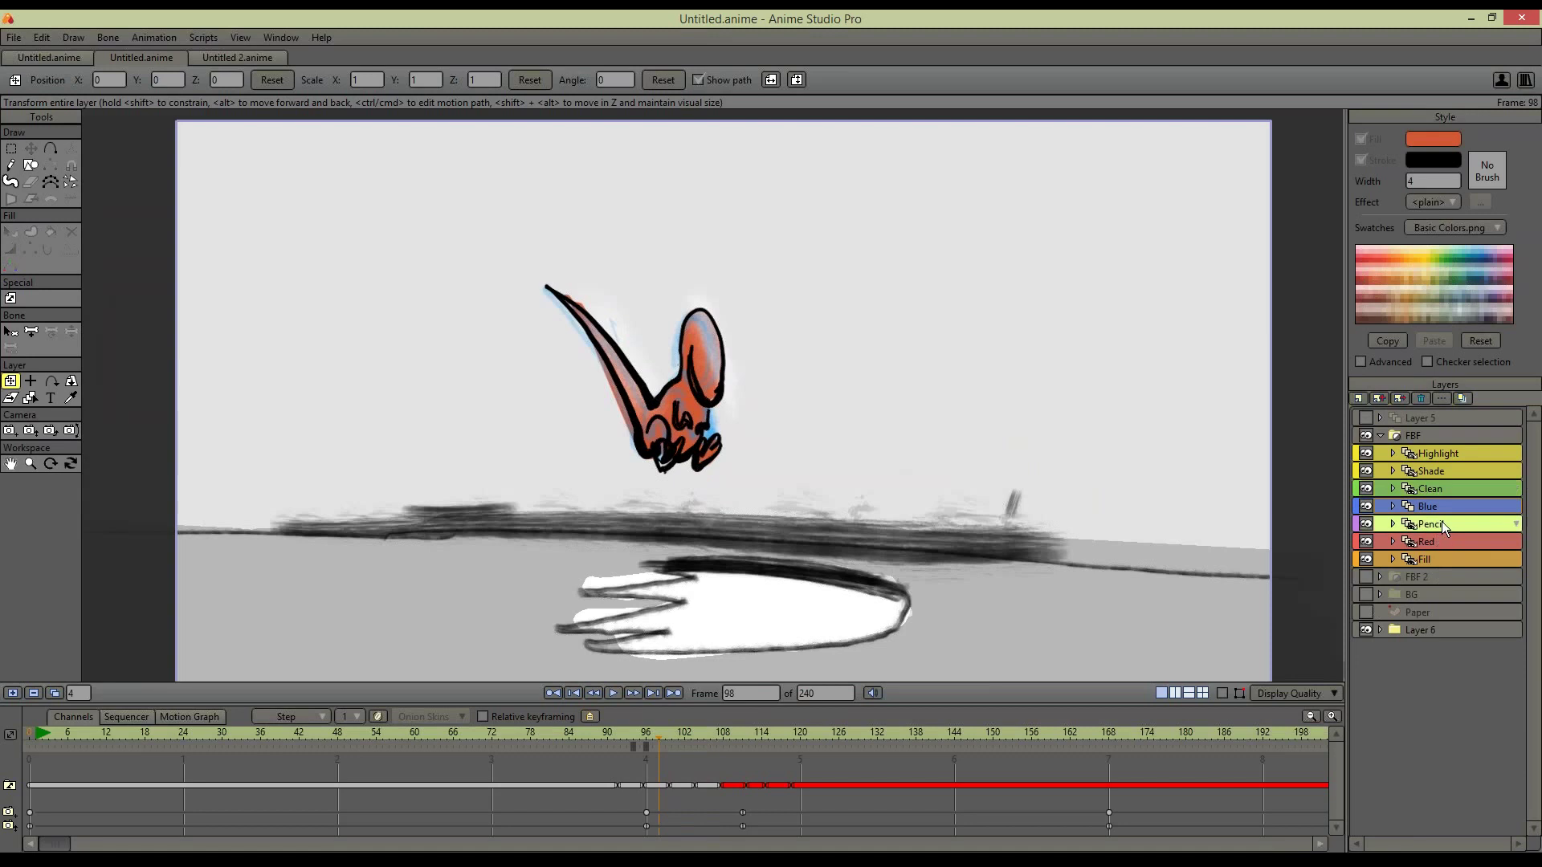
click(1445, 511)
click(1446, 489)
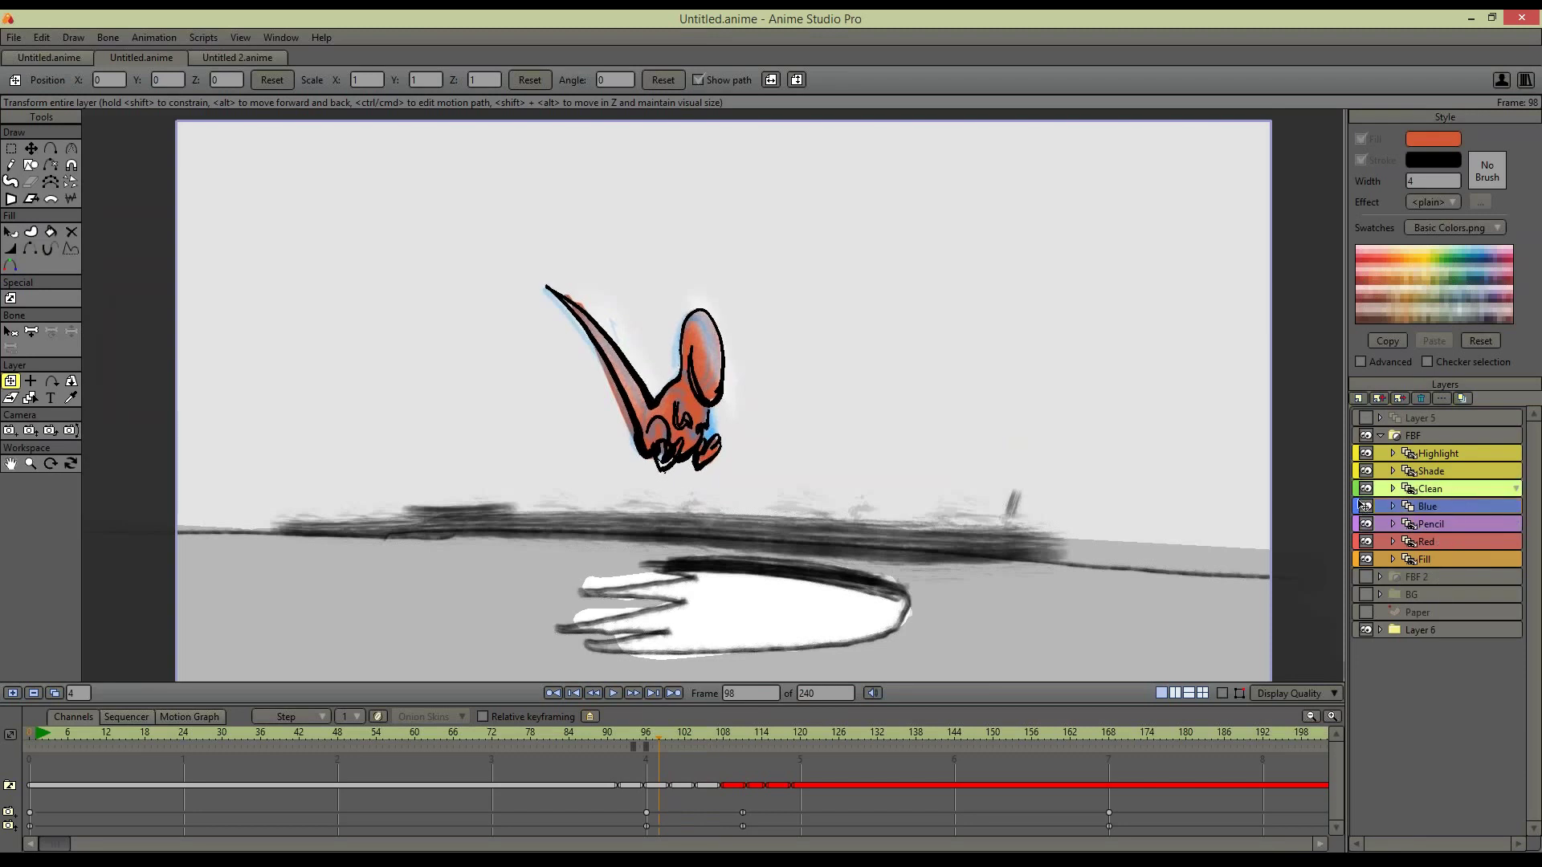
Duplicate the Clean layer and name the copy Bucket fill
click(1404, 398)
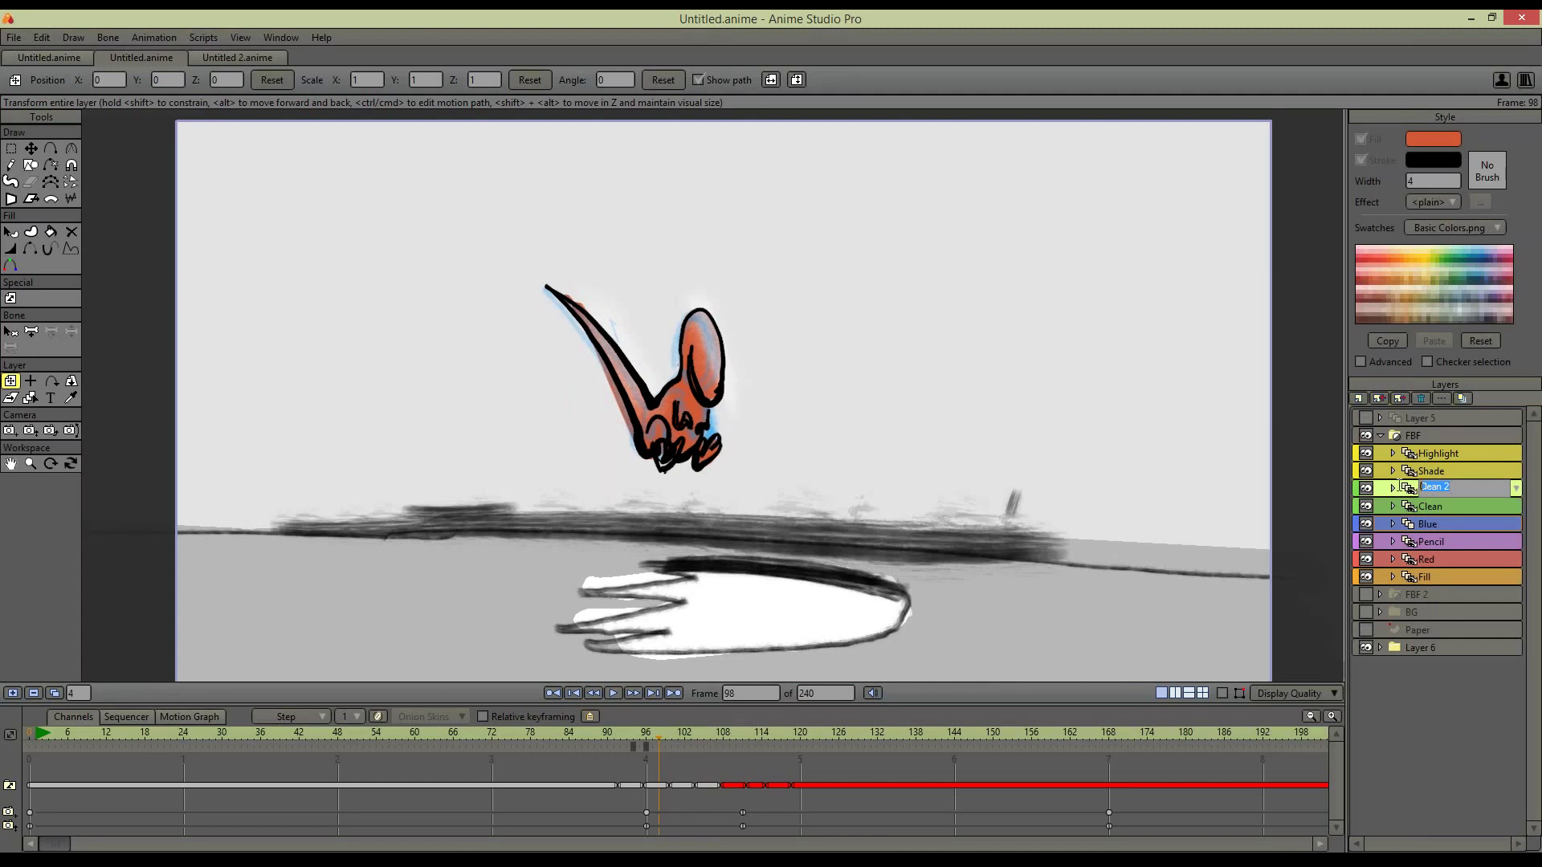
text(fill)
text(bu)
key(BackSpace)
key(BackSpace)
key(BackSpace)
text(Bucket fill)
key(Return)
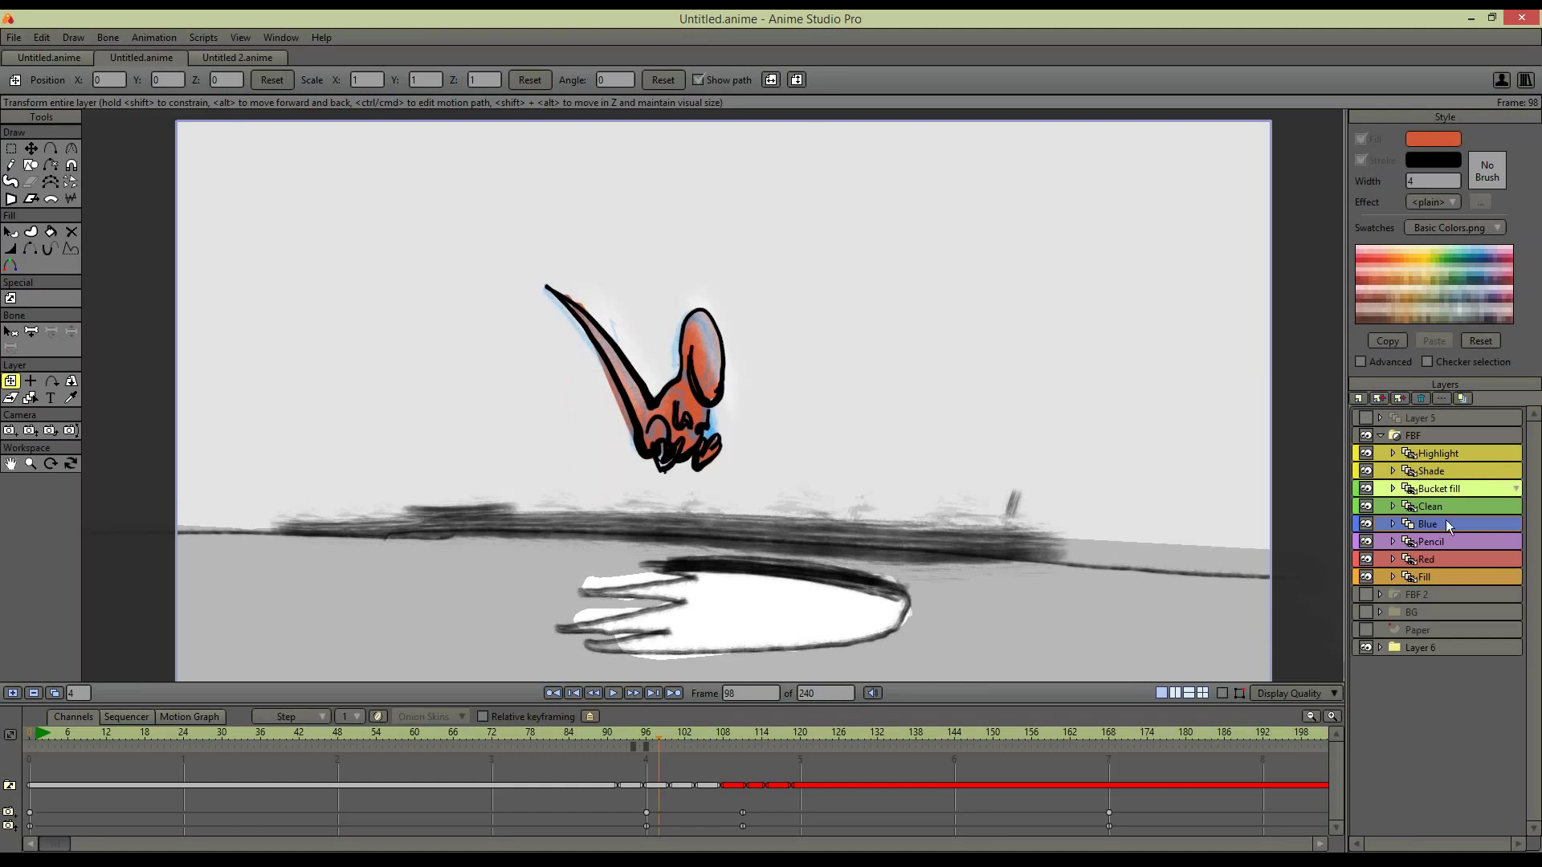
Place Bucket fill directly above Fill and Clean at the top of the FBF group, and hide Fill, Blue and Layer 6
drag(1467, 485, 1457, 554)
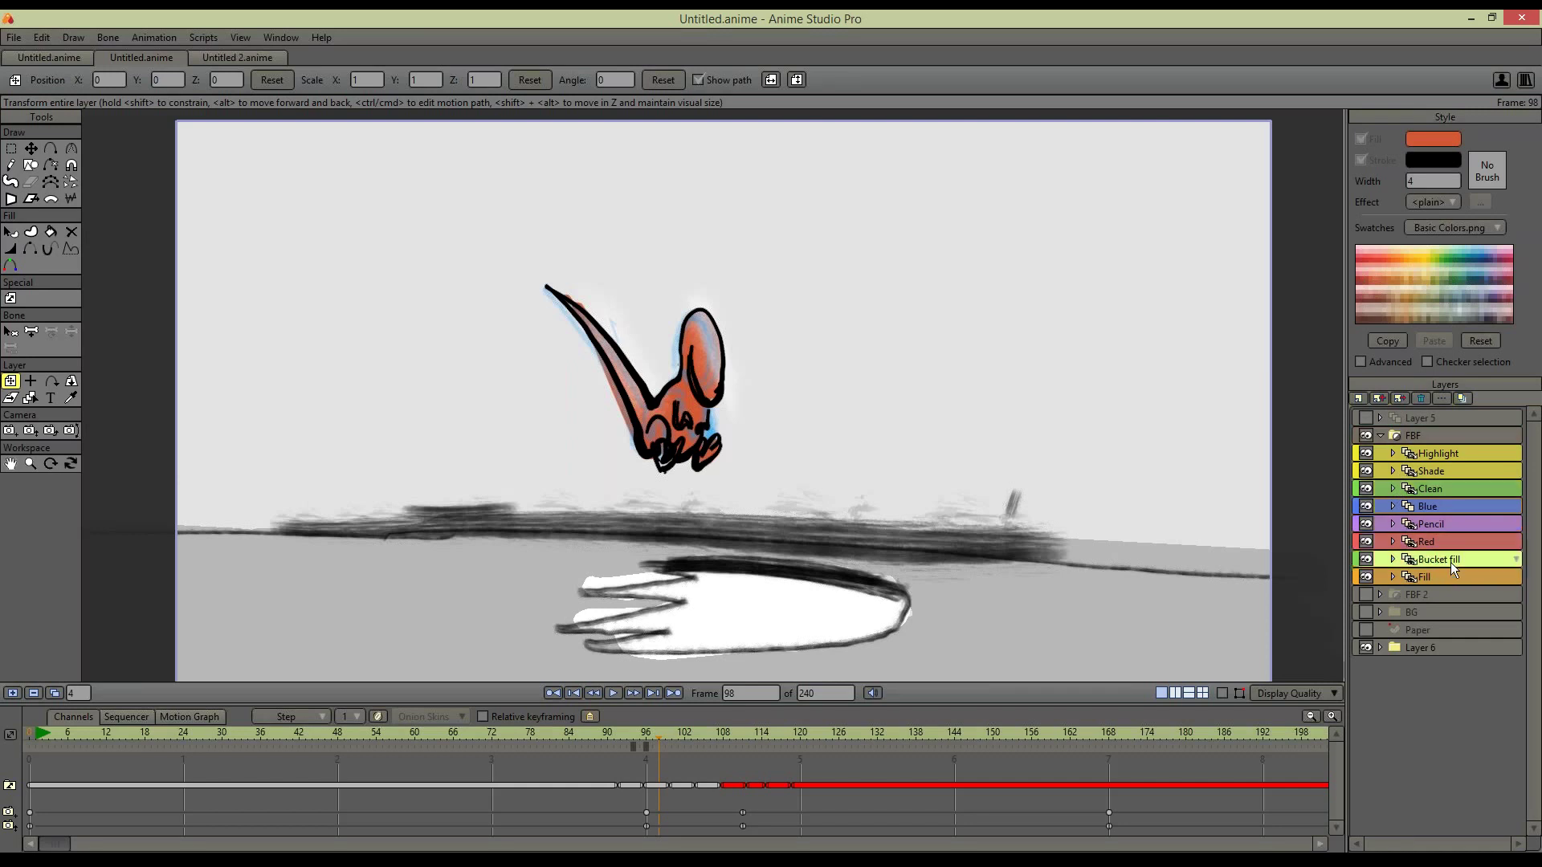
drag(1443, 492, 1454, 446)
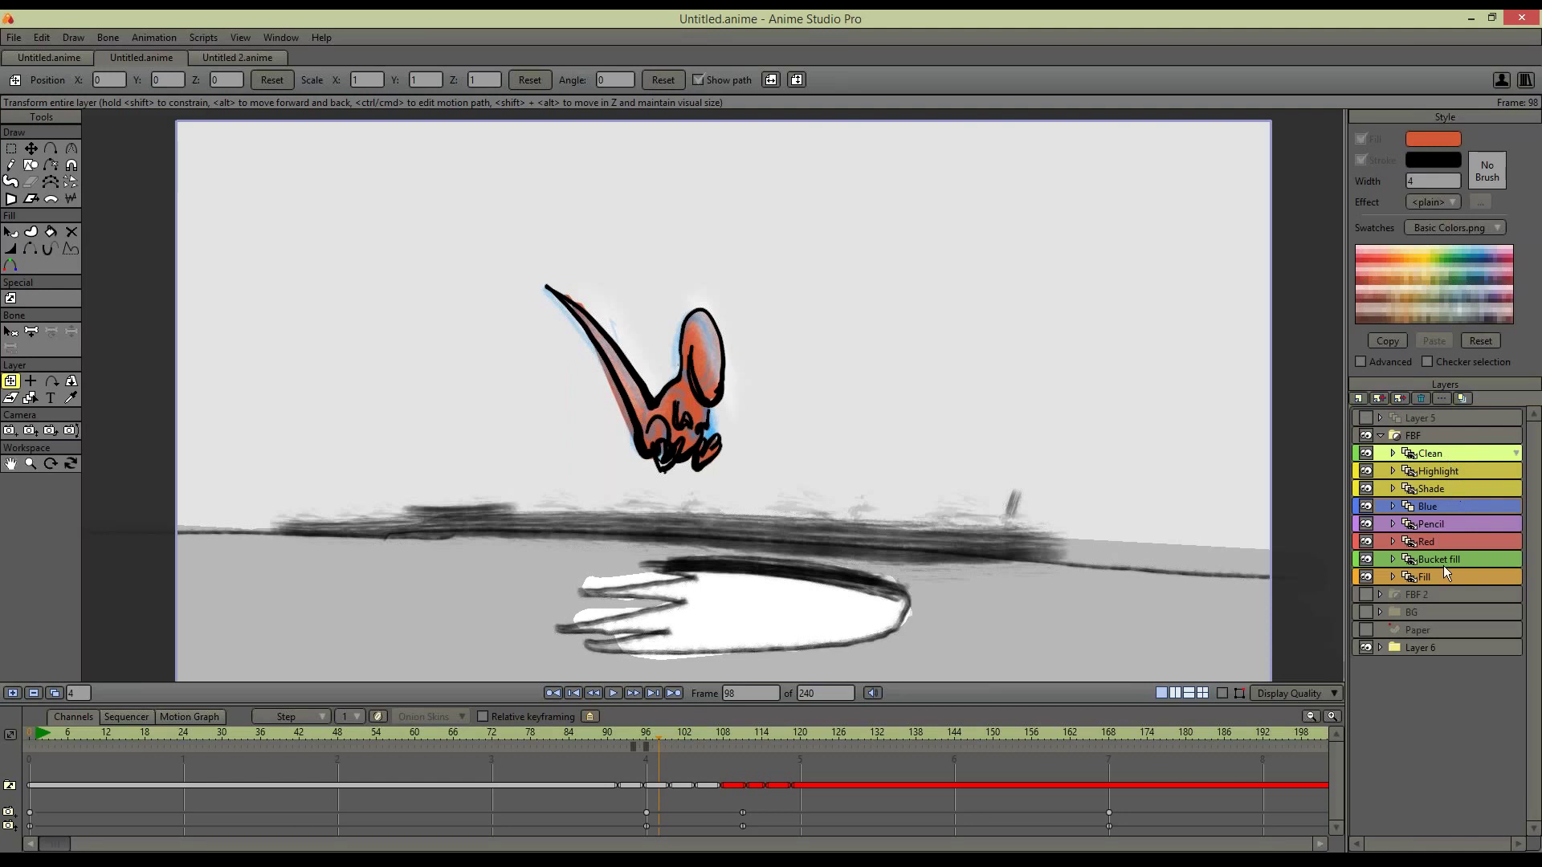
click(1366, 577)
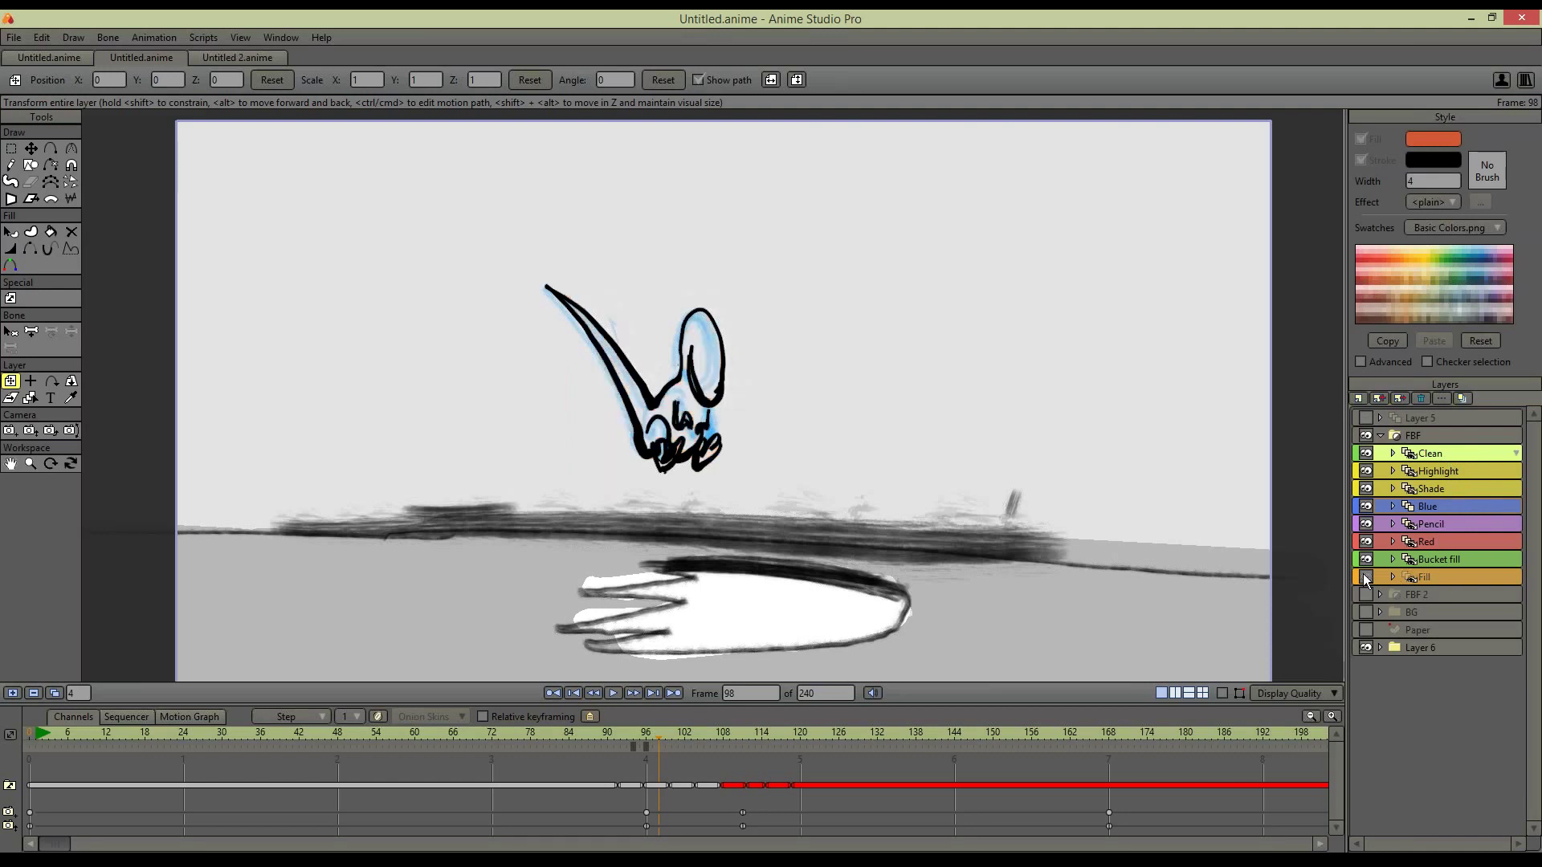
click(1365, 505)
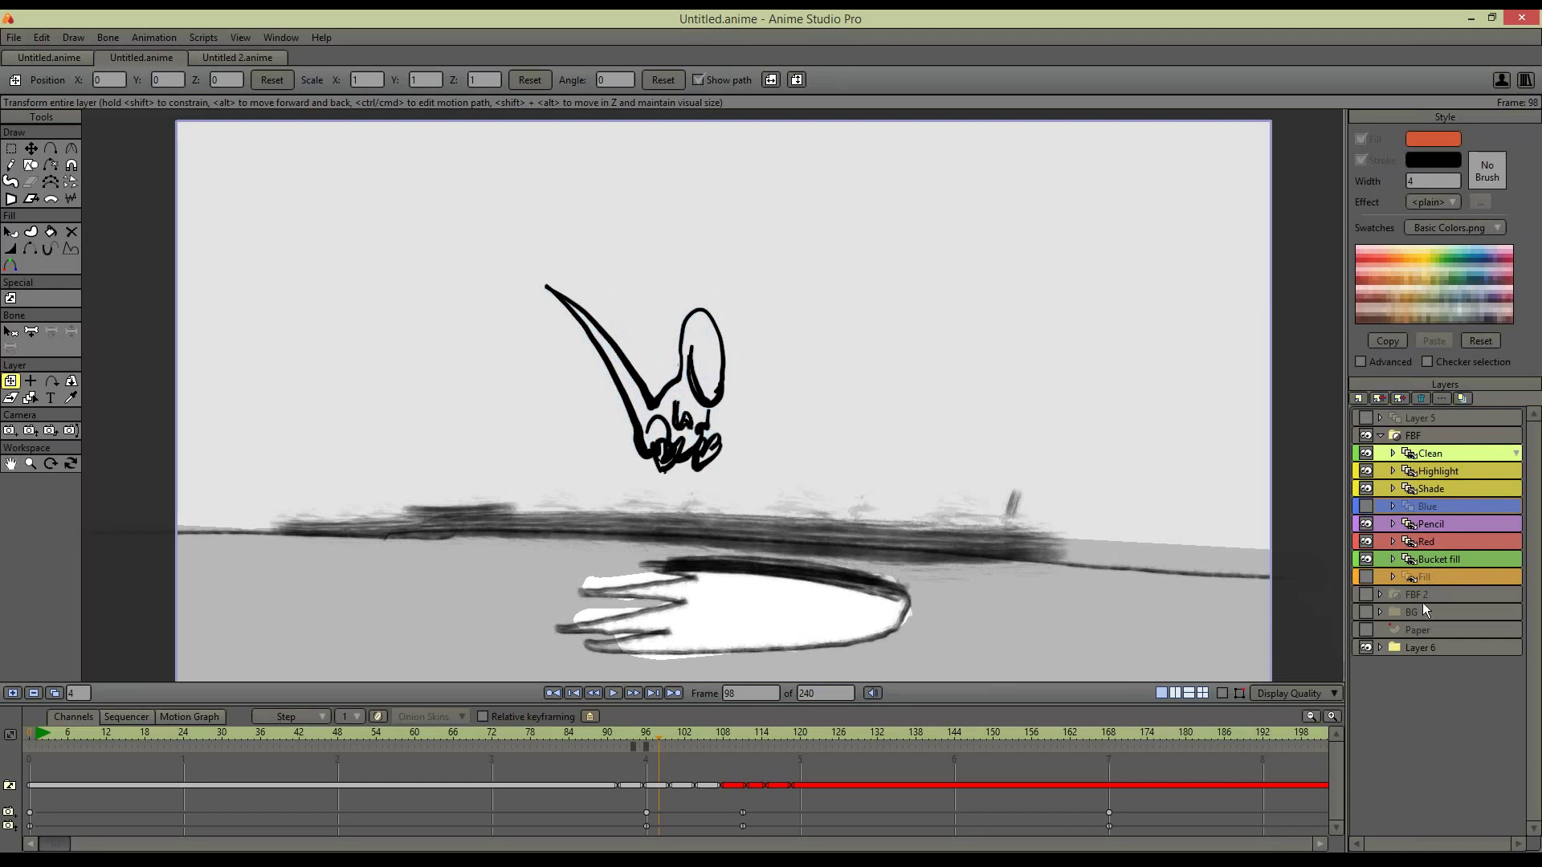
click(1365, 647)
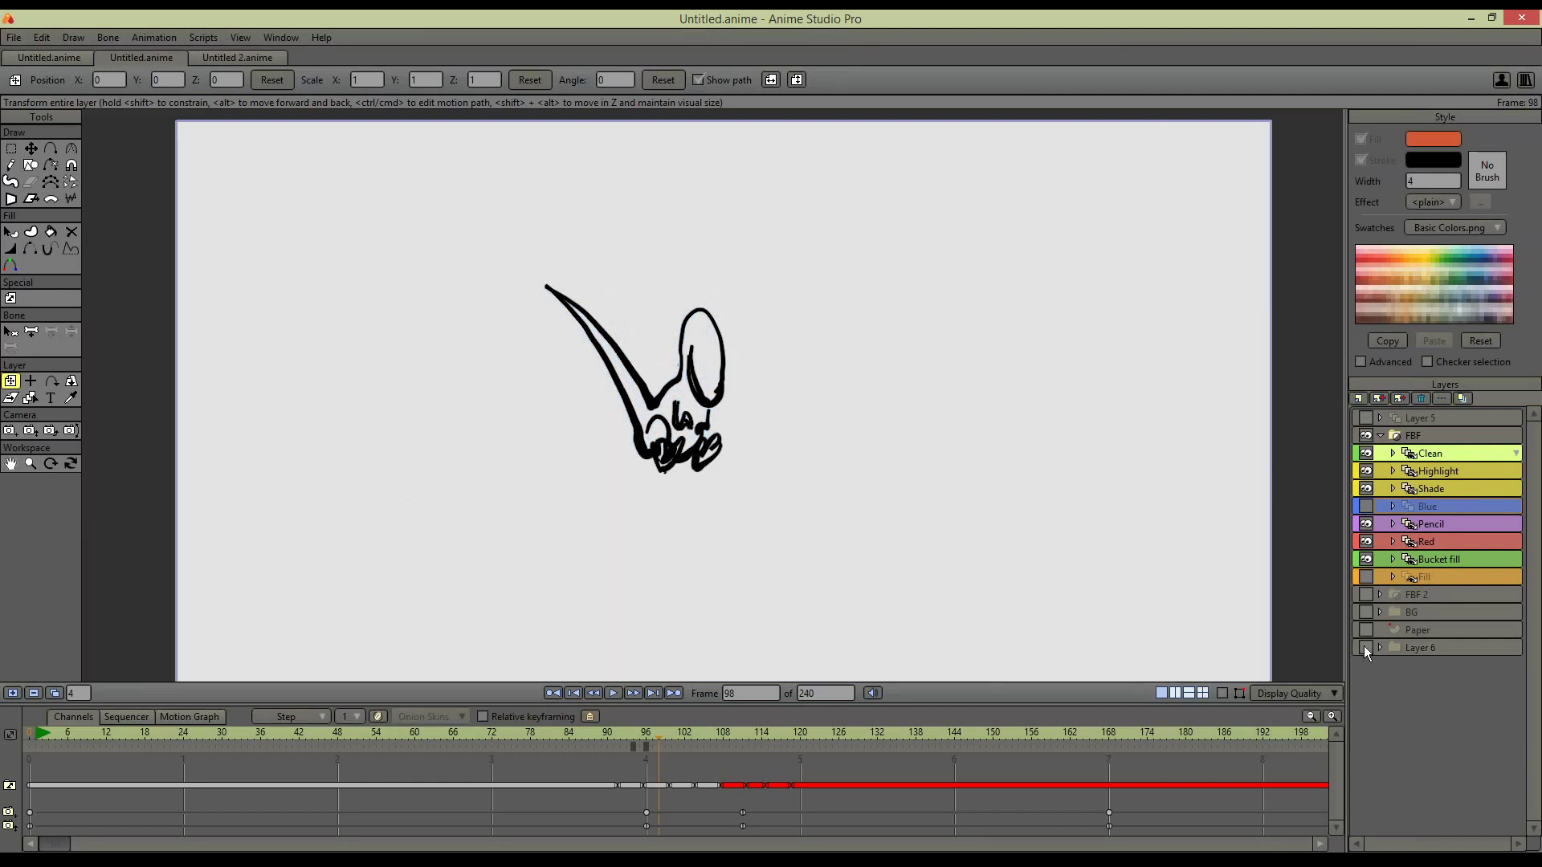
Hide the Clean layer and delete the black outline shape from the Bucket fill layer with the Delete Shape tool, keeping its points
click(1455, 561)
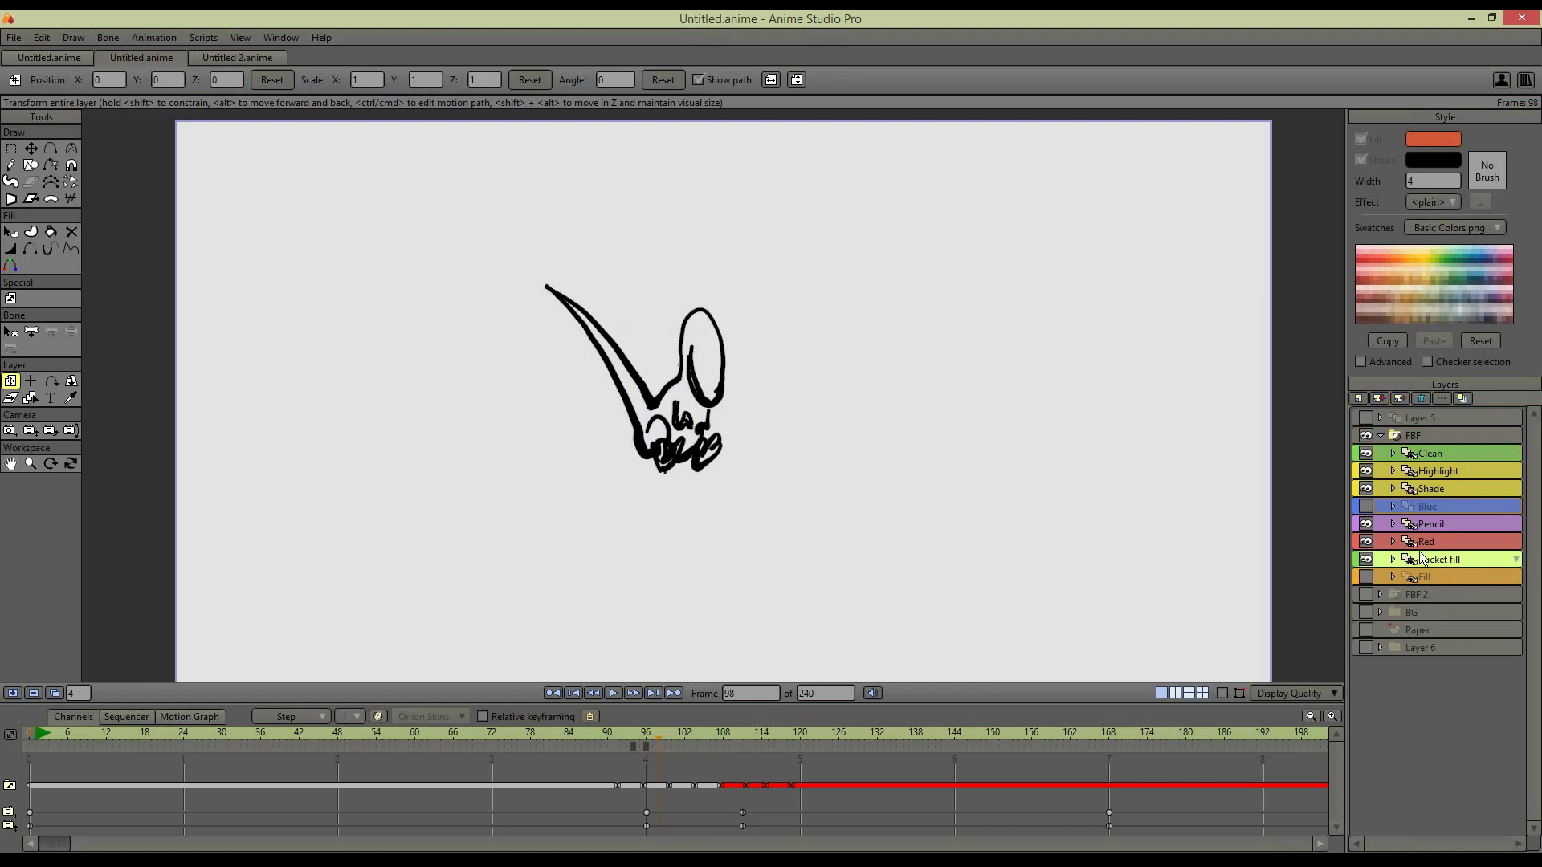
click(1365, 455)
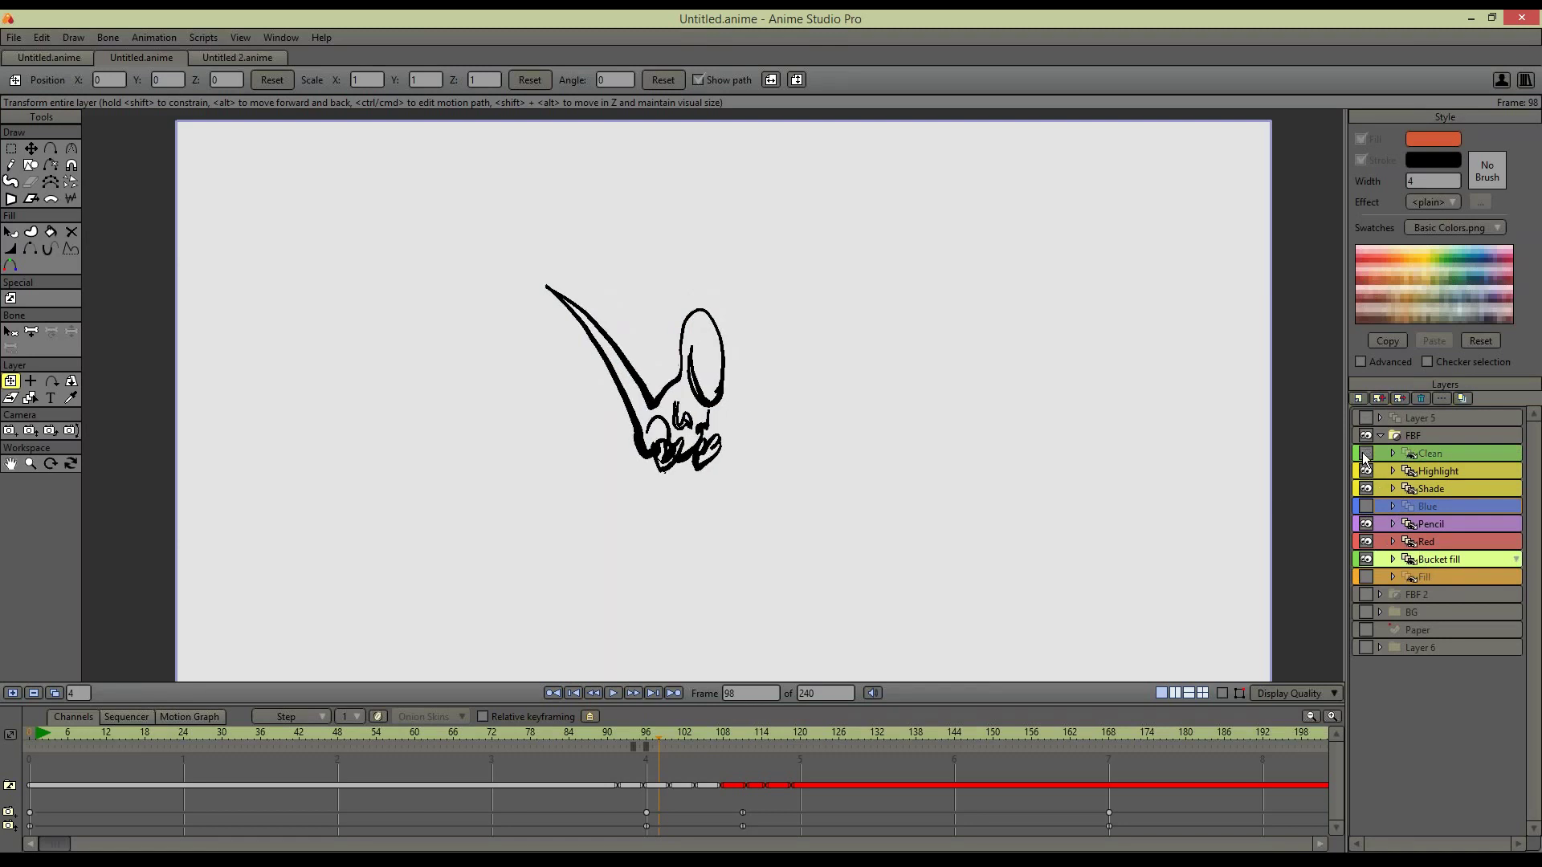
click(1365, 454)
click(1365, 454)
click(1454, 455)
click(1223, 693)
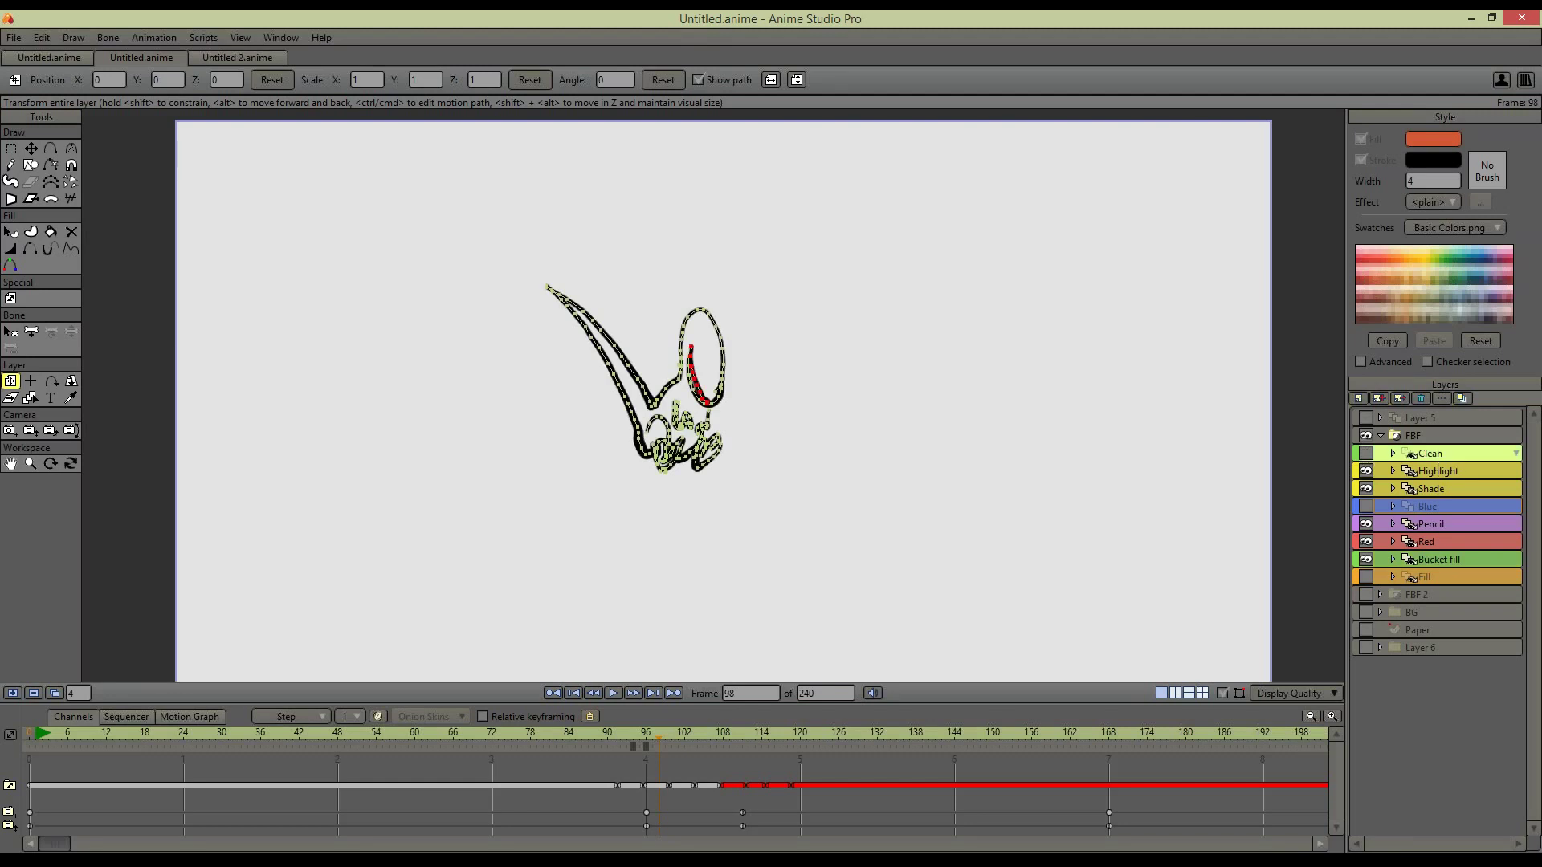
click(70, 233)
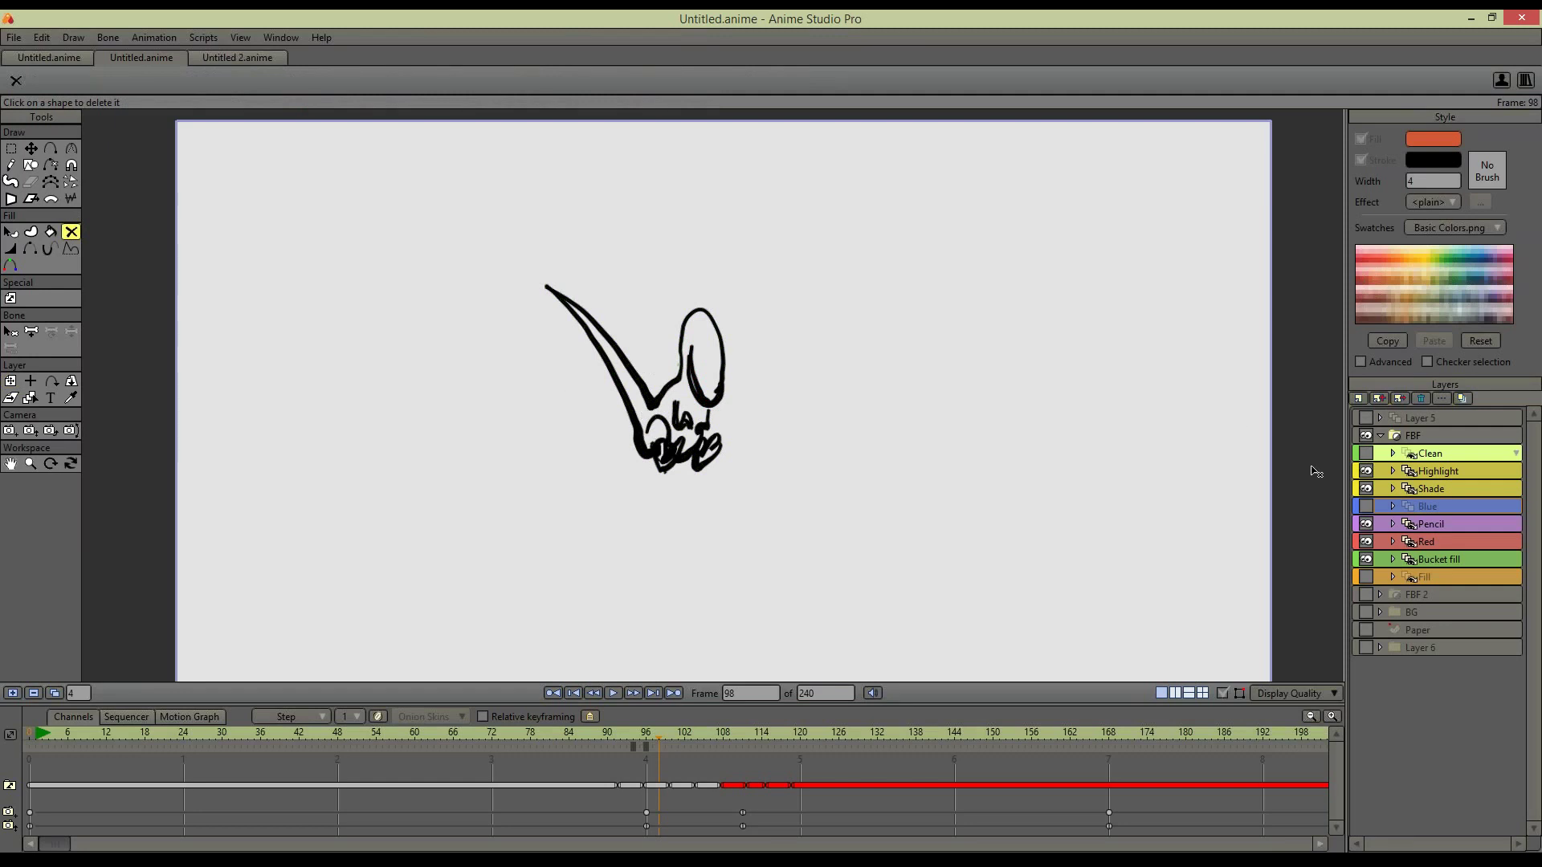
click(1365, 455)
click(1365, 455)
click(1447, 560)
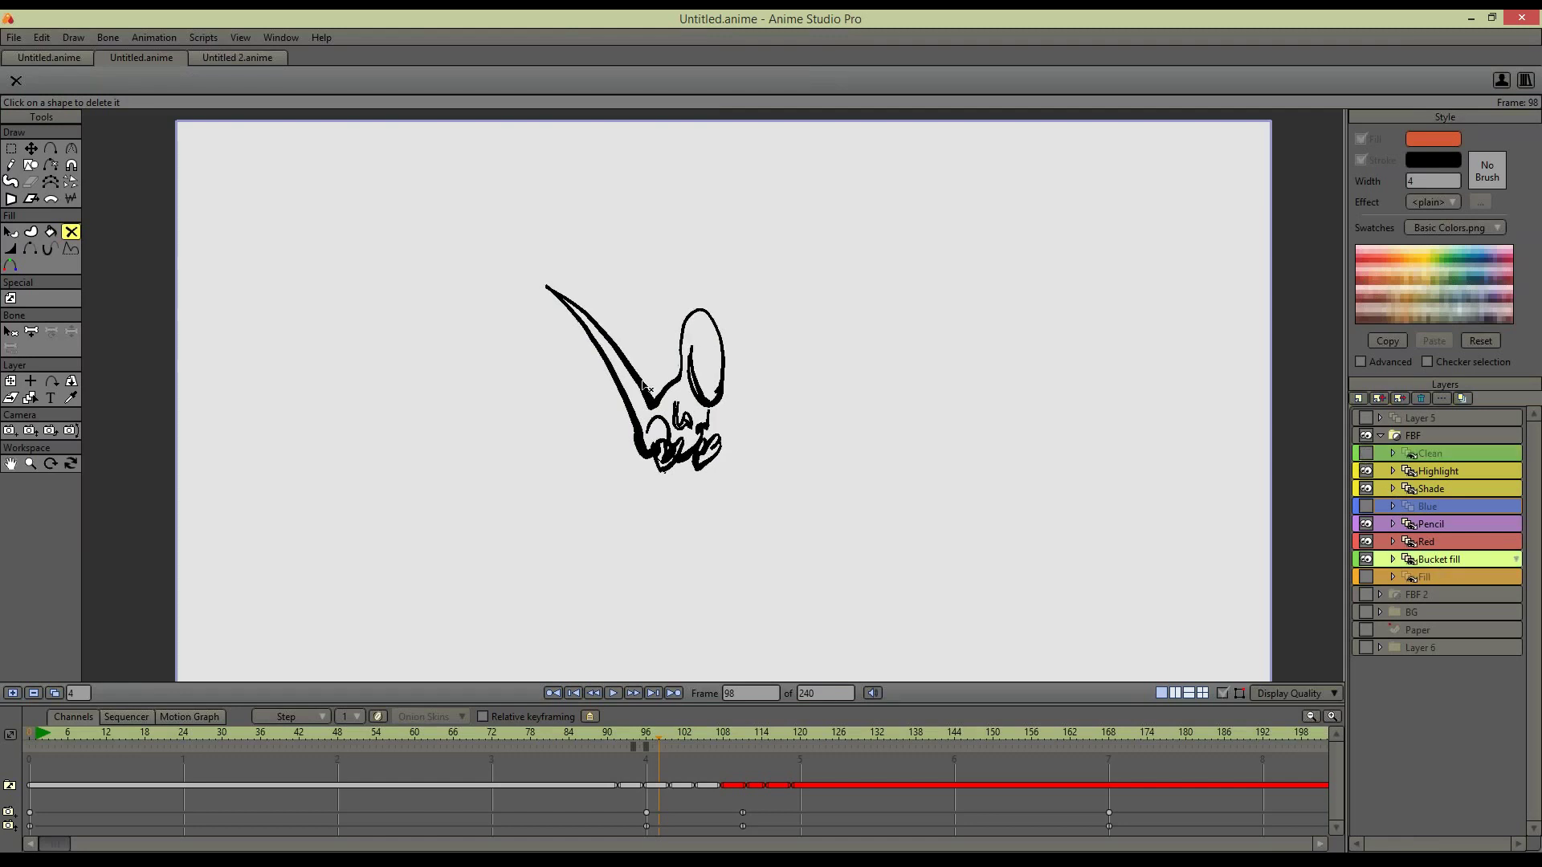
click(673, 383)
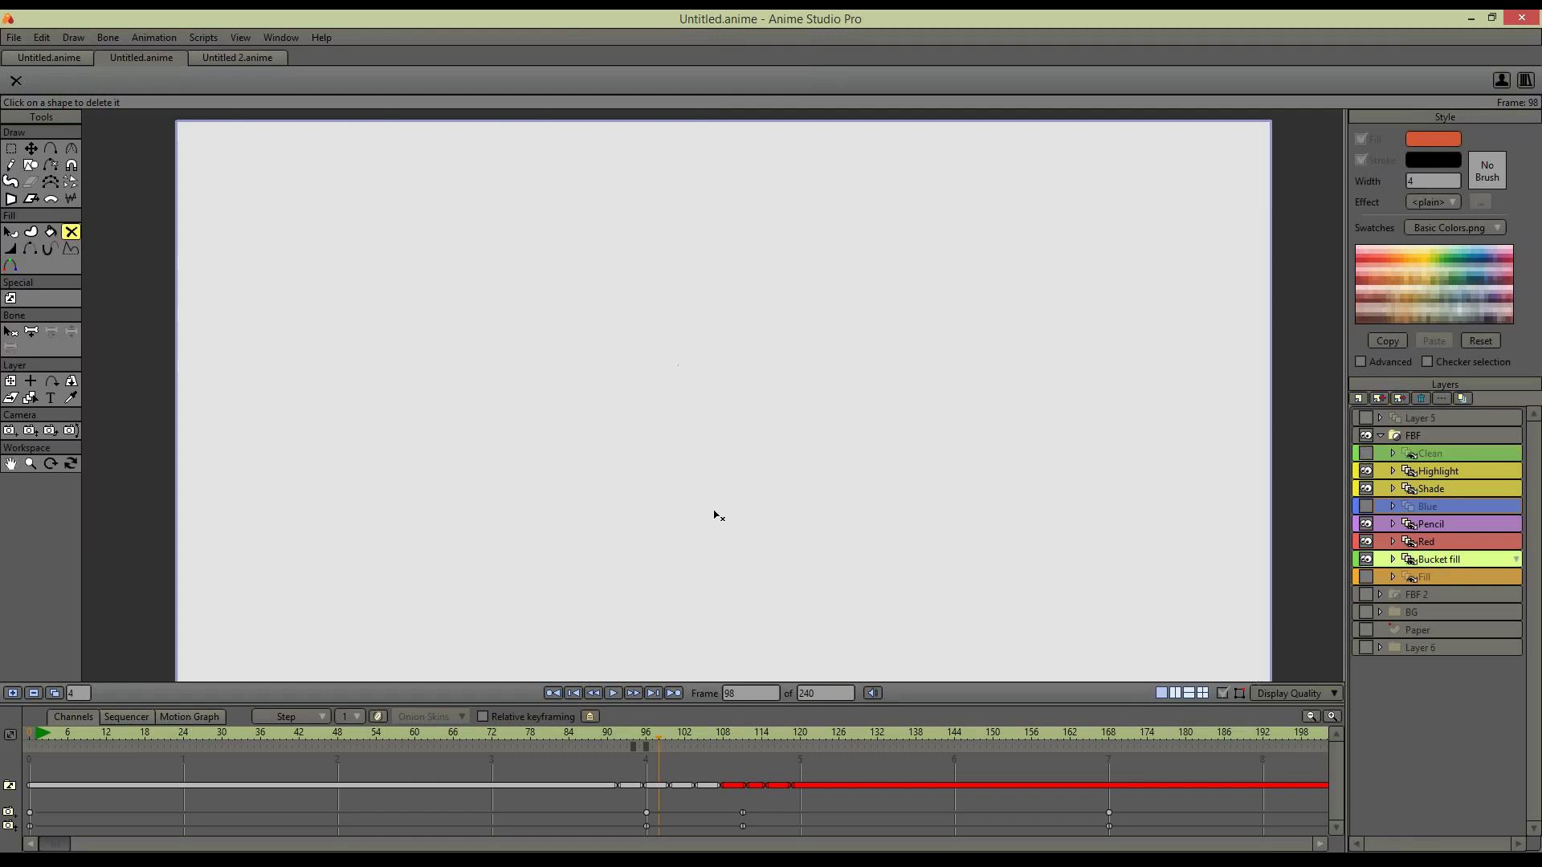
Deselect the remaining points on the Bucket fill layer and show the Clean layer again
click(18, 151)
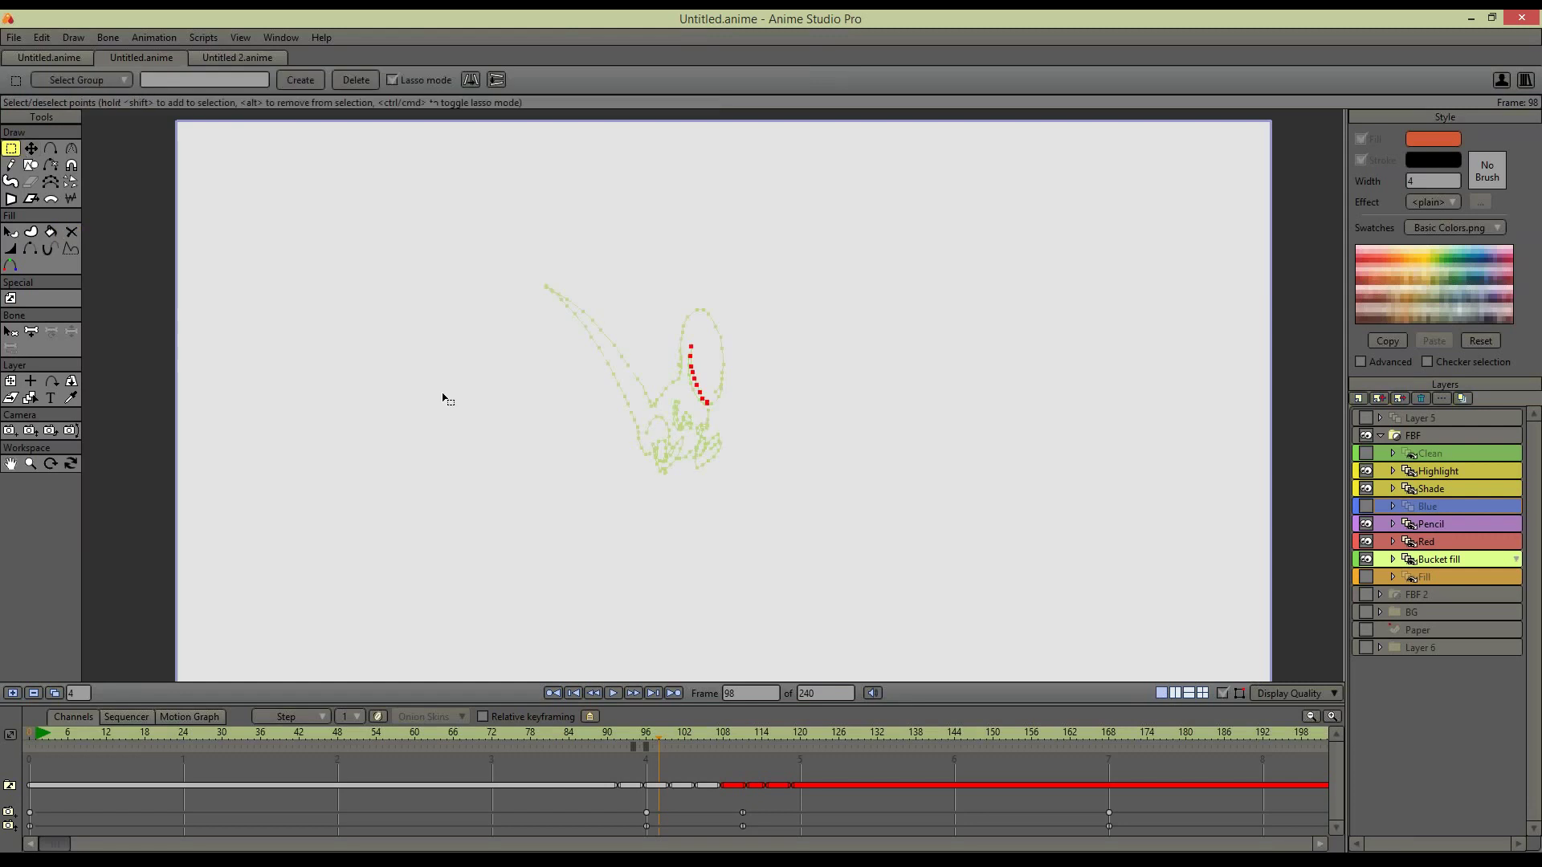
click(255, 301)
click(1368, 454)
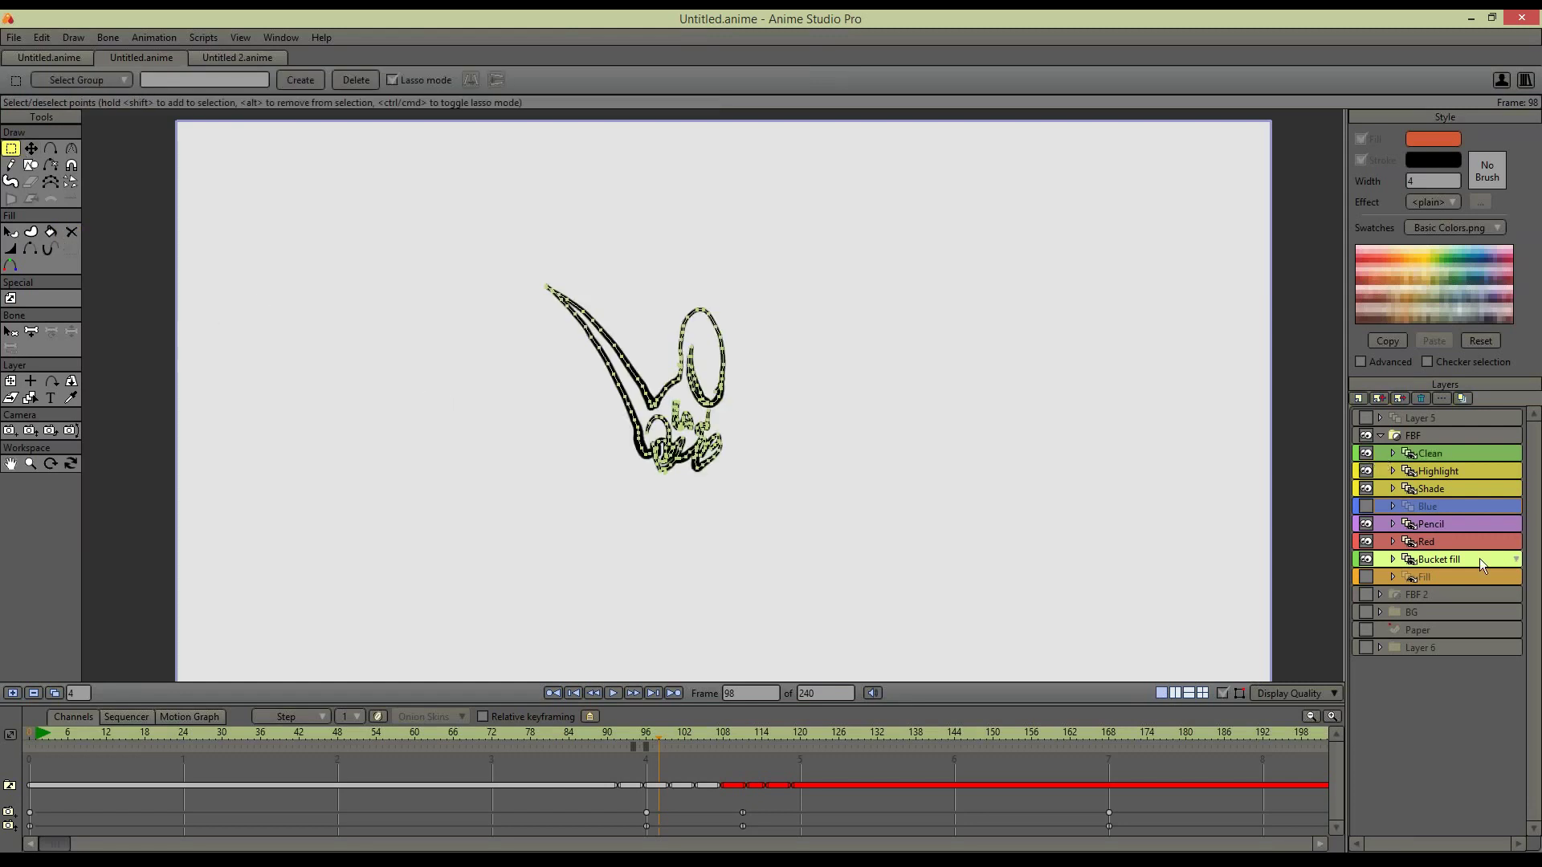
Fill the character's enclosed regions, including ear, body and feet, with the orange-red colour on the Bucket fill layer using Paint Bucket
click(53, 233)
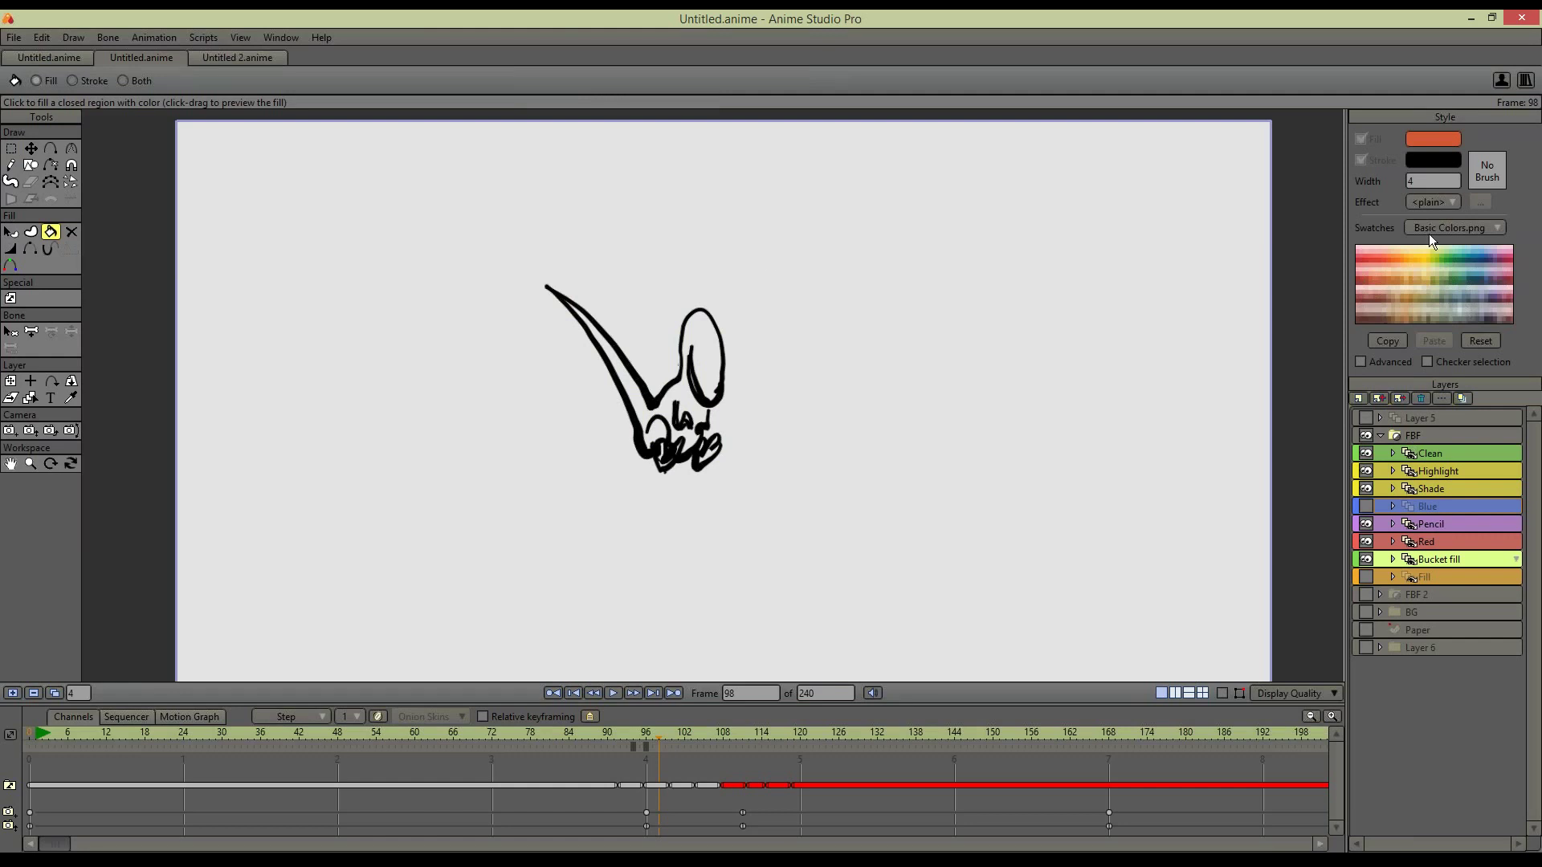
drag(698, 369, 696, 401)
drag(706, 345, 702, 363)
click(710, 451)
click(667, 460)
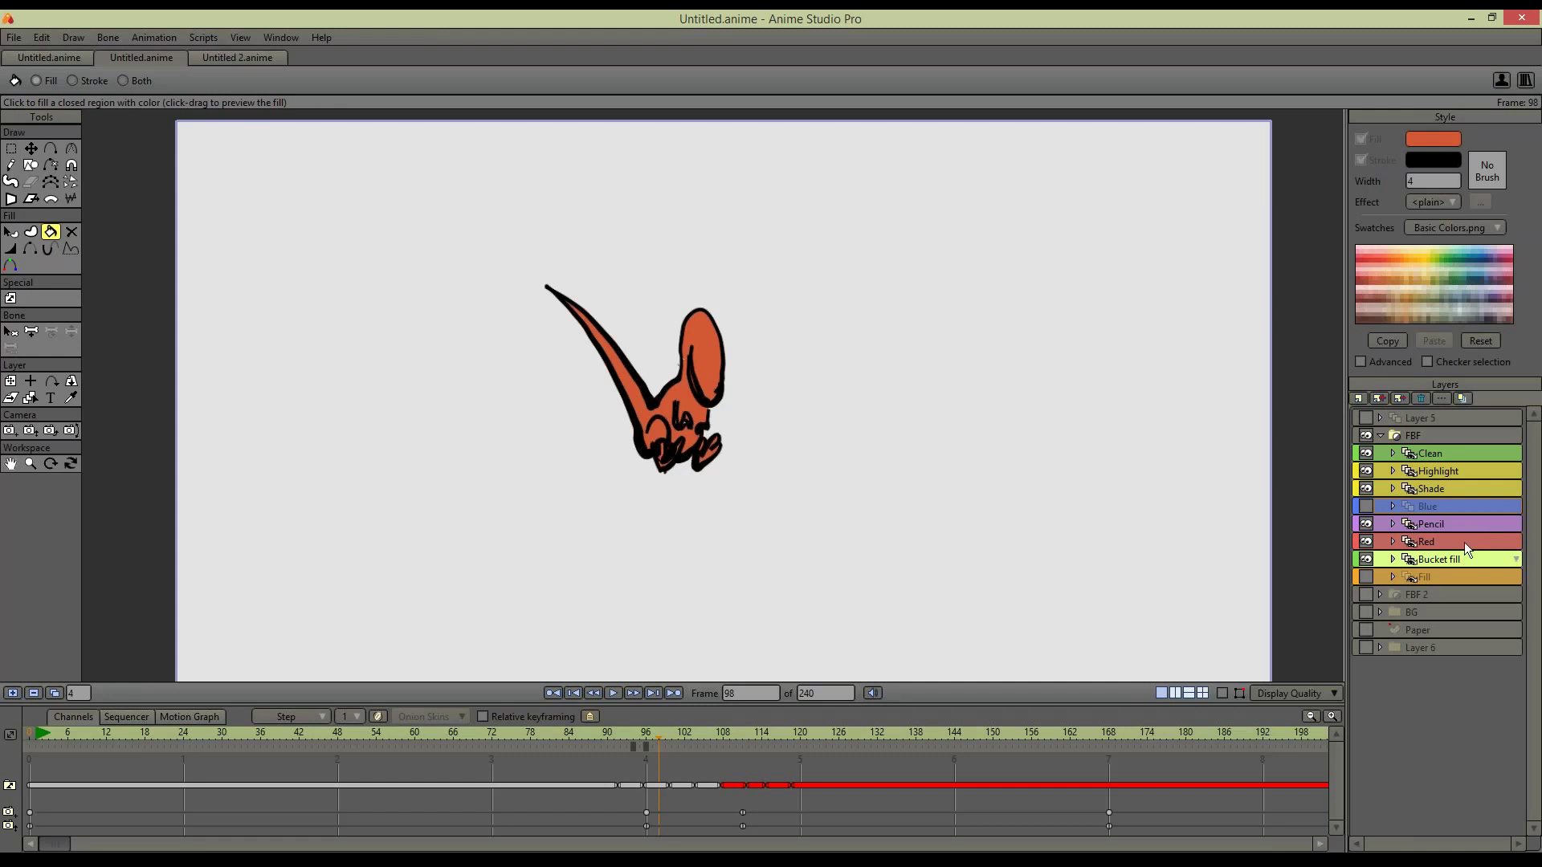
Look over the Highlight layer and the FBF group's masking options, and close the layer settings without changes
click(1452, 471)
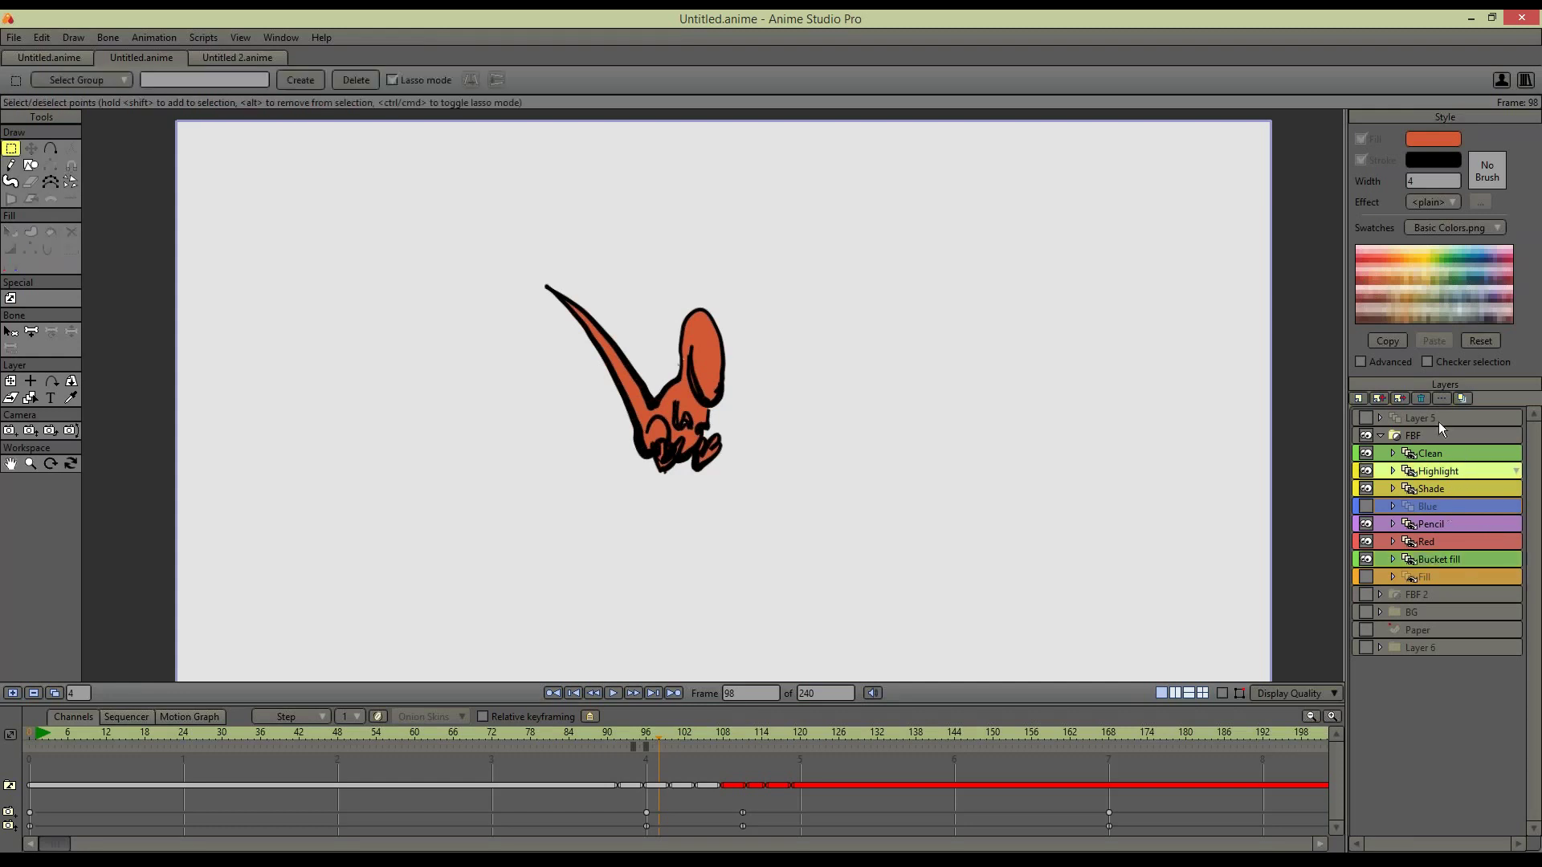
click(11, 165)
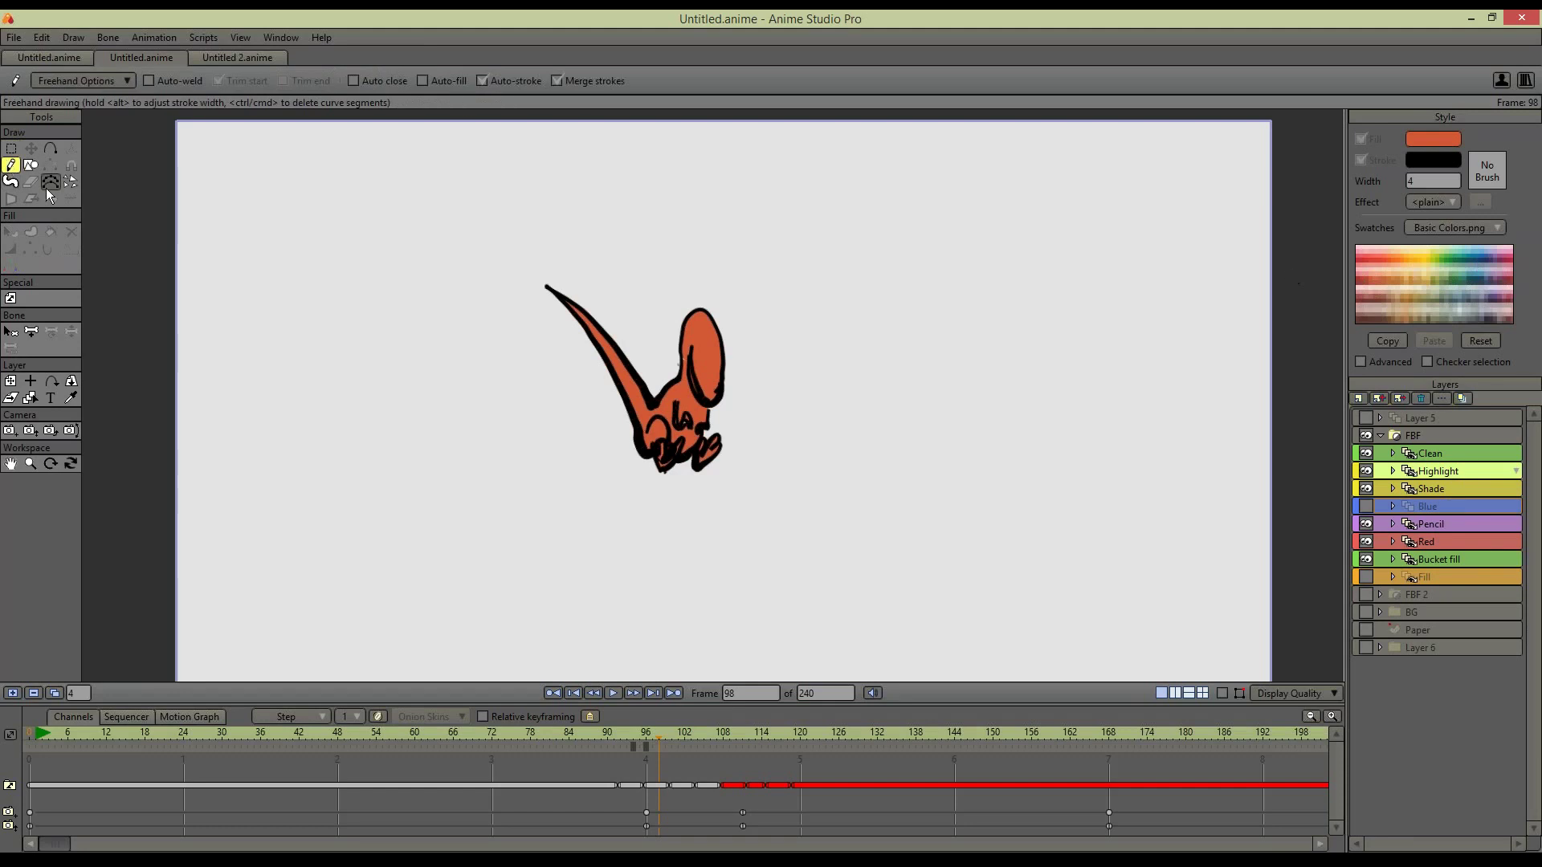
click(1458, 435)
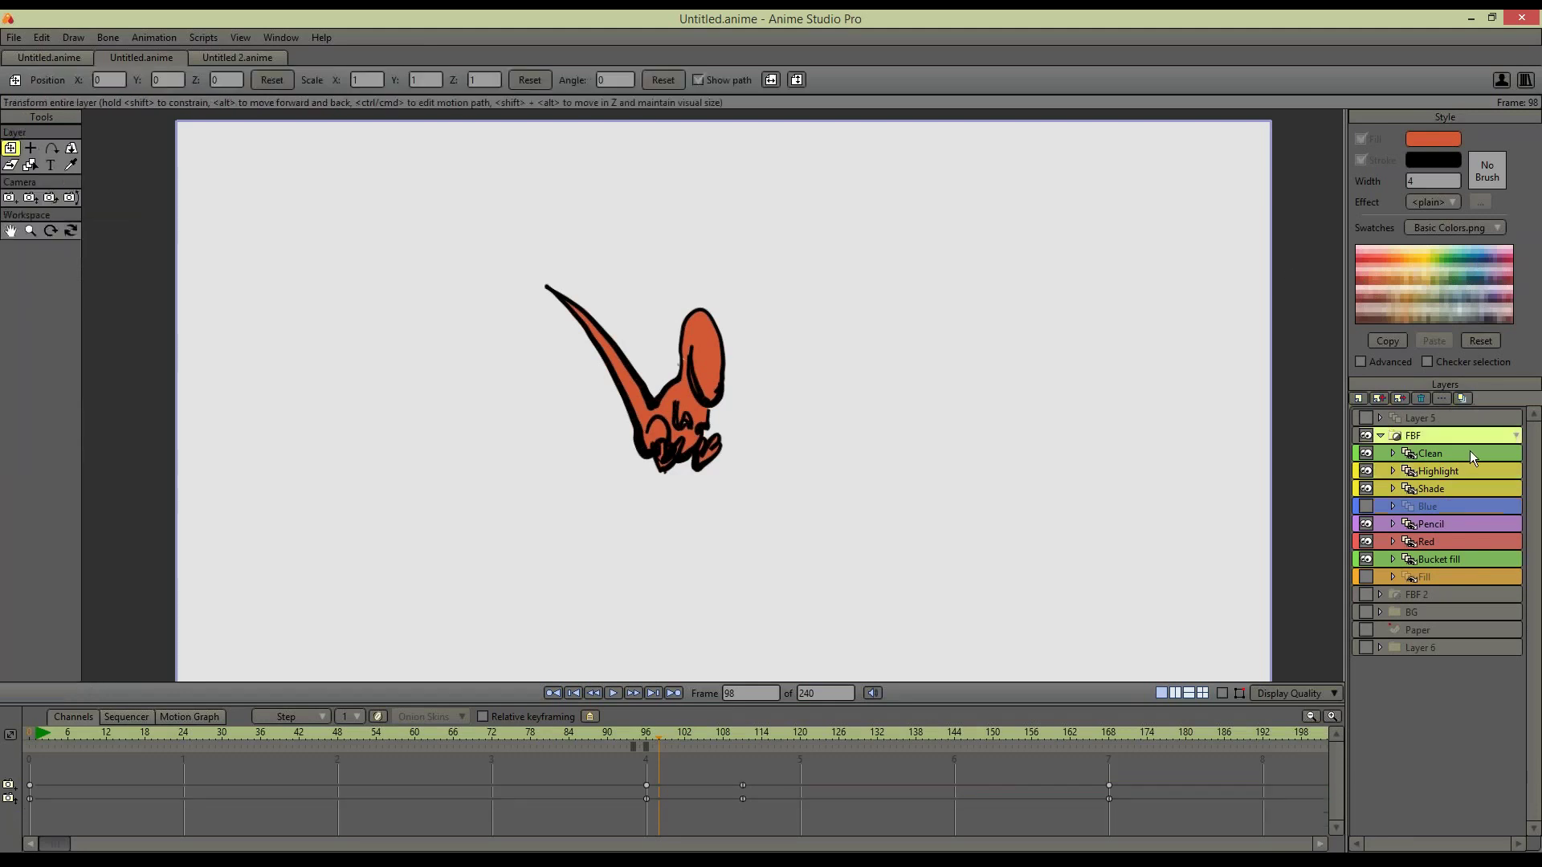
double_click(1471, 436)
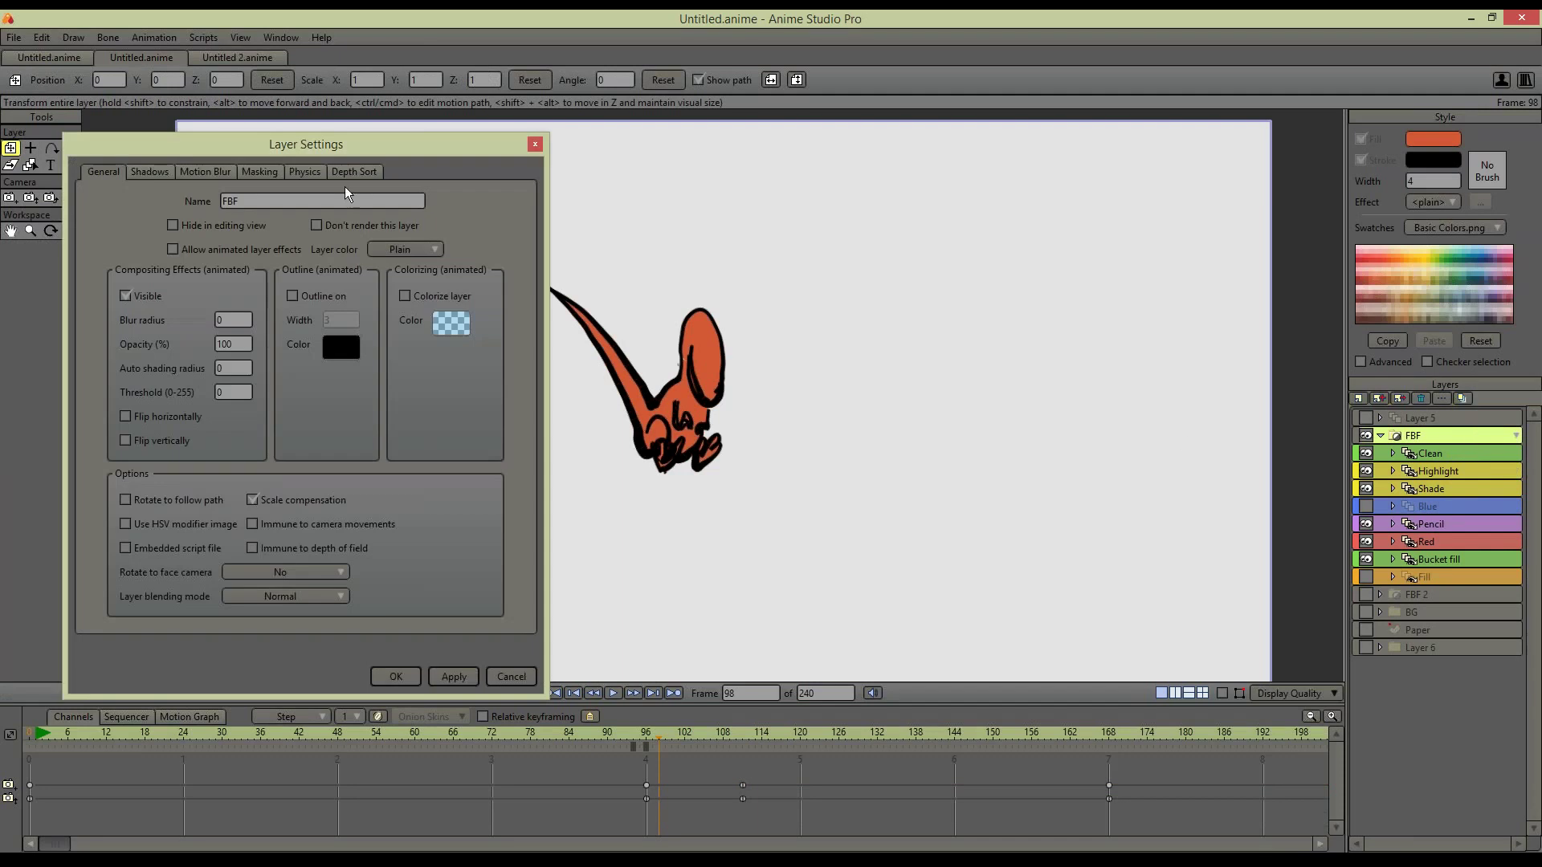
click(259, 172)
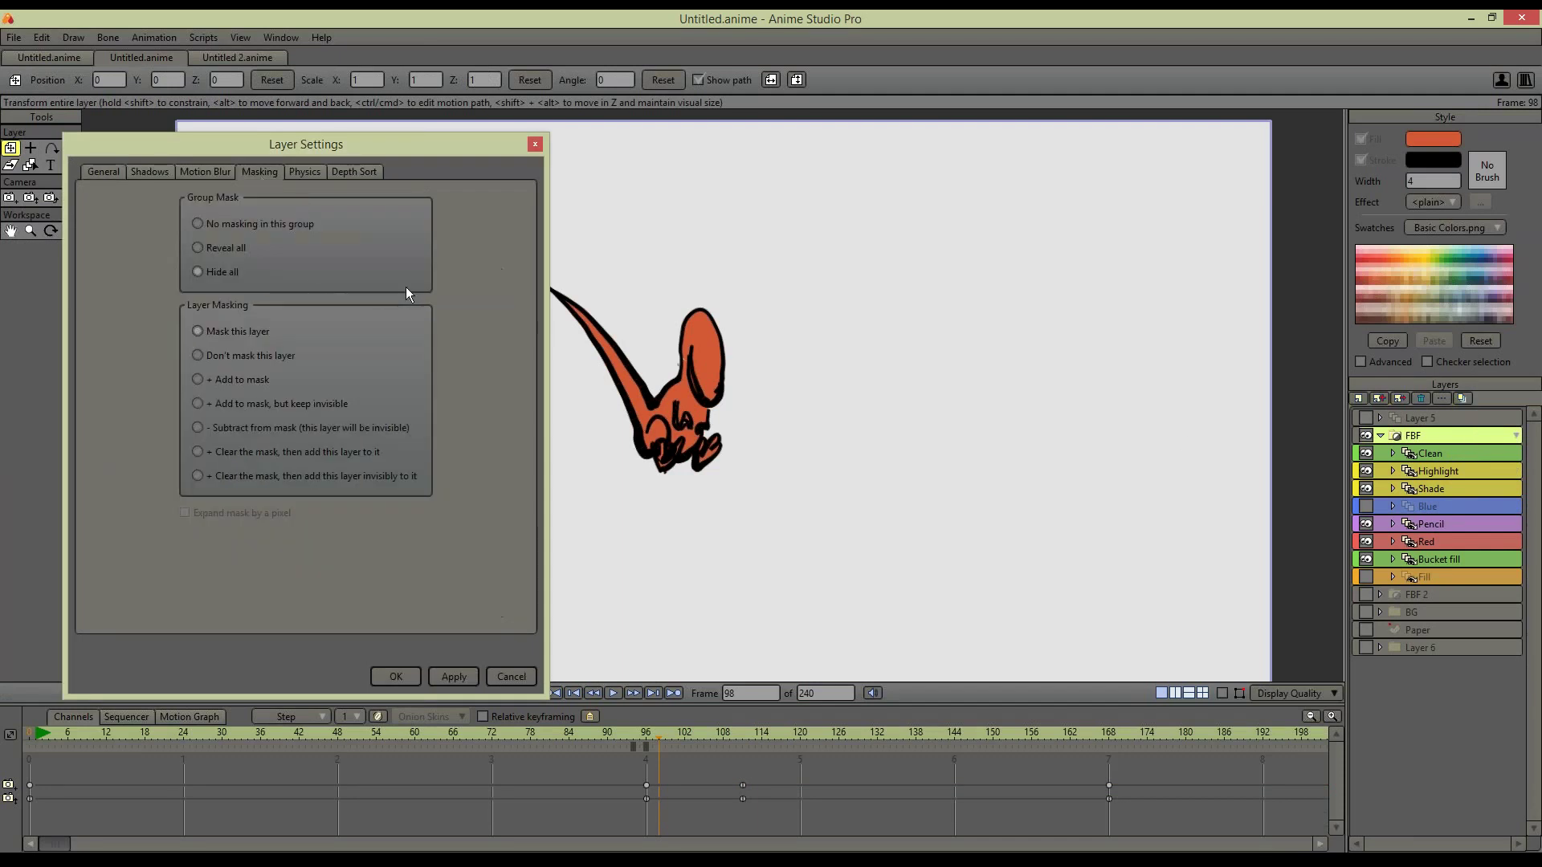
drag(436, 143, 1217, 254)
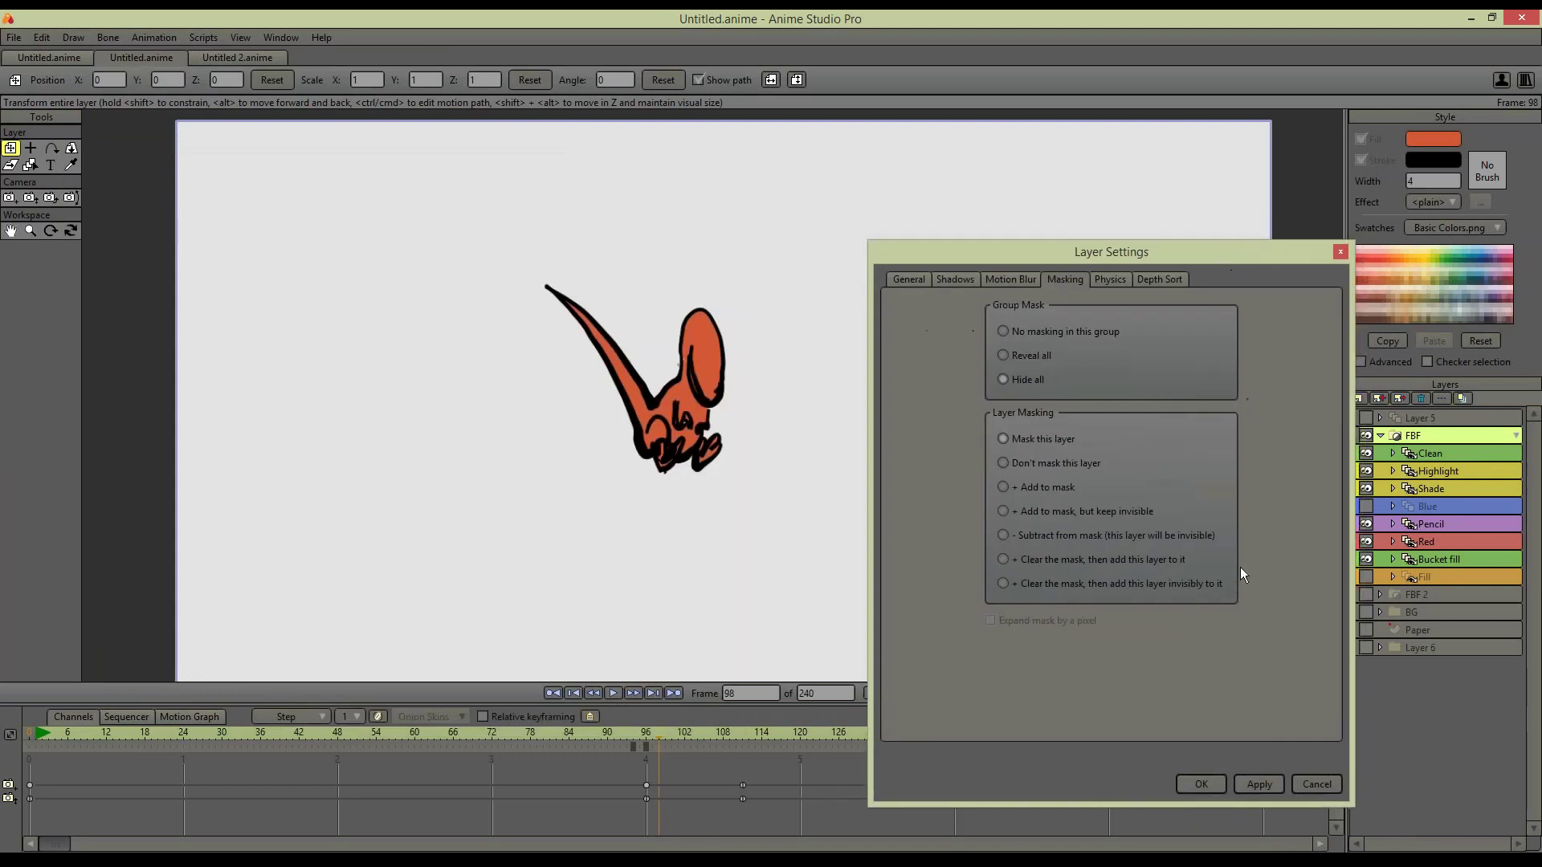
click(1340, 252)
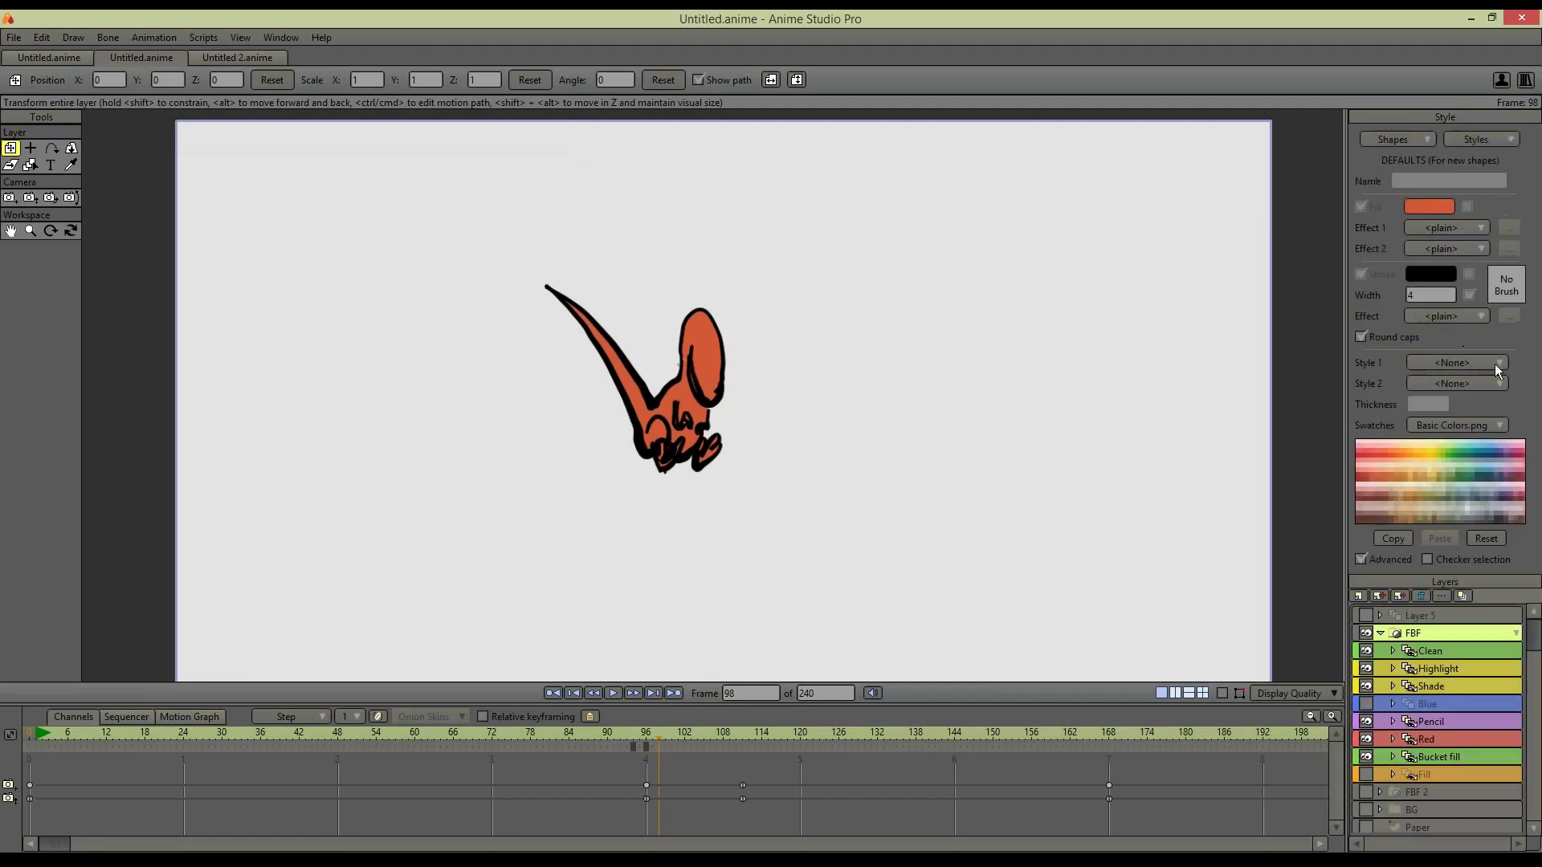
Set the drawing style to CK Sketch Highlight with a stroke width of 38.80, and undo the trial stroke on the Bucket fill layer
click(1489, 366)
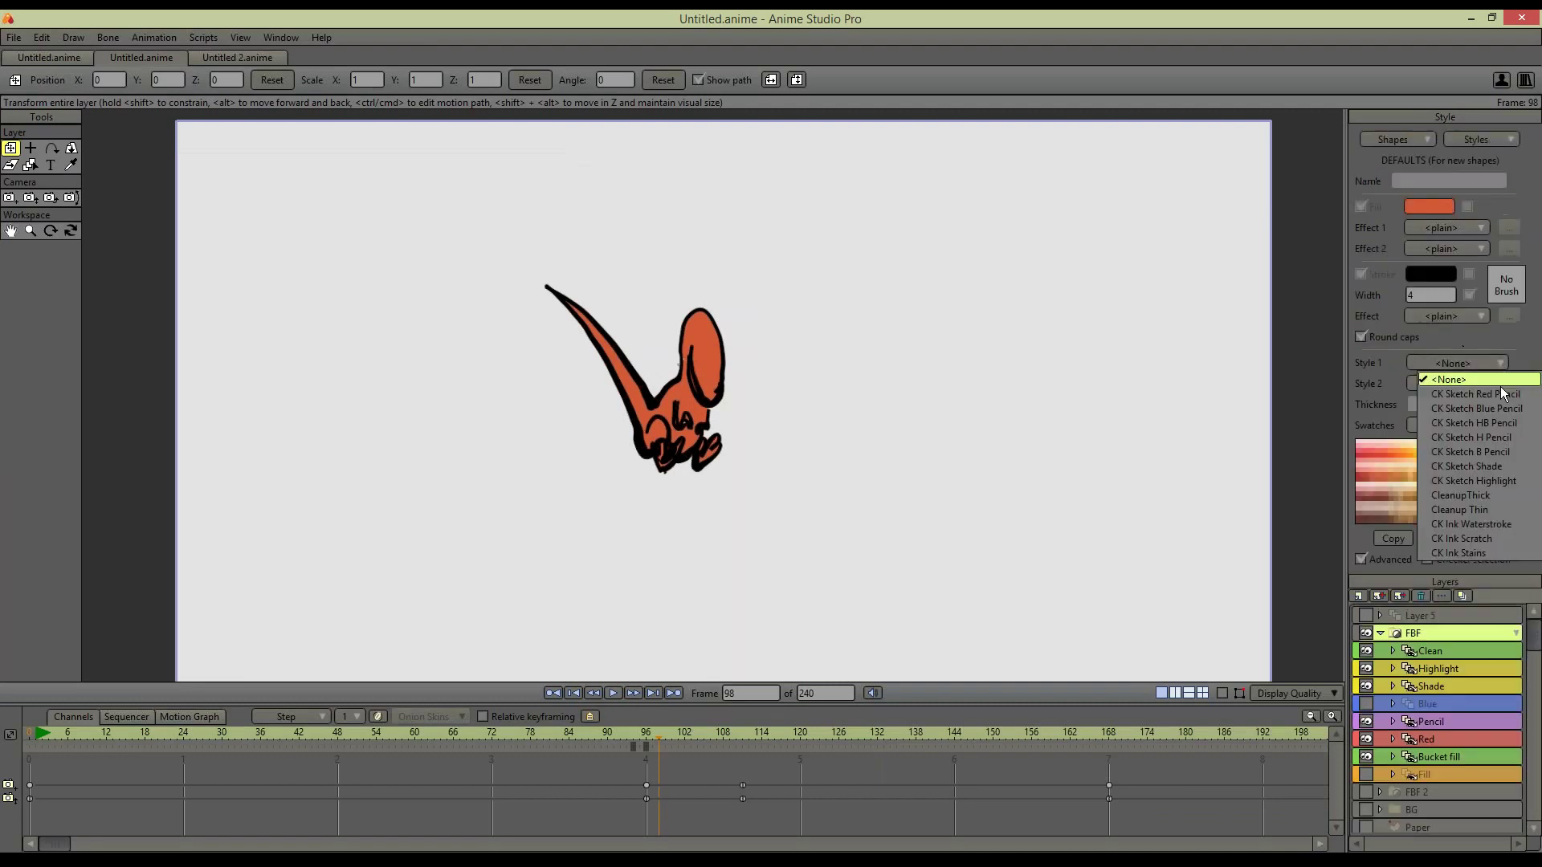
click(1507, 482)
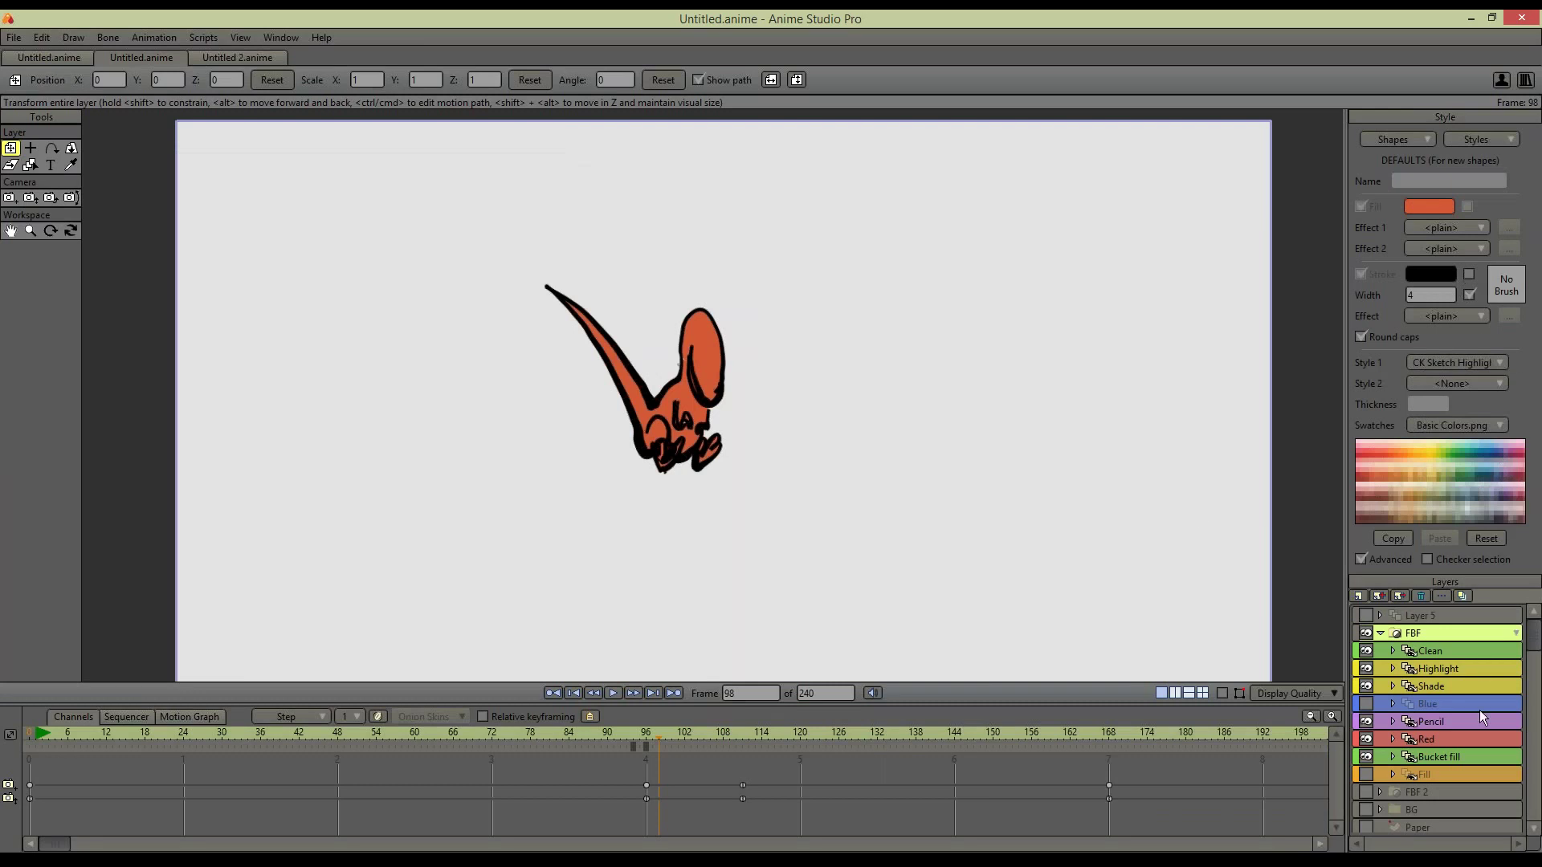
click(1476, 759)
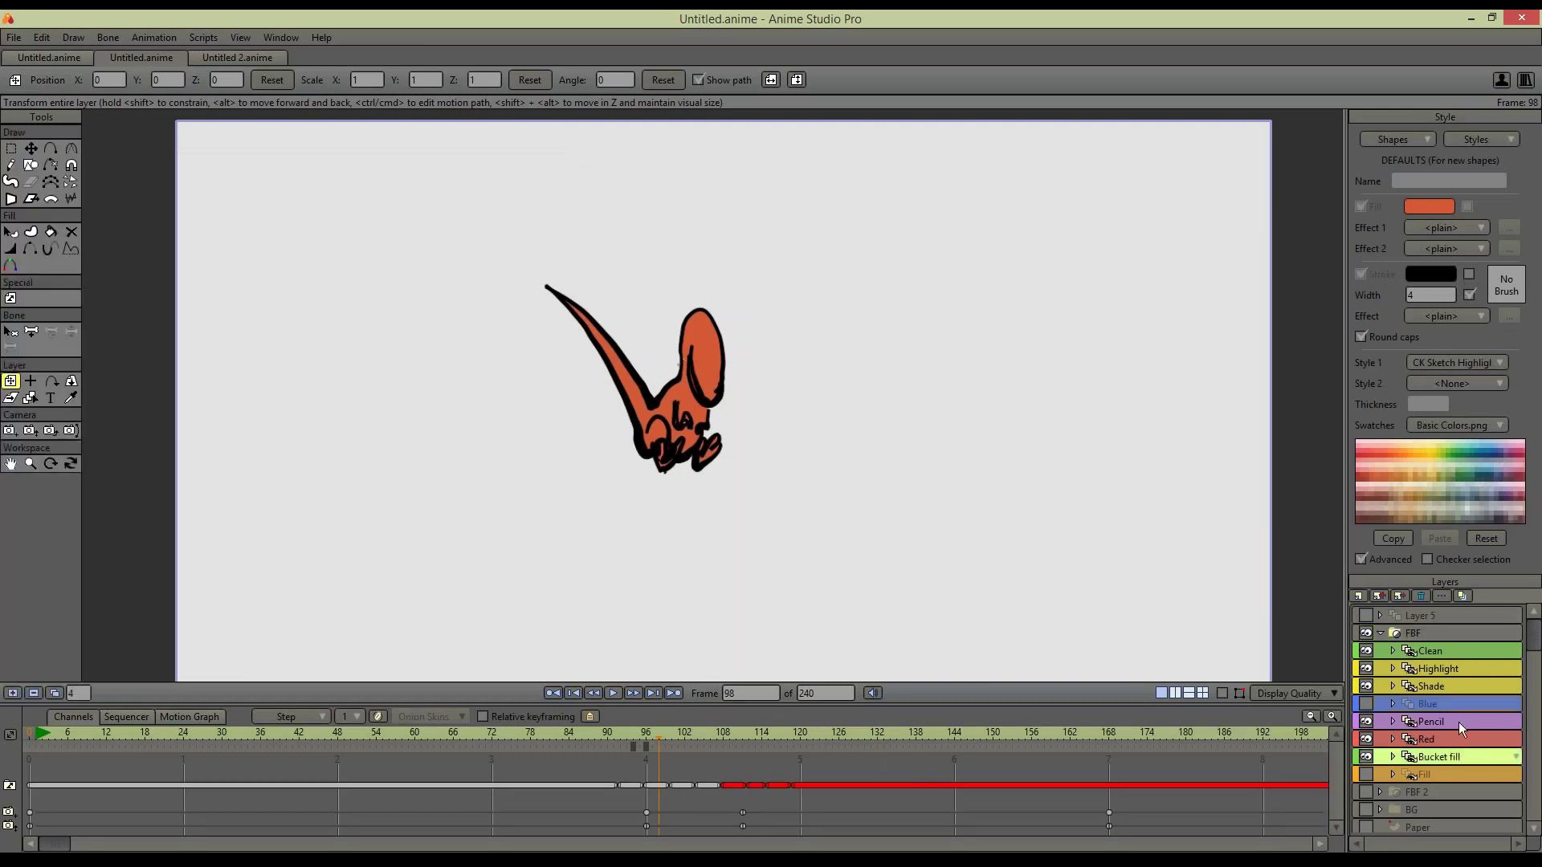
click(10, 164)
drag(704, 315, 724, 371)
key(ctrl+z)
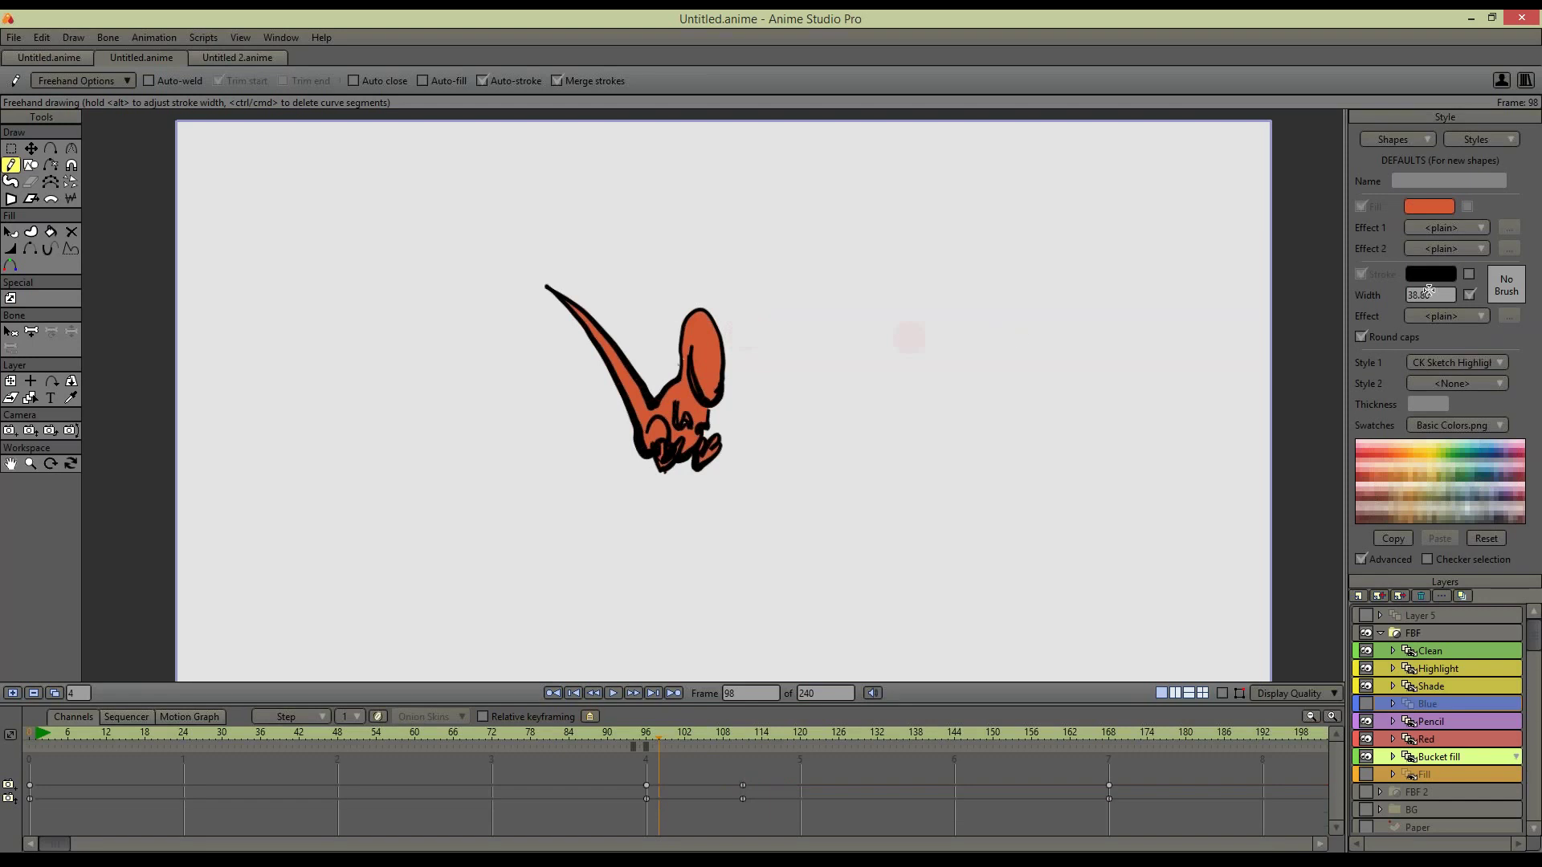
key(ctrl+z)
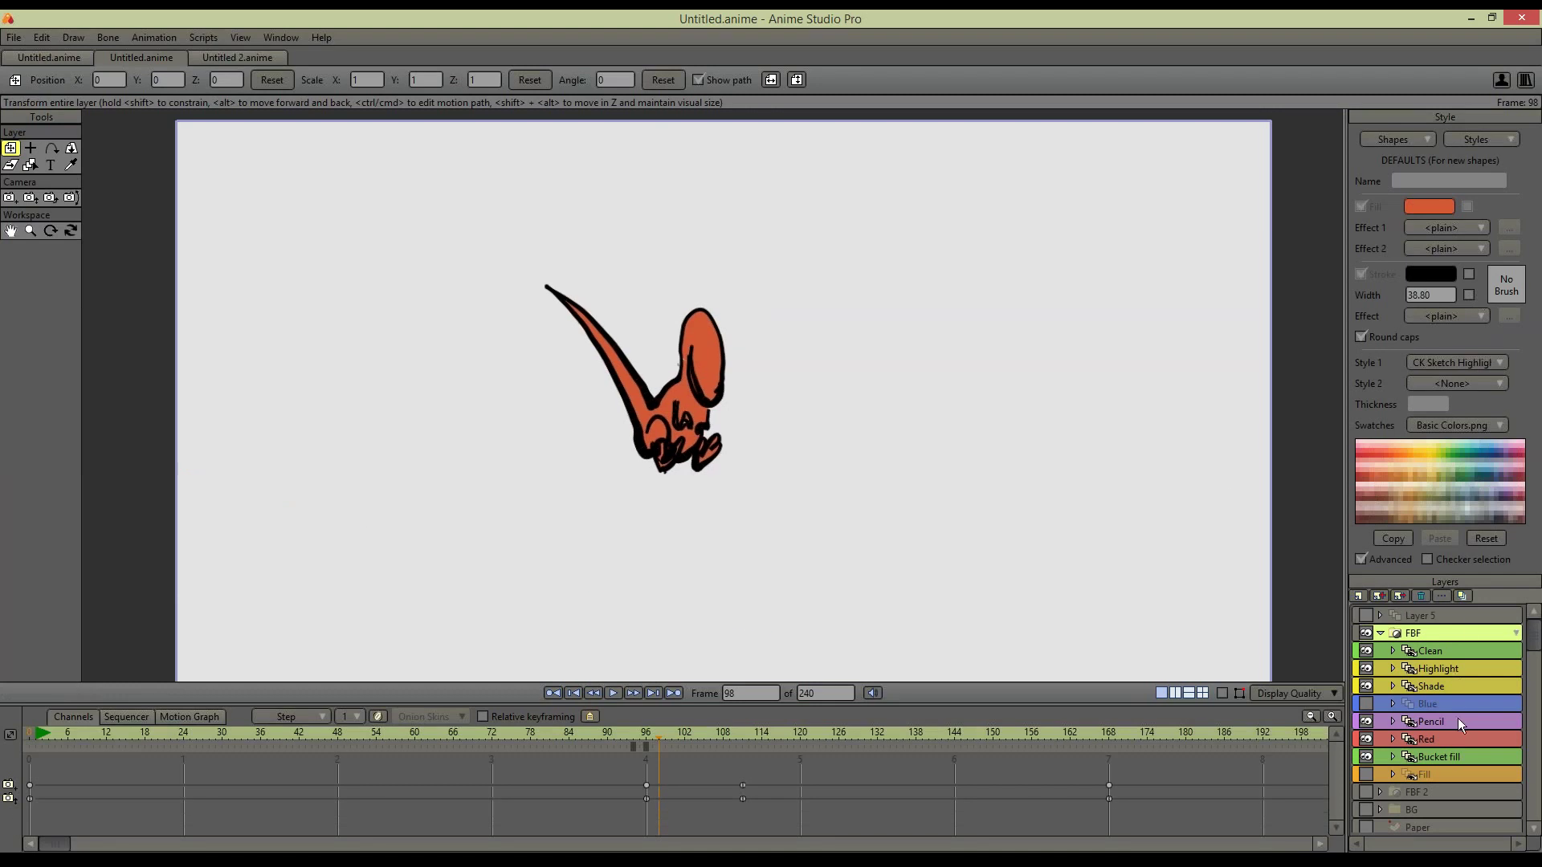
Paint soft highlight strokes over the character's ear and body on the Highlight layer with the Freehand tool
click(1465, 671)
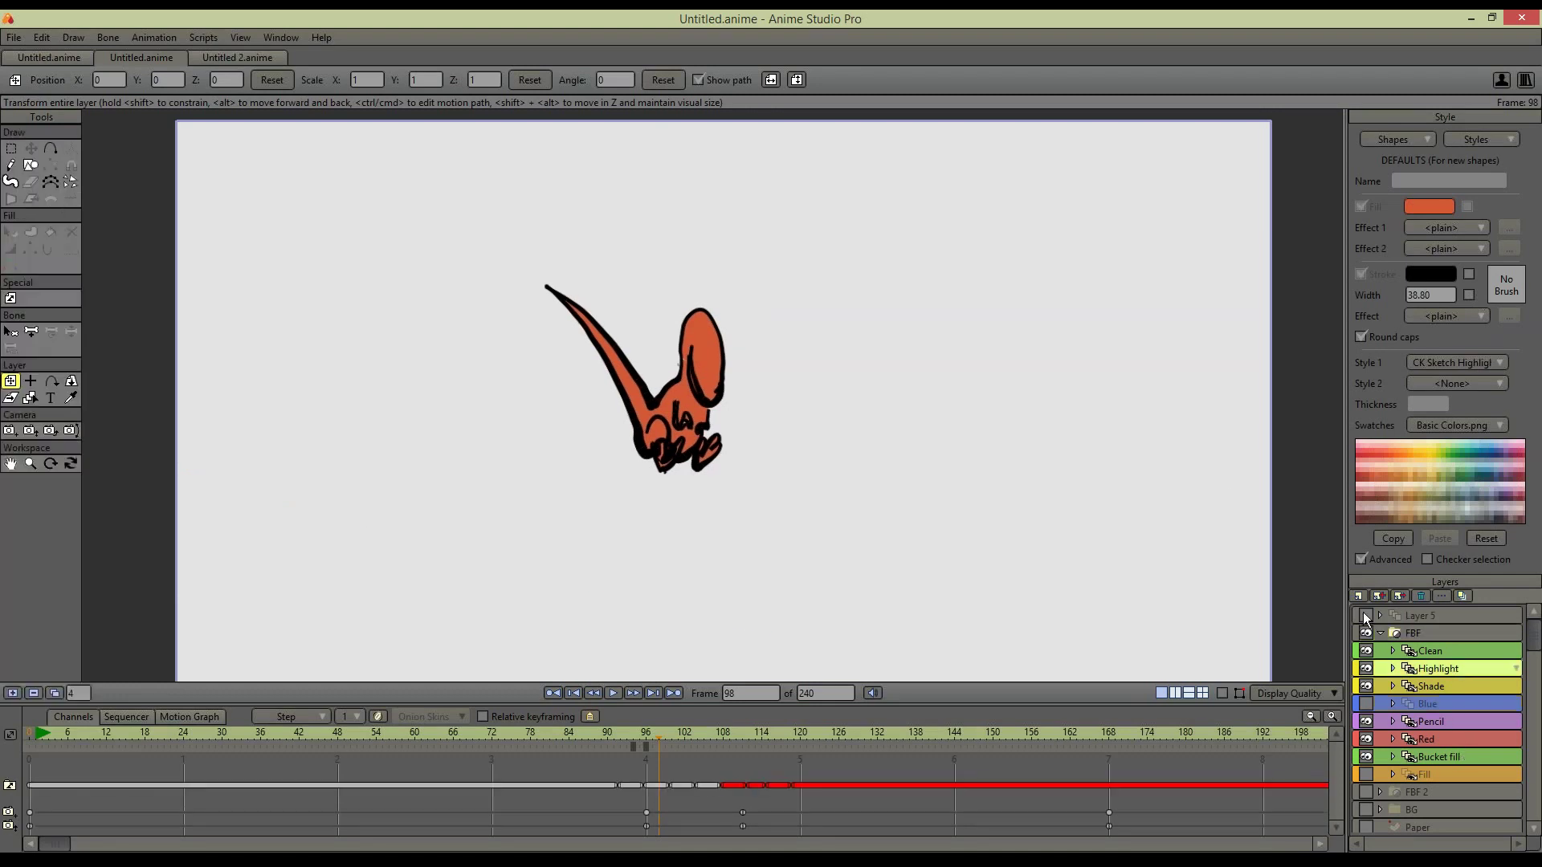
key(f)
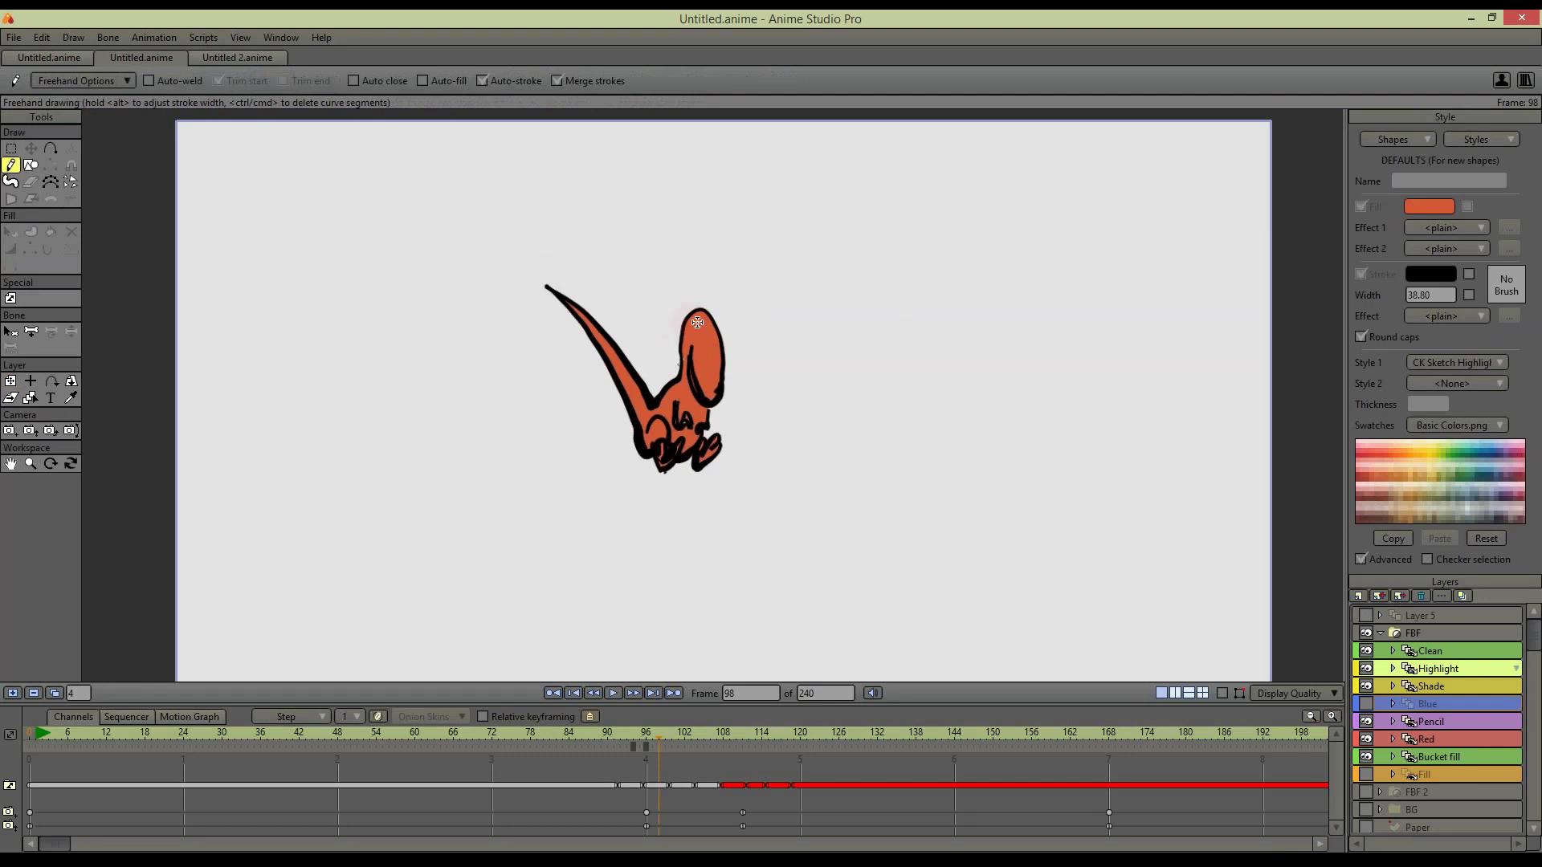
mouse_move(700, 305)
mouse_down()
mouse_move(730, 379)
mouse_move(706, 317)
mouse_move(739, 371)
mouse_move(725, 321)
mouse_move(763, 446)
mouse_up()
drag(644, 378, 671, 397)
drag(636, 337, 739, 423)
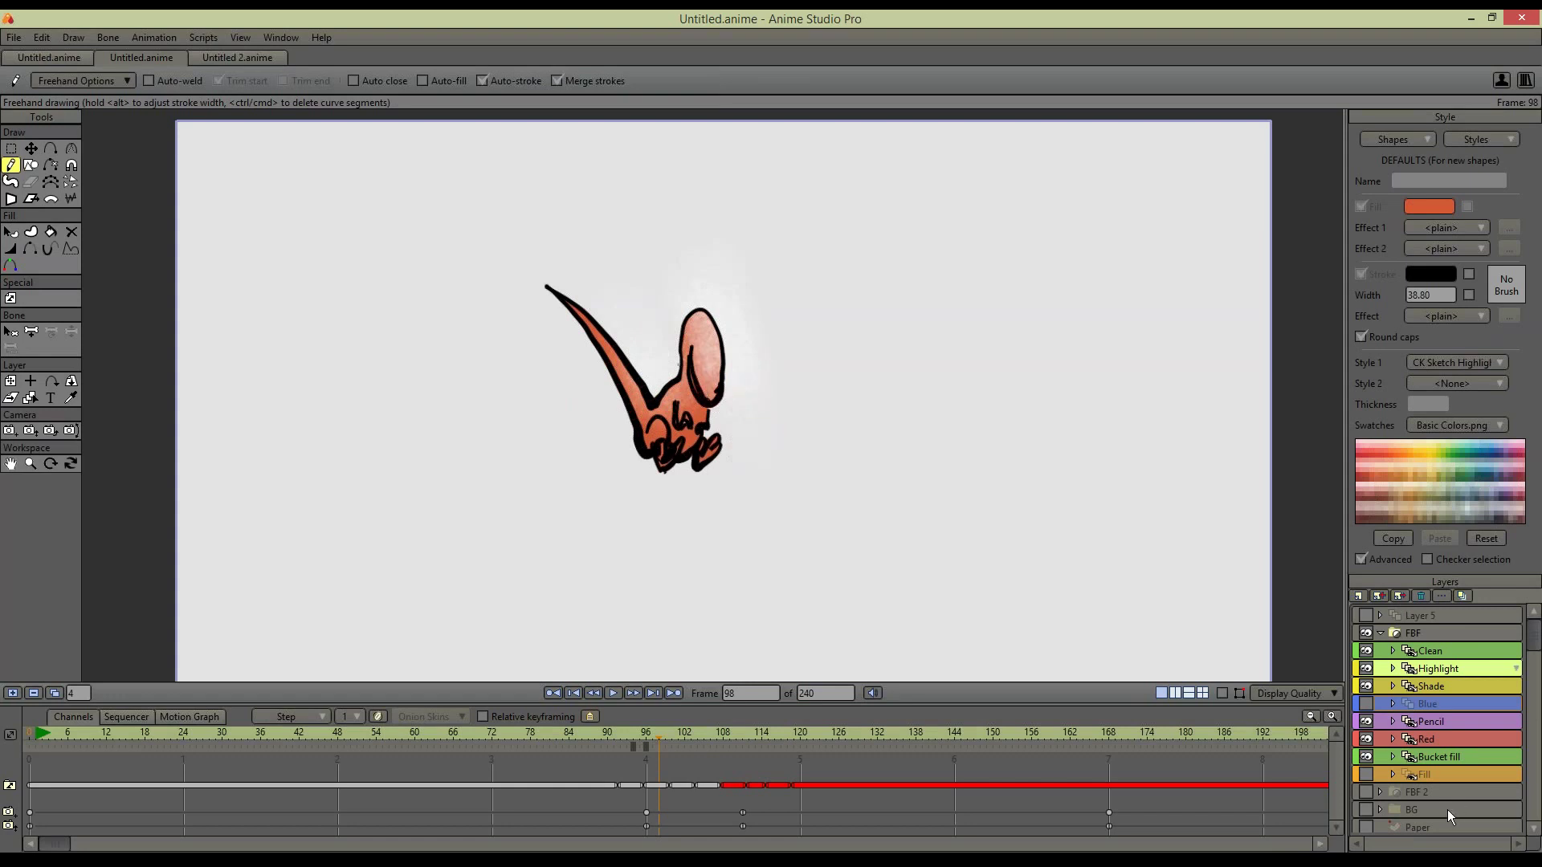
Show the background drawing in Layer 6 behind the character
drag(1533, 654, 1531, 747)
click(1366, 806)
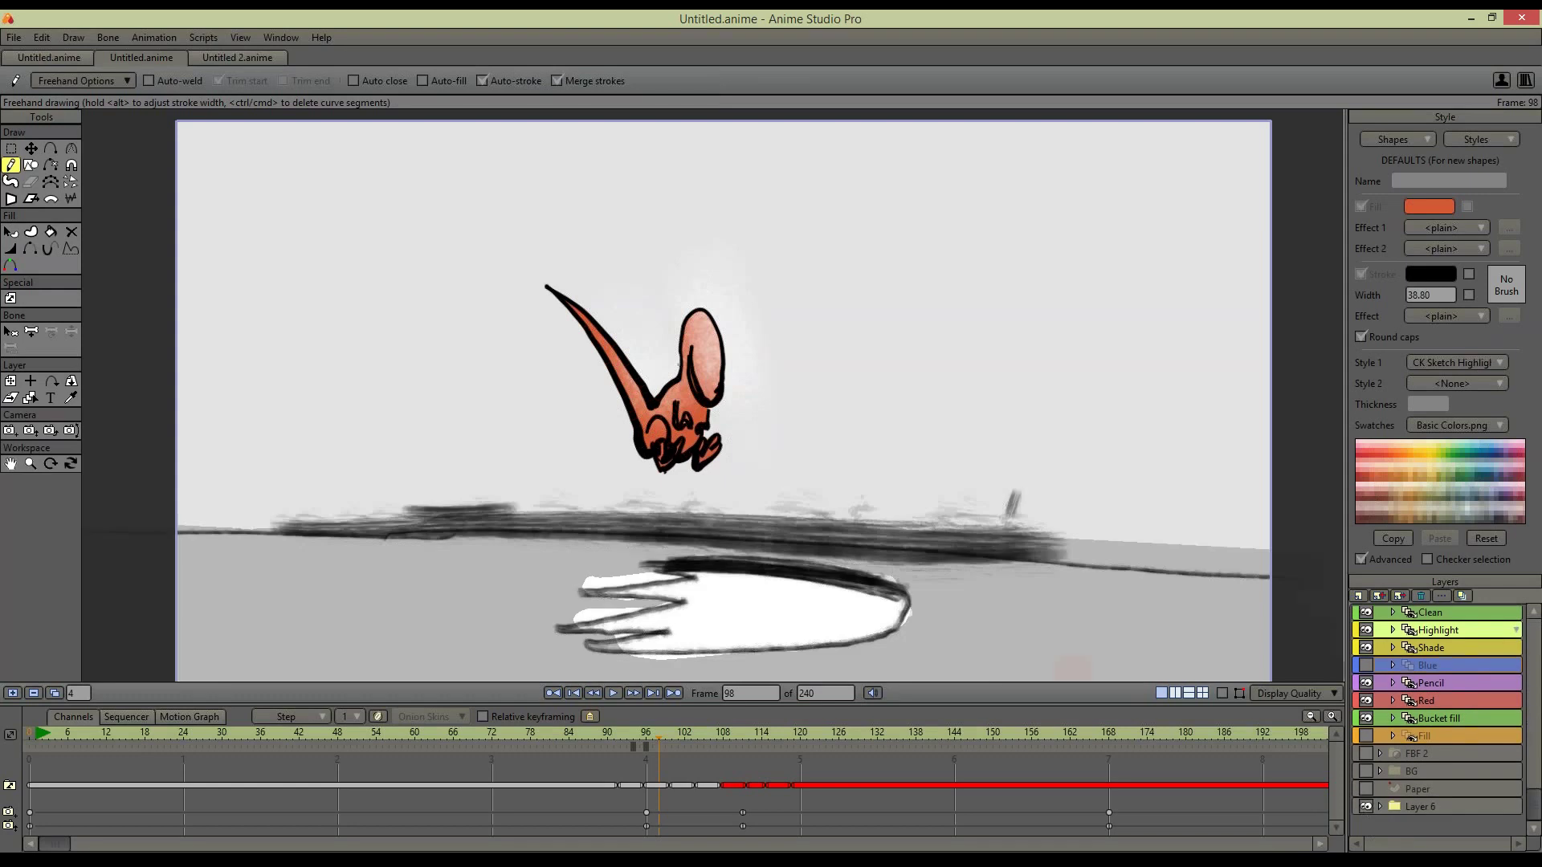
Try to move Layer 6 upward with the Transform Layer tool and undo the move
click(30, 148)
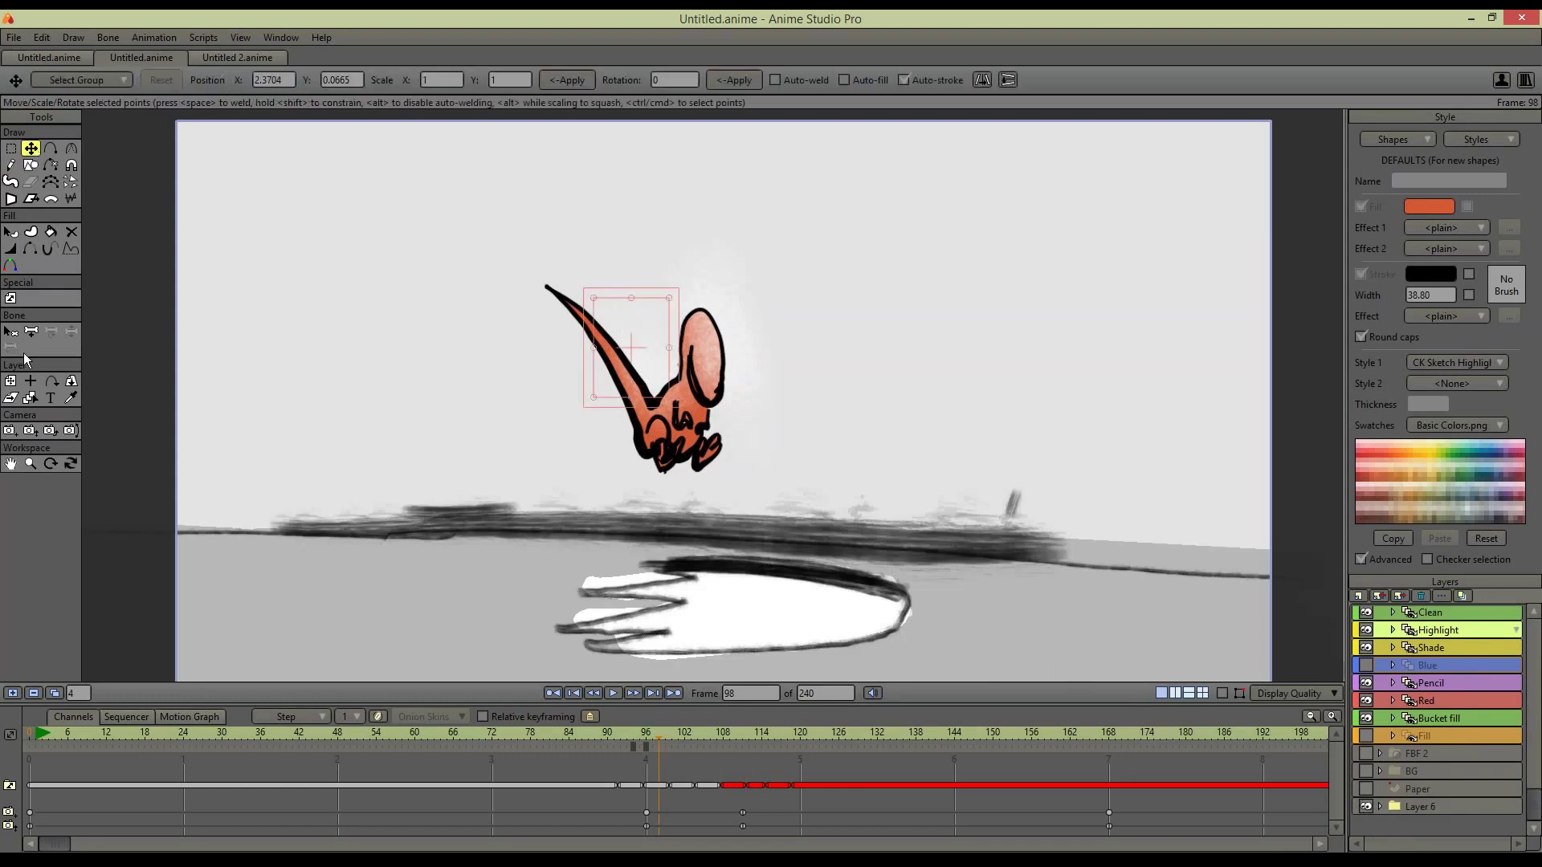
click(13, 383)
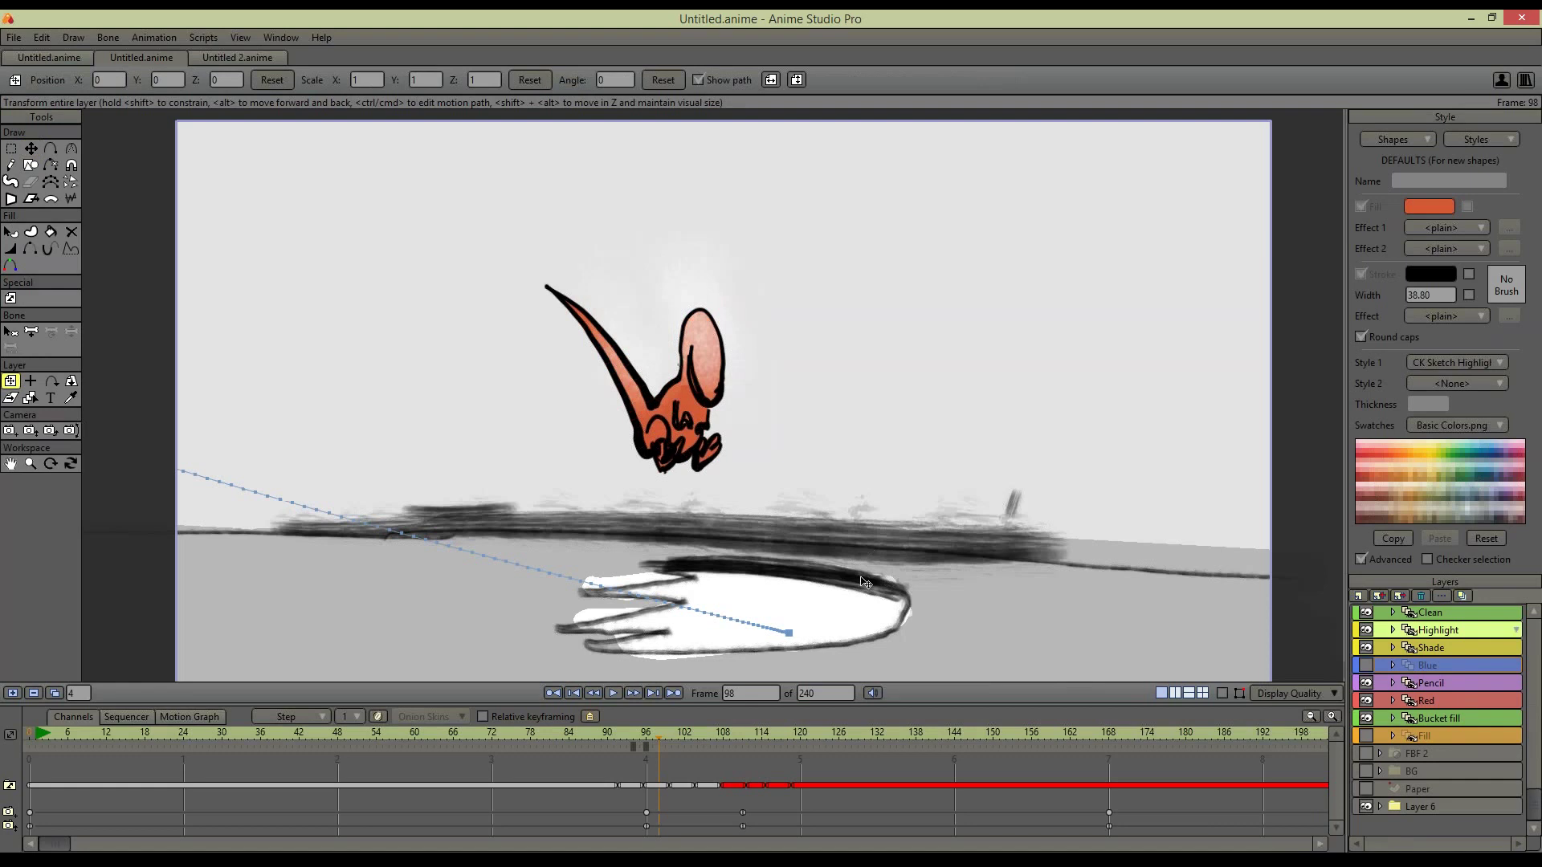
click(1422, 806)
drag(925, 596, 934, 410)
key(ctrl+z)
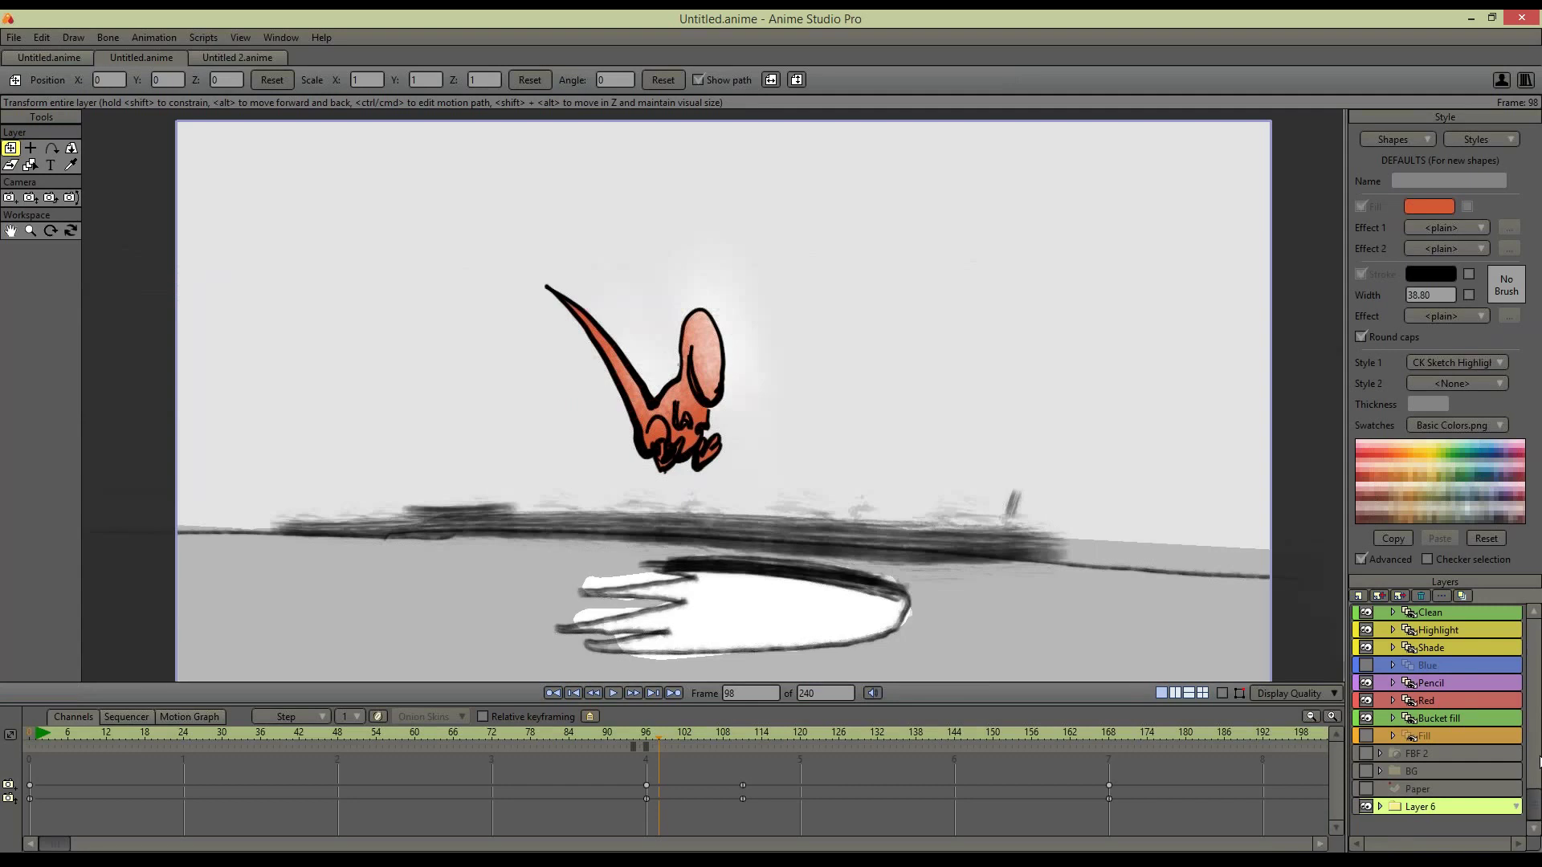
Review the FBF group's masking settings and the display quality details, closing both without changes
drag(1534, 815, 1531, 637)
click(1462, 634)
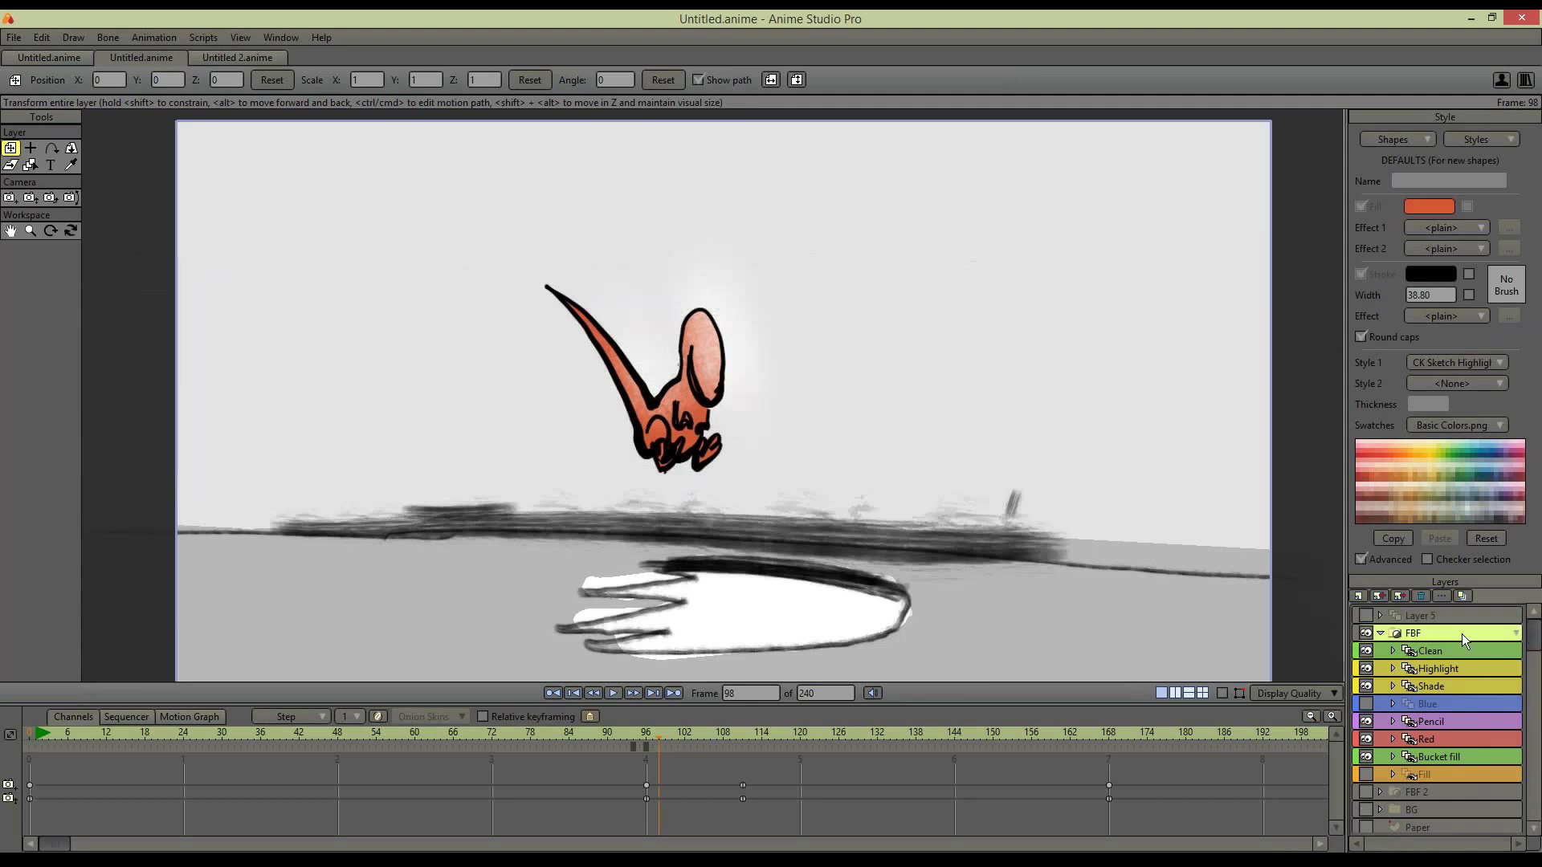
double_click(1462, 634)
click(1067, 278)
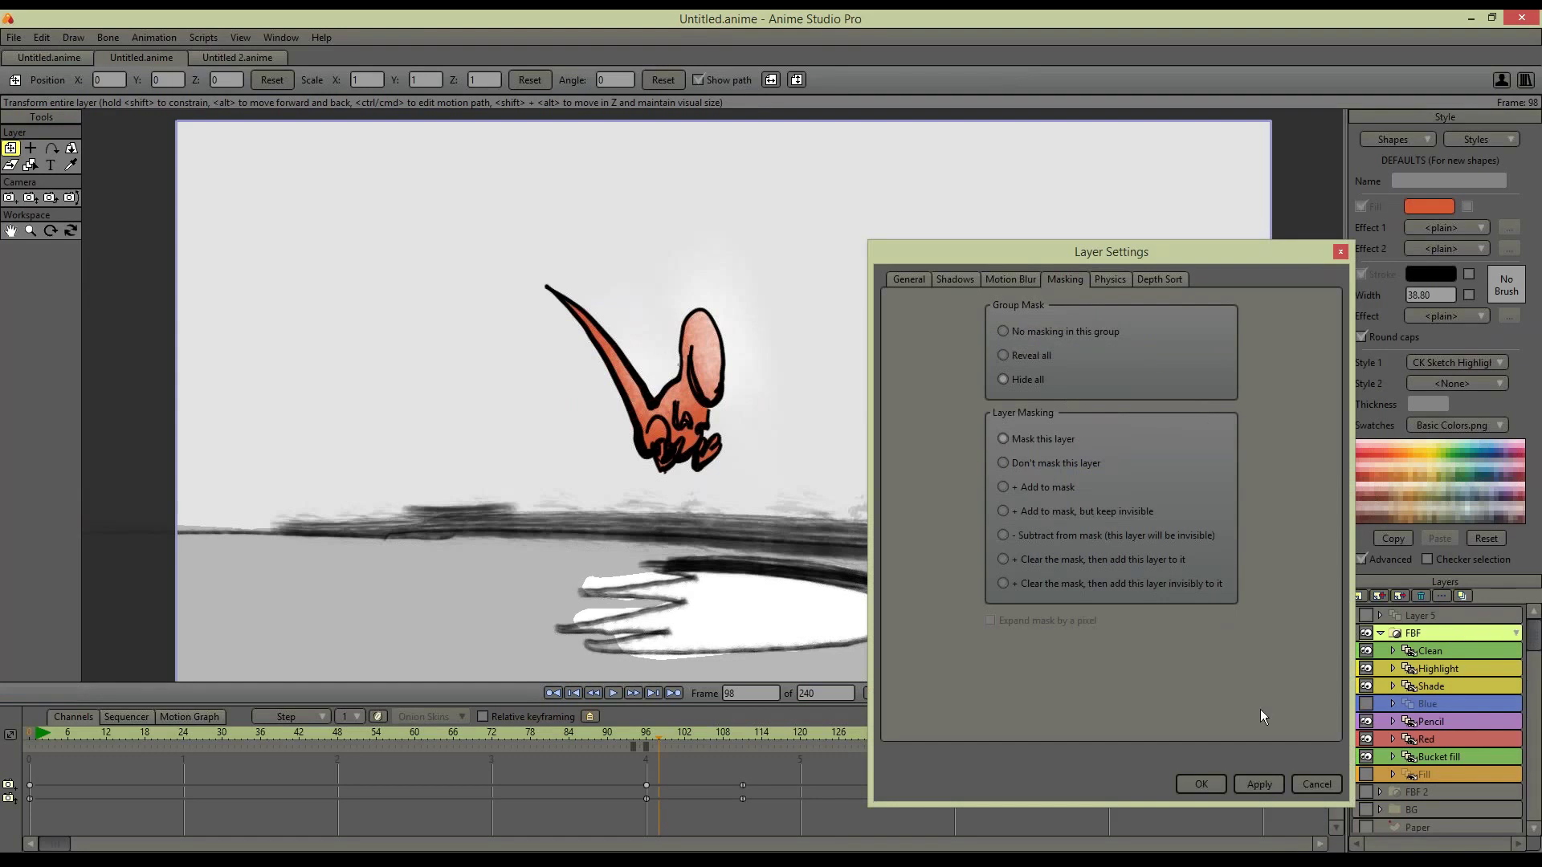
click(1320, 784)
right_click(1337, 733)
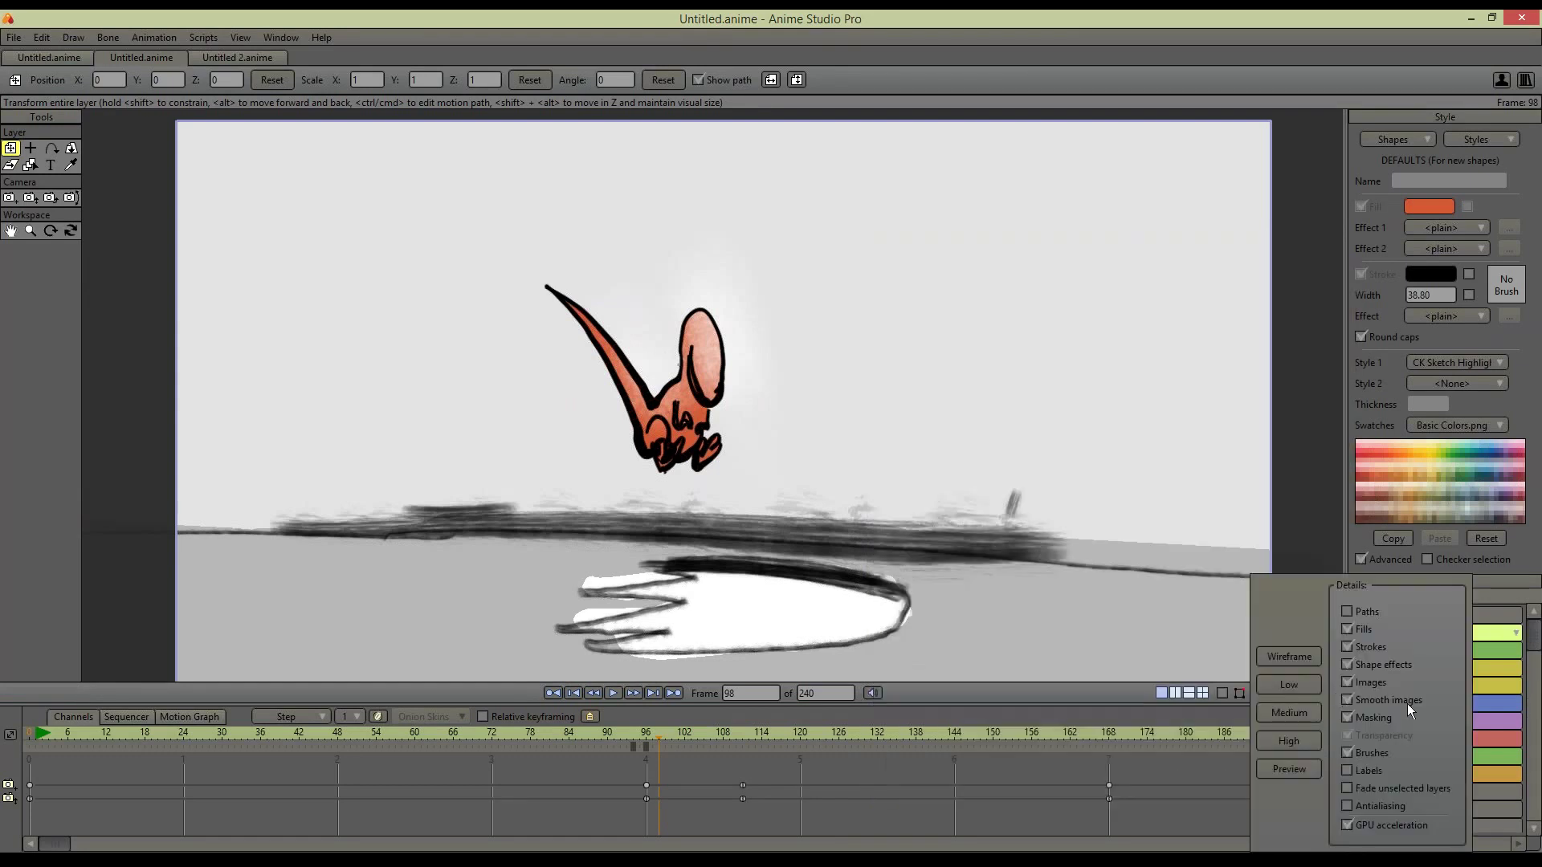
click(1202, 725)
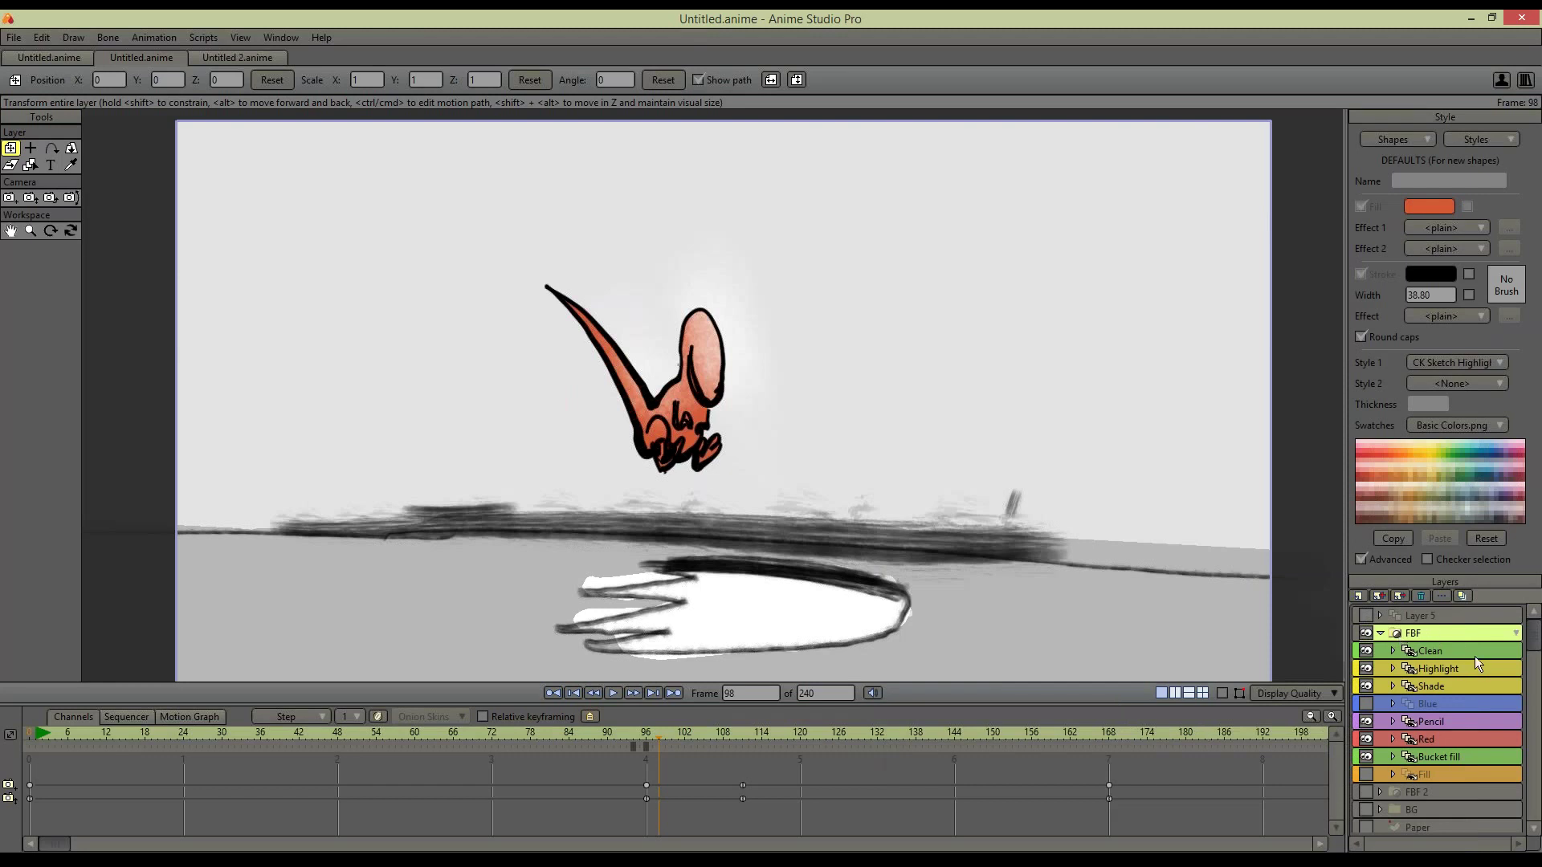
Reselect the FBF group, examine its group mask and layer masking options once more, and cancel the layer settings
click(1472, 703)
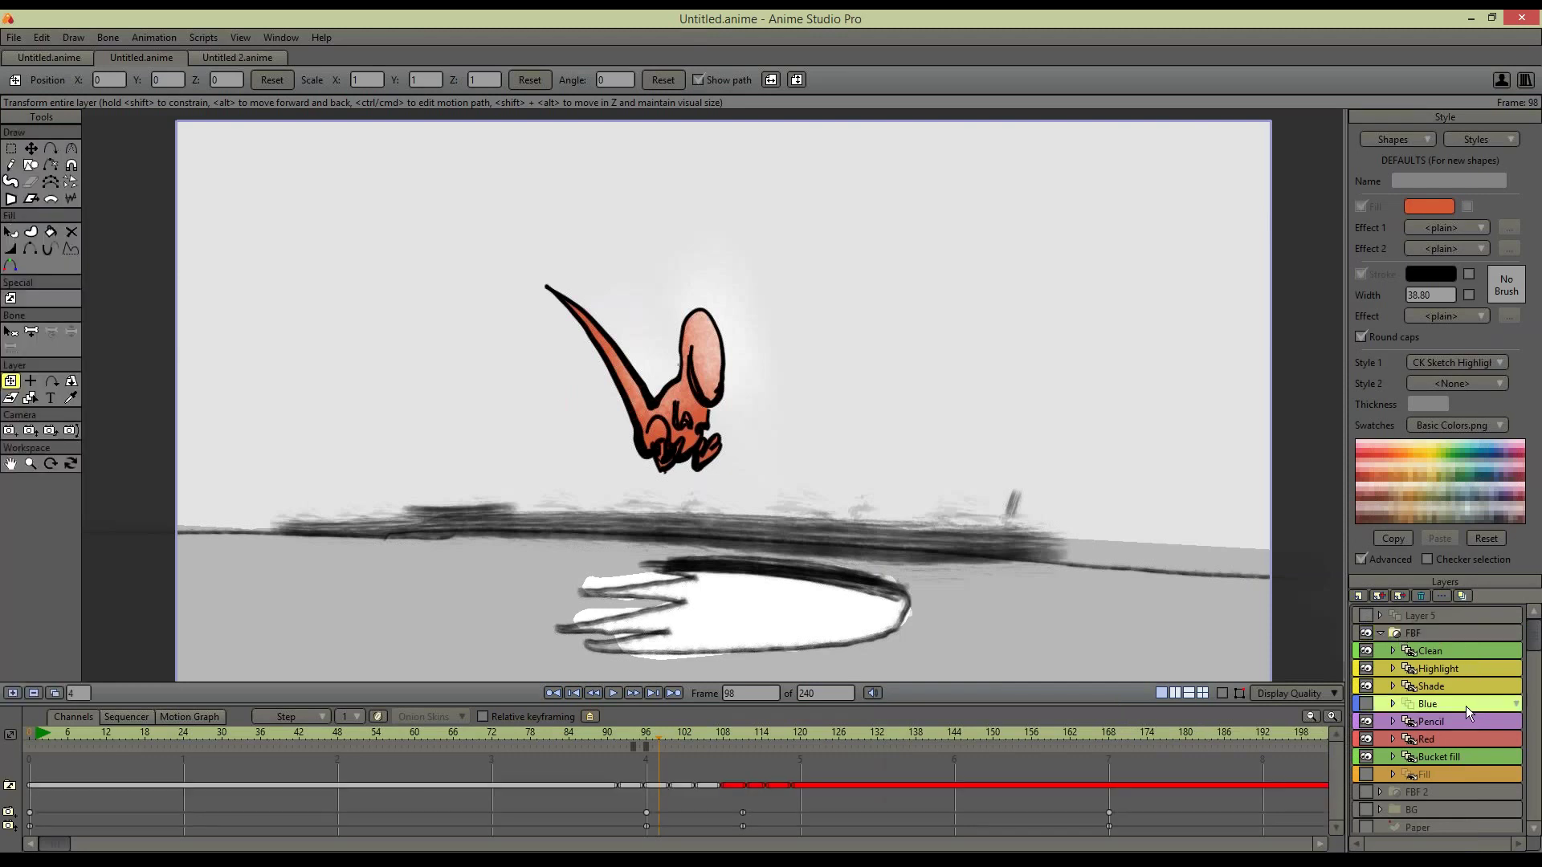
click(1466, 639)
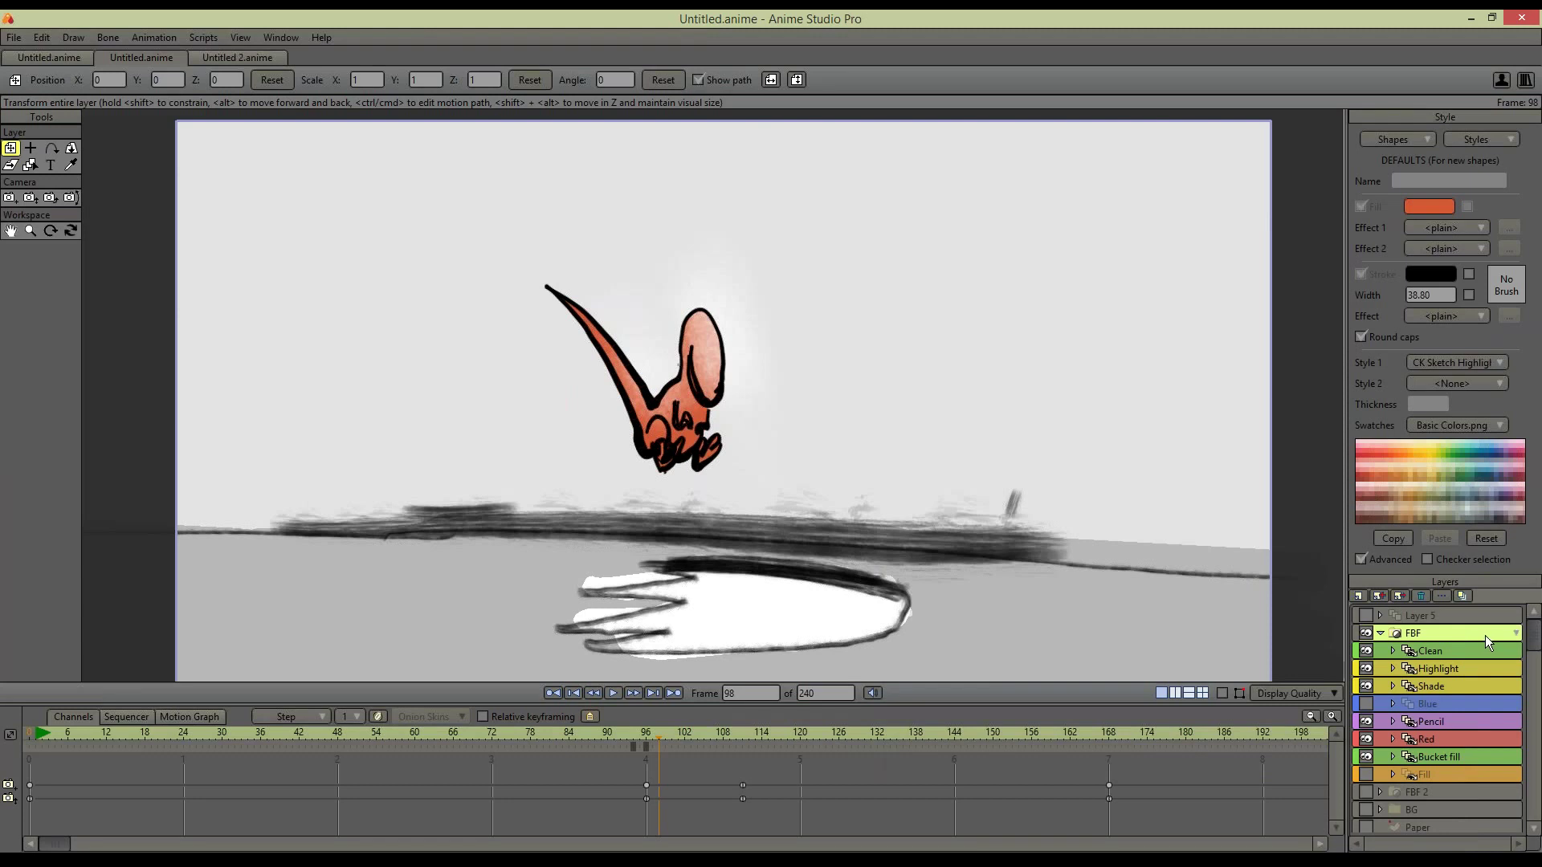
double_click(1486, 634)
click(1064, 280)
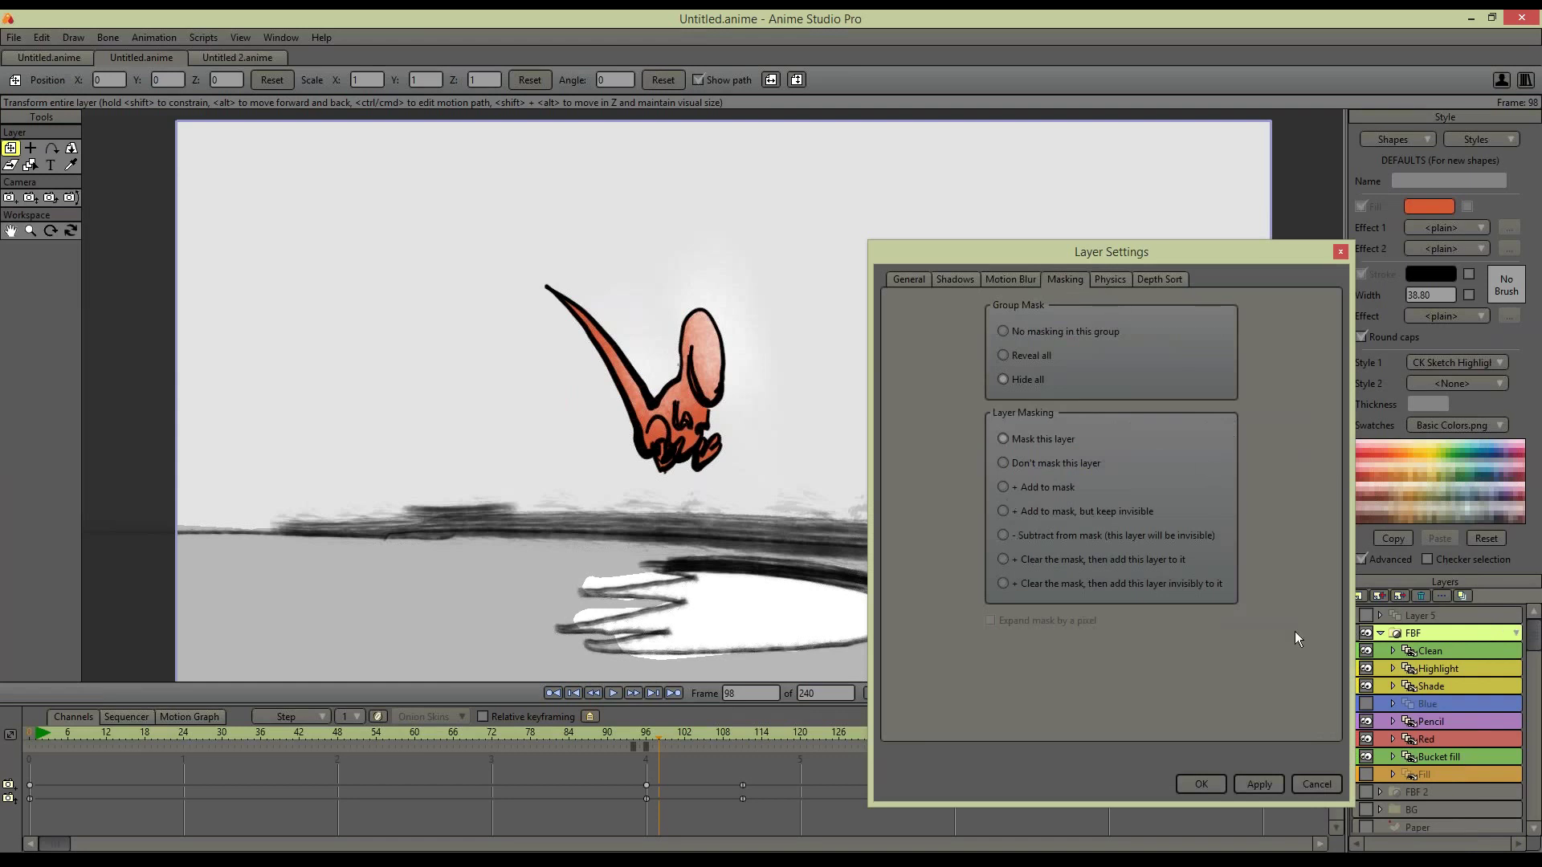
click(1310, 780)
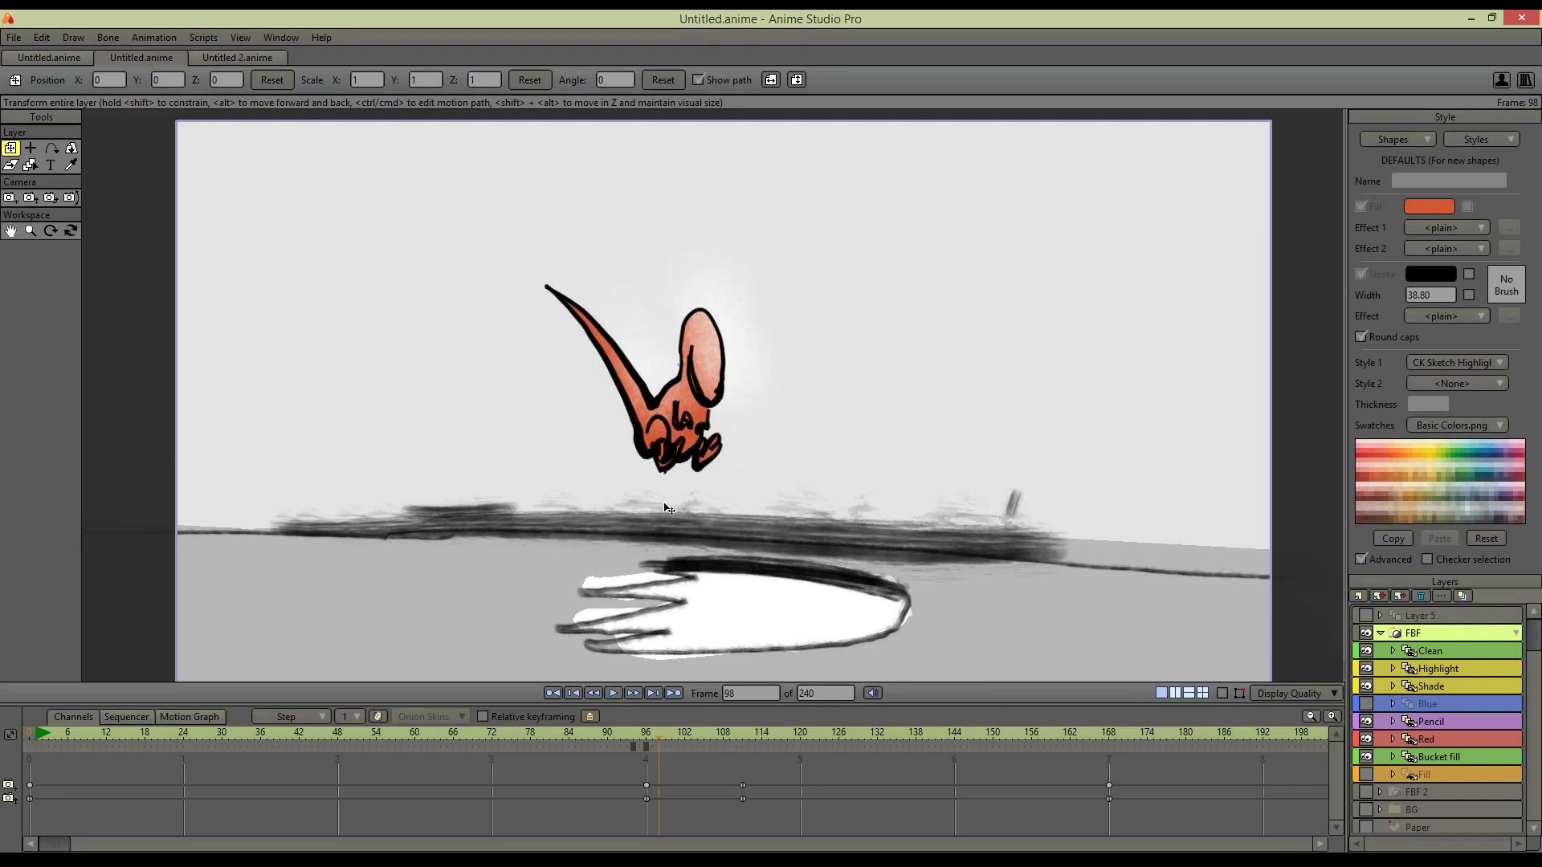
Hide the advanced style options
click(1362, 559)
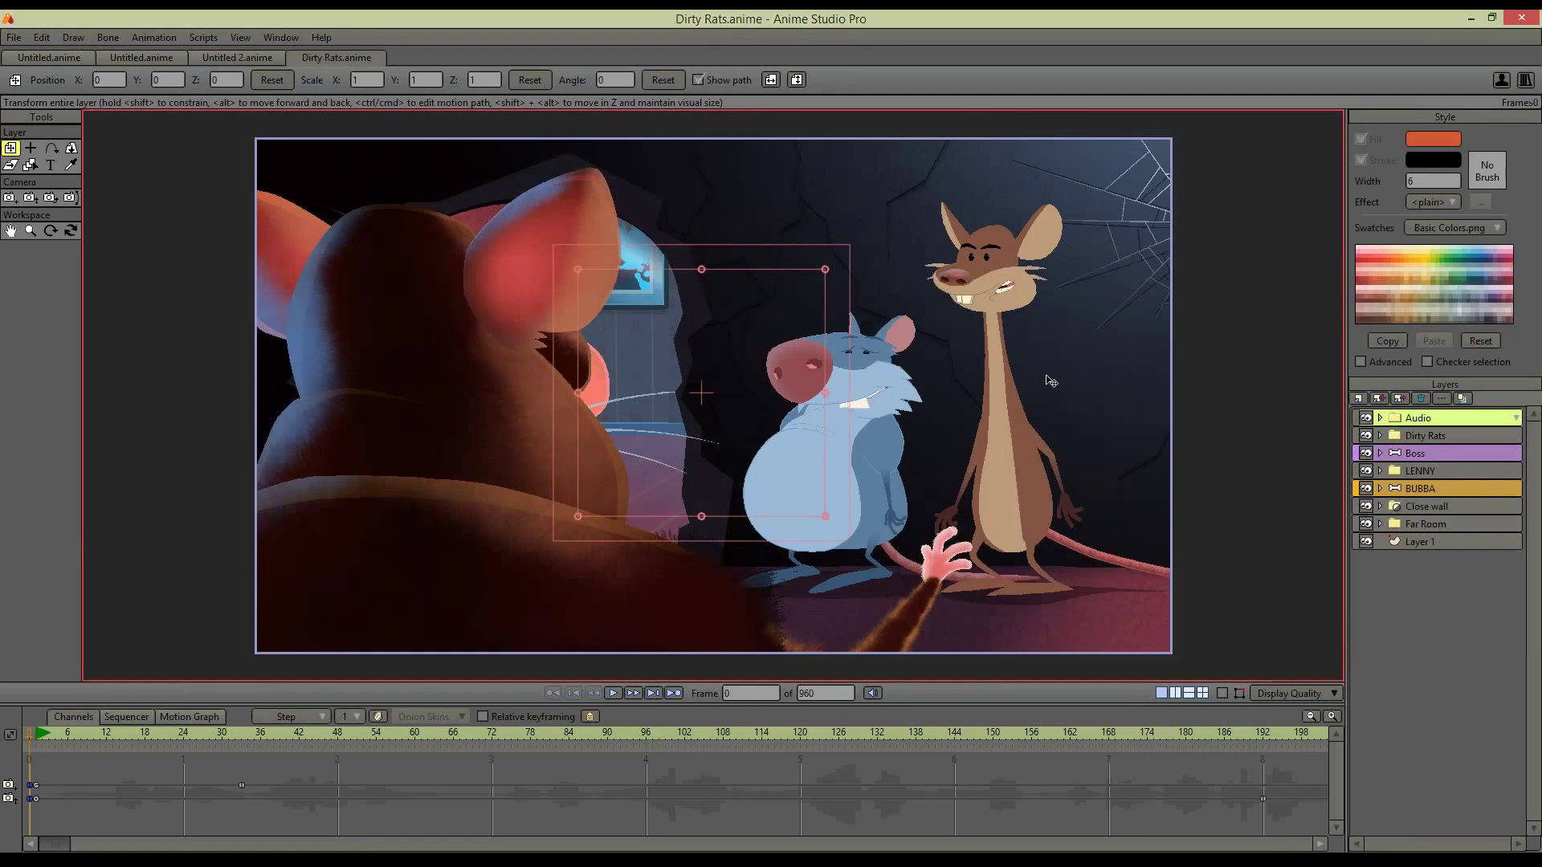
In the Dirty Rats project, glance inside the Dirty Rats group, expand the LENNY group and select its Bones layer
click(1381, 435)
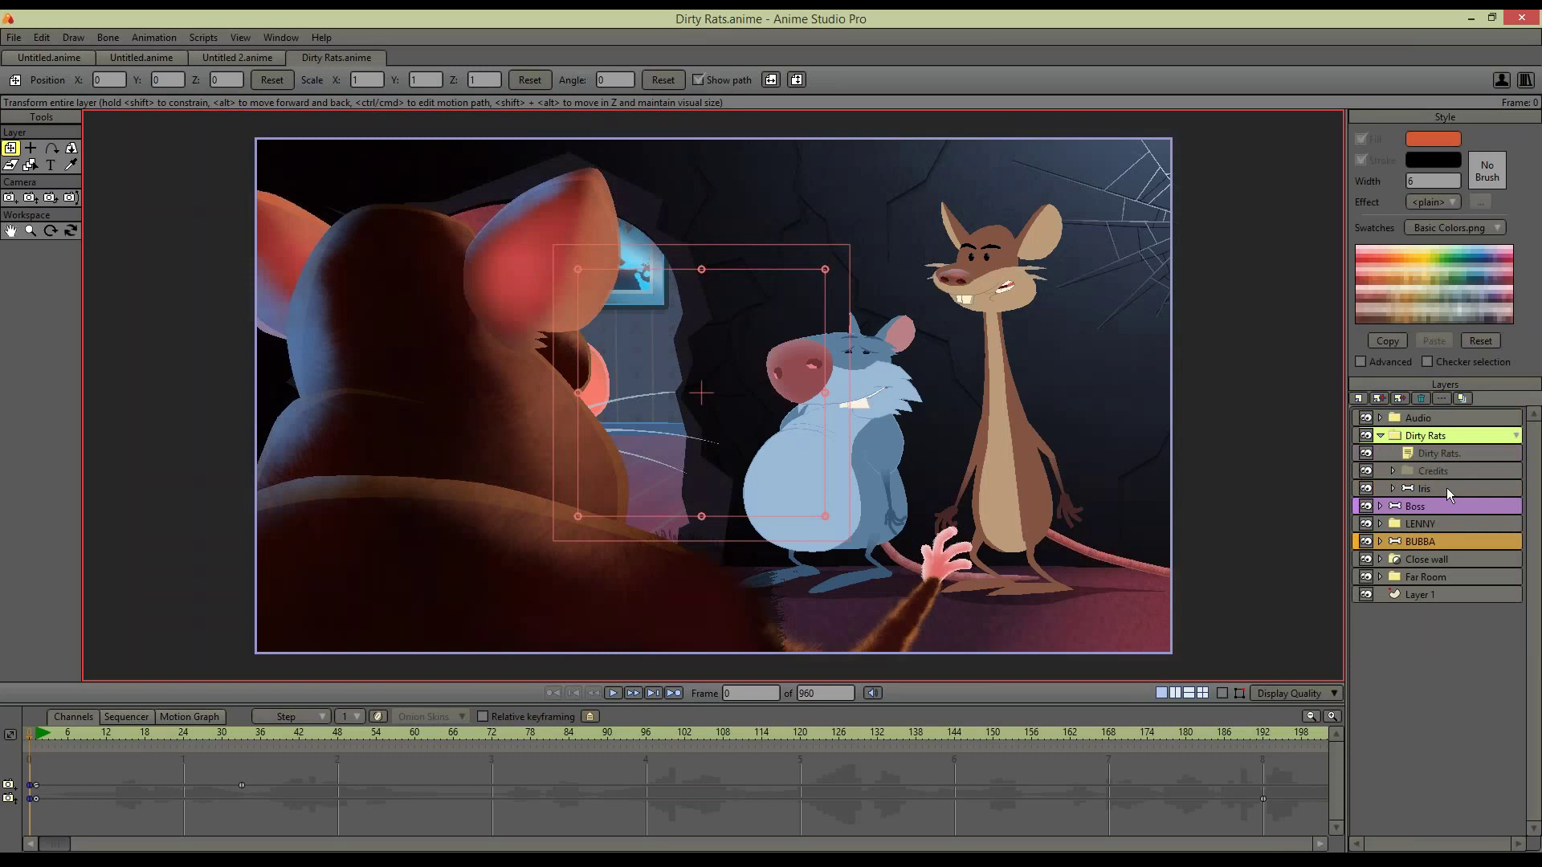
click(1381, 435)
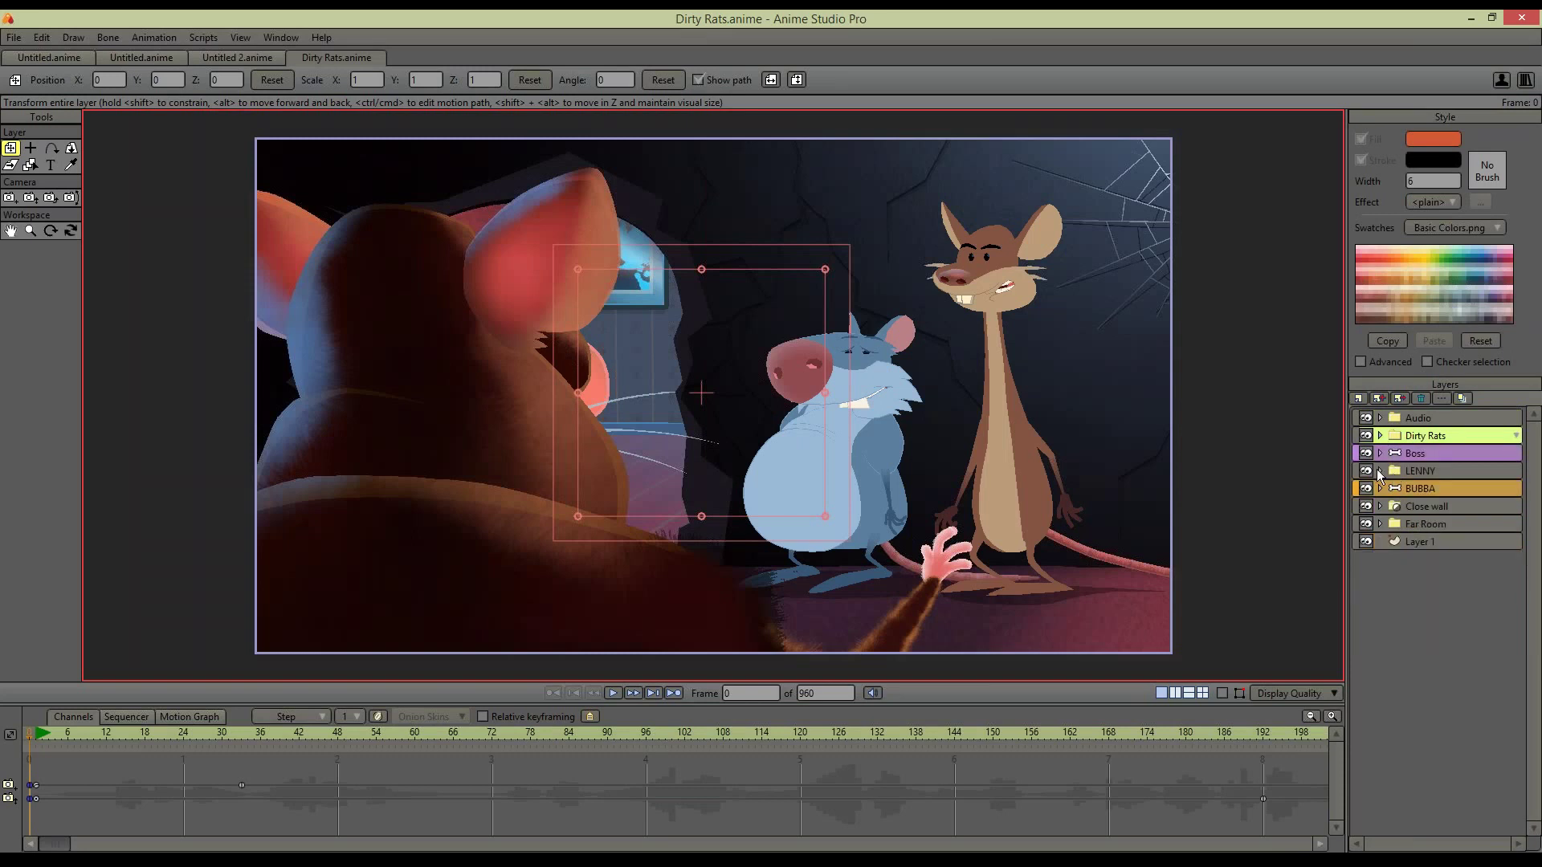
click(1379, 472)
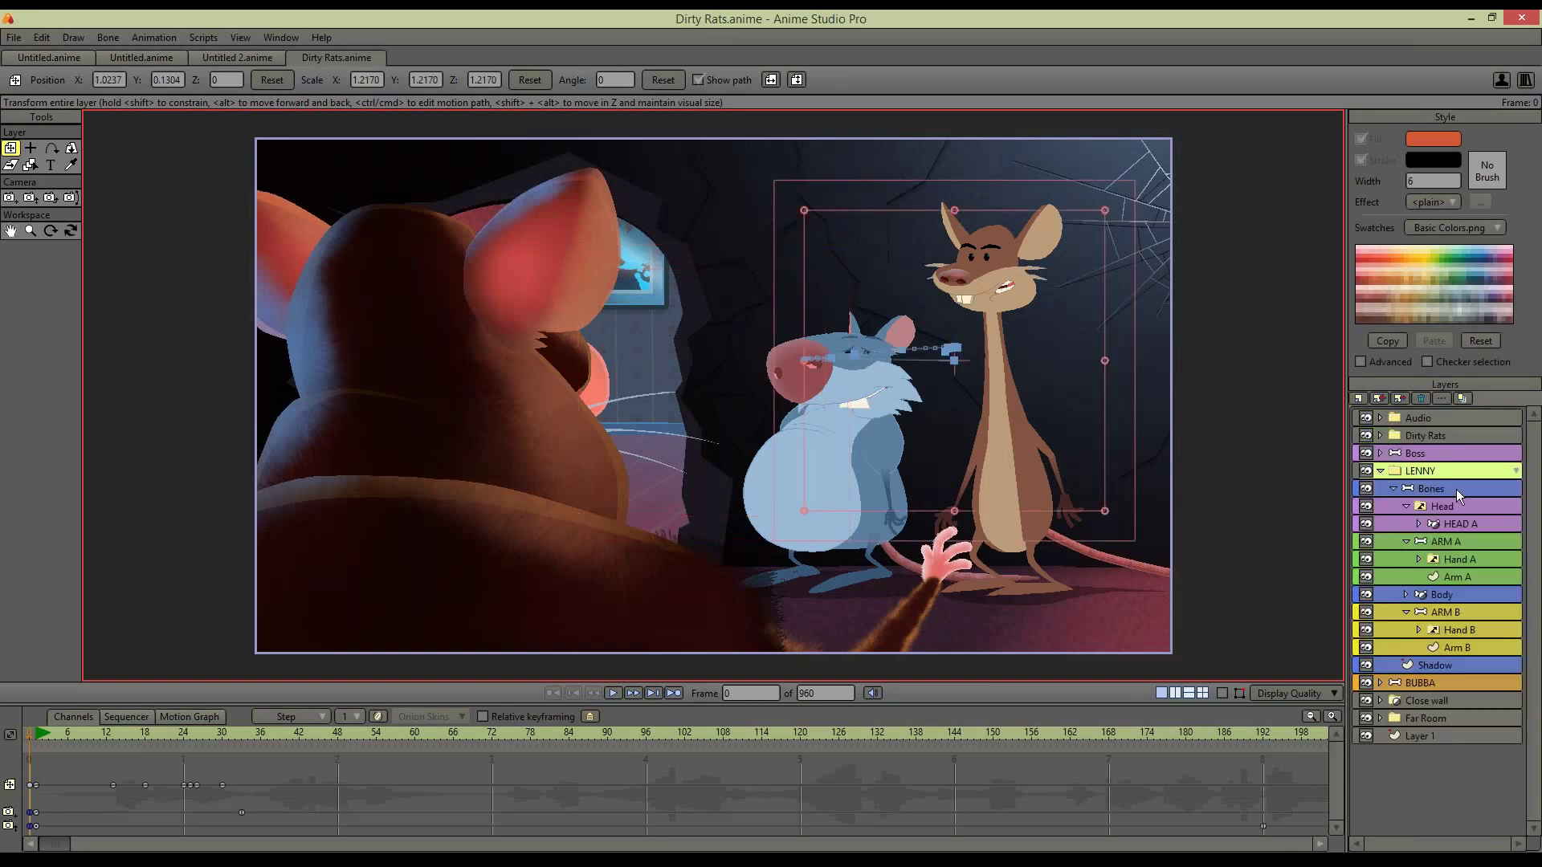
click(1457, 489)
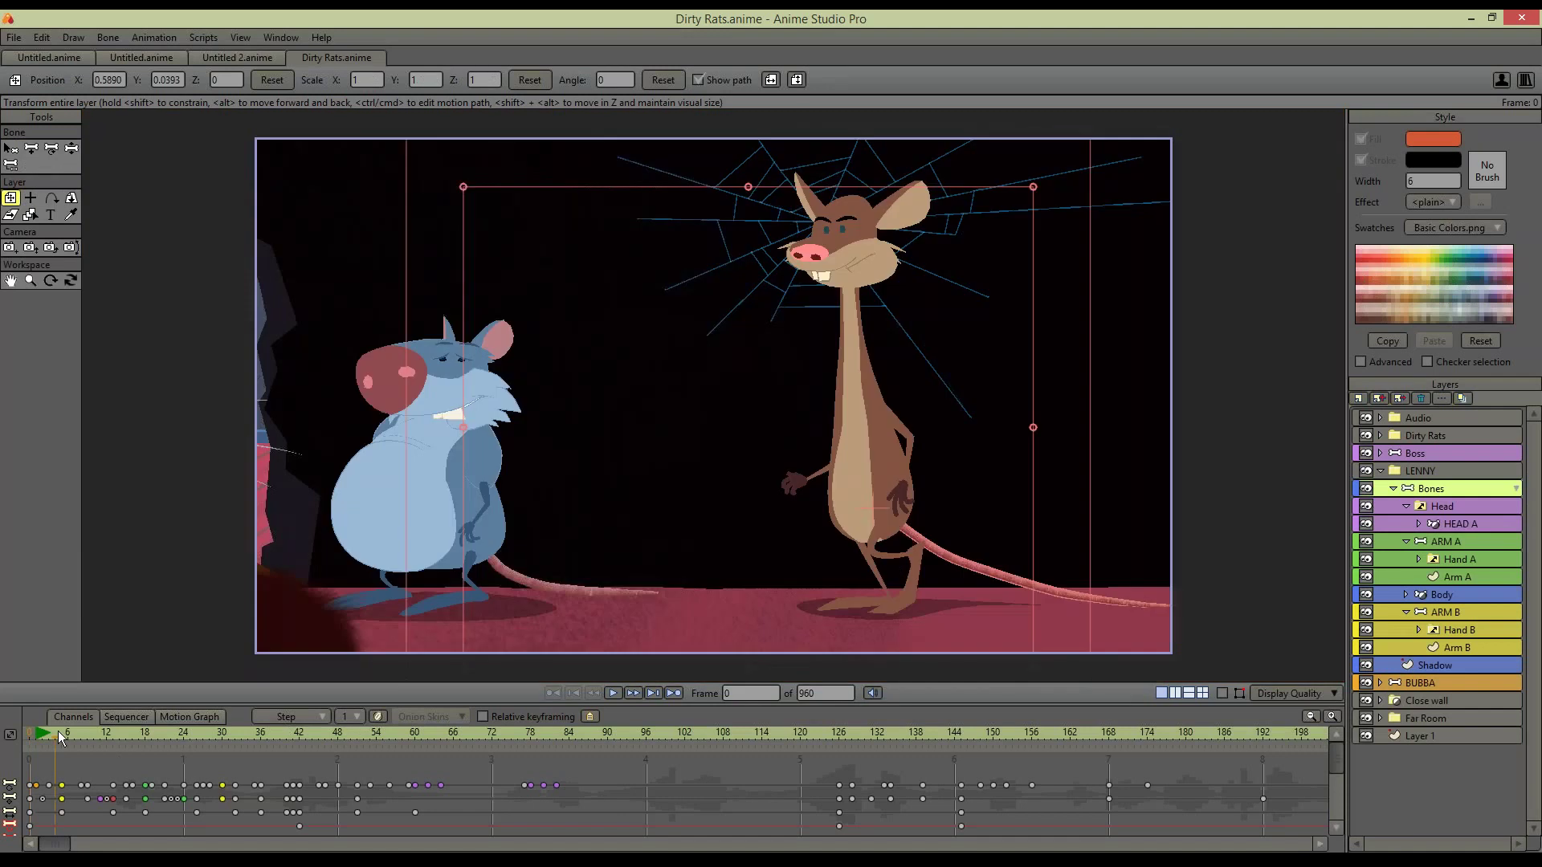
Display the bones over the scene and play through the animation up to frame 560 to examine how LENNY's rig moves
key(space)
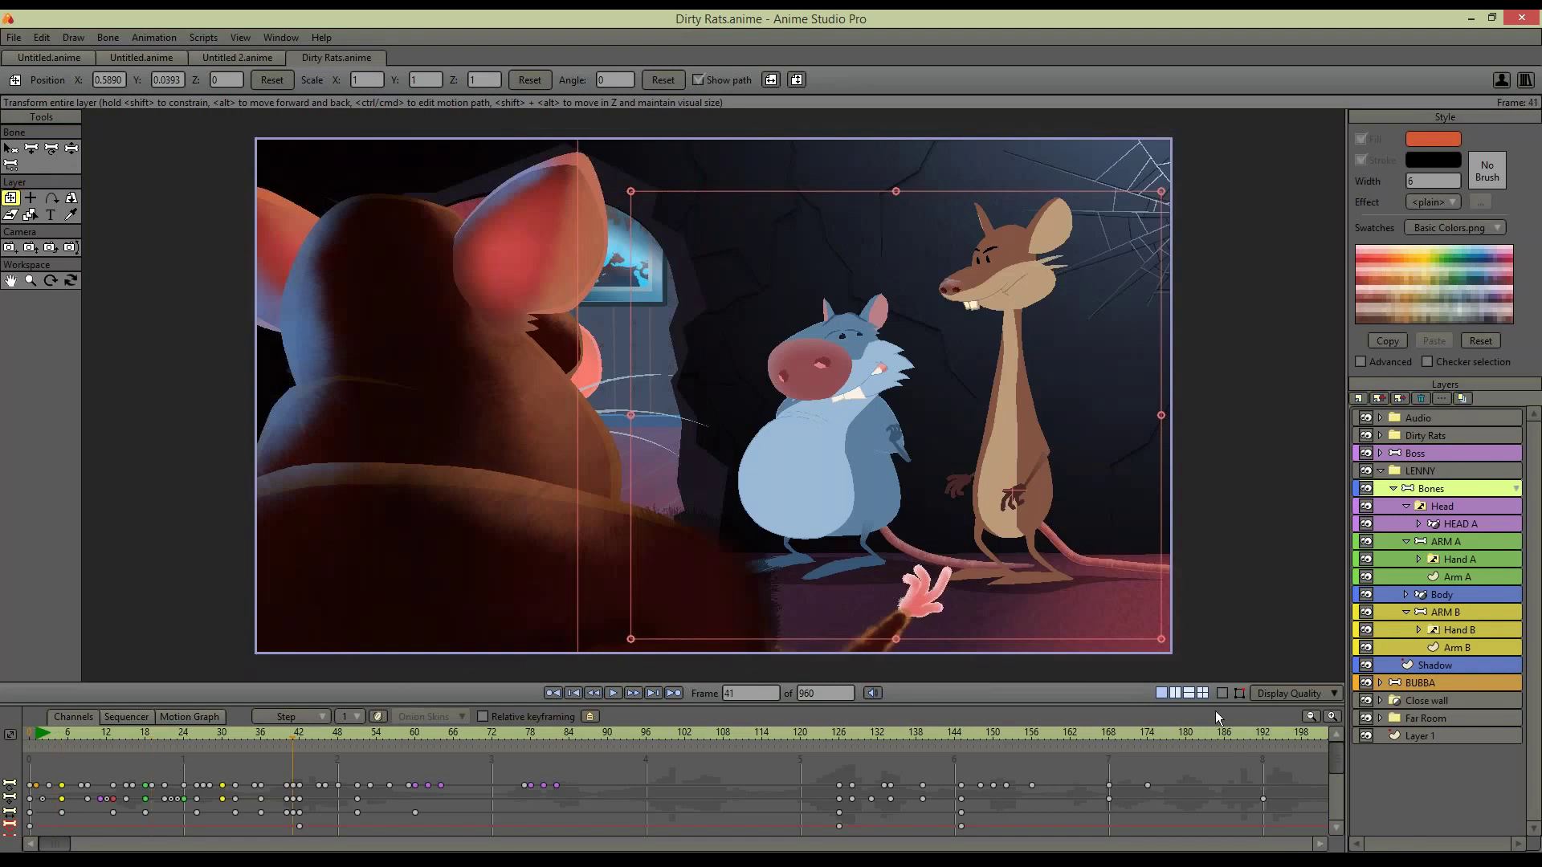
click(1221, 693)
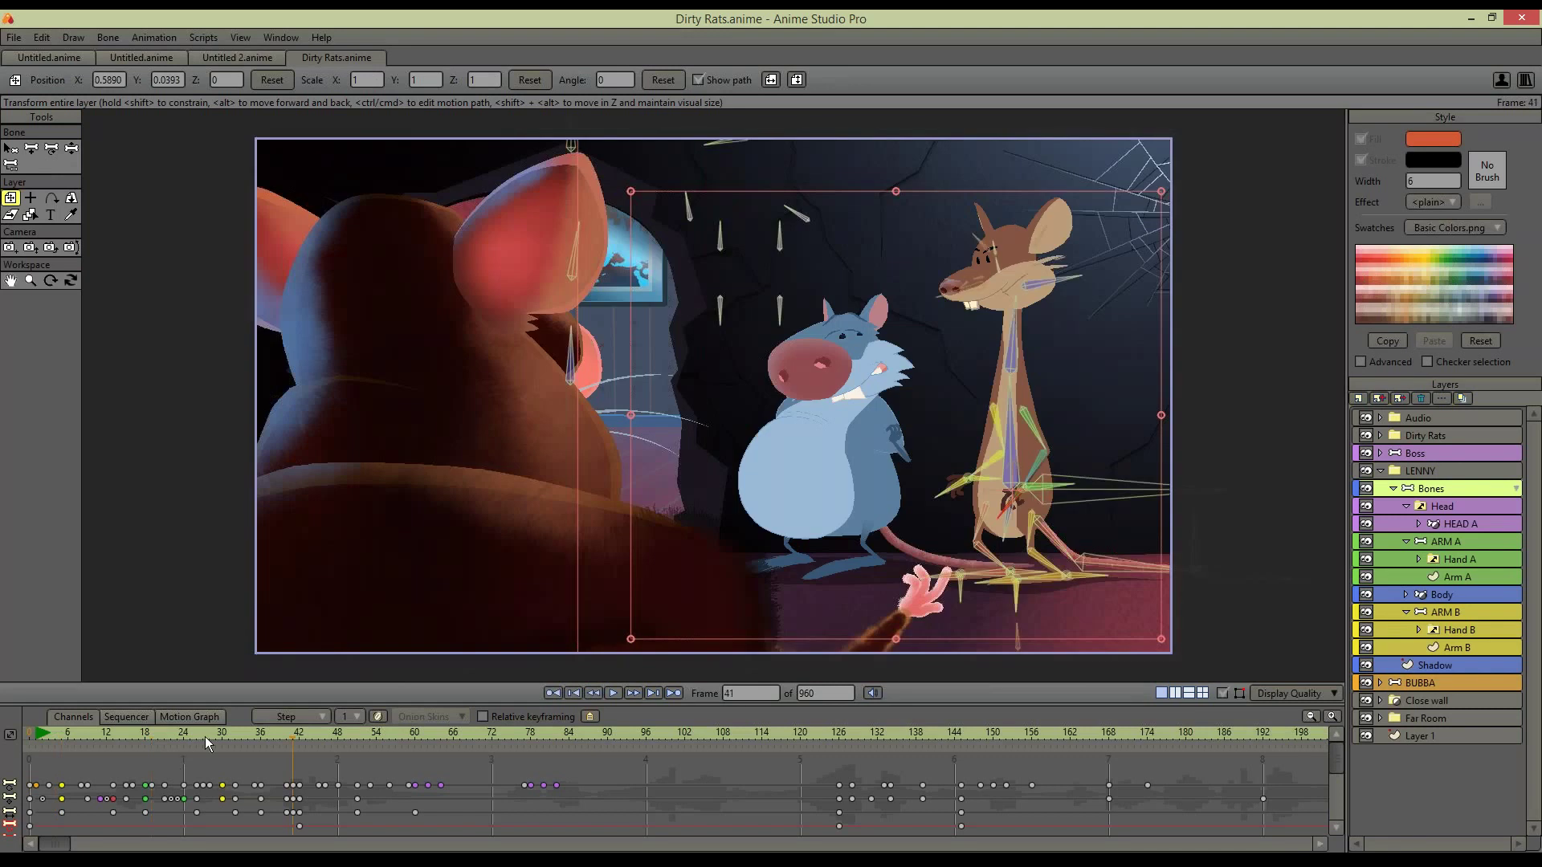
click(204, 735)
click(357, 745)
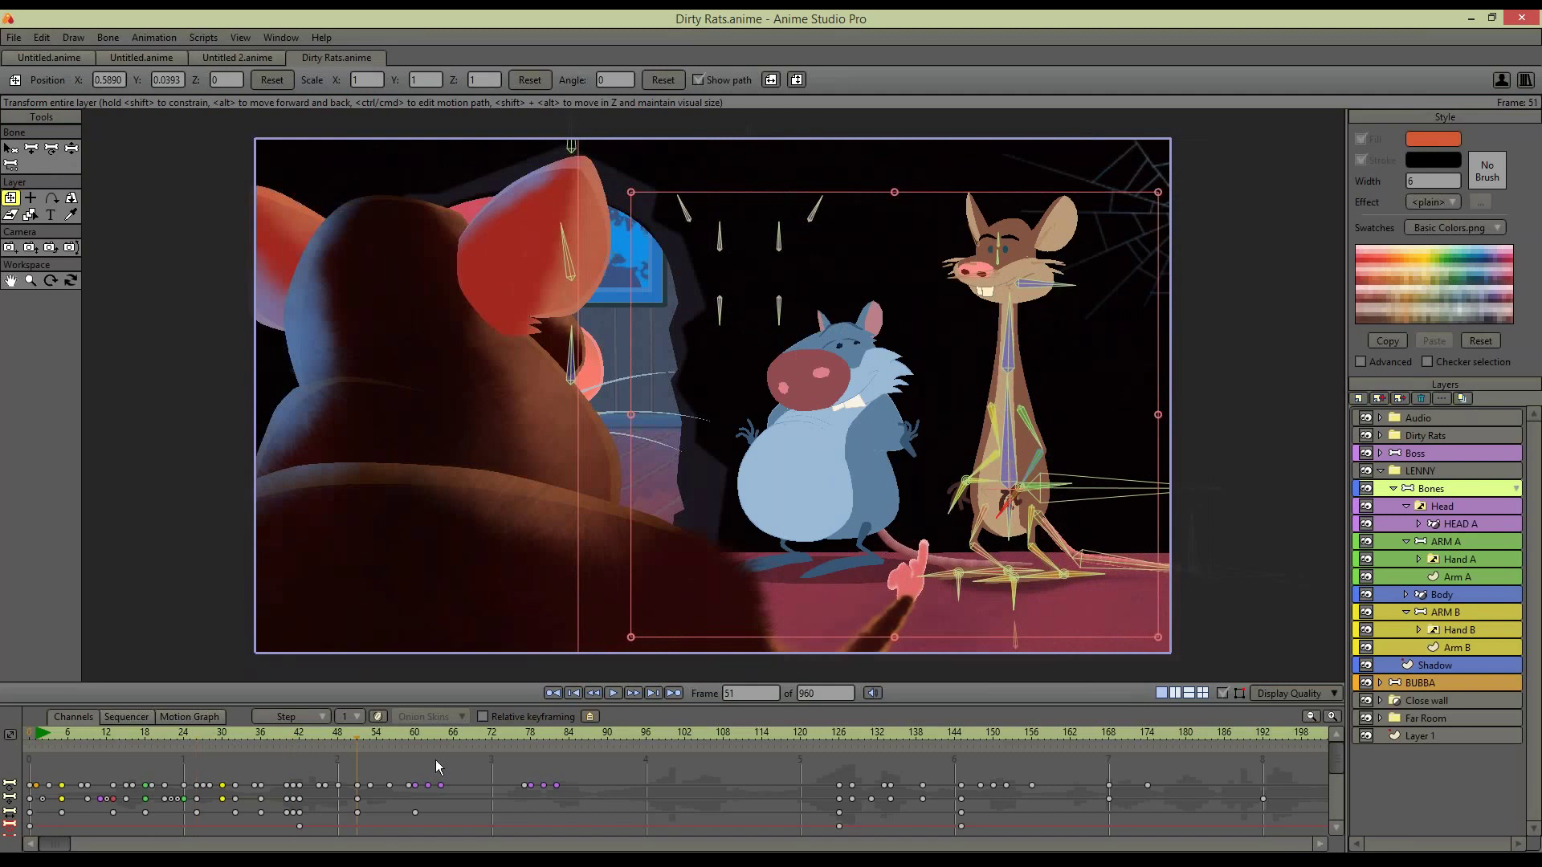
click(872, 755)
key(space)
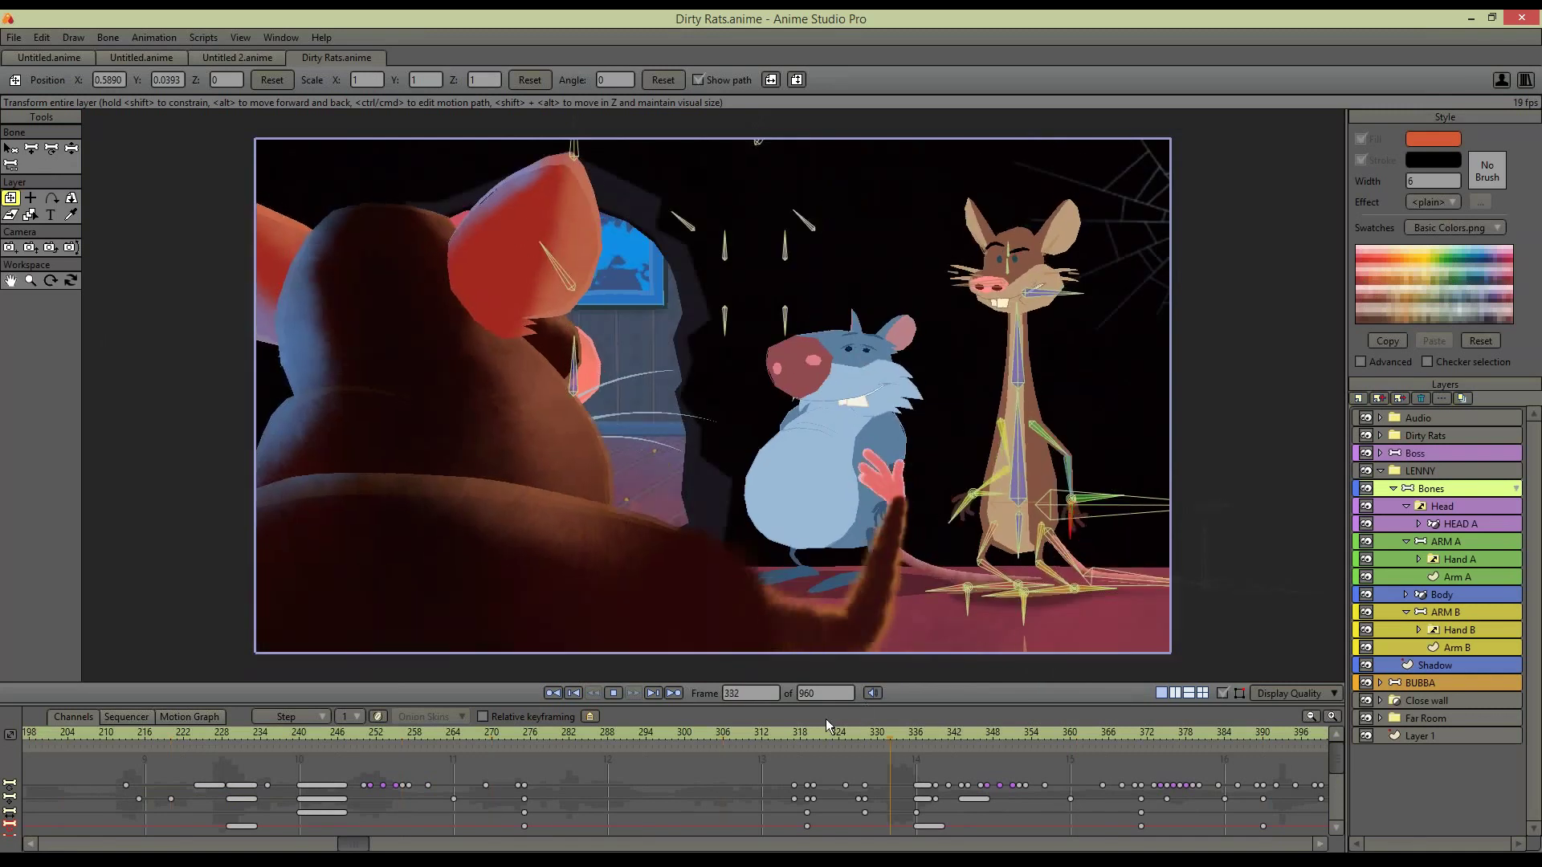
key(space)
key(space)
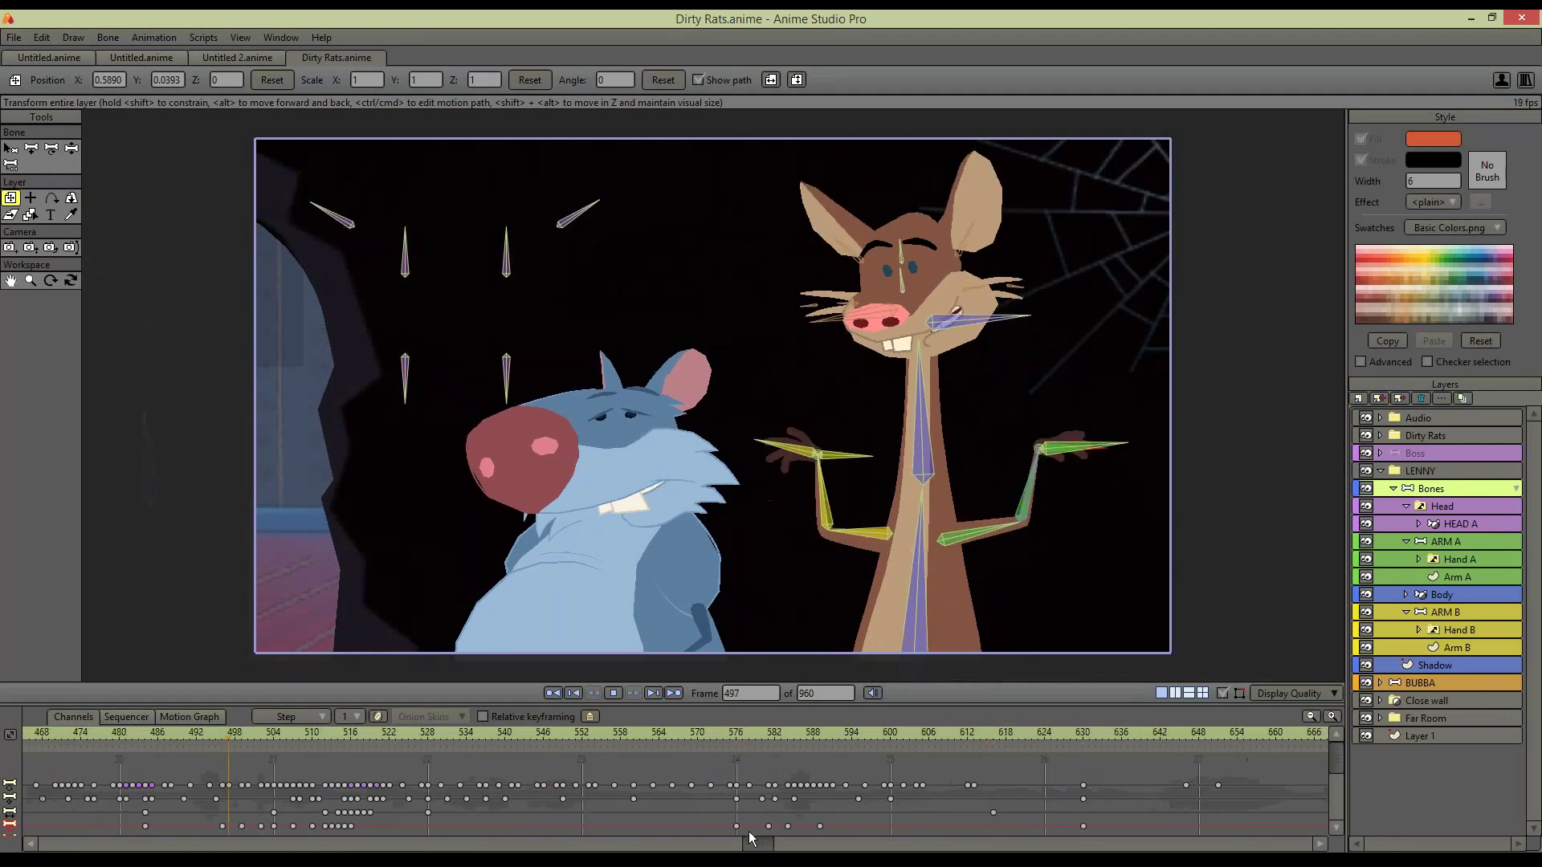
key(space)
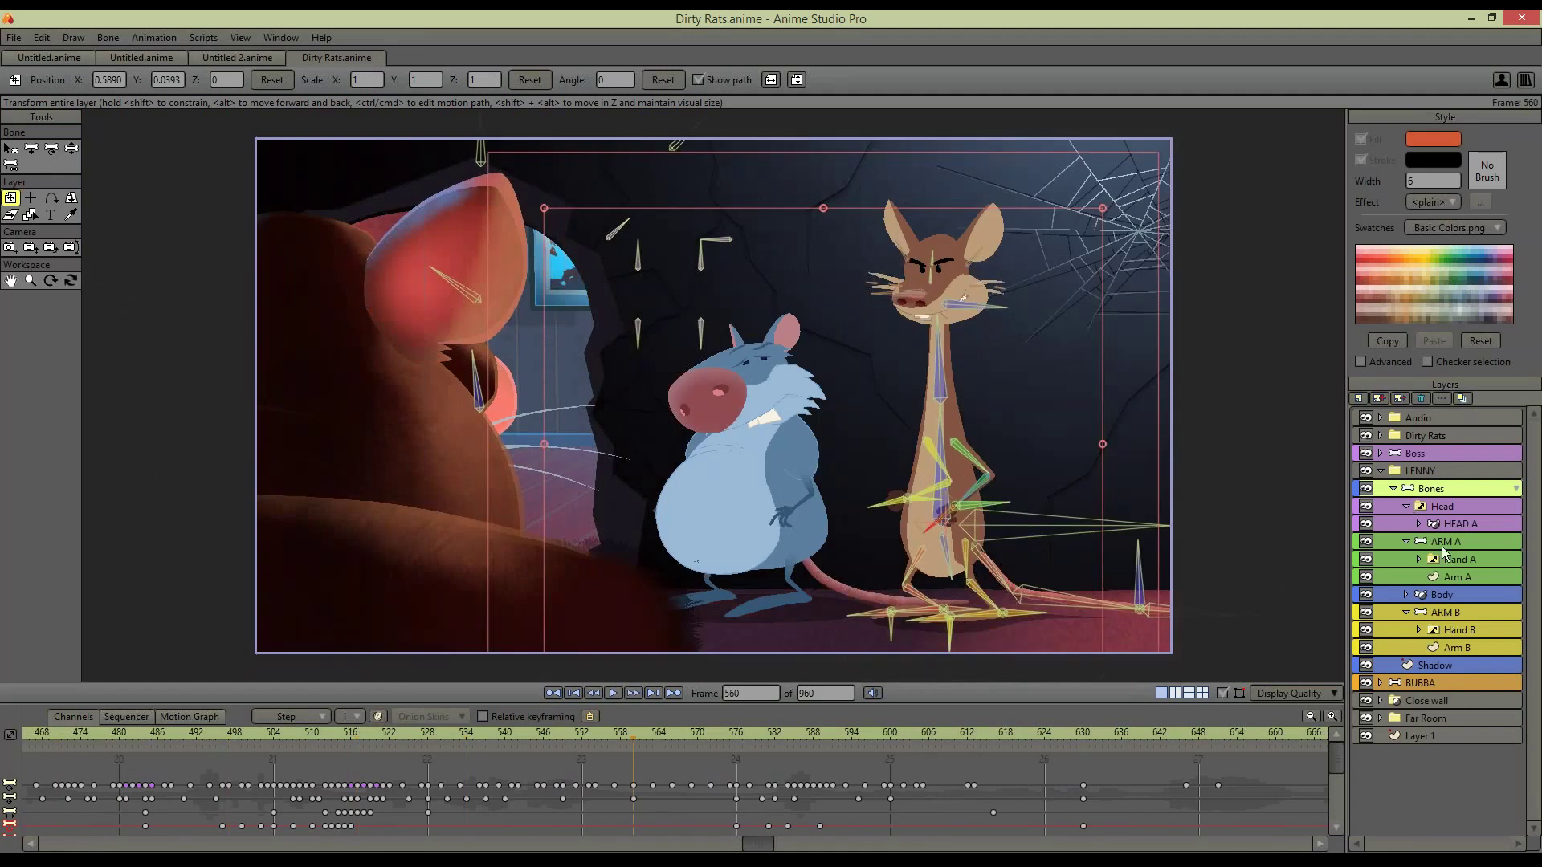
Expand the Head switch and its HEAD A group within LENNY's bones to examine the facial layers
click(1404, 506)
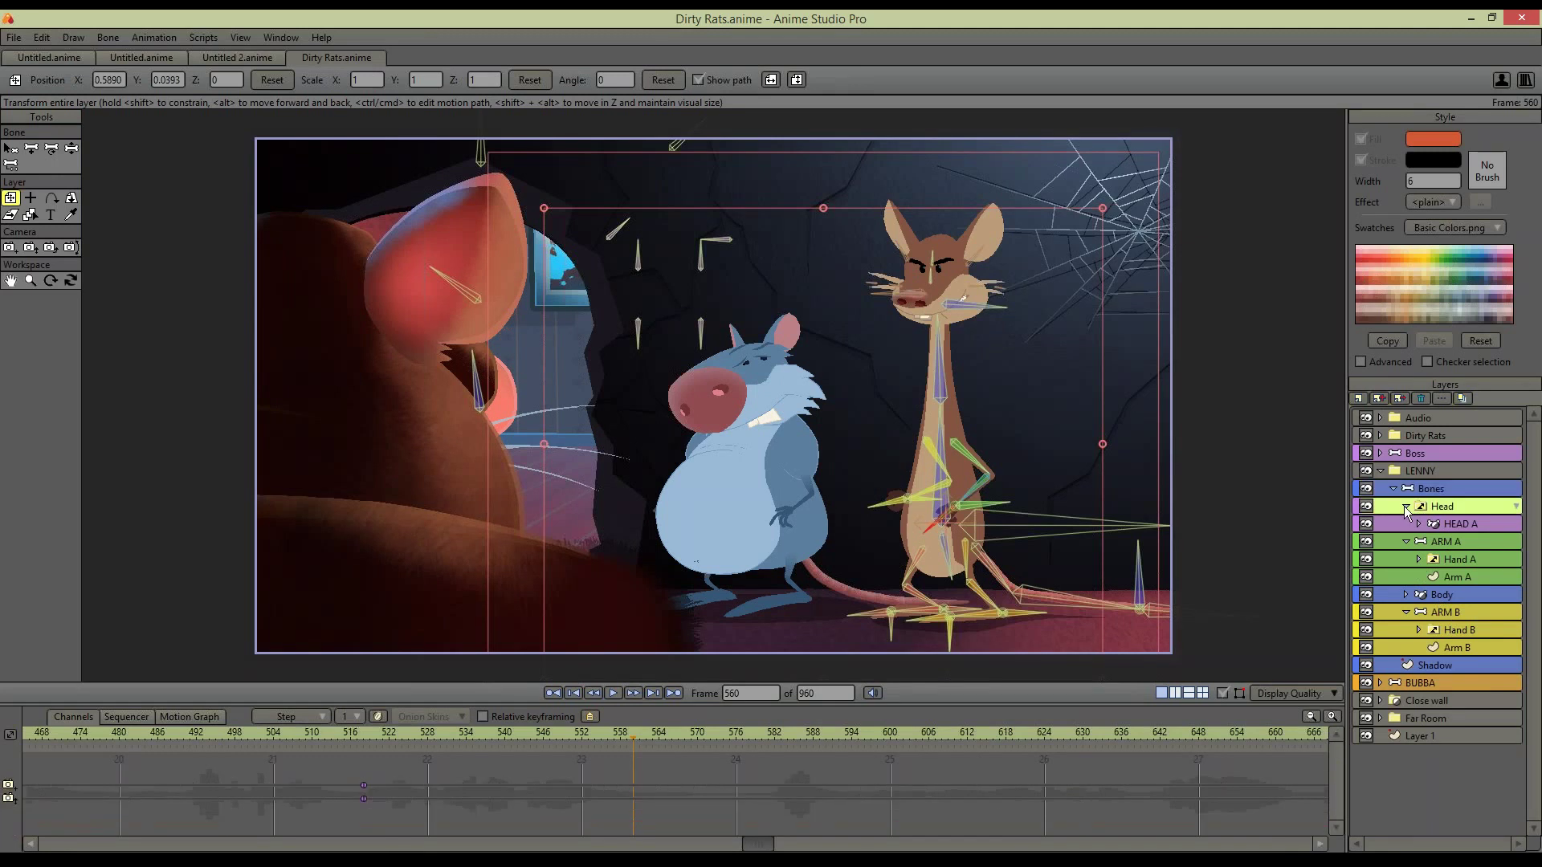
click(1404, 506)
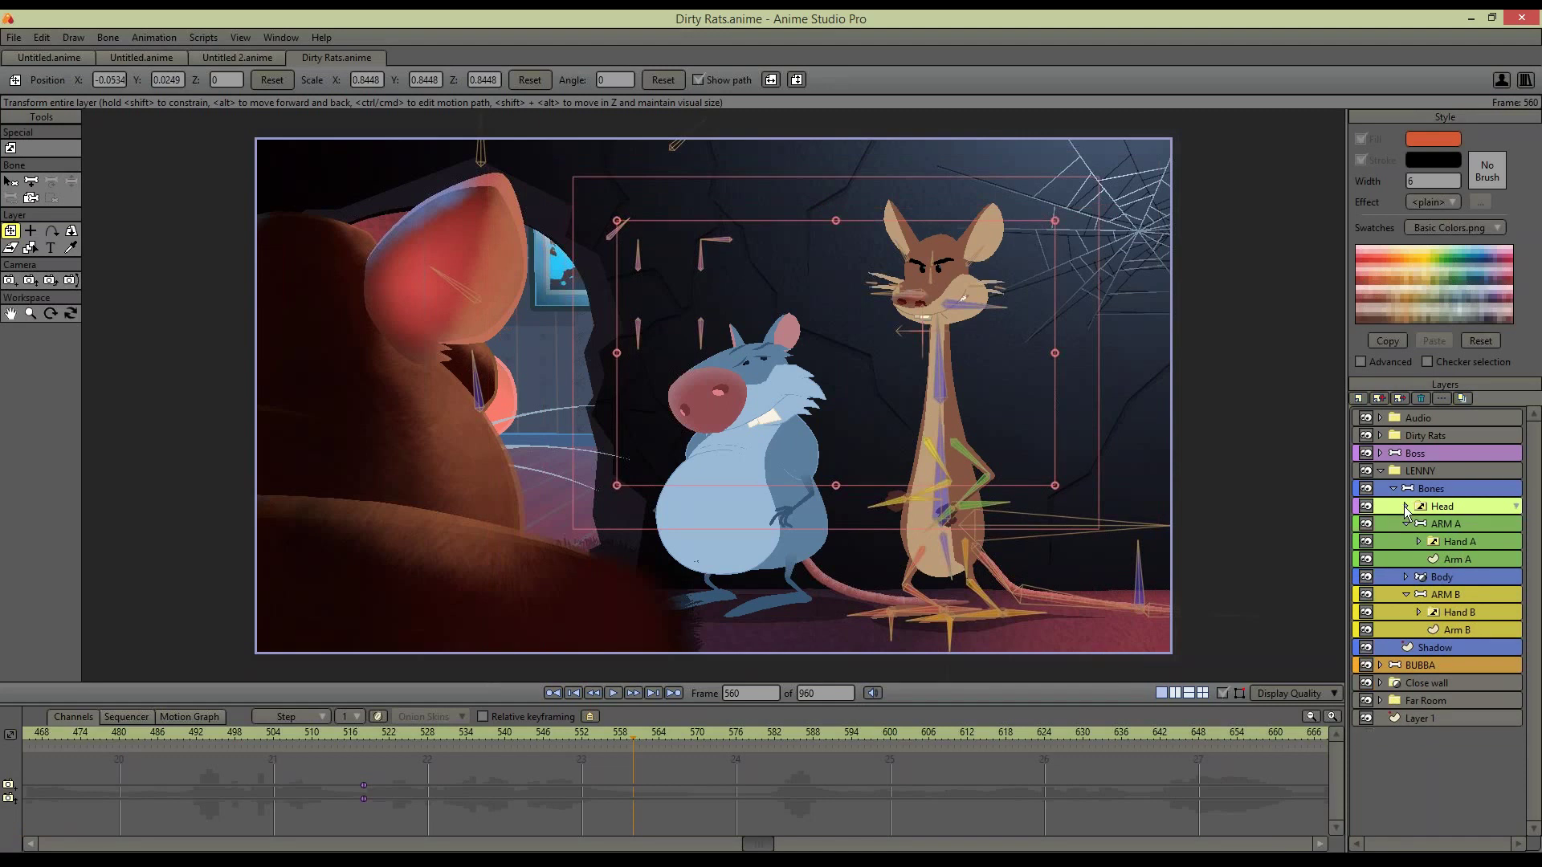
click(1406, 506)
click(1437, 523)
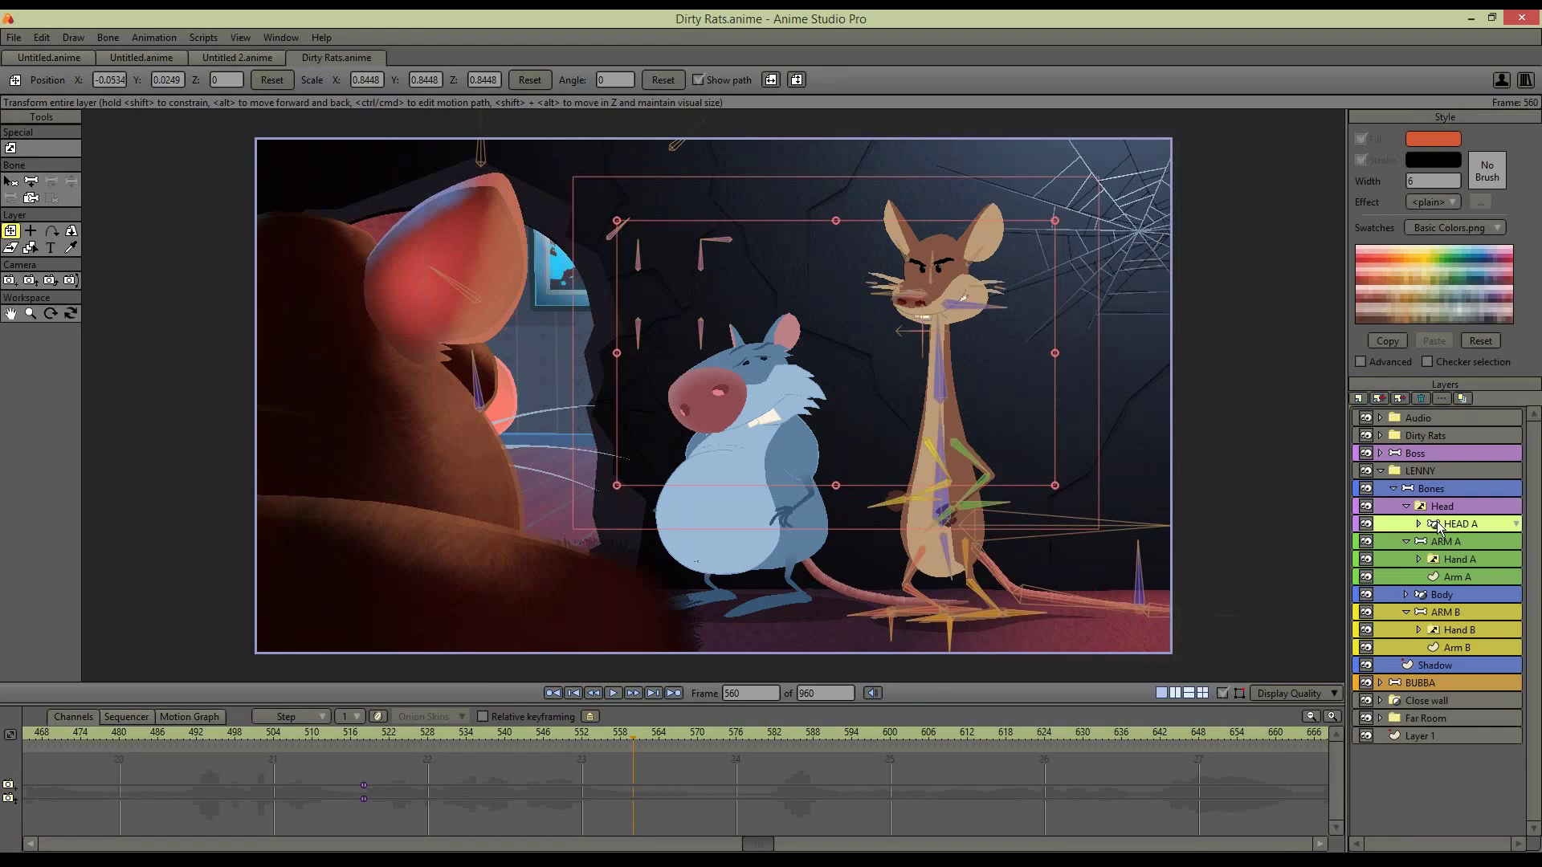
click(1419, 523)
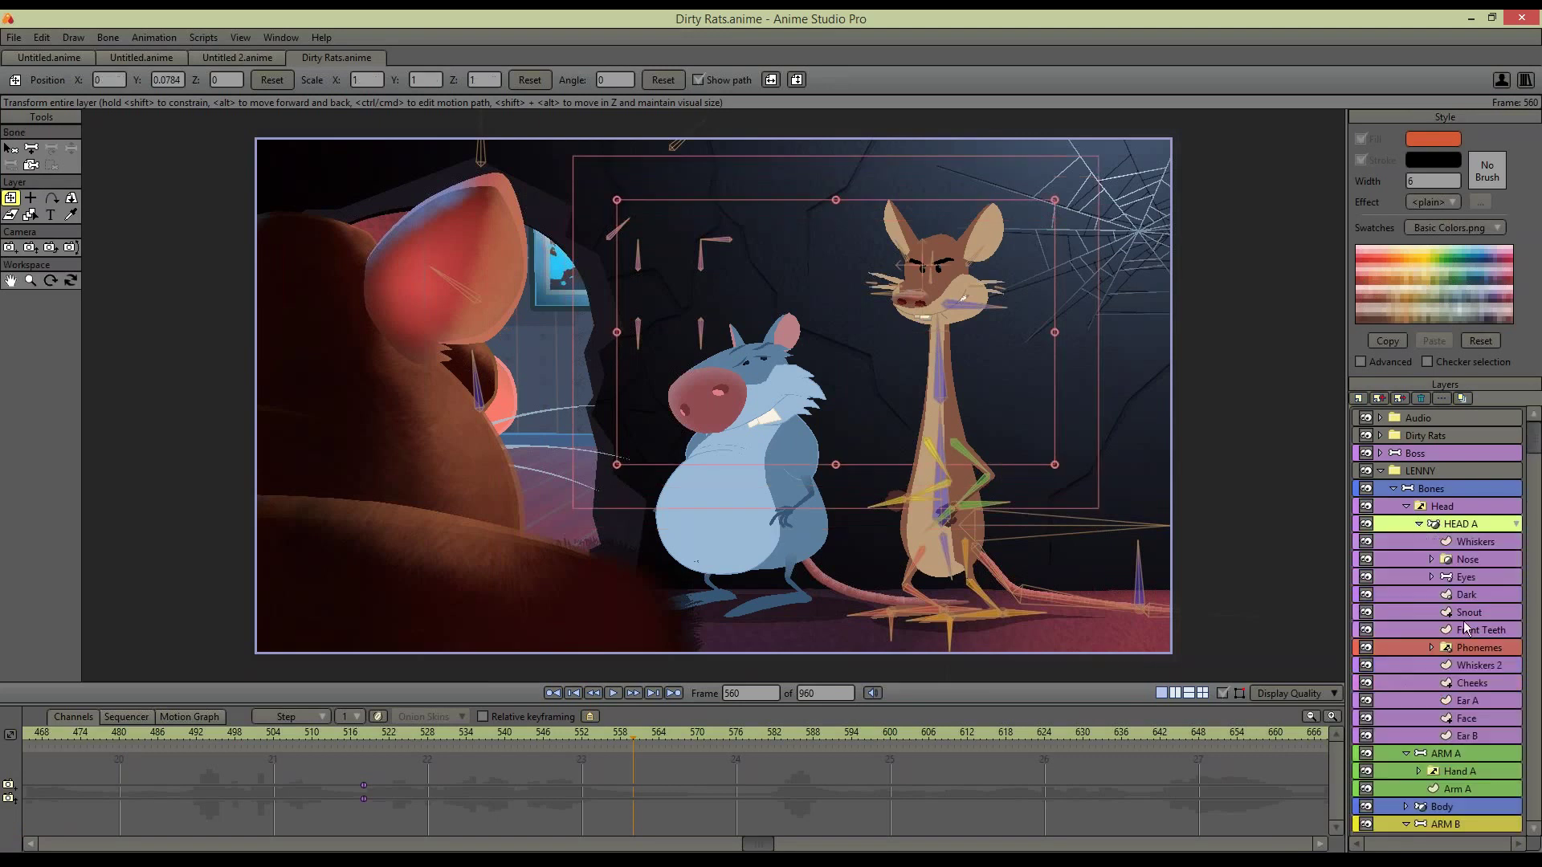
Expand the Phonemes switch in LENNY's HEAD A group, select its rest layer and view his face up close
click(1425, 643)
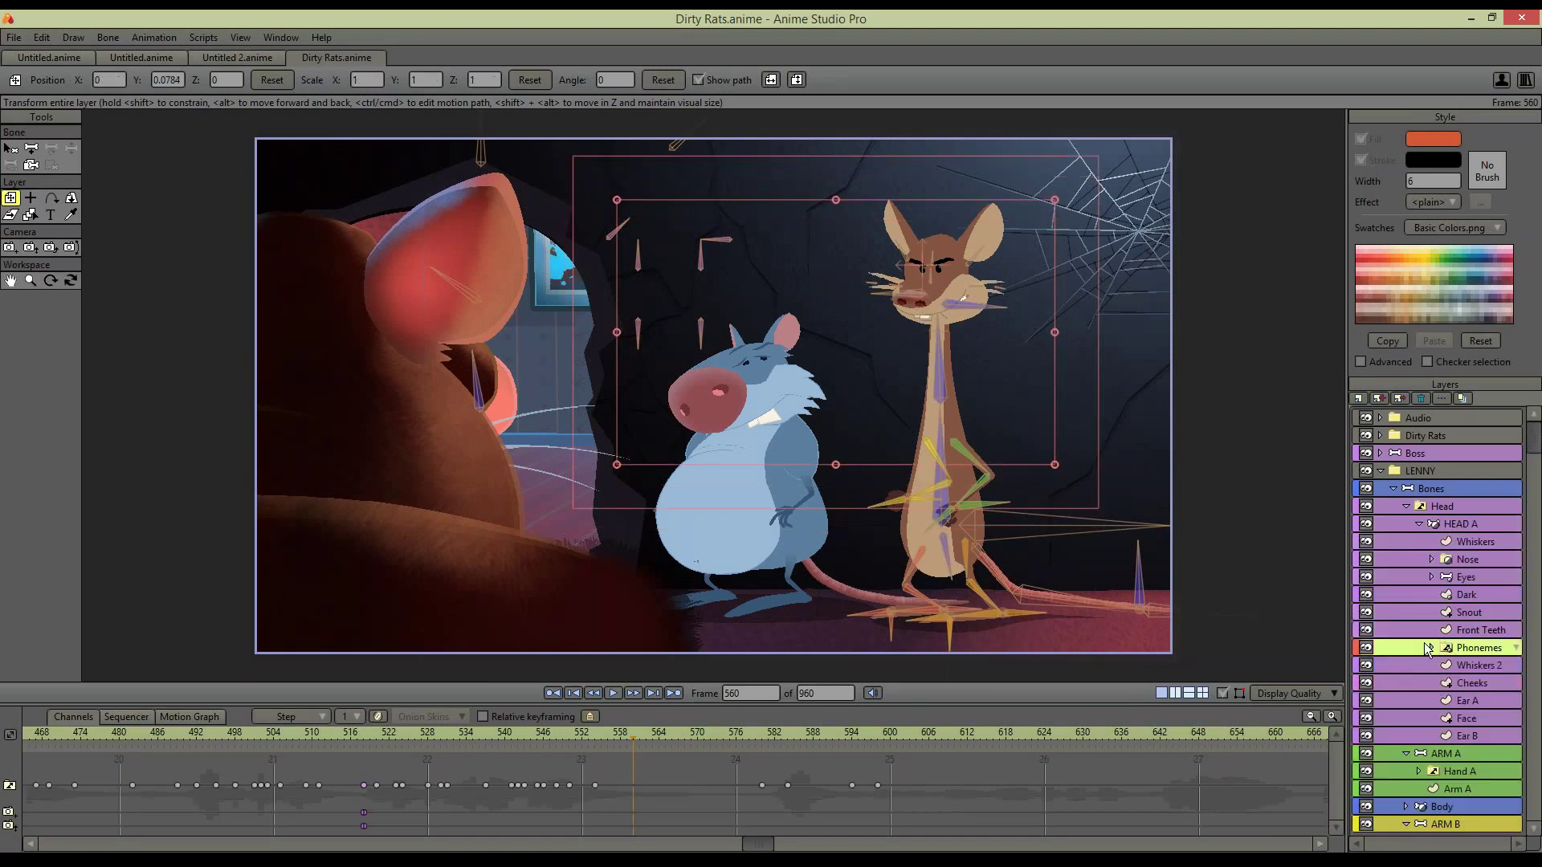
click(1425, 644)
click(1491, 683)
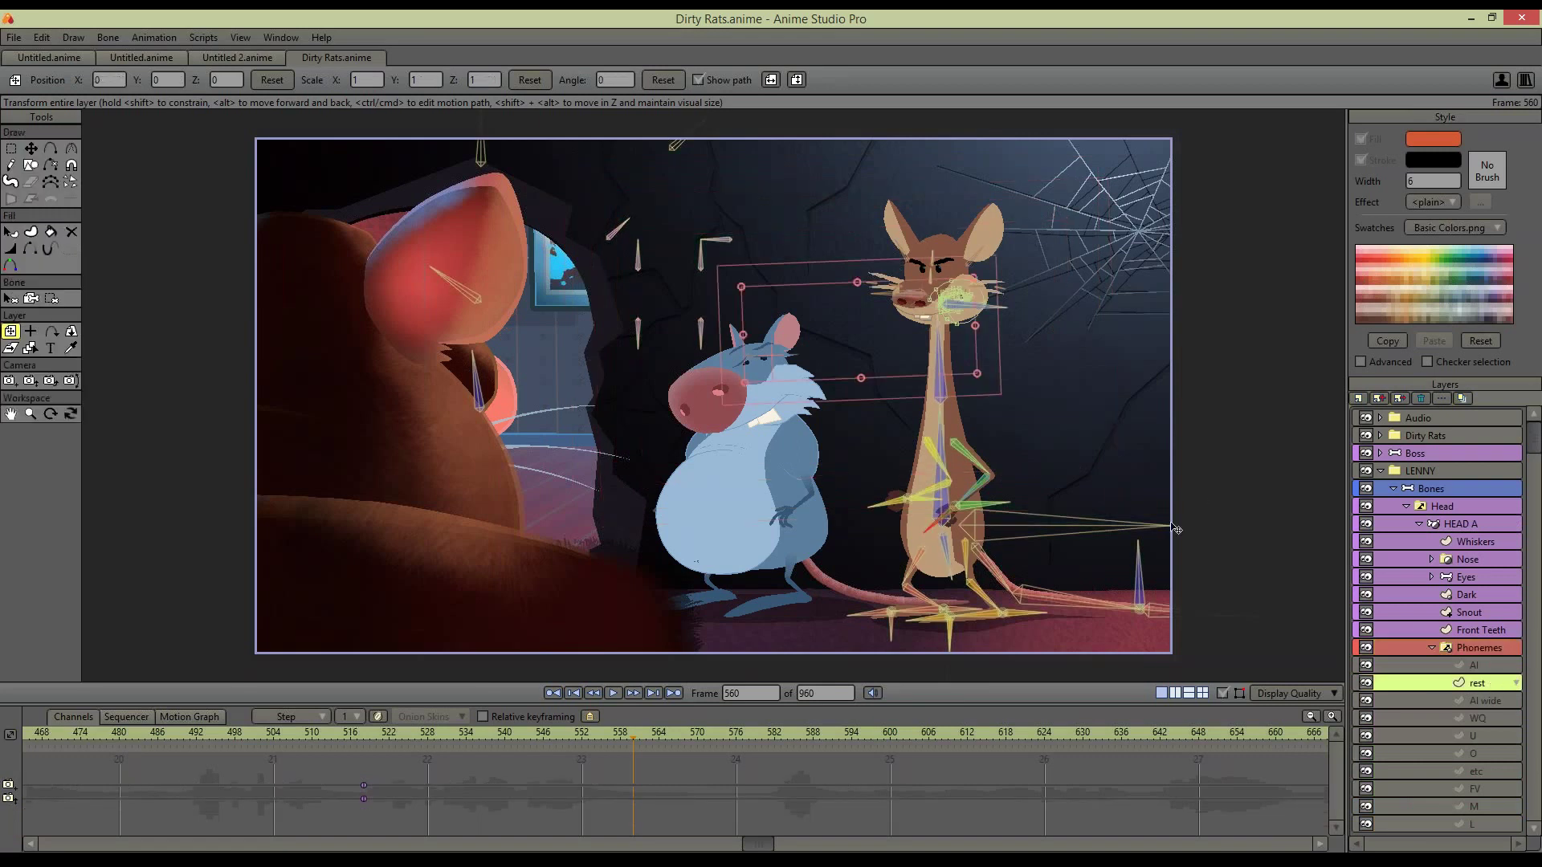
drag(1175, 528, 1126, 505)
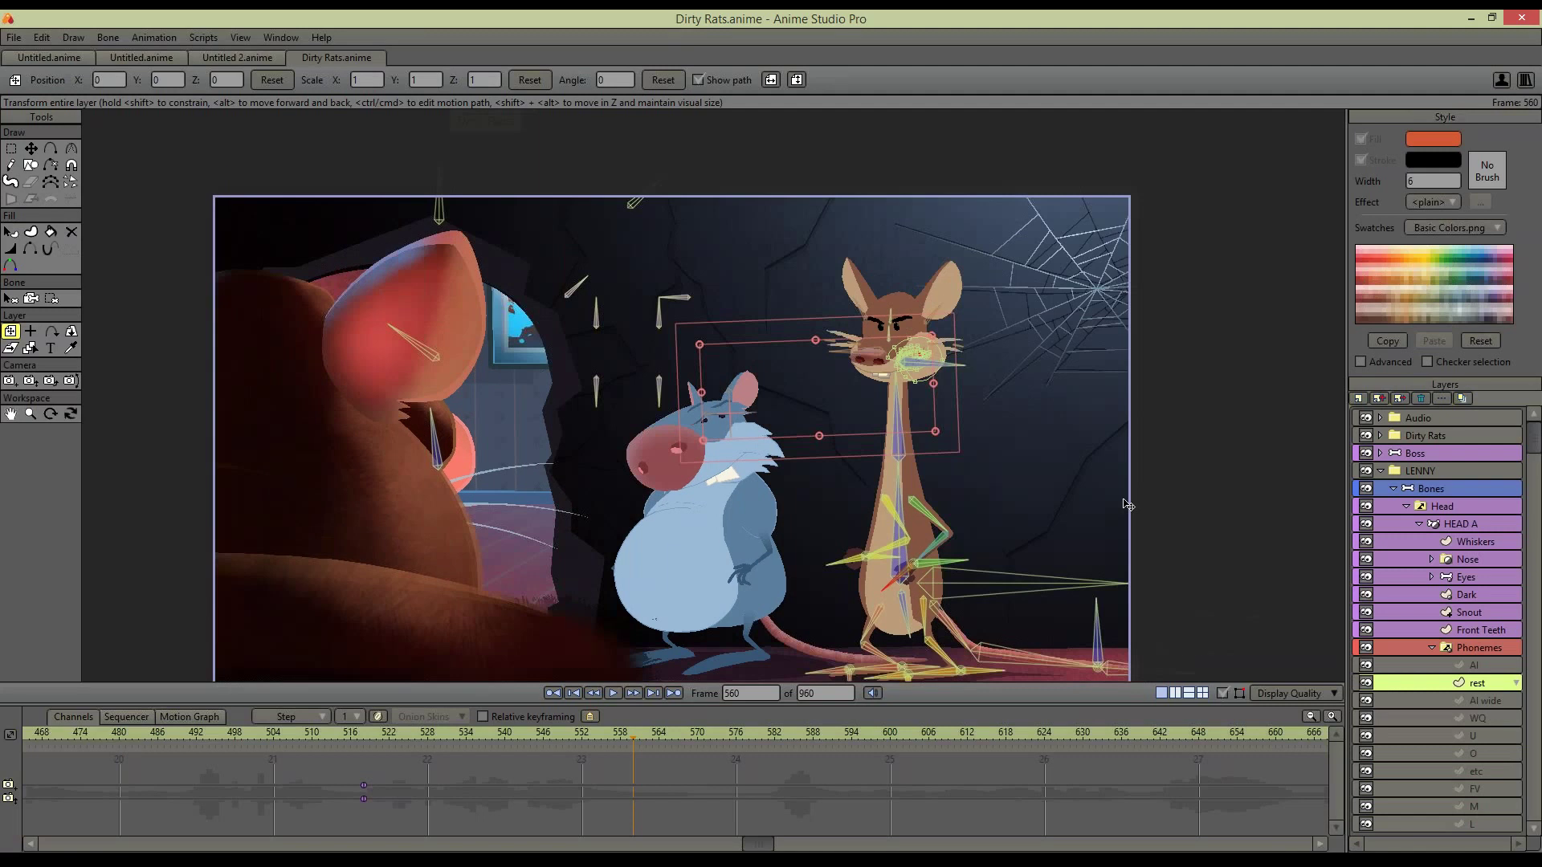
scroll(1127, 504, up, 3)
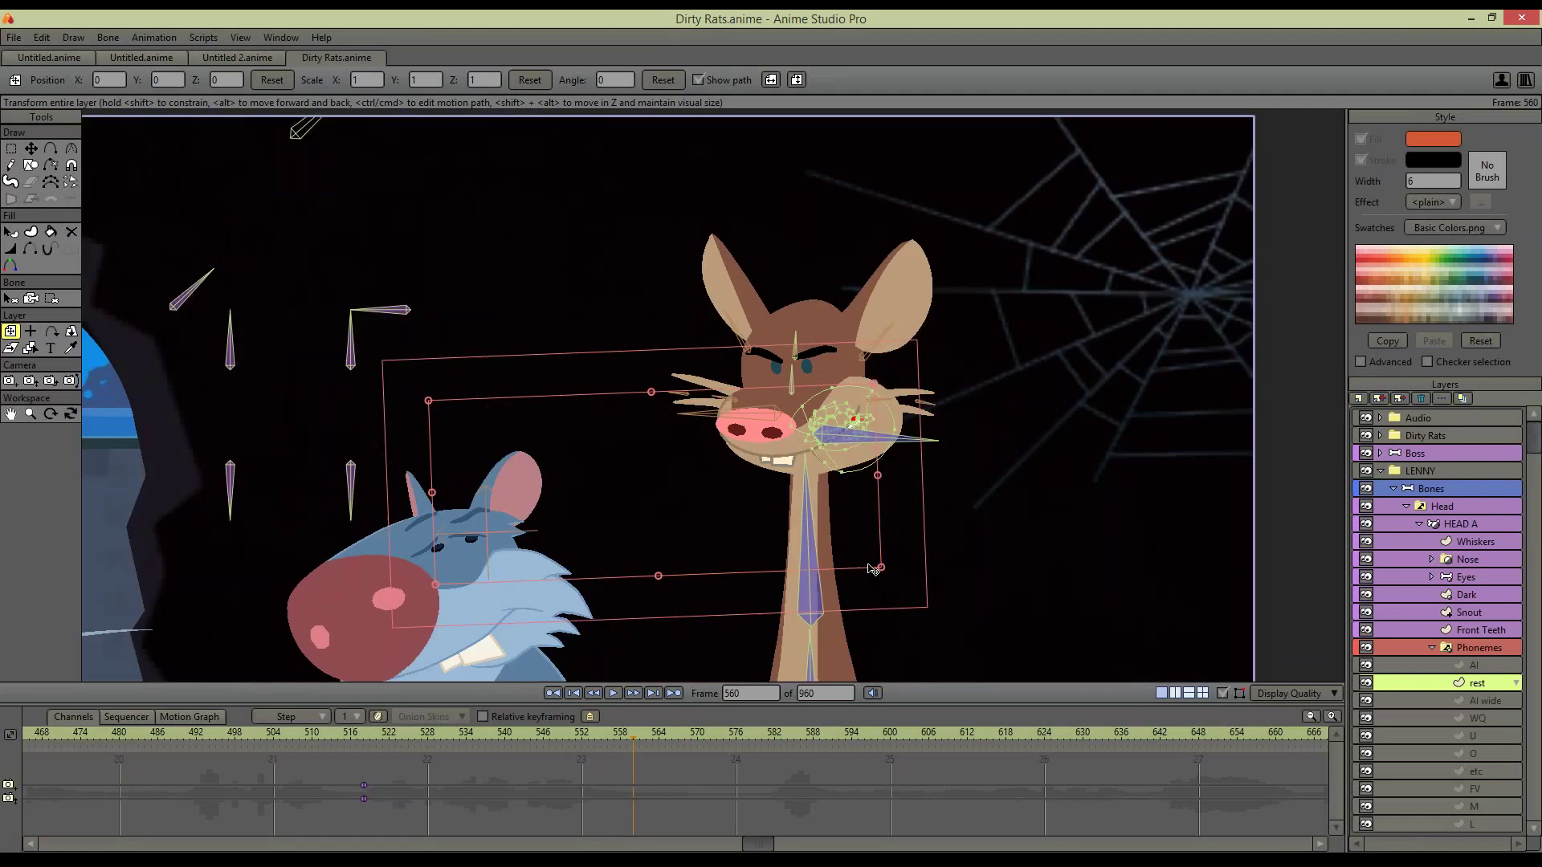
scroll(874, 568, up, 2)
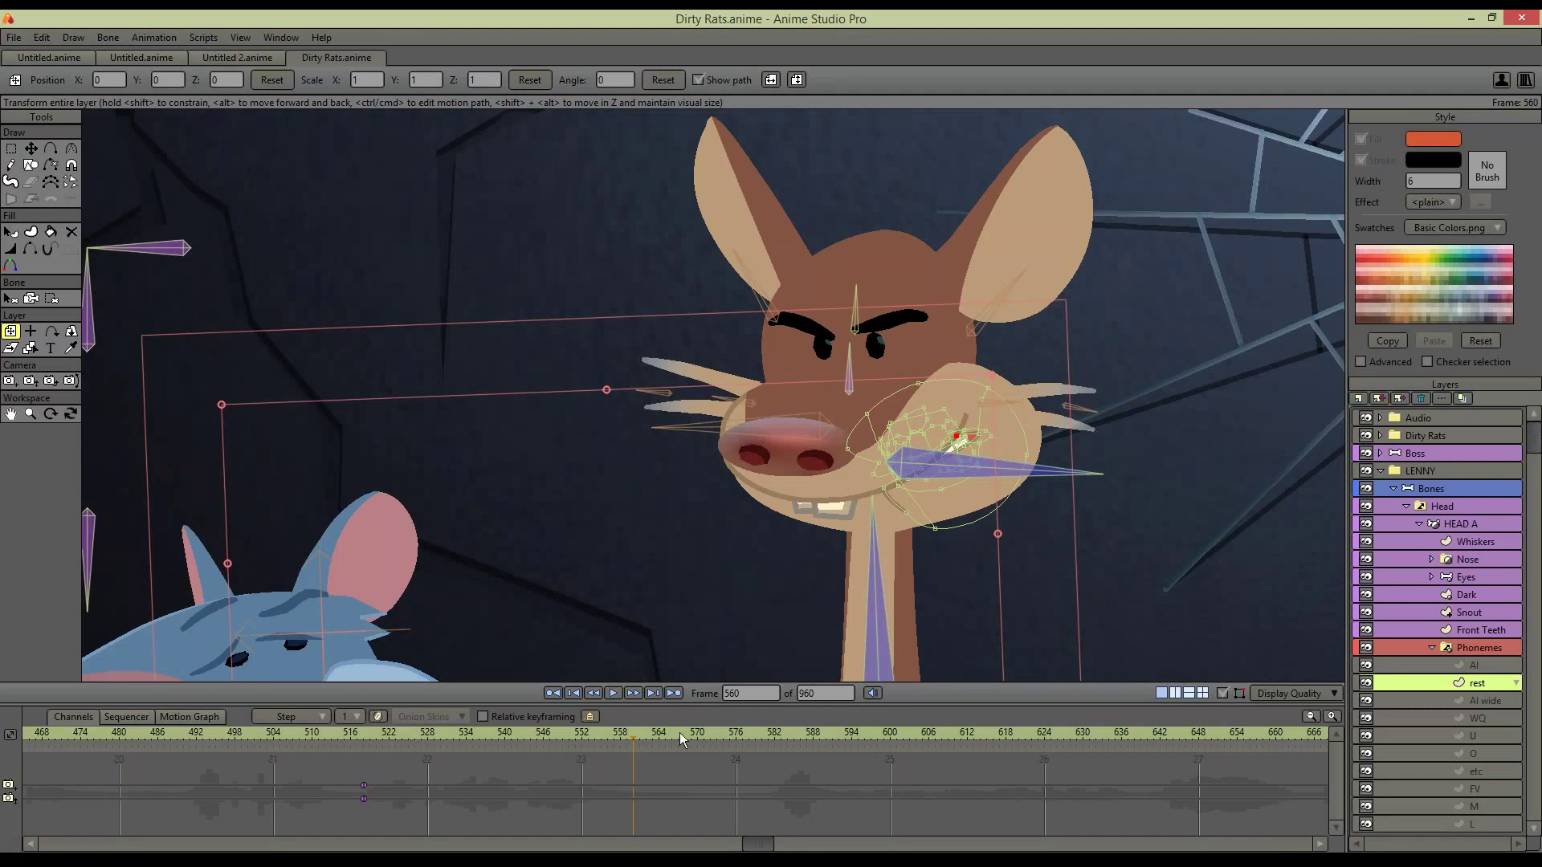
With the bones hidden, compare the Phonemes mouth shapes AI wide, WQ, U, O, etc, M, rest and AI on LENNY's face, ending with the switch collapsed
click(1405, 700)
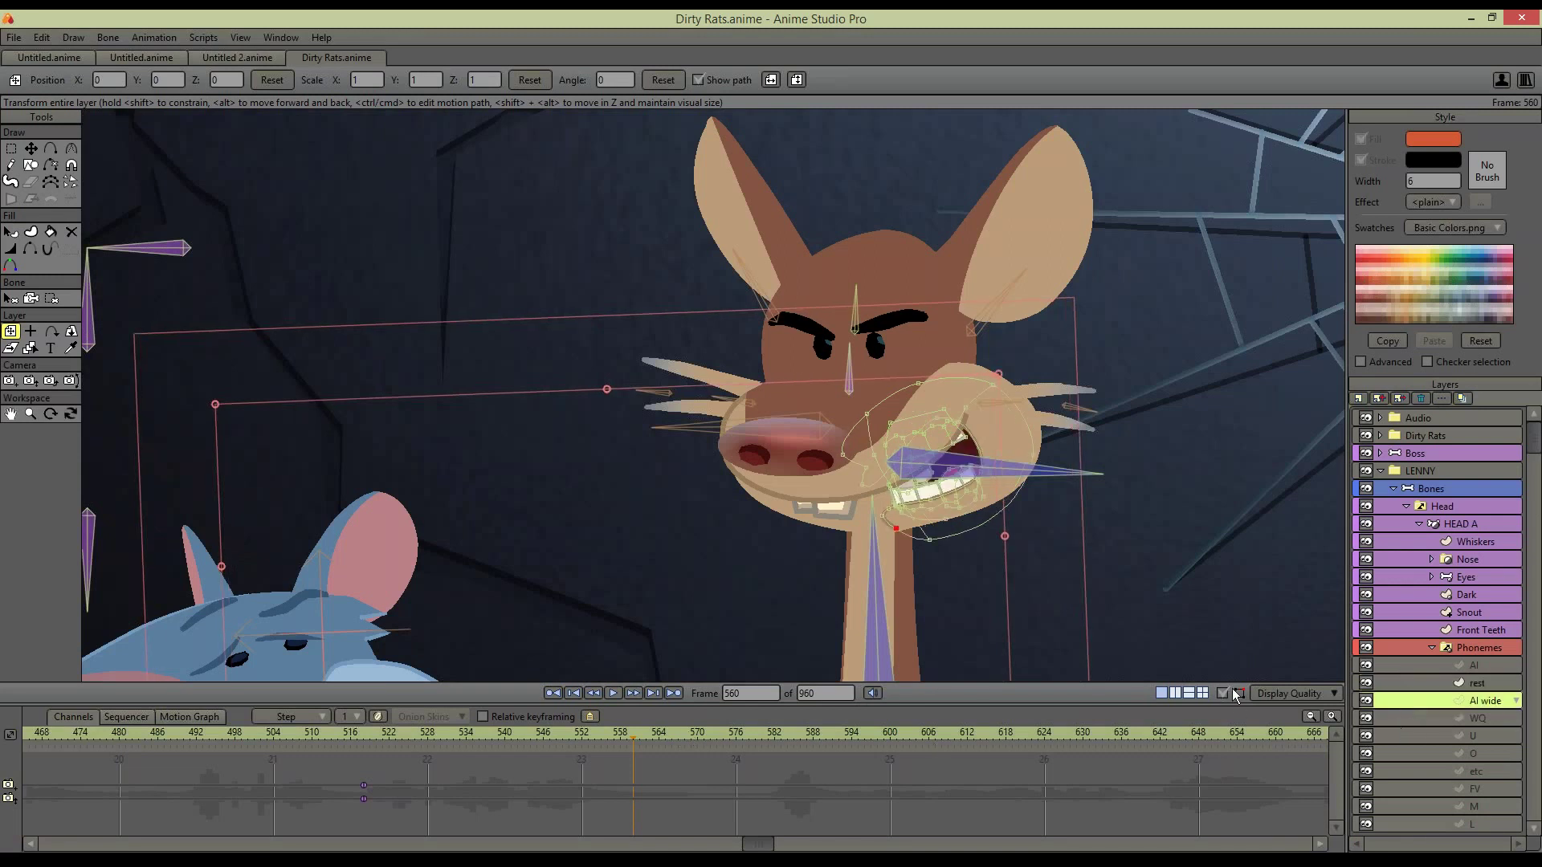
click(1223, 694)
click(1413, 719)
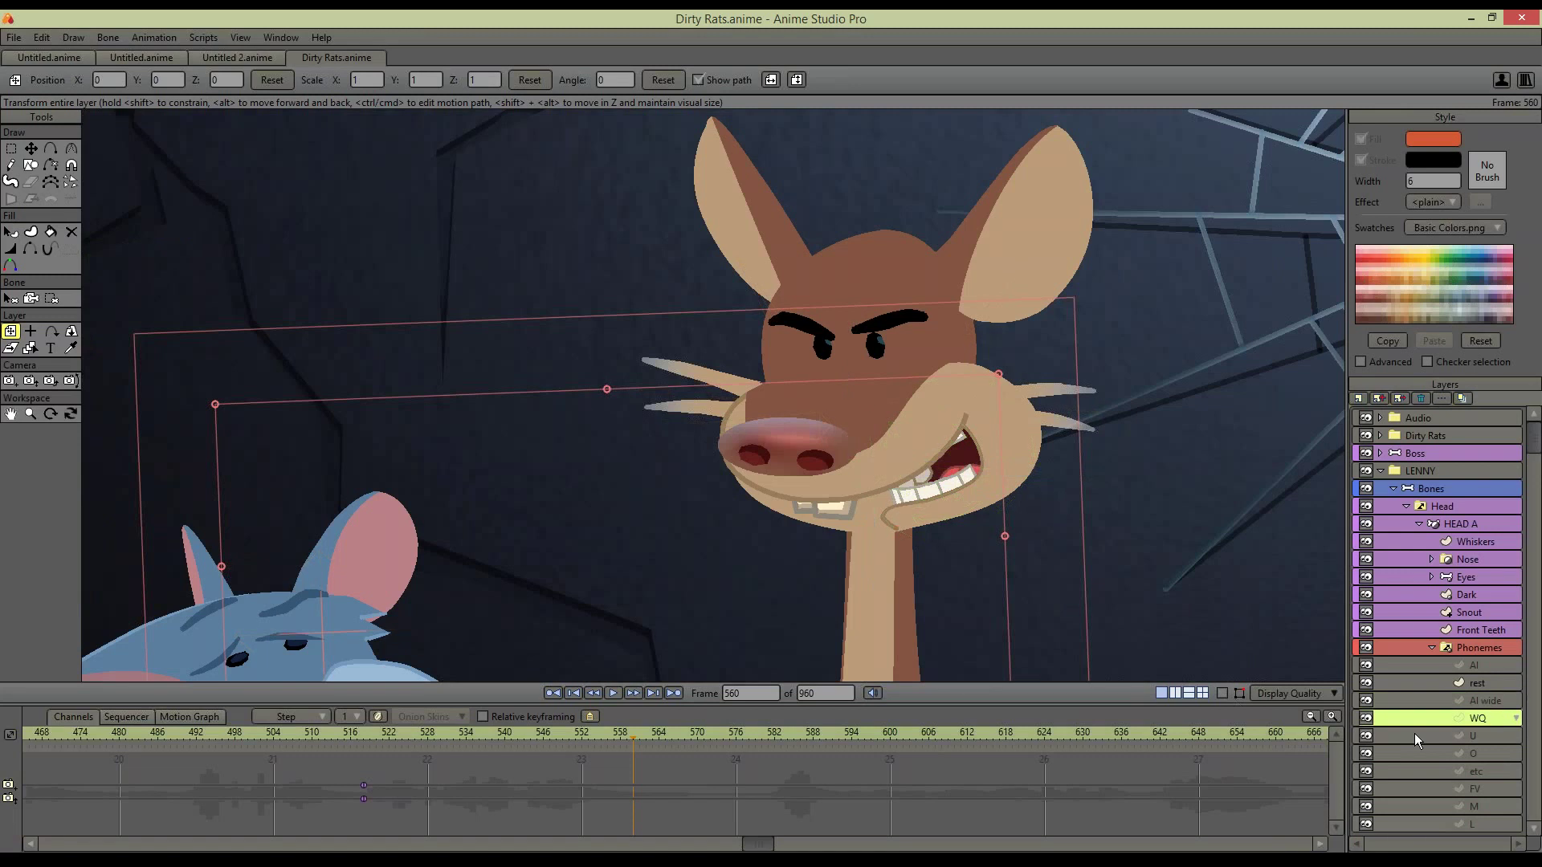
click(1414, 734)
click(1410, 754)
click(1412, 772)
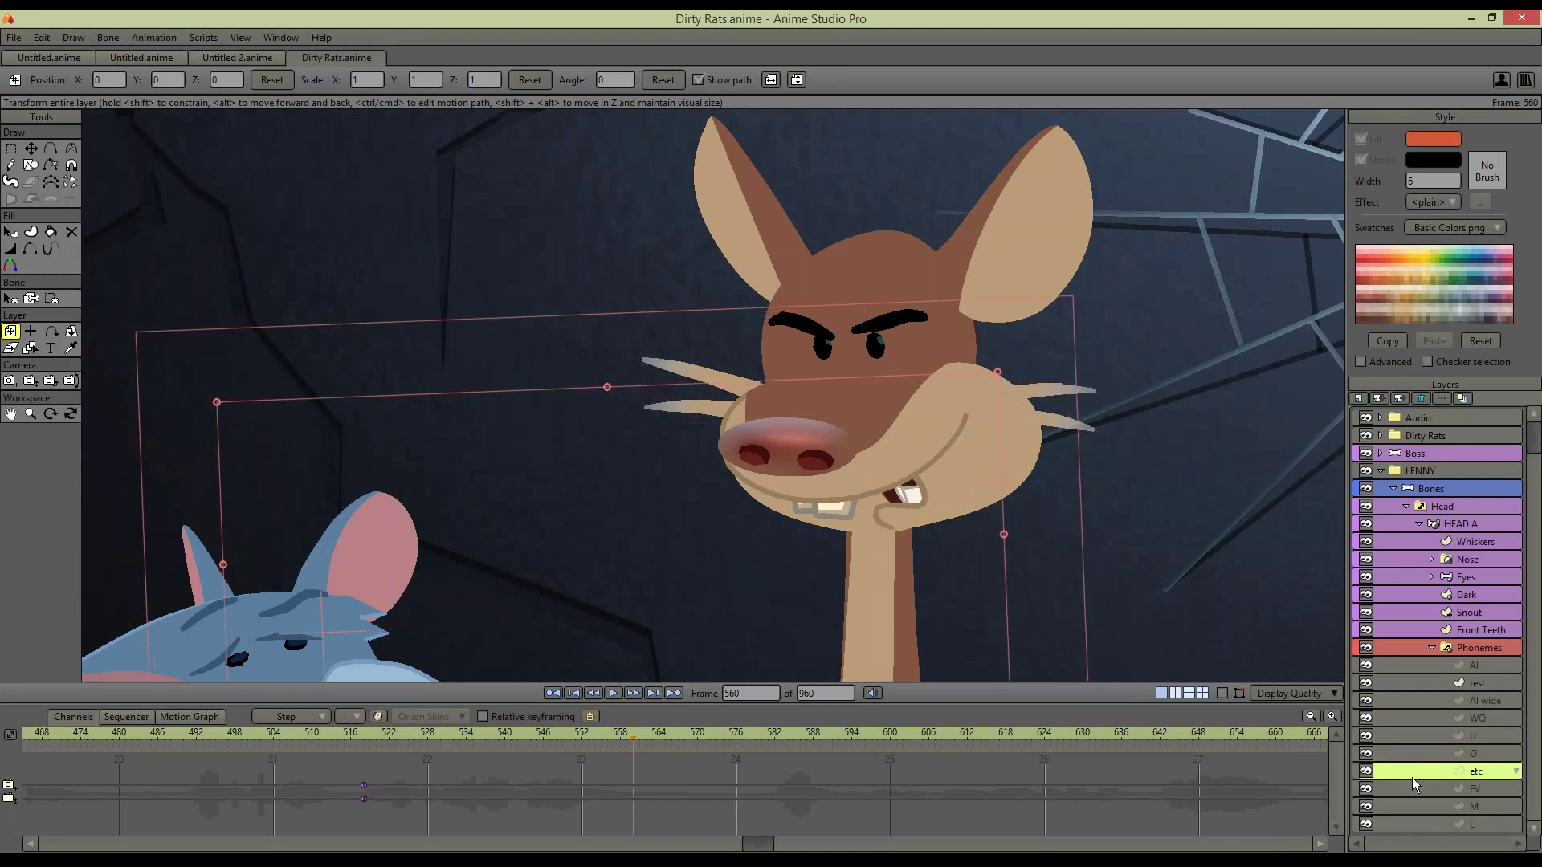
click(1410, 806)
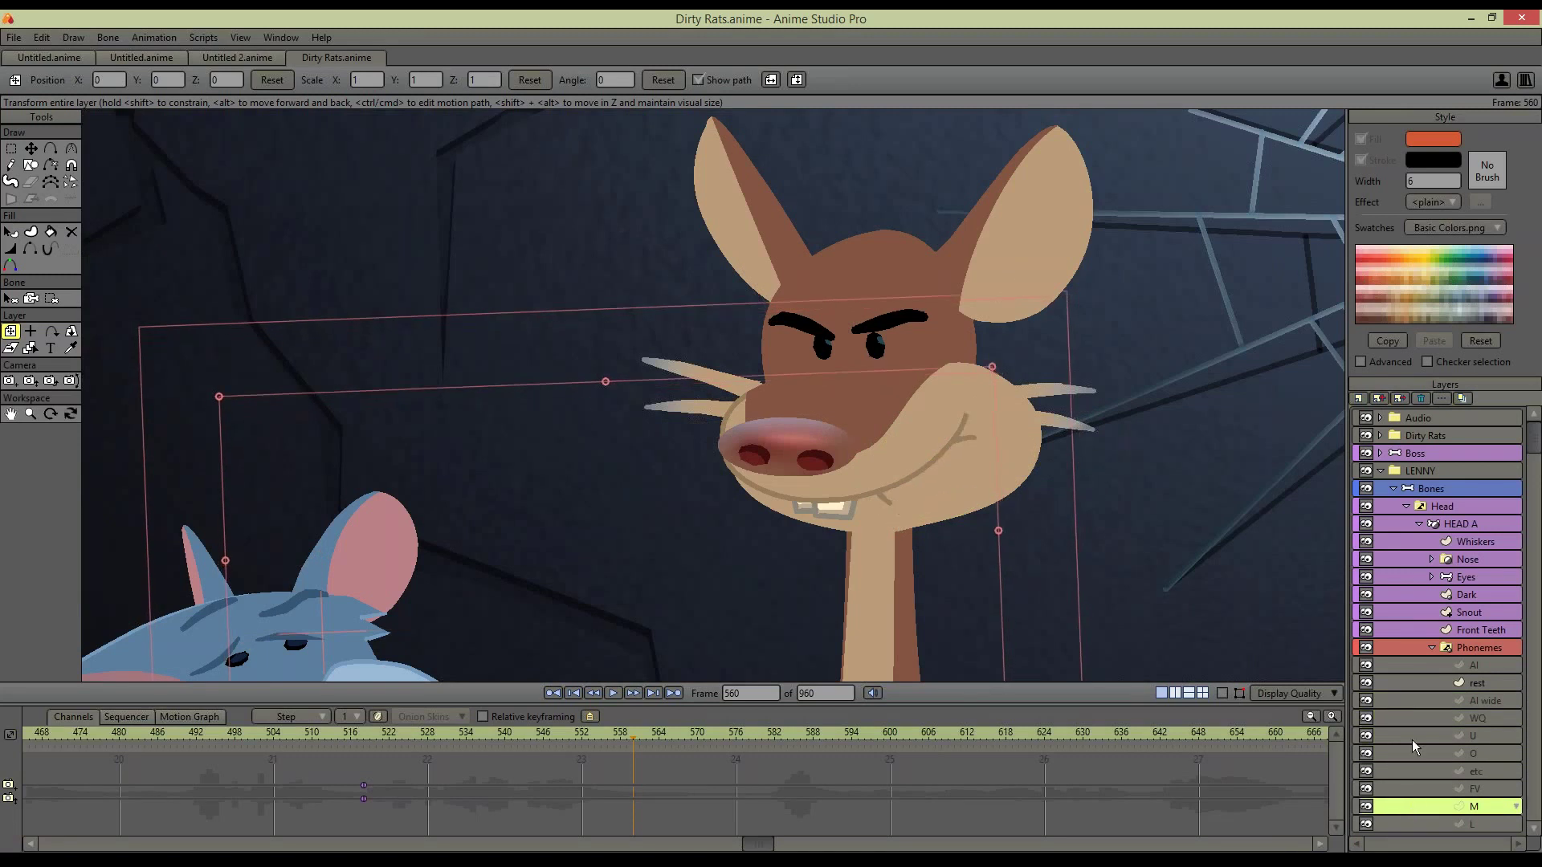
click(1408, 682)
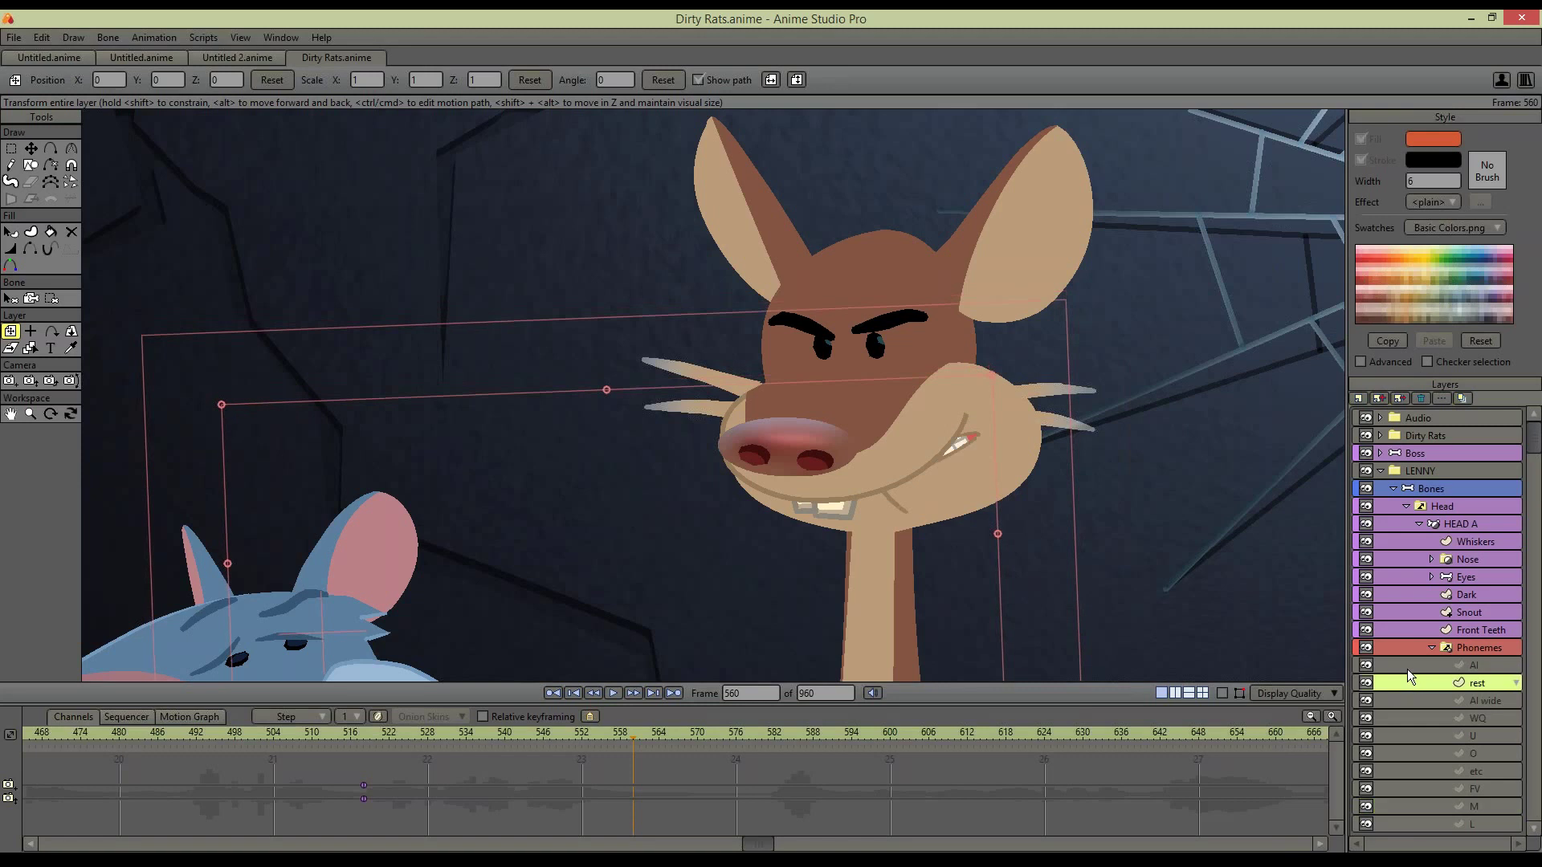
click(1409, 667)
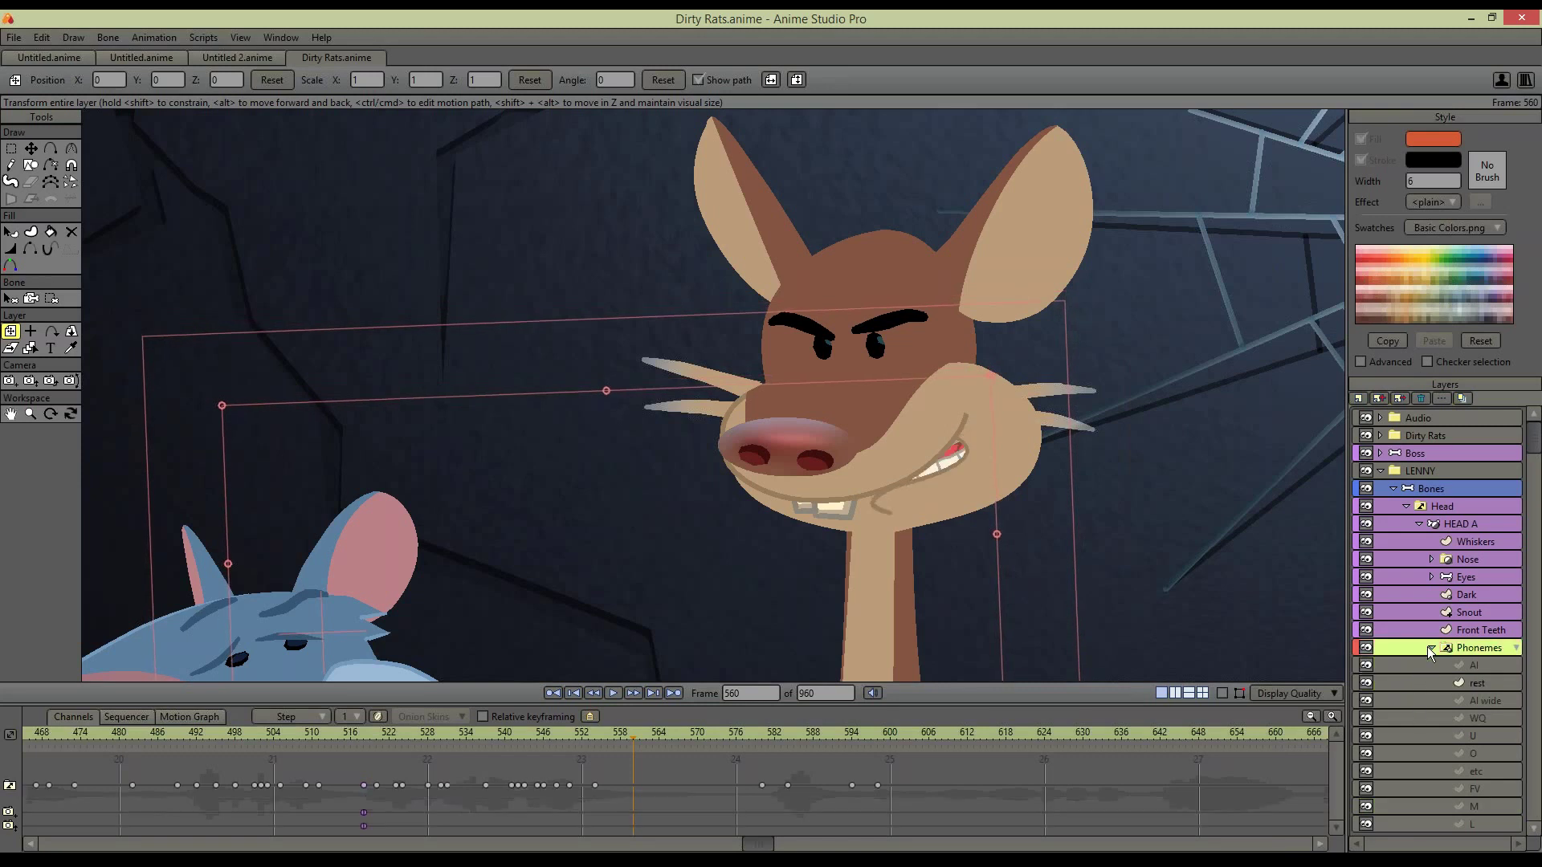
click(1428, 648)
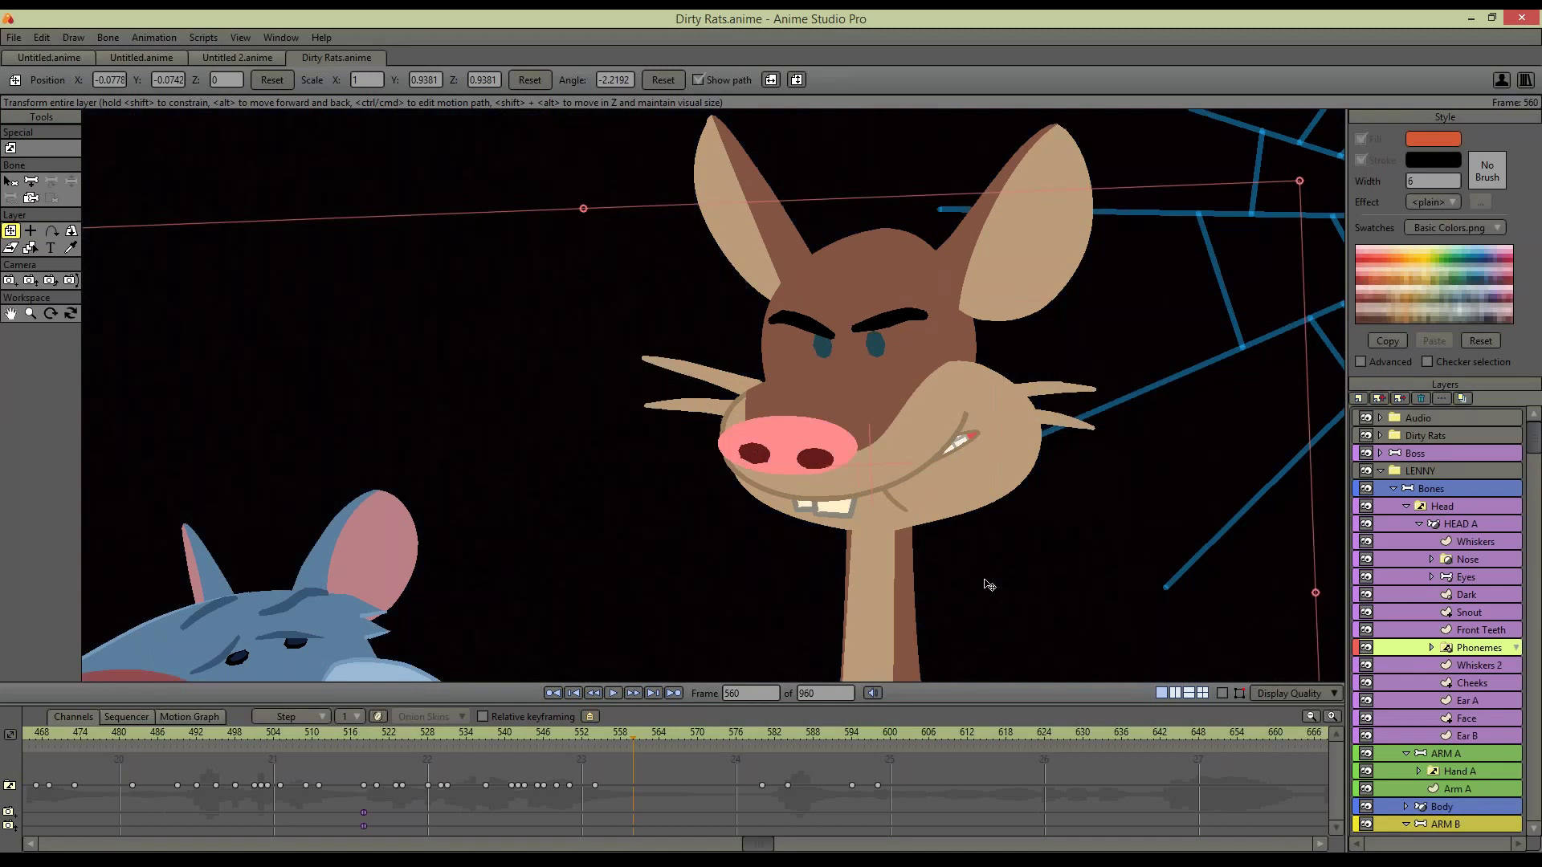
Play the Dirty Rats scene from frame 560 and examine the full shot, stopping at about frame 791
key(space)
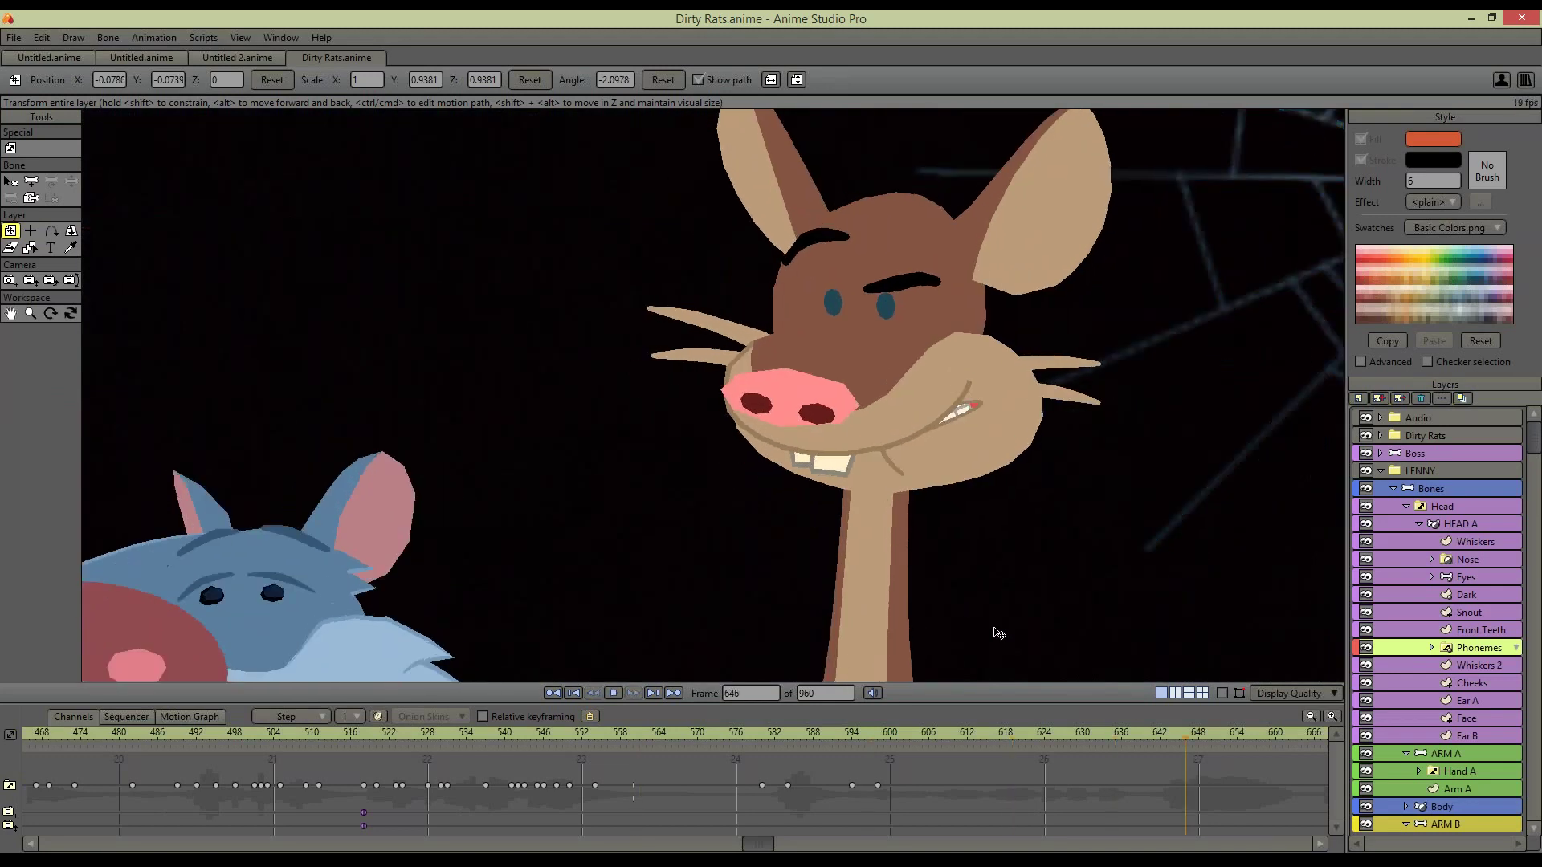
scroll(1032, 531, down, 3)
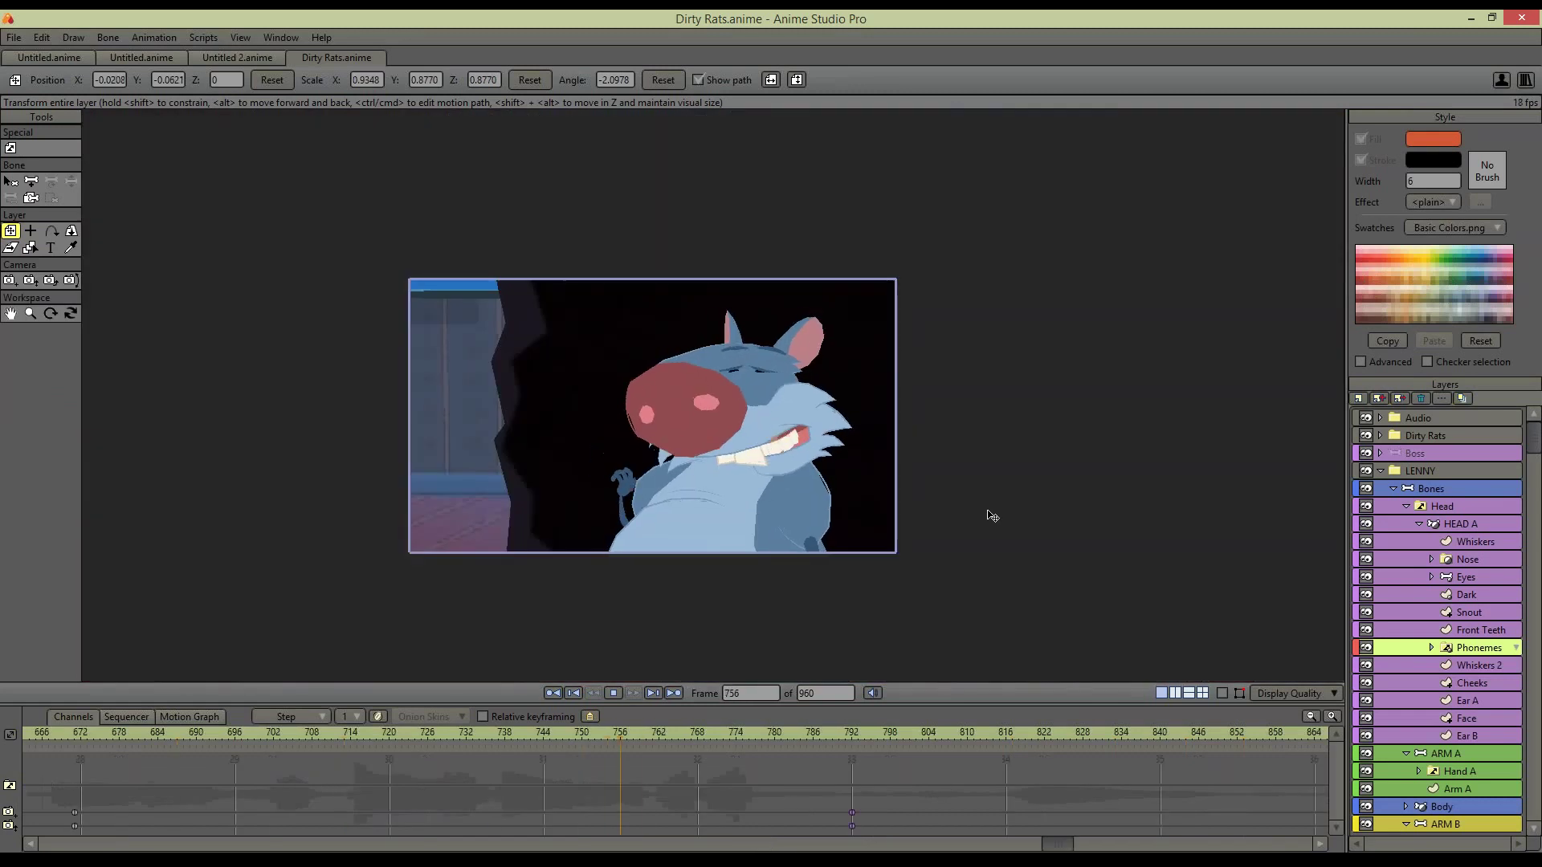
key(space)
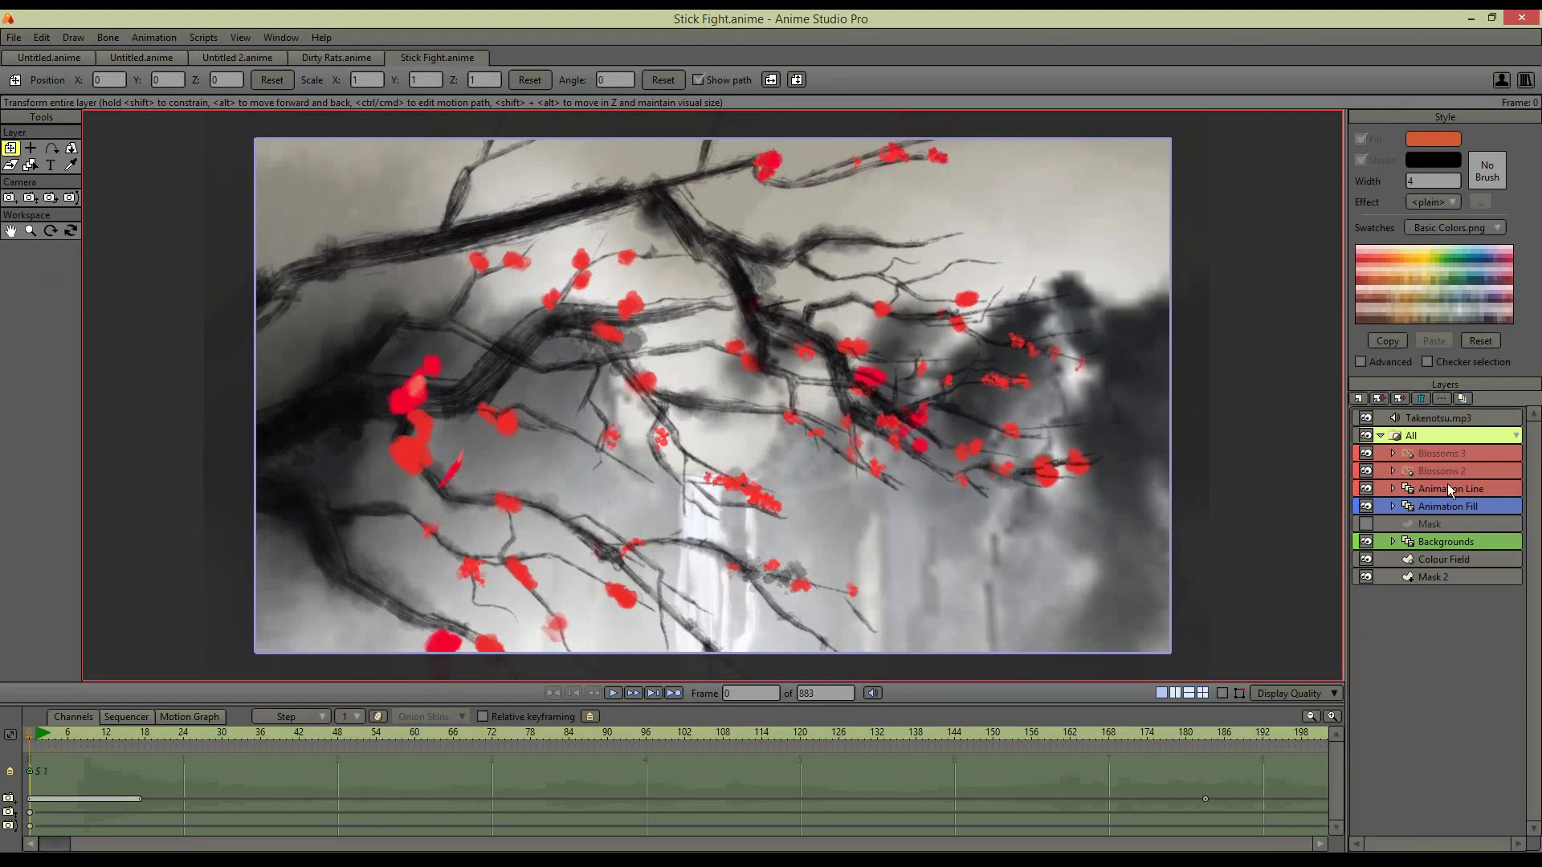
Glance at the Animation Line layer in the Stick Fight project and close that project
click(1448, 485)
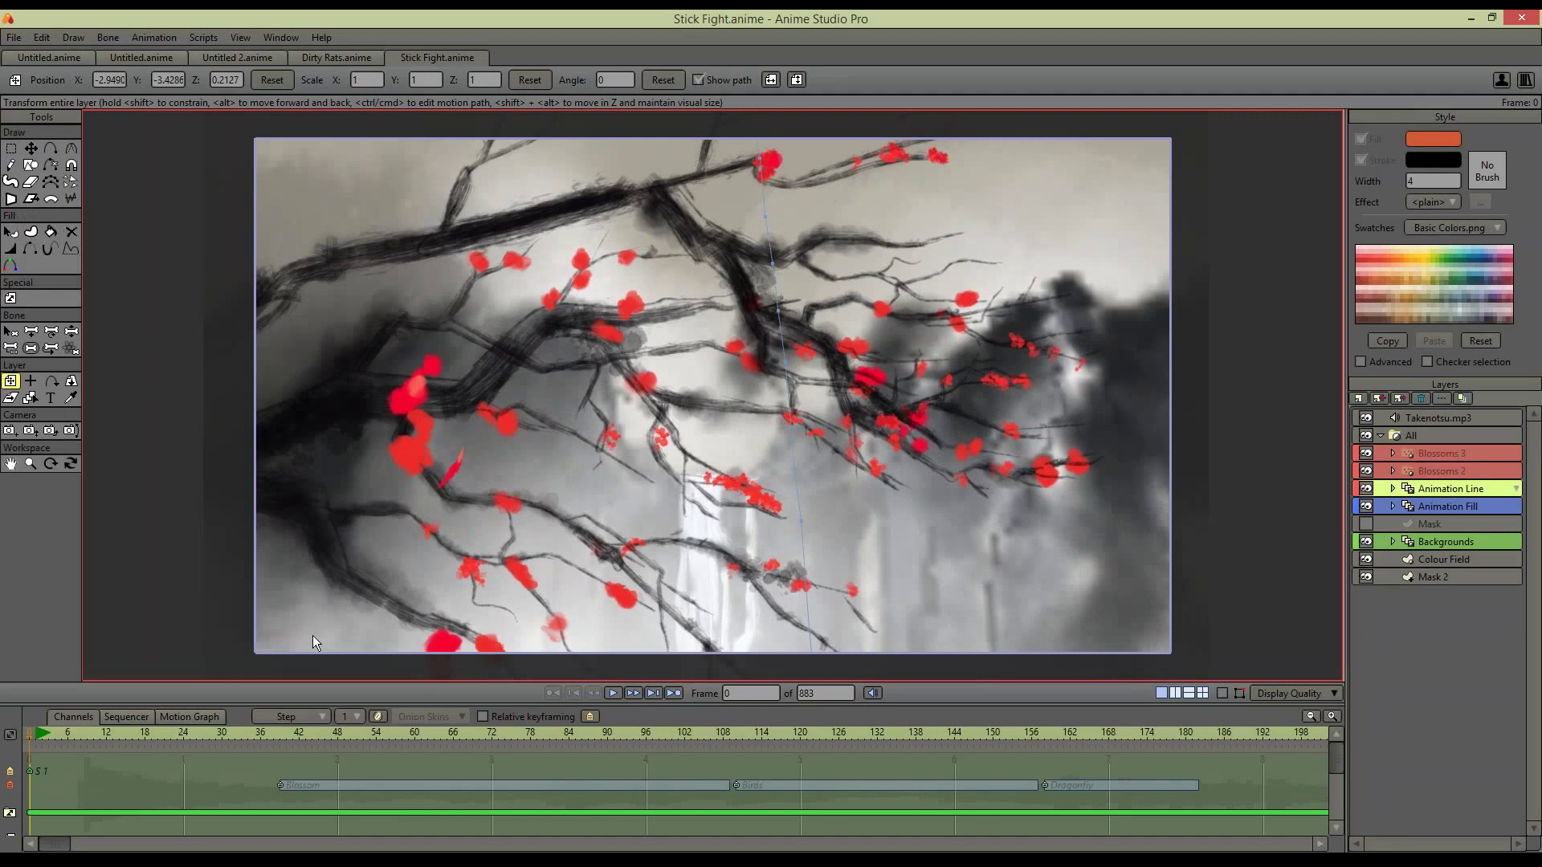
click(344, 61)
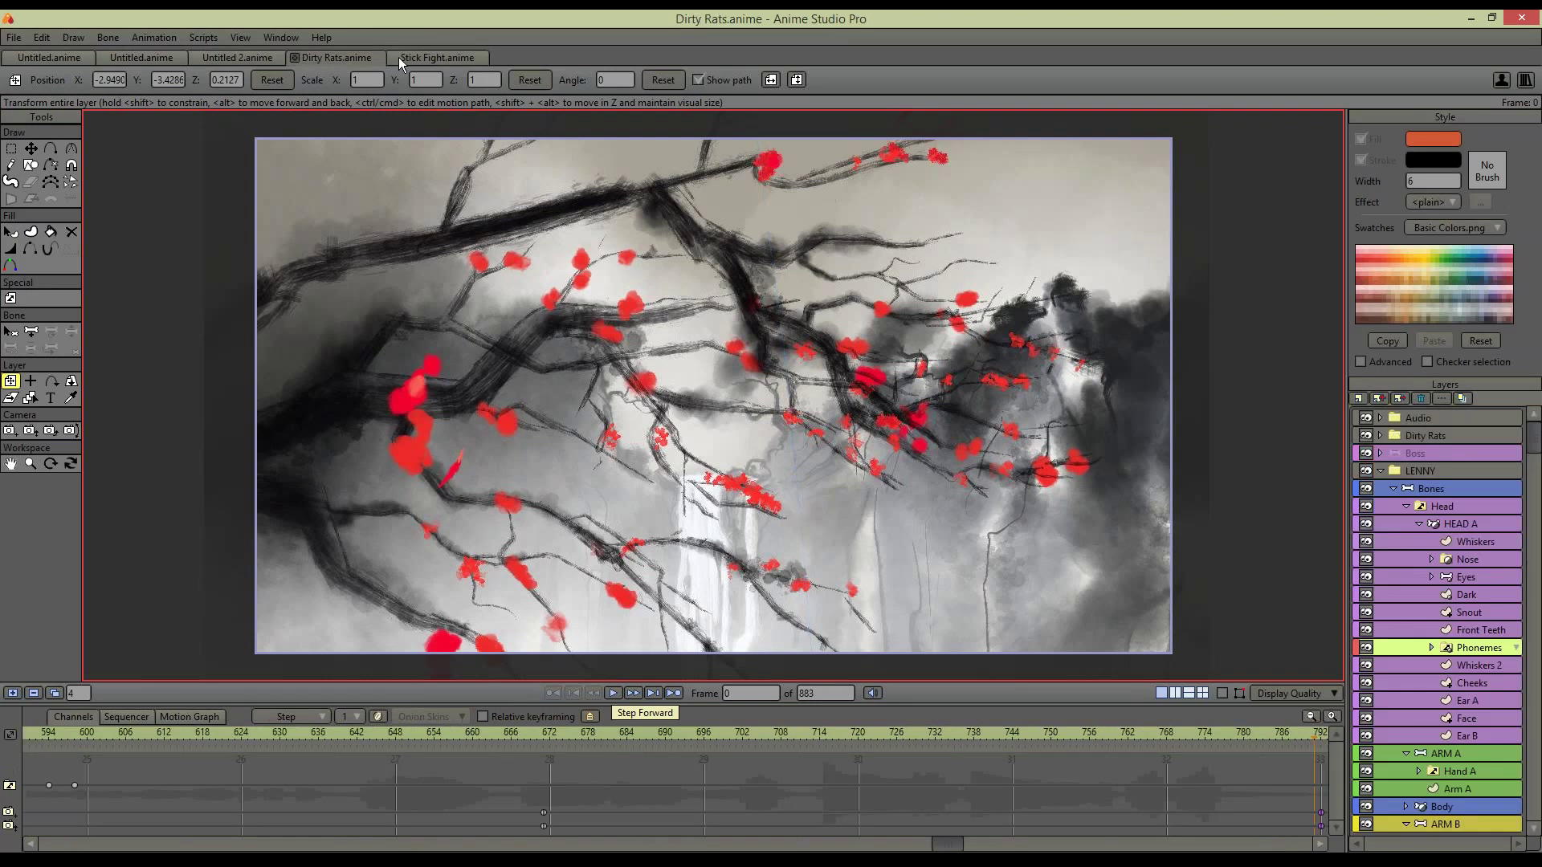
click(401, 57)
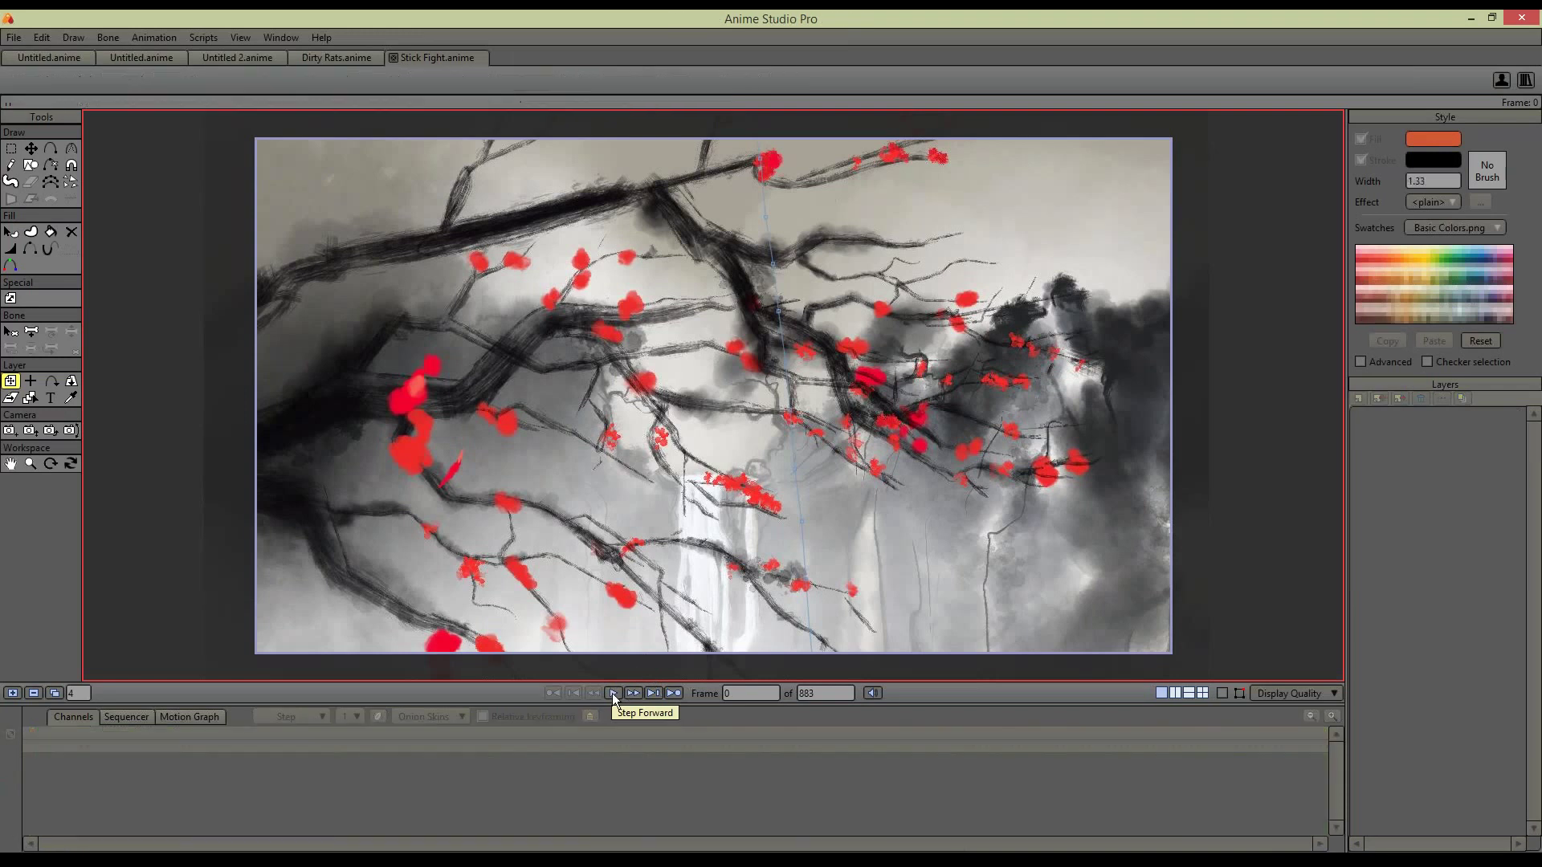
key(ctrl+w)
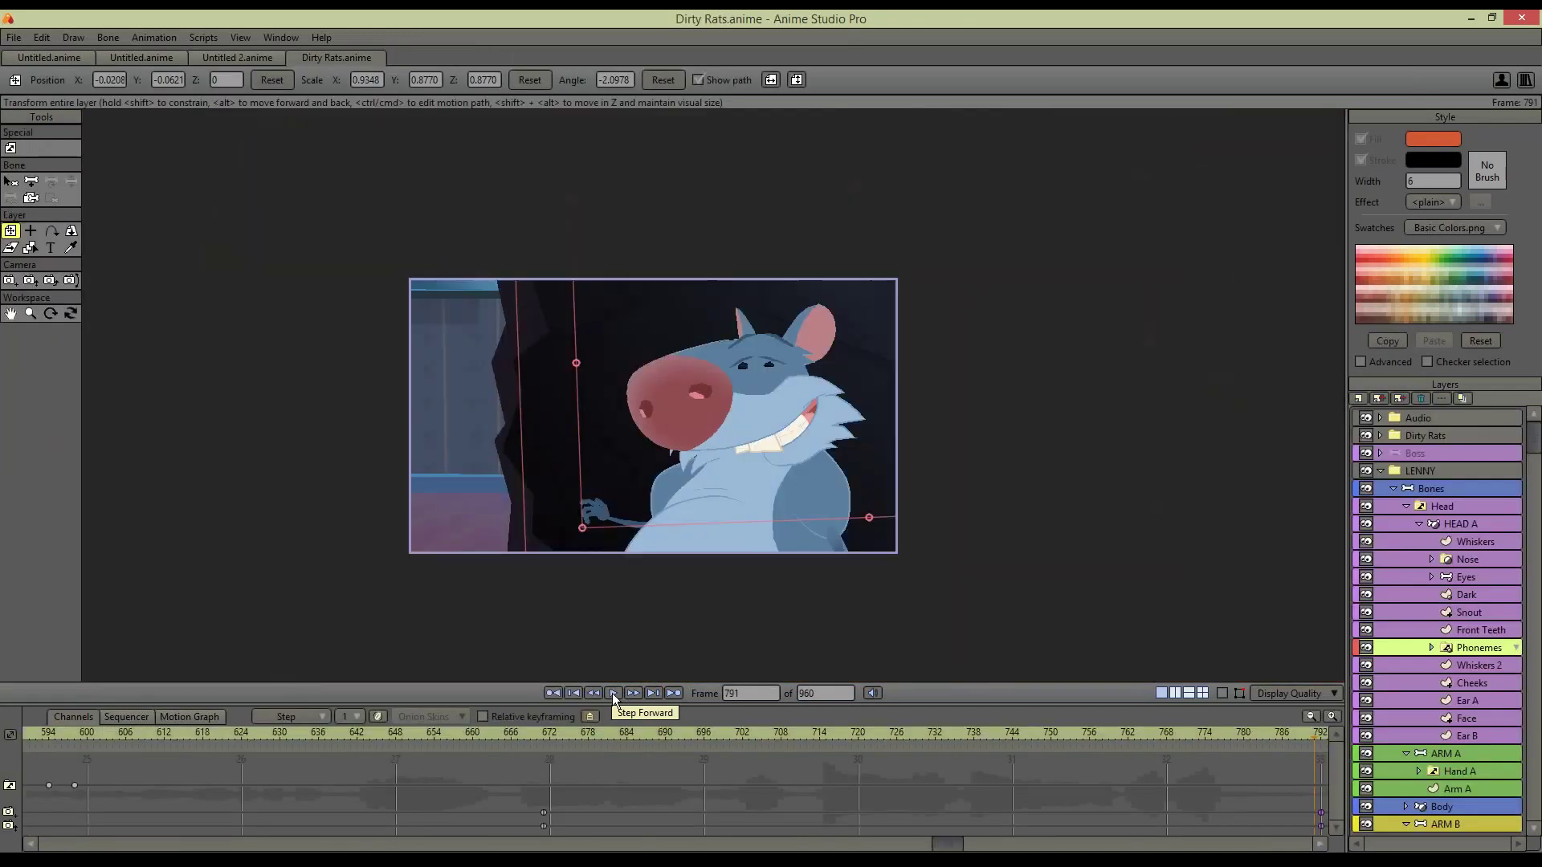
Play the Dirty Rats scene on to frame 819, and close the Dirty Rats and Untitled 2 projects without saving
click(611, 692)
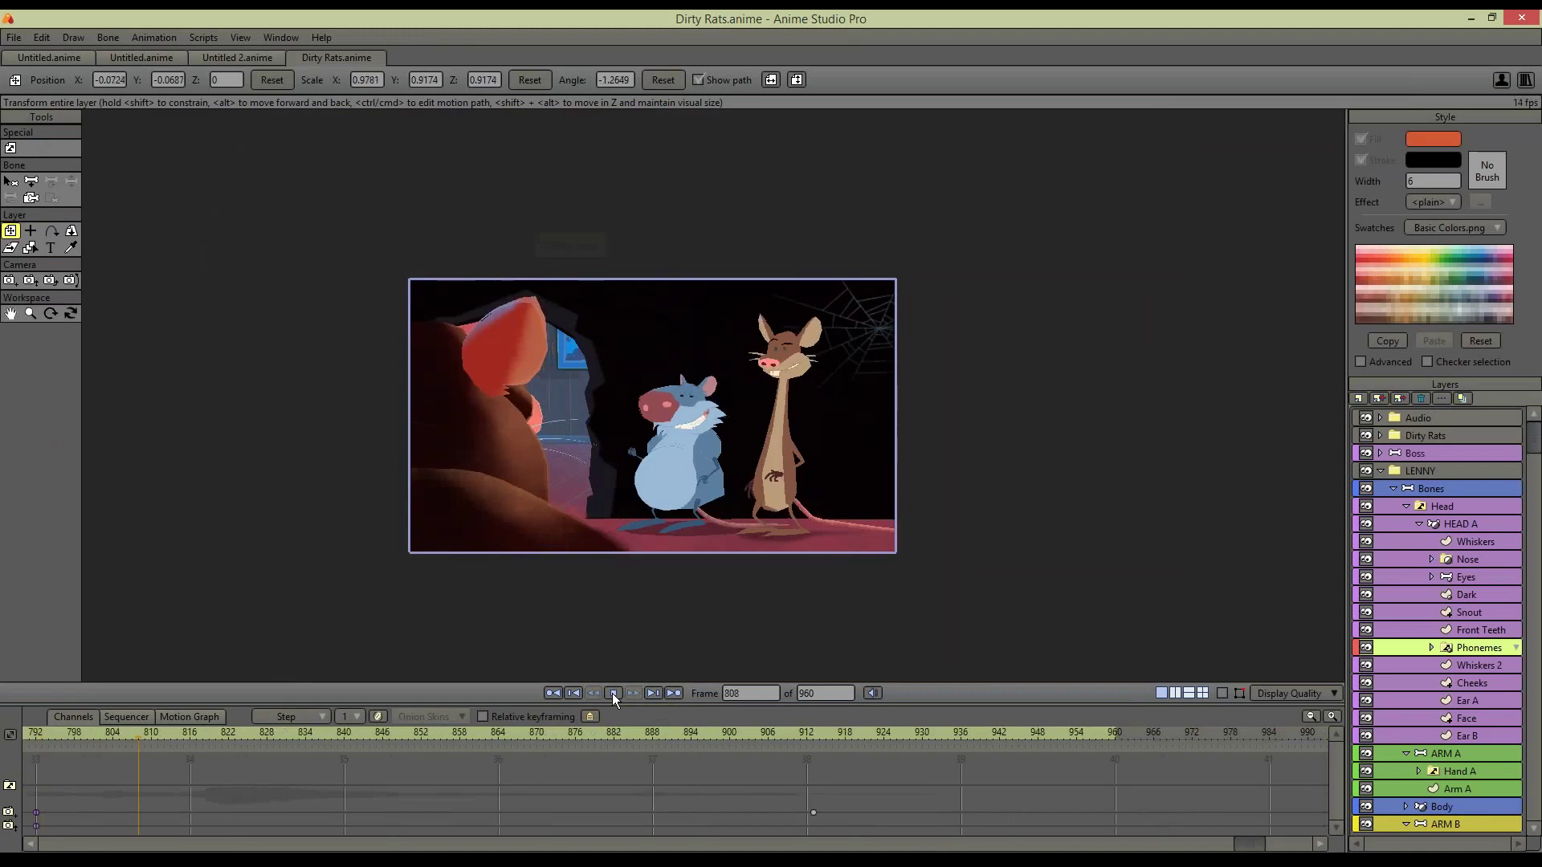
click(612, 692)
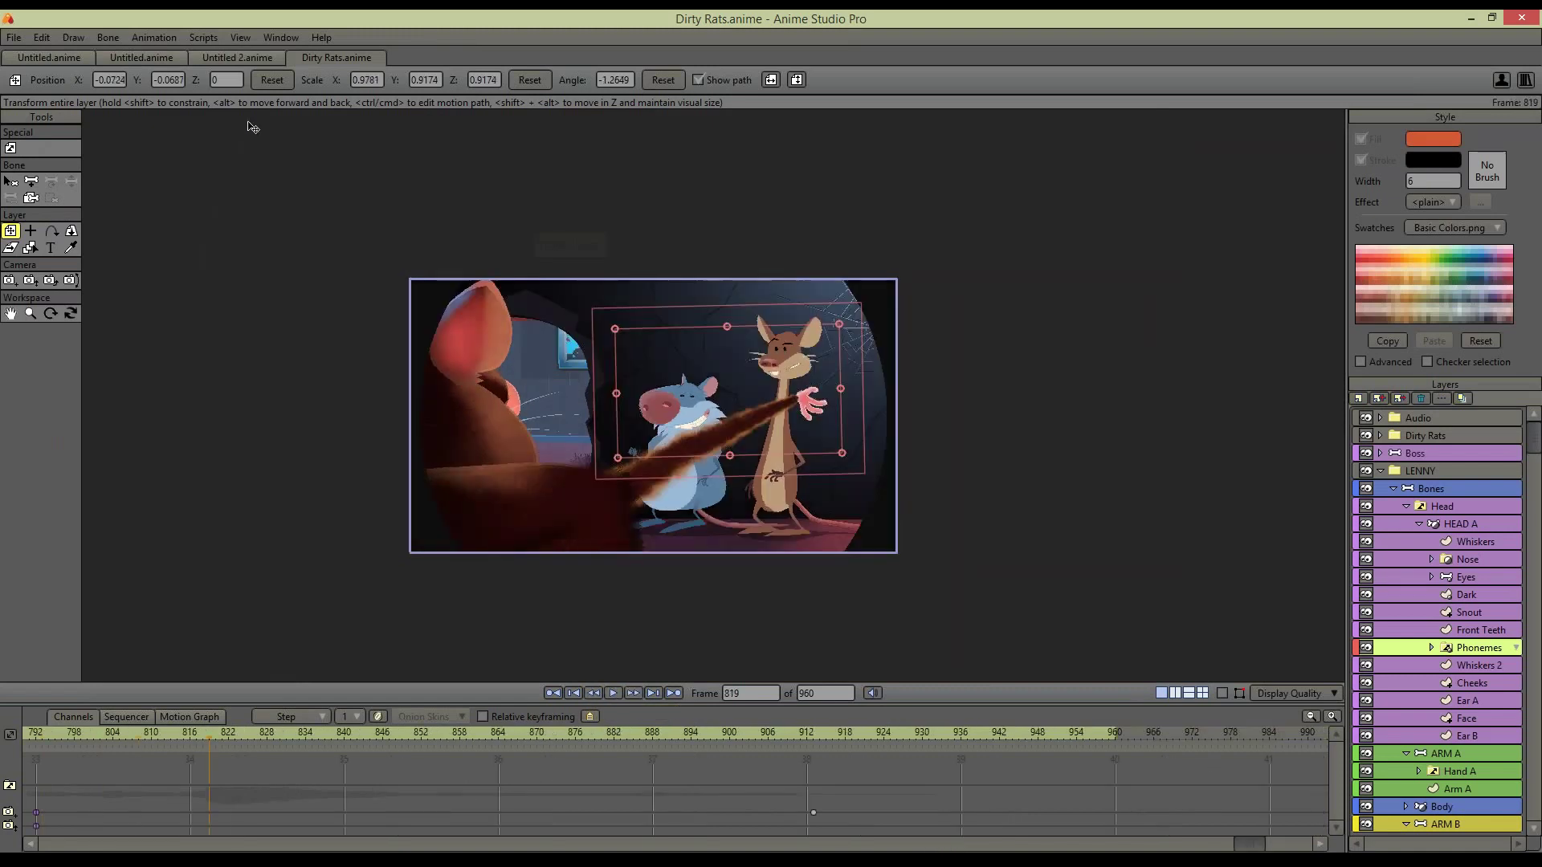
click(294, 58)
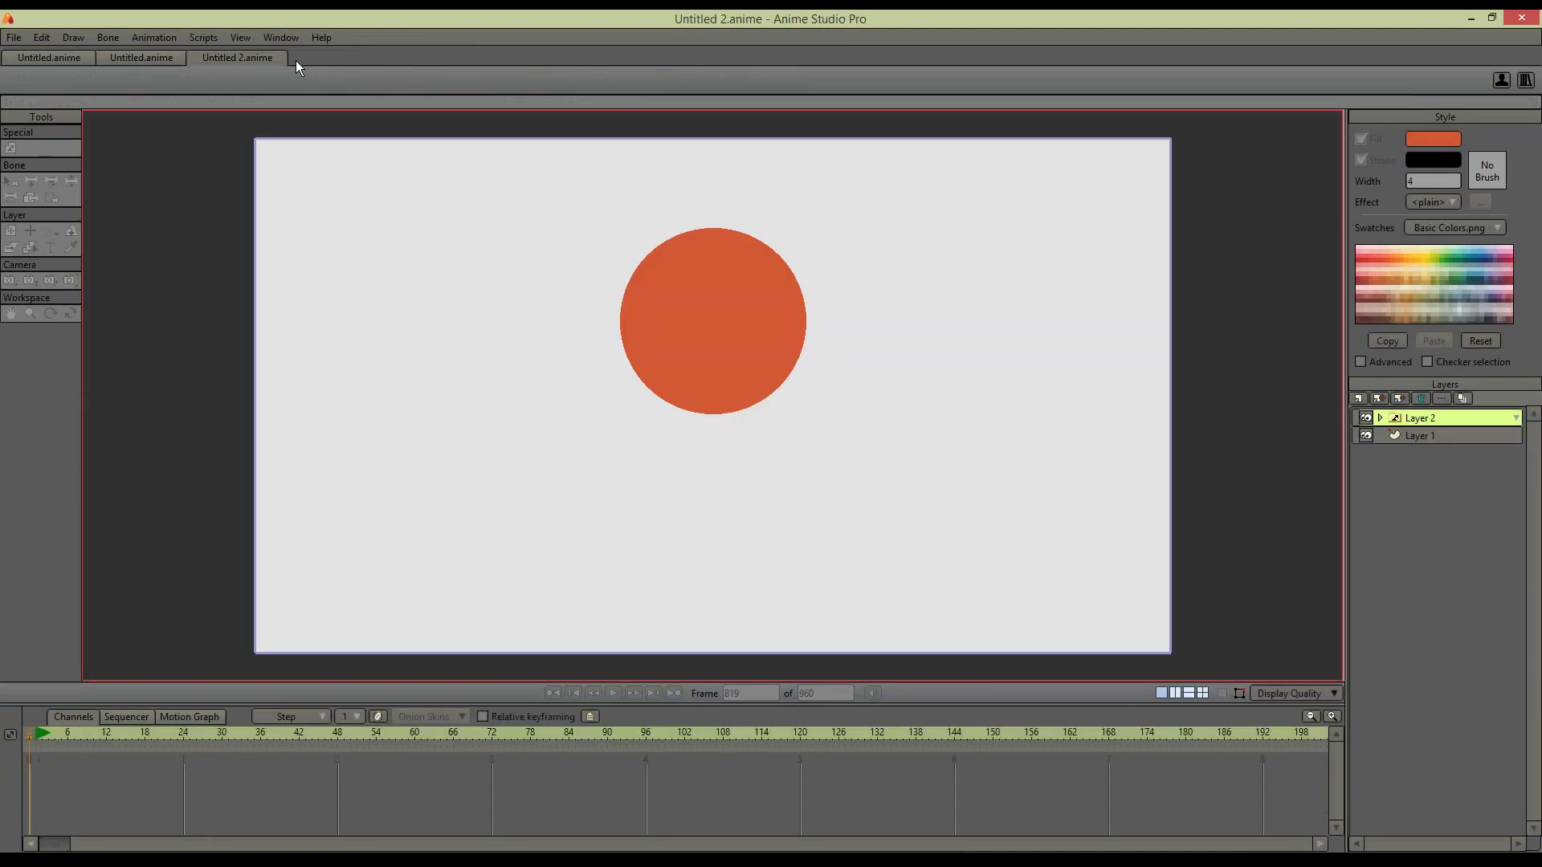
click(196, 58)
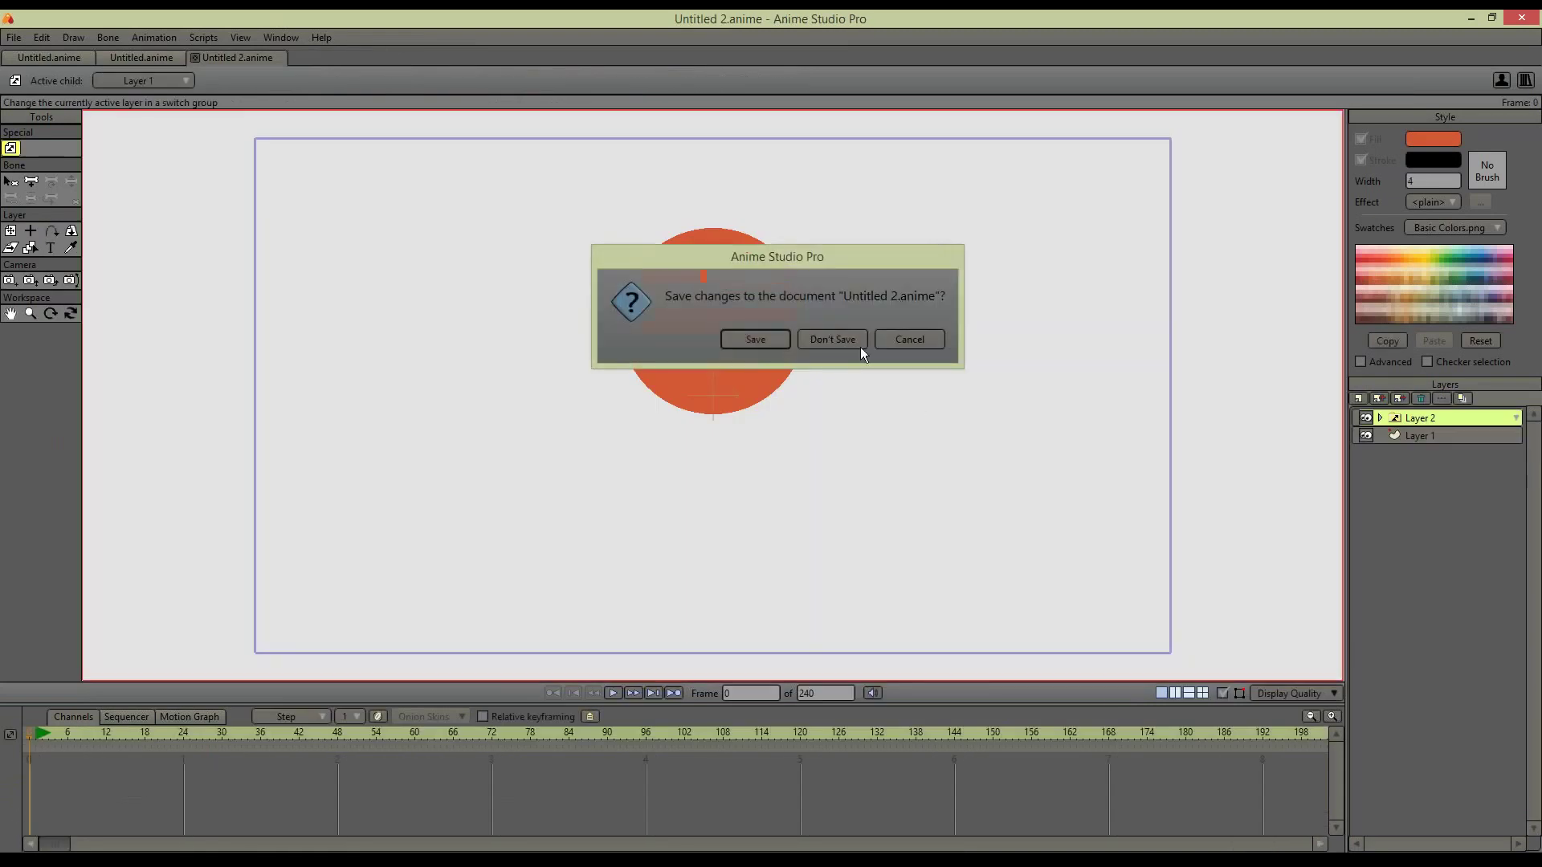
click(835, 340)
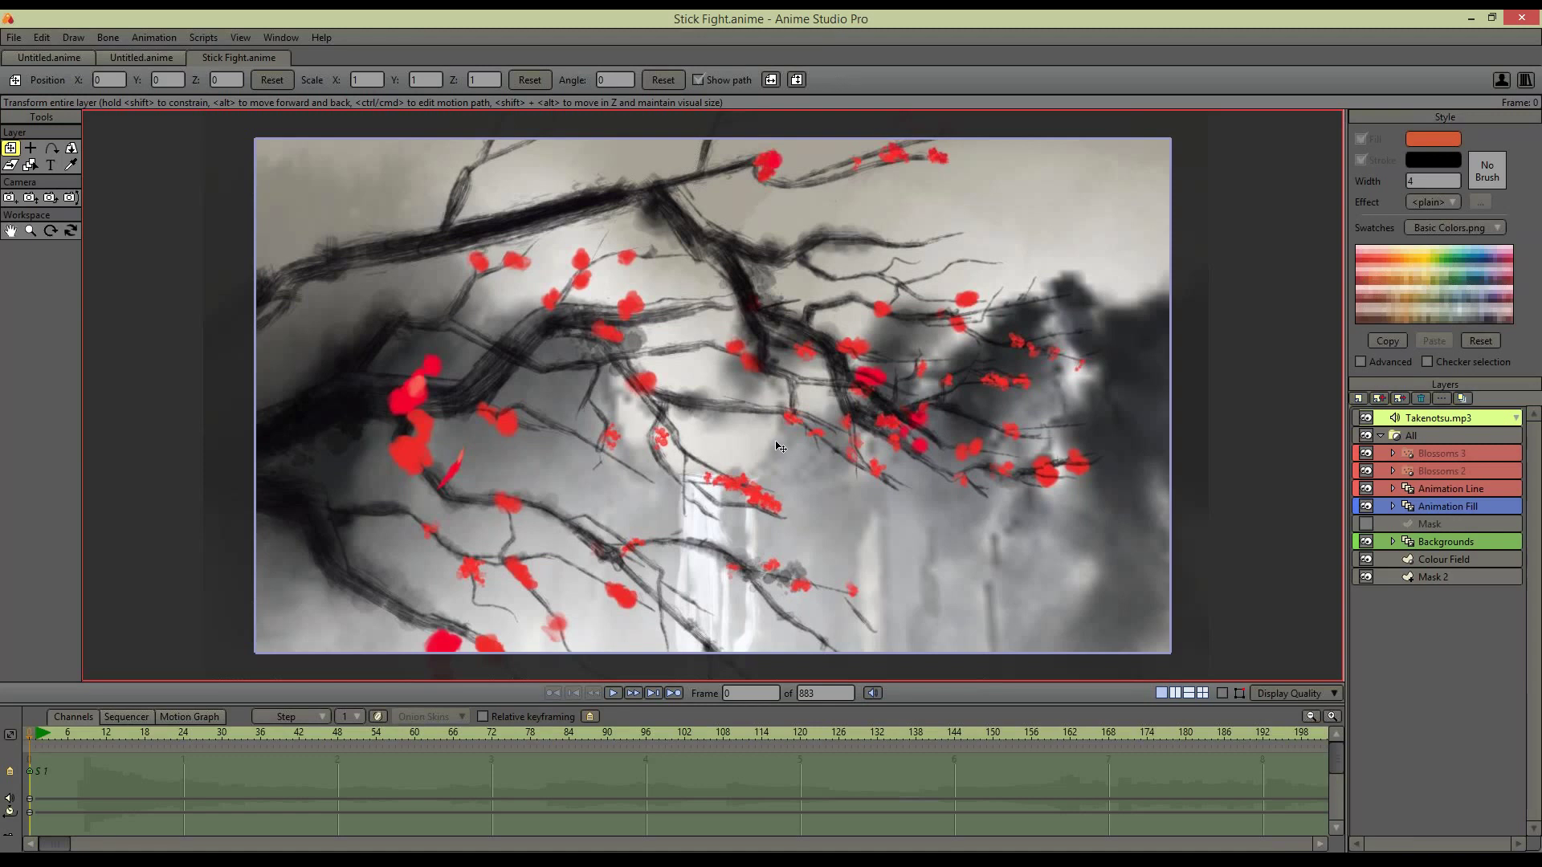
Play the Stick Fight animation from the beginning to about frame 754, pausing at frame 401
click(613, 693)
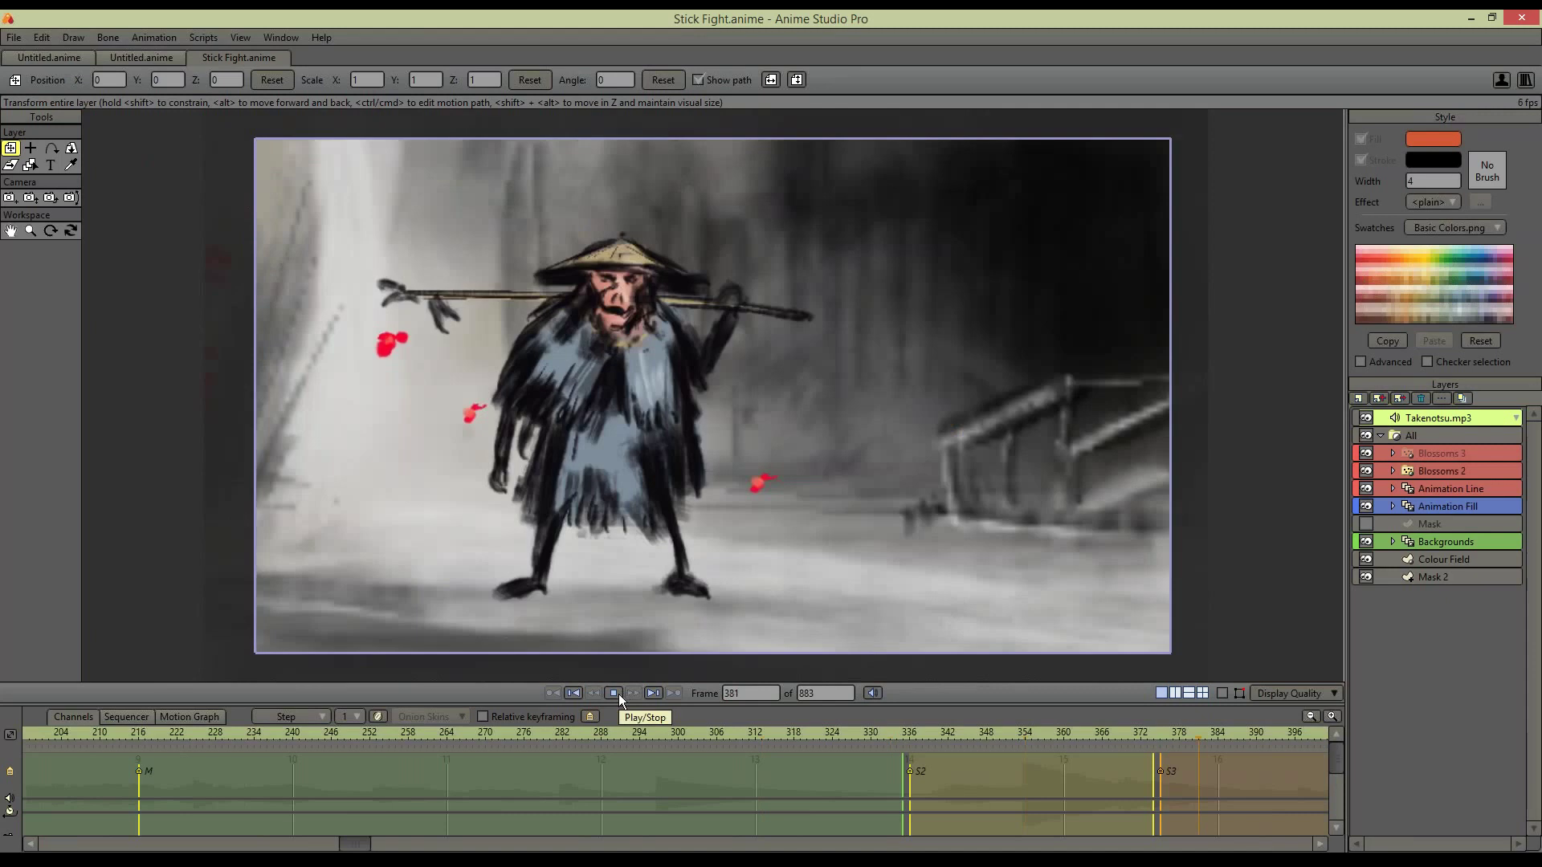
click(618, 693)
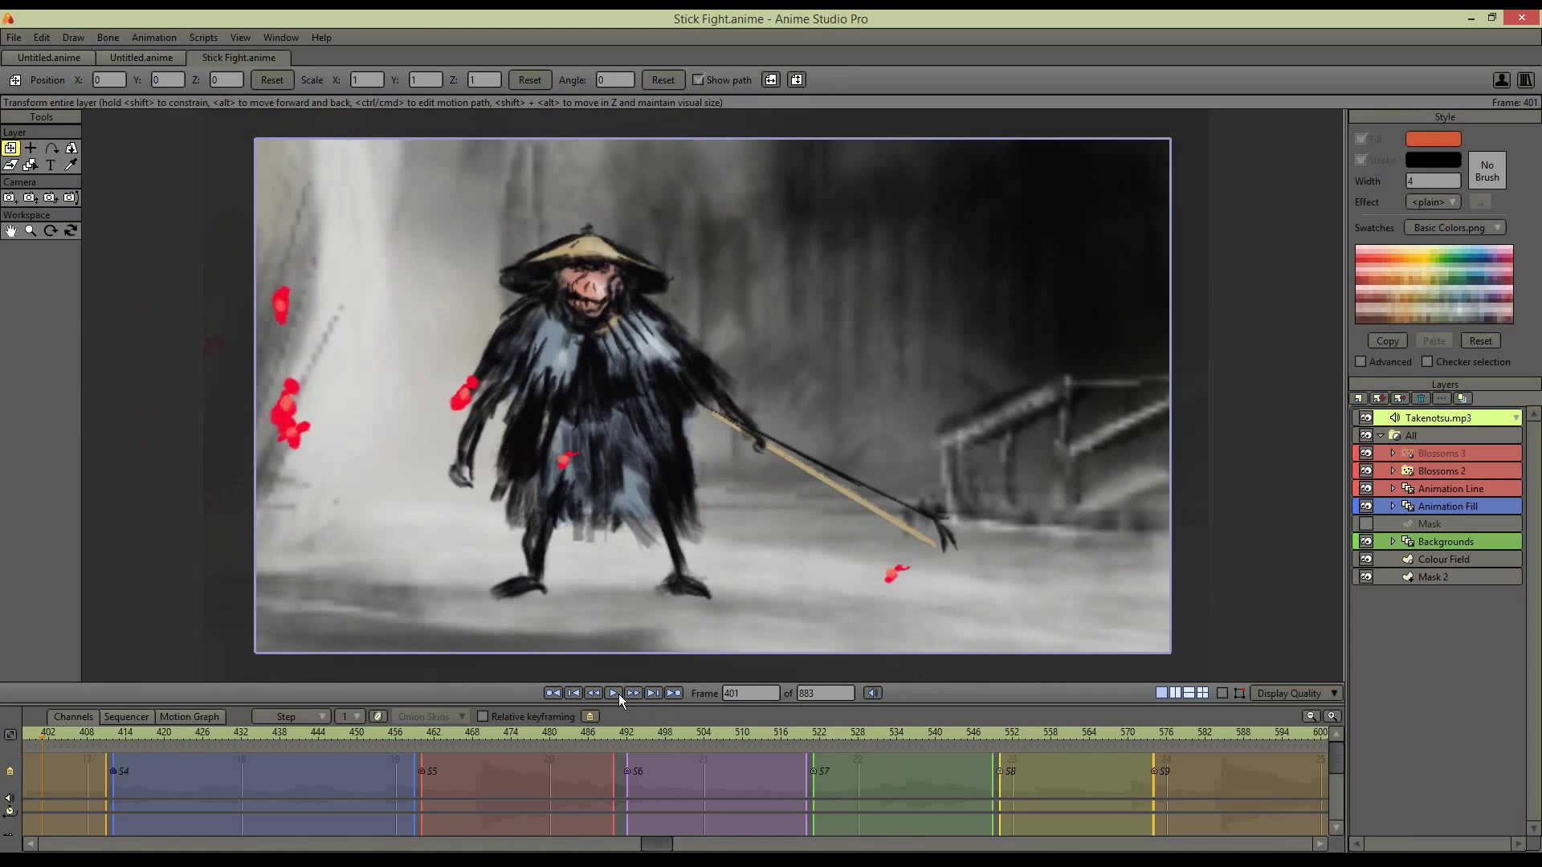
click(614, 693)
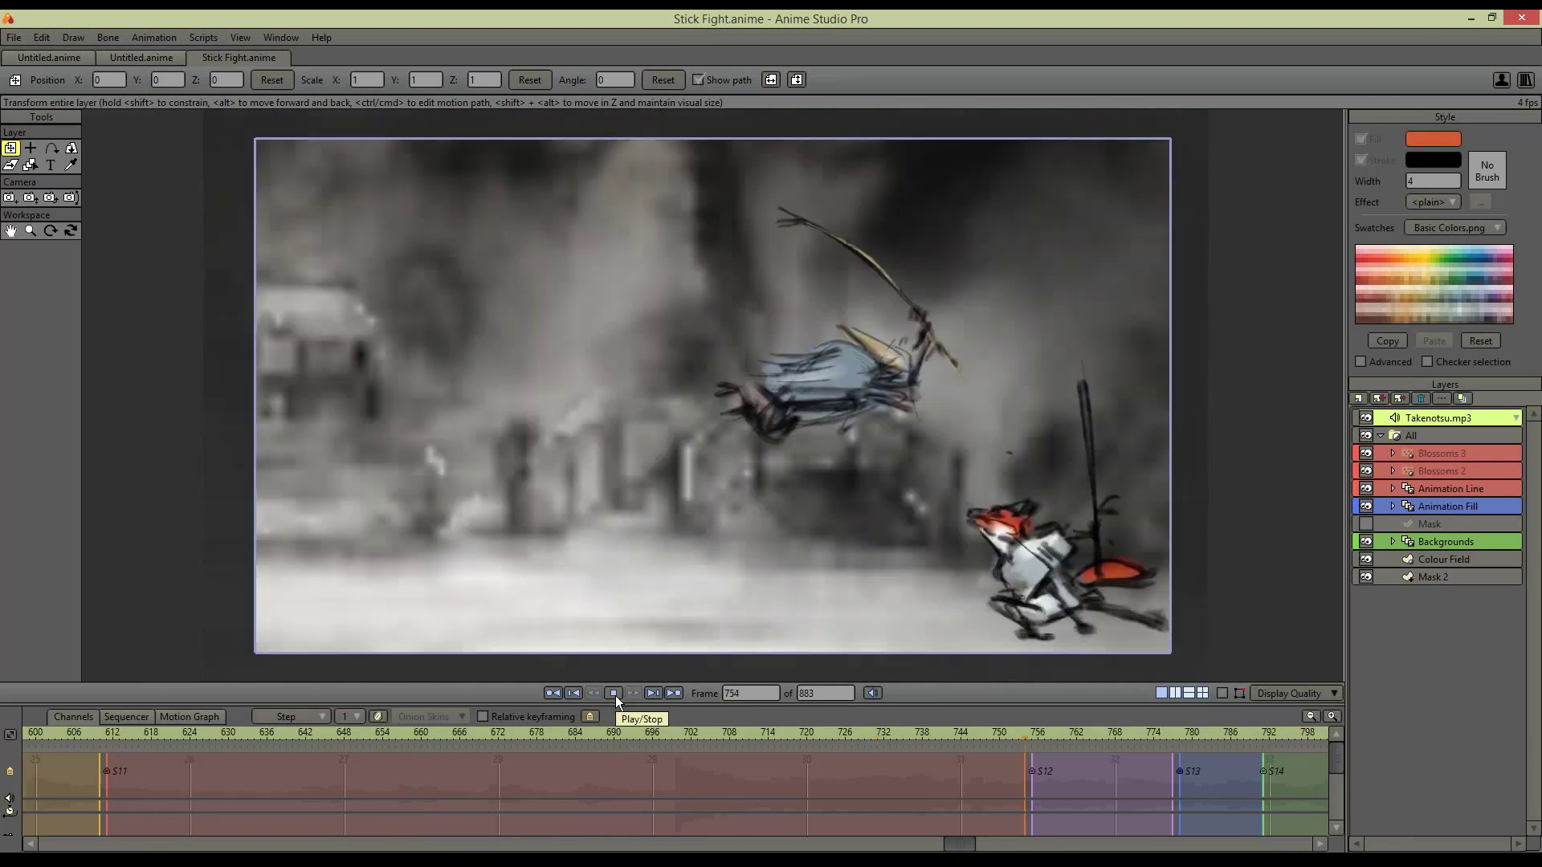
click(613, 693)
Review individual frames of the Stick Fight shots, from frame 776 back through shot S11 to frame 583 in shot S9
click(1165, 732)
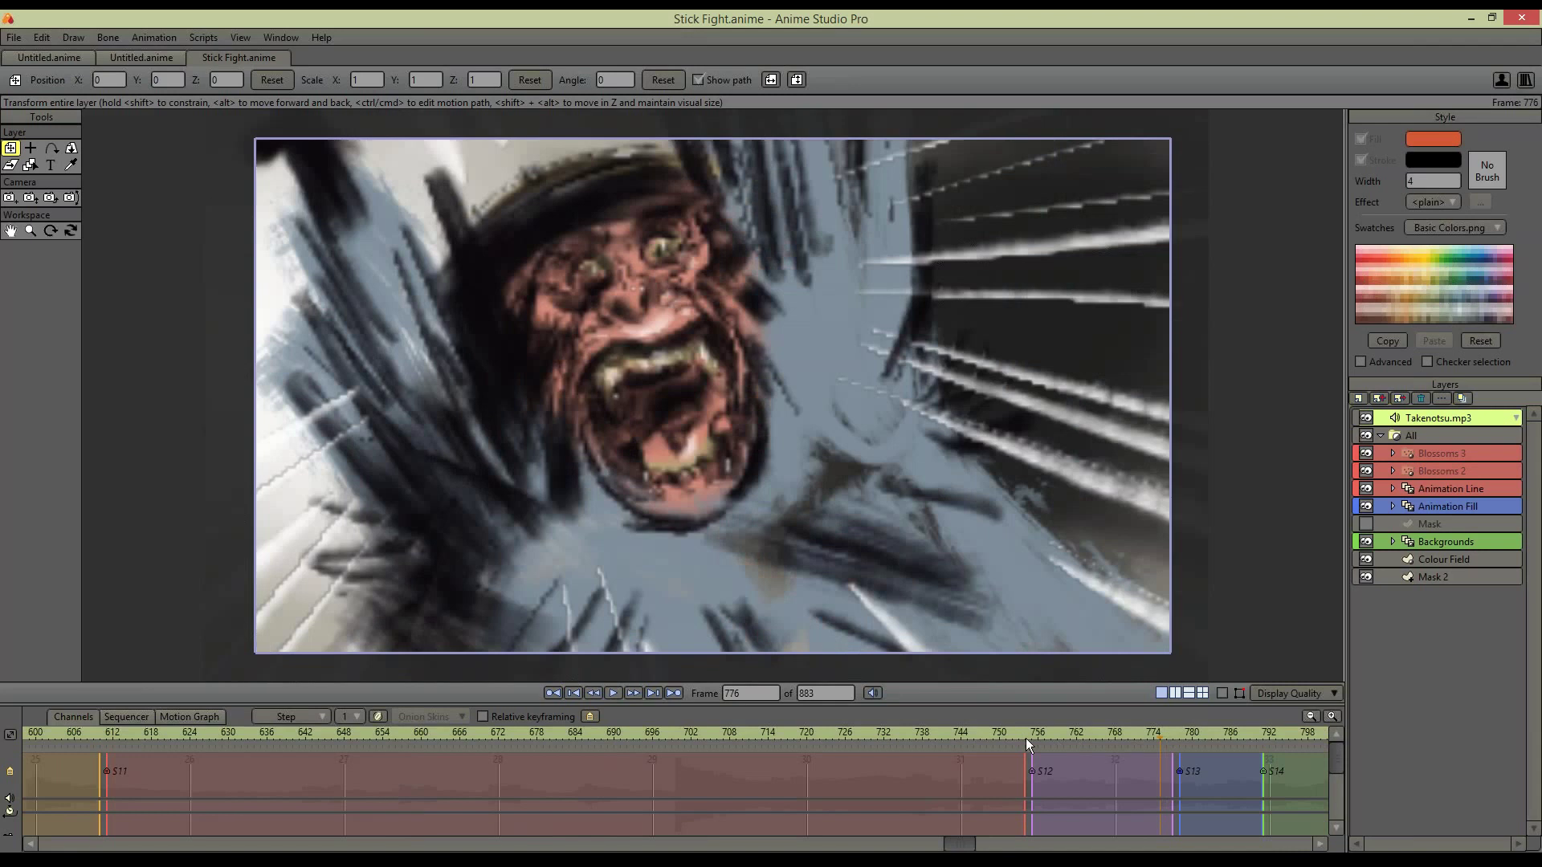
click(1028, 739)
click(412, 732)
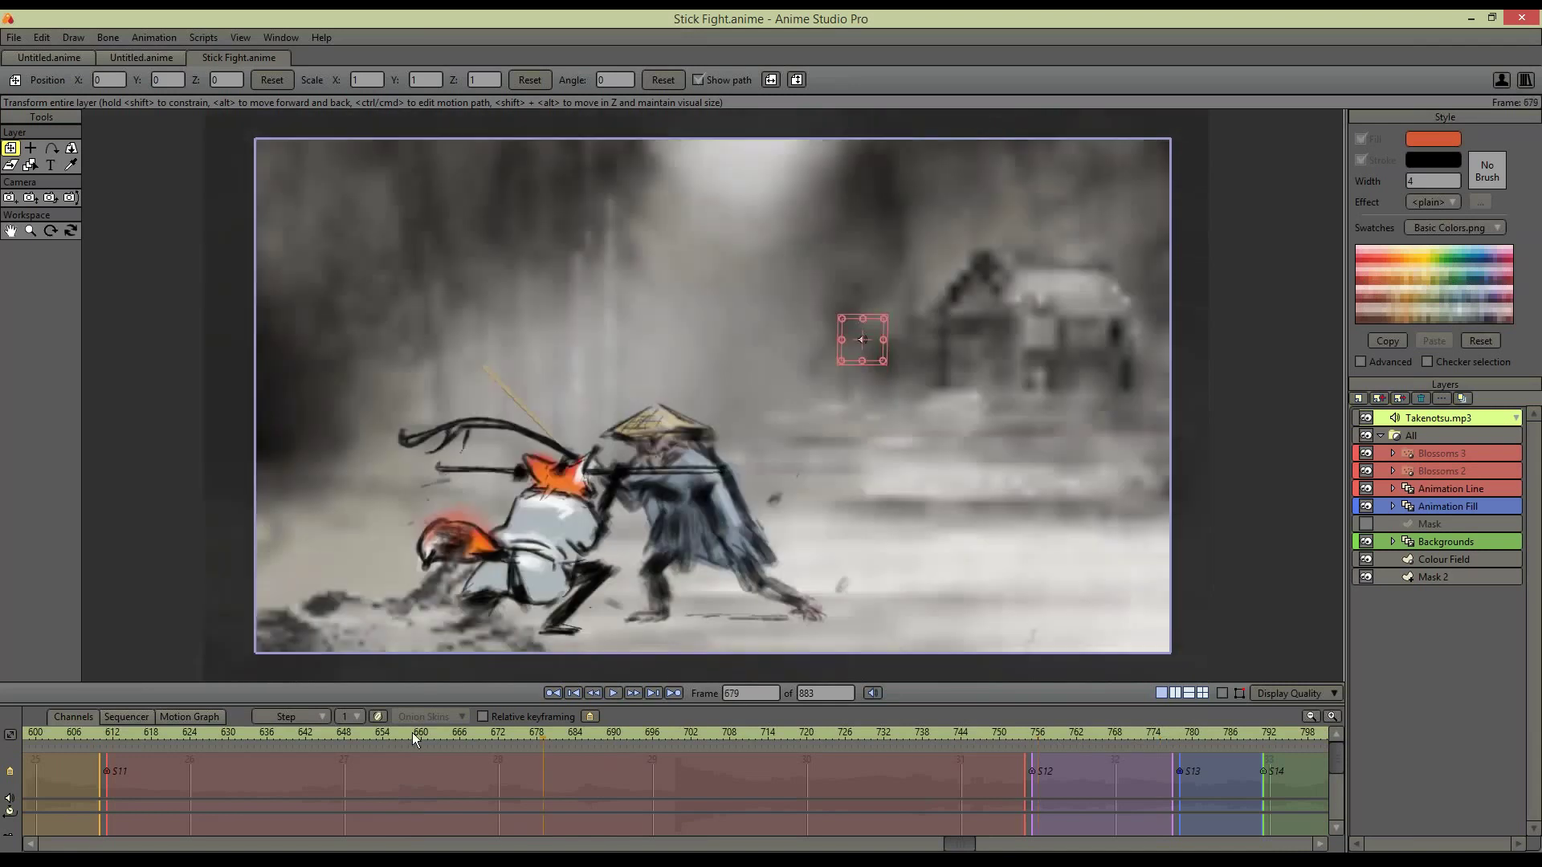
click(318, 732)
click(222, 729)
click(29, 733)
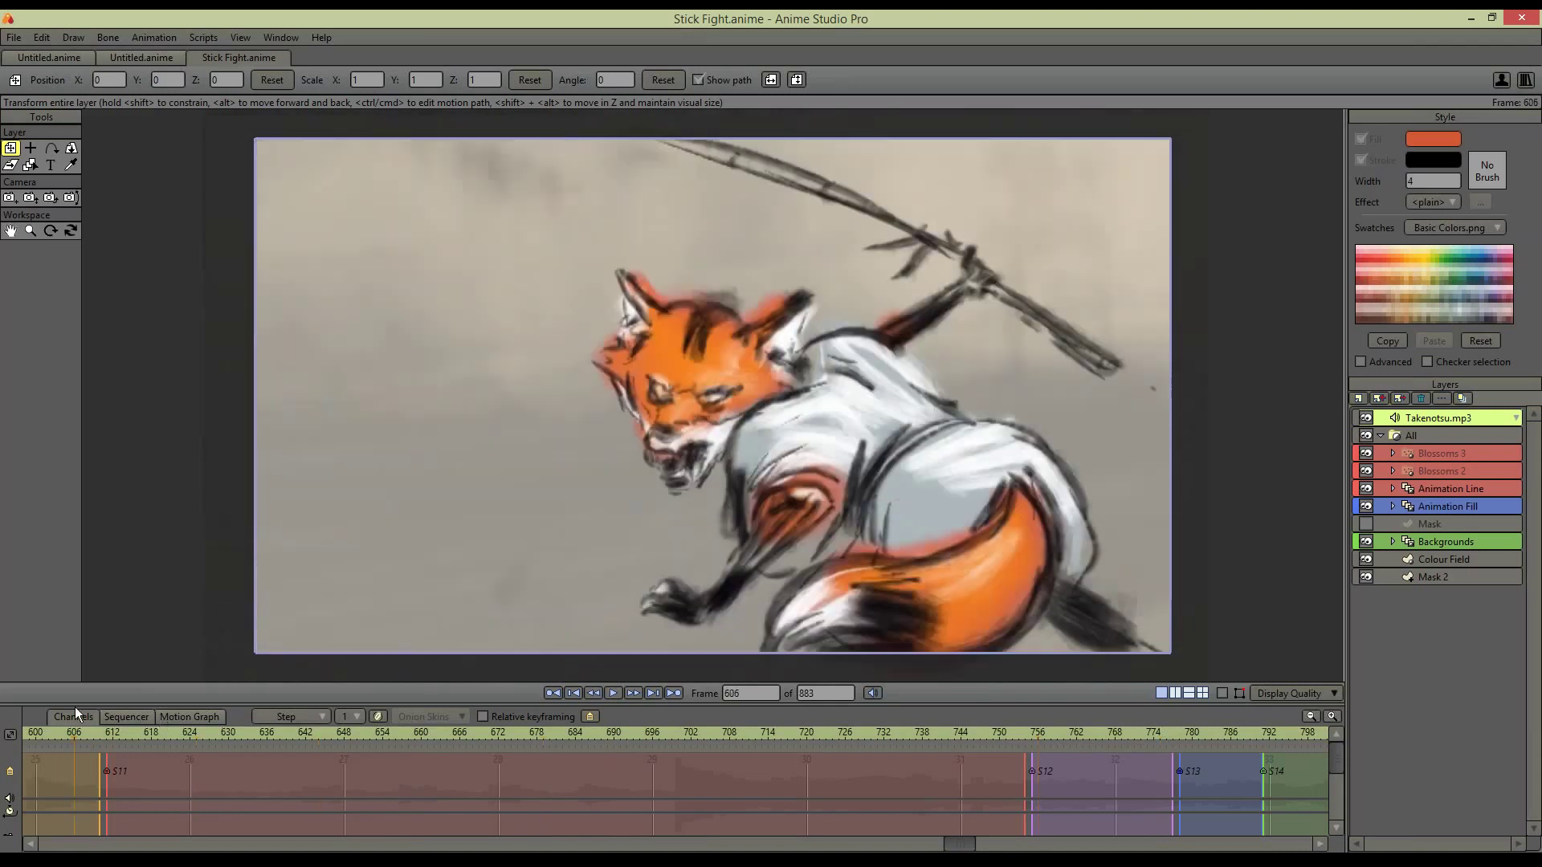
drag(28, 729, 151, 734)
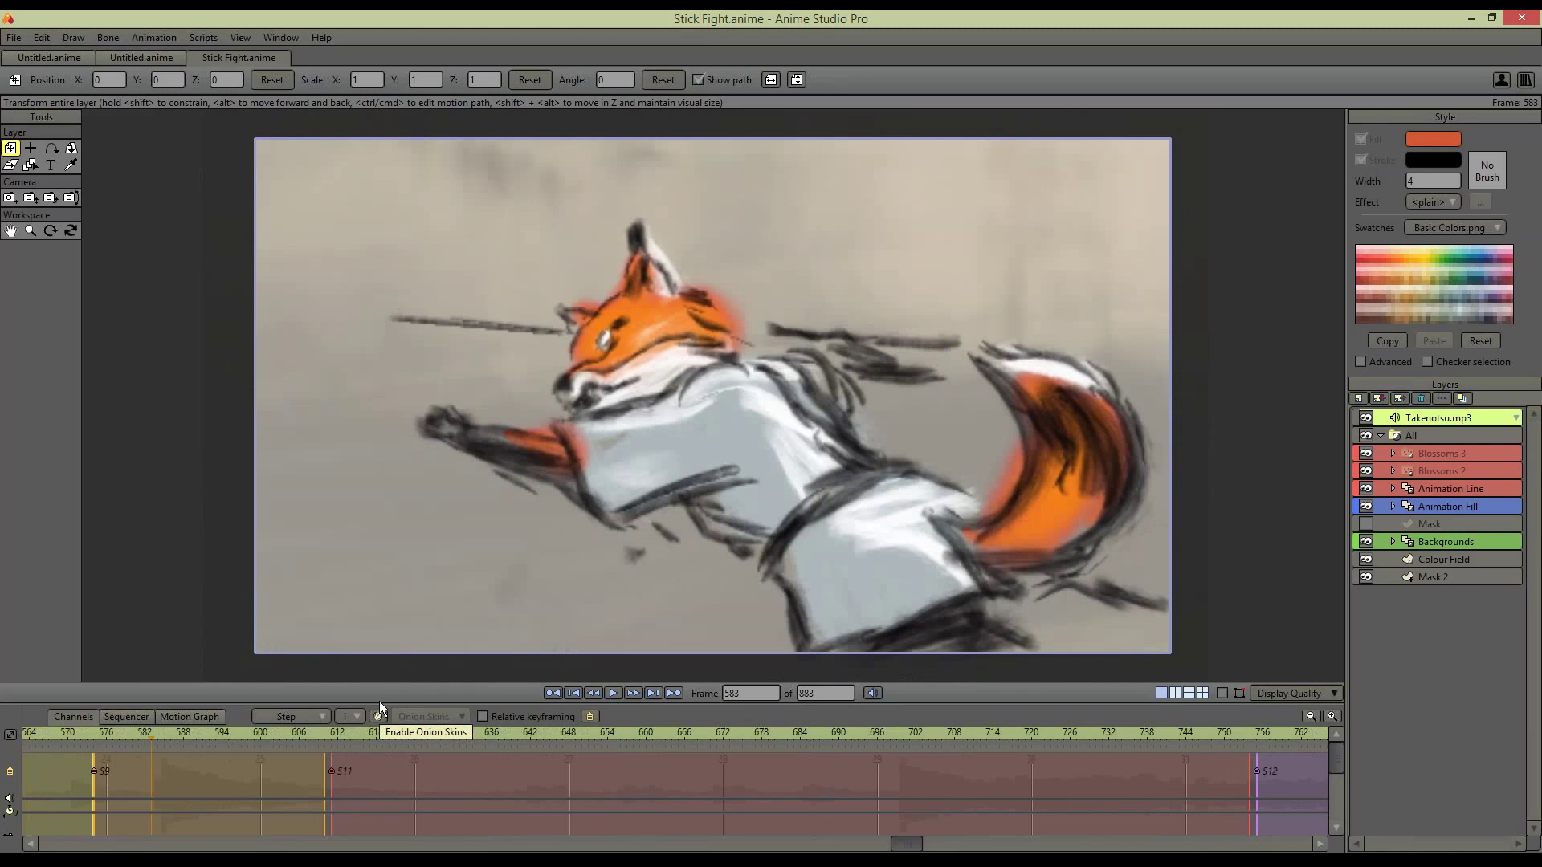
Enlarge the timeline area, go to frame 574 at the start of shot S9 and select the Animation Line layer
drag(384, 681, 395, 601)
click(94, 648)
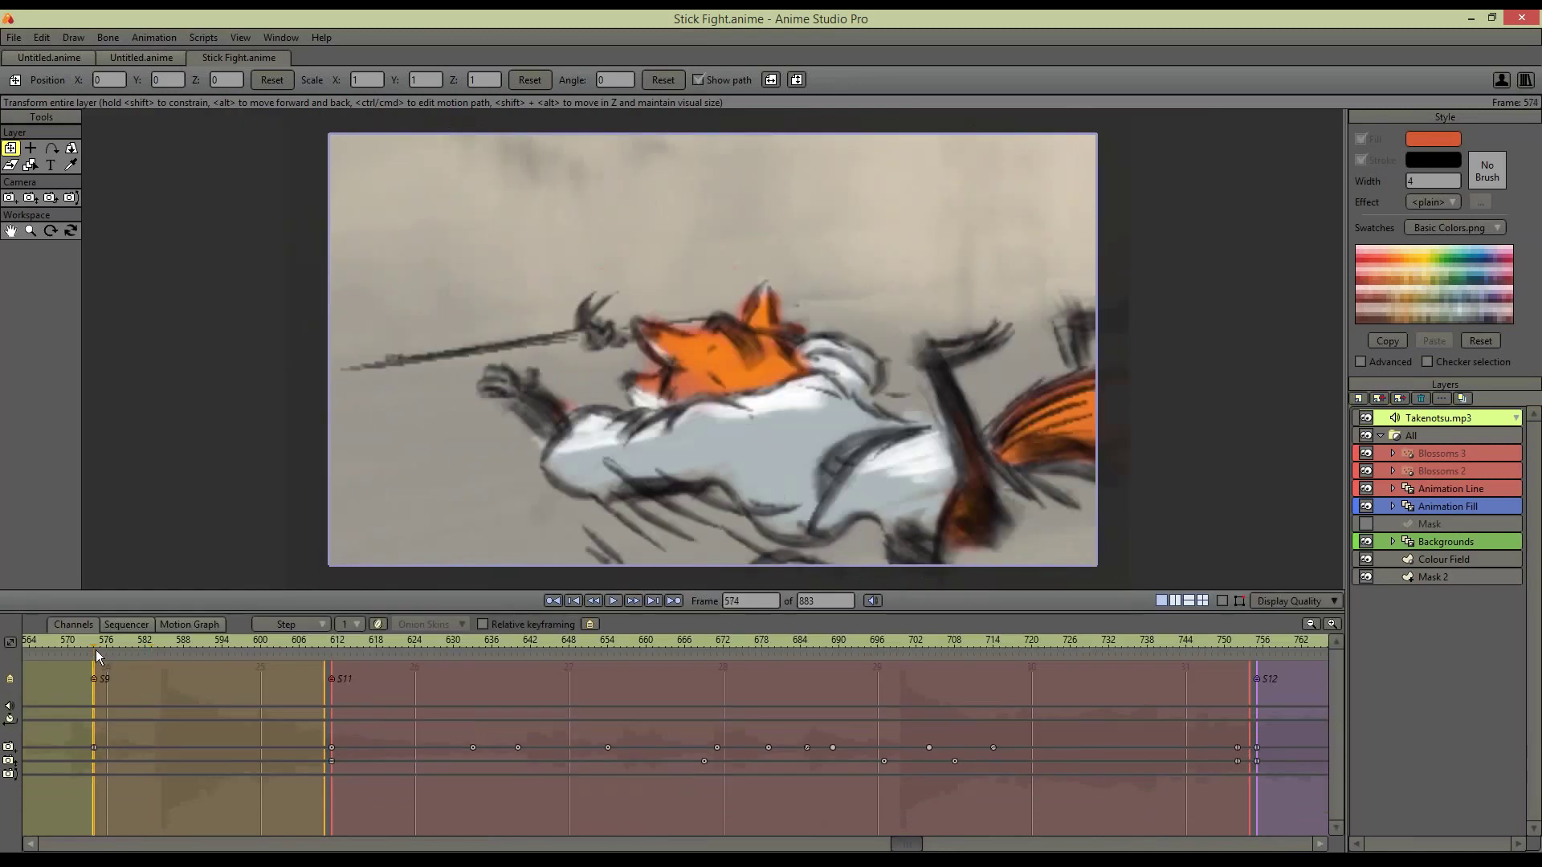
click(1488, 490)
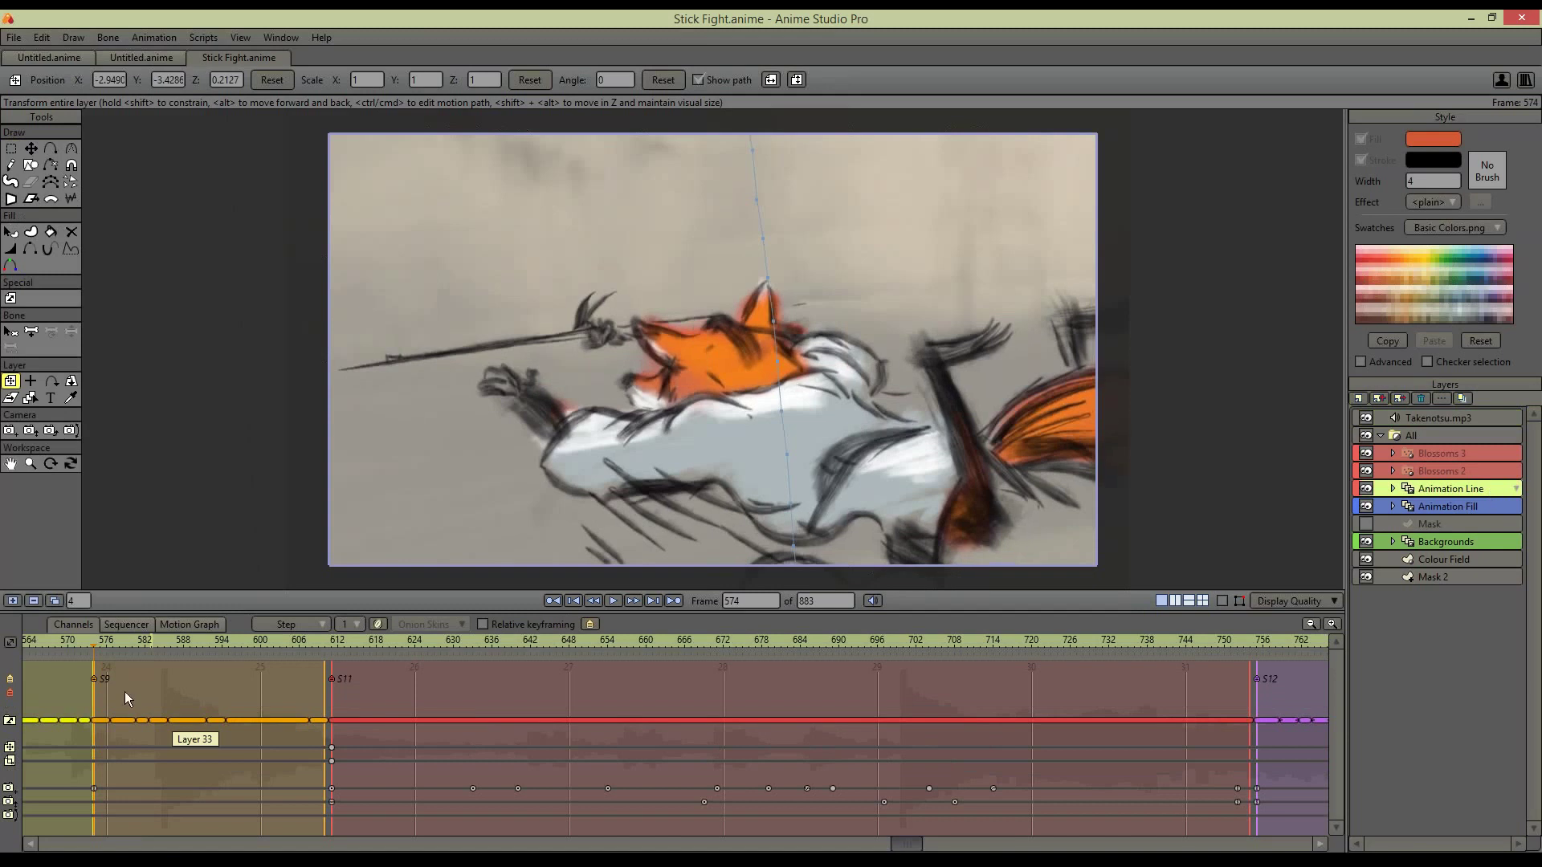
Scrub through the fox drawings of shot S9 up to frame 596 to examine the frame-by-frame timing
click(106, 639)
mouse_move(127, 644)
mouse_down()
mouse_move(297, 666)
mouse_move(137, 662)
mouse_move(305, 663)
mouse_move(85, 643)
mouse_move(150, 653)
mouse_up()
mouse_move(205, 652)
mouse_down()
mouse_move(229, 649)
mouse_move(99, 648)
mouse_move(204, 653)
mouse_up()
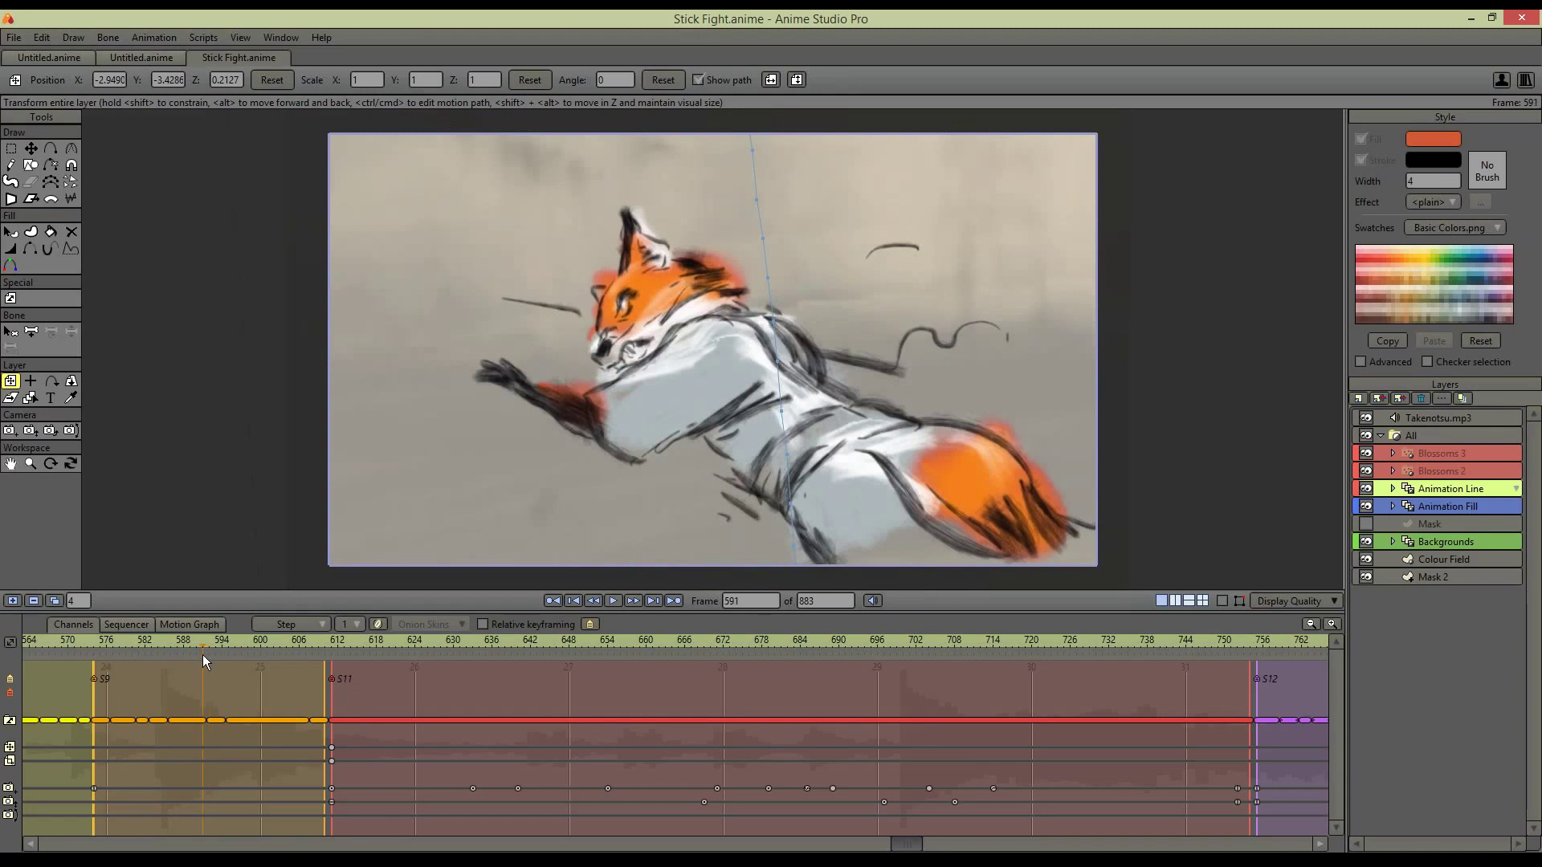
drag(203, 656, 233, 658)
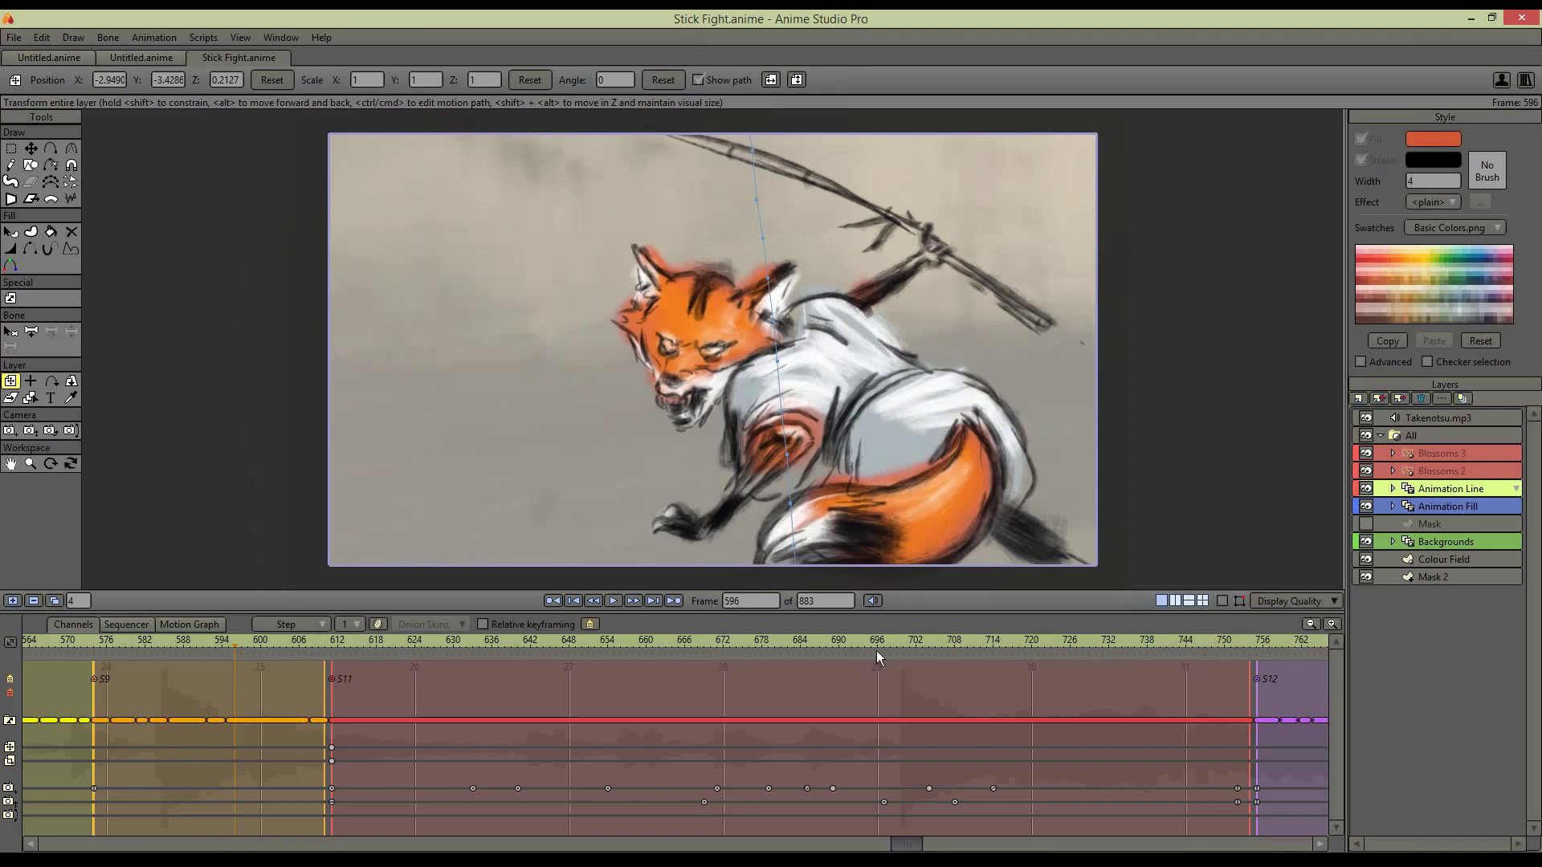
Inspect the Animation Fill and Animation Line layers at frame 596 and preview the frame as a render
click(1486, 506)
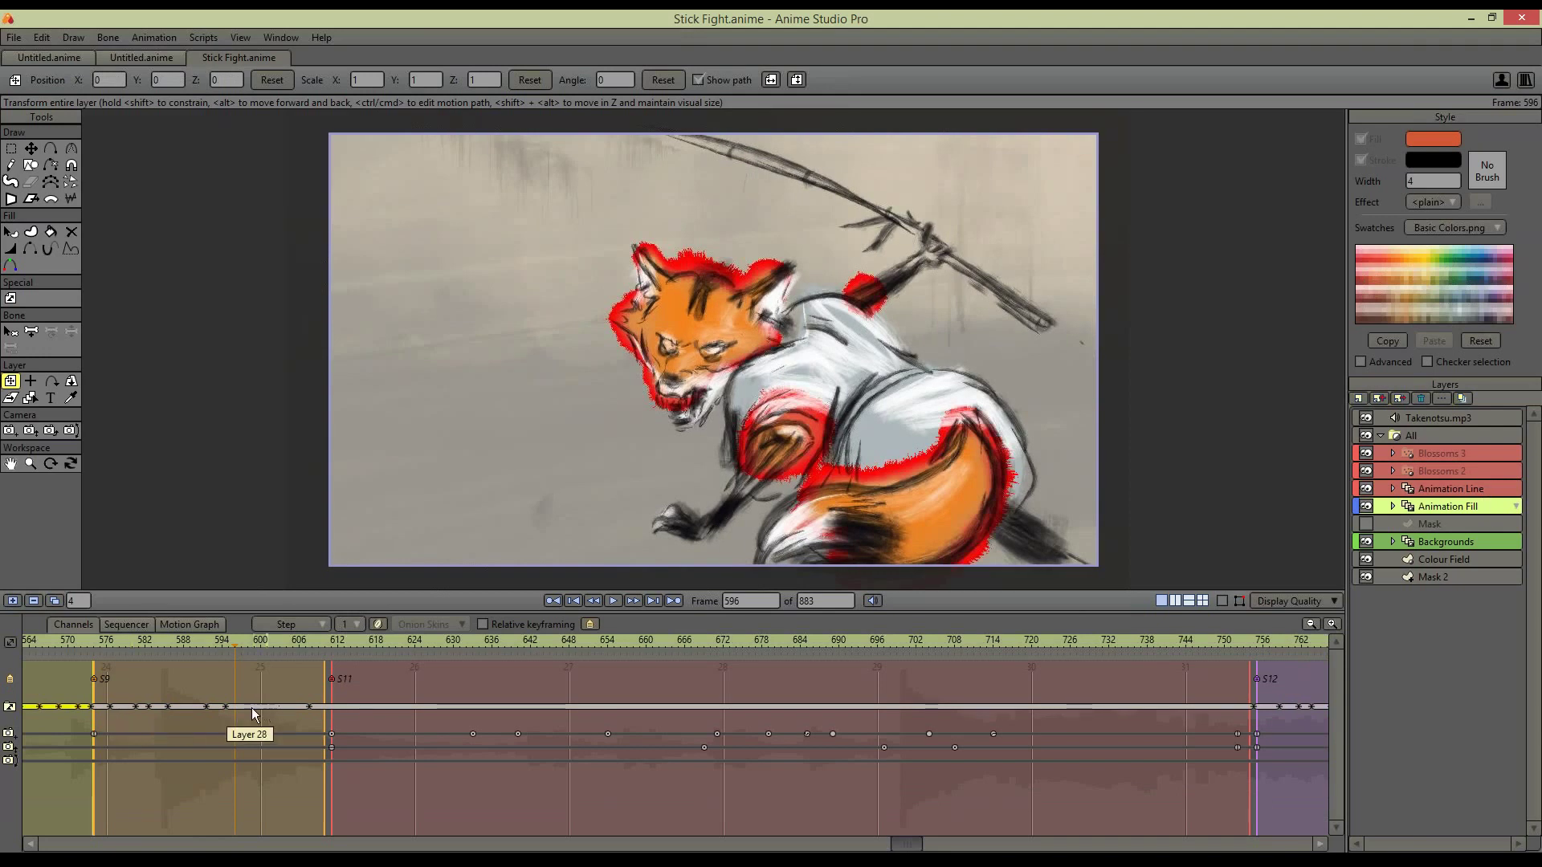
click(1463, 489)
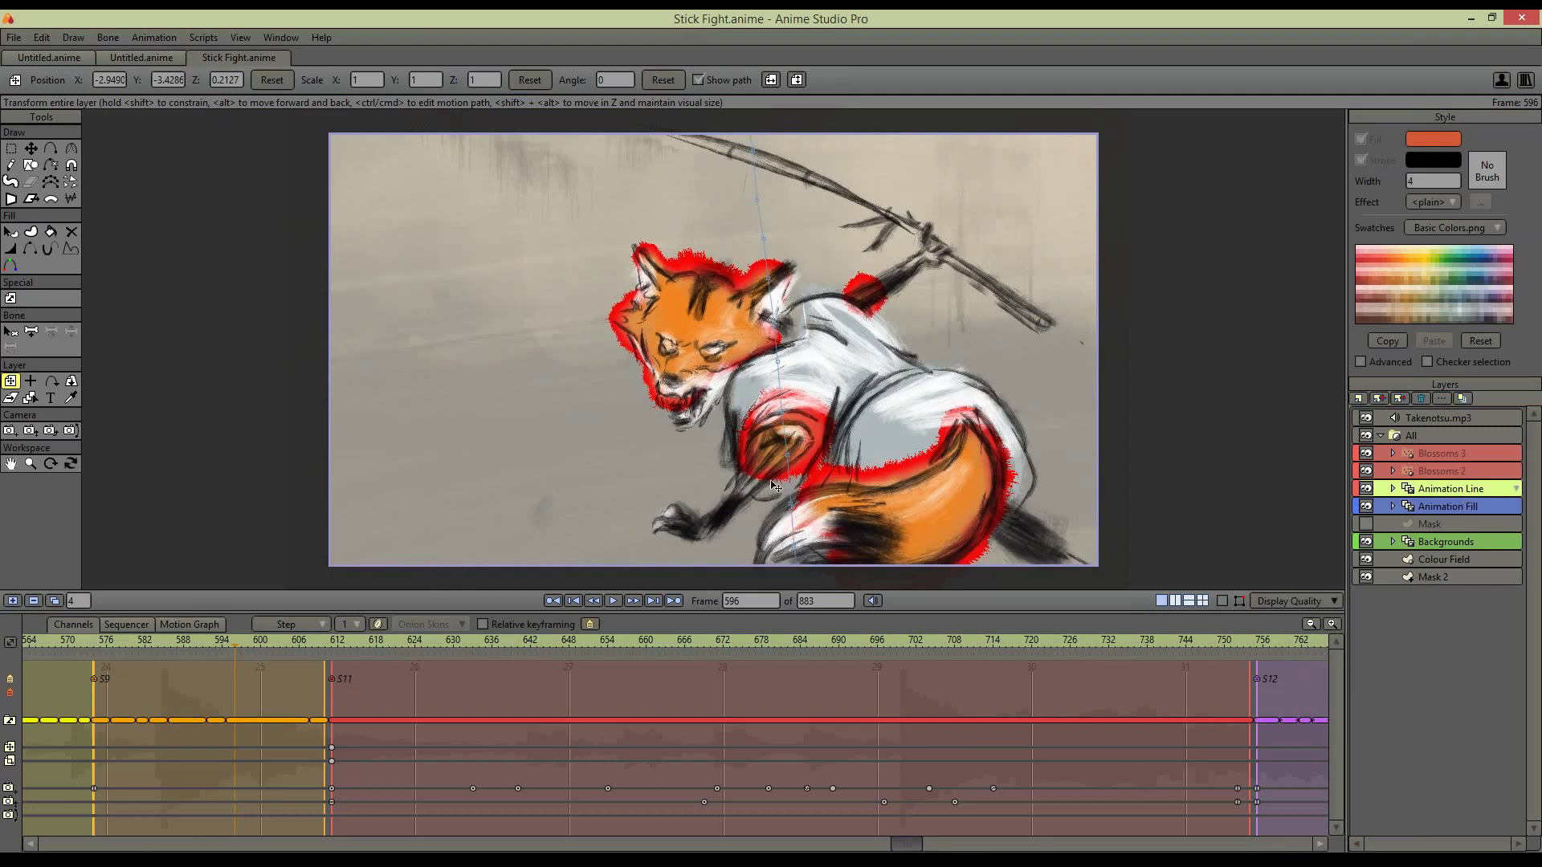
key(ctrl+r)
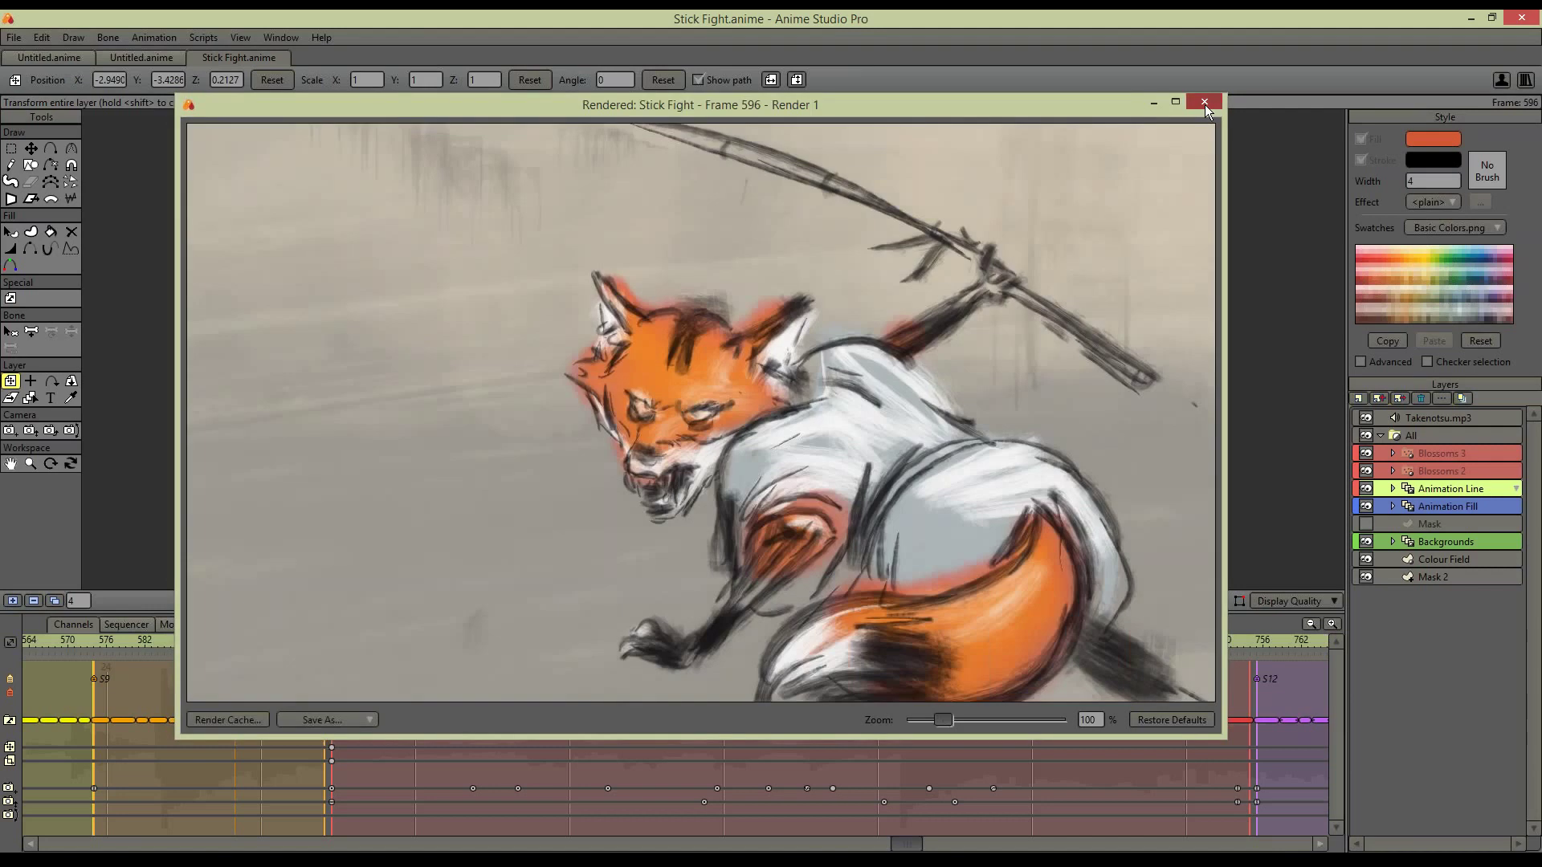
click(1204, 104)
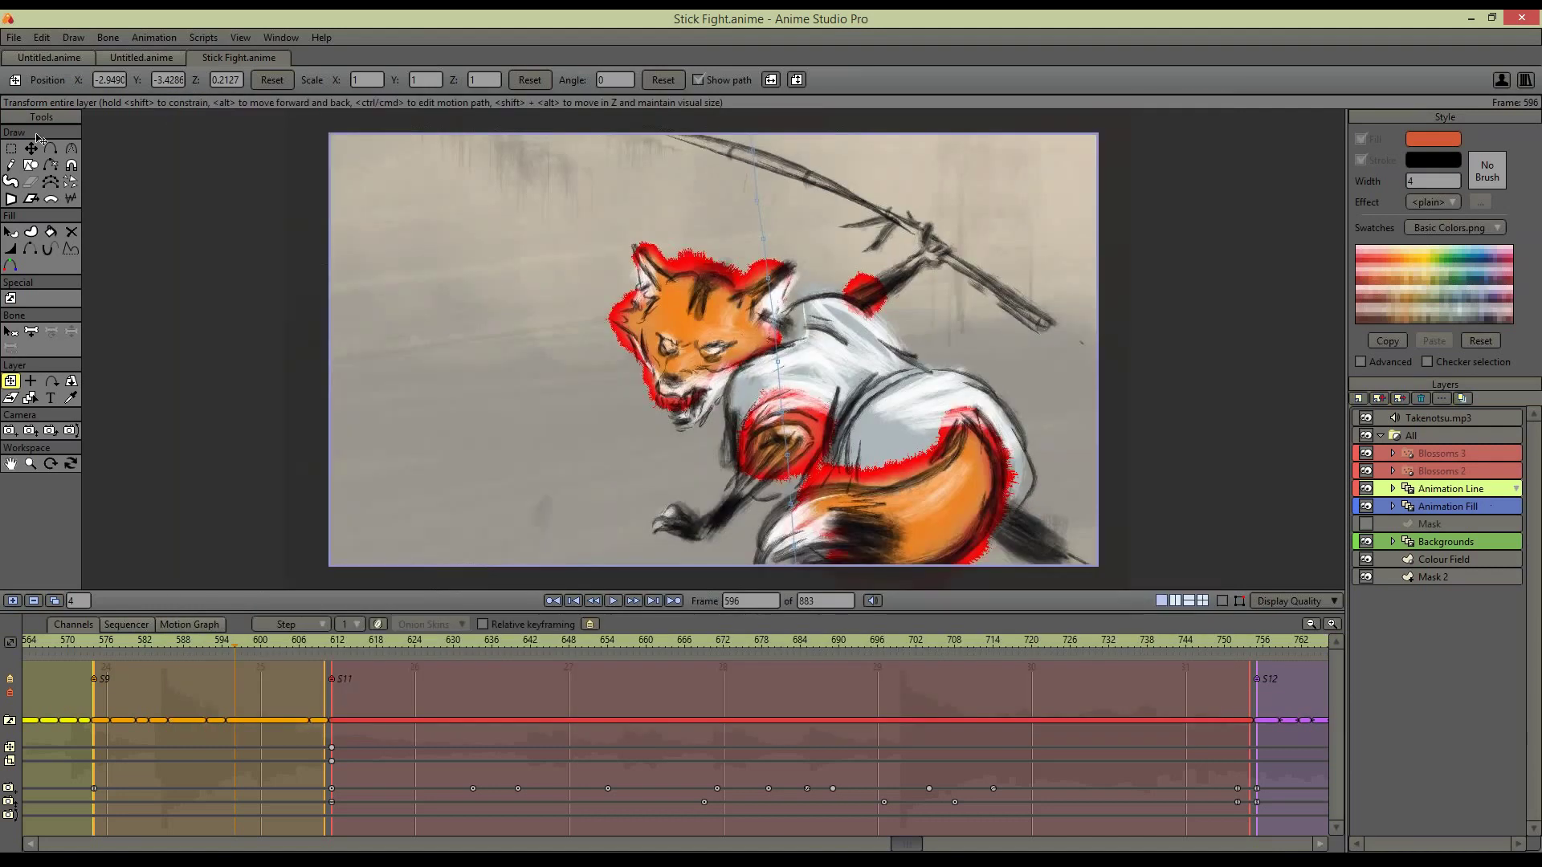
Look at the Select Points, Select Shape and Freehand tools with their options
click(10, 149)
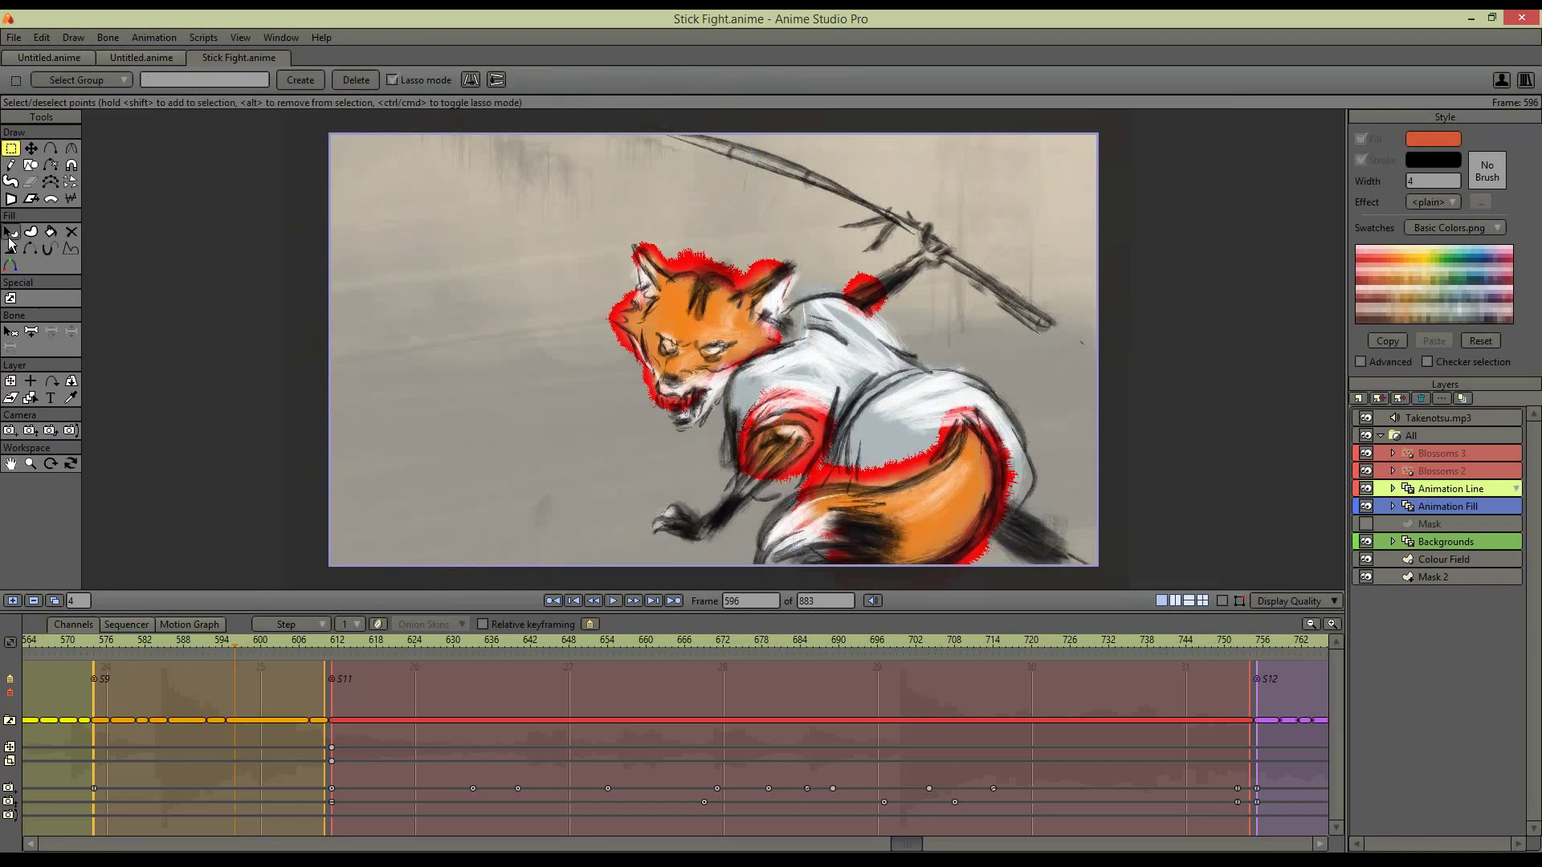
click(11, 233)
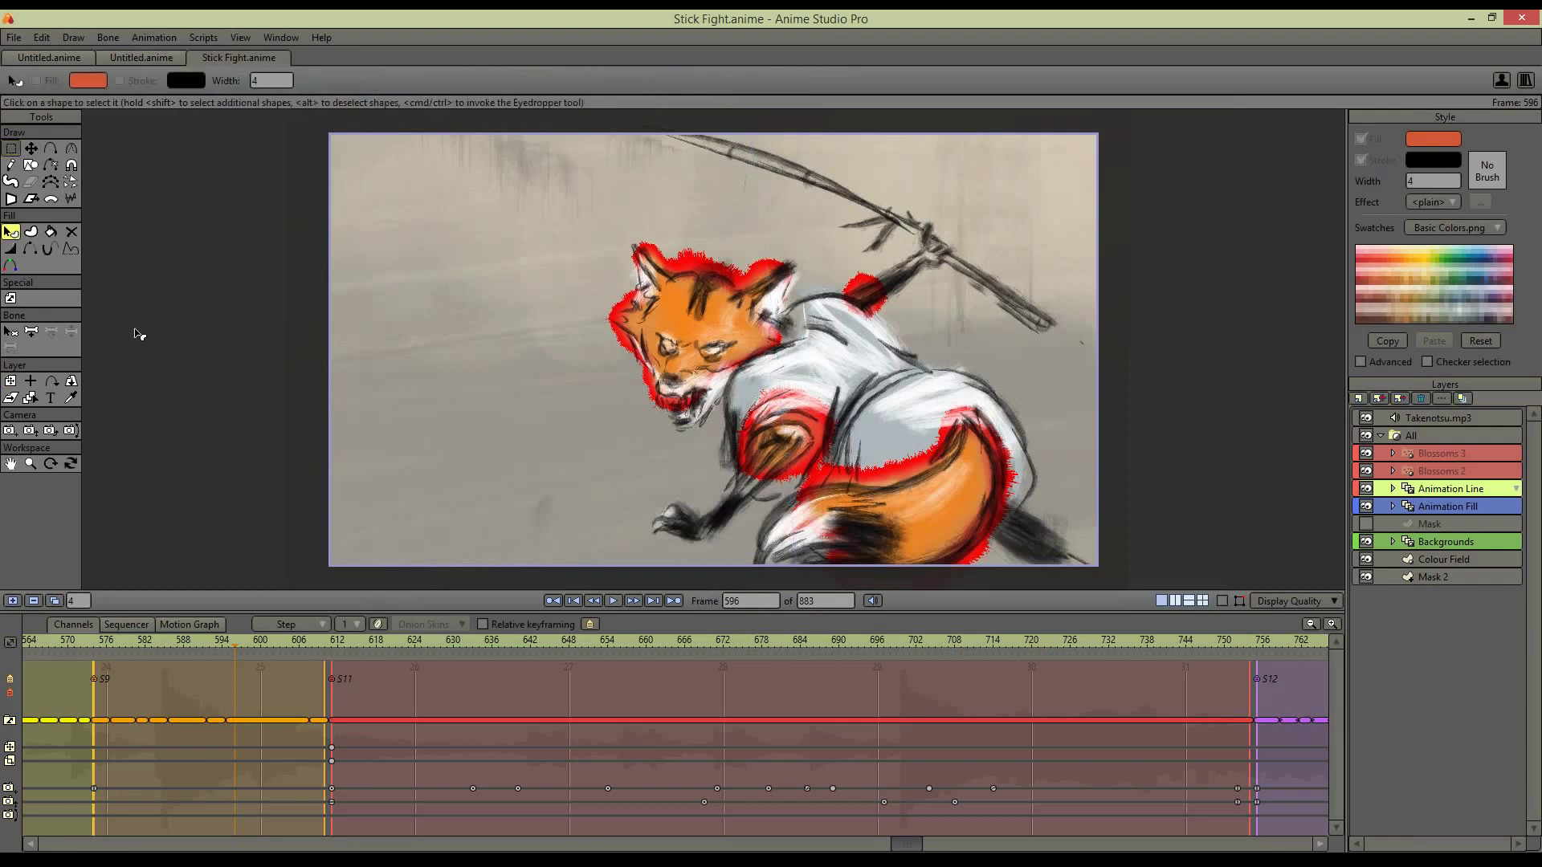
click(11, 165)
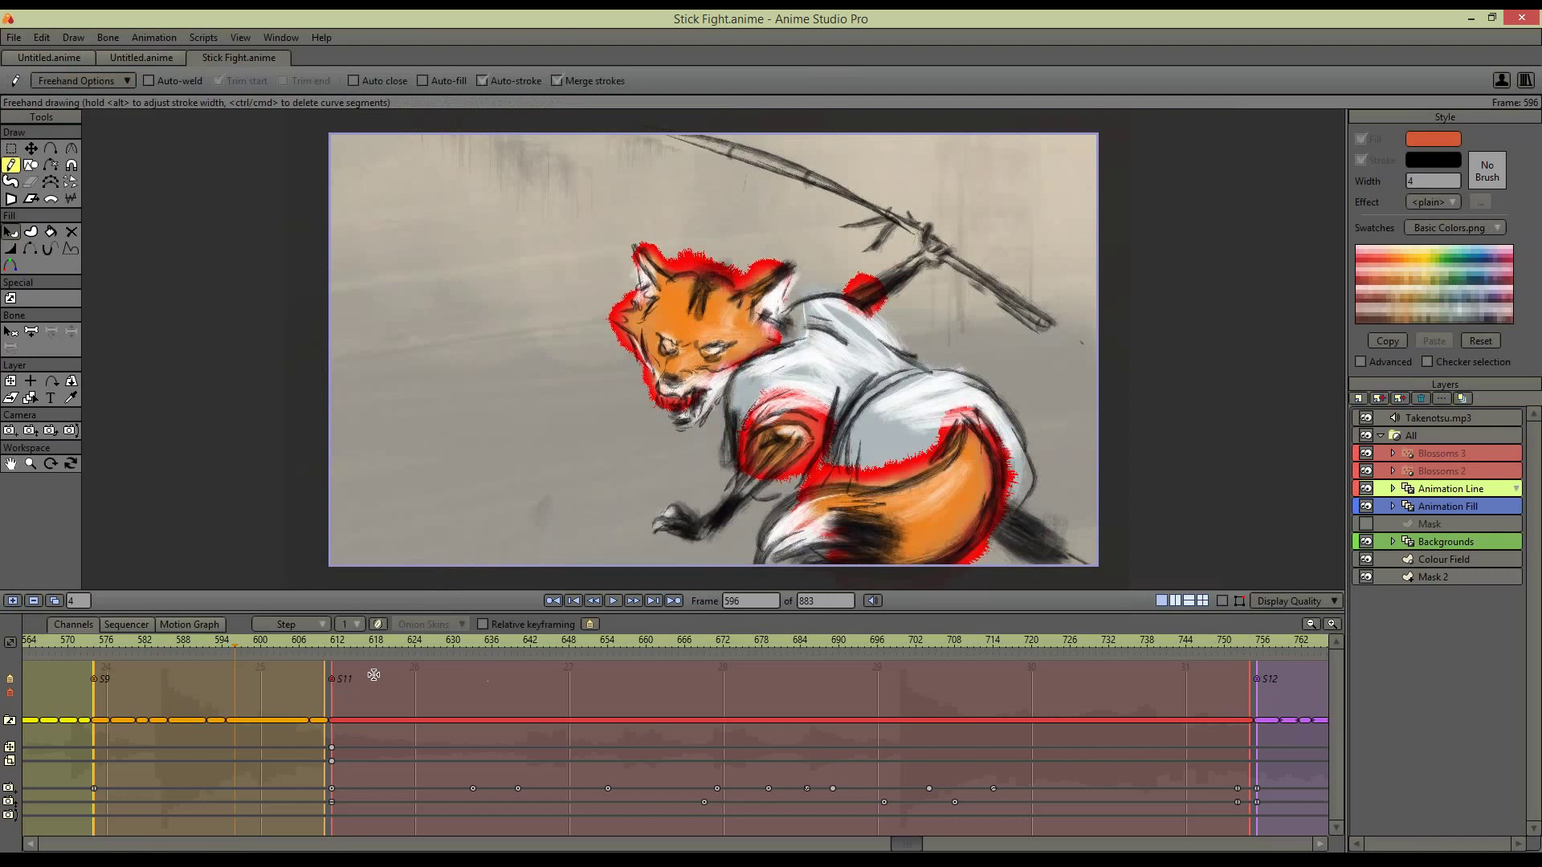
Go to frame 641 in shot S11, expand the Animation Line layer and select the Fox layer inside the Fight group
drag(175, 643, 523, 693)
click(1395, 489)
click(1393, 489)
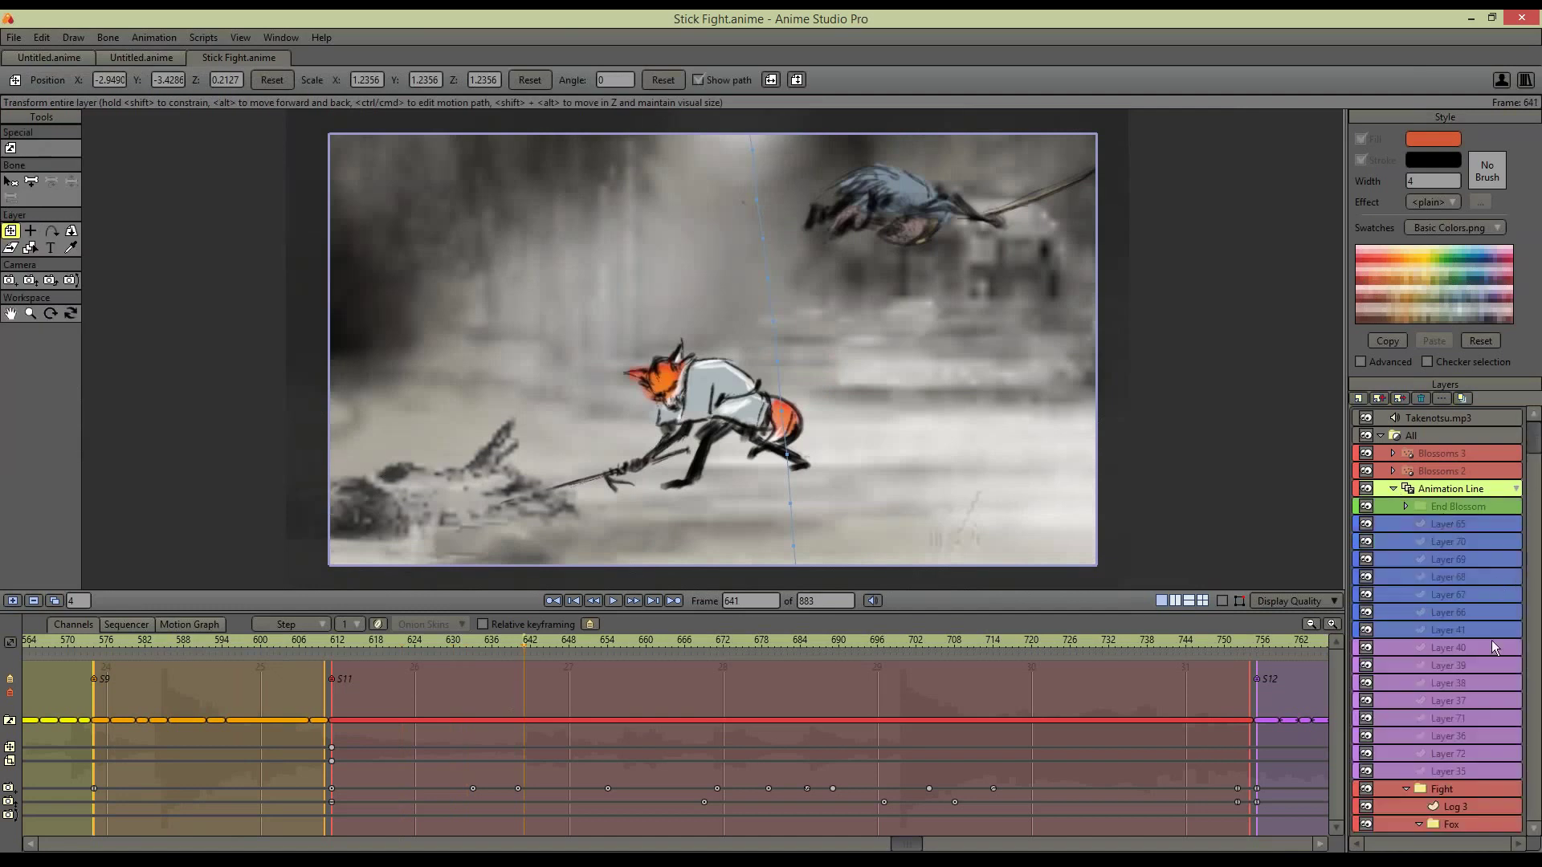
drag(1536, 450, 1485, 516)
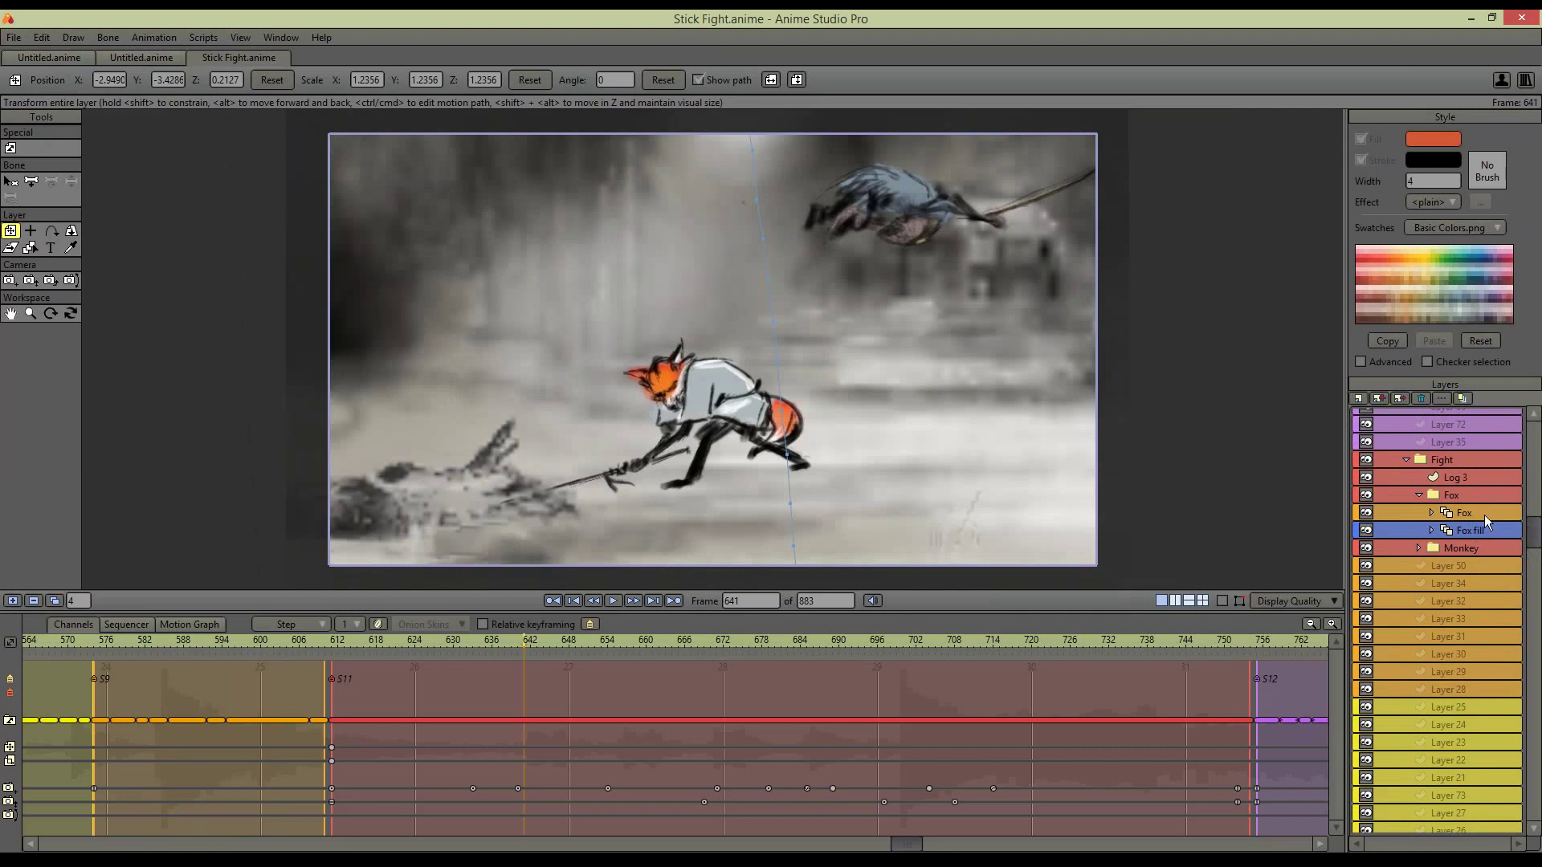
click(1484, 514)
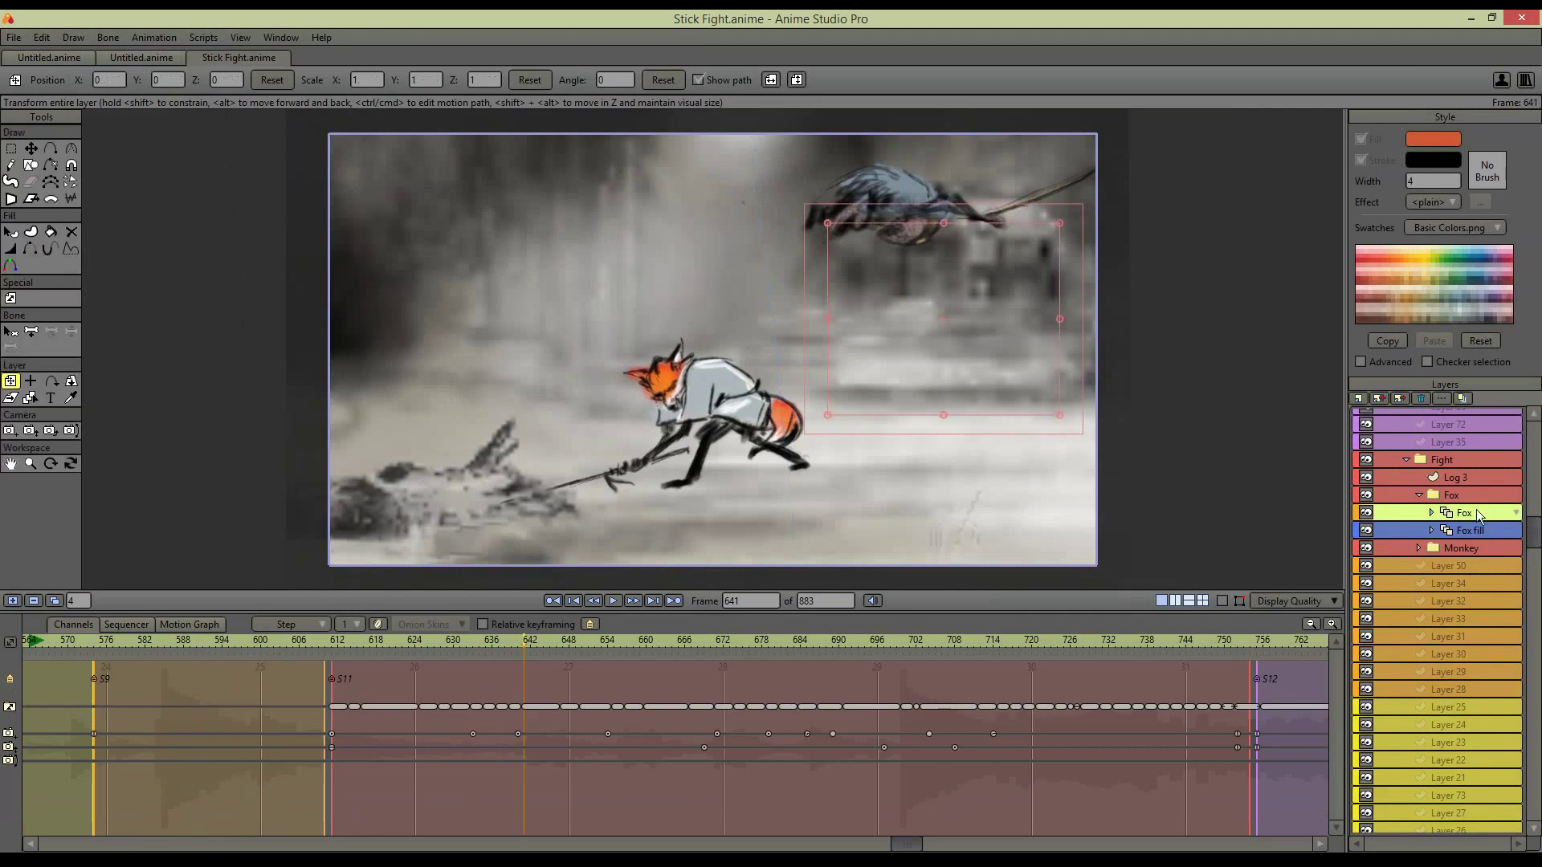
click(1464, 461)
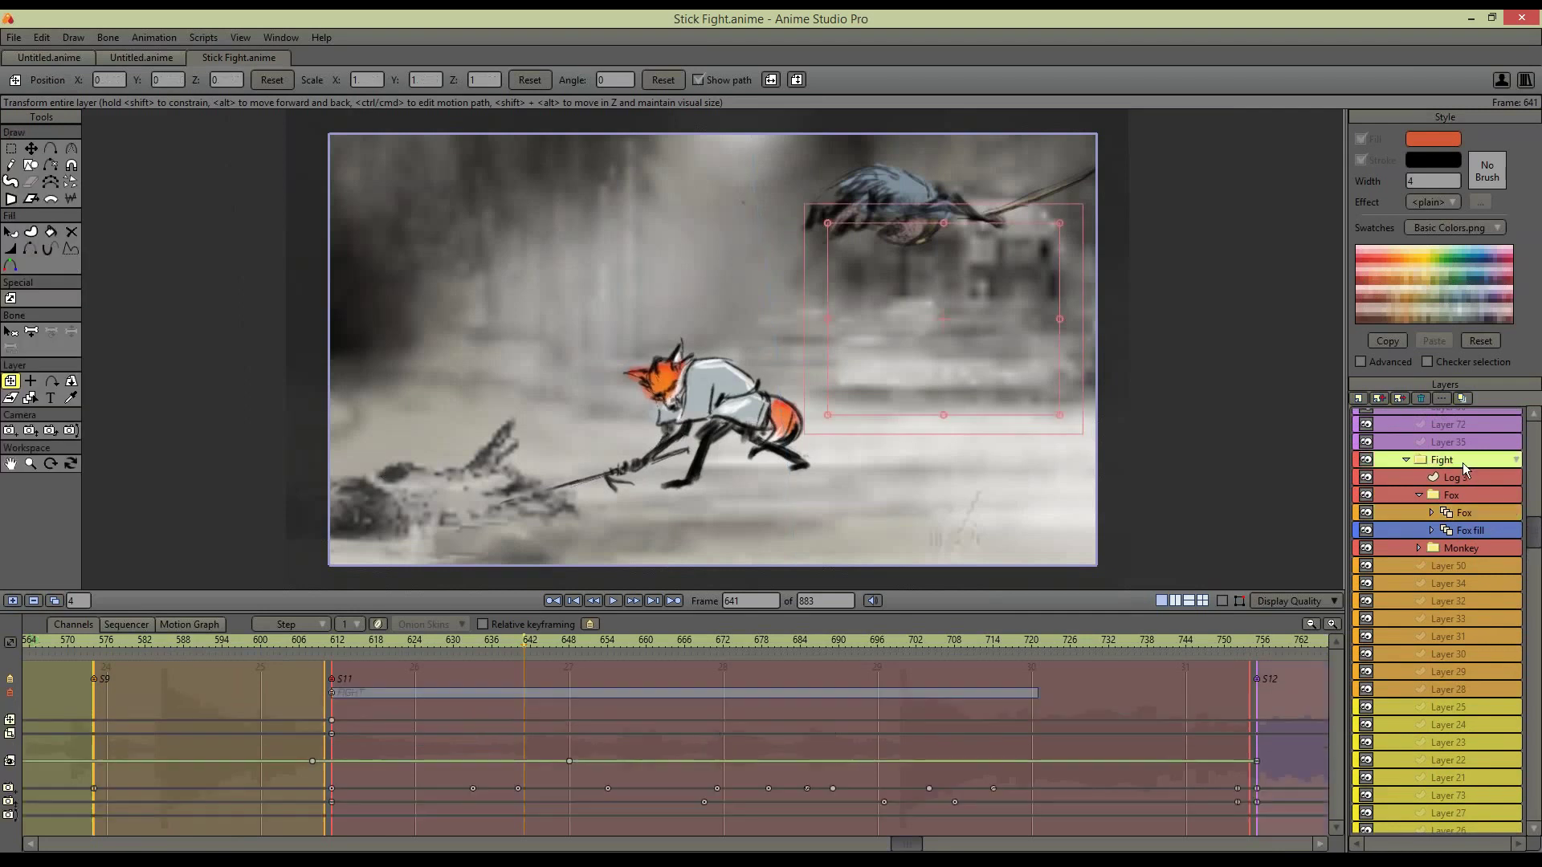
click(1476, 514)
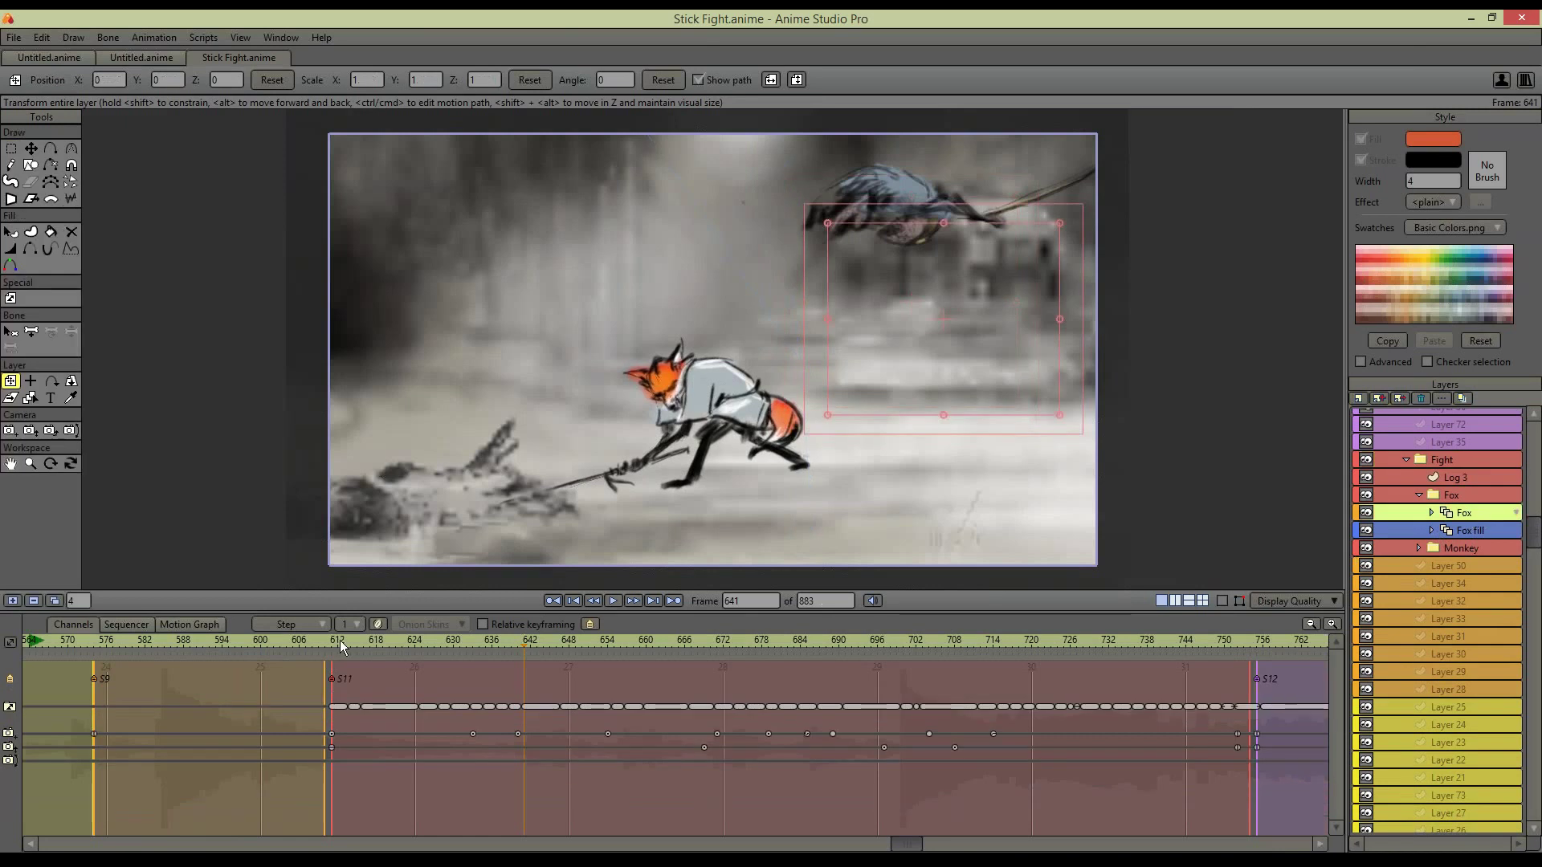
Scrub through shot S11 from about frame 612 onward to examine the Fox layer's frame-by-frame drawings
drag(340, 639, 453, 640)
click(527, 667)
click(572, 673)
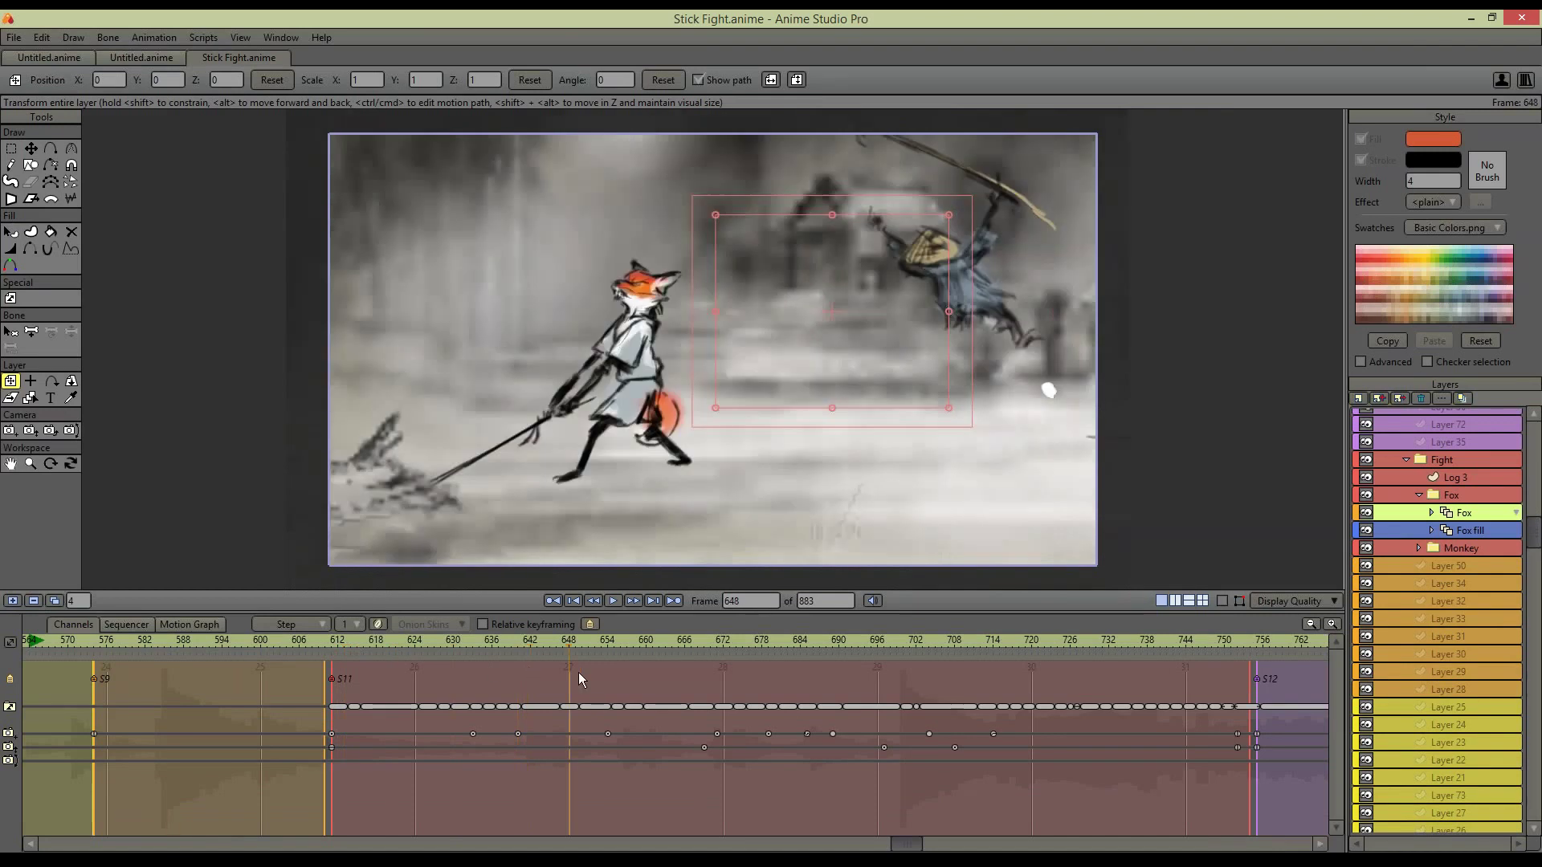
drag(578, 672, 1189, 542)
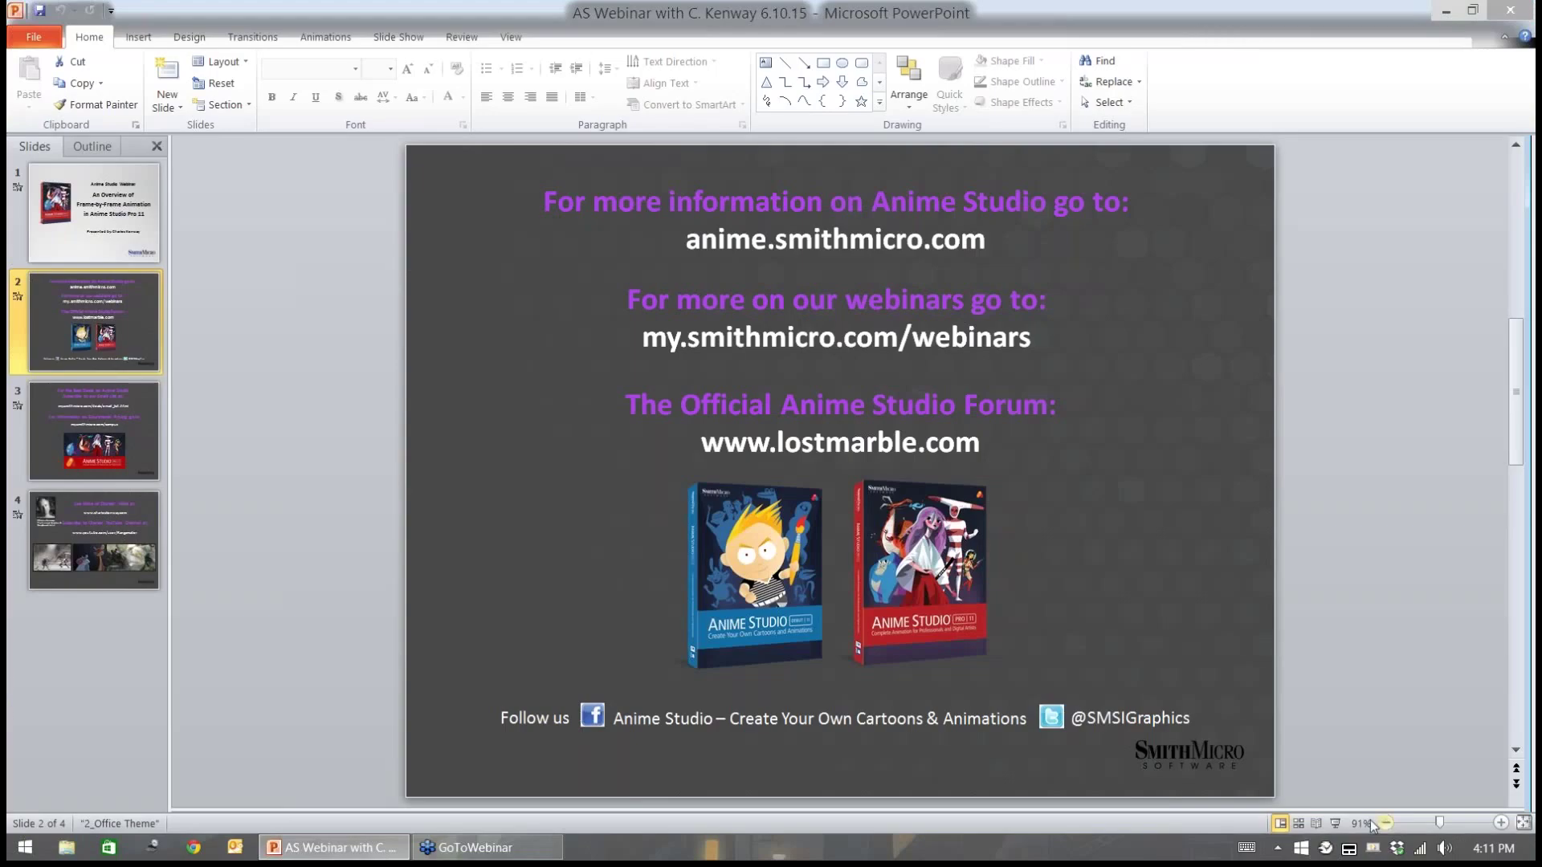
Switch to PowerPoint and start the slide show from slide 2 with the Anime Studio information links
click(1337, 822)
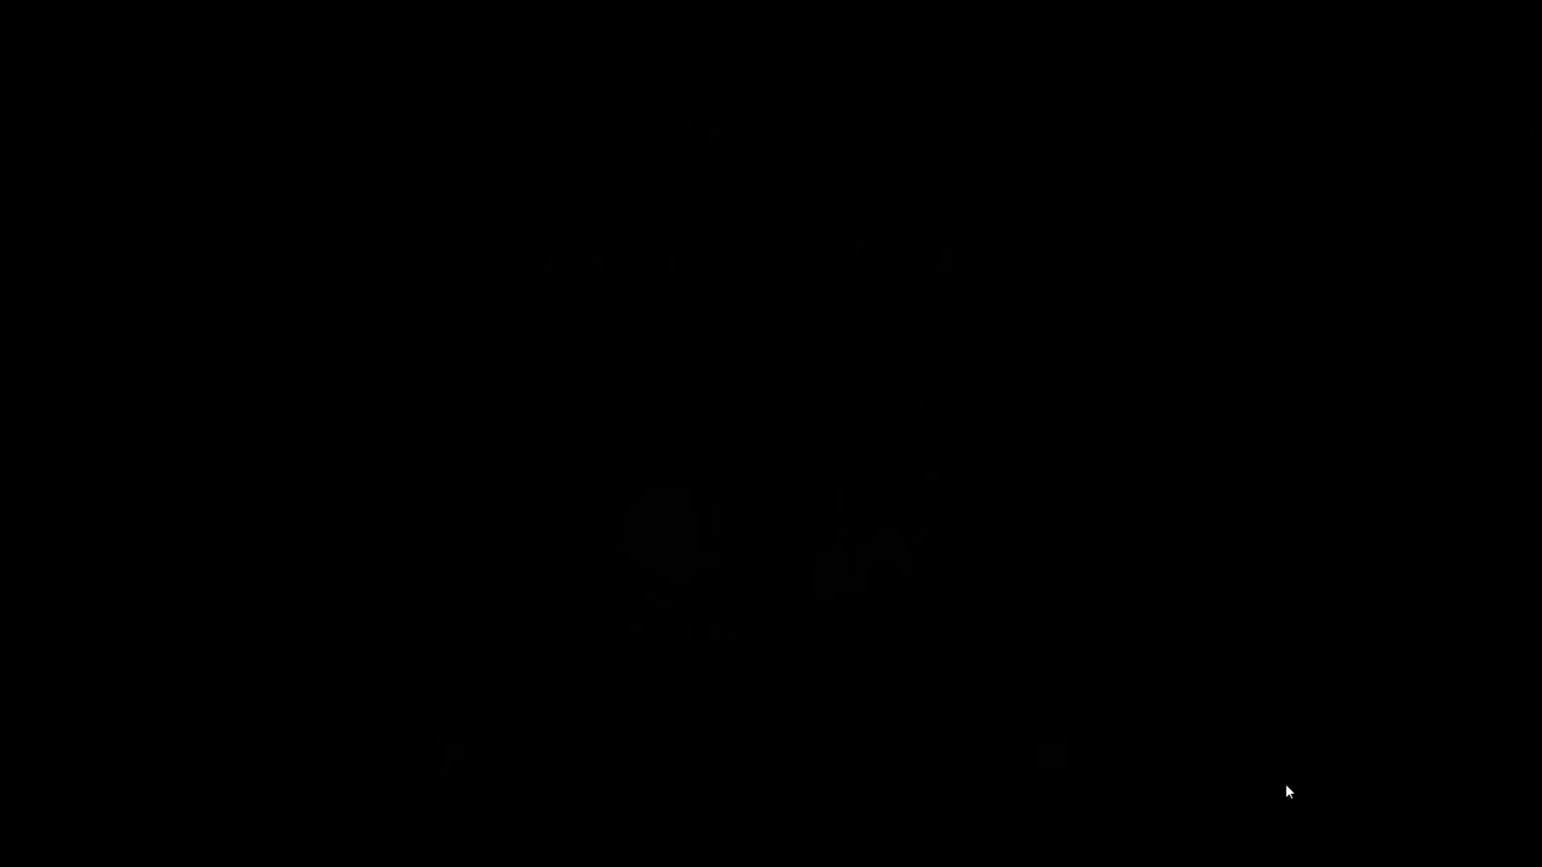